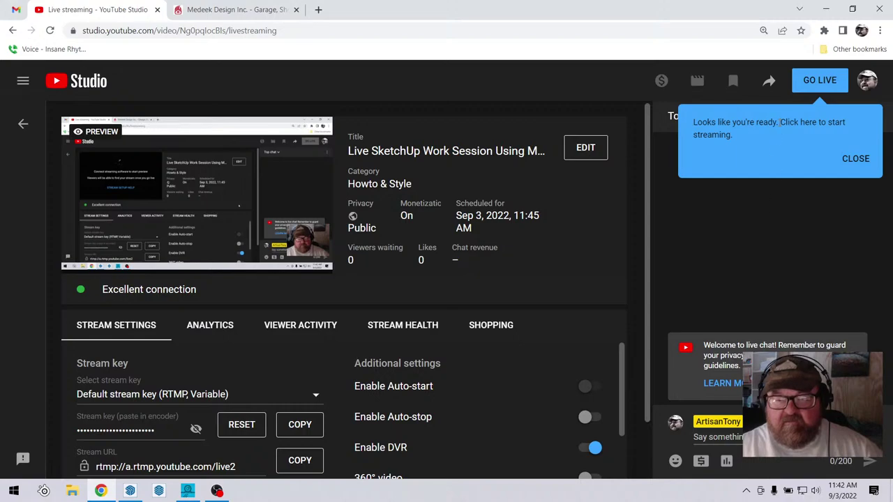
Start the YouTube Studio live broadcast and bring the Achas_Addition.skp model in SketchUp to the front.
{"action": "left_click", "coordinate": [816, 82]}
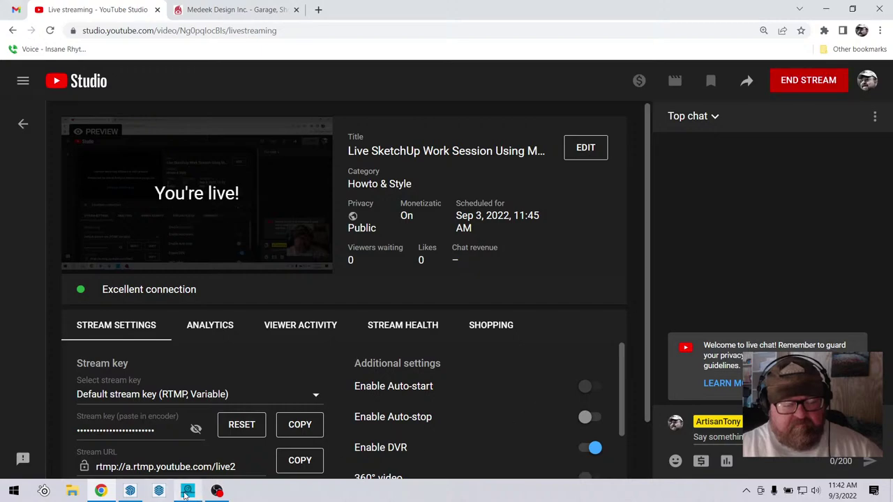
{"action": "left_click", "coordinate": [130, 492]}
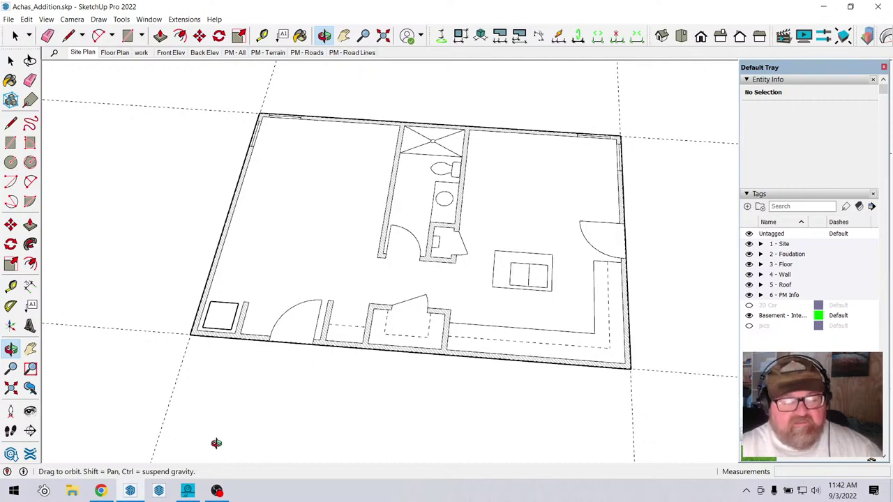
{"action": "mouse_move", "coordinate": [220, 493]}
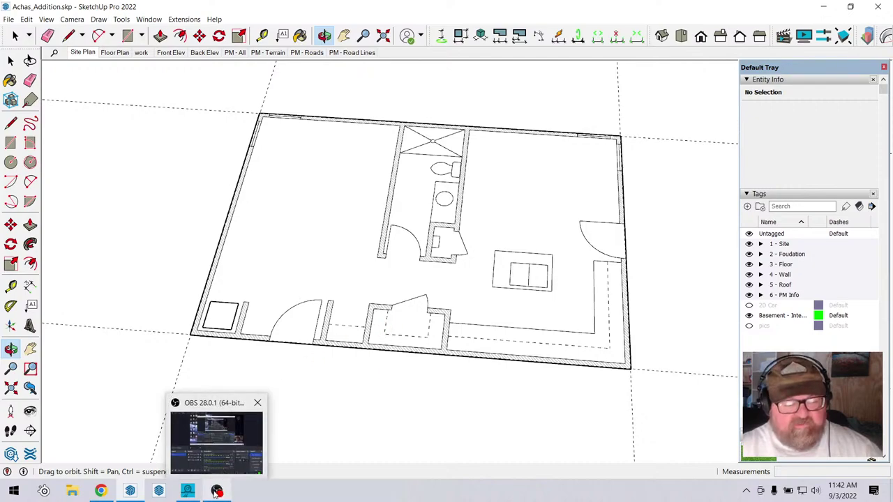
{"action": "left_click", "coordinate": [216, 492]}
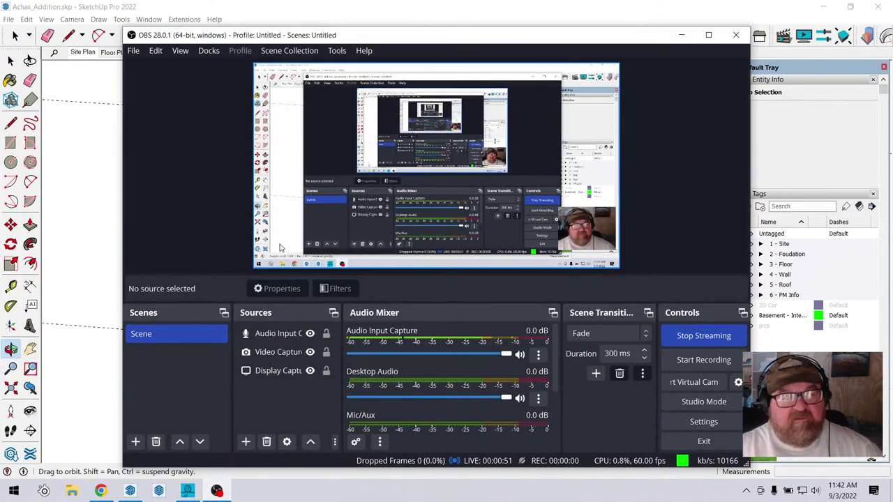
{"action": "left_click", "coordinate": [282, 370]}
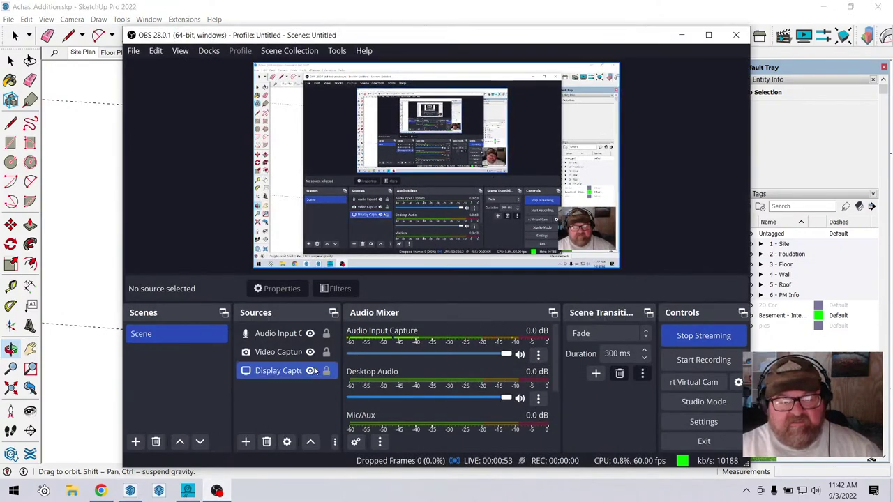
{"action": "left_click", "coordinate": [279, 372], "text": "ctrl"}
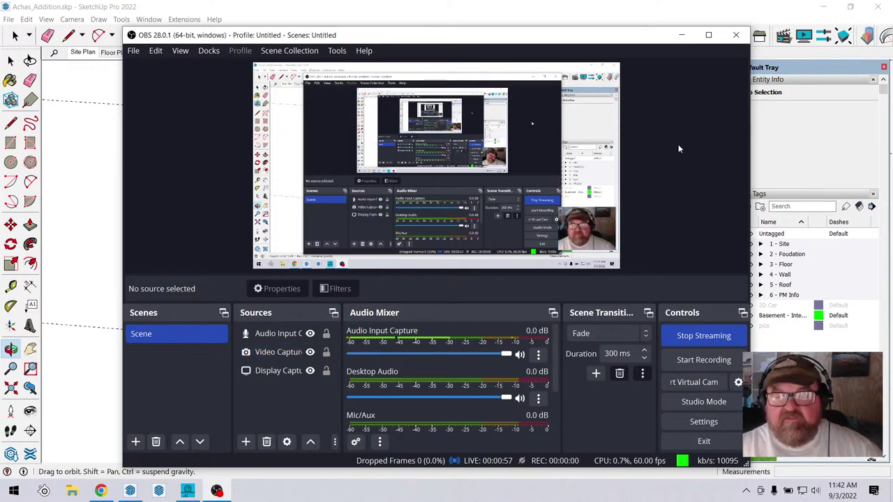
{"action": "left_click", "coordinate": [682, 34]}
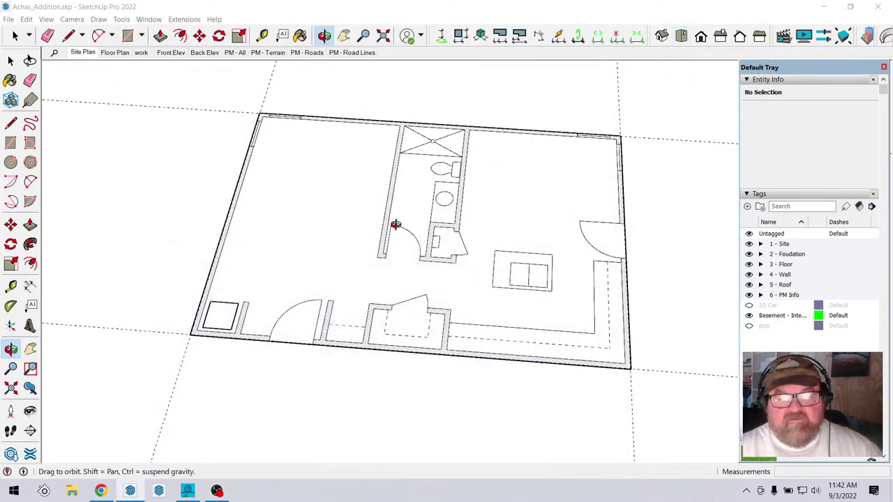
Orbit and zoom the basement floor plan from a tilted view to a top-down plan.
{"action": "left_click_drag", "start_coordinate": [295, 289], "coordinate": [465, 243]}
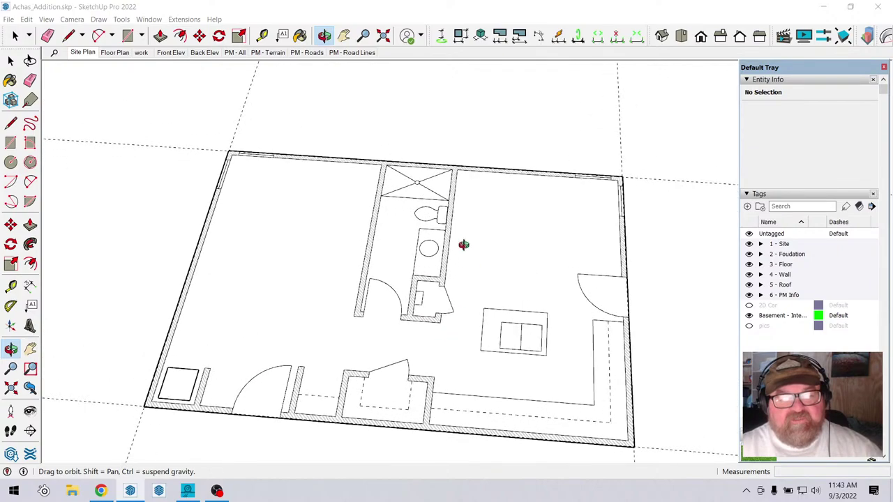
{"action": "left_click_drag", "start_coordinate": [443, 335], "coordinate": [314, 304]}
{"action": "scroll", "coordinate": [477, 324], "scroll_direction": "down", "scroll_amount": 8}
{"action": "scroll", "coordinate": [484, 217], "scroll_direction": "down", "scroll_amount": 7}
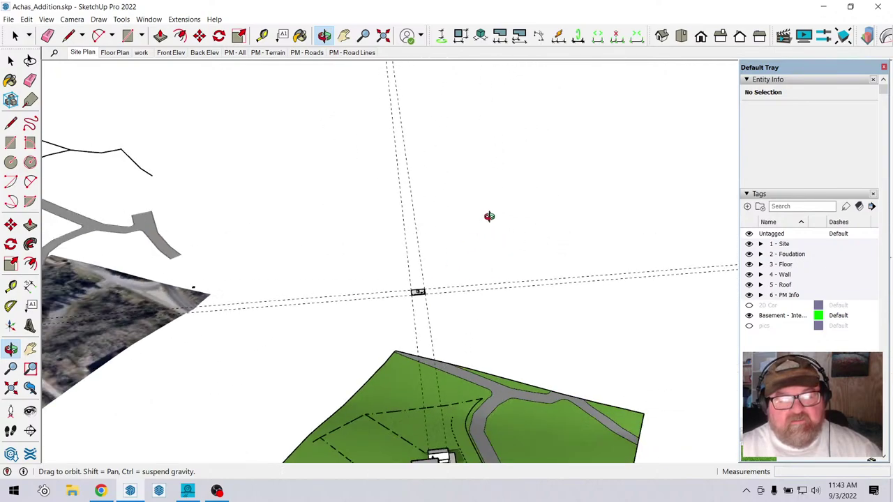
{"action": "scroll", "coordinate": [478, 347], "scroll_direction": "up", "scroll_amount": 6}
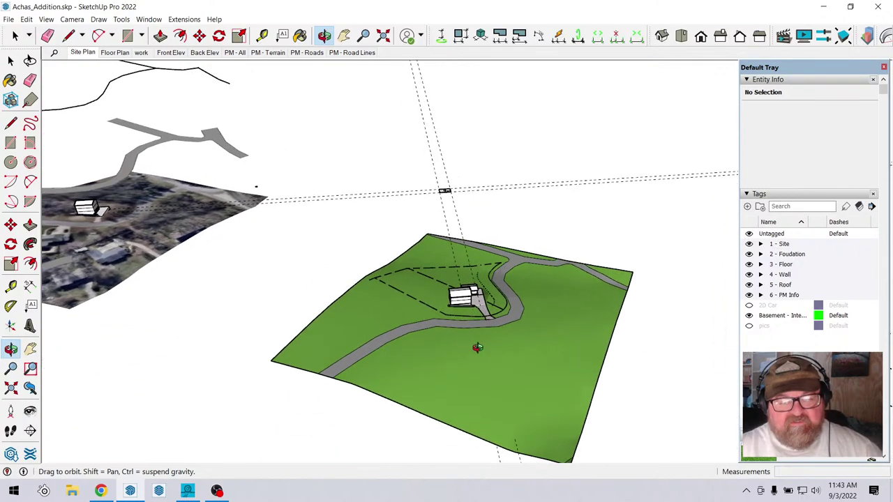
{"action": "left_click_drag", "start_coordinate": [434, 177], "coordinate": [453, 161]}
{"action": "scroll", "coordinate": [484, 209], "scroll_direction": "up", "scroll_amount": 5}
Tilt into an oblique site view looking down on the house and buildings.
{"action": "left_click_drag", "start_coordinate": [425, 316], "coordinate": [378, 203]}
{"action": "scroll", "coordinate": [377, 202], "scroll_direction": "down", "scroll_amount": 6}
{"action": "scroll", "coordinate": [378, 202], "scroll_direction": "down", "scroll_amount": 8}
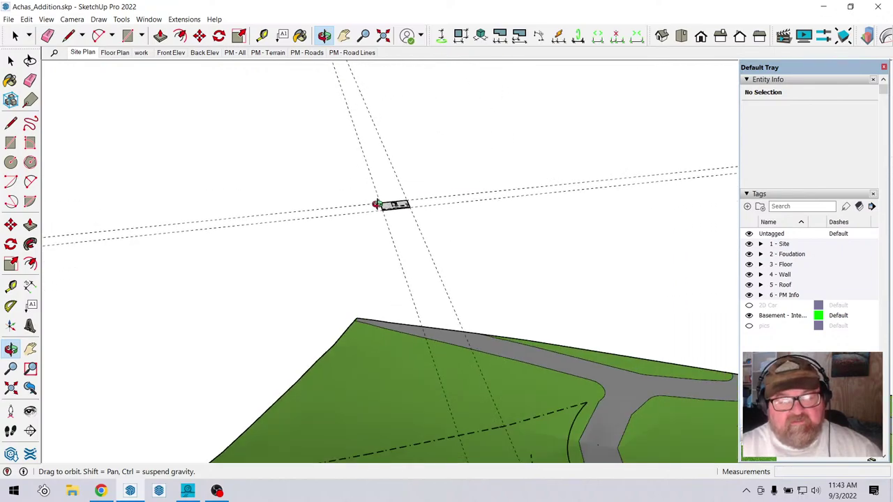
{"action": "left_click_drag", "start_coordinate": [491, 299], "coordinate": [303, 335]}
{"action": "scroll", "coordinate": [441, 244], "scroll_direction": "up", "scroll_amount": 5}
{"action": "scroll", "coordinate": [442, 245], "scroll_direction": "up", "scroll_amount": 4}
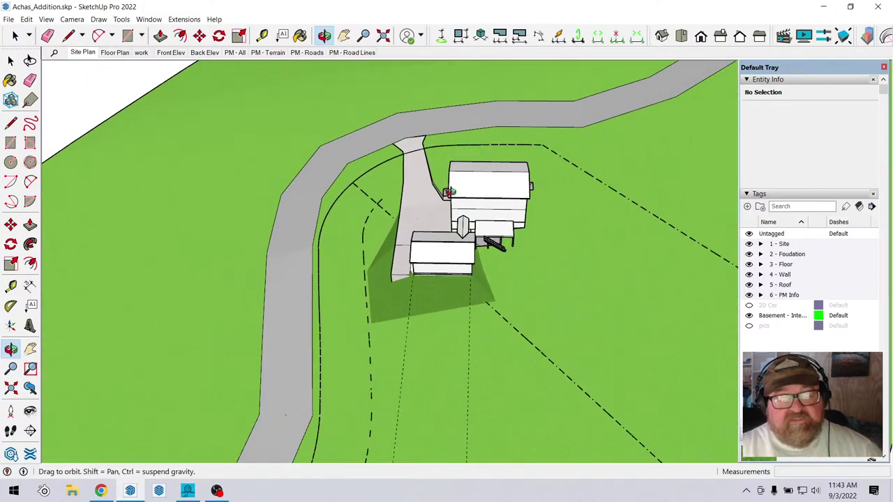
{"action": "left_click_drag", "start_coordinate": [442, 245], "coordinate": [558, 234]}
{"action": "scroll", "coordinate": [396, 258], "scroll_direction": "up", "scroll_amount": 3}
{"action": "scroll", "coordinate": [579, 279], "scroll_direction": "up", "scroll_amount": 5}
Orbit around the garage, breezeway and addition on the sloped terrain to inspect their sides.
{"action": "left_click_drag", "start_coordinate": [406, 194], "coordinate": [549, 191]}
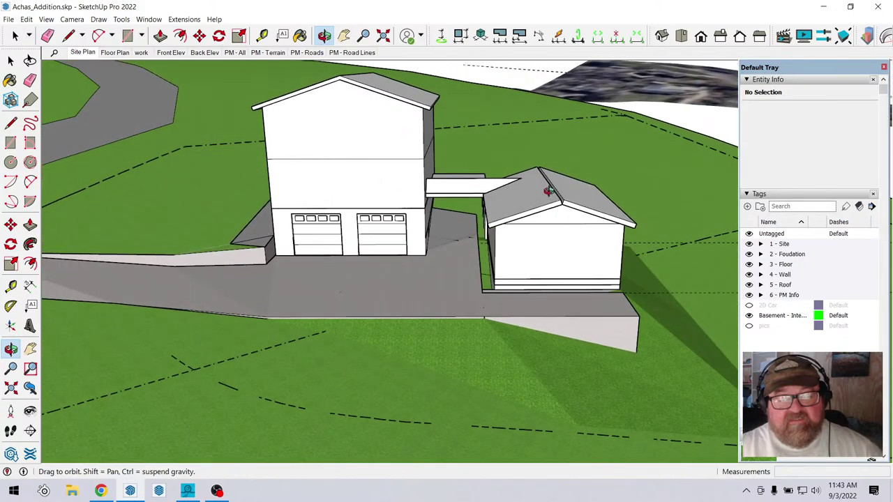
{"action": "left_click_drag", "start_coordinate": [519, 229], "coordinate": [384, 235]}
{"action": "left_click_drag", "start_coordinate": [459, 233], "coordinate": [605, 251]}
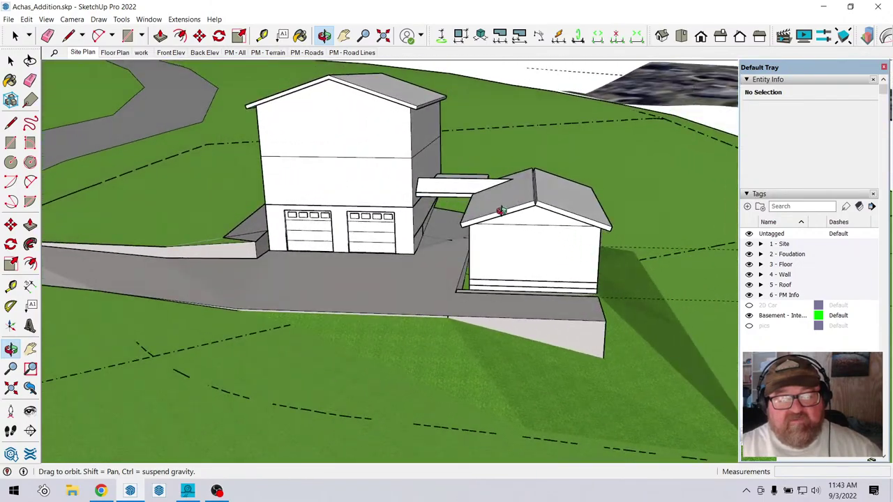
{"action": "left_click_drag", "start_coordinate": [541, 250], "coordinate": [420, 235]}
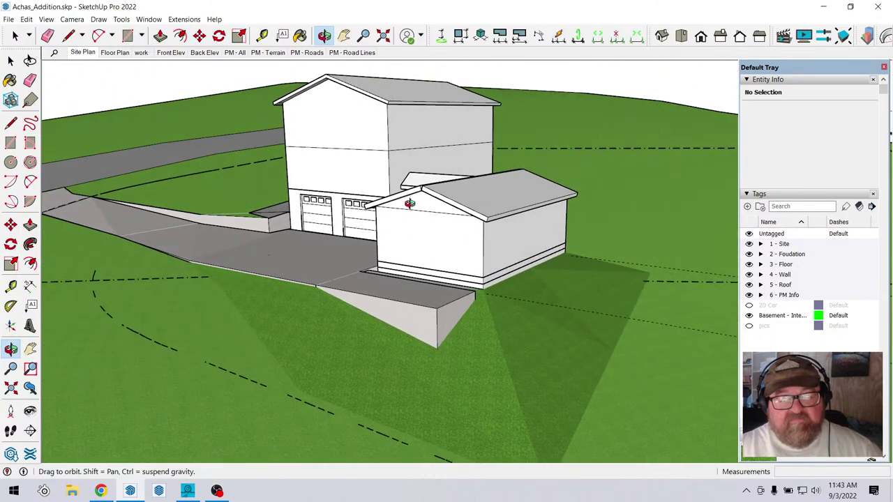
{"action": "middle_click_drag", "start_coordinate": [410, 203], "coordinate": [456, 245]}
{"action": "scroll", "coordinate": [472, 218], "scroll_direction": "up", "scroll_amount": 3}
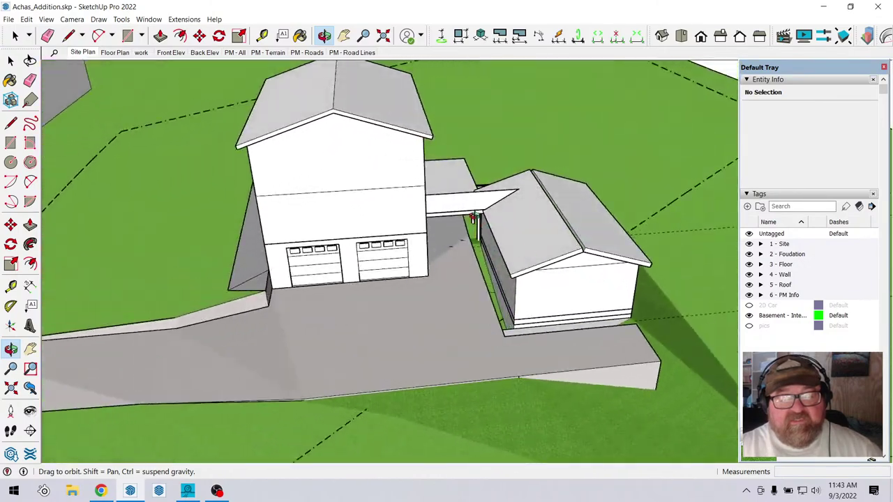
{"action": "scroll", "coordinate": [472, 218], "scroll_direction": "up", "scroll_amount": 5}
{"action": "scroll", "coordinate": [566, 231], "scroll_direction": "down", "scroll_amount": 2}
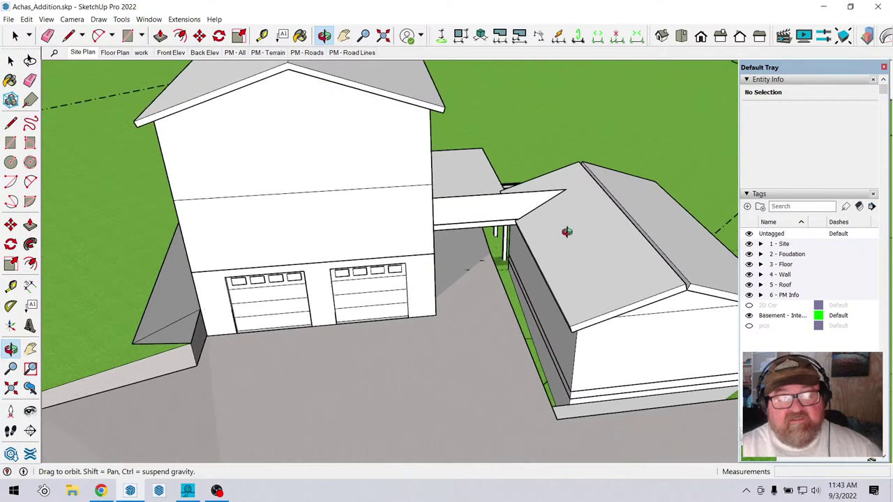
{"action": "left_click_drag", "start_coordinate": [566, 232], "coordinate": [530, 251]}
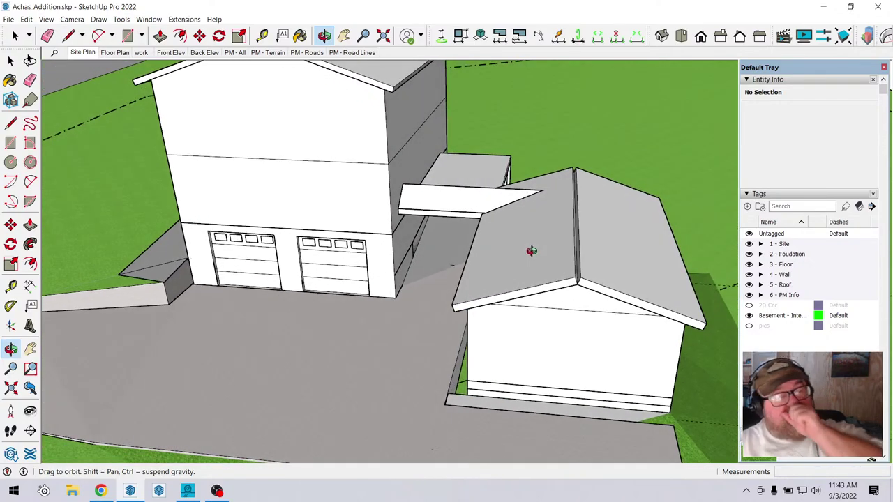
{"action": "left_click_drag", "start_coordinate": [532, 251], "coordinate": [551, 242]}
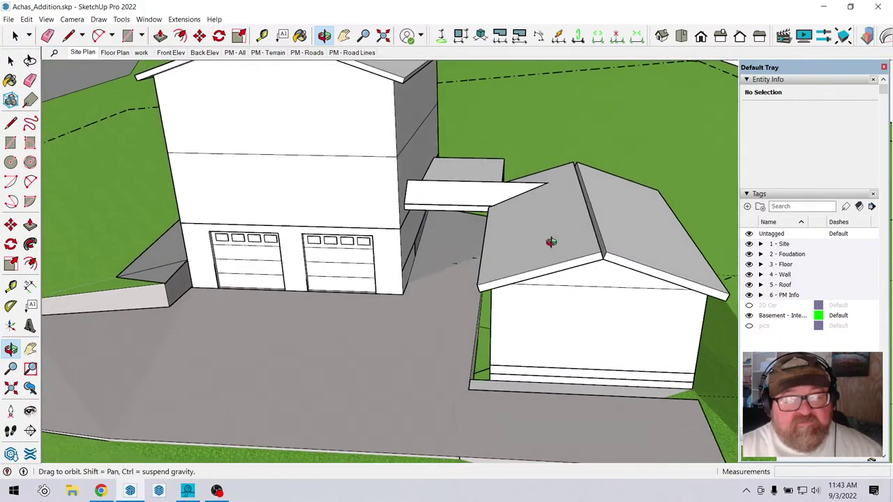
{"action": "scroll", "coordinate": [576, 235], "scroll_direction": "down", "scroll_amount": 5}
{"action": "scroll", "coordinate": [452, 225], "scroll_direction": "down", "scroll_amount": 3}
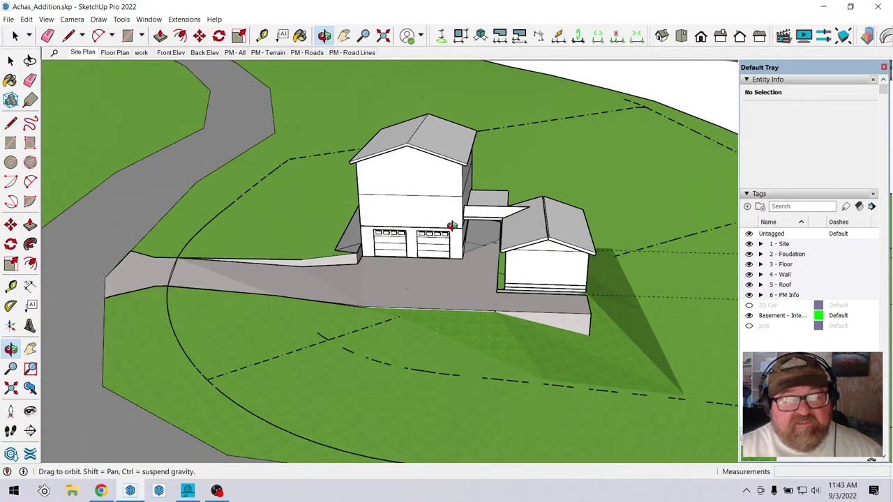
{"action": "scroll", "coordinate": [452, 226], "scroll_direction": "down", "scroll_amount": 3}
{"action": "scroll", "coordinate": [440, 138], "scroll_direction": "down", "scroll_amount": 3}
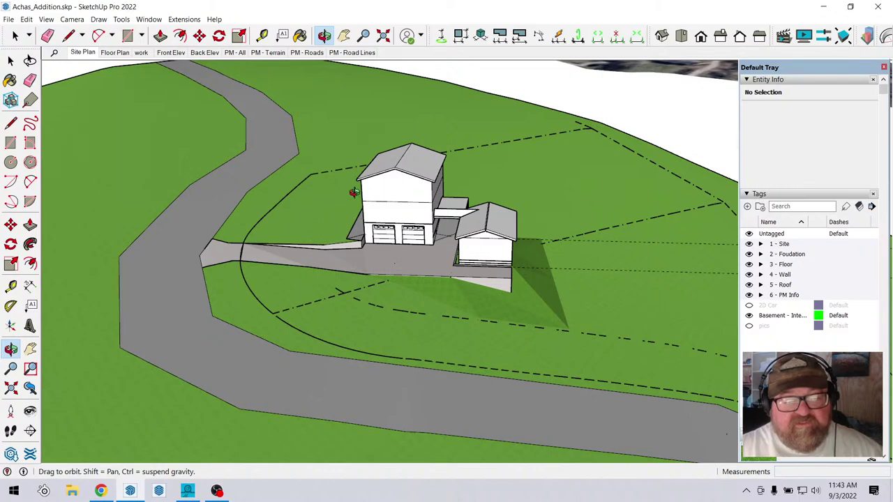
{"action": "scroll", "coordinate": [425, 175], "scroll_direction": "up", "scroll_amount": 6}
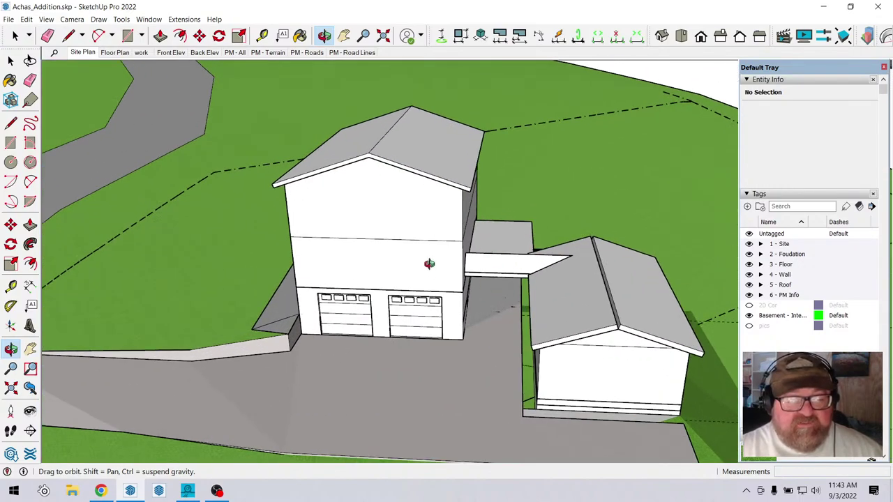
{"action": "scroll", "coordinate": [518, 279], "scroll_direction": "up", "scroll_amount": 4}
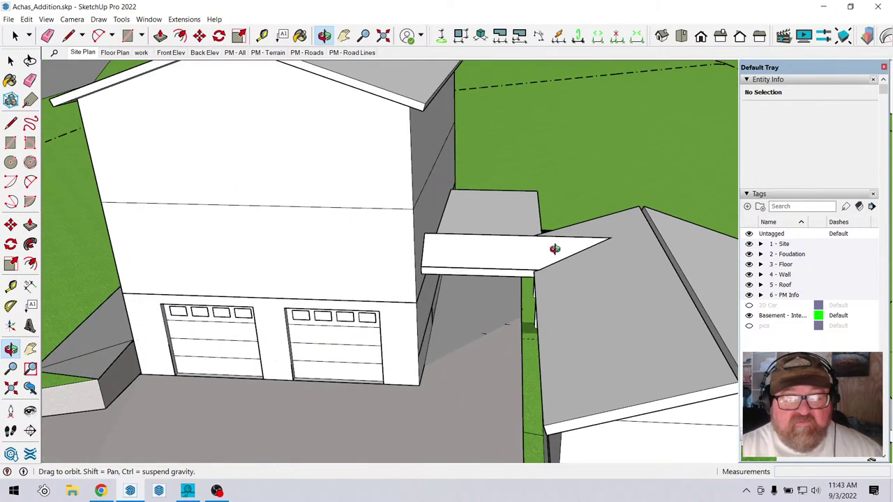
{"action": "scroll", "coordinate": [415, 251], "scroll_direction": "down", "scroll_amount": 3}
{"action": "mouse_move", "coordinate": [422, 258]}
{"action": "left_mouse_down"}
{"action": "mouse_move", "coordinate": [528, 225]}
{"action": "mouse_move", "coordinate": [448, 264]}
{"action": "mouse_move", "coordinate": [484, 285]}
{"action": "left_mouse_up"}
{"action": "scroll", "coordinate": [418, 256], "scroll_direction": "down", "scroll_amount": 5}
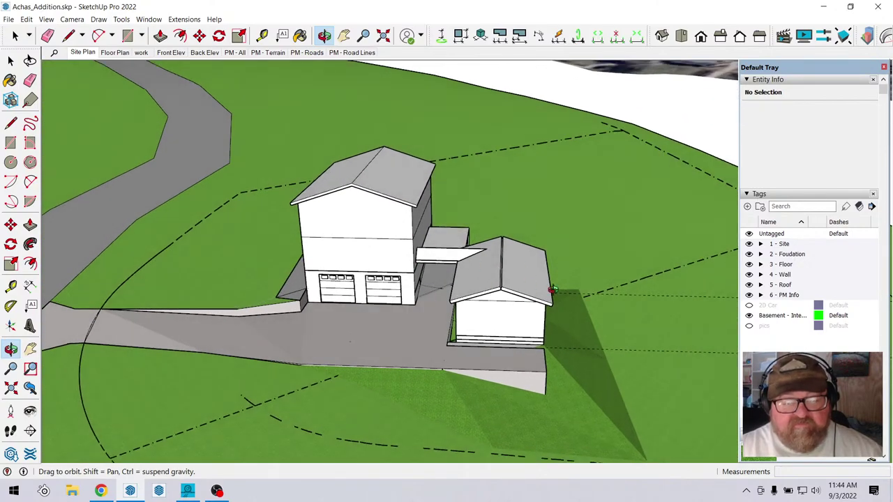
{"action": "scroll", "coordinate": [372, 234], "scroll_direction": "down", "scroll_amount": 2}
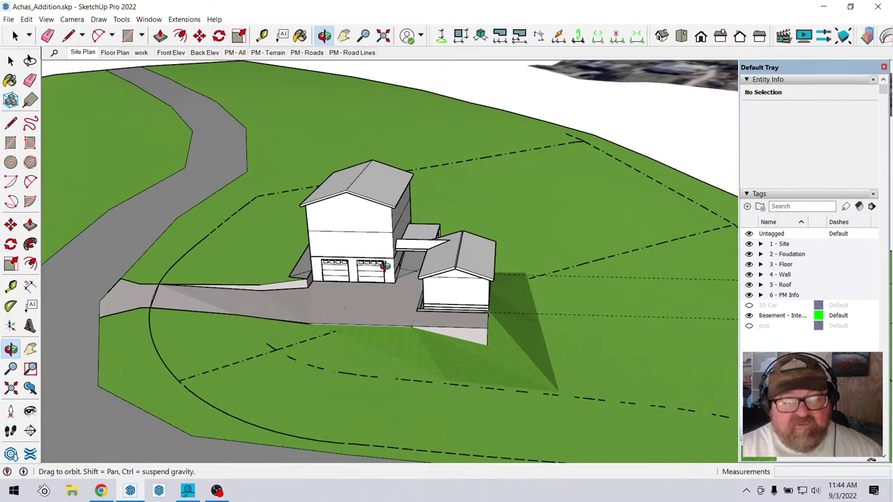
Orbit around the house and addition and zoom out to find the floor plan below the site.
{"action": "left_click_drag", "start_coordinate": [443, 259], "coordinate": [465, 286]}
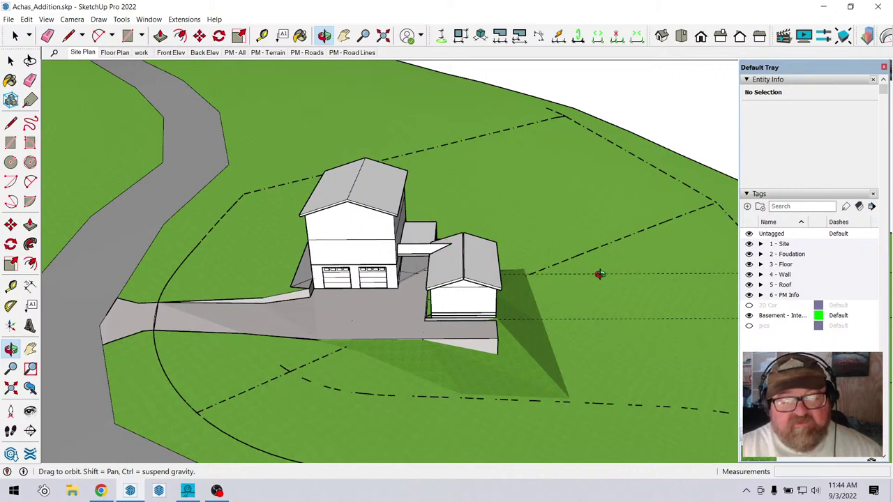
{"action": "scroll", "coordinate": [312, 262], "scroll_direction": "down", "scroll_amount": 2}
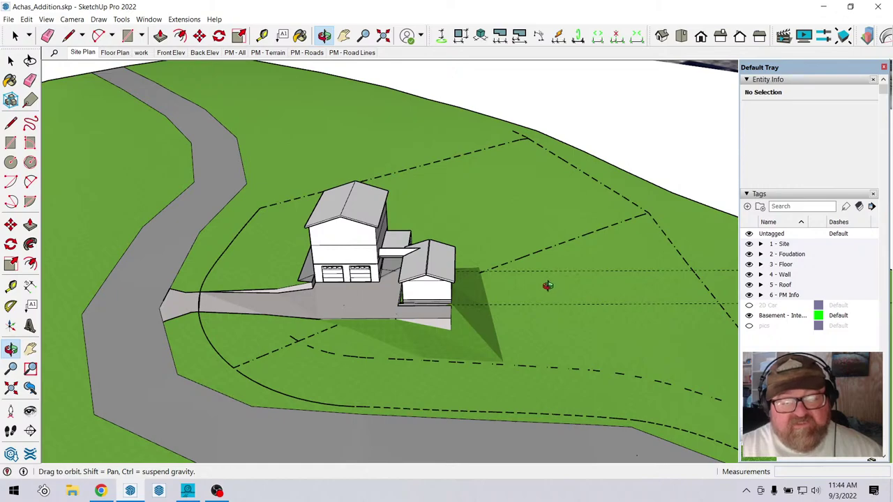
{"action": "scroll", "coordinate": [417, 275], "scroll_direction": "up", "scroll_amount": 5}
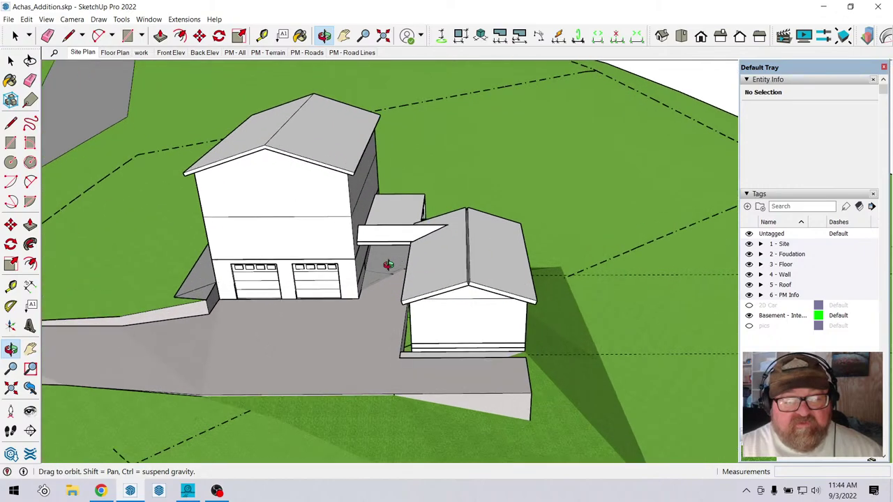
{"action": "scroll", "coordinate": [402, 278], "scroll_direction": "down", "scroll_amount": 3}
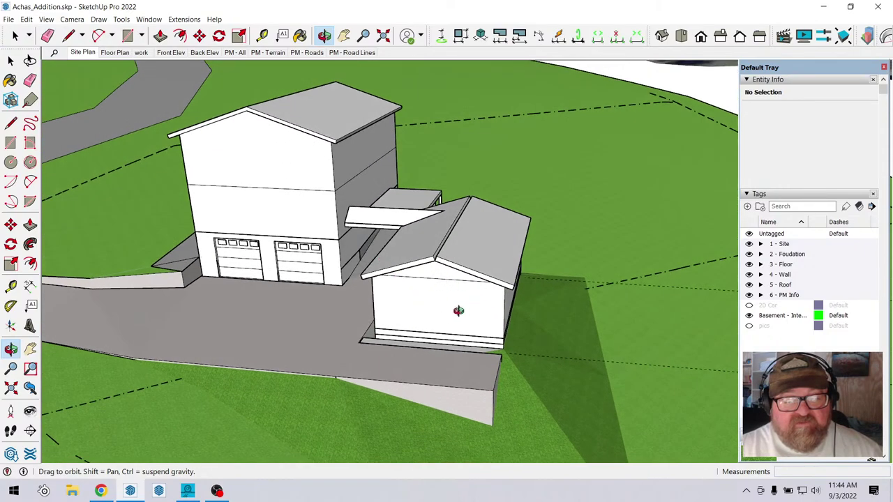
{"action": "scroll", "coordinate": [412, 268], "scroll_direction": "up", "scroll_amount": 3}
{"action": "mouse_move", "coordinate": [411, 269]}
{"action": "left_mouse_down"}
{"action": "mouse_move", "coordinate": [461, 272]}
{"action": "mouse_move", "coordinate": [417, 255]}
{"action": "left_mouse_up"}
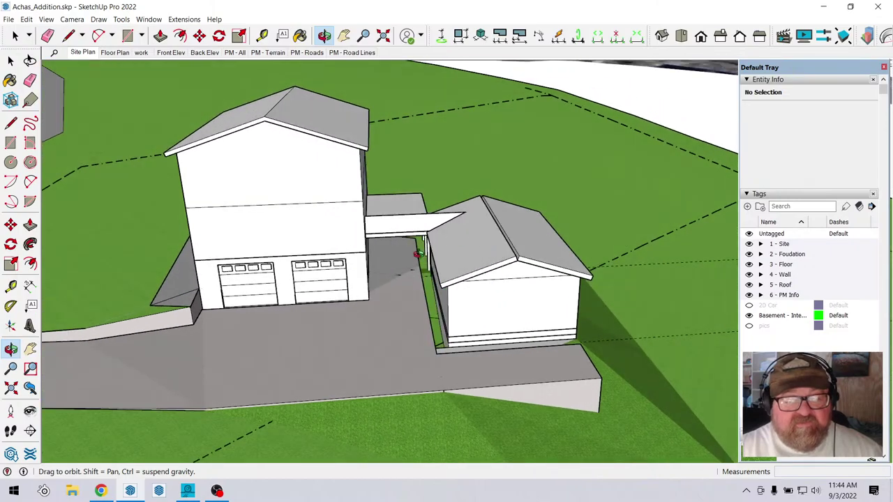
{"action": "scroll", "coordinate": [474, 297], "scroll_direction": "down", "scroll_amount": 2}
{"action": "scroll", "coordinate": [462, 293], "scroll_direction": "up", "scroll_amount": 4}
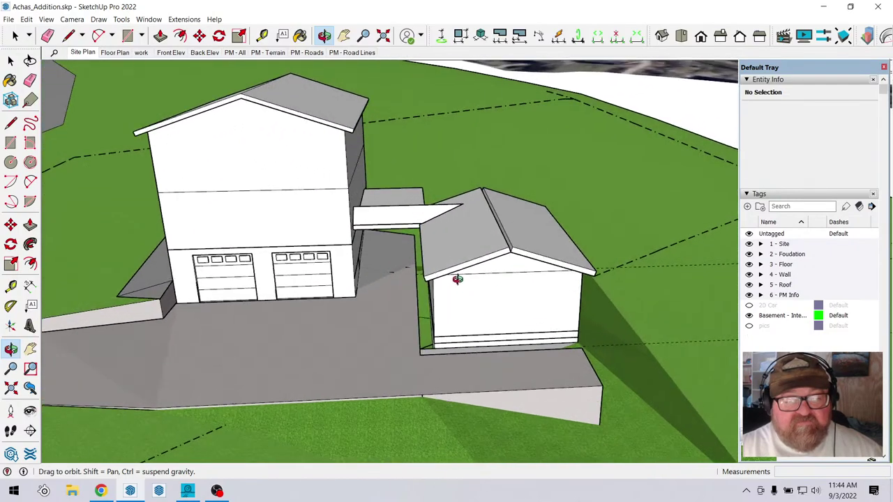
{"action": "left_click_drag", "start_coordinate": [460, 279], "coordinate": [443, 257]}
{"action": "left_click_drag", "start_coordinate": [515, 282], "coordinate": [412, 221]}
{"action": "mouse_move", "coordinate": [379, 265]}
{"action": "left_mouse_down"}
{"action": "mouse_move", "coordinate": [413, 269]}
{"action": "mouse_move", "coordinate": [430, 300]}
{"action": "mouse_move", "coordinate": [404, 281]}
{"action": "mouse_move", "coordinate": [378, 281]}
{"action": "left_mouse_up"}
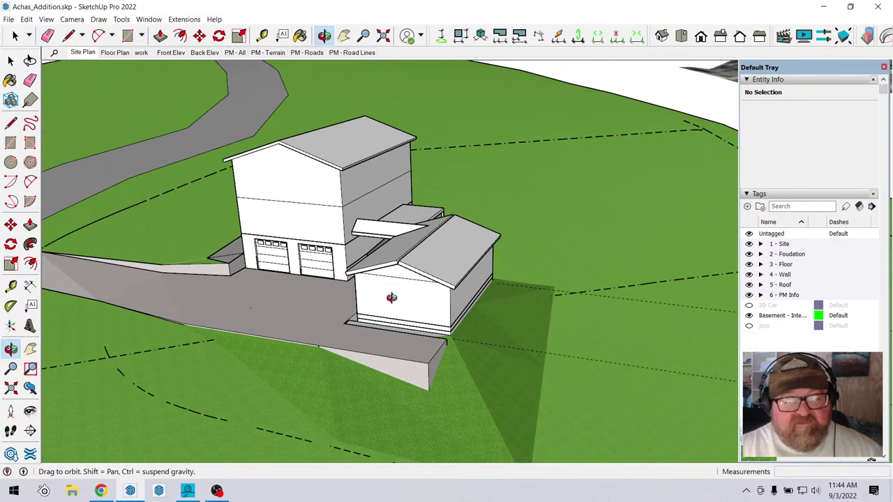
{"action": "scroll", "coordinate": [391, 298], "scroll_direction": "down", "scroll_amount": 4}
{"action": "scroll", "coordinate": [355, 282], "scroll_direction": "up", "scroll_amount": 2}
{"action": "scroll", "coordinate": [357, 269], "scroll_direction": "down", "scroll_amount": 8}
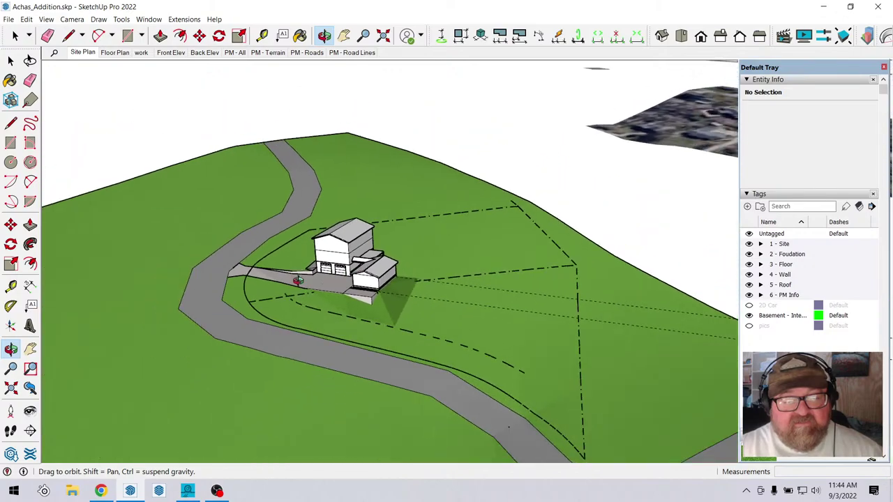
{"action": "left_click_drag", "start_coordinate": [314, 281], "coordinate": [413, 308]}
{"action": "scroll", "coordinate": [414, 309], "scroll_direction": "up", "scroll_amount": 4}
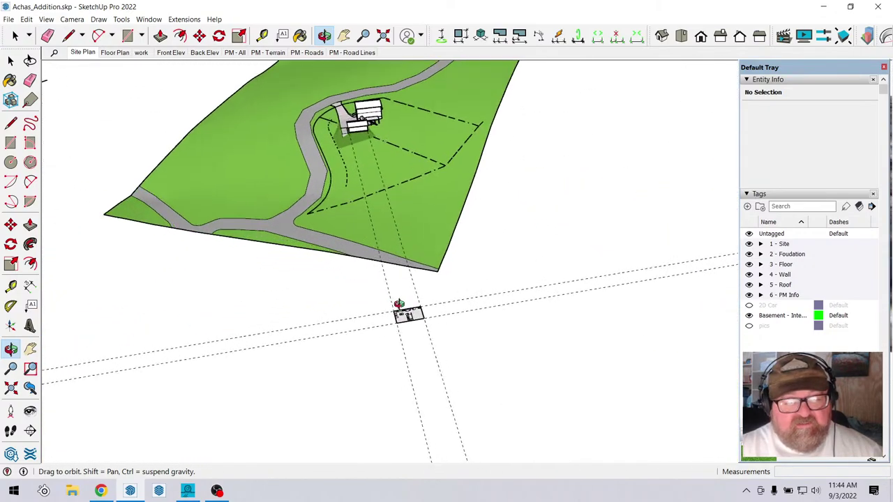
{"action": "scroll", "coordinate": [351, 235], "scroll_direction": "up", "scroll_amount": 3}
Rotate and tilt down to a top-down view of the basement floor plan.
{"action": "left_click_drag", "start_coordinate": [351, 234], "coordinate": [403, 258]}
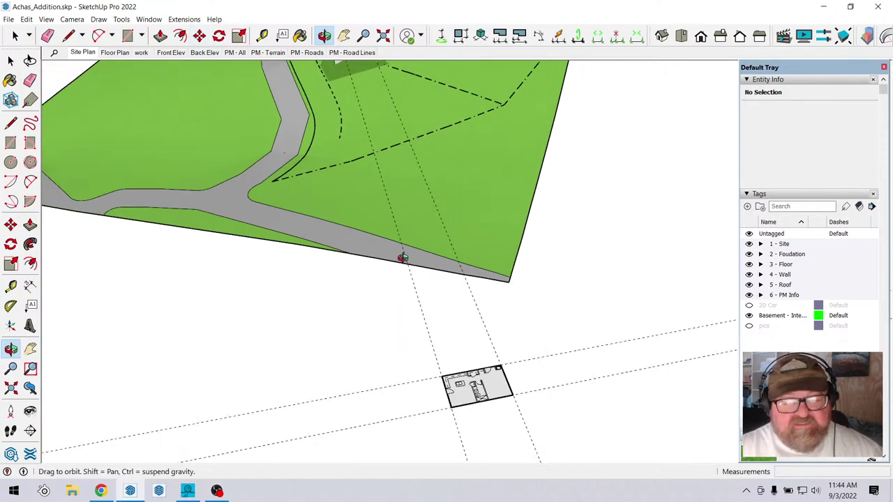
{"action": "scroll", "coordinate": [473, 389], "scroll_direction": "up", "scroll_amount": 4}
{"action": "left_click_drag", "start_coordinate": [467, 385], "coordinate": [399, 208]}
{"action": "scroll", "coordinate": [475, 197], "scroll_direction": "down", "scroll_amount": 2}
{"action": "scroll", "coordinate": [477, 167], "scroll_direction": "down", "scroll_amount": 1}
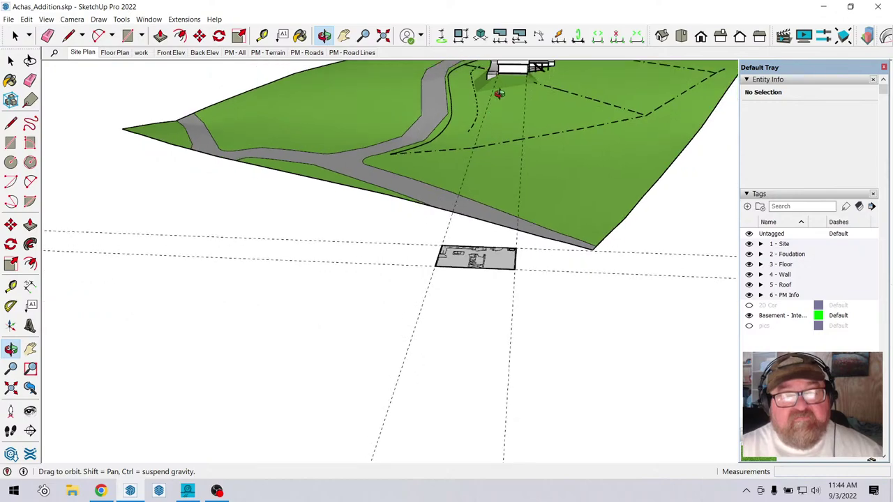
{"action": "scroll", "coordinate": [480, 250], "scroll_direction": "up", "scroll_amount": 2}
{"action": "left_click_drag", "start_coordinate": [480, 250], "coordinate": [425, 323]}
{"action": "scroll", "coordinate": [445, 263], "scroll_direction": "up", "scroll_amount": 3}
{"action": "scroll", "coordinate": [361, 327], "scroll_direction": "up", "scroll_amount": 2}
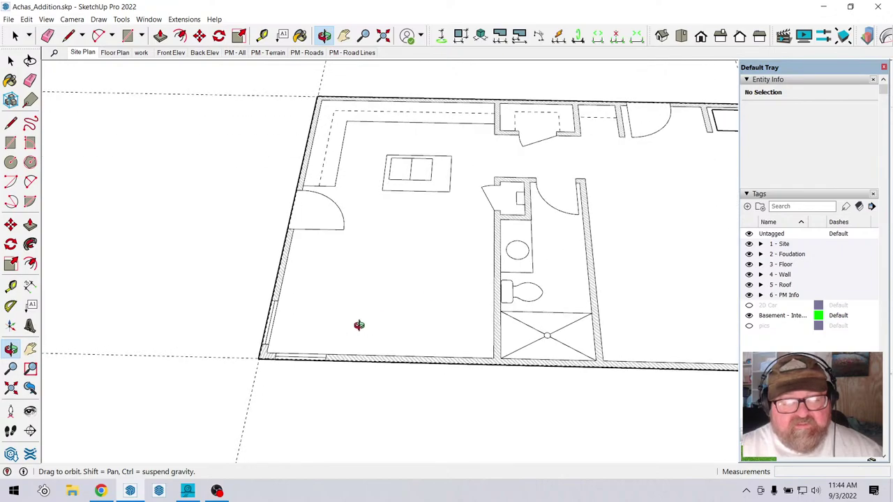
{"action": "scroll", "coordinate": [188, 303], "scroll_direction": "down", "scroll_amount": 2}
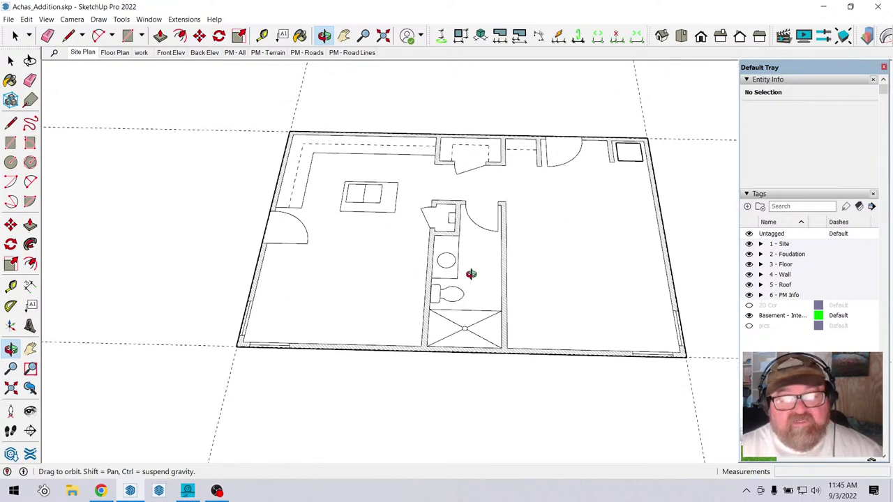
{"action": "left_click_drag", "start_coordinate": [537, 233], "coordinate": [533, 271]}
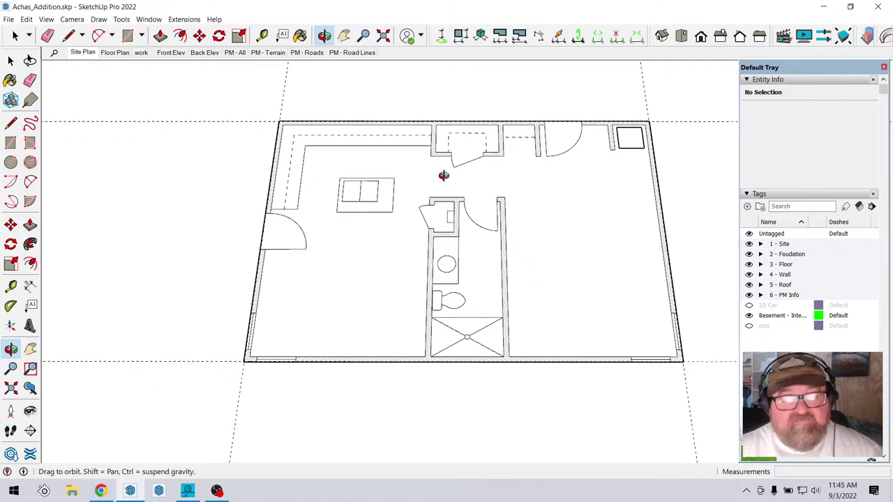
Check the livestream page in the browser, then return to SketchUp and adjust the plan view.
{"action": "left_click", "coordinate": [100, 490]}
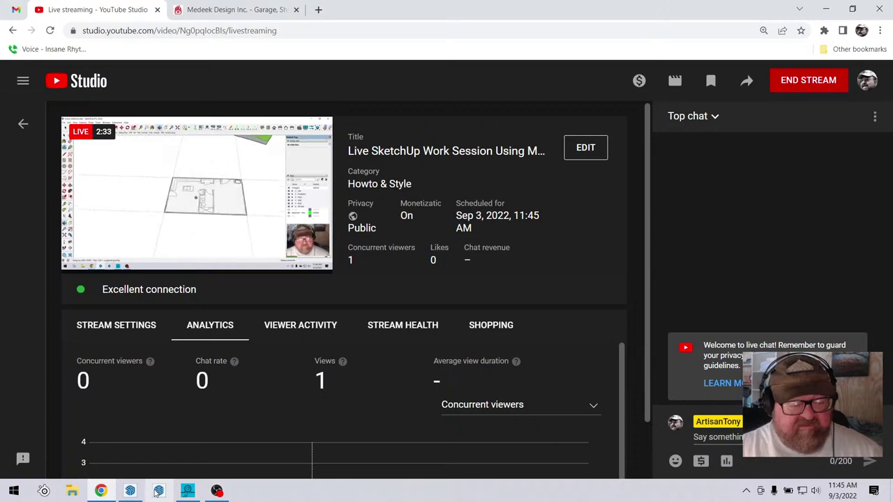
{"action": "left_click", "coordinate": [130, 491]}
{"action": "left_click_drag", "start_coordinate": [343, 272], "coordinate": [345, 223]}
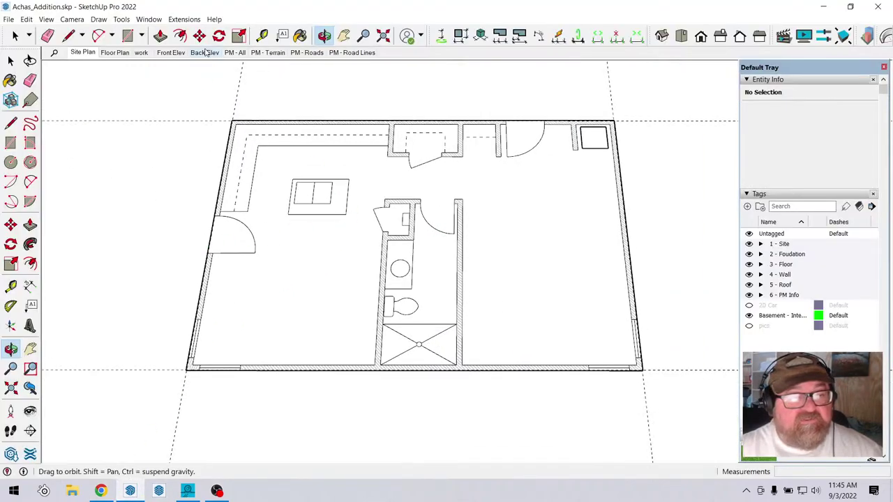
Launch Medeek Wall's Draw Rectangular Wall Assembly dialog from the Extensions menu.
{"action": "left_click", "coordinate": [184, 19]}
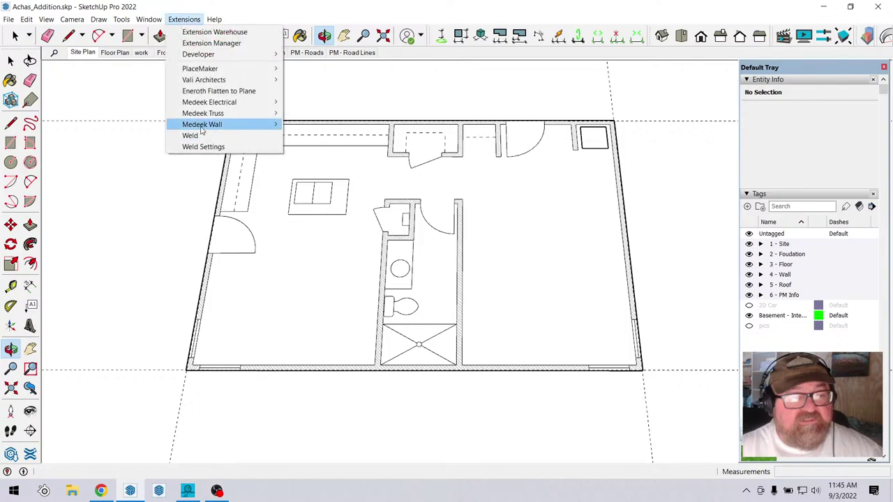
{"action": "mouse_move", "coordinate": [209, 124]}
{"action": "left_click", "coordinate": [303, 125]}
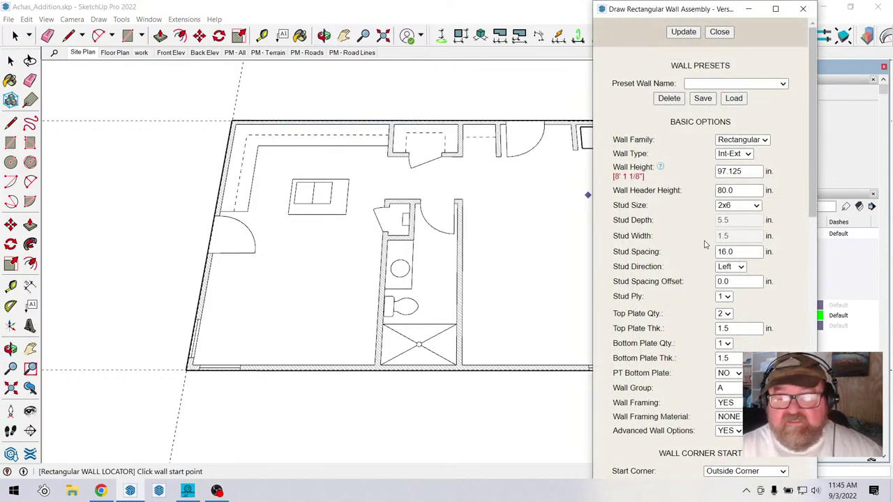
{"action": "scroll", "coordinate": [703, 243], "scroll_direction": "down", "scroll_amount": 3}
{"action": "scroll", "coordinate": [691, 199], "scroll_direction": "up", "scroll_amount": 3}
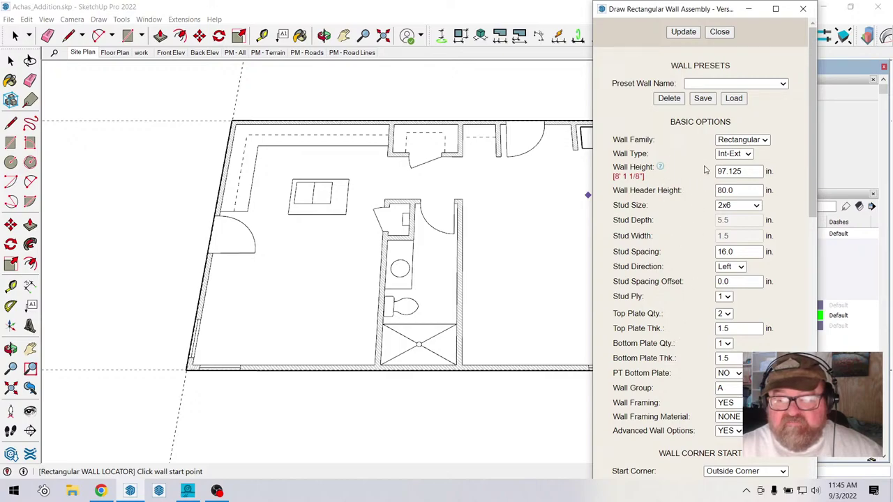
Set Wall Height to 109.125 in and Stud Size to 2x4, and apply with Update.
{"action": "left_click", "coordinate": [728, 172]}
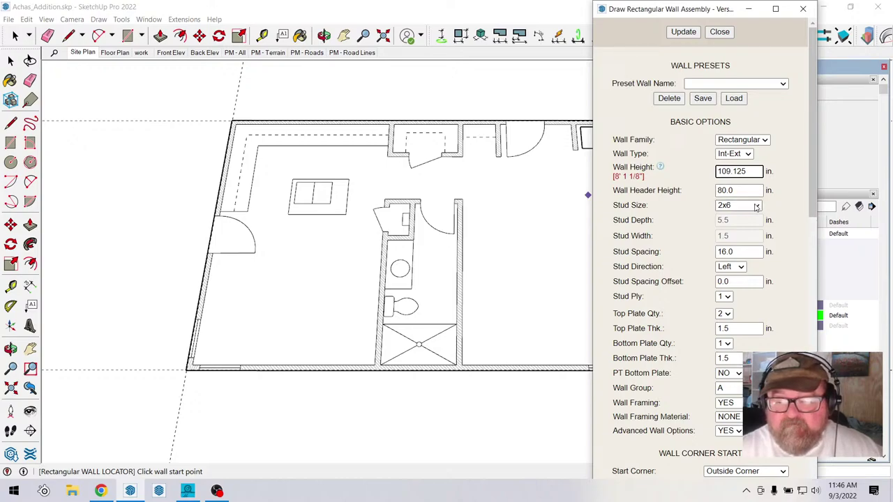
{"action": "left_click", "coordinate": [758, 205]}
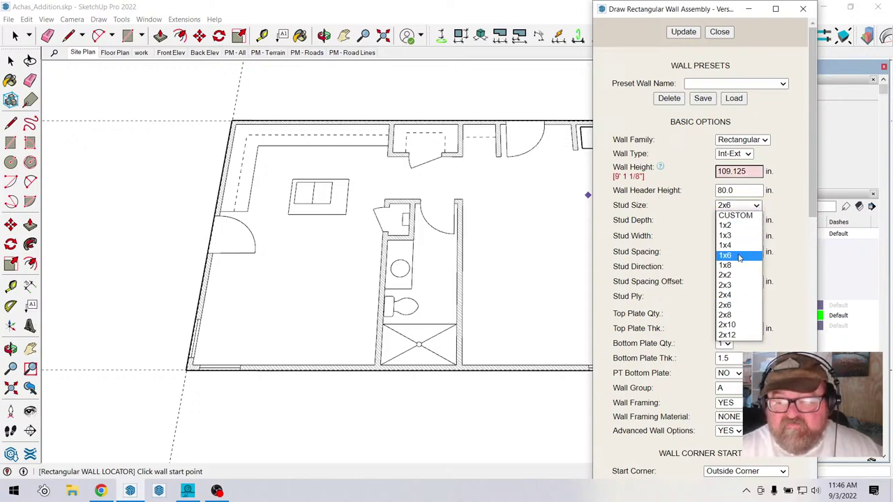
{"action": "left_click", "coordinate": [734, 298]}
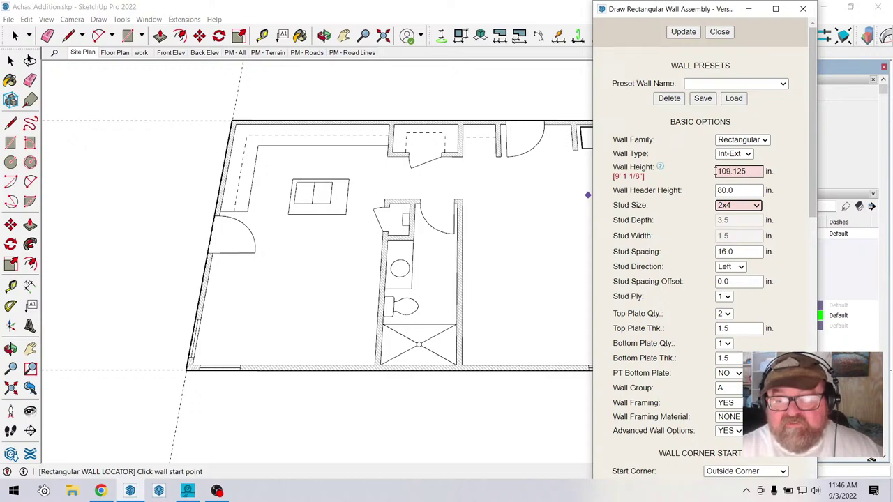
{"action": "left_click", "coordinate": [682, 32]}
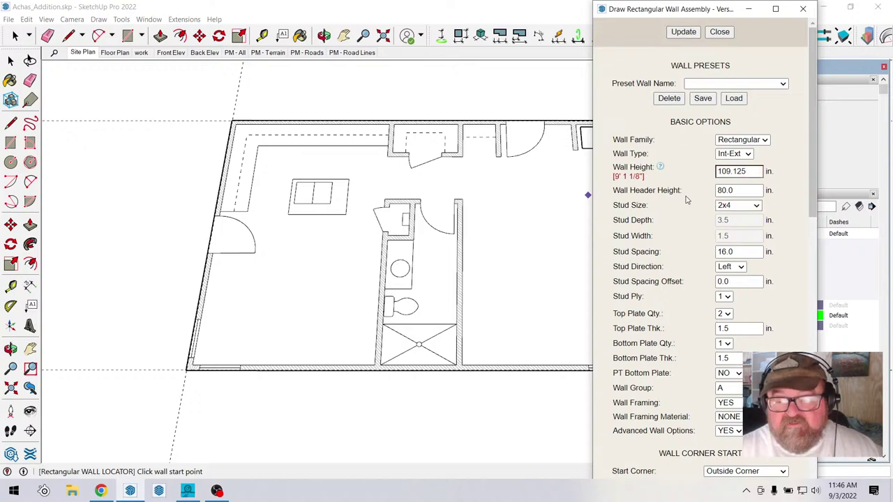
Review the OSB sheathing, lap siding cladding and trim options in the wall dialog.
{"action": "scroll", "coordinate": [686, 224], "scroll_direction": "down", "scroll_amount": 3}
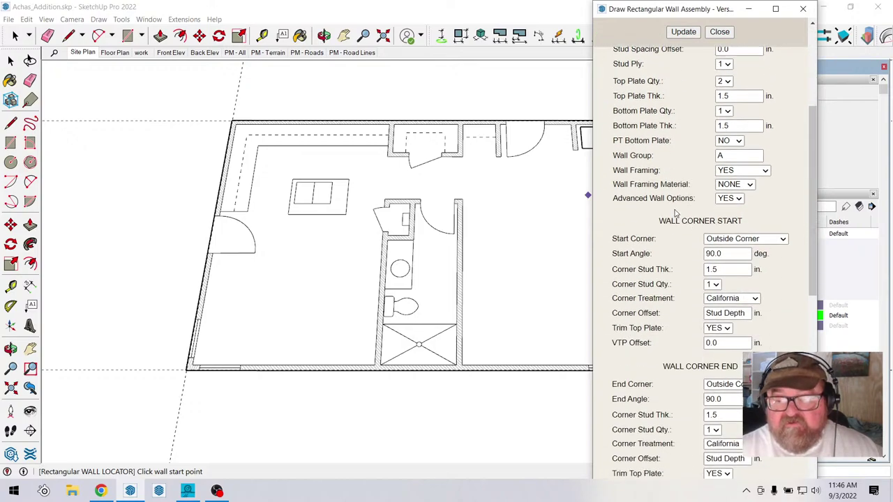
{"action": "scroll", "coordinate": [675, 213], "scroll_direction": "down", "scroll_amount": 8}
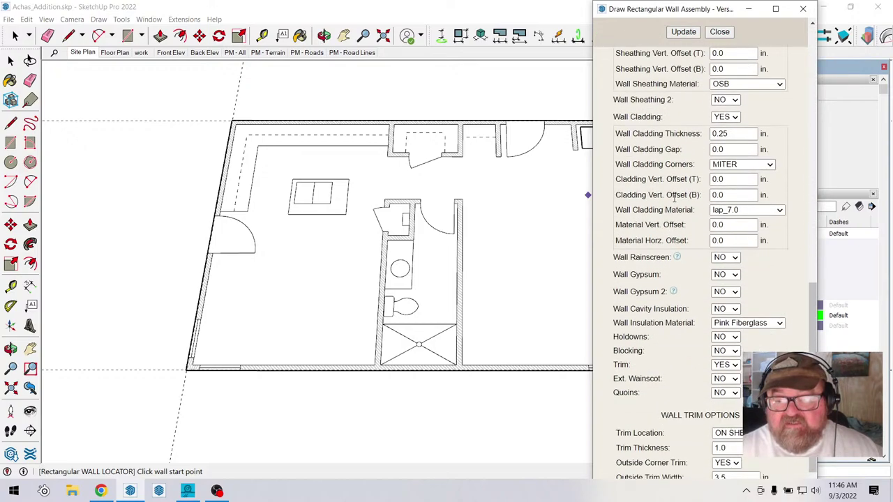
{"action": "scroll", "coordinate": [675, 197], "scroll_direction": "down", "scroll_amount": 2}
{"action": "scroll", "coordinate": [713, 109], "scroll_direction": "up", "scroll_amount": 2}
{"action": "scroll", "coordinate": [664, 215], "scroll_direction": "down", "scroll_amount": 6}
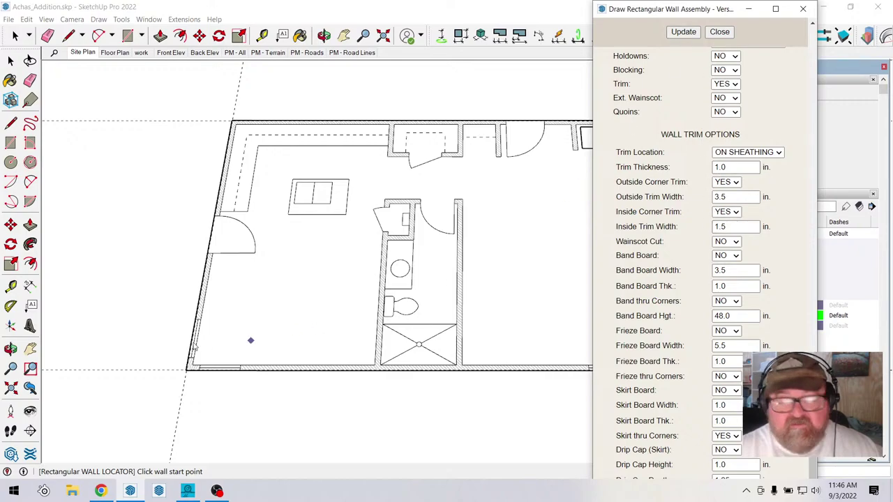
{"action": "scroll", "coordinate": [187, 367], "scroll_direction": "up", "scroll_amount": 4}
Draw the 29.9167 ft wall from the plan's bottom-left corner to the floor corner endpoint.
{"action": "scroll", "coordinate": [179, 377], "scroll_direction": "up", "scroll_amount": 5}
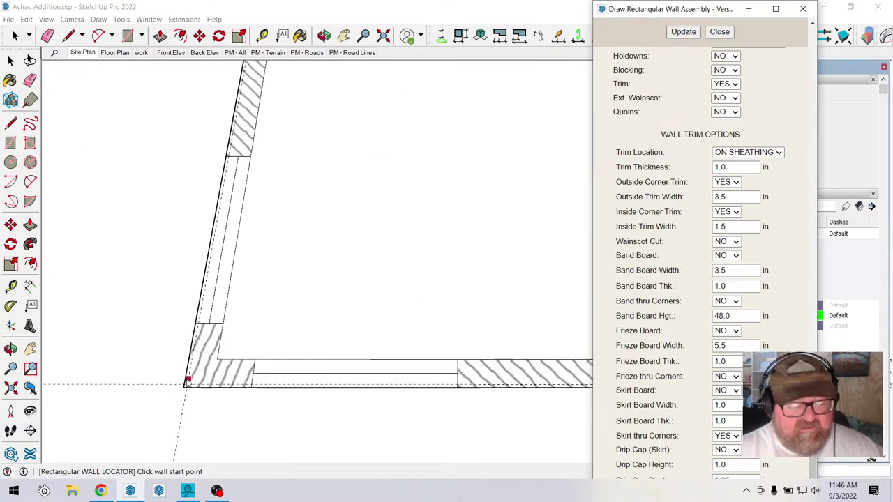
{"action": "scroll", "coordinate": [185, 380], "scroll_direction": "down", "scroll_amount": 6}
{"action": "scroll", "coordinate": [139, 378], "scroll_direction": "up", "scroll_amount": 6}
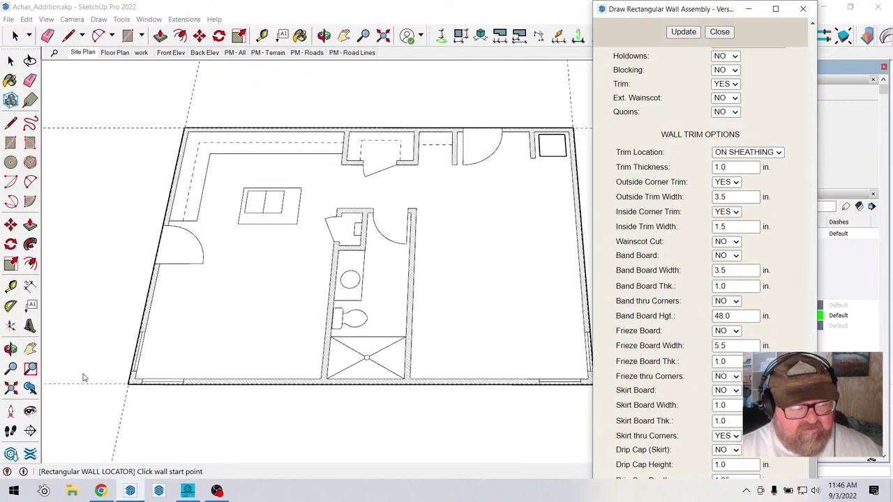
{"action": "scroll", "coordinate": [114, 377], "scroll_direction": "up", "scroll_amount": 5}
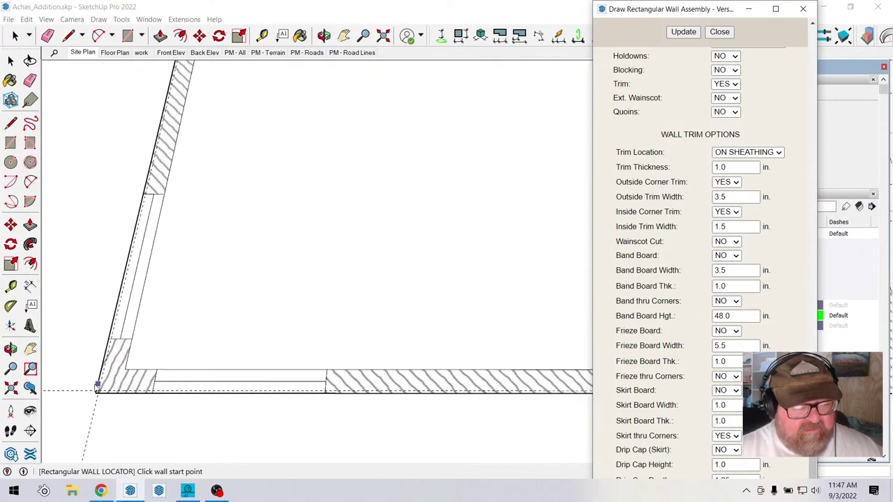
{"action": "scroll", "coordinate": [112, 379], "scroll_direction": "up", "scroll_amount": 2}
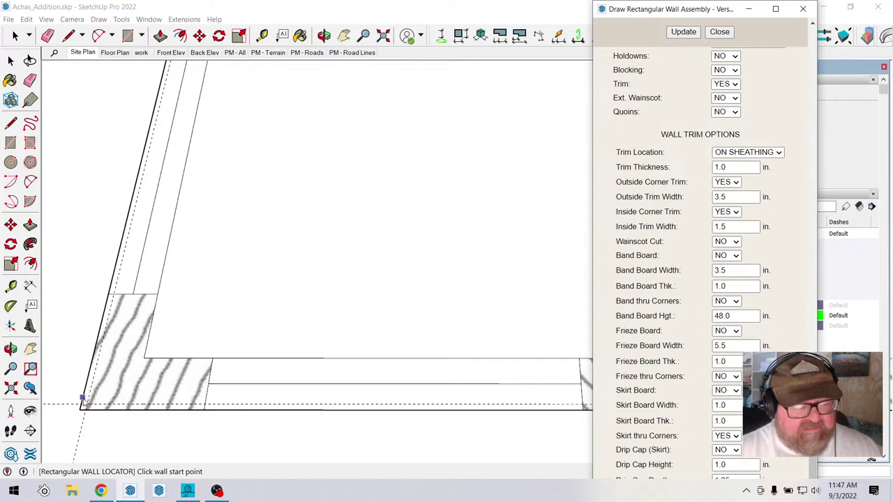
{"action": "left_click", "coordinate": [85, 405]}
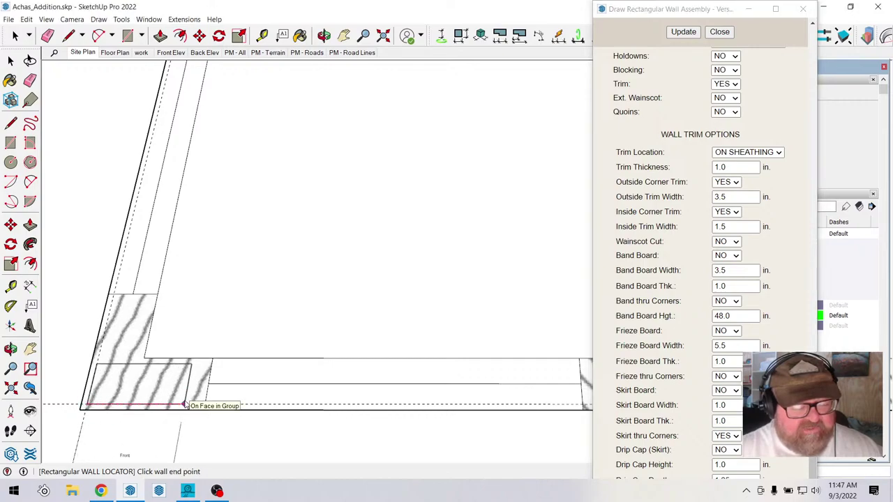
{"action": "scroll", "coordinate": [136, 407], "scroll_direction": "down", "scroll_amount": 2}
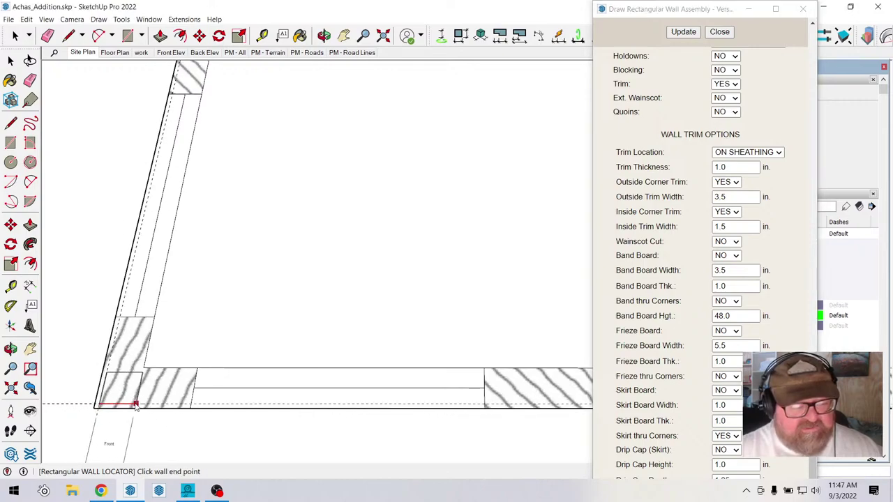
{"action": "scroll", "coordinate": [129, 405], "scroll_direction": "down", "scroll_amount": 5}
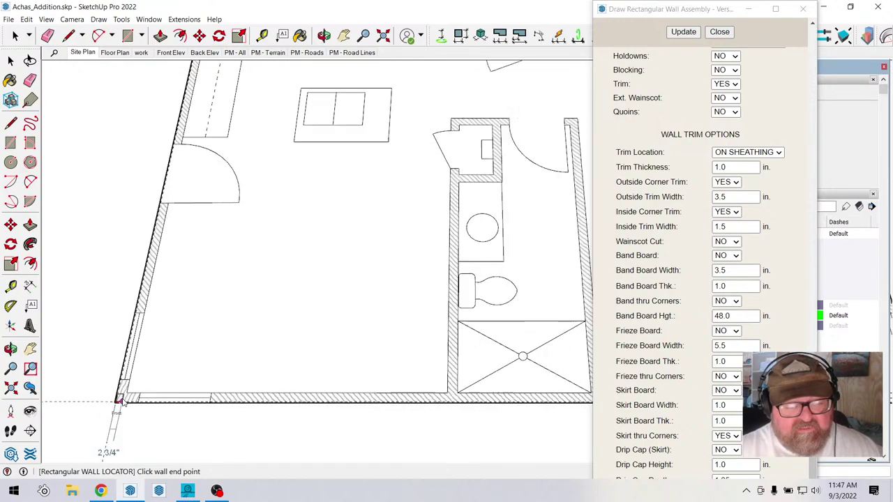
{"action": "scroll", "coordinate": [119, 402], "scroll_direction": "down", "scroll_amount": 3}
{"action": "scroll", "coordinate": [460, 394], "scroll_direction": "up", "scroll_amount": 4}
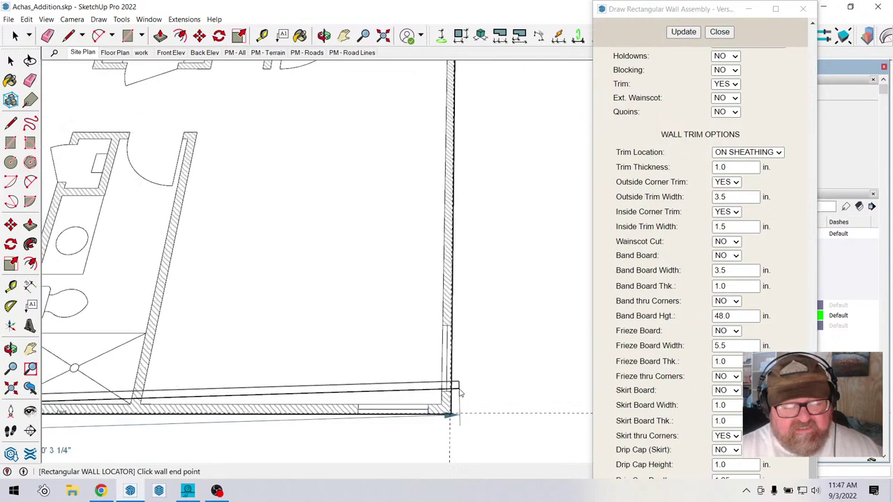
{"action": "scroll", "coordinate": [453, 412], "scroll_direction": "up", "scroll_amount": 5}
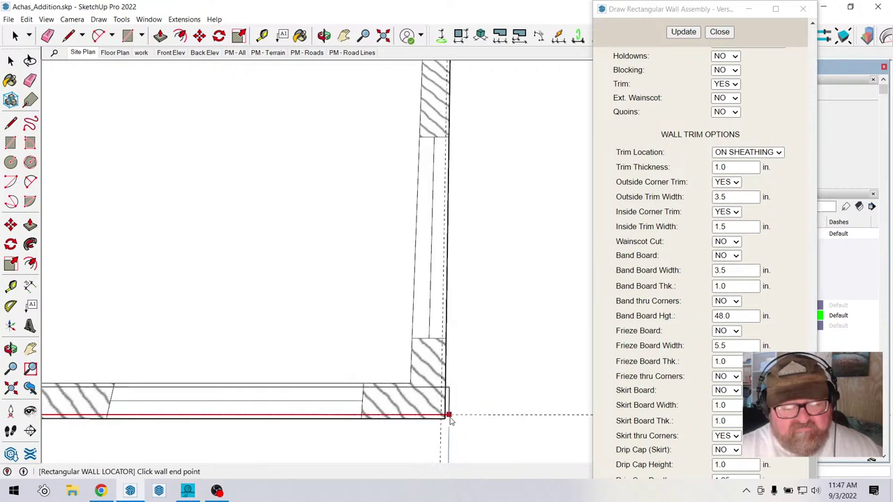
{"action": "scroll", "coordinate": [450, 419], "scroll_direction": "up", "scroll_amount": 4}
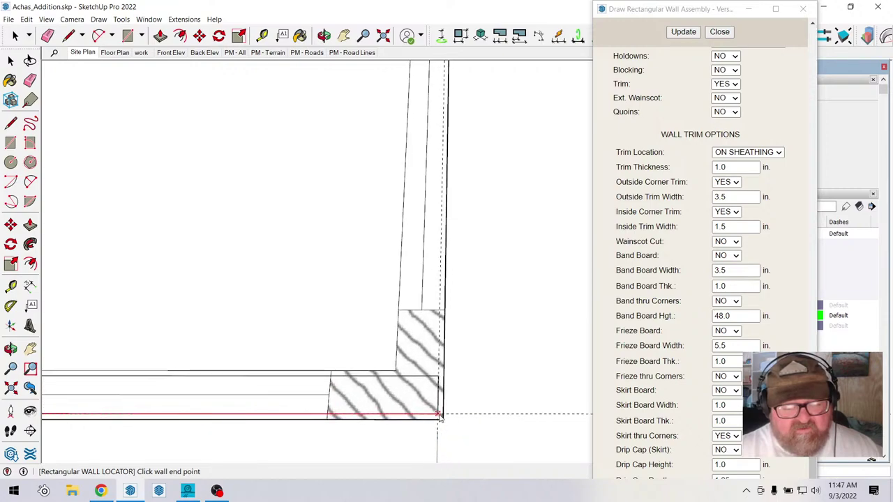
{"action": "left_click", "coordinate": [440, 416]}
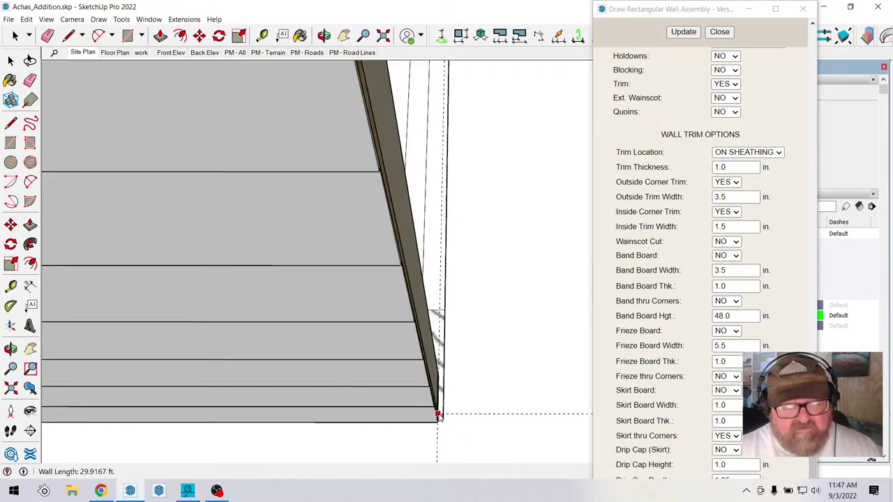
Orbit to check the wall corner from below, then exit Orbit back to wall drawing.
{"action": "left_click", "coordinate": [323, 36]}
{"action": "left_click_drag", "start_coordinate": [174, 244], "coordinate": [350, 288]}
{"action": "right_click", "coordinate": [350, 289]}
{"action": "left_click", "coordinate": [373, 292]}
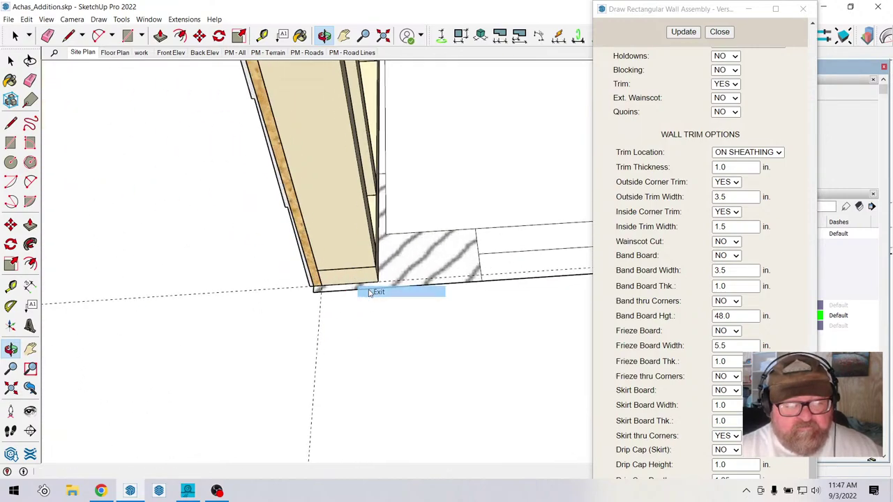
{"action": "scroll", "coordinate": [342, 303], "scroll_direction": "up", "scroll_amount": 5}
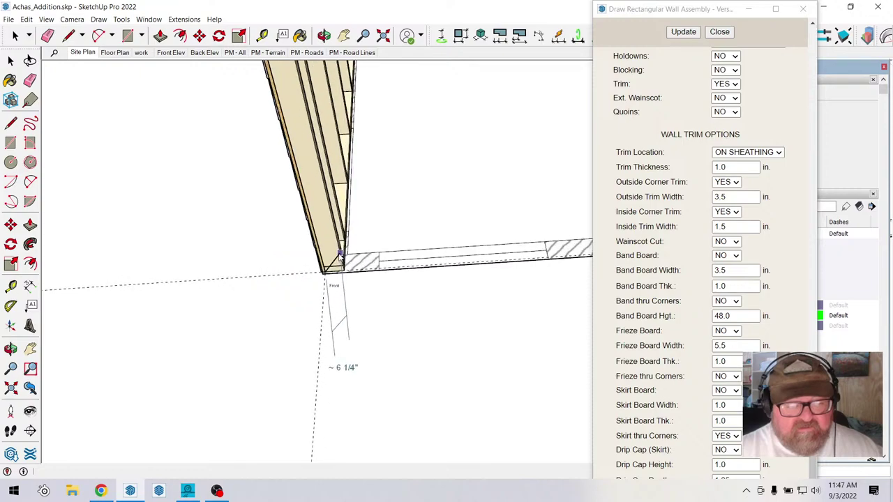
{"action": "scroll", "coordinate": [335, 258], "scroll_direction": "up", "scroll_amount": 2}
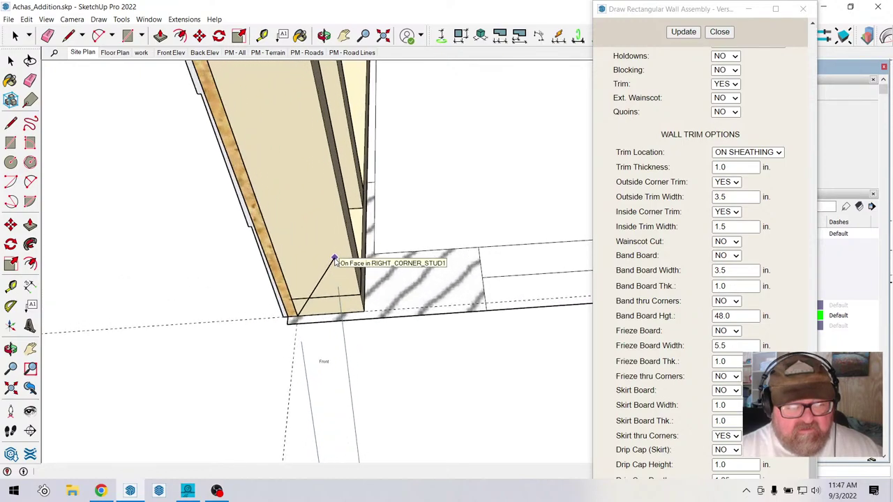
Anchor the 19.9167 ft short-side wall at the corner endpoint and zoom along it.
{"action": "left_click", "coordinate": [294, 318]}
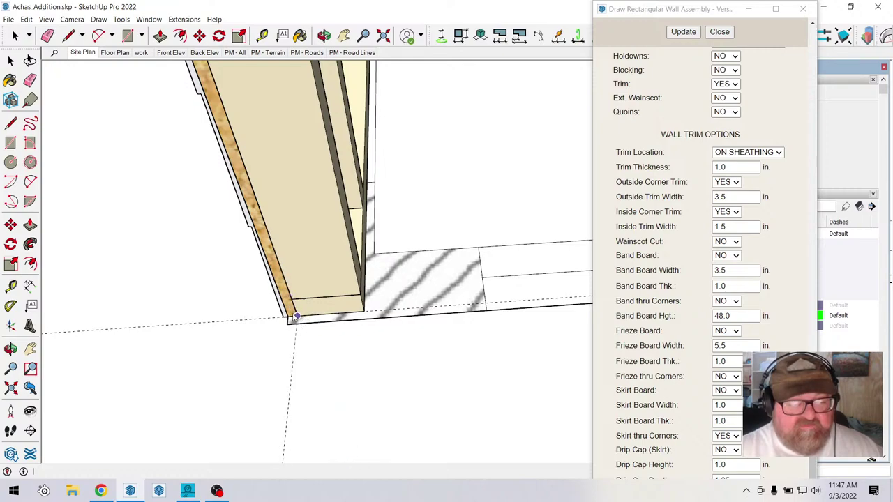
{"action": "scroll", "coordinate": [295, 319], "scroll_direction": "down", "scroll_amount": 3}
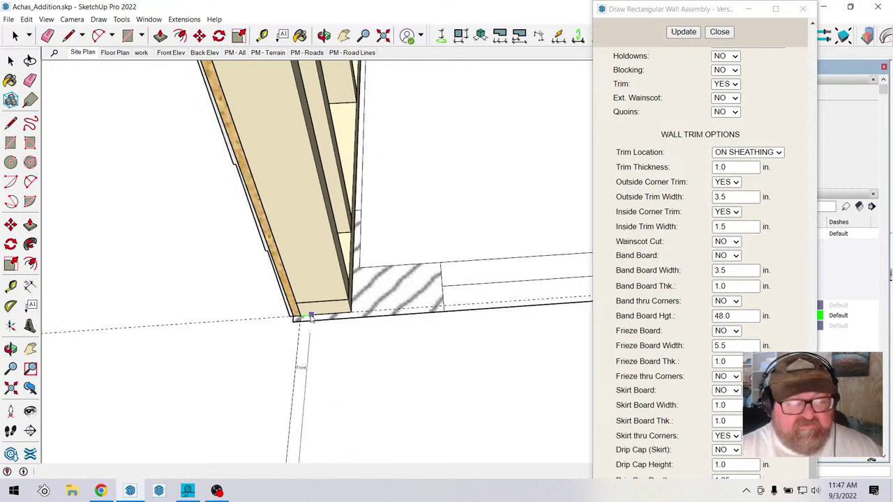
{"action": "scroll", "coordinate": [293, 321], "scroll_direction": "down", "scroll_amount": 5}
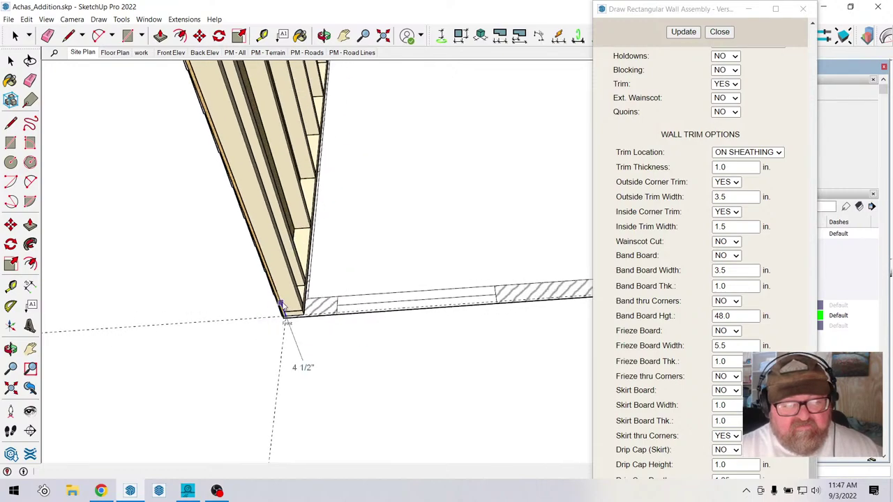
{"action": "scroll", "coordinate": [285, 308], "scroll_direction": "down", "scroll_amount": 4}
{"action": "scroll", "coordinate": [516, 286], "scroll_direction": "up", "scroll_amount": 6}
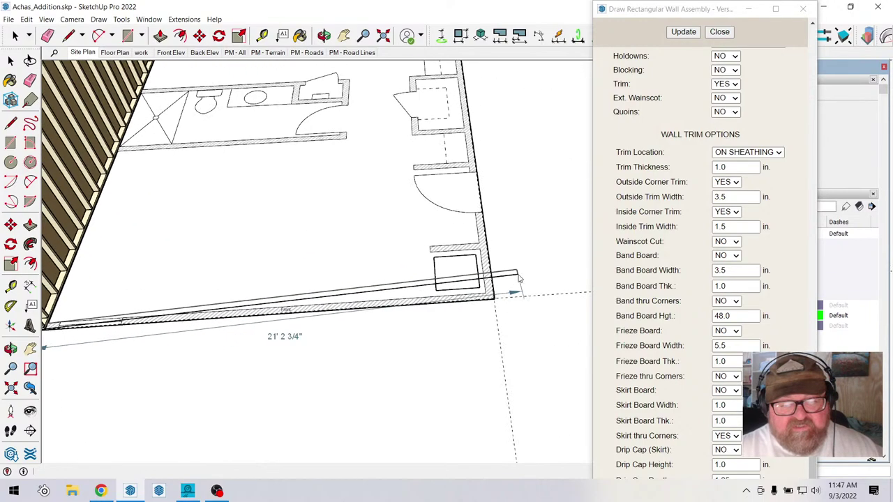
{"action": "scroll", "coordinate": [518, 284], "scroll_direction": "up", "scroll_amount": 6}
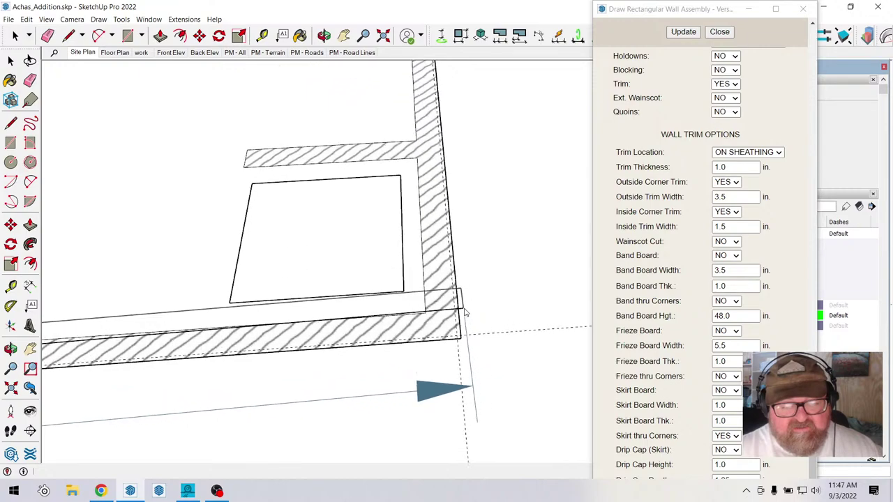
{"action": "scroll", "coordinate": [456, 313], "scroll_direction": "up", "scroll_amount": 4}
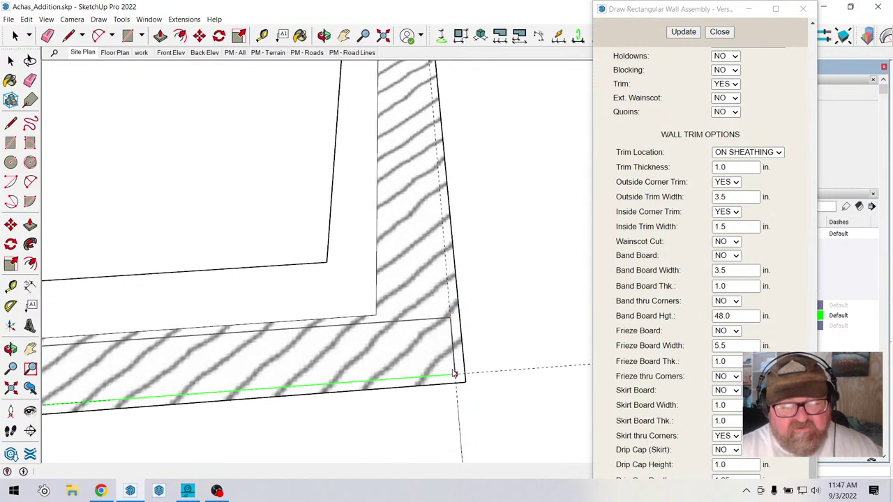
{"action": "scroll", "coordinate": [455, 375], "scroll_direction": "up", "scroll_amount": 2}
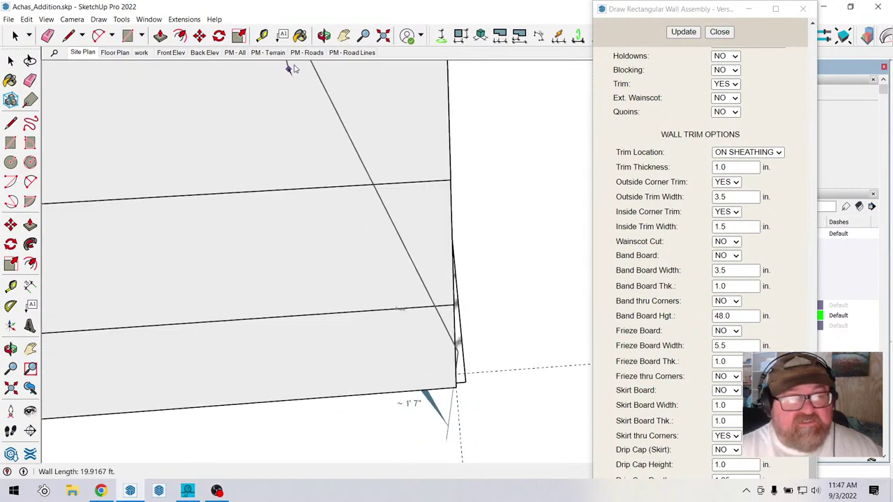
Orbit around the building to check the new wall, then exit Orbit to the wall tool.
{"action": "left_click", "coordinate": [324, 36]}
{"action": "scroll", "coordinate": [472, 293], "scroll_direction": "down", "scroll_amount": 10}
{"action": "scroll", "coordinate": [395, 289], "scroll_direction": "up", "scroll_amount": 6}
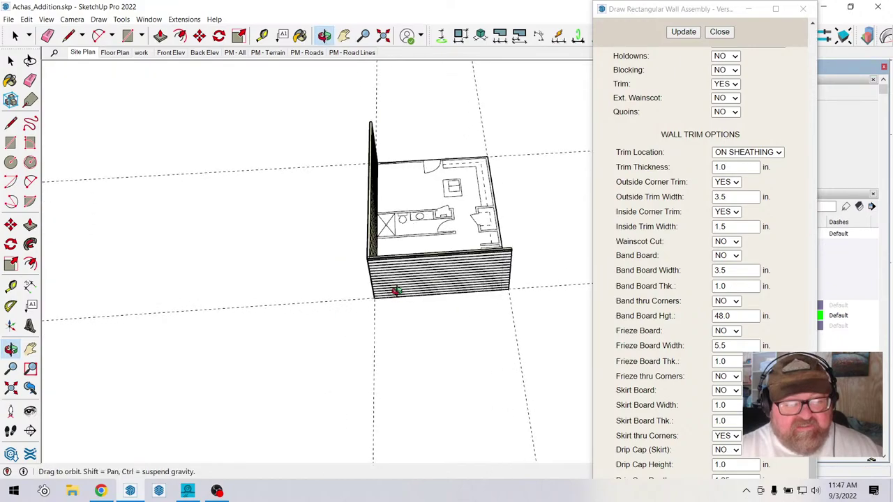
{"action": "left_click_drag", "start_coordinate": [372, 284], "coordinate": [380, 315]}
{"action": "scroll", "coordinate": [379, 315], "scroll_direction": "up", "scroll_amount": 8}
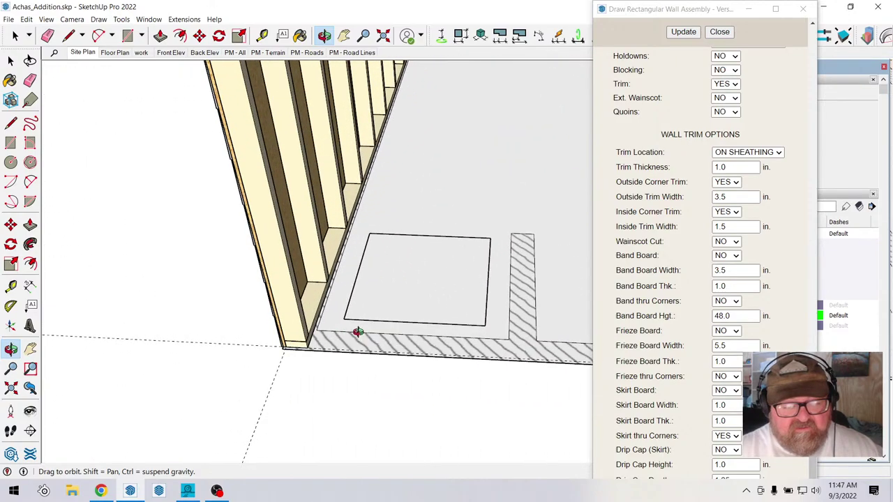
{"action": "right_click", "coordinate": [357, 329]}
{"action": "left_click", "coordinate": [377, 339]}
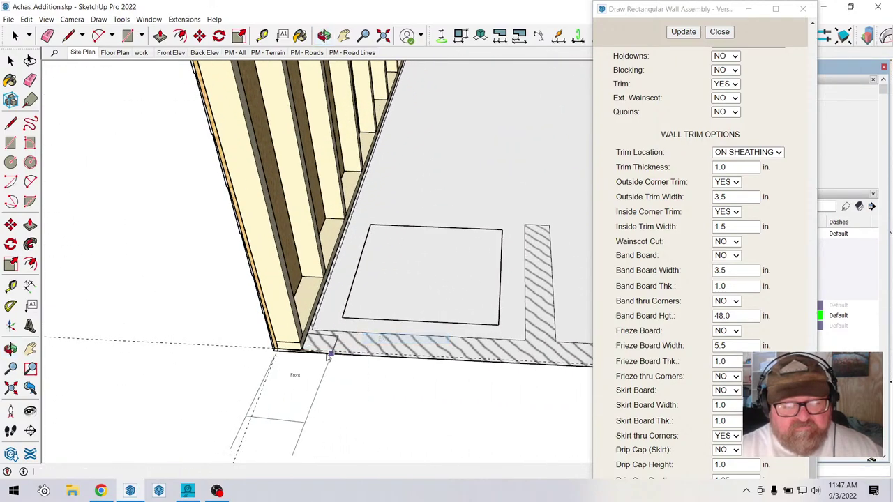
Zoom and orbit toward the next wall corner, then return to wall drawing.
{"action": "scroll", "coordinate": [308, 356], "scroll_direction": "up", "scroll_amount": 3}
{"action": "scroll", "coordinate": [308, 355], "scroll_direction": "up", "scroll_amount": 3}
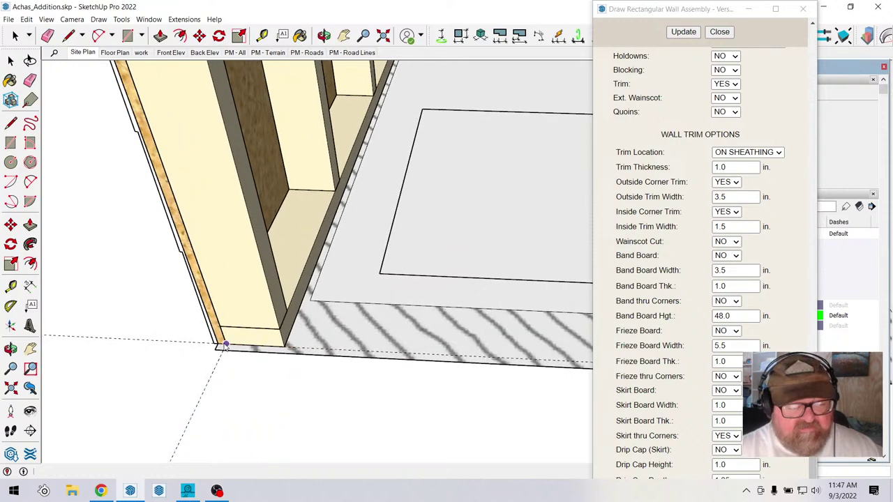
{"action": "scroll", "coordinate": [188, 353], "scroll_direction": "down", "scroll_amount": 10}
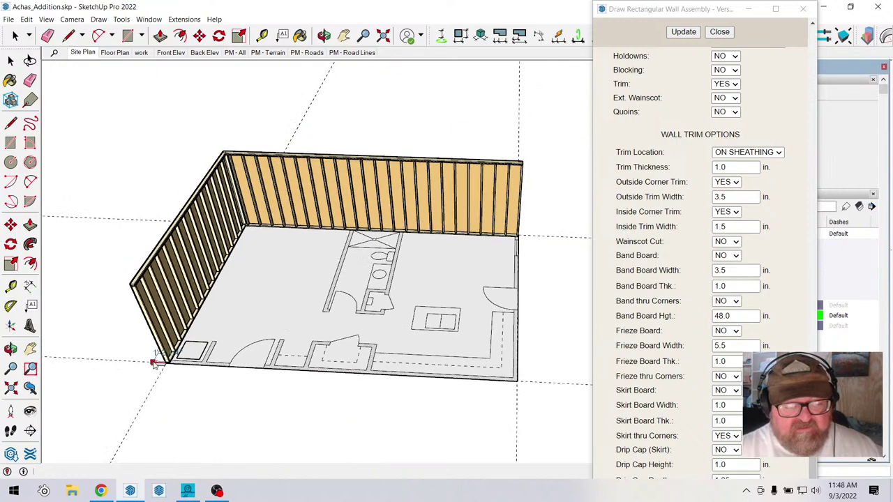
{"action": "scroll", "coordinate": [189, 352], "scroll_direction": "up", "scroll_amount": 10}
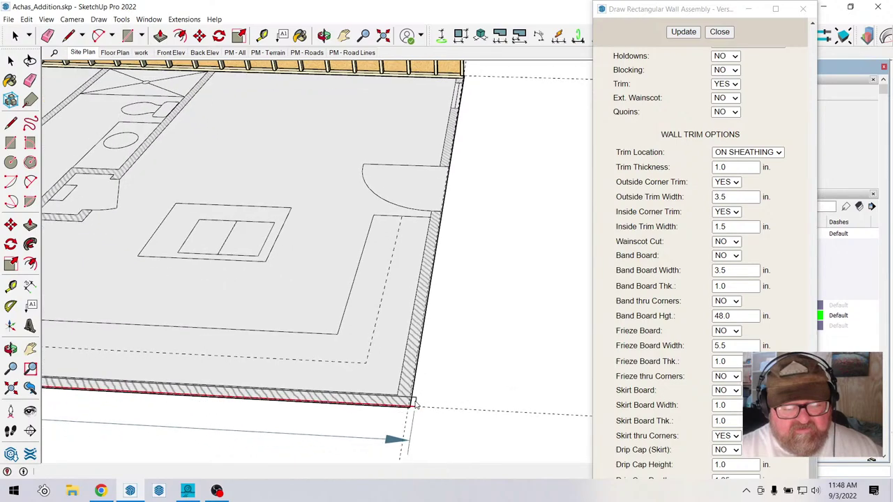
{"action": "scroll", "coordinate": [405, 408], "scroll_direction": "up", "scroll_amount": 3}
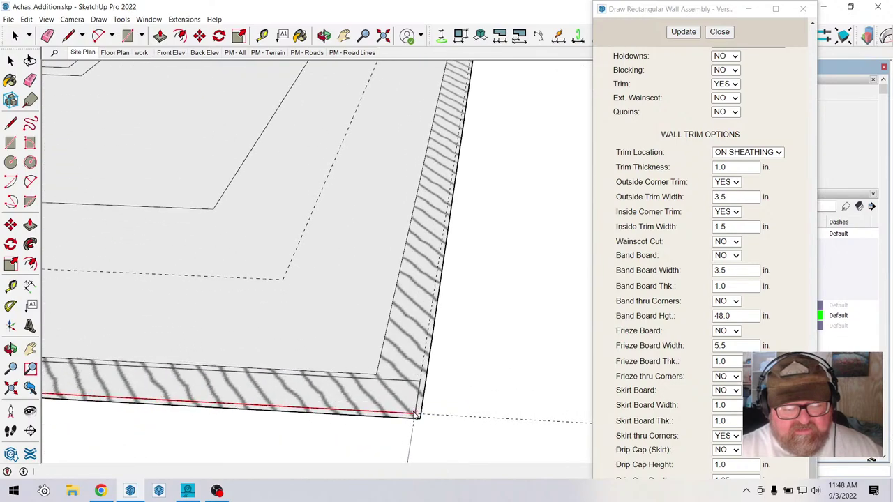
{"action": "scroll", "coordinate": [415, 415], "scroll_direction": "up", "scroll_amount": 2}
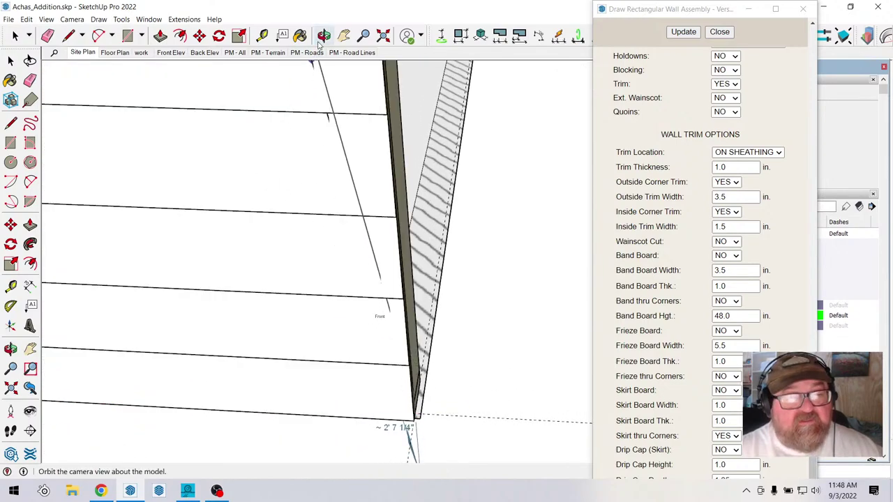
{"action": "middle_click_drag", "start_coordinate": [440, 154], "coordinate": [440, 155]}
{"action": "scroll", "coordinate": [145, 210], "scroll_direction": "down", "scroll_amount": 8}
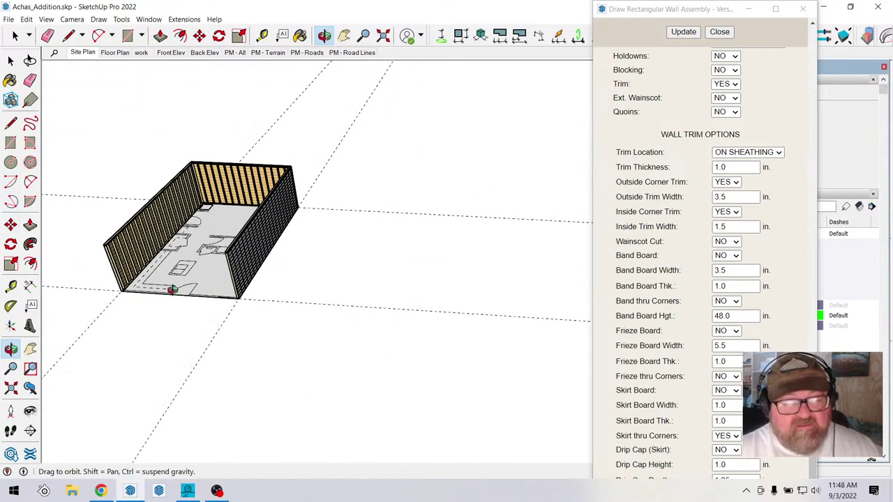
{"action": "scroll", "coordinate": [196, 290], "scroll_direction": "up", "scroll_amount": 3}
{"action": "scroll", "coordinate": [335, 301], "scroll_direction": "up", "scroll_amount": 6}
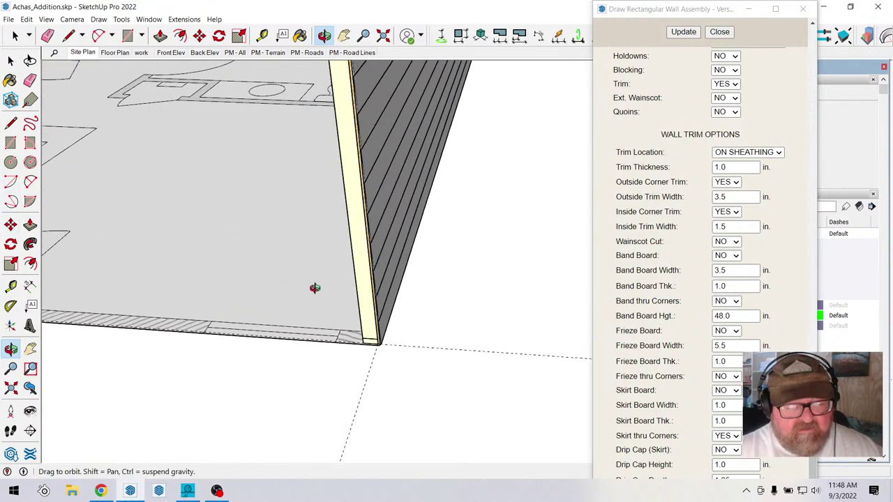
{"action": "left_click_drag", "start_coordinate": [320, 329], "coordinate": [367, 339]}
{"action": "right_click", "coordinate": [369, 339]}
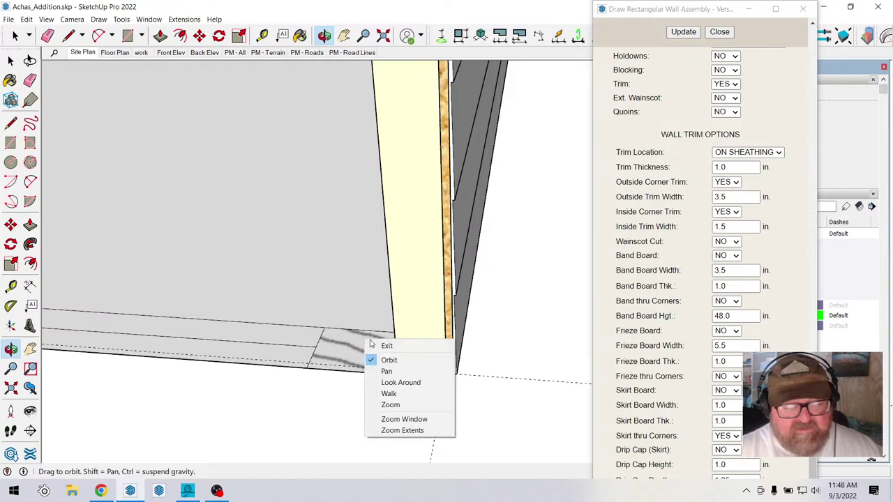
{"action": "left_click", "coordinate": [382, 346]}
{"action": "scroll", "coordinate": [390, 352], "scroll_direction": "up", "scroll_amount": 2}
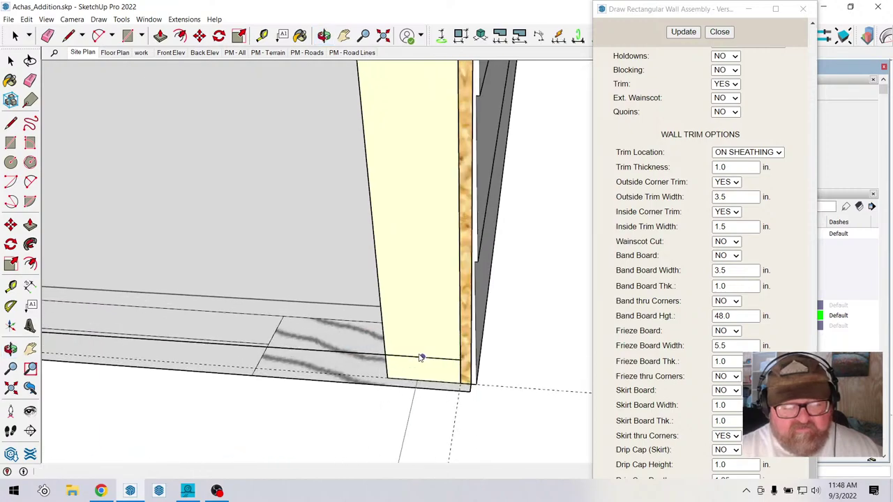
Start the fourth wall at the following corner endpoint.
{"action": "left_click", "coordinate": [461, 384]}
{"action": "scroll", "coordinate": [460, 385], "scroll_direction": "down", "scroll_amount": 2}
{"action": "scroll", "coordinate": [461, 390], "scroll_direction": "down", "scroll_amount": 5}
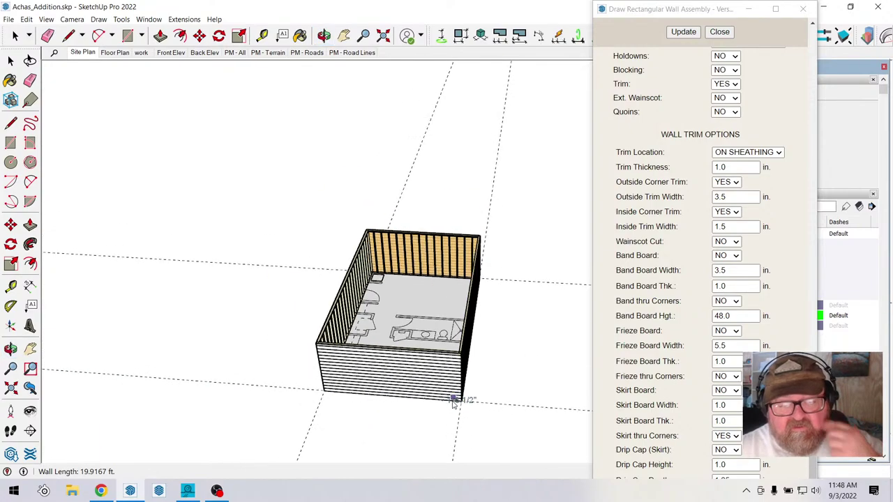
Orbit around the finished enclosure and select the front-left wall group.
{"action": "left_click", "coordinate": [323, 35]}
{"action": "left_click_drag", "start_coordinate": [300, 397], "coordinate": [354, 331]}
{"action": "key", "text": "space"}
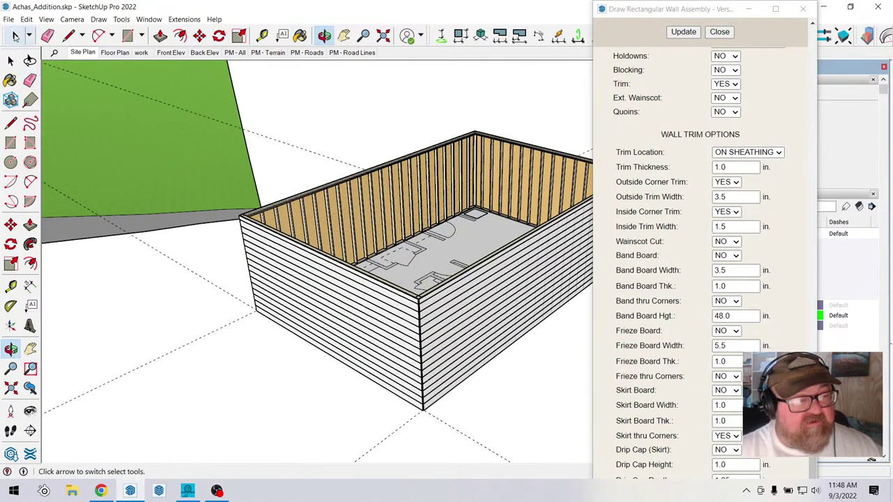
{"action": "scroll", "coordinate": [359, 318], "scroll_direction": "up", "scroll_amount": 2}
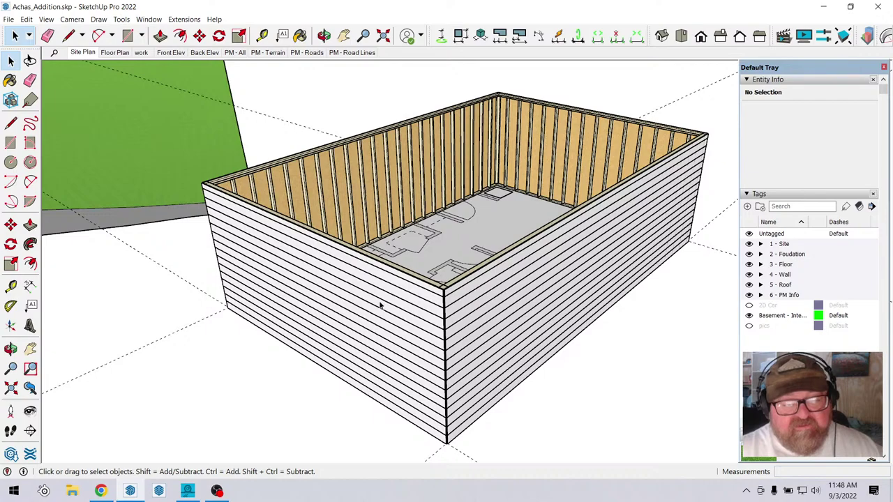
{"action": "scroll", "coordinate": [291, 289], "scroll_direction": "down", "scroll_amount": 1}
{"action": "left_click", "coordinate": [316, 286]}
{"action": "right_click", "coordinate": [316, 284]}
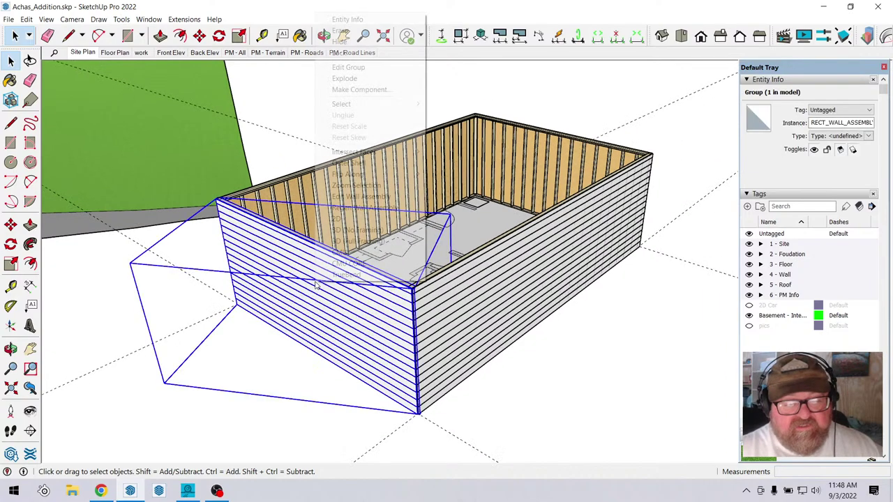
{"action": "left_click", "coordinate": [208, 285]}
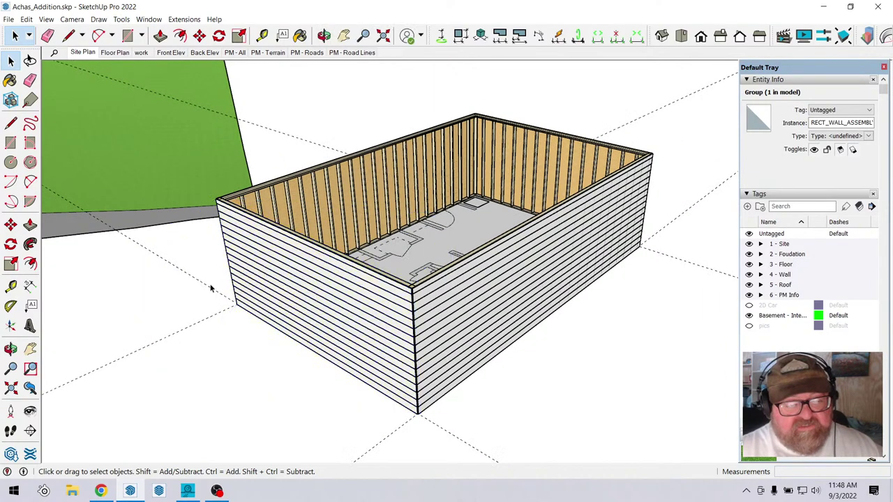
{"action": "left_click", "coordinate": [319, 285]}
{"action": "scroll", "coordinate": [361, 317], "scroll_direction": "up", "scroll_amount": 3}
{"action": "scroll", "coordinate": [362, 318], "scroll_direction": "down", "scroll_amount": 2}
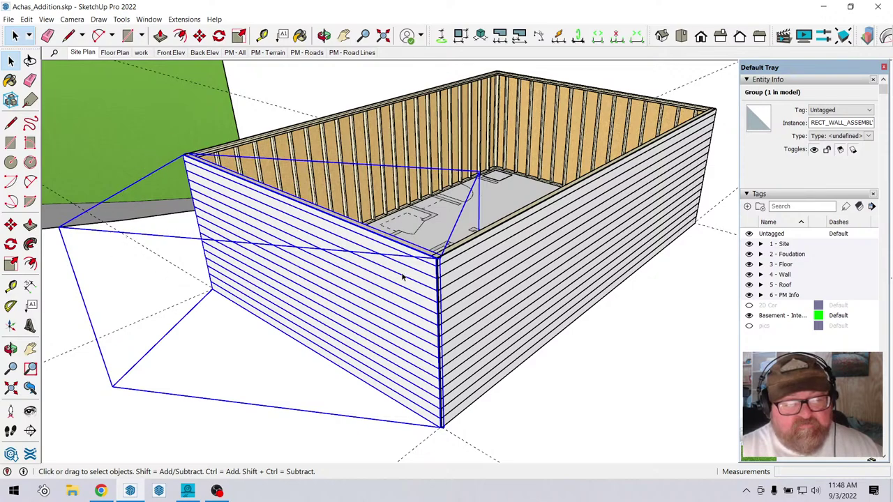
{"action": "scroll", "coordinate": [471, 370], "scroll_direction": "down", "scroll_amount": 2}
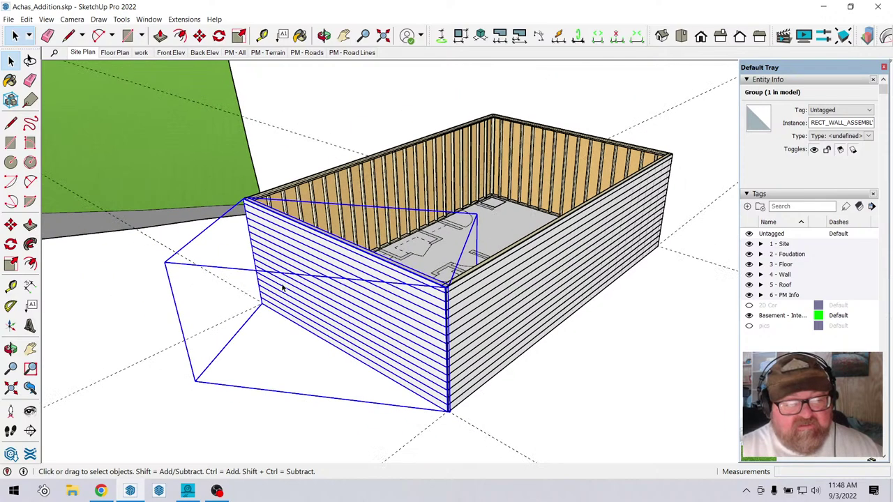
Enter the wall group for editing and turn on View > Axes.
{"action": "double_click", "coordinate": [298, 263]}
{"action": "scroll", "coordinate": [277, 293], "scroll_direction": "up", "scroll_amount": 1}
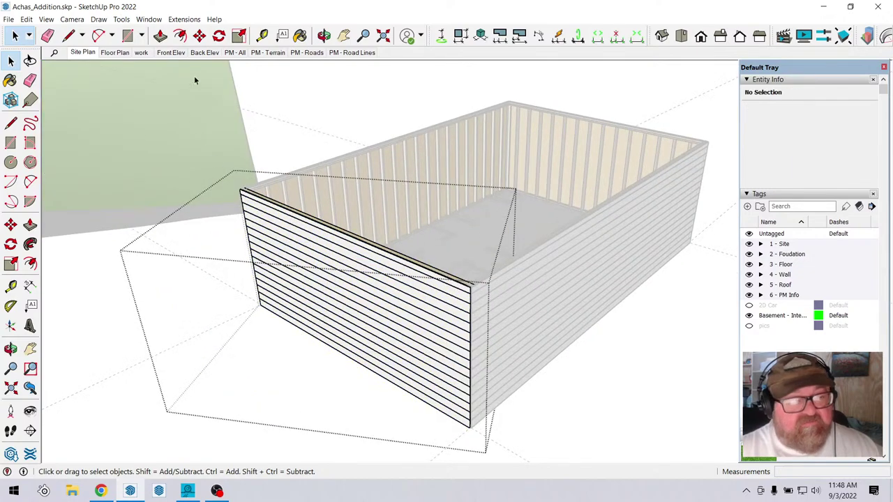
{"action": "left_click", "coordinate": [48, 20]}
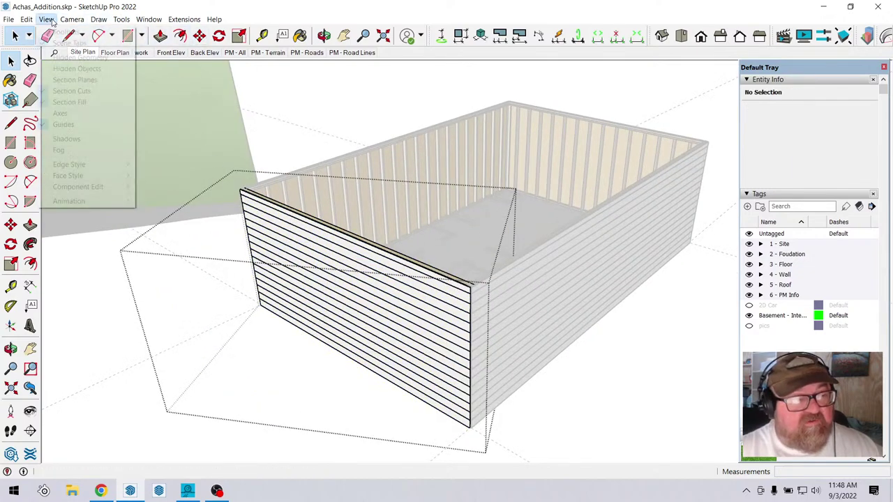
{"action": "mouse_move", "coordinate": [28, 21]}
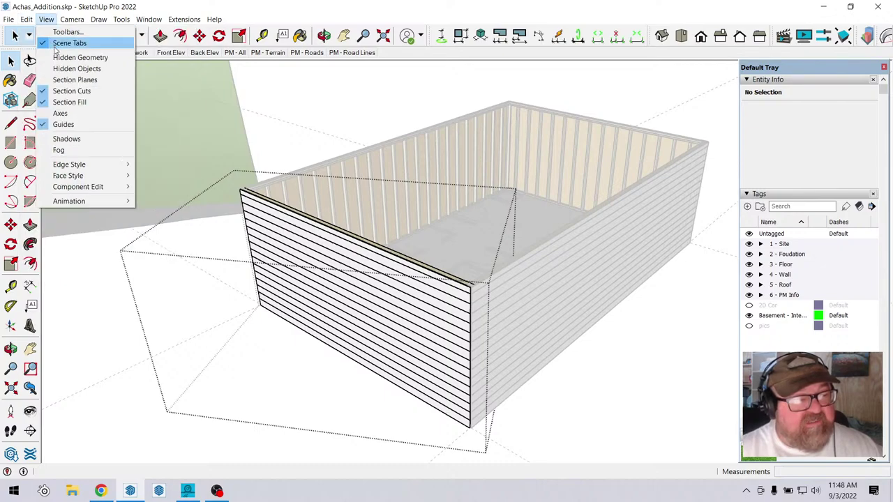
{"action": "left_click", "coordinate": [71, 112]}
Zoom in on the corner where the front wall's siding meets.
{"action": "scroll", "coordinate": [344, 308], "scroll_direction": "up", "scroll_amount": 3}
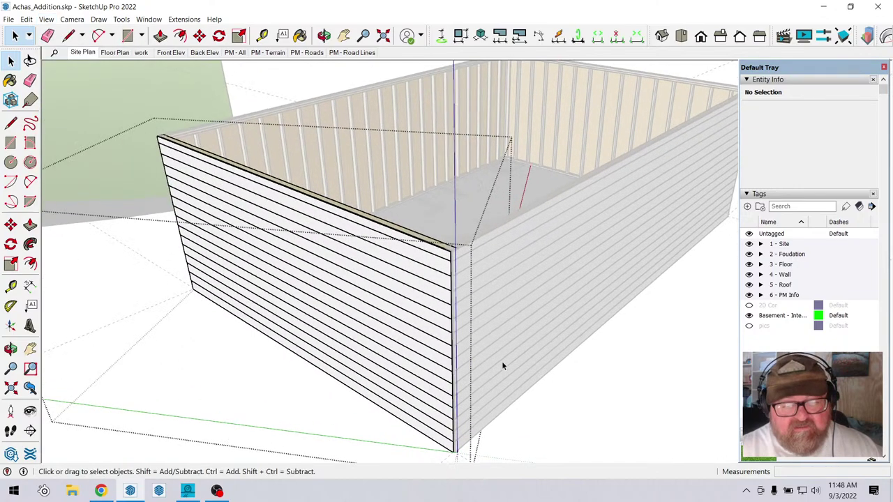
{"action": "scroll", "coordinate": [370, 210], "scroll_direction": "down", "scroll_amount": 4}
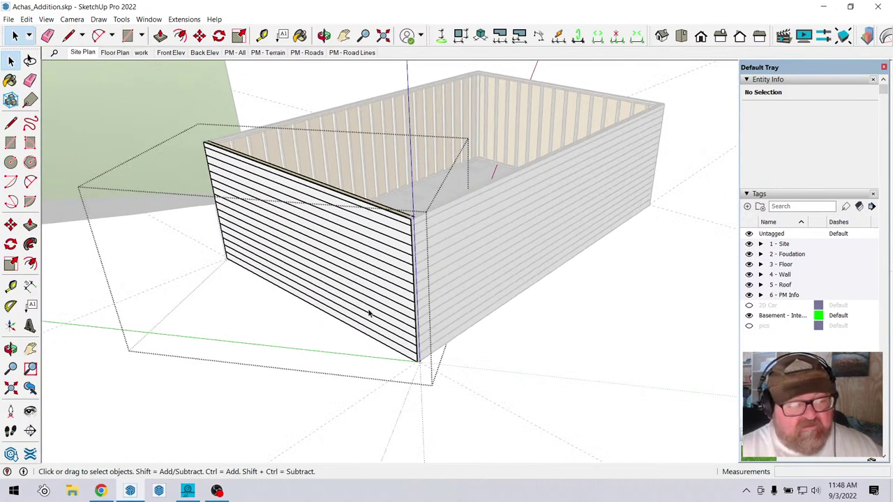
{"action": "scroll", "coordinate": [370, 314], "scroll_direction": "up", "scroll_amount": 4}
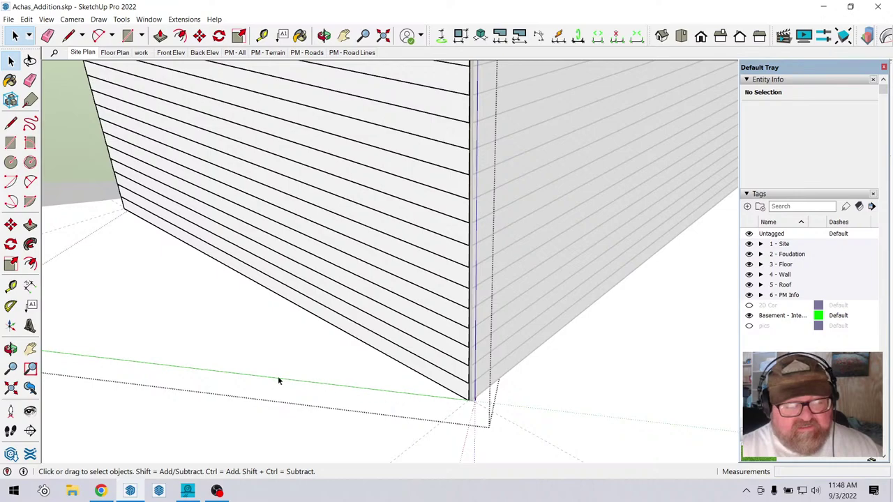
{"action": "scroll", "coordinate": [358, 367], "scroll_direction": "down", "scroll_amount": 5}
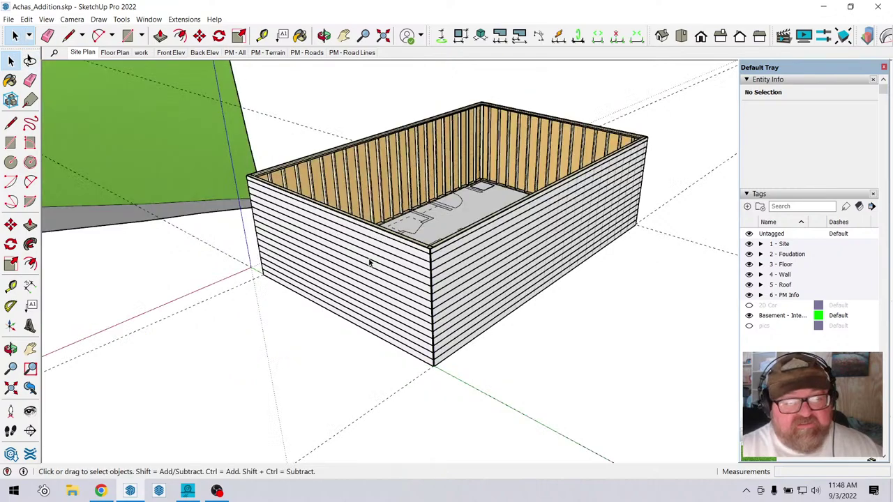
{"action": "scroll", "coordinate": [370, 262], "scroll_direction": "up", "scroll_amount": 3}
{"action": "scroll", "coordinate": [379, 265], "scroll_direction": "down", "scroll_amount": 2}
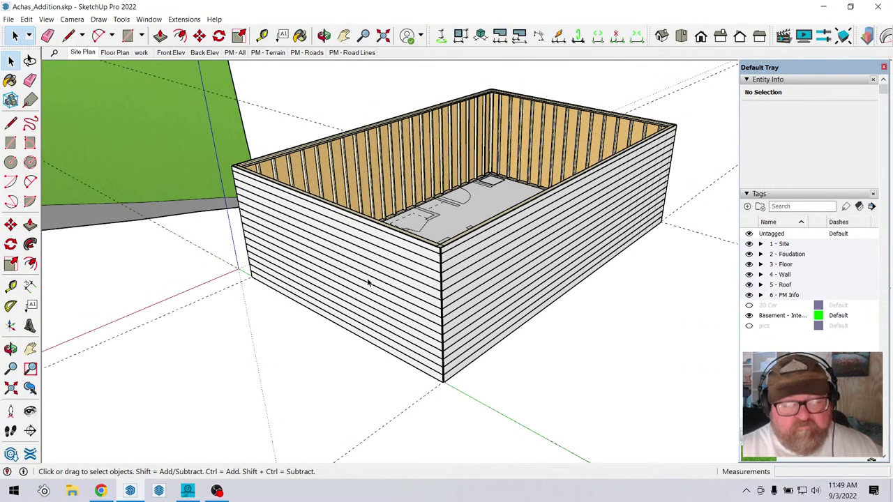
Open the front wall's assembly settings and close them unchanged.
{"action": "right_click", "coordinate": [368, 283]}
{"action": "left_click", "coordinate": [412, 191]}
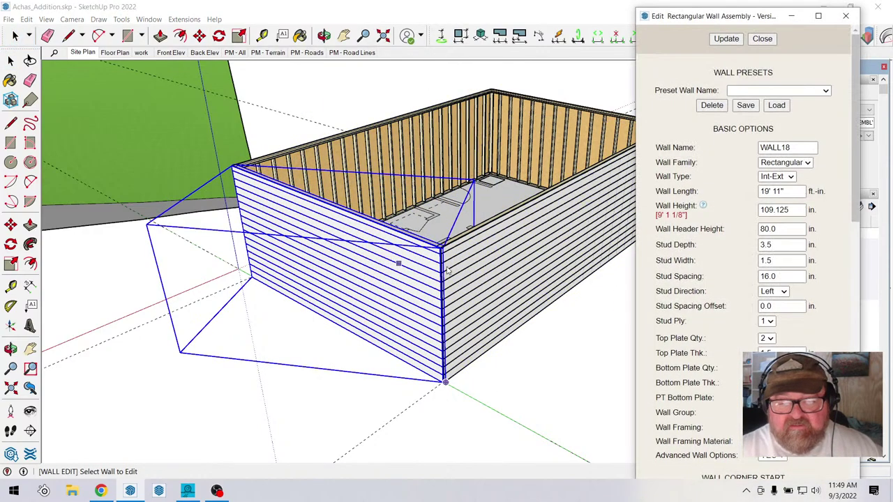
{"action": "scroll", "coordinate": [743, 279], "scroll_direction": "down", "scroll_amount": 15}
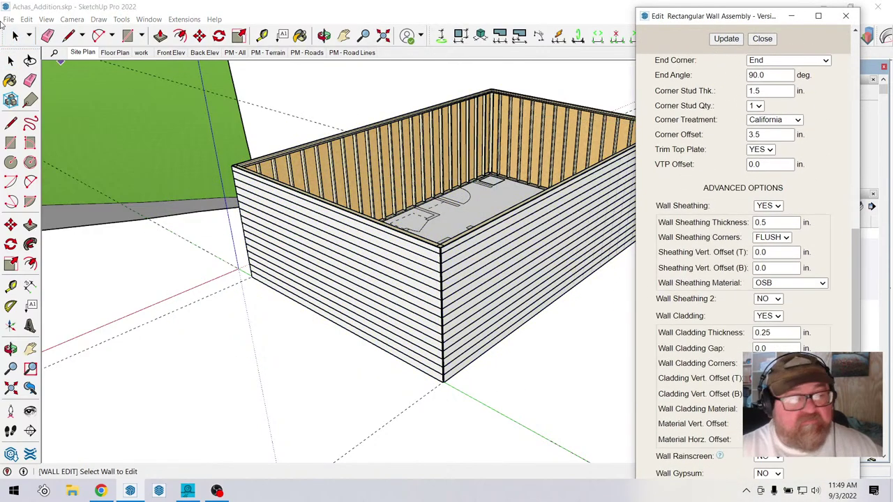
{"action": "left_click", "coordinate": [15, 35]}
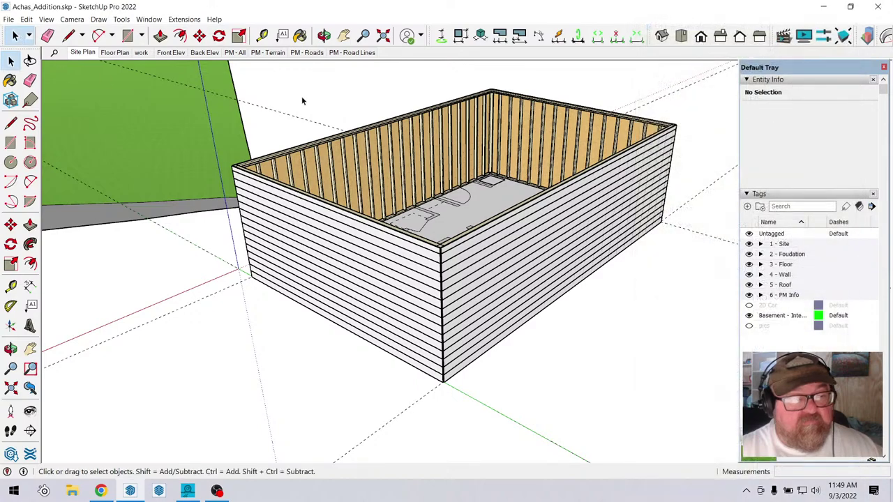
Review the front-left wall's assembly settings and Update to regenerate it.
{"action": "right_click", "coordinate": [292, 233]}
{"action": "left_click", "coordinate": [333, 394]}
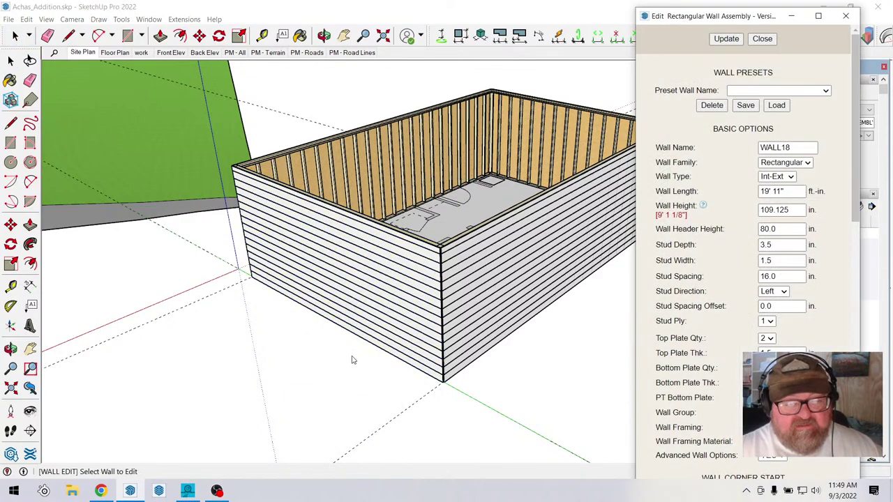
{"action": "scroll", "coordinate": [673, 302], "scroll_direction": "down", "scroll_amount": 8}
{"action": "scroll", "coordinate": [674, 301], "scroll_direction": "down", "scroll_amount": 6}
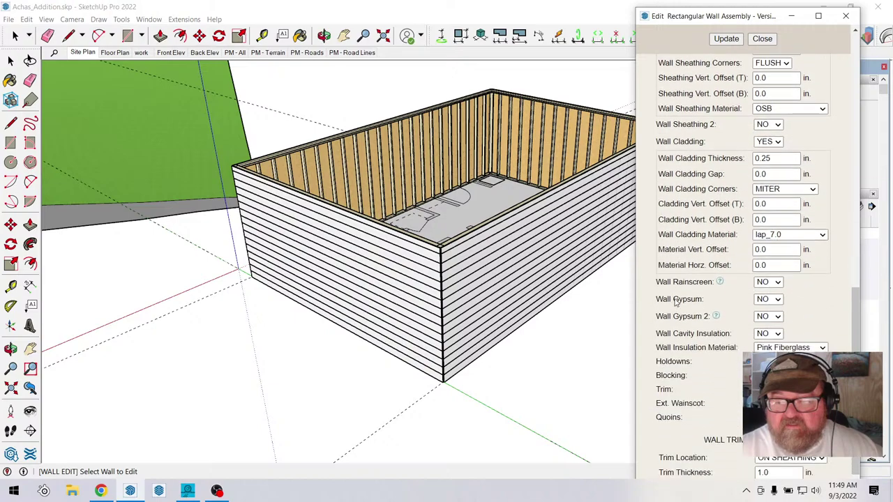
{"action": "scroll", "coordinate": [680, 298], "scroll_direction": "up", "scroll_amount": 2}
{"action": "scroll", "coordinate": [678, 293], "scroll_direction": "up", "scroll_amount": 3}
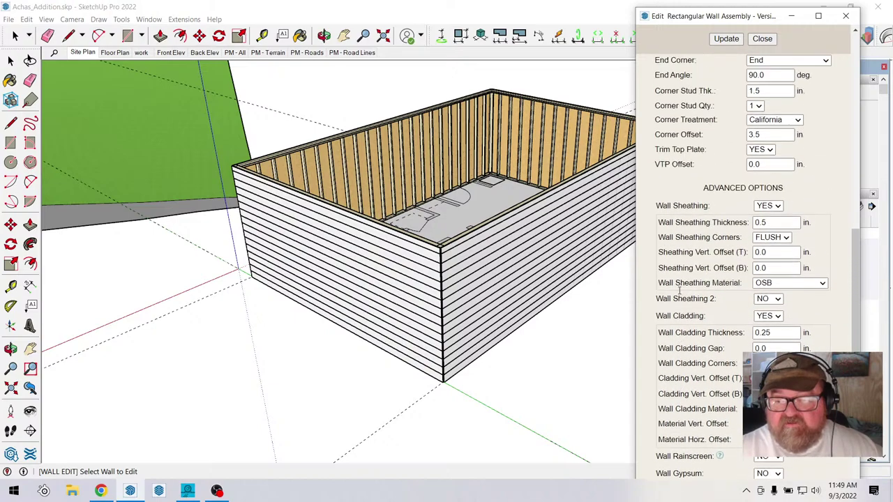
{"action": "scroll", "coordinate": [678, 293], "scroll_direction": "down", "scroll_amount": 10}
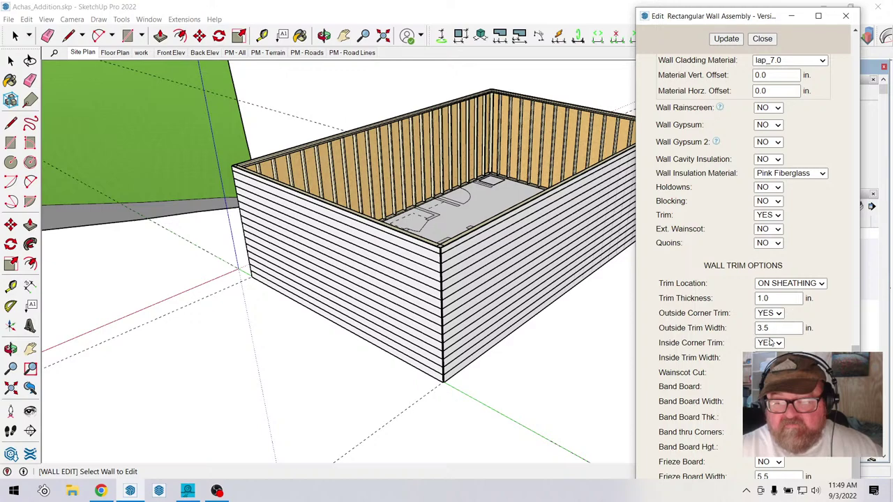
{"action": "left_click", "coordinate": [729, 39]}
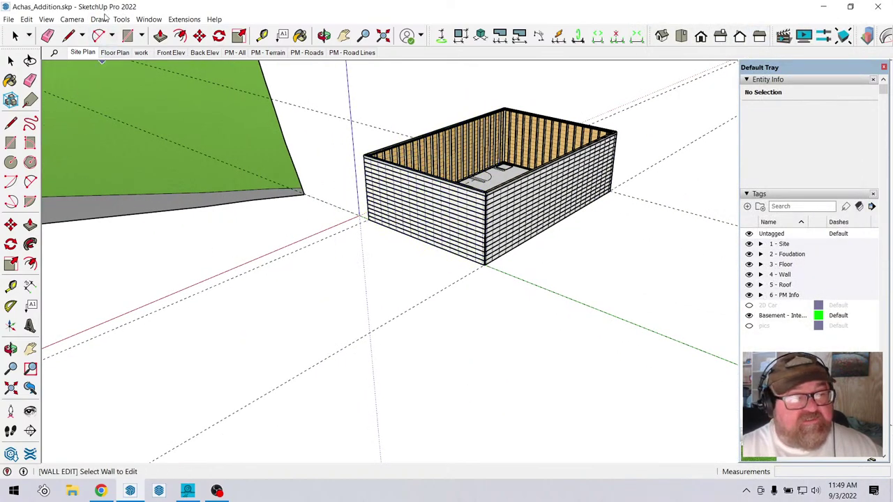
Draw two Medeek walls meeting at a corner and close the wall dialog.
{"action": "left_click", "coordinate": [184, 19]}
{"action": "mouse_move", "coordinate": [201, 79]}
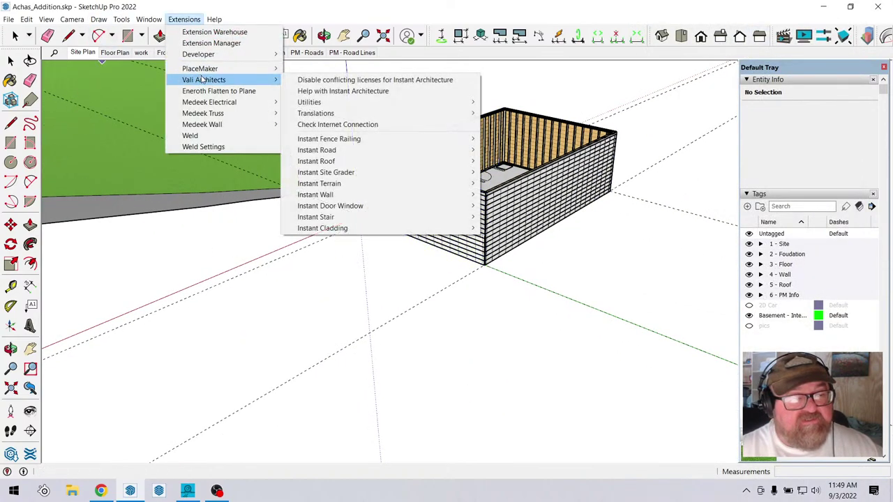
{"action": "mouse_move", "coordinate": [224, 125]}
{"action": "left_click", "coordinate": [306, 125]}
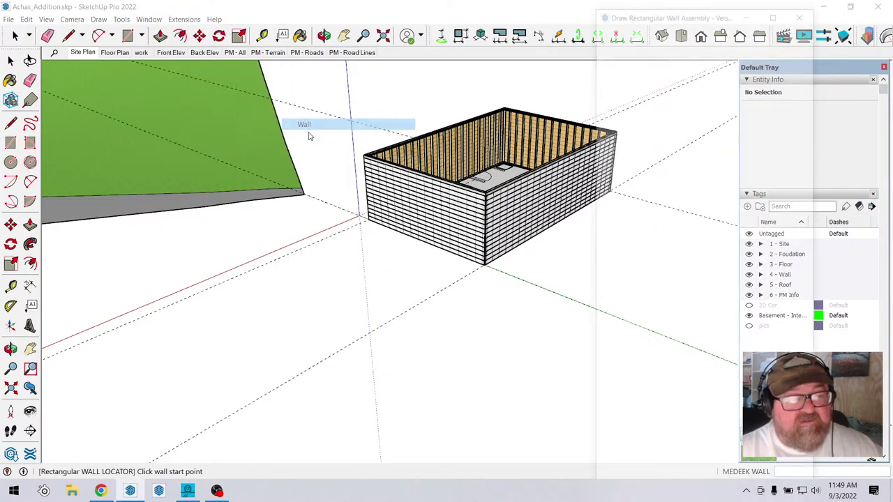
{"action": "left_click", "coordinate": [325, 308]}
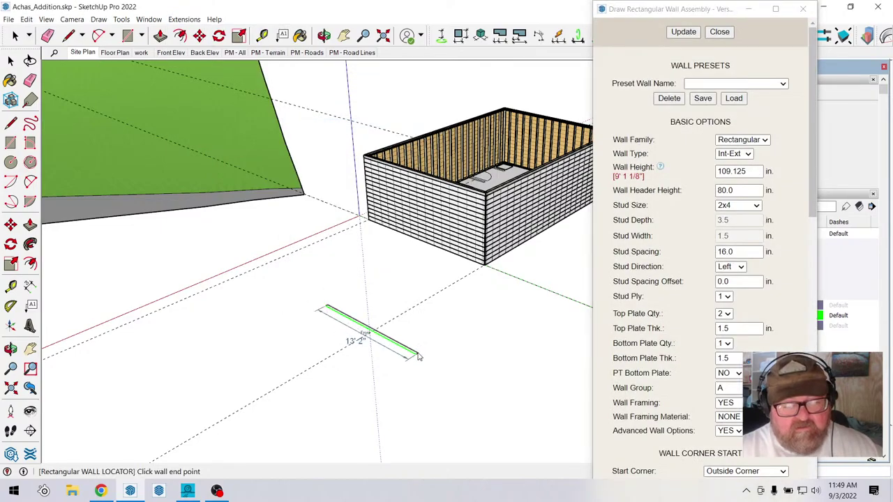
{"action": "left_click", "coordinate": [417, 355]}
{"action": "left_click", "coordinate": [475, 317]}
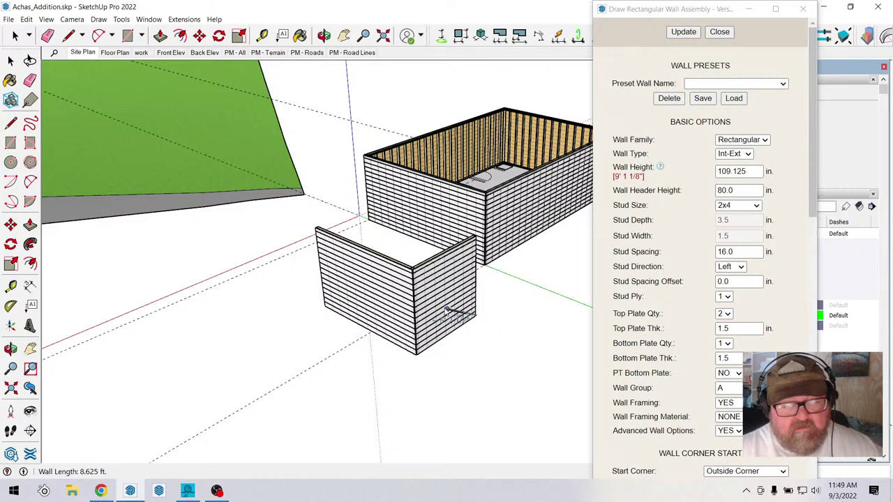
{"action": "scroll", "coordinate": [446, 311], "scroll_direction": "up", "scroll_amount": 4}
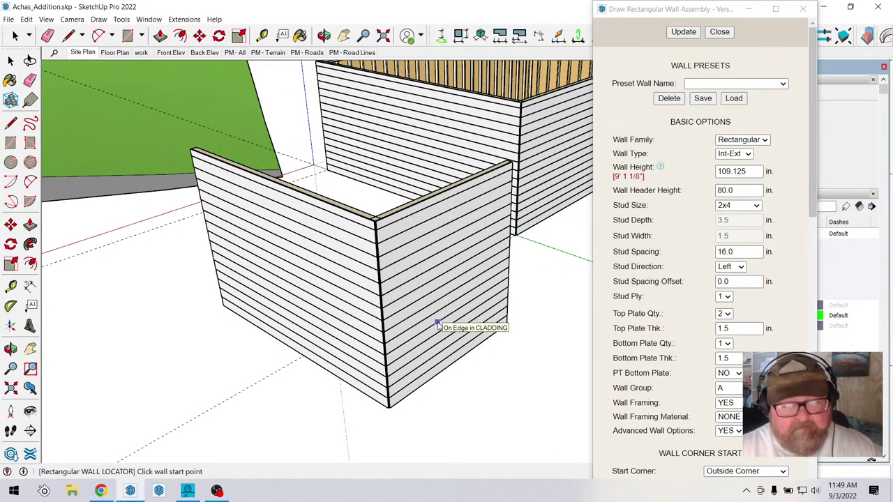
{"action": "left_click", "coordinate": [719, 32]}
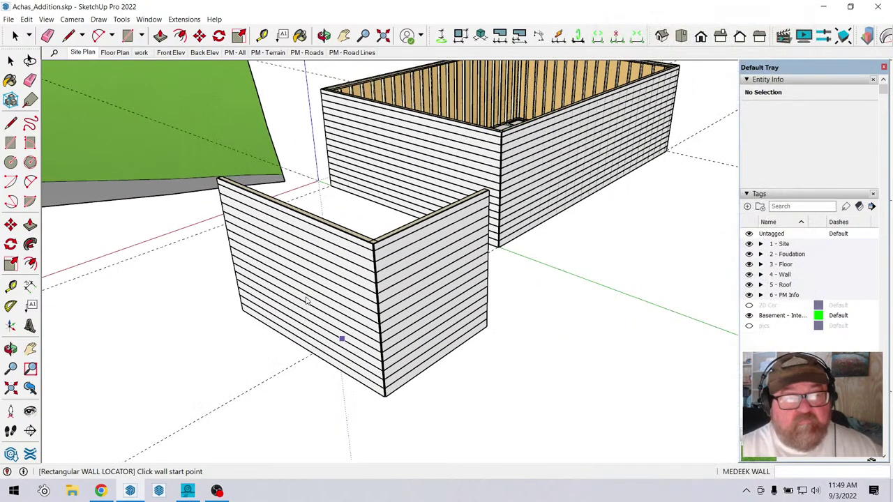
Orbit around the site and select the leftover wall piece beside the building.
{"action": "left_click", "coordinate": [324, 35]}
{"action": "left_click_drag", "start_coordinate": [200, 284], "coordinate": [71, 269]}
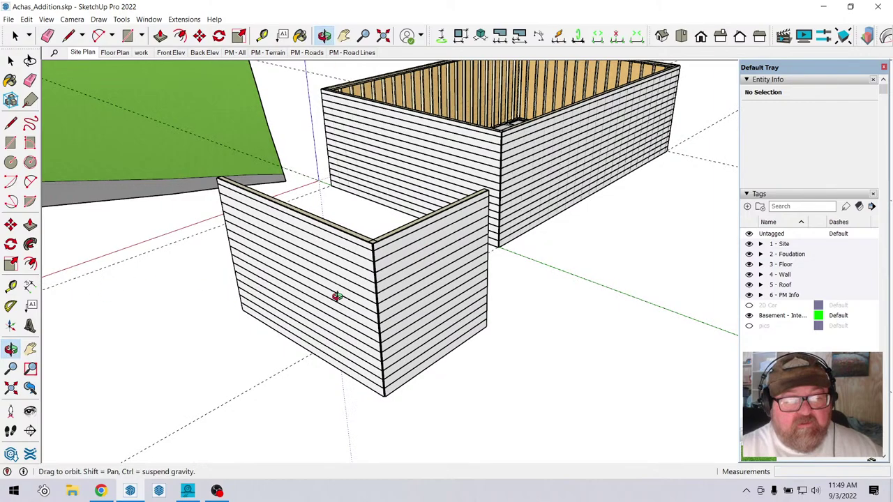
{"action": "left_click_drag", "start_coordinate": [336, 297], "coordinate": [151, 369]}
{"action": "scroll", "coordinate": [163, 368], "scroll_direction": "down", "scroll_amount": 6}
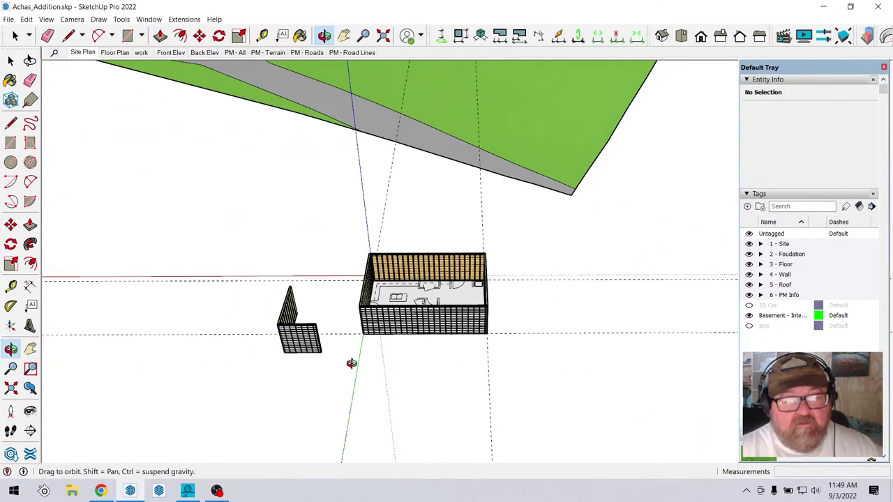
{"action": "left_click_drag", "start_coordinate": [351, 364], "coordinate": [476, 417]}
{"action": "scroll", "coordinate": [384, 339], "scroll_direction": "down", "scroll_amount": 3}
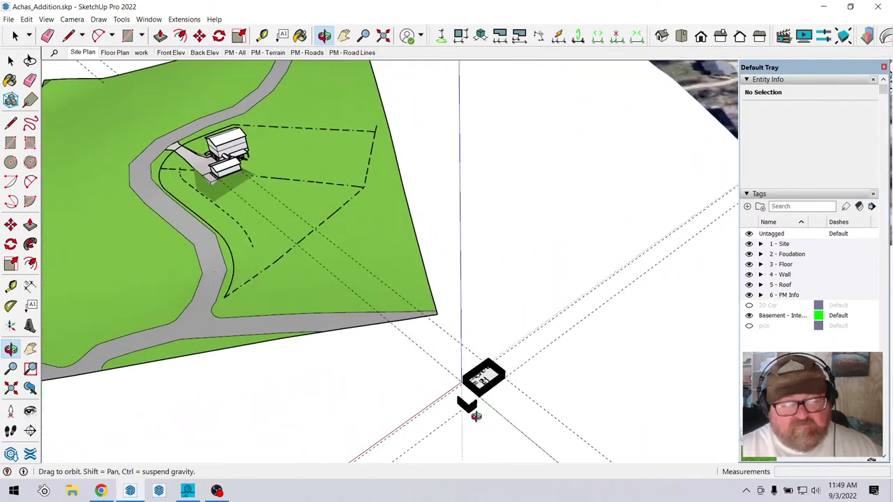
{"action": "scroll", "coordinate": [476, 417], "scroll_direction": "up", "scroll_amount": 8}
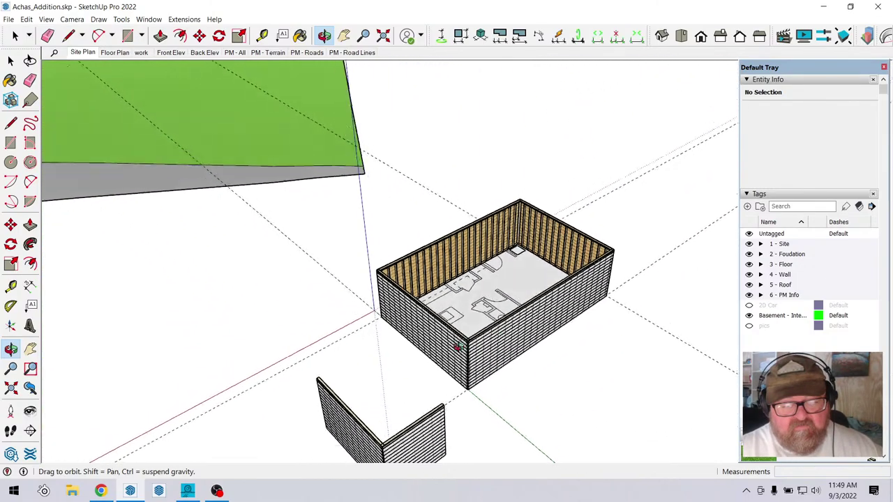
{"action": "left_click_drag", "start_coordinate": [459, 347], "coordinate": [494, 299]}
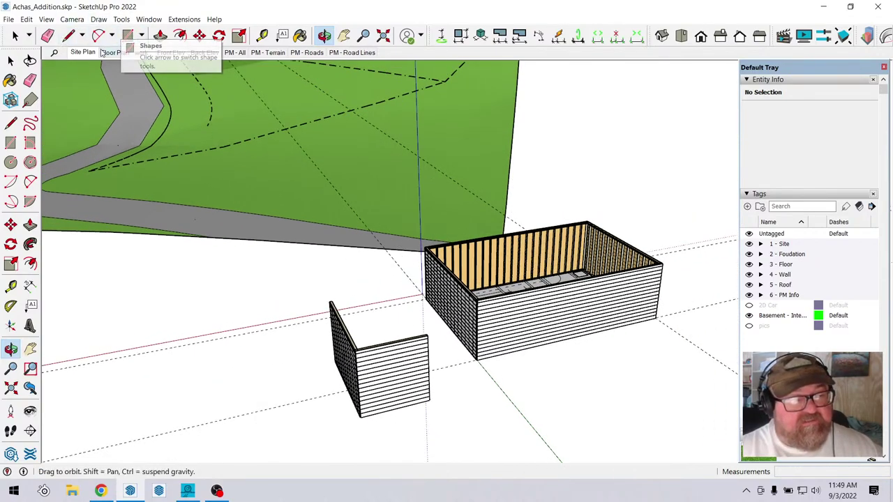
{"action": "left_click_drag", "start_coordinate": [95, 63], "coordinate": [128, 165]}
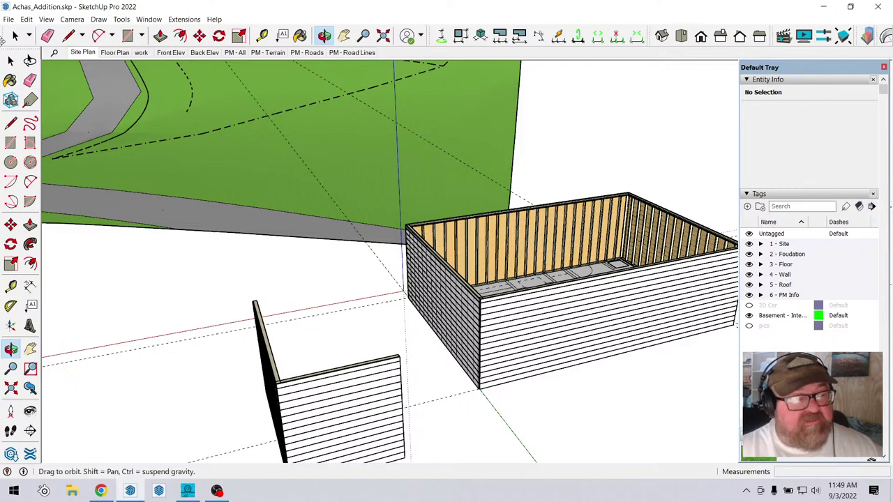
{"action": "left_click", "coordinate": [14, 35]}
{"action": "left_click", "coordinate": [324, 381]}
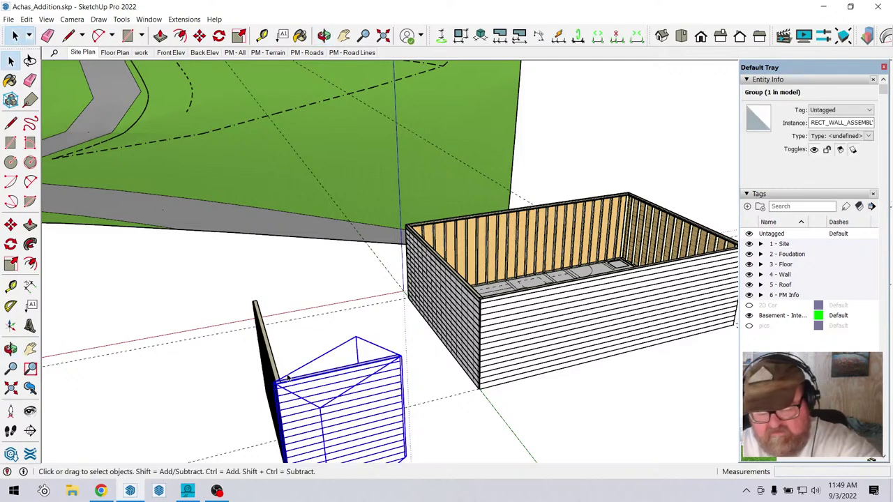
Delete the stray wall piece and zoom down into the enclosure toward the back wall.
{"action": "key", "text": "Delete"}
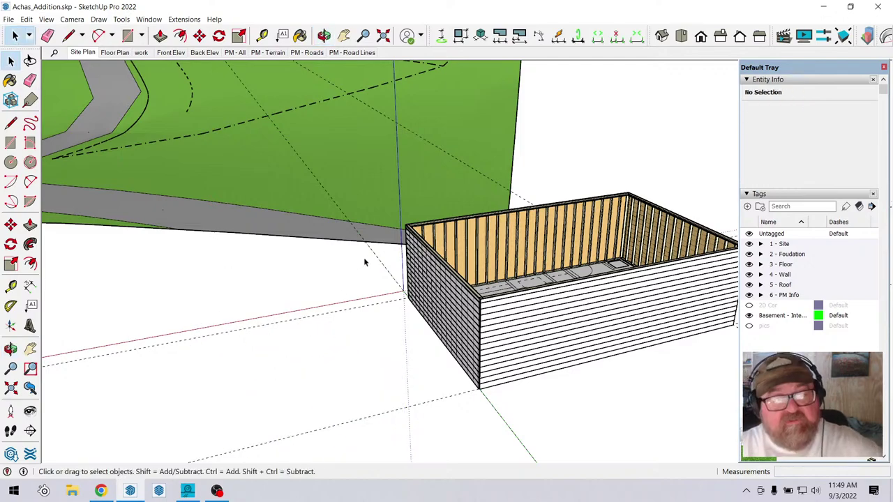
{"action": "middle_click_drag", "start_coordinate": [428, 340], "coordinate": [480, 215]}
{"action": "scroll", "coordinate": [447, 387], "scroll_direction": "up", "scroll_amount": 3}
{"action": "scroll", "coordinate": [481, 216], "scroll_direction": "up", "scroll_amount": 2}
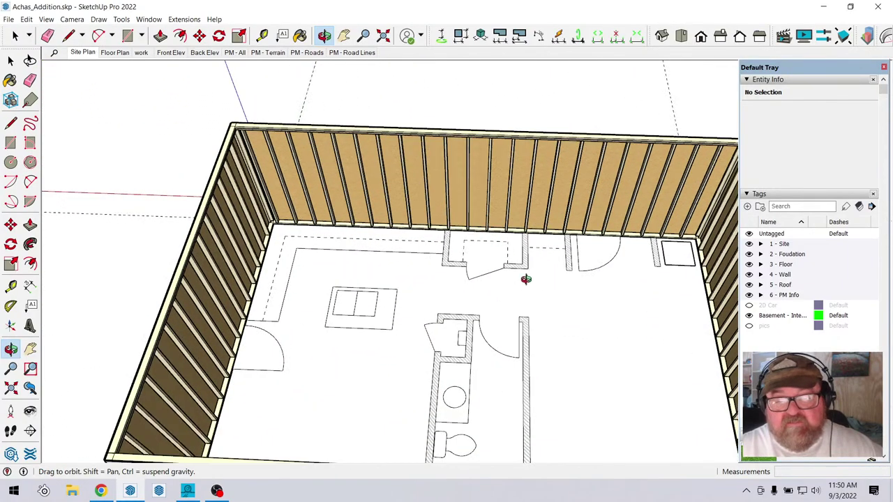
{"action": "middle_click_drag", "start_coordinate": [526, 279], "coordinate": [642, 255]}
{"action": "scroll", "coordinate": [579, 239], "scroll_direction": "up", "scroll_amount": 2}
{"action": "scroll", "coordinate": [593, 234], "scroll_direction": "up", "scroll_amount": 4}
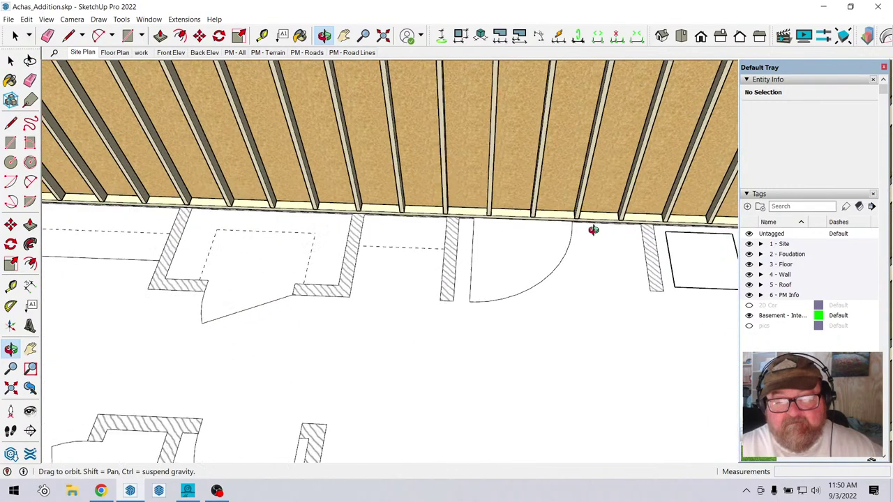
{"action": "scroll", "coordinate": [571, 257], "scroll_direction": "up", "scroll_amount": 2}
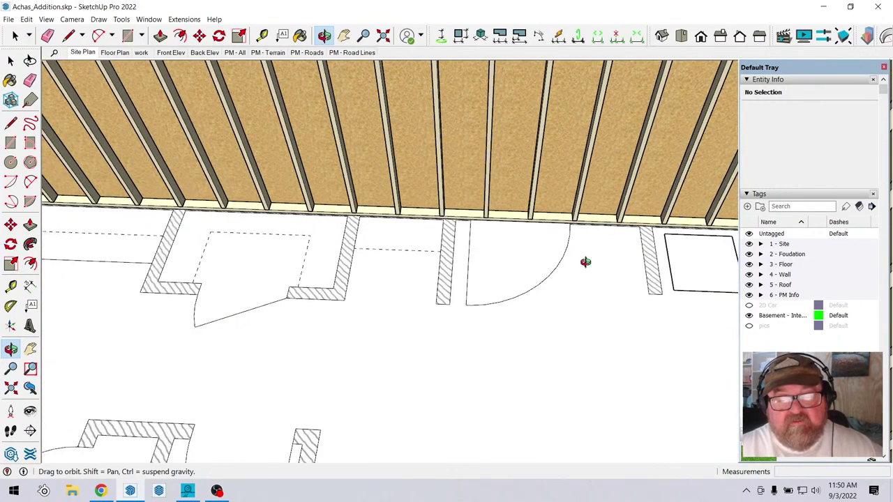
{"action": "scroll", "coordinate": [585, 262], "scroll_direction": "down", "scroll_amount": 5}
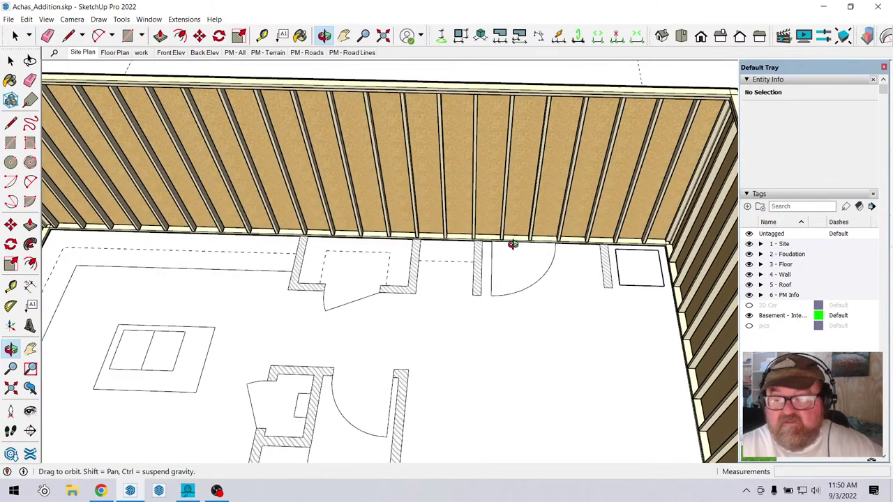
Hide the 4 - Wall tag and place a guide from the back wall corner to the door opening.
{"action": "left_click", "coordinate": [750, 275]}
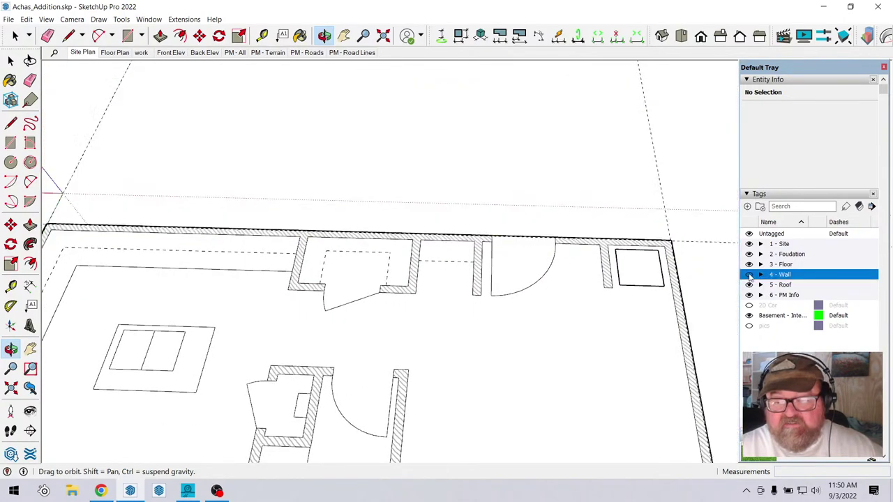
{"action": "scroll", "coordinate": [653, 250], "scroll_direction": "down", "scroll_amount": 2}
{"action": "scroll", "coordinate": [654, 249], "scroll_direction": "up", "scroll_amount": 2}
{"action": "left_click", "coordinate": [262, 36]}
{"action": "scroll", "coordinate": [633, 235], "scroll_direction": "up", "scroll_amount": 3}
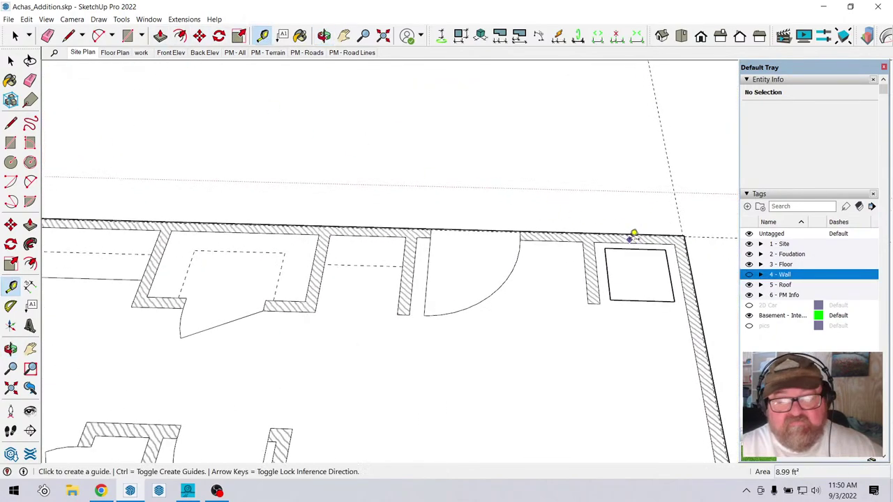
{"action": "left_click", "coordinate": [690, 222]}
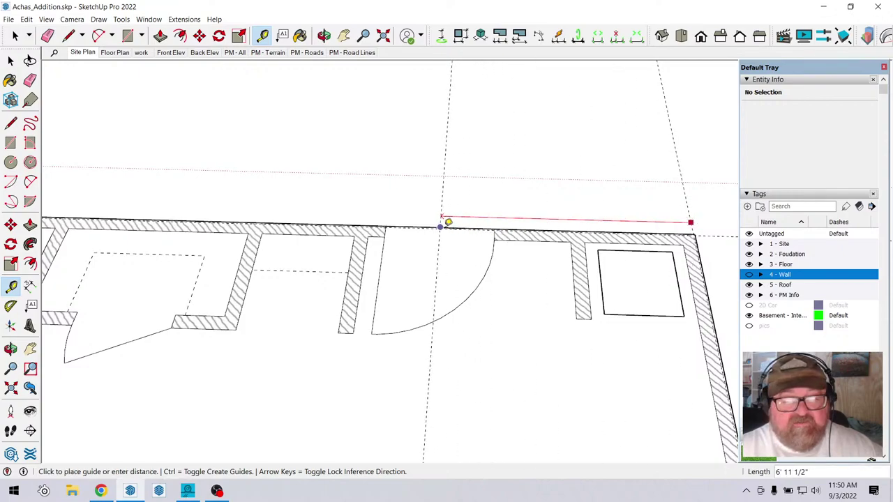
{"action": "scroll", "coordinate": [440, 226], "scroll_direction": "up", "scroll_amount": 3}
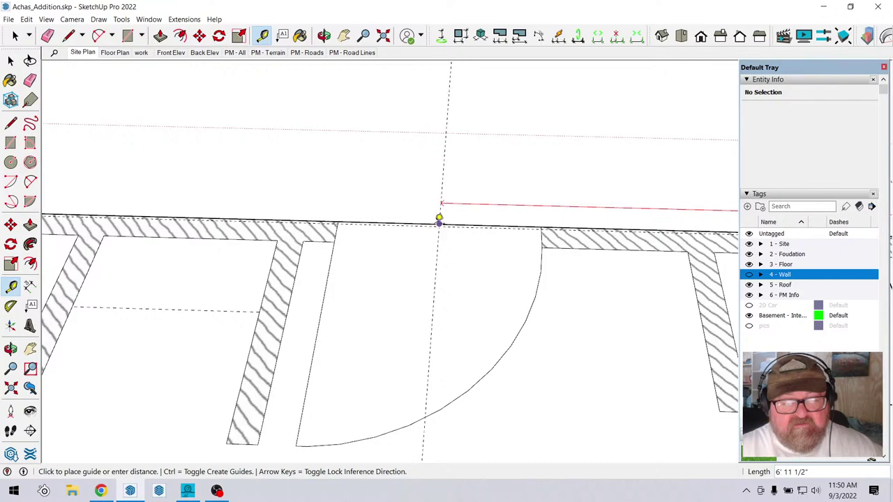
{"action": "left_click", "coordinate": [438, 219]}
Add guides 2' 2" from the inner right wall and at the corner opening.
{"action": "scroll", "coordinate": [537, 197], "scroll_direction": "down", "scroll_amount": 3}
{"action": "scroll", "coordinate": [448, 198], "scroll_direction": "down", "scroll_amount": 8}
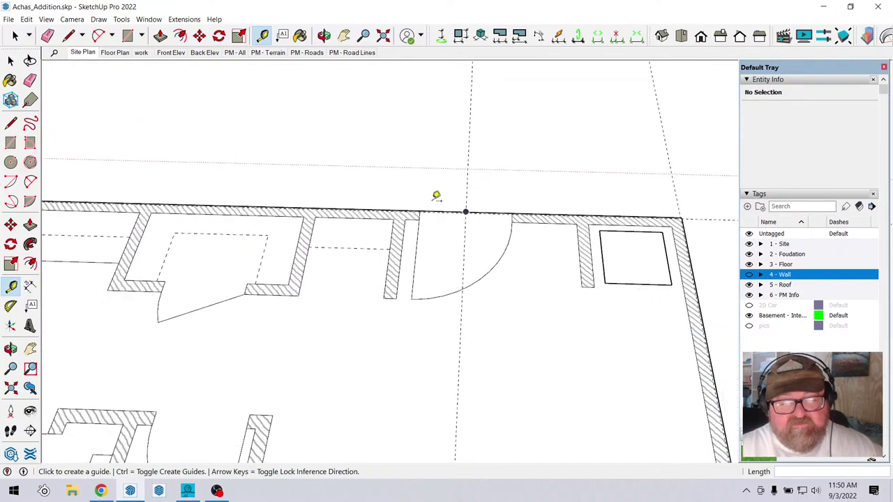
{"action": "scroll", "coordinate": [481, 363], "scroll_direction": "up", "scroll_amount": 6}
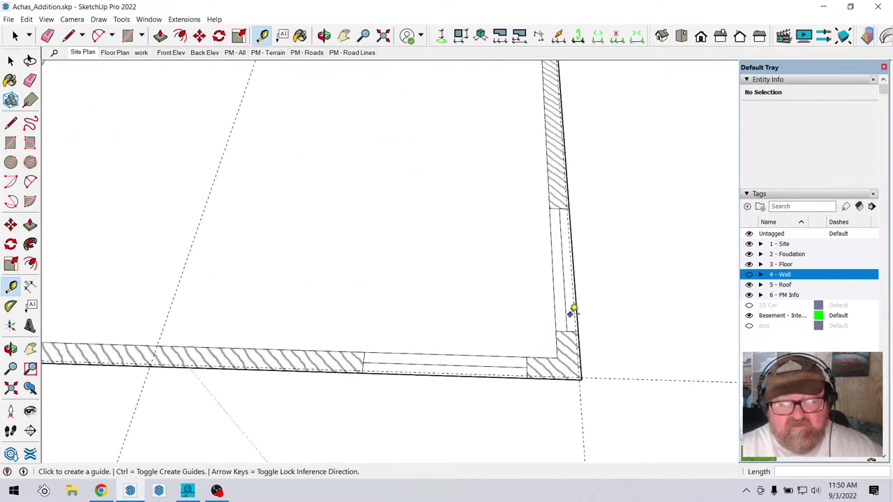
{"action": "left_click", "coordinate": [574, 314]}
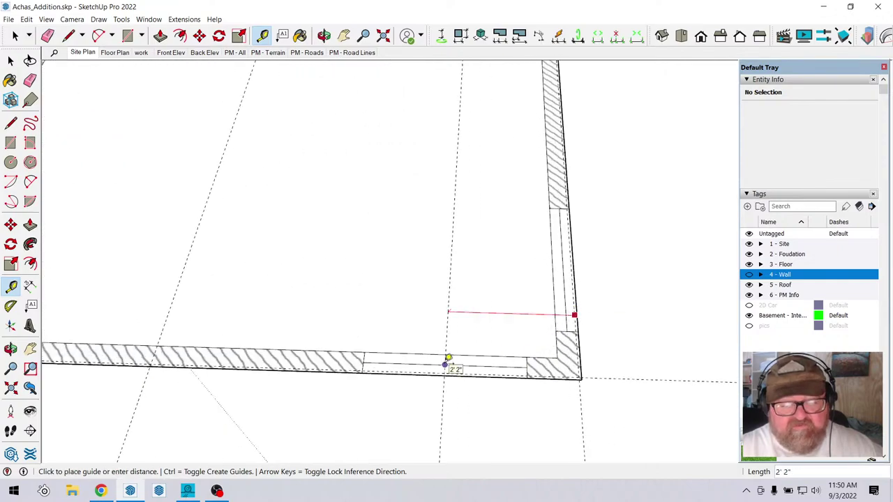
{"action": "left_click", "coordinate": [449, 362]}
{"action": "left_click", "coordinate": [487, 375]}
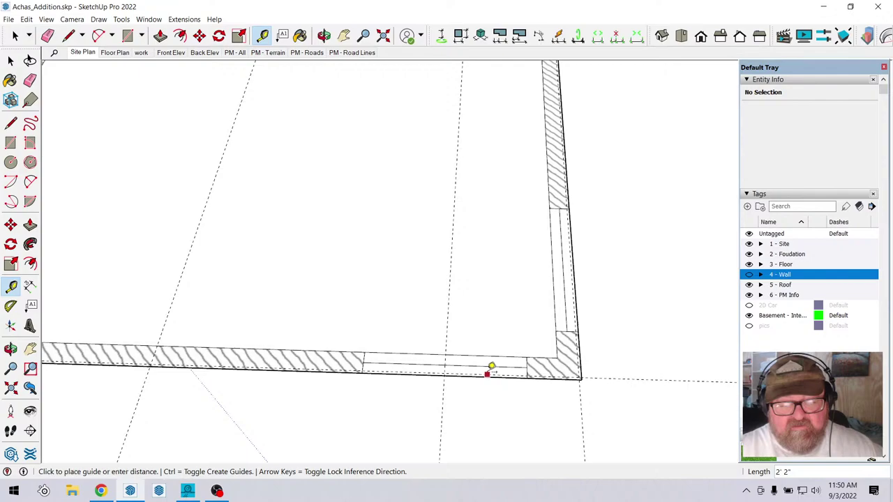
{"action": "left_click", "coordinate": [565, 259]}
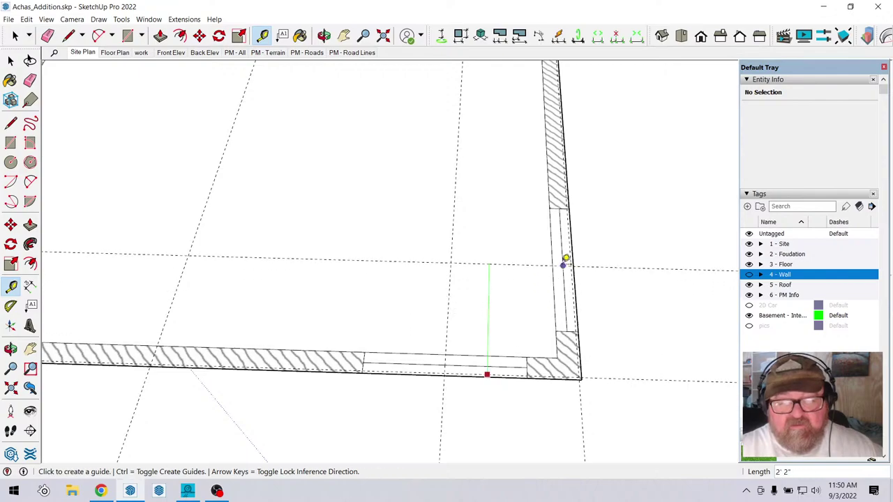
{"action": "scroll", "coordinate": [686, 293], "scroll_direction": "down", "scroll_amount": 5}
{"action": "scroll", "coordinate": [671, 323], "scroll_direction": "down", "scroll_amount": 3}
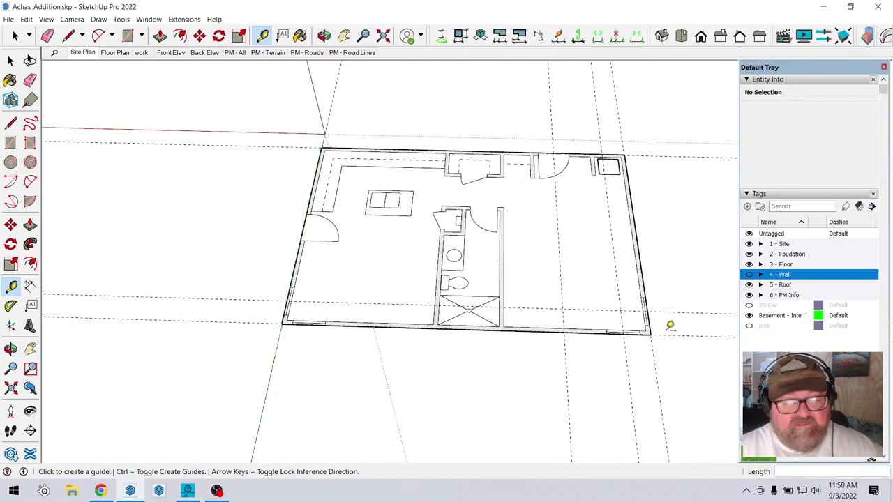
{"action": "scroll", "coordinate": [307, 300], "scroll_direction": "up", "scroll_amount": 10}
{"action": "scroll", "coordinate": [305, 288], "scroll_direction": "up", "scroll_amount": 1}
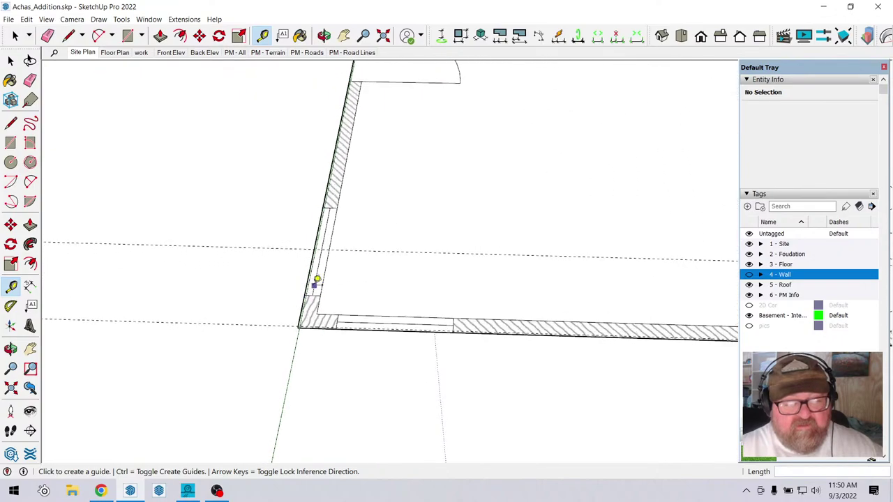
Place a guide from the left wall opening onto the bottom wall.
{"action": "left_click", "coordinate": [321, 283]}
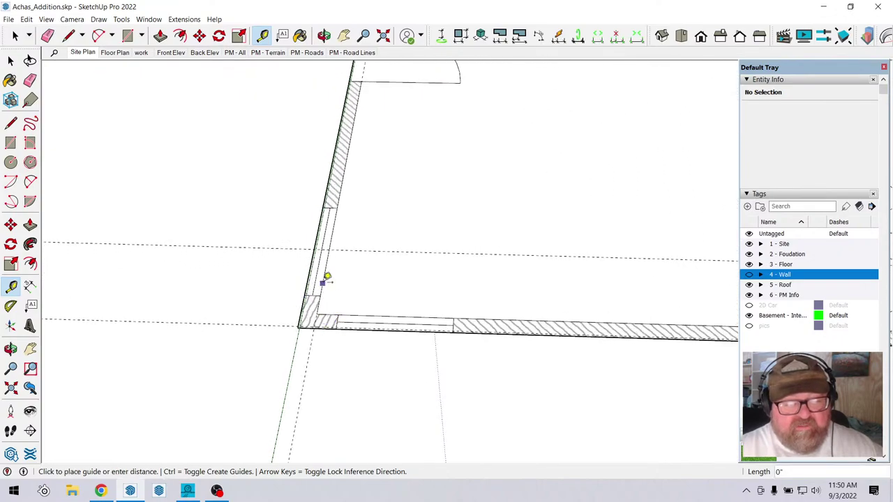
{"action": "left_click", "coordinate": [397, 315]}
{"action": "scroll", "coordinate": [208, 345], "scroll_direction": "down", "scroll_amount": 1}
{"action": "scroll", "coordinate": [209, 344], "scroll_direction": "down", "scroll_amount": 1}
{"action": "scroll", "coordinate": [206, 385], "scroll_direction": "down", "scroll_amount": 1}
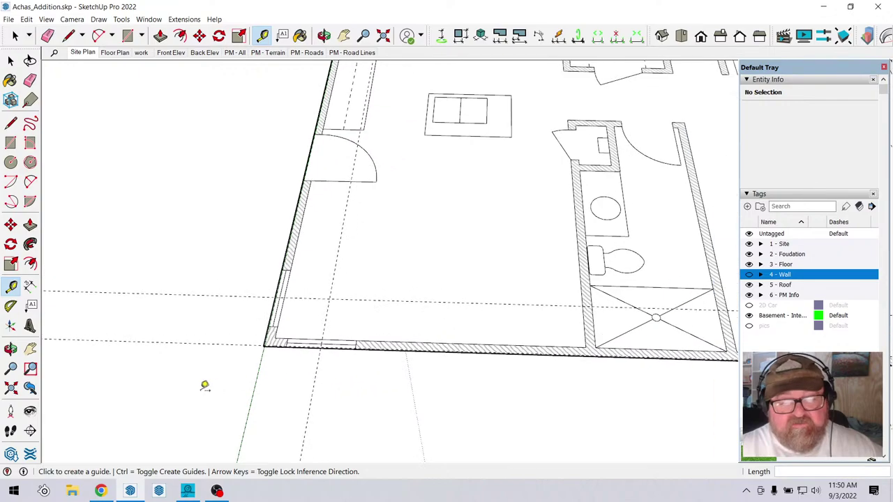
{"action": "scroll", "coordinate": [253, 335], "scroll_direction": "down", "scroll_amount": 1}
{"action": "scroll", "coordinate": [288, 237], "scroll_direction": "up", "scroll_amount": 2}
Add guides across the left wall opening and along the shower wall by the toilet.
{"action": "left_click", "coordinate": [300, 358]}
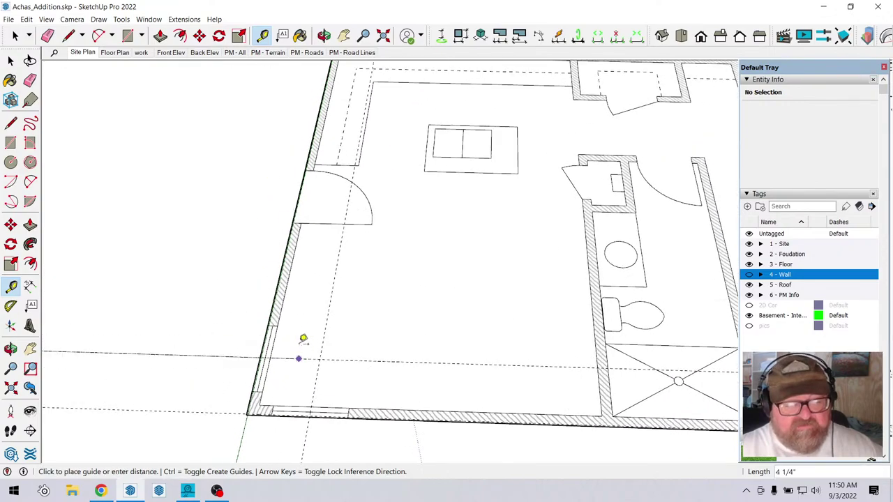
{"action": "left_click", "coordinate": [303, 188]}
{"action": "scroll", "coordinate": [140, 265], "scroll_direction": "down", "scroll_amount": 2}
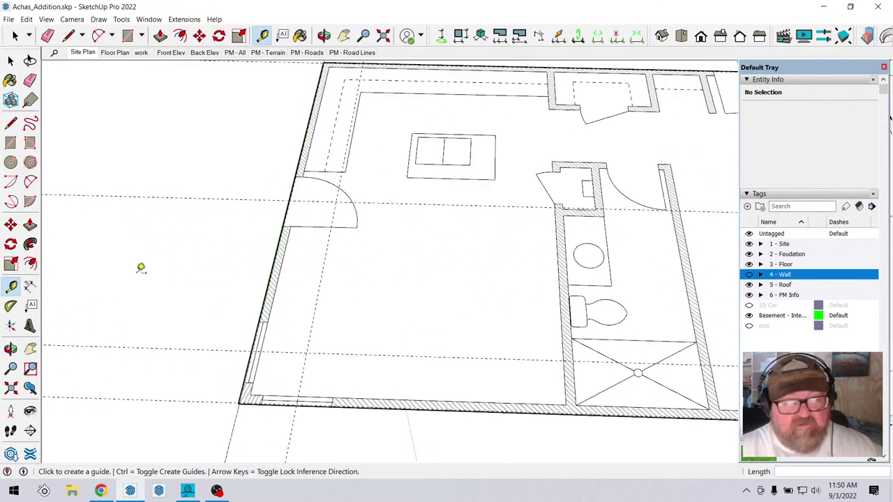
{"action": "scroll", "coordinate": [514, 355], "scroll_direction": "up", "scroll_amount": 3}
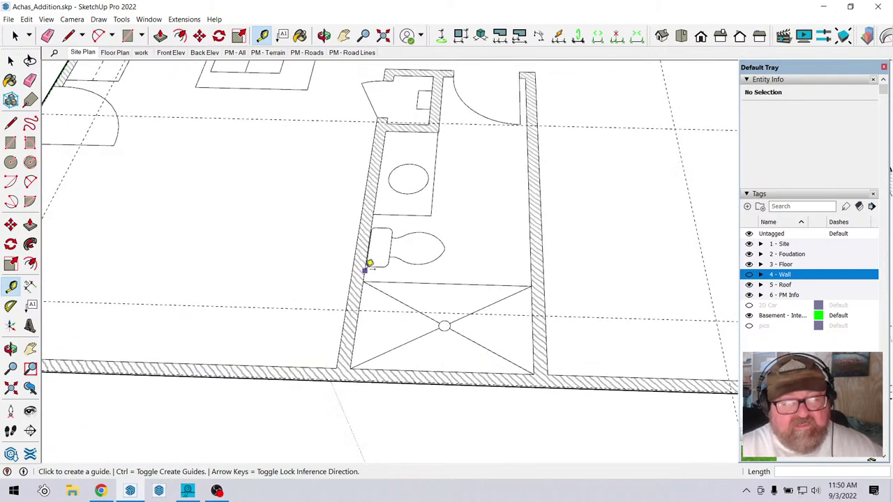
{"action": "left_click", "coordinate": [364, 272]}
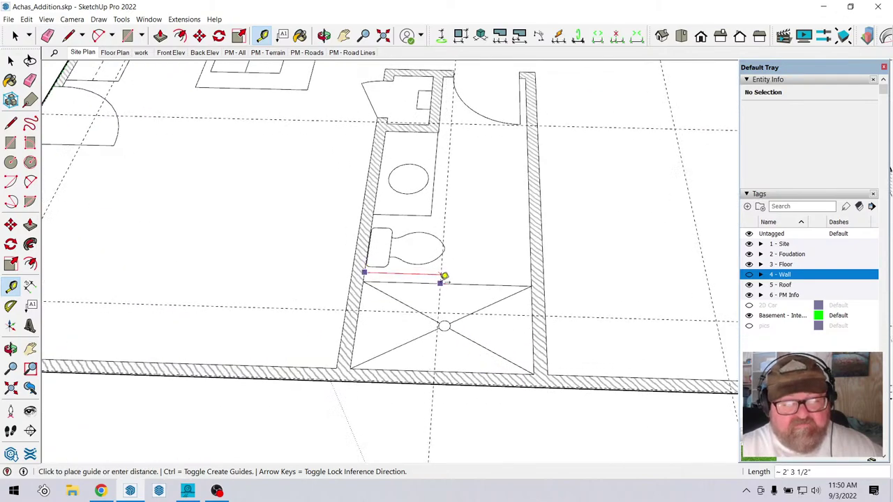
{"action": "left_click", "coordinate": [448, 276]}
{"action": "scroll", "coordinate": [407, 368], "scroll_direction": "down", "scroll_amount": 4}
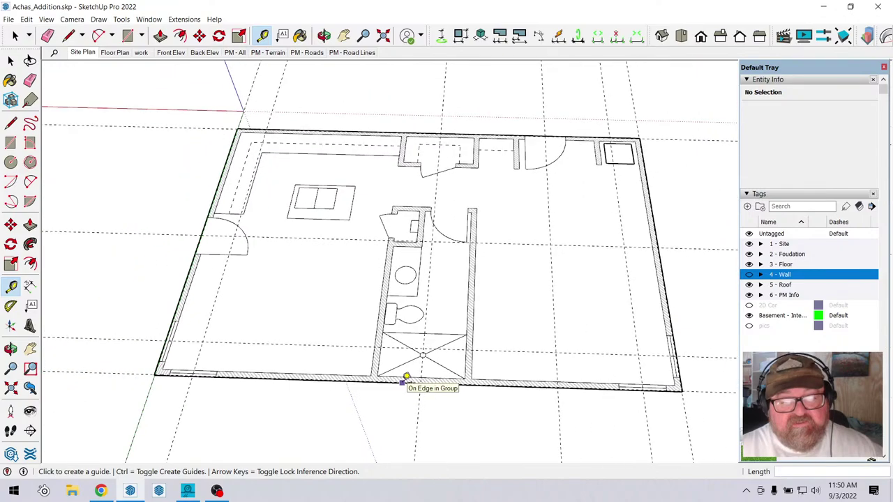
Turn the 4 - Wall tag back on and tilt the view to the sided front wall.
{"action": "left_click", "coordinate": [750, 275]}
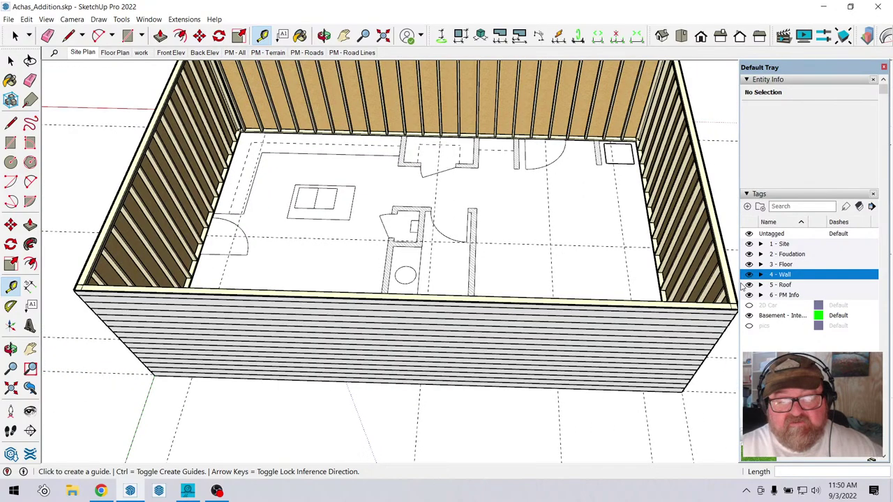
{"action": "left_click", "coordinate": [324, 35]}
{"action": "left_click_drag", "start_coordinate": [391, 216], "coordinate": [484, 275]}
Start a Medeek window and apply a 32 x 52 window size.
{"action": "left_click", "coordinate": [185, 19]}
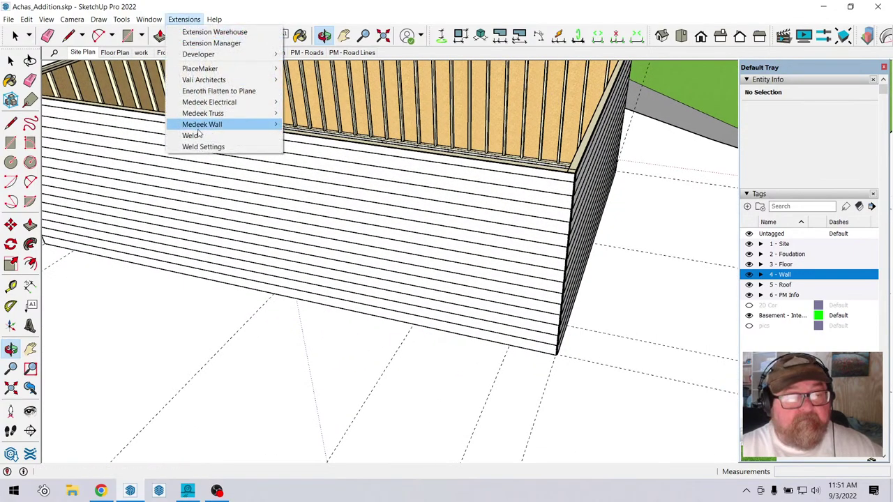
{"action": "mouse_move", "coordinate": [225, 127]}
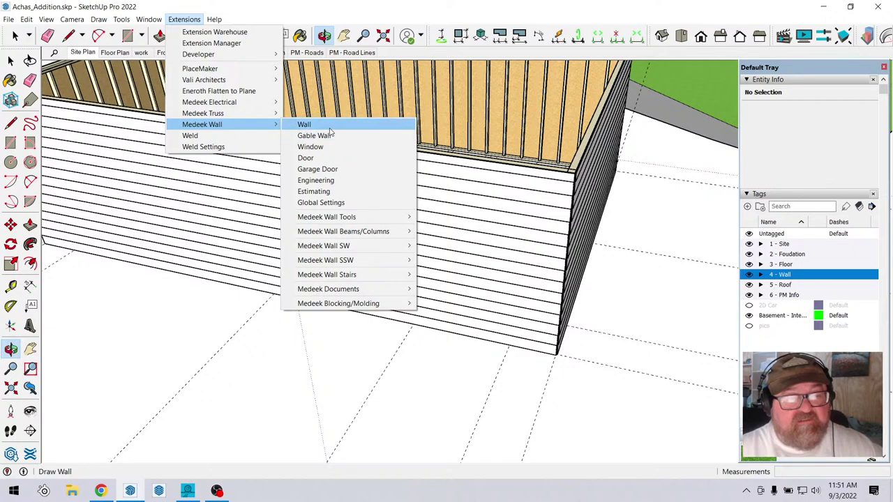
{"action": "left_click", "coordinate": [312, 146]}
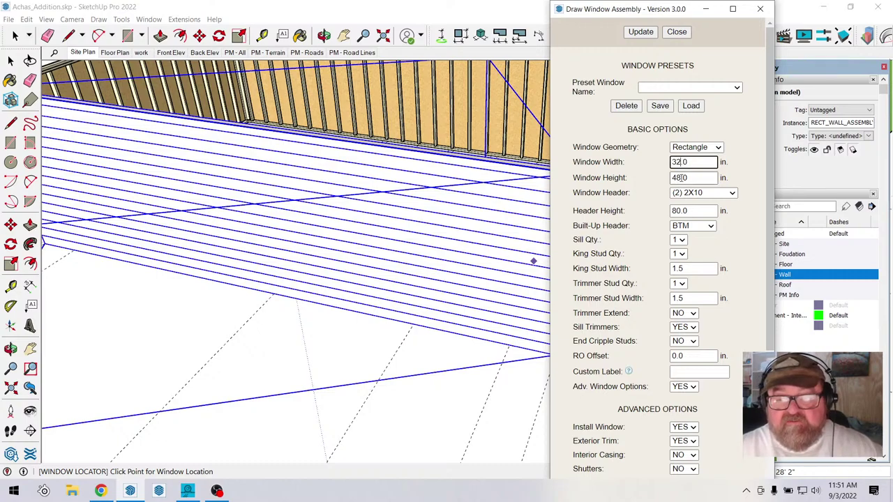
{"action": "left_click", "coordinate": [677, 177]}
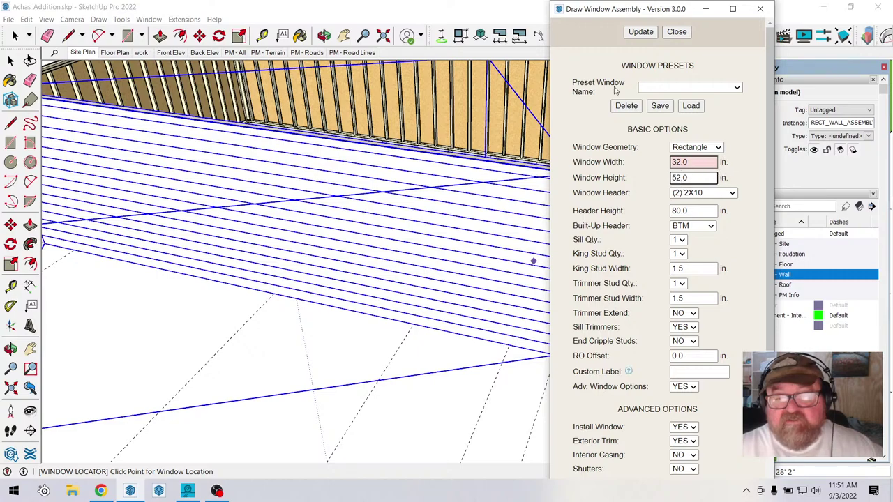
{"action": "left_click", "coordinate": [642, 33]}
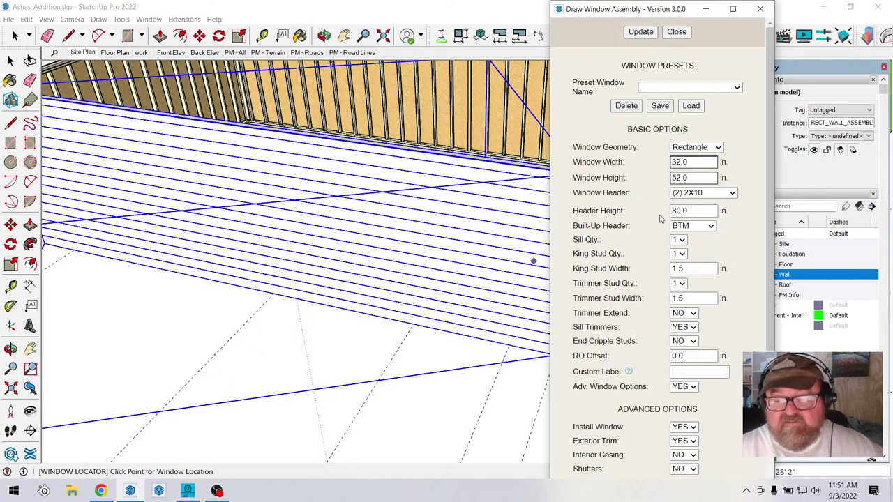
Keep the (2) 2X10 window header and set Built-Up Header to BOTH.
{"action": "left_click", "coordinate": [733, 194]}
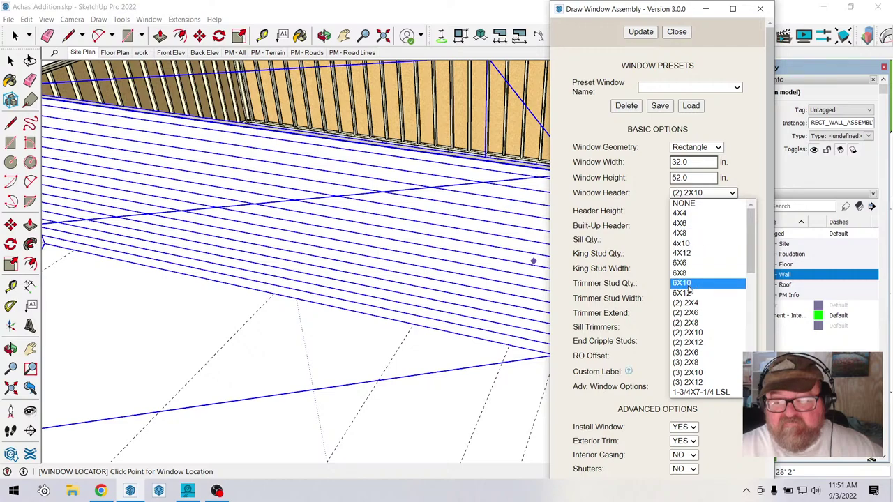
{"action": "left_click", "coordinate": [649, 196]}
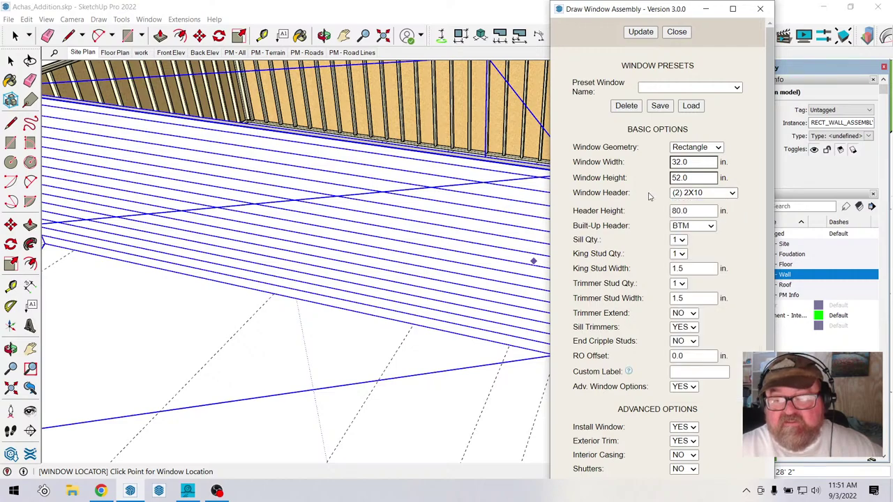
{"action": "left_click", "coordinate": [711, 227]}
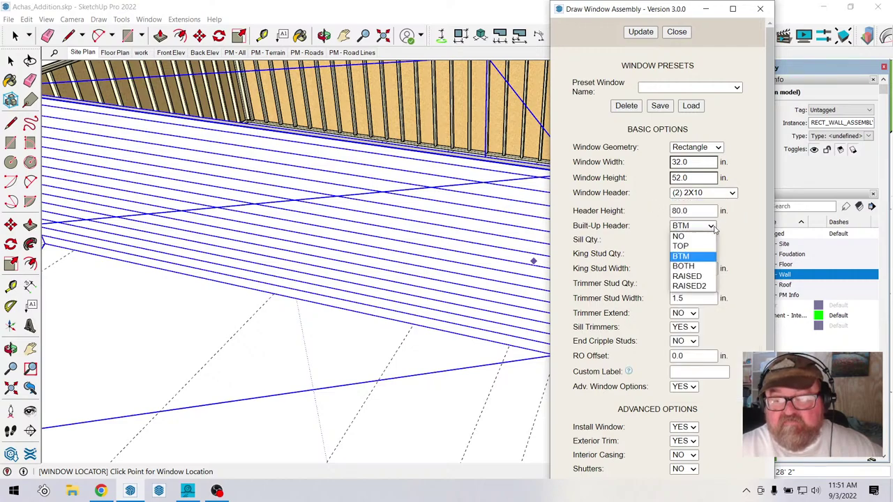
{"action": "left_click", "coordinate": [698, 266]}
{"action": "scroll", "coordinate": [626, 239], "scroll_direction": "down", "scroll_amount": 2}
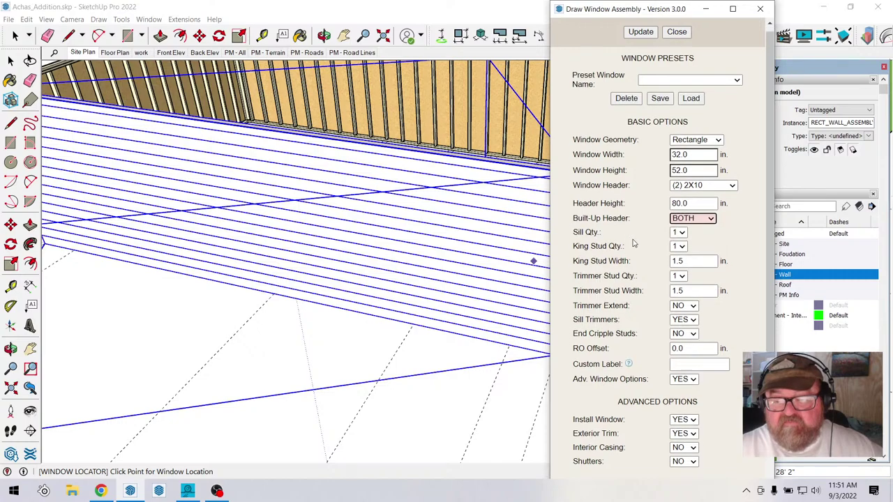
{"action": "scroll", "coordinate": [634, 133], "scroll_direction": "up", "scroll_amount": 1}
Set the Window Type to Casement and update the window settings.
{"action": "left_click", "coordinate": [645, 87]}
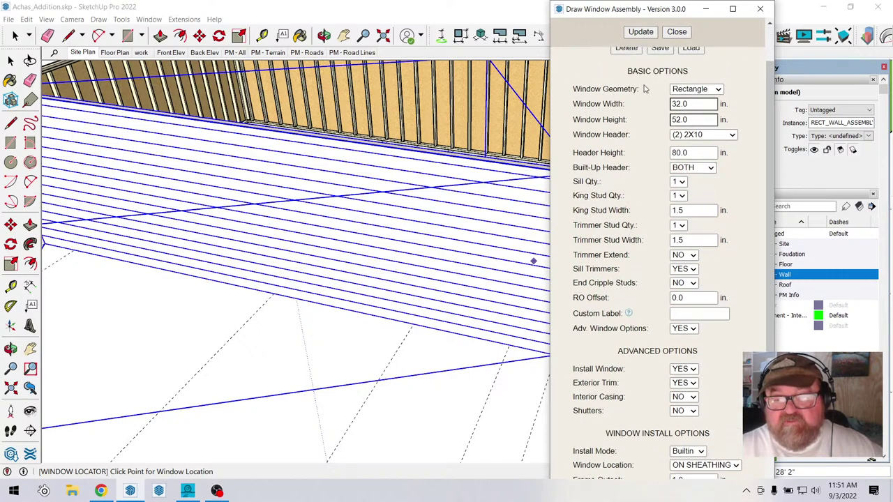
{"action": "scroll", "coordinate": [612, 243], "scroll_direction": "down", "scroll_amount": 5}
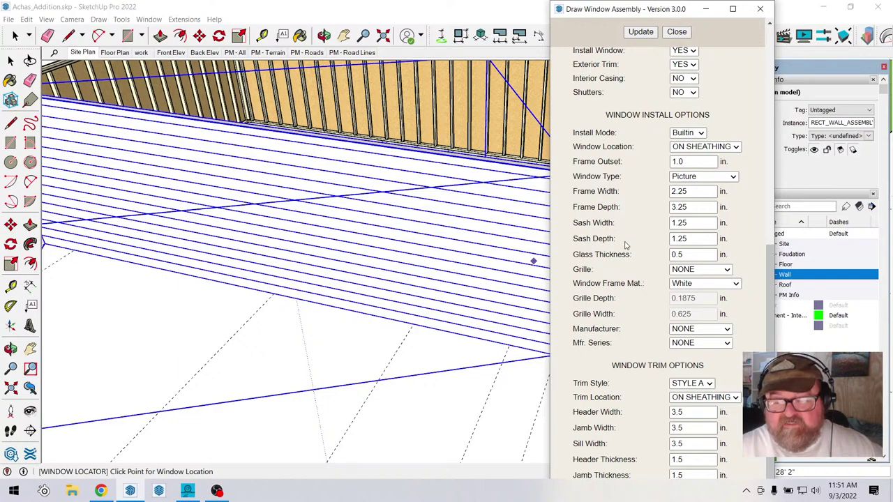
{"action": "left_click", "coordinate": [734, 177]}
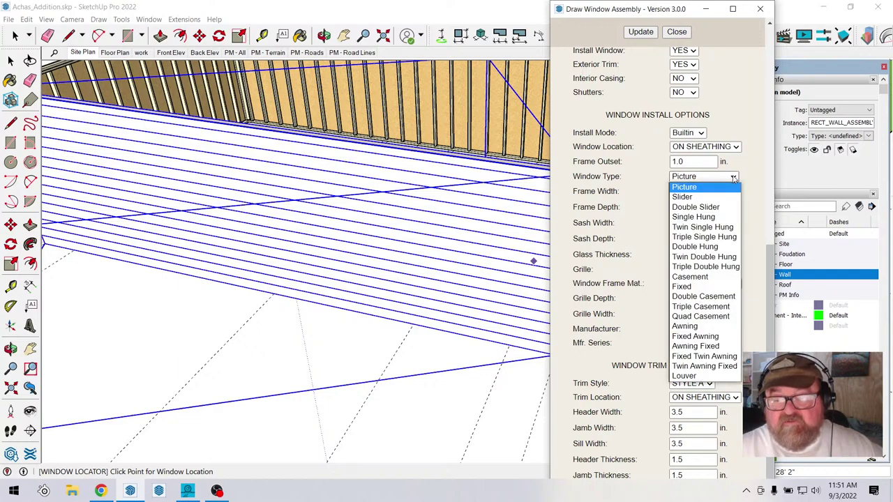
{"action": "left_click", "coordinate": [710, 278]}
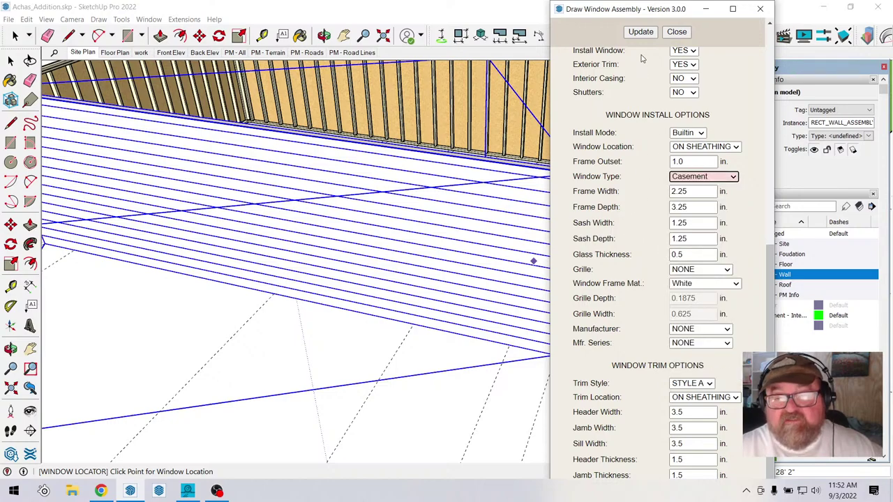
{"action": "left_click", "coordinate": [640, 31]}
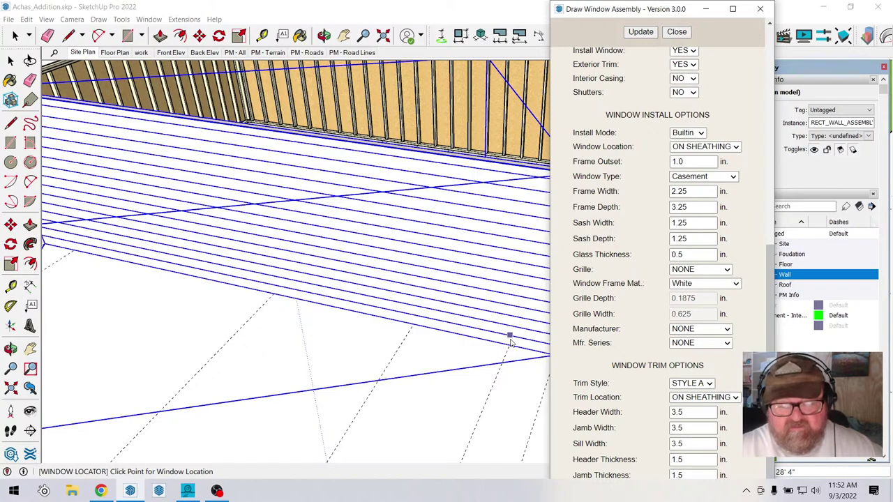
Orbit around the wall's grey end face and corner, then resume window placement.
{"action": "scroll", "coordinate": [489, 321], "scroll_direction": "down", "scroll_amount": 3}
{"action": "scroll", "coordinate": [465, 333], "scroll_direction": "up", "scroll_amount": 4}
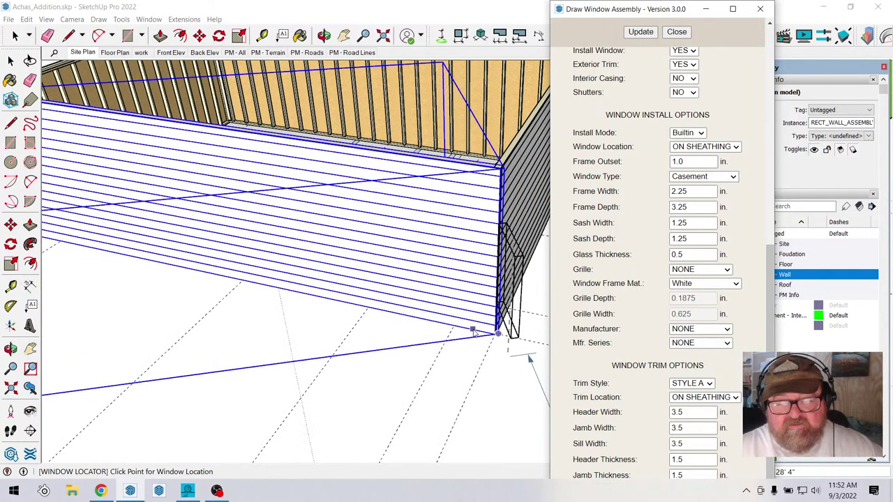
{"action": "mouse_move", "coordinate": [466, 333]}
{"action": "middle_mouse_down"}
{"action": "mouse_move", "coordinate": [309, 313]}
{"action": "mouse_move", "coordinate": [435, 114]}
{"action": "mouse_move", "coordinate": [399, 316]}
{"action": "middle_mouse_up"}
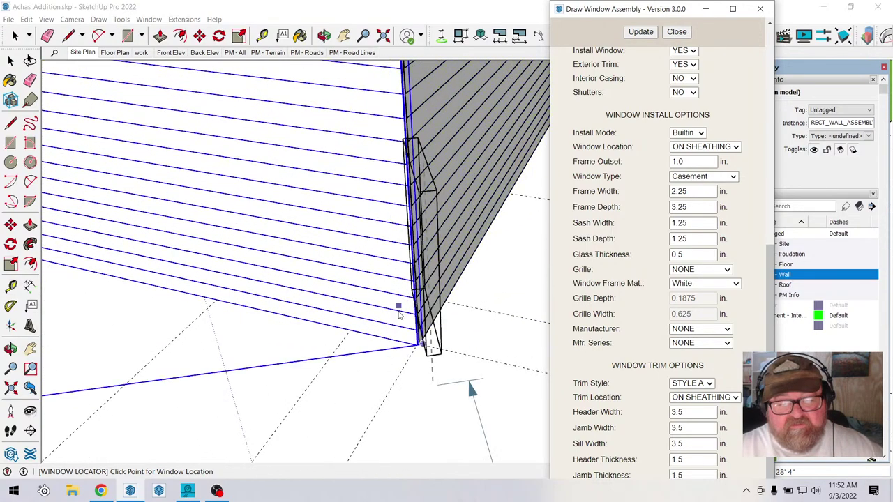
{"action": "mouse_move", "coordinate": [350, 334]}
{"action": "middle_mouse_down"}
{"action": "mouse_move", "coordinate": [369, 322]}
{"action": "mouse_move", "coordinate": [341, 324]}
{"action": "middle_mouse_up"}
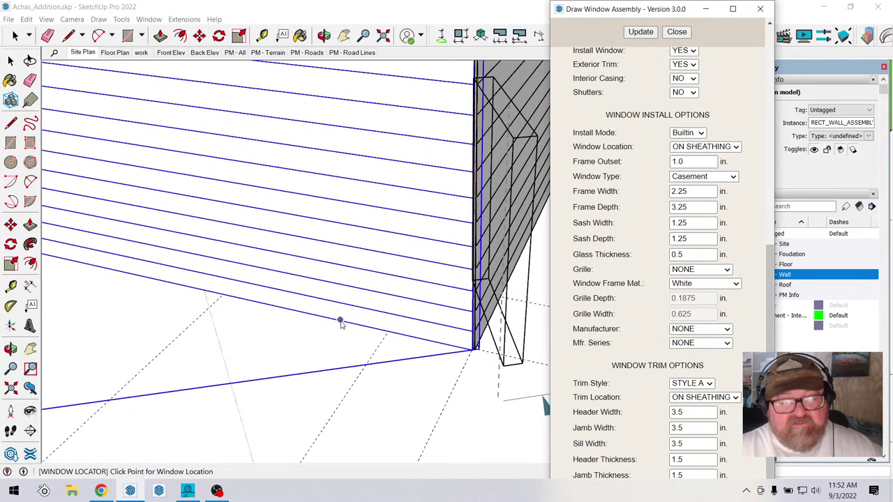
{"action": "left_click", "coordinate": [323, 35]}
{"action": "left_click_drag", "start_coordinate": [391, 133], "coordinate": [422, 247]}
{"action": "right_click", "coordinate": [429, 251]}
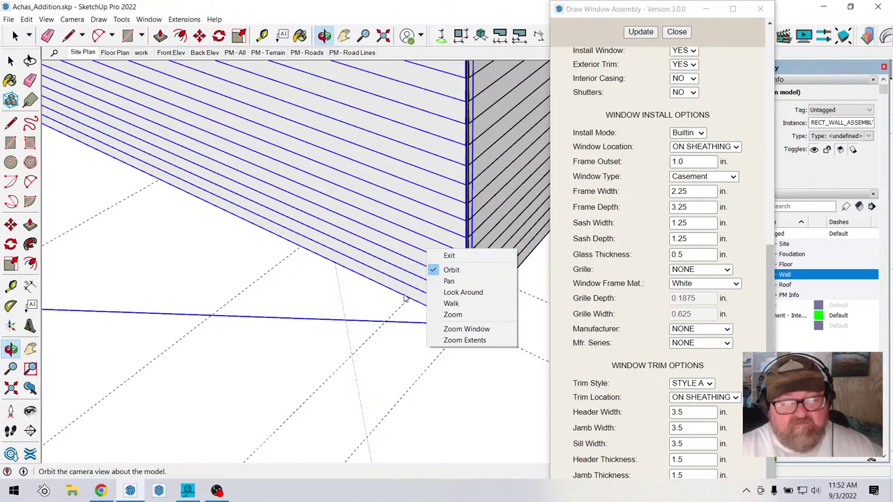
{"action": "left_click", "coordinate": [449, 256]}
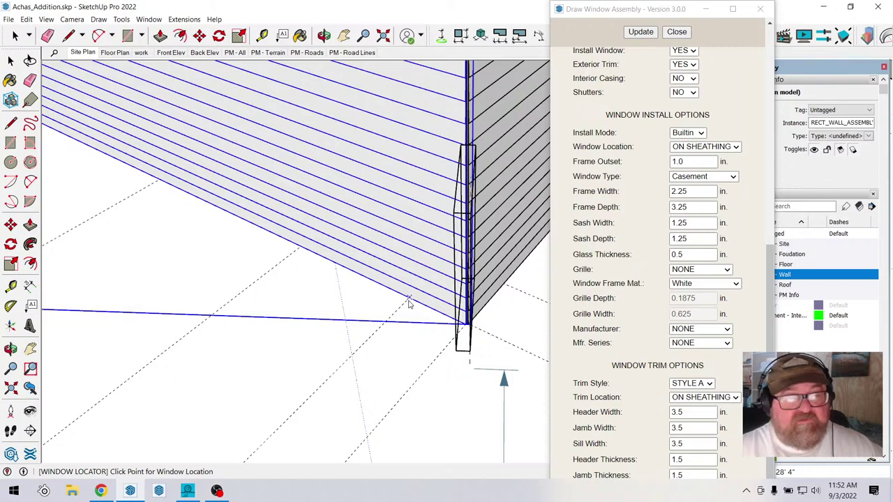
{"action": "middle_click_drag", "start_coordinate": [410, 304], "coordinate": [453, 363]}
Close the window settings and zoom in low and close on the wall's bottom corner.
{"action": "left_click", "coordinate": [673, 32]}
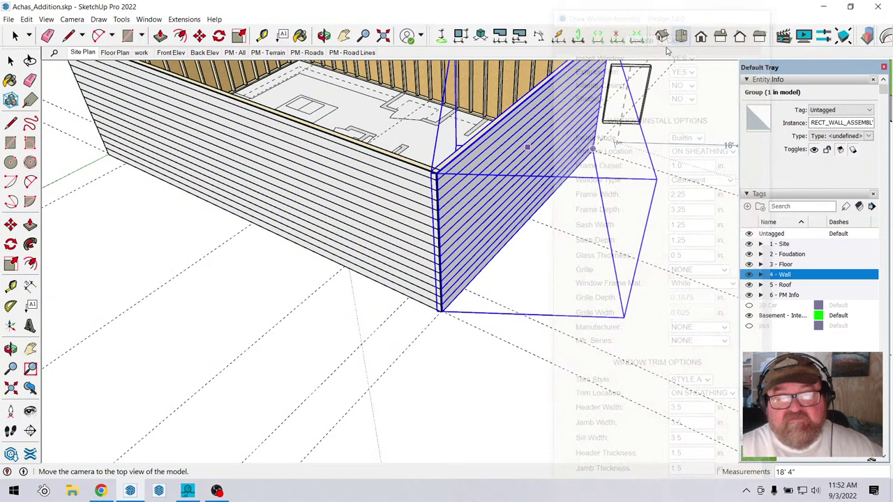
{"action": "scroll", "coordinate": [475, 293], "scroll_direction": "down", "scroll_amount": 2}
{"action": "middle_click_drag", "start_coordinate": [474, 293], "coordinate": [505, 283]}
{"action": "scroll", "coordinate": [478, 288], "scroll_direction": "down", "scroll_amount": 2}
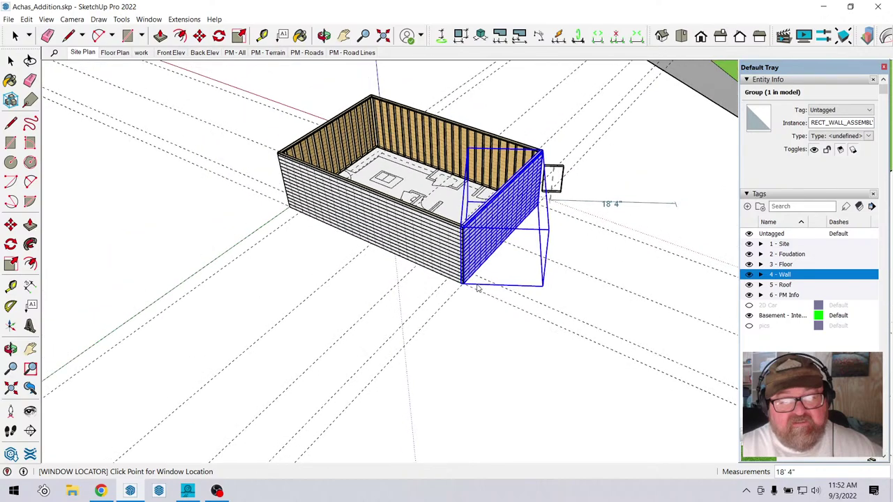
{"action": "scroll", "coordinate": [497, 288], "scroll_direction": "up", "scroll_amount": 3}
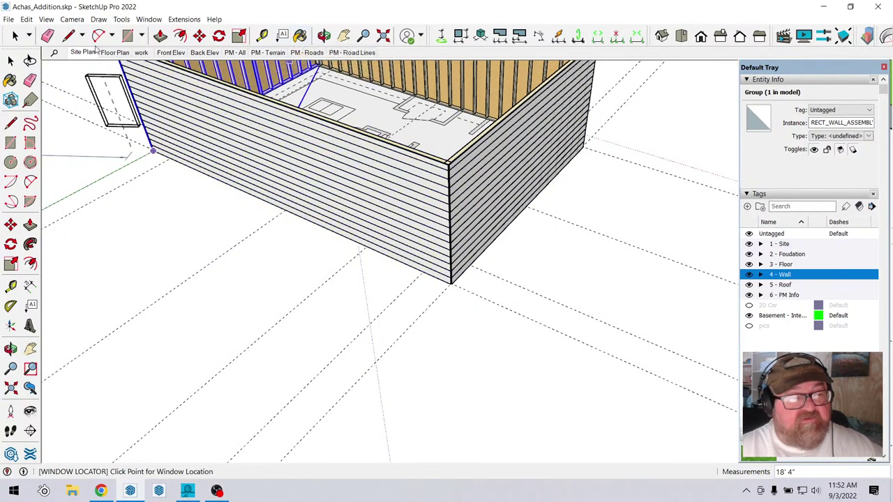
{"action": "left_click", "coordinate": [70, 35]}
{"action": "middle_click_drag", "start_coordinate": [458, 305], "coordinate": [448, 287]}
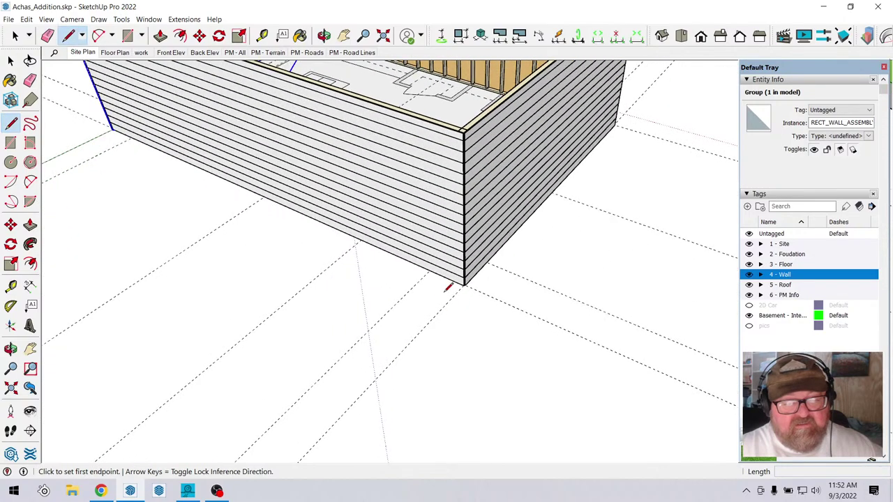
{"action": "scroll", "coordinate": [468, 286], "scroll_direction": "up", "scroll_amount": 6}
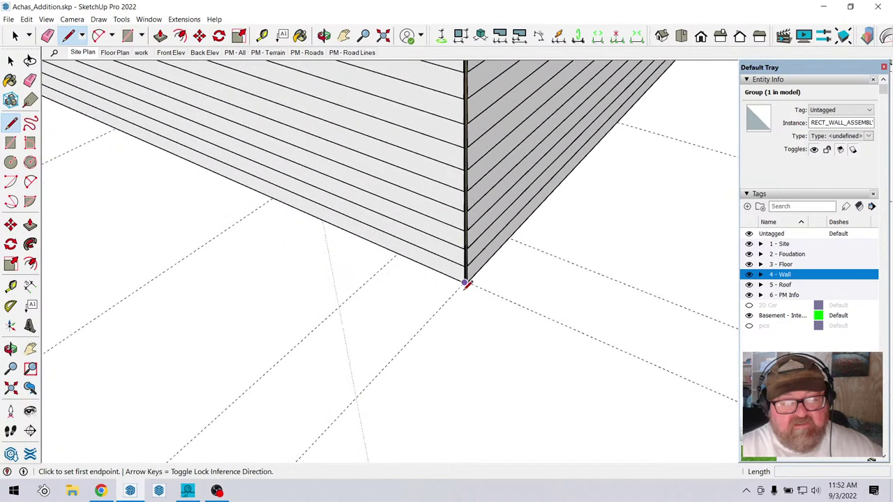
{"action": "middle_click_drag", "start_coordinate": [467, 284], "coordinate": [477, 286]}
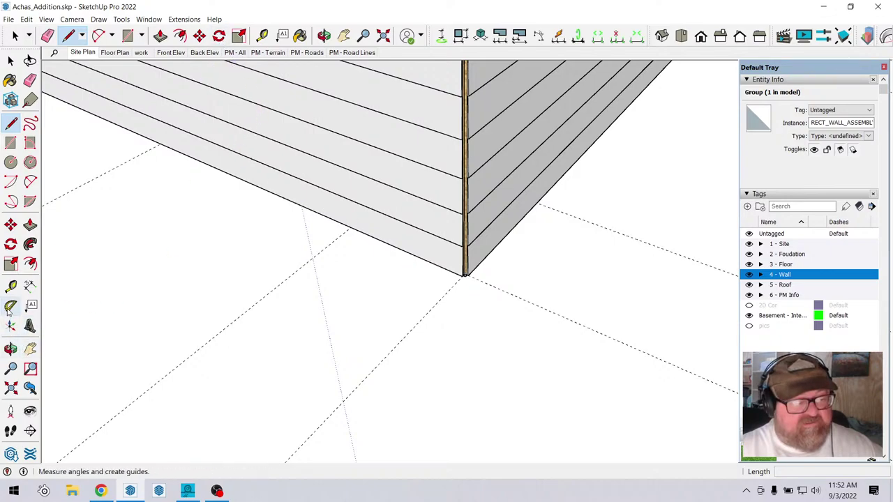
Place a 45° Protractor guide from the sided wall's bottom corner.
{"action": "left_click", "coordinate": [11, 305]}
{"action": "left_click", "coordinate": [490, 285]}
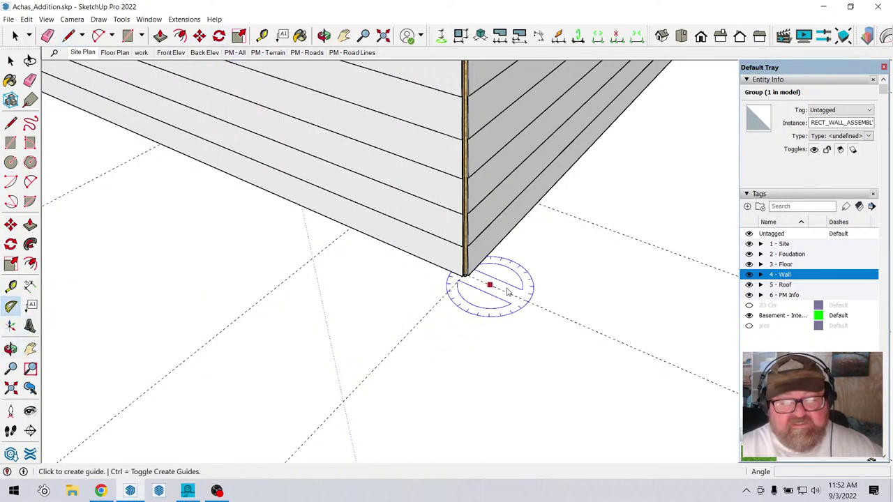
{"action": "left_click", "coordinate": [480, 283]}
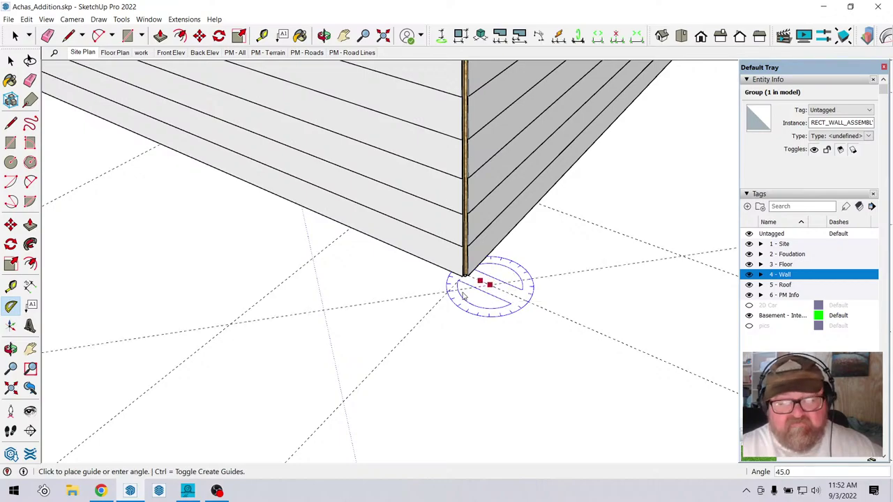
{"action": "left_click", "coordinate": [463, 297]}
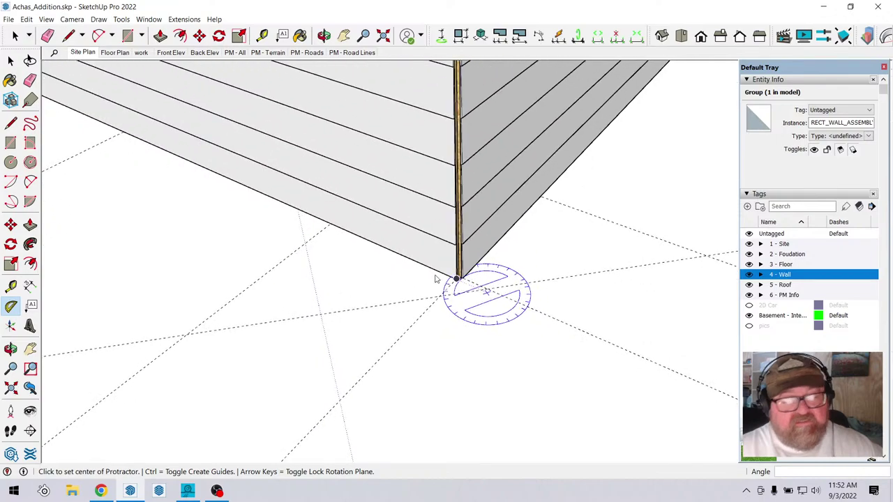
{"action": "left_click", "coordinate": [11, 325]}
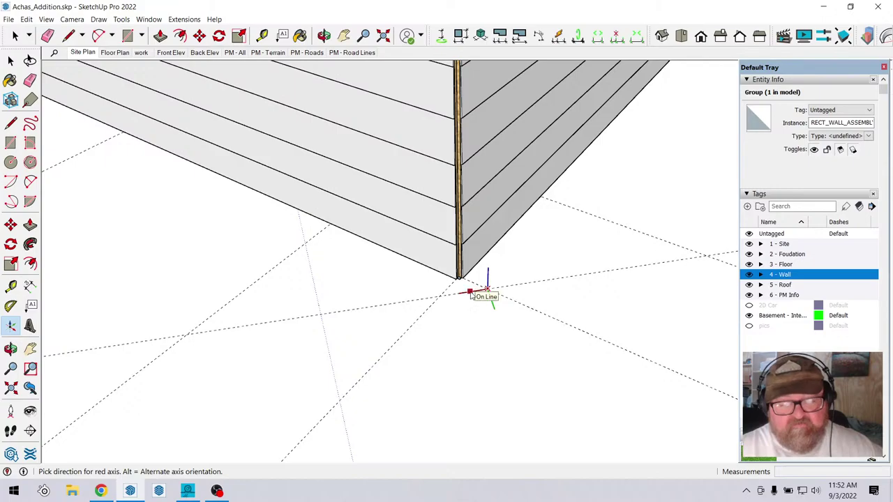
Fix the axes origin at the guide intersection beside the wall corner, red axis along the guide.
{"action": "scroll", "coordinate": [475, 300], "scroll_direction": "down", "scroll_amount": 8}
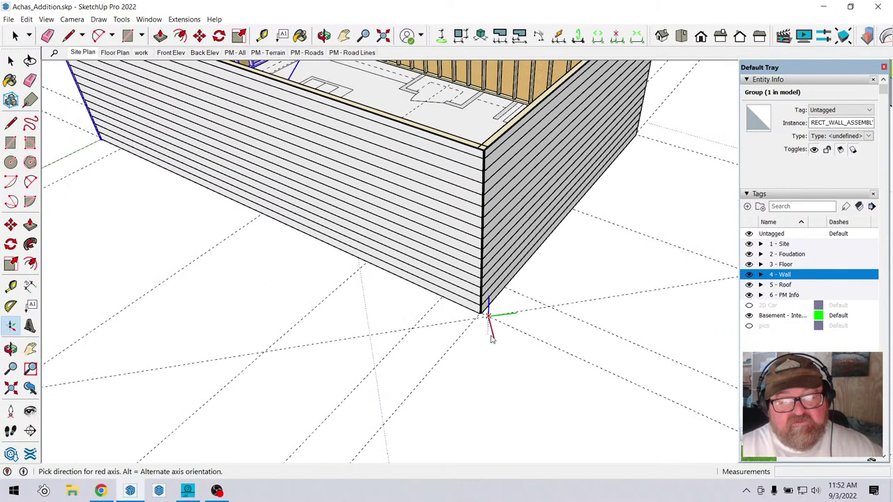
{"action": "scroll", "coordinate": [491, 338], "scroll_direction": "down", "scroll_amount": 6}
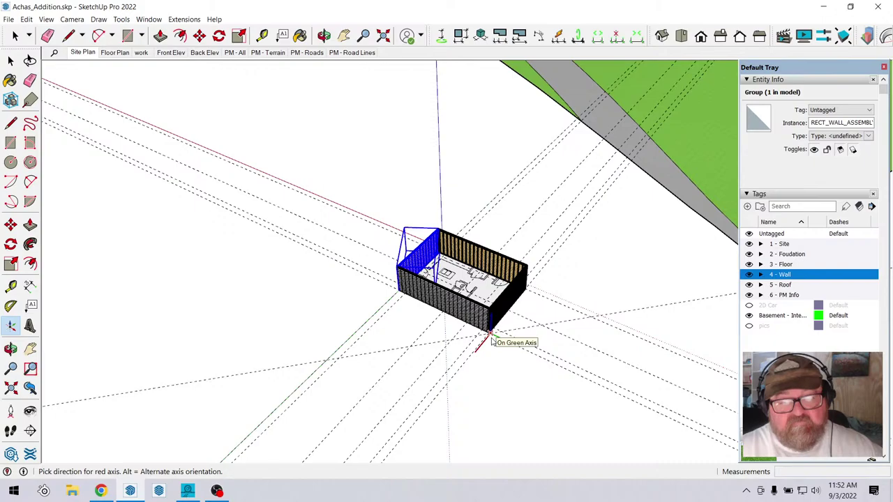
{"action": "scroll", "coordinate": [492, 340], "scroll_direction": "up", "scroll_amount": 10}
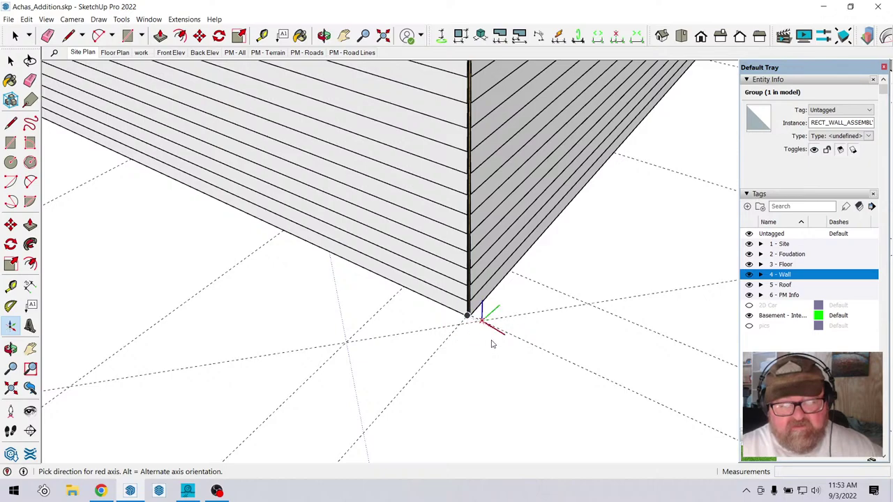
{"action": "scroll", "coordinate": [460, 325], "scroll_direction": "up", "scroll_amount": 8}
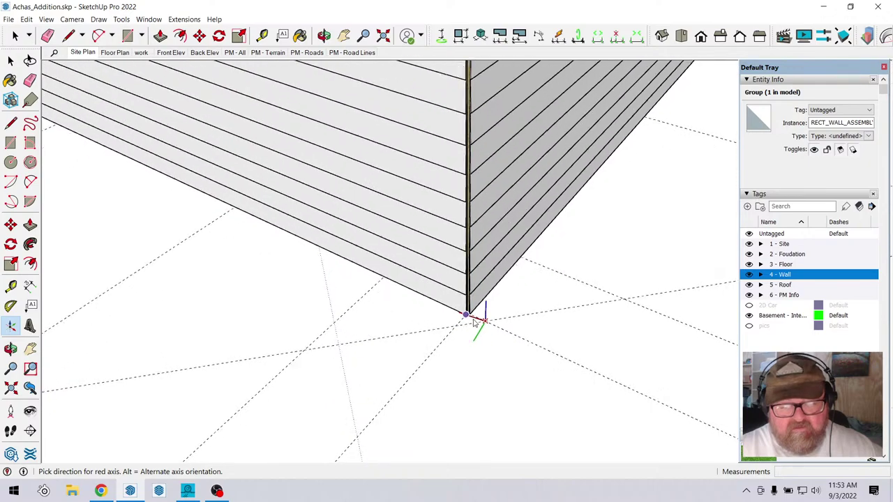
{"action": "scroll", "coordinate": [478, 323], "scroll_direction": "up", "scroll_amount": 2}
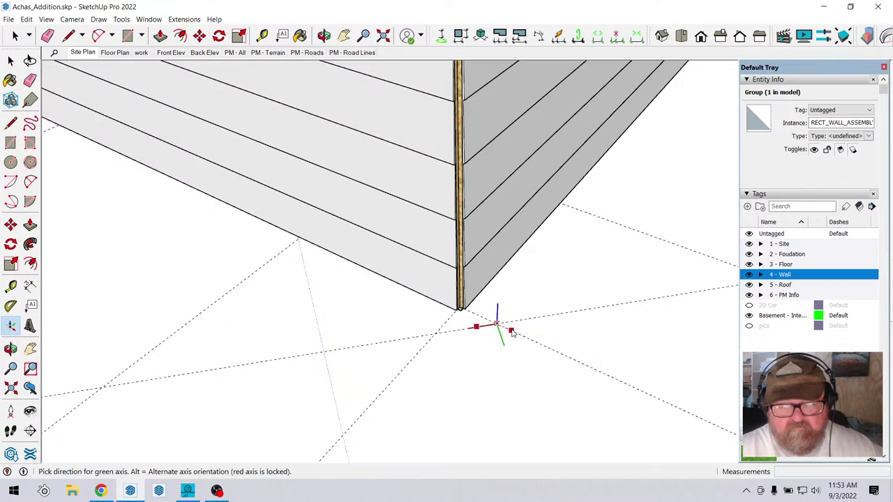
{"action": "left_click", "coordinate": [511, 335]}
{"action": "key", "text": "shift+p"}
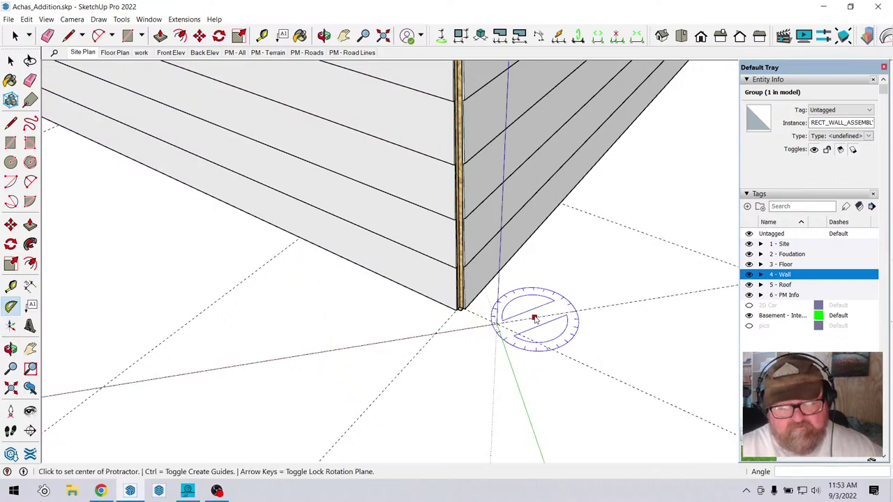
{"action": "left_click", "coordinate": [10, 326]}
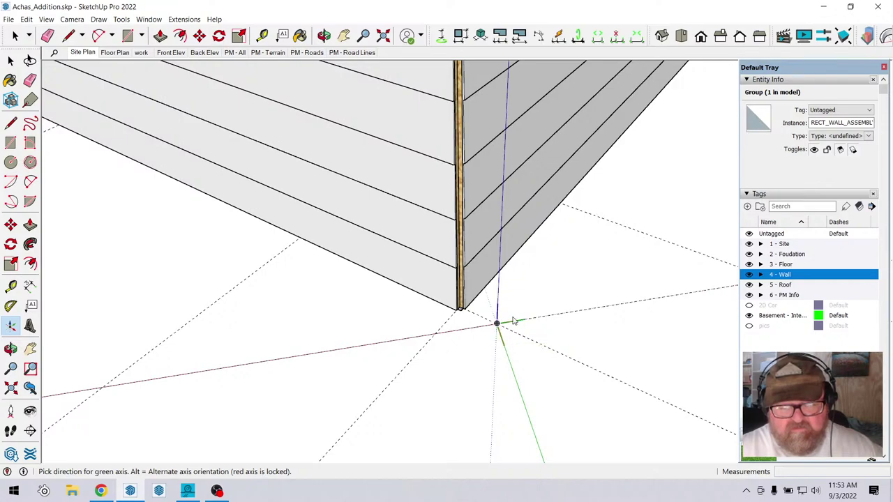
Set the green axis along the crossing guide to finish repositioning the axes.
{"action": "left_click", "coordinate": [518, 325]}
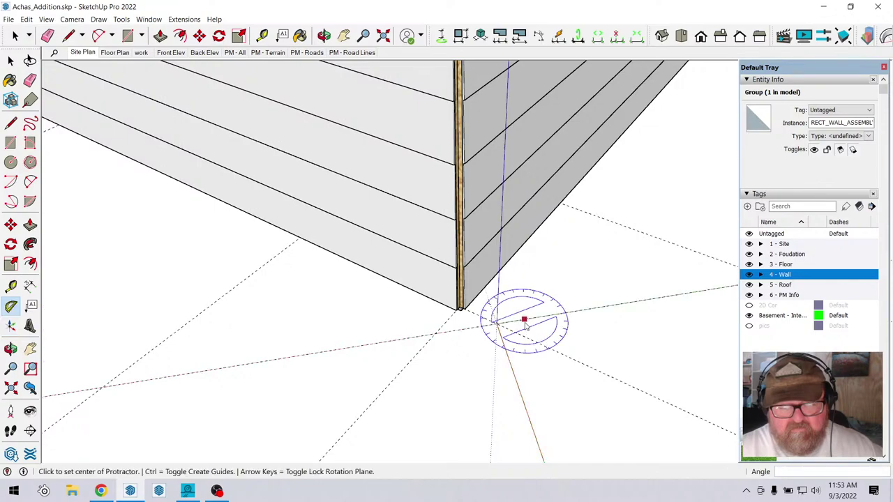
{"action": "scroll", "coordinate": [565, 375], "scroll_direction": "down", "scroll_amount": 5}
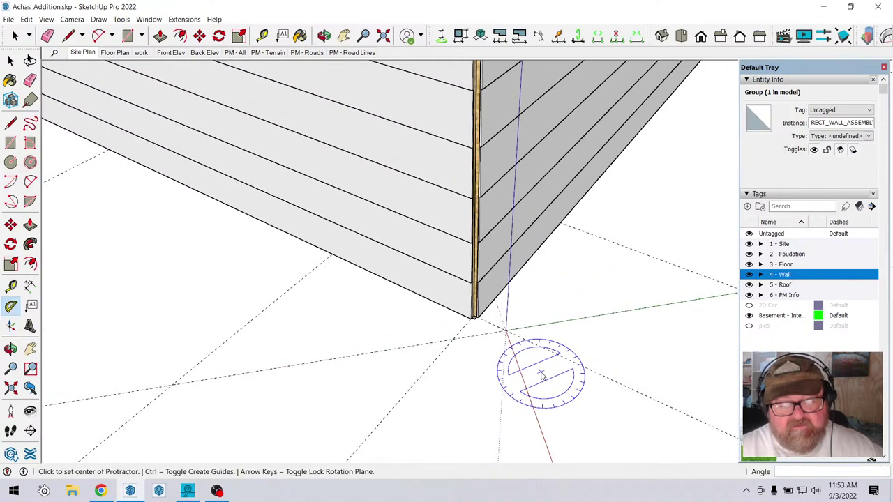
{"action": "scroll", "coordinate": [454, 365], "scroll_direction": "down", "scroll_amount": 10}
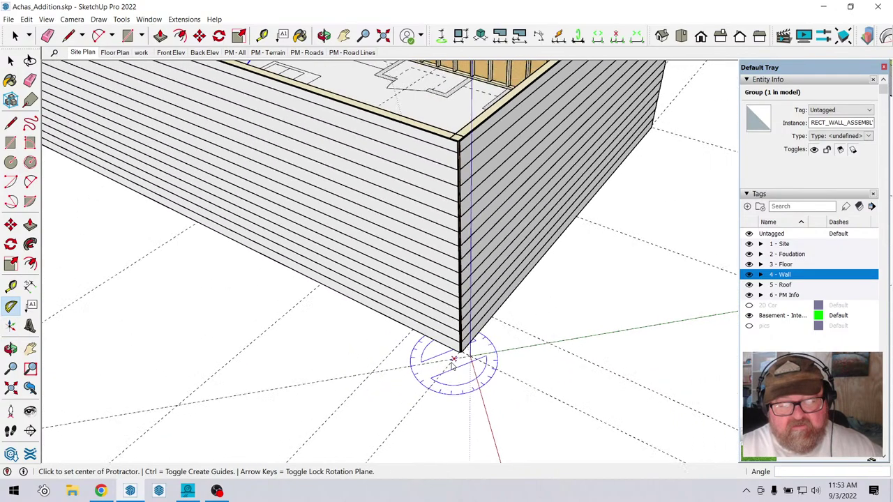
Window-select all five wall groups of the basement enclosure.
{"action": "left_click", "coordinate": [15, 35]}
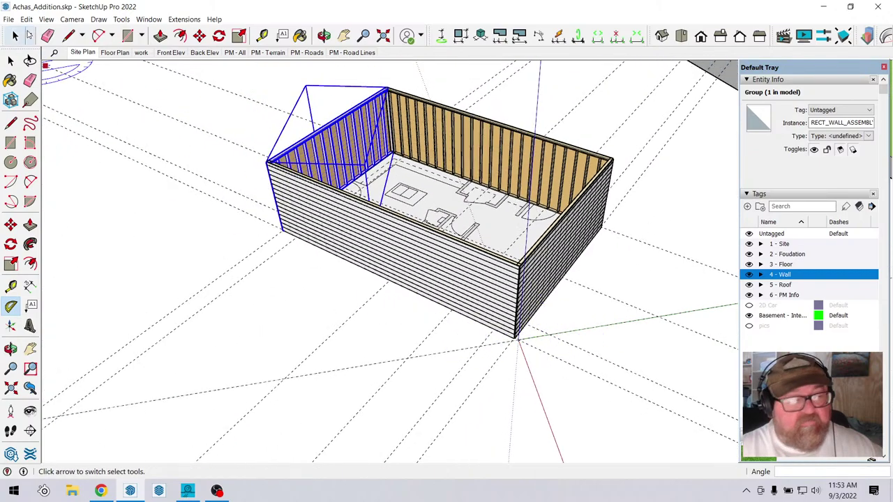
{"action": "scroll", "coordinate": [403, 240], "scroll_direction": "down", "scroll_amount": 2}
{"action": "left_click_drag", "start_coordinate": [258, 100], "coordinate": [605, 339]}
{"action": "scroll", "coordinate": [482, 314], "scroll_direction": "up", "scroll_amount": 5}
Rotate the selected enclosure 45° about its outside wall corner.
{"action": "scroll", "coordinate": [488, 317], "scroll_direction": "up", "scroll_amount": 3}
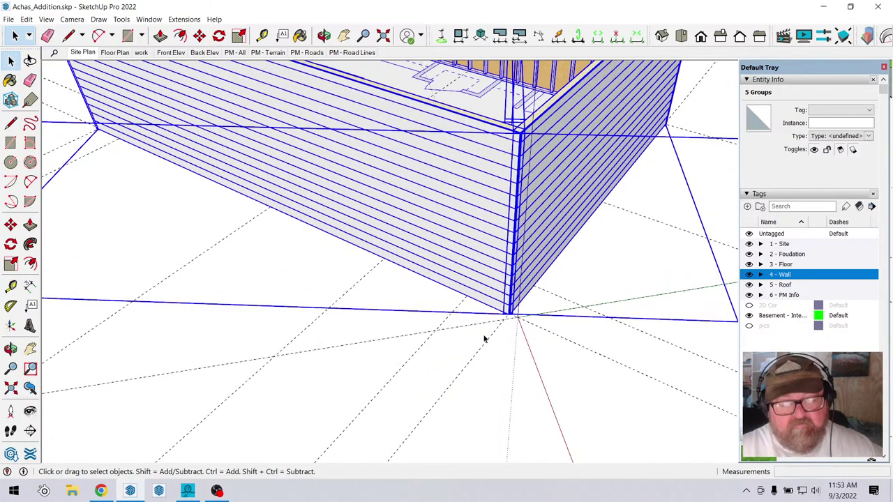
{"action": "key", "text": "q"}
{"action": "scroll", "coordinate": [417, 303], "scroll_direction": "down", "scroll_amount": 3}
{"action": "scroll", "coordinate": [433, 306], "scroll_direction": "down", "scroll_amount": 2}
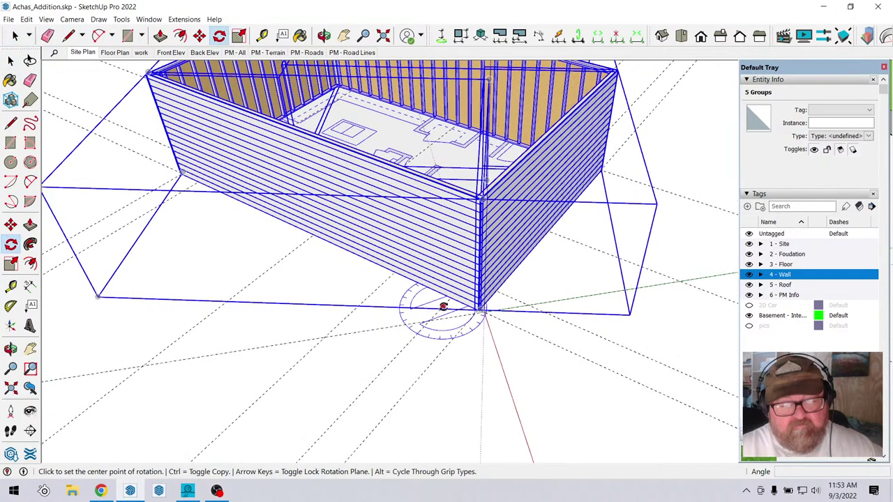
{"action": "scroll", "coordinate": [475, 316], "scroll_direction": "up", "scroll_amount": 5}
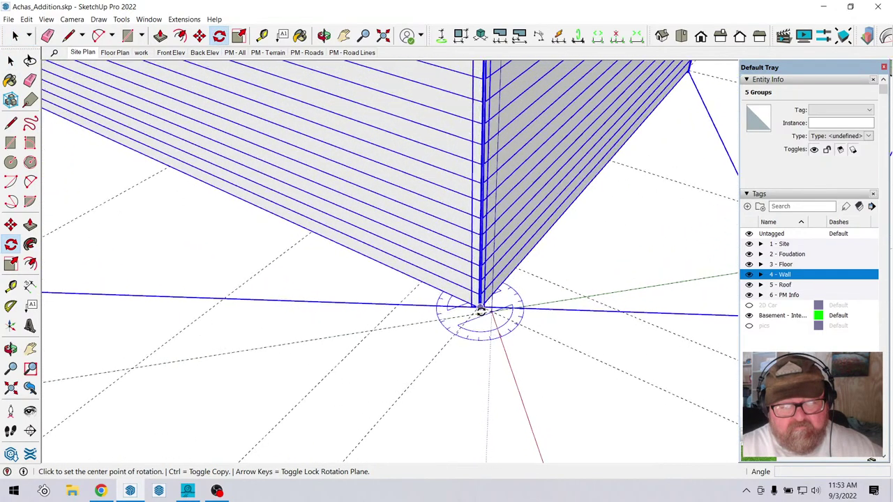
{"action": "left_click", "coordinate": [491, 310]}
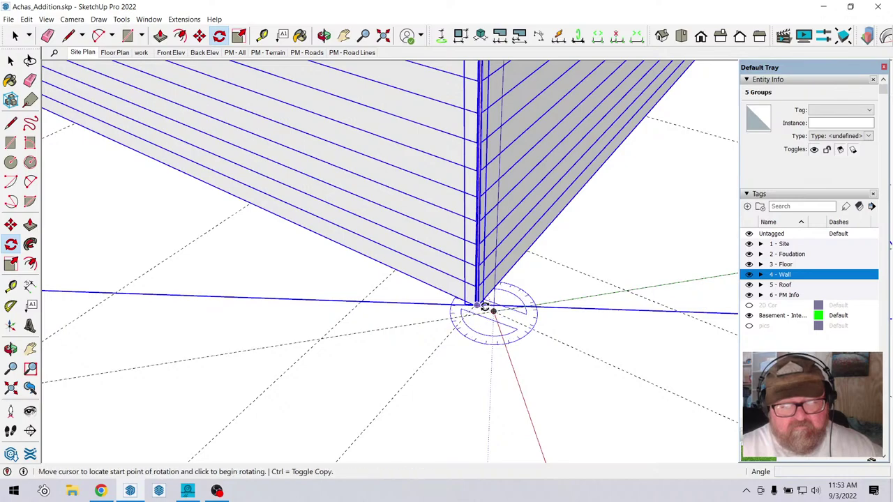
{"action": "scroll", "coordinate": [486, 309], "scroll_direction": "up", "scroll_amount": 3}
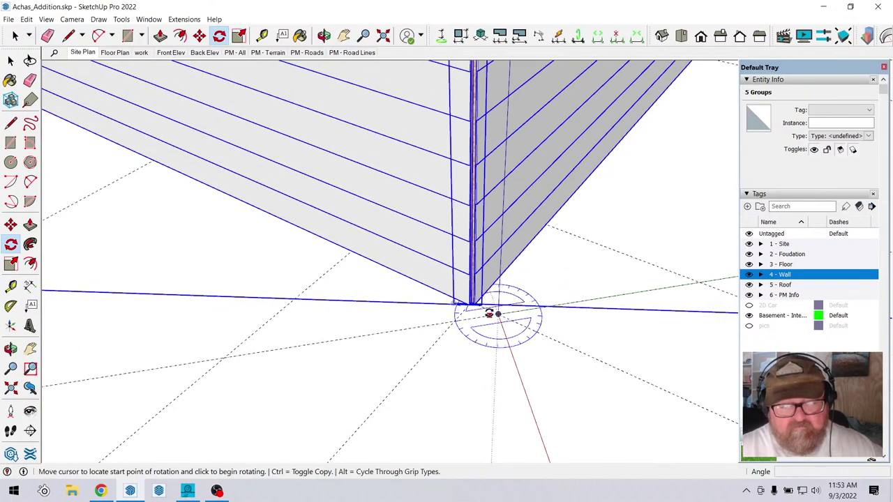
{"action": "left_click", "coordinate": [489, 310]}
{"action": "left_click", "coordinate": [486, 313]}
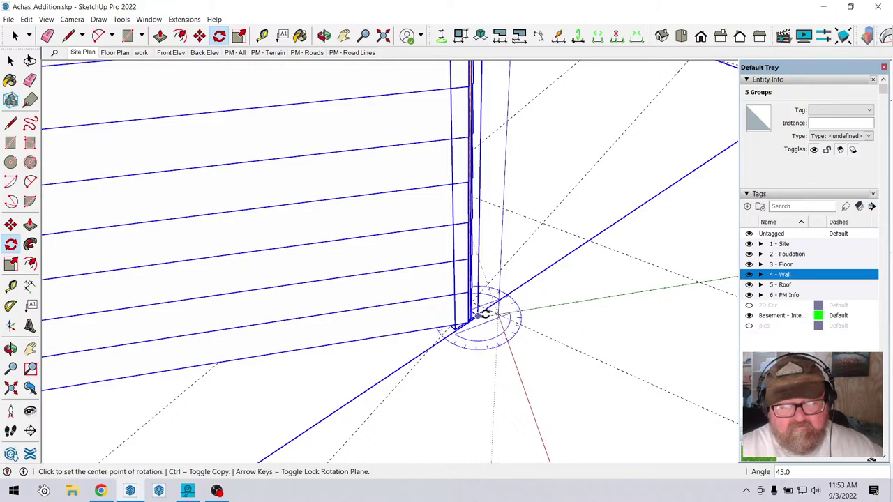
Select just the front wall group of the rotated enclosure.
{"action": "scroll", "coordinate": [565, 305], "scroll_direction": "down", "scroll_amount": 5}
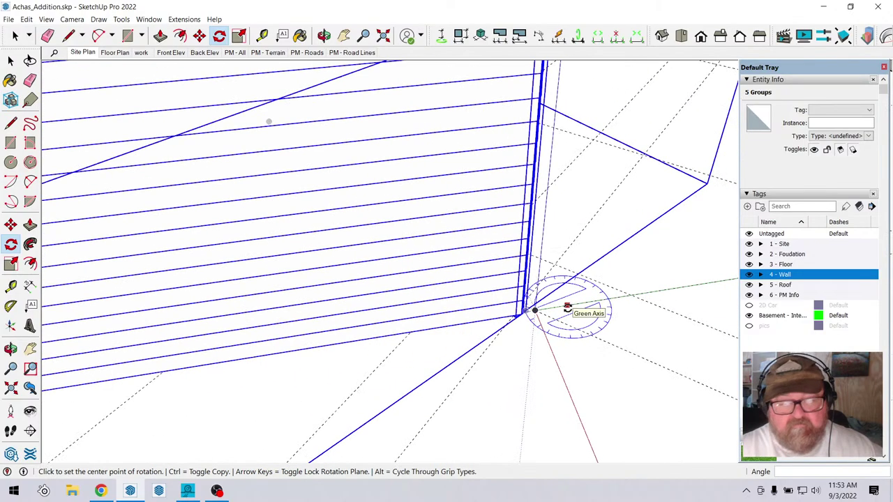
{"action": "scroll", "coordinate": [565, 308], "scroll_direction": "down", "scroll_amount": 6}
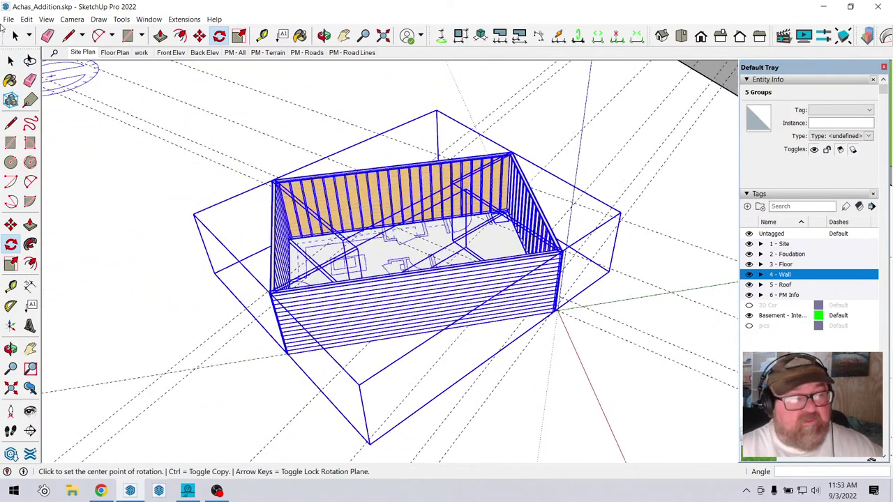
{"action": "left_click", "coordinate": [15, 37]}
{"action": "scroll", "coordinate": [409, 291], "scroll_direction": "down", "scroll_amount": 3}
{"action": "left_click", "coordinate": [410, 291]}
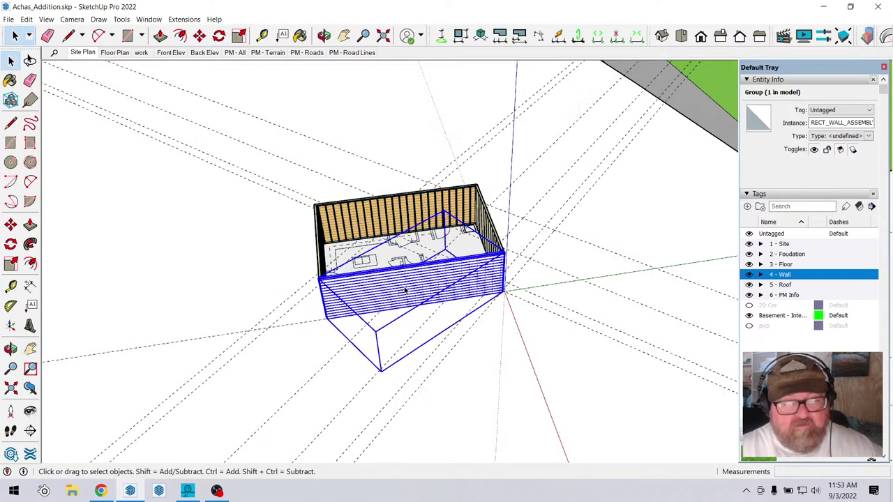
Regenerate the front wall, then erase the front, right side and back walls.
{"action": "right_click", "coordinate": [405, 289]}
{"action": "left_click", "coordinate": [431, 218]}
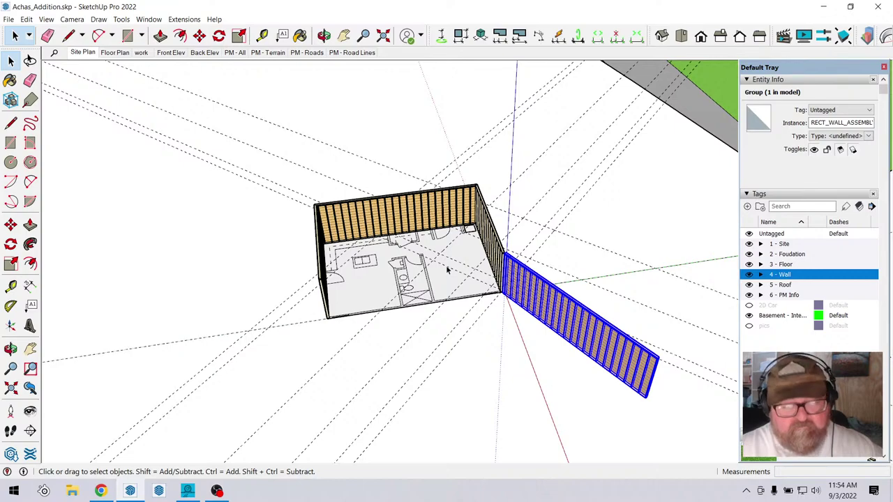
{"action": "key", "text": "e"}
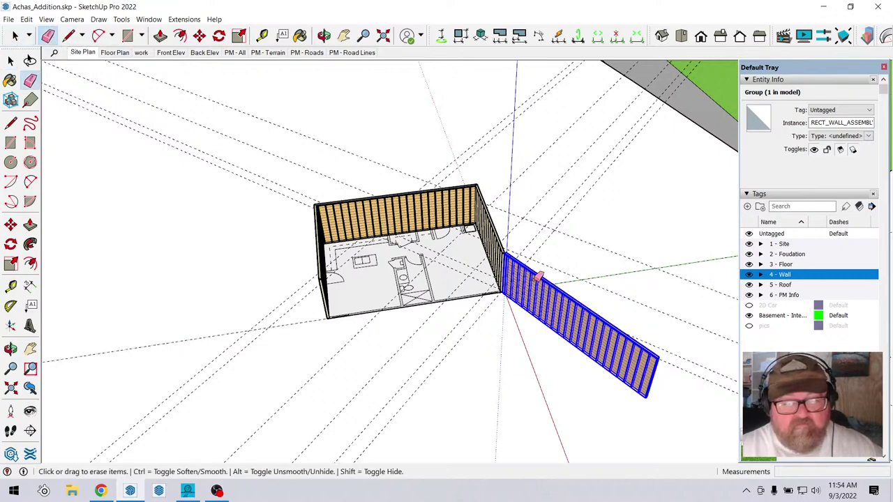
{"action": "left_click", "coordinate": [538, 277]}
{"action": "left_click", "coordinate": [497, 227]}
{"action": "left_click", "coordinate": [438, 198]}
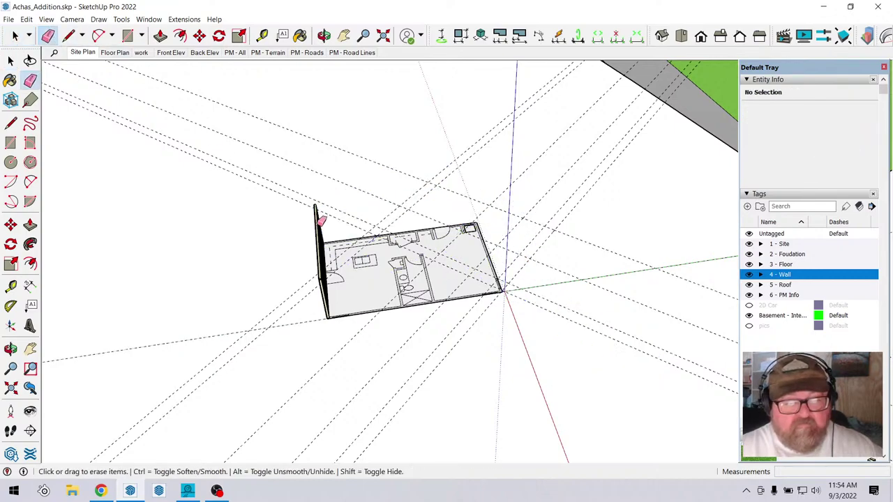
Erase the last side wall and orbit down onto the bare floor plan.
{"action": "middle_click_drag", "start_coordinate": [333, 246], "coordinate": [346, 286]}
{"action": "left_click", "coordinate": [310, 216]}
{"action": "scroll", "coordinate": [314, 279], "scroll_direction": "up", "scroll_amount": 5}
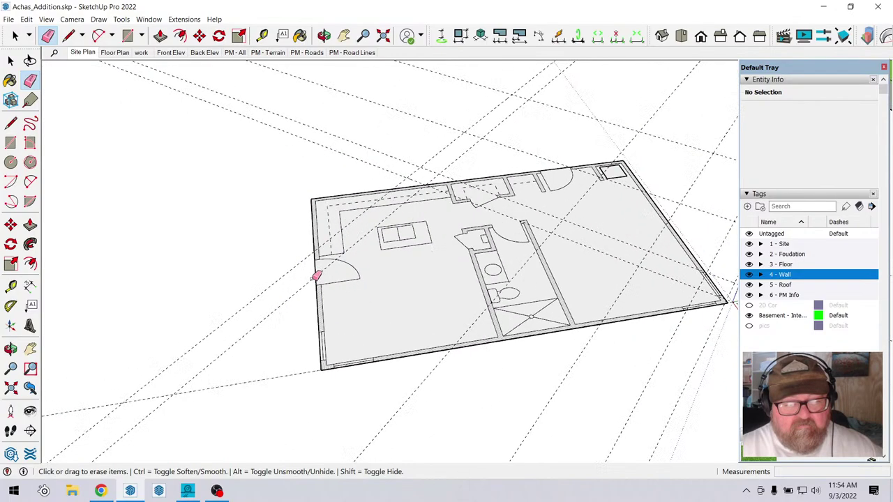
{"action": "left_click", "coordinate": [325, 35]}
{"action": "left_click_drag", "start_coordinate": [369, 286], "coordinate": [257, 351]}
{"action": "scroll", "coordinate": [257, 351], "scroll_direction": "up", "scroll_amount": 6}
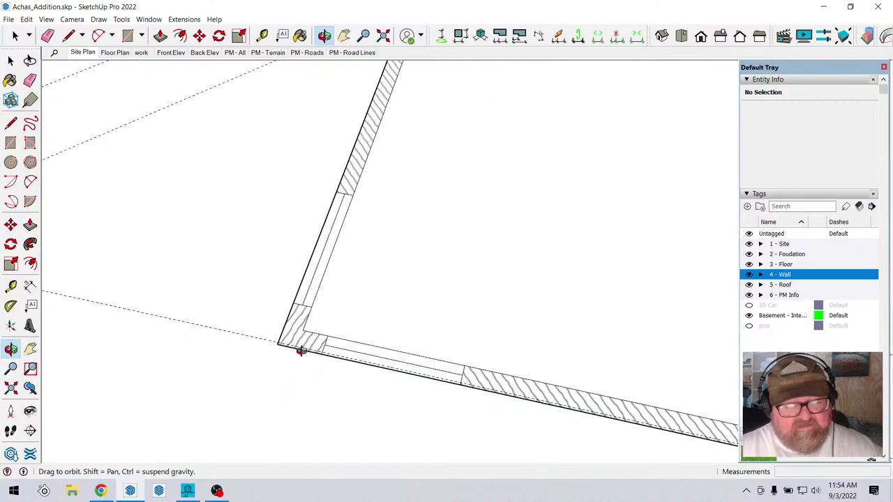
Start a Medeek rectangular wall with its first point at the floor plan's corner.
{"action": "left_click", "coordinate": [184, 19]}
{"action": "mouse_move", "coordinate": [195, 124]}
{"action": "left_click", "coordinate": [307, 123]}
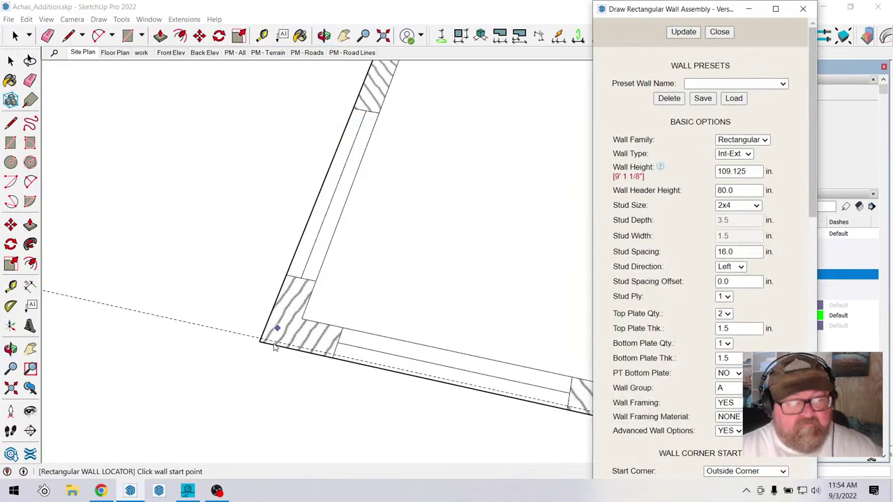
{"action": "left_click", "coordinate": [265, 343]}
{"action": "scroll", "coordinate": [265, 343], "scroll_direction": "down", "scroll_amount": 3}
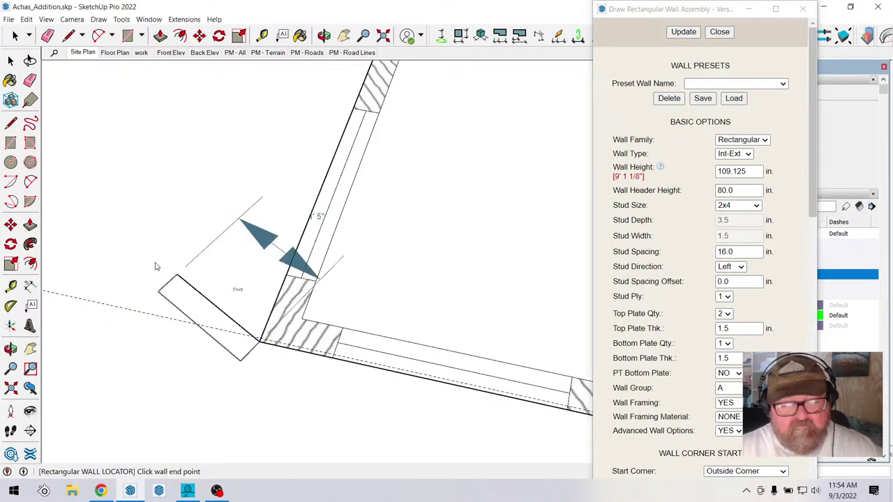
{"action": "scroll", "coordinate": [167, 293], "scroll_direction": "up", "scroll_amount": 2}
{"action": "scroll", "coordinate": [188, 331], "scroll_direction": "down", "scroll_amount": 6}
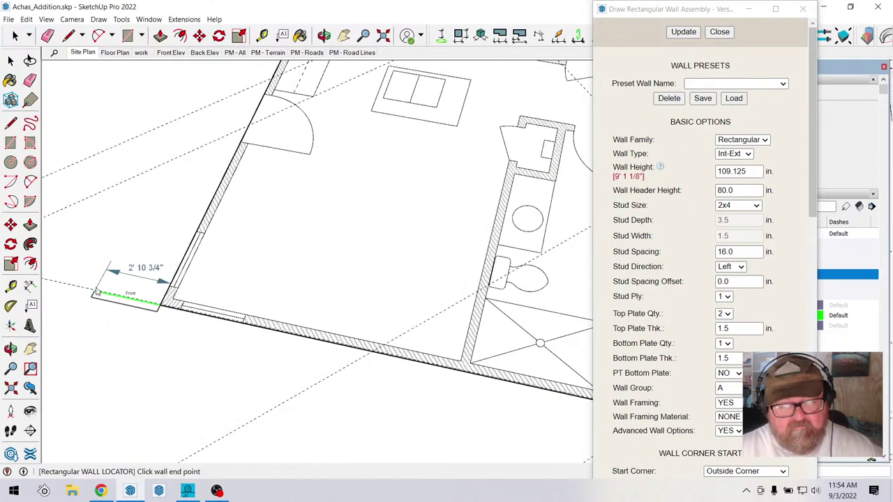
{"action": "scroll", "coordinate": [380, 342], "scroll_direction": "up", "scroll_amount": 8}
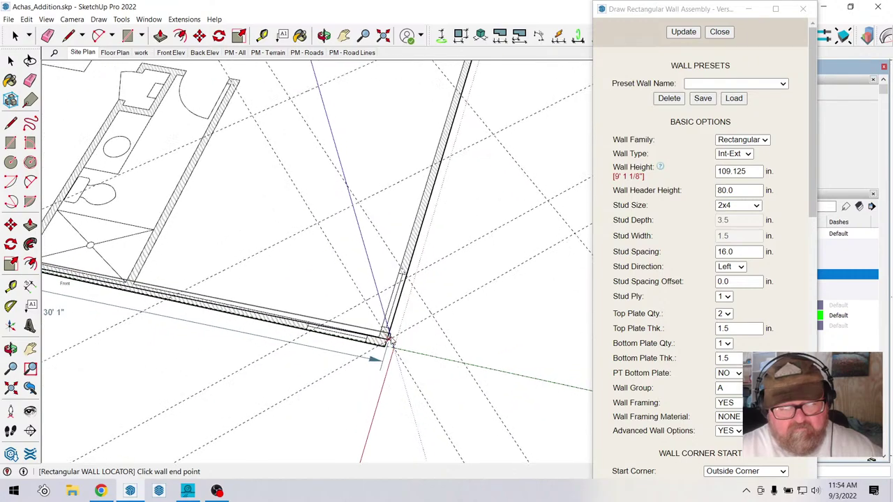
{"action": "scroll", "coordinate": [383, 334], "scroll_direction": "up", "scroll_amount": 2}
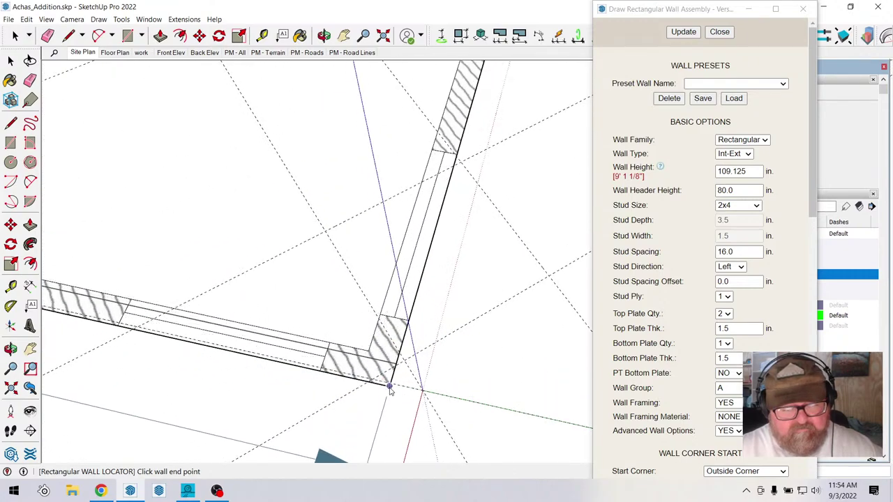
Close the wall assembly settings and orbit to see the floor plan inside the new walls.
{"action": "middle_click_drag", "start_coordinate": [412, 395], "coordinate": [376, 152]}
{"action": "scroll", "coordinate": [321, 265], "scroll_direction": "up", "scroll_amount": 3}
{"action": "scroll", "coordinate": [271, 364], "scroll_direction": "down", "scroll_amount": 1}
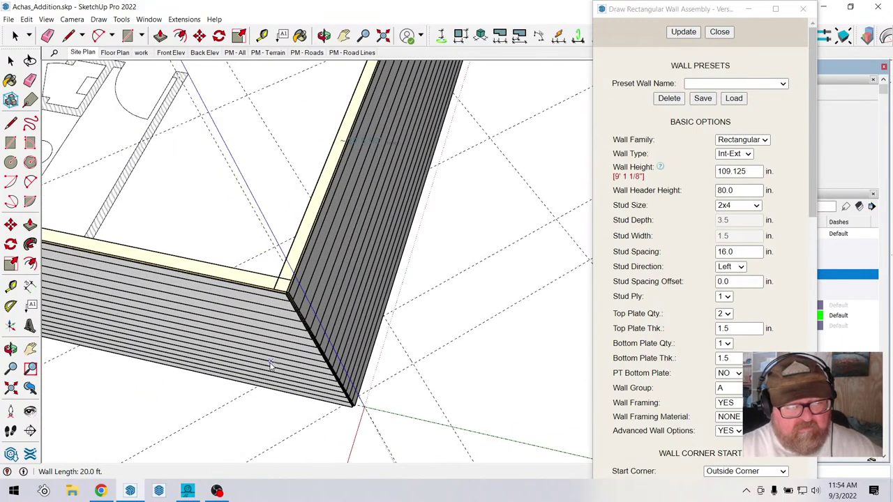
{"action": "left_click", "coordinate": [324, 35]}
{"action": "left_click_drag", "start_coordinate": [209, 203], "coordinate": [298, 243]}
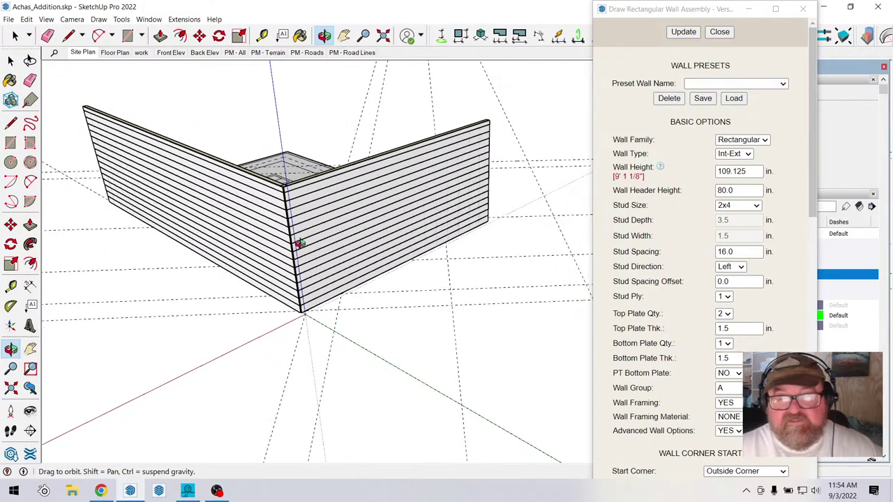
{"action": "left_click", "coordinate": [719, 32]}
{"action": "mouse_move", "coordinate": [371, 240]}
{"action": "left_mouse_down"}
{"action": "mouse_move", "coordinate": [324, 293]}
{"action": "mouse_move", "coordinate": [245, 158]}
{"action": "mouse_move", "coordinate": [399, 235]}
{"action": "mouse_move", "coordinate": [201, 173]}
{"action": "mouse_move", "coordinate": [359, 235]}
{"action": "mouse_move", "coordinate": [231, 213]}
{"action": "mouse_move", "coordinate": [319, 255]}
{"action": "mouse_move", "coordinate": [318, 237]}
{"action": "mouse_move", "coordinate": [230, 391]}
{"action": "left_mouse_up"}
{"action": "left_click", "coordinate": [100, 491]}
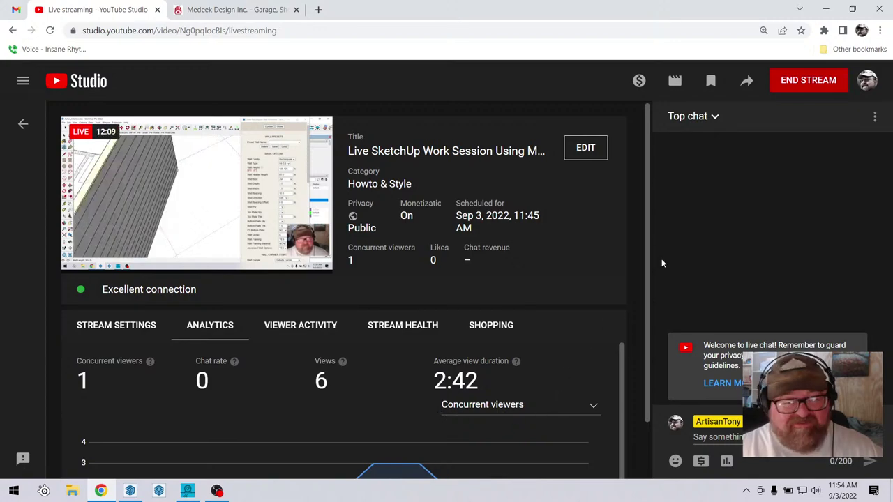
{"action": "left_click", "coordinate": [131, 491]}
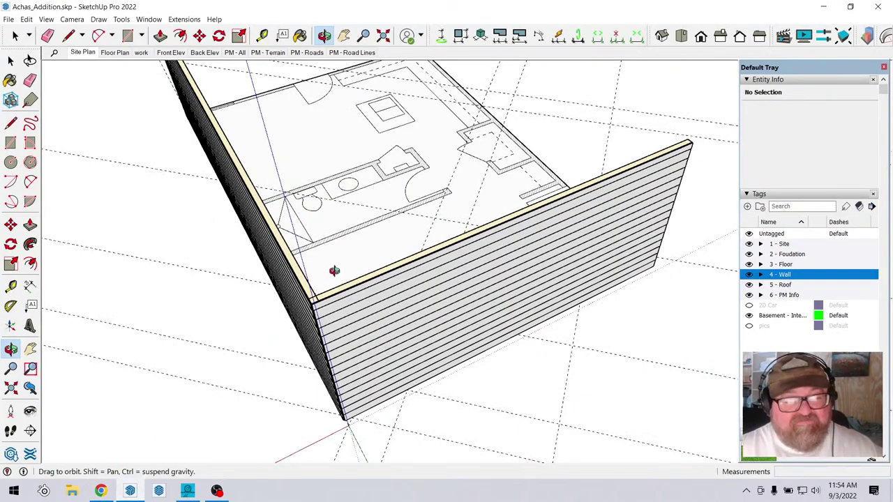
Draw a new Medeek framed wall with OSB sheathing and lap siding between two picked points.
{"action": "mouse_move", "coordinate": [334, 271]}
{"action": "left_mouse_down"}
{"action": "mouse_move", "coordinate": [367, 314]}
{"action": "mouse_move", "coordinate": [446, 309]}
{"action": "left_mouse_up"}
{"action": "scroll", "coordinate": [361, 323], "scroll_direction": "down", "scroll_amount": 5}
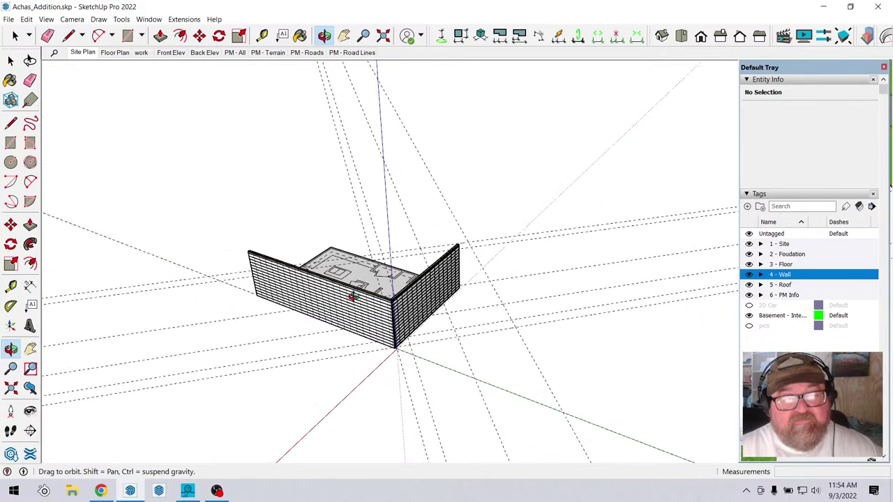
{"action": "scroll", "coordinate": [352, 298], "scroll_direction": "down", "scroll_amount": 10}
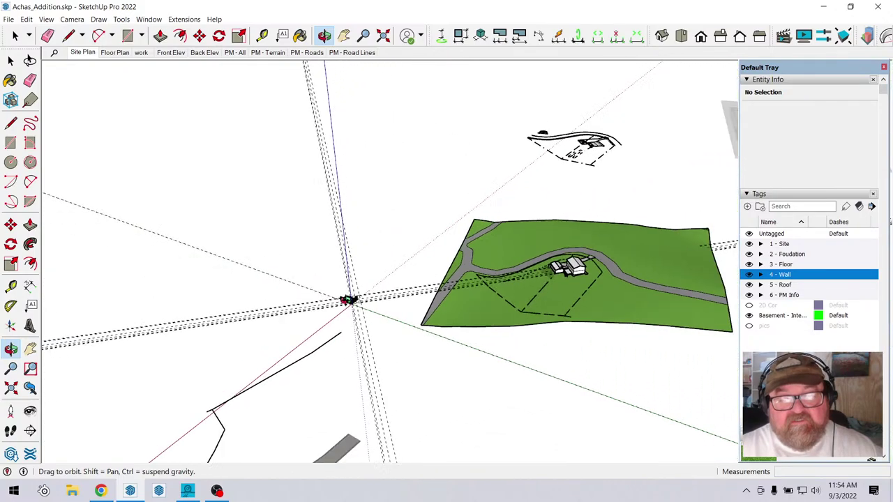
{"action": "scroll", "coordinate": [346, 300], "scroll_direction": "up", "scroll_amount": 2}
{"action": "scroll", "coordinate": [519, 299], "scroll_direction": "up", "scroll_amount": 10}
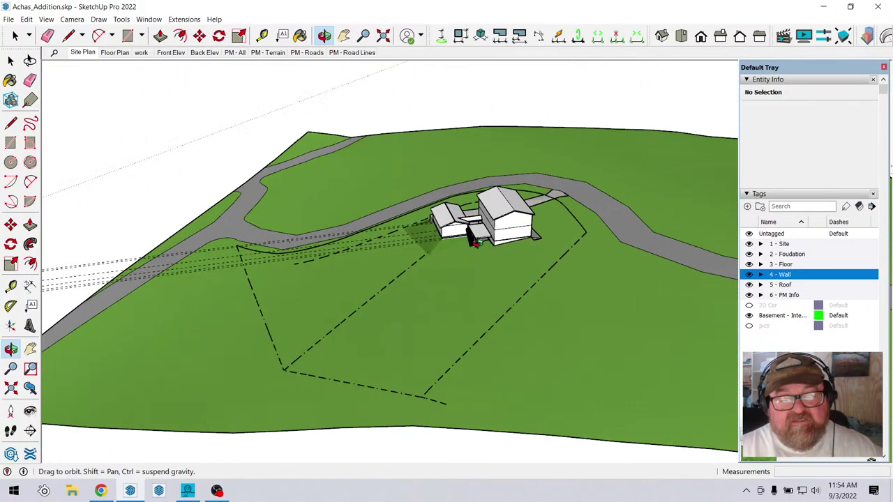
{"action": "scroll", "coordinate": [555, 276], "scroll_direction": "down", "scroll_amount": 6}
{"action": "scroll", "coordinate": [193, 279], "scroll_direction": "up", "scroll_amount": 8}
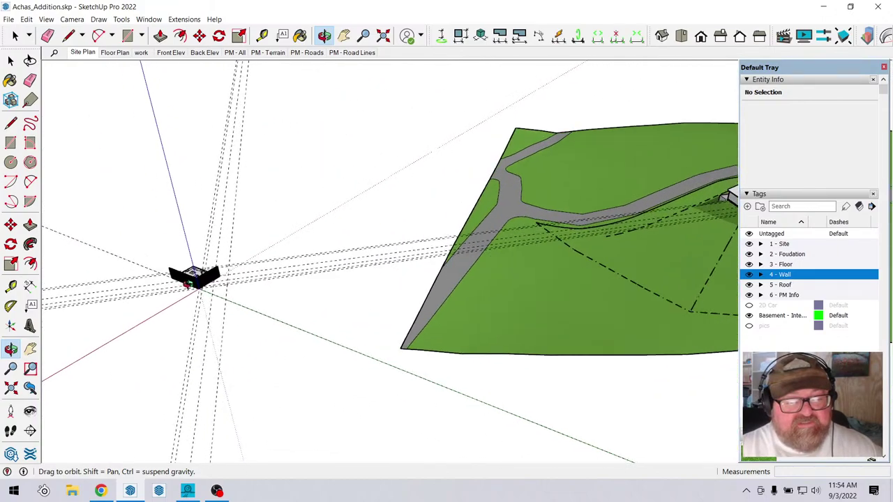
{"action": "scroll", "coordinate": [202, 278], "scroll_direction": "up", "scroll_amount": 3}
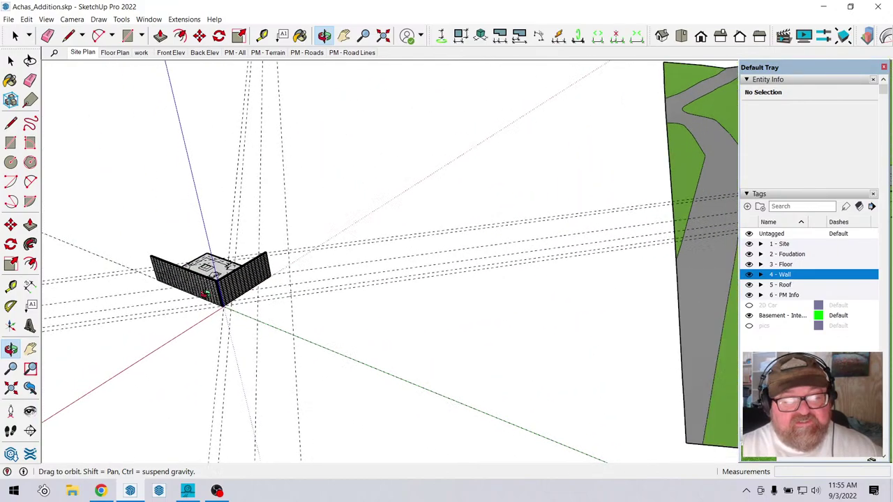
{"action": "scroll", "coordinate": [206, 283], "scroll_direction": "down", "scroll_amount": 3}
{"action": "scroll", "coordinate": [209, 287], "scroll_direction": "up", "scroll_amount": 8}
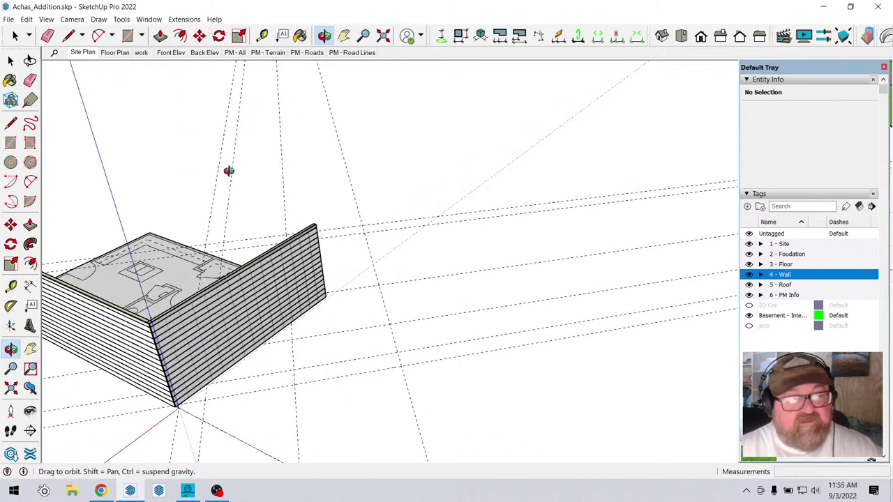
{"action": "left_click", "coordinate": [184, 18]}
{"action": "mouse_move", "coordinate": [216, 124]}
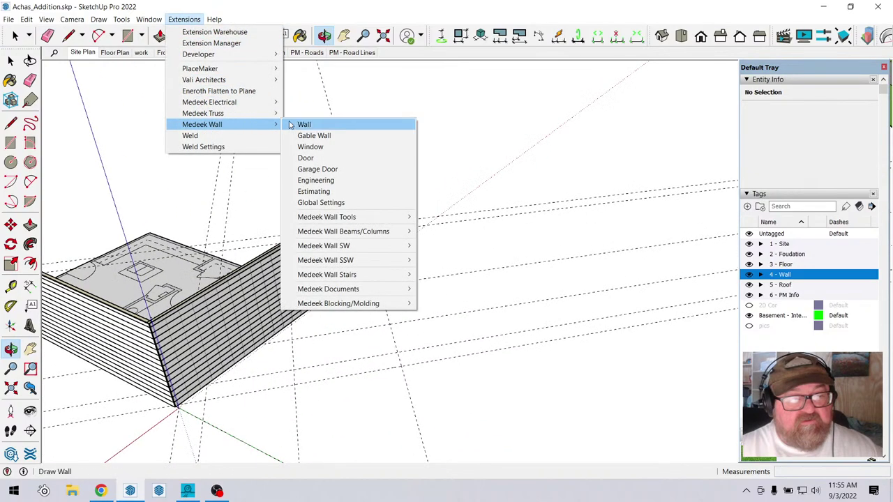
{"action": "left_click", "coordinate": [296, 125]}
{"action": "left_click", "coordinate": [380, 291]}
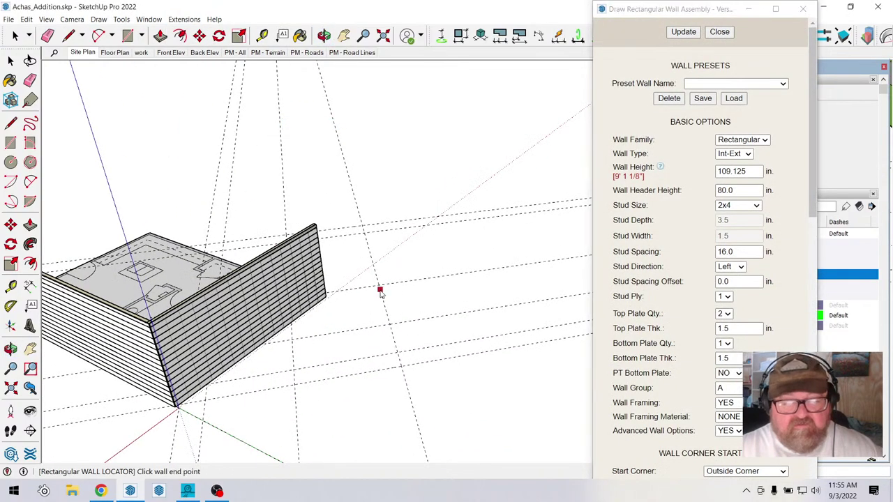
{"action": "left_click", "coordinate": [394, 333]}
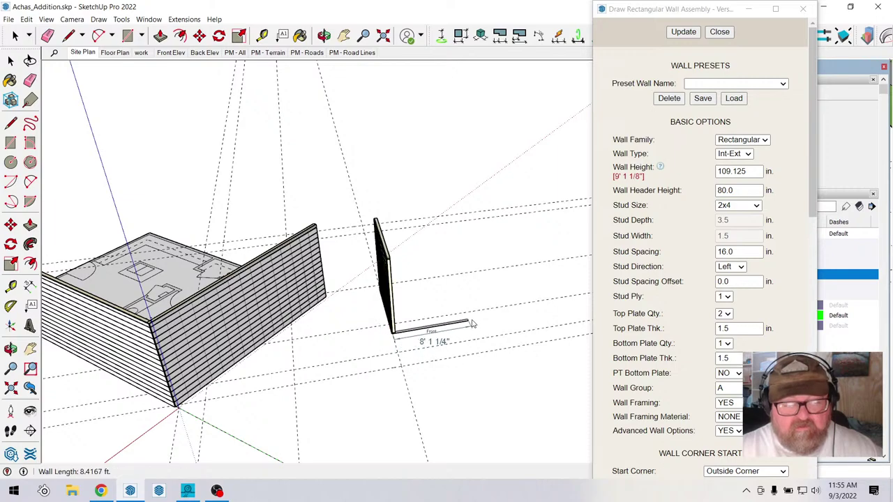
{"action": "scroll", "coordinate": [362, 323], "scroll_direction": "up", "scroll_amount": 3}
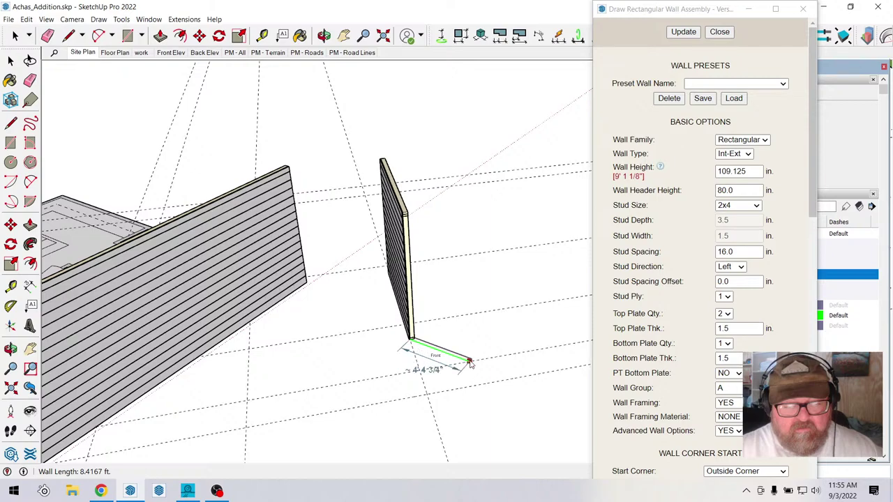
{"action": "left_click", "coordinate": [493, 373]}
Add a second wall forming a corner with the first and inspect it from another side.
{"action": "middle_click_drag", "start_coordinate": [410, 239], "coordinate": [492, 367]}
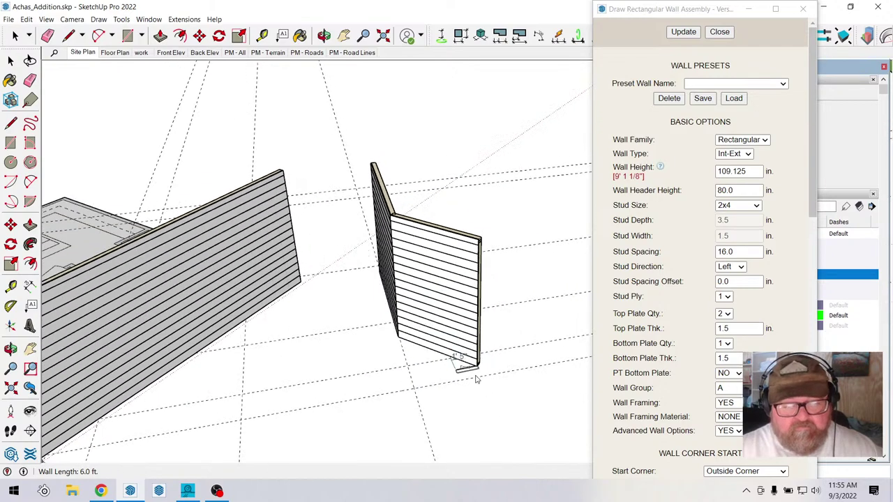
{"action": "left_click", "coordinate": [527, 302]}
{"action": "scroll", "coordinate": [522, 292], "scroll_direction": "up", "scroll_amount": 5}
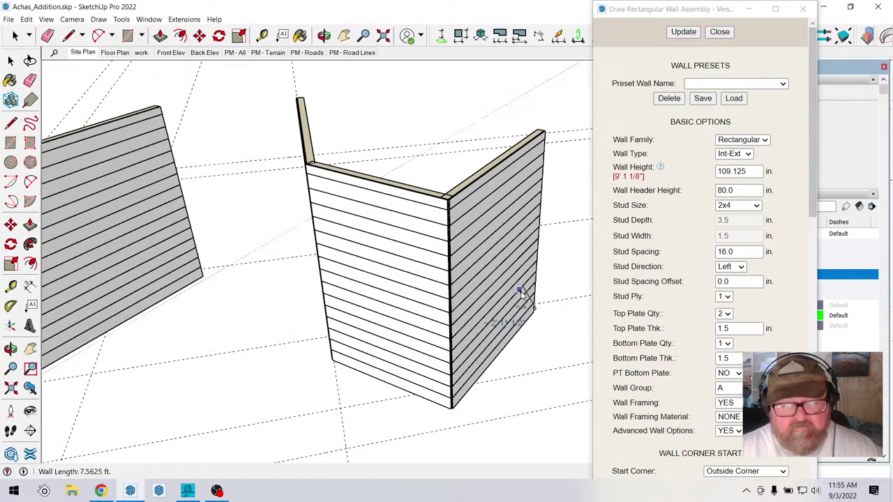
{"action": "middle_click_drag", "start_coordinate": [436, 285], "coordinate": [295, 253]}
{"action": "scroll", "coordinate": [626, 274], "scroll_direction": "down", "scroll_amount": 10}
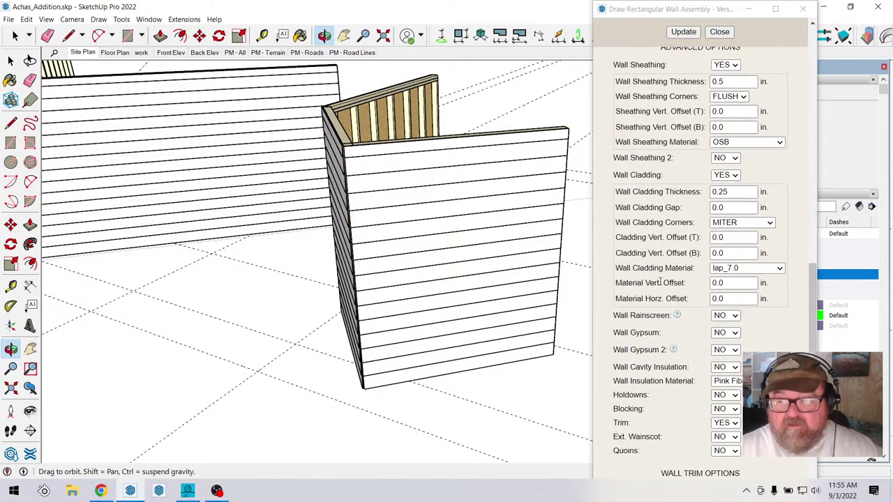
{"action": "scroll", "coordinate": [660, 282], "scroll_direction": "down", "scroll_amount": 4}
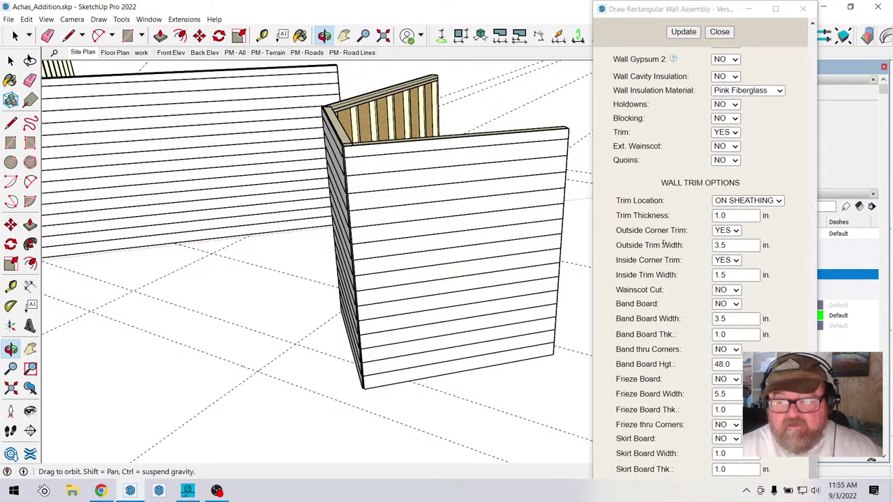
{"action": "scroll", "coordinate": [663, 243], "scroll_direction": "down", "scroll_amount": 2}
Close the wall assembly settings and orbit to view the building's wall side.
{"action": "left_click", "coordinate": [726, 33]}
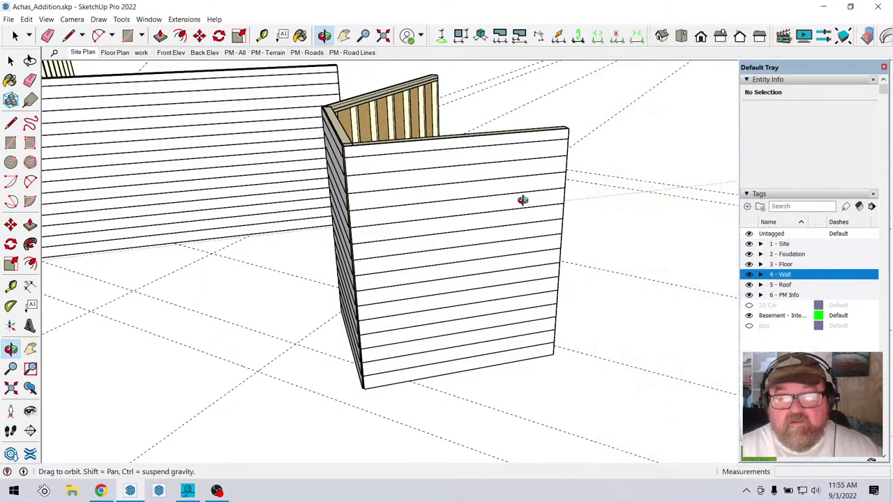
{"action": "left_click_drag", "start_coordinate": [522, 199], "coordinate": [135, 307]}
{"action": "scroll", "coordinate": [602, 263], "scroll_direction": "up", "scroll_amount": 5}
{"action": "scroll", "coordinate": [432, 257], "scroll_direction": "down", "scroll_amount": 5}
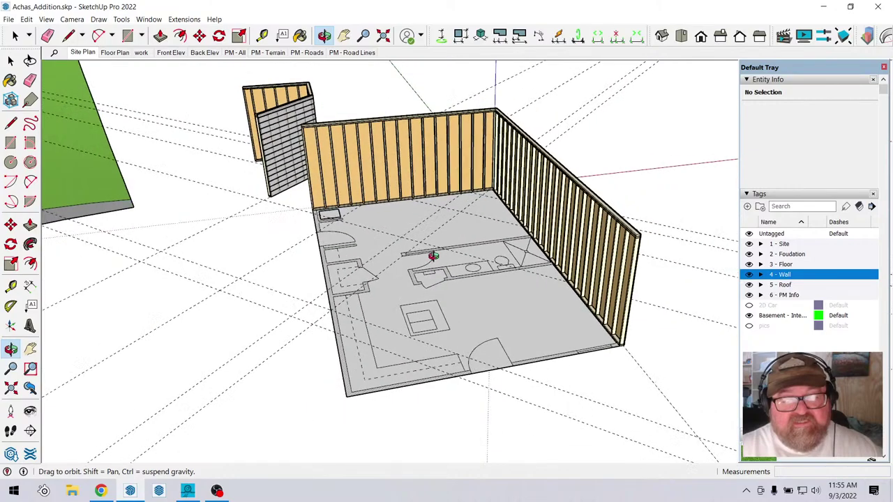
{"action": "scroll", "coordinate": [489, 324], "scroll_direction": "down", "scroll_amount": 6}
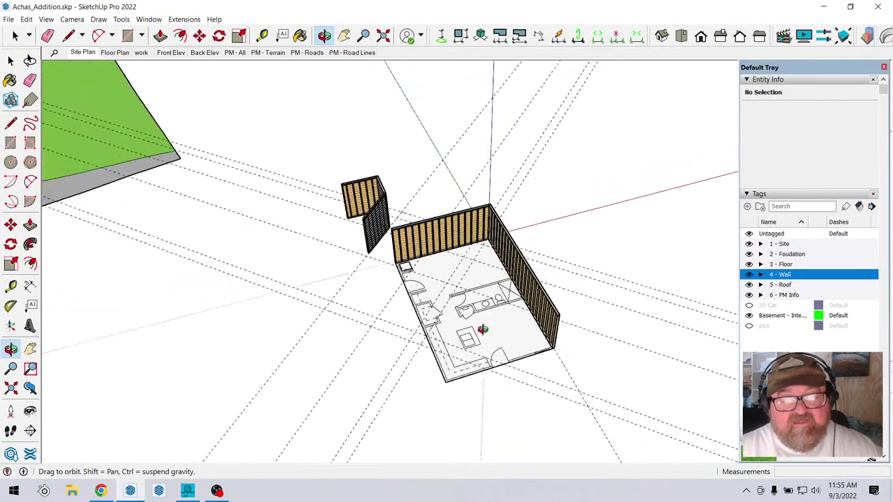
{"action": "left_click_drag", "start_coordinate": [343, 305], "coordinate": [498, 254]}
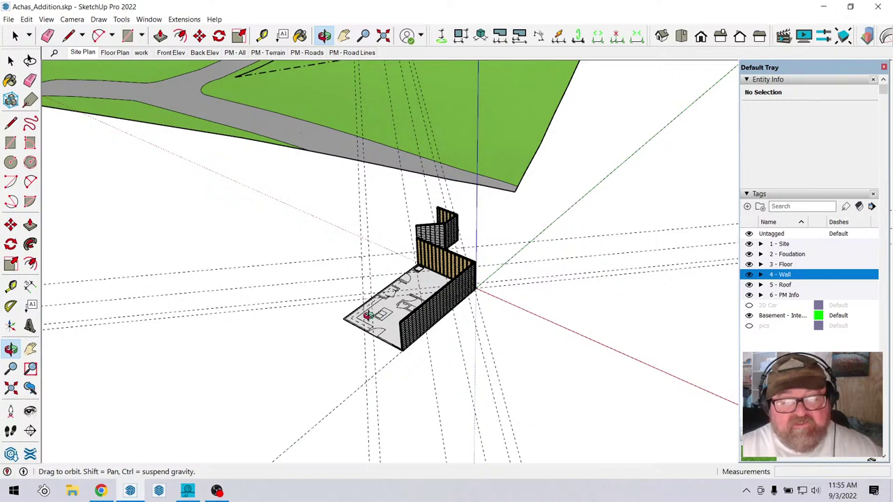
{"action": "scroll", "coordinate": [367, 315], "scroll_direction": "up", "scroll_amount": 3}
Group the long side wall together with the floor plan pieces.
{"action": "left_click", "coordinate": [11, 60]}
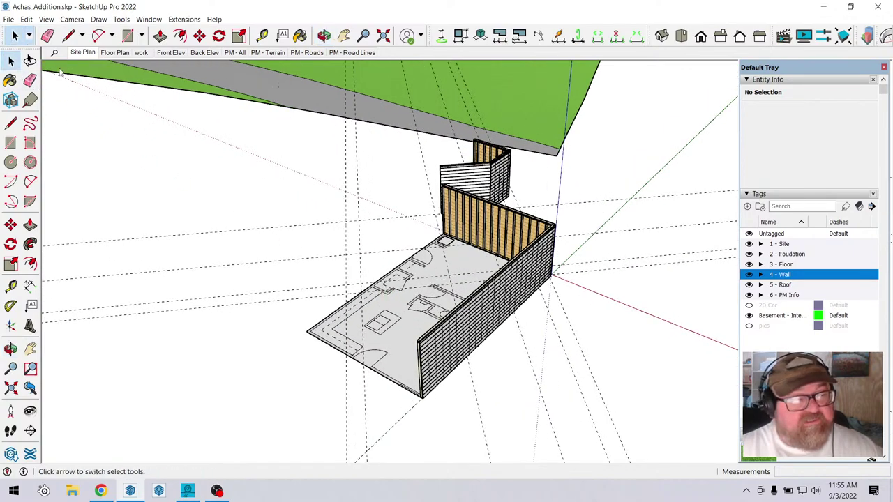
{"action": "left_click", "coordinate": [480, 340]}
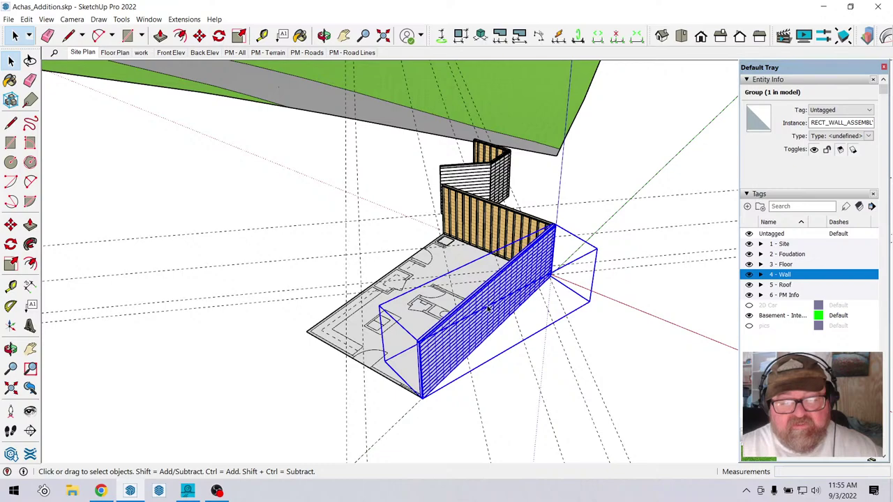
{"action": "scroll", "coordinate": [483, 320], "scroll_direction": "up", "scroll_amount": 2}
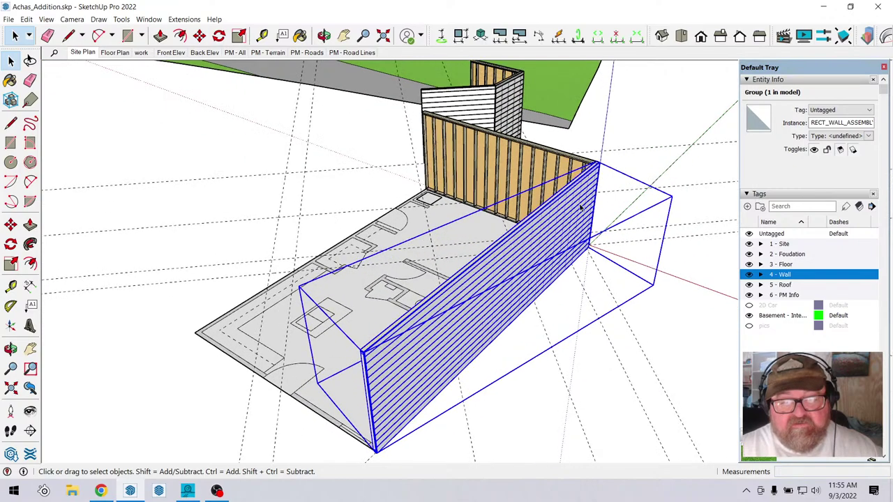
{"action": "scroll", "coordinate": [445, 288], "scroll_direction": "down", "scroll_amount": 2}
{"action": "left_click", "coordinate": [445, 288], "text": "ctrl"}
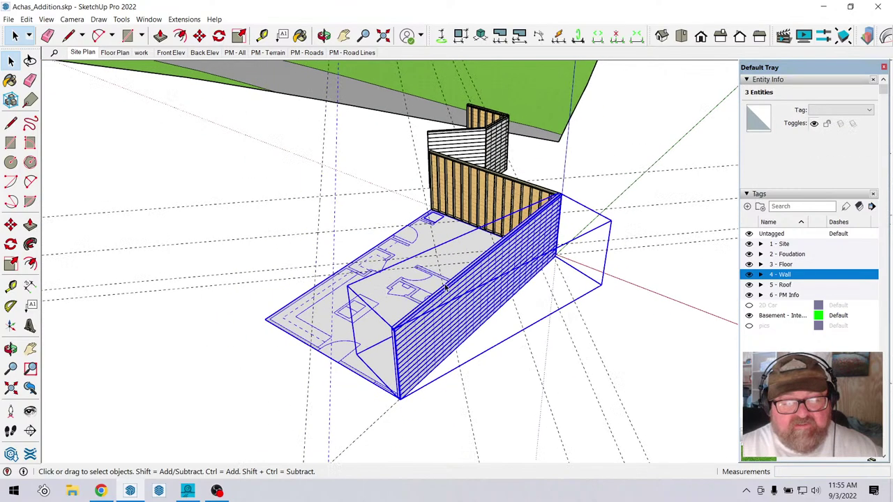
{"action": "left_click", "coordinate": [323, 35]}
{"action": "left_click_drag", "start_coordinate": [272, 153], "coordinate": [332, 208]}
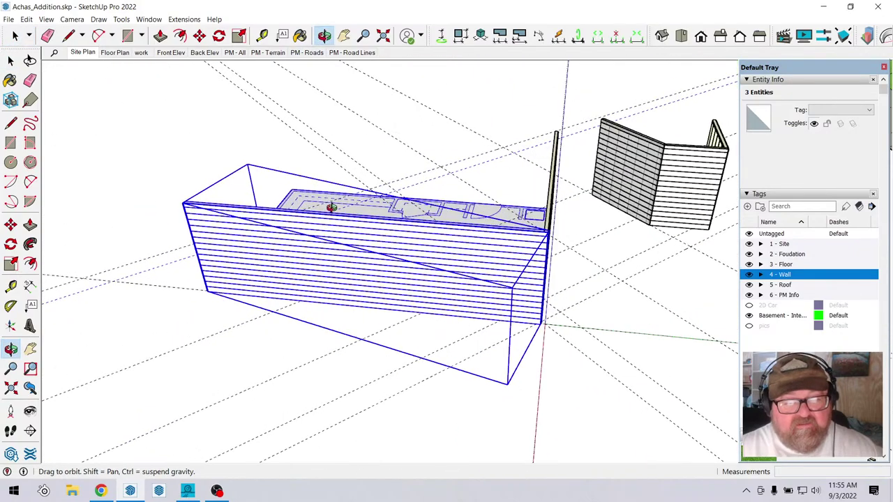
{"action": "left_click", "coordinate": [15, 35]}
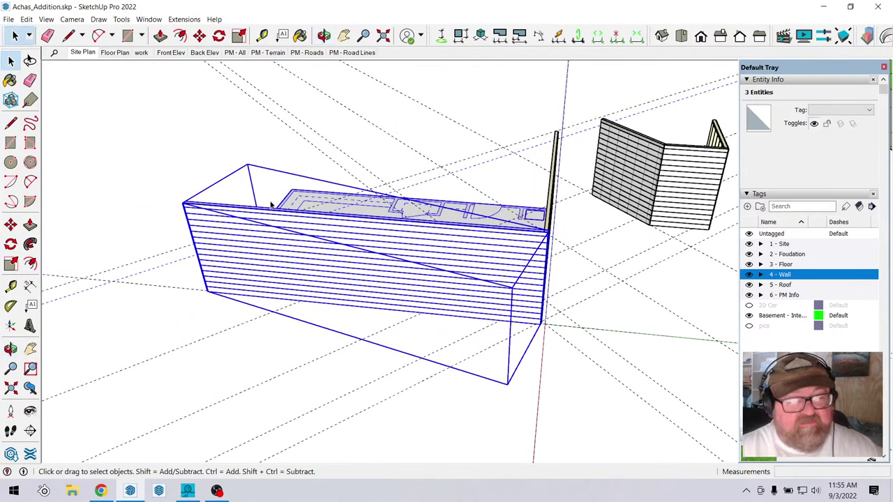
{"action": "right_click", "coordinate": [301, 256]}
{"action": "left_click", "coordinate": [335, 353]}
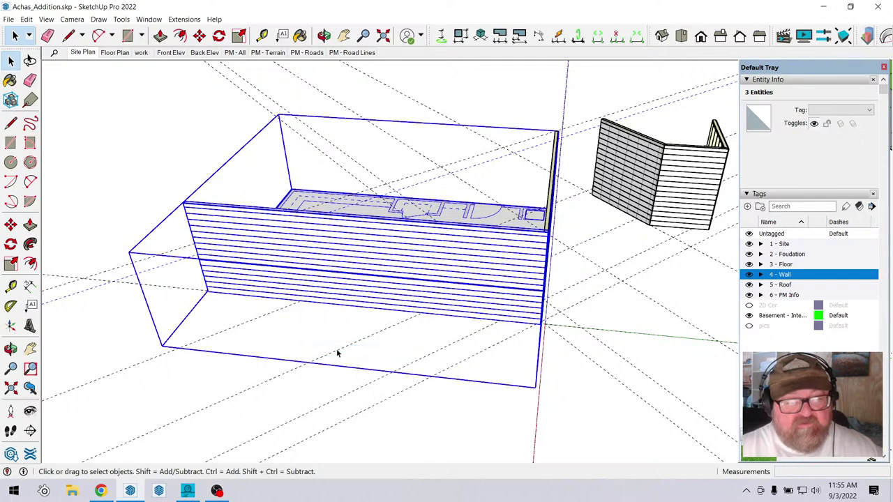
Select the right-hand end wall group and bring up its context actions.
{"action": "right_click", "coordinate": [306, 229]}
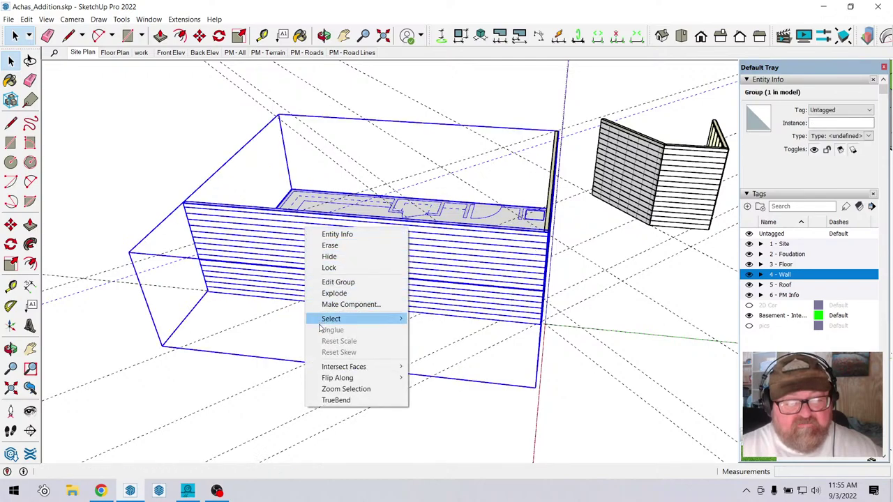
{"action": "left_click", "coordinate": [169, 160]}
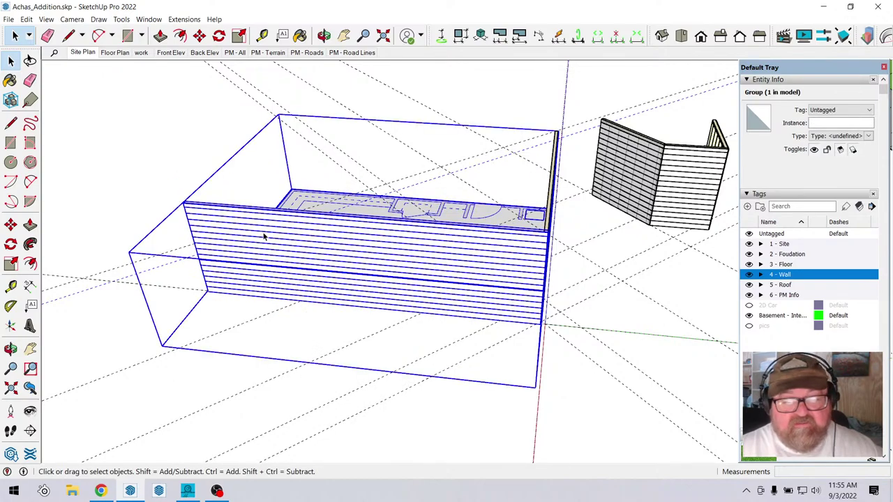
{"action": "left_click", "coordinate": [324, 36]}
{"action": "left_click_drag", "start_coordinate": [329, 132], "coordinate": [442, 285]}
{"action": "left_click", "coordinate": [22, 54]}
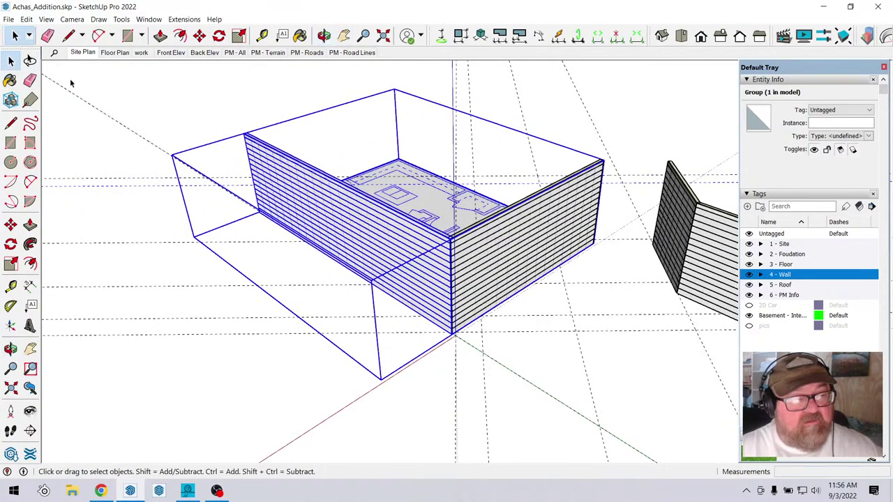
{"action": "left_click", "coordinate": [471, 240]}
{"action": "right_click", "coordinate": [476, 244]}
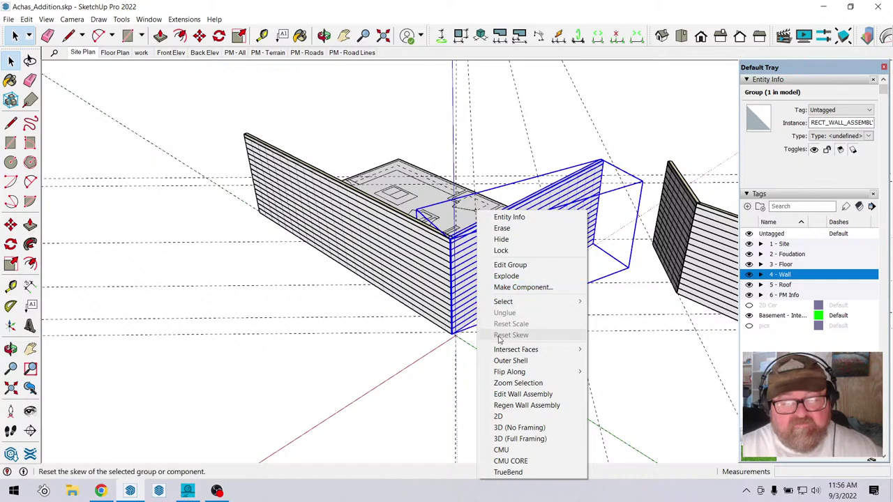
Explode the wall assembly into separate wall pieces and orbit to a new angle.
{"action": "left_click", "coordinate": [525, 276]}
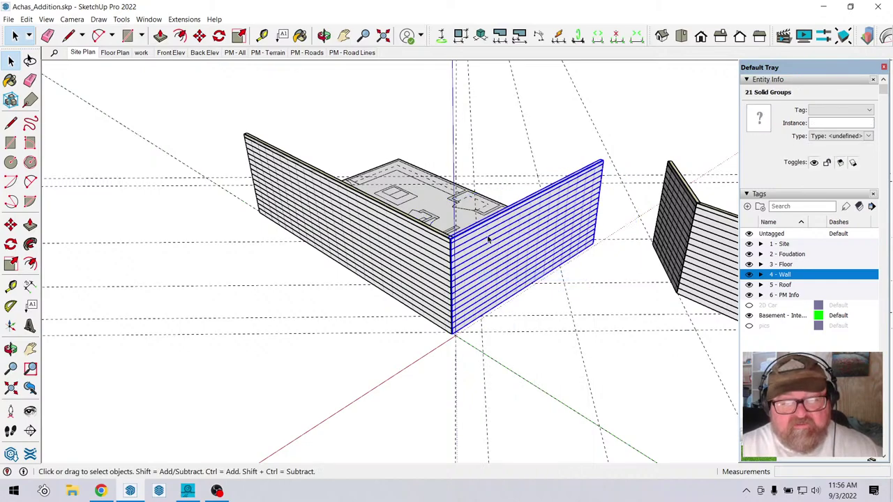
{"action": "left_click", "coordinate": [439, 241]}
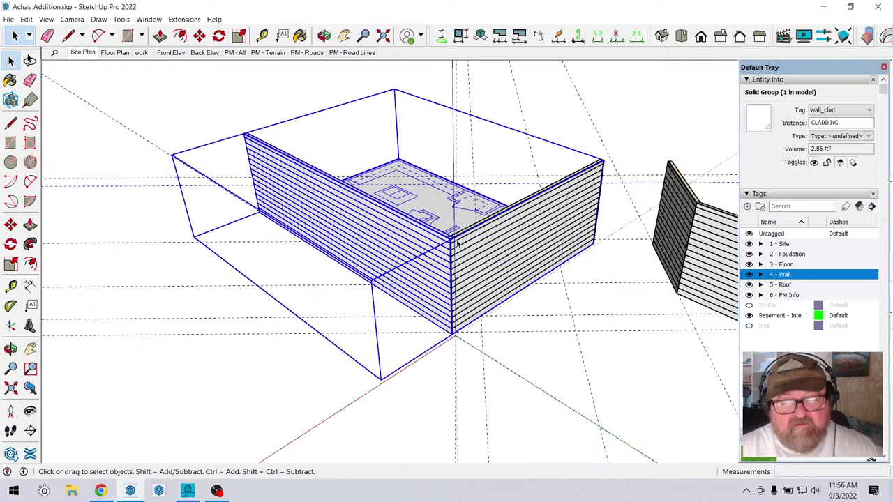
{"action": "left_click", "coordinate": [478, 243]}
{"action": "right_click", "coordinate": [480, 241]}
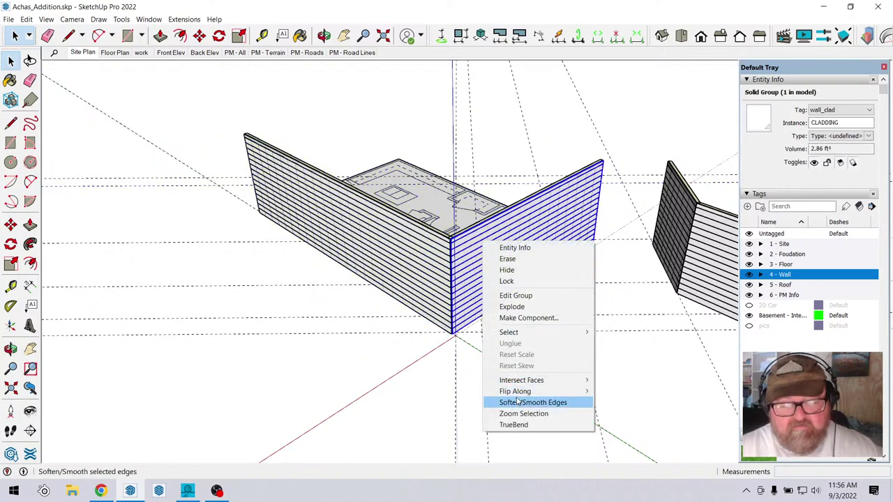
{"action": "left_click", "coordinate": [393, 239]}
{"action": "right_click", "coordinate": [394, 240]}
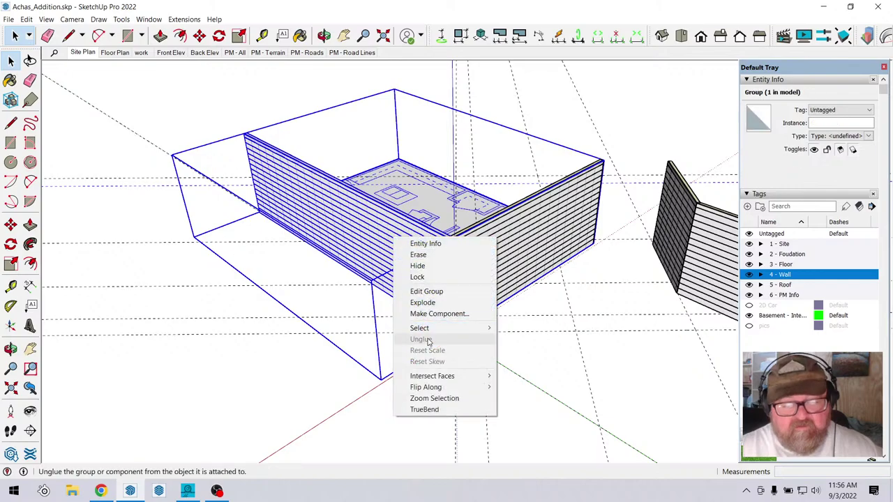
{"action": "left_click", "coordinate": [355, 199]}
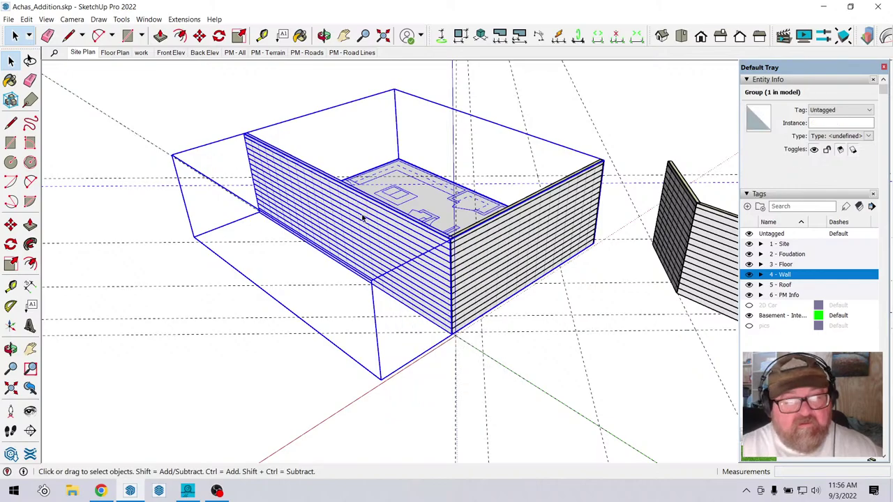
{"action": "left_click", "coordinate": [324, 36]}
{"action": "left_click_drag", "start_coordinate": [376, 266], "coordinate": [433, 273]}
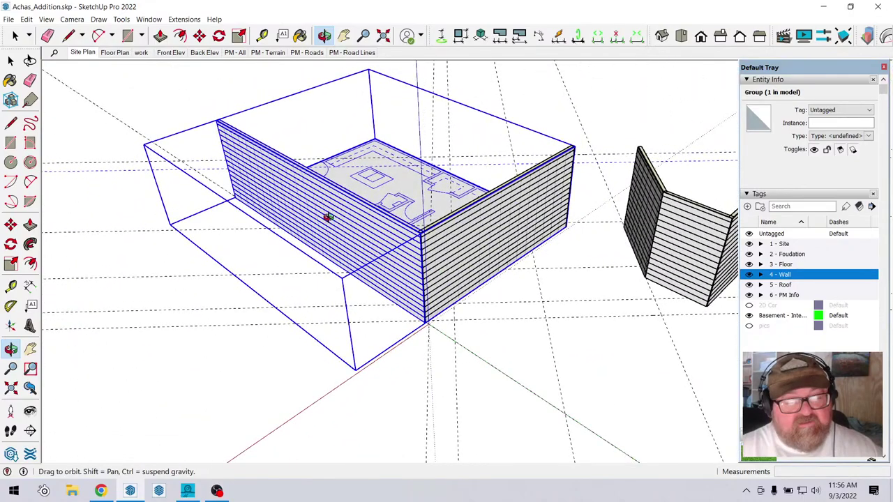
{"action": "left_click", "coordinate": [10, 61]}
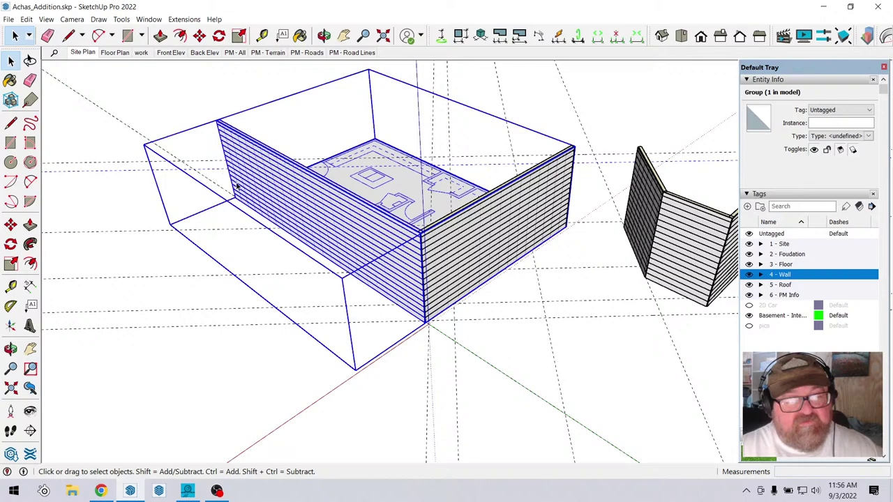
Group the right wall's 138 siding boards into one cladding group tagged wall_clad.
{"action": "left_click", "coordinate": [488, 232]}
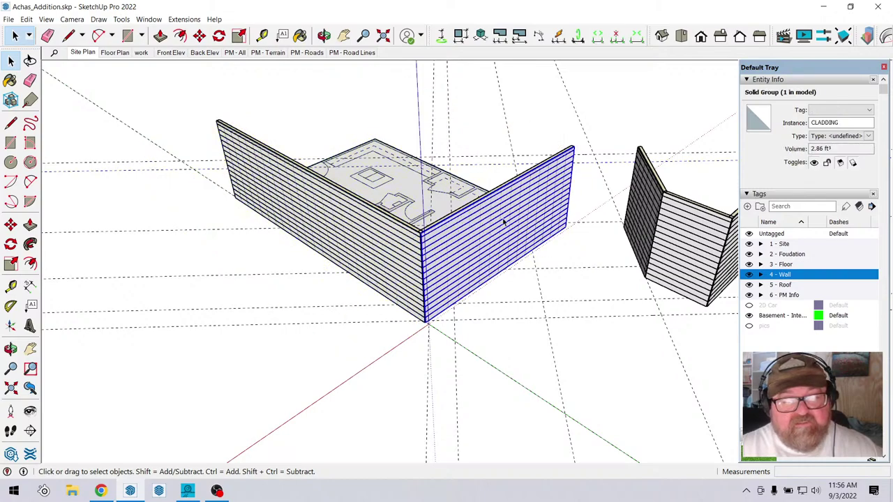
{"action": "triple_click", "coordinate": [474, 219]}
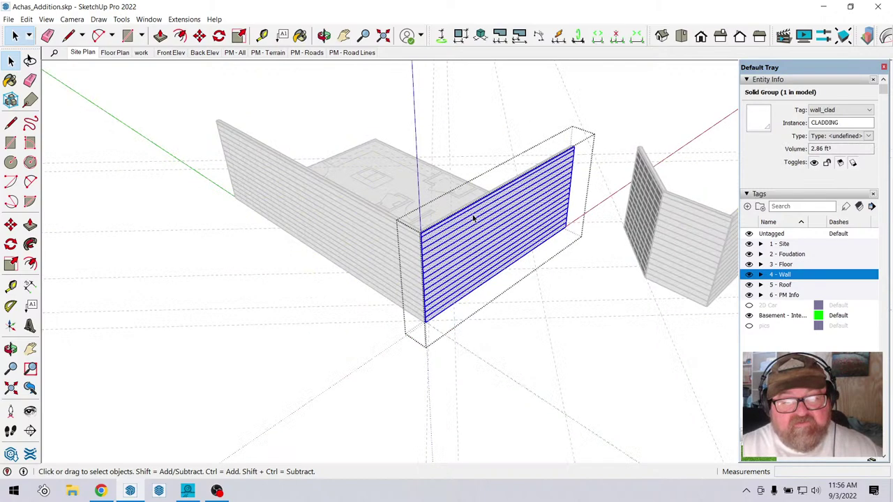
{"action": "right_click", "coordinate": [509, 223]}
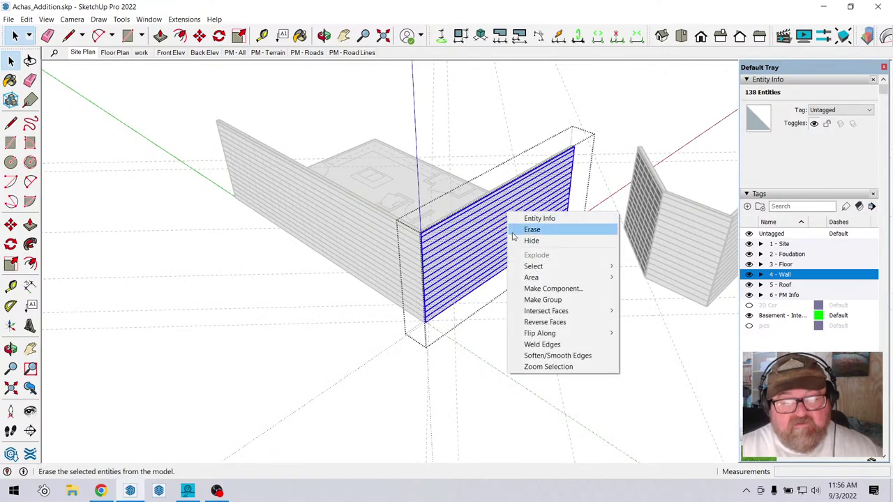
{"action": "left_click", "coordinate": [521, 300]}
{"action": "left_click", "coordinate": [522, 131]}
{"action": "left_click", "coordinate": [514, 196]}
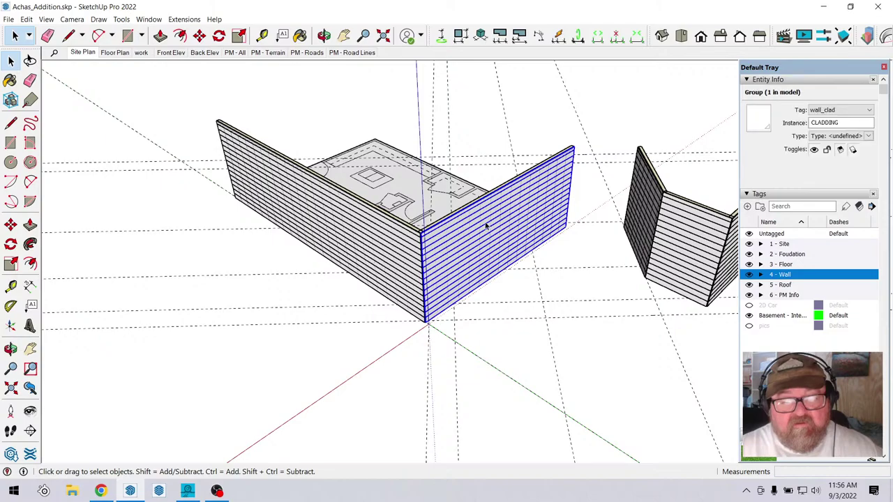
{"action": "scroll", "coordinate": [487, 227], "scroll_direction": "down", "scroll_amount": 2}
{"action": "left_click", "coordinate": [325, 35]}
{"action": "left_click_drag", "start_coordinate": [432, 210], "coordinate": [391, 223]}
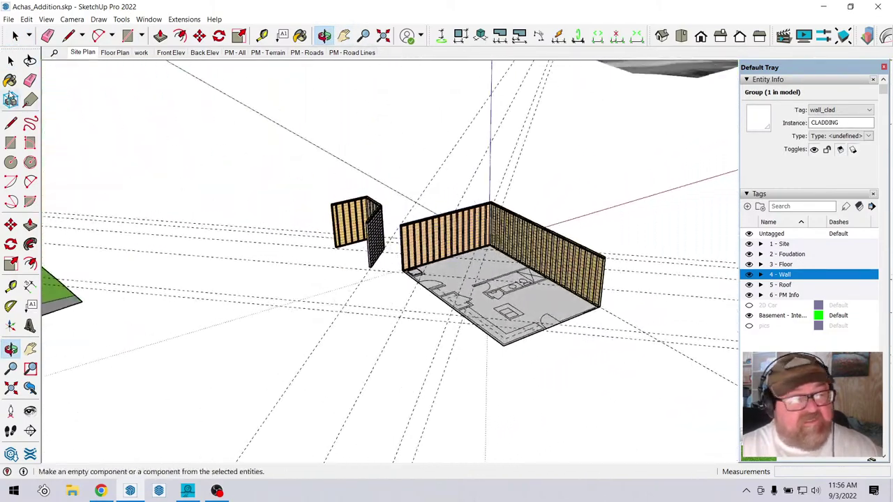
Erase the right and front wall cladding, undo it, then erase the guide lines below.
{"action": "left_click", "coordinate": [47, 36]}
{"action": "left_click", "coordinate": [519, 200]}
{"action": "left_click", "coordinate": [405, 209]}
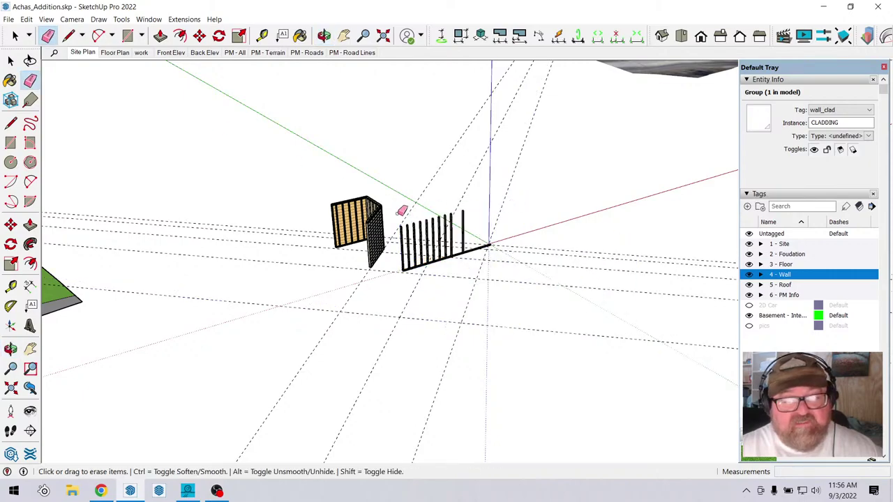
{"action": "scroll", "coordinate": [454, 279], "scroll_direction": "down", "scroll_amount": 3}
{"action": "key", "text": "ctrl+z"}
{"action": "key", "text": "ctrl+z"}
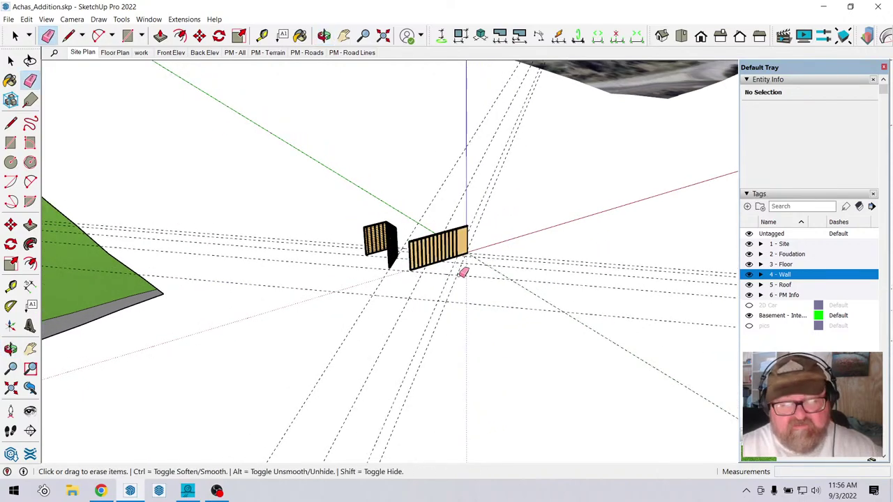
{"action": "scroll", "coordinate": [462, 273], "scroll_direction": "down", "scroll_amount": 5}
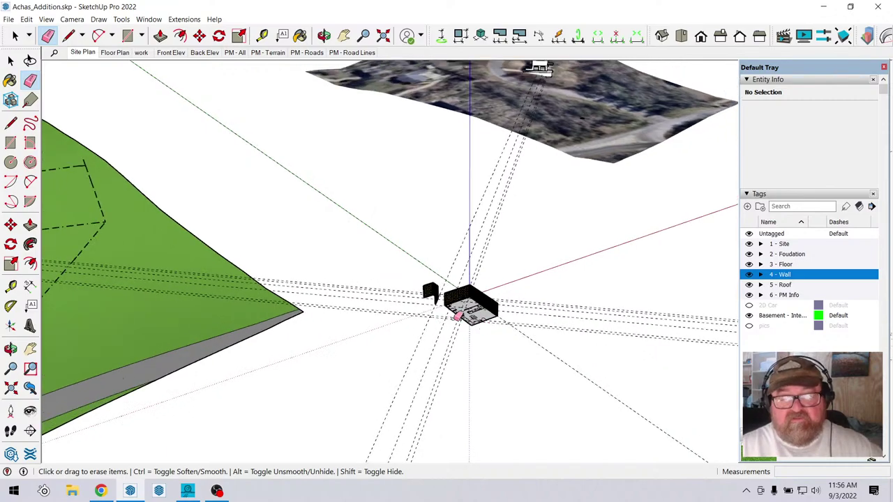
{"action": "left_click", "coordinate": [471, 217]}
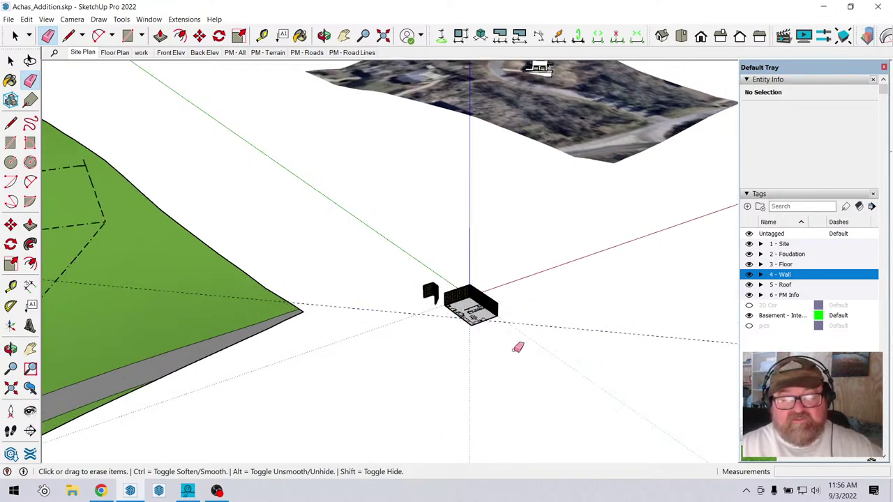
{"action": "scroll", "coordinate": [555, 322], "scroll_direction": "down", "scroll_amount": 3}
{"action": "scroll", "coordinate": [544, 321], "scroll_direction": "up", "scroll_amount": 2}
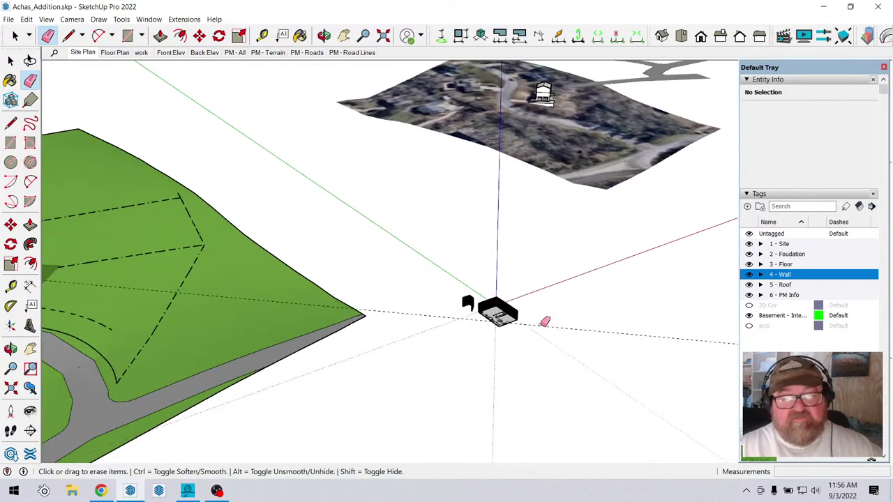
{"action": "scroll", "coordinate": [550, 321], "scroll_direction": "down", "scroll_amount": 2}
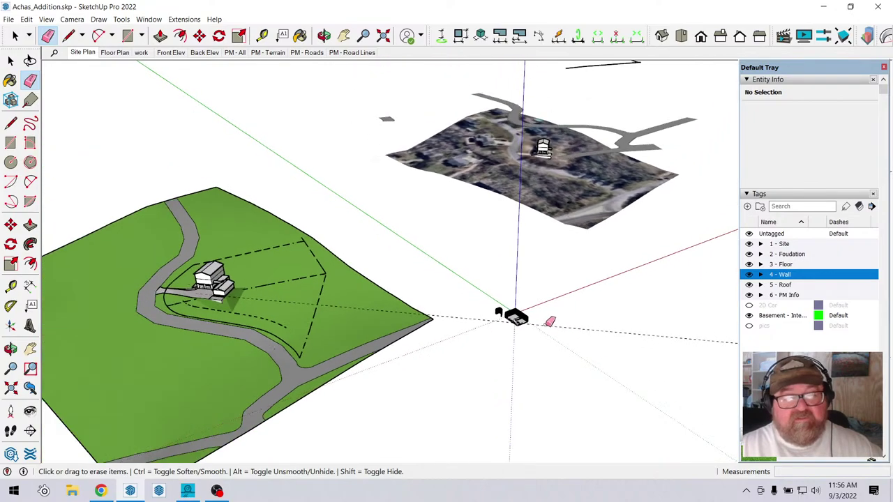
Orbit to a tilted top-down view of the site and select the building group.
{"action": "left_click", "coordinate": [323, 35]}
{"action": "left_click_drag", "start_coordinate": [428, 285], "coordinate": [382, 383]}
{"action": "scroll", "coordinate": [369, 263], "scroll_direction": "up", "scroll_amount": 2}
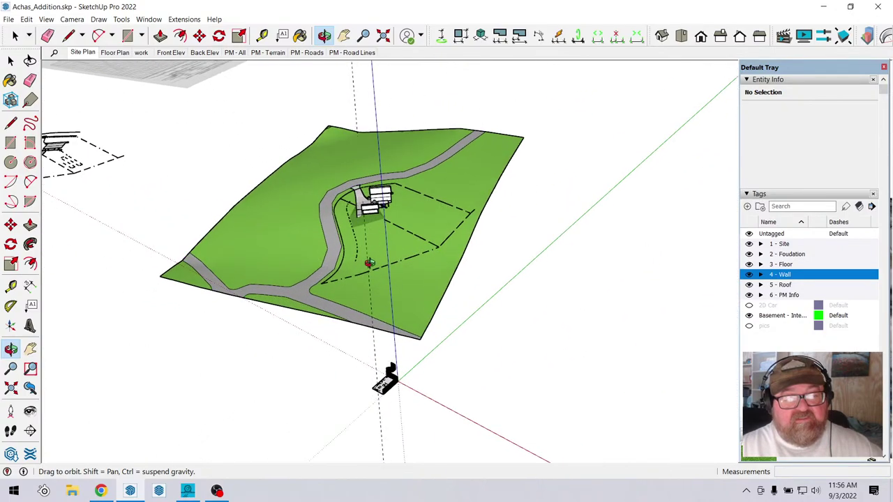
{"action": "left_click_drag", "start_coordinate": [441, 284], "coordinate": [330, 272]}
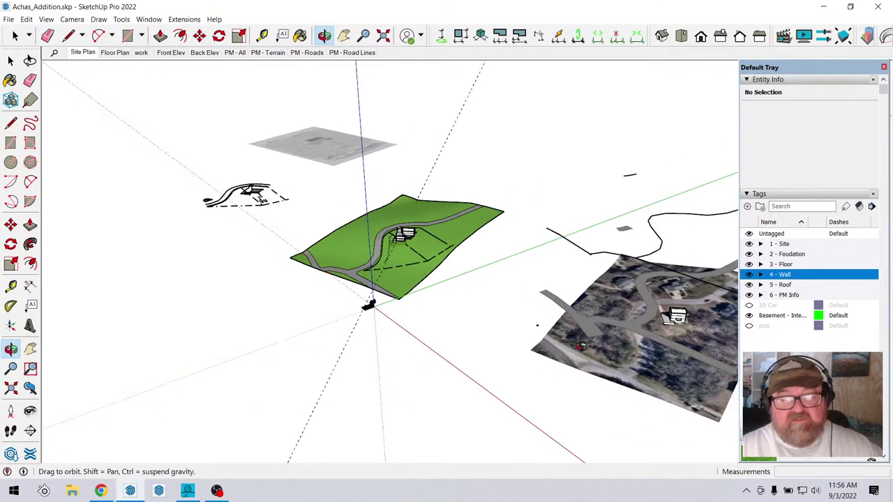
{"action": "left_click_drag", "start_coordinate": [580, 345], "coordinate": [450, 302]}
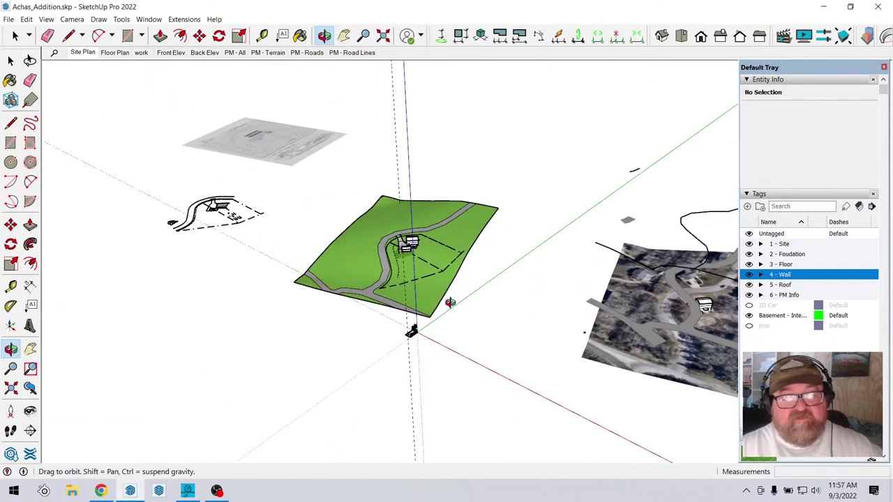
{"action": "left_click_drag", "start_coordinate": [355, 290], "coordinate": [402, 296]}
{"action": "scroll", "coordinate": [397, 296], "scroll_direction": "up", "scroll_amount": 6}
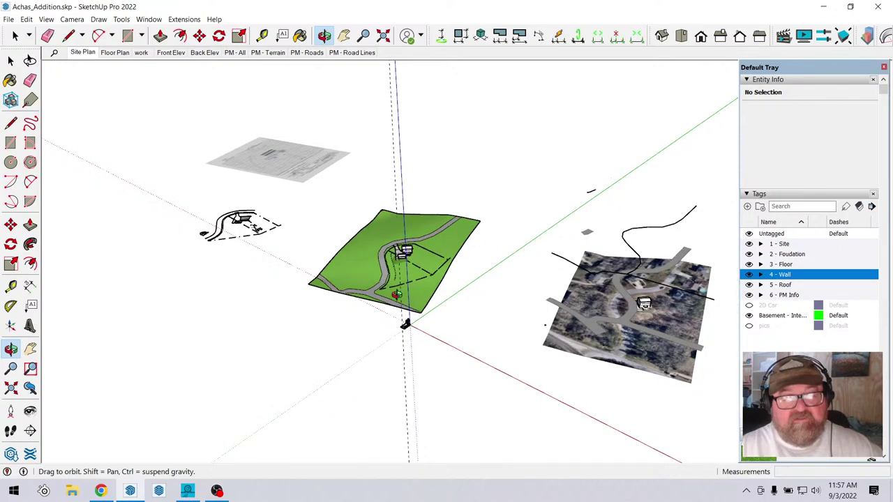
{"action": "scroll", "coordinate": [390, 395], "scroll_direction": "up", "scroll_amount": 5}
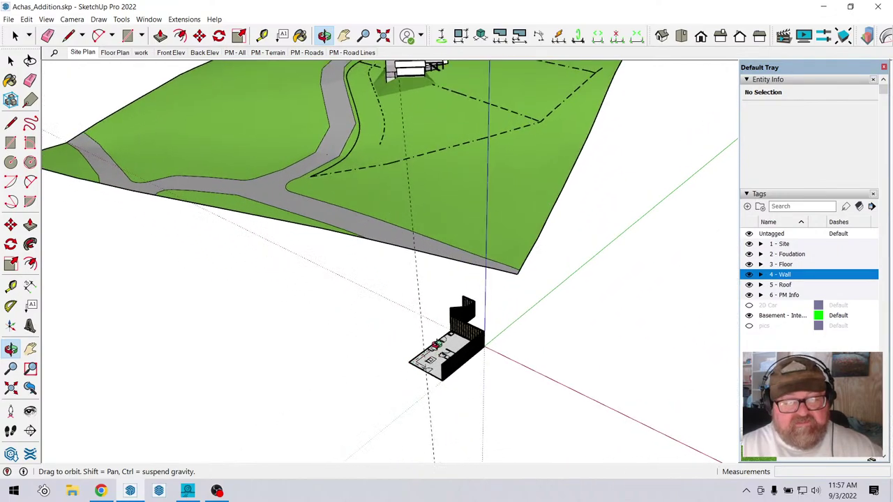
{"action": "left_click", "coordinate": [11, 60]}
{"action": "left_click", "coordinate": [17, 36]}
{"action": "scroll", "coordinate": [439, 356], "scroll_direction": "up", "scroll_amount": 4}
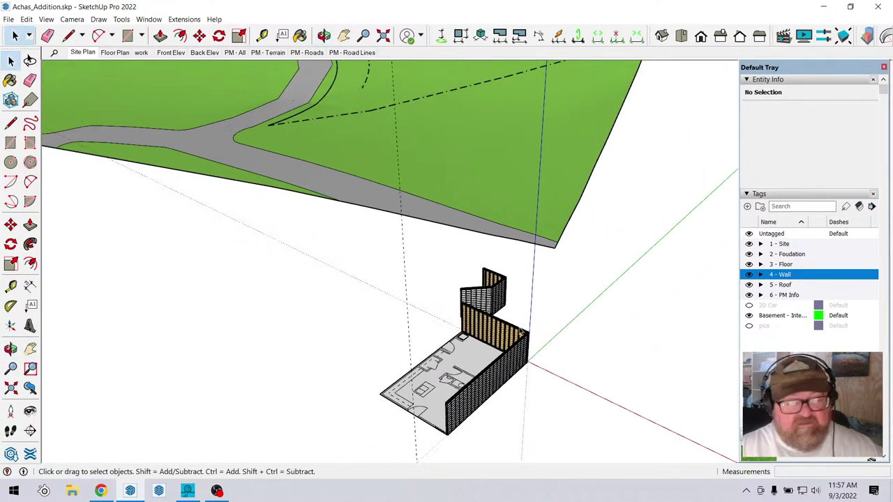
{"action": "left_click", "coordinate": [440, 375]}
{"action": "scroll", "coordinate": [417, 245], "scroll_direction": "down", "scroll_amount": 2}
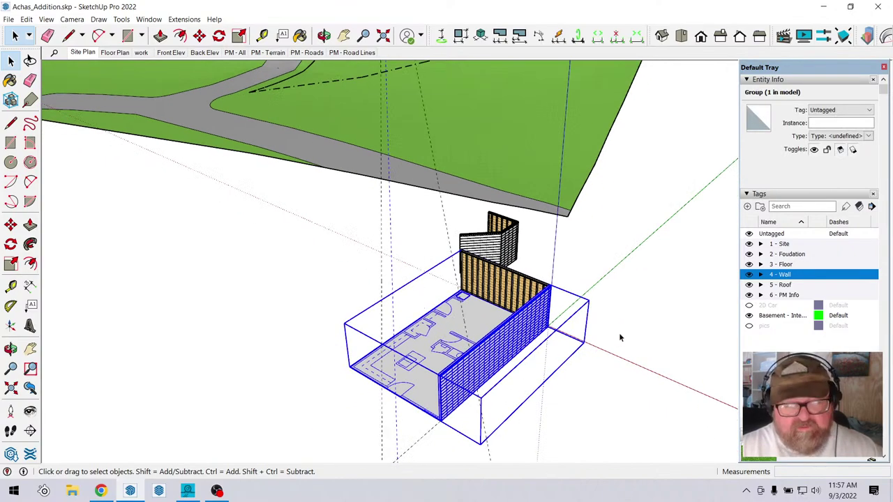
{"action": "left_click", "coordinate": [626, 306]}
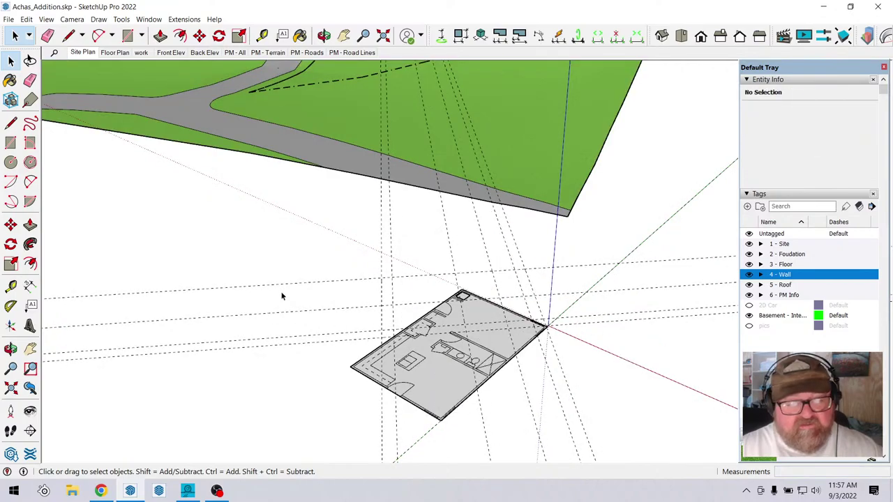
Select the floor plan group and save the addition model while opening a new one.
{"action": "left_click", "coordinate": [450, 362]}
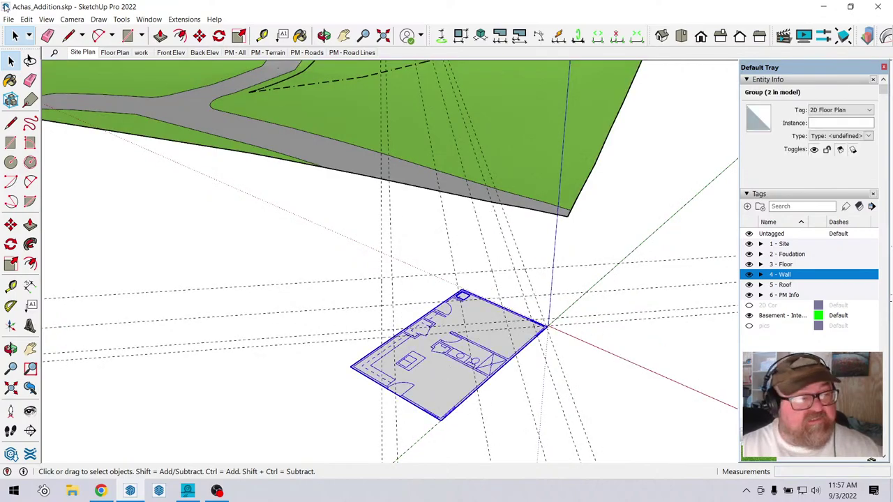
{"action": "left_click", "coordinate": [26, 19]}
{"action": "left_click", "coordinate": [37, 69]}
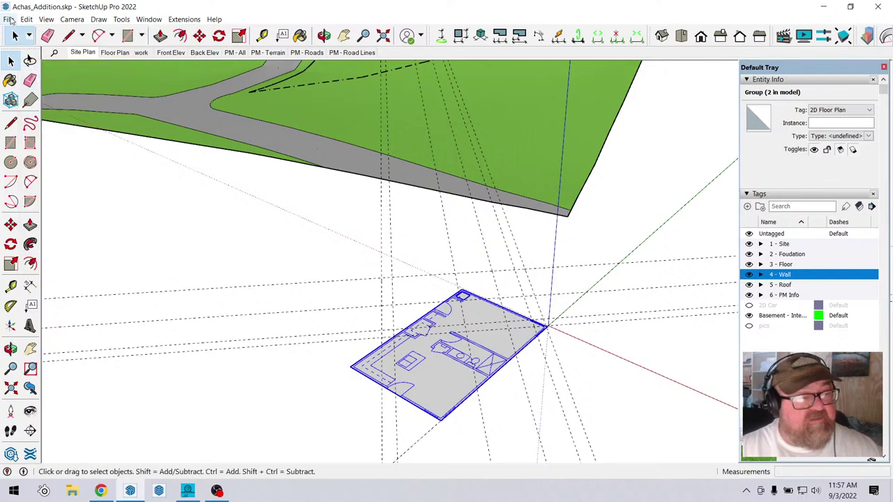
{"action": "left_click", "coordinate": [10, 20]}
{"action": "left_click", "coordinate": [28, 54]}
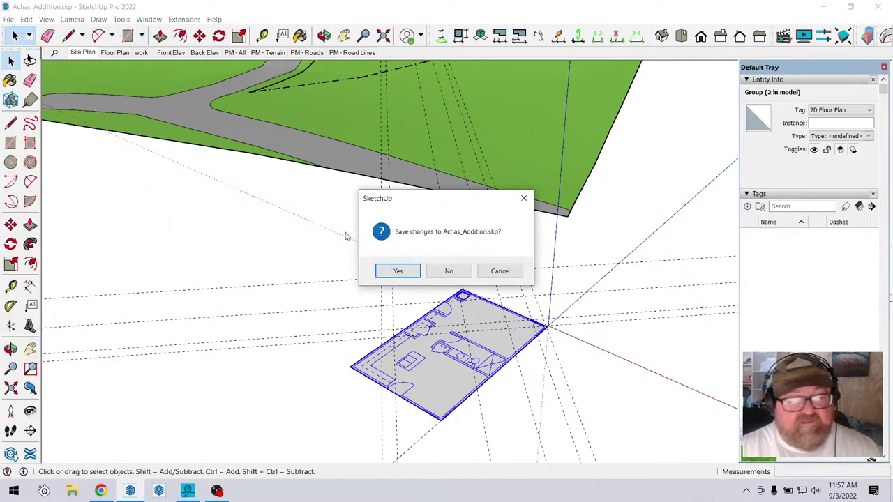
{"action": "left_click", "coordinate": [399, 271]}
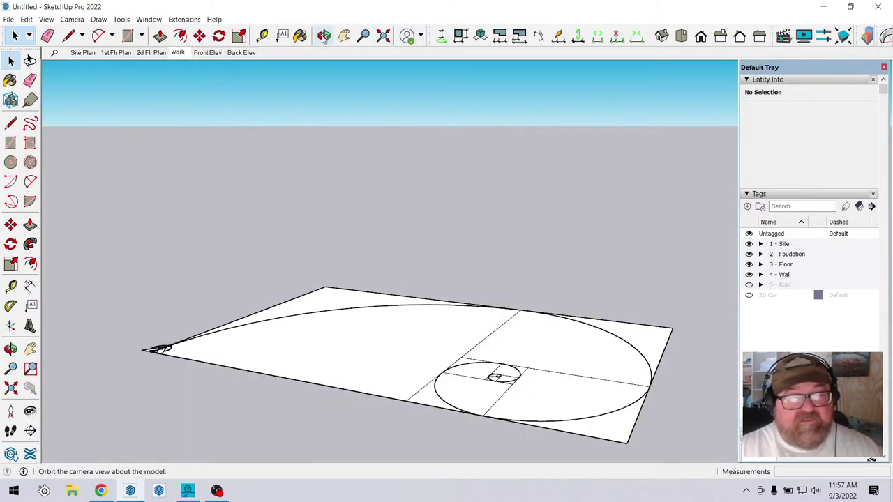
Switch to Top view and paste the floor plan into the new model.
{"action": "left_click", "coordinate": [324, 35]}
{"action": "left_click_drag", "start_coordinate": [404, 300], "coordinate": [406, 357]}
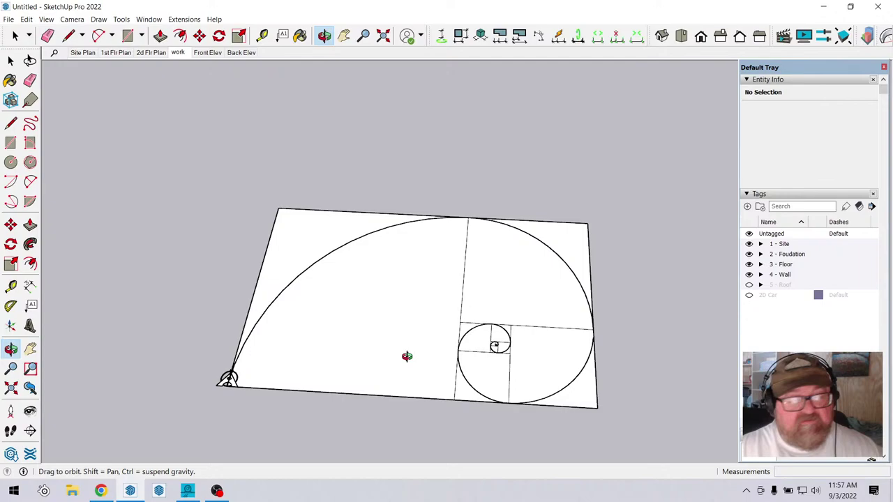
{"action": "left_click", "coordinate": [683, 37]}
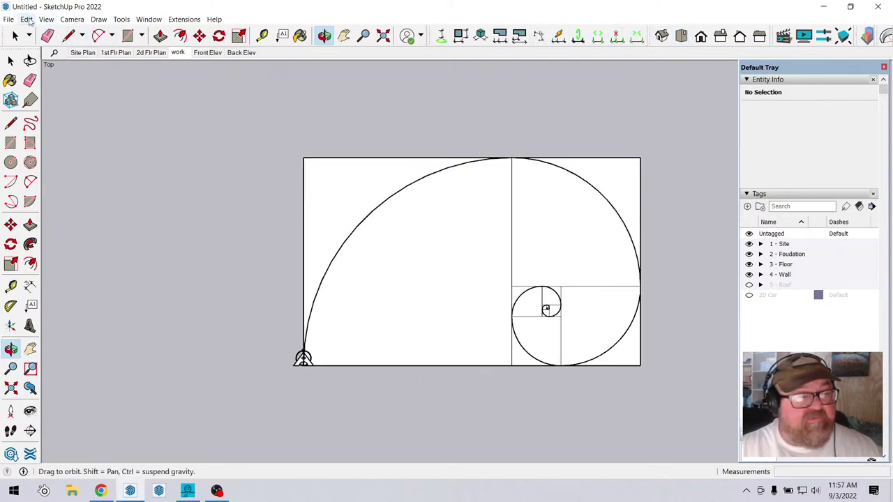
{"action": "left_click", "coordinate": [27, 20]}
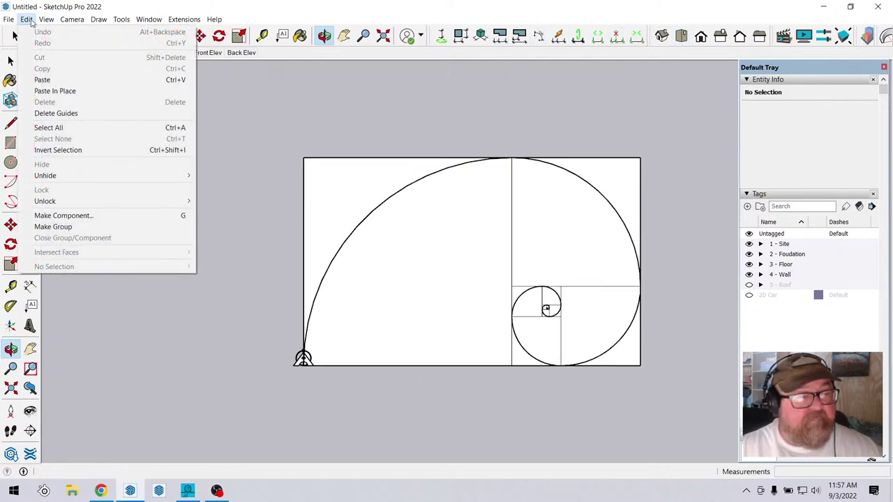
{"action": "left_click", "coordinate": [61, 81]}
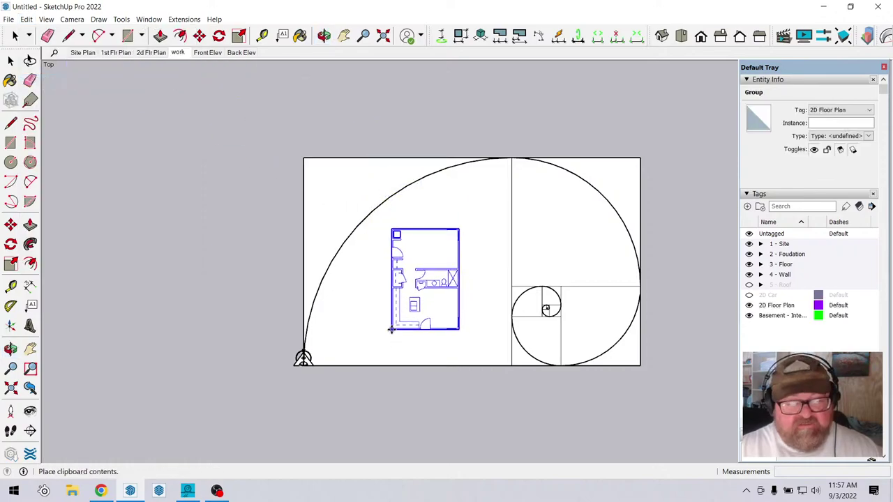
{"action": "left_click", "coordinate": [391, 330]}
{"action": "scroll", "coordinate": [400, 330], "scroll_direction": "up", "scroll_amount": 5}
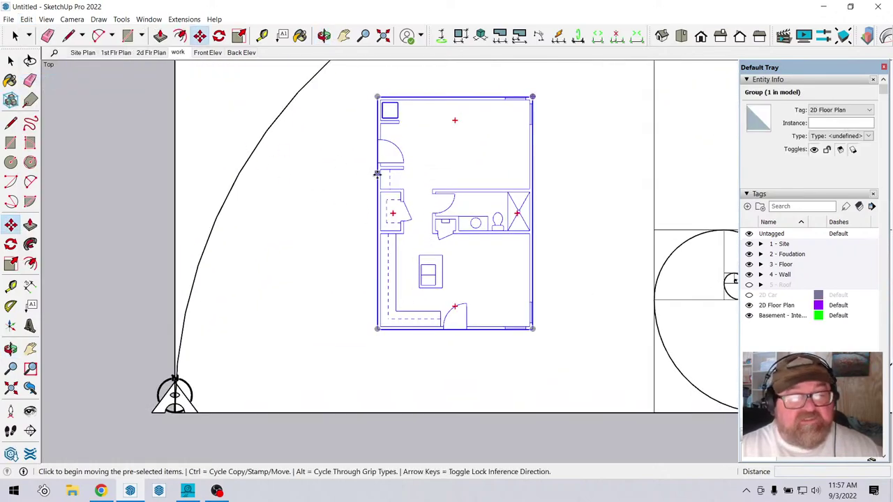
Rotate the pasted floor plan 90° and move it further left.
{"action": "left_click", "coordinate": [11, 244]}
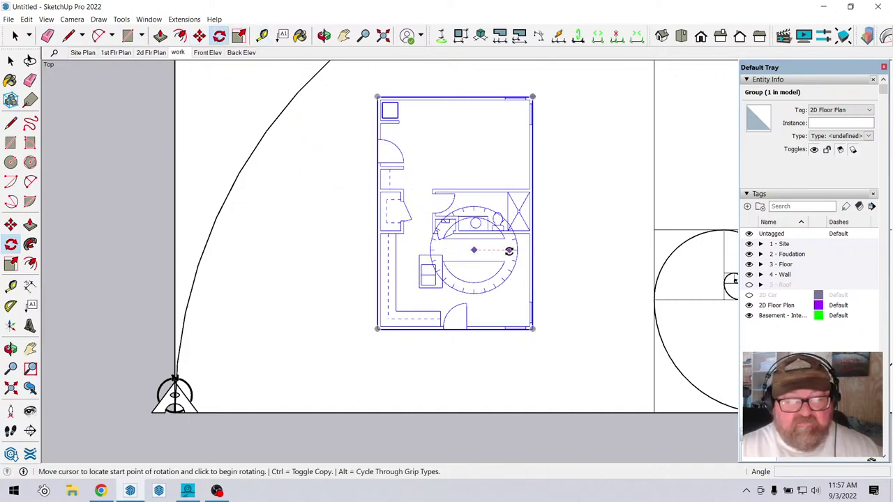
{"action": "left_click", "coordinate": [509, 250]}
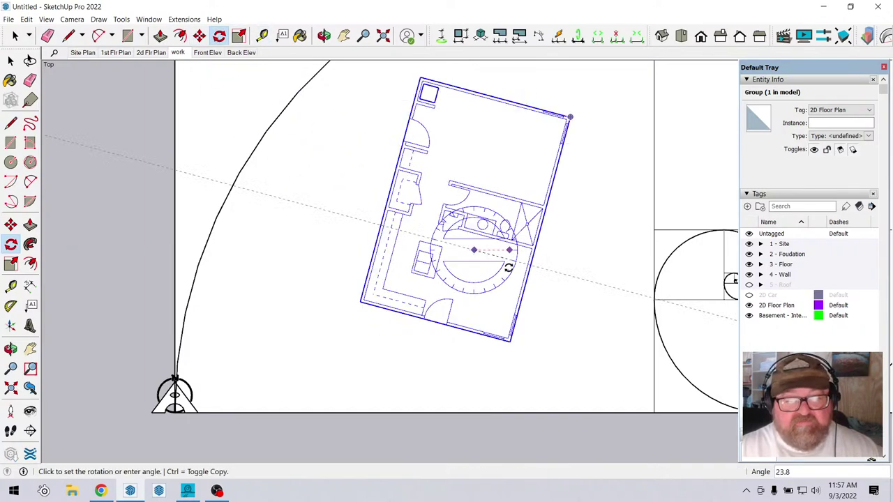
{"action": "left_click", "coordinate": [474, 304]}
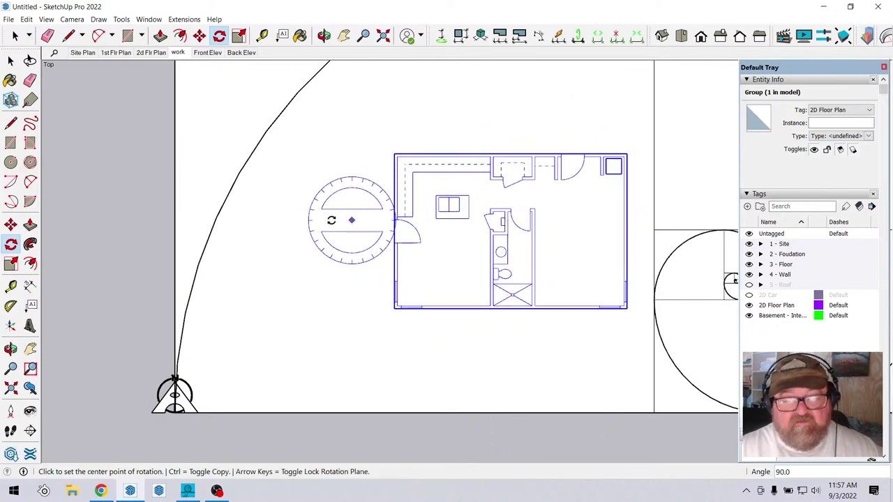
{"action": "left_click", "coordinate": [199, 36]}
{"action": "left_click", "coordinate": [559, 233]}
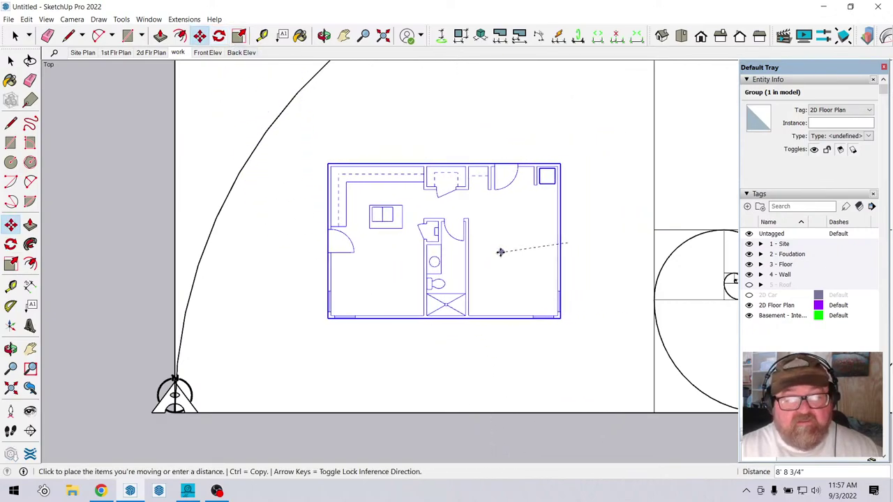
{"action": "left_click", "coordinate": [476, 241]}
{"action": "left_click", "coordinate": [324, 35]}
{"action": "left_click_drag", "start_coordinate": [378, 300], "coordinate": [336, 251]}
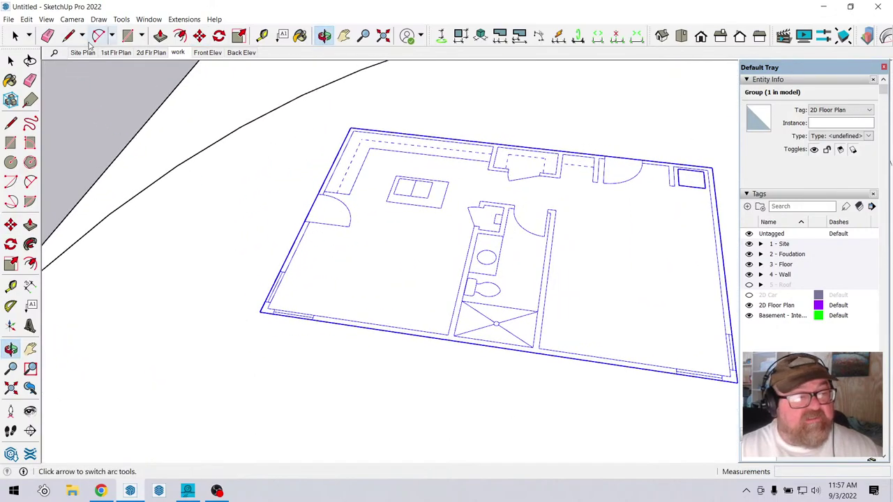
Start the Medeek Wall tool with its first point at the floor plan's lower-left corner.
{"action": "left_click", "coordinate": [183, 19]}
{"action": "mouse_move", "coordinate": [199, 124]}
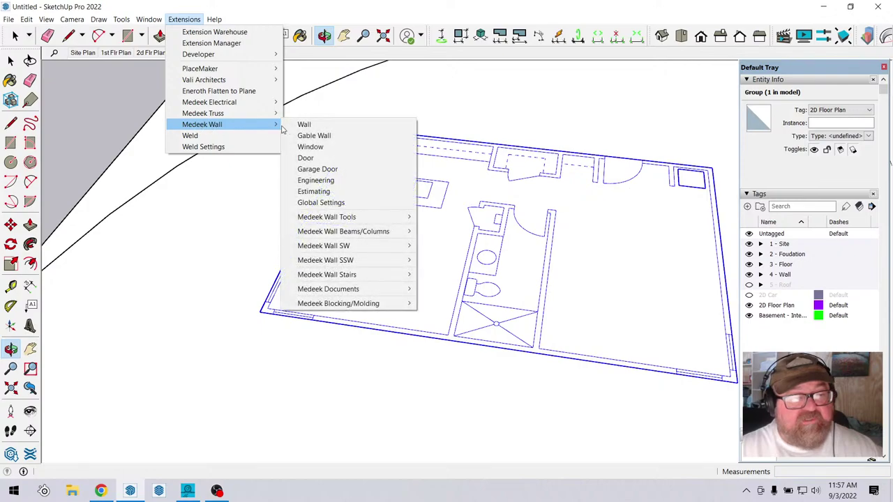
{"action": "left_click", "coordinate": [323, 125]}
{"action": "scroll", "coordinate": [255, 346], "scroll_direction": "up", "scroll_amount": 6}
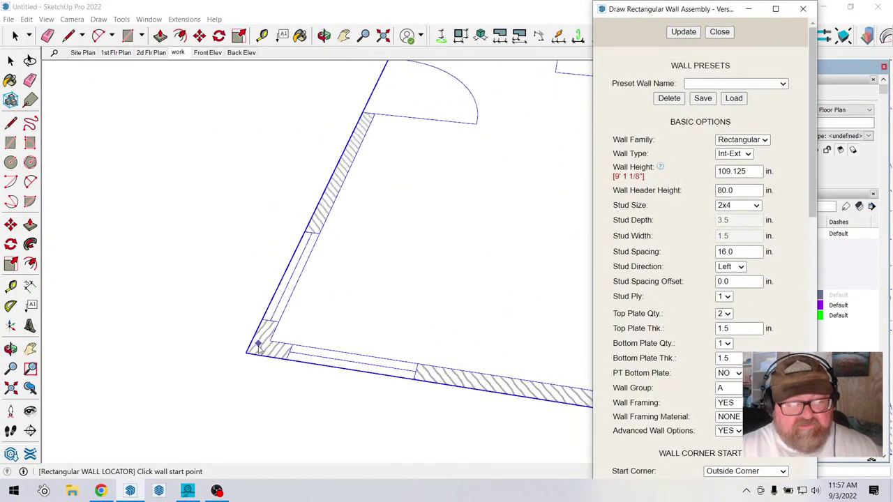
{"action": "left_click", "coordinate": [243, 356]}
{"action": "scroll", "coordinate": [176, 343], "scroll_direction": "down", "scroll_amount": 5}
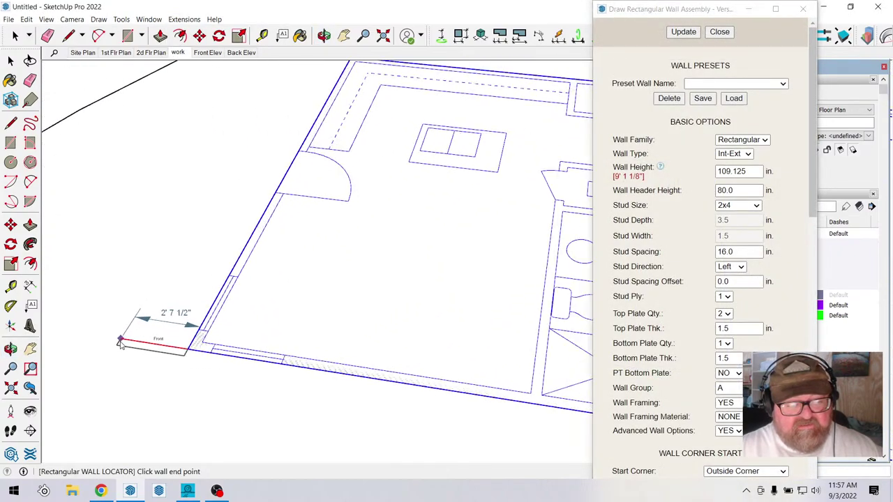
{"action": "scroll", "coordinate": [118, 342], "scroll_direction": "down", "scroll_amount": 3}
{"action": "middle_click_drag", "start_coordinate": [119, 335], "coordinate": [239, 369]}
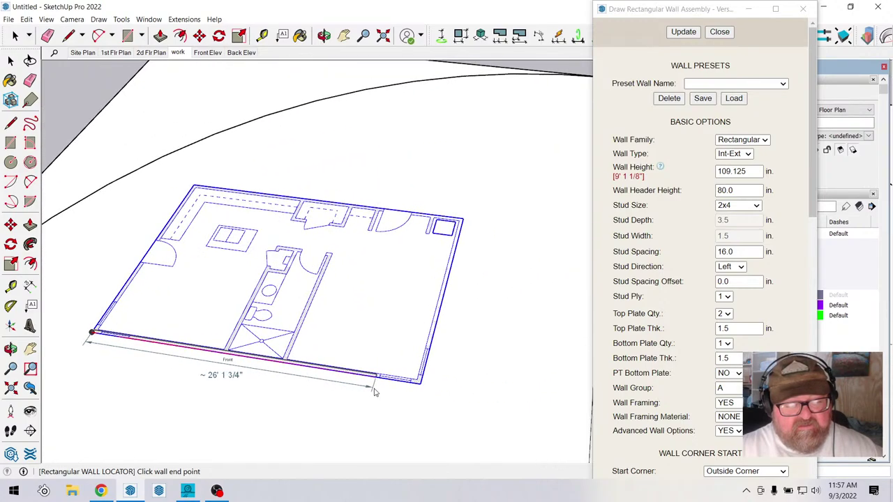
Trace the 30 ft front wall and the 20 ft right wall along the floor plan.
{"action": "scroll", "coordinate": [422, 393], "scroll_direction": "up", "scroll_amount": 2}
{"action": "scroll", "coordinate": [421, 394], "scroll_direction": "up", "scroll_amount": 5}
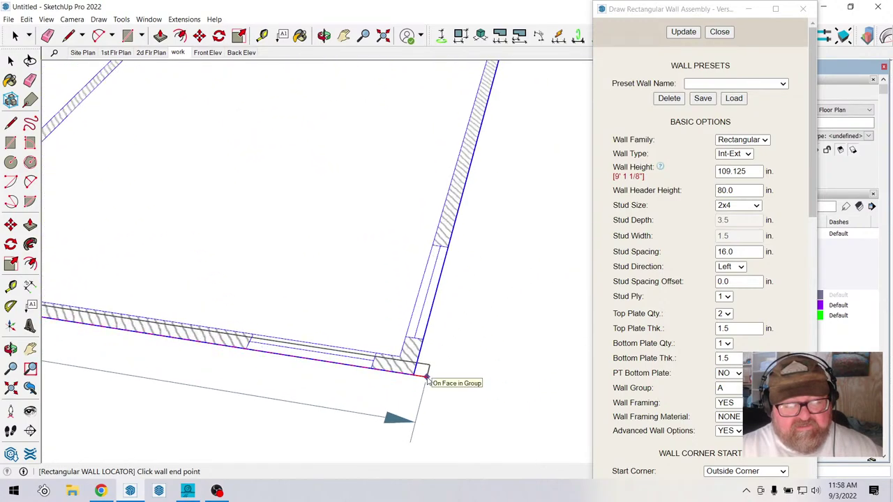
{"action": "left_click", "coordinate": [409, 375]}
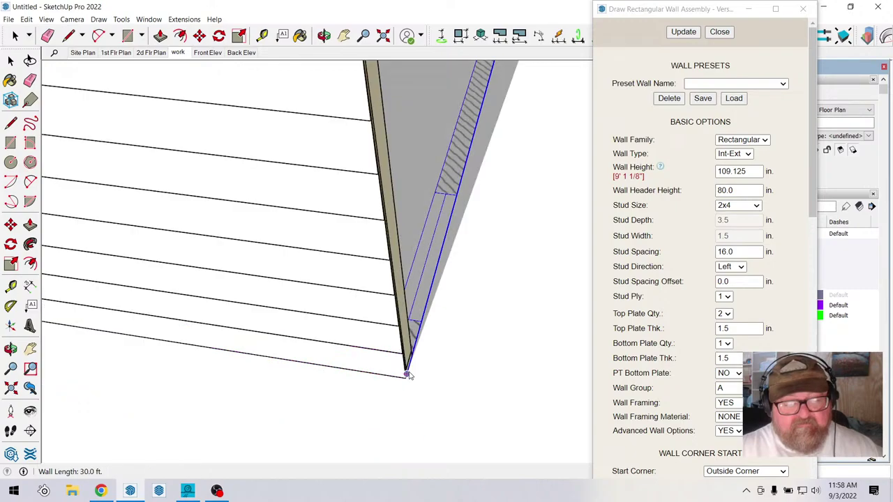
{"action": "scroll", "coordinate": [398, 373], "scroll_direction": "down", "scroll_amount": 5}
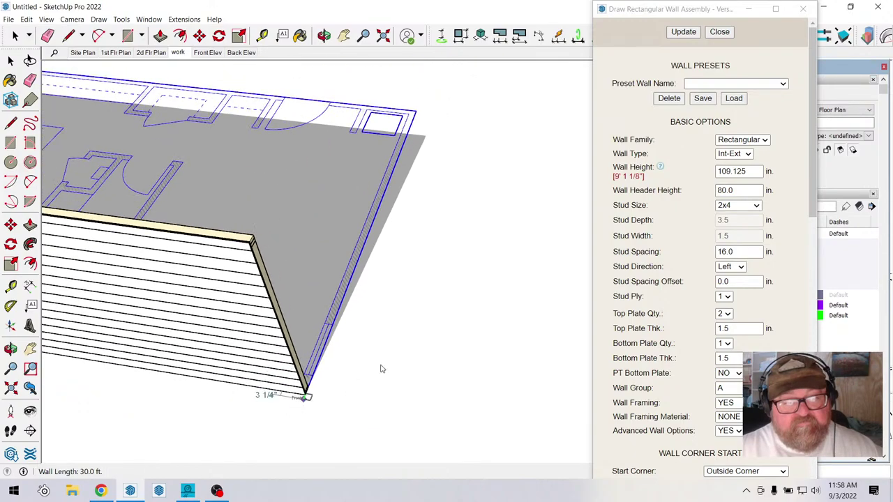
{"action": "left_click", "coordinate": [416, 105]}
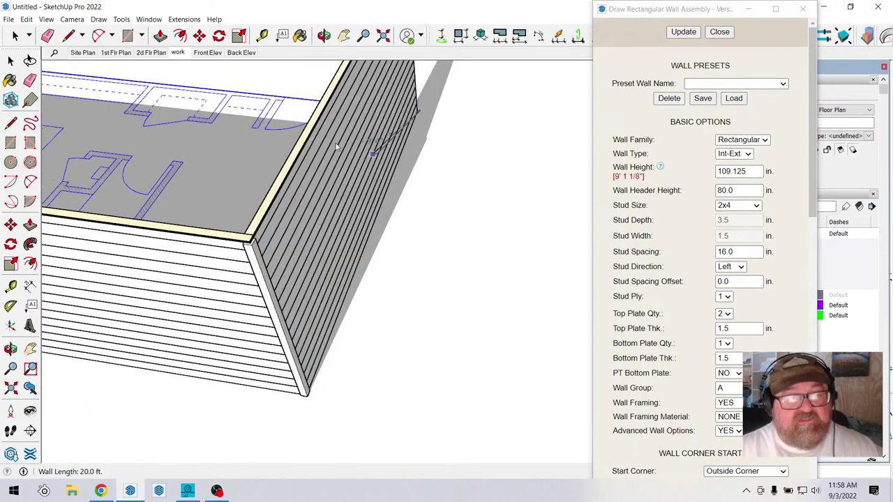
Orbit to check the framed walls, then draw the next wall from the front corner.
{"action": "left_click", "coordinate": [324, 36]}
{"action": "left_click_drag", "start_coordinate": [230, 314], "coordinate": [204, 142]}
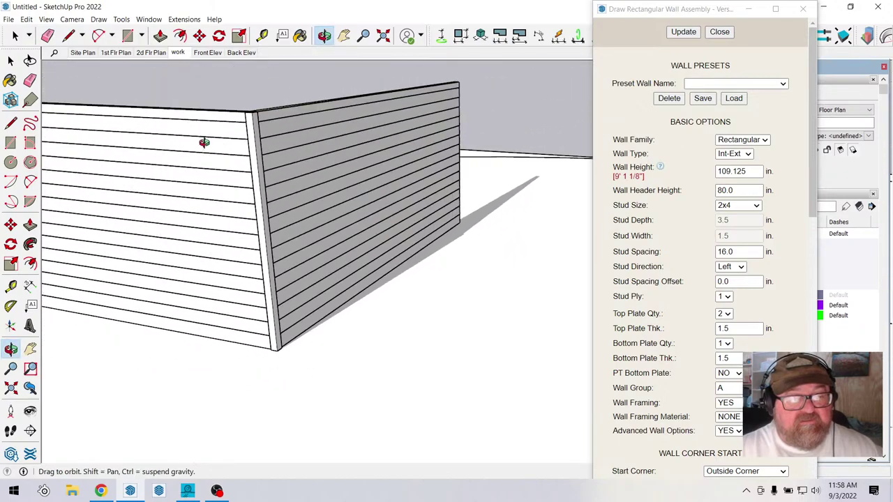
{"action": "left_click_drag", "start_coordinate": [386, 124], "coordinate": [52, 284]}
{"action": "scroll", "coordinate": [299, 270], "scroll_direction": "down", "scroll_amount": 3}
{"action": "scroll", "coordinate": [309, 230], "scroll_direction": "up", "scroll_amount": 5}
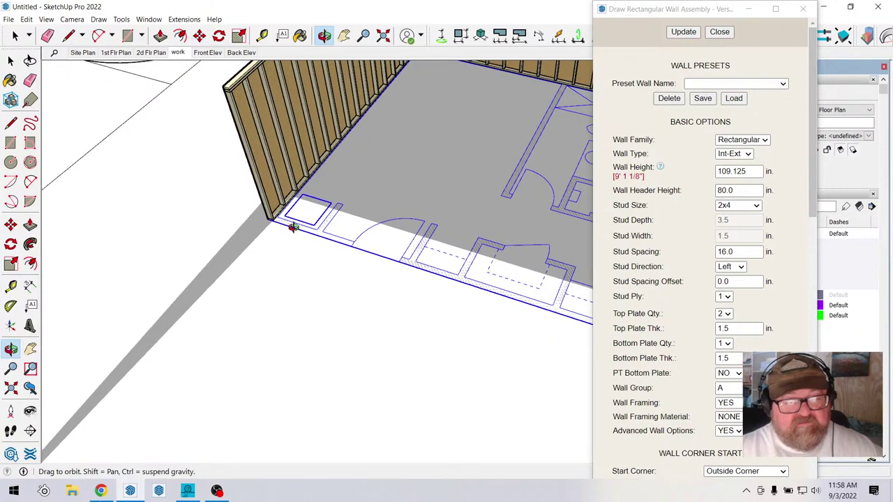
{"action": "right_click", "coordinate": [312, 233]}
{"action": "left_click", "coordinate": [329, 235]}
{"action": "left_click", "coordinate": [240, 215]}
{"action": "scroll", "coordinate": [240, 216], "scroll_direction": "down", "scroll_amount": 3}
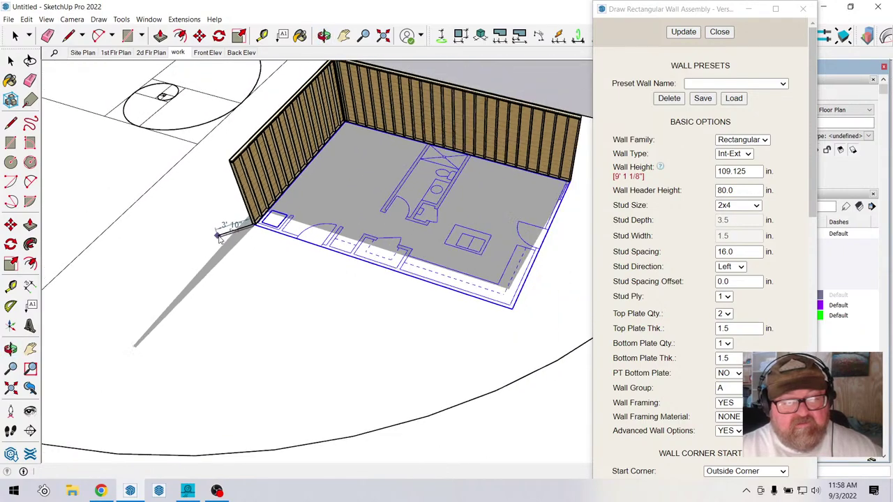
{"action": "scroll", "coordinate": [223, 226], "scroll_direction": "up", "scroll_amount": 3}
{"action": "scroll", "coordinate": [556, 337], "scroll_direction": "up", "scroll_amount": 5}
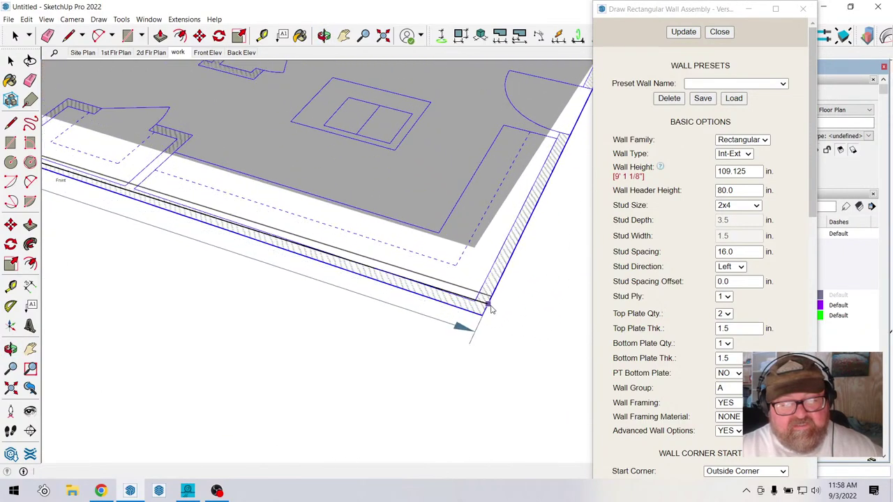
{"action": "left_click", "coordinate": [486, 316]}
Finish the last wall at the floor plan corner to enclose the assembly.
{"action": "scroll", "coordinate": [474, 326], "scroll_direction": "down", "scroll_amount": 5}
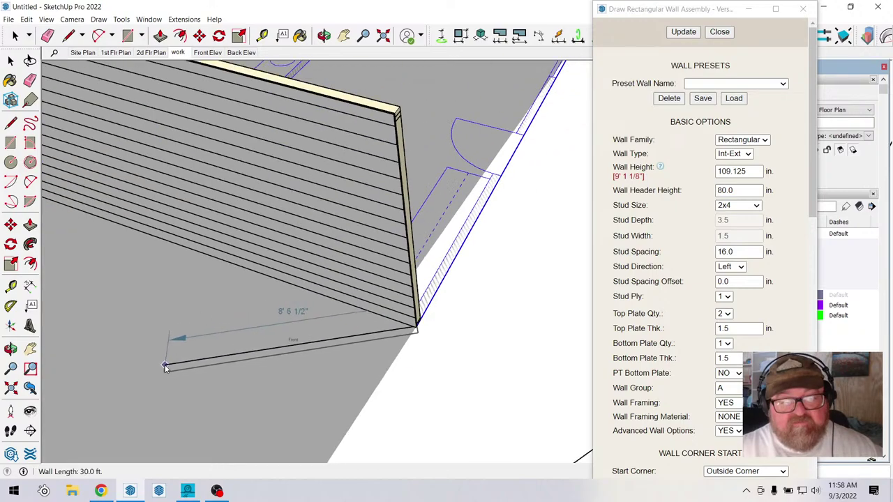
{"action": "left_click", "coordinate": [323, 36]}
{"action": "mouse_move", "coordinate": [418, 209]}
{"action": "left_mouse_down"}
{"action": "mouse_move", "coordinate": [470, 271]}
{"action": "mouse_move", "coordinate": [135, 304]}
{"action": "mouse_move", "coordinate": [507, 235]}
{"action": "mouse_move", "coordinate": [401, 207]}
{"action": "left_mouse_up"}
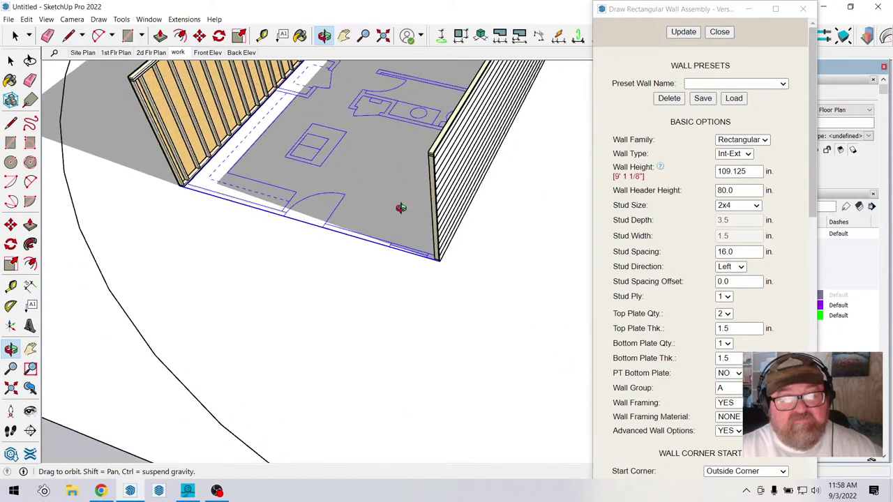
{"action": "scroll", "coordinate": [405, 223], "scroll_direction": "up", "scroll_amount": 5}
{"action": "right_click", "coordinate": [413, 253]}
{"action": "left_click", "coordinate": [434, 259]}
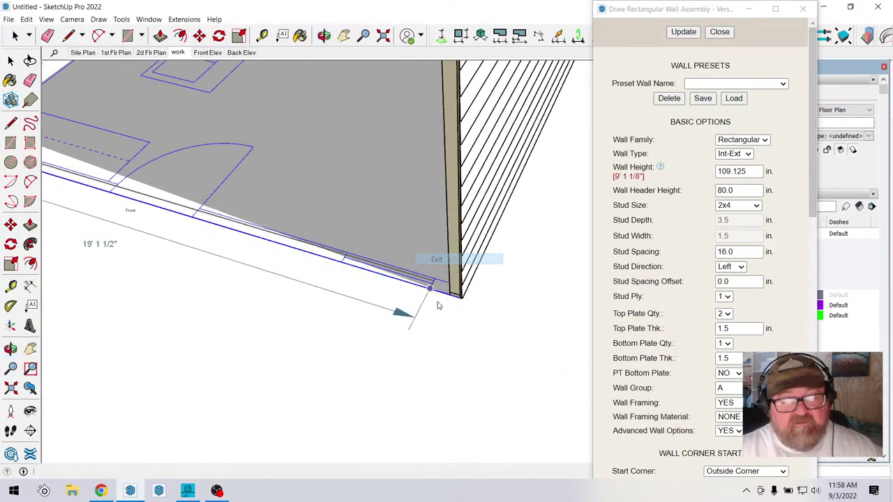
{"action": "scroll", "coordinate": [439, 307], "scroll_direction": "up", "scroll_amount": 5}
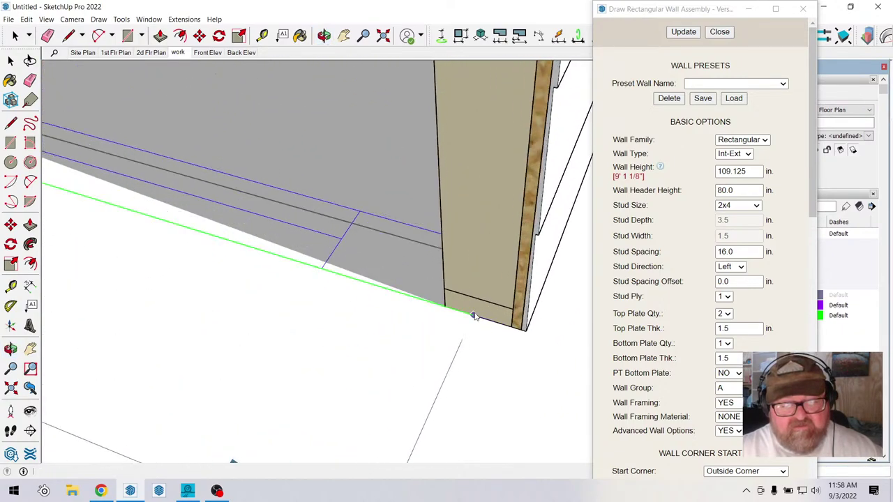
{"action": "left_click", "coordinate": [519, 333]}
Inspect the finished corner up close and close the Draw Rectangular Wall Assembly dialog.
{"action": "mouse_move", "coordinate": [512, 335]}
{"action": "middle_mouse_down"}
{"action": "mouse_move", "coordinate": [361, 377]}
{"action": "mouse_move", "coordinate": [454, 417]}
{"action": "middle_mouse_up"}
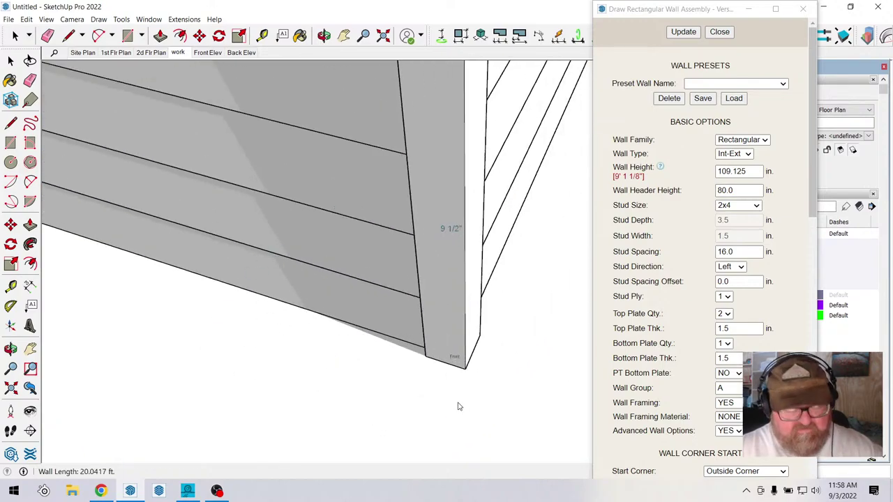
{"action": "scroll", "coordinate": [460, 391], "scroll_direction": "down", "scroll_amount": 8}
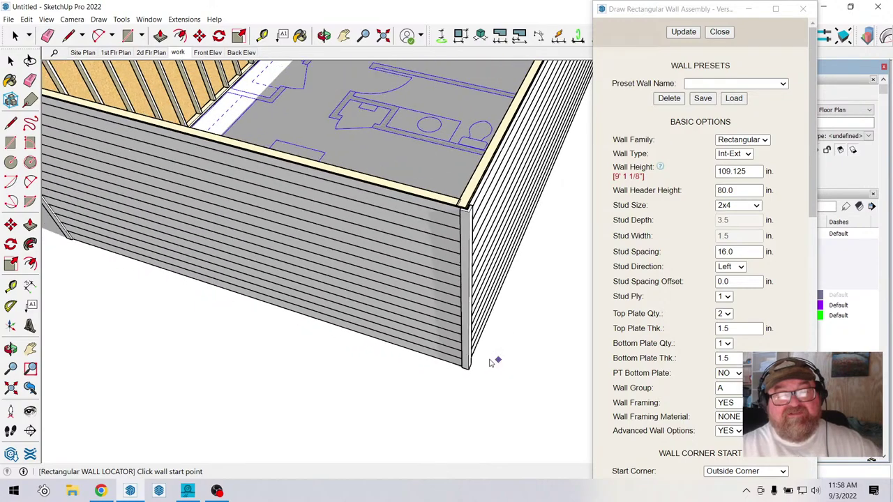
{"action": "scroll", "coordinate": [492, 362], "scroll_direction": "down", "scroll_amount": 6}
{"action": "scroll", "coordinate": [422, 278], "scroll_direction": "down", "scroll_amount": 2}
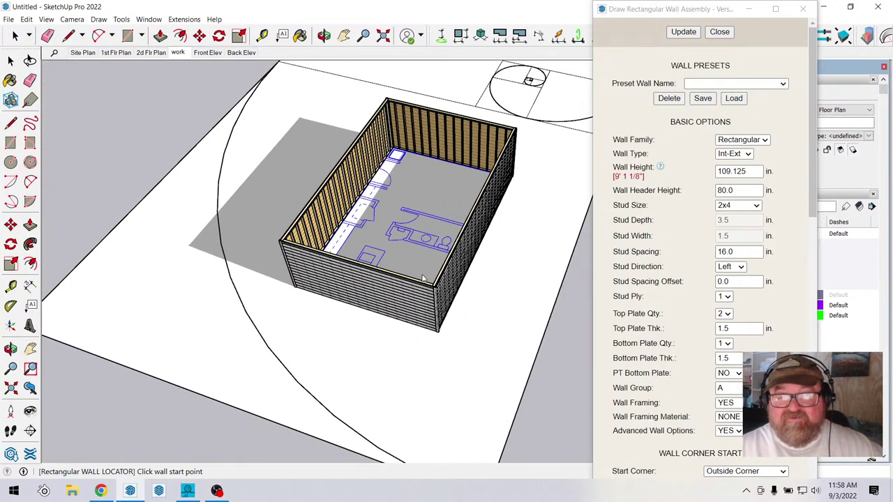
{"action": "left_click", "coordinate": [719, 32]}
Orbit around the building to its opposite corner and a flatter frontal view.
{"action": "scroll", "coordinate": [370, 195], "scroll_direction": "up", "scroll_amount": 5}
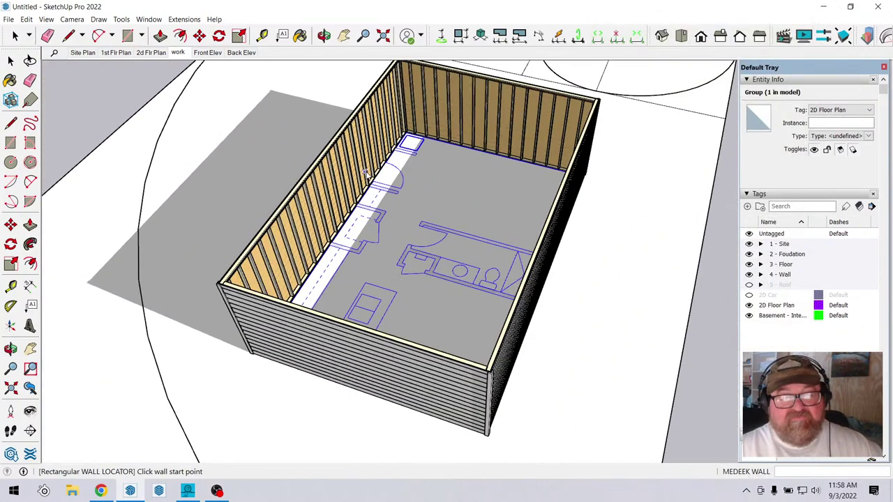
{"action": "left_click", "coordinate": [324, 35]}
{"action": "left_click_drag", "start_coordinate": [338, 153], "coordinate": [413, 357]}
{"action": "left_click_drag", "start_coordinate": [399, 320], "coordinate": [290, 343]}
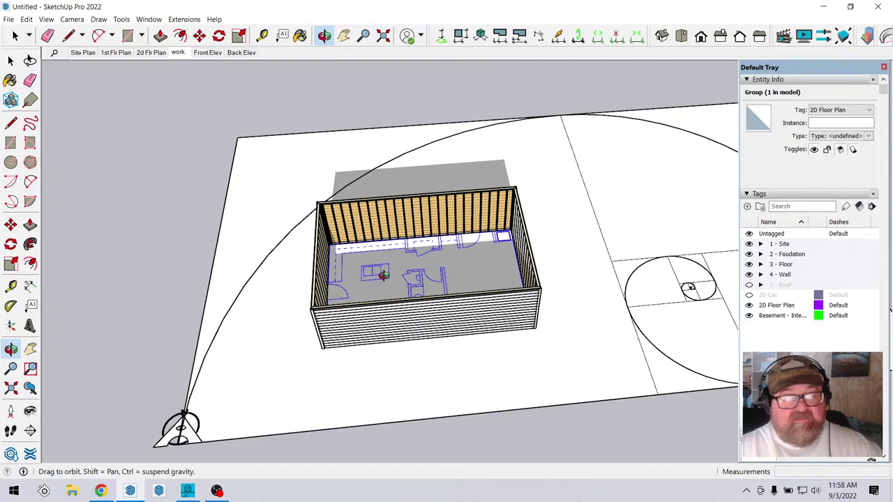
{"action": "left_click_drag", "start_coordinate": [383, 275], "coordinate": [293, 300]}
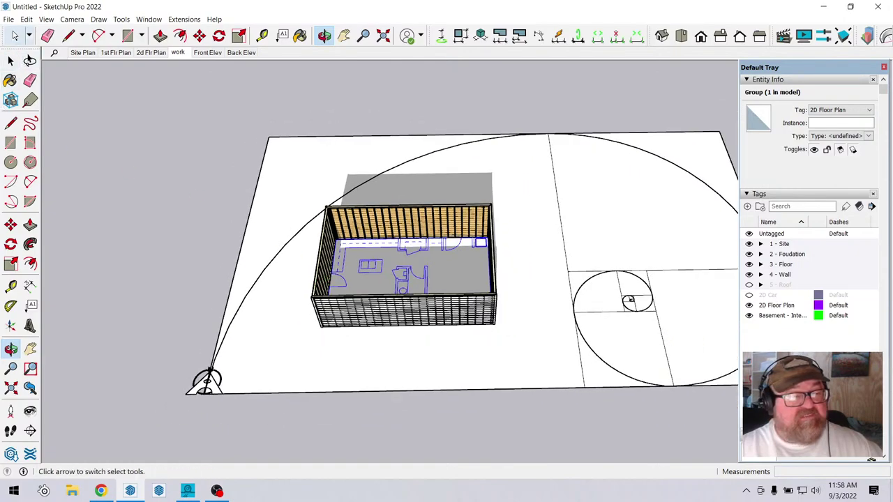
{"action": "left_click", "coordinate": [15, 36]}
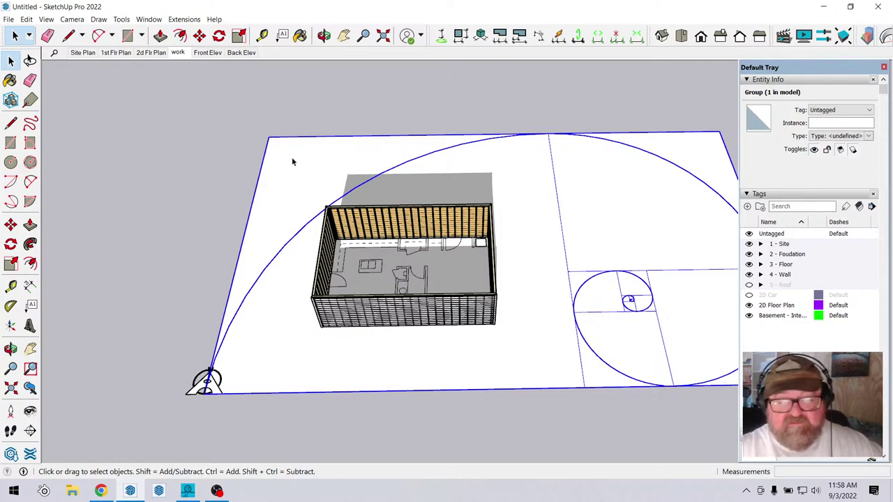
Collapse the Tags and Materials panels and switch shadows off in the Default Tray.
{"action": "scroll", "coordinate": [372, 249], "scroll_direction": "up", "scroll_amount": 2}
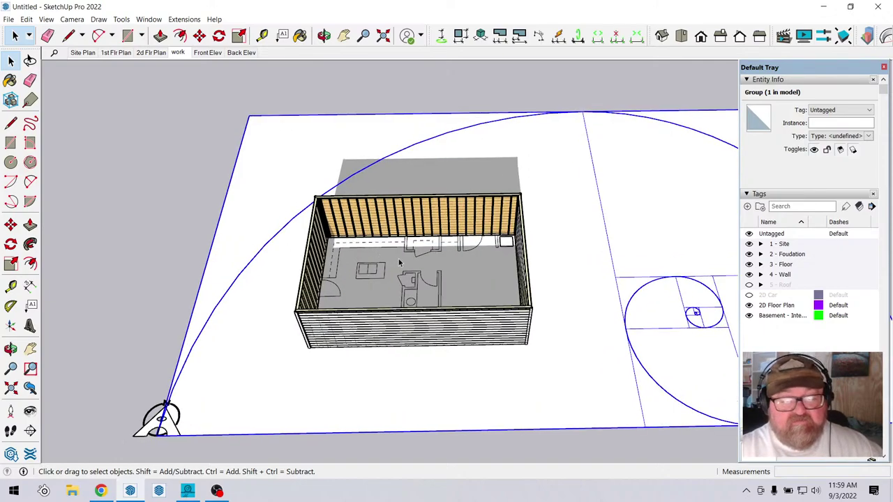
{"action": "left_click", "coordinate": [746, 195]}
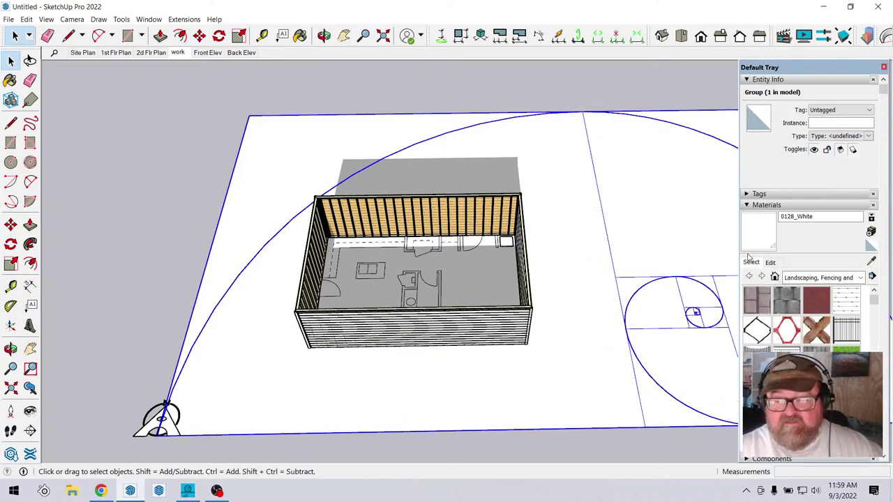
{"action": "left_click", "coordinate": [746, 206]}
{"action": "left_click", "coordinate": [750, 254]}
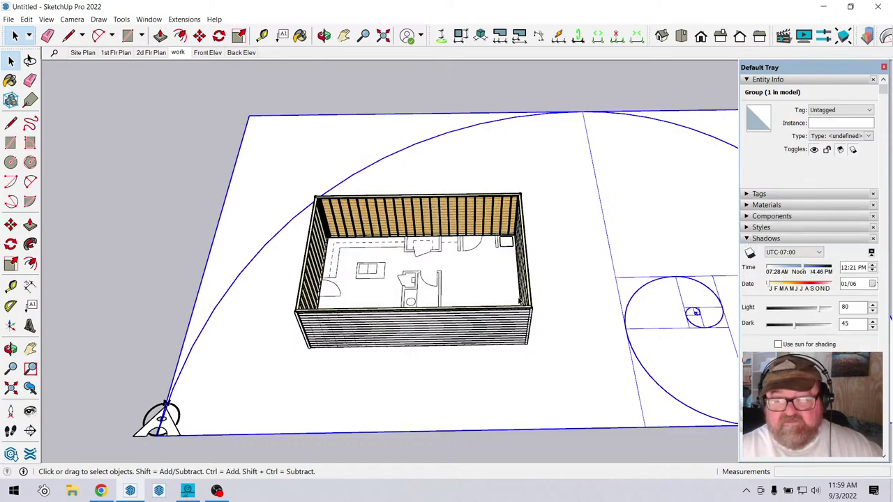
{"action": "scroll", "coordinate": [351, 193], "scroll_direction": "up", "scroll_amount": 3}
{"action": "left_click", "coordinate": [324, 35]}
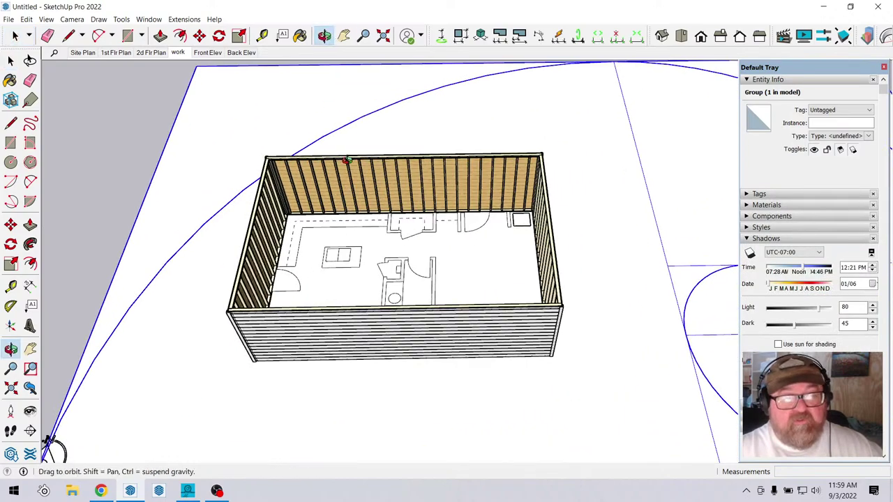
{"action": "left_click_drag", "start_coordinate": [419, 209], "coordinate": [384, 286]}
{"action": "scroll", "coordinate": [434, 256], "scroll_direction": "up", "scroll_amount": 2}
{"action": "scroll", "coordinate": [434, 257], "scroll_direction": "up", "scroll_amount": 2}
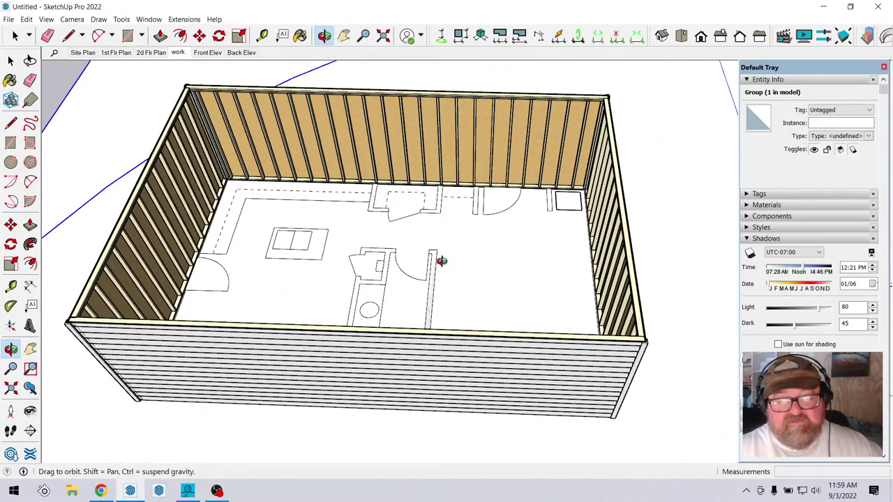
{"action": "left_click_drag", "start_coordinate": [442, 258], "coordinate": [460, 251]}
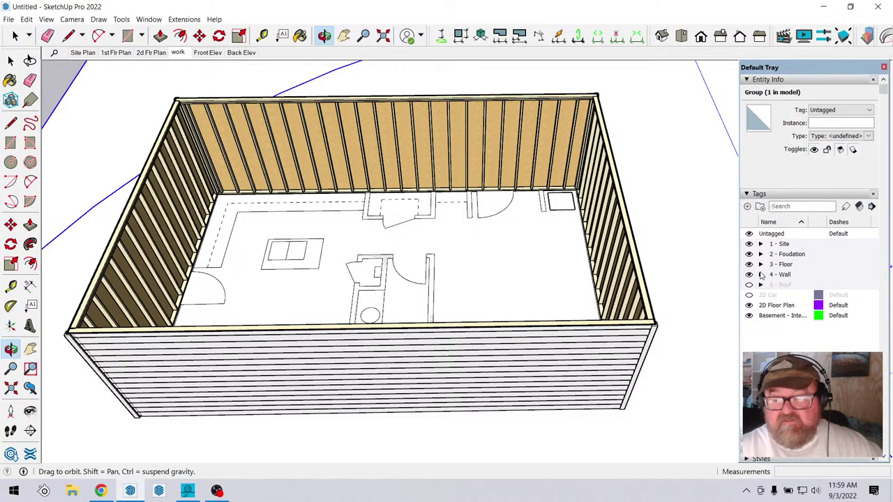
Hide the 4 - Wall tag and place a guide 7' from the back wall corner.
{"action": "left_click", "coordinate": [750, 274]}
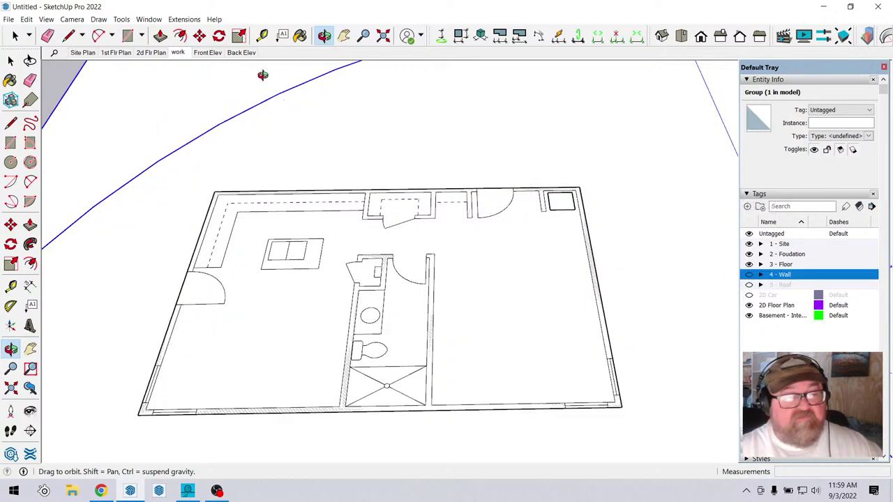
{"action": "left_click", "coordinate": [262, 35]}
{"action": "scroll", "coordinate": [609, 184], "scroll_direction": "up", "scroll_amount": 3}
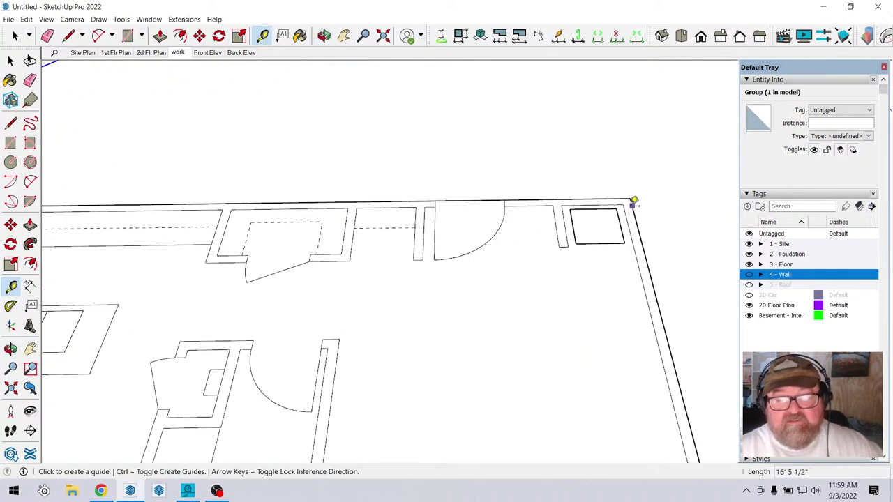
{"action": "left_click", "coordinate": [634, 201]}
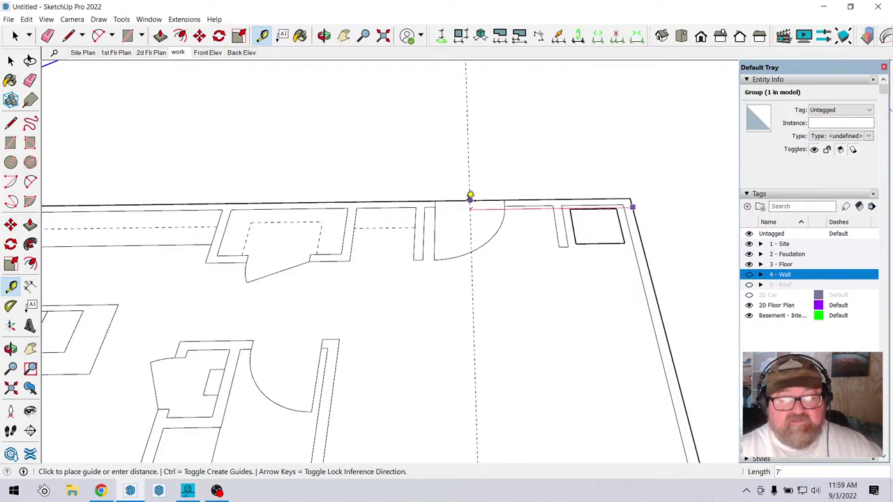
{"action": "left_click", "coordinate": [470, 198]}
{"action": "scroll", "coordinate": [502, 132], "scroll_direction": "down", "scroll_amount": 5}
{"action": "scroll", "coordinate": [251, 225], "scroll_direction": "up", "scroll_amount": 3}
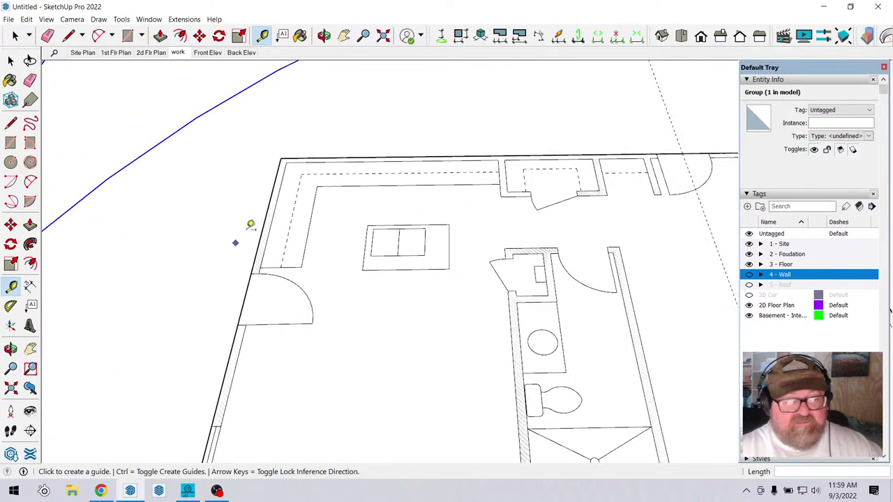
{"action": "middle_click_drag", "start_coordinate": [251, 225], "coordinate": [249, 313]}
Add guides across the plan at the left-wall door, along the left wall and the bottom wall.
{"action": "left_click", "coordinate": [272, 280]}
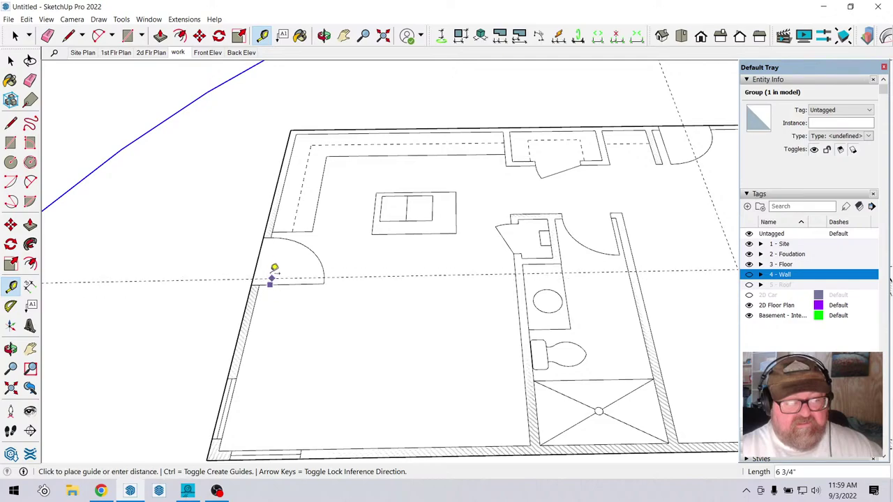
{"action": "left_click", "coordinate": [259, 255]}
{"action": "scroll", "coordinate": [284, 200], "scroll_direction": "down", "scroll_amount": 3}
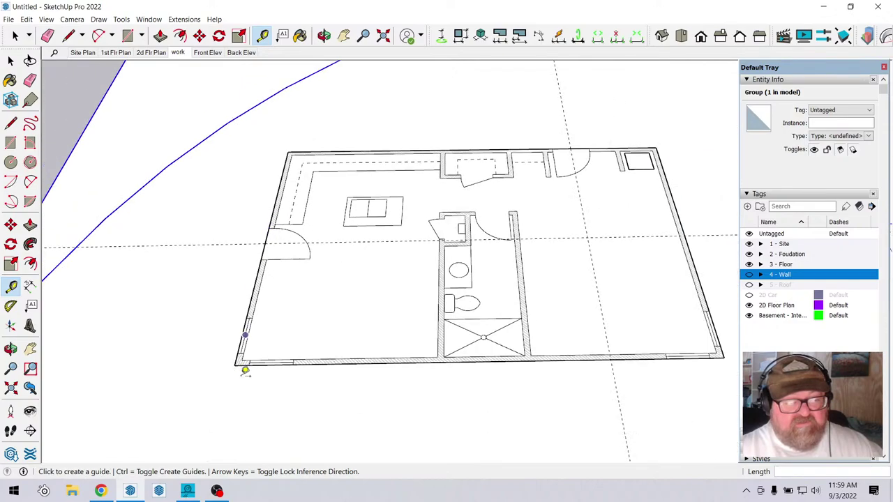
{"action": "scroll", "coordinate": [245, 372], "scroll_direction": "up", "scroll_amount": 4}
{"action": "left_click", "coordinate": [232, 318]}
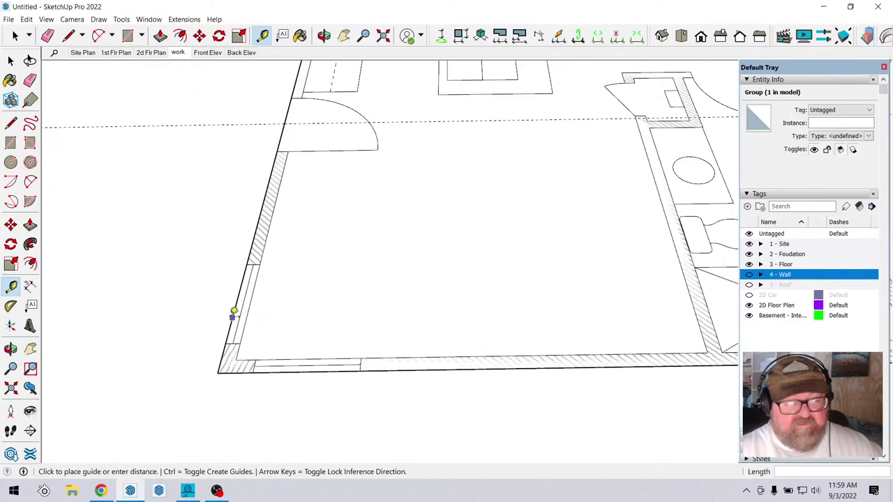
{"action": "left_click", "coordinate": [309, 356]}
{"action": "left_click", "coordinate": [278, 361]}
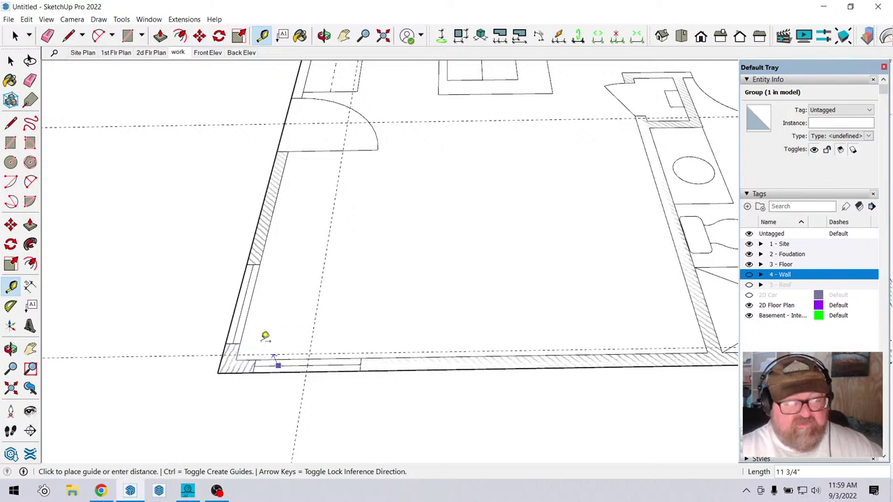
{"action": "left_click", "coordinate": [249, 300]}
{"action": "scroll", "coordinate": [168, 373], "scroll_direction": "down", "scroll_amount": 4}
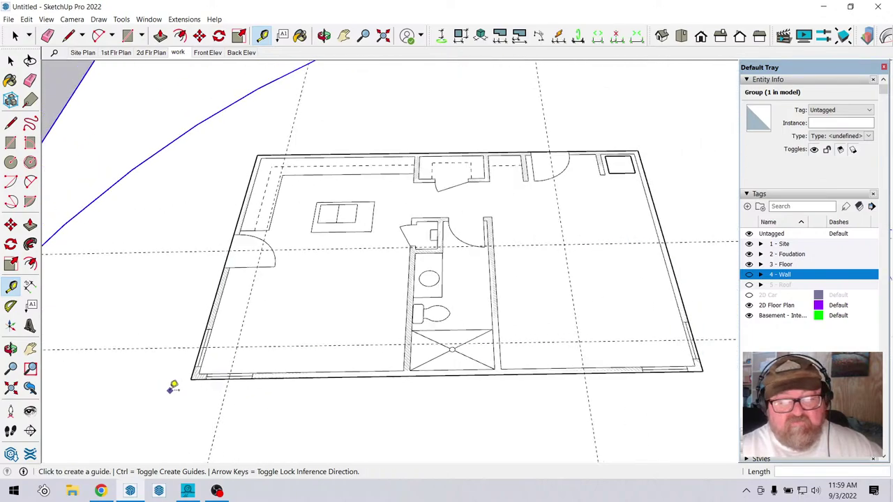
{"action": "scroll", "coordinate": [726, 245], "scroll_direction": "up", "scroll_amount": 2}
{"action": "scroll", "coordinate": [652, 365], "scroll_direction": "up", "scroll_amount": 4}
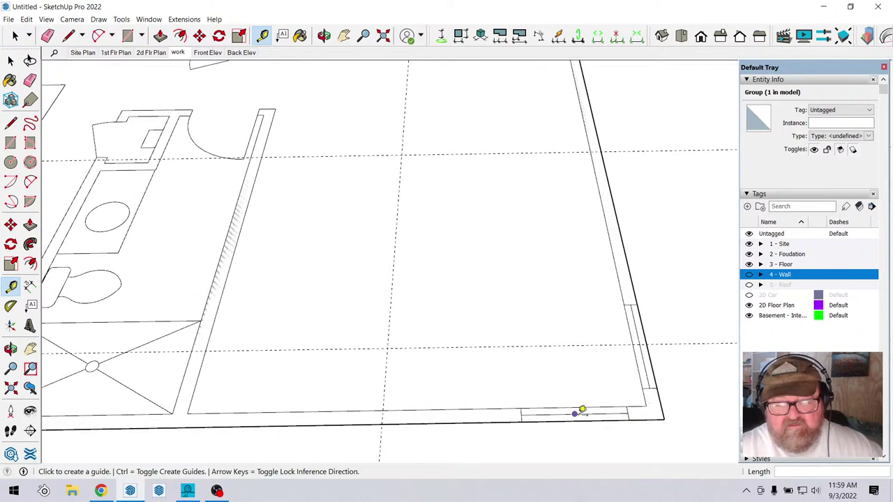
Add guides near the lower-right corner and through the shower's center.
{"action": "left_click", "coordinate": [637, 371]}
{"action": "scroll", "coordinate": [614, 387], "scroll_direction": "down", "scroll_amount": 2}
{"action": "left_click", "coordinate": [576, 401]}
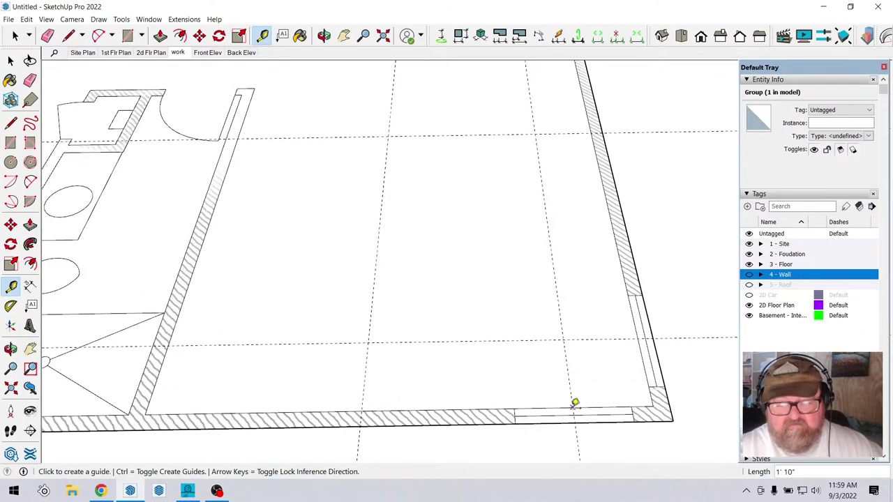
{"action": "scroll", "coordinate": [628, 356], "scroll_direction": "down", "scroll_amount": 4}
{"action": "scroll", "coordinate": [334, 333], "scroll_direction": "up", "scroll_amount": 5}
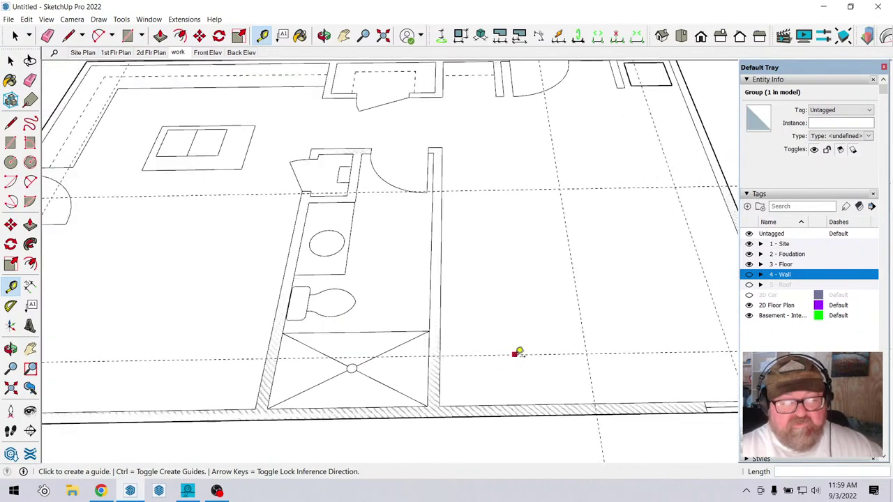
{"action": "left_click", "coordinate": [516, 289]}
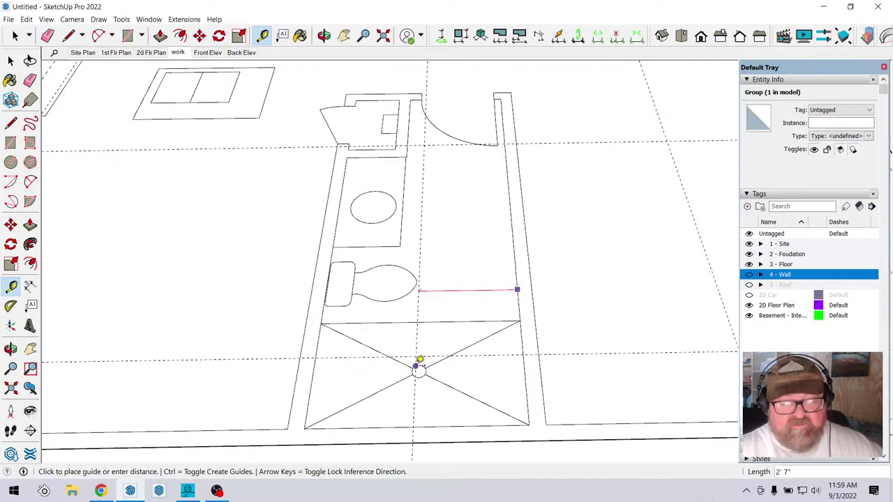
{"action": "left_click", "coordinate": [422, 320]}
{"action": "scroll", "coordinate": [405, 377], "scroll_direction": "down", "scroll_amount": 5}
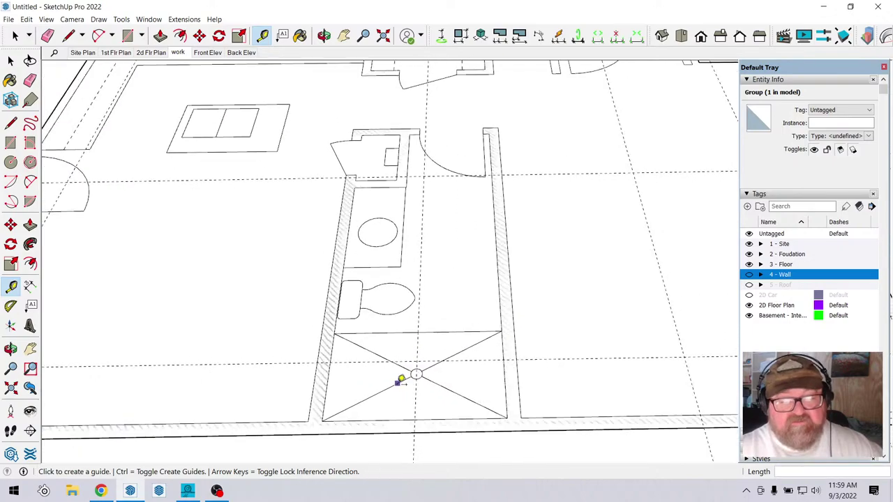
Orbit to a top-down view of the guided floor plan.
{"action": "middle_click_drag", "start_coordinate": [408, 373], "coordinate": [419, 361]}
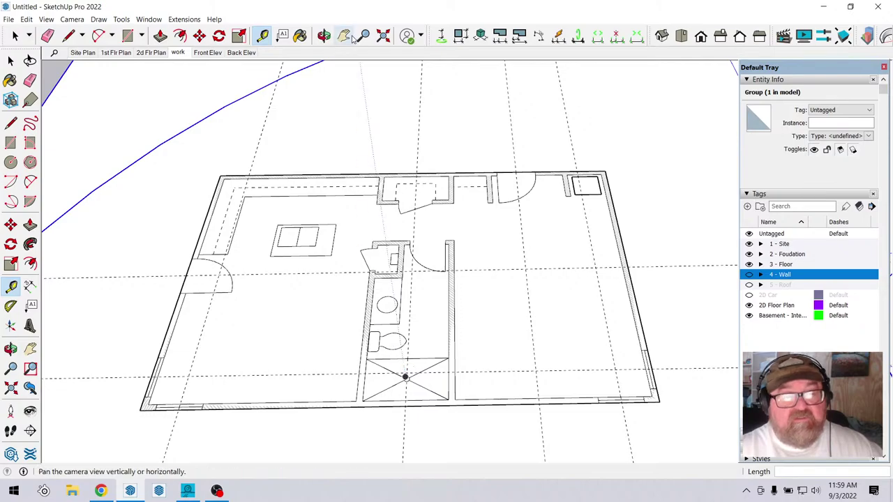
{"action": "left_click", "coordinate": [324, 35]}
{"action": "mouse_move", "coordinate": [439, 231]}
{"action": "left_mouse_down"}
{"action": "mouse_move", "coordinate": [466, 240]}
{"action": "mouse_move", "coordinate": [370, 223]}
{"action": "mouse_move", "coordinate": [435, 223]}
{"action": "left_mouse_up"}
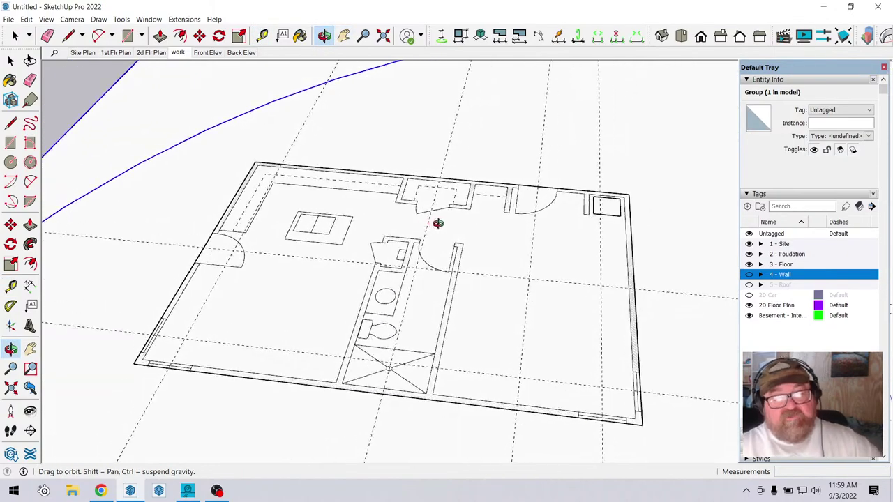
{"action": "left_click_drag", "start_coordinate": [448, 324], "coordinate": [454, 351]}
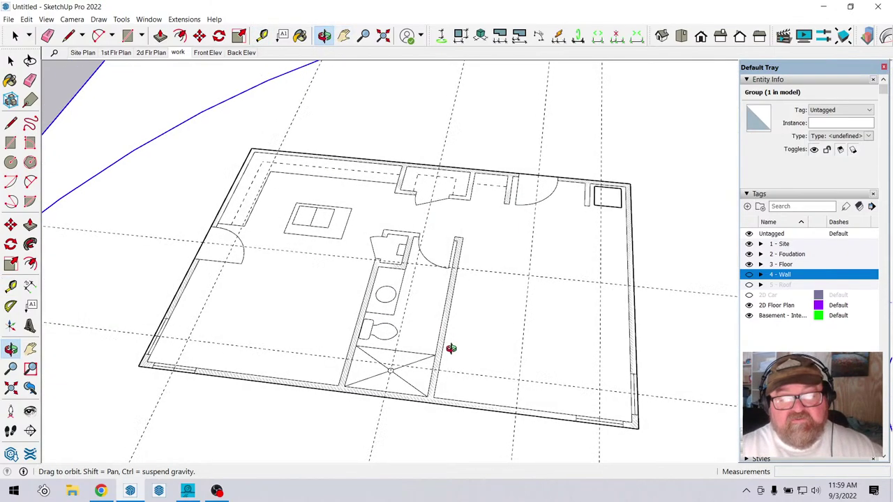
{"action": "scroll", "coordinate": [337, 307], "scroll_direction": "down", "scroll_amount": 2}
{"action": "left_click_drag", "start_coordinate": [337, 307], "coordinate": [401, 336]}
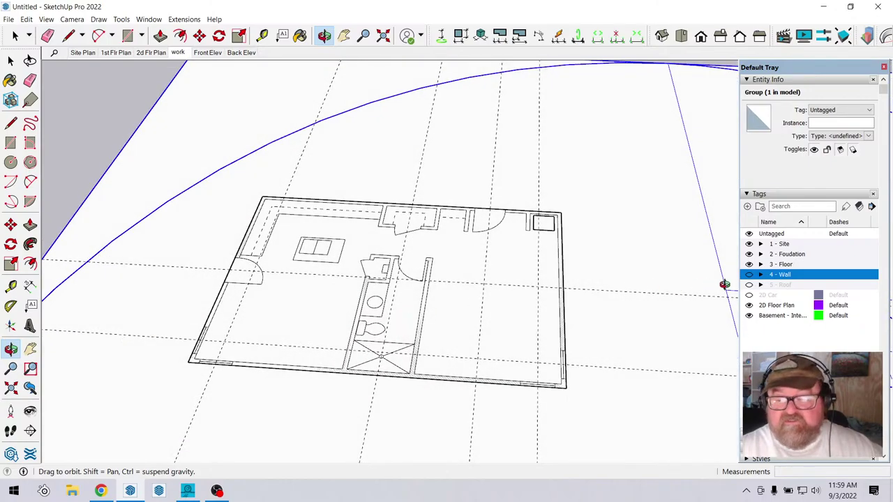
Show the 4 - Wall tag again and start a Medeek Wall window assembly.
{"action": "left_click", "coordinate": [749, 275]}
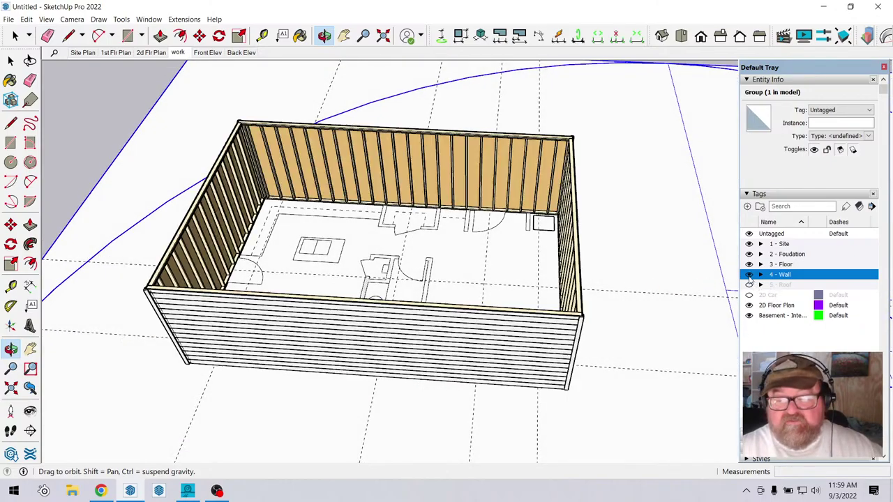
{"action": "left_click_drag", "start_coordinate": [488, 286], "coordinate": [512, 345]}
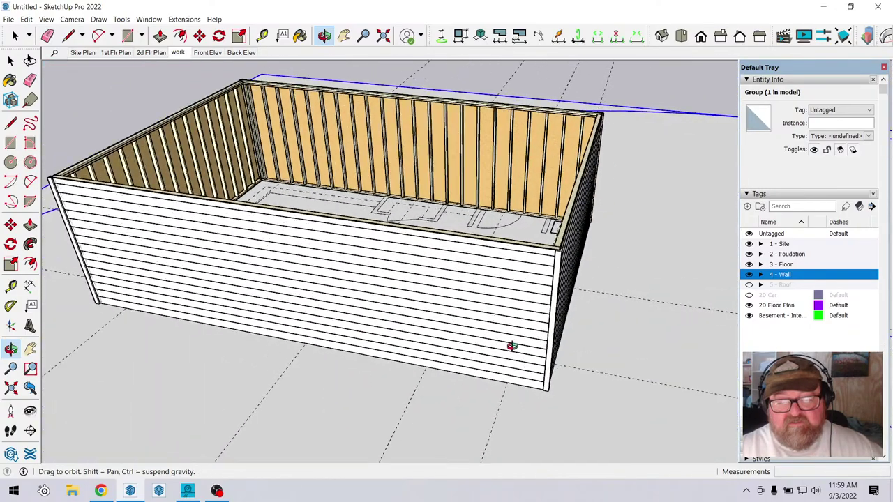
{"action": "scroll", "coordinate": [512, 345], "scroll_direction": "up", "scroll_amount": 5}
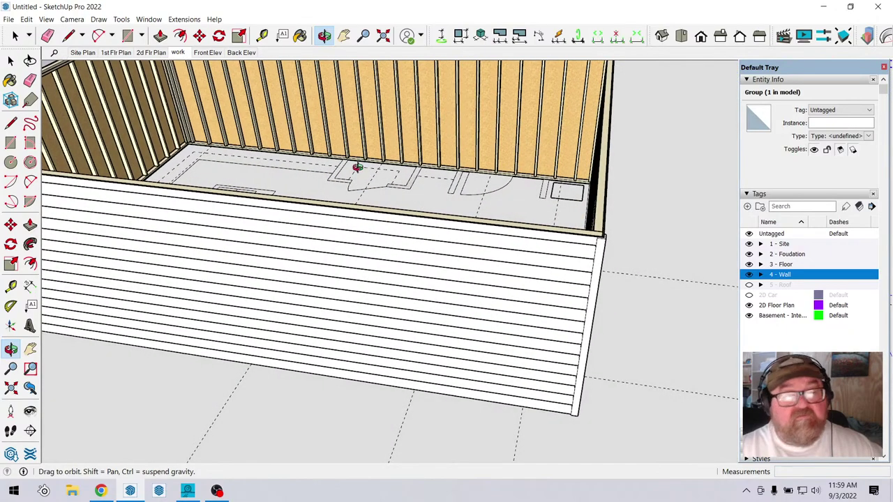
{"action": "left_click", "coordinate": [185, 19]}
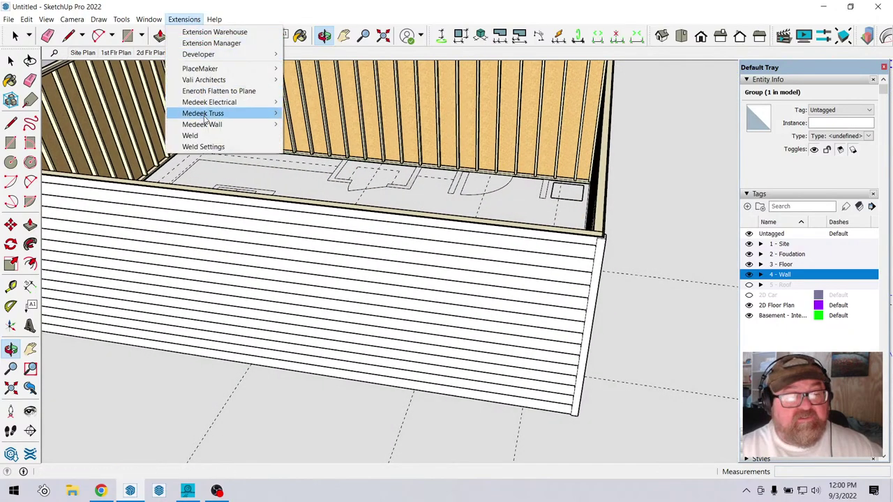
{"action": "mouse_move", "coordinate": [205, 126]}
{"action": "left_click", "coordinate": [310, 147]}
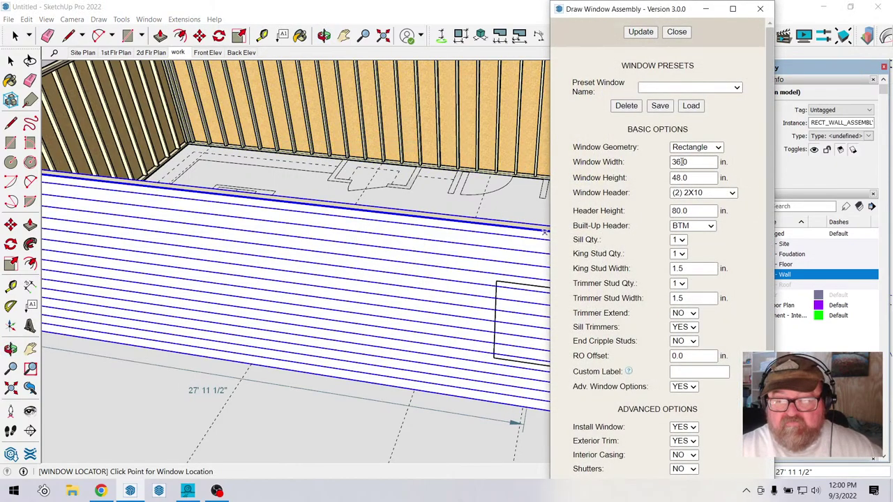
Set the window to 32 in wide by 52 in tall and apply it.
{"action": "double_click", "coordinate": [675, 162]}
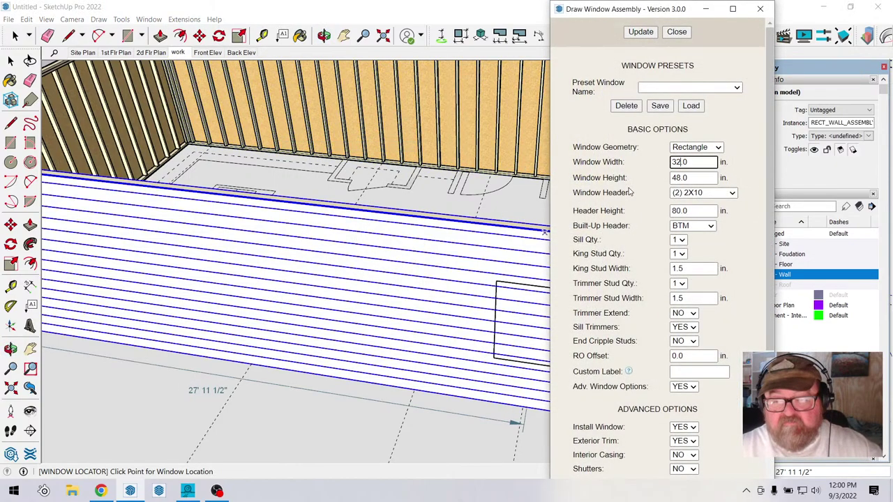
{"action": "double_click", "coordinate": [678, 178]}
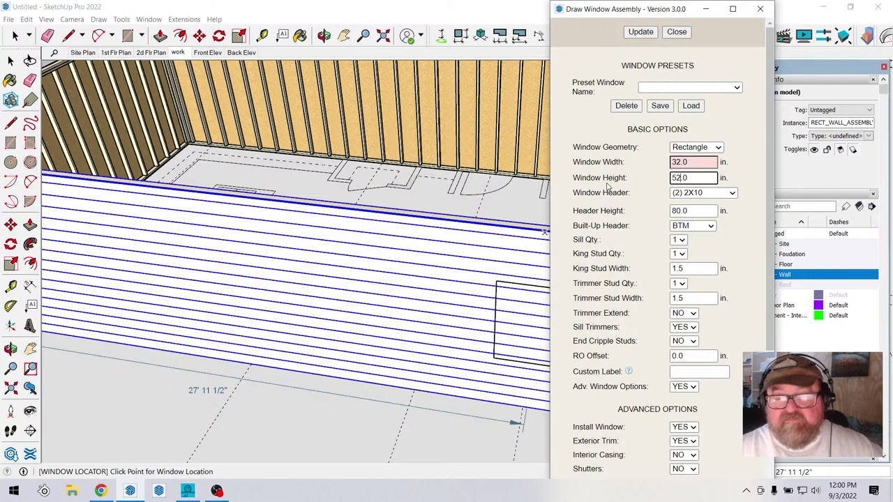
{"action": "left_click", "coordinate": [641, 31]}
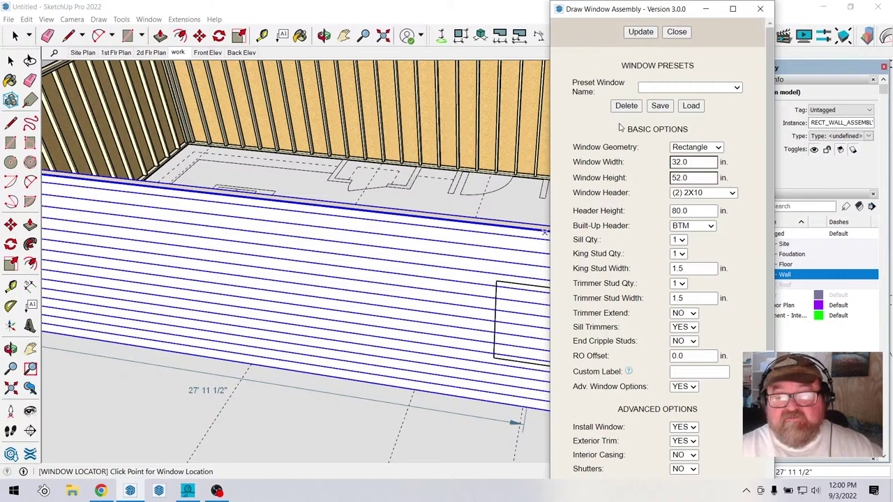
{"action": "scroll", "coordinate": [656, 307], "scroll_direction": "down", "scroll_amount": 5}
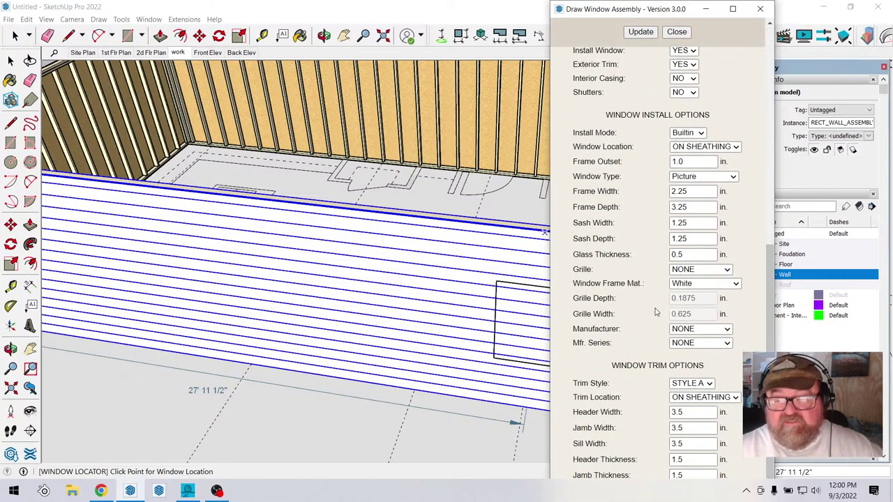
{"action": "left_click", "coordinate": [721, 174]}
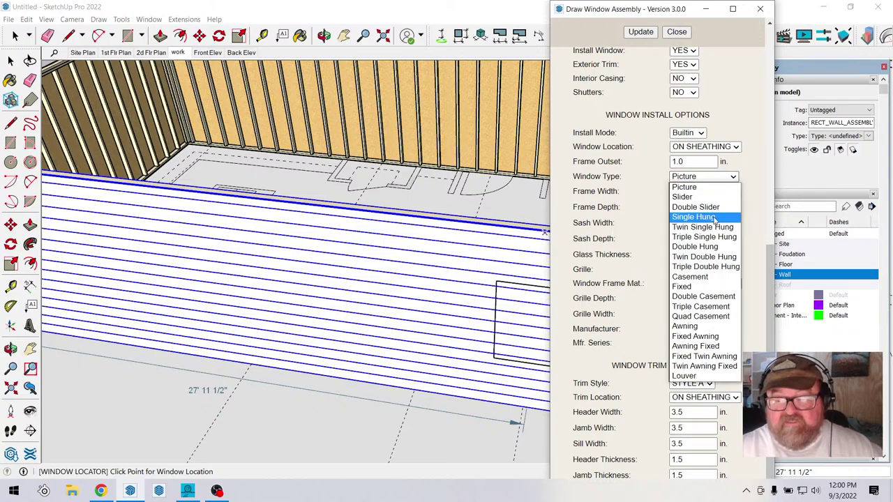
Make the window type Casement and place the first window on the front wall.
{"action": "left_click", "coordinate": [706, 281]}
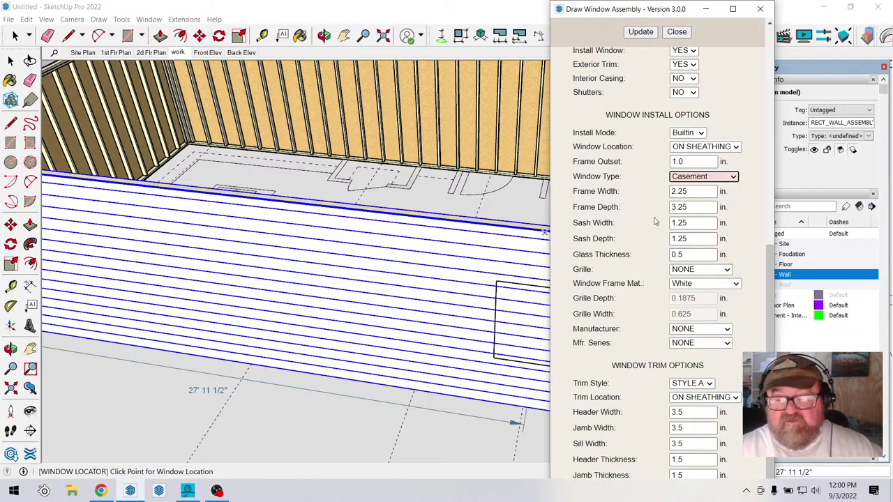
{"action": "left_click", "coordinate": [641, 33]}
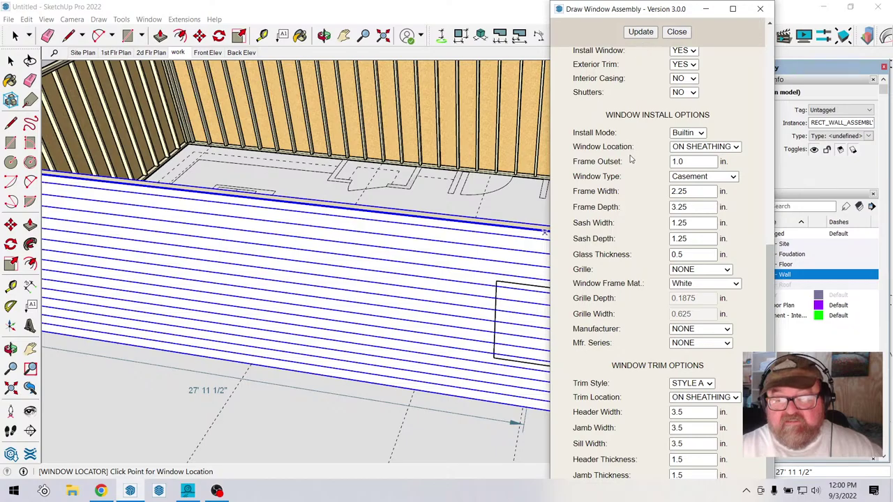
{"action": "scroll", "coordinate": [426, 358], "scroll_direction": "down", "scroll_amount": 3}
{"action": "scroll", "coordinate": [418, 383], "scroll_direction": "up", "scroll_amount": 3}
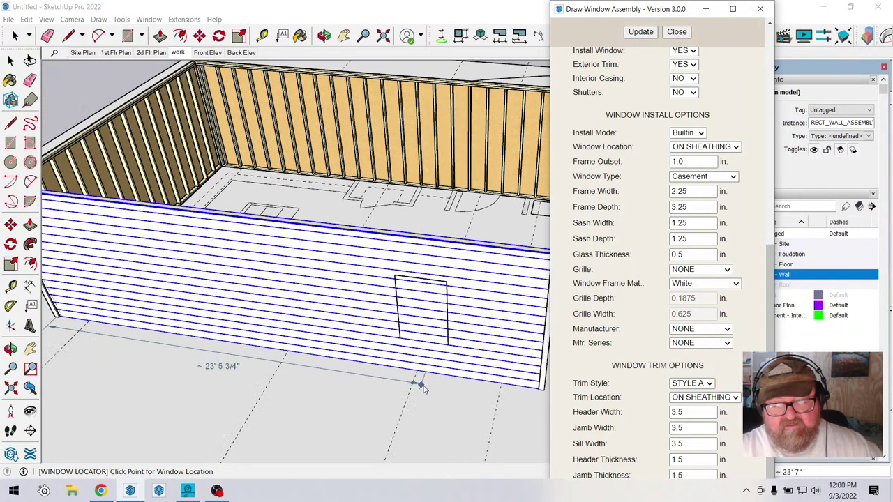
{"action": "scroll", "coordinate": [430, 371], "scroll_direction": "down", "scroll_amount": 3}
{"action": "scroll", "coordinate": [450, 384], "scroll_direction": "up", "scroll_amount": 4}
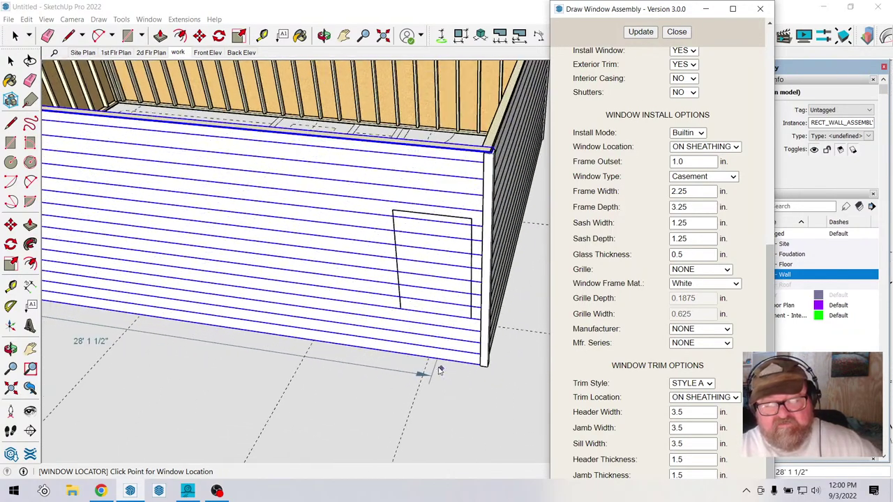
{"action": "left_click", "coordinate": [426, 364]}
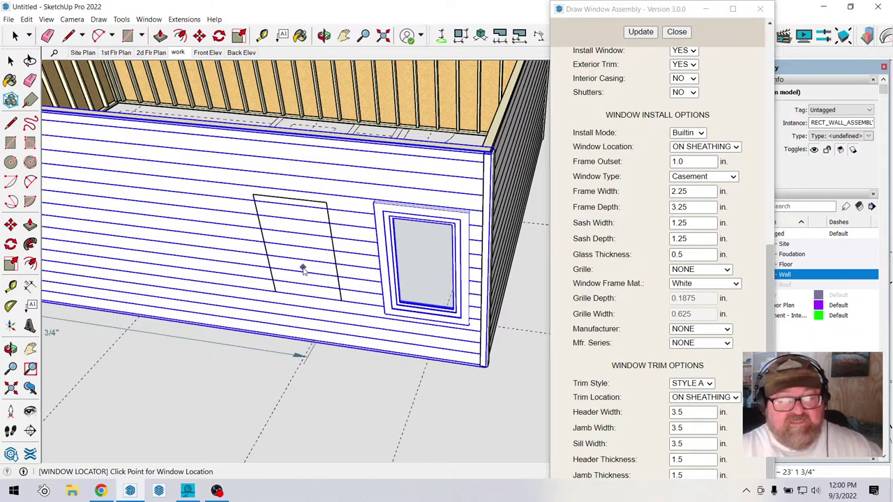
Orbit around the corner and place a second casement window on the next wall.
{"action": "left_click", "coordinate": [325, 35]}
{"action": "left_click_drag", "start_coordinate": [489, 223], "coordinate": [319, 205]}
{"action": "right_click", "coordinate": [322, 208]}
{"action": "left_click", "coordinate": [346, 217]}
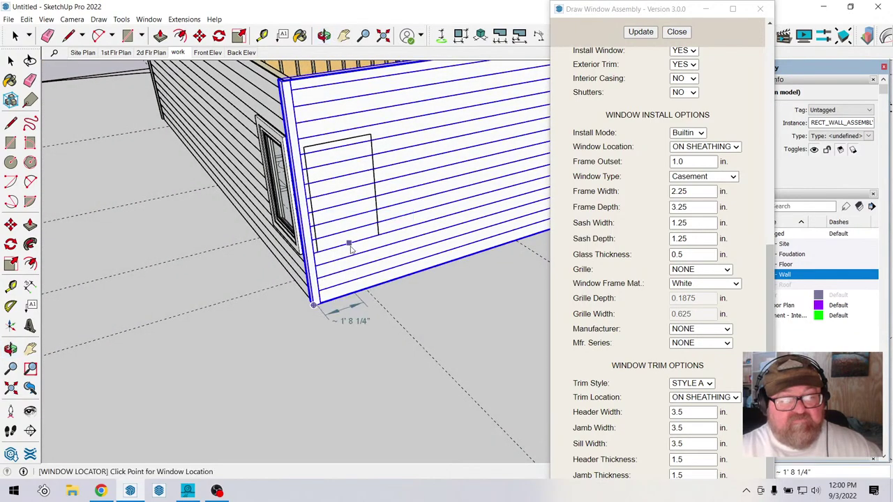
{"action": "left_click", "coordinate": [370, 296]}
Orbit to the long side and place a casement window on the long wall near the corner.
{"action": "middle_click_drag", "start_coordinate": [370, 296], "coordinate": [332, 56]}
{"action": "left_click", "coordinate": [323, 35]}
{"action": "left_click_drag", "start_coordinate": [279, 133], "coordinate": [325, 318]}
{"action": "right_click", "coordinate": [324, 318]}
{"action": "left_click", "coordinate": [336, 323]}
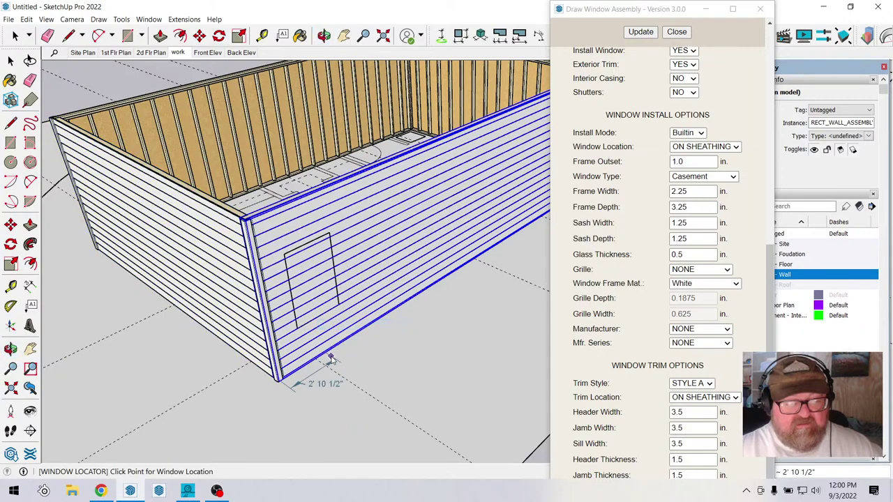
{"action": "scroll", "coordinate": [390, 324], "scroll_direction": "down", "scroll_amount": 5}
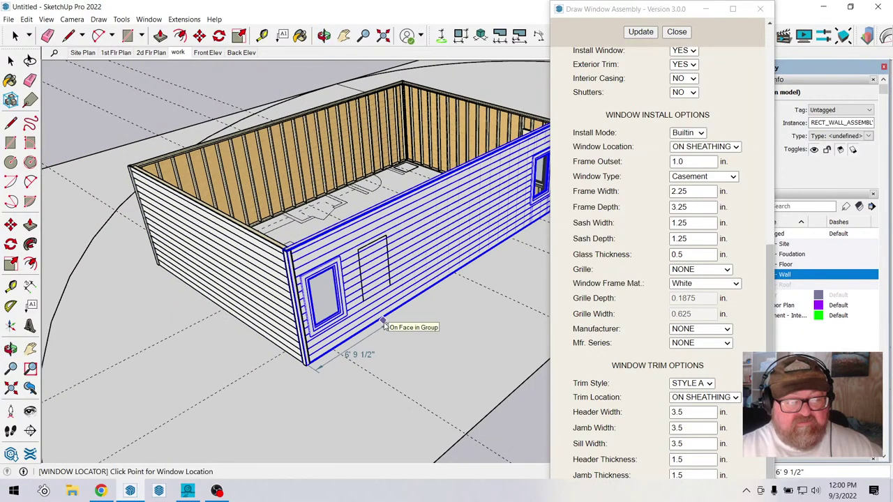
{"action": "scroll", "coordinate": [363, 353], "scroll_direction": "up", "scroll_amount": 5}
{"action": "middle_click_drag", "start_coordinate": [363, 352], "coordinate": [277, 353]}
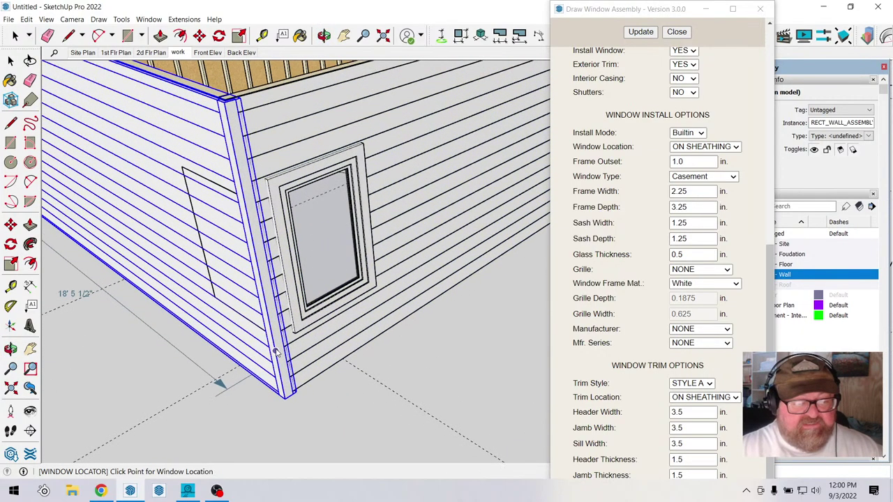
{"action": "left_click", "coordinate": [233, 375]}
Orbit out to view both corner windows and the whole building.
{"action": "scroll", "coordinate": [232, 375], "scroll_direction": "down", "scroll_amount": 5}
{"action": "middle_click_drag", "start_coordinate": [238, 363], "coordinate": [267, 66]}
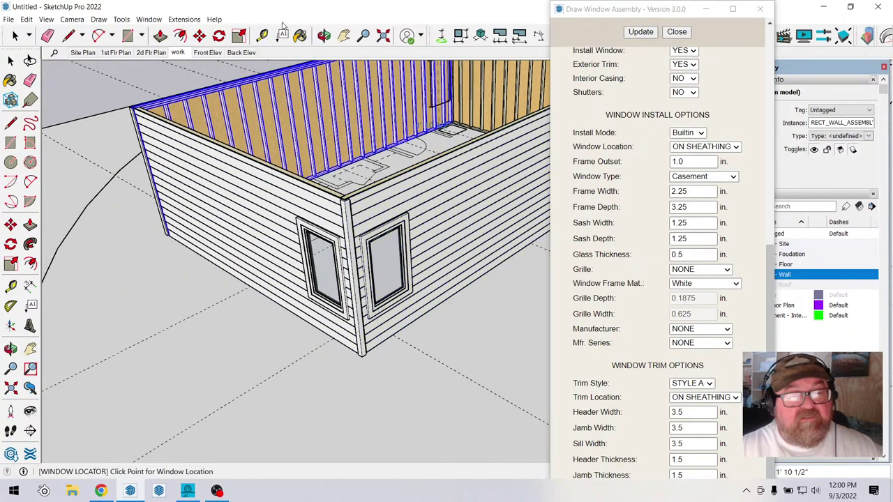
{"action": "left_click", "coordinate": [324, 35]}
{"action": "left_click_drag", "start_coordinate": [363, 293], "coordinate": [405, 125]}
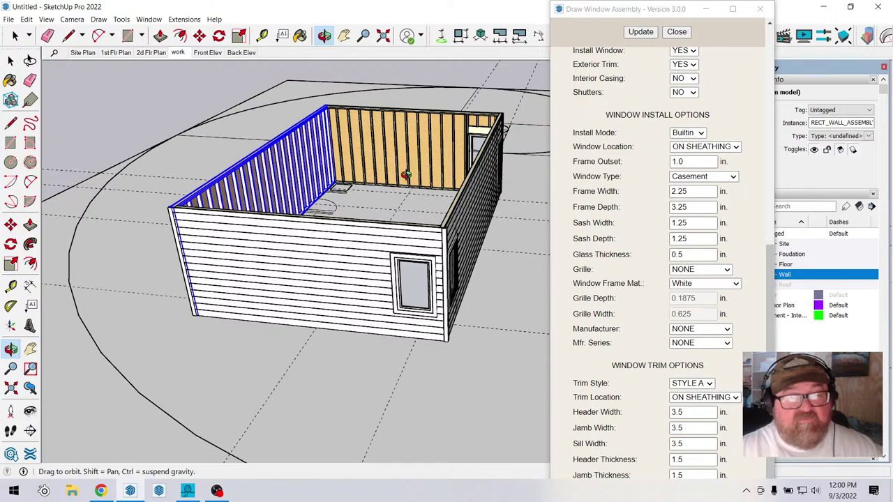
{"action": "left_click_drag", "start_coordinate": [450, 131], "coordinate": [398, 154]}
{"action": "left_click_drag", "start_coordinate": [456, 279], "coordinate": [448, 263]}
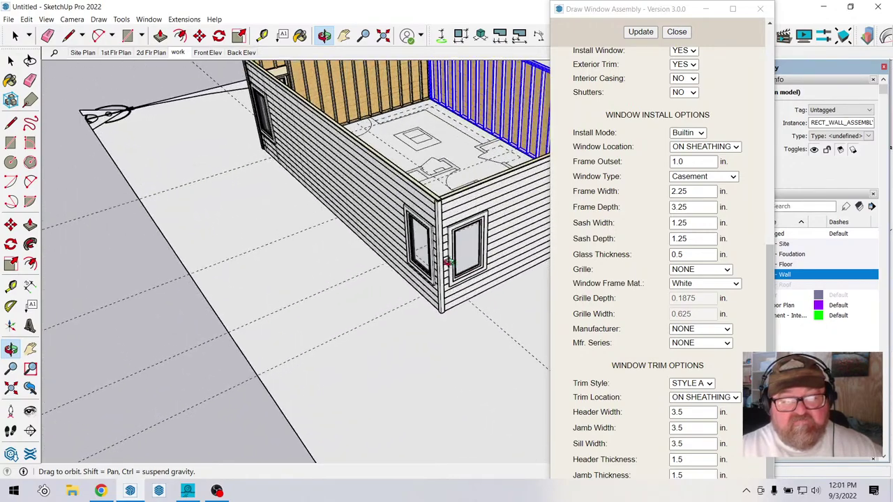
{"action": "left_click_drag", "start_coordinate": [364, 256], "coordinate": [297, 172]}
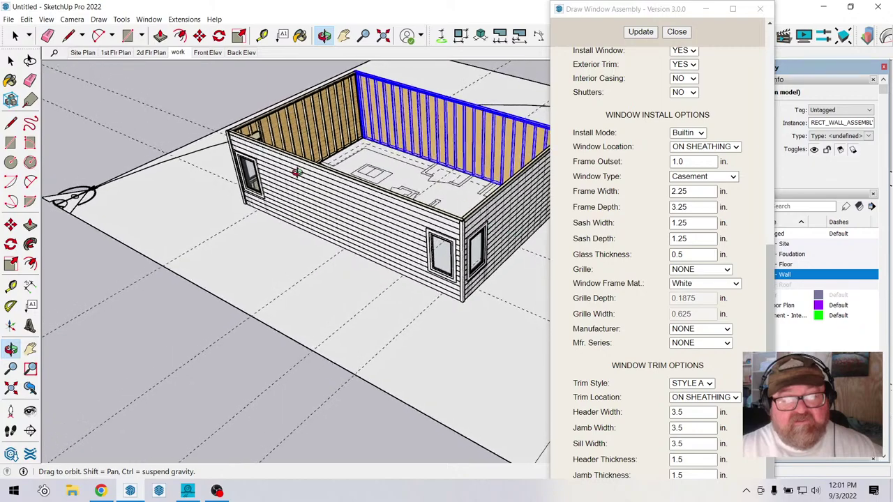
{"action": "left_click_drag", "start_coordinate": [383, 198], "coordinate": [411, 342]}
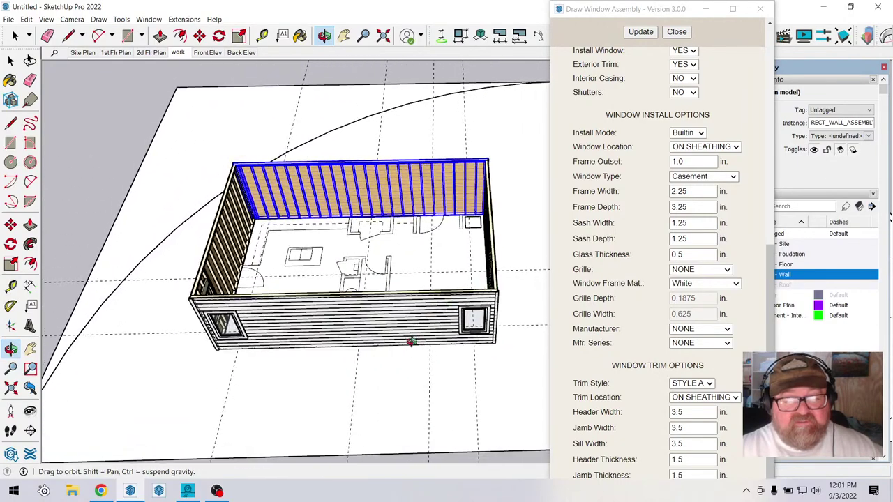
{"action": "scroll", "coordinate": [412, 342], "scroll_direction": "up", "scroll_amount": 5}
{"action": "scroll", "coordinate": [365, 240], "scroll_direction": "down", "scroll_amount": 3}
{"action": "left_click_drag", "start_coordinate": [365, 239], "coordinate": [450, 288]}
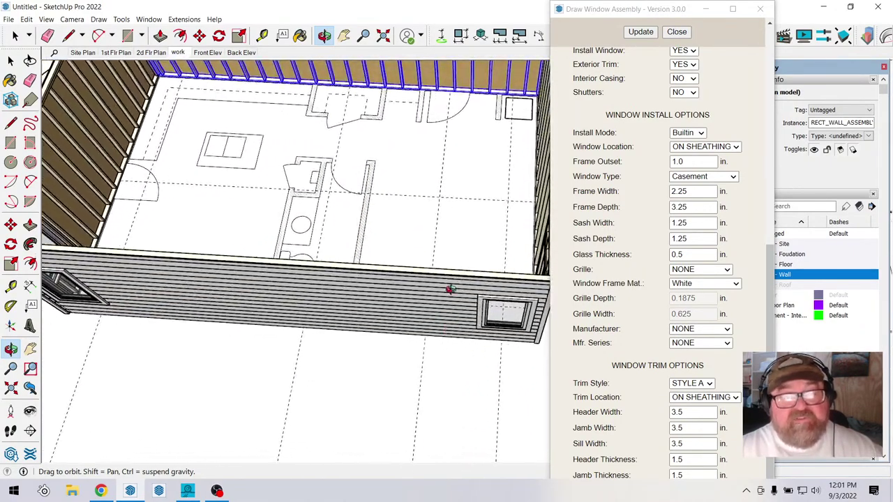
{"action": "scroll", "coordinate": [491, 205], "scroll_direction": "down", "scroll_amount": 3}
{"action": "scroll", "coordinate": [347, 275], "scroll_direction": "up", "scroll_amount": 5}
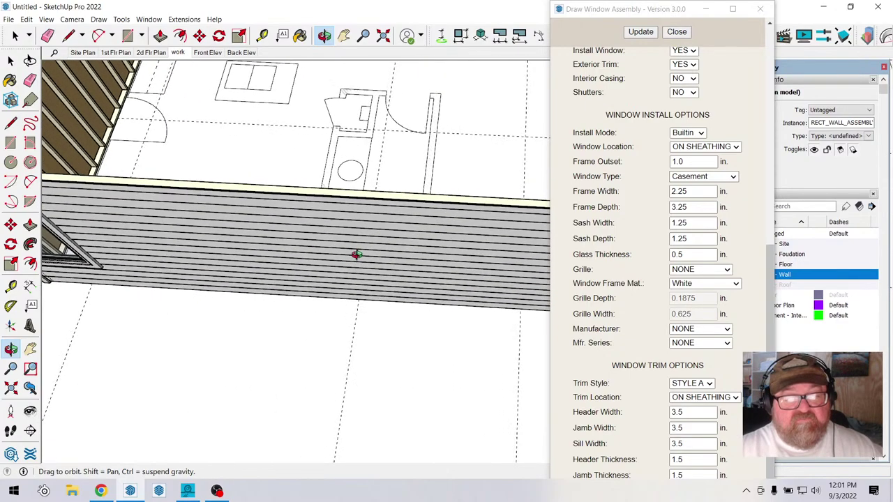
{"action": "left_click_drag", "start_coordinate": [355, 254], "coordinate": [271, 233]}
{"action": "scroll", "coordinate": [625, 116], "scroll_direction": "up", "scroll_amount": 10}
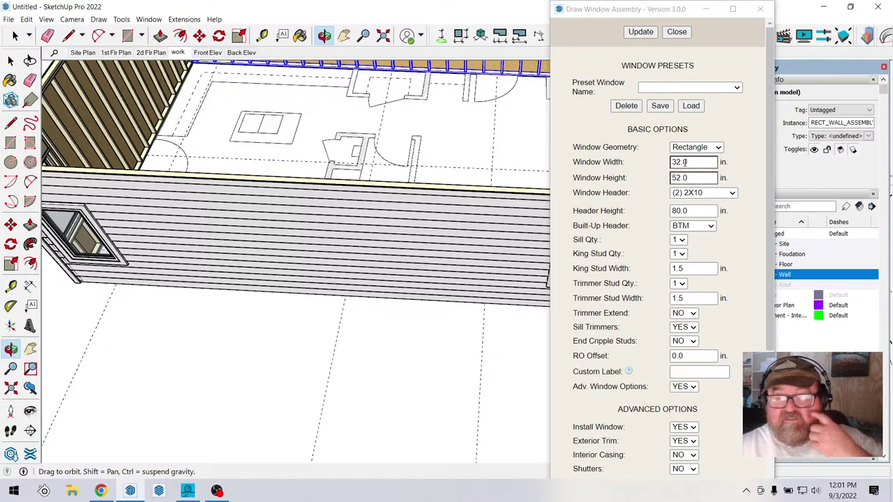
Keep the width at 36 in, change the window height to 16 in, apply, and close the dialog.
{"action": "left_click", "coordinate": [683, 161]}
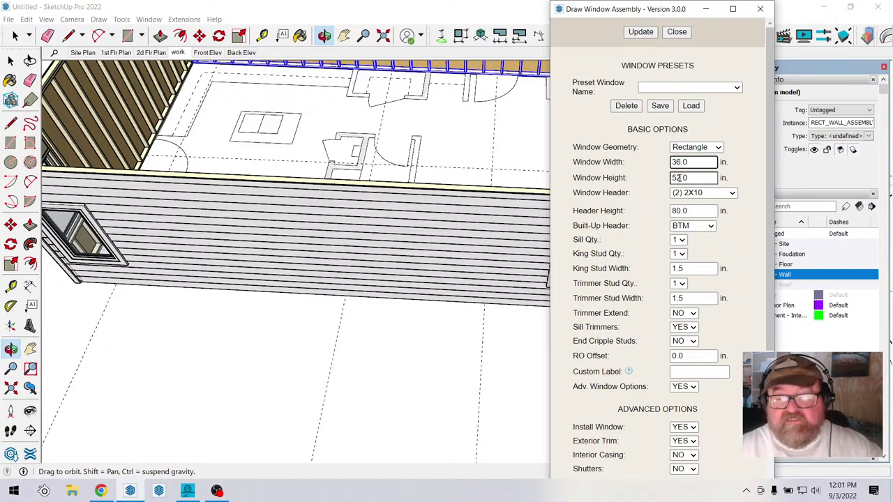
{"action": "left_click", "coordinate": [678, 178]}
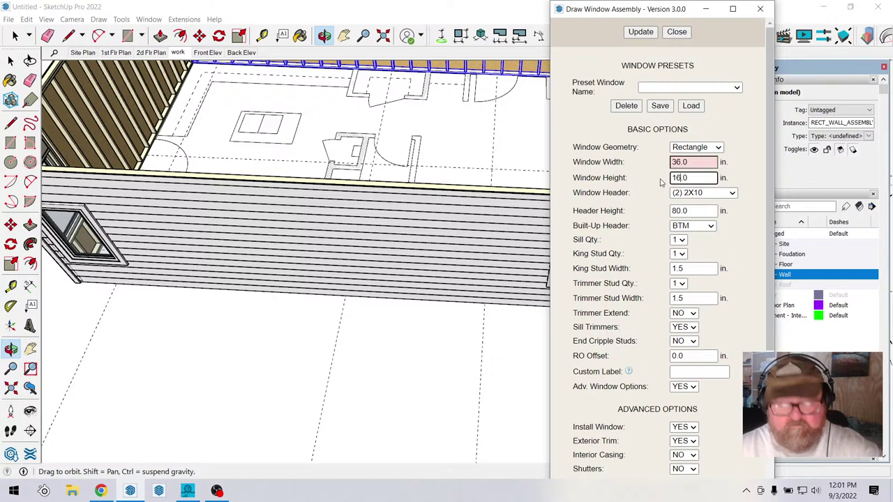
{"action": "type", "text": "16"}
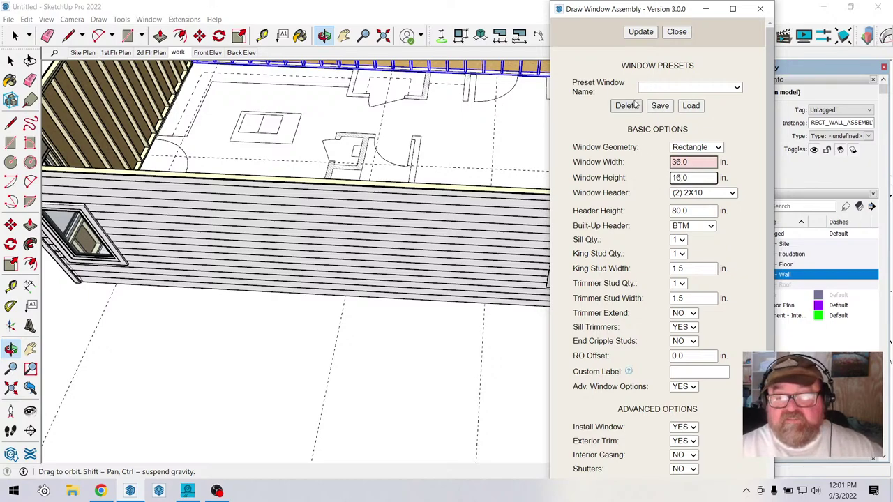
{"action": "left_click", "coordinate": [640, 31]}
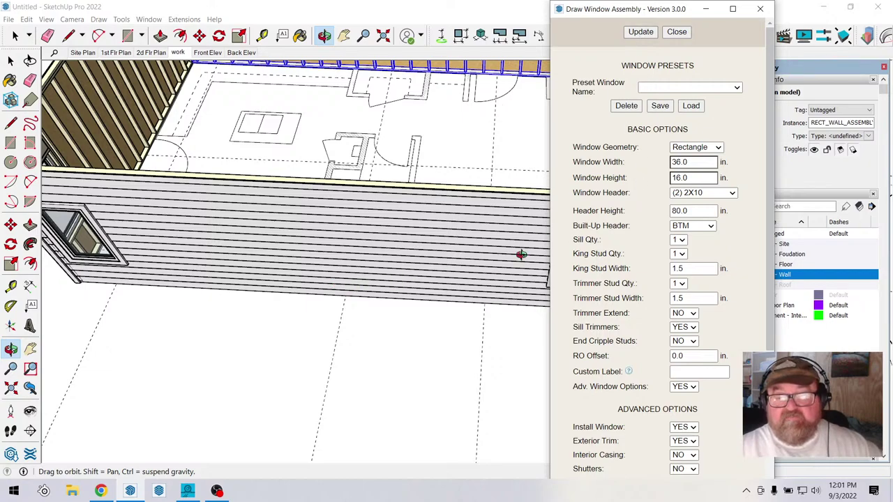
{"action": "left_click", "coordinate": [676, 33]}
Start a new Medeek window, size it 36 by 16 in, and place it at 15' 3" on the siding wall.
{"action": "left_click", "coordinate": [186, 20]}
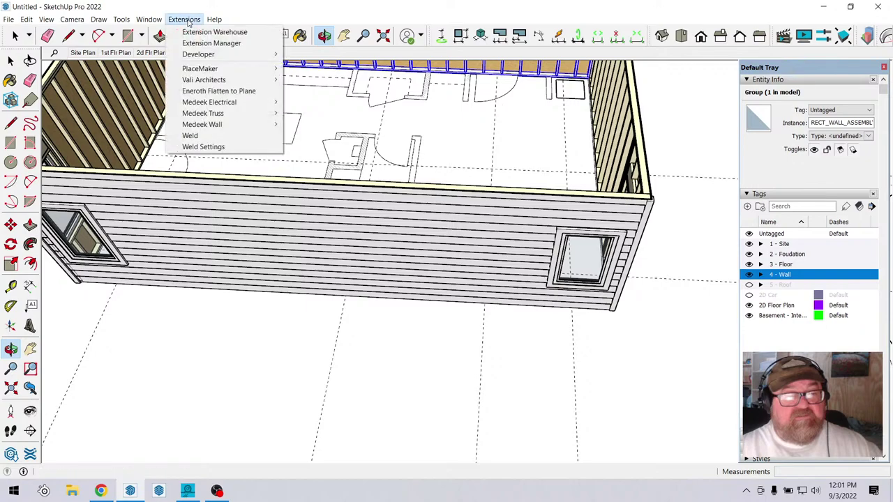
{"action": "mouse_move", "coordinate": [235, 125]}
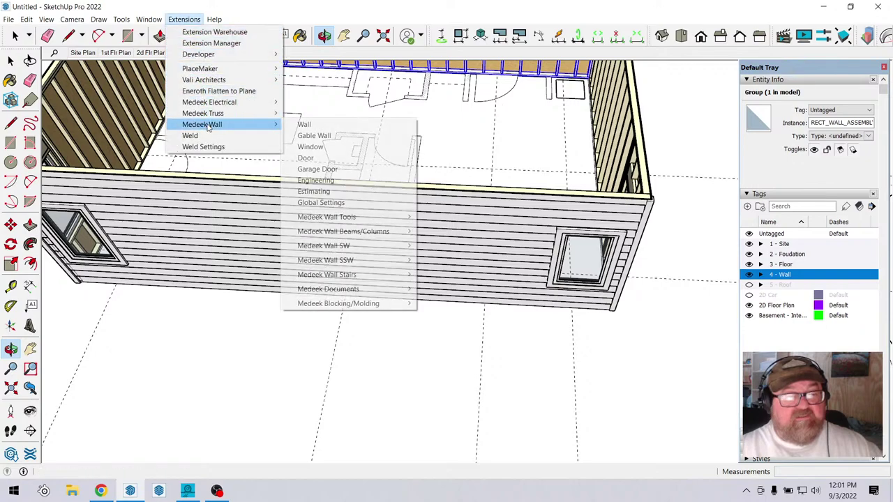
{"action": "left_click", "coordinate": [310, 147]}
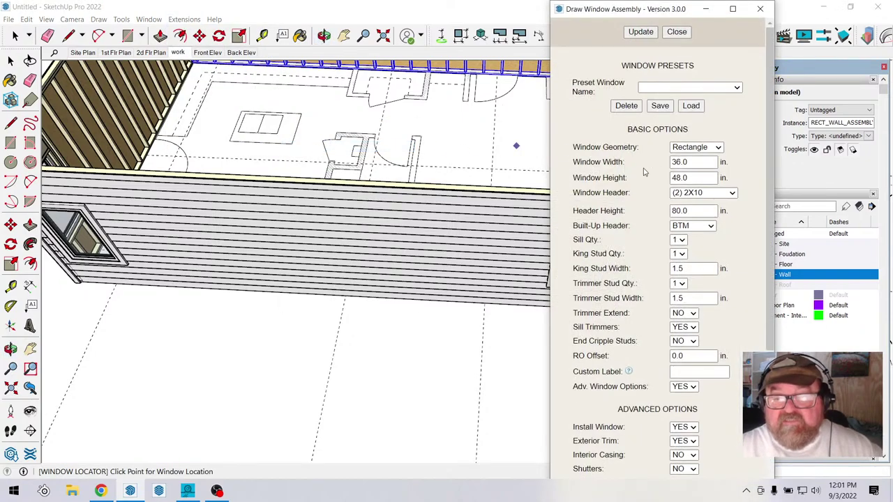
{"action": "double_click", "coordinate": [681, 162]}
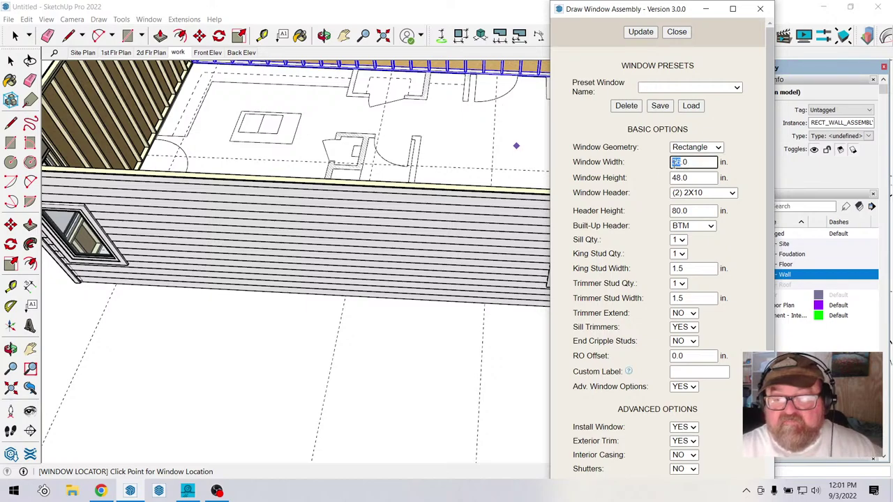
{"action": "double_click", "coordinate": [677, 178]}
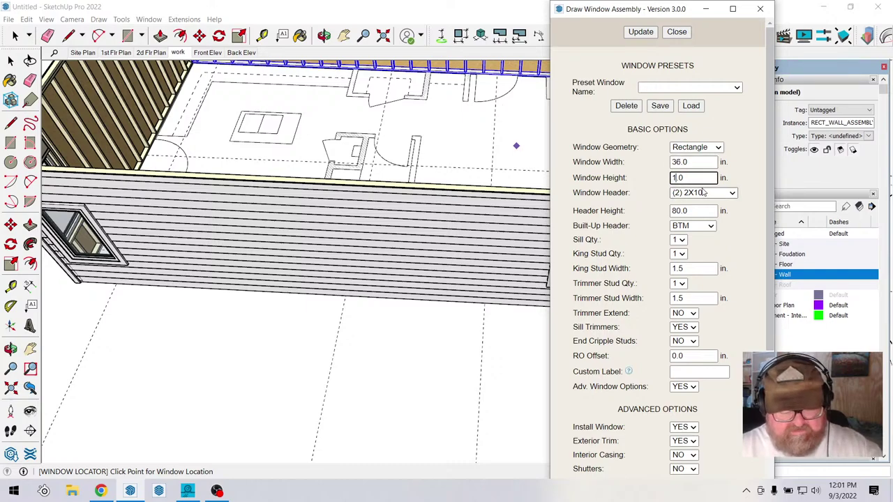
{"action": "type", "text": "16"}
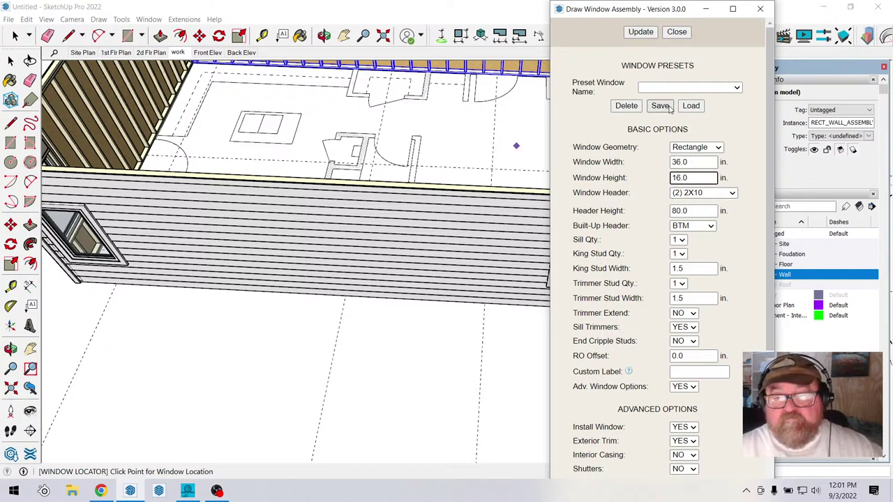
{"action": "left_click", "coordinate": [640, 33]}
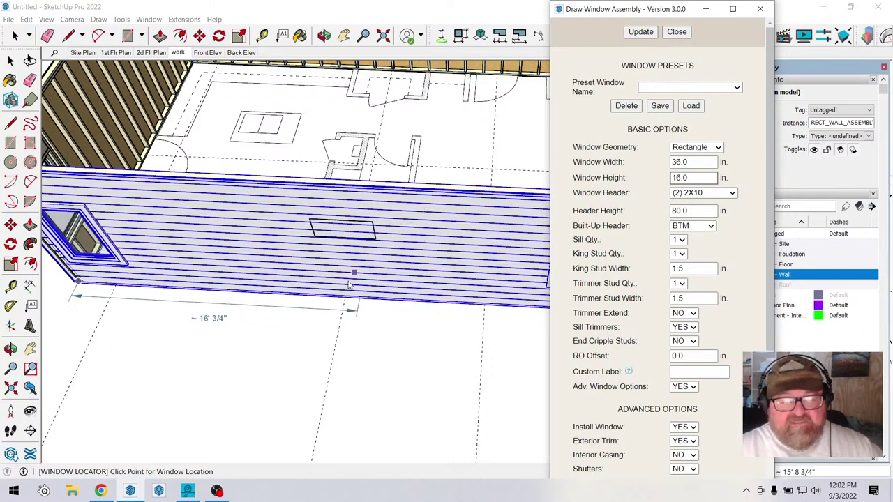
{"action": "left_click", "coordinate": [344, 305]}
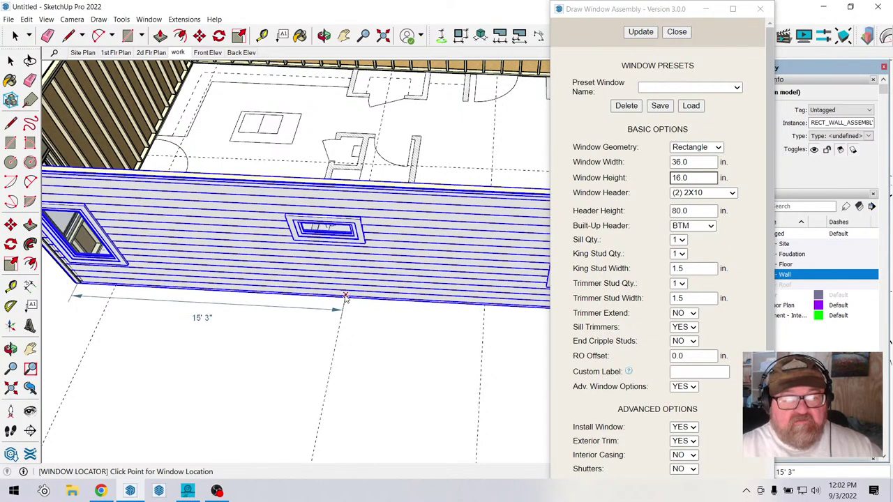
Close the window dialog and orbit inside to the new window's framing.
{"action": "left_click", "coordinate": [676, 32]}
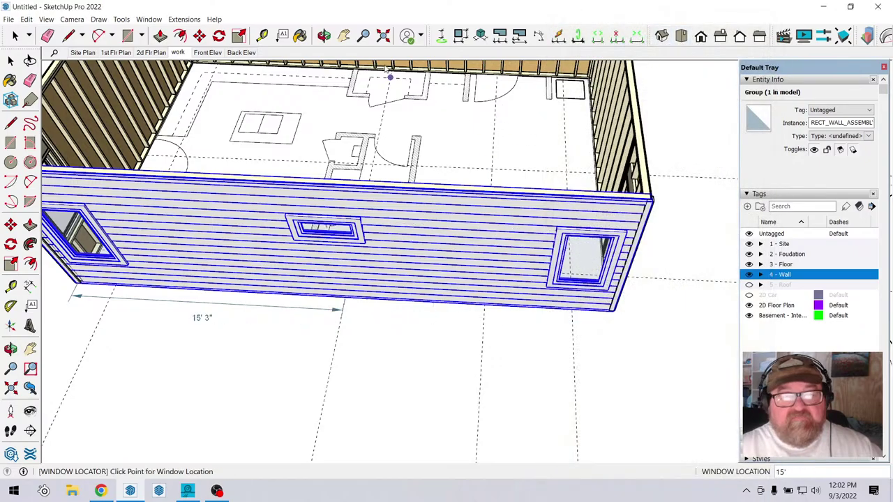
{"action": "mouse_move", "coordinate": [536, 237]}
{"action": "middle_mouse_down"}
{"action": "mouse_move", "coordinate": [528, 225]}
{"action": "mouse_move", "coordinate": [547, 207]}
{"action": "mouse_move", "coordinate": [200, 214]}
{"action": "mouse_move", "coordinate": [568, 261]}
{"action": "mouse_move", "coordinate": [490, 198]}
{"action": "middle_mouse_up"}
{"action": "scroll", "coordinate": [491, 199], "scroll_direction": "up", "scroll_amount": 10}
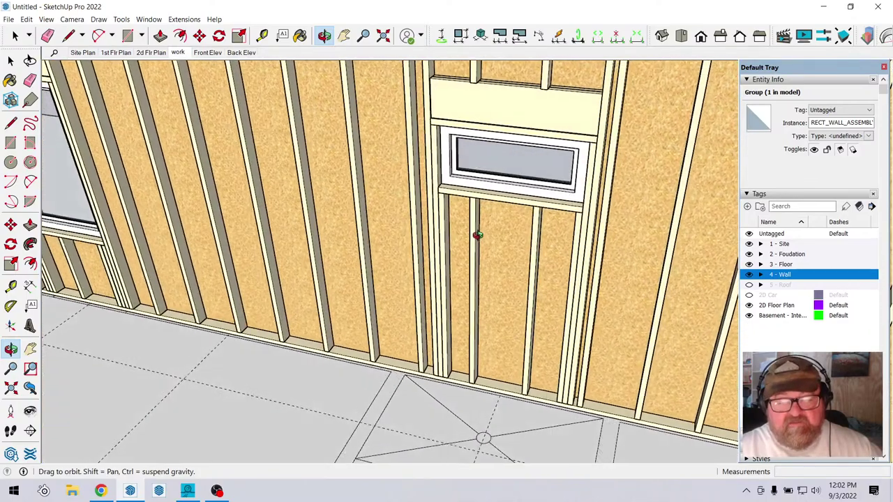
{"action": "middle_click_drag", "start_coordinate": [477, 235], "coordinate": [379, 136]}
Tape-measure from the bottom plate to the window sill, reading about 5' 4".
{"action": "key", "text": "t"}
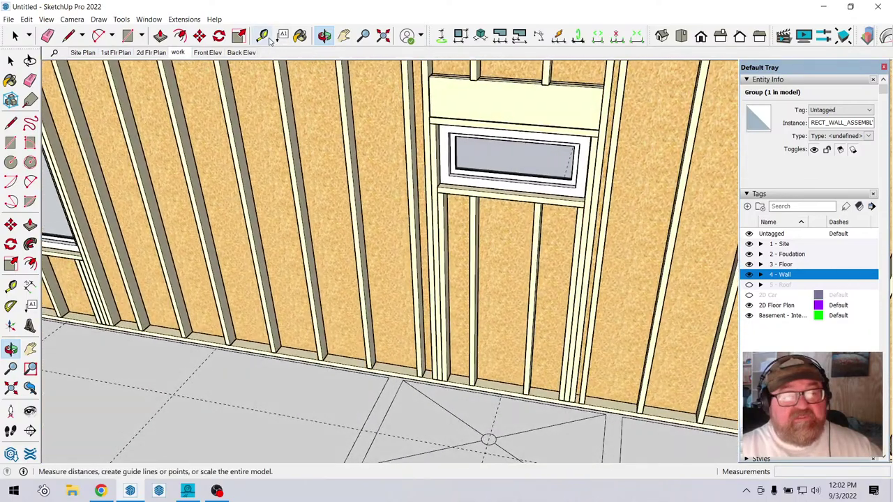
{"action": "scroll", "coordinate": [512, 355], "scroll_direction": "up", "scroll_amount": 3}
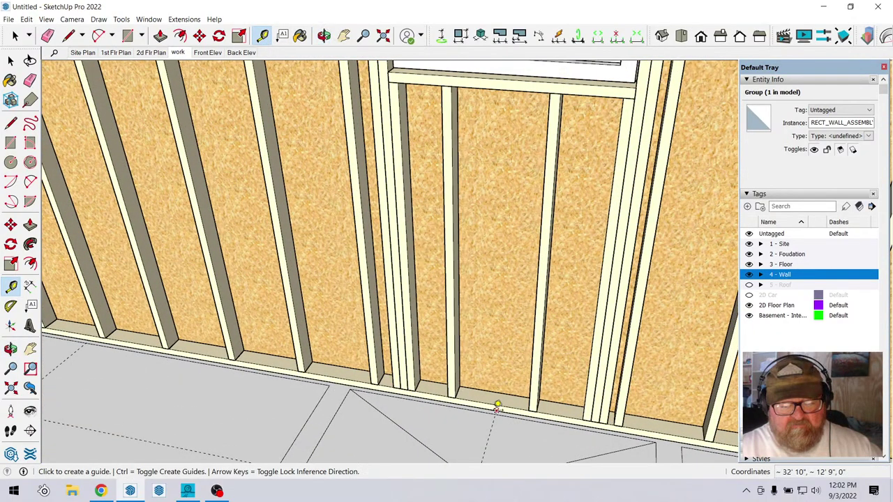
{"action": "left_click", "coordinate": [441, 393]}
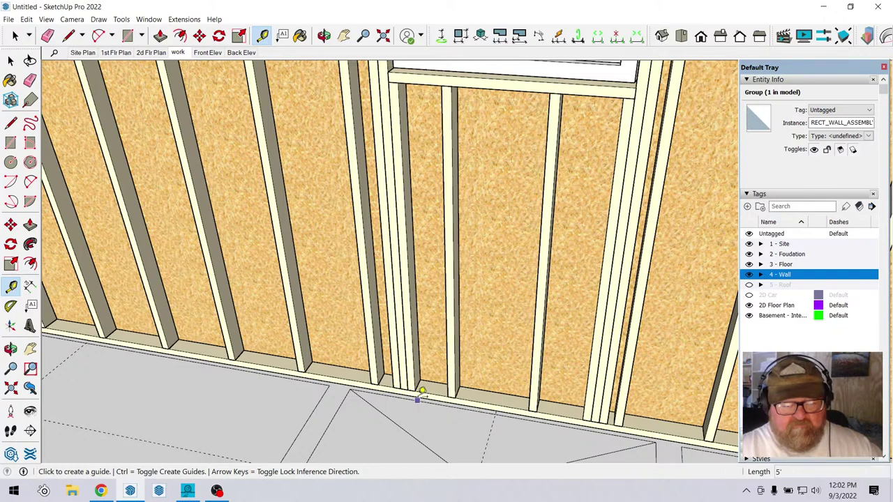
{"action": "scroll", "coordinate": [426, 391], "scroll_direction": "down", "scroll_amount": 4}
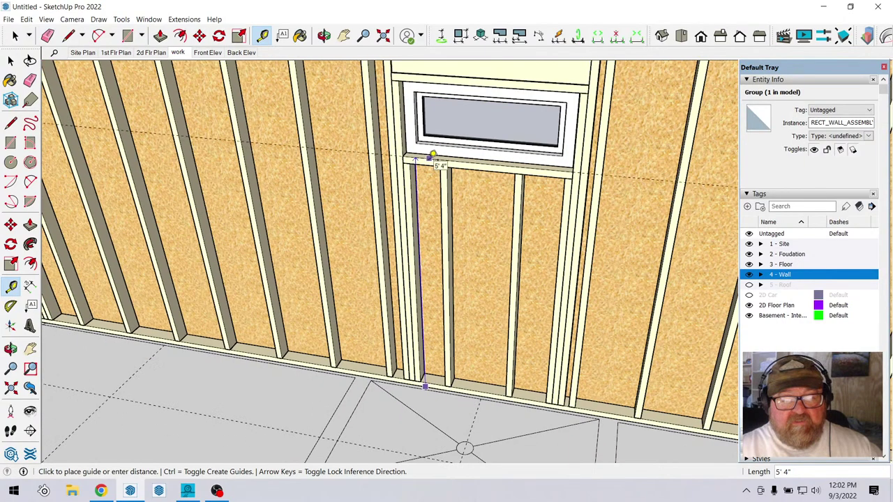
{"action": "left_click", "coordinate": [437, 154]}
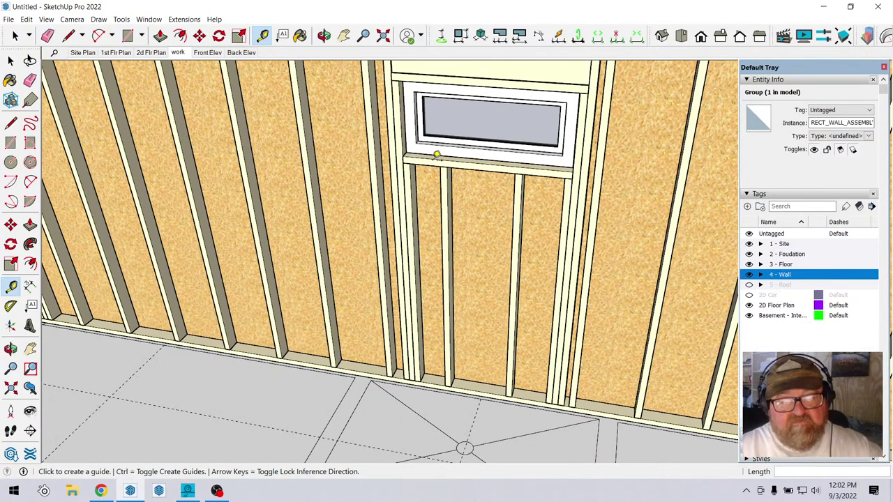
{"action": "scroll", "coordinate": [493, 269], "scroll_direction": "down", "scroll_amount": 2}
{"action": "scroll", "coordinate": [544, 272], "scroll_direction": "down", "scroll_amount": 2}
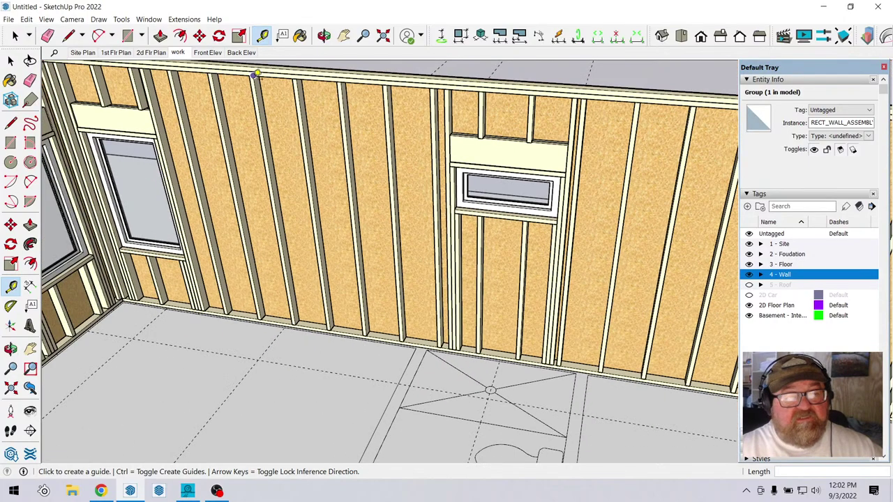
Try Medeek's Edit Opening command, then orbit to face the exterior siding wall.
{"action": "left_click", "coordinate": [184, 20]}
{"action": "mouse_move", "coordinate": [209, 125]}
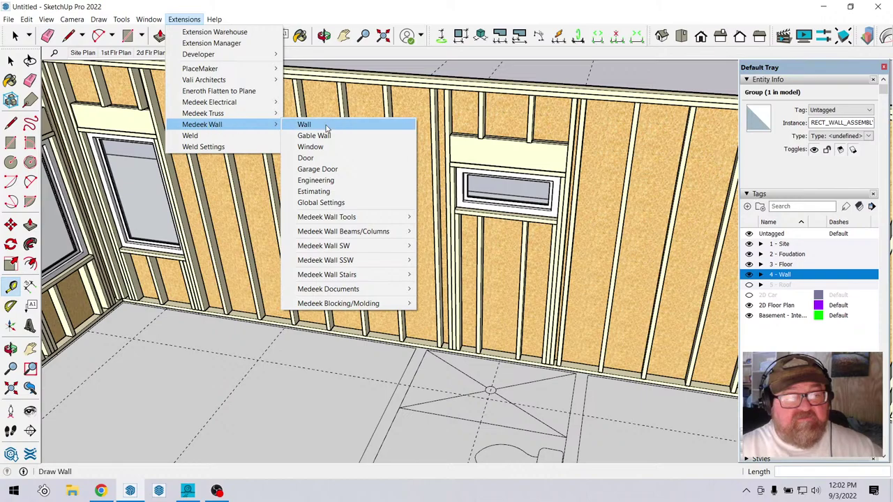
{"action": "mouse_move", "coordinate": [337, 217]}
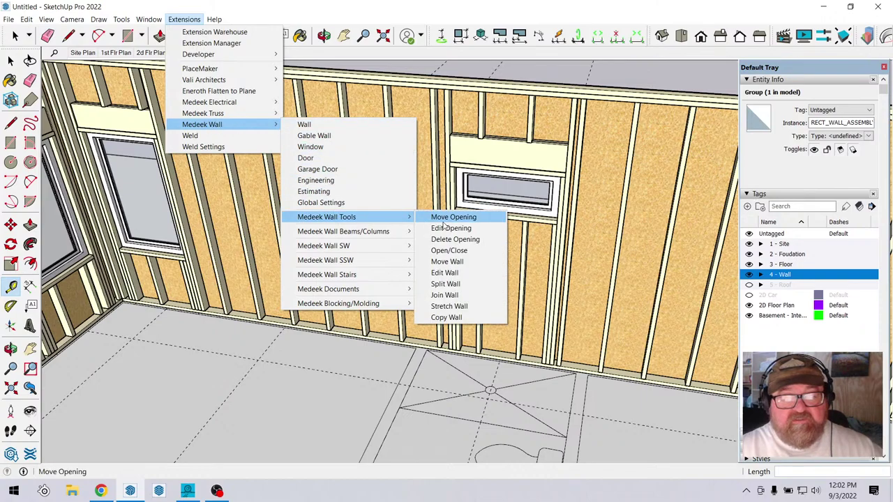
{"action": "left_click", "coordinate": [447, 228]}
{"action": "left_click", "coordinate": [484, 202]}
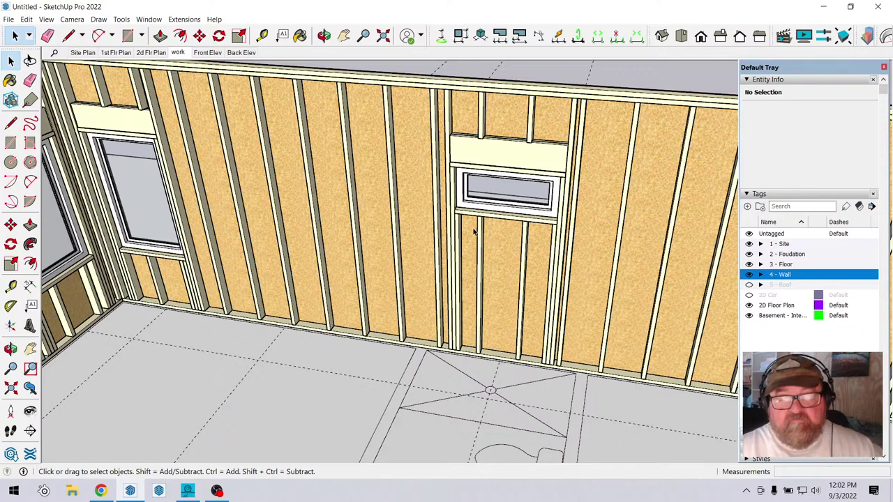
{"action": "scroll", "coordinate": [473, 233], "scroll_direction": "down", "scroll_amount": 5}
{"action": "middle_click_drag", "start_coordinate": [651, 277], "coordinate": [223, 291]}
{"action": "scroll", "coordinate": [346, 200], "scroll_direction": "up", "scroll_amount": 3}
{"action": "scroll", "coordinate": [463, 270], "scroll_direction": "up", "scroll_amount": 3}
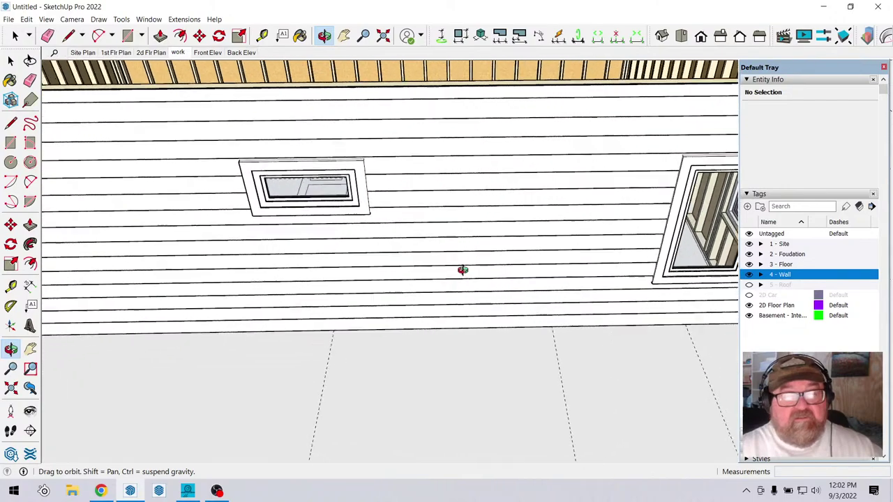
{"action": "scroll", "coordinate": [463, 270], "scroll_direction": "down", "scroll_amount": 3}
Edit the small 36 by 16 in window, set its header height to 88, apply and close.
{"action": "left_click", "coordinate": [184, 19]}
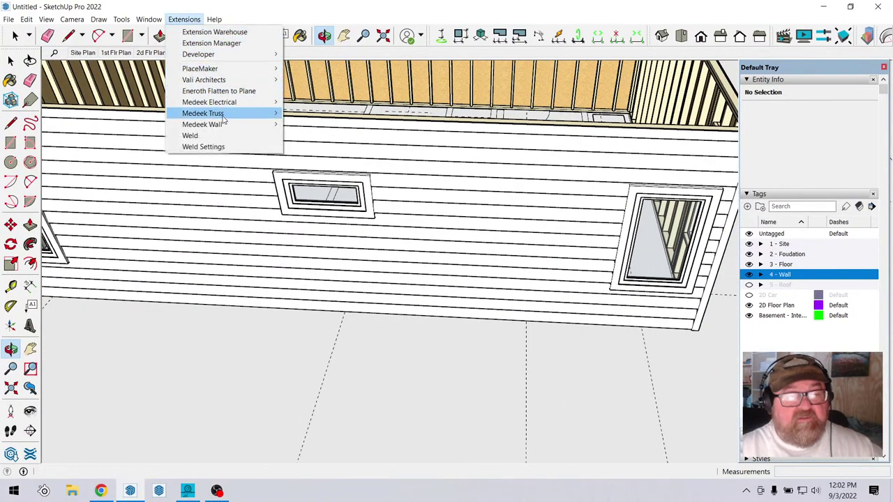
{"action": "mouse_move", "coordinate": [209, 125]}
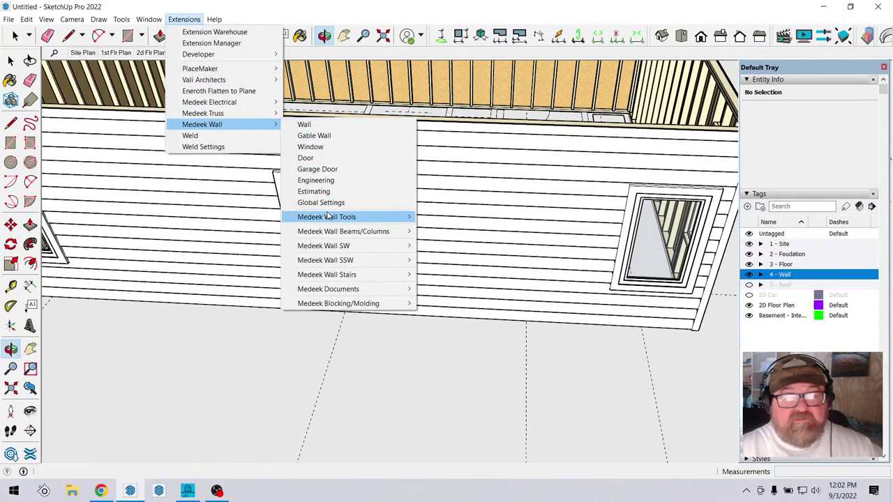
{"action": "mouse_move", "coordinate": [328, 217]}
{"action": "left_click", "coordinate": [437, 227]}
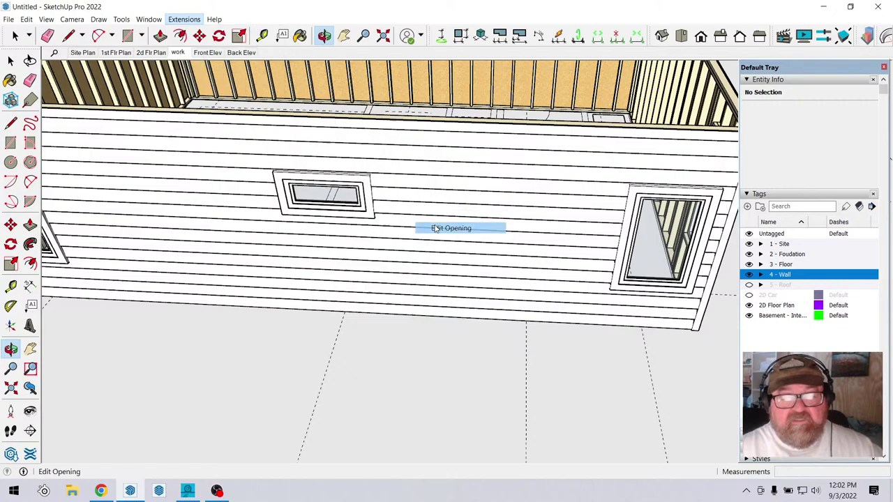
{"action": "left_click", "coordinate": [329, 206]}
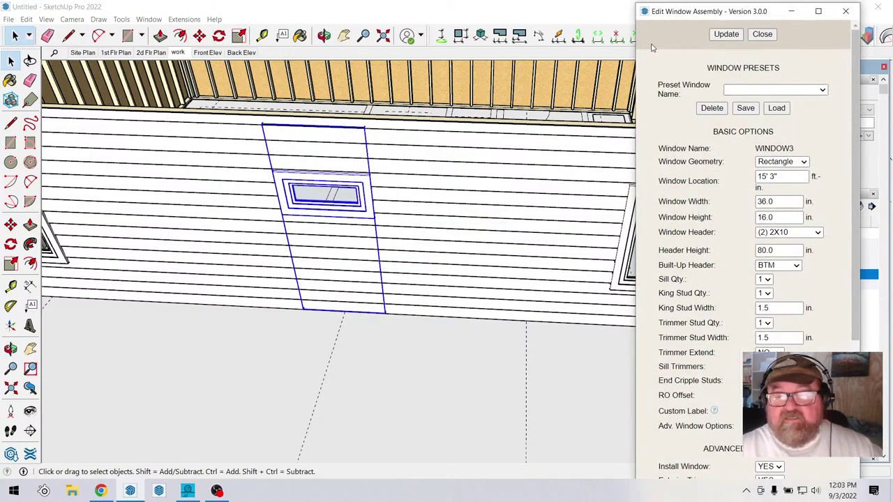
{"action": "left_click_drag", "start_coordinate": [691, 17], "coordinate": [653, 15]}
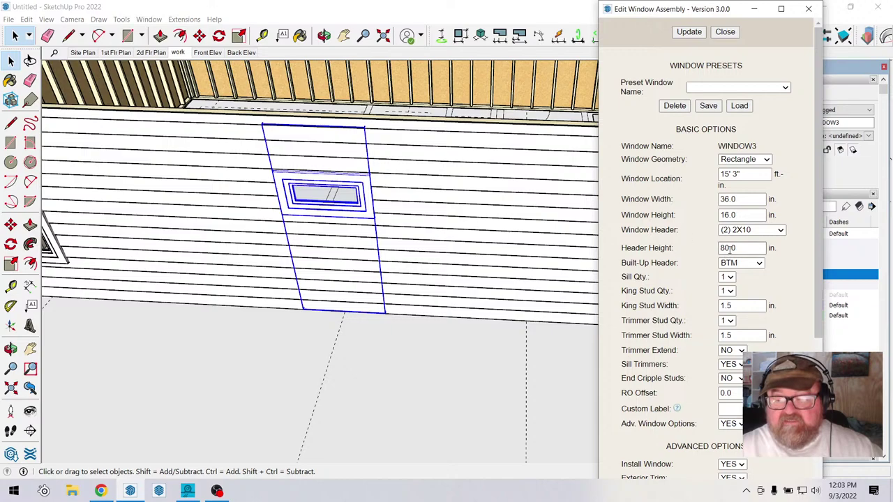
{"action": "key", "text": "shift+Right"}
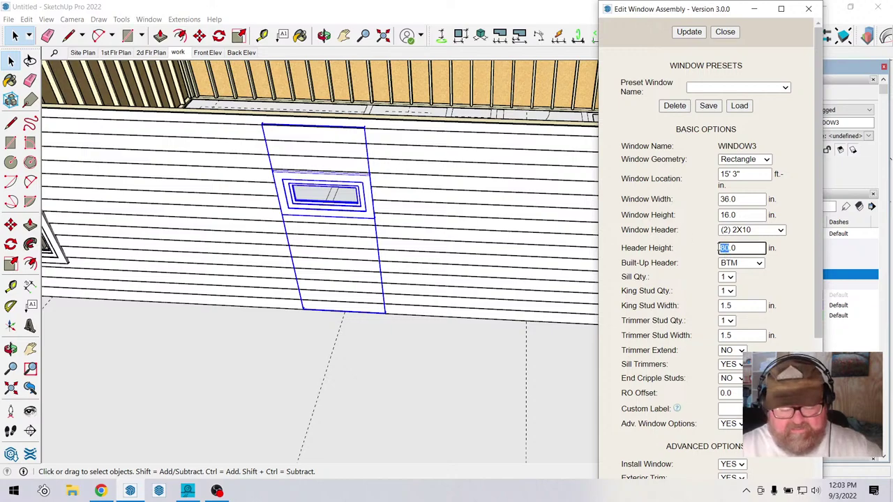
{"action": "type", "text": "88"}
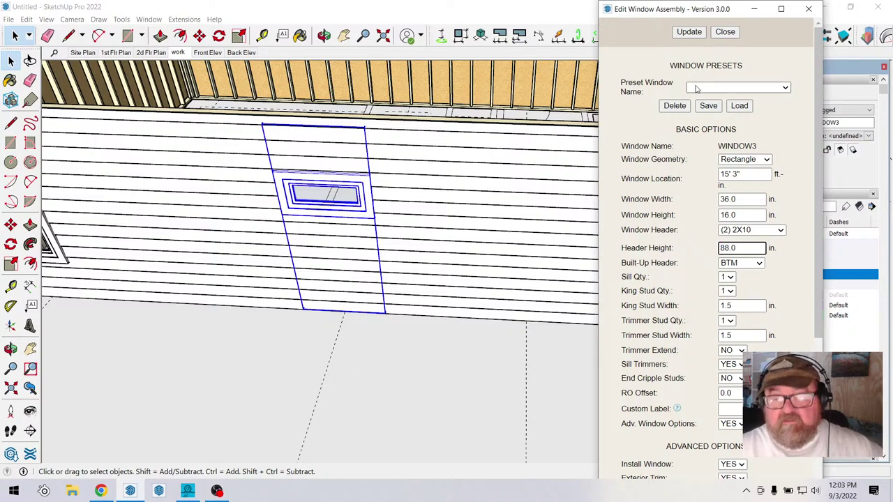
{"action": "left_click", "coordinate": [689, 32]}
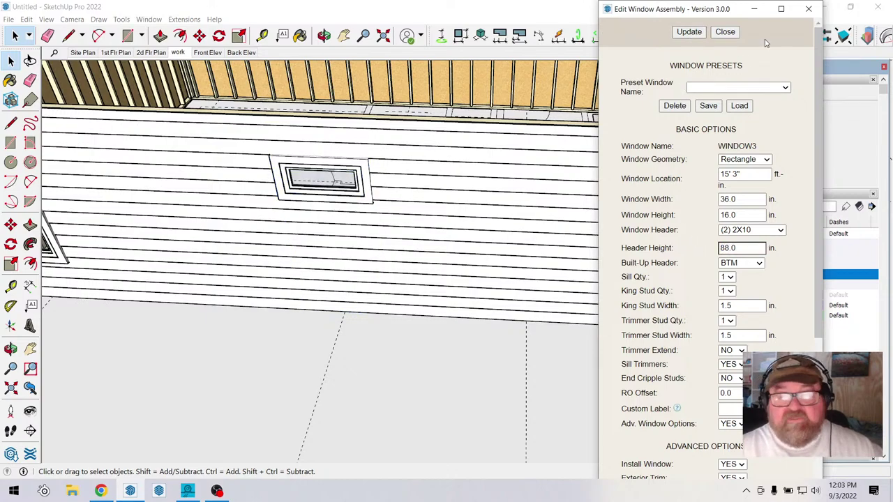
{"action": "left_click", "coordinate": [725, 31]}
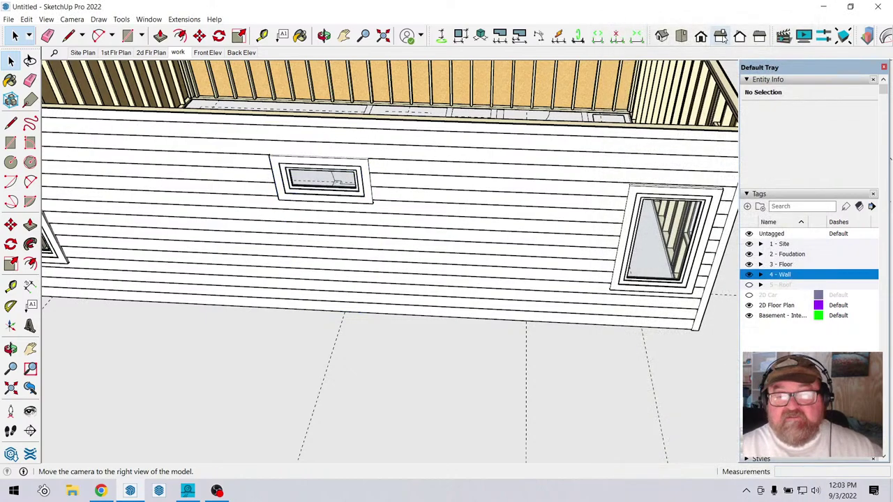
Orbit around the house toward the window on the back wall.
{"action": "left_click", "coordinate": [325, 35]}
{"action": "left_click_drag", "start_coordinate": [426, 167], "coordinate": [635, 157]}
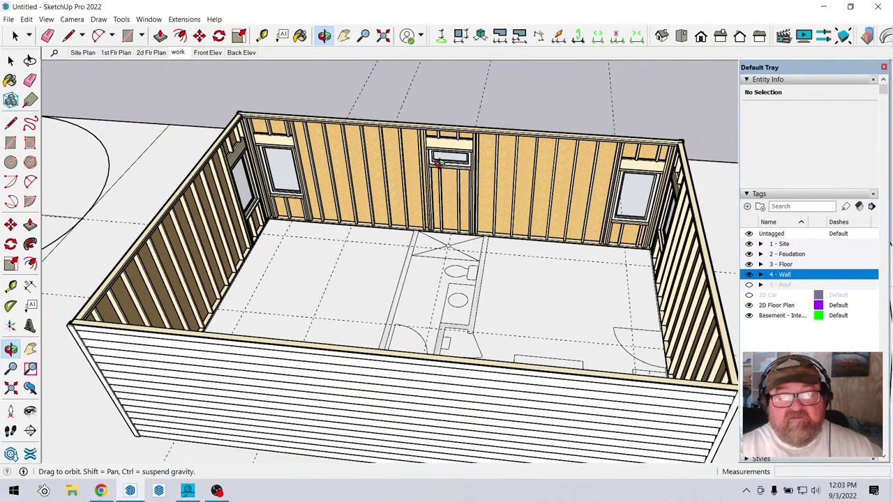
{"action": "left_click_drag", "start_coordinate": [439, 163], "coordinate": [609, 207]}
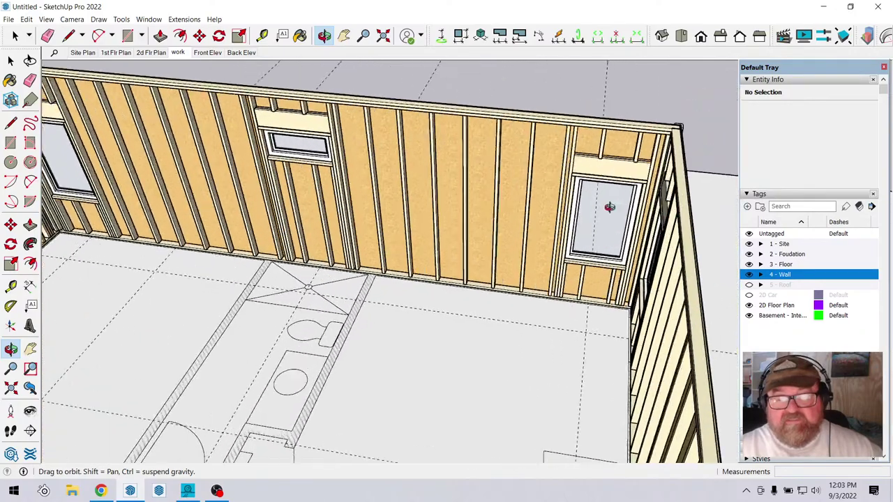
{"action": "scroll", "coordinate": [607, 204], "scroll_direction": "up", "scroll_amount": 3}
{"action": "left_click_drag", "start_coordinate": [572, 252], "coordinate": [471, 202]}
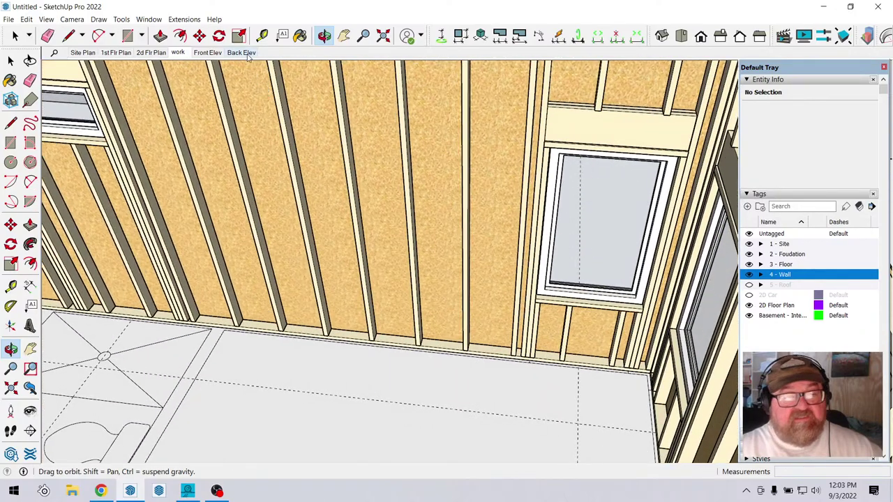
Place a tape-measure guide from the bottom plate to the window top at 6' 8", then orbit out.
{"action": "left_click", "coordinate": [262, 36]}
{"action": "scroll", "coordinate": [564, 363], "scroll_direction": "up", "scroll_amount": 4}
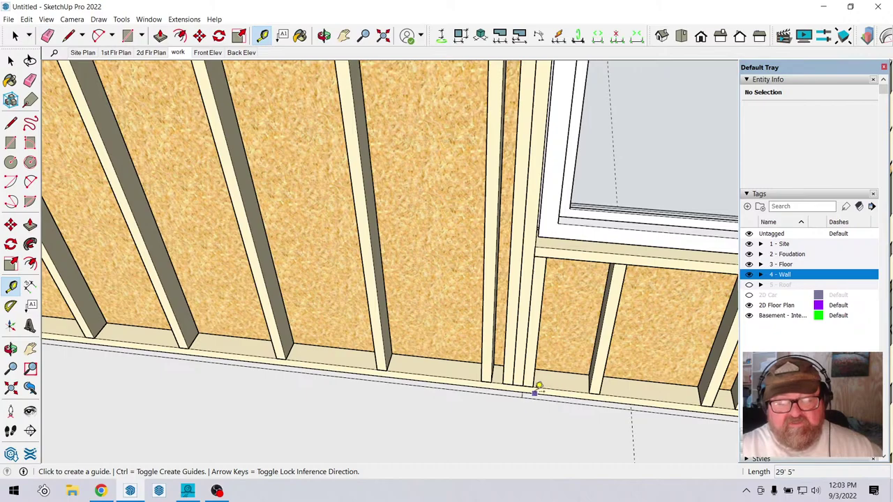
{"action": "left_click", "coordinate": [531, 385]}
{"action": "scroll", "coordinate": [532, 386], "scroll_direction": "down", "scroll_amount": 4}
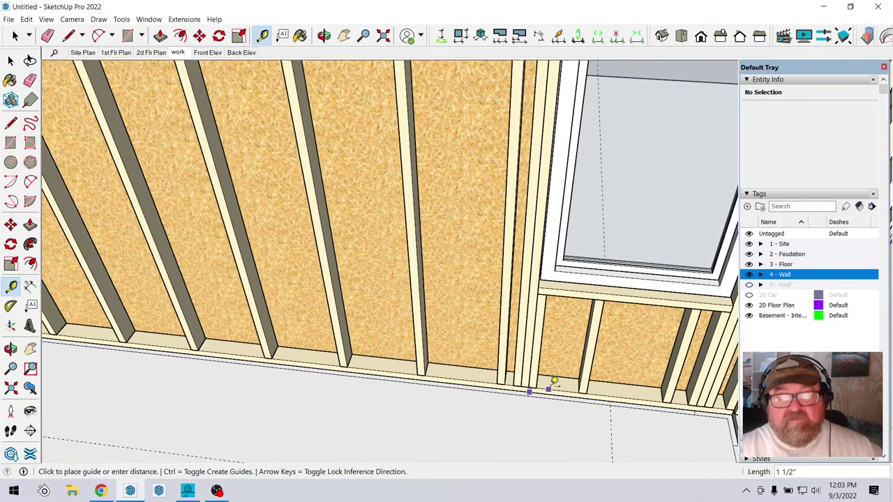
{"action": "scroll", "coordinate": [568, 73], "scroll_direction": "down", "scroll_amount": 2}
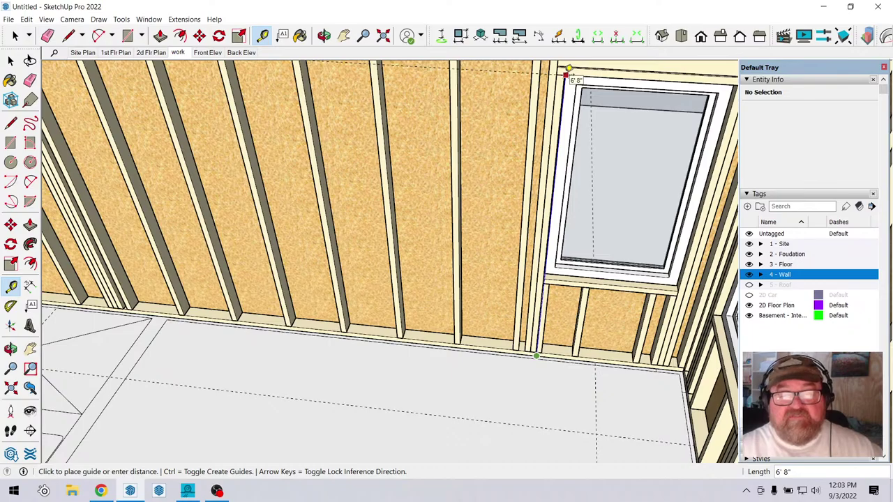
{"action": "scroll", "coordinate": [569, 74], "scroll_direction": "down", "scroll_amount": 2}
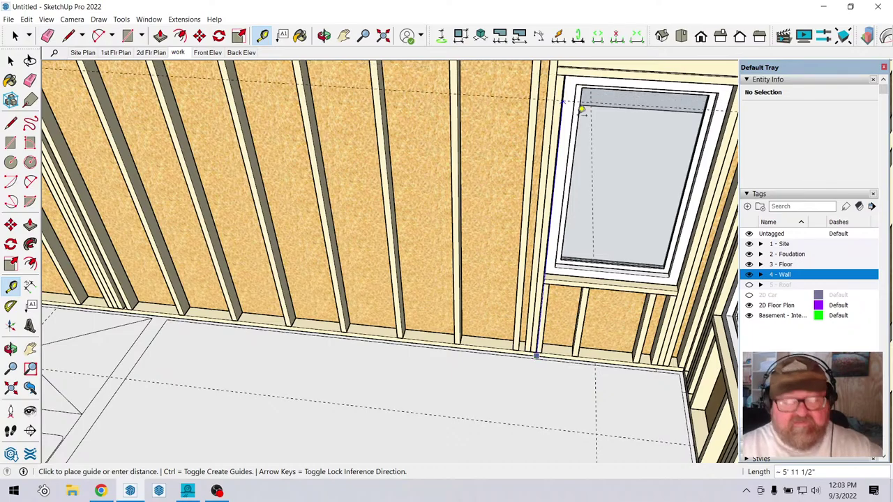
{"action": "left_click", "coordinate": [569, 75]}
{"action": "scroll", "coordinate": [648, 163], "scroll_direction": "down", "scroll_amount": 5}
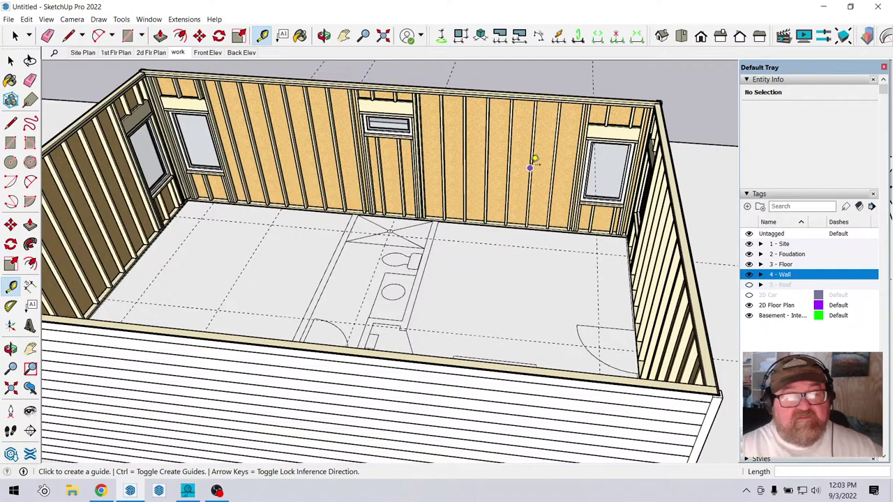
{"action": "middle_click_drag", "start_coordinate": [531, 165], "coordinate": [380, 112]}
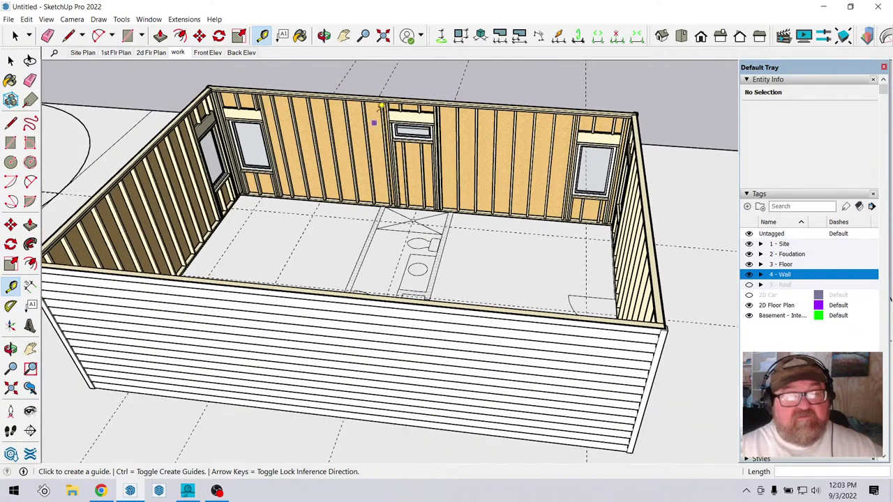
{"action": "middle_click_drag", "start_coordinate": [333, 58], "coordinate": [531, 278]}
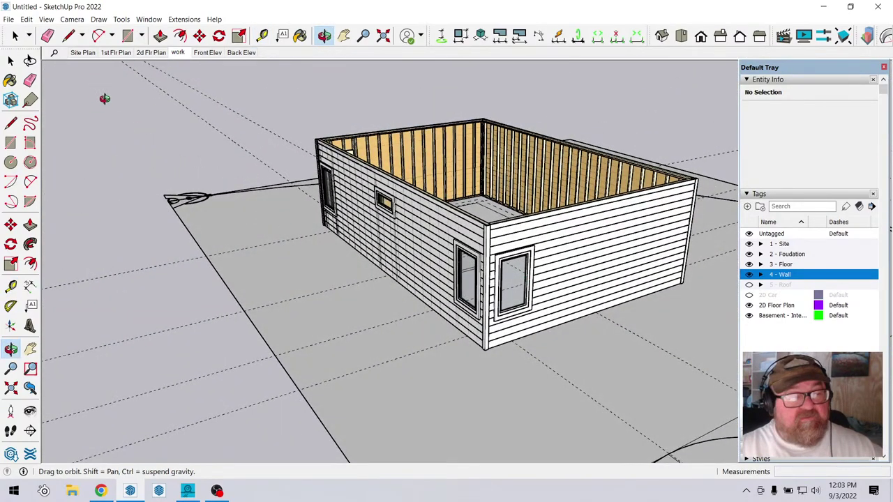
Run Medeek Wall's Edit Opening on the 32 by 52 in corner window.
{"action": "left_click", "coordinate": [149, 19]}
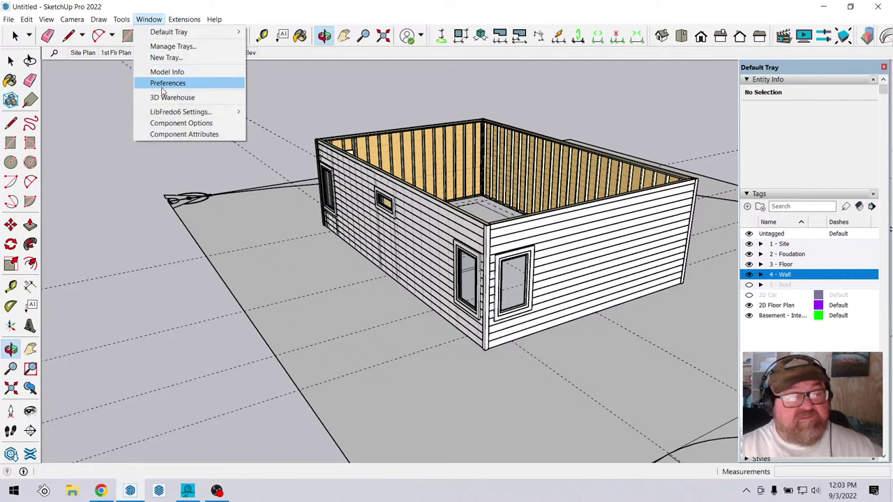
{"action": "mouse_move", "coordinate": [186, 18]}
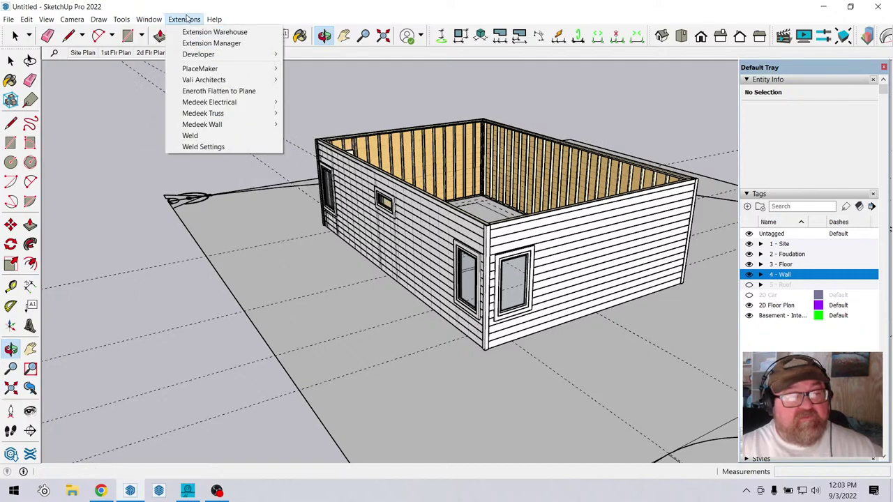
{"action": "mouse_move", "coordinate": [213, 128]}
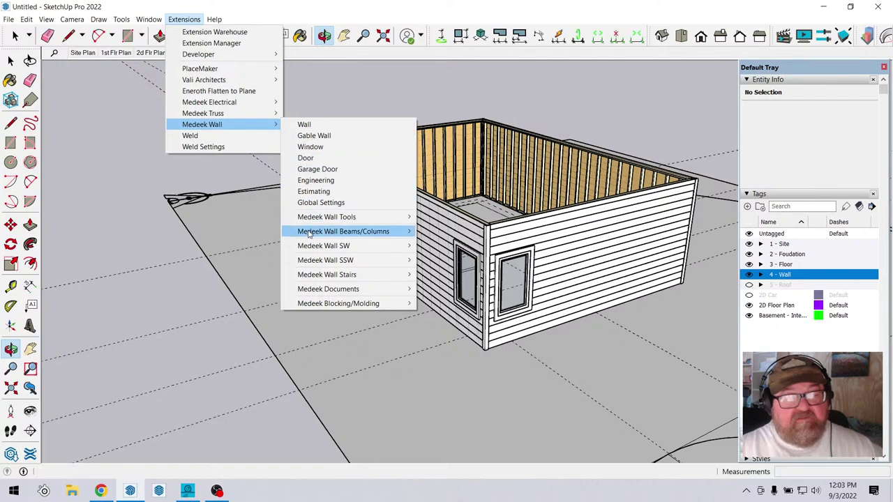
{"action": "mouse_move", "coordinate": [348, 219]}
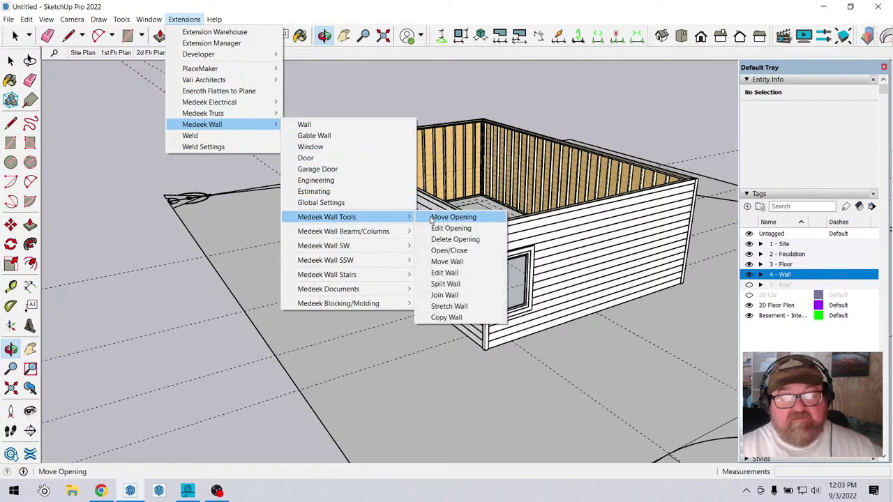
{"action": "left_click", "coordinate": [436, 229]}
{"action": "left_click", "coordinate": [514, 278]}
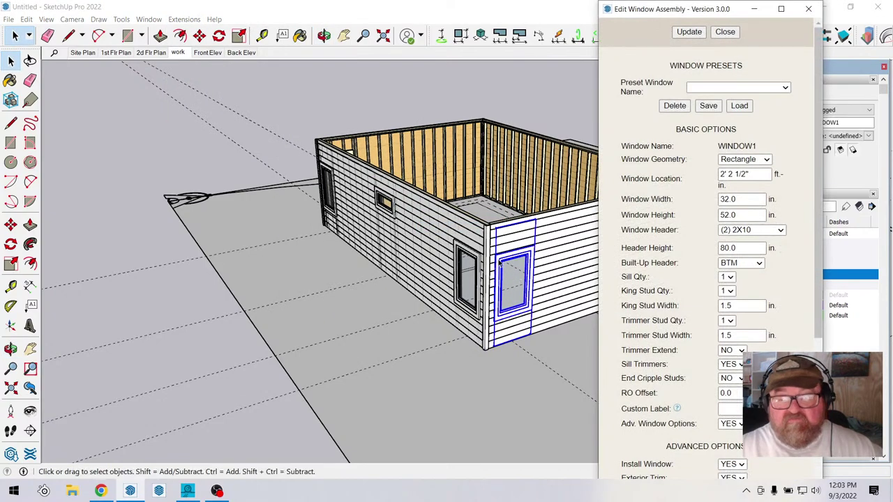
Change its header height to 82.5 in, apply it to the wall, and close.
{"action": "left_click_drag", "start_coordinate": [727, 248], "coordinate": [700, 248]}
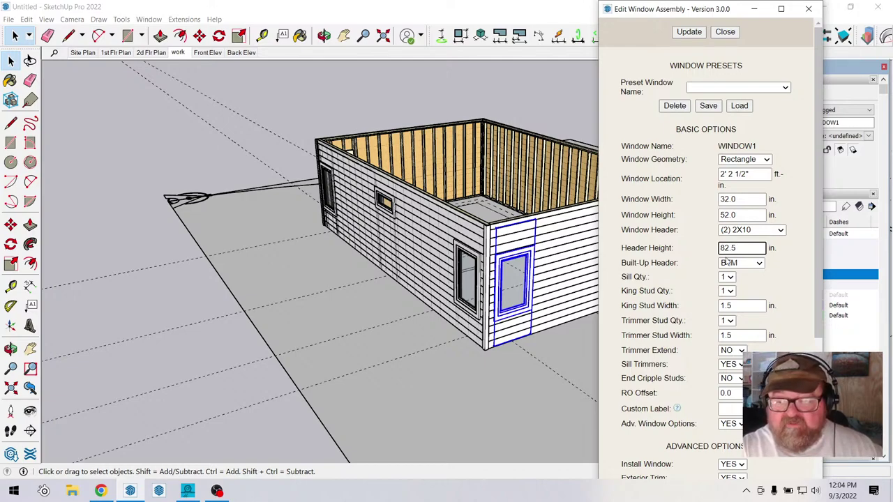
{"action": "left_click", "coordinate": [689, 32]}
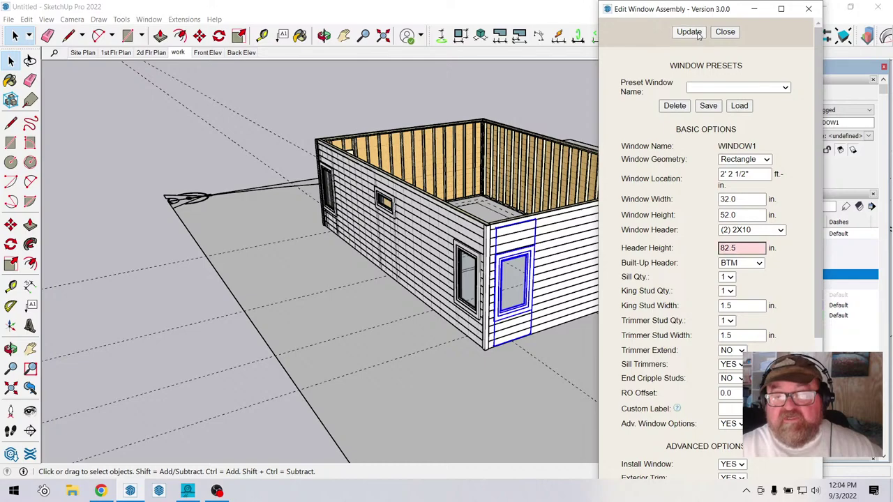
{"action": "left_click", "coordinate": [465, 256]}
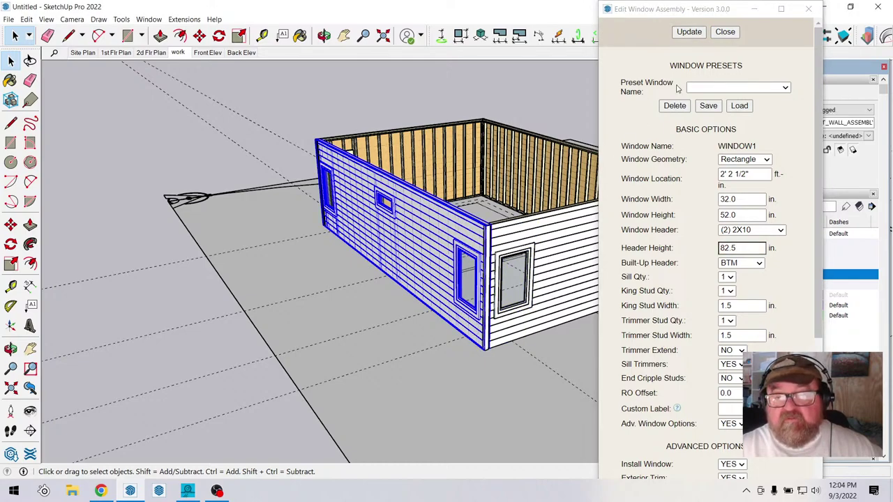
{"action": "left_click", "coordinate": [725, 31]}
Edit the neighbouring 32 by 52 inch window's opening, set its header height to 82.5 in, and close the settings.
{"action": "left_click", "coordinate": [185, 19]}
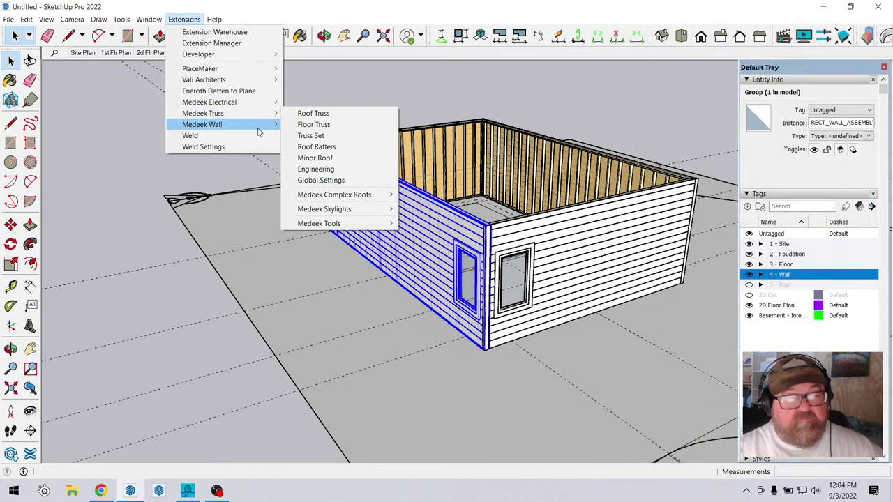
{"action": "mouse_move", "coordinate": [258, 127]}
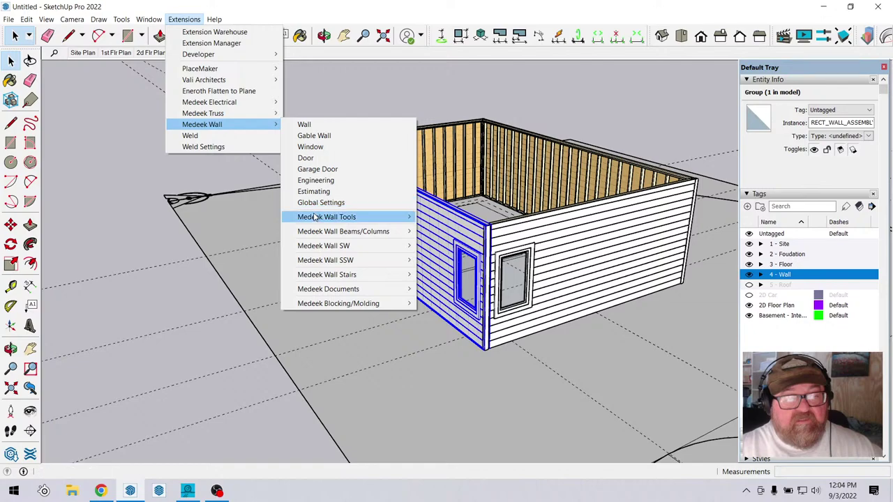
{"action": "mouse_move", "coordinate": [316, 217]}
{"action": "left_click", "coordinate": [444, 229]}
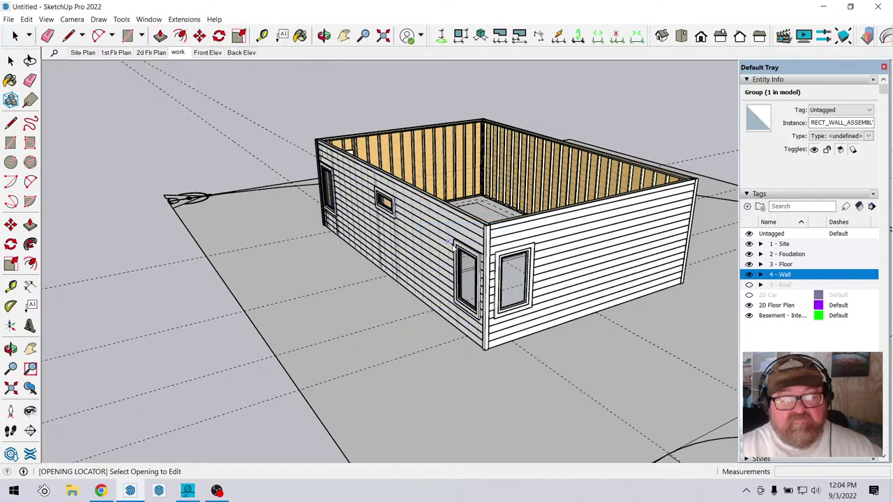
{"action": "left_click", "coordinate": [467, 265]}
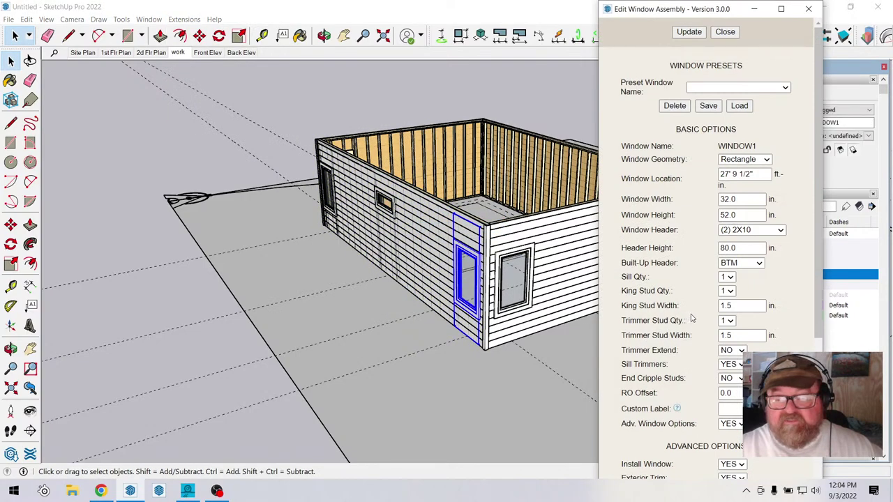
{"action": "left_click_drag", "start_coordinate": [737, 247], "coordinate": [732, 248]}
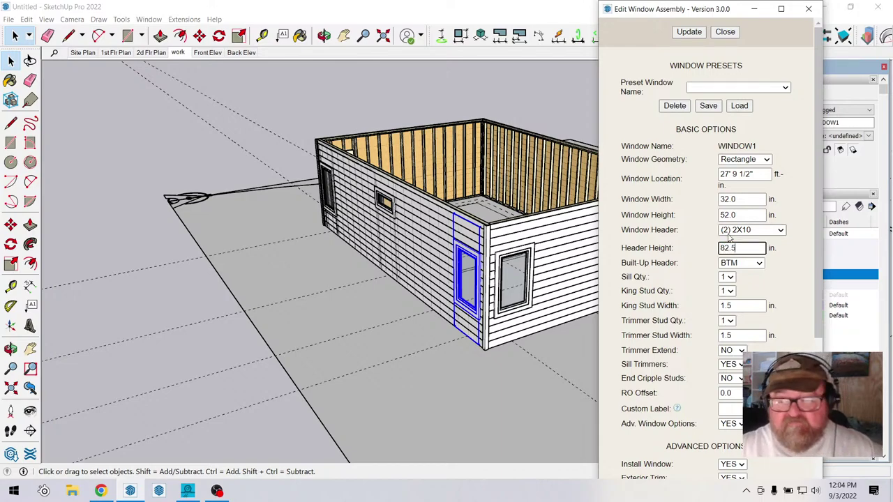
{"action": "left_click", "coordinate": [698, 32]}
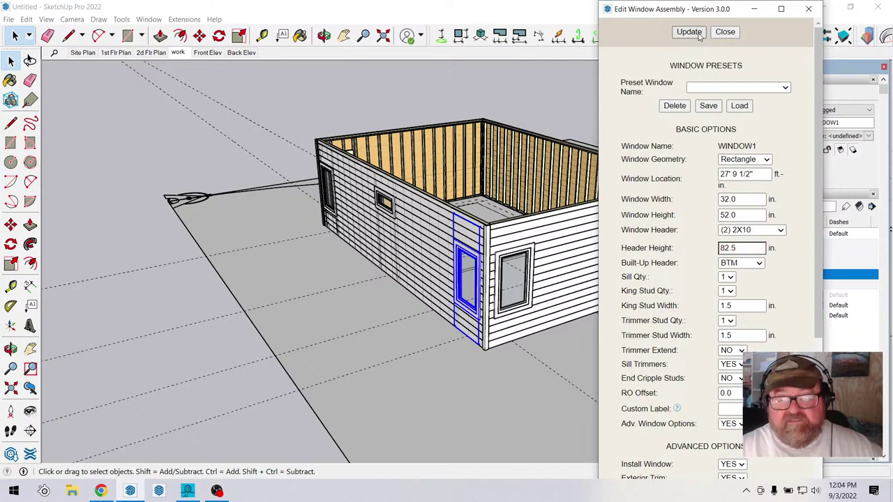
{"action": "left_click", "coordinate": [724, 34]}
Apply an 82.5 in header height to the window nearest the corner.
{"action": "scroll", "coordinate": [458, 290], "scroll_direction": "up", "scroll_amount": 5}
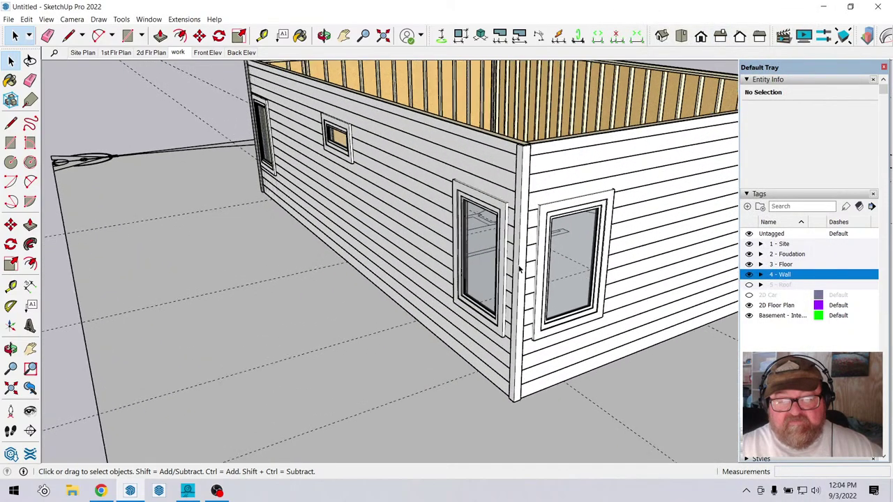
{"action": "left_click", "coordinate": [324, 35]}
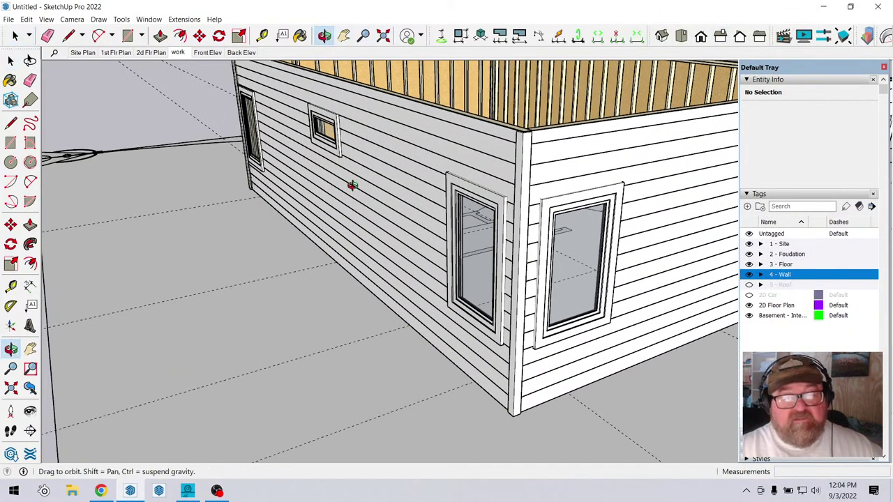
{"action": "left_click_drag", "start_coordinate": [351, 186], "coordinate": [543, 163]}
{"action": "left_click_drag", "start_coordinate": [450, 124], "coordinate": [423, 193]}
{"action": "right_click", "coordinate": [381, 187]}
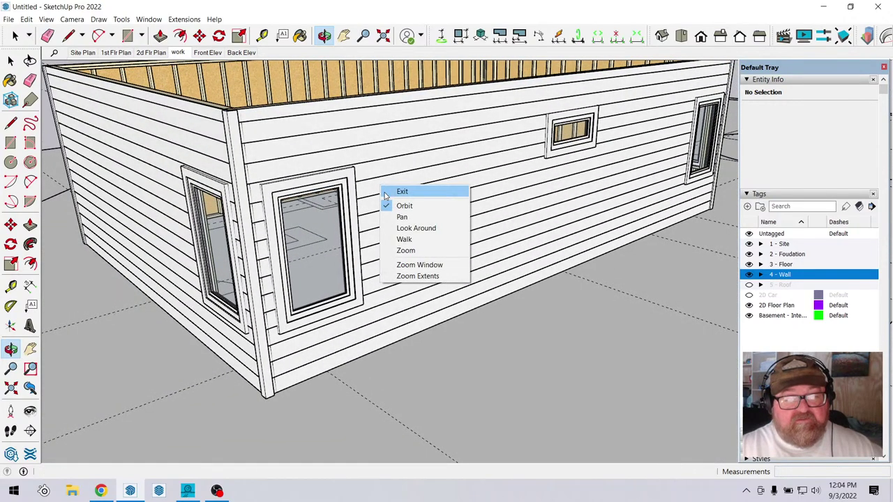
{"action": "left_click", "coordinate": [291, 189]}
{"action": "left_click", "coordinate": [185, 19]}
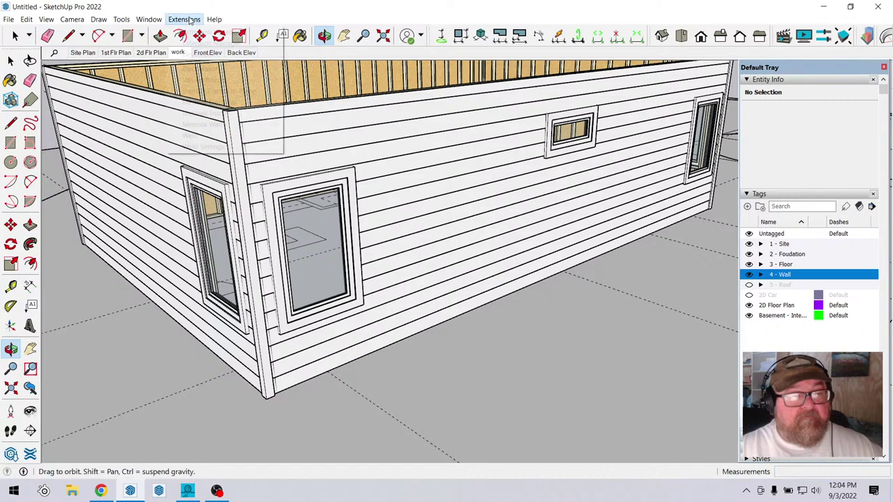
{"action": "mouse_move", "coordinate": [247, 124]}
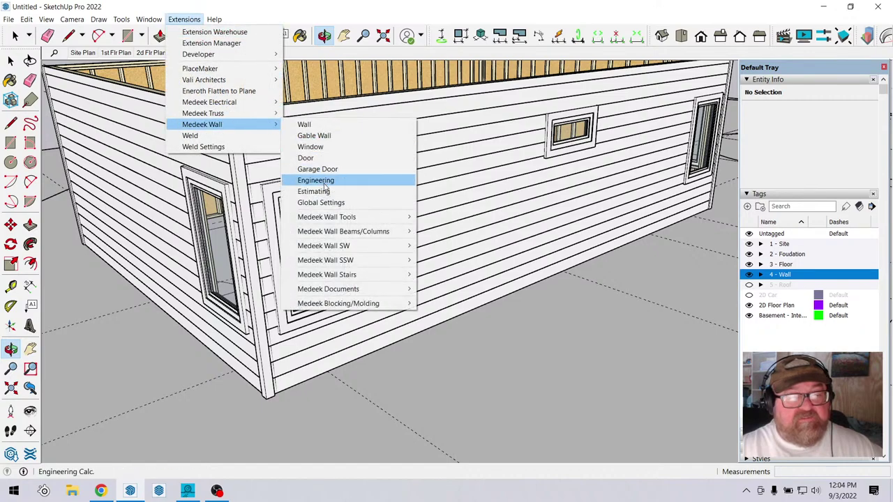
{"action": "mouse_move", "coordinate": [349, 217]}
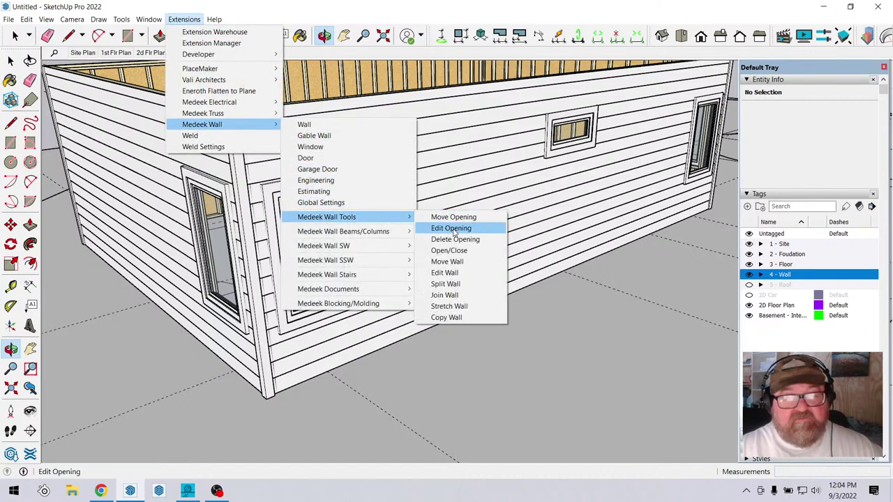
{"action": "left_click", "coordinate": [451, 228]}
{"action": "left_click", "coordinate": [314, 237]}
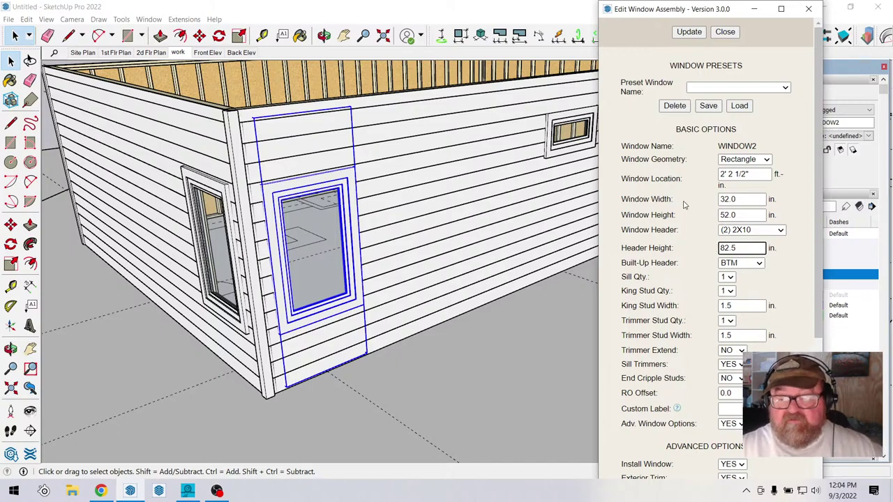
{"action": "left_click", "coordinate": [689, 32]}
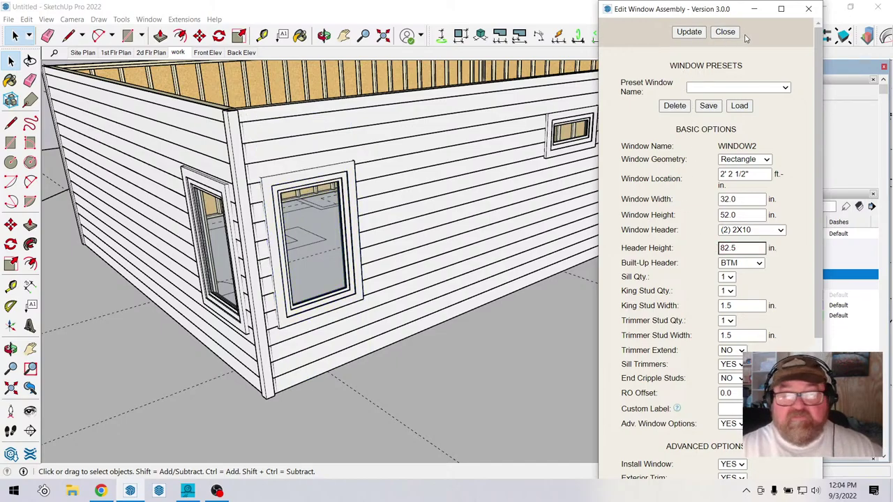
Change WINDOW1's header height from 80.0 to 82.5 in on the left wall.
{"action": "left_click", "coordinate": [324, 34]}
{"action": "left_click_drag", "start_coordinate": [293, 146], "coordinate": [502, 139]}
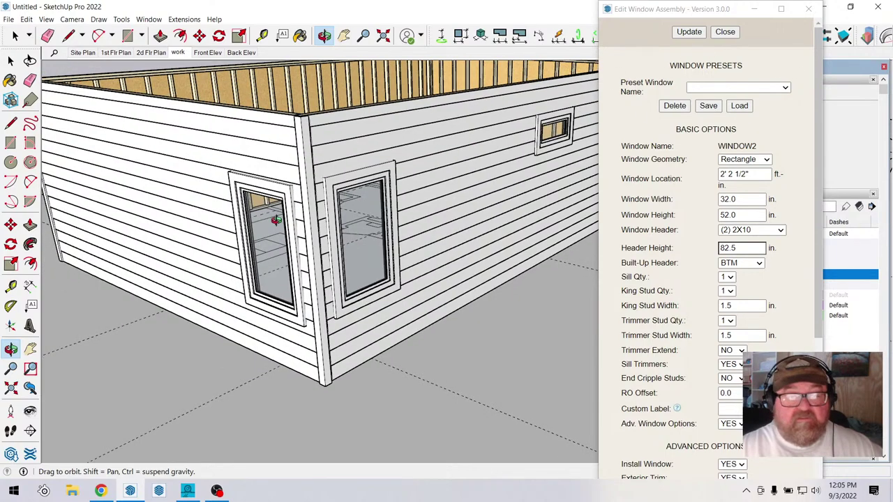
{"action": "left_click", "coordinate": [14, 35]}
{"action": "left_click", "coordinate": [184, 19]}
{"action": "mouse_move", "coordinate": [202, 126]}
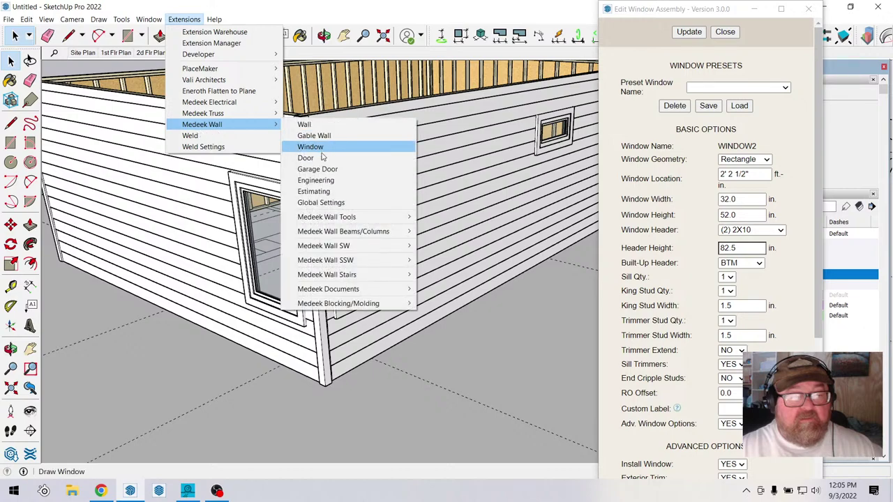
{"action": "mouse_move", "coordinate": [334, 220]}
{"action": "left_click", "coordinate": [453, 228]}
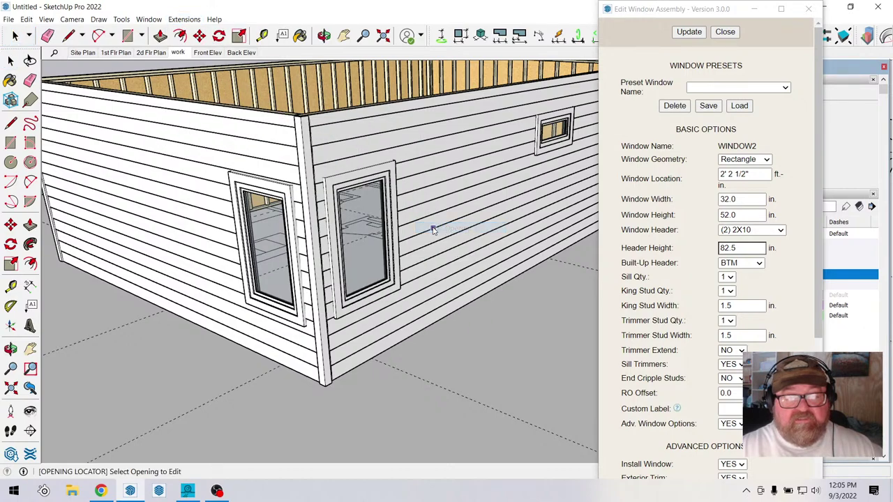
{"action": "left_click", "coordinate": [265, 208]}
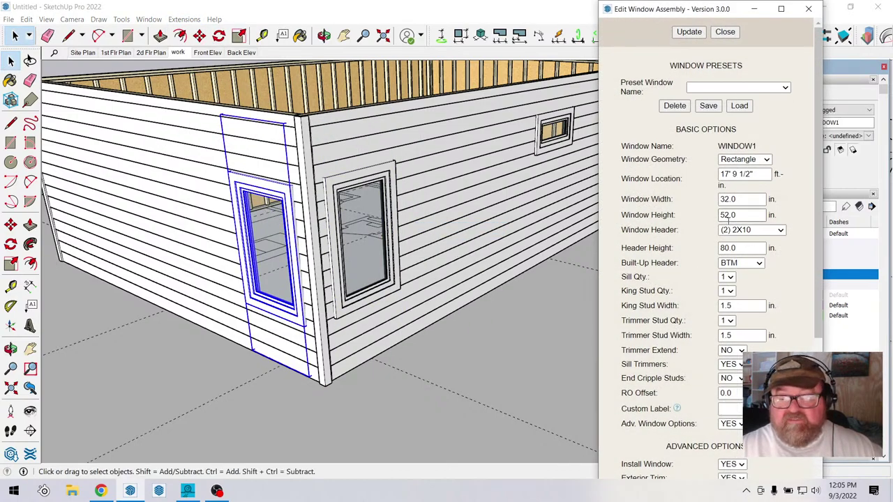
{"action": "double_click", "coordinate": [739, 248]}
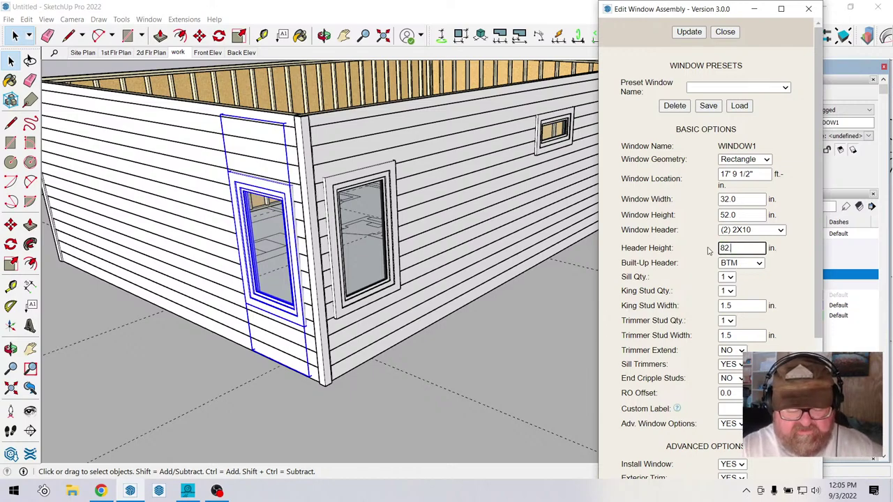
{"action": "left_click", "coordinate": [689, 31]}
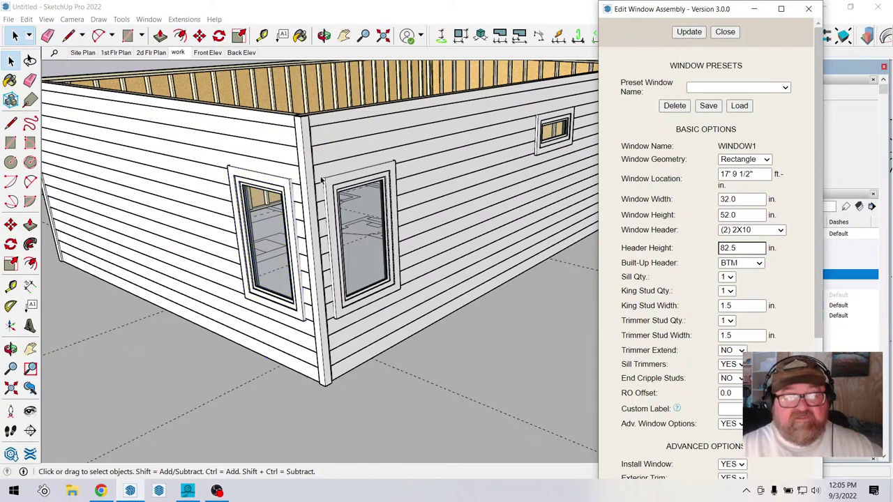
{"action": "scroll", "coordinate": [323, 180], "scroll_direction": "up", "scroll_amount": 2}
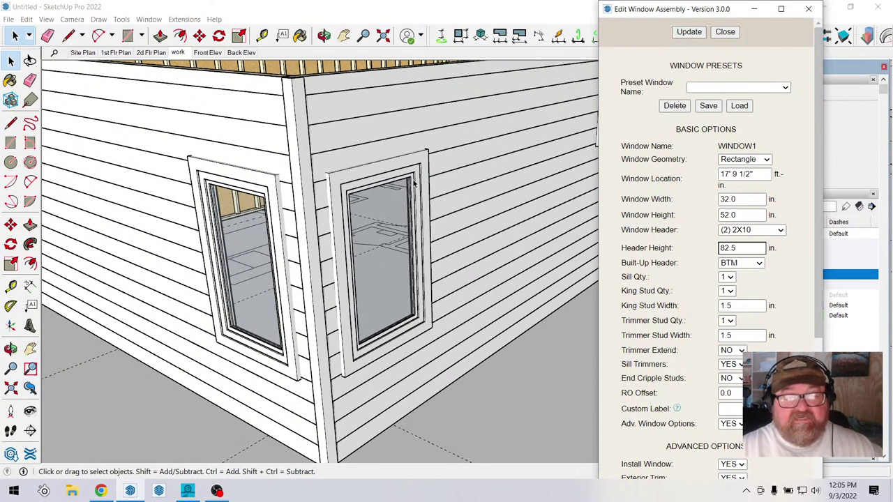
{"action": "left_click", "coordinate": [324, 35]}
{"action": "left_click_drag", "start_coordinate": [307, 209], "coordinate": [597, 182]}
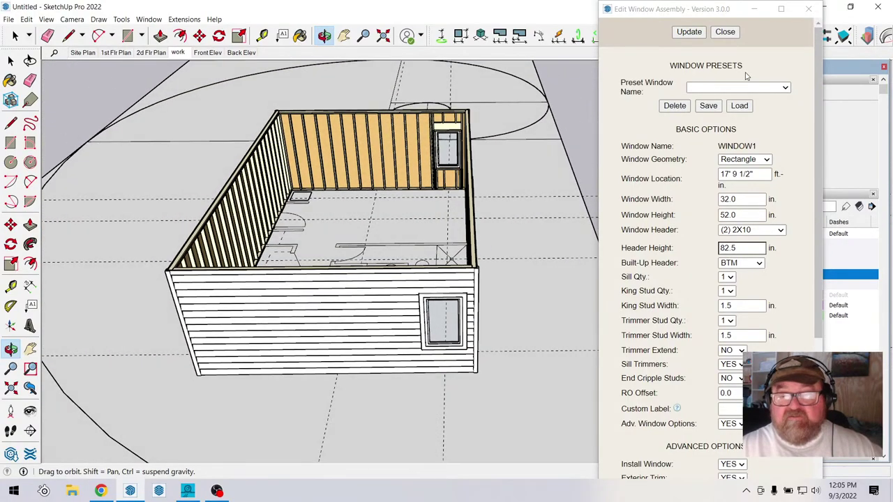
Start a new Medeek door with a (2) 2X10 header built up on BOTH sides.
{"action": "left_click", "coordinate": [726, 32]}
{"action": "left_click_drag", "start_coordinate": [652, 156], "coordinate": [278, 385]}
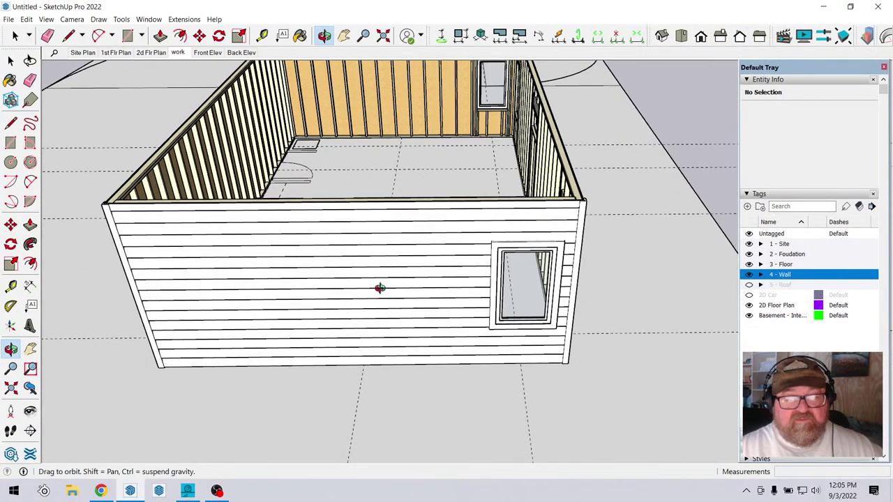
{"action": "left_click_drag", "start_coordinate": [405, 257], "coordinate": [349, 292]}
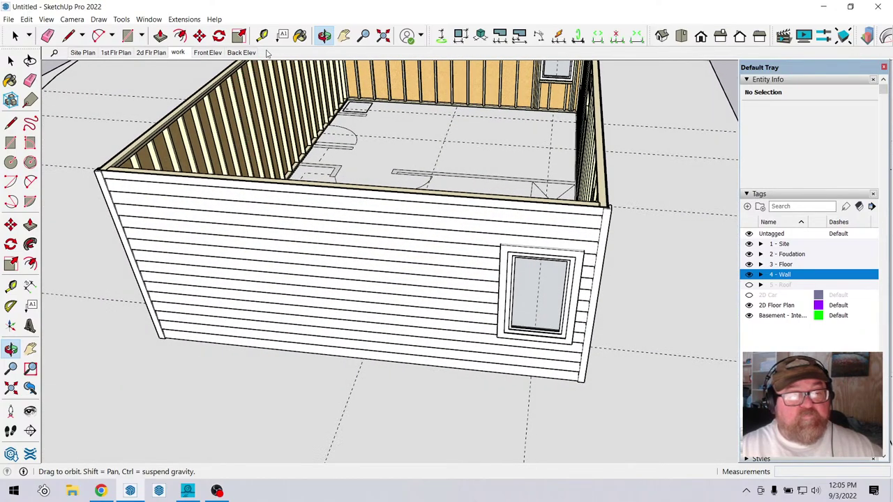
{"action": "left_click", "coordinate": [184, 19]}
{"action": "mouse_move", "coordinate": [195, 129]}
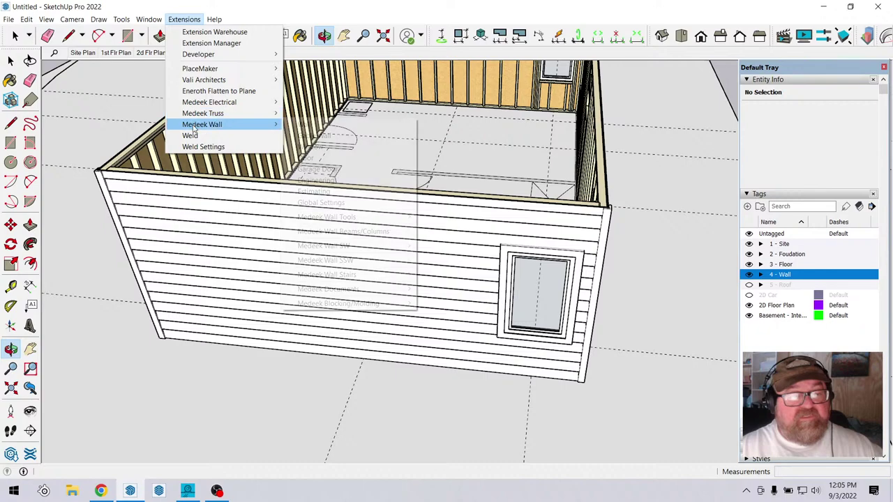
{"action": "left_click", "coordinate": [317, 160]}
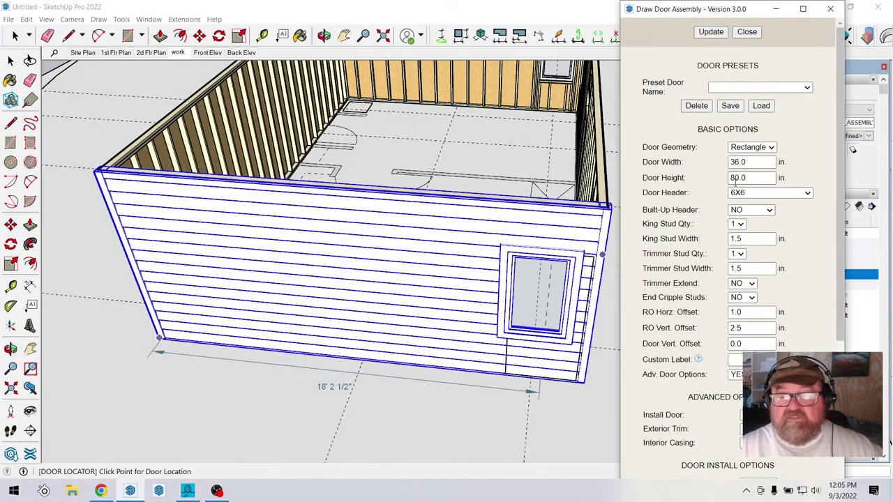
{"action": "left_click", "coordinate": [808, 194]}
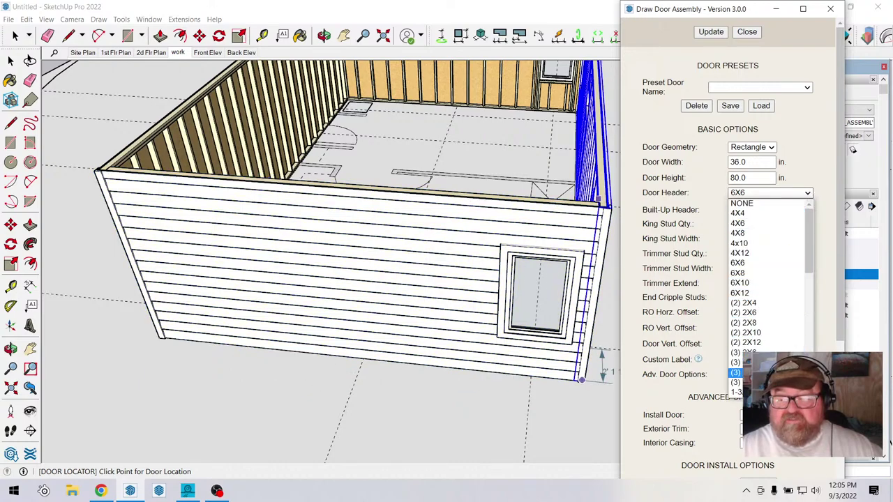
{"action": "left_click", "coordinate": [745, 333]}
{"action": "scroll", "coordinate": [685, 237], "scroll_direction": "down", "scroll_amount": 3}
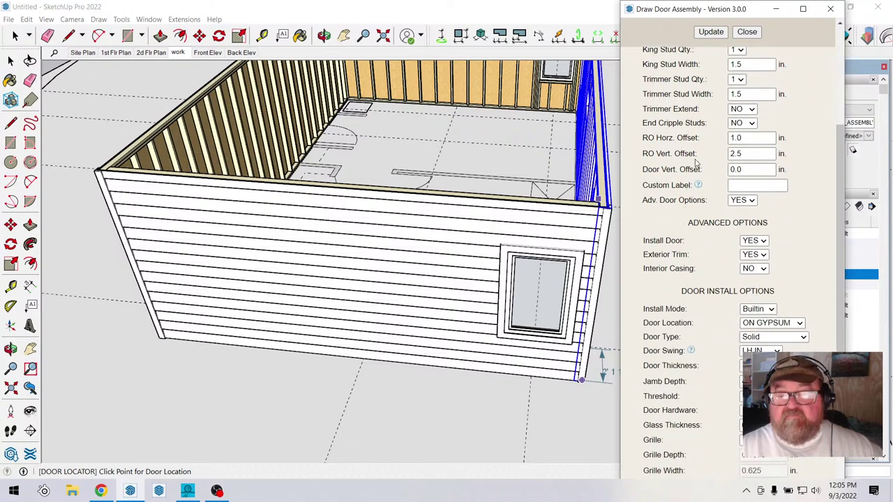
{"action": "scroll", "coordinate": [690, 162], "scroll_direction": "up", "scroll_amount": 2}
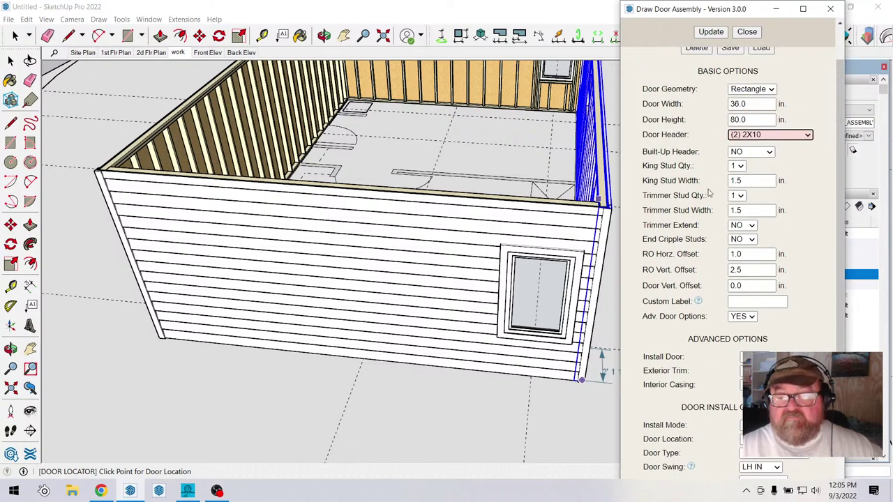
{"action": "left_click", "coordinate": [771, 153]}
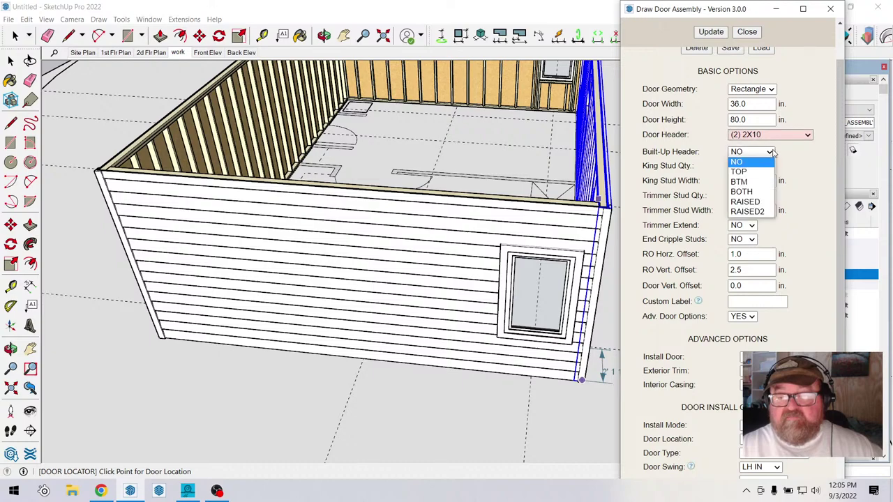
{"action": "left_click", "coordinate": [760, 195]}
Make it a Full Glass door and place it in the back wall.
{"action": "scroll", "coordinate": [670, 189], "scroll_direction": "up", "scroll_amount": 2}
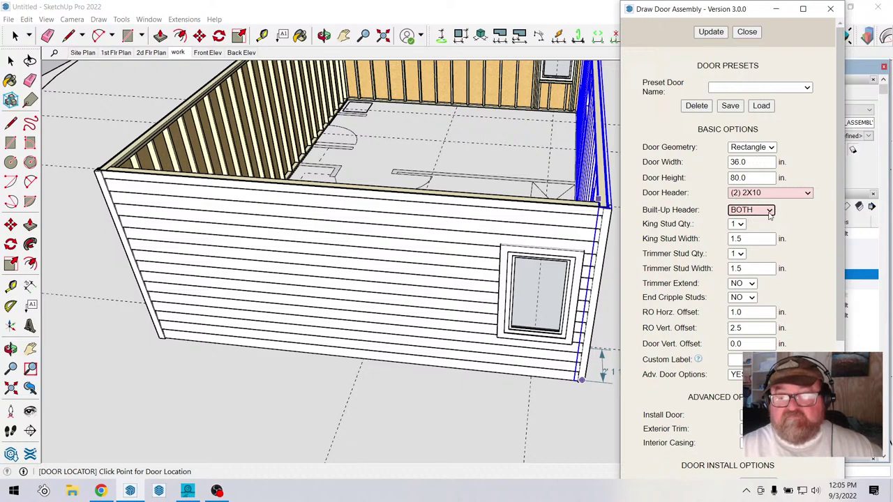
{"action": "scroll", "coordinate": [742, 204], "scroll_direction": "down", "scroll_amount": 1}
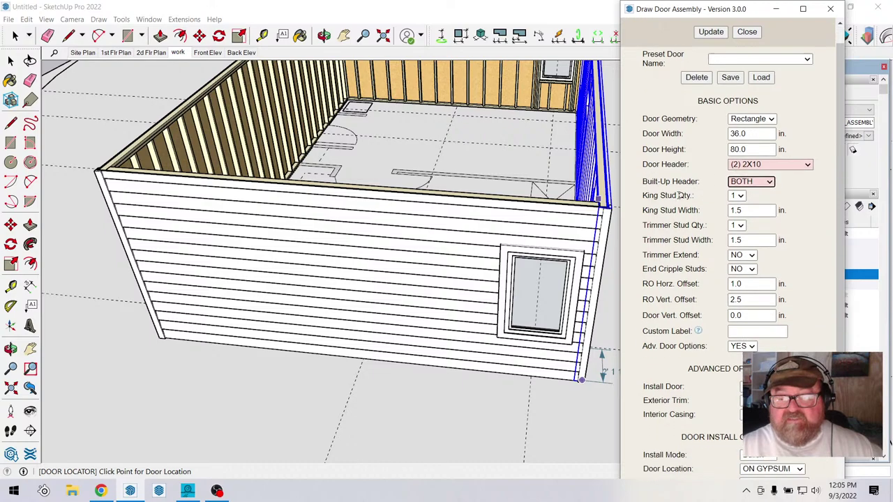
{"action": "scroll", "coordinate": [694, 208], "scroll_direction": "down", "scroll_amount": 2}
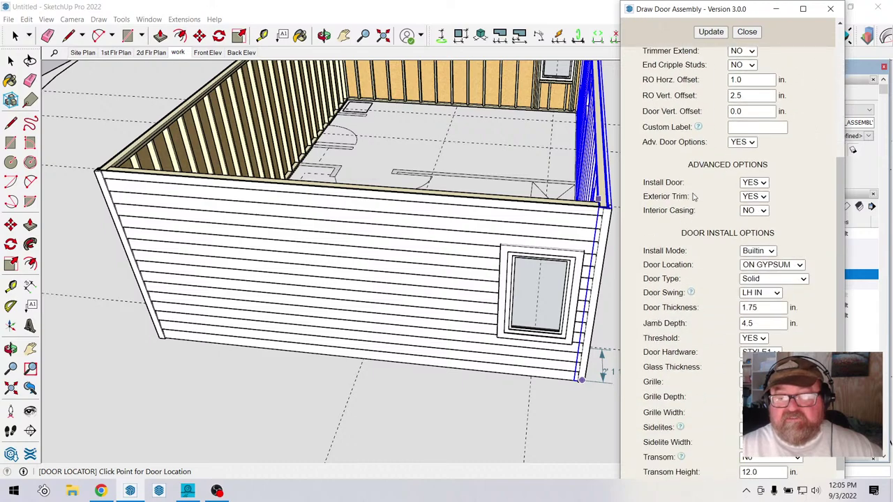
{"action": "scroll", "coordinate": [698, 206], "scroll_direction": "down", "scroll_amount": 2}
{"action": "mouse_move", "coordinate": [681, 254]}
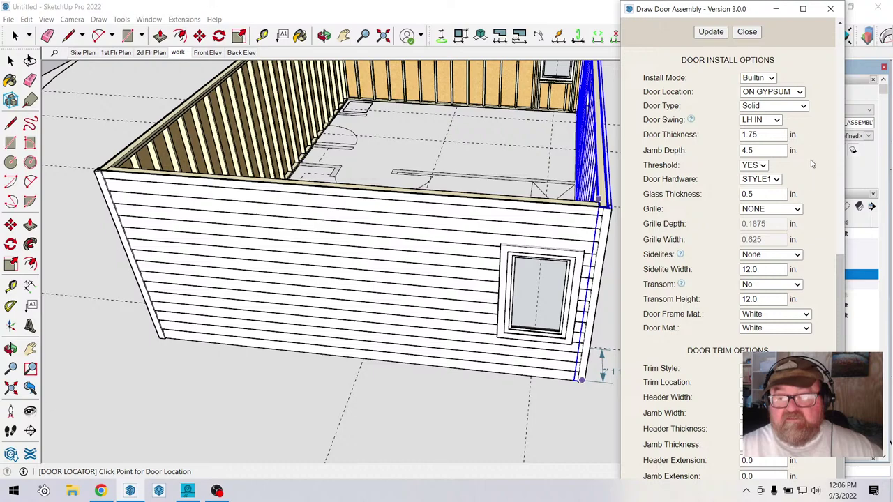
{"action": "left_click", "coordinate": [805, 106]}
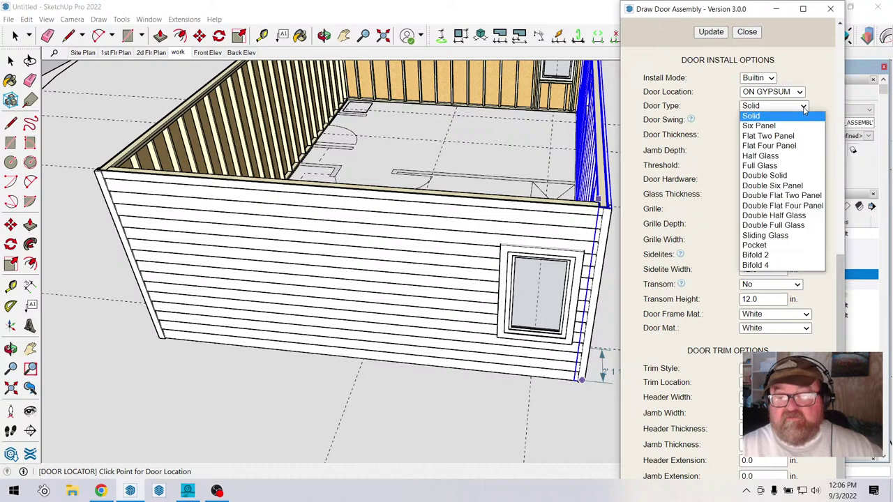
{"action": "left_click", "coordinate": [784, 167]}
{"action": "left_click", "coordinate": [710, 32]}
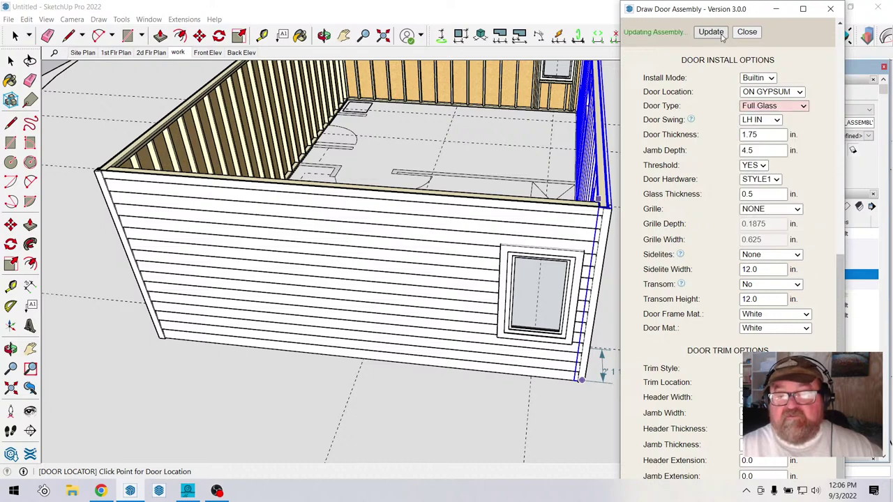
{"action": "left_click", "coordinate": [362, 367]}
{"action": "scroll", "coordinate": [362, 367], "scroll_direction": "down", "scroll_amount": 2}
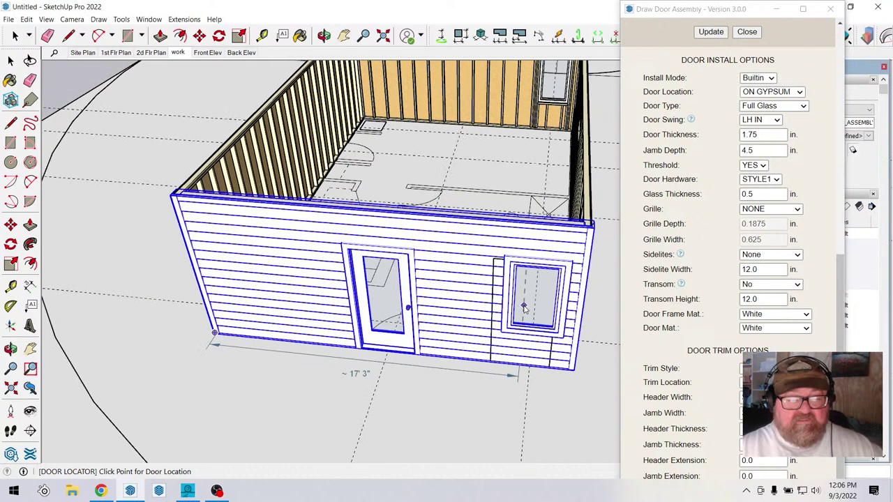
Set the door assembly's swing to RH IN, apply it, and close the settings.
{"action": "left_click", "coordinate": [325, 35]}
{"action": "left_click_drag", "start_coordinate": [418, 230], "coordinate": [514, 176]}
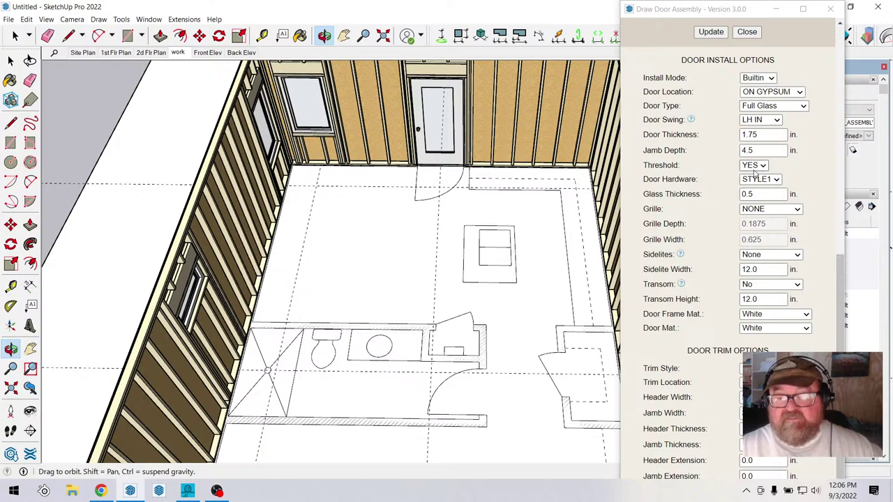
{"action": "left_click", "coordinate": [777, 120]}
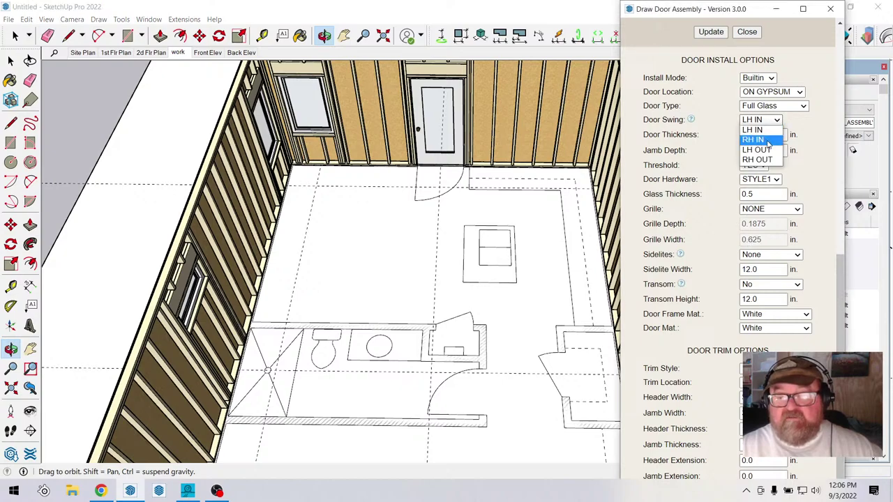
{"action": "left_click", "coordinate": [766, 140]}
{"action": "left_click", "coordinate": [711, 34]}
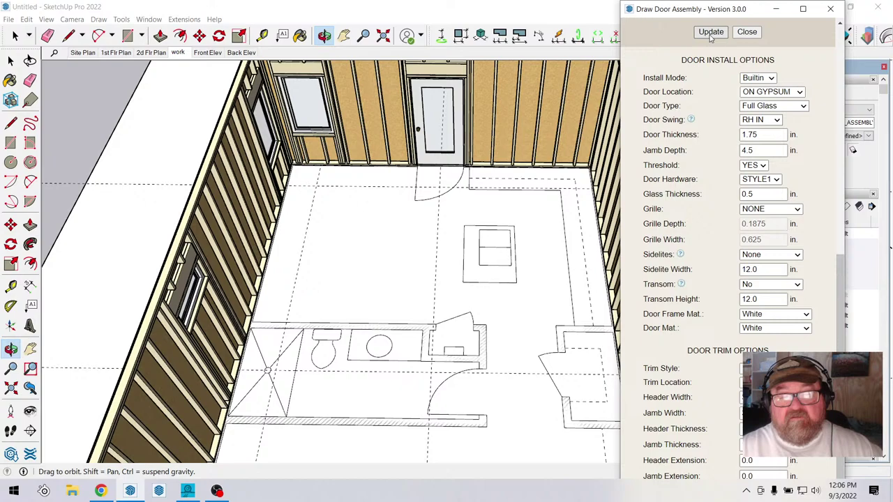
{"action": "left_click", "coordinate": [747, 31]}
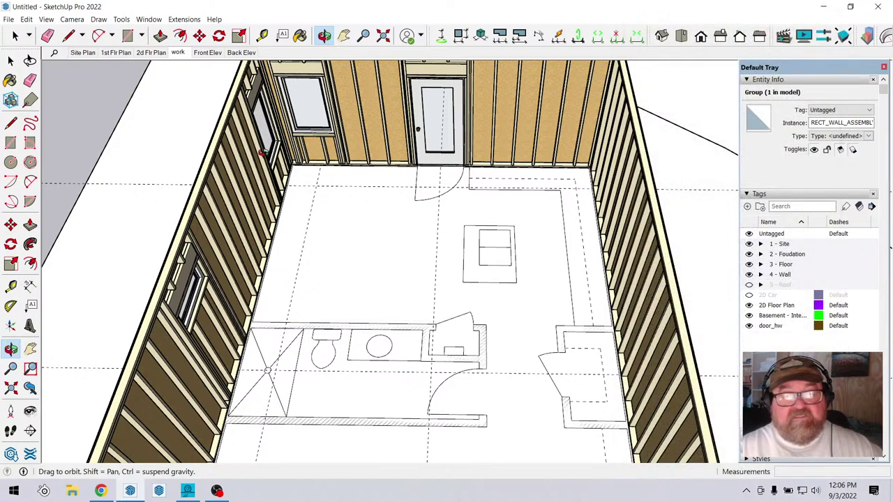
Edit the placed back-wall door opening and change its swing to RH IN.
{"action": "left_click", "coordinate": [183, 18]}
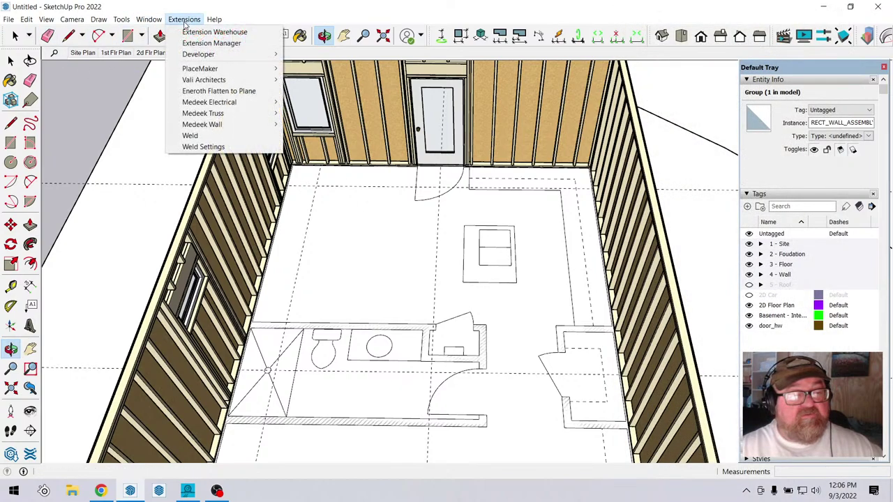
{"action": "mouse_move", "coordinate": [208, 125]}
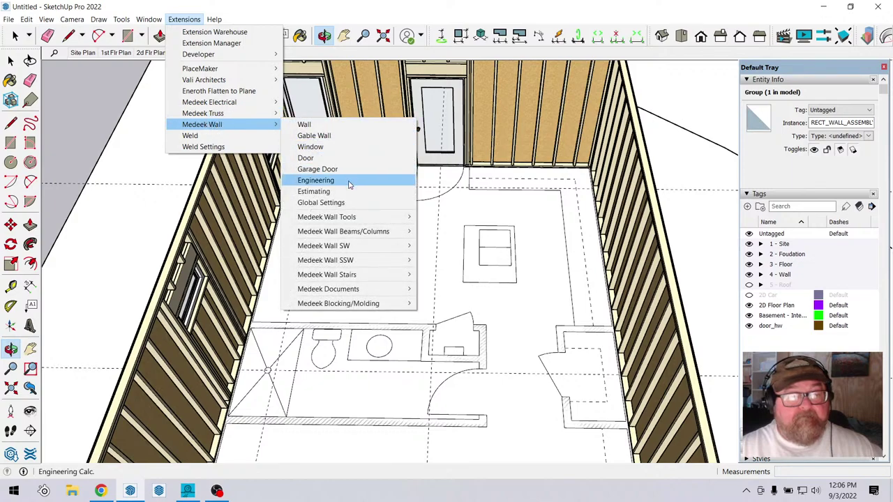
{"action": "mouse_move", "coordinate": [347, 218]}
{"action": "left_click", "coordinate": [458, 230]}
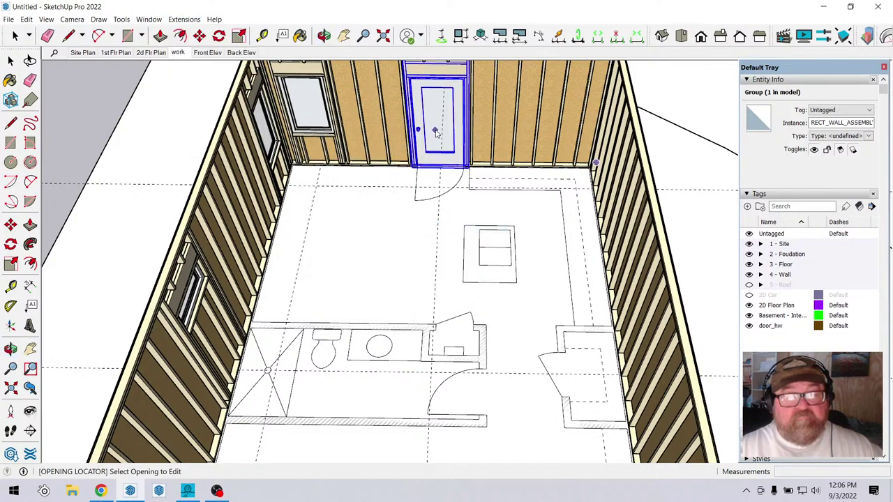
{"action": "left_click", "coordinate": [436, 133]}
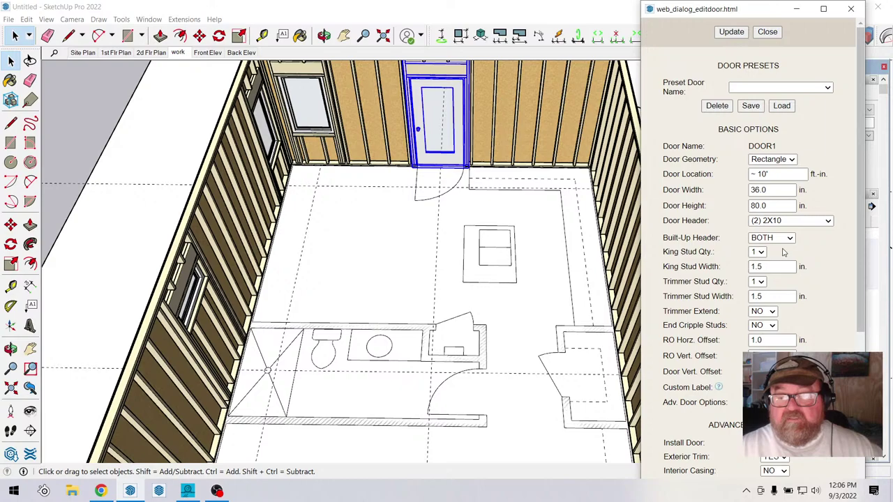
{"action": "scroll", "coordinate": [784, 252], "scroll_direction": "down", "scroll_amount": 5}
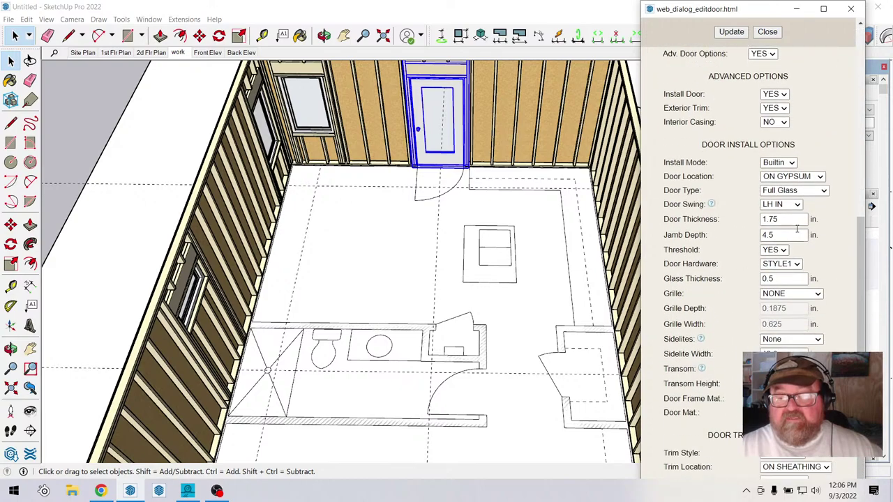
{"action": "left_click", "coordinate": [799, 204]}
{"action": "left_click", "coordinate": [783, 230]}
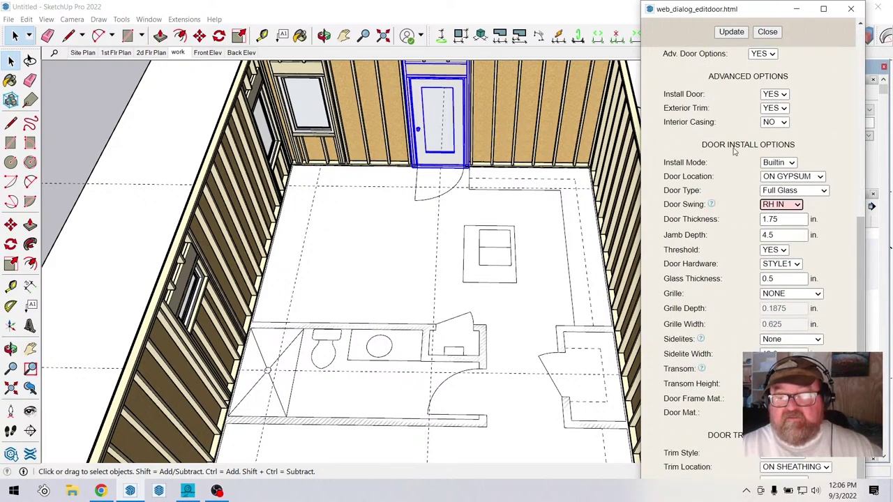
{"action": "left_click", "coordinate": [730, 32]}
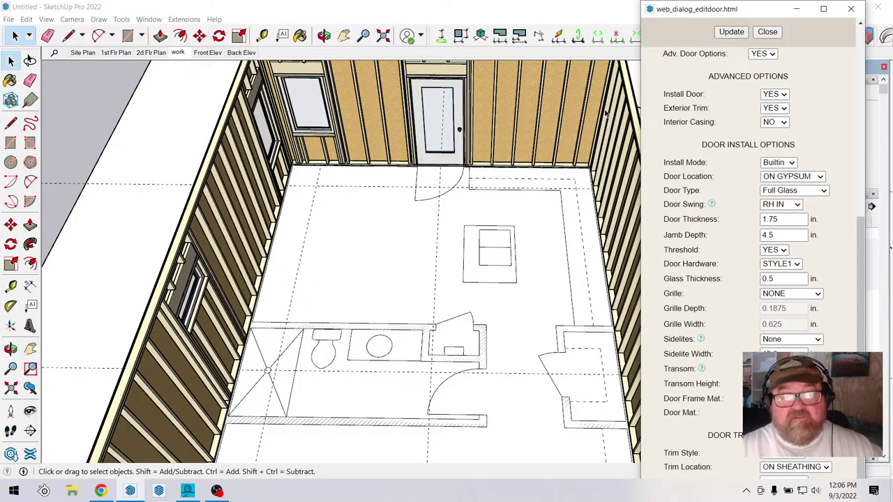
Orbit to view the whole framed room with the back wall level, then close the door edit settings.
{"action": "left_click", "coordinate": [324, 35]}
{"action": "left_click_drag", "start_coordinate": [279, 209], "coordinate": [109, 144]}
{"action": "left_click_drag", "start_coordinate": [305, 190], "coordinate": [264, 248]}
{"action": "scroll", "coordinate": [264, 247], "scroll_direction": "up", "scroll_amount": 5}
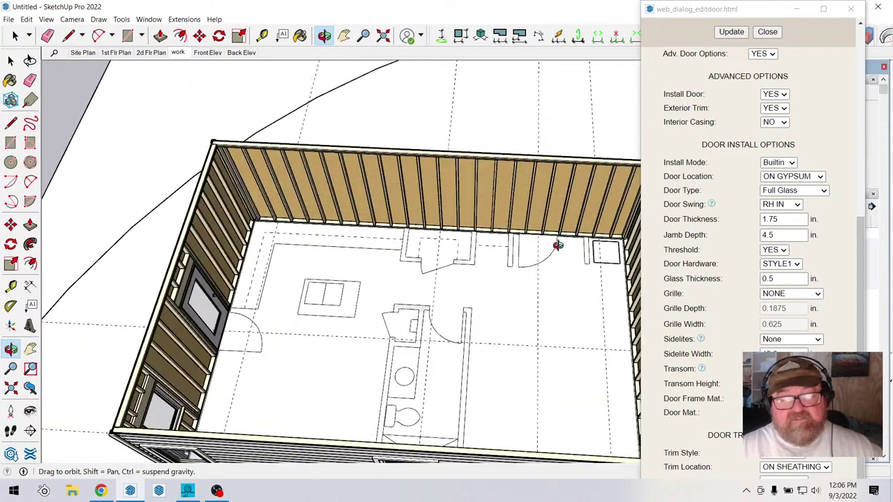
{"action": "scroll", "coordinate": [467, 253], "scroll_direction": "down", "scroll_amount": 4}
{"action": "scroll", "coordinate": [442, 233], "scroll_direction": "up", "scroll_amount": 4}
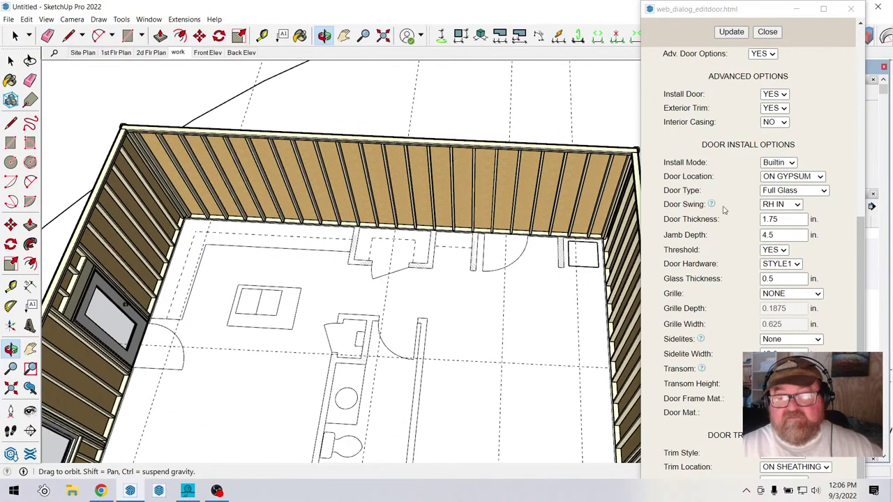
{"action": "left_click", "coordinate": [770, 29]}
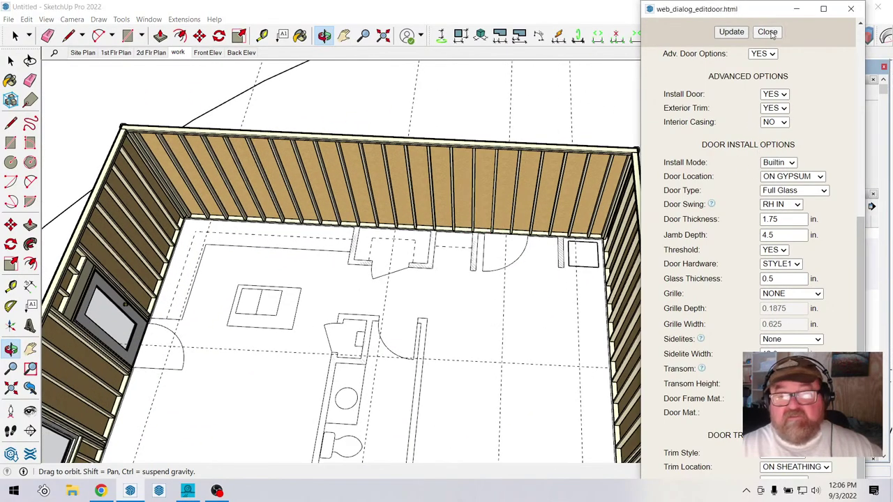
{"action": "left_click", "coordinate": [175, 20]}
Place a second Full Glass RH IN door right of the first on the back wall, then orbit to inspect it.
{"action": "mouse_move", "coordinate": [224, 124]}
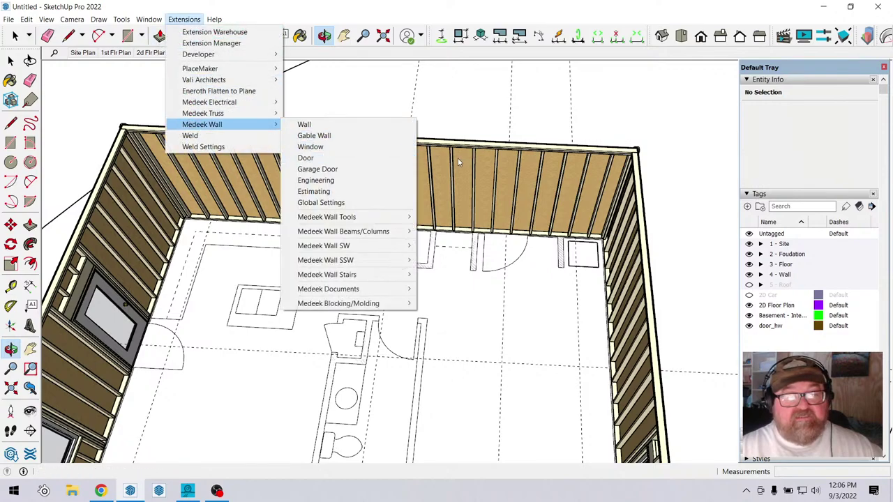
{"action": "left_click", "coordinate": [310, 158]}
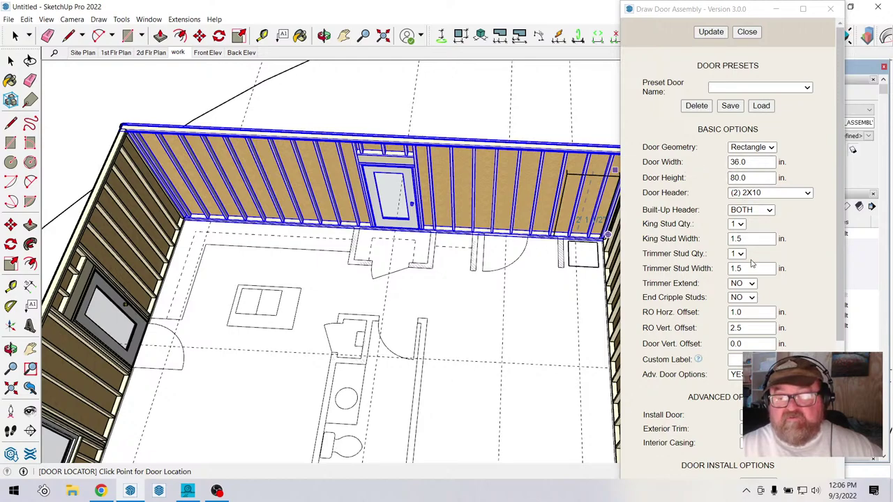
{"action": "scroll", "coordinate": [752, 263], "scroll_direction": "down", "scroll_amount": 5}
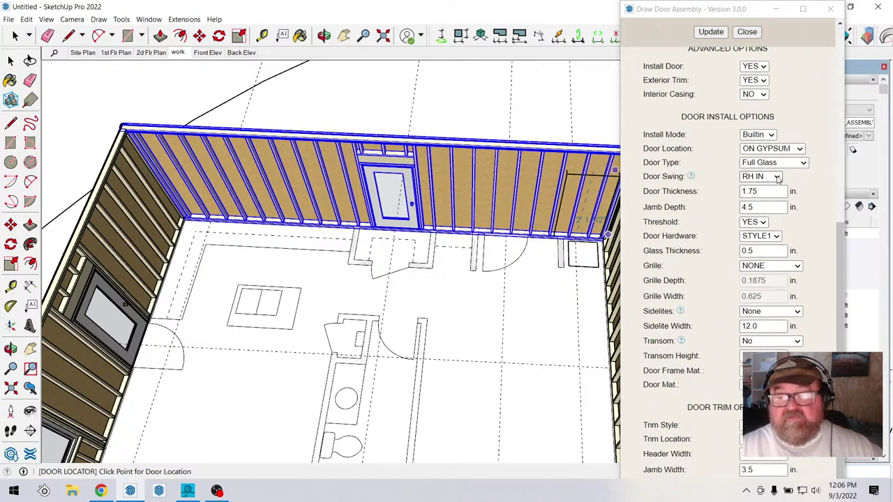
{"action": "left_click", "coordinate": [506, 246]}
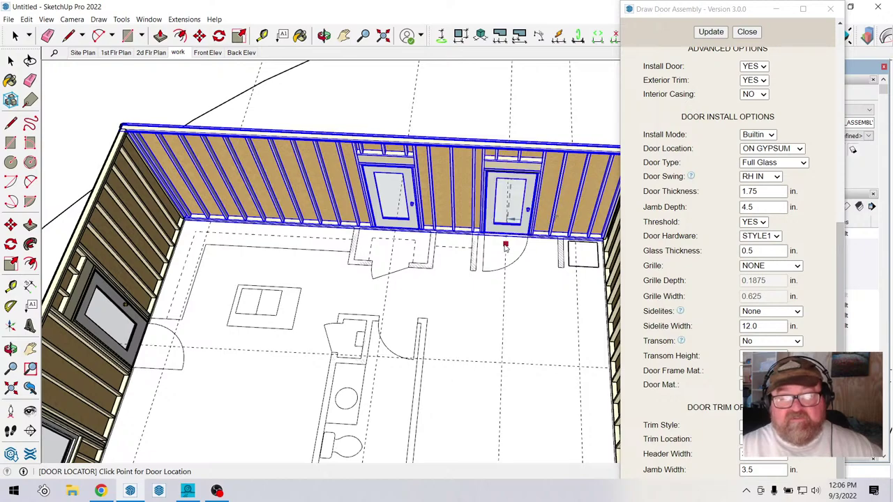
{"action": "left_click", "coordinate": [747, 32]}
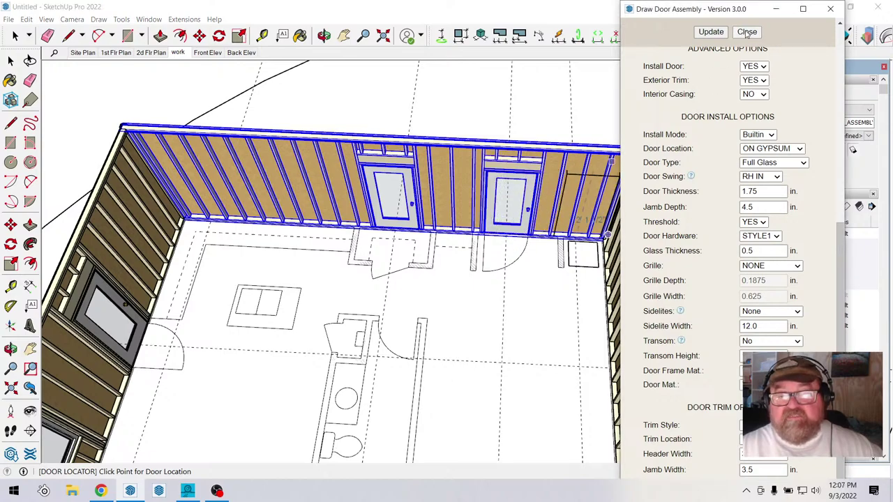
{"action": "scroll", "coordinate": [336, 76], "scroll_direction": "down", "scroll_amount": 2}
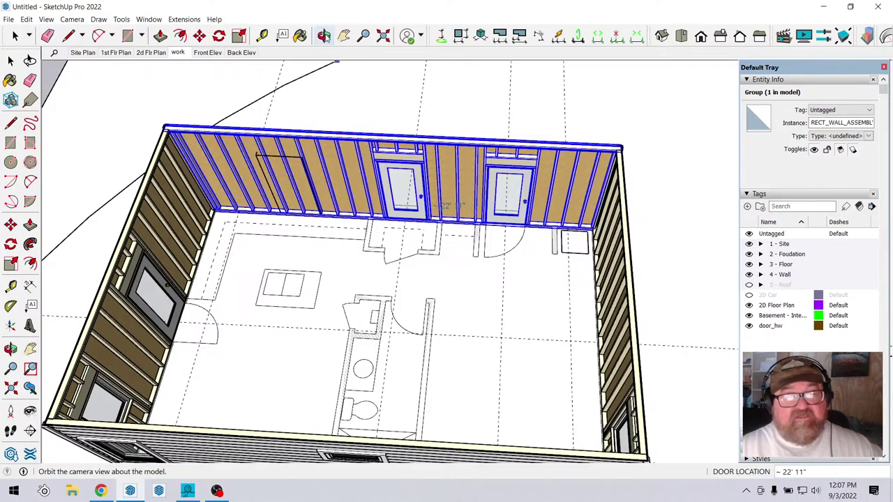
{"action": "middle_click_drag", "start_coordinate": [337, 76], "coordinate": [416, 247]}
{"action": "scroll", "coordinate": [412, 210], "scroll_direction": "up", "scroll_amount": 3}
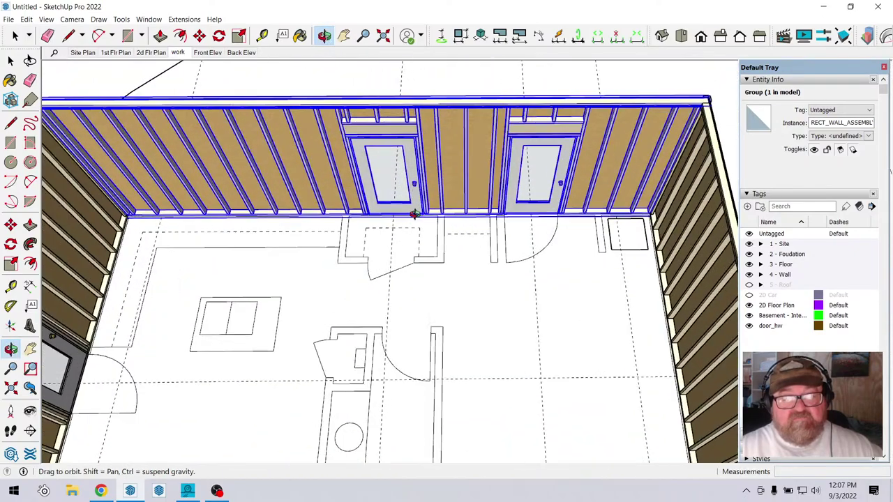
{"action": "middle_click_drag", "start_coordinate": [412, 210], "coordinate": [414, 159]}
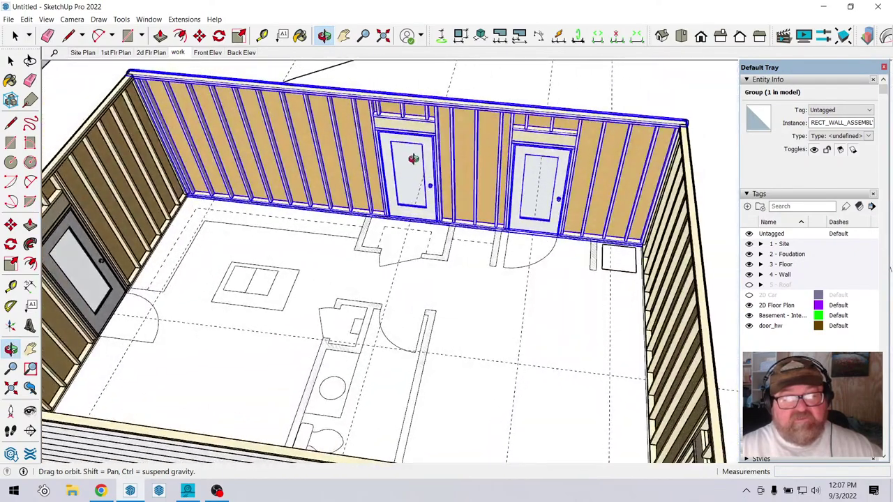
{"action": "middle_click_drag", "start_coordinate": [478, 241], "coordinate": [492, 239]}
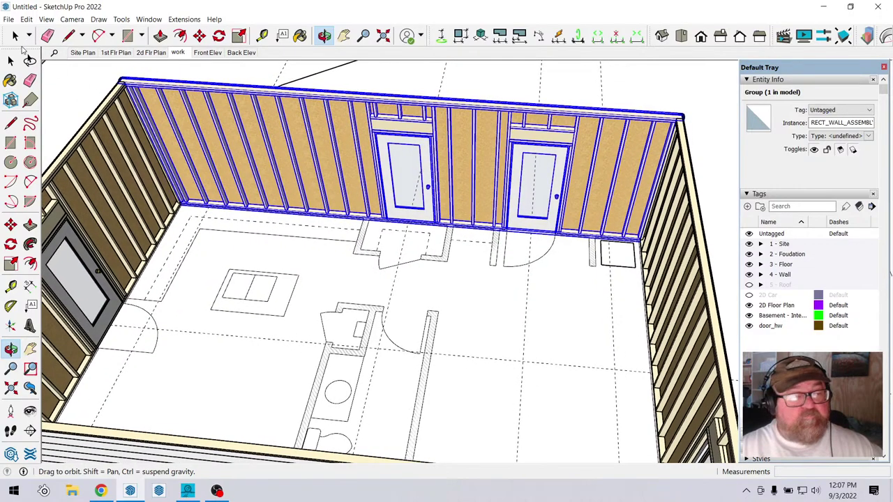
Delete the left glass door opening with Medeek's Delete Opening tool.
{"action": "left_click", "coordinate": [10, 60]}
{"action": "scroll", "coordinate": [483, 216], "scroll_direction": "down", "scroll_amount": 3}
{"action": "left_click", "coordinate": [185, 19]}
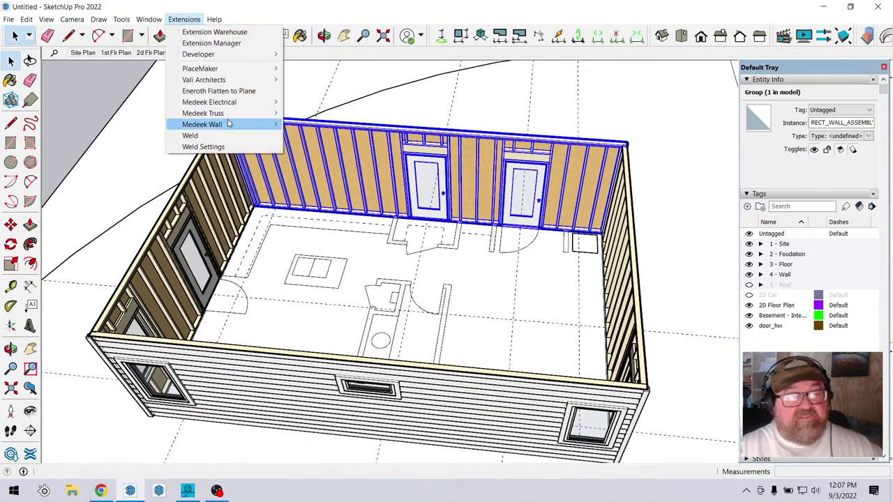
{"action": "mouse_move", "coordinate": [228, 124]}
{"action": "mouse_move", "coordinate": [340, 219]}
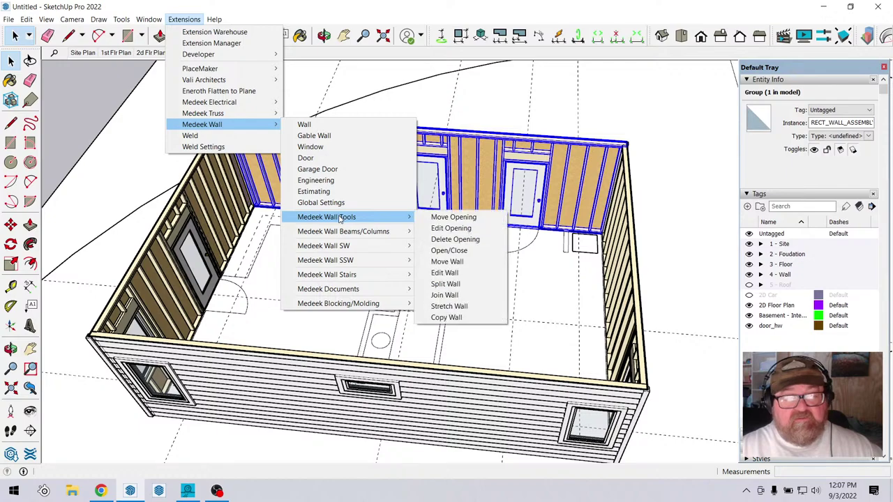
{"action": "left_click", "coordinate": [455, 240]}
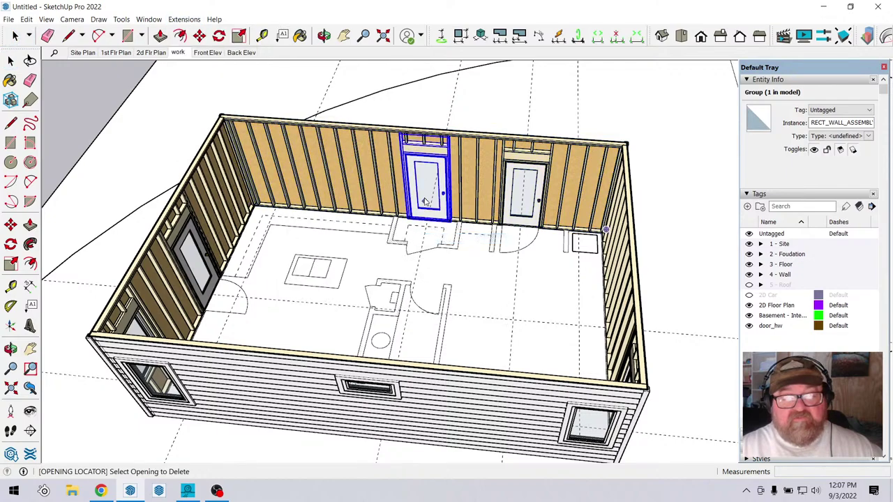
{"action": "left_click", "coordinate": [324, 35]}
{"action": "left_click_drag", "start_coordinate": [470, 214], "coordinate": [630, 256]}
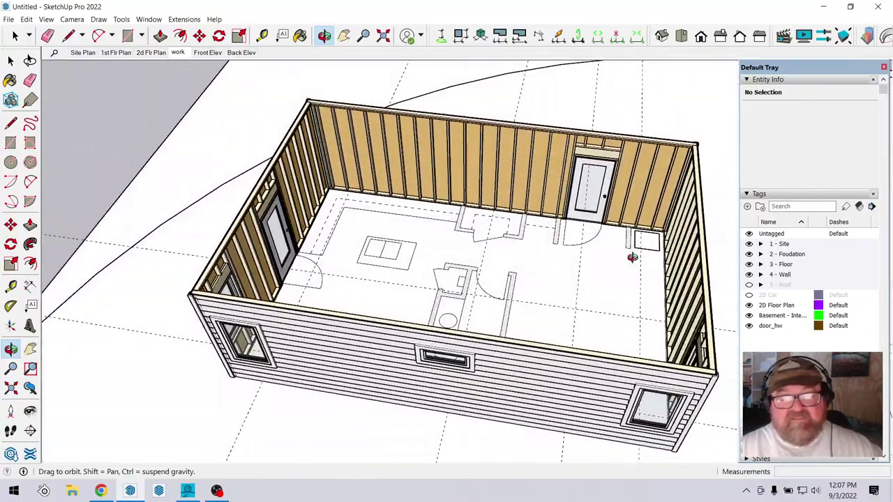
{"action": "scroll", "coordinate": [597, 195], "scroll_direction": "up", "scroll_amount": 5}
{"action": "scroll", "coordinate": [594, 206], "scroll_direction": "down", "scroll_amount": 8}
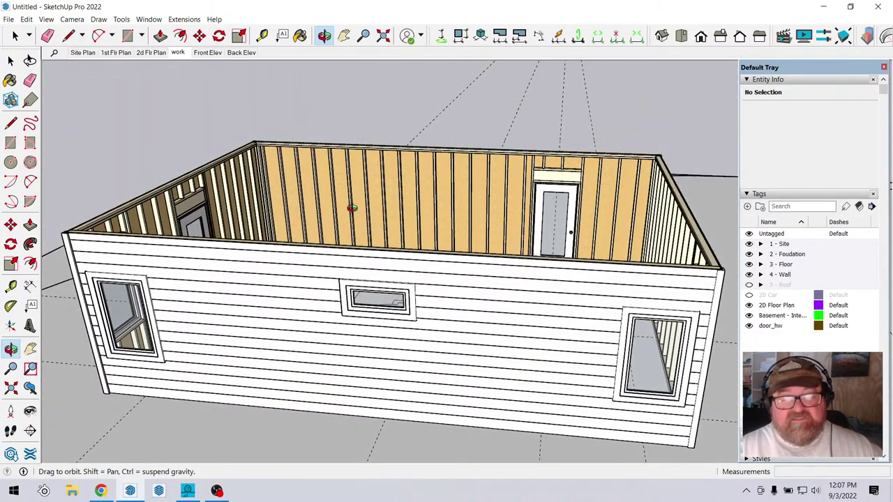
{"action": "left_click_drag", "start_coordinate": [353, 208], "coordinate": [367, 276]}
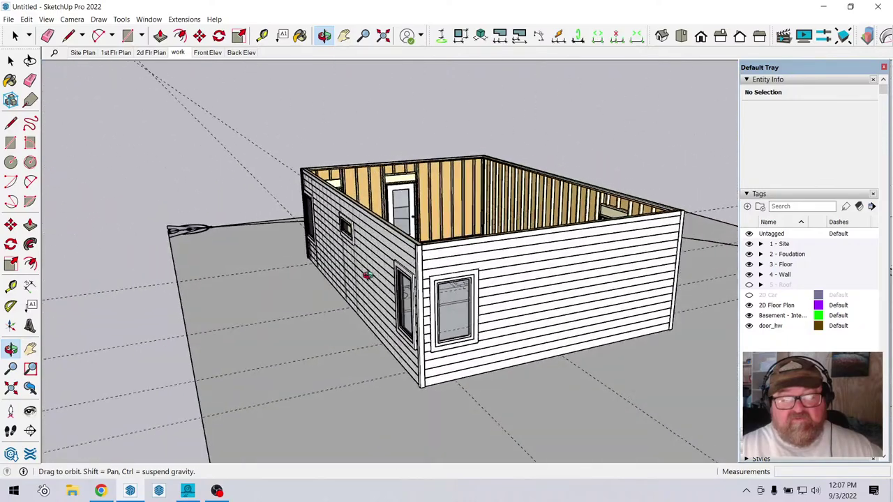
{"action": "scroll", "coordinate": [462, 289], "scroll_direction": "up", "scroll_amount": 10}
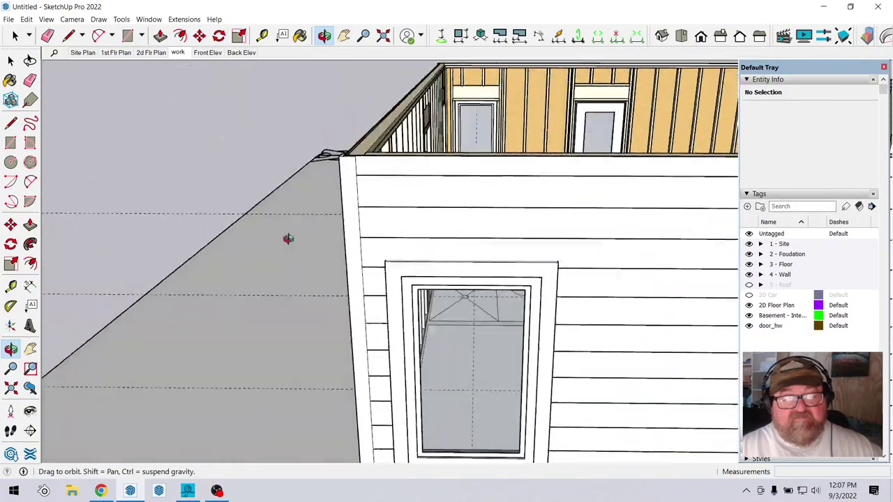
{"action": "scroll", "coordinate": [288, 238], "scroll_direction": "down", "scroll_amount": 10}
{"action": "left_click_drag", "start_coordinate": [495, 285], "coordinate": [269, 233]}
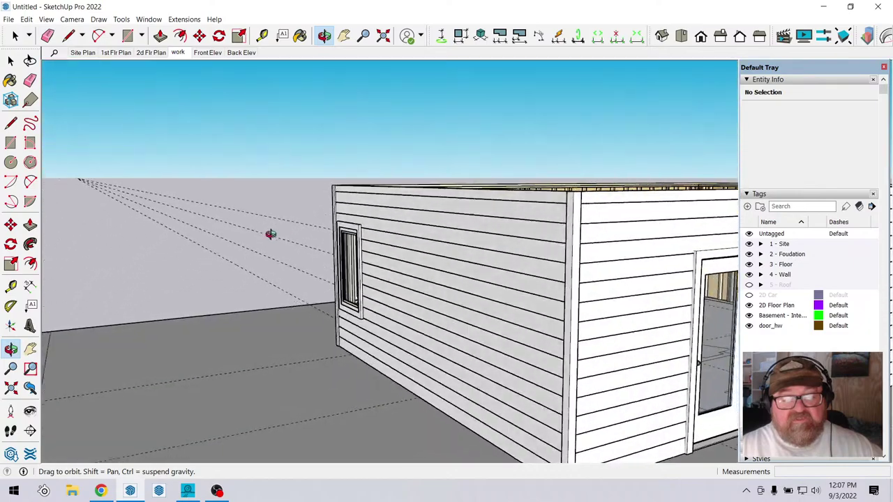
{"action": "mouse_move", "coordinate": [511, 240]}
{"action": "left_mouse_down"}
{"action": "mouse_move", "coordinate": [584, 193]}
{"action": "mouse_move", "coordinate": [566, 207]}
{"action": "mouse_move", "coordinate": [445, 222]}
{"action": "mouse_move", "coordinate": [462, 260]}
{"action": "mouse_move", "coordinate": [570, 267]}
{"action": "mouse_move", "coordinate": [602, 244]}
{"action": "mouse_move", "coordinate": [493, 271]}
{"action": "mouse_move", "coordinate": [377, 169]}
{"action": "mouse_move", "coordinate": [504, 247]}
{"action": "left_mouse_up"}
{"action": "scroll", "coordinate": [487, 265], "scroll_direction": "up", "scroll_amount": 5}
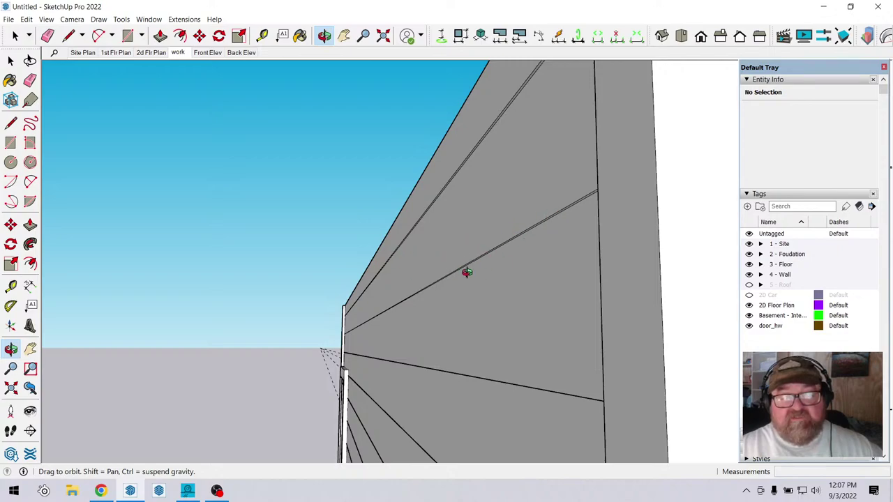
{"action": "left_click_drag", "start_coordinate": [510, 256], "coordinate": [488, 261]}
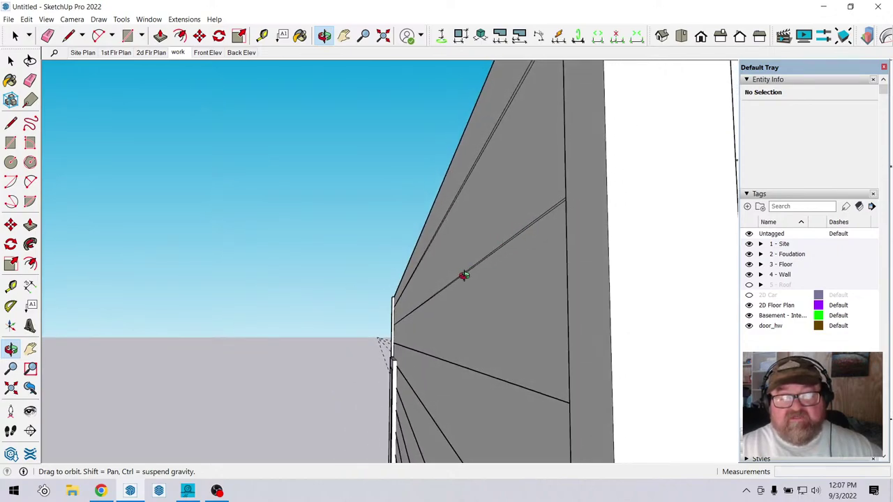
{"action": "left_click_drag", "start_coordinate": [435, 277], "coordinate": [510, 272]}
{"action": "scroll", "coordinate": [510, 272], "scroll_direction": "down", "scroll_amount": 6}
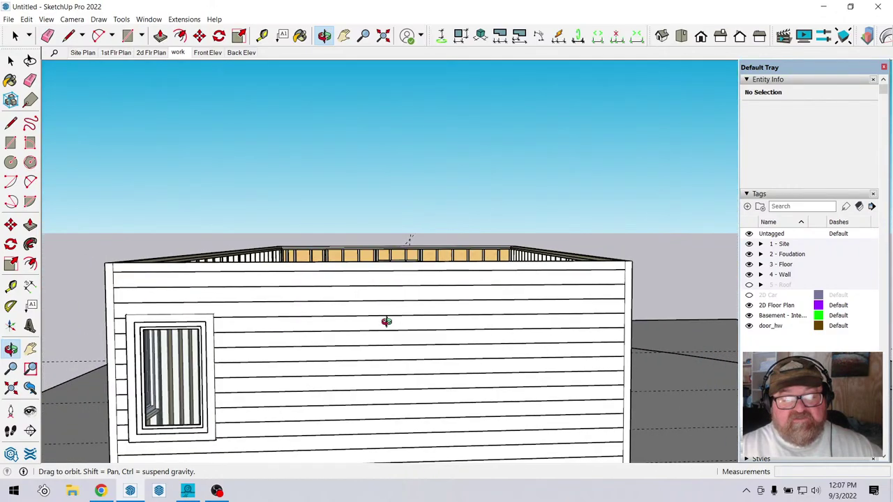
{"action": "scroll", "coordinate": [405, 314], "scroll_direction": "down", "scroll_amount": 2}
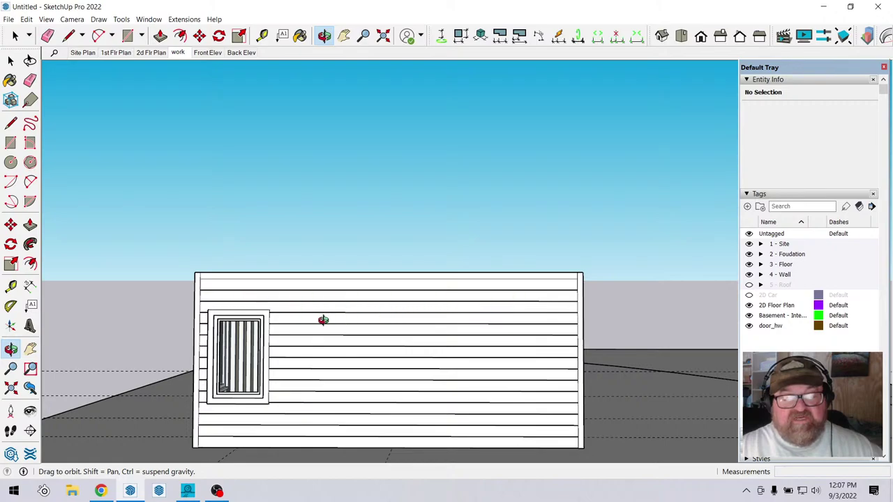
{"action": "left_click_drag", "start_coordinate": [286, 324], "coordinate": [481, 320]}
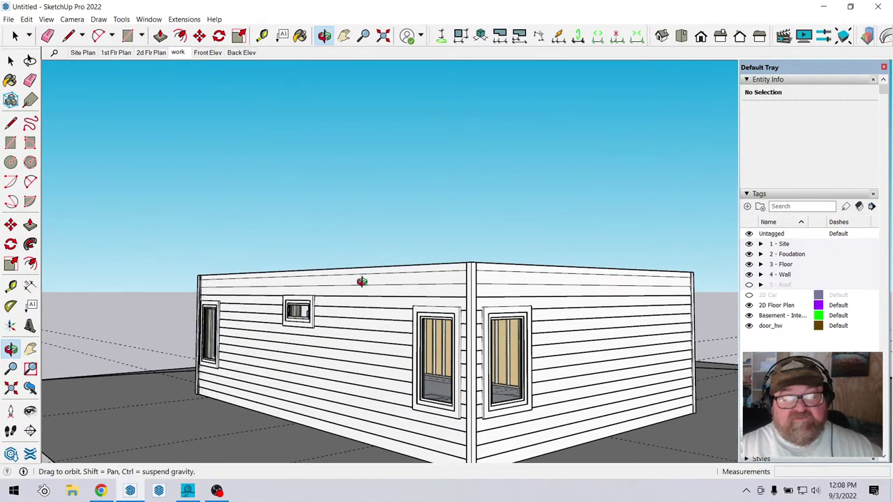
{"action": "left_click_drag", "start_coordinate": [361, 281], "coordinate": [412, 281]}
{"action": "scroll", "coordinate": [412, 280], "scroll_direction": "down", "scroll_amount": 3}
{"action": "scroll", "coordinate": [411, 258], "scroll_direction": "up", "scroll_amount": 5}
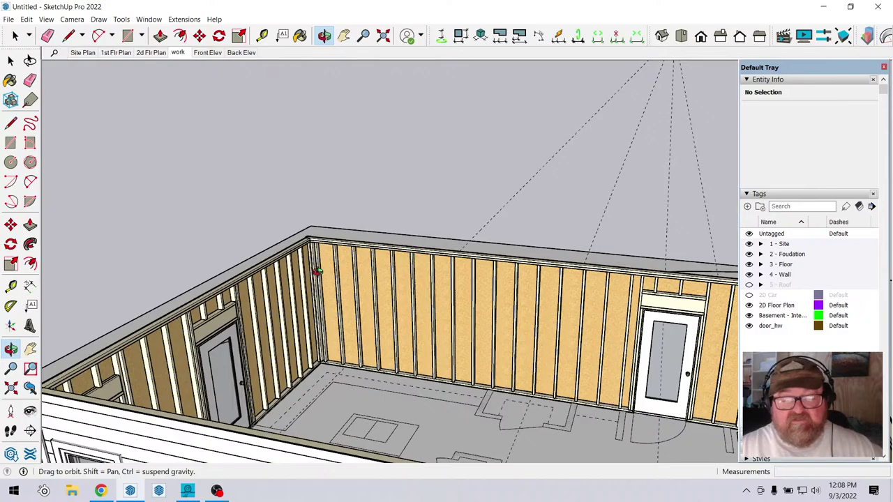
{"action": "scroll", "coordinate": [317, 272], "scroll_direction": "down", "scroll_amount": 3}
{"action": "left_click_drag", "start_coordinate": [448, 308], "coordinate": [405, 321]}
{"action": "scroll", "coordinate": [208, 293], "scroll_direction": "up", "scroll_amount": 4}
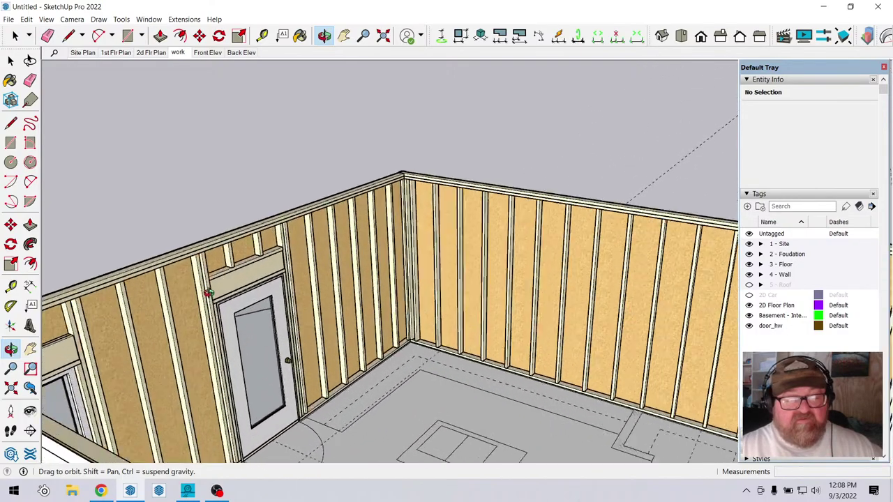
{"action": "scroll", "coordinate": [208, 293], "scroll_direction": "down", "scroll_amount": 3}
{"action": "left_click_drag", "start_coordinate": [208, 293], "coordinate": [191, 224]}
{"action": "scroll", "coordinate": [195, 220], "scroll_direction": "up", "scroll_amount": 6}
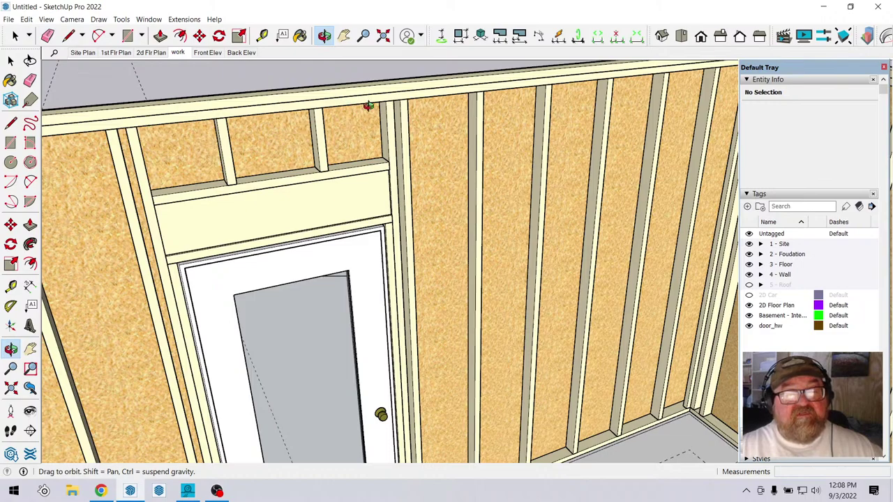
{"action": "left_click_drag", "start_coordinate": [367, 172], "coordinate": [368, 214]}
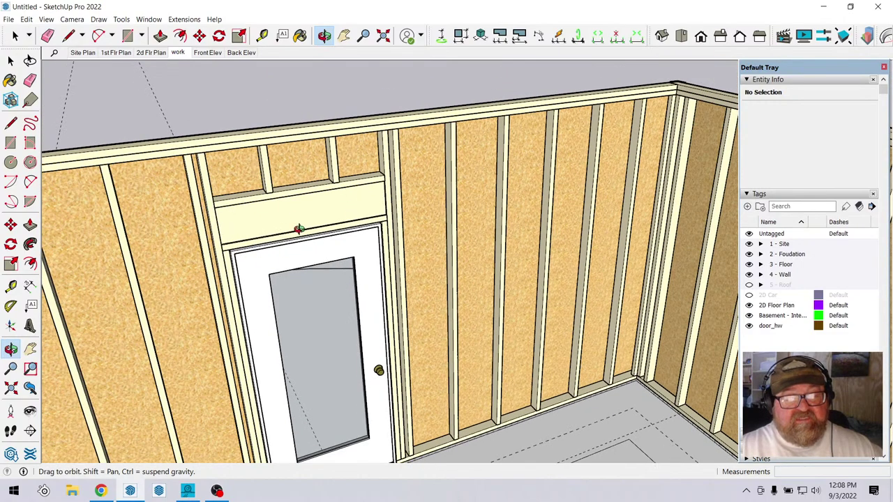
{"action": "left_click_drag", "start_coordinate": [299, 229], "coordinate": [280, 240]}
{"action": "left_click_drag", "start_coordinate": [218, 226], "coordinate": [352, 256]}
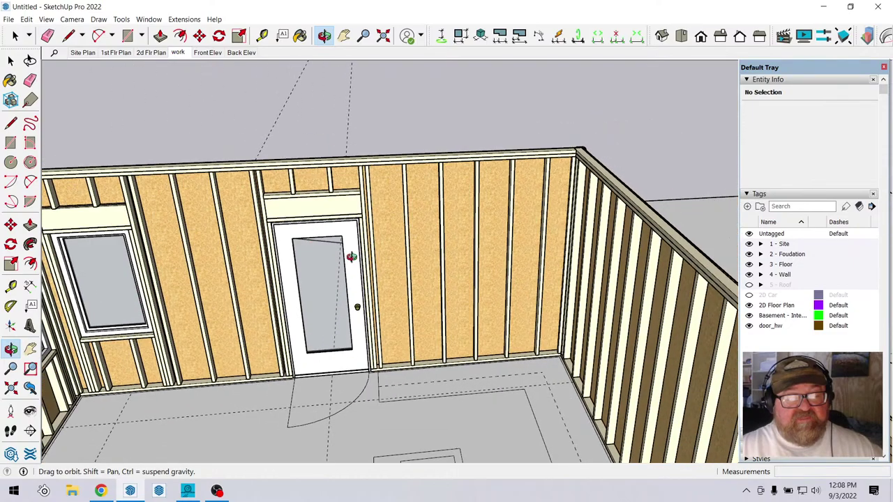
{"action": "scroll", "coordinate": [370, 211], "scroll_direction": "down", "scroll_amount": 3}
{"action": "left_click_drag", "start_coordinate": [370, 210], "coordinate": [293, 219]}
{"action": "scroll", "coordinate": [220, 227], "scroll_direction": "up", "scroll_amount": 3}
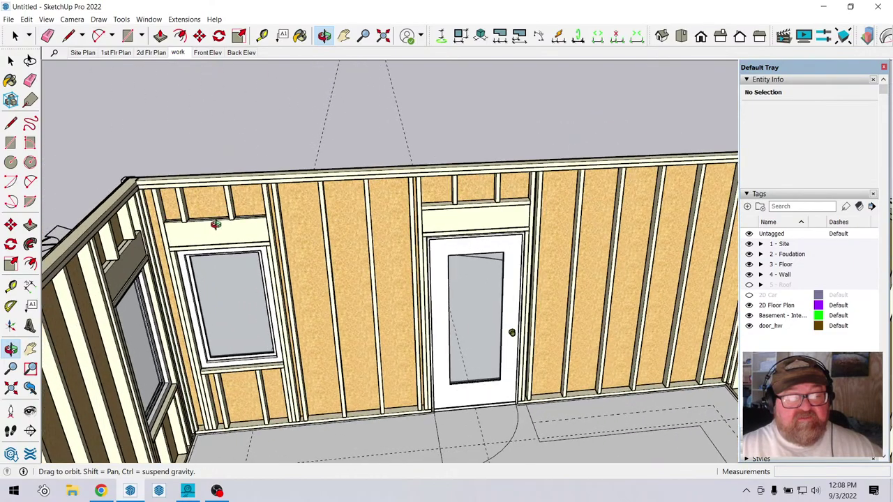
{"action": "scroll", "coordinate": [225, 229], "scroll_direction": "up", "scroll_amount": 2}
{"action": "scroll", "coordinate": [225, 229], "scroll_direction": "down", "scroll_amount": 2}
{"action": "left_click_drag", "start_coordinate": [373, 254], "coordinate": [266, 255]}
{"action": "scroll", "coordinate": [189, 226], "scroll_direction": "up", "scroll_amount": 3}
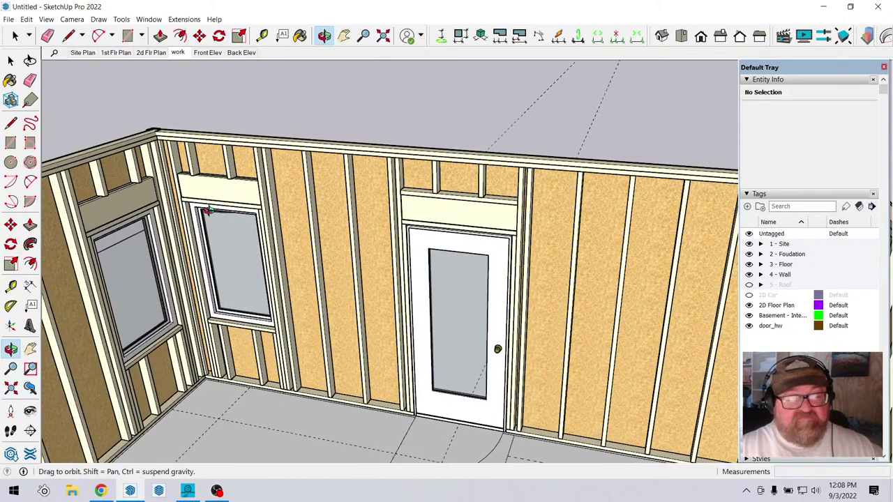
{"action": "scroll", "coordinate": [225, 205], "scroll_direction": "up", "scroll_amount": 1}
{"action": "key", "text": "space"}
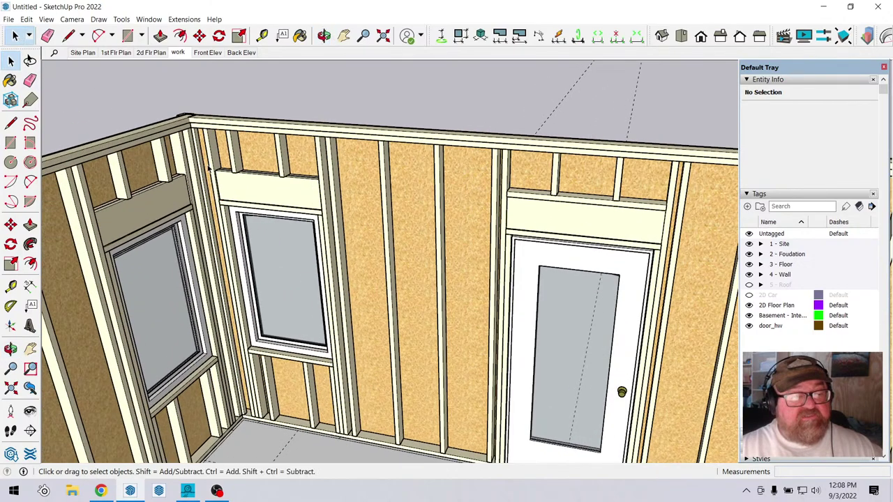
Change WINDOW1's Built-Up Header from BTM to BOTH, update the wall, and close the settings.
{"action": "left_click", "coordinate": [266, 195]}
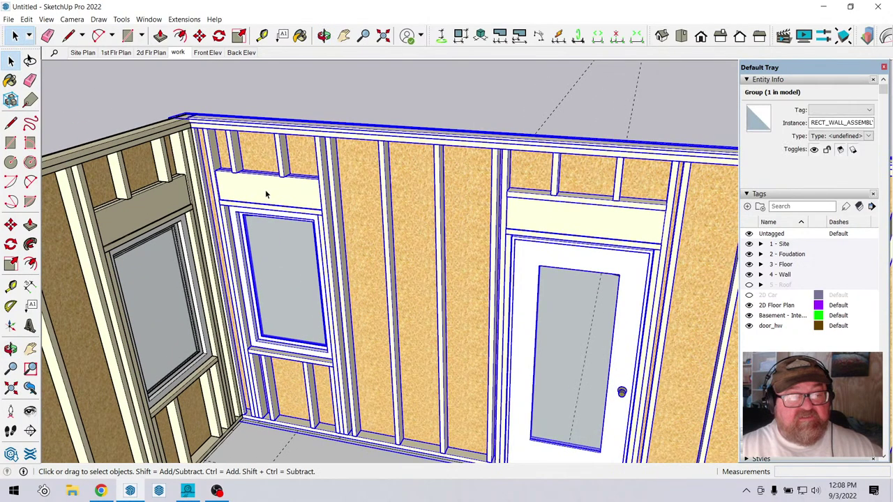
{"action": "left_click", "coordinate": [184, 18]}
{"action": "mouse_move", "coordinate": [206, 124]}
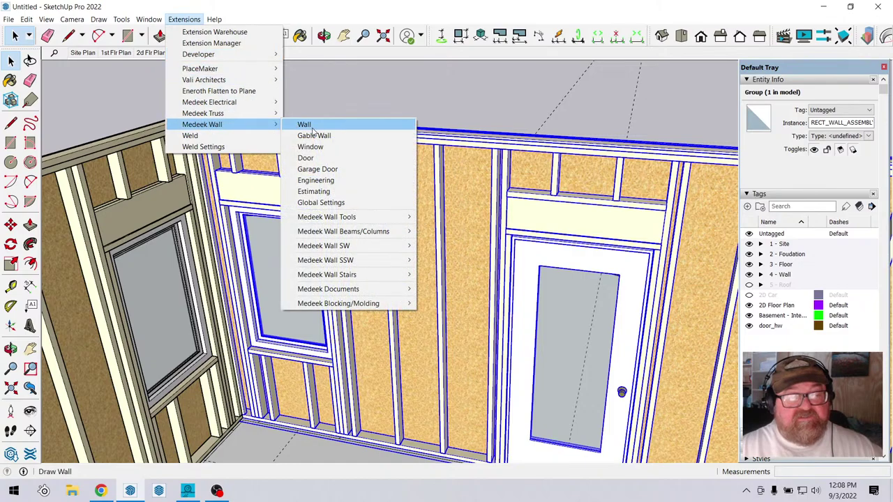
{"action": "mouse_move", "coordinate": [349, 221]}
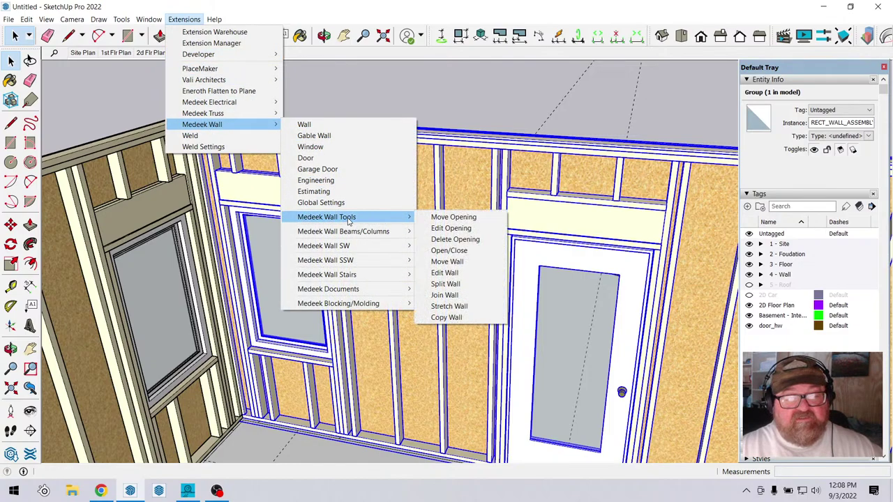
{"action": "left_click", "coordinate": [450, 228]}
{"action": "left_click", "coordinate": [323, 199]}
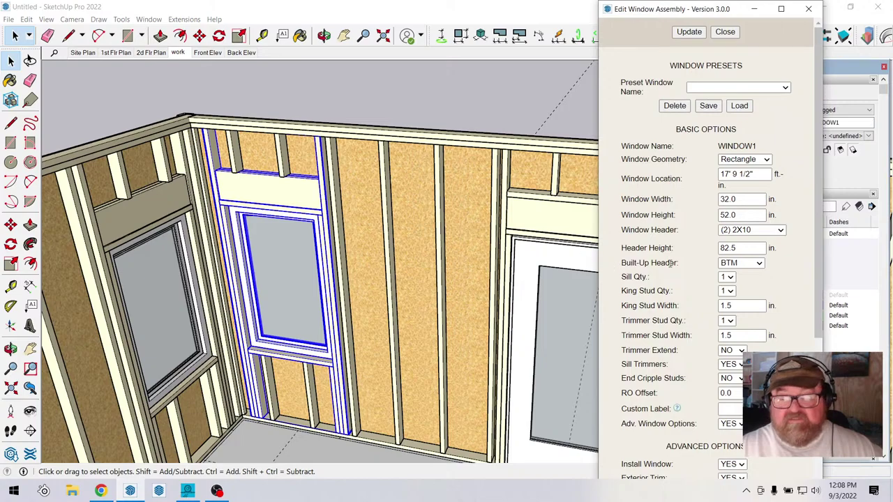
{"action": "left_click", "coordinate": [759, 264]}
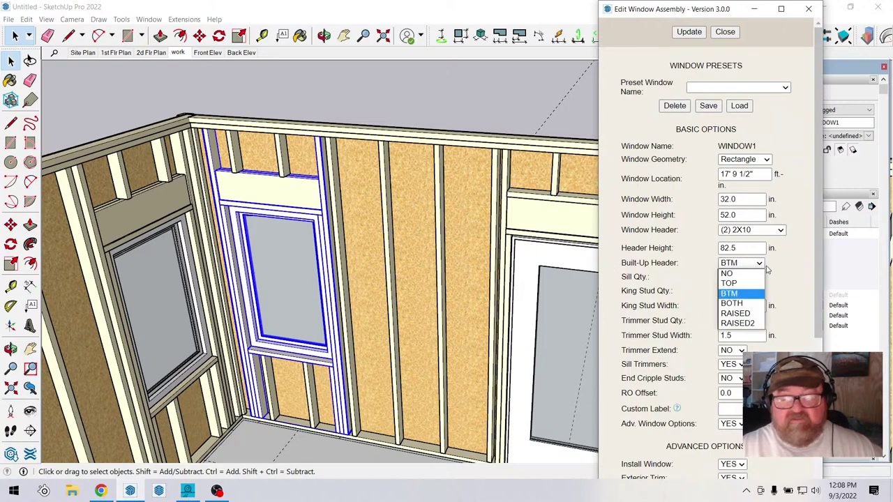
{"action": "left_click", "coordinate": [744, 304]}
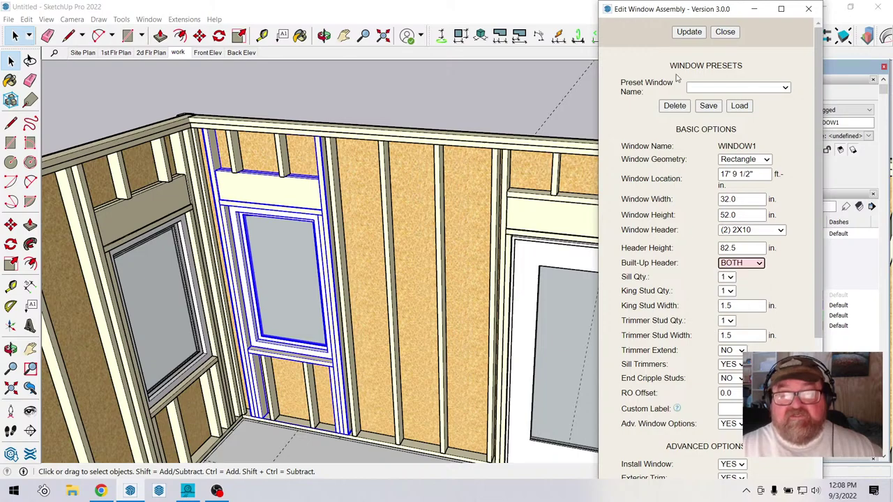
{"action": "left_click", "coordinate": [688, 32]}
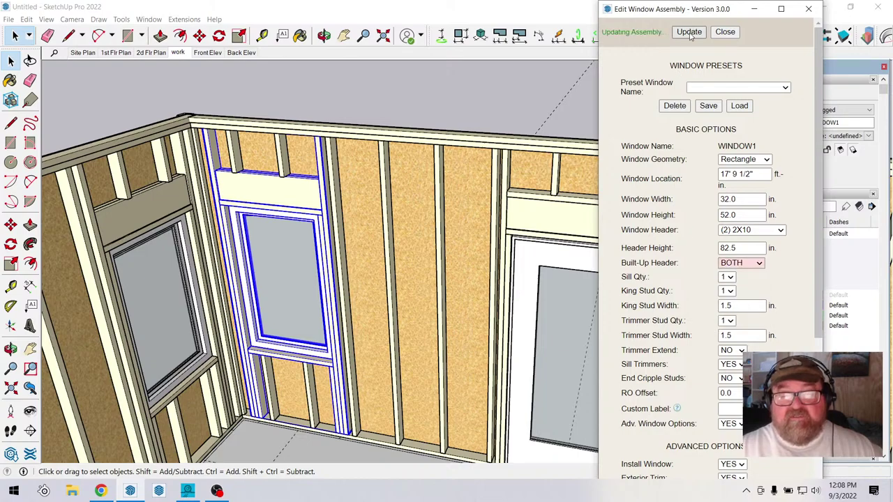
{"action": "left_click", "coordinate": [725, 32]}
Orbit around the regenerated window headers, corner and framed room, then switch to YouTube Studio in Chrome.
{"action": "scroll", "coordinate": [101, 213], "scroll_direction": "up", "scroll_amount": 6}
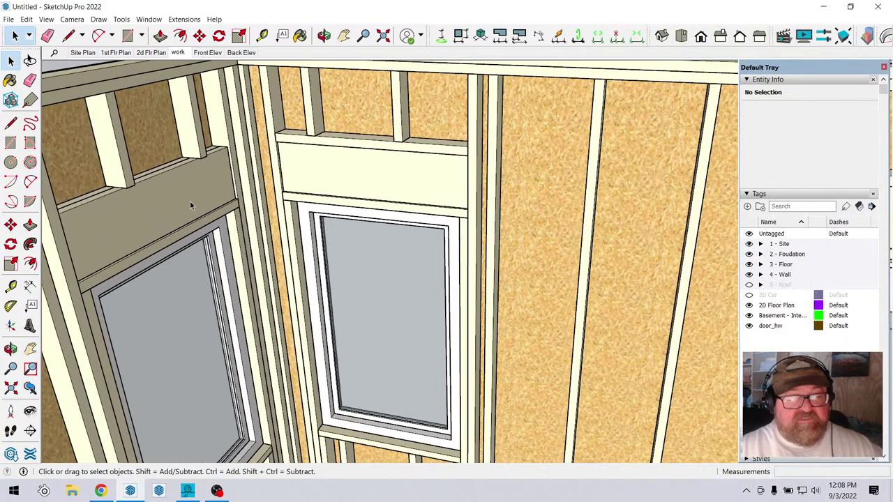
{"action": "scroll", "coordinate": [208, 171], "scroll_direction": "up", "scroll_amount": 2}
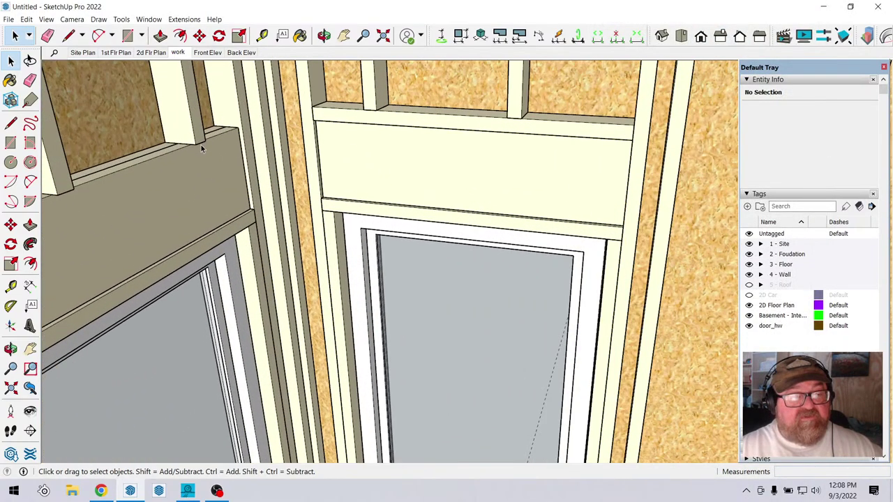
{"action": "left_click", "coordinate": [324, 35]}
{"action": "left_click_drag", "start_coordinate": [335, 104], "coordinate": [357, 115]}
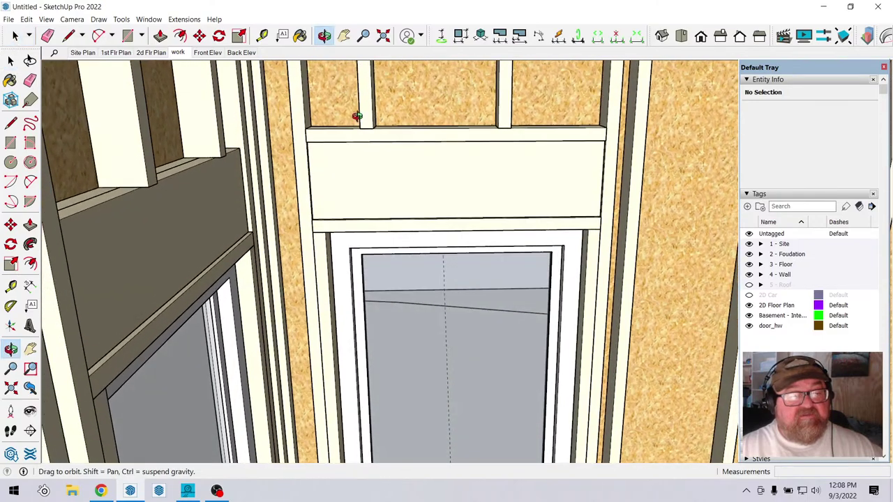
{"action": "left_click_drag", "start_coordinate": [357, 161], "coordinate": [429, 117]}
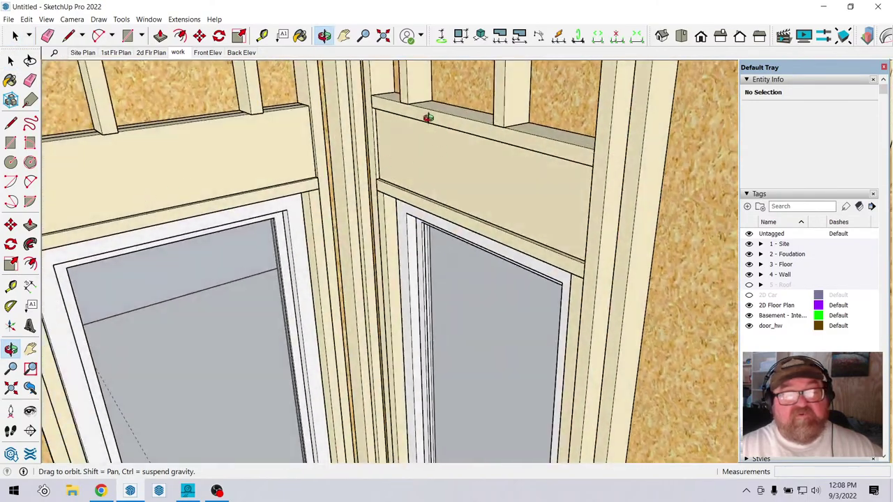
{"action": "left_click_drag", "start_coordinate": [512, 143], "coordinate": [358, 192]}
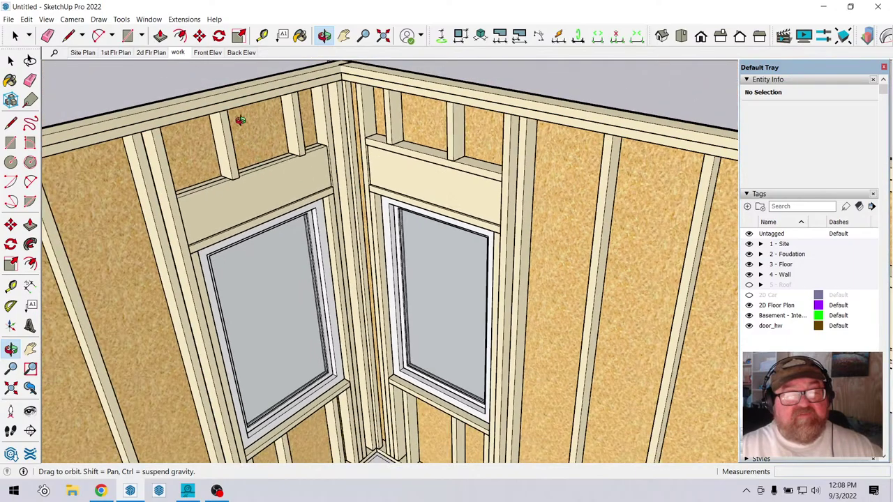
{"action": "left_click_drag", "start_coordinate": [278, 154], "coordinate": [322, 152]}
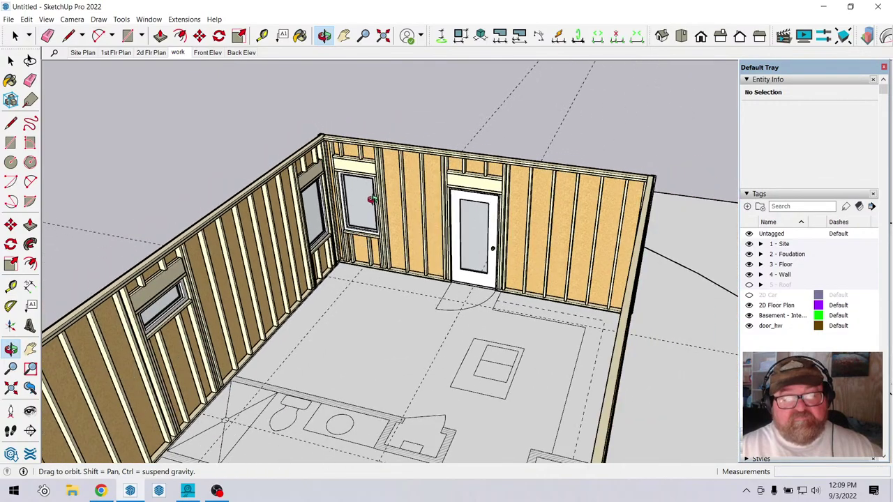
{"action": "left_click_drag", "start_coordinate": [372, 200], "coordinate": [482, 248]}
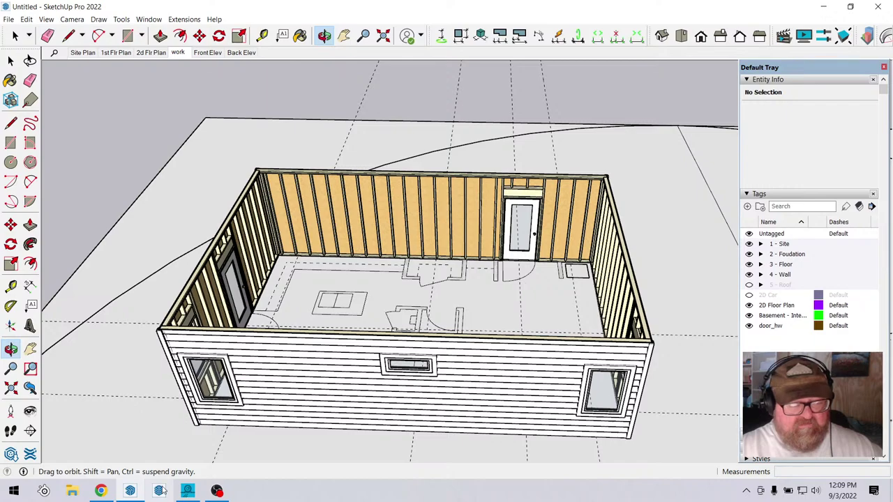
{"action": "left_click", "coordinate": [101, 491]}
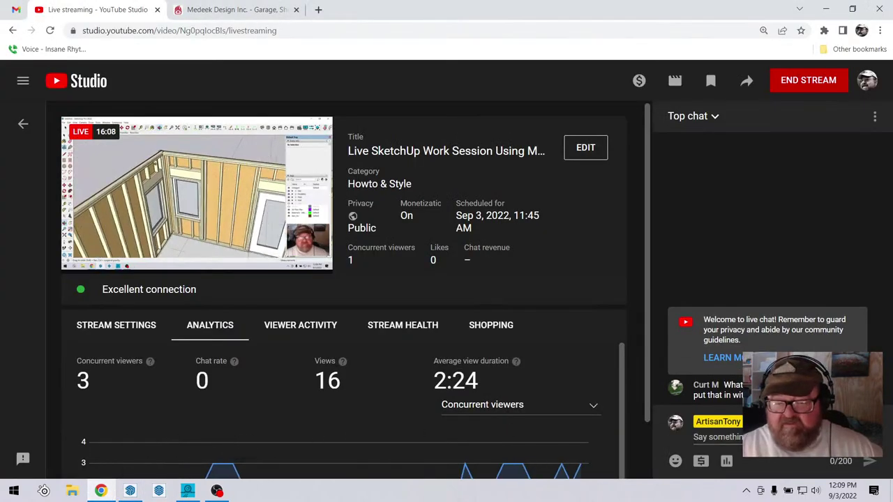
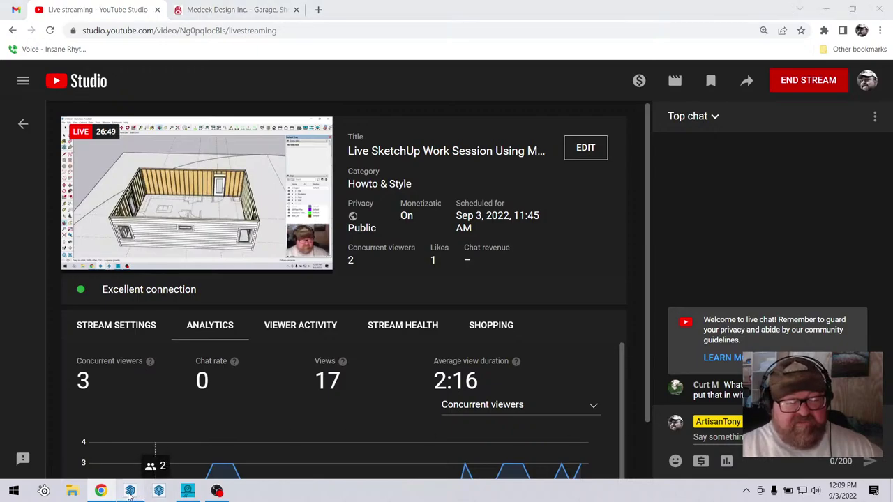
Return to the SketchUp shed model and orbit in closer around the room interior.
{"action": "left_click", "coordinate": [160, 490]}
{"action": "mouse_move", "coordinate": [389, 240]}
{"action": "left_mouse_down"}
{"action": "mouse_move", "coordinate": [353, 295]}
{"action": "mouse_move", "coordinate": [369, 318]}
{"action": "left_mouse_up"}
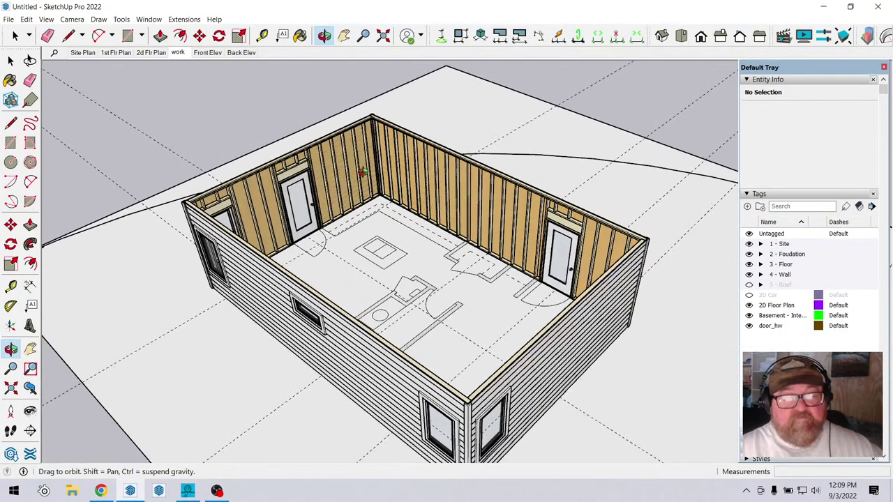
Orbit around the framed room to inspect the sided front wall and framed left wall.
{"action": "scroll", "coordinate": [369, 317], "scroll_direction": "up", "scroll_amount": 3}
{"action": "mouse_move", "coordinate": [373, 158]}
{"action": "left_mouse_down"}
{"action": "mouse_move", "coordinate": [357, 279]}
{"action": "mouse_move", "coordinate": [339, 270]}
{"action": "mouse_move", "coordinate": [437, 296]}
{"action": "left_mouse_up"}
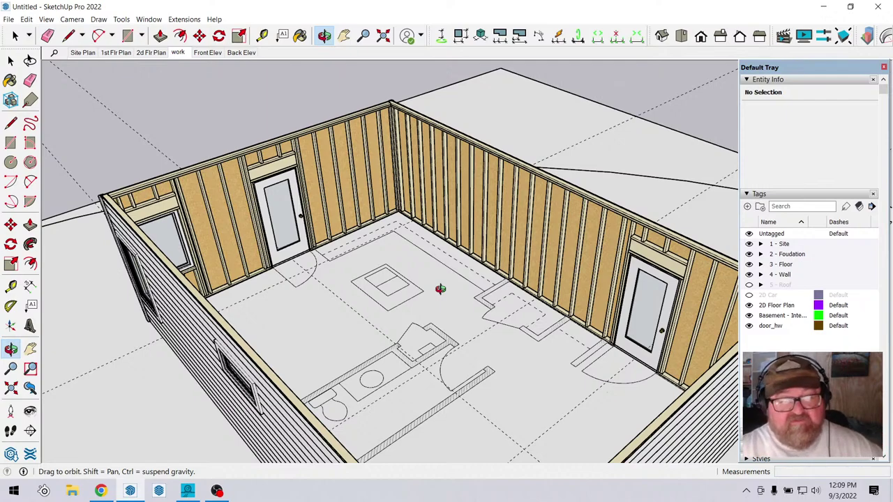
{"action": "left_click_drag", "start_coordinate": [450, 277], "coordinate": [404, 263]}
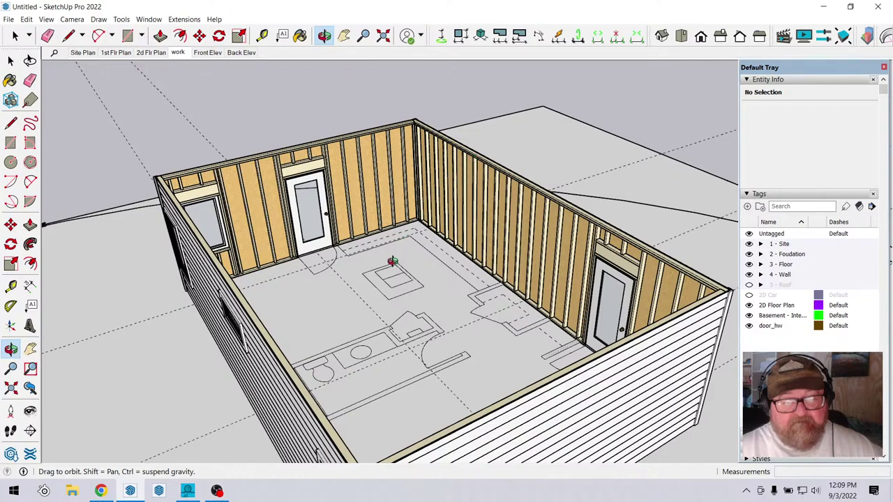
{"action": "left_click_drag", "start_coordinate": [483, 171], "coordinate": [522, 277]}
{"action": "left_click_drag", "start_coordinate": [410, 270], "coordinate": [318, 301]}
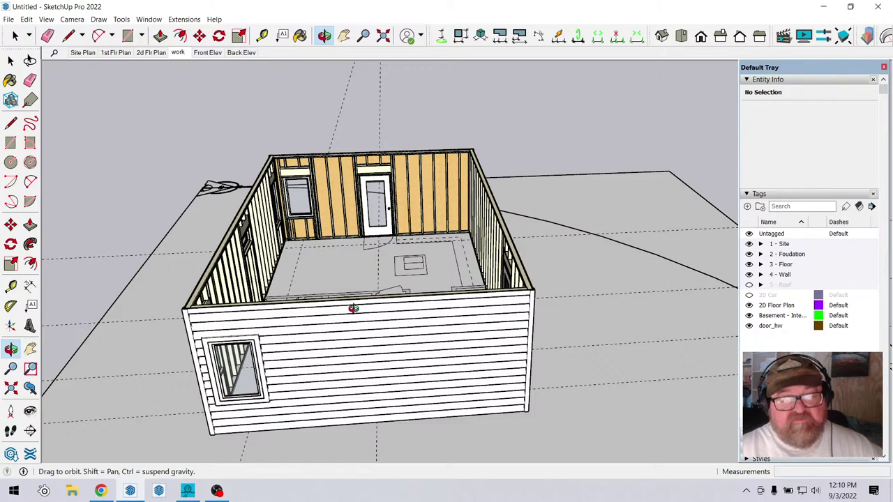
{"action": "left_click_drag", "start_coordinate": [319, 300], "coordinate": [235, 230]}
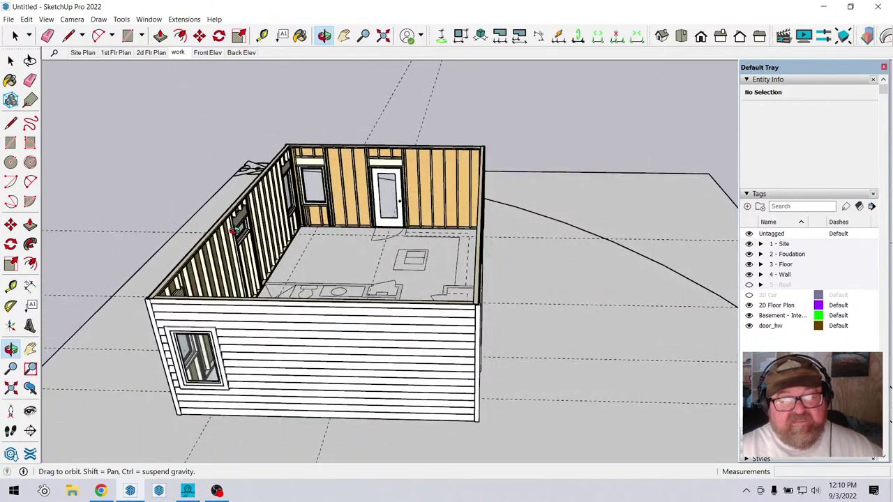
{"action": "left_click_drag", "start_coordinate": [291, 313], "coordinate": [223, 307]}
{"action": "scroll", "coordinate": [317, 169], "scroll_direction": "up", "scroll_amount": 2}
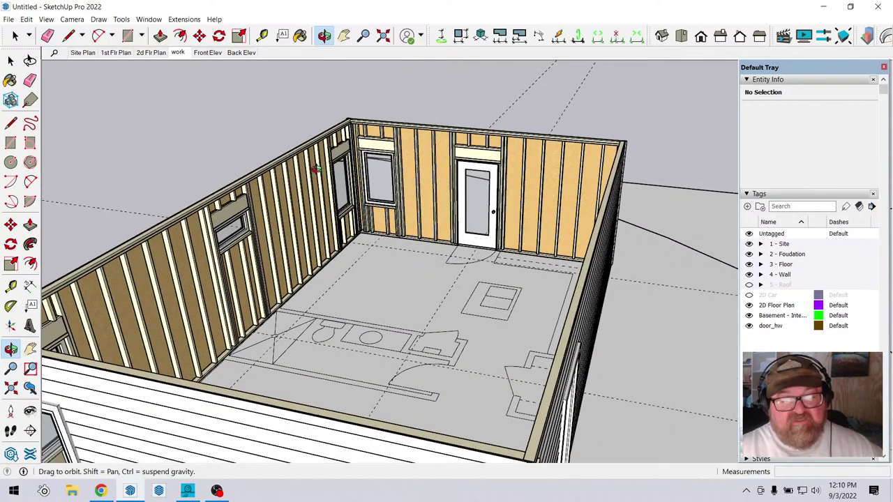
{"action": "scroll", "coordinate": [278, 202], "scroll_direction": "up", "scroll_amount": 1}
{"action": "left_click_drag", "start_coordinate": [278, 201], "coordinate": [350, 202]}
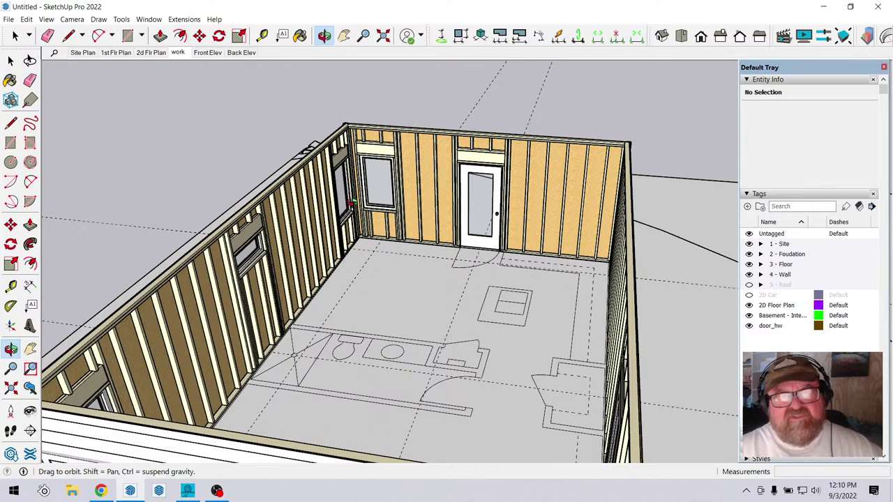
Zoom in on the room, then go back to the YouTube Studio live-stream dashboard.
{"action": "scroll", "coordinate": [357, 199], "scroll_direction": "down", "scroll_amount": 3}
{"action": "scroll", "coordinate": [452, 231], "scroll_direction": "up", "scroll_amount": 2}
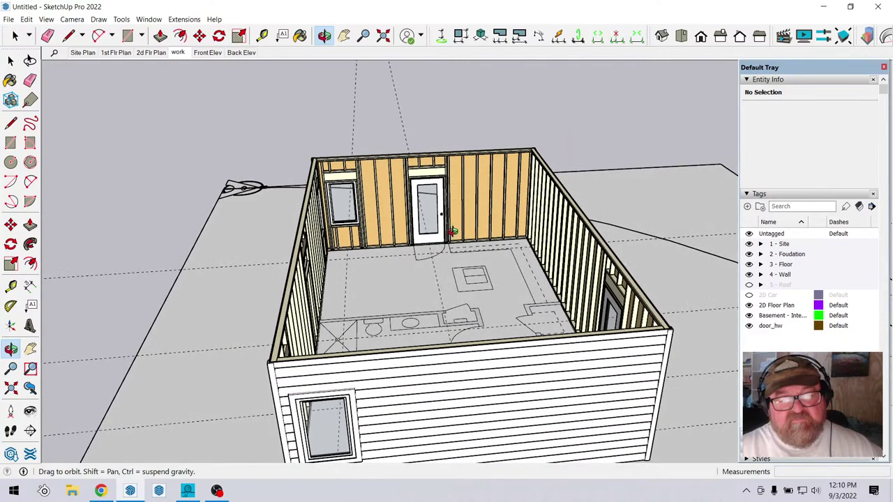
{"action": "scroll", "coordinate": [478, 265], "scroll_direction": "up", "scroll_amount": 2}
{"action": "scroll", "coordinate": [481, 267], "scroll_direction": "down", "scroll_amount": 4}
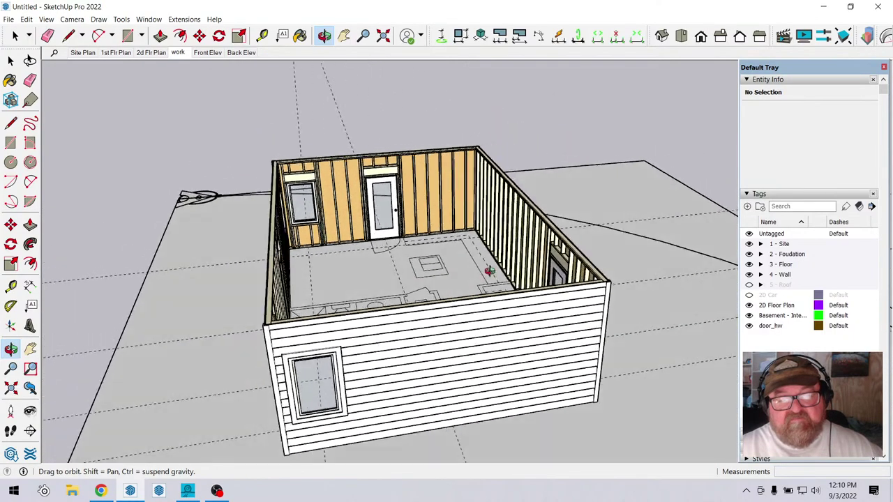
{"action": "scroll", "coordinate": [495, 267], "scroll_direction": "up", "scroll_amount": 2}
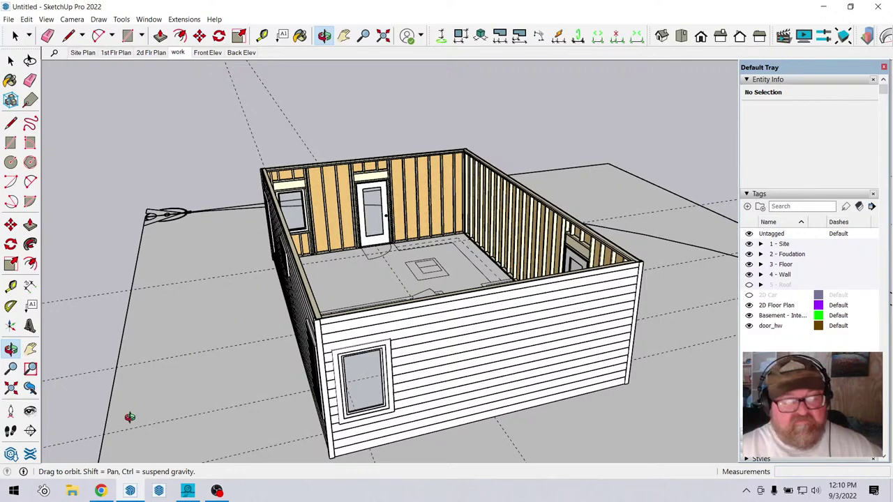
{"action": "left_click", "coordinate": [102, 490]}
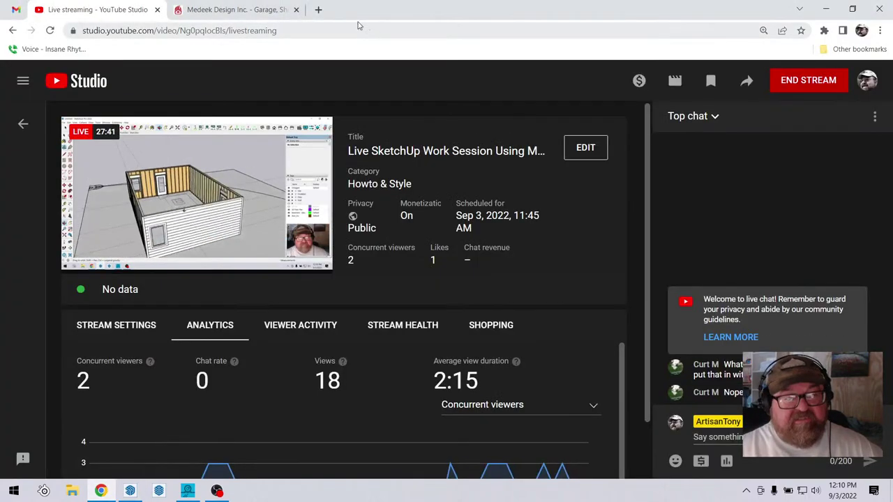
Open YouTube from Other bookmarks in a new browser tab.
{"action": "left_click", "coordinate": [319, 10]}
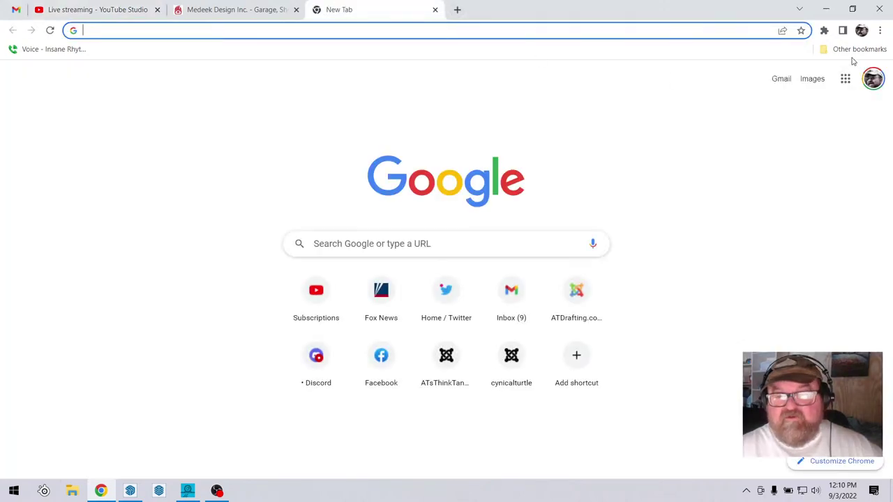
{"action": "left_click", "coordinate": [230, 10]}
{"action": "left_click", "coordinate": [125, 9]}
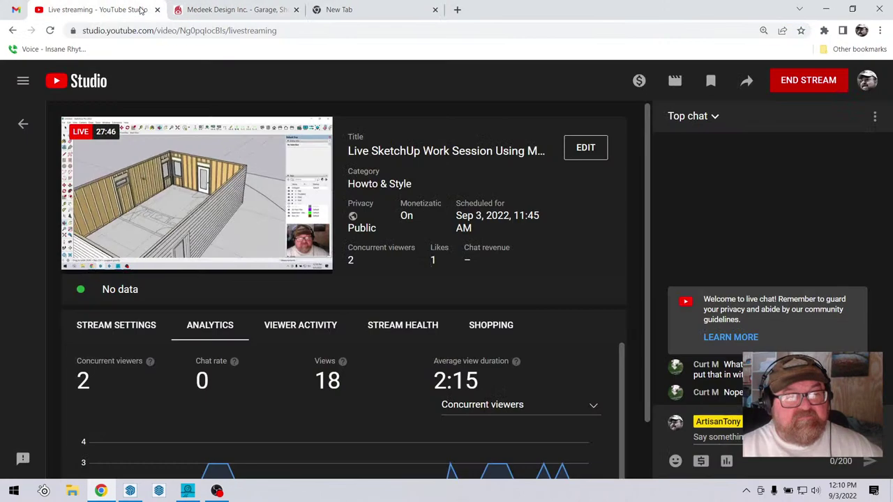
{"action": "left_click", "coordinate": [398, 9]}
{"action": "left_click", "coordinate": [844, 49]}
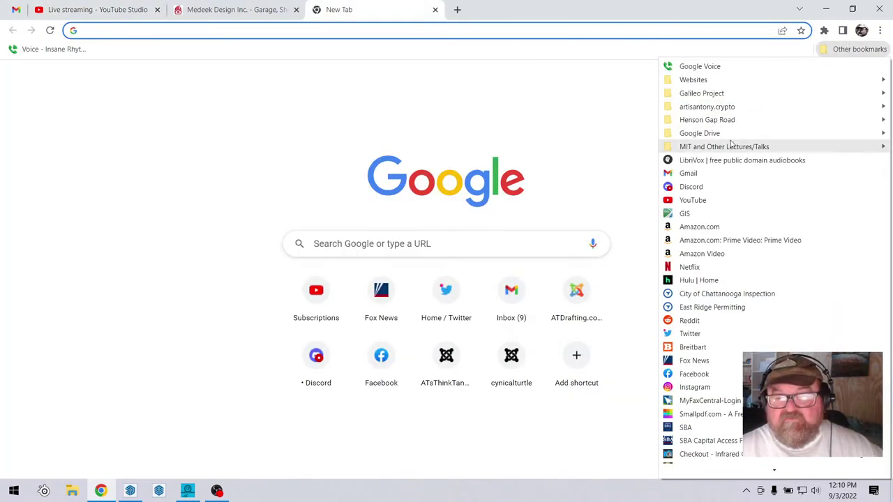
{"action": "left_click", "coordinate": [701, 200]}
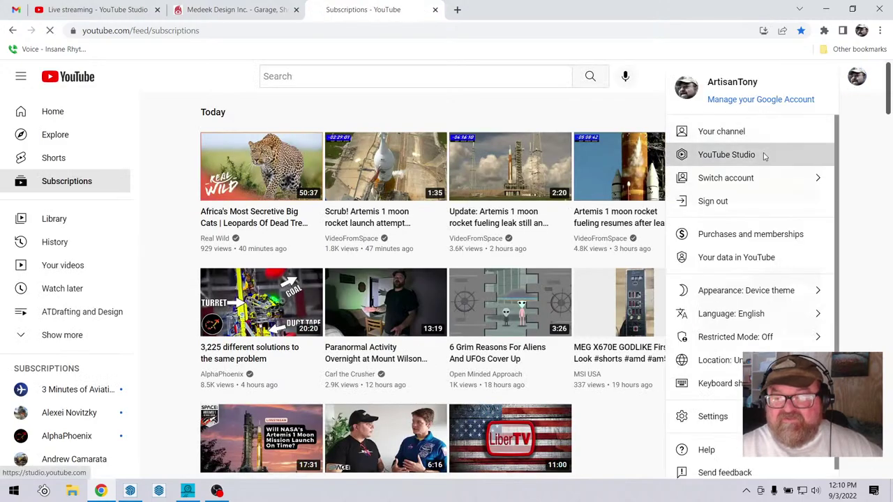
In YouTube Studio, search the channel for 'bra' and open the Brace Yoself! video details.
{"action": "left_click", "coordinate": [764, 155]}
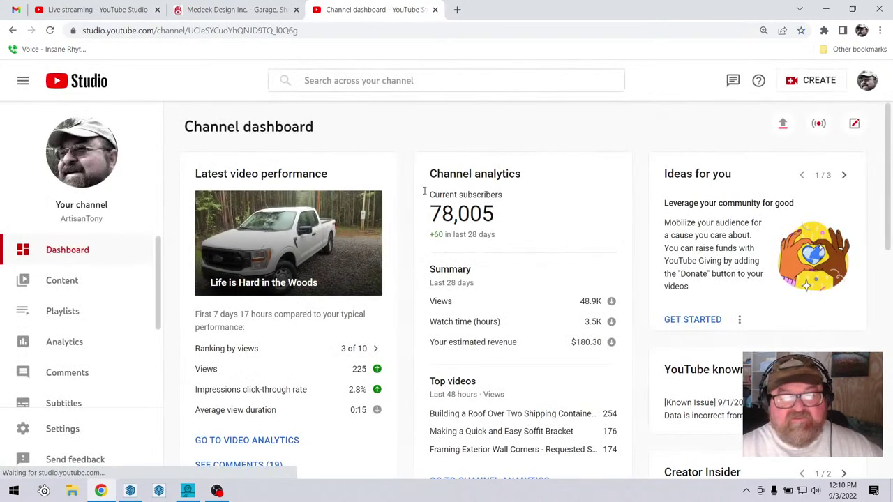
{"action": "left_click", "coordinate": [380, 76]}
{"action": "type", "text": "bracing"}
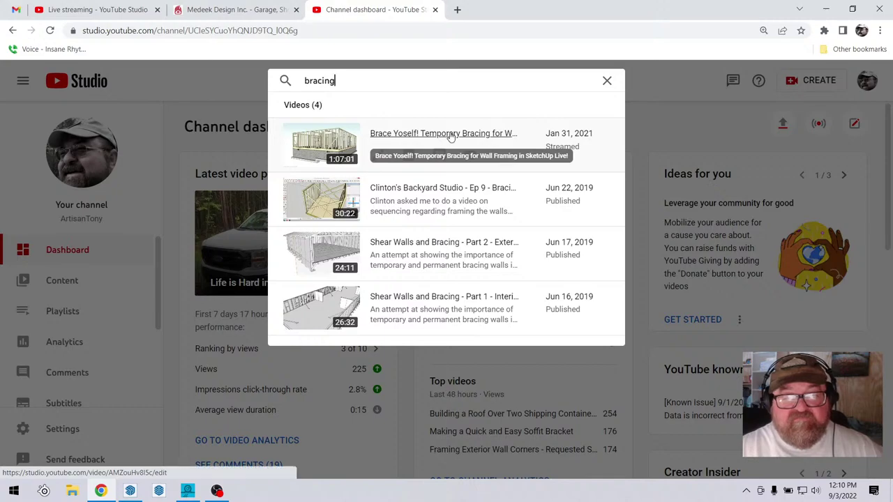
{"action": "left_click", "coordinate": [405, 137]}
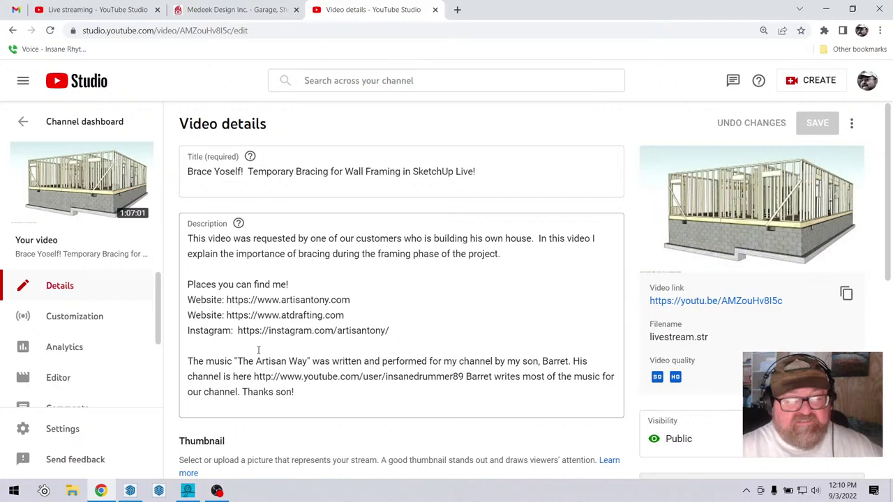
{"action": "left_click", "coordinate": [77, 183]}
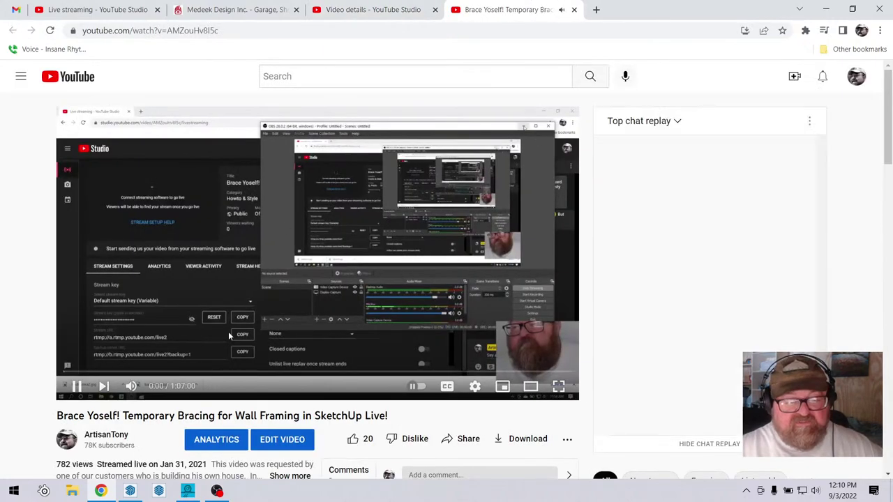
{"action": "left_click", "coordinate": [133, 387]}
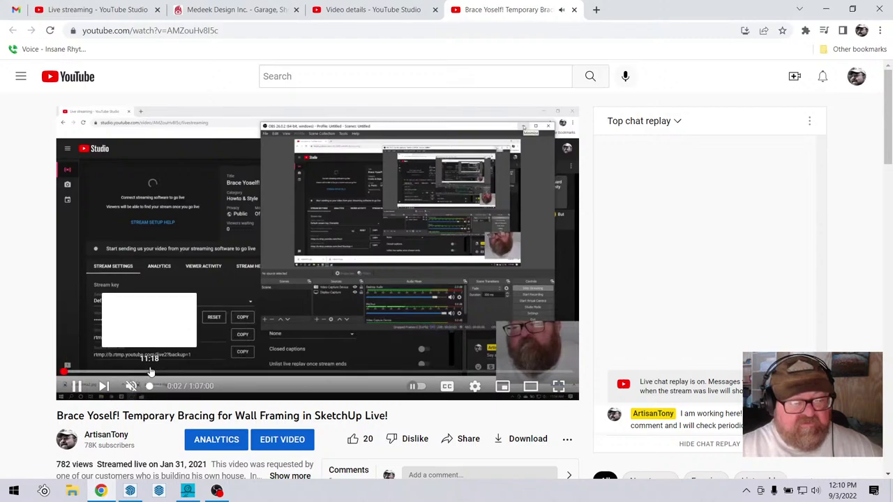
{"action": "left_click", "coordinate": [148, 372]}
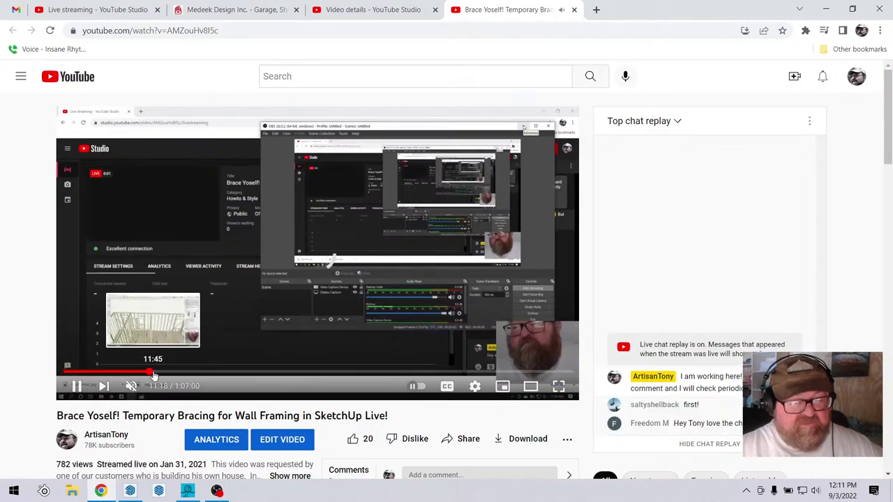
{"action": "left_click", "coordinate": [154, 373]}
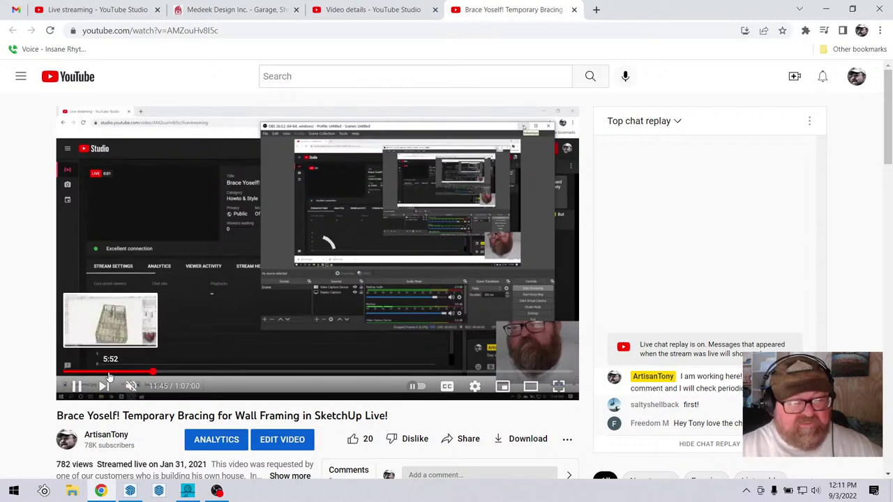
{"action": "scroll", "coordinate": [364, 180], "scroll_direction": "down", "scroll_amount": 2}
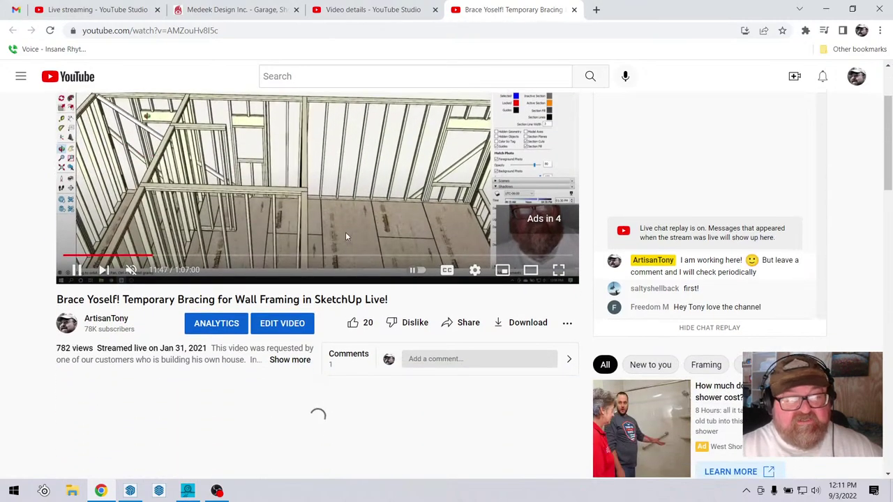
{"action": "left_click", "coordinate": [558, 270]}
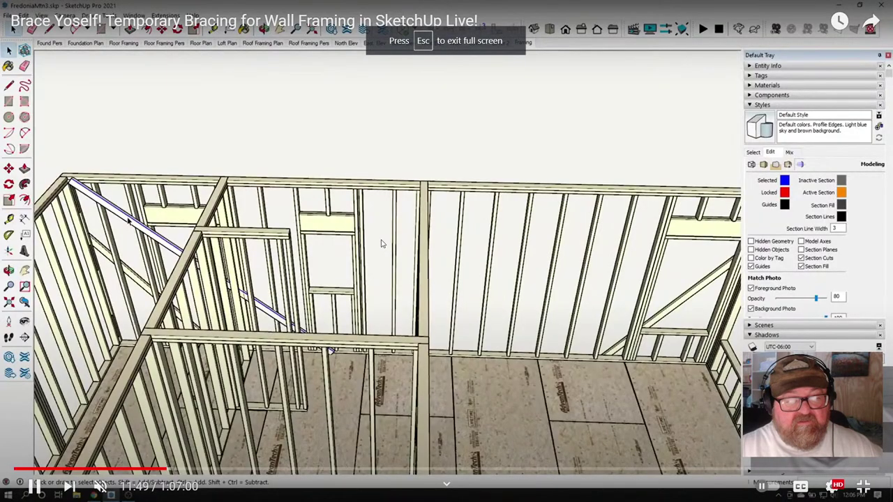
{"action": "scroll", "coordinate": [381, 240], "scroll_direction": "down", "scroll_amount": 1}
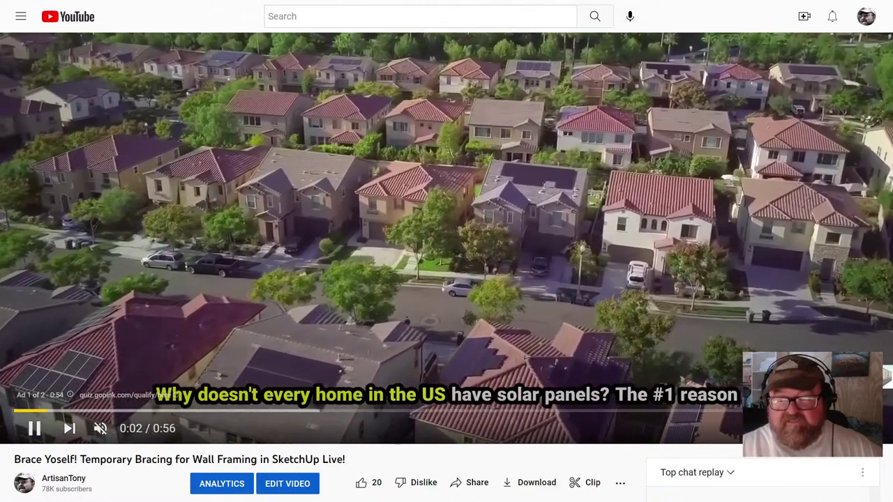
{"action": "key", "text": "Escape"}
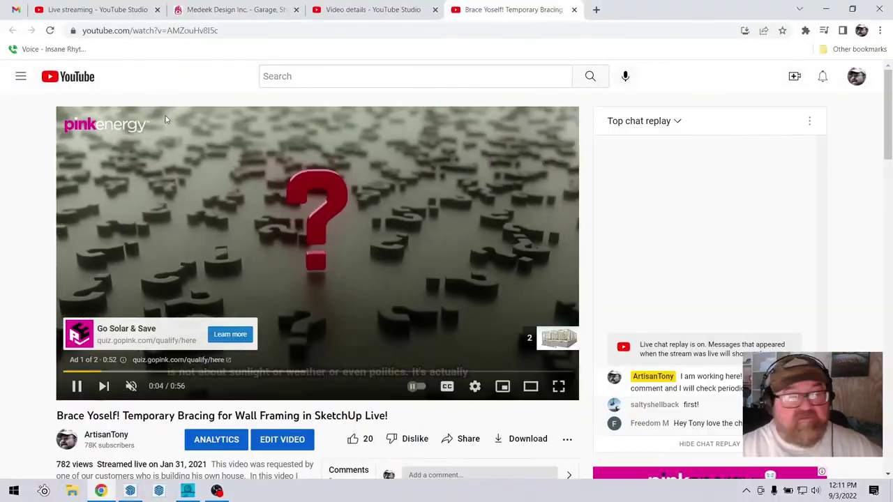
{"action": "scroll", "coordinate": [304, 244], "scroll_direction": "down", "scroll_amount": 3}
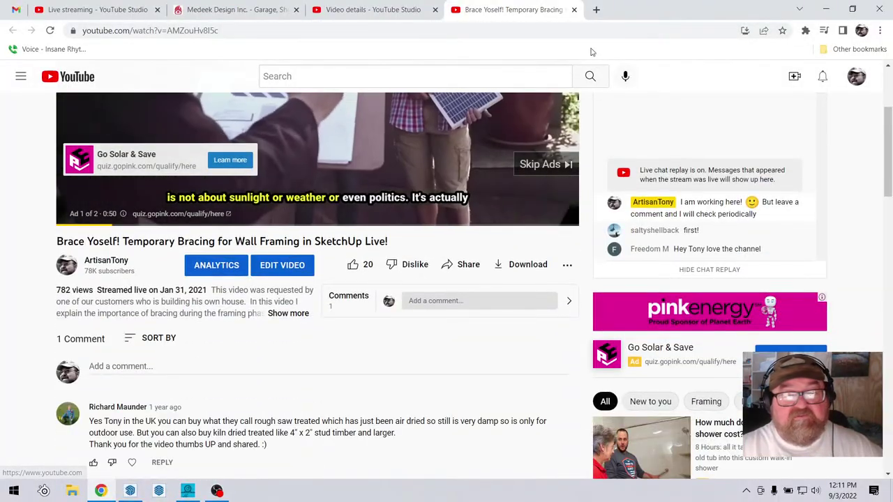
{"action": "left_click", "coordinate": [572, 9]}
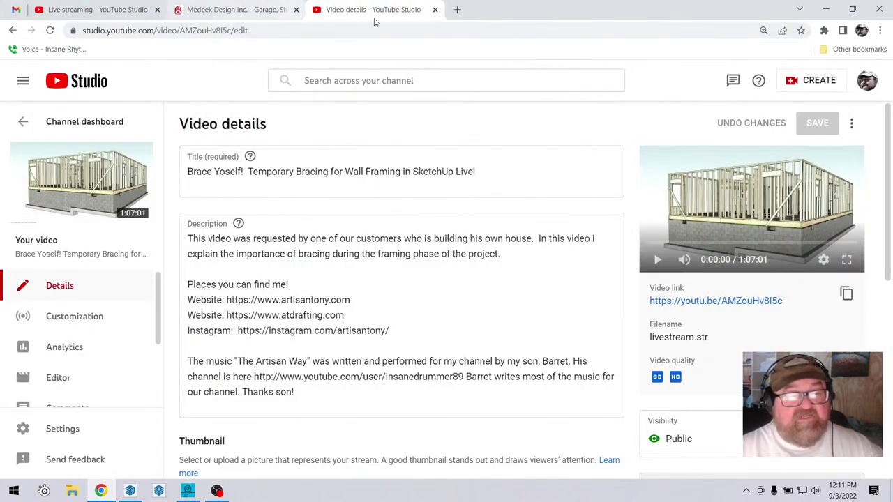
{"action": "left_click", "coordinate": [115, 11]}
Orbit the SketchUp shed model to view the back wall, siding corner and bathroom layout.
{"action": "left_click", "coordinate": [130, 491]}
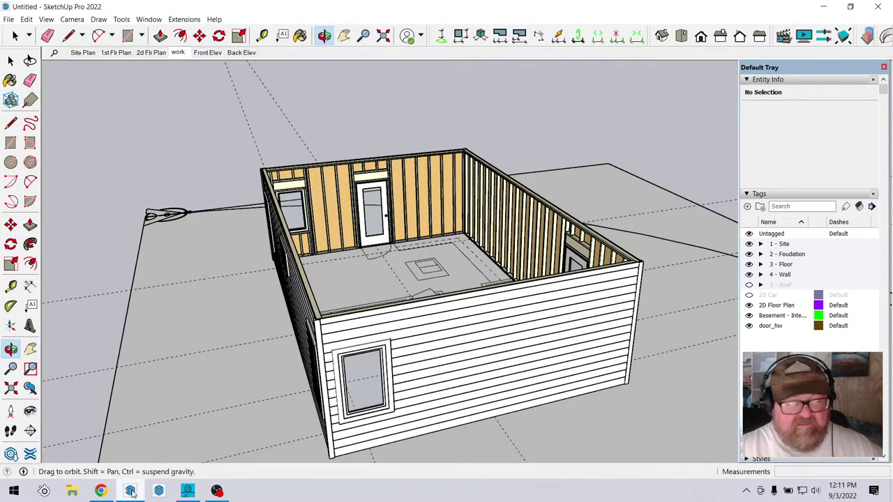
{"action": "left_click_drag", "start_coordinate": [280, 298], "coordinate": [452, 229]}
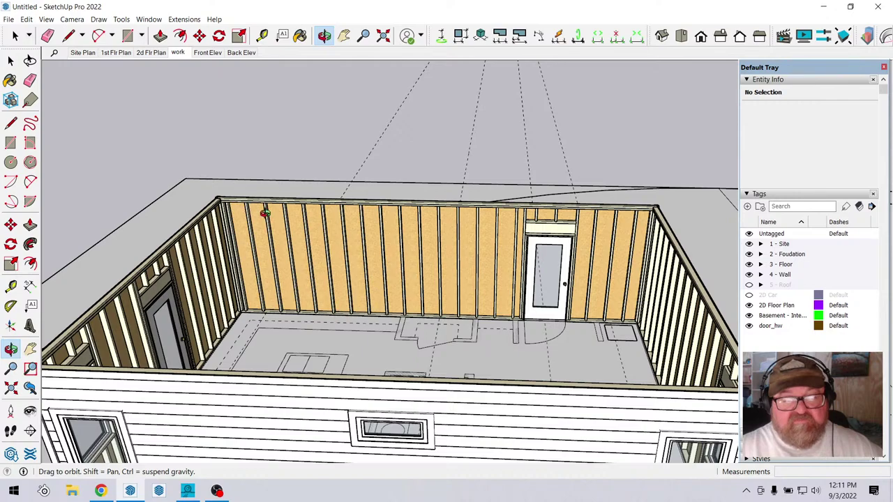
{"action": "left_click_drag", "start_coordinate": [265, 212], "coordinate": [438, 216]}
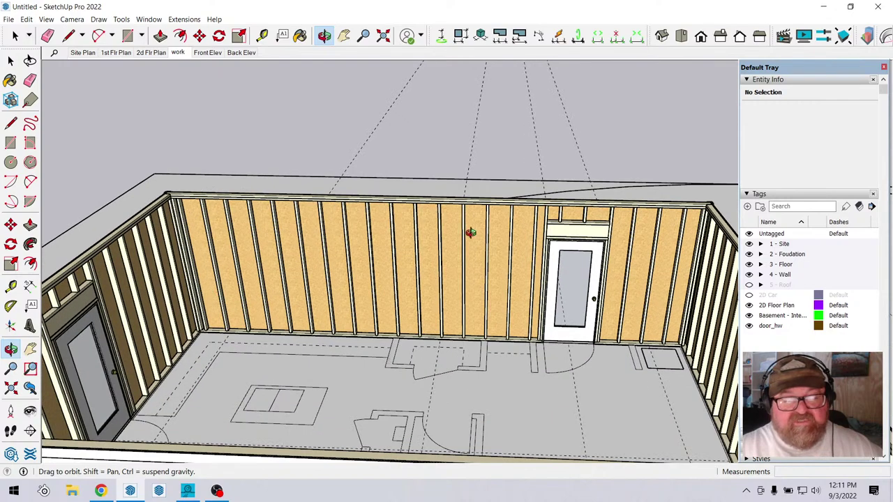
{"action": "left_click_drag", "start_coordinate": [373, 239], "coordinate": [328, 223]}
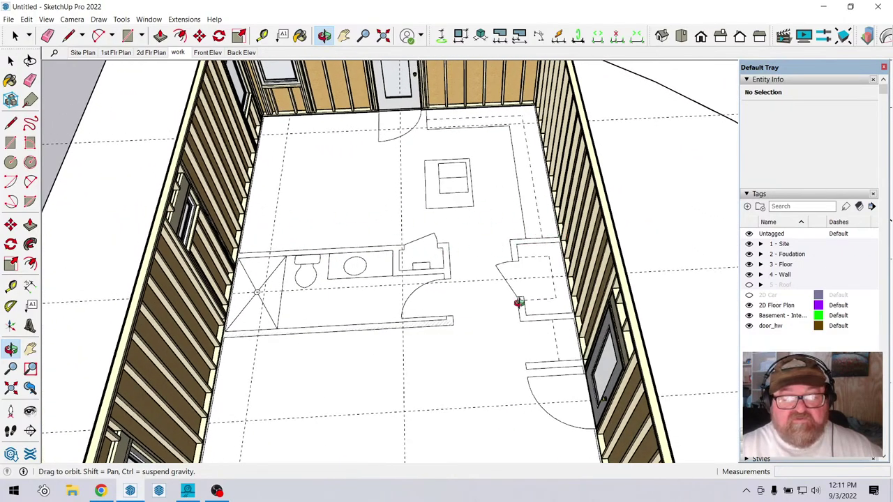
{"action": "left_click_drag", "start_coordinate": [396, 332], "coordinate": [209, 190]}
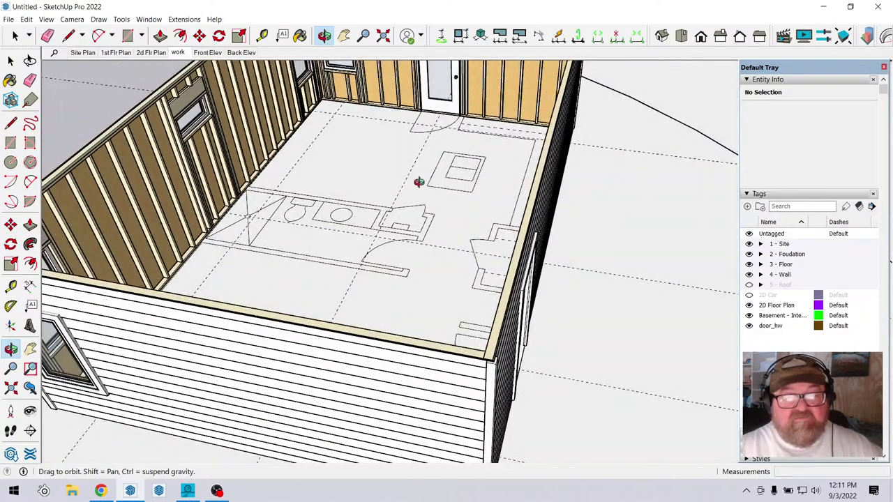
{"action": "left_click_drag", "start_coordinate": [414, 196], "coordinate": [335, 240]}
{"action": "scroll", "coordinate": [328, 198], "scroll_direction": "up", "scroll_amount": 5}
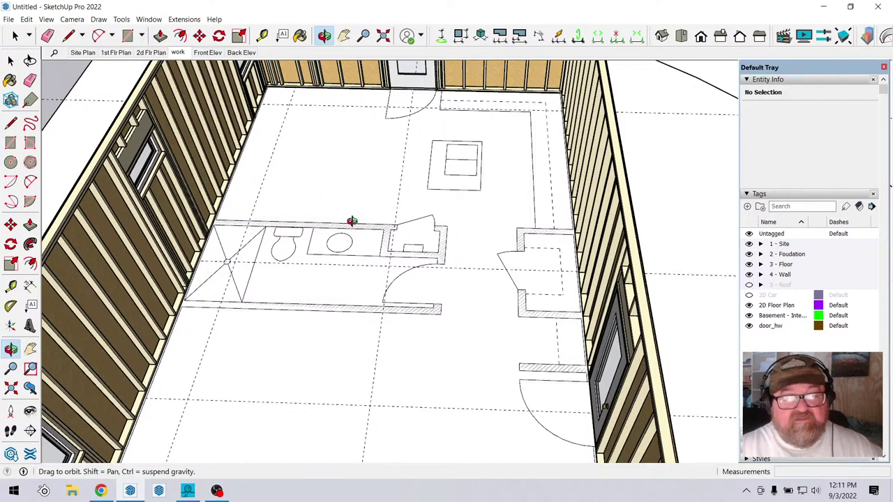
{"action": "scroll", "coordinate": [426, 240], "scroll_direction": "down", "scroll_amount": 2}
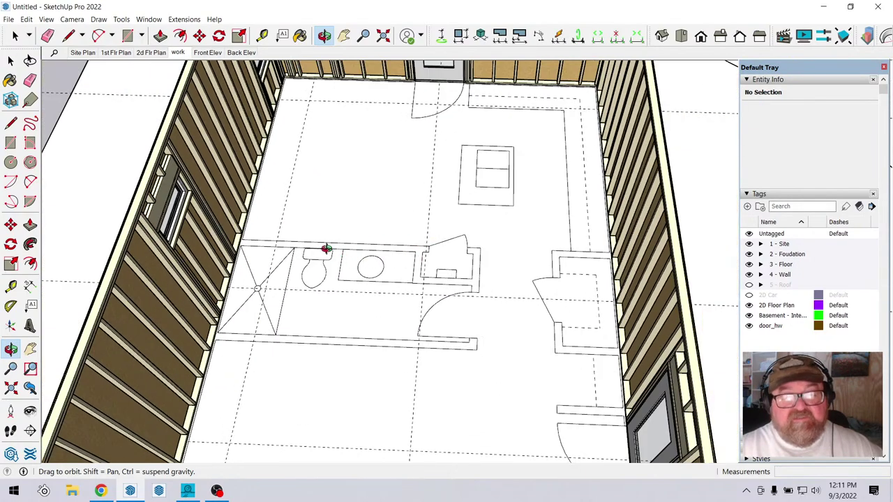
{"action": "left_click_drag", "start_coordinate": [360, 232], "coordinate": [325, 249]}
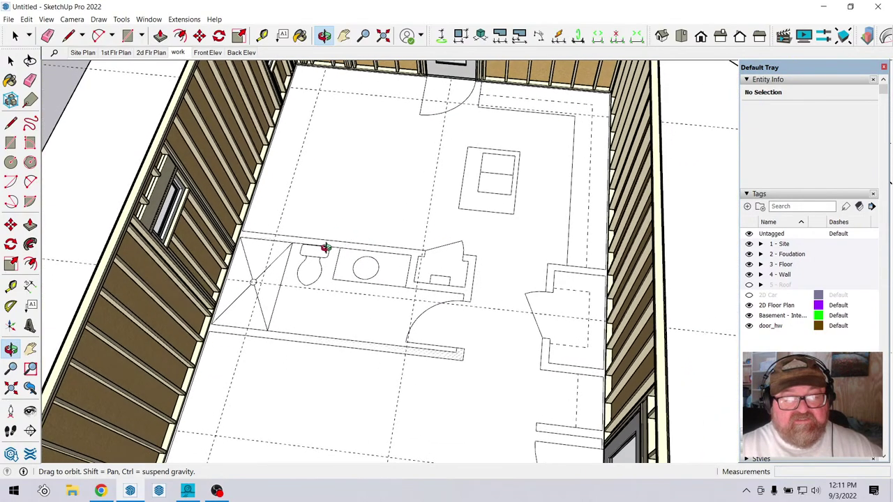
{"action": "scroll", "coordinate": [306, 218], "scroll_direction": "up", "scroll_amount": 3}
Check the live stream page, then return to a higher view of the whole building.
{"action": "left_click", "coordinate": [101, 491]}
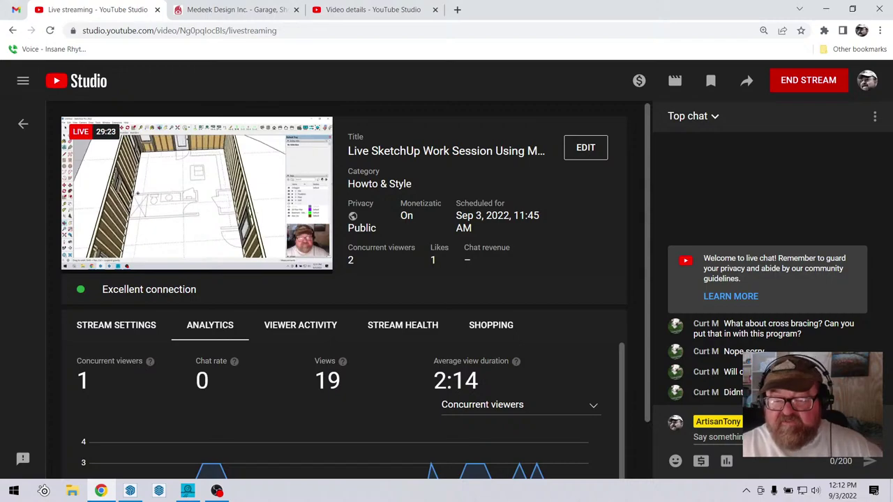
{"action": "left_click", "coordinate": [129, 491]}
{"action": "scroll", "coordinate": [294, 239], "scroll_direction": "down", "scroll_amount": 5}
{"action": "left_click_drag", "start_coordinate": [313, 249], "coordinate": [393, 272]}
{"action": "scroll", "coordinate": [391, 266], "scroll_direction": "up", "scroll_amount": 2}
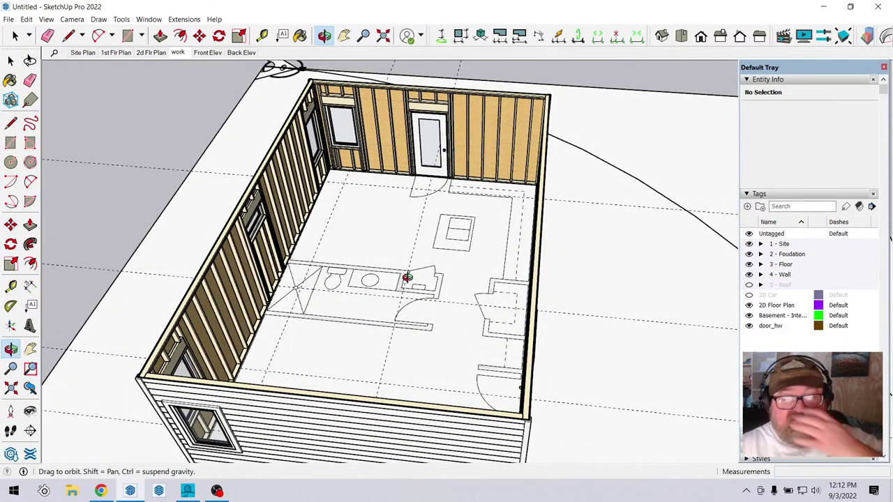
Orbit around the building to view the right, front and back walls.
{"action": "left_click_drag", "start_coordinate": [350, 184], "coordinate": [316, 218]}
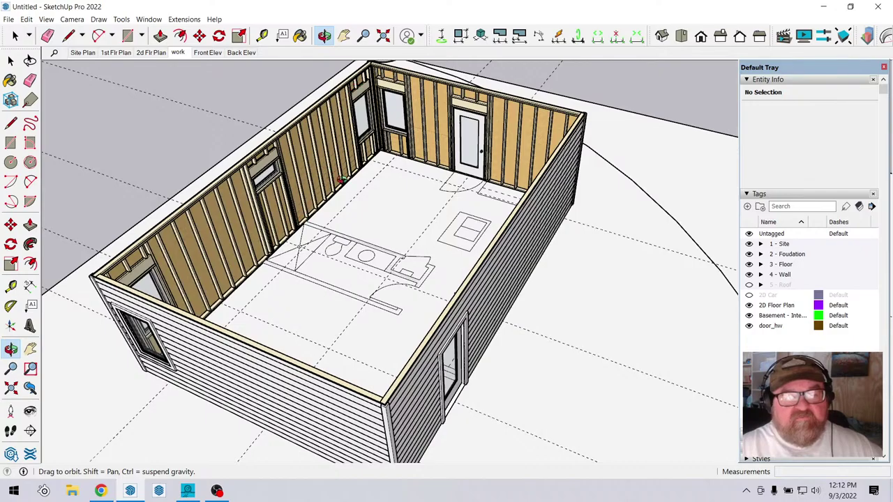
{"action": "left_click_drag", "start_coordinate": [340, 180], "coordinate": [233, 259]}
{"action": "left_click_drag", "start_coordinate": [406, 261], "coordinate": [456, 104]}
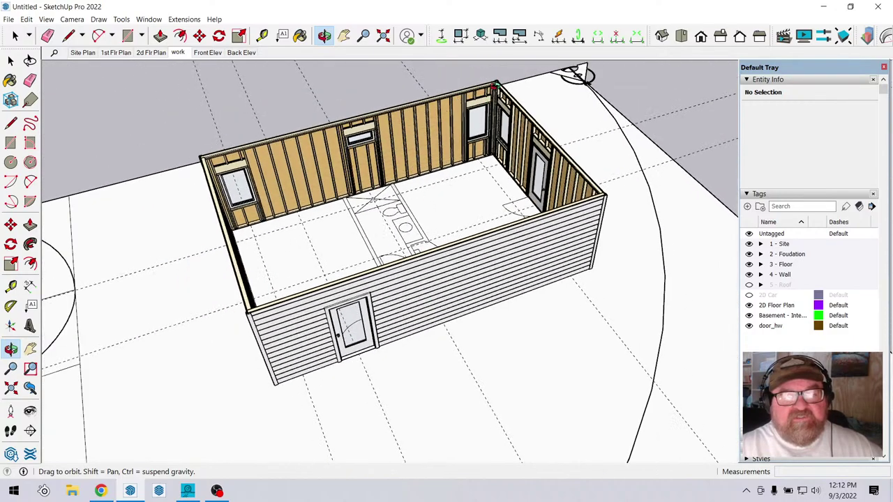
{"action": "left_click_drag", "start_coordinate": [376, 171], "coordinate": [316, 162]}
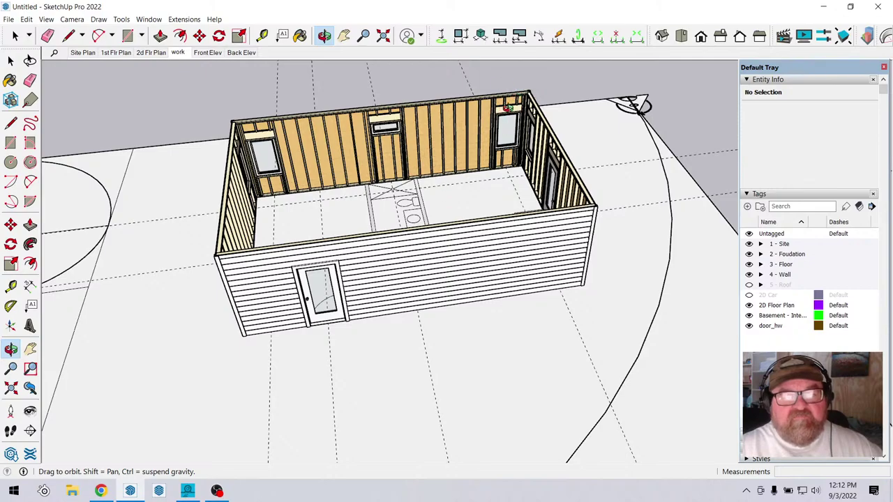
{"action": "scroll", "coordinate": [438, 148], "scroll_direction": "up", "scroll_amount": 6}
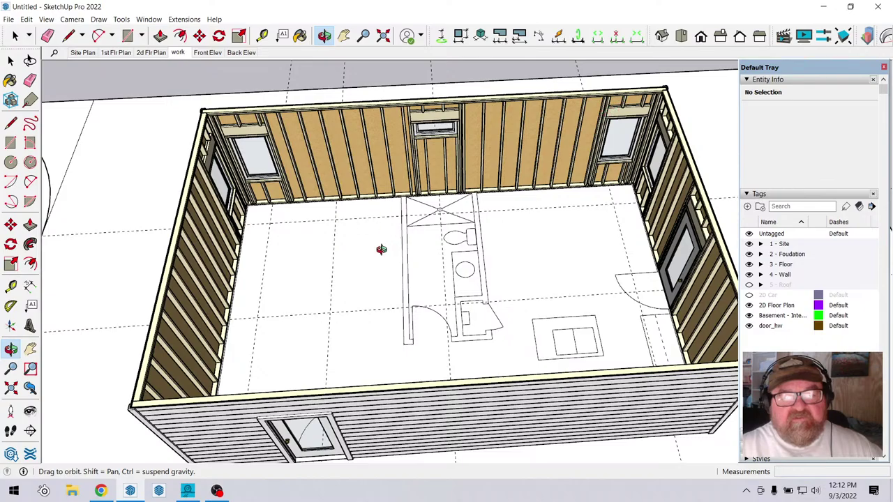
Look down over the bathroom layout, then bring up the Extensions > Medeek Wall submenu.
{"action": "left_click_drag", "start_coordinate": [381, 249], "coordinate": [463, 240]}
{"action": "scroll", "coordinate": [466, 209], "scroll_direction": "up", "scroll_amount": 5}
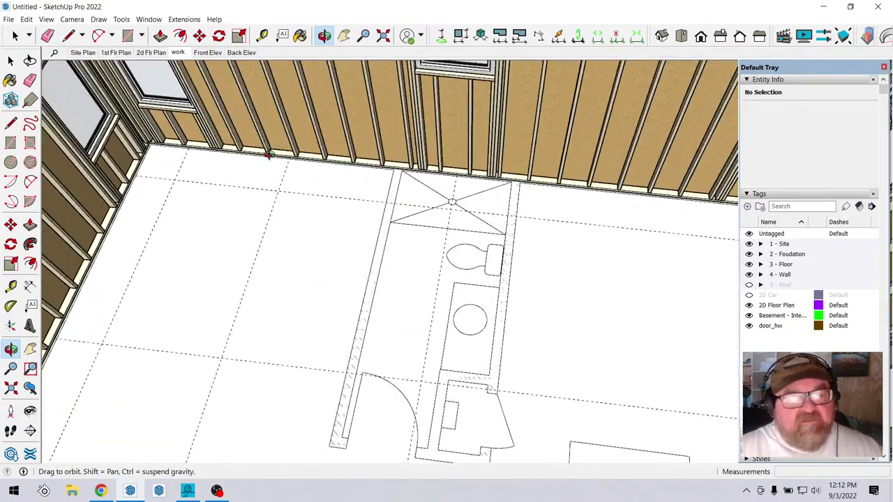
{"action": "left_click_drag", "start_coordinate": [494, 209], "coordinate": [398, 261]}
{"action": "left_click_drag", "start_coordinate": [363, 217], "coordinate": [454, 225]}
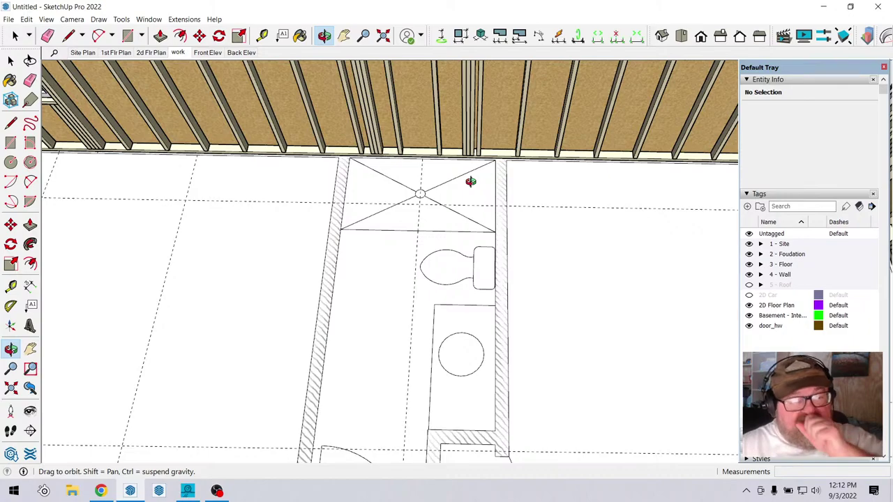
{"action": "left_click_drag", "start_coordinate": [421, 231], "coordinate": [300, 265]}
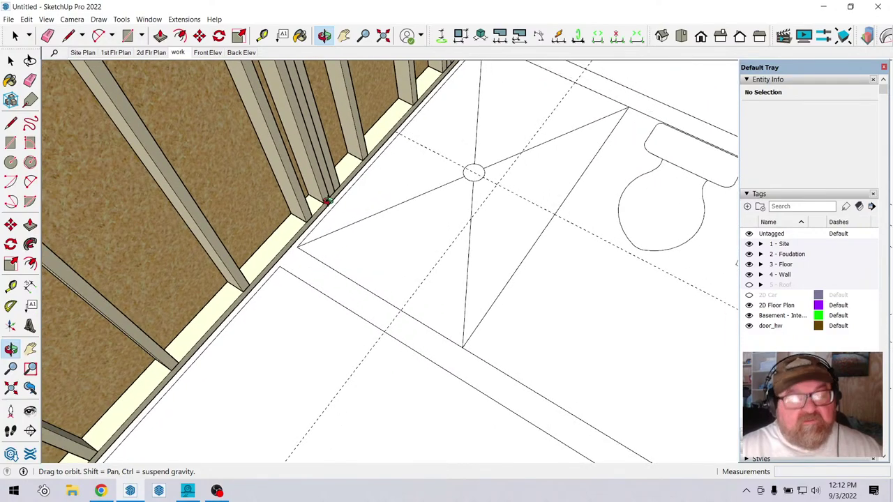
{"action": "left_click", "coordinate": [185, 19]}
{"action": "mouse_move", "coordinate": [230, 124]}
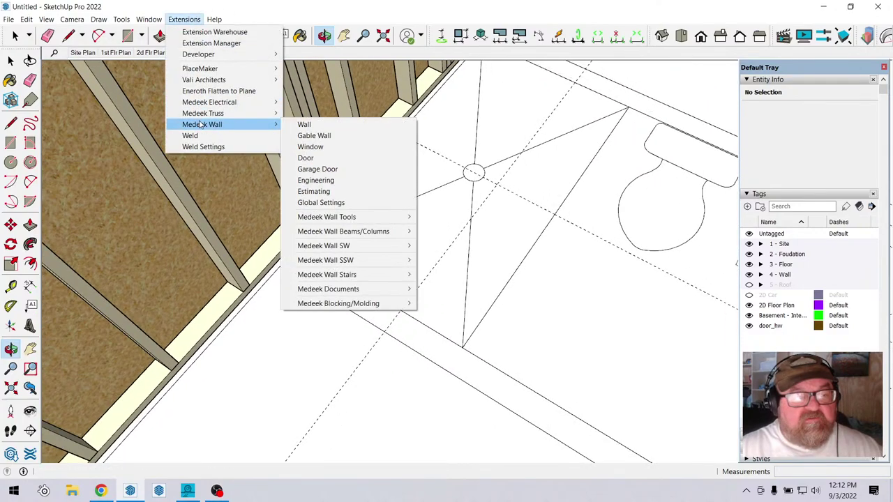
Start a rectangular Medeek wall, set its Wall Type to Int-Int at 109.125 in., and update.
{"action": "left_click", "coordinate": [345, 125]}
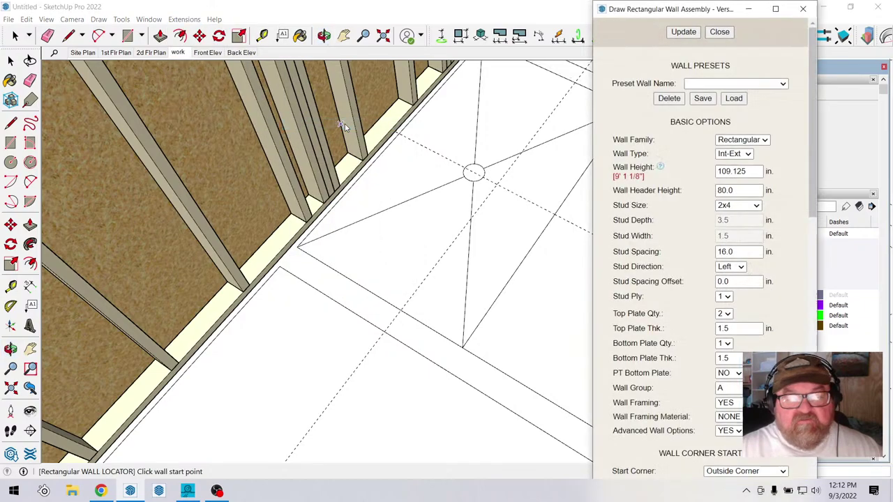
{"action": "left_click", "coordinate": [747, 155]}
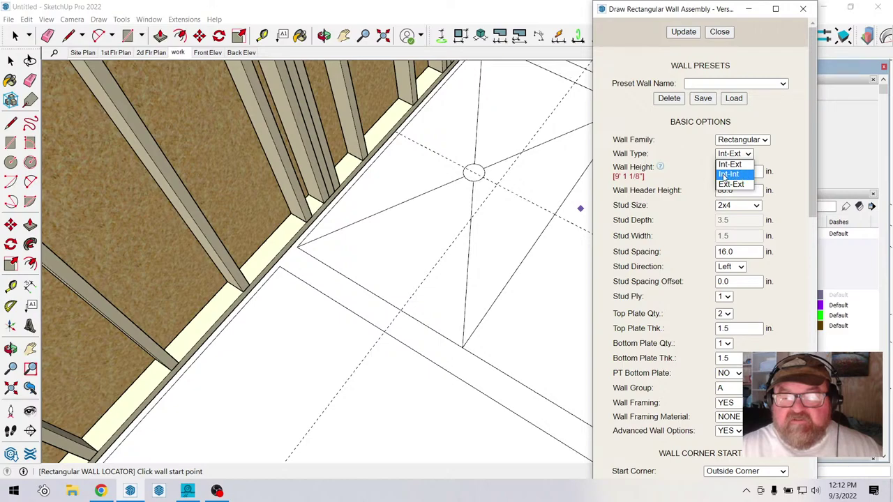
{"action": "left_click", "coordinate": [741, 176]}
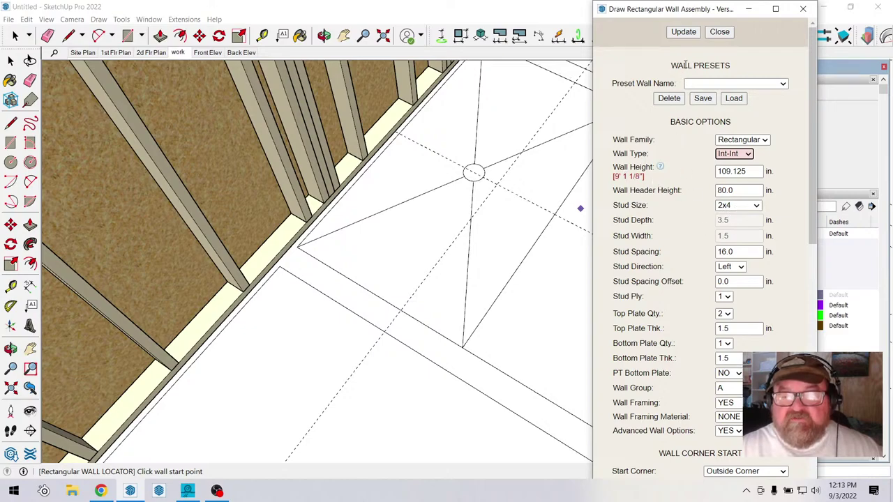
{"action": "left_click", "coordinate": [683, 35]}
{"action": "scroll", "coordinate": [276, 272], "scroll_direction": "up", "scroll_amount": 2}
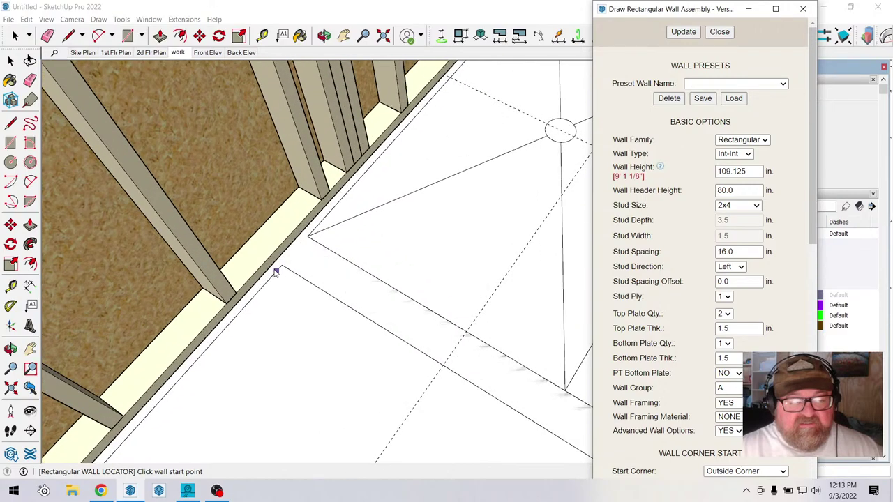
{"action": "scroll", "coordinate": [286, 269], "scroll_direction": "up", "scroll_amount": 2}
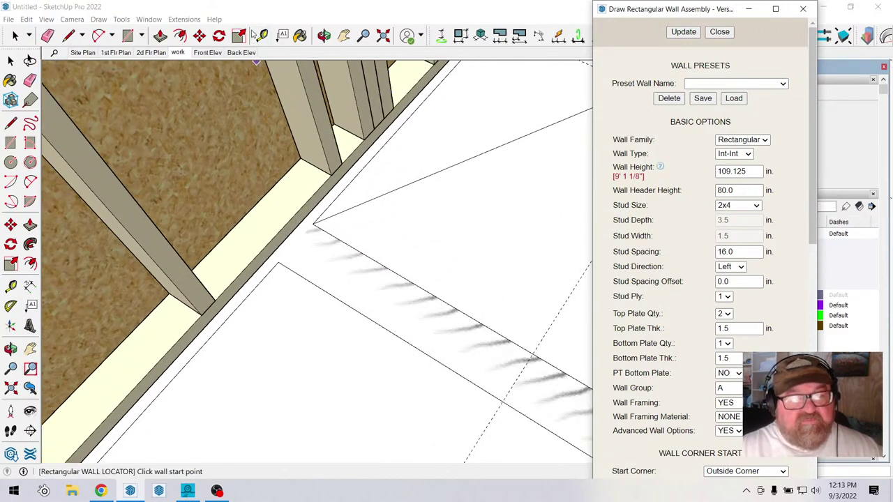
Place a first guide 1/2 in. from the plan's wall edge, then reframe the bathroom plan.
{"action": "key", "text": "t"}
{"action": "left_click", "coordinate": [292, 274]}
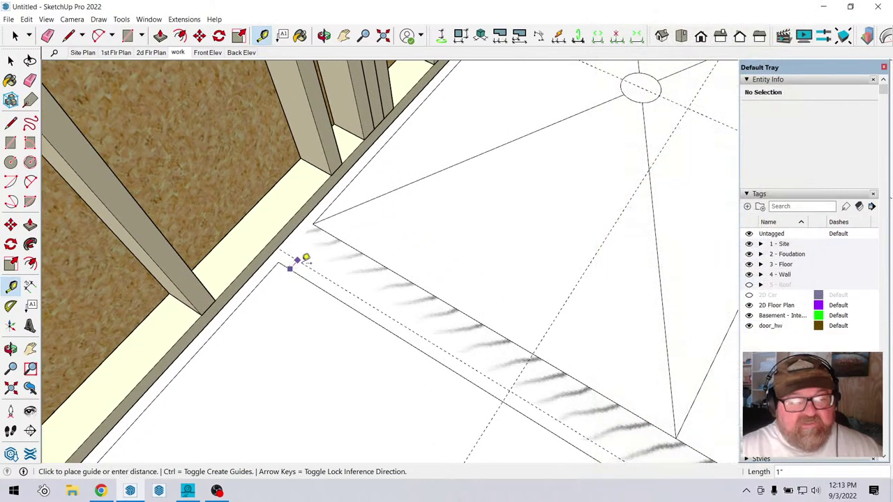
{"action": "type", "text": "1/2"}
{"action": "key", "text": "Return"}
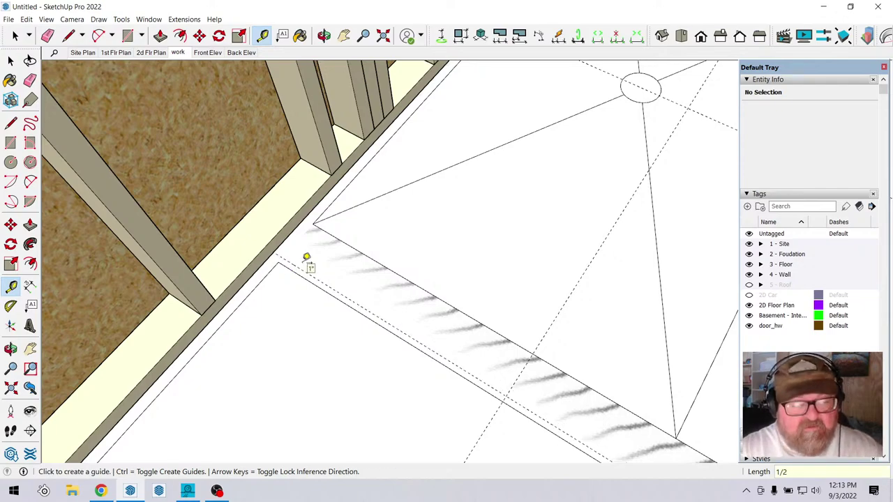
{"action": "right_click", "coordinate": [307, 245]}
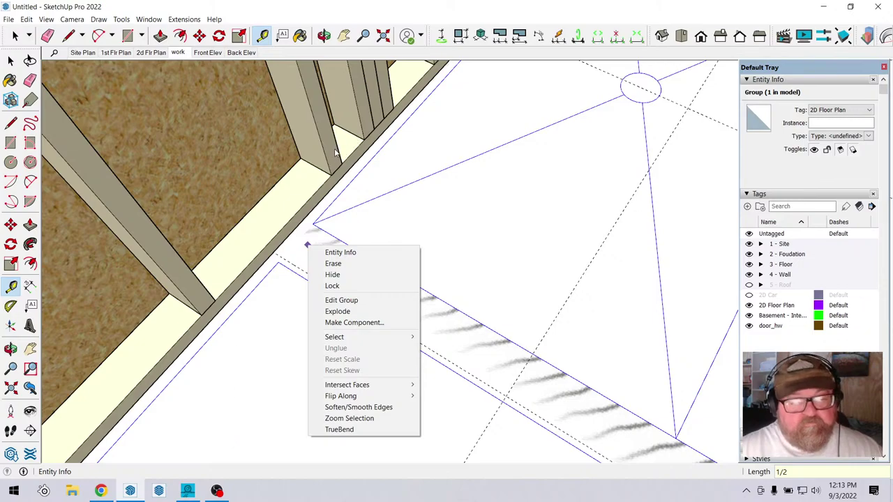
{"action": "left_click", "coordinate": [381, 153]}
{"action": "middle_click_drag", "start_coordinate": [316, 150], "coordinate": [251, 165]}
{"action": "scroll", "coordinate": [251, 165], "scroll_direction": "down", "scroll_amount": 6}
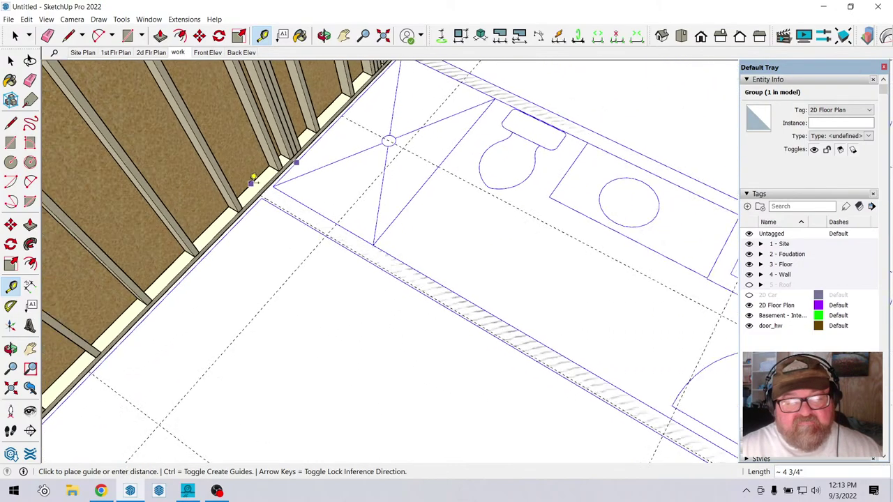
{"action": "scroll", "coordinate": [468, 229], "scroll_direction": "up", "scroll_amount": 4}
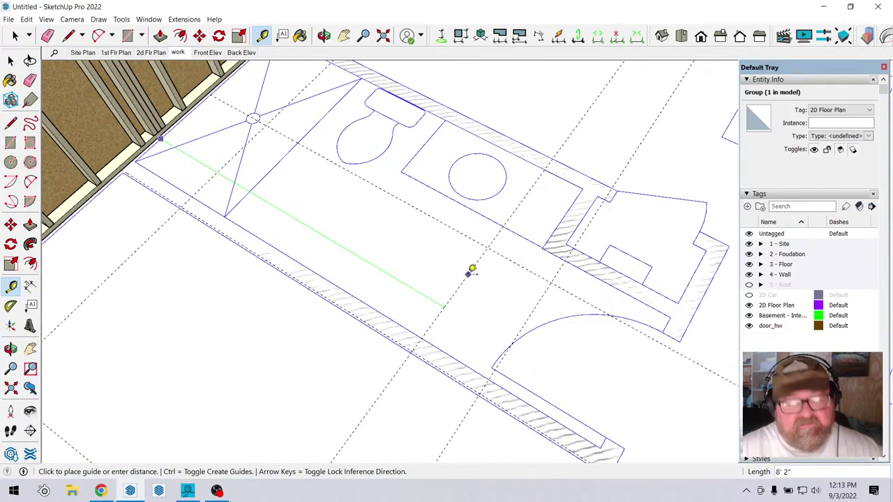
{"action": "key", "text": "Escape"}
{"action": "scroll", "coordinate": [428, 256], "scroll_direction": "down", "scroll_amount": 2}
{"action": "mouse_move", "coordinate": [428, 255]}
{"action": "middle_mouse_down", "text": "shift"}
{"action": "mouse_move", "coordinate": [345, 89]}
{"action": "mouse_move", "coordinate": [498, 171]}
{"action": "mouse_move", "coordinate": [529, 333]}
{"action": "mouse_move", "coordinate": [522, 407]}
{"action": "middle_mouse_up", "text": "shift"}
{"action": "scroll", "coordinate": [345, 88], "scroll_direction": "up", "scroll_amount": 2}
{"action": "scroll", "coordinate": [346, 124], "scroll_direction": "down", "scroll_amount": 2}
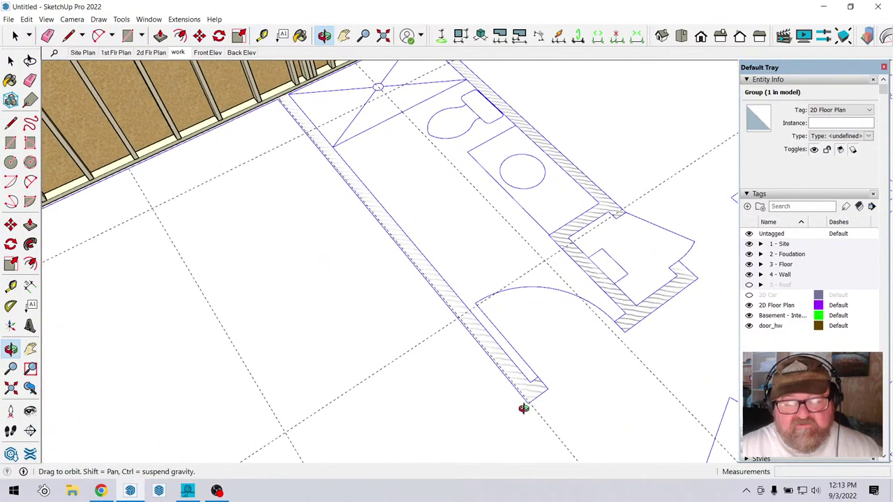
{"action": "scroll", "coordinate": [586, 416], "scroll_direction": "up", "scroll_amount": 3}
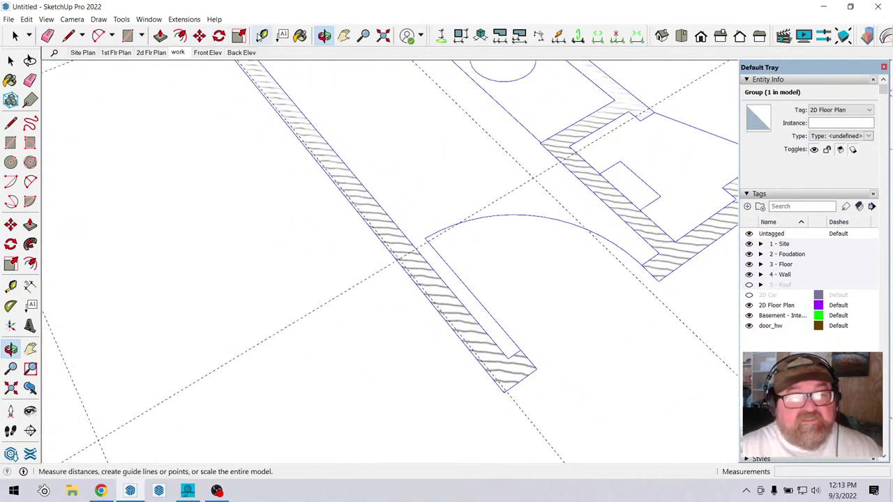
Add half-inch guides from the wall's end corner and the right wall corner.
{"action": "left_click", "coordinate": [262, 36]}
{"action": "scroll", "coordinate": [538, 370], "scroll_direction": "up", "scroll_amount": 3}
{"action": "left_click", "coordinate": [541, 367]}
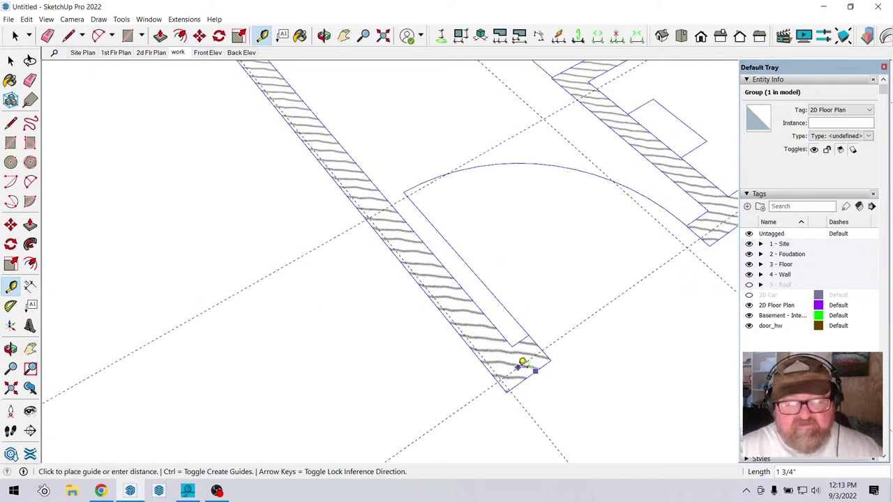
{"action": "type", "text": "1/2"}
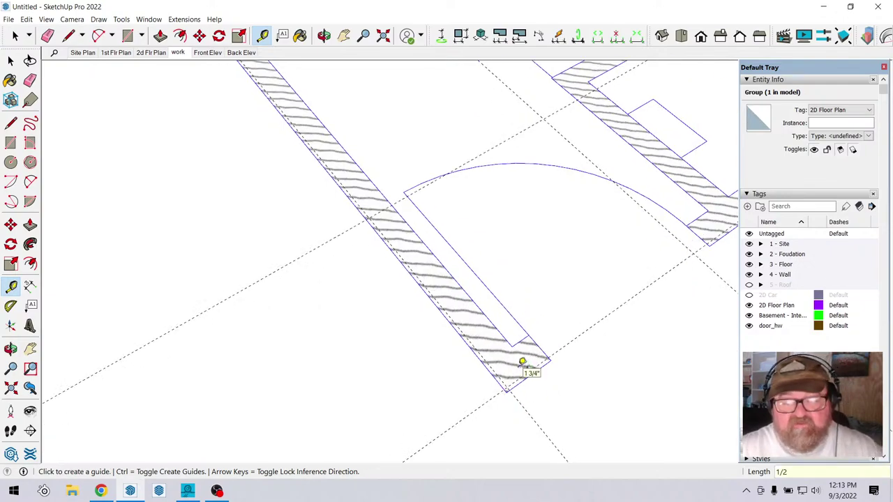
{"action": "key", "text": "Return"}
{"action": "middle_click_drag", "start_coordinate": [521, 362], "coordinate": [619, 232], "text": "shift"}
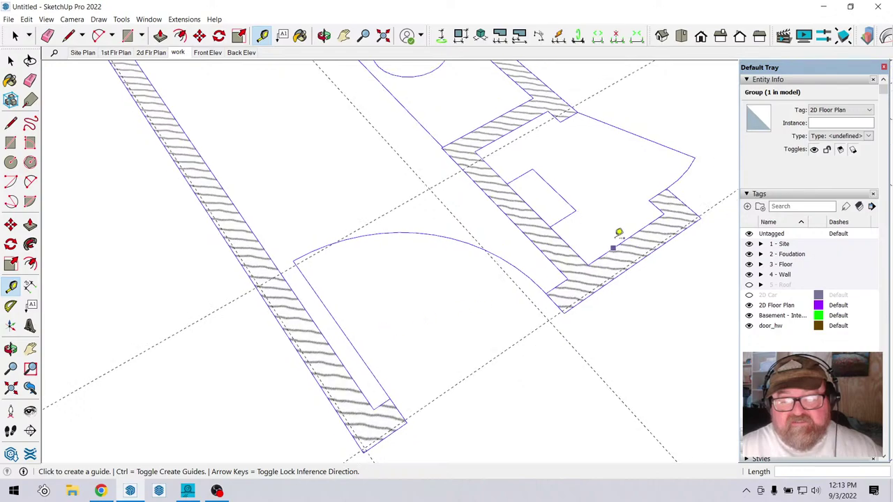
{"action": "scroll", "coordinate": [664, 216], "scroll_direction": "up", "scroll_amount": 2}
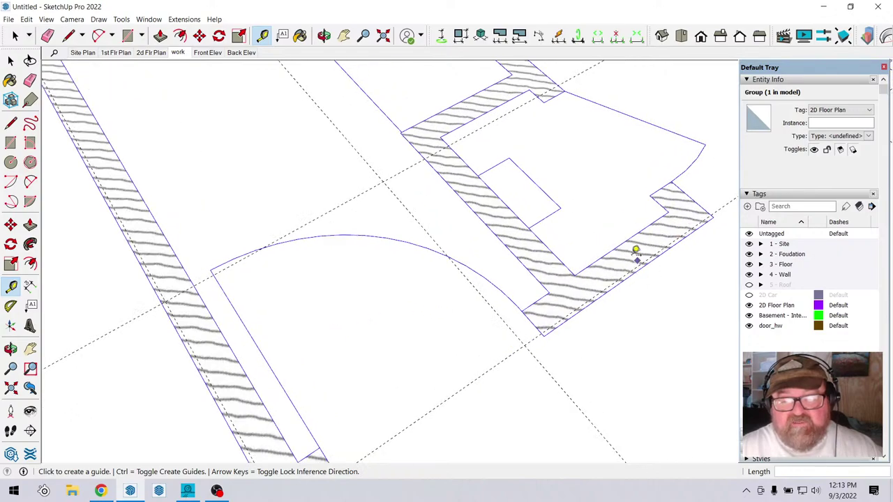
{"action": "left_click", "coordinate": [685, 197]}
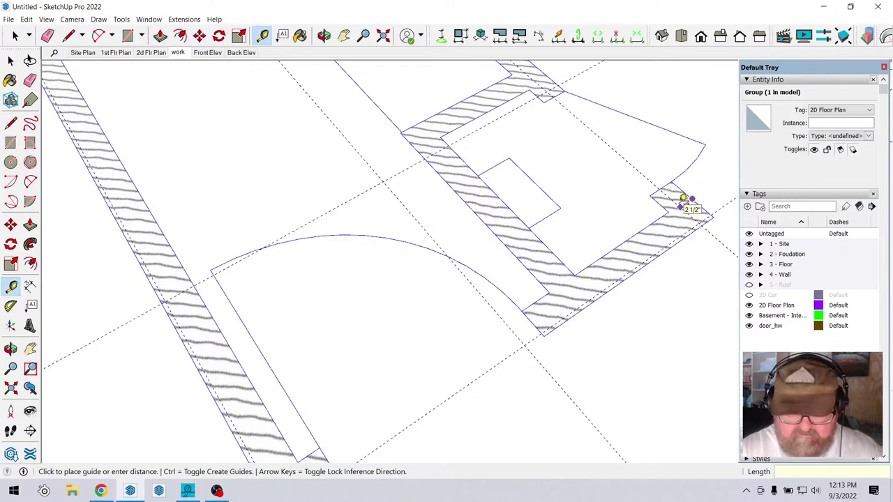
{"action": "type", "text": ".5"}
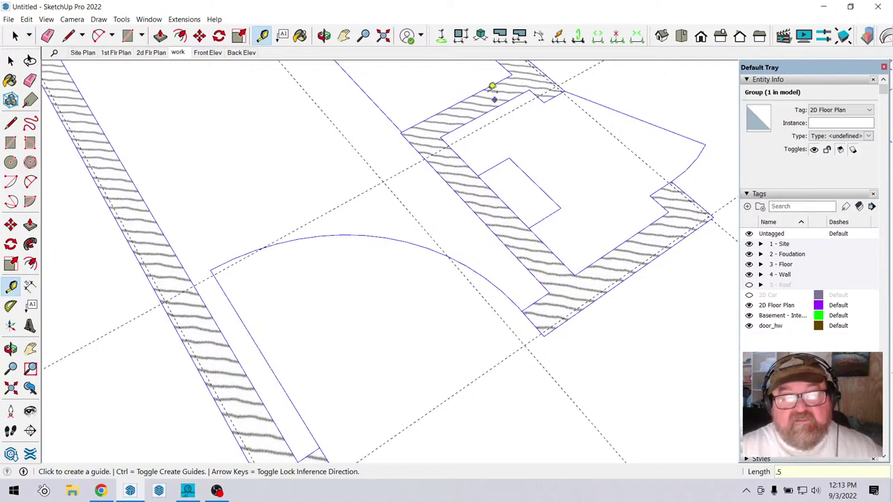
Add guides 0.5 in. off the upper and inner wall edges, then orbit to view the 3-D walls.
{"action": "left_click", "coordinate": [492, 86]}
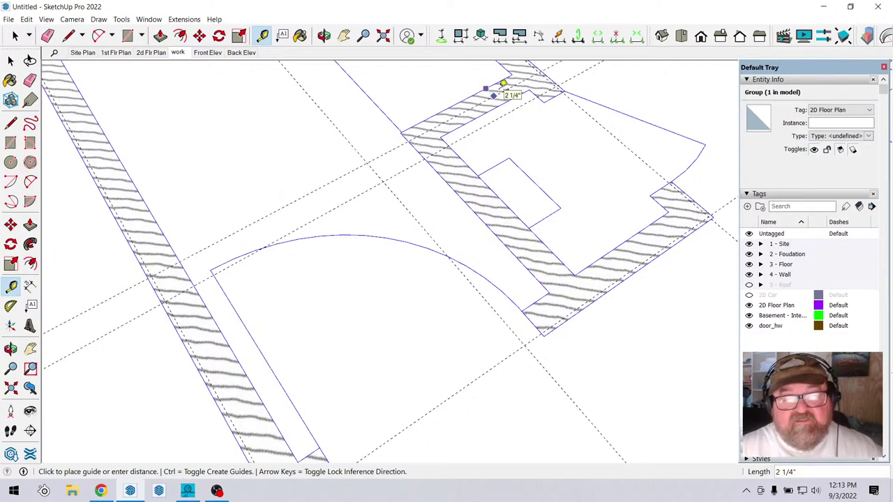
{"action": "type", "text": "."}
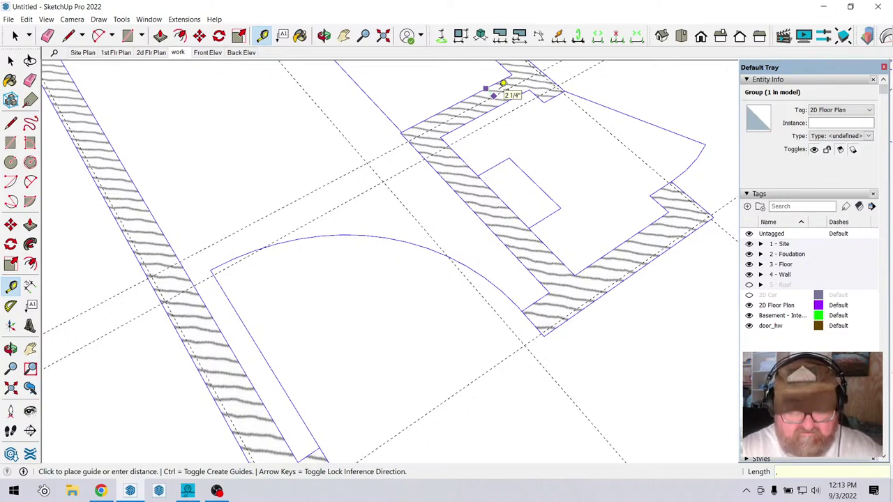
{"action": "type", "text": "5"}
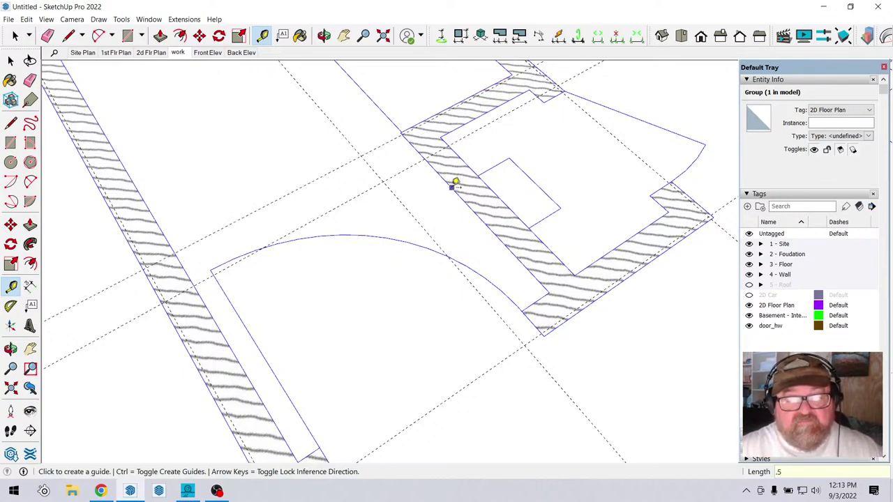
{"action": "left_click", "coordinate": [455, 184]}
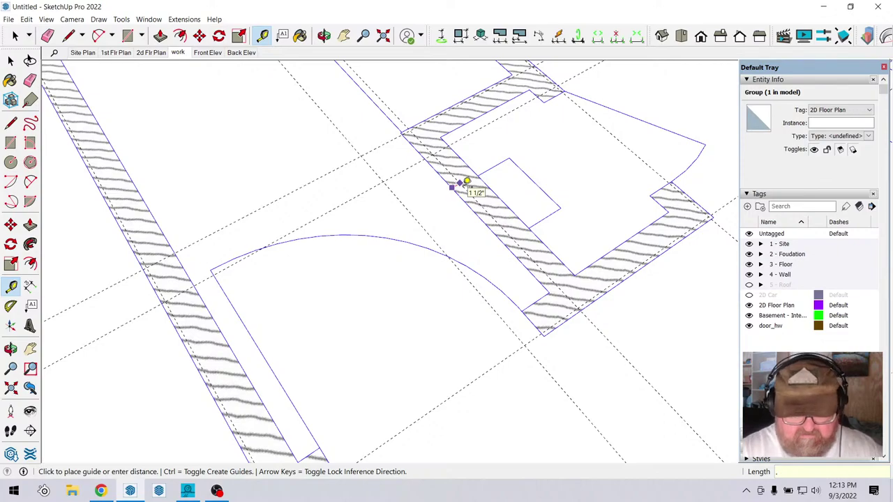
{"action": "left_click", "coordinate": [467, 182]}
{"action": "scroll", "coordinate": [467, 183], "scroll_direction": "down", "scroll_amount": 2}
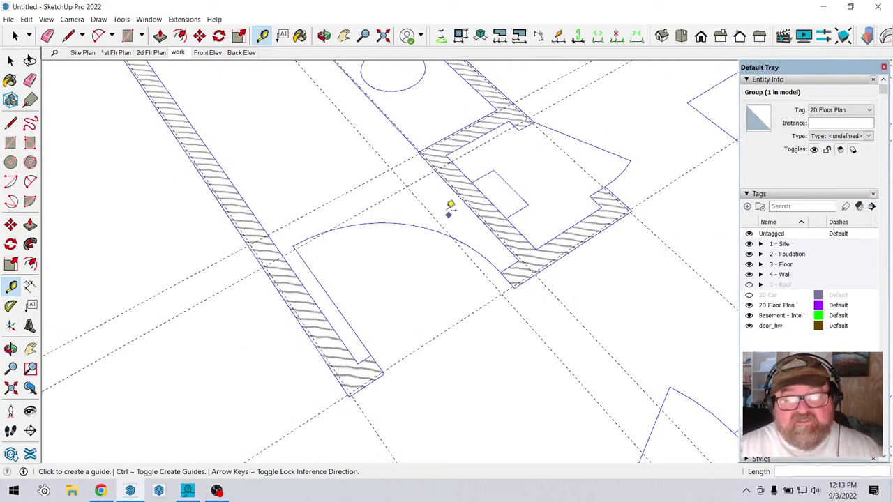
{"action": "left_click", "coordinate": [324, 36]}
{"action": "mouse_move", "coordinate": [475, 182]}
{"action": "left_mouse_down"}
{"action": "mouse_move", "coordinate": [512, 172]}
{"action": "mouse_move", "coordinate": [371, 186]}
{"action": "mouse_move", "coordinate": [393, 200]}
{"action": "mouse_move", "coordinate": [650, 235]}
{"action": "mouse_move", "coordinate": [628, 230]}
{"action": "left_mouse_up"}
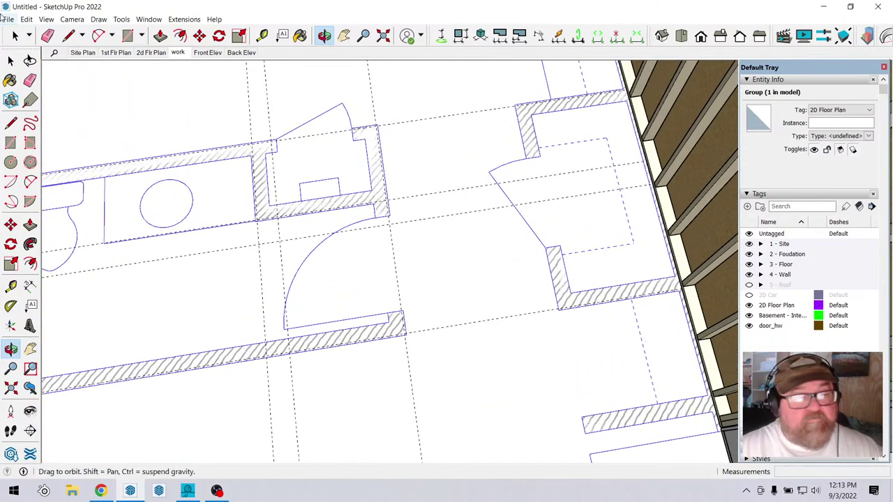
Place a guide offset from the wall corner near the lower door.
{"action": "left_click", "coordinate": [12, 35]}
{"action": "scroll", "coordinate": [599, 179], "scroll_direction": "up", "scroll_amount": 2}
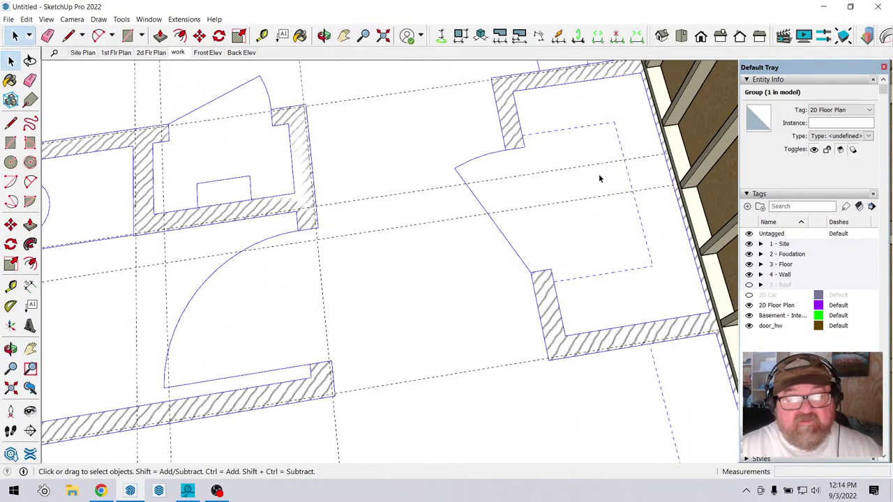
{"action": "left_click", "coordinate": [262, 36]}
{"action": "scroll", "coordinate": [492, 94], "scroll_direction": "up", "scroll_amount": 1}
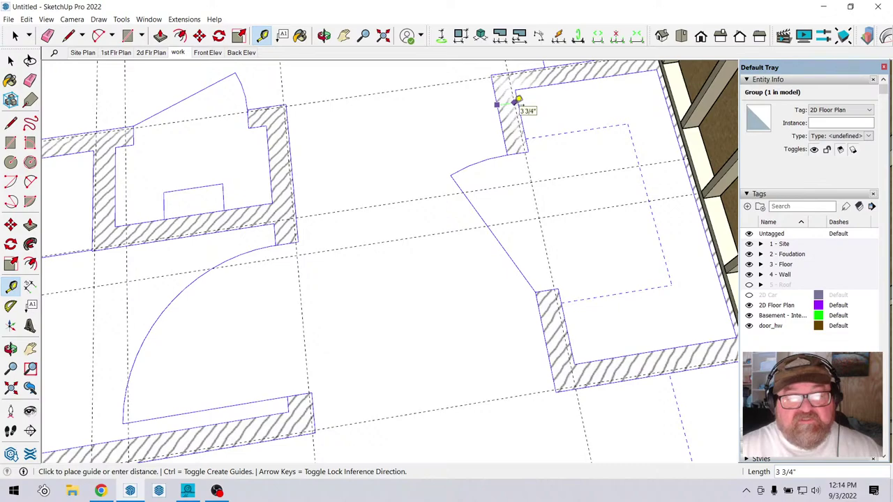
{"action": "left_click", "coordinate": [518, 100]}
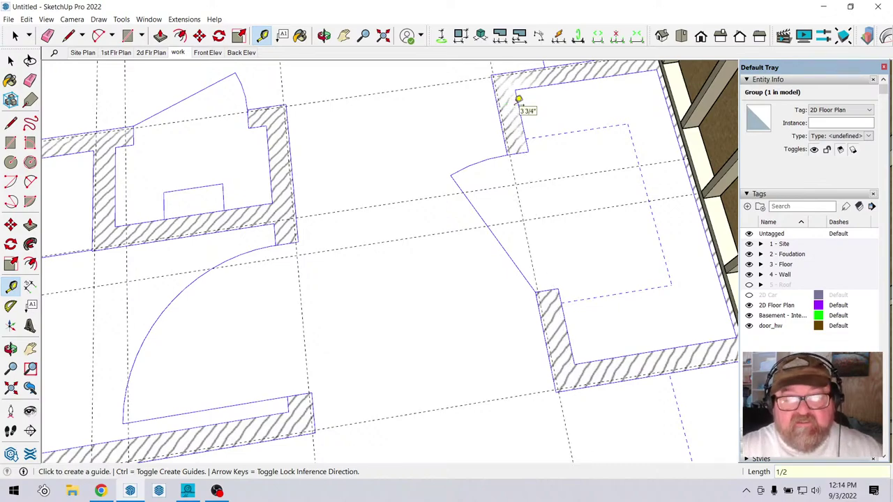
{"action": "scroll", "coordinate": [564, 114], "scroll_direction": "down", "scroll_amount": 5}
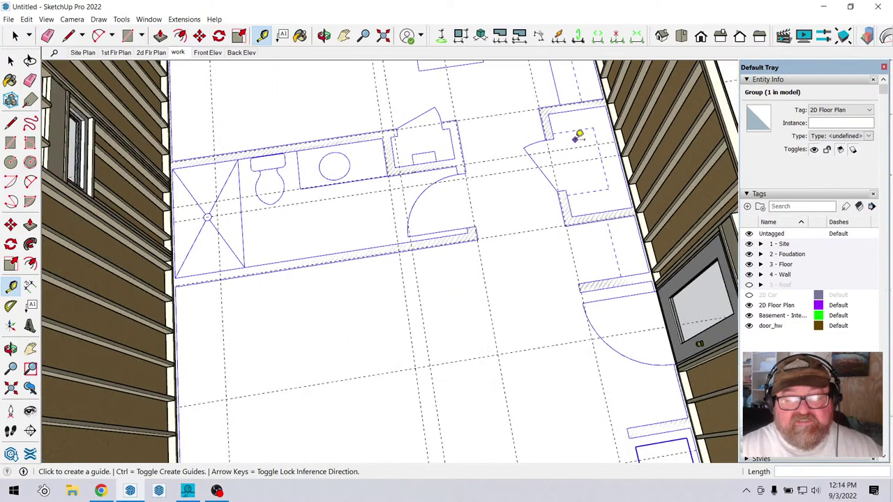
{"action": "scroll", "coordinate": [606, 292], "scroll_direction": "up", "scroll_amount": 5}
{"action": "scroll", "coordinate": [607, 291], "scroll_direction": "up", "scroll_amount": 3}
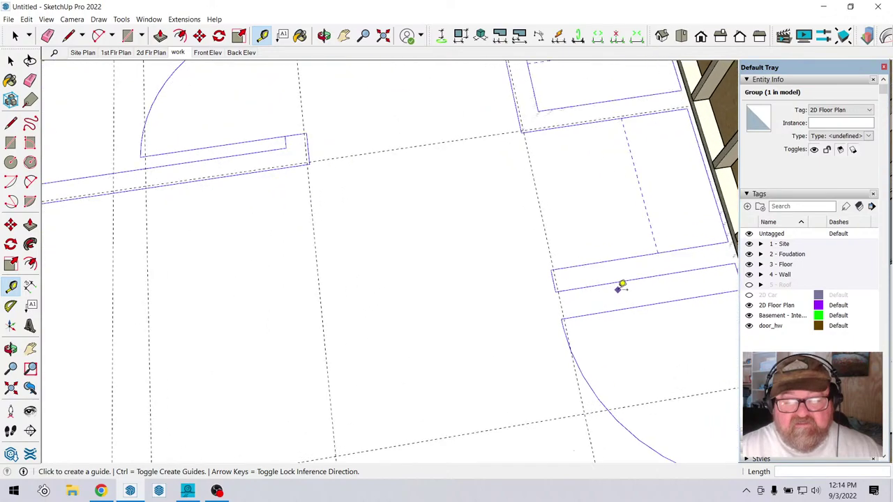
Add a guide running along the lower wall edge.
{"action": "left_click", "coordinate": [625, 249]}
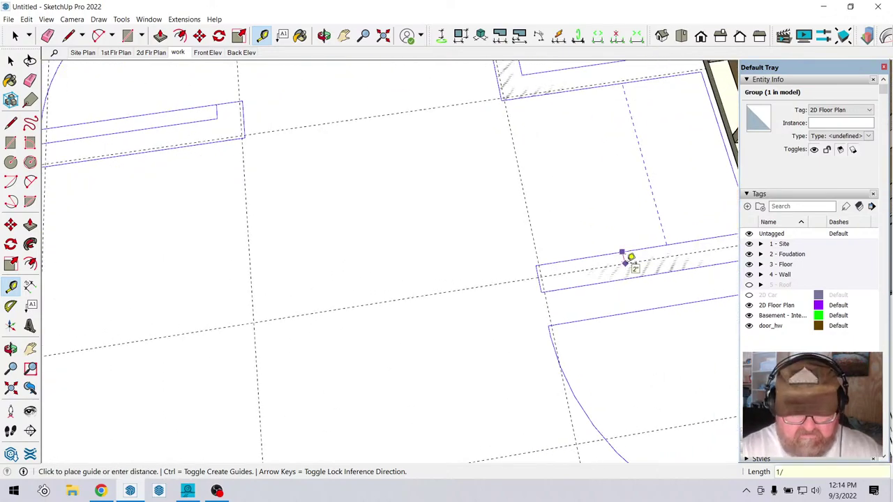
{"action": "left_click", "coordinate": [630, 258]}
{"action": "scroll", "coordinate": [600, 203], "scroll_direction": "down", "scroll_amount": 3}
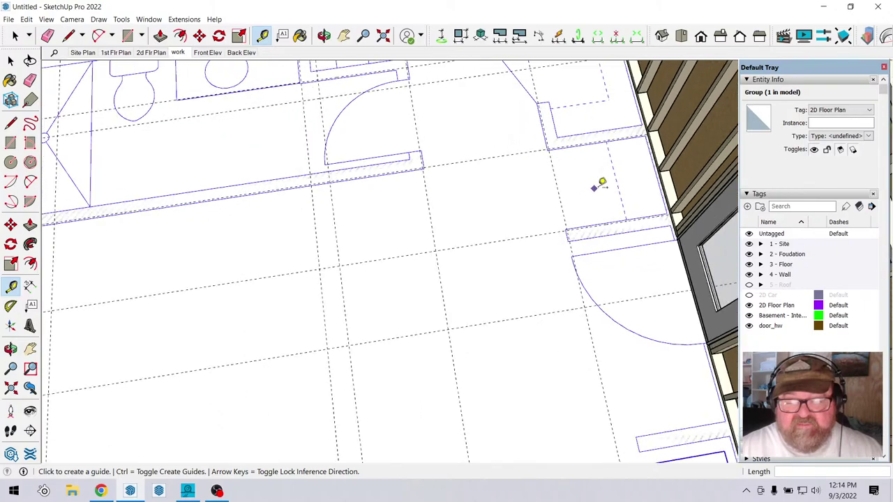
{"action": "scroll", "coordinate": [606, 186], "scroll_direction": "down", "scroll_amount": 4}
{"action": "scroll", "coordinate": [641, 328], "scroll_direction": "up", "scroll_amount": 6}
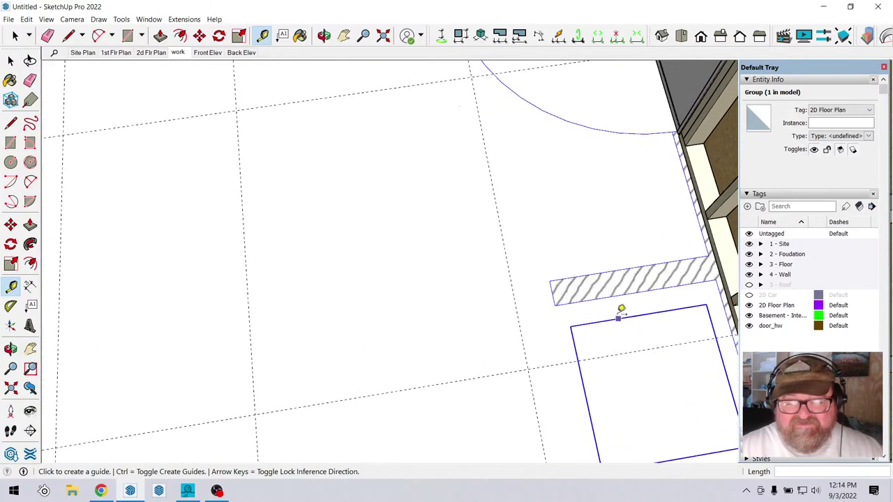
Add a 1/2 in. guide off the hatched wall edge, then tilt to a close-up of the corner.
{"action": "left_click", "coordinate": [614, 266]}
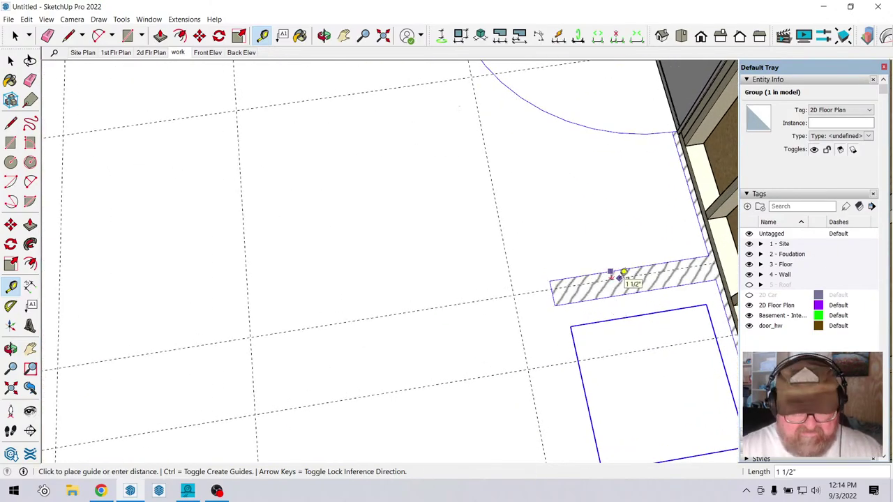
{"action": "type", "text": "1/2"}
{"action": "key", "text": "Return"}
{"action": "scroll", "coordinate": [642, 328], "scroll_direction": "down", "scroll_amount": 8}
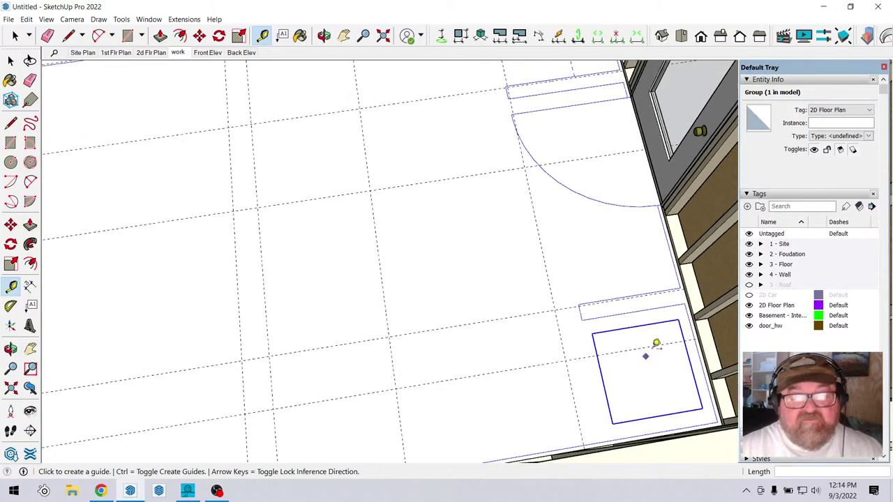
{"action": "scroll", "coordinate": [328, 160], "scroll_direction": "up", "scroll_amount": 6}
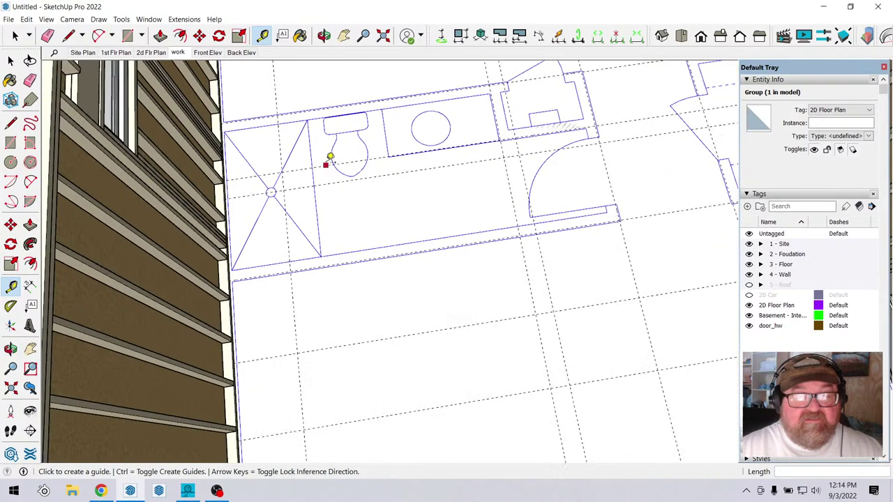
{"action": "left_click", "coordinate": [325, 35]}
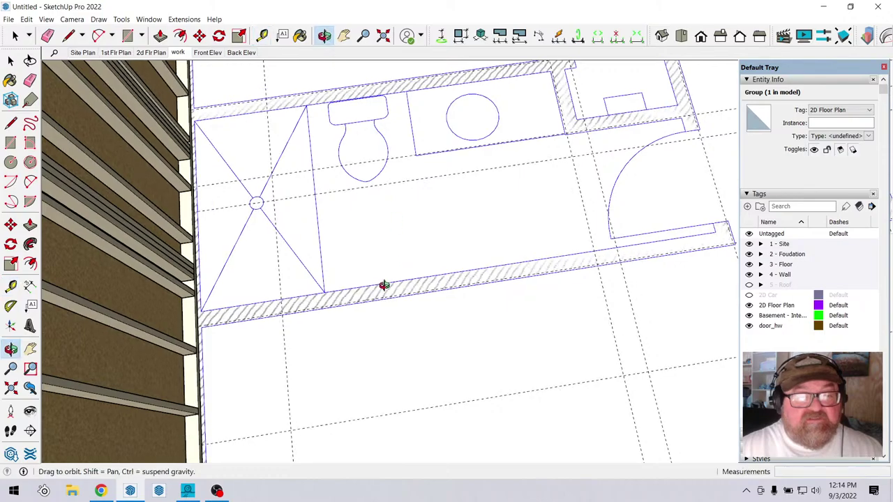
{"action": "left_click_drag", "start_coordinate": [384, 285], "coordinate": [212, 174]}
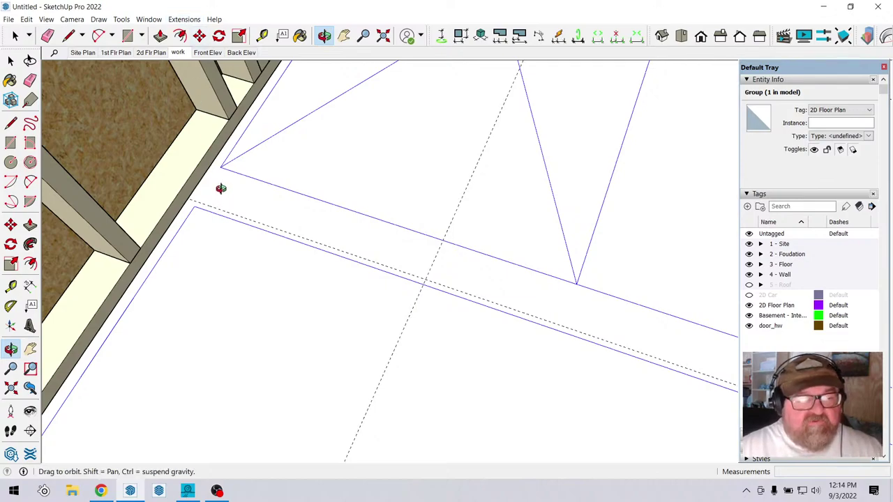
Start a rectangular wall assembly, switch the wall type to Int-Int, undo the test wall and apply.
{"action": "left_click", "coordinate": [185, 19]}
{"action": "mouse_move", "coordinate": [215, 124]}
{"action": "left_click", "coordinate": [306, 124]}
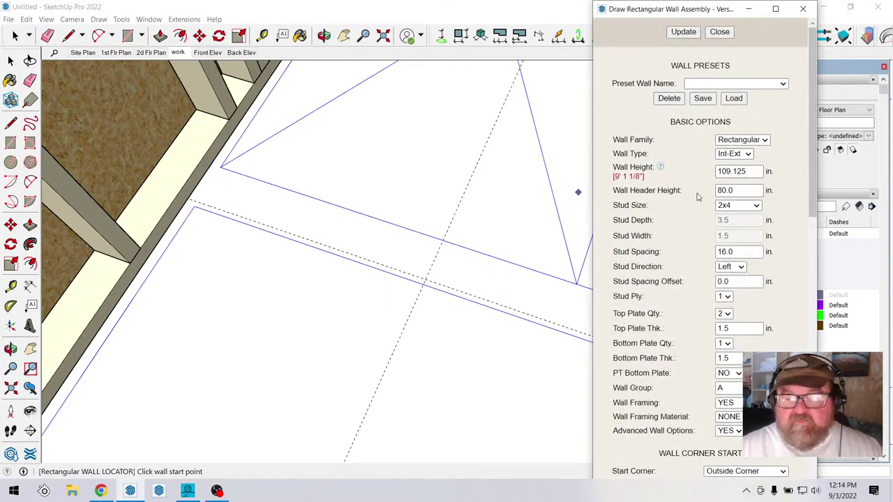
{"action": "left_click", "coordinate": [193, 203]}
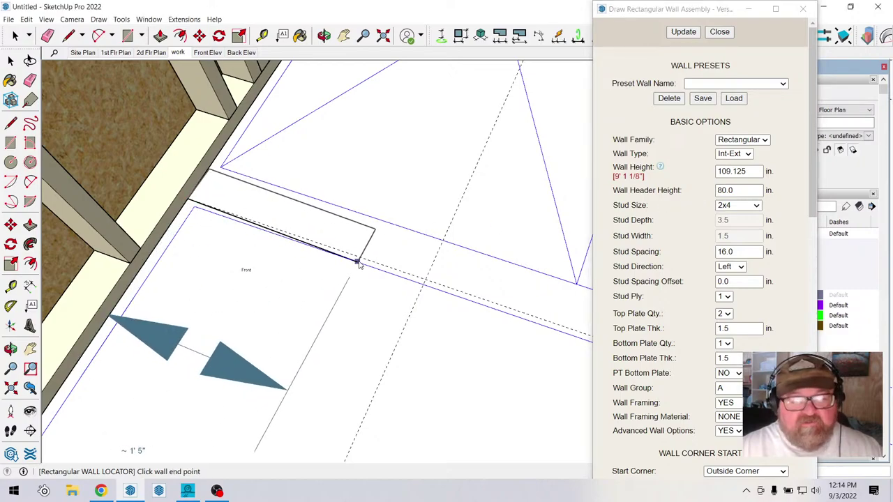
{"action": "left_click", "coordinate": [734, 154]}
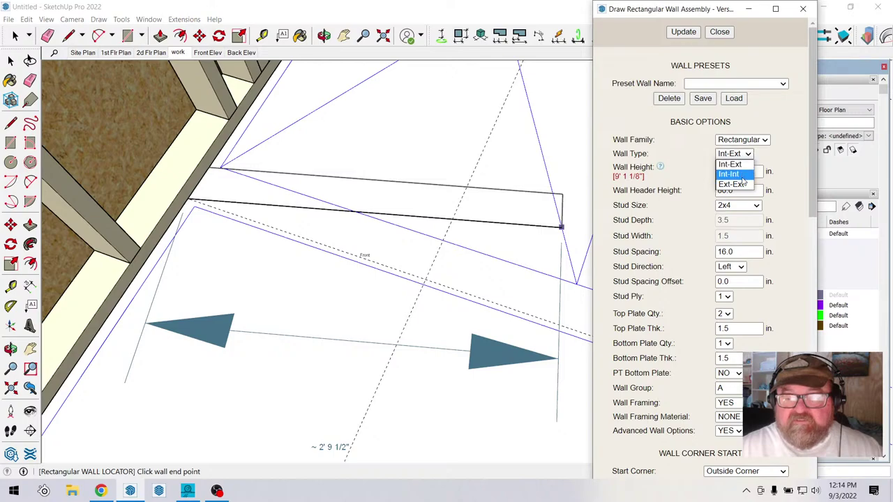
{"action": "left_click", "coordinate": [743, 183]}
{"action": "left_click", "coordinate": [747, 154]}
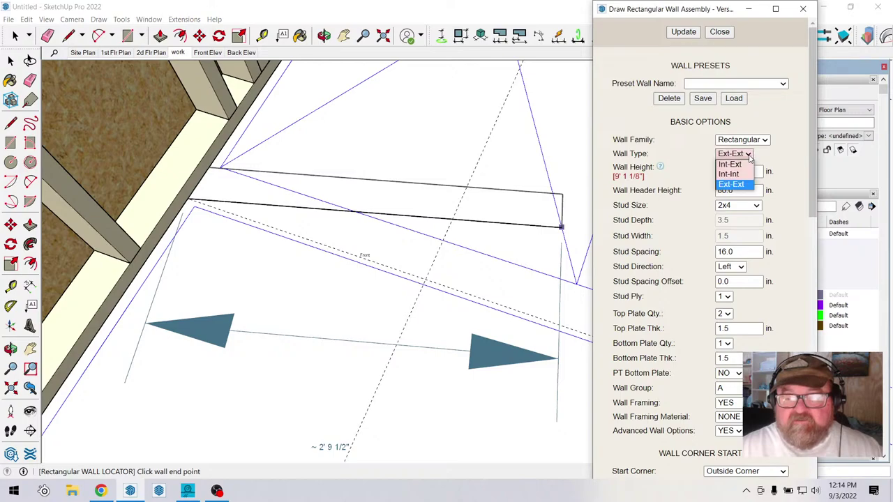
{"action": "left_click", "coordinate": [733, 173]}
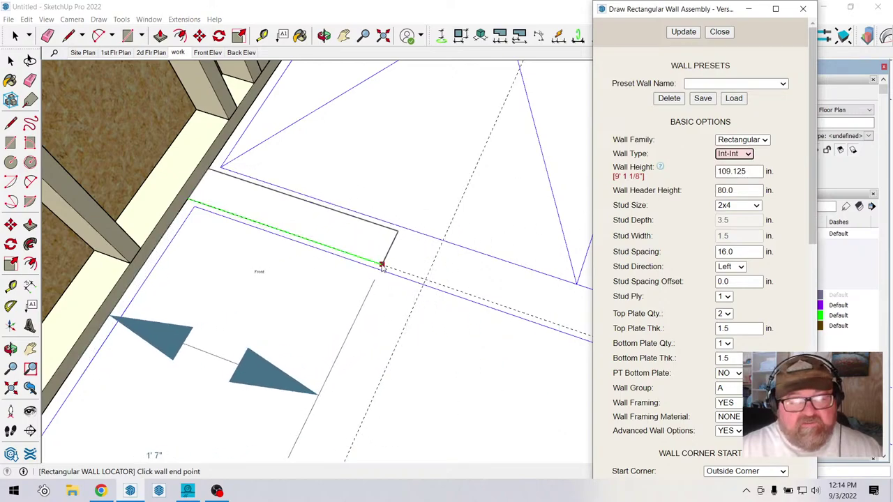
{"action": "left_click", "coordinate": [382, 265]}
{"action": "scroll", "coordinate": [428, 279], "scroll_direction": "up", "scroll_amount": 3}
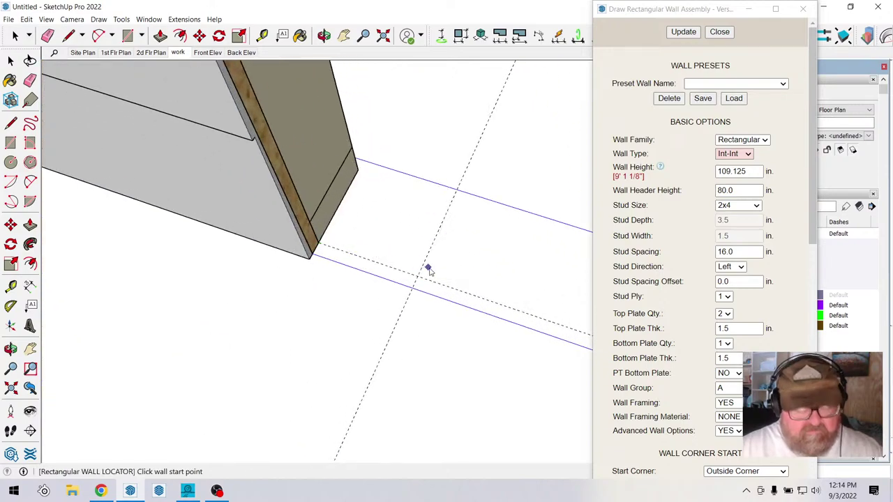
{"action": "key", "text": "ctrl+z"}
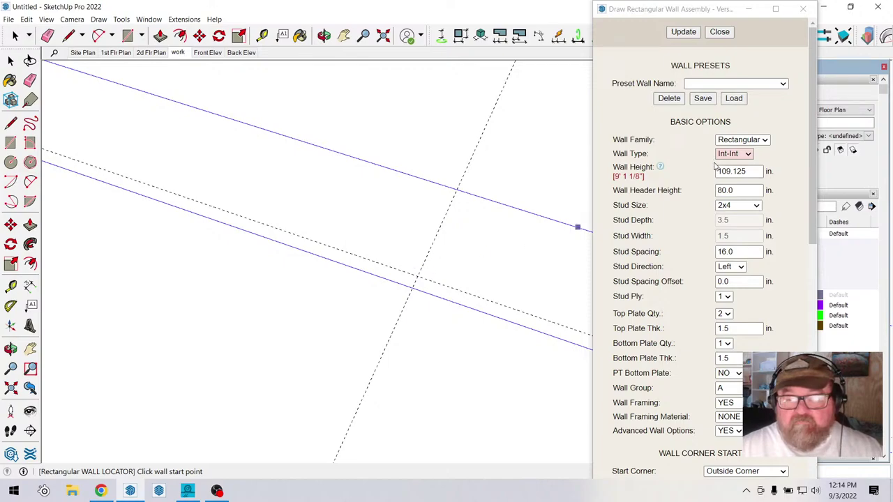
{"action": "left_click", "coordinate": [684, 33]}
Draw a 12.5833 ft interior wall along the hatched outline.
{"action": "scroll", "coordinate": [688, 140], "scroll_direction": "down", "scroll_amount": 5}
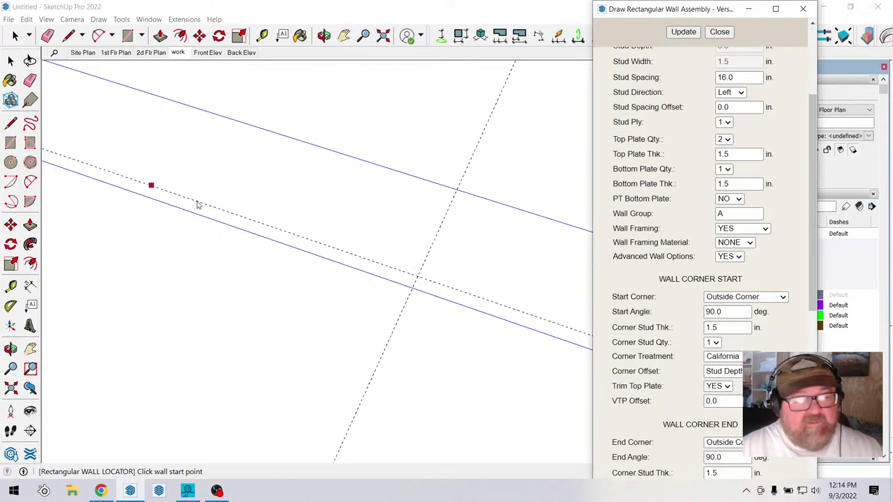
{"action": "scroll", "coordinate": [389, 237], "scroll_direction": "down", "scroll_amount": 2}
{"action": "left_click", "coordinate": [76, 155]}
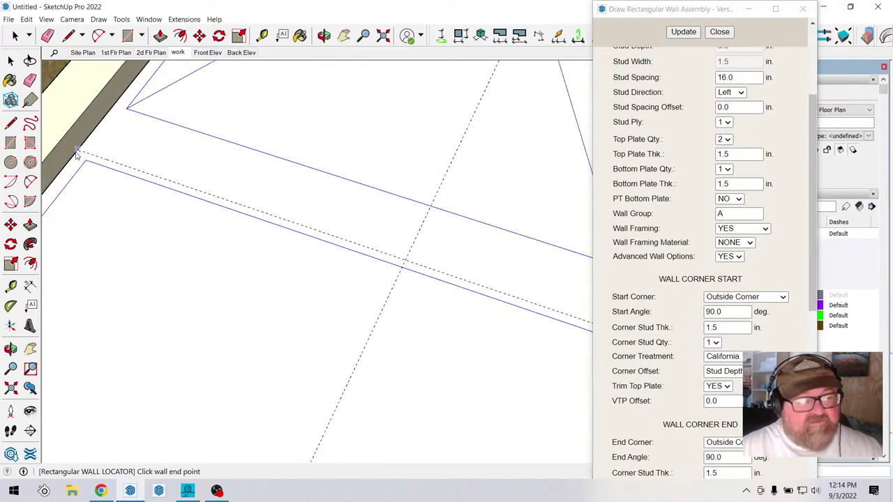
{"action": "scroll", "coordinate": [339, 234], "scroll_direction": "up", "scroll_amount": 2}
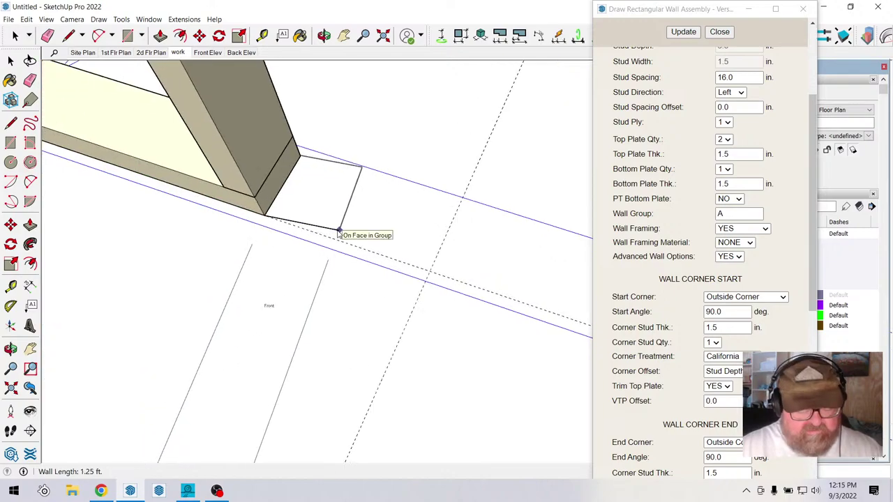
{"action": "left_click", "coordinate": [339, 232]}
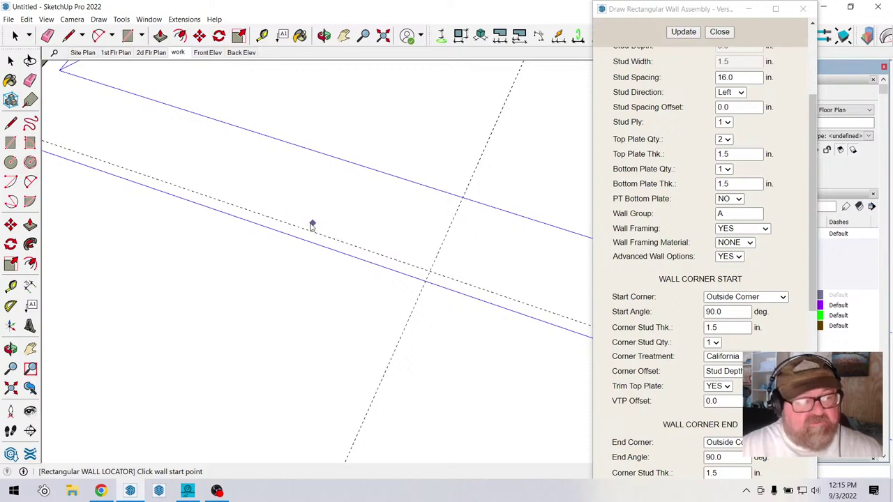
{"action": "scroll", "coordinate": [189, 183], "scroll_direction": "up", "scroll_amount": 2}
{"action": "scroll", "coordinate": [121, 171], "scroll_direction": "down", "scroll_amount": 2}
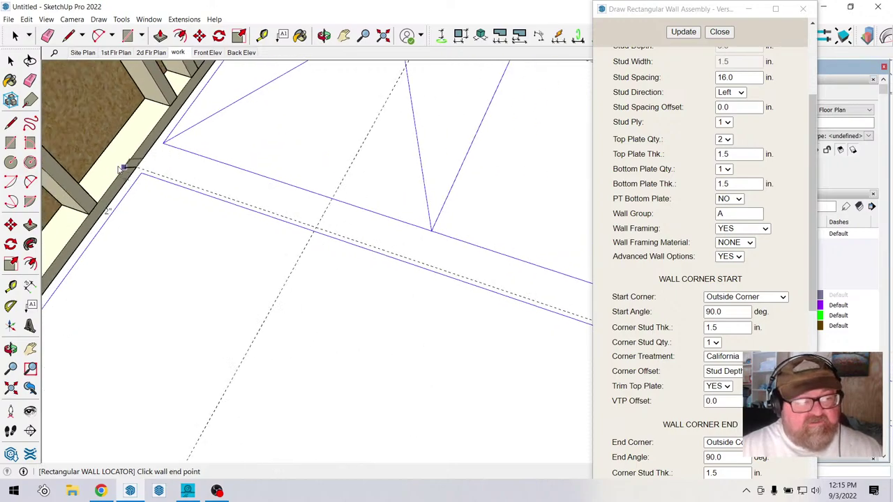
{"action": "scroll", "coordinate": [661, 195], "scroll_direction": "up", "scroll_amount": 1}
{"action": "scroll", "coordinate": [661, 195], "scroll_direction": "up", "scroll_amount": 2}
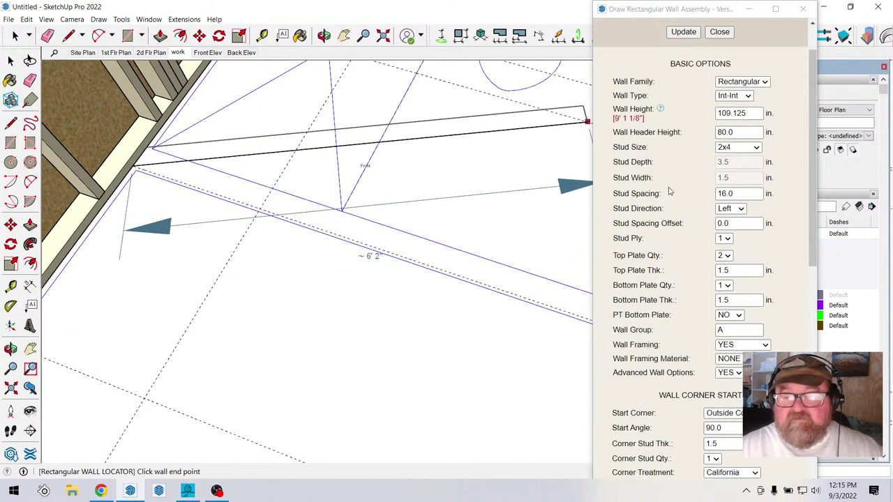
{"action": "scroll", "coordinate": [138, 223], "scroll_direction": "down", "scroll_amount": 3}
{"action": "scroll", "coordinate": [138, 224], "scroll_direction": "up", "scroll_amount": 3}
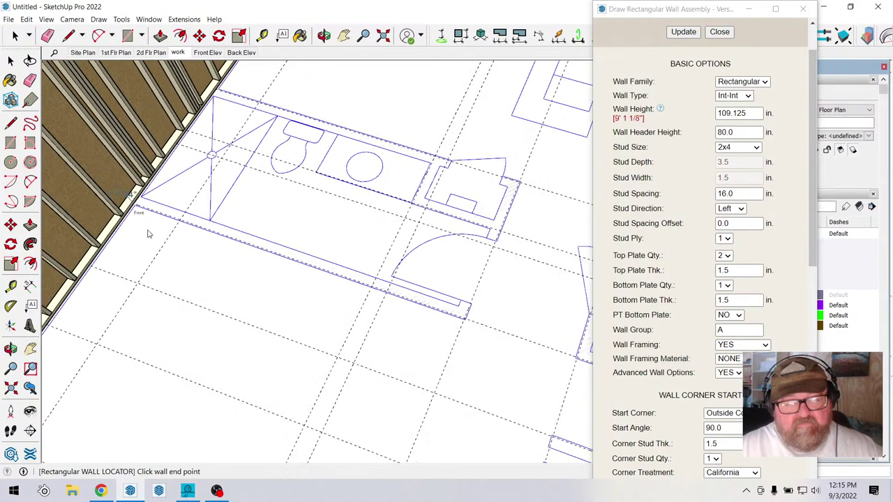
{"action": "scroll", "coordinate": [516, 293], "scroll_direction": "up", "scroll_amount": 3}
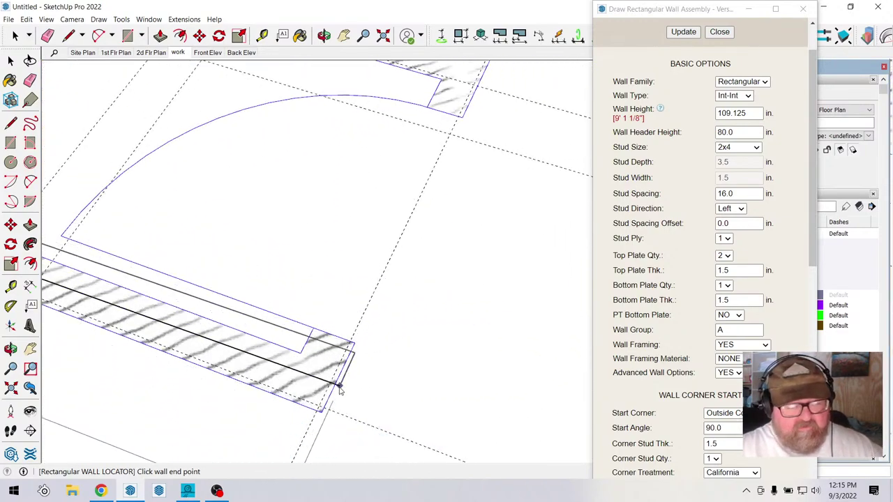
{"action": "left_click", "coordinate": [318, 406]}
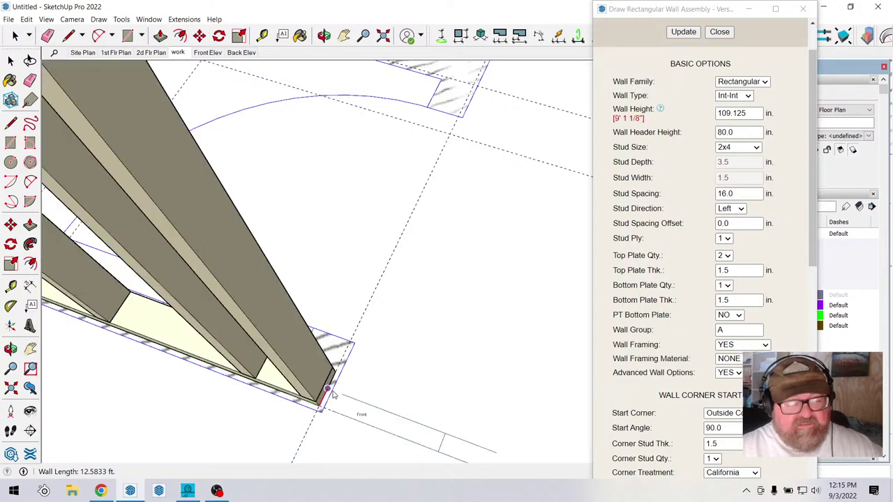
Add a 5.6667 ft wall ending at the outline corner.
{"action": "scroll", "coordinate": [355, 372], "scroll_direction": "down", "scroll_amount": 3}
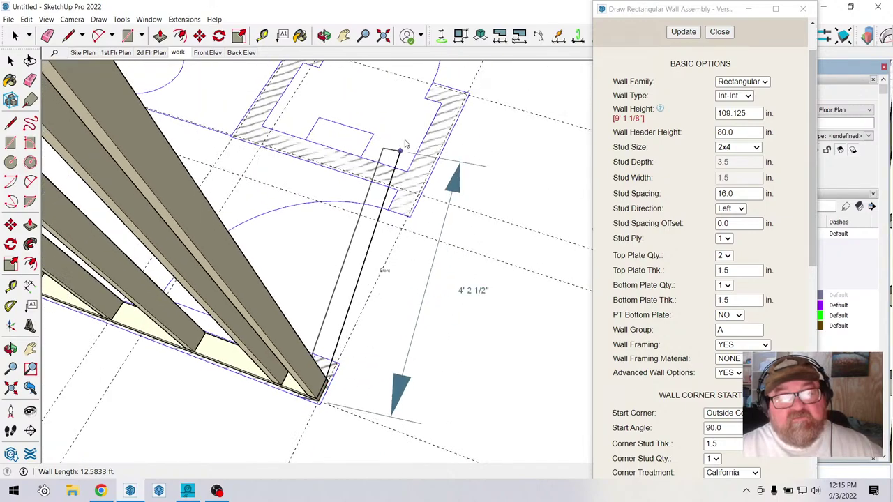
{"action": "scroll", "coordinate": [472, 118], "scroll_direction": "up", "scroll_amount": 3}
{"action": "scroll", "coordinate": [472, 117], "scroll_direction": "up", "scroll_amount": 2}
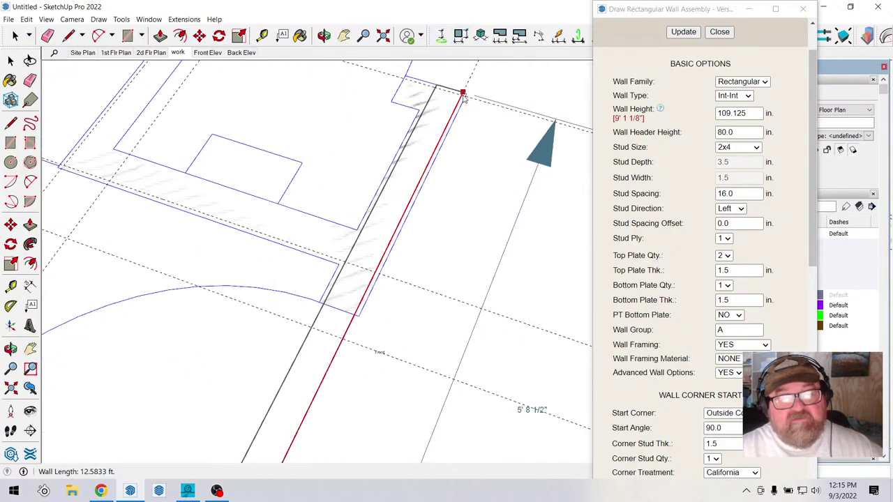
{"action": "left_click", "coordinate": [461, 95]}
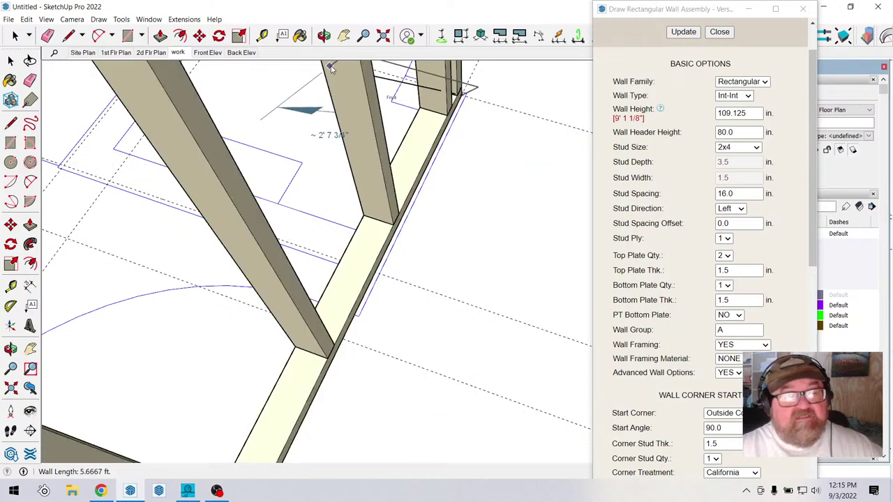
Orbit down onto the floor plan and place another wall along the hatched outline.
{"action": "left_click", "coordinate": [323, 36]}
{"action": "mouse_move", "coordinate": [476, 142]}
{"action": "left_mouse_down"}
{"action": "mouse_move", "coordinate": [76, 175]}
{"action": "mouse_move", "coordinate": [142, 189]}
{"action": "mouse_move", "coordinate": [143, 221]}
{"action": "mouse_move", "coordinate": [179, 273]}
{"action": "mouse_move", "coordinate": [146, 249]}
{"action": "mouse_move", "coordinate": [217, 265]}
{"action": "mouse_move", "coordinate": [496, 109]}
{"action": "mouse_move", "coordinate": [500, 163]}
{"action": "mouse_move", "coordinate": [423, 285]}
{"action": "mouse_move", "coordinate": [533, 184]}
{"action": "mouse_move", "coordinate": [533, 165]}
{"action": "mouse_move", "coordinate": [517, 165]}
{"action": "left_mouse_up"}
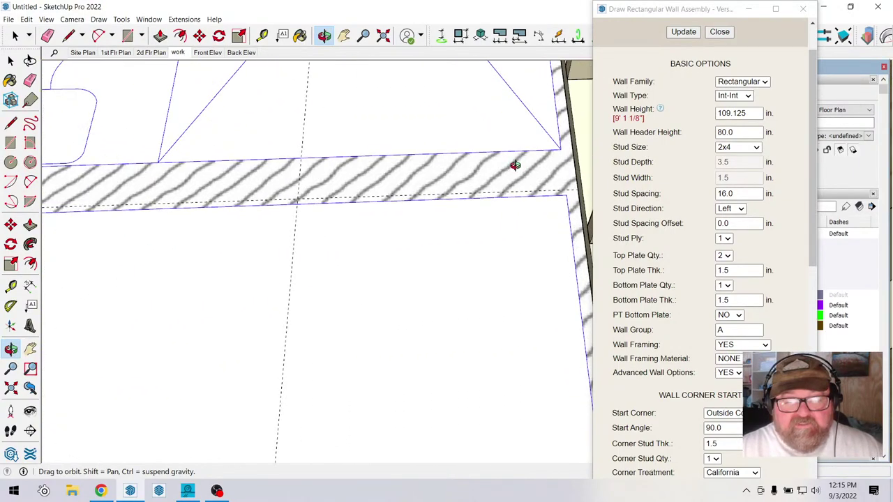
{"action": "right_click", "coordinate": [519, 169]}
{"action": "left_click", "coordinate": [535, 174]}
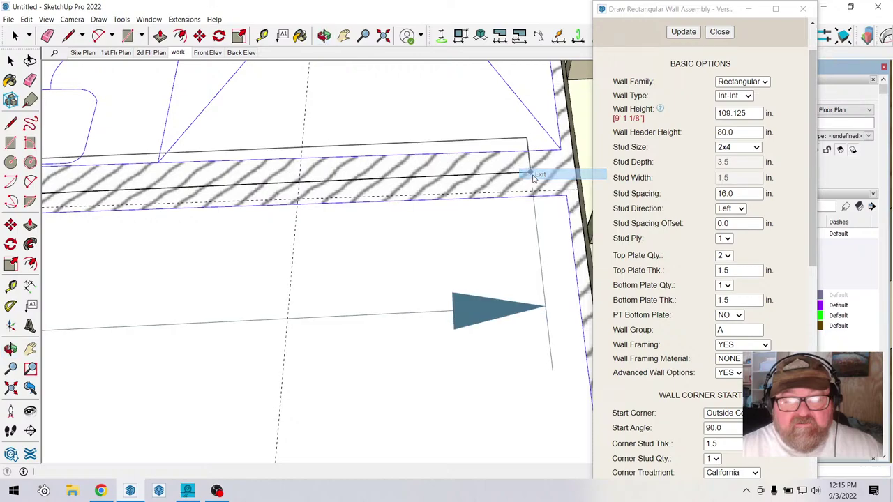
{"action": "left_click", "coordinate": [578, 190]}
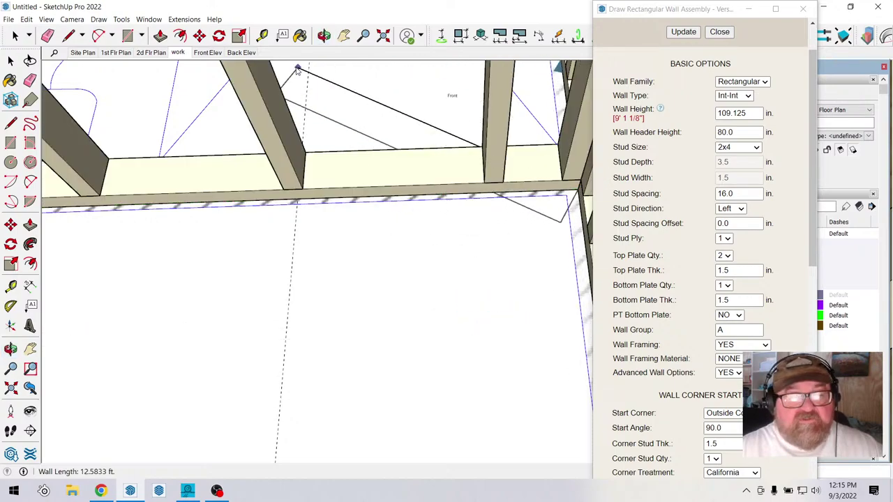
{"action": "left_click", "coordinate": [324, 35]}
{"action": "left_click_drag", "start_coordinate": [331, 136], "coordinate": [365, 84]}
Draw a 3.0362 ft interior wall from the top corner of the outline.
{"action": "left_click_drag", "start_coordinate": [482, 236], "coordinate": [472, 362]}
{"action": "scroll", "coordinate": [472, 362], "scroll_direction": "up", "scroll_amount": 5}
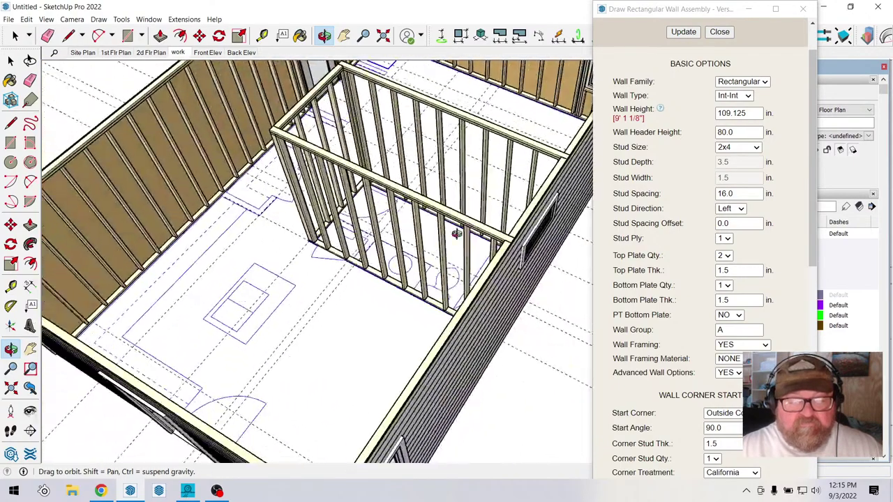
{"action": "scroll", "coordinate": [466, 187], "scroll_direction": "up", "scroll_amount": 5}
{"action": "left_click_drag", "start_coordinate": [466, 187], "coordinate": [361, 153]}
{"action": "right_click", "coordinate": [370, 164]}
{"action": "left_click", "coordinate": [371, 164]}
{"action": "middle_click_drag", "start_coordinate": [370, 164], "coordinate": [338, 227]}
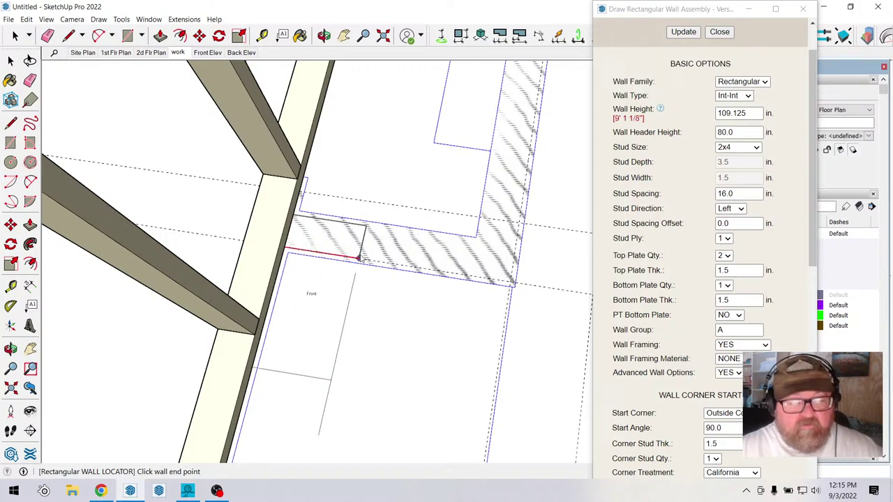
{"action": "middle_click_drag", "start_coordinate": [360, 258], "coordinate": [374, 119]}
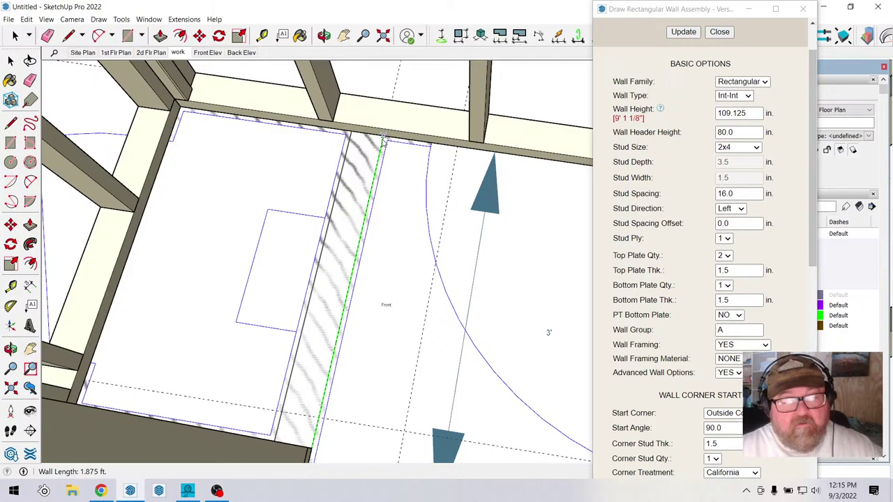
{"action": "middle_click_drag", "start_coordinate": [383, 137], "coordinate": [423, 249]}
{"action": "scroll", "coordinate": [423, 249], "scroll_direction": "down", "scroll_amount": 5}
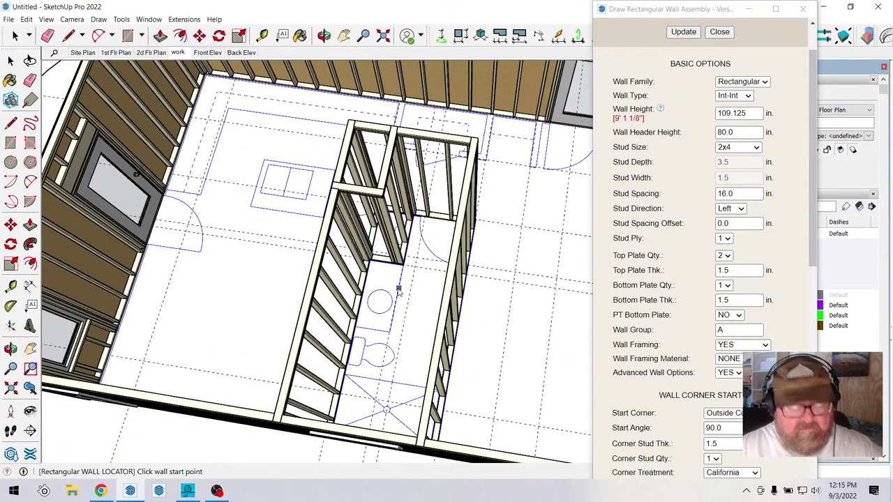
{"action": "scroll", "coordinate": [398, 288], "scroll_direction": "down", "scroll_amount": 3}
{"action": "scroll", "coordinate": [350, 293], "scroll_direction": "up", "scroll_amount": 10}
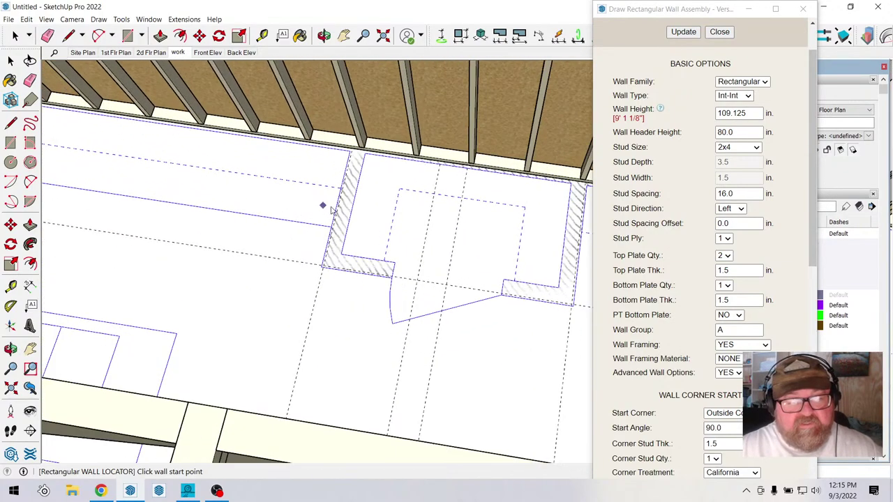
{"action": "scroll", "coordinate": [354, 159], "scroll_direction": "up", "scroll_amount": 2}
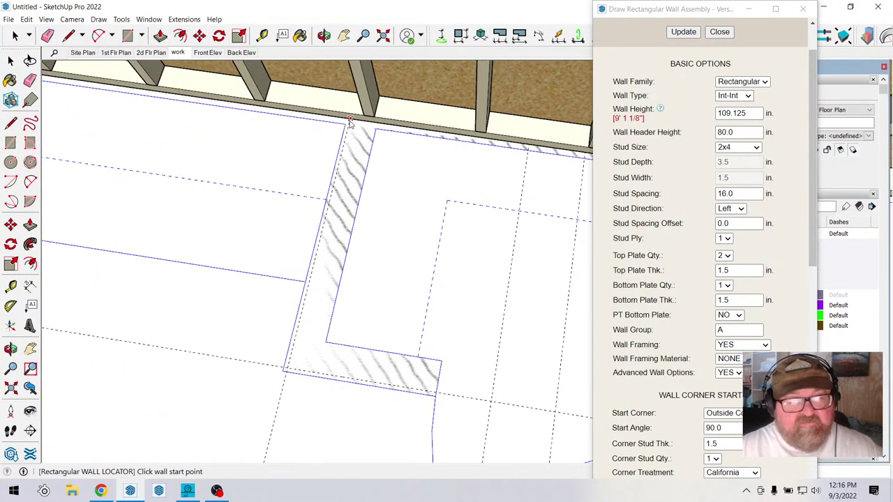
{"action": "left_click", "coordinate": [350, 121]}
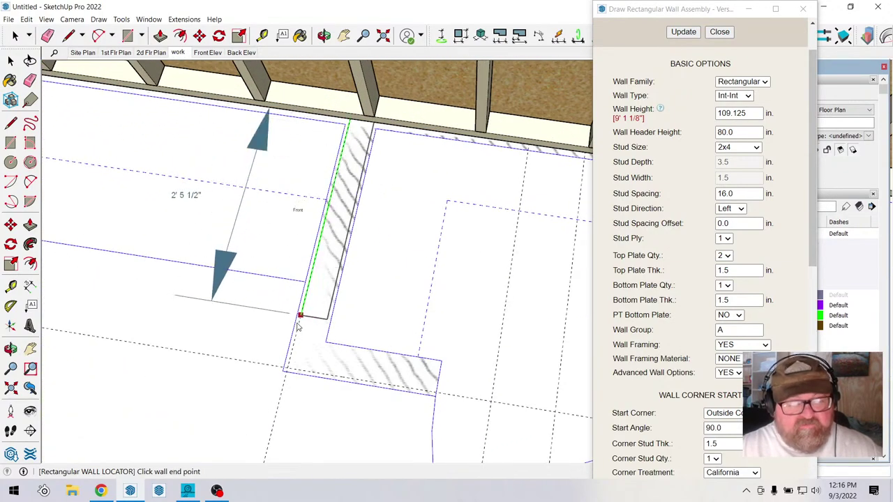
{"action": "left_click", "coordinate": [289, 372]}
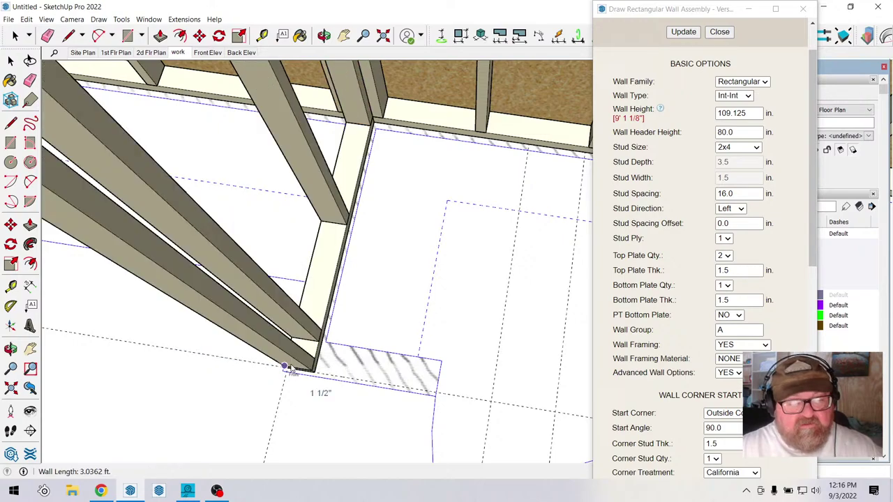
Cancel the stray wall preview and frame a 3 ft stud wall at the next corner.
{"action": "middle_click_drag", "start_coordinate": [295, 366], "coordinate": [358, 173]}
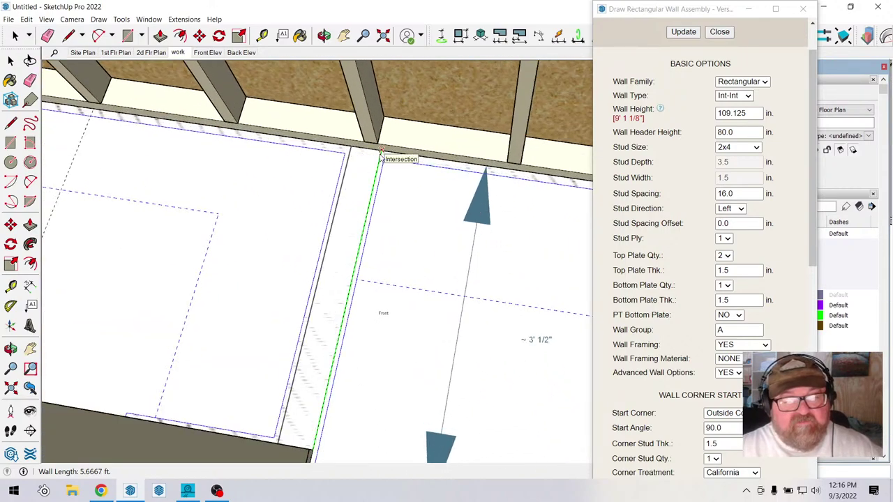
{"action": "left_click", "coordinate": [380, 158]}
{"action": "scroll", "coordinate": [389, 192], "scroll_direction": "down", "scroll_amount": 3}
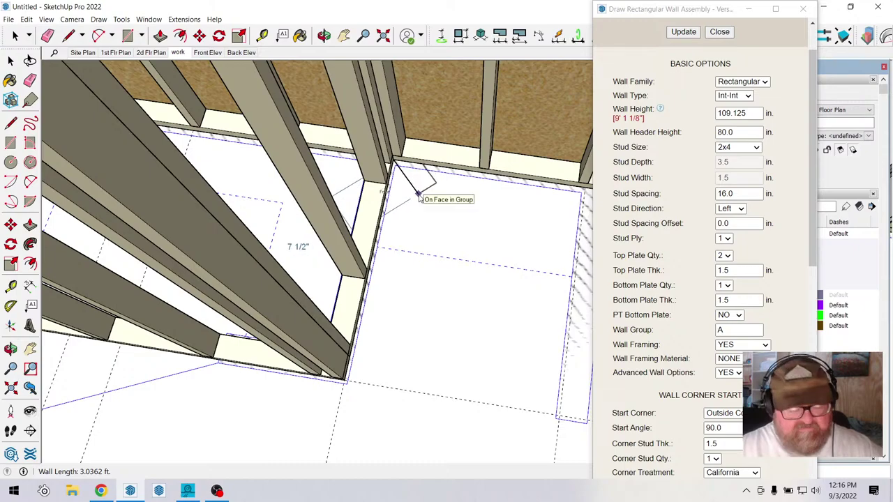
{"action": "key", "text": "Escape"}
{"action": "scroll", "coordinate": [349, 213], "scroll_direction": "up", "scroll_amount": 2}
{"action": "mouse_move", "coordinate": [349, 214]}
{"action": "middle_mouse_down"}
{"action": "mouse_move", "coordinate": [481, 269]}
{"action": "mouse_move", "coordinate": [508, 235]}
{"action": "middle_mouse_up"}
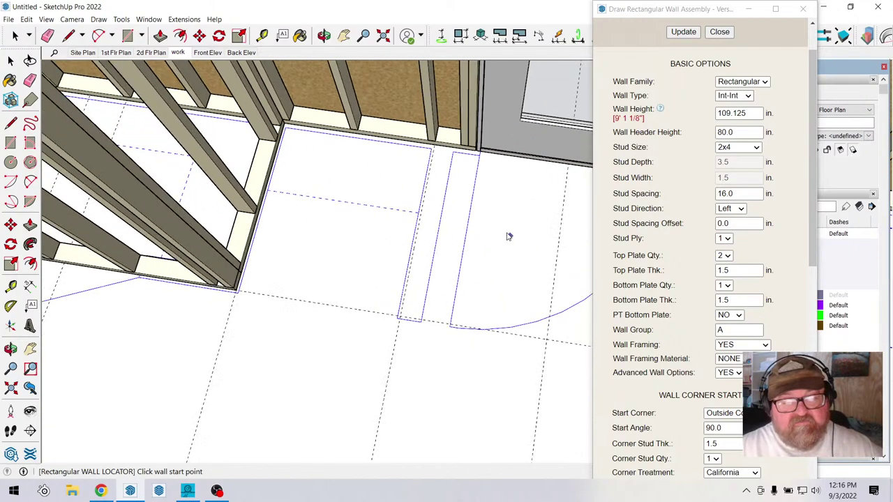
{"action": "scroll", "coordinate": [451, 143], "scroll_direction": "up", "scroll_amount": 3}
{"action": "left_click", "coordinate": [406, 113]}
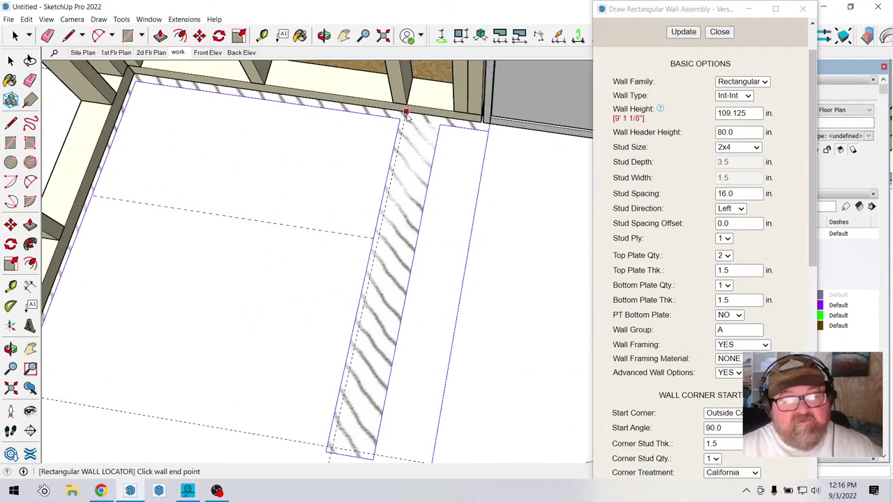
{"action": "scroll", "coordinate": [405, 118], "scroll_direction": "down", "scroll_amount": 2}
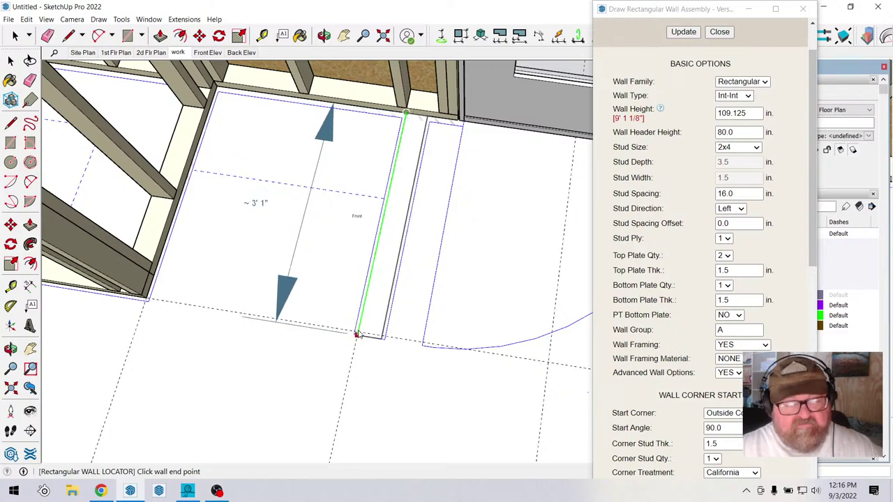
{"action": "scroll", "coordinate": [360, 335], "scroll_direction": "up", "scroll_amount": 2}
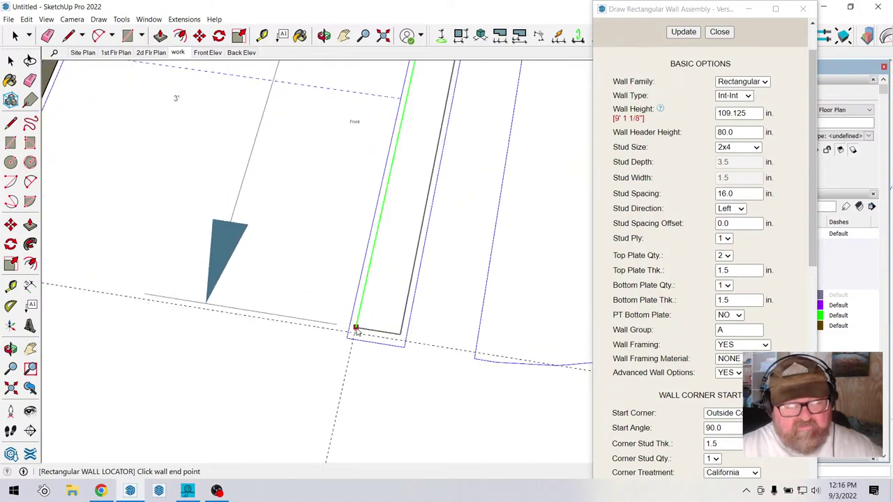
{"action": "left_click", "coordinate": [356, 333]}
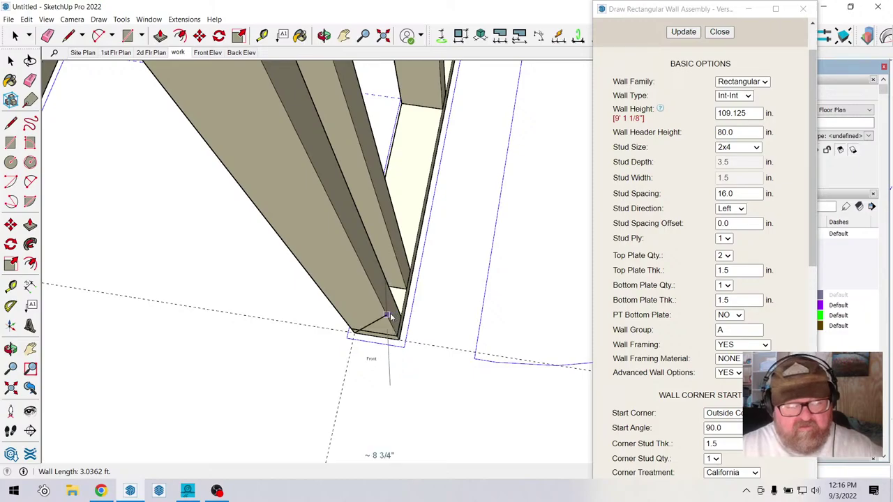
Frame a second short wall, about 2.5 ft long, near the door area.
{"action": "scroll", "coordinate": [394, 314], "scroll_direction": "down", "scroll_amount": 3}
{"action": "middle_click_drag", "start_coordinate": [428, 239], "coordinate": [578, 256]}
{"action": "scroll", "coordinate": [578, 256], "scroll_direction": "up", "scroll_amount": 5}
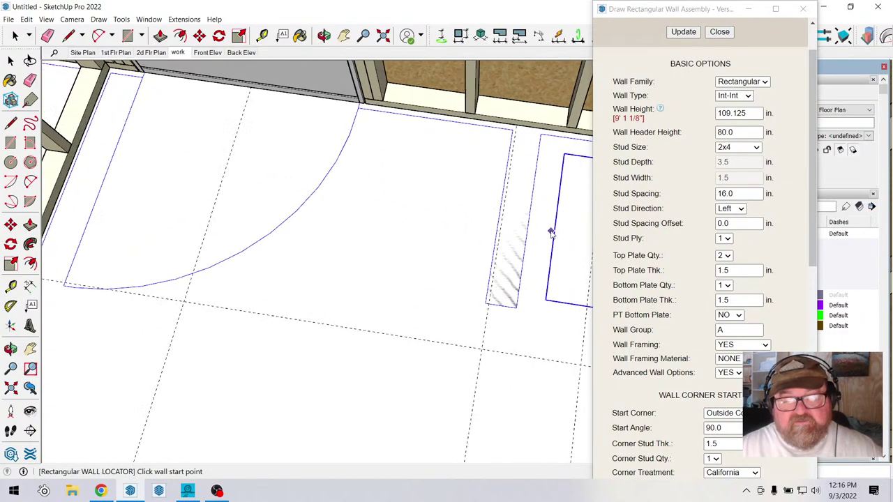
{"action": "left_click", "coordinate": [507, 96]}
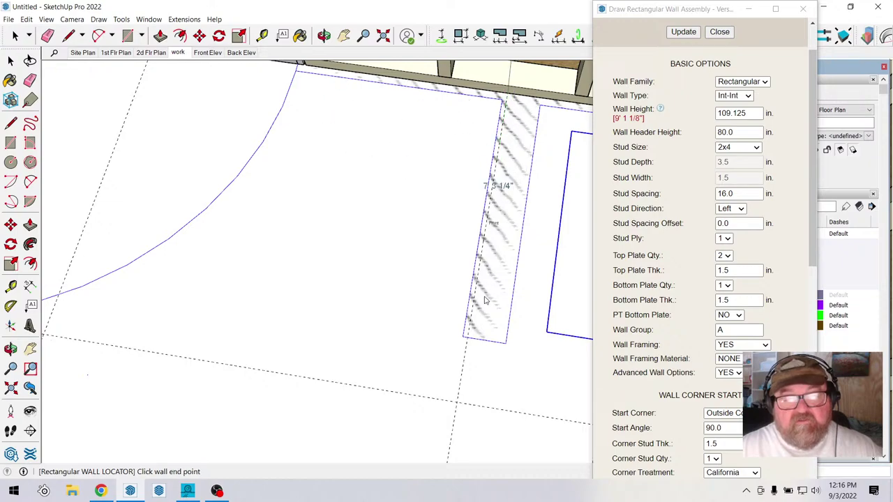
{"action": "left_click", "coordinate": [472, 339]}
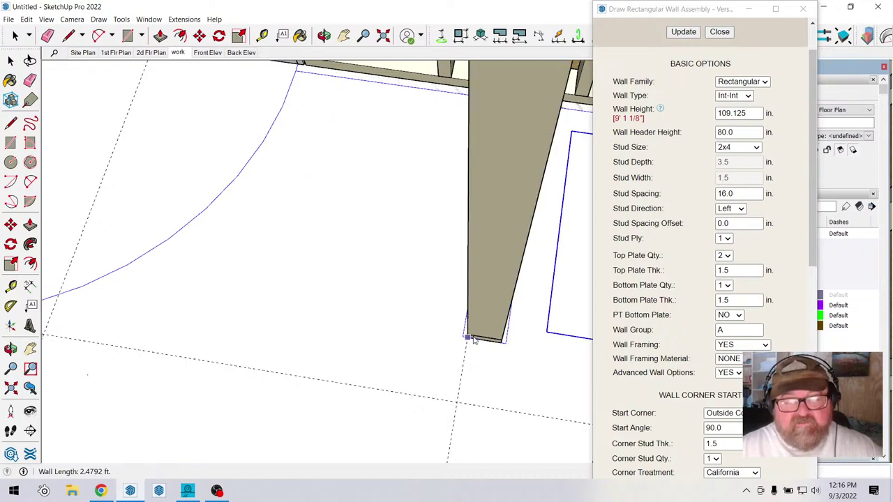
{"action": "scroll", "coordinate": [482, 321], "scroll_direction": "down", "scroll_amount": 4}
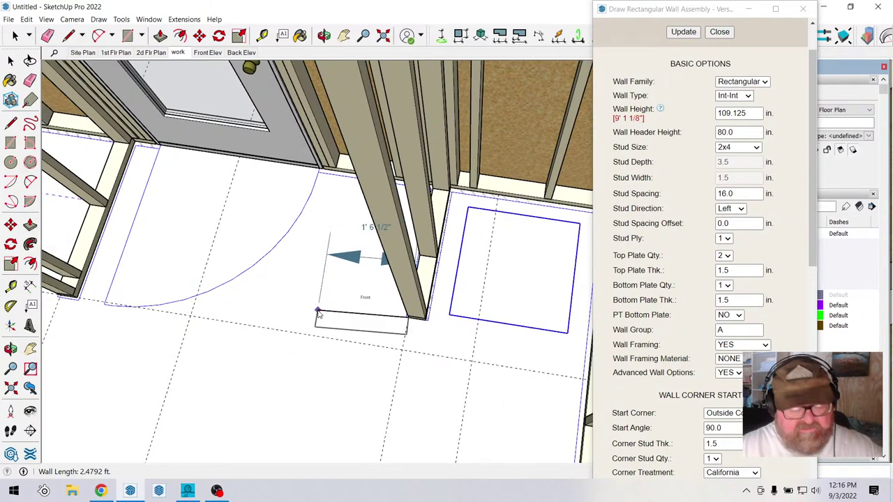
{"action": "middle_click_drag", "start_coordinate": [319, 309], "coordinate": [481, 209]}
Check the framed room from a top-down view and close the wall assembly dialog.
{"action": "left_click", "coordinate": [324, 35]}
{"action": "left_click_drag", "start_coordinate": [363, 153], "coordinate": [316, 286]}
{"action": "scroll", "coordinate": [240, 238], "scroll_direction": "up", "scroll_amount": 3}
{"action": "scroll", "coordinate": [240, 239], "scroll_direction": "down", "scroll_amount": 3}
{"action": "left_click_drag", "start_coordinate": [432, 377], "coordinate": [450, 398]}
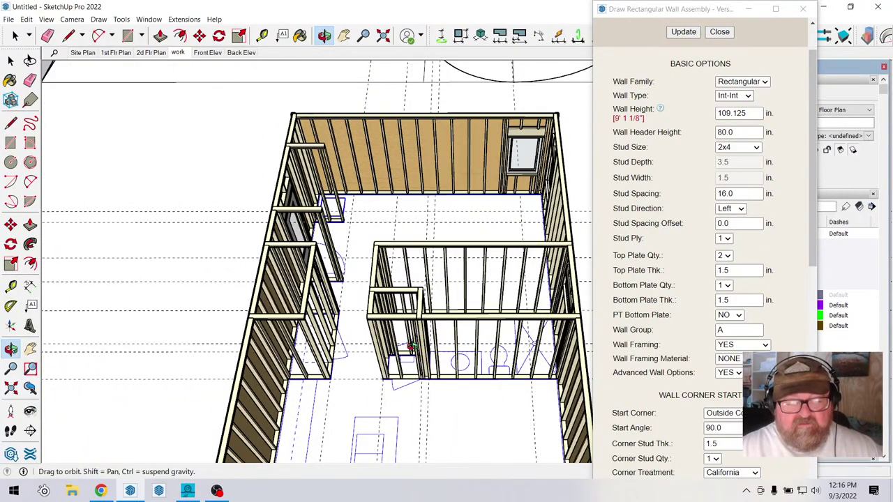
{"action": "left_click", "coordinate": [720, 32]}
{"action": "left_click", "coordinate": [100, 490]}
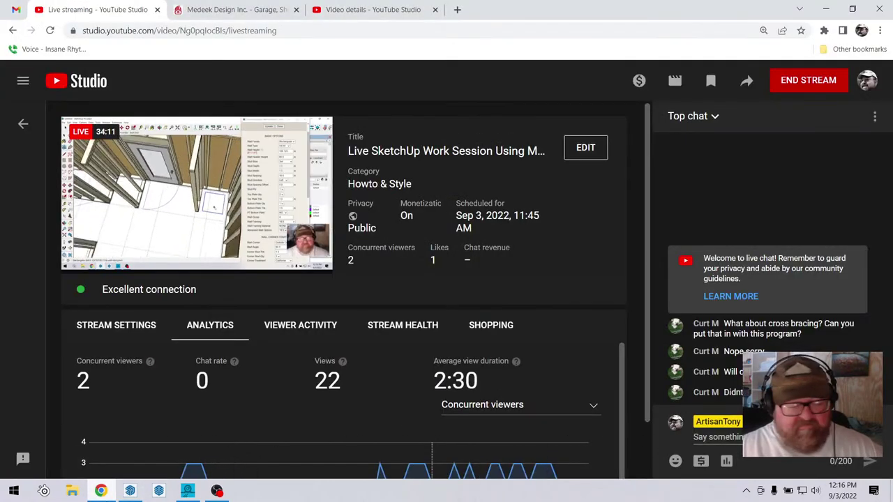
{"action": "left_click", "coordinate": [130, 491]}
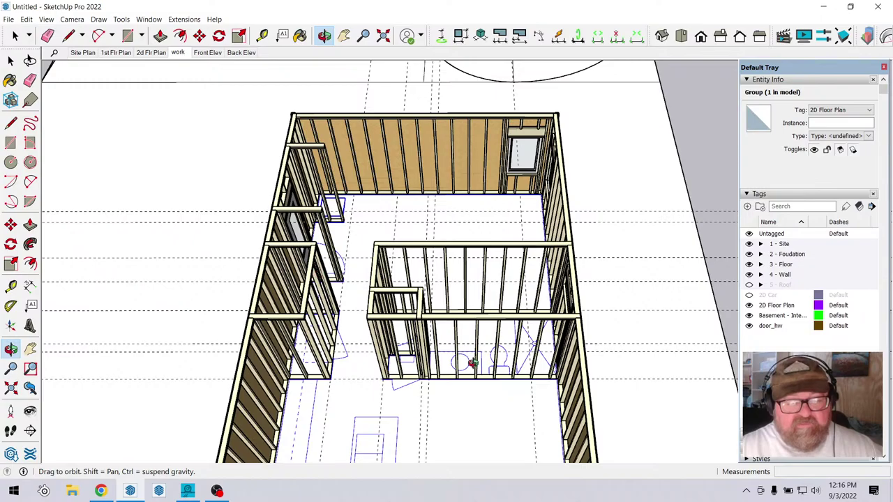
{"action": "scroll", "coordinate": [473, 362], "scroll_direction": "down", "scroll_amount": 4}
{"action": "scroll", "coordinate": [450, 411], "scroll_direction": "up", "scroll_amount": 5}
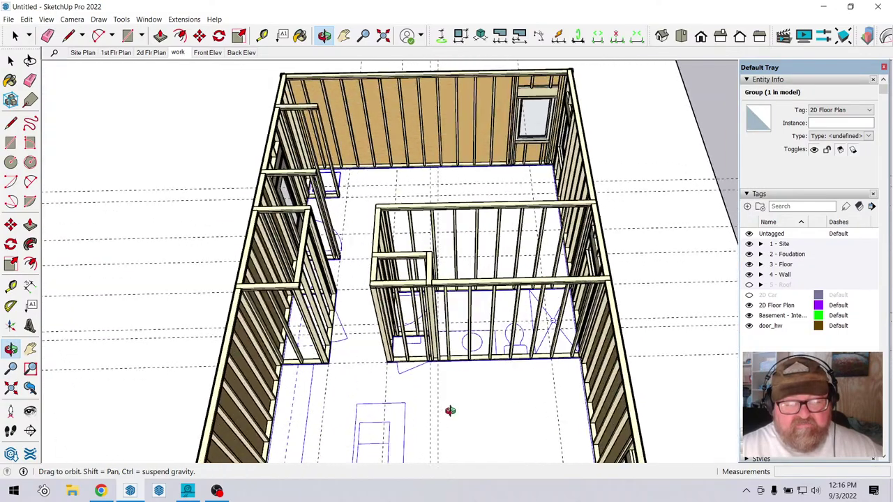
{"action": "scroll", "coordinate": [409, 378], "scroll_direction": "up", "scroll_amount": 8}
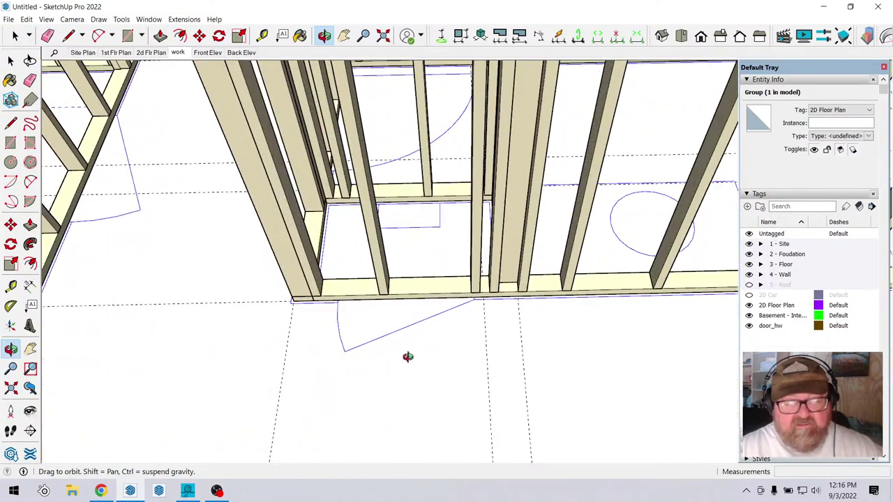
{"action": "left_click_drag", "start_coordinate": [408, 355], "coordinate": [428, 359]}
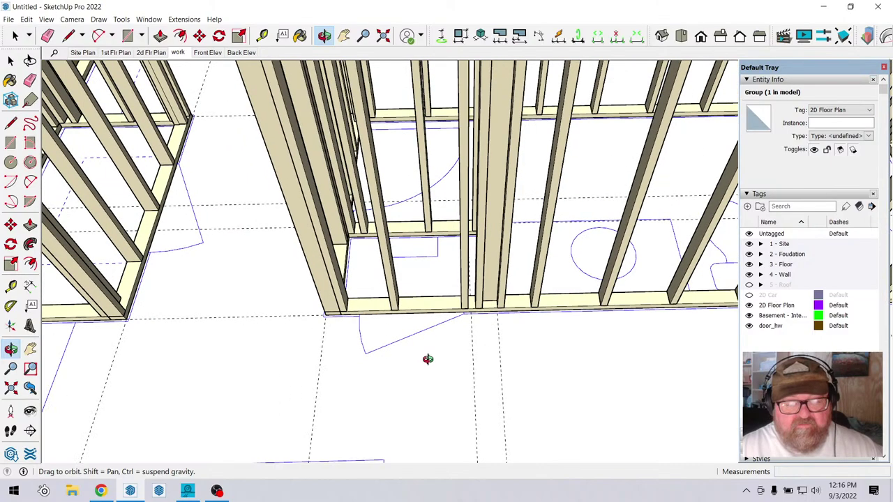
{"action": "left_click_drag", "start_coordinate": [320, 307], "coordinate": [574, 363]}
{"action": "scroll", "coordinate": [547, 355], "scroll_direction": "up", "scroll_amount": 3}
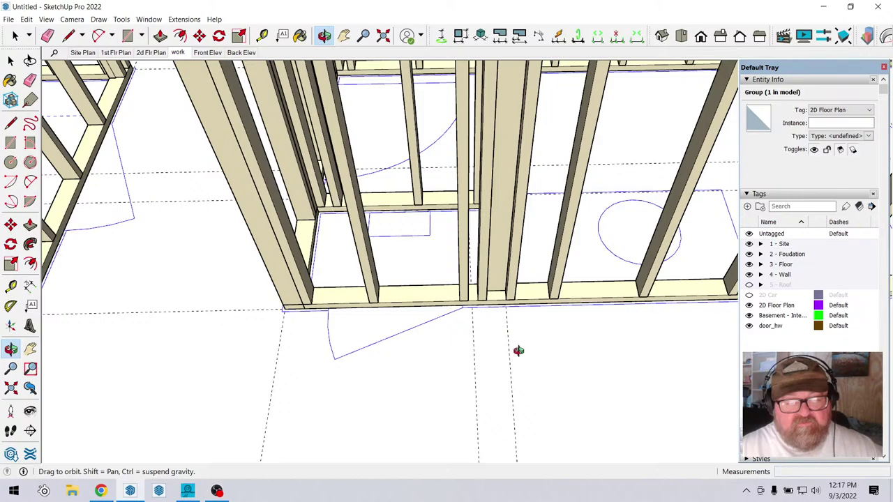
{"action": "scroll", "coordinate": [519, 351], "scroll_direction": "down", "scroll_amount": 2}
{"action": "scroll", "coordinate": [517, 353], "scroll_direction": "down", "scroll_amount": 2}
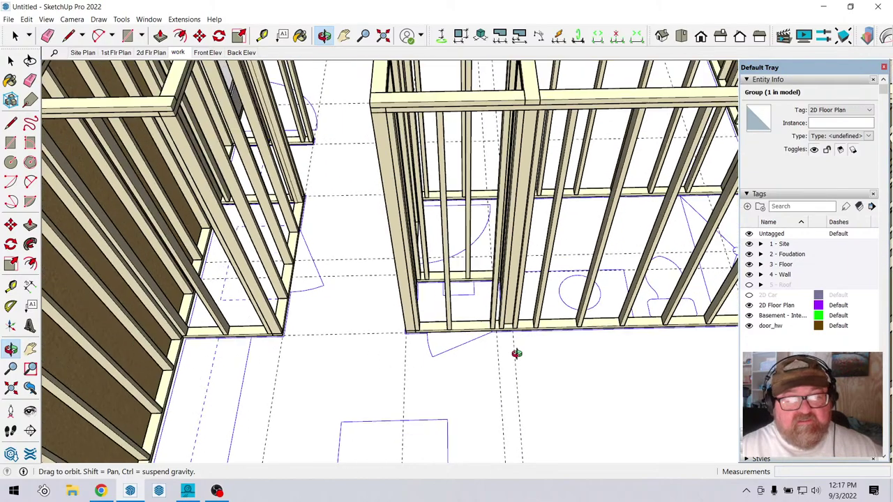
{"action": "scroll", "coordinate": [516, 354], "scroll_direction": "up", "scroll_amount": 3}
{"action": "key", "text": "t"}
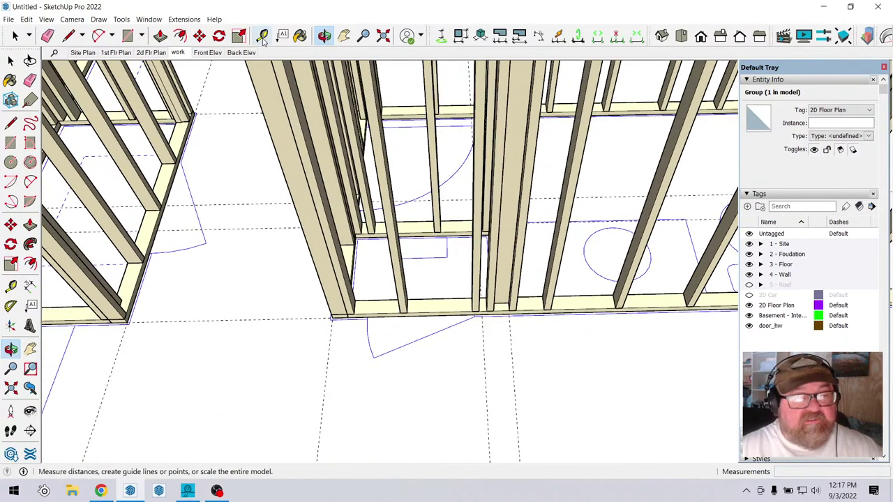
{"action": "scroll", "coordinate": [480, 278], "scroll_direction": "up", "scroll_amount": 2}
Place a guide line 12 inches out from the wall framing with the Tape Measure.
{"action": "left_click", "coordinate": [485, 349]}
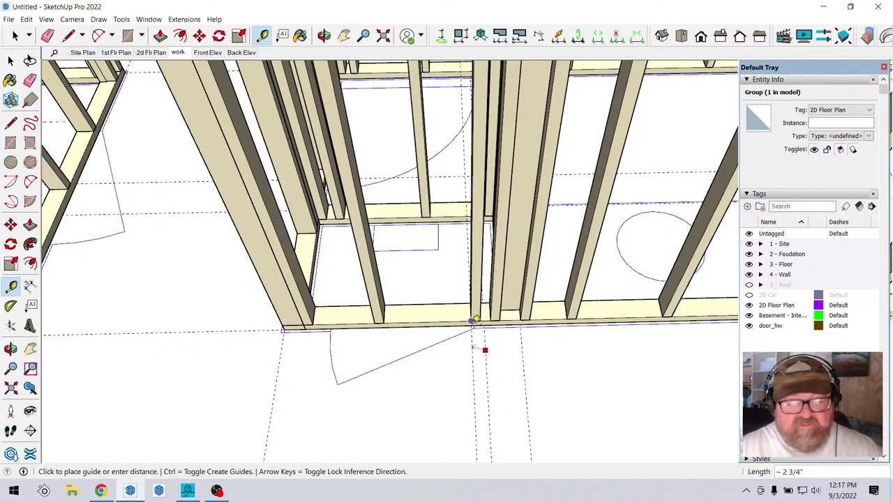
{"action": "key", "text": "Escape"}
{"action": "left_click", "coordinate": [475, 335]}
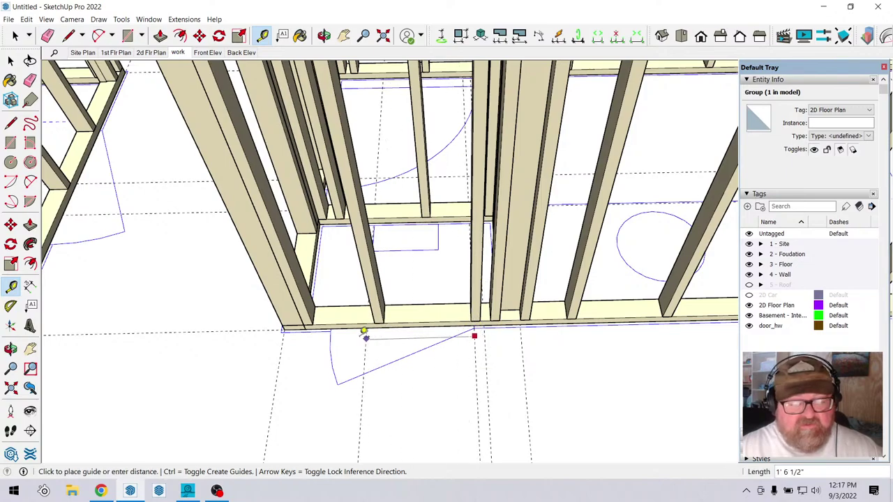
{"action": "type", "text": "1"}
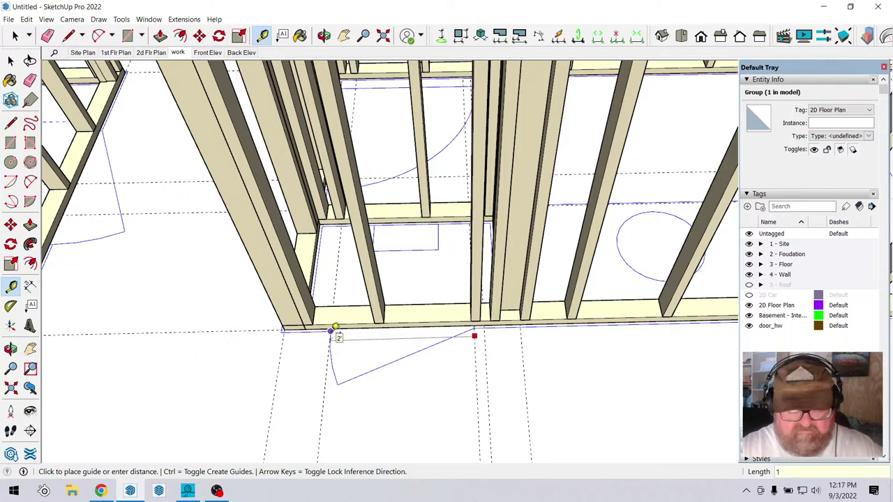
{"action": "type", "text": "2"}
{"action": "key", "text": "Return"}
{"action": "middle_click_drag", "start_coordinate": [335, 327], "coordinate": [286, 304]}
{"action": "scroll", "coordinate": [318, 269], "scroll_direction": "up", "scroll_amount": 3}
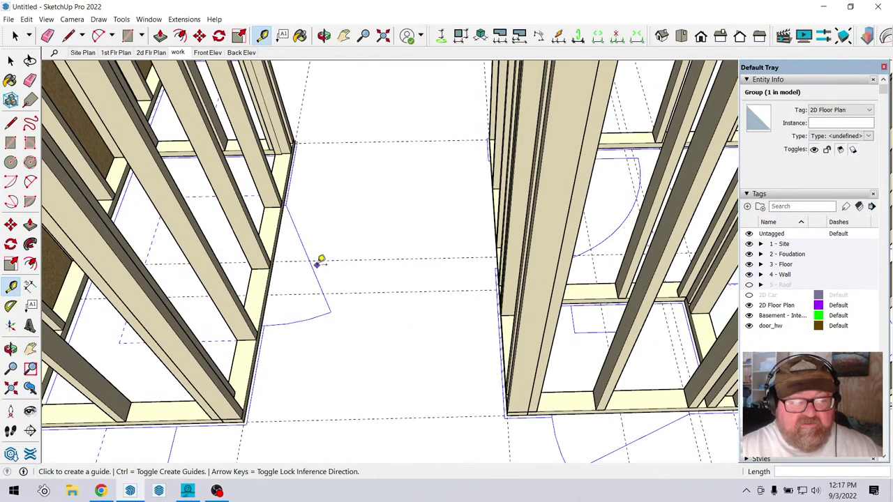
{"action": "scroll", "coordinate": [335, 273], "scroll_direction": "up", "scroll_amount": 1}
Measure 15 inches from the guide point along the door arc to add another guide.
{"action": "left_click", "coordinate": [30, 80]}
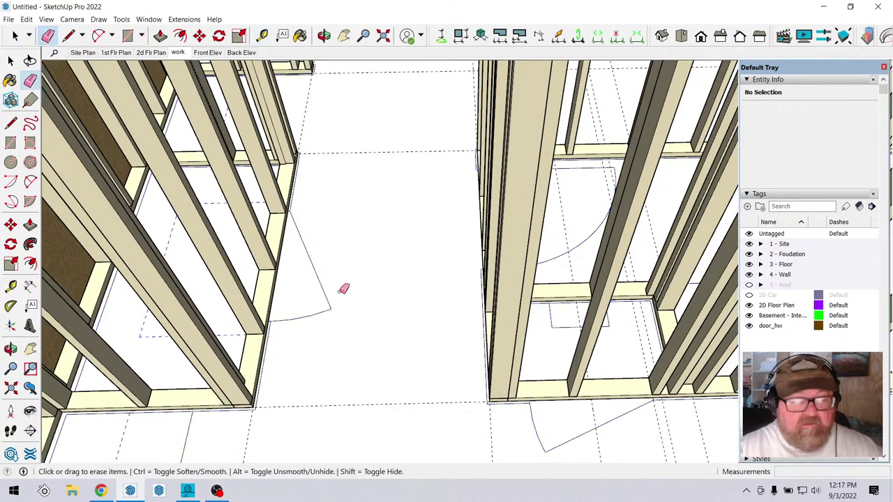
{"action": "scroll", "coordinate": [291, 238], "scroll_direction": "up", "scroll_amount": 1}
{"action": "key", "text": "t"}
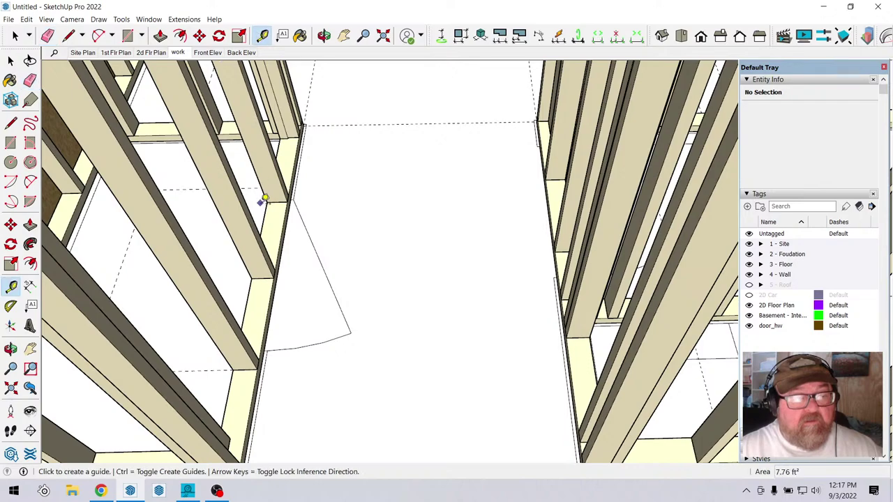
{"action": "left_click", "coordinate": [254, 186]}
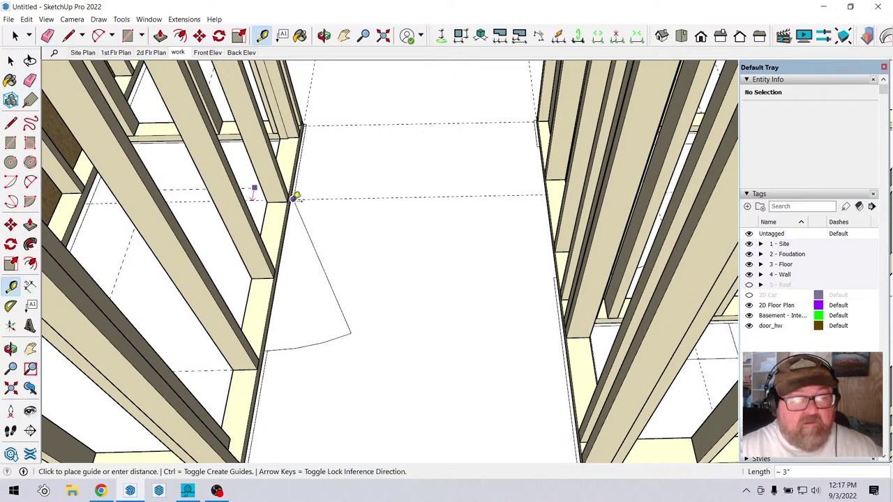
{"action": "left_click", "coordinate": [296, 198]}
{"action": "left_click", "coordinate": [304, 199]}
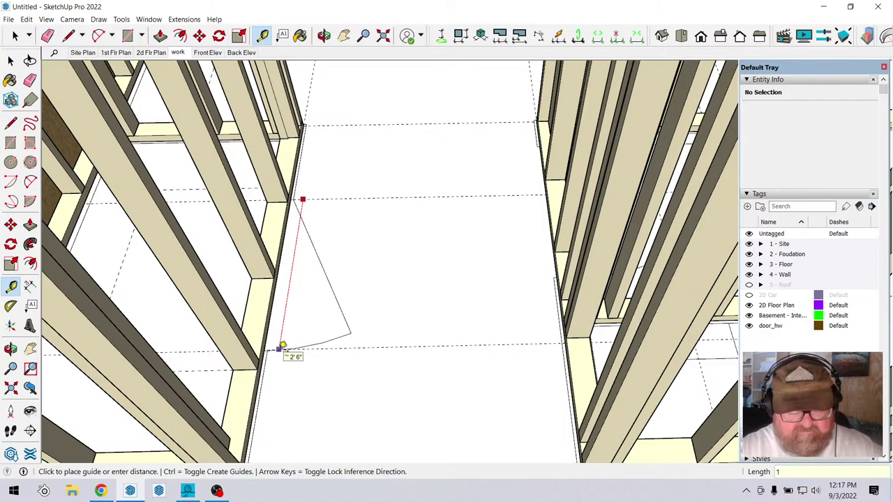
{"action": "type", "text": "15"}
{"action": "key", "text": "Return"}
{"action": "middle_click_drag", "start_coordinate": [288, 353], "coordinate": [305, 201]}
{"action": "scroll", "coordinate": [305, 201], "scroll_direction": "down", "scroll_amount": 5}
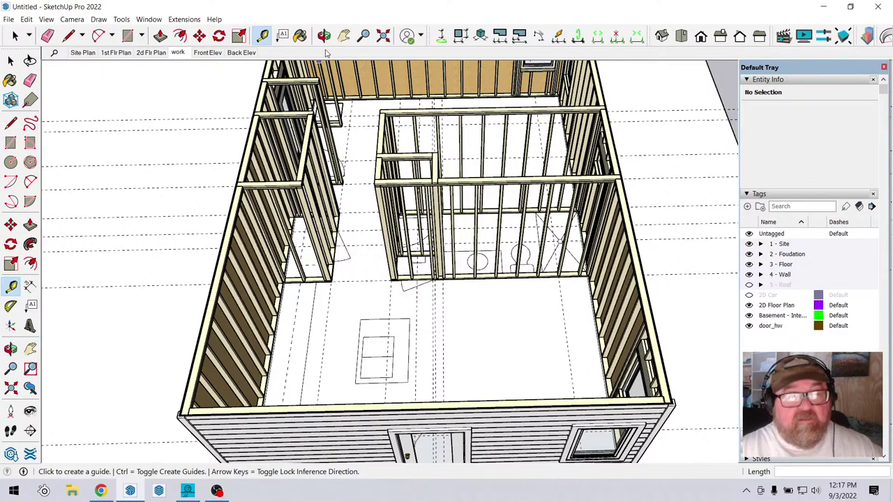
Orbit to the bathroom wall and open the Medeek Draw Door Assembly dialog.
{"action": "left_click", "coordinate": [324, 36]}
{"action": "left_click_drag", "start_coordinate": [209, 174], "coordinate": [100, 203]}
{"action": "left_click_drag", "start_coordinate": [508, 240], "coordinate": [535, 229]}
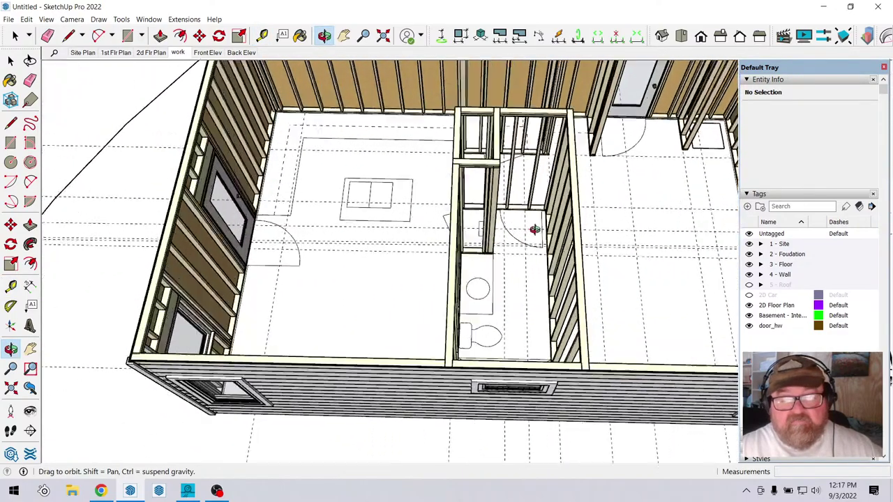
{"action": "scroll", "coordinate": [534, 230], "scroll_direction": "up", "scroll_amount": 4}
{"action": "scroll", "coordinate": [506, 243], "scroll_direction": "up", "scroll_amount": 2}
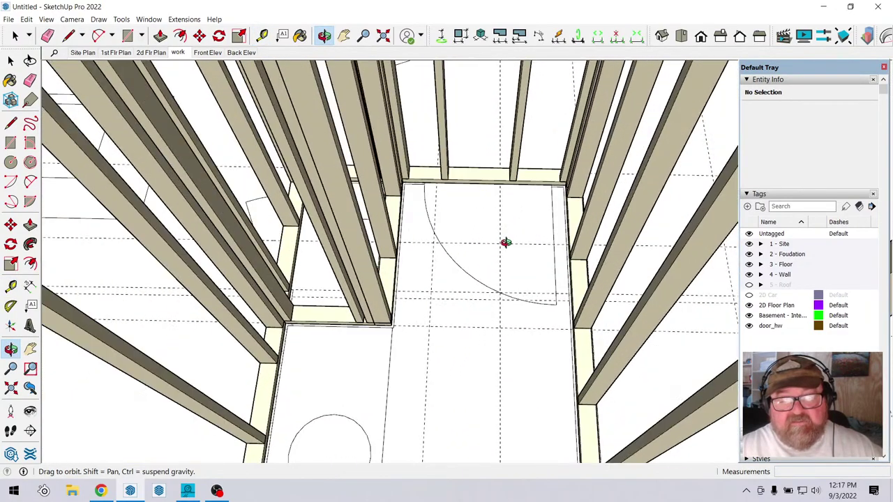
{"action": "scroll", "coordinate": [503, 238], "scroll_direction": "down", "scroll_amount": 6}
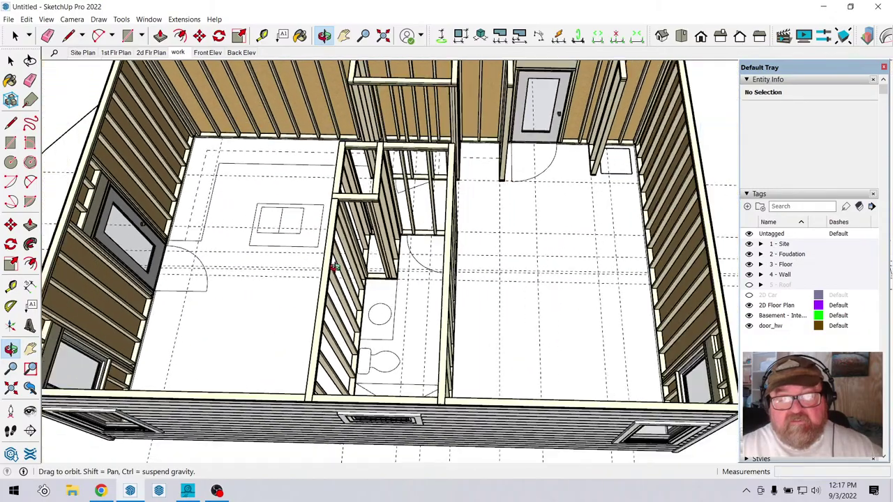
{"action": "left_click_drag", "start_coordinate": [355, 271], "coordinate": [482, 326]}
{"action": "scroll", "coordinate": [482, 326], "scroll_direction": "up", "scroll_amount": 8}
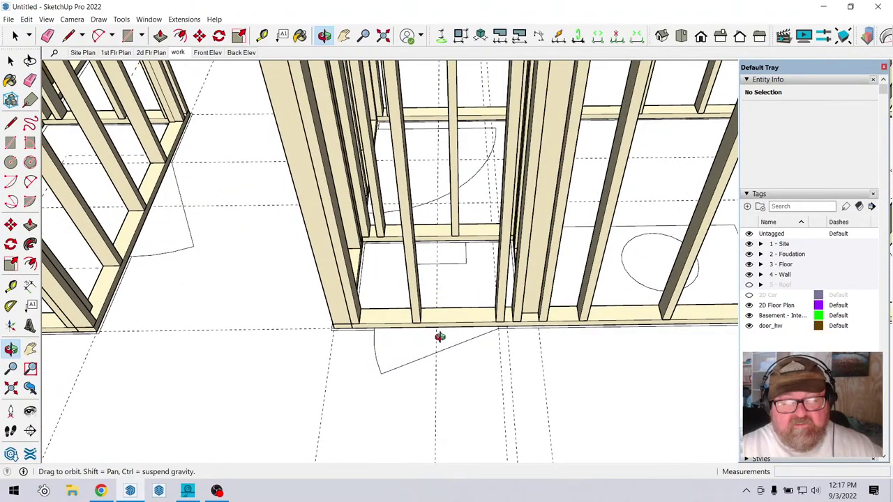
{"action": "left_click_drag", "start_coordinate": [491, 334], "coordinate": [453, 348]}
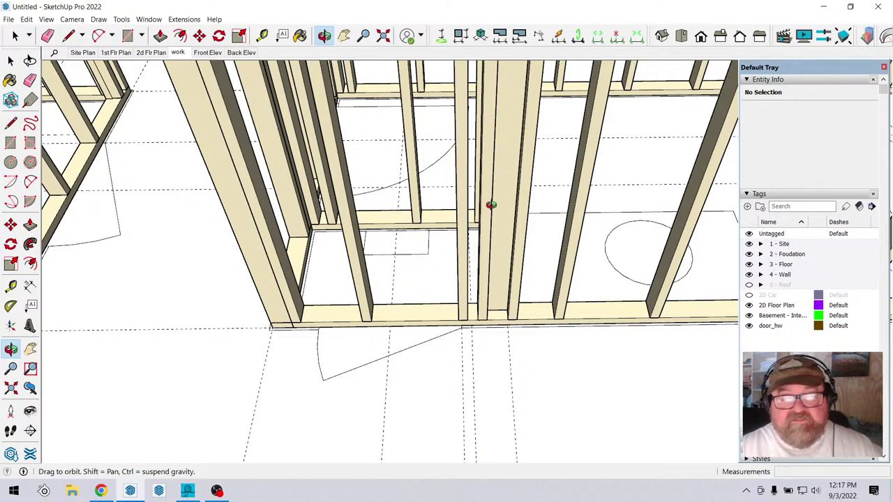
{"action": "left_click", "coordinate": [193, 22]}
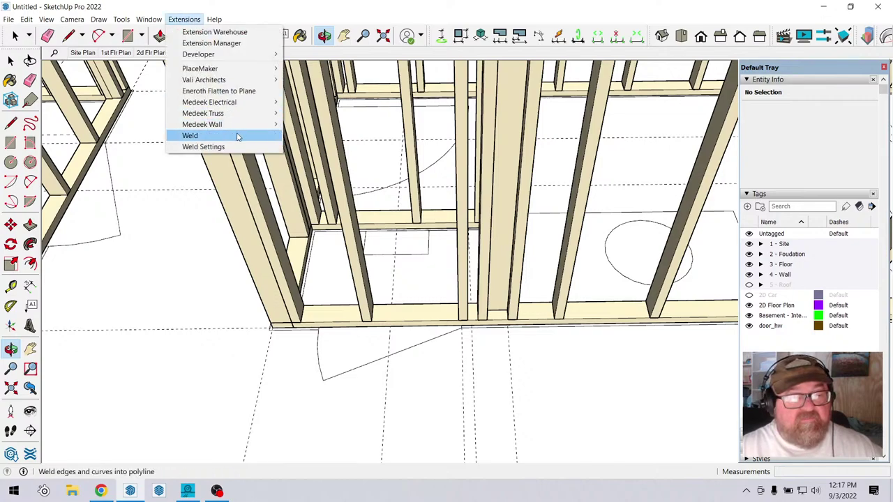
{"action": "mouse_move", "coordinate": [244, 123]}
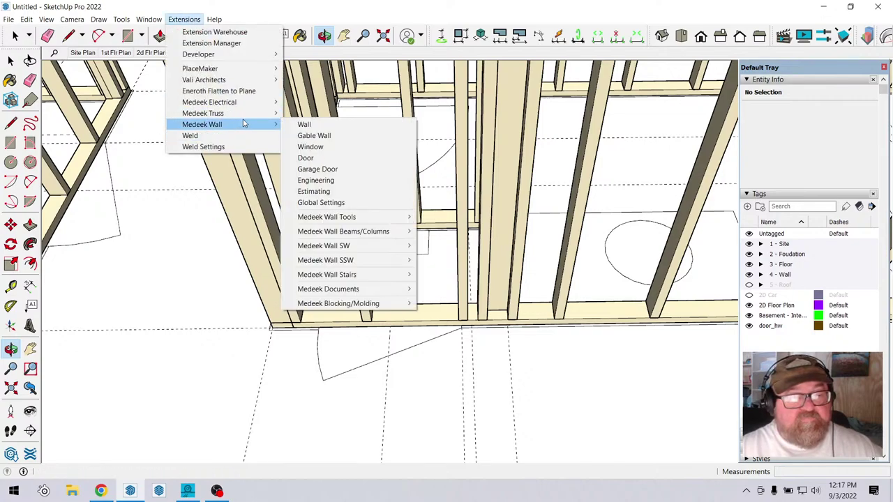
{"action": "left_click", "coordinate": [307, 158]}
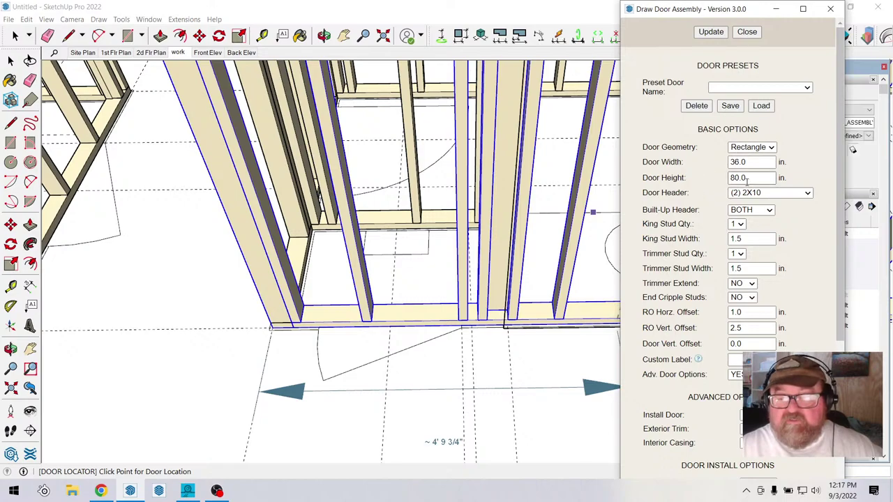
Set Door Width to 24 in, Door Type to Six Panel and Install Door to NO, then update.
{"action": "left_click", "coordinate": [738, 162]}
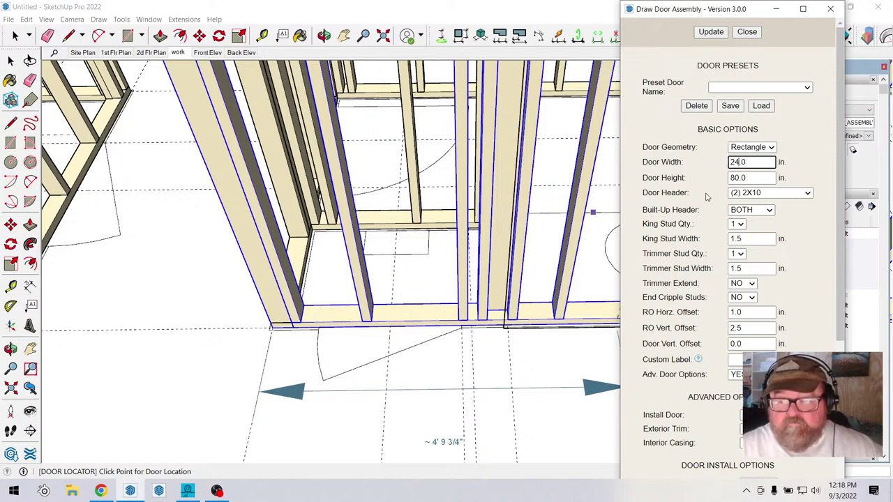
{"action": "left_click", "coordinate": [711, 32]}
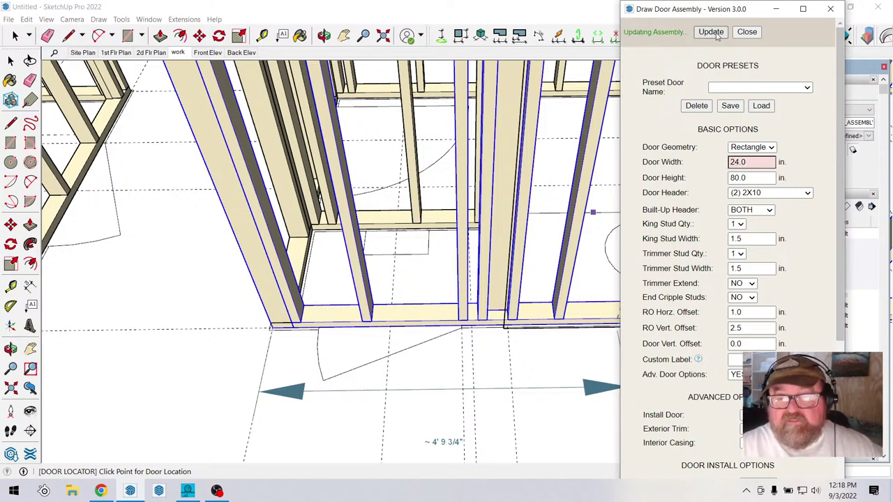
{"action": "scroll", "coordinate": [692, 231], "scroll_direction": "down", "scroll_amount": 5}
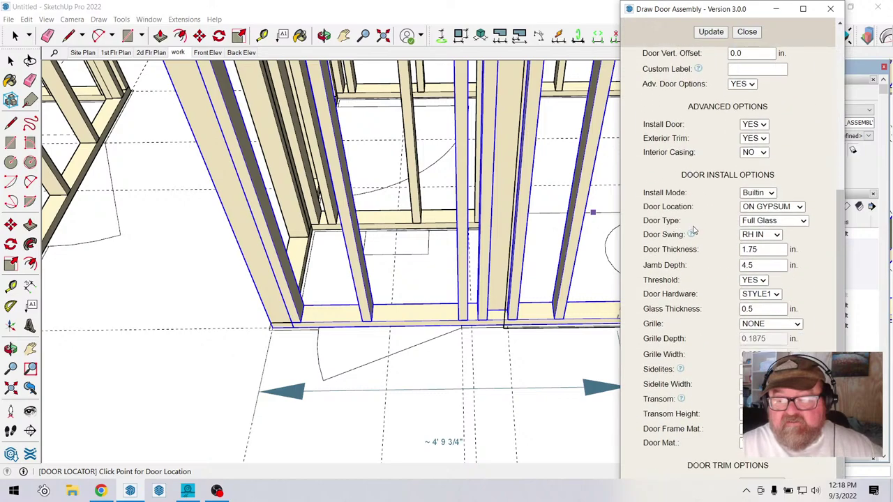
{"action": "left_click", "coordinate": [804, 221]}
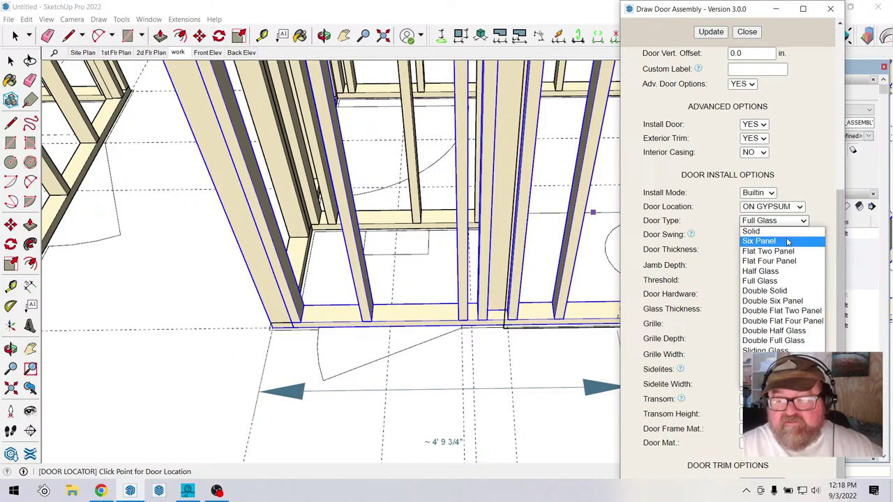
{"action": "left_click", "coordinate": [787, 242]}
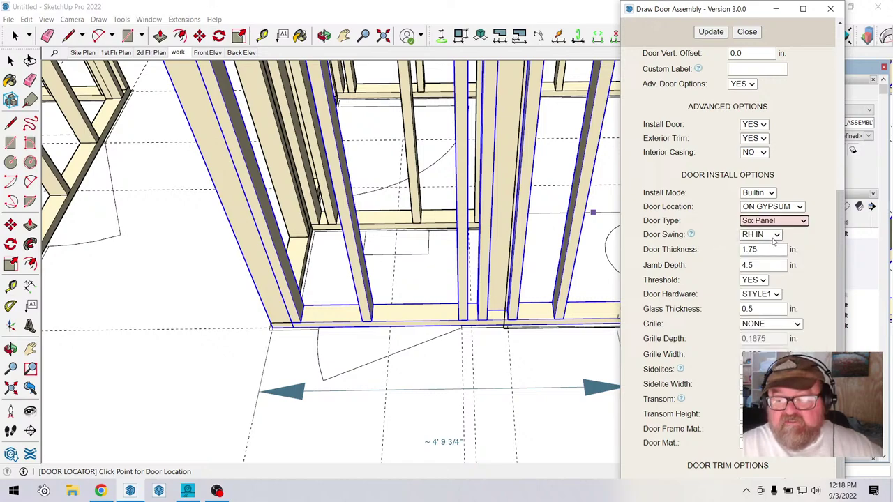
{"action": "scroll", "coordinate": [781, 238], "scroll_direction": "up", "scroll_amount": 4}
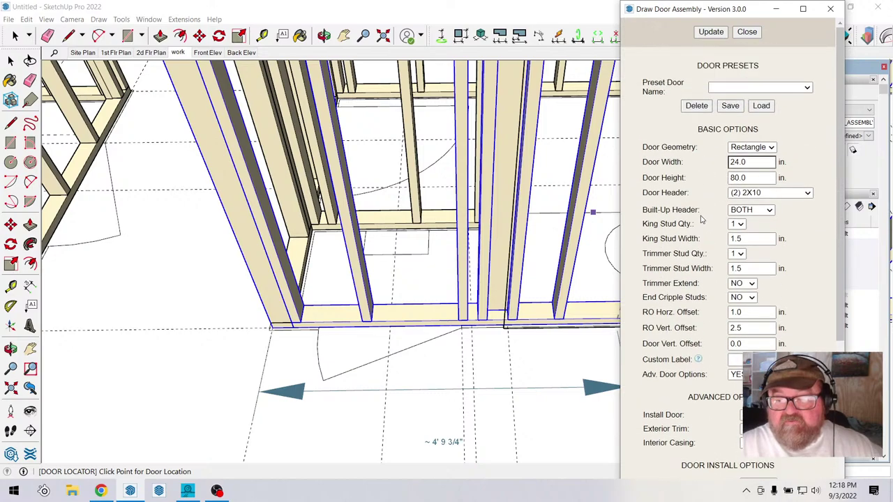
{"action": "scroll", "coordinate": [703, 219], "scroll_direction": "down", "scroll_amount": 3}
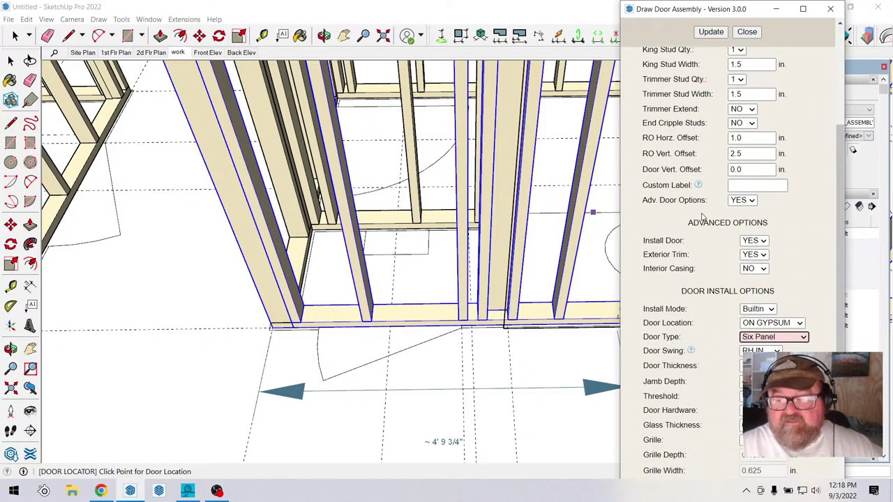
{"action": "scroll", "coordinate": [698, 254], "scroll_direction": "down", "scroll_amount": 2}
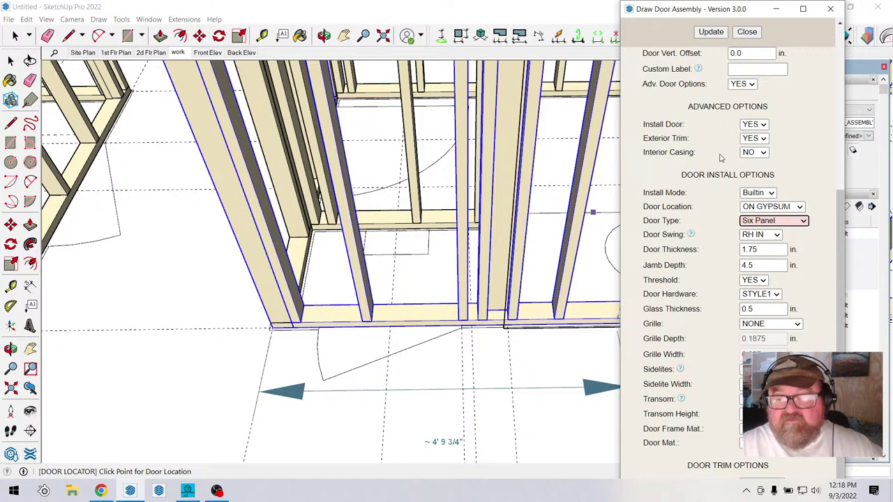
{"action": "left_click", "coordinate": [762, 125]}
{"action": "left_click", "coordinate": [748, 145]}
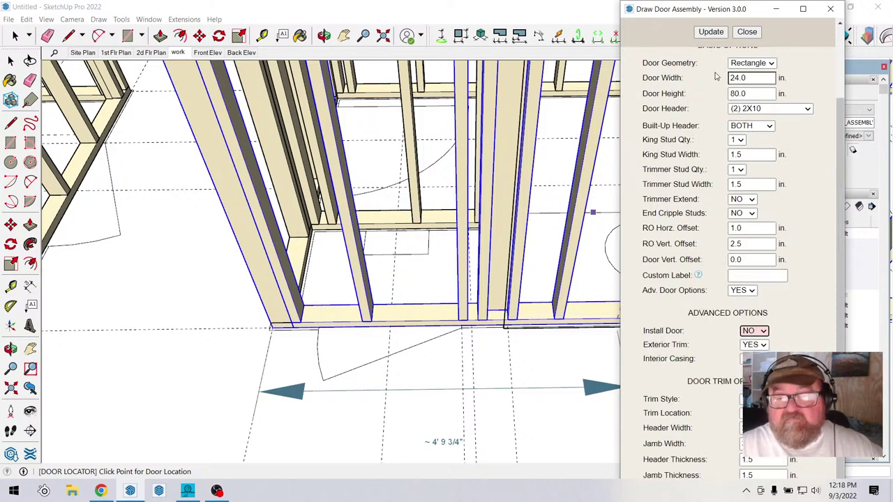
{"action": "left_click", "coordinate": [711, 31]}
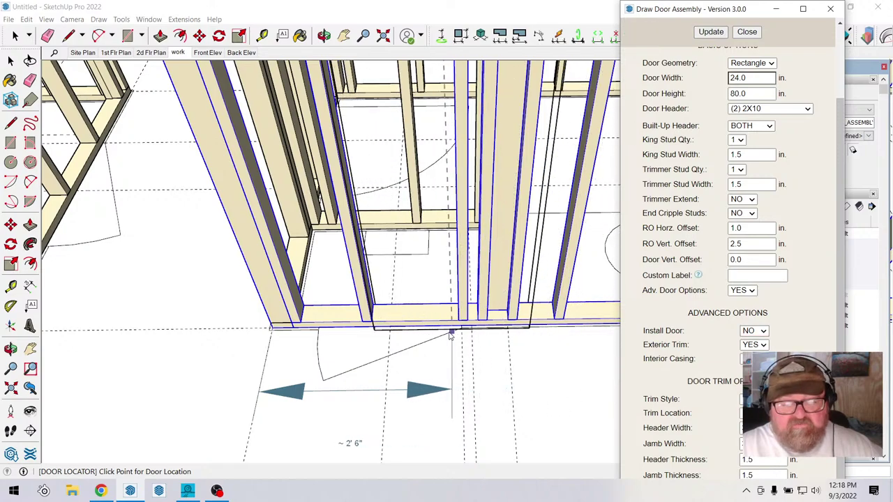
Place the 24 in door opening against the king stud of the bathroom wall.
{"action": "left_click", "coordinate": [393, 336]}
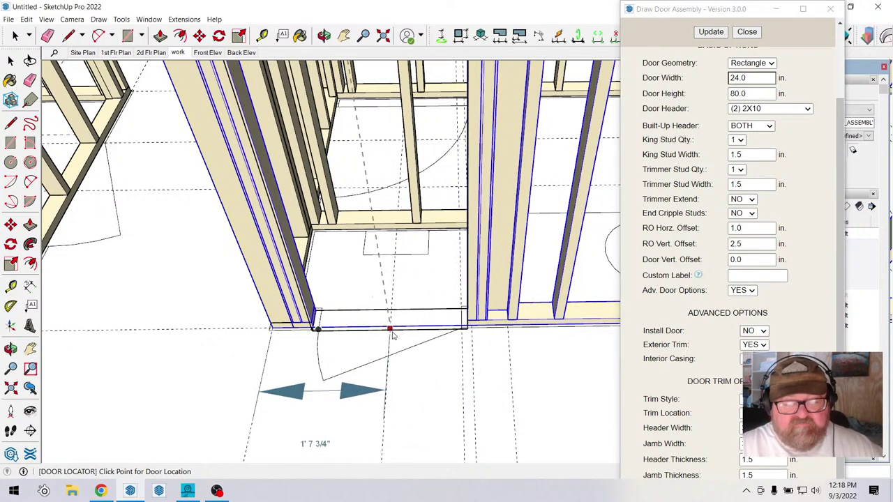
{"action": "scroll", "coordinate": [411, 349], "scroll_direction": "up", "scroll_amount": 6}
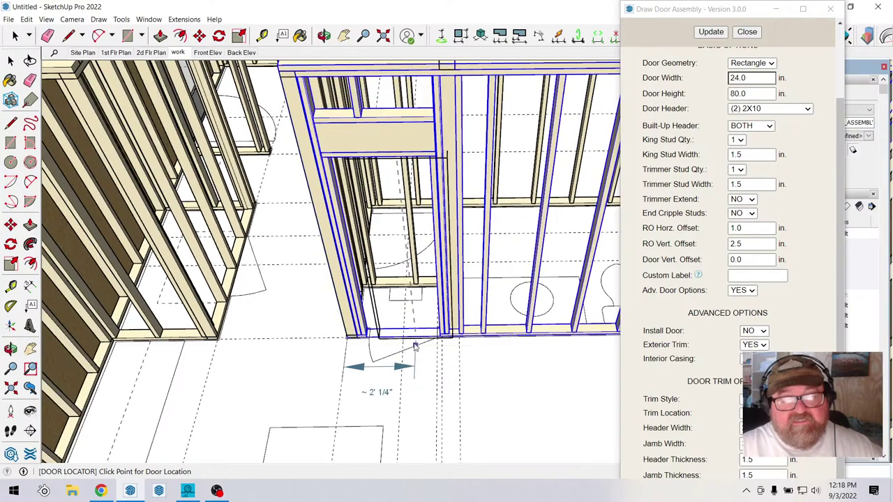
{"action": "scroll", "coordinate": [460, 149], "scroll_direction": "down", "scroll_amount": 5}
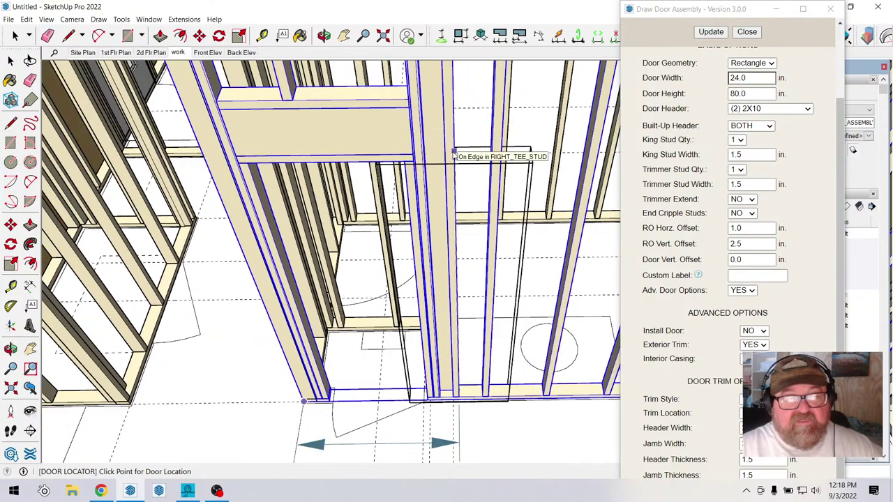
{"action": "scroll", "coordinate": [453, 154], "scroll_direction": "down", "scroll_amount": 5}
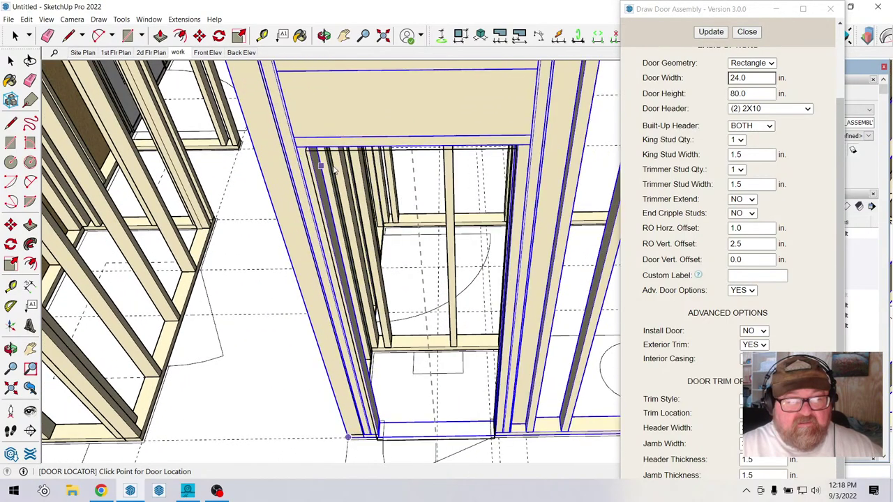
{"action": "scroll", "coordinate": [405, 335], "scroll_direction": "up", "scroll_amount": 5}
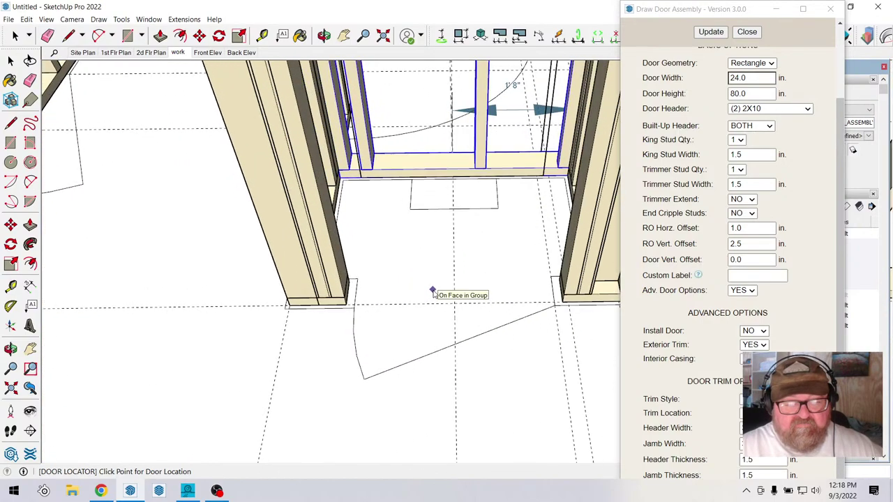
{"action": "scroll", "coordinate": [429, 307], "scroll_direction": "down", "scroll_amount": 6}
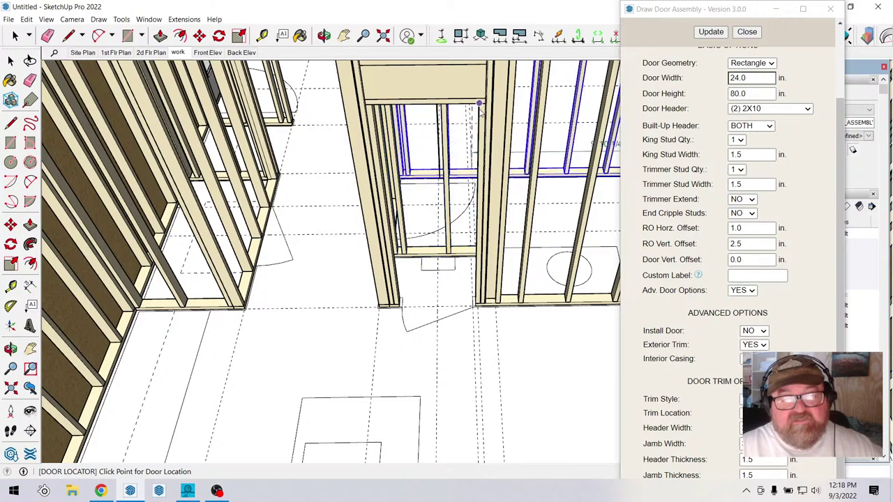
{"action": "left_click", "coordinate": [486, 111]}
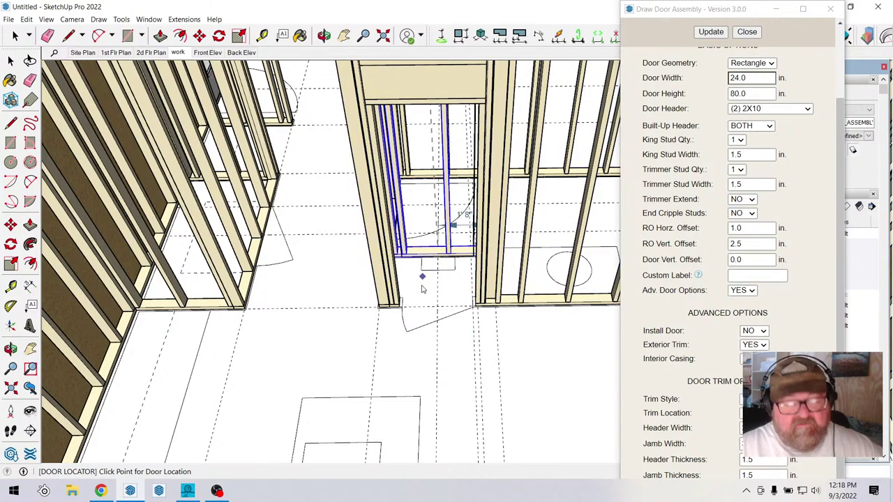
{"action": "scroll", "coordinate": [465, 160], "scroll_direction": "up", "scroll_amount": 2}
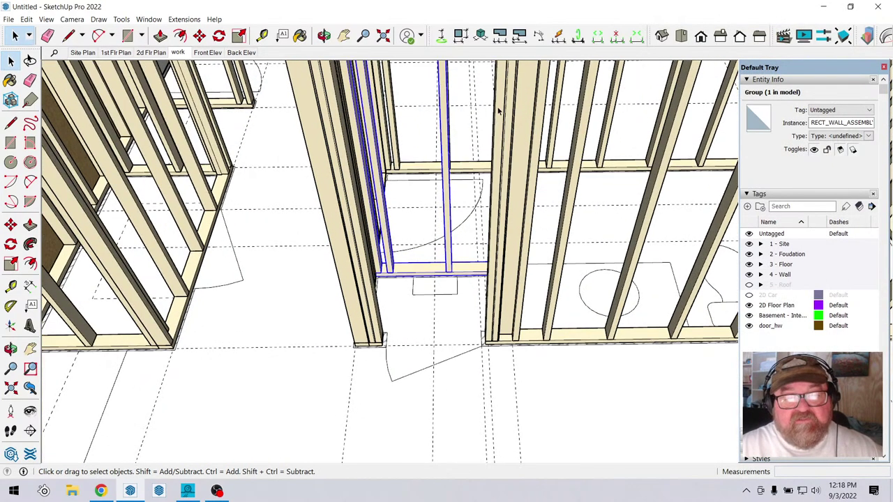
{"action": "scroll", "coordinate": [489, 155], "scroll_direction": "down", "scroll_amount": 1}
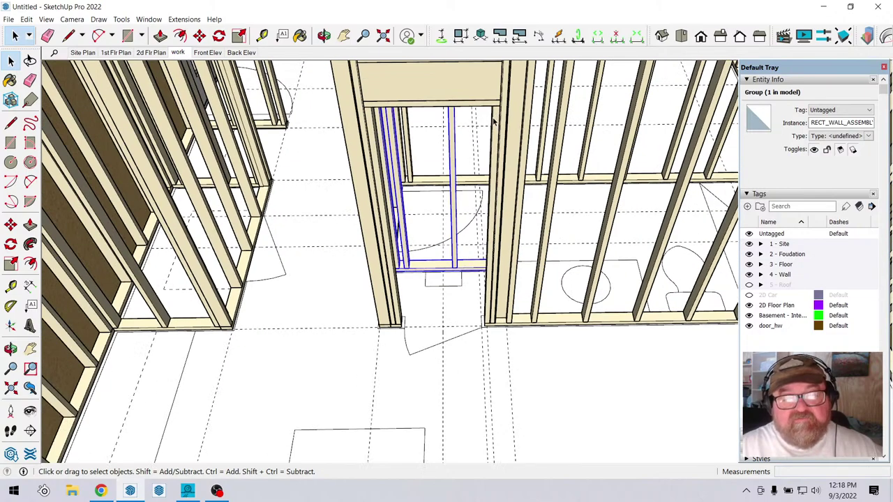
{"action": "scroll", "coordinate": [498, 204], "scroll_direction": "down", "scroll_amount": 1}
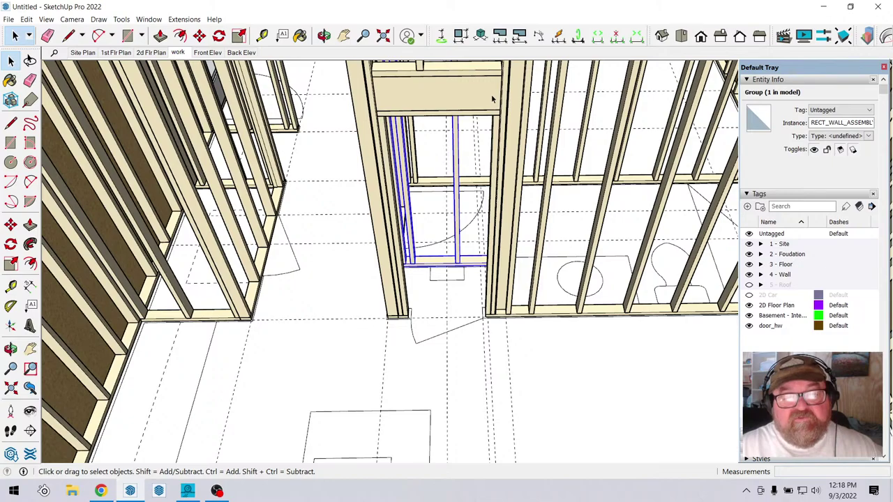
{"action": "scroll", "coordinate": [492, 99], "scroll_direction": "up", "scroll_amount": 2}
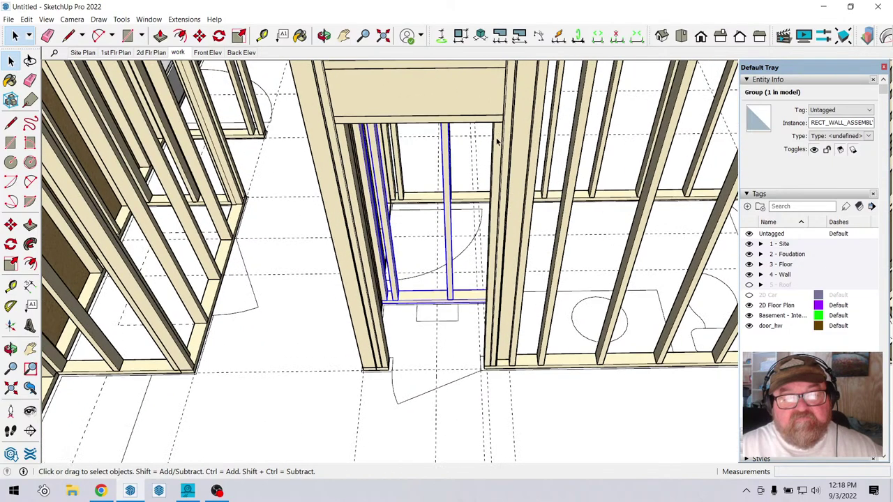
{"action": "scroll", "coordinate": [508, 147], "scroll_direction": "down", "scroll_amount": 1}
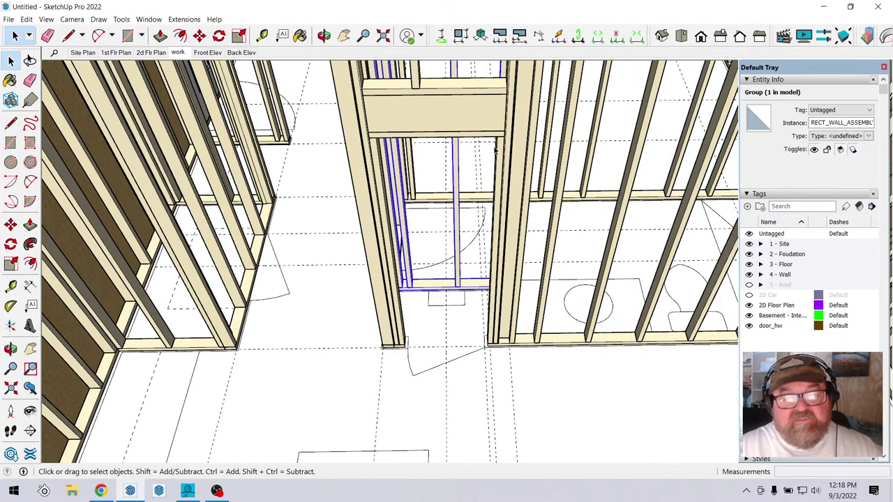
Zoom around the doorway header and orbit to inspect the top of the framed doorway.
{"action": "scroll", "coordinate": [504, 142], "scroll_direction": "up", "scroll_amount": 2}
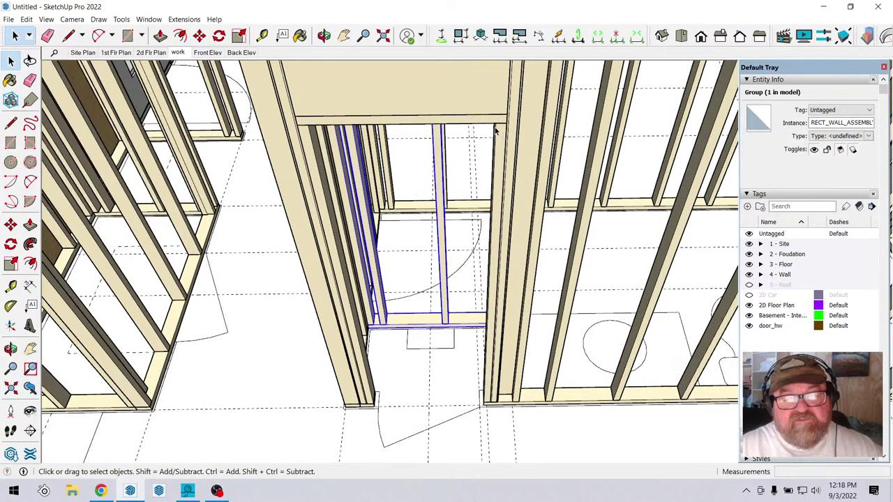
{"action": "scroll", "coordinate": [498, 147], "scroll_direction": "up", "scroll_amount": 1}
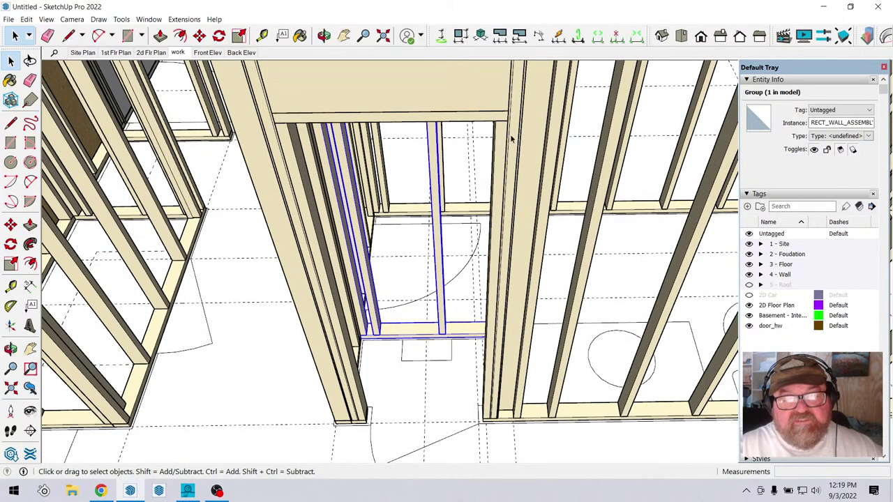
{"action": "scroll", "coordinate": [499, 134], "scroll_direction": "up", "scroll_amount": 1}
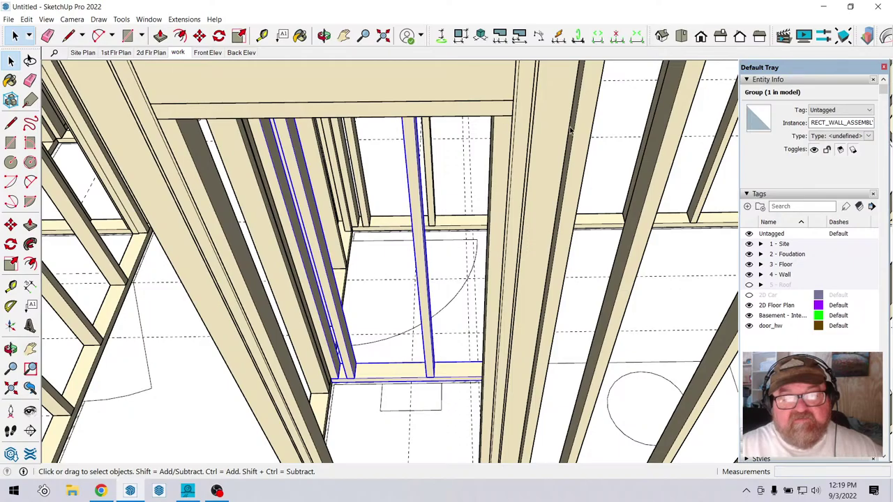
{"action": "scroll", "coordinate": [501, 179], "scroll_direction": "down", "scroll_amount": 3}
{"action": "scroll", "coordinate": [514, 108], "scroll_direction": "up", "scroll_amount": 3}
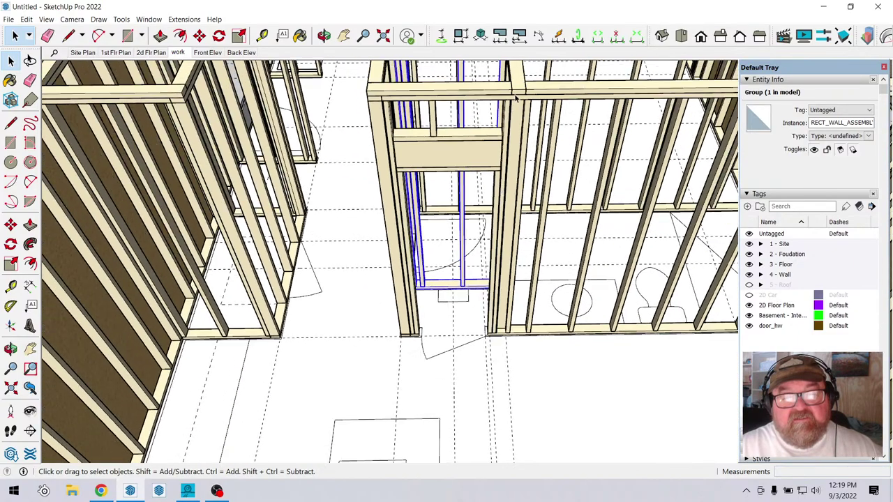
{"action": "scroll", "coordinate": [515, 106], "scroll_direction": "up", "scroll_amount": 2}
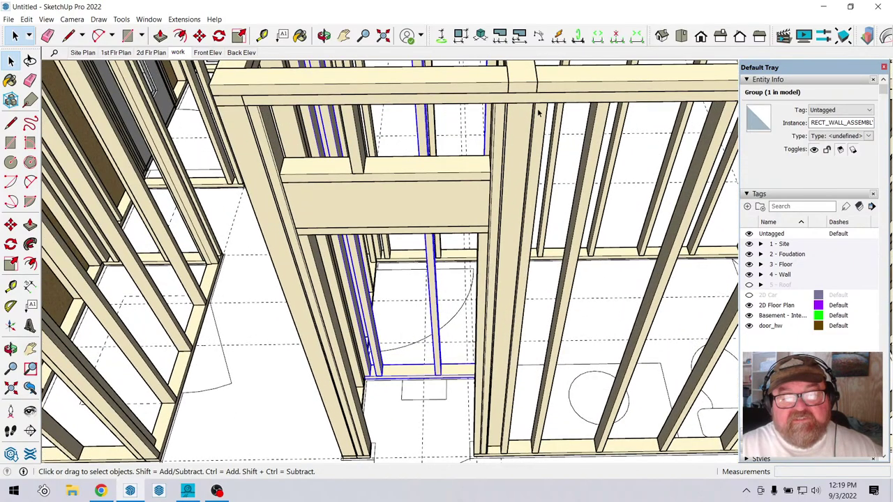
{"action": "scroll", "coordinate": [543, 135], "scroll_direction": "down", "scroll_amount": 2}
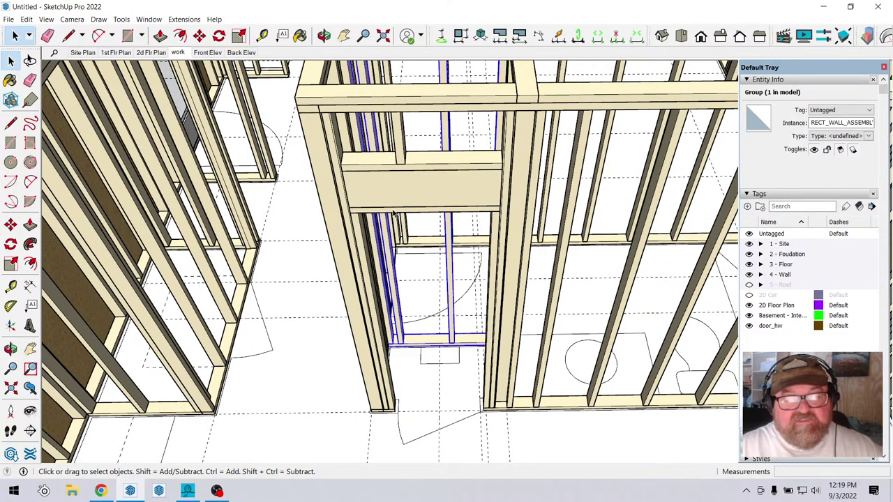
{"action": "scroll", "coordinate": [490, 222], "scroll_direction": "down", "scroll_amount": 1}
{"action": "left_click", "coordinate": [323, 35]}
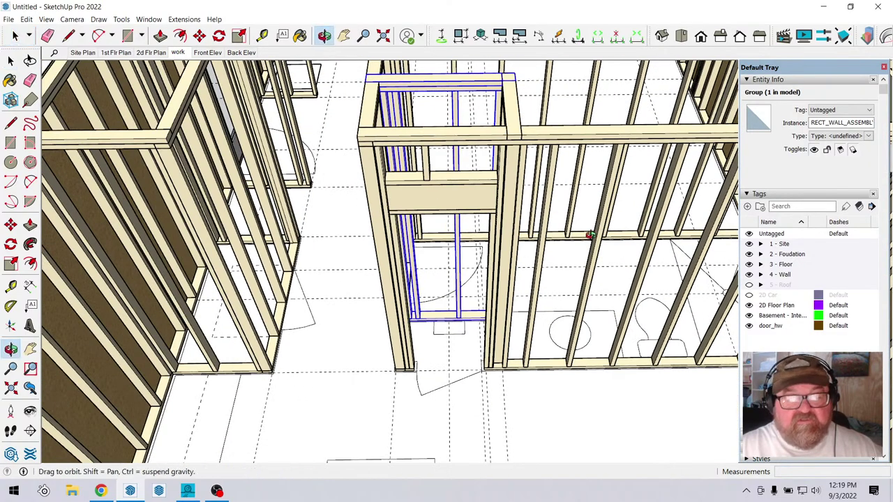
{"action": "left_click_drag", "start_coordinate": [558, 292], "coordinate": [391, 326]}
{"action": "left_click_drag", "start_coordinate": [323, 332], "coordinate": [399, 144]}
Start a Medeek Wall door assembly sized 30 in. wide by 80 in. high, viewing the framing obliquely.
{"action": "left_click", "coordinate": [184, 19]}
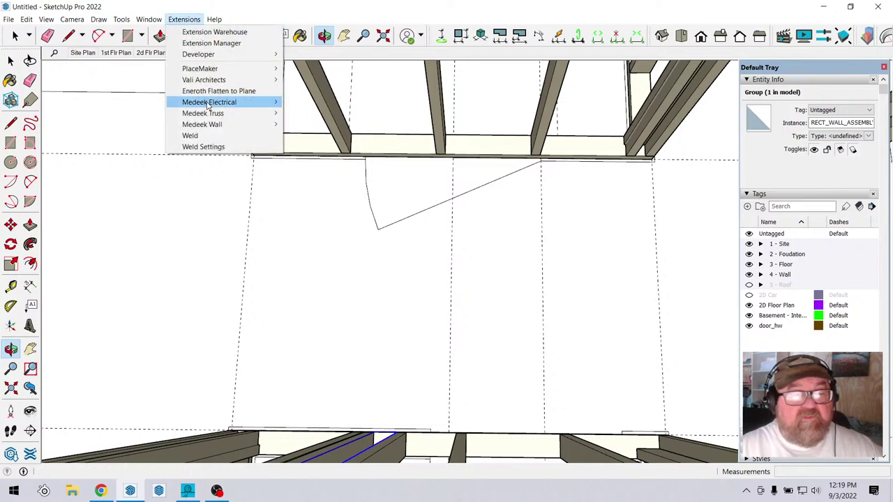
{"action": "mouse_move", "coordinate": [230, 124]}
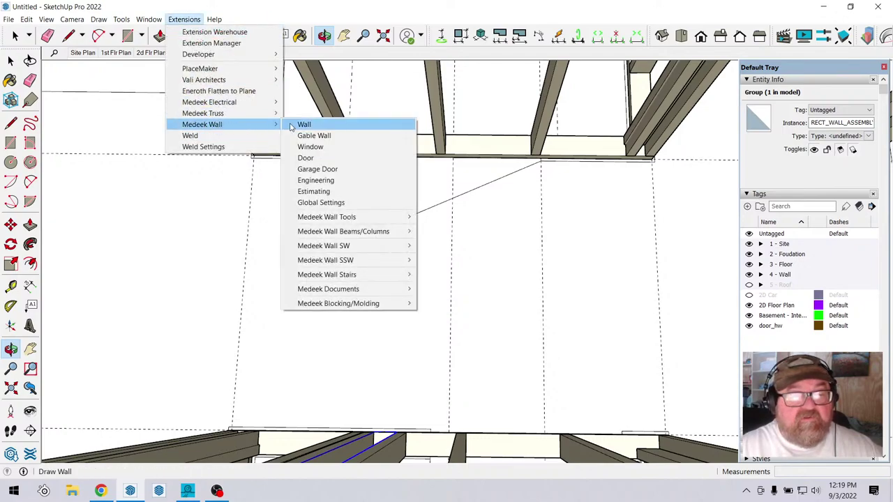
{"action": "left_click", "coordinate": [306, 158]}
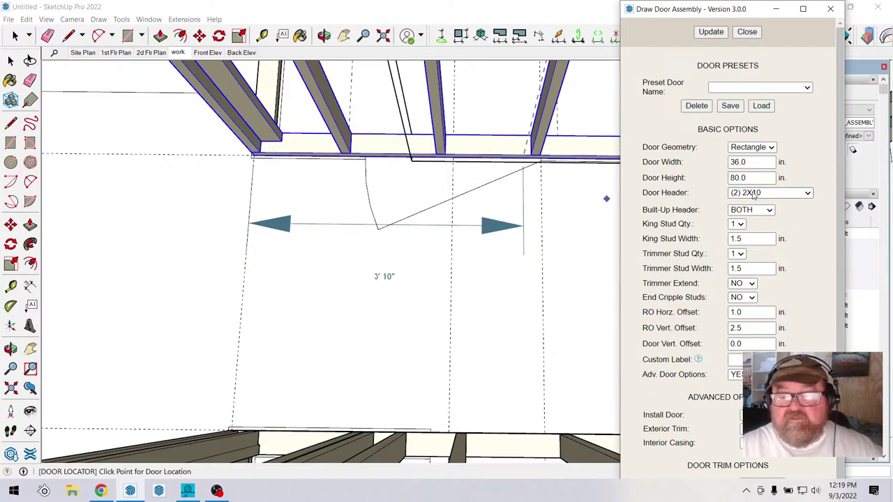
{"action": "scroll", "coordinate": [699, 238], "scroll_direction": "down", "scroll_amount": 3}
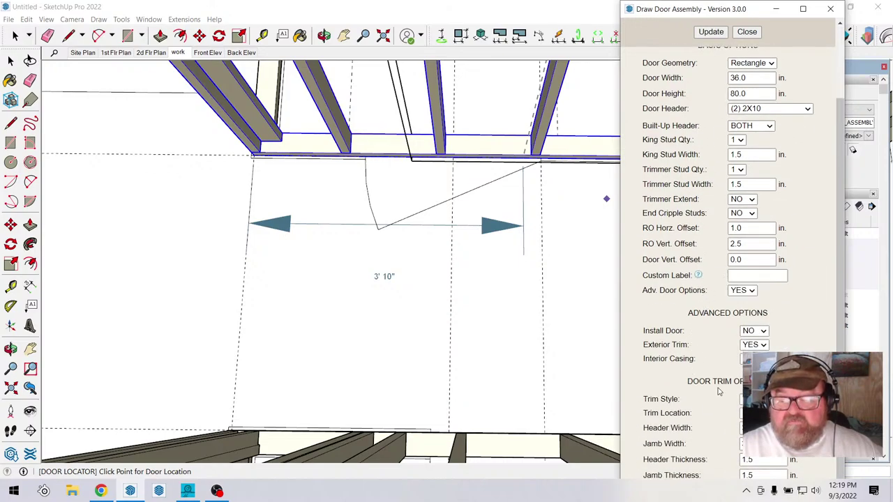
{"action": "scroll", "coordinate": [712, 376], "scroll_direction": "up", "scroll_amount": 2}
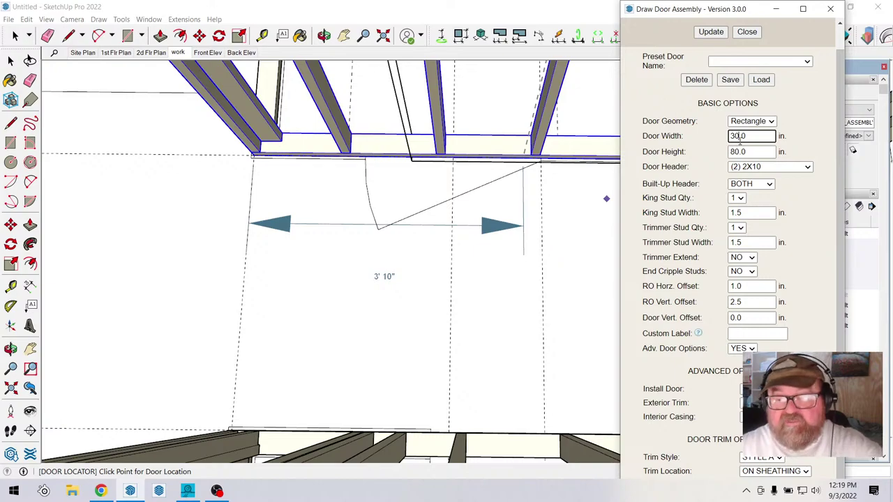
{"action": "scroll", "coordinate": [683, 180], "scroll_direction": "down", "scroll_amount": 2}
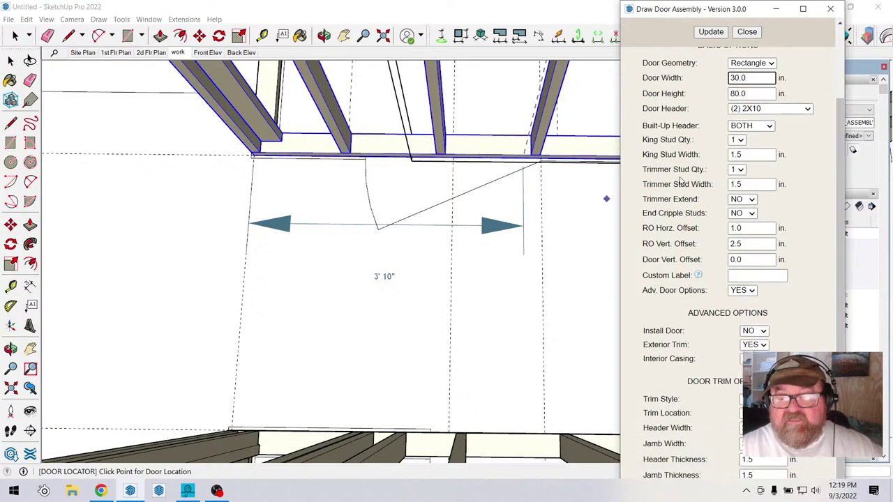
{"action": "left_click", "coordinate": [711, 35]}
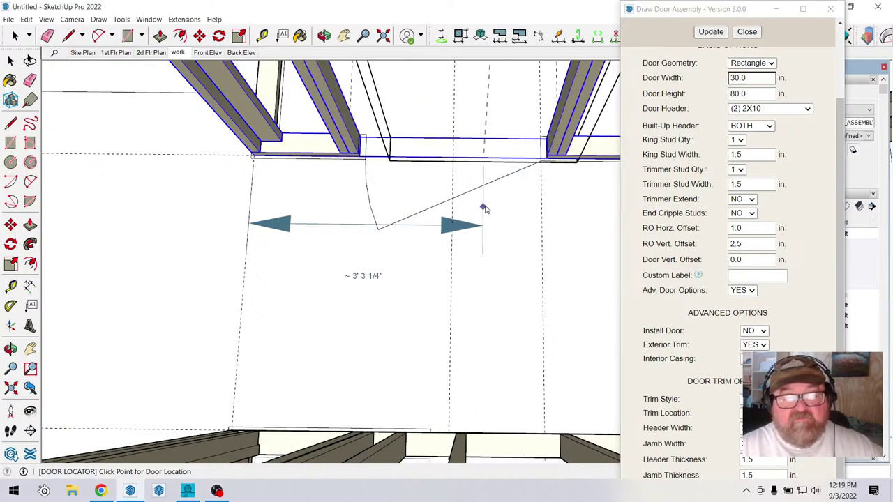
{"action": "scroll", "coordinate": [489, 204], "scroll_direction": "down", "scroll_amount": 3}
{"action": "middle_click_drag", "start_coordinate": [491, 206], "coordinate": [481, 245]}
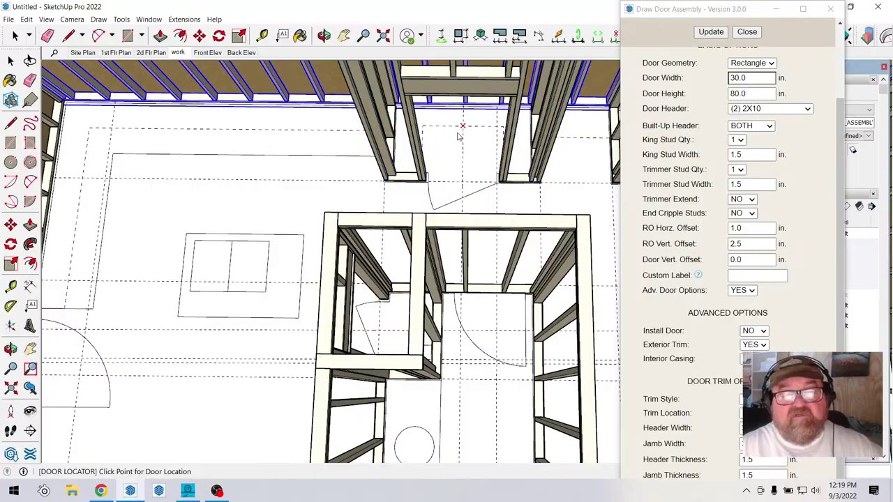
{"action": "left_click", "coordinate": [324, 35]}
{"action": "left_click_drag", "start_coordinate": [342, 139], "coordinate": [419, 277]}
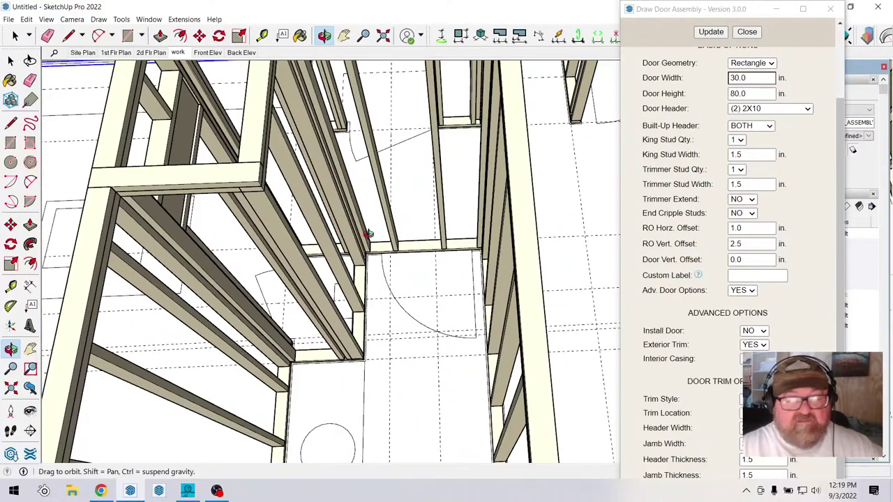
Delete all existing guide lines from the model.
{"action": "left_click", "coordinate": [26, 19]}
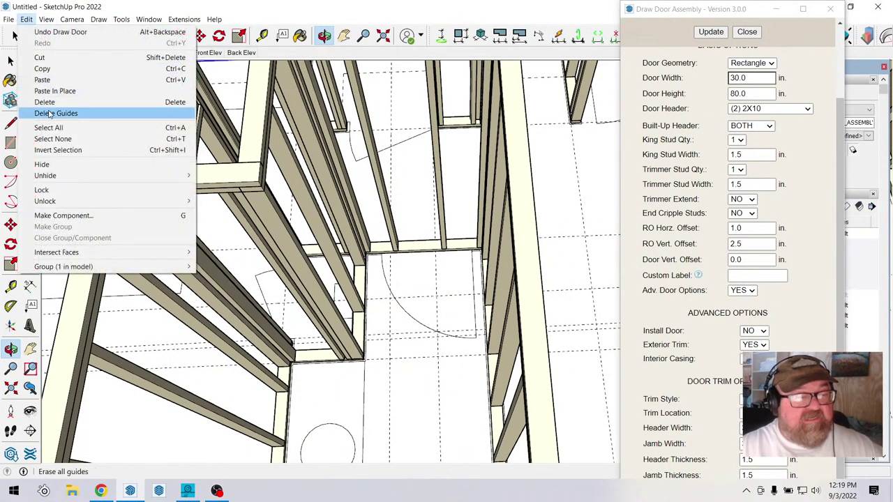
{"action": "left_click", "coordinate": [52, 113]}
{"action": "left_click_drag", "start_coordinate": [246, 243], "coordinate": [501, 263]}
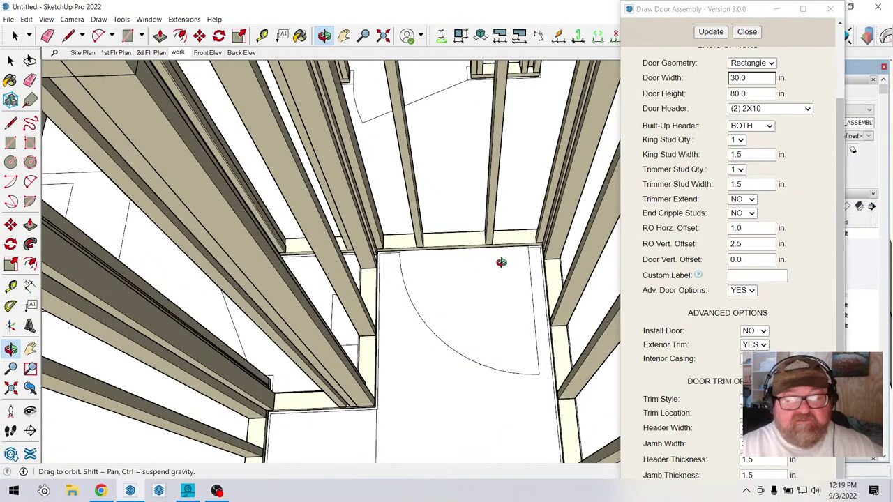
Place a guide at the door-frame edge and another 15 inches from it.
{"action": "left_click", "coordinate": [262, 36]}
{"action": "scroll", "coordinate": [458, 307], "scroll_direction": "up", "scroll_amount": 2}
{"action": "left_click", "coordinate": [341, 243]}
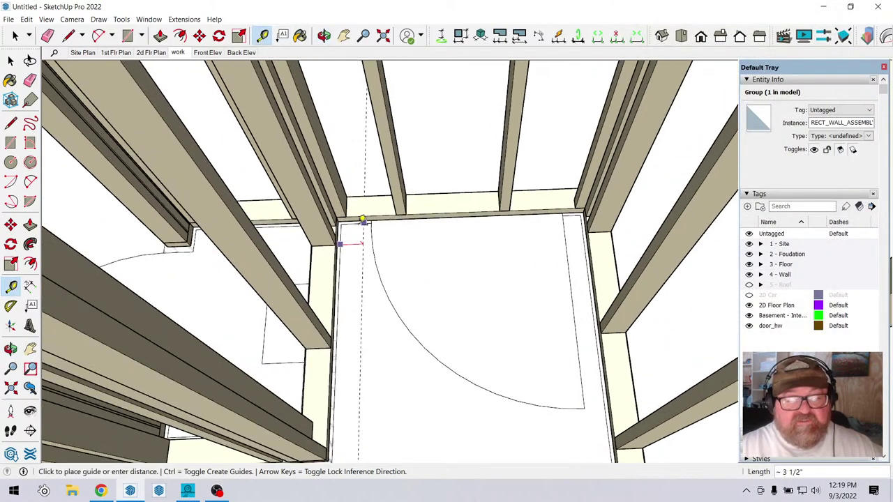
{"action": "left_click", "coordinate": [371, 222]}
{"action": "left_click", "coordinate": [370, 276]}
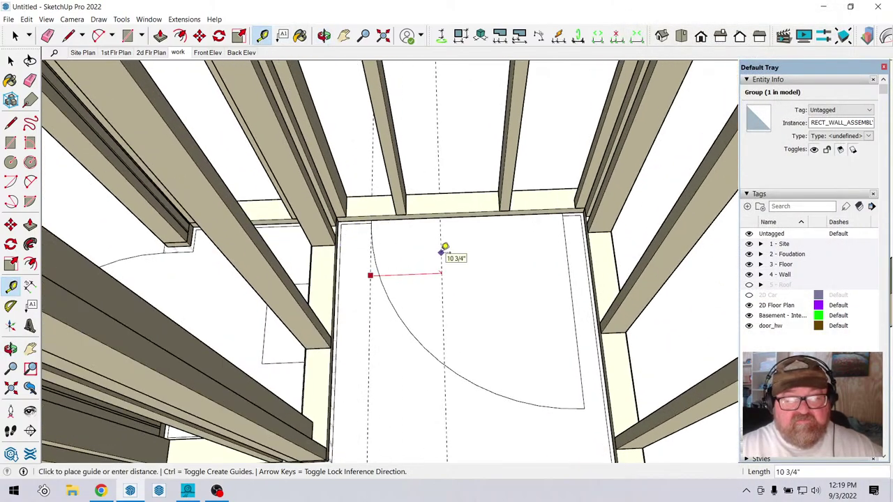
{"action": "type", "text": "15"}
{"action": "key", "text": "Return"}
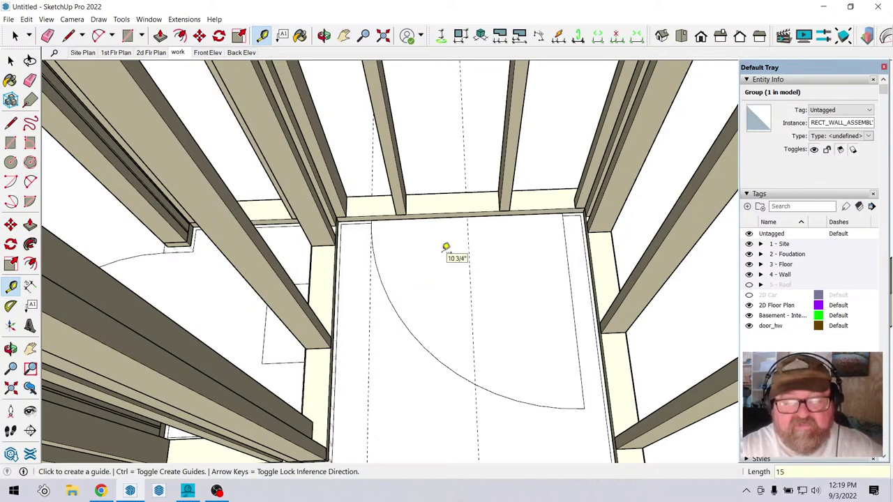
{"action": "left_click", "coordinate": [185, 18]}
Create a 30-inch Medeek door, place it in the bathroom wall header, and select its swing outline.
{"action": "mouse_move", "coordinate": [276, 124]}
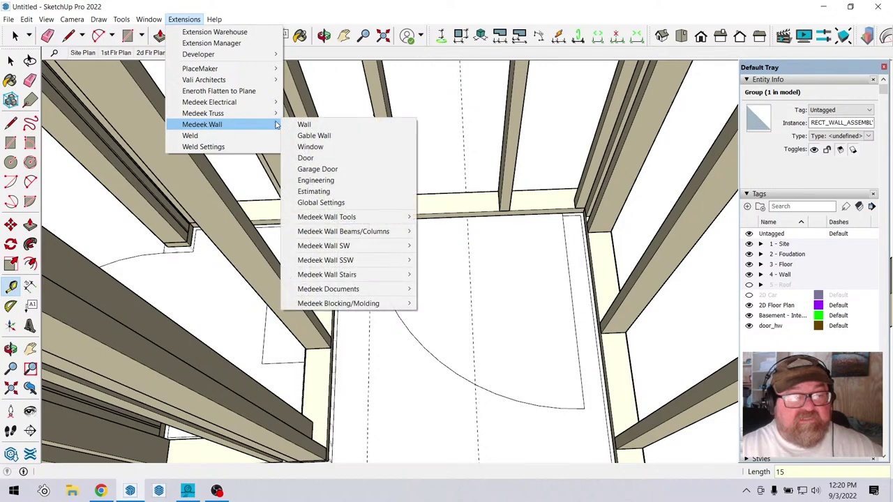
{"action": "left_click", "coordinate": [307, 157]}
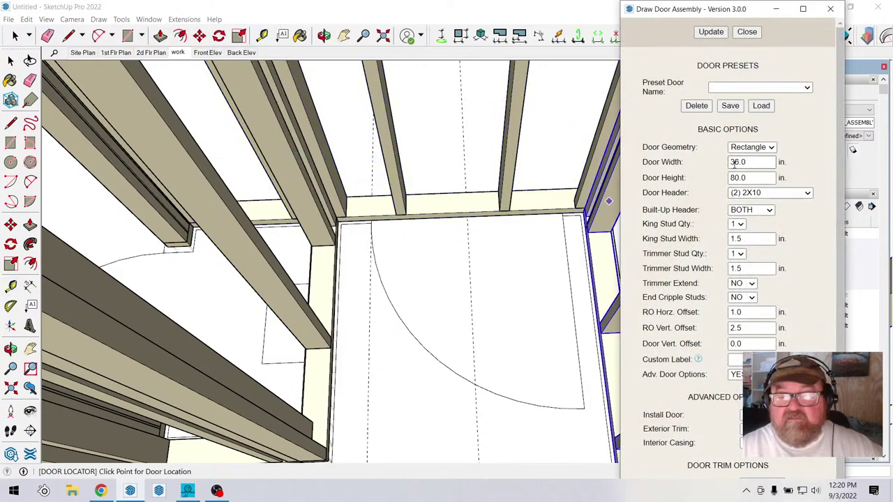
{"action": "left_click", "coordinate": [736, 162]}
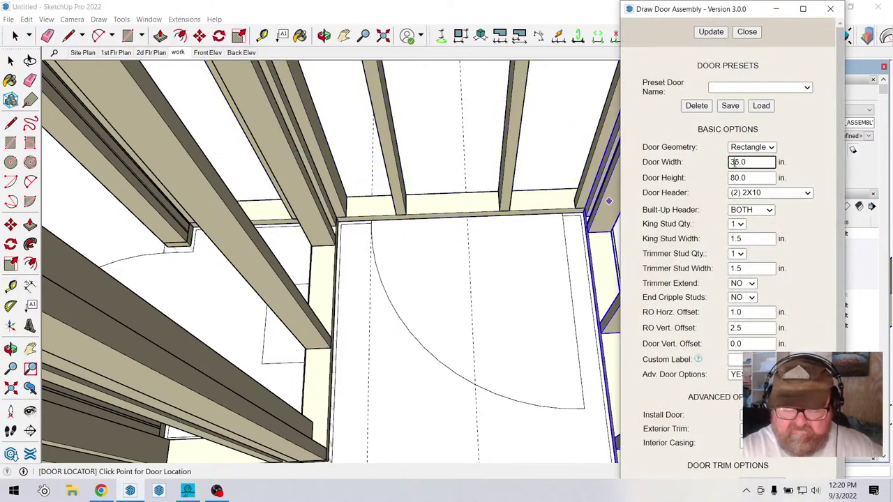
{"action": "left_click", "coordinate": [711, 31]}
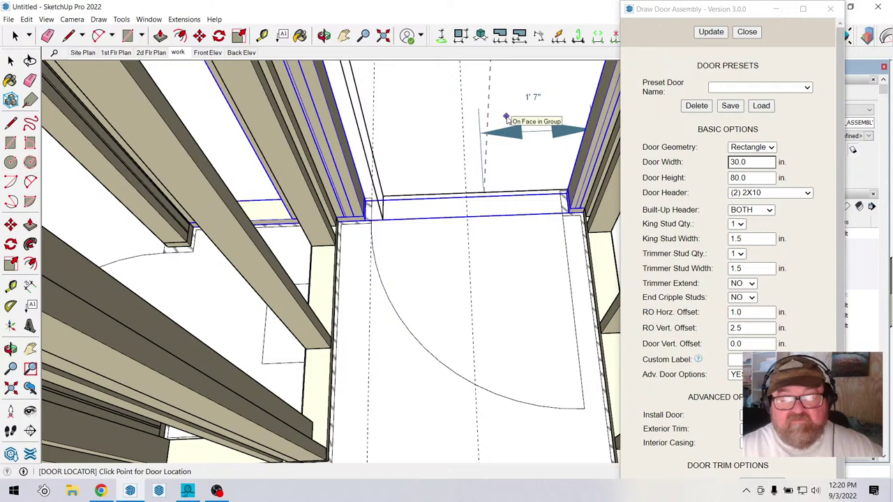
{"action": "scroll", "coordinate": [492, 231], "scroll_direction": "up", "scroll_amount": 3}
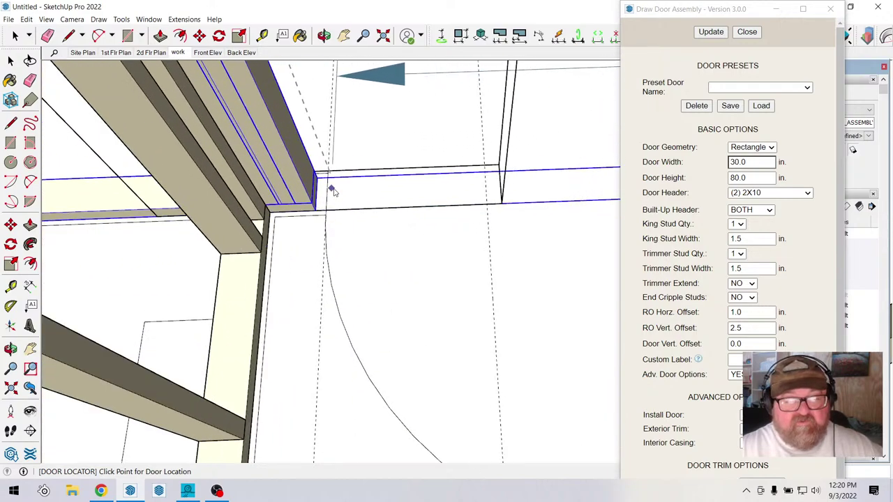
{"action": "left_click", "coordinate": [408, 203]}
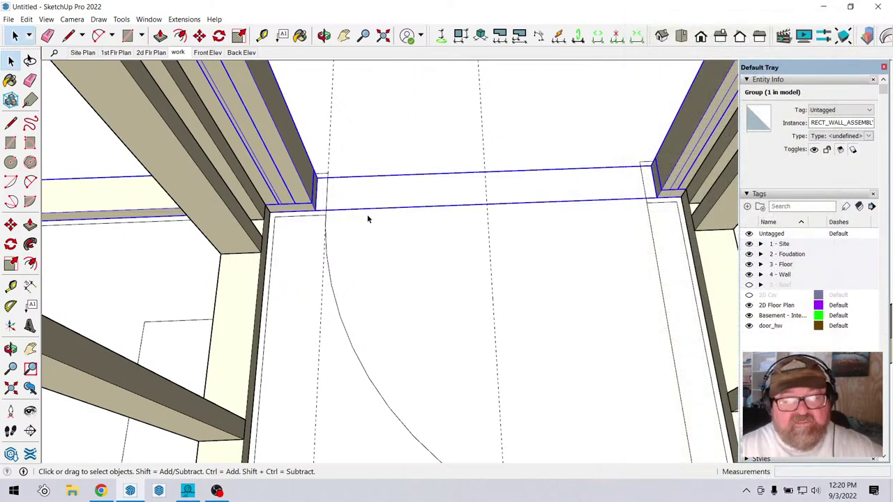
{"action": "left_click", "coordinate": [326, 224]}
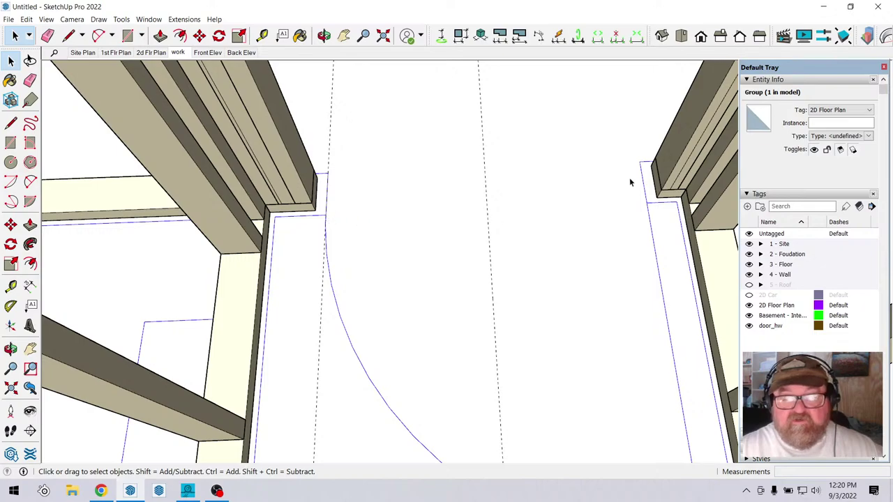
{"action": "scroll", "coordinate": [417, 219], "scroll_direction": "down", "scroll_amount": 2}
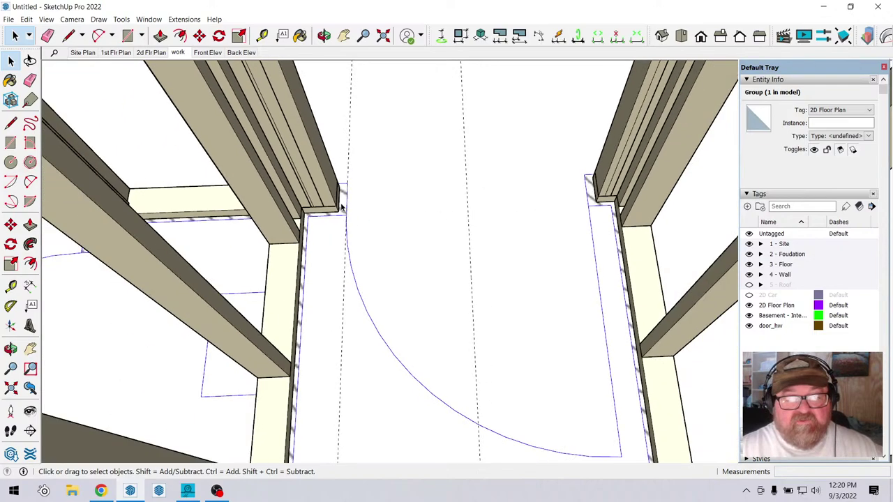
{"action": "scroll", "coordinate": [446, 226], "scroll_direction": "down", "scroll_amount": 5}
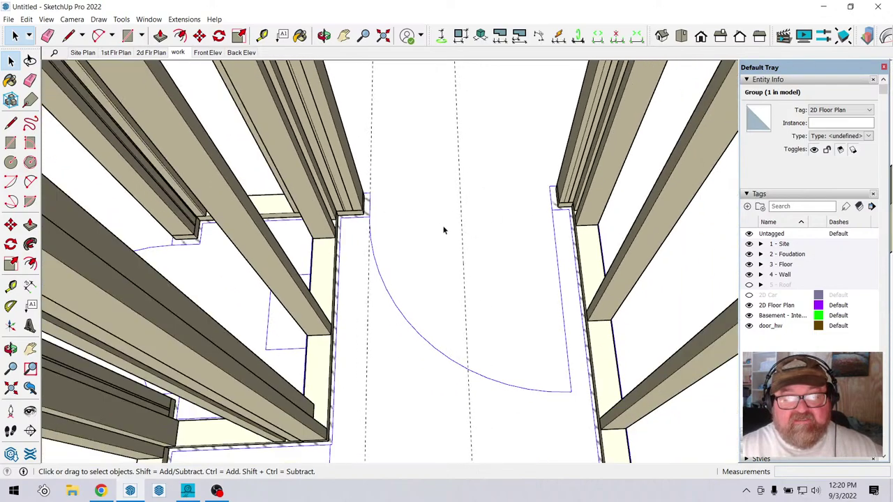
{"action": "scroll", "coordinate": [488, 215], "scroll_direction": "down", "scroll_amount": 4}
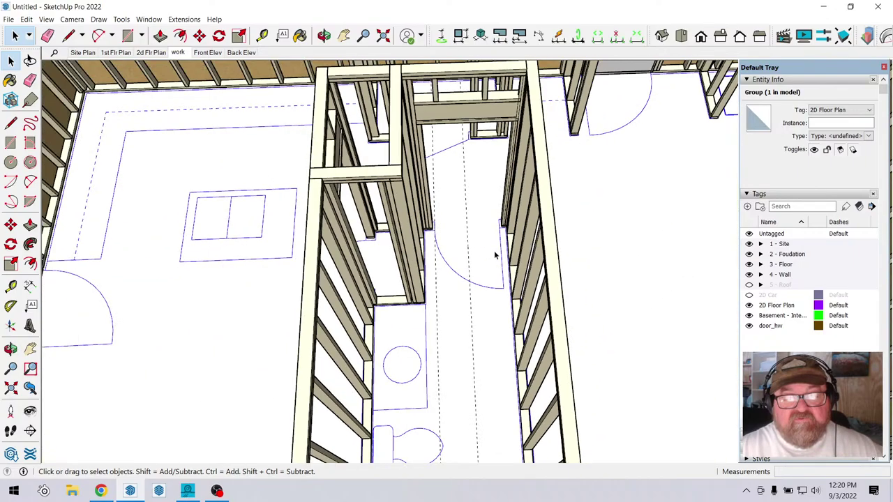
{"action": "scroll", "coordinate": [469, 210], "scroll_direction": "up", "scroll_amount": 2}
{"action": "scroll", "coordinate": [358, 177], "scroll_direction": "down", "scroll_amount": 3}
{"action": "middle_click_drag", "start_coordinate": [359, 177], "coordinate": [274, 283]}
{"action": "scroll", "coordinate": [544, 161], "scroll_direction": "up", "scroll_amount": 3}
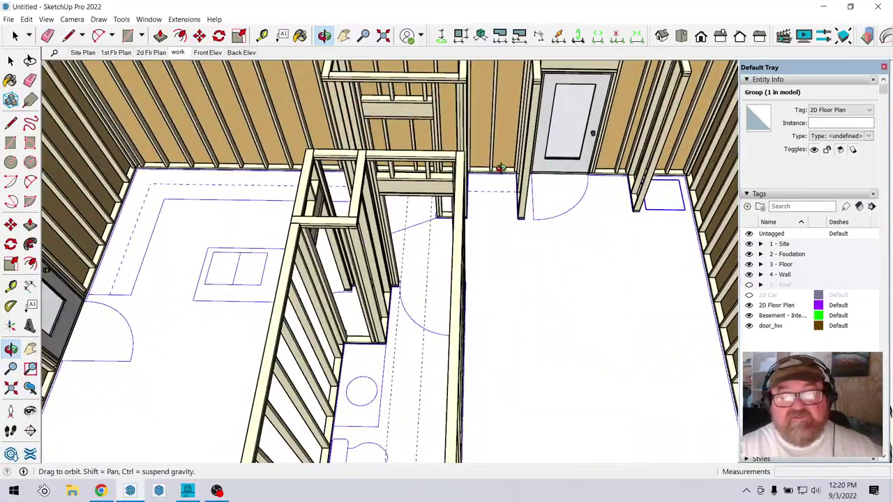
{"action": "middle_click_drag", "start_coordinate": [444, 263], "coordinate": [452, 150]}
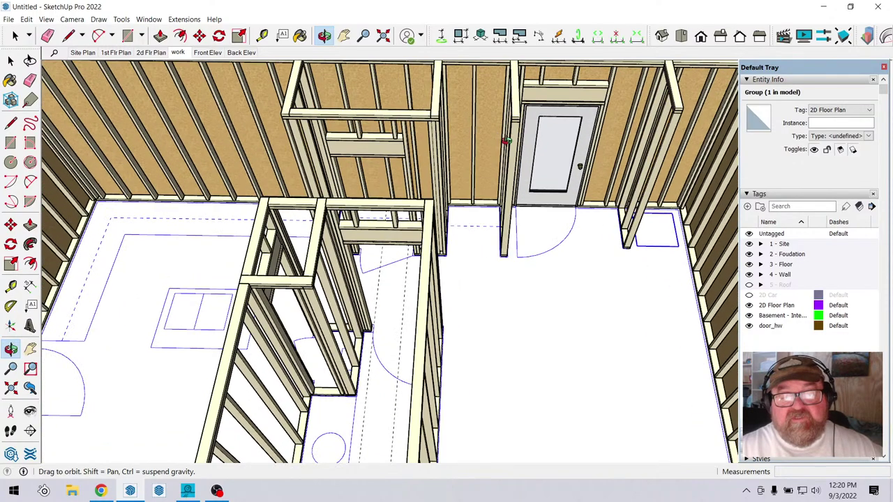
{"action": "scroll", "coordinate": [530, 211], "scroll_direction": "down", "scroll_amount": 5}
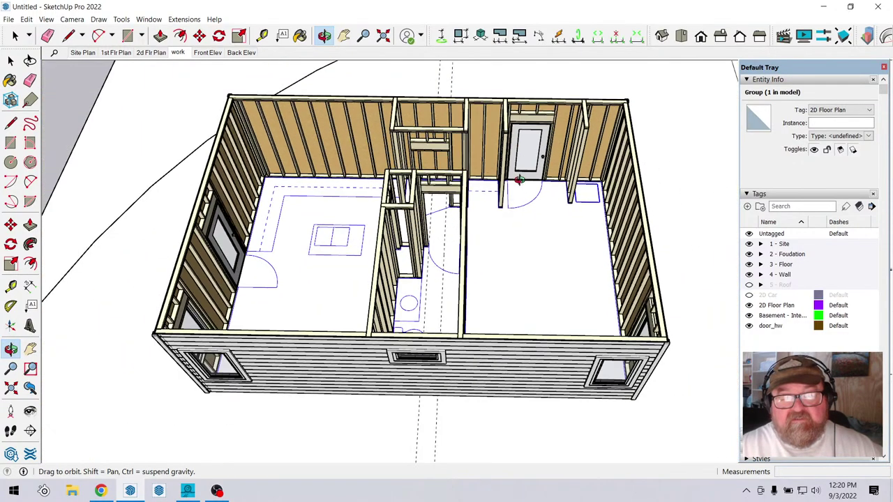
{"action": "middle_click_drag", "start_coordinate": [519, 180], "coordinate": [411, 250]}
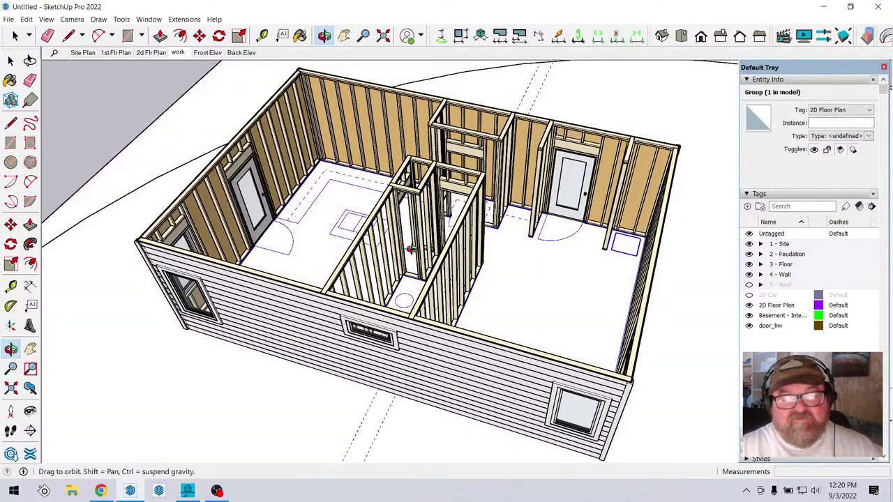
{"action": "scroll", "coordinate": [481, 227], "scroll_direction": "down", "scroll_amount": 2}
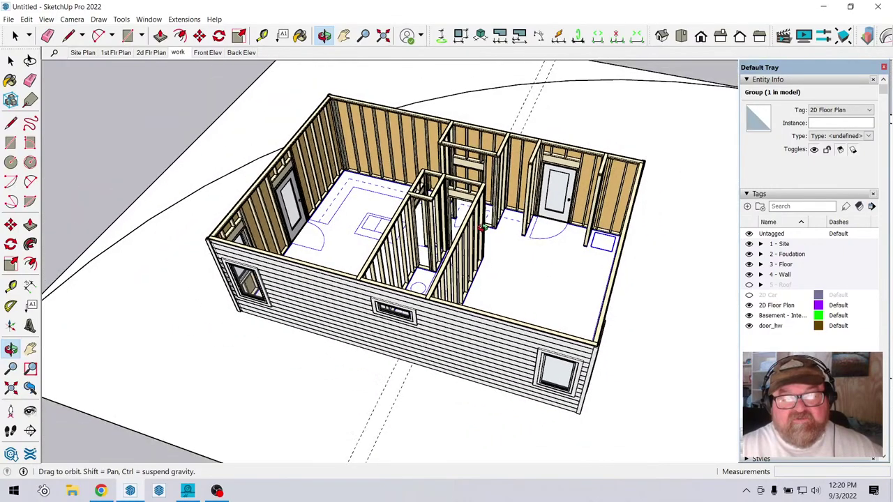
{"action": "scroll", "coordinate": [481, 227], "scroll_direction": "down", "scroll_amount": 2}
{"action": "scroll", "coordinate": [530, 250], "scroll_direction": "up", "scroll_amount": 3}
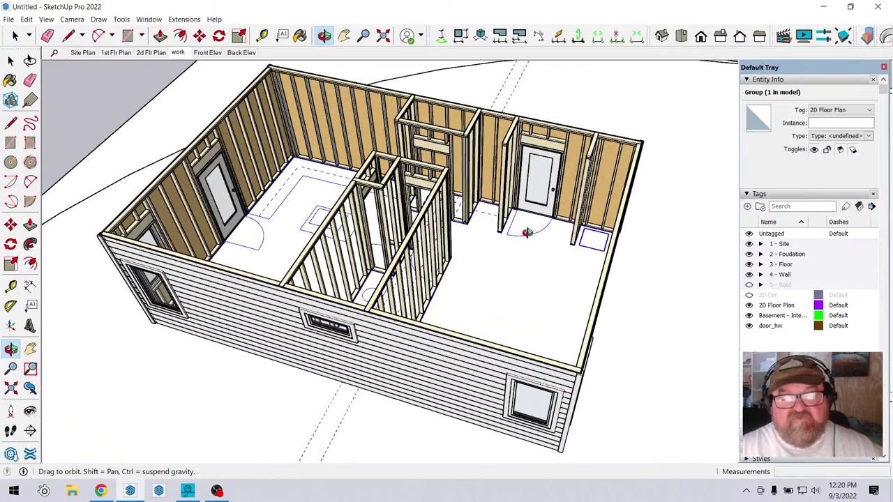
{"action": "scroll", "coordinate": [547, 225], "scroll_direction": "up", "scroll_amount": 3}
{"action": "scroll", "coordinate": [550, 258], "scroll_direction": "down", "scroll_amount": 3}
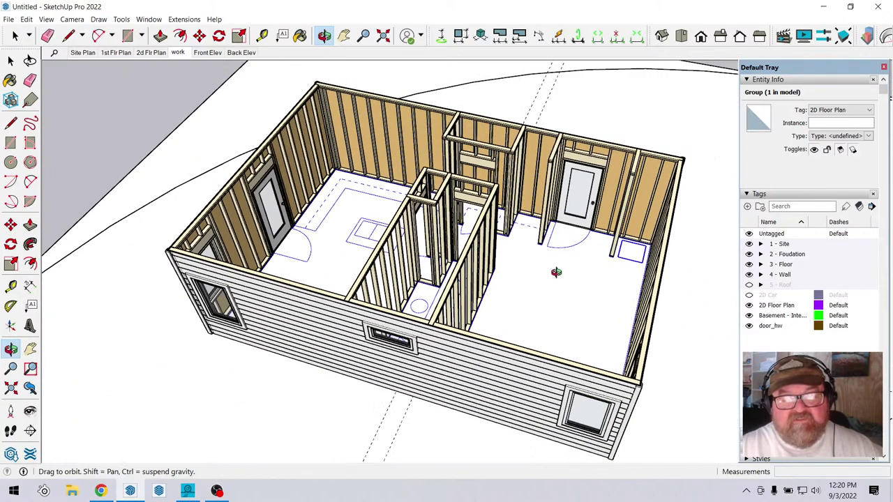
{"action": "left_click_drag", "start_coordinate": [556, 272], "coordinate": [598, 296]}
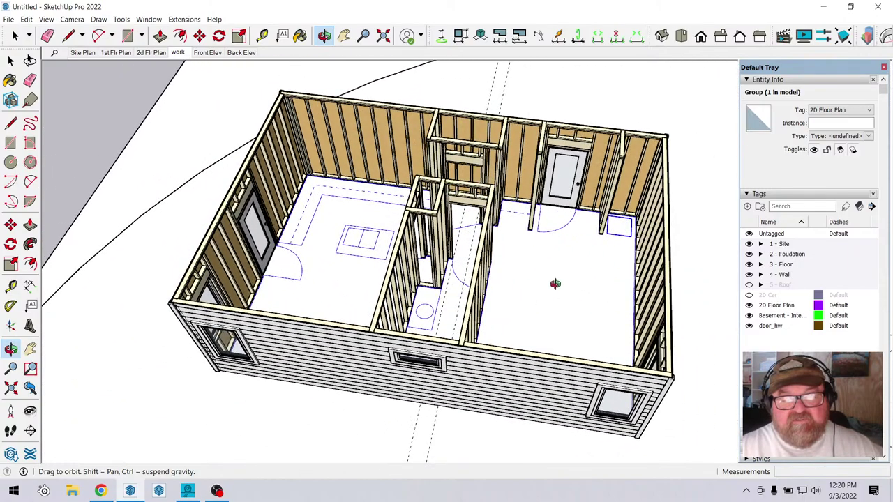
{"action": "scroll", "coordinate": [579, 300], "scroll_direction": "down", "scroll_amount": 2}
{"action": "scroll", "coordinate": [397, 267], "scroll_direction": "up", "scroll_amount": 4}
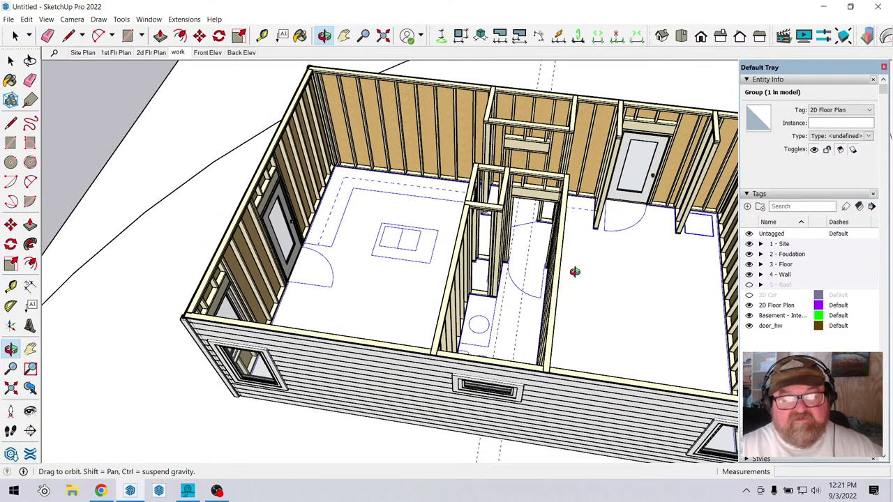
{"action": "scroll", "coordinate": [575, 272], "scroll_direction": "up", "scroll_amount": 3}
{"action": "left_click_drag", "start_coordinate": [575, 271], "coordinate": [568, 244]}
{"action": "scroll", "coordinate": [350, 241], "scroll_direction": "down", "scroll_amount": 3}
{"action": "scroll", "coordinate": [349, 241], "scroll_direction": "down", "scroll_amount": 3}
{"action": "left_click_drag", "start_coordinate": [343, 305], "coordinate": [346, 269]}
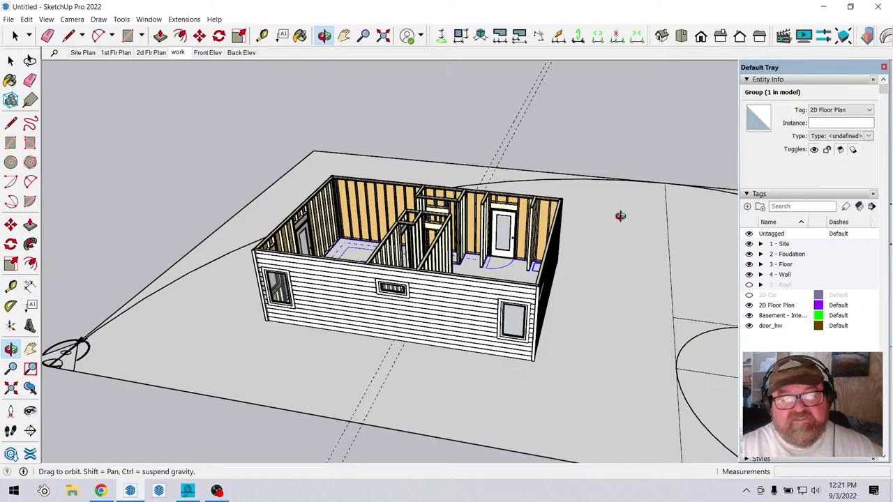
{"action": "mouse_move", "coordinate": [515, 264]}
{"action": "left_mouse_down"}
{"action": "mouse_move", "coordinate": [439, 305]}
{"action": "mouse_move", "coordinate": [468, 335]}
{"action": "mouse_move", "coordinate": [379, 300]}
{"action": "mouse_move", "coordinate": [394, 328]}
{"action": "mouse_move", "coordinate": [335, 251]}
{"action": "mouse_move", "coordinate": [209, 161]}
{"action": "mouse_move", "coordinate": [59, 81]}
{"action": "mouse_move", "coordinate": [69, 140]}
{"action": "left_mouse_up"}
{"action": "left_click", "coordinate": [101, 490]}
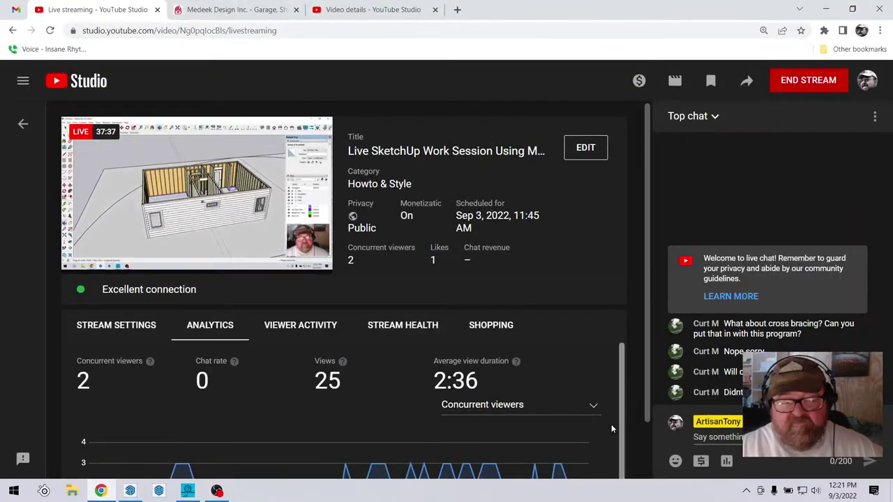
Return to the house model and orbit to a frontal view into the rooms.
{"action": "left_click", "coordinate": [159, 490]}
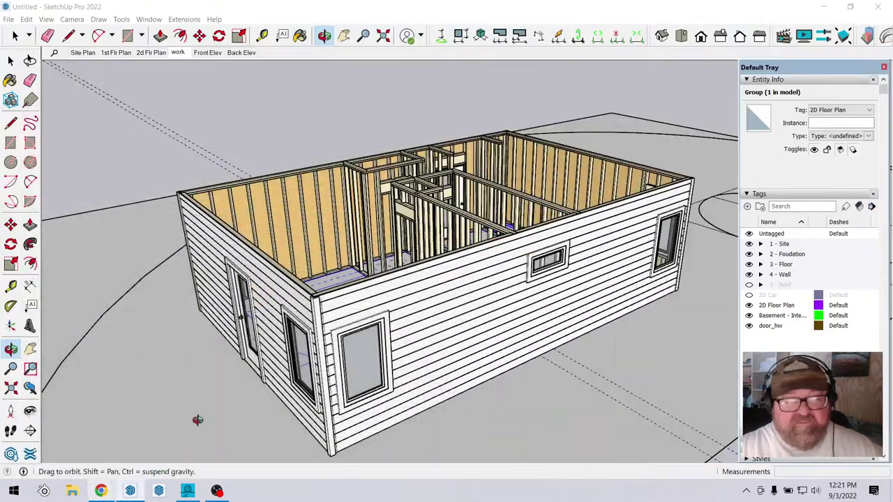
{"action": "left_click_drag", "start_coordinate": [464, 260], "coordinate": [325, 225]}
{"action": "left_click_drag", "start_coordinate": [513, 273], "coordinate": [482, 317]}
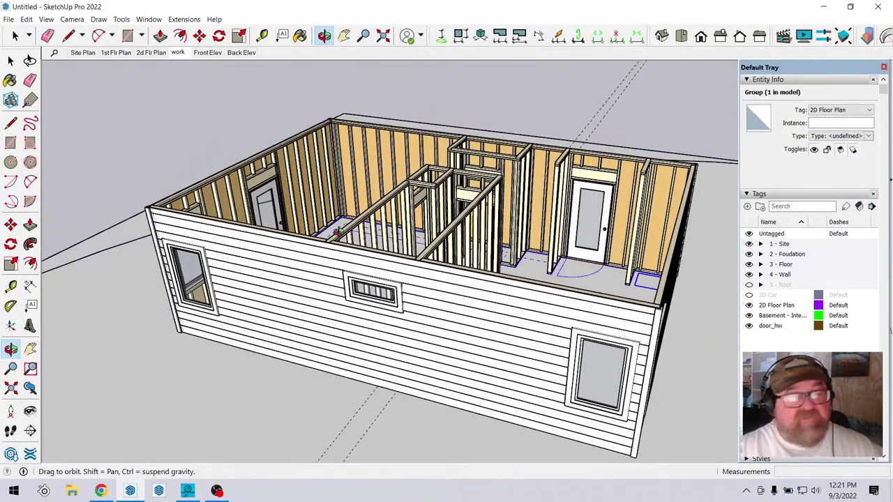
{"action": "left_click", "coordinate": [185, 21]}
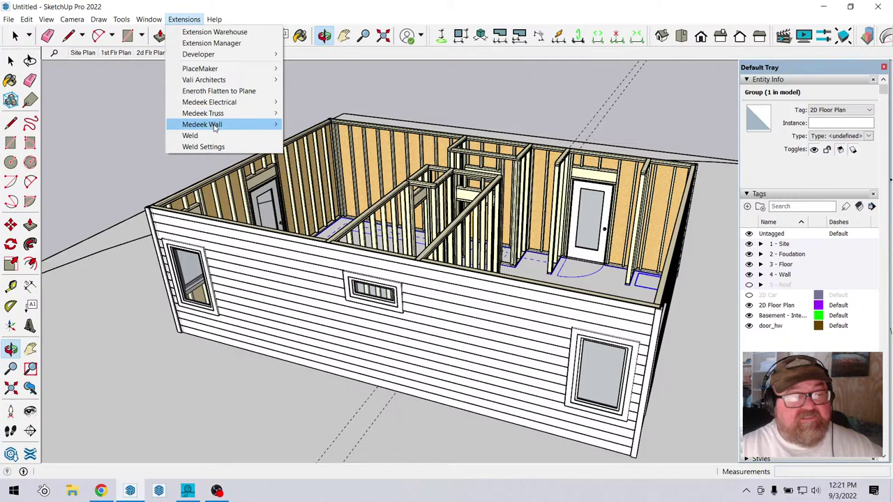
{"action": "mouse_move", "coordinate": [214, 125]}
{"action": "mouse_move", "coordinate": [214, 19]}
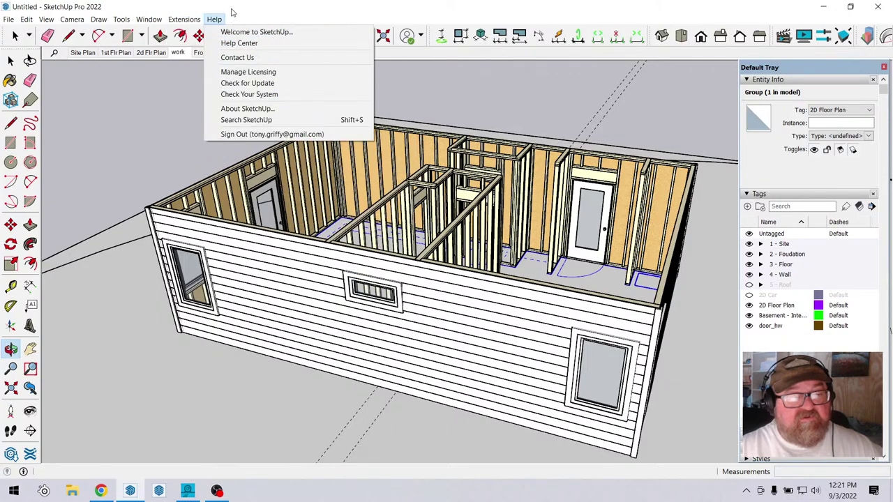
{"action": "left_click", "coordinate": [273, 84]}
{"action": "left_click_drag", "start_coordinate": [351, 244], "coordinate": [489, 294]}
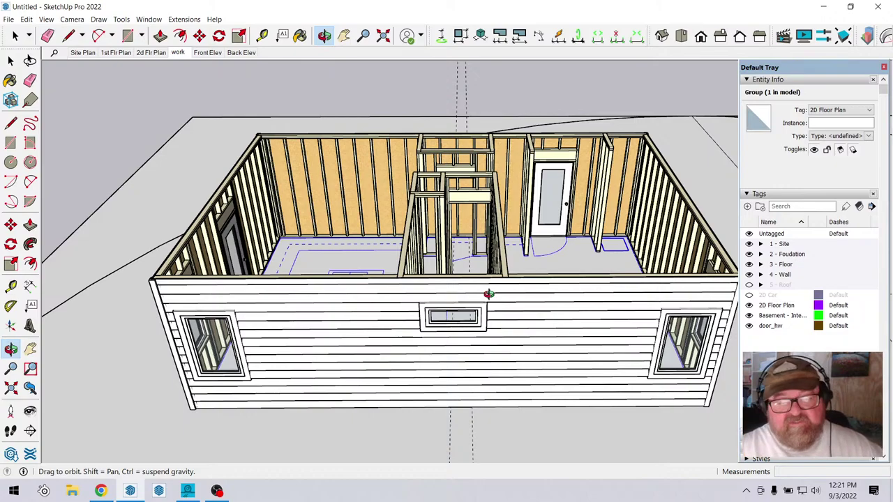
{"action": "scroll", "coordinate": [504, 262], "scroll_direction": "down", "scroll_amount": 6}
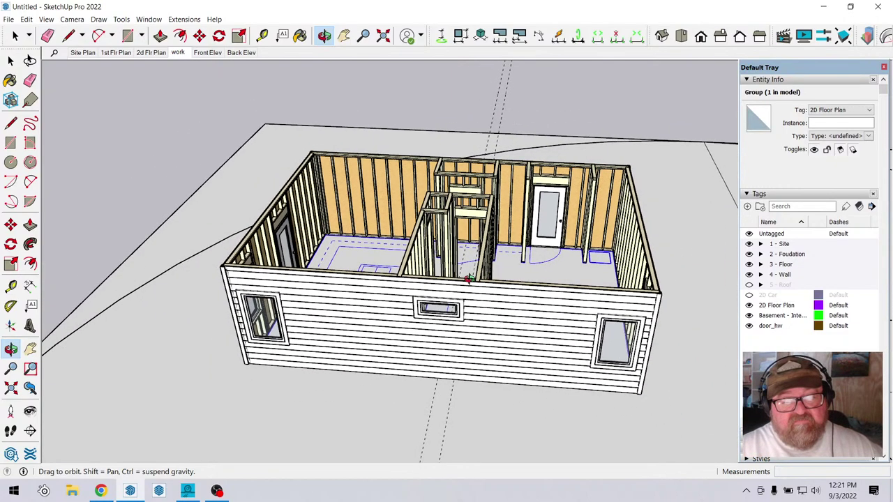
{"action": "scroll", "coordinate": [451, 280], "scroll_direction": "down", "scroll_amount": 2}
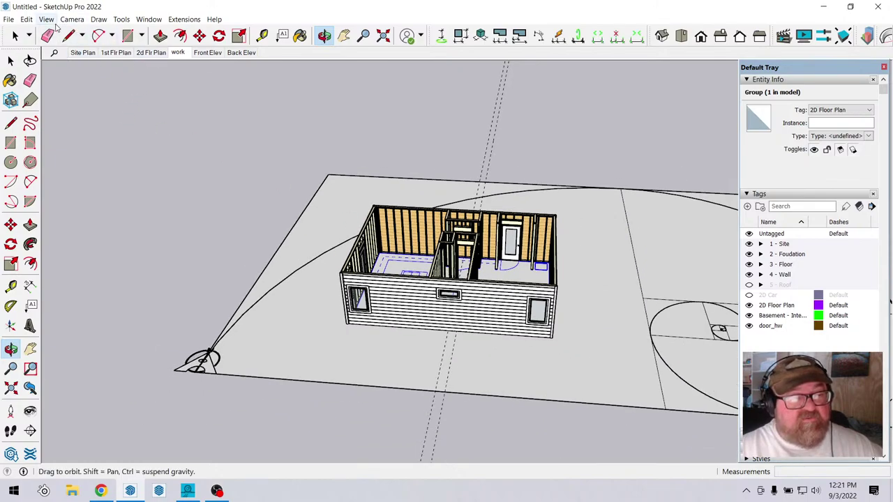
Turn on View > Axes and orbit the house from a low side to a high view.
{"action": "left_click", "coordinate": [45, 19]}
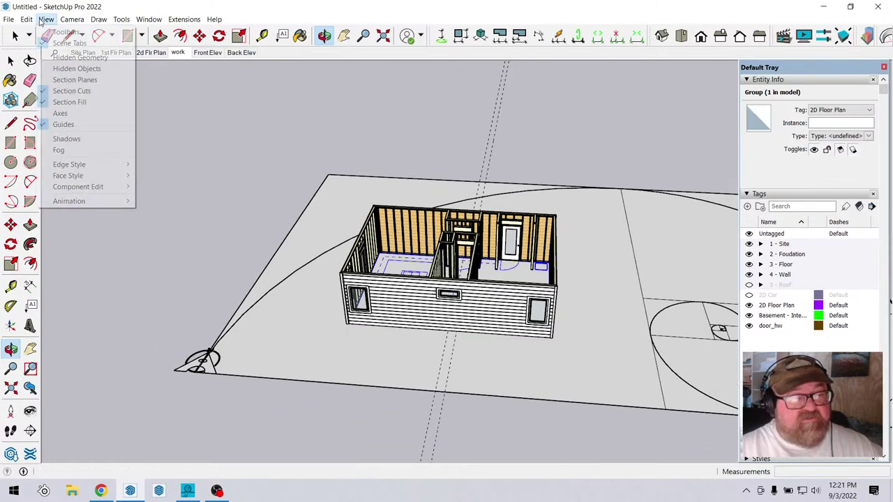
{"action": "left_click", "coordinate": [63, 113]}
{"action": "left_click_drag", "start_coordinate": [237, 349], "coordinate": [257, 244]}
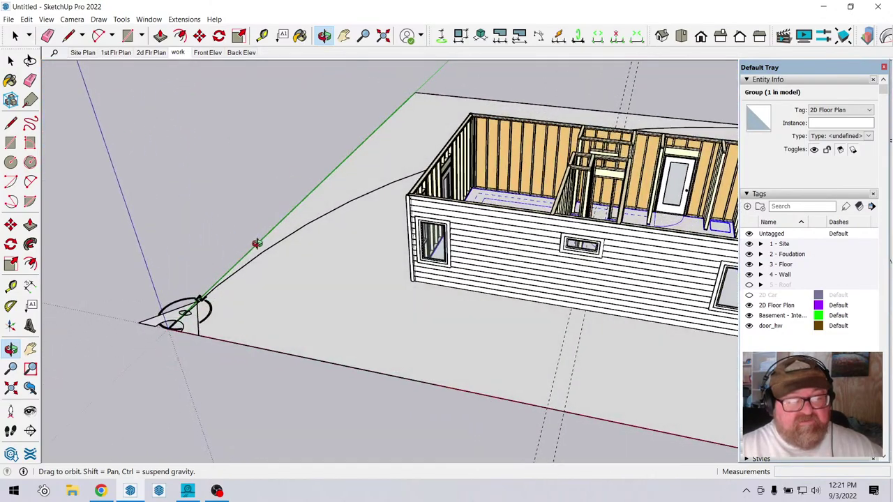
{"action": "left_click_drag", "start_coordinate": [168, 322], "coordinate": [230, 321]}
{"action": "scroll", "coordinate": [223, 325], "scroll_direction": "down", "scroll_amount": 2}
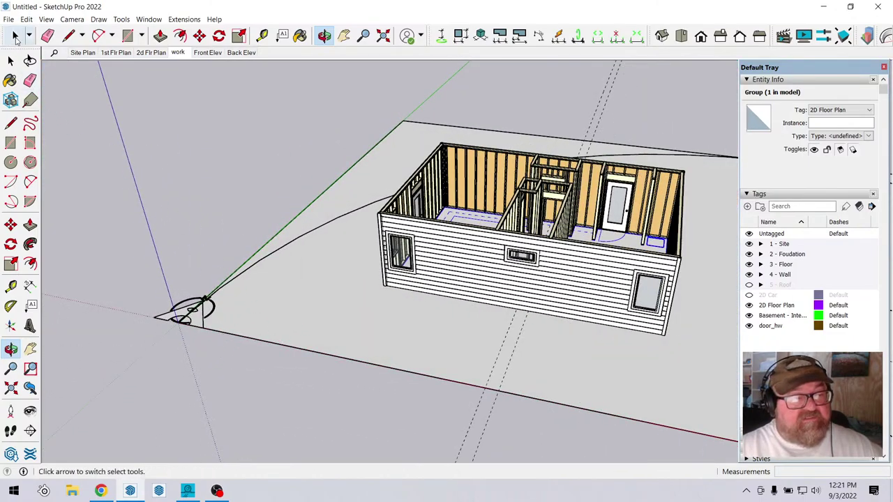
Start Save As and browse to the client's project folder under Artisan Construction 2022 > 2022.
{"action": "left_click", "coordinate": [9, 19]}
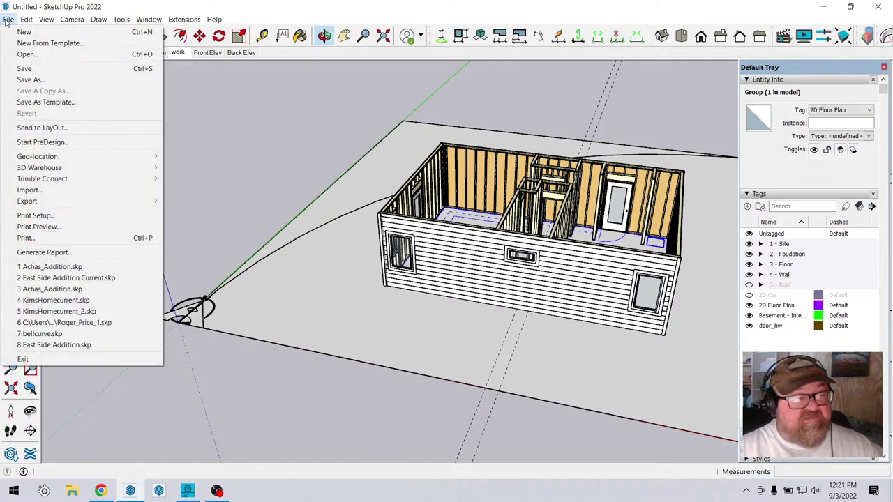
{"action": "left_click", "coordinate": [29, 80]}
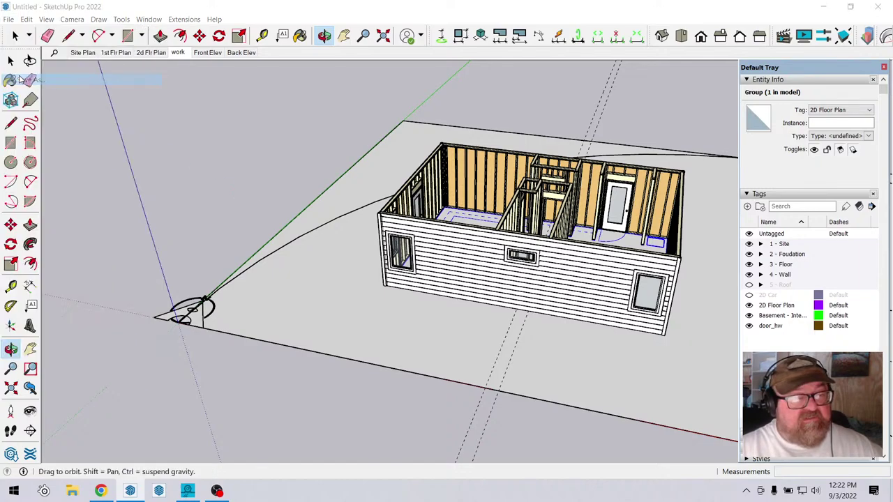
{"action": "left_click", "coordinate": [318, 181]}
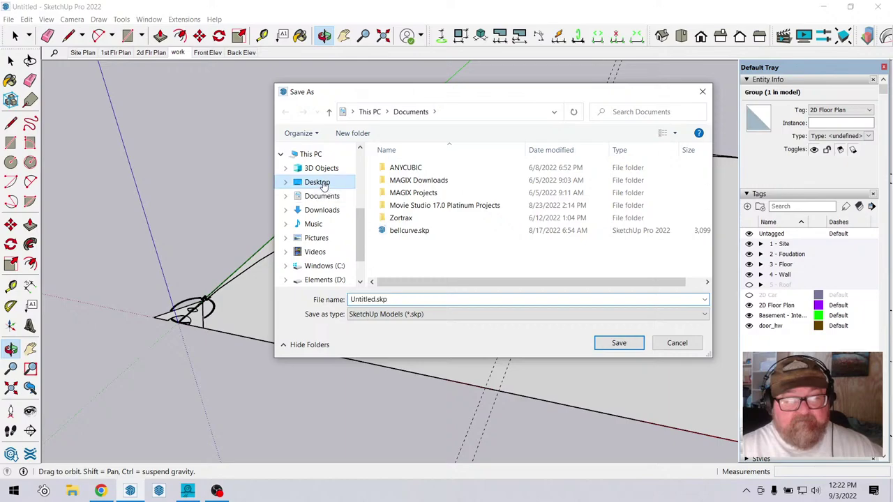
{"action": "double_click", "coordinate": [416, 206]}
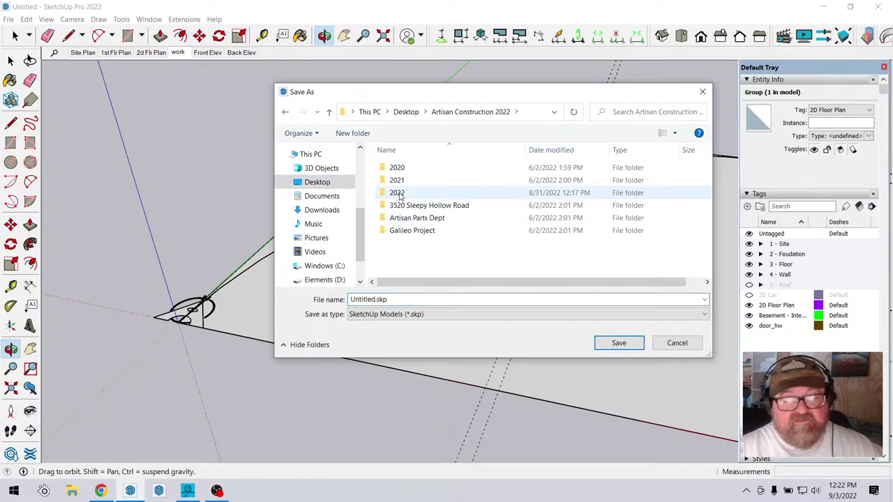
{"action": "double_click", "coordinate": [398, 193]}
{"action": "scroll", "coordinate": [411, 230], "scroll_direction": "down", "scroll_amount": 2}
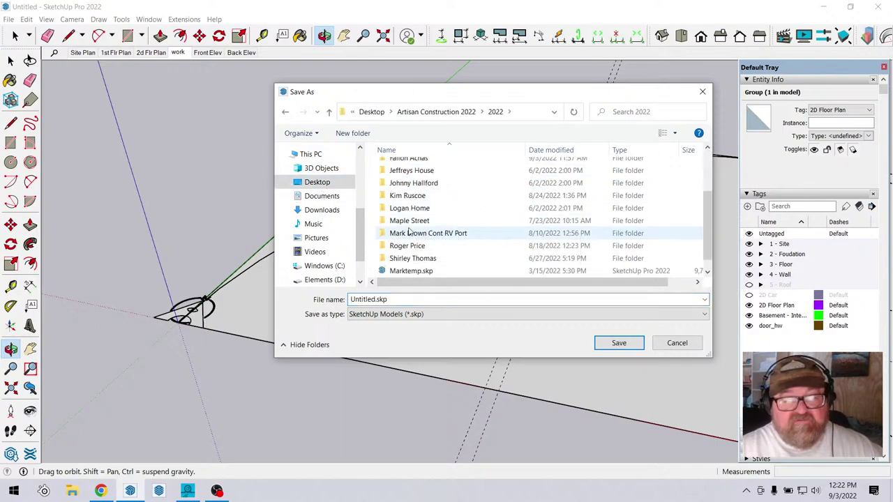
{"action": "scroll", "coordinate": [408, 209], "scroll_direction": "up", "scroll_amount": 1}
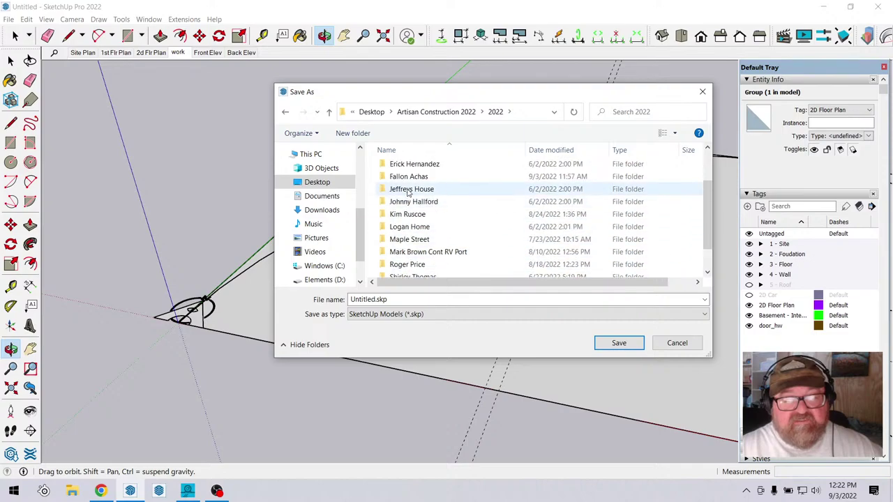
{"action": "double_click", "coordinate": [410, 175]}
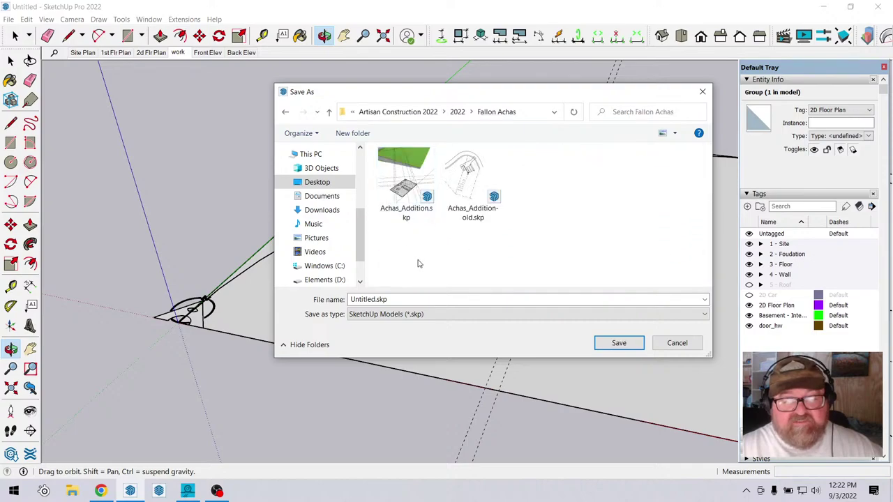
Save the model as Achas_Addition_current.skp.
{"action": "left_click", "coordinate": [415, 215]}
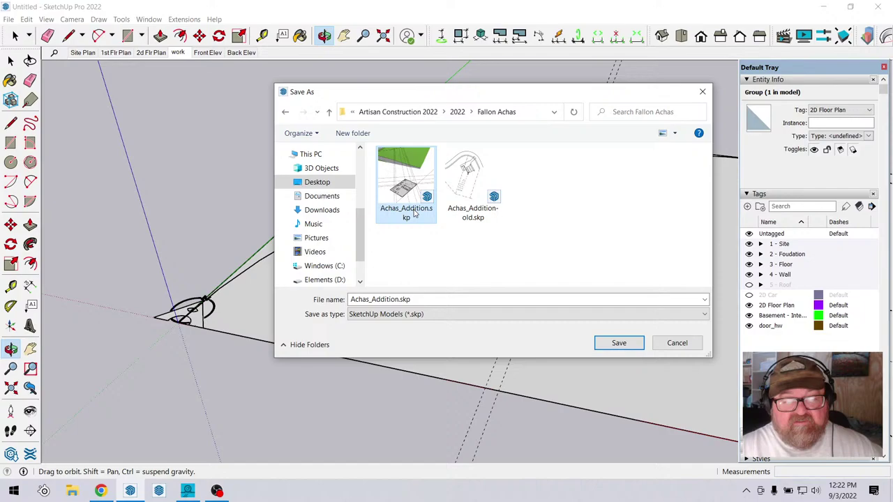
{"action": "left_click", "coordinate": [397, 299]}
{"action": "double_click", "coordinate": [396, 299]}
{"action": "left_click", "coordinate": [396, 300]}
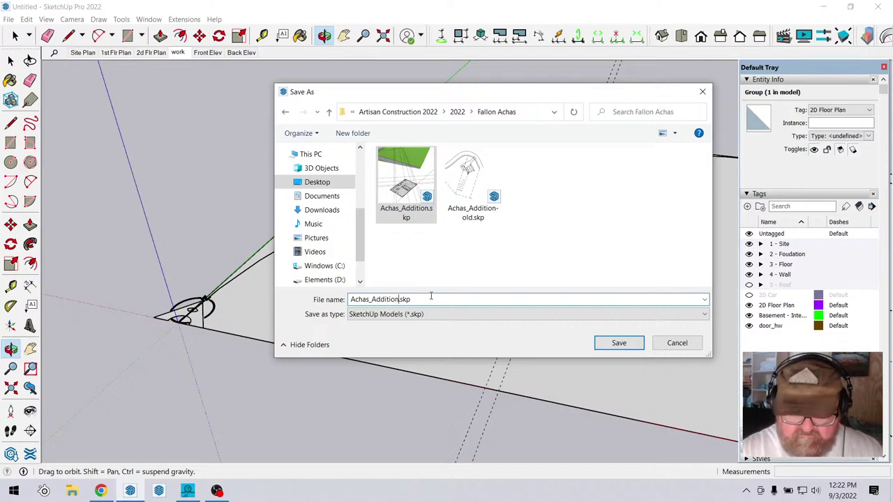
{"action": "type", "text": "_current"}
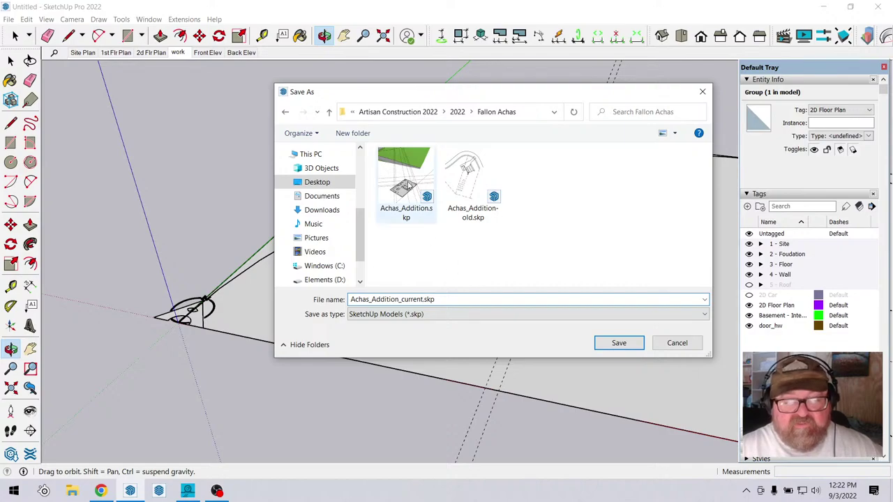
{"action": "left_click", "coordinate": [619, 343]}
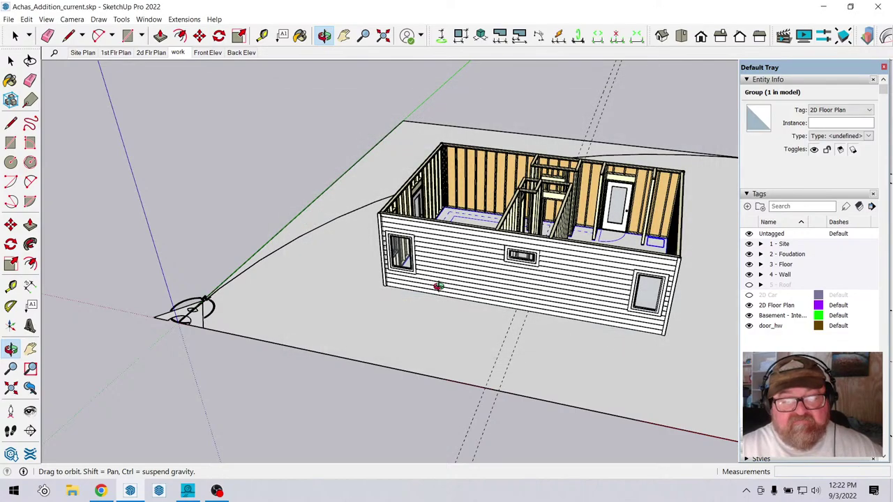
Open the recent Achas_Addition.skp site model.
{"action": "left_click_drag", "start_coordinate": [438, 286], "coordinate": [341, 305]}
{"action": "left_click", "coordinate": [8, 19]}
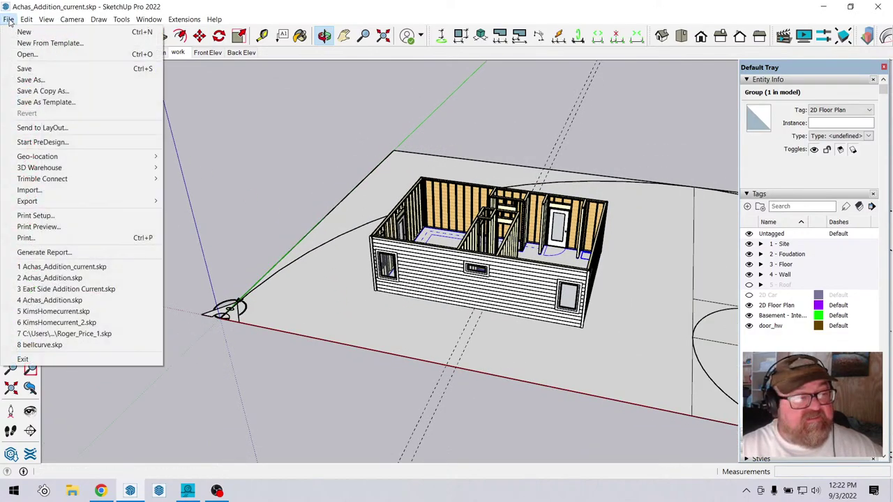
{"action": "left_click", "coordinate": [42, 278]}
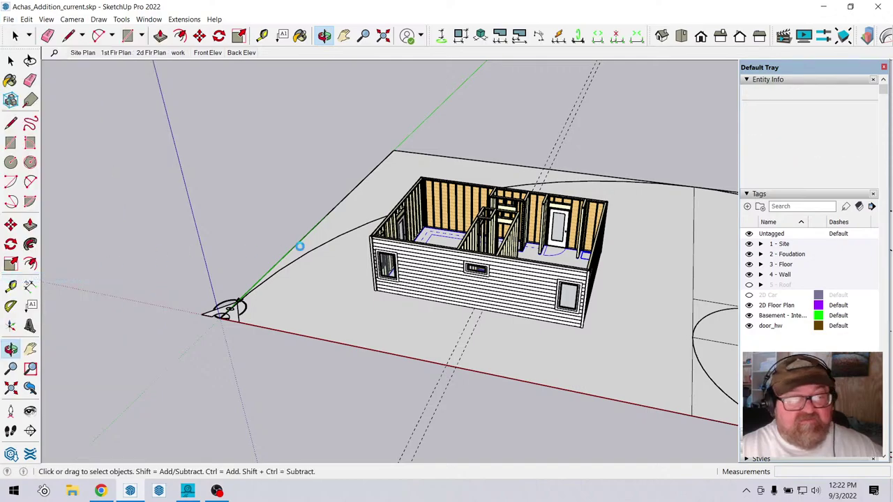
{"action": "scroll", "coordinate": [455, 393], "scroll_direction": "down", "scroll_amount": 6}
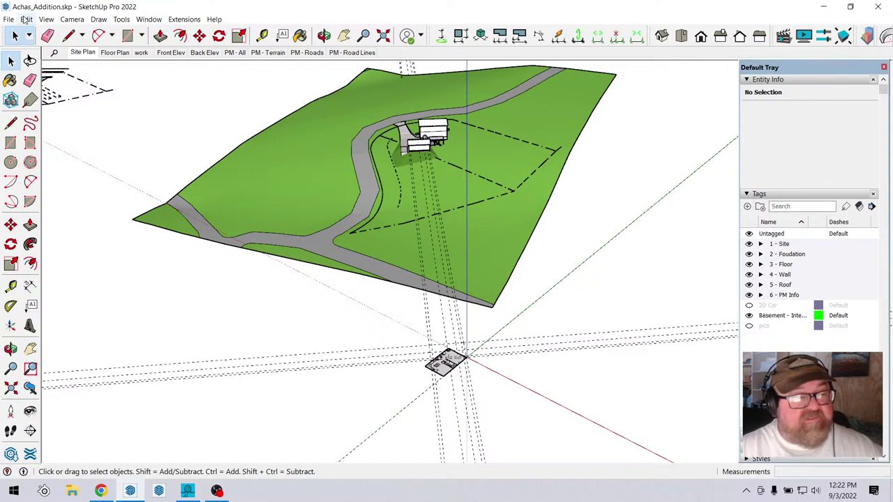
Paste the copied group in place, deselect it, and delete all guides.
{"action": "left_click", "coordinate": [26, 18]}
{"action": "left_click", "coordinate": [35, 92]}
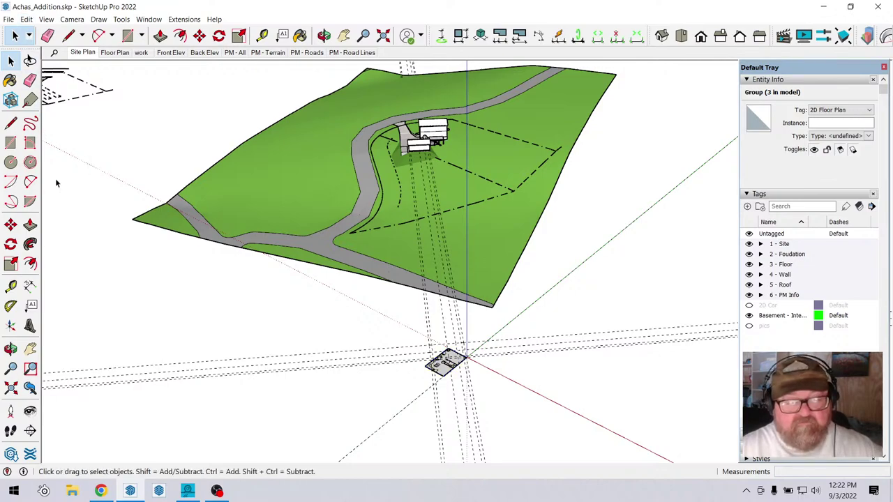
{"action": "left_click", "coordinate": [57, 183]}
{"action": "left_click", "coordinate": [26, 18]}
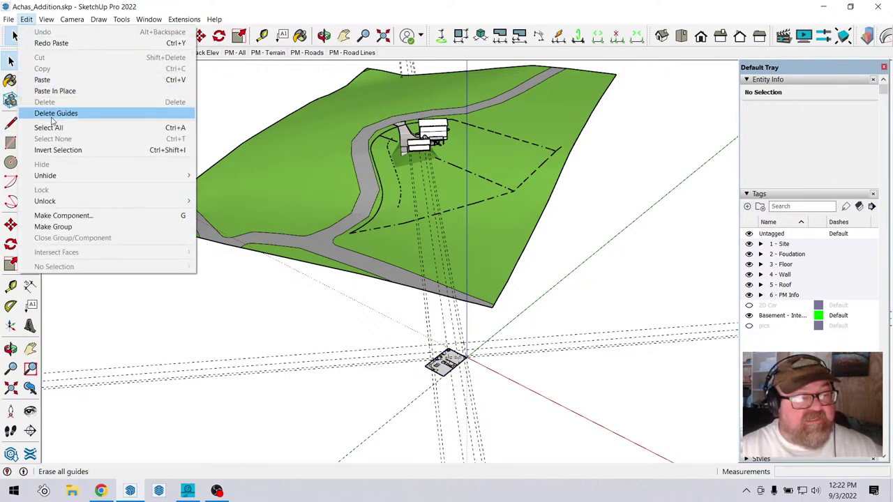
{"action": "left_click", "coordinate": [54, 115]}
{"action": "scroll", "coordinate": [344, 217], "scroll_direction": "down", "scroll_amount": 3}
{"action": "scroll", "coordinate": [343, 216], "scroll_direction": "up", "scroll_amount": 3}
Orbit around the terrain site to inspect the road, house and aerial photo.
{"action": "left_click", "coordinate": [324, 35]}
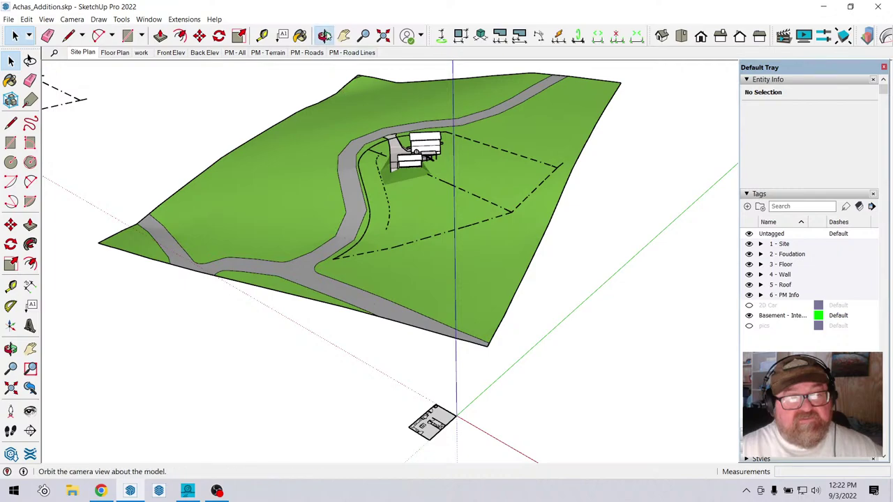
{"action": "scroll", "coordinate": [258, 234], "scroll_direction": "down", "scroll_amount": 4}
{"action": "left_click_drag", "start_coordinate": [402, 288], "coordinate": [243, 256]}
{"action": "left_click_drag", "start_coordinate": [588, 317], "coordinate": [368, 260]}
{"action": "left_click_drag", "start_coordinate": [411, 286], "coordinate": [384, 372]}
{"action": "left_click_drag", "start_coordinate": [407, 244], "coordinate": [346, 269]}
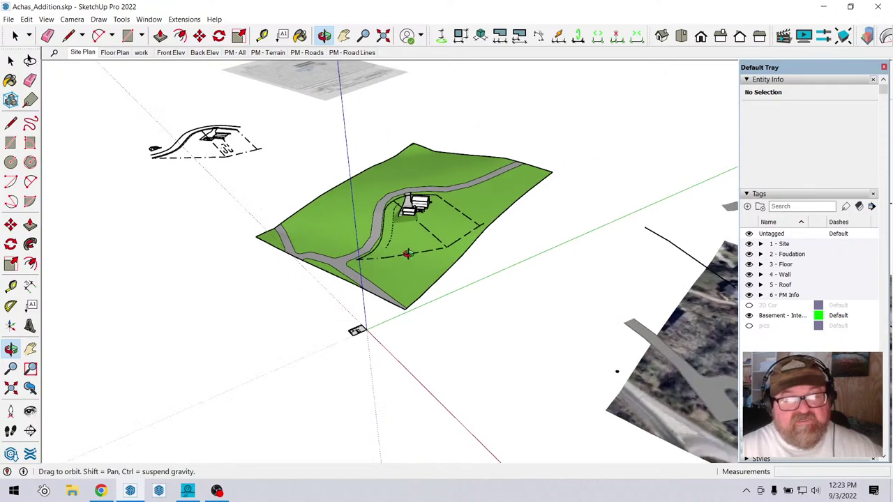
{"action": "left_click_drag", "start_coordinate": [407, 253], "coordinate": [407, 276]}
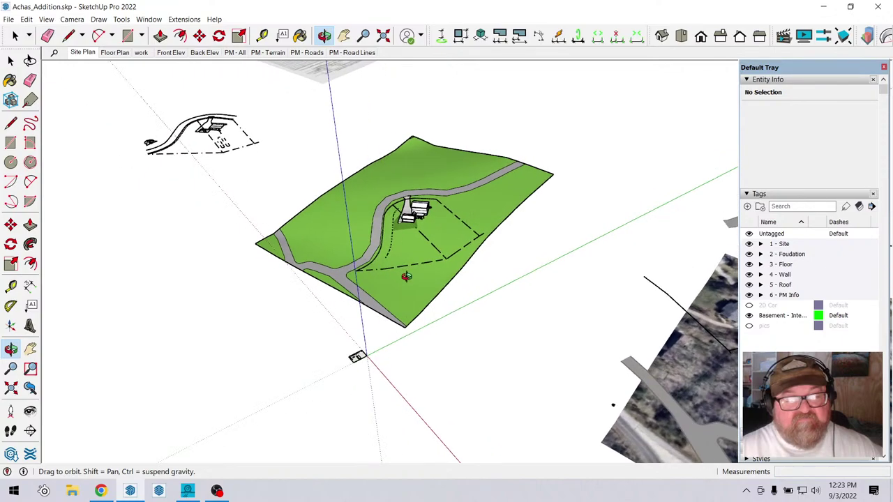
Launch LayOut, then close it and return to the SketchUp model.
{"action": "left_click", "coordinate": [159, 491]}
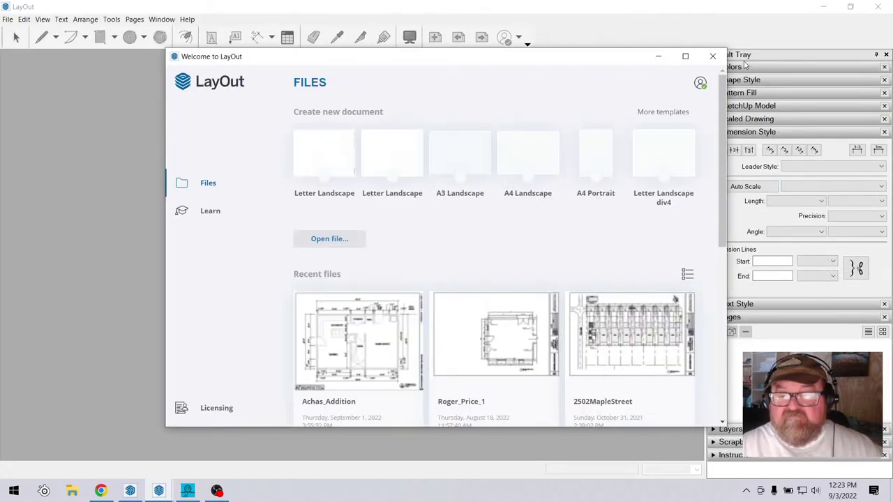
{"action": "left_click", "coordinate": [711, 56]}
{"action": "left_click", "coordinate": [881, 10]}
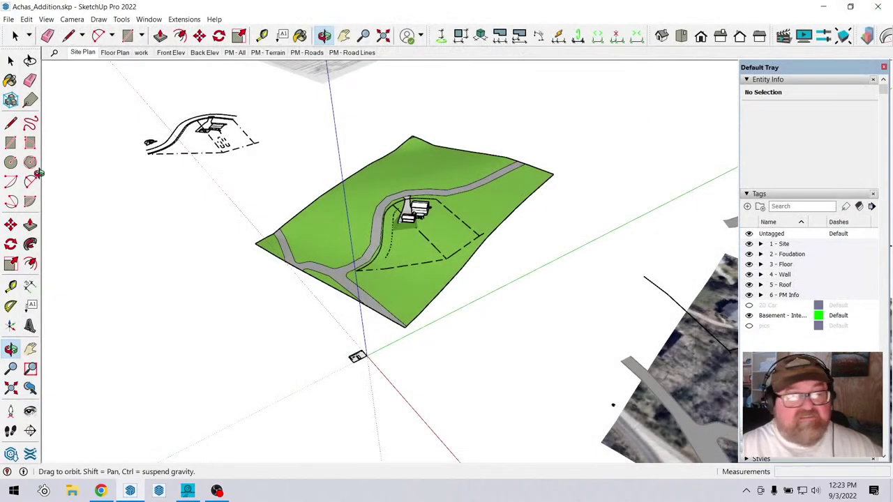
{"action": "left_click", "coordinate": [9, 19]}
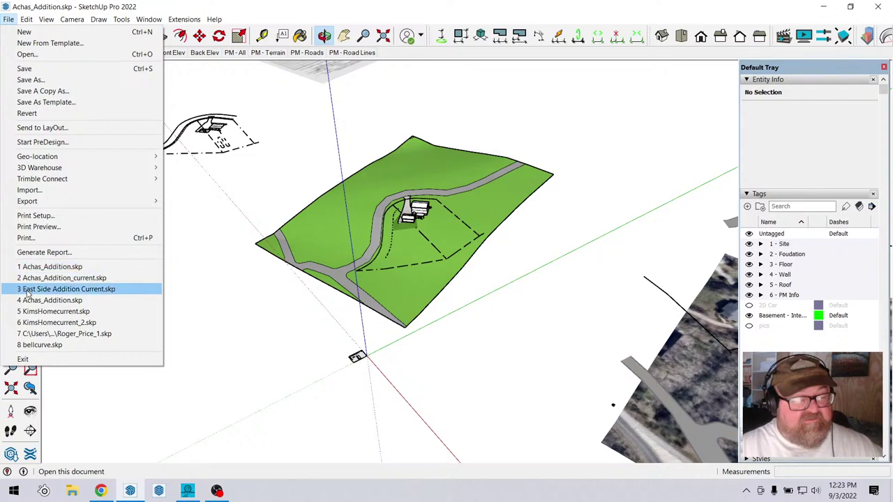
Reopen Achas_Addition_current.skp, saving the site model's changes first.
{"action": "left_click", "coordinate": [64, 276]}
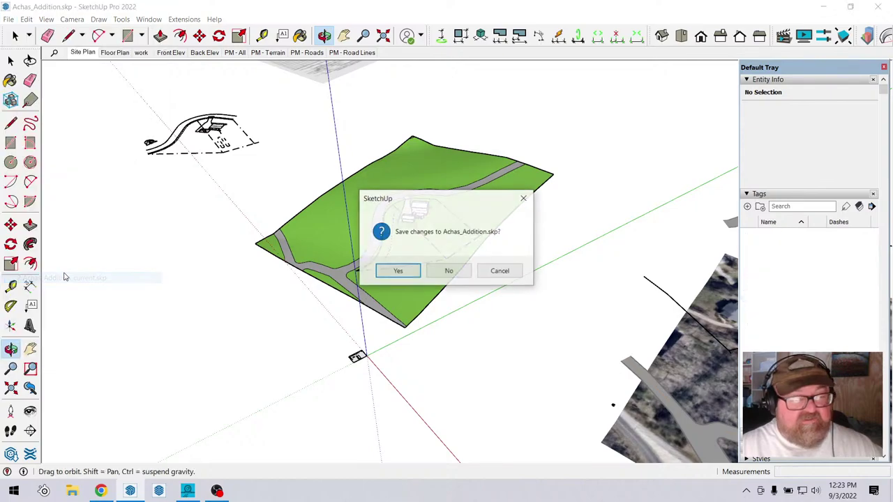
{"action": "left_click", "coordinate": [400, 271]}
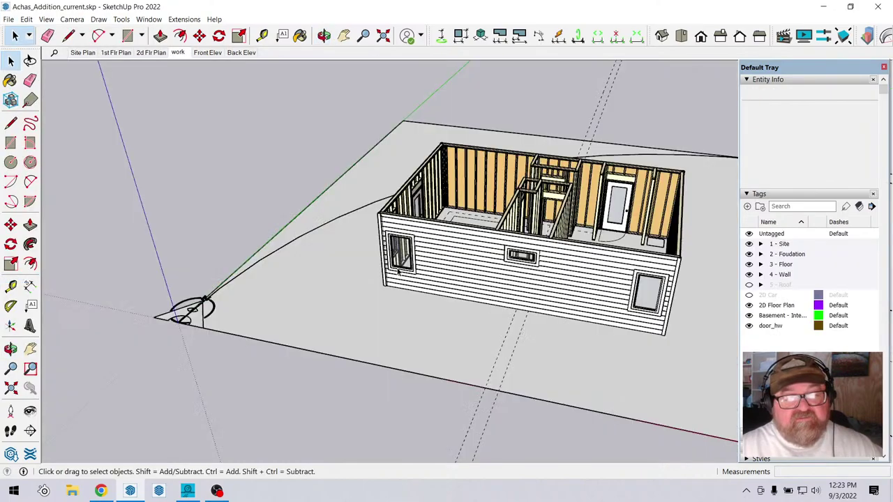
{"action": "scroll", "coordinate": [399, 256], "scroll_direction": "down", "scroll_amount": 3}
{"action": "scroll", "coordinate": [346, 162], "scroll_direction": "up", "scroll_amount": 5}
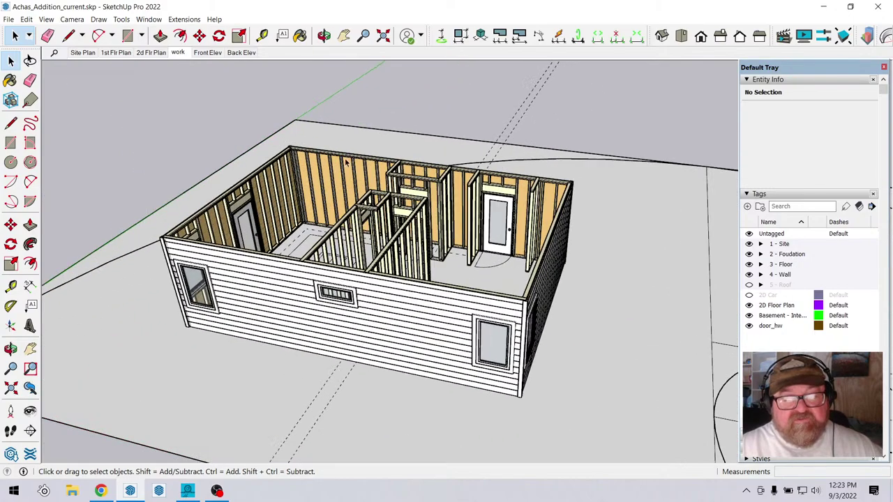
Select the corner wall WALL7 and open its Edit Wall Assembly settings.
{"action": "left_click", "coordinate": [324, 36]}
{"action": "left_click_drag", "start_coordinate": [419, 210], "coordinate": [472, 298]}
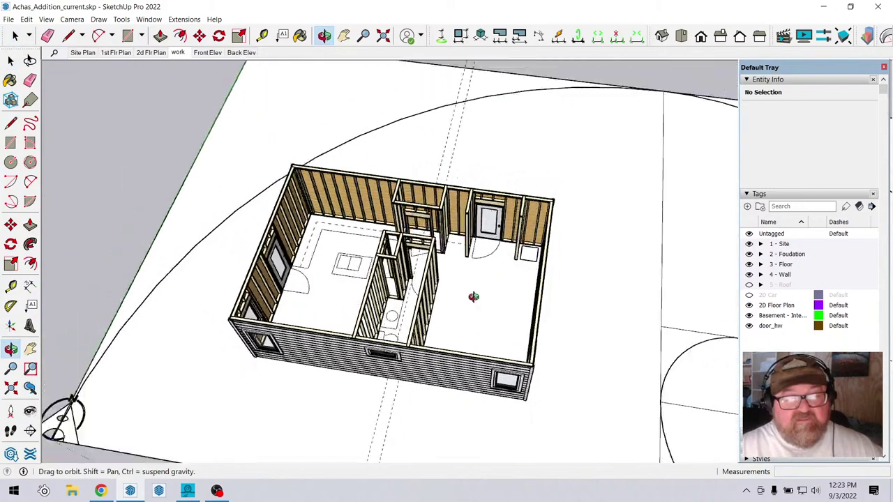
{"action": "left_click_drag", "start_coordinate": [355, 305], "coordinate": [215, 259]}
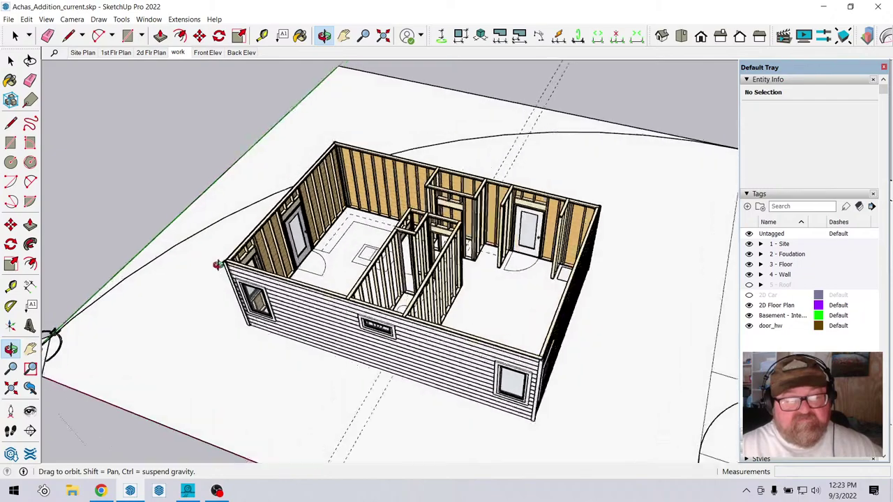
{"action": "scroll", "coordinate": [215, 260], "scroll_direction": "up", "scroll_amount": 3}
{"action": "scroll", "coordinate": [215, 260], "scroll_direction": "up", "scroll_amount": 6}
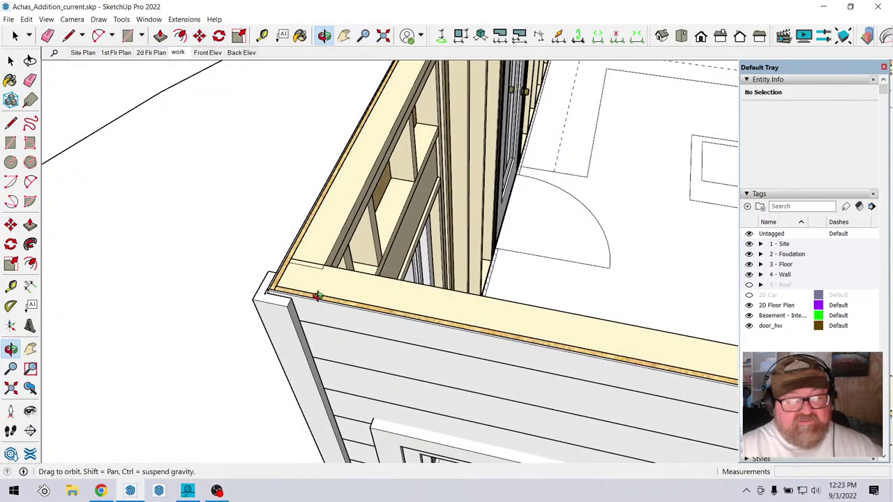
{"action": "scroll", "coordinate": [304, 290], "scroll_direction": "up", "scroll_amount": 1}
{"action": "scroll", "coordinate": [273, 283], "scroll_direction": "down", "scroll_amount": 2}
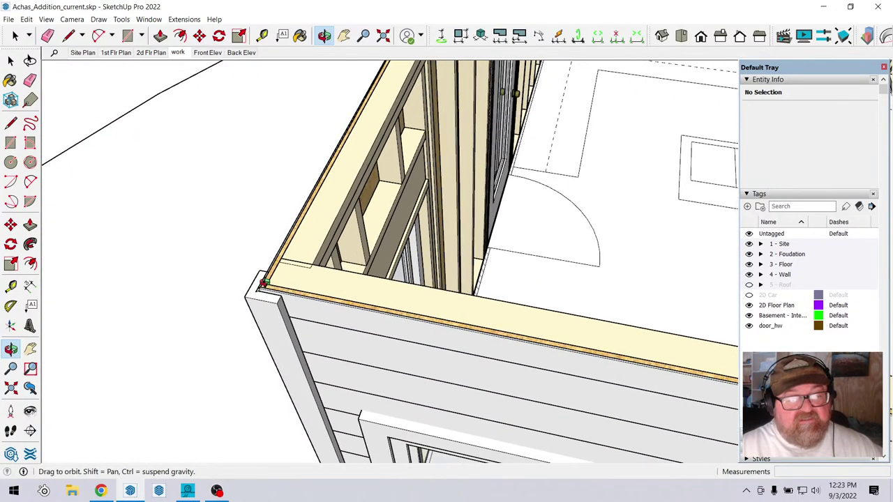
{"action": "scroll", "coordinate": [267, 278], "scroll_direction": "up", "scroll_amount": 1}
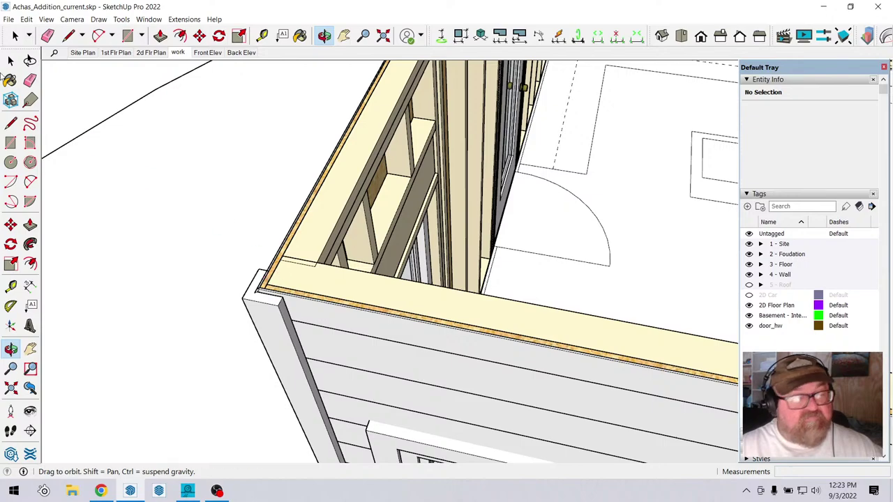
{"action": "left_click", "coordinate": [15, 35]}
{"action": "left_click", "coordinate": [341, 196]}
{"action": "right_click", "coordinate": [344, 198]}
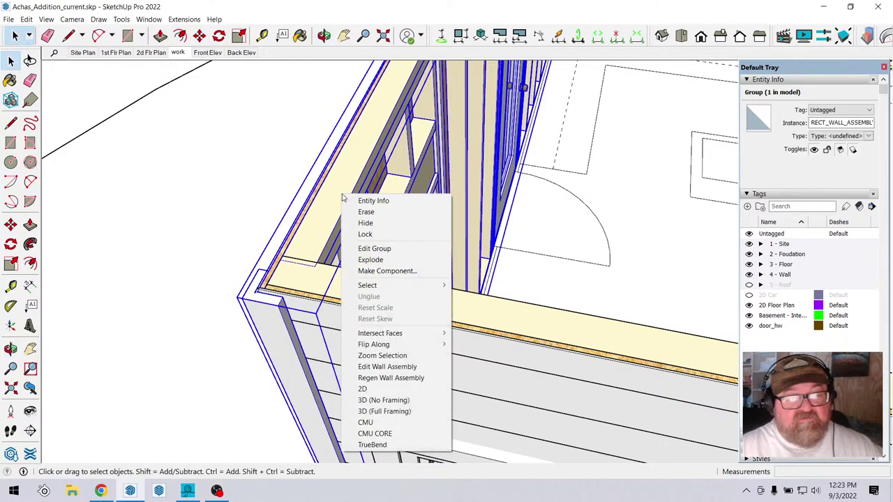
{"action": "left_click", "coordinate": [403, 367]}
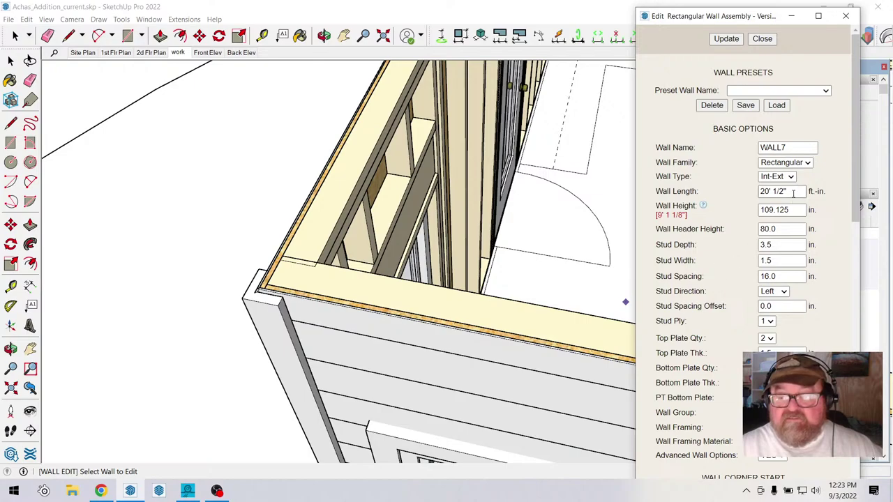
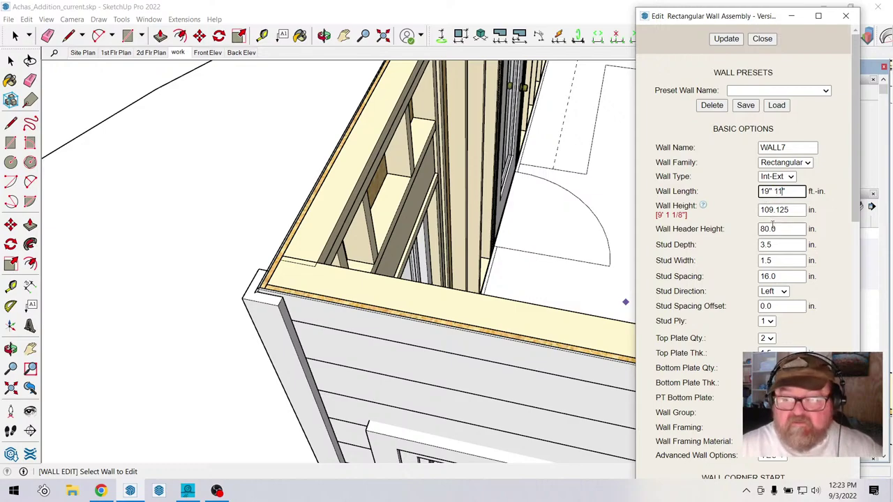
Rebuild WALL7 at 19' 11" and move it 1/2" so it meets the framed corner.
{"action": "left_click", "coordinate": [726, 39]}
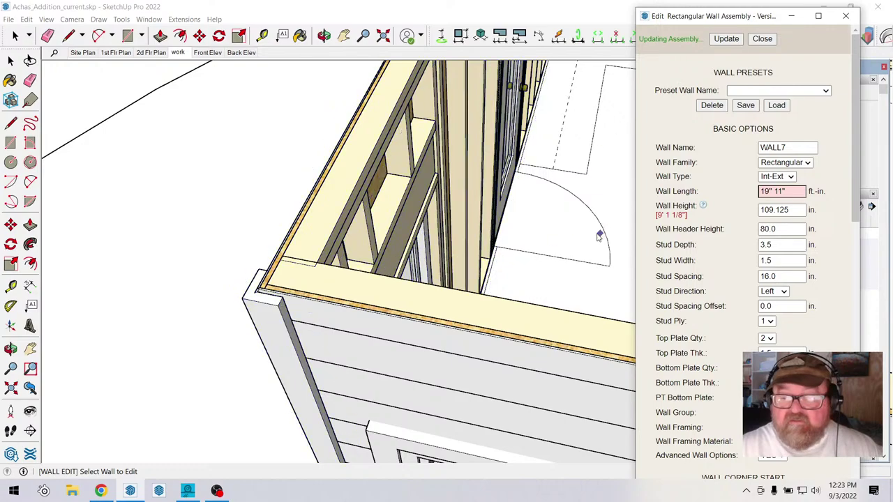
{"action": "scroll", "coordinate": [447, 161], "scroll_direction": "up", "scroll_amount": 2}
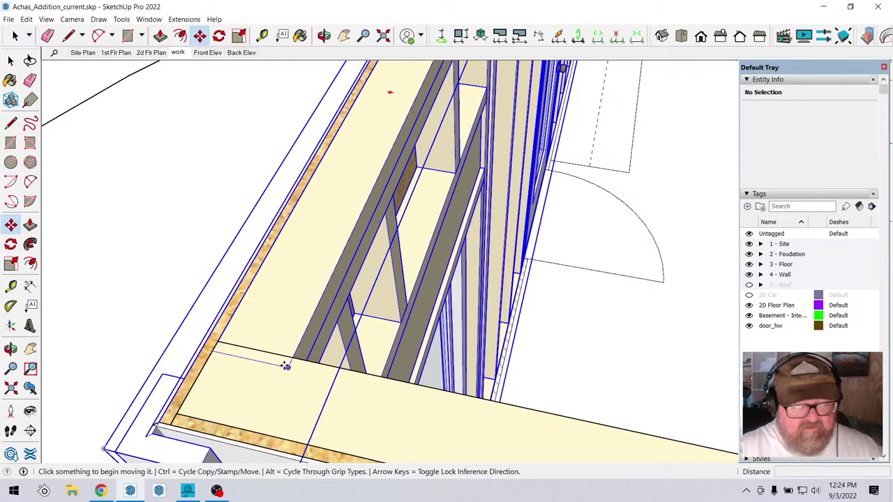
{"action": "left_click", "coordinate": [286, 366]}
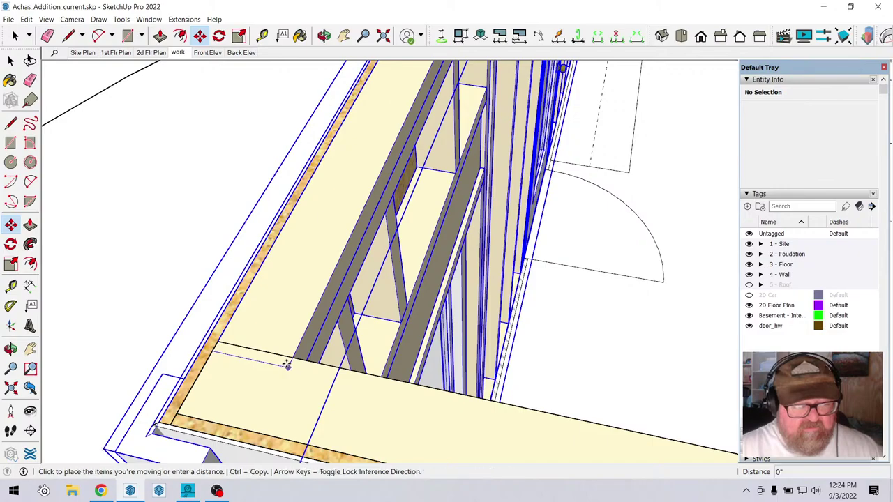
{"action": "left_click", "coordinate": [289, 364]}
{"action": "scroll", "coordinate": [251, 381], "scroll_direction": "down", "scroll_amount": 6}
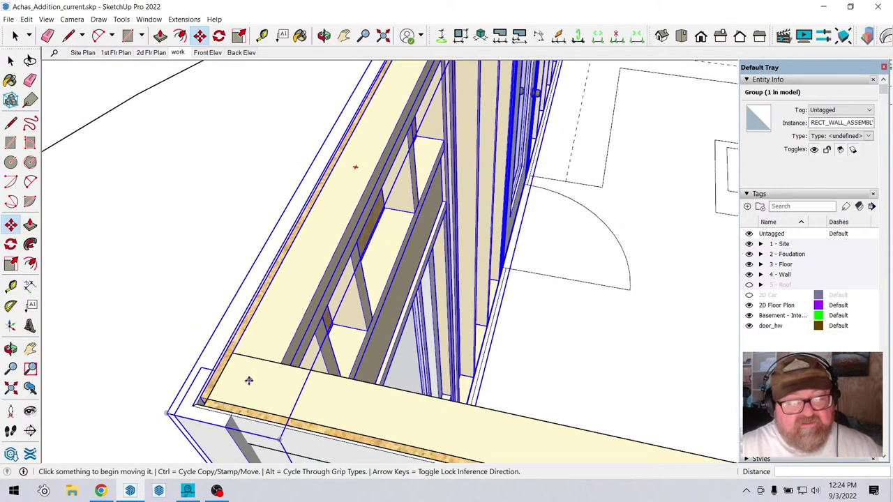
{"action": "middle_click_drag", "start_coordinate": [260, 393], "coordinate": [390, 112]}
{"action": "scroll", "coordinate": [391, 112], "scroll_direction": "up", "scroll_amount": 5}
{"action": "scroll", "coordinate": [379, 133], "scroll_direction": "down", "scroll_amount": 2}
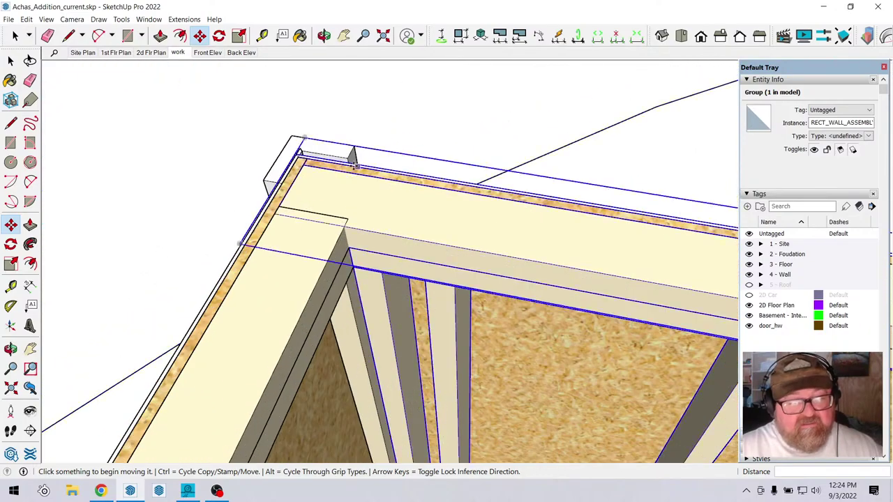
{"action": "left_click", "coordinate": [15, 35]}
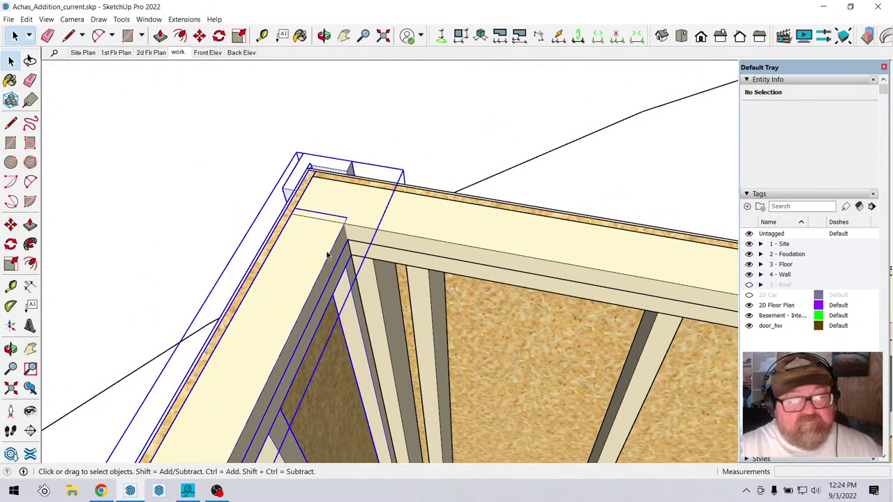
Change WALL7's length in Edit Wall Assembly to 19' 11" and update it.
{"action": "right_click", "coordinate": [324, 256]}
{"action": "left_click", "coordinate": [352, 395]}
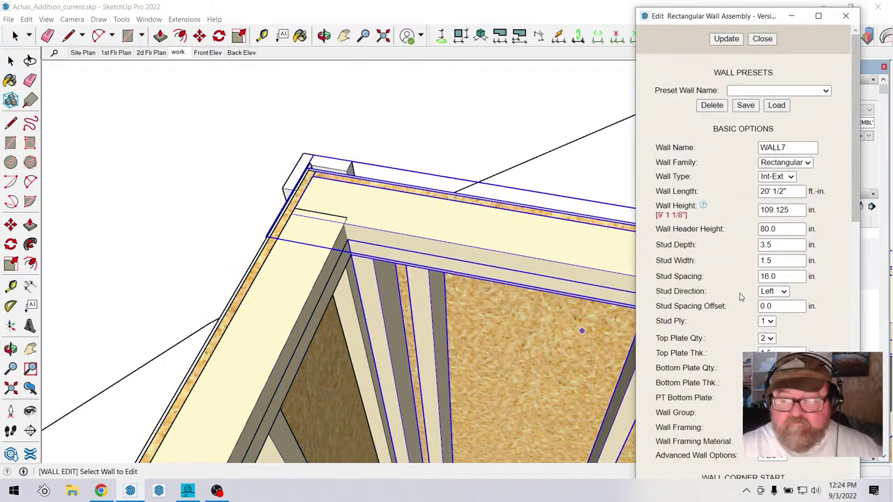
{"action": "left_click_drag", "start_coordinate": [783, 192], "coordinate": [755, 191]}
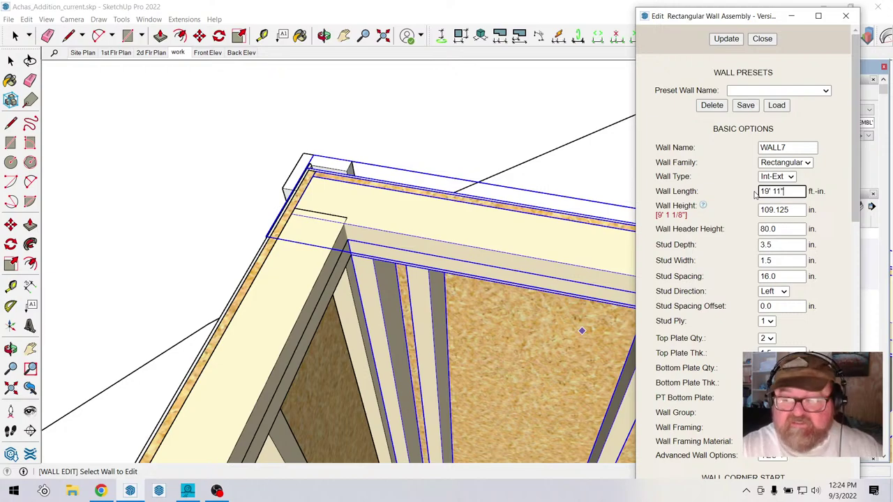
{"action": "left_click", "coordinate": [730, 39]}
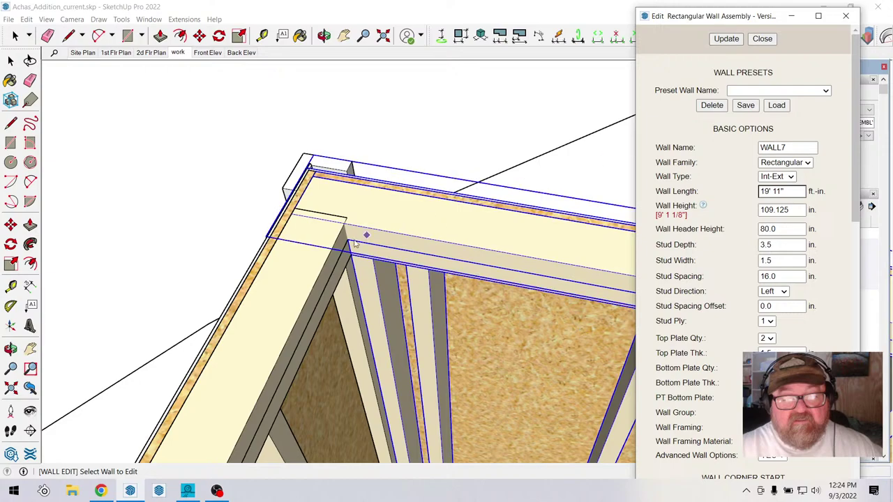
{"action": "scroll", "coordinate": [353, 218], "scroll_direction": "up", "scroll_amount": 2}
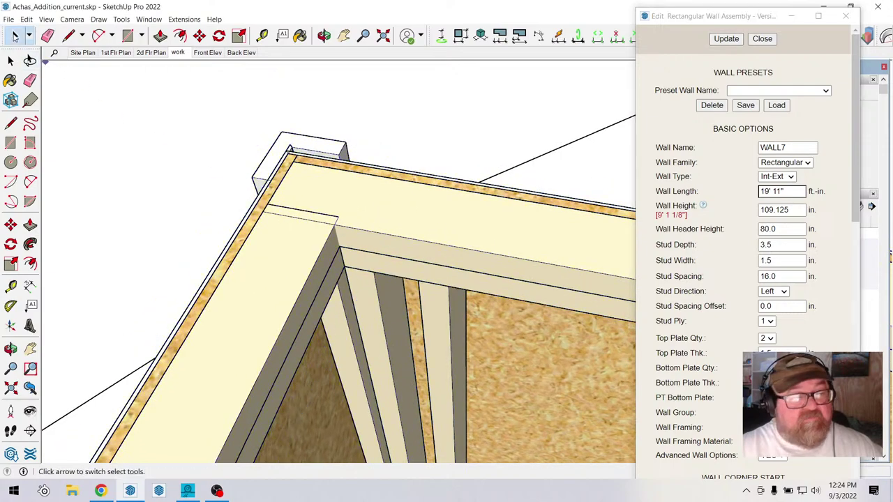
{"action": "left_click", "coordinate": [15, 36]}
Cancel the pending move from the wall corner and zoom to check the corner fit.
{"action": "left_click", "coordinate": [200, 35]}
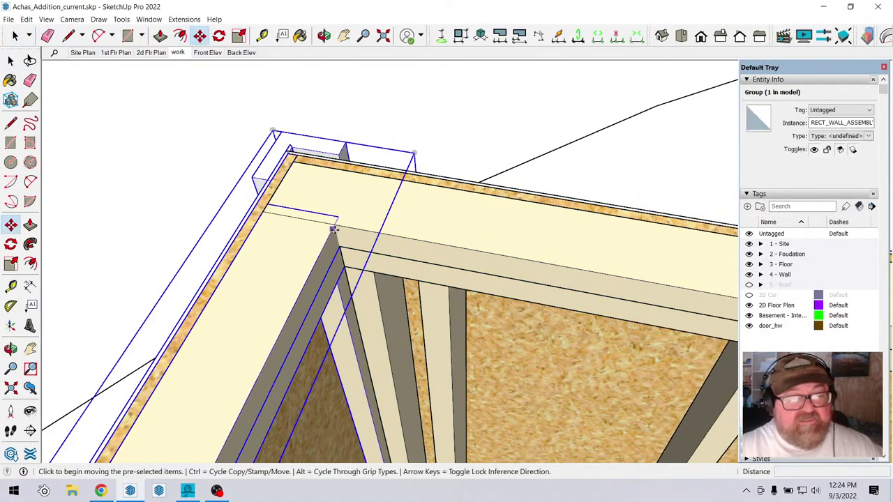
{"action": "left_click", "coordinate": [335, 224]}
{"action": "key", "text": "Escape"}
{"action": "scroll", "coordinate": [432, 97], "scroll_direction": "down", "scroll_amount": 6}
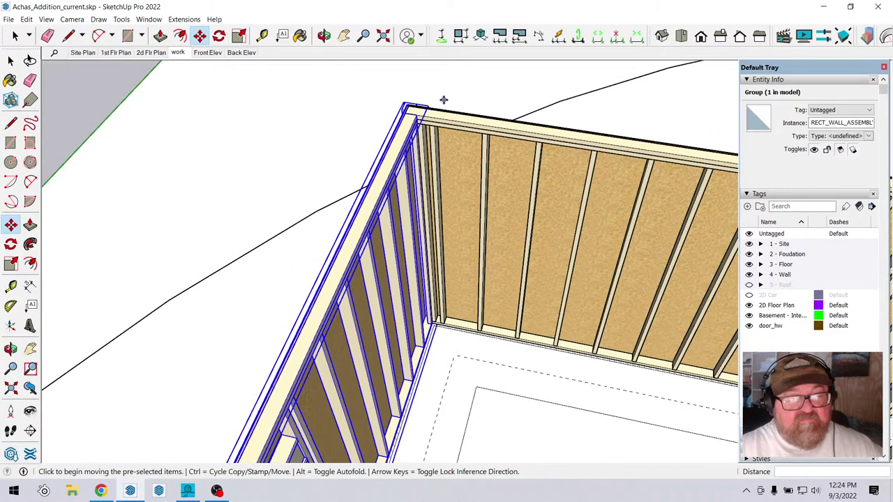
{"action": "scroll", "coordinate": [363, 192], "scroll_direction": "up", "scroll_amount": 8}
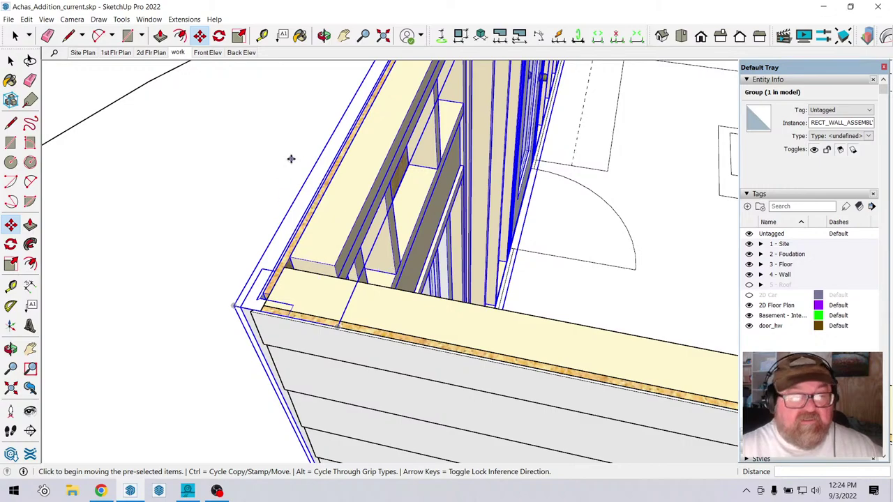
{"action": "scroll", "coordinate": [275, 174], "scroll_direction": "down", "scroll_amount": 1}
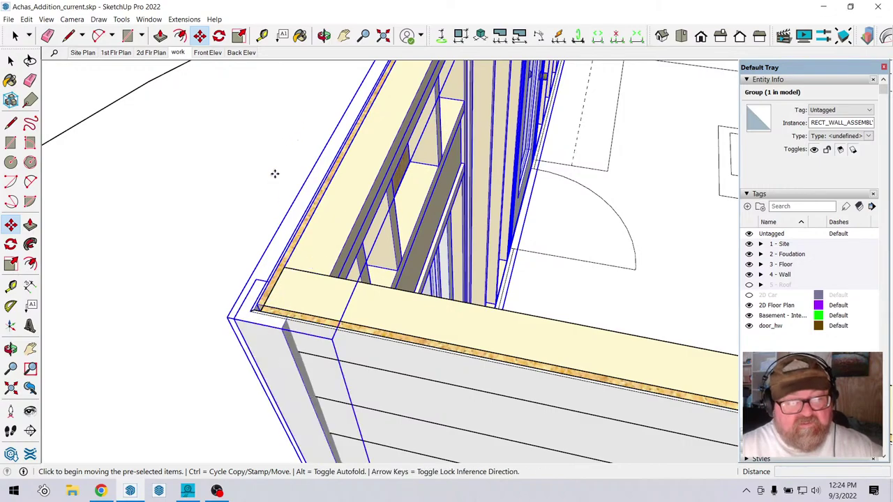
{"action": "scroll", "coordinate": [210, 225], "scroll_direction": "down", "scroll_amount": 2}
{"action": "scroll", "coordinate": [209, 225], "scroll_direction": "down", "scroll_amount": 3}
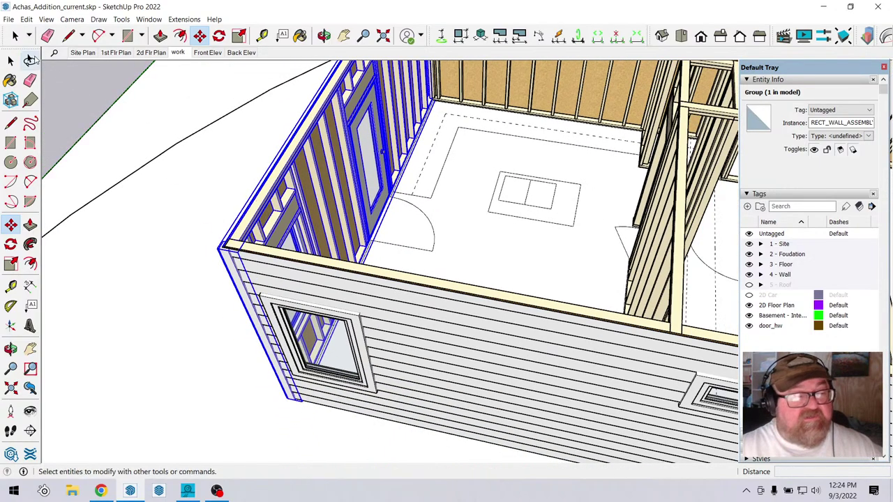
{"action": "left_click", "coordinate": [14, 35]}
{"action": "scroll", "coordinate": [101, 222], "scroll_direction": "down", "scroll_amount": 1}
{"action": "scroll", "coordinate": [101, 222], "scroll_direction": "down", "scroll_amount": 1}
{"action": "left_click", "coordinate": [117, 235]}
{"action": "scroll", "coordinate": [117, 236], "scroll_direction": "down", "scroll_amount": 2}
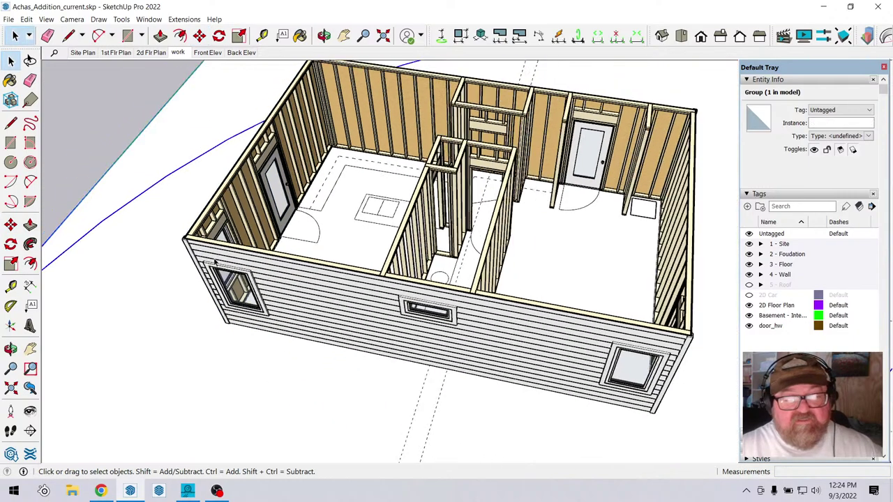
{"action": "left_click", "coordinate": [324, 35]}
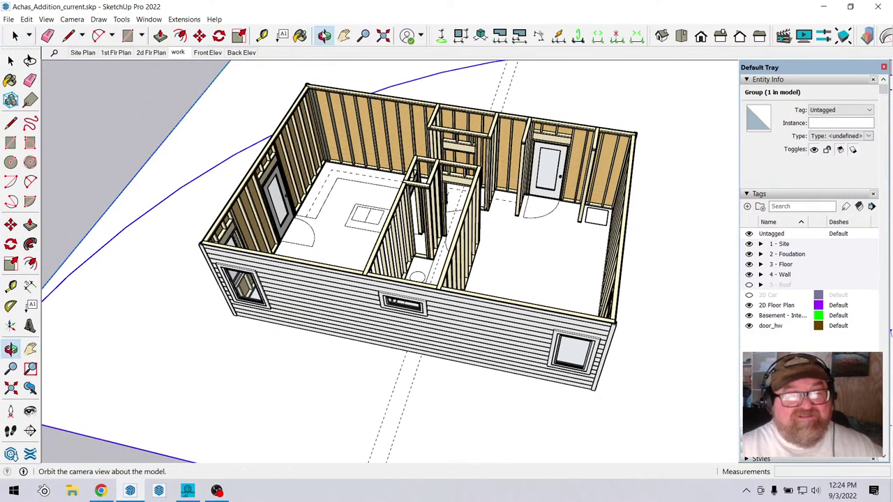
{"action": "left_click_drag", "start_coordinate": [391, 98], "coordinate": [470, 130]}
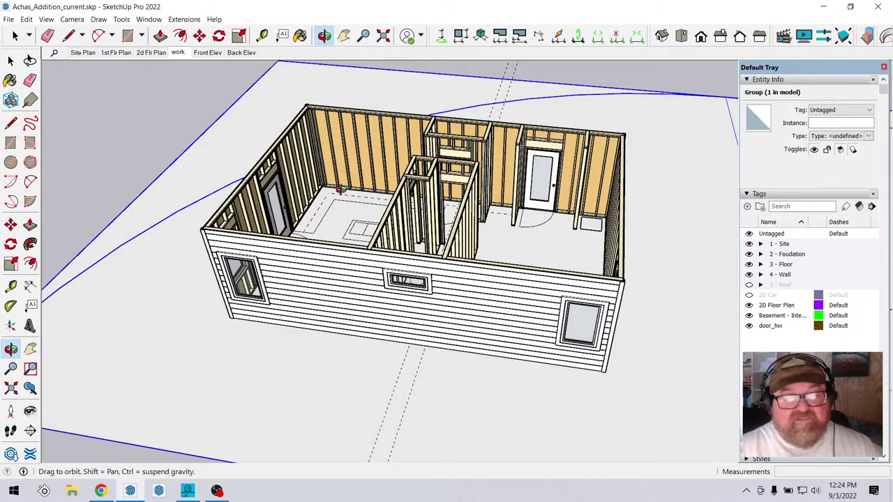
{"action": "scroll", "coordinate": [229, 321], "scroll_direction": "up", "scroll_amount": 3}
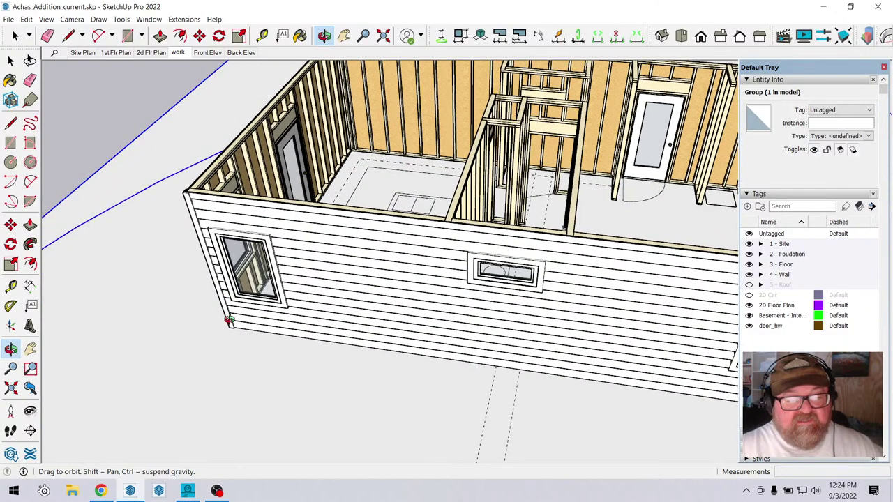
{"action": "scroll", "coordinate": [229, 319], "scroll_direction": "down", "scroll_amount": 2}
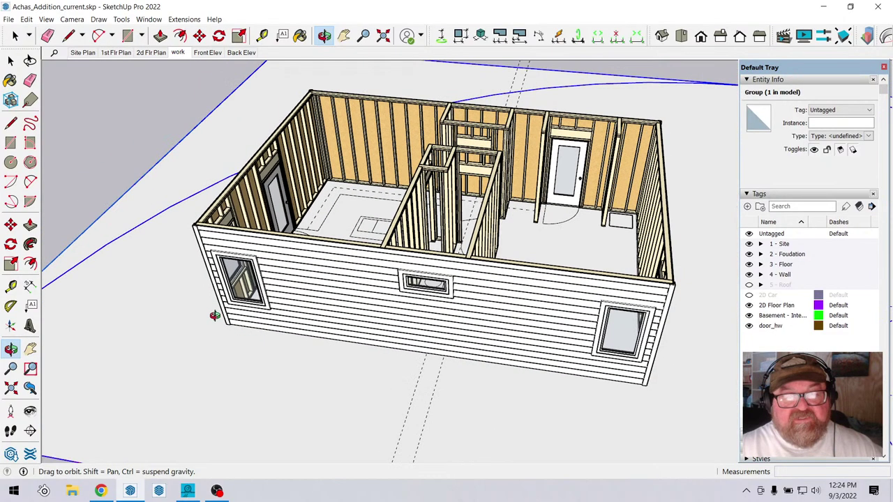
{"action": "scroll", "coordinate": [331, 276], "scroll_direction": "down", "scroll_amount": 1}
{"action": "left_click_drag", "start_coordinate": [328, 275], "coordinate": [316, 207]}
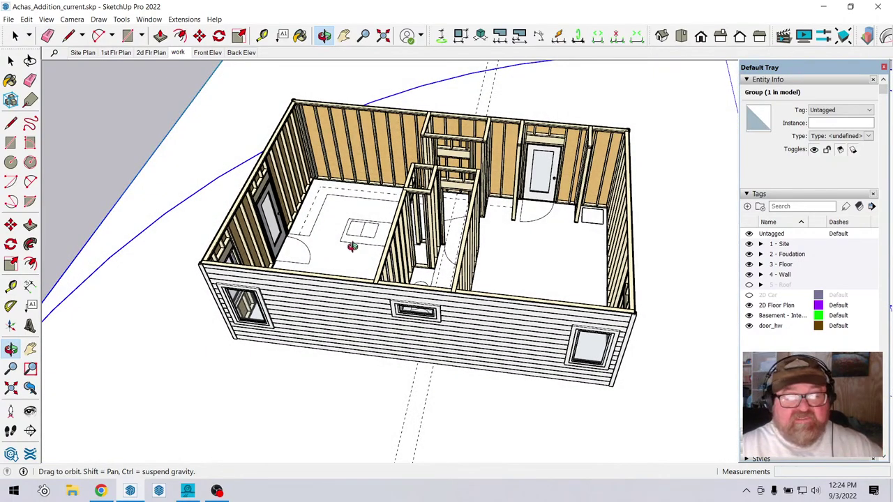
{"action": "scroll", "coordinate": [195, 240], "scroll_direction": "up", "scroll_amount": 2}
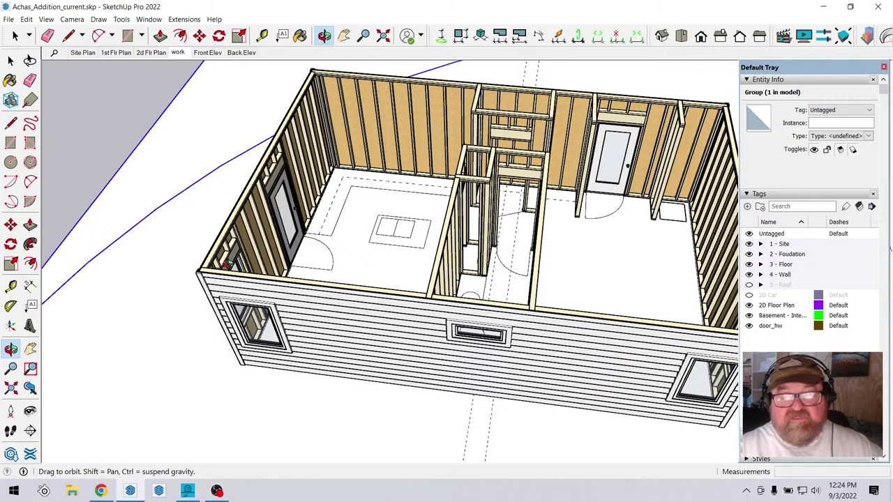
{"action": "scroll", "coordinate": [228, 264], "scroll_direction": "down", "scroll_amount": 2}
{"action": "scroll", "coordinate": [228, 264], "scroll_direction": "up", "scroll_amount": 3}
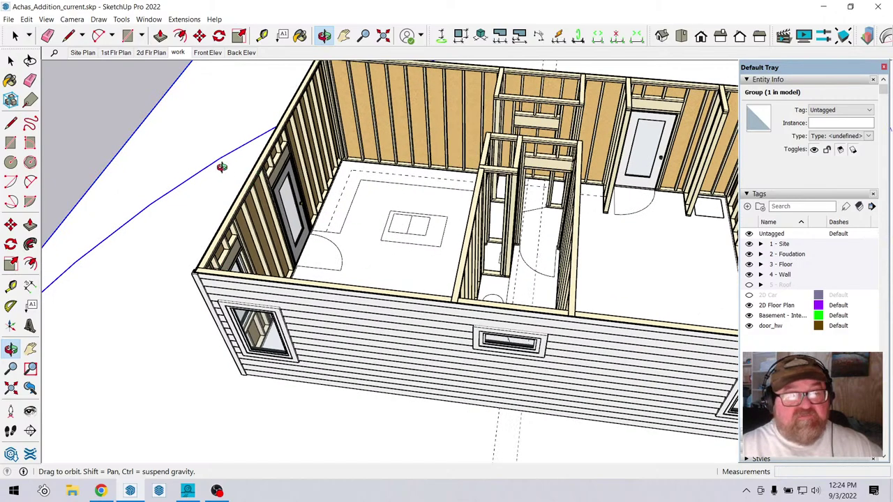
Start a Medeek Common roof truss layout from the Extensions menu.
{"action": "left_click", "coordinate": [184, 19]}
{"action": "mouse_move", "coordinate": [185, 127]}
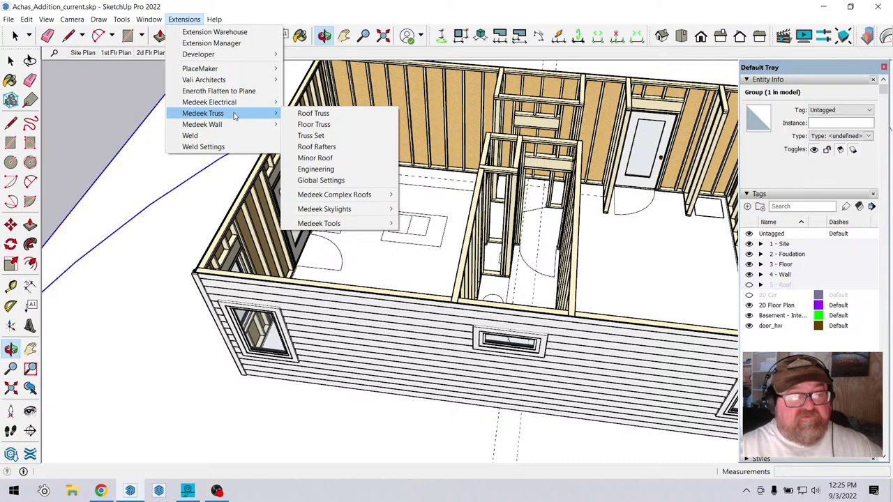
{"action": "left_click", "coordinate": [313, 113]}
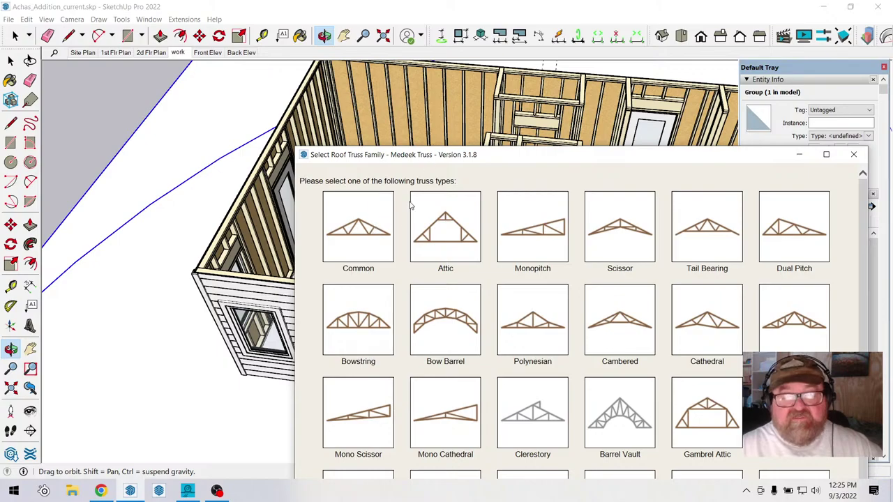
{"action": "left_click", "coordinate": [378, 235]}
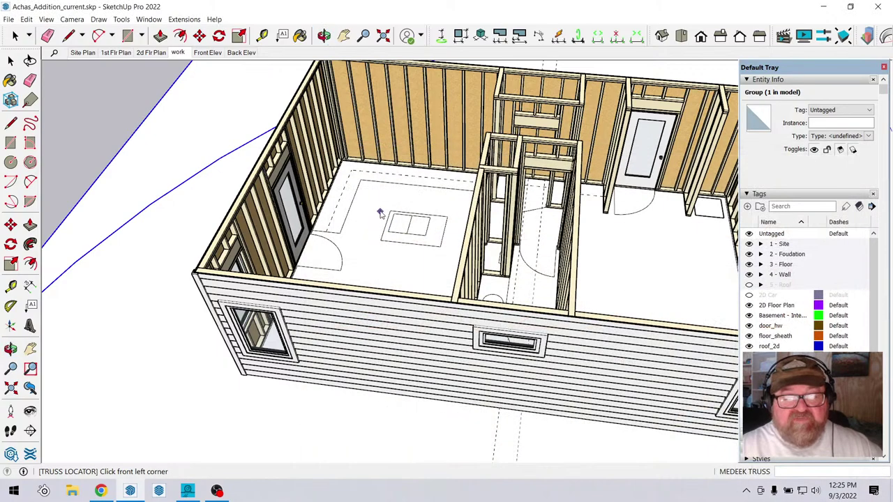
{"action": "scroll", "coordinate": [149, 247], "scroll_direction": "up", "scroll_amount": 3}
{"action": "scroll", "coordinate": [242, 288], "scroll_direction": "up", "scroll_amount": 2}
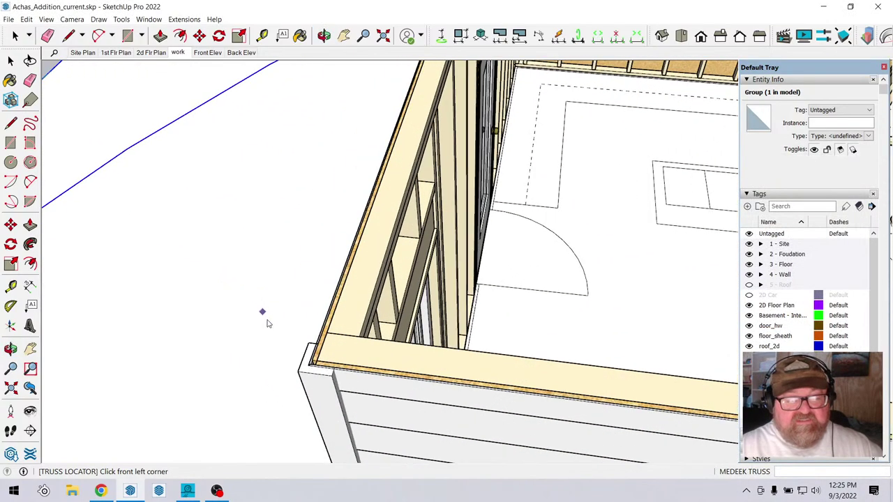
{"action": "scroll", "coordinate": [301, 341], "scroll_direction": "up", "scroll_amount": 3}
{"action": "scroll", "coordinate": [293, 342], "scroll_direction": "down", "scroll_amount": 2}
{"action": "scroll", "coordinate": [307, 372], "scroll_direction": "up", "scroll_amount": 3}
{"action": "scroll", "coordinate": [293, 355], "scroll_direction": "down", "scroll_amount": 1}
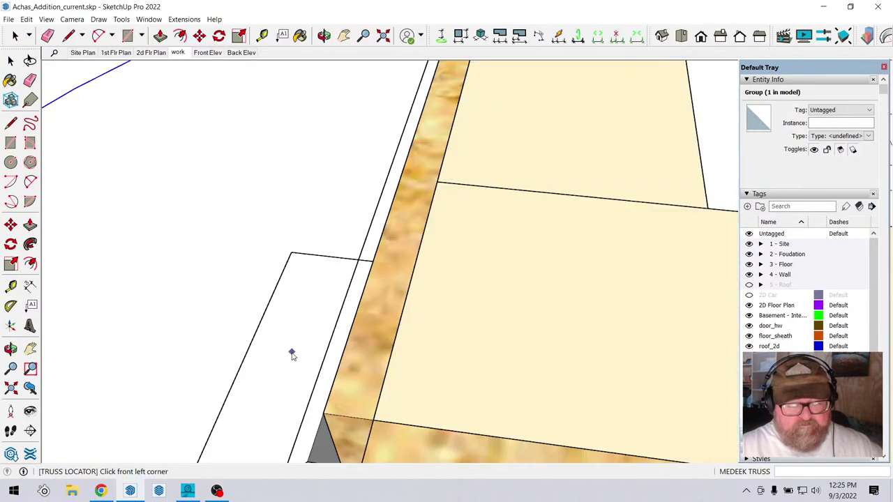
{"action": "scroll", "coordinate": [354, 359], "scroll_direction": "down", "scroll_amount": 2}
Pick the front-left wall corner and the second front corner for the truss span.
{"action": "left_click", "coordinate": [334, 374]}
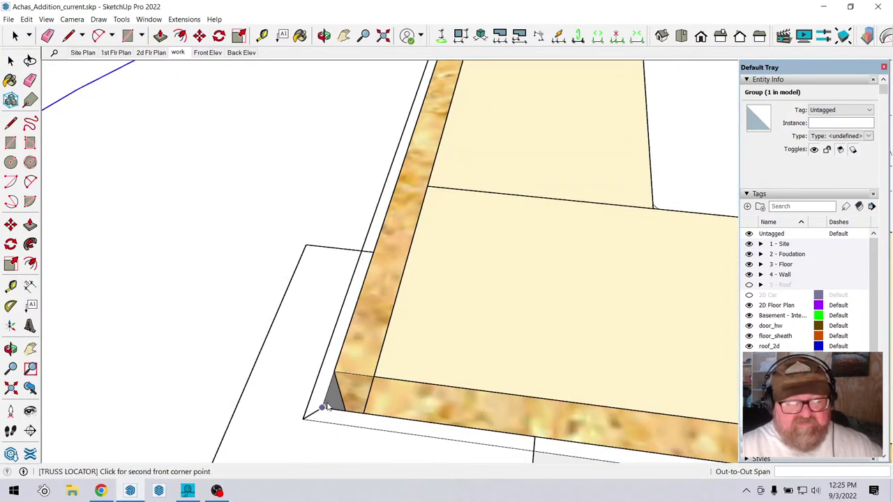
{"action": "scroll", "coordinate": [301, 388], "scroll_direction": "down", "scroll_amount": 4}
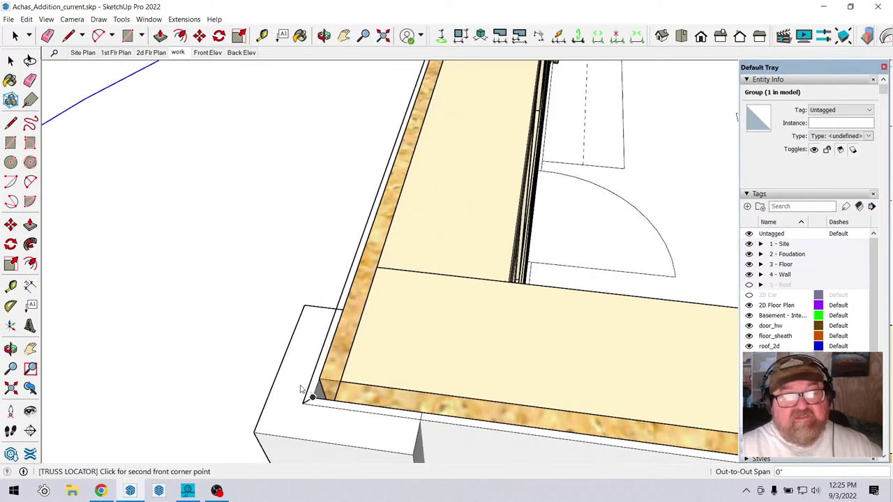
{"action": "scroll", "coordinate": [303, 385], "scroll_direction": "down", "scroll_amount": 5}
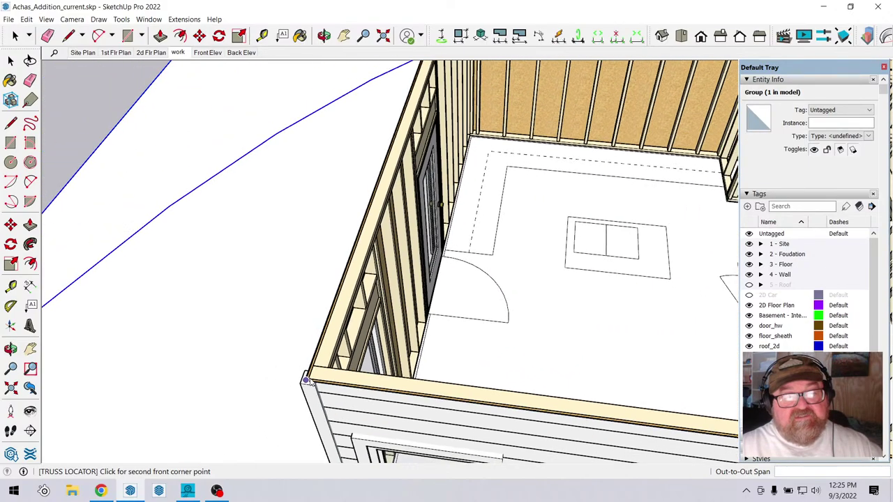
{"action": "scroll", "coordinate": [308, 381], "scroll_direction": "down", "scroll_amount": 2}
{"action": "scroll", "coordinate": [377, 148], "scroll_direction": "up", "scroll_amount": 10}
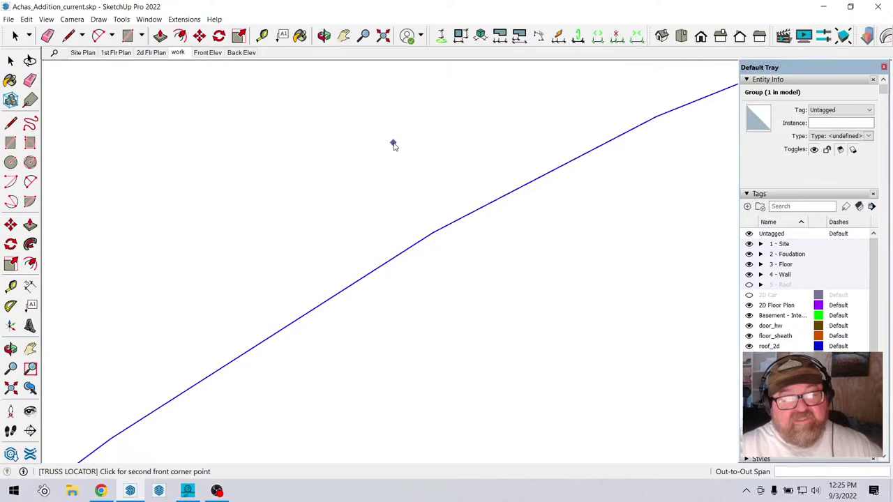
{"action": "scroll", "coordinate": [393, 145], "scroll_direction": "down", "scroll_amount": 6}
{"action": "left_click", "coordinate": [271, 232]}
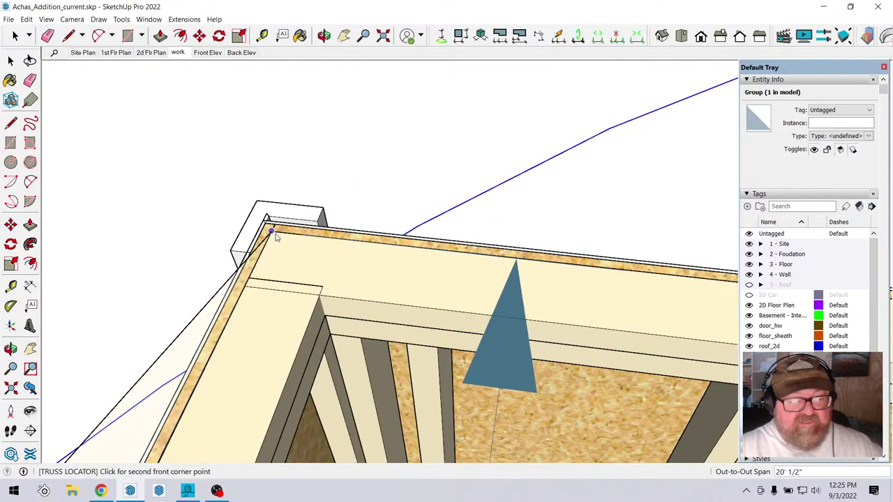
{"action": "scroll", "coordinate": [156, 222], "scroll_direction": "down", "scroll_amount": 6}
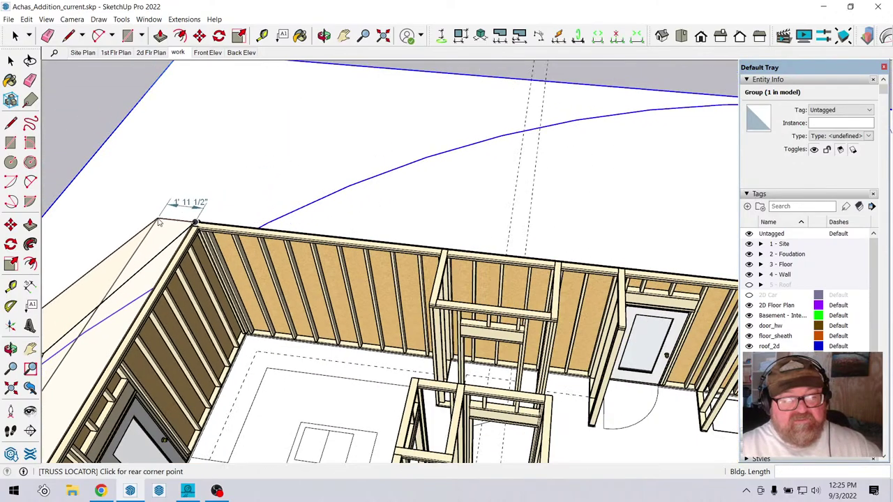
{"action": "scroll", "coordinate": [157, 222], "scroll_direction": "down", "scroll_amount": 3}
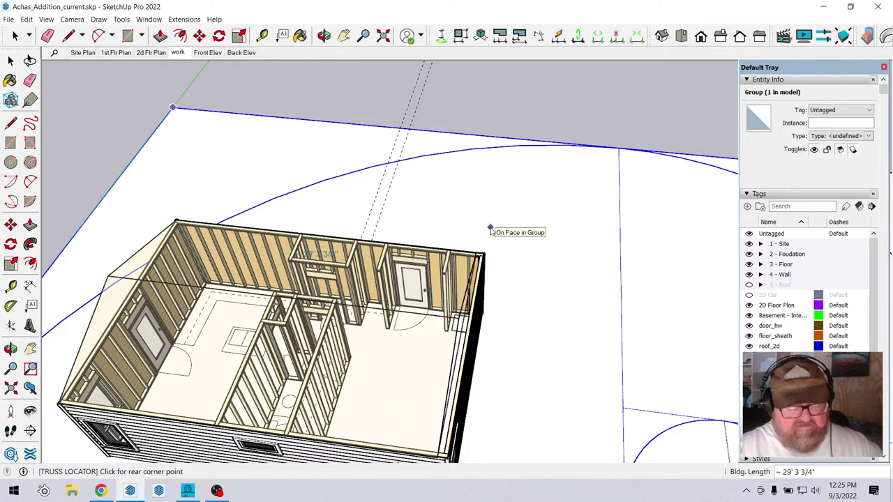
Reset the Truss Locator and bring up the Extensions menu again.
{"action": "key", "text": "Escape"}
{"action": "scroll", "coordinate": [544, 200], "scroll_direction": "down", "scroll_amount": 3}
{"action": "scroll", "coordinate": [200, 354], "scroll_direction": "up", "scroll_amount": 6}
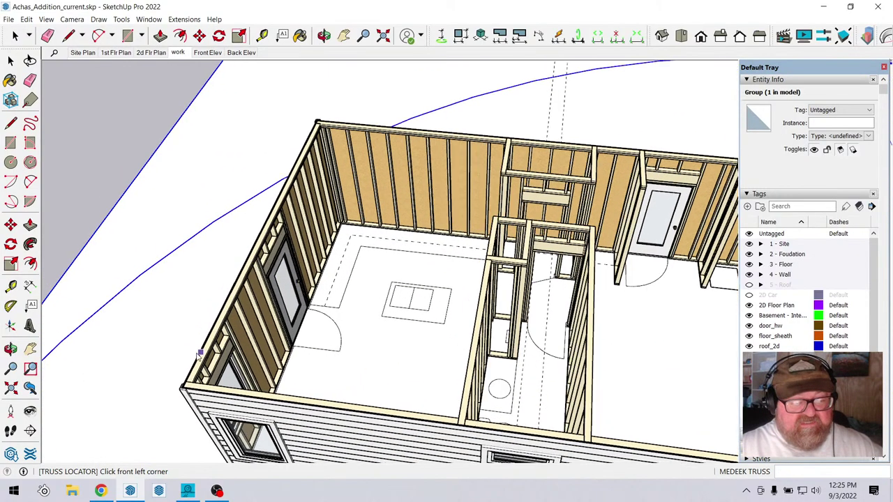
{"action": "scroll", "coordinate": [198, 359], "scroll_direction": "up", "scroll_amount": 1}
{"action": "scroll", "coordinate": [196, 364], "scroll_direction": "up", "scroll_amount": 3}
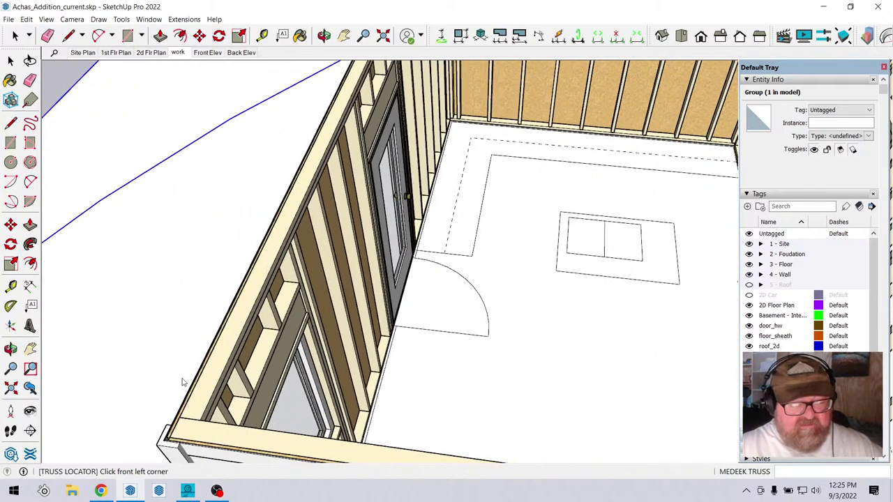
{"action": "scroll", "coordinate": [197, 362], "scroll_direction": "down", "scroll_amount": 3}
{"action": "scroll", "coordinate": [258, 284], "scroll_direction": "up", "scroll_amount": 5}
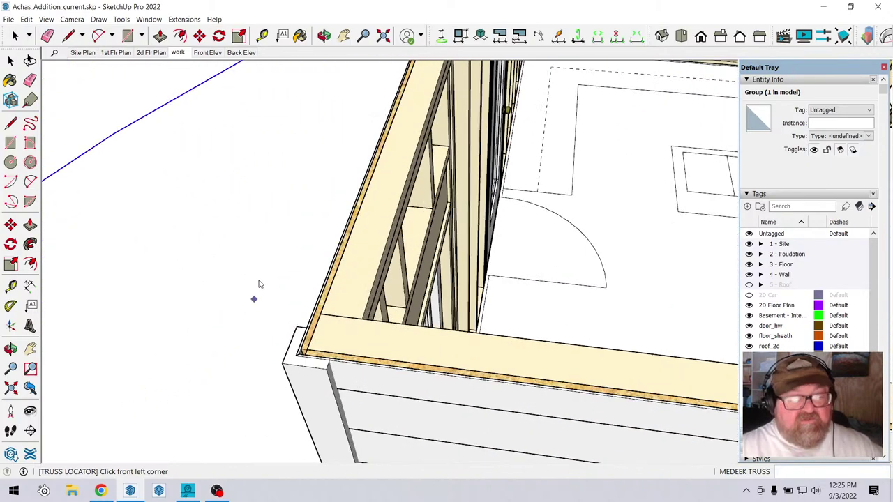
{"action": "left_click", "coordinate": [184, 19]}
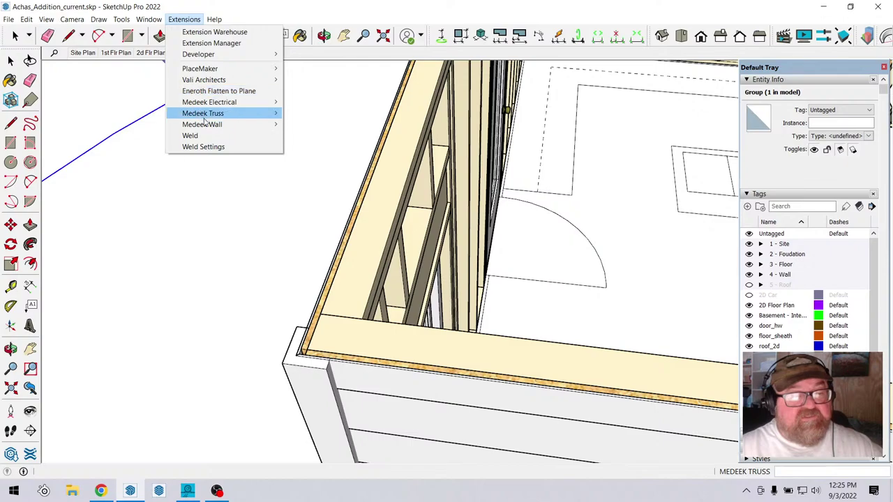
Begin a Common roof truss starting at the front-left wall corner.
{"action": "mouse_move", "coordinate": [237, 117]}
{"action": "left_click", "coordinate": [311, 113]}
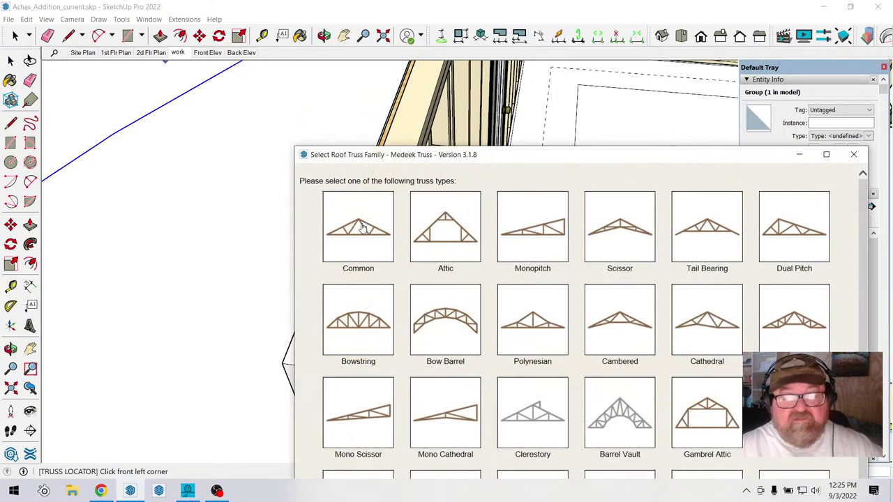
{"action": "left_click", "coordinate": [361, 230]}
{"action": "scroll", "coordinate": [303, 367], "scroll_direction": "up", "scroll_amount": 2}
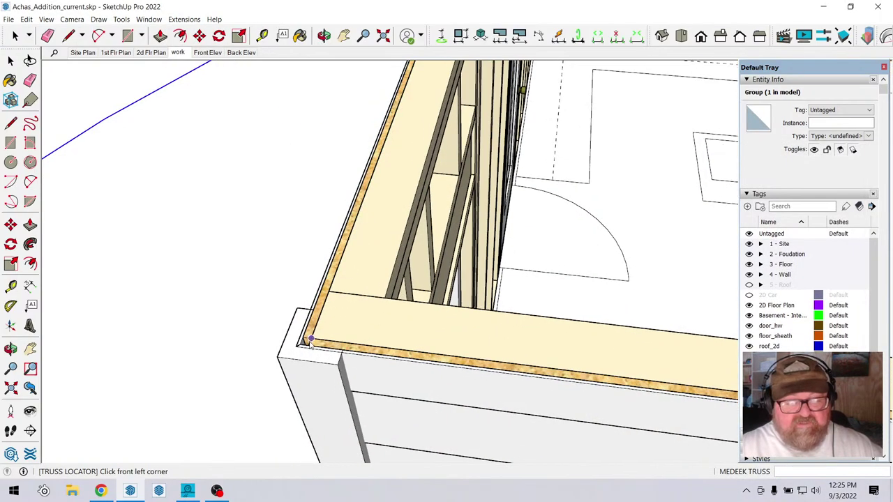
{"action": "left_click", "coordinate": [311, 340]}
{"action": "scroll", "coordinate": [239, 387], "scroll_direction": "down", "scroll_amount": 4}
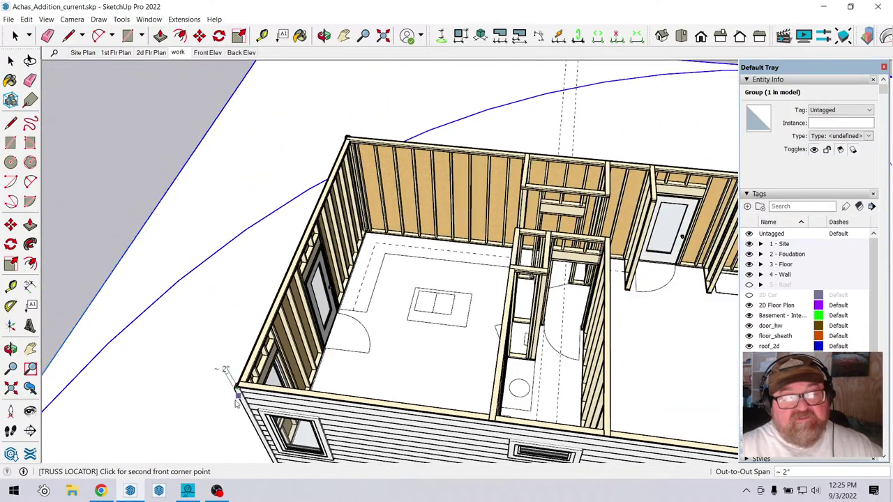
{"action": "scroll", "coordinate": [359, 104], "scroll_direction": "up", "scroll_amount": 5}
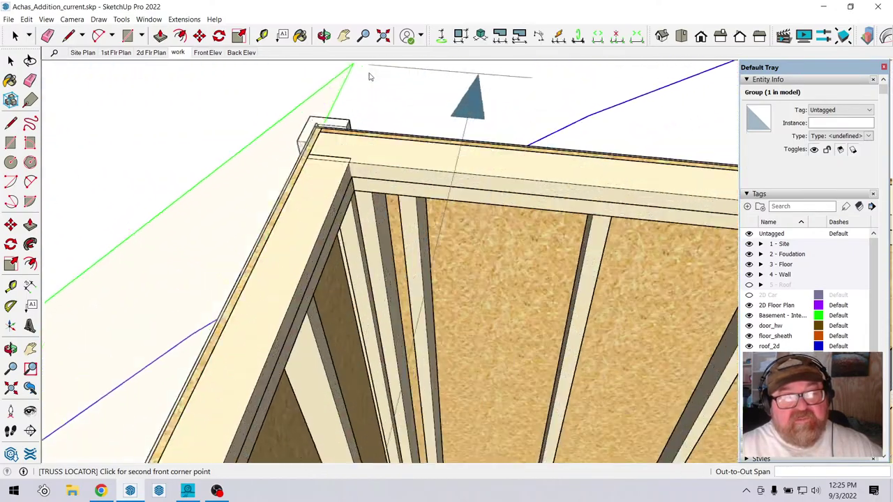
Pick the second front corner and the rear corner for a 20 ft span and 30 ft length.
{"action": "middle_click_drag", "start_coordinate": [370, 76], "coordinate": [272, 187], "text": "shift"}
{"action": "left_click", "coordinate": [268, 201]}
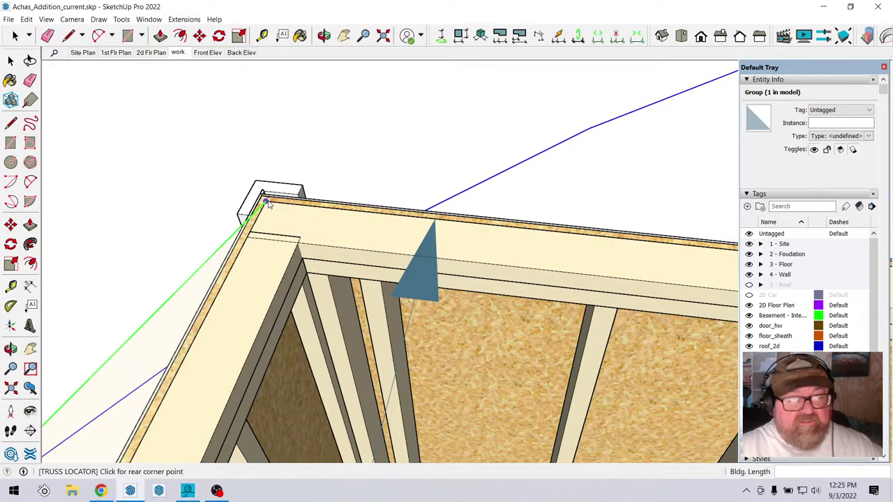
{"action": "middle_click_drag", "start_coordinate": [267, 202], "coordinate": [91, 195]}
{"action": "scroll", "coordinate": [91, 195], "scroll_direction": "down", "scroll_amount": 4}
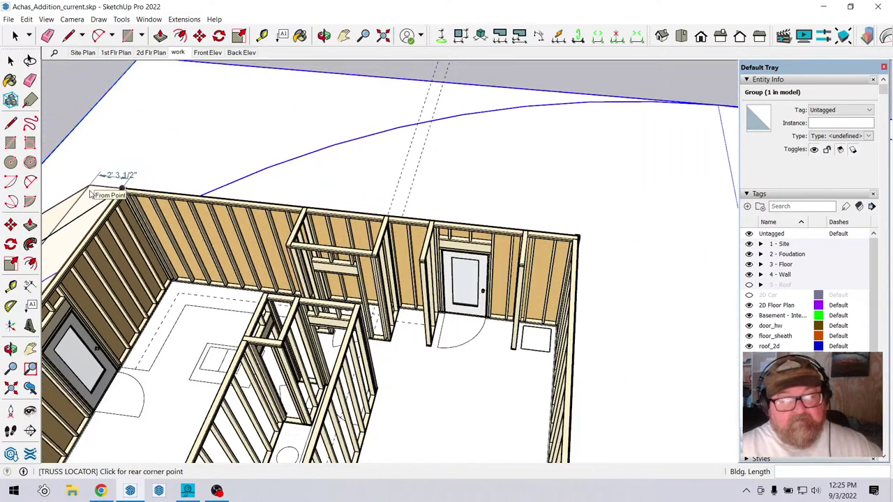
{"action": "scroll", "coordinate": [547, 209], "scroll_direction": "up", "scroll_amount": 6}
{"action": "middle_click_drag", "start_coordinate": [527, 243], "coordinate": [495, 261]}
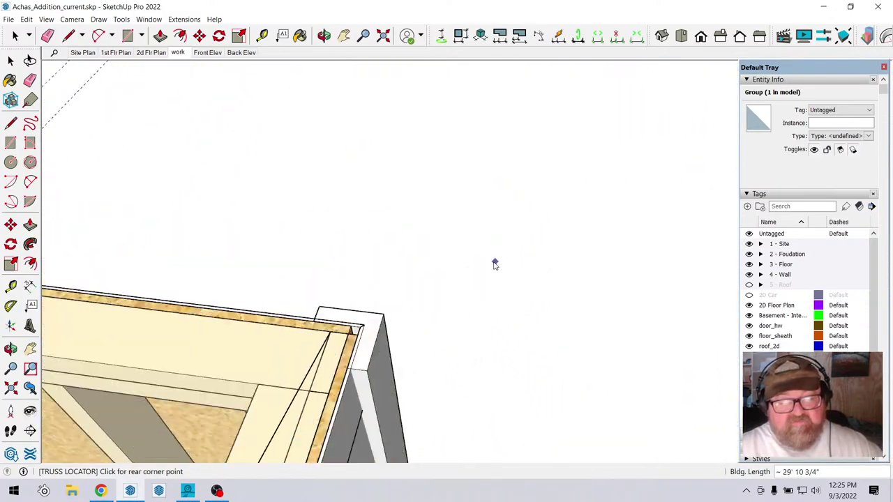
{"action": "left_click", "coordinate": [349, 336]}
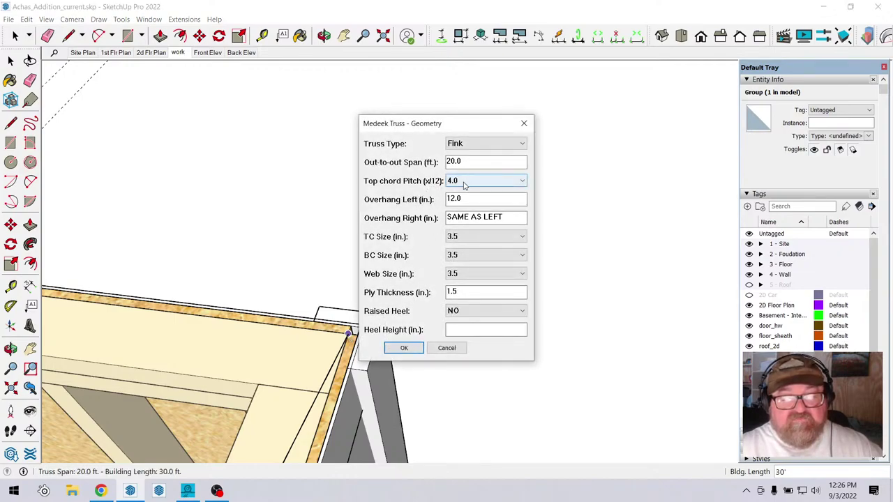
Change the truss overhang from 12 to 16 inches in the Geometry dialog.
{"action": "left_click_drag", "start_coordinate": [481, 201], "coordinate": [444, 201]}
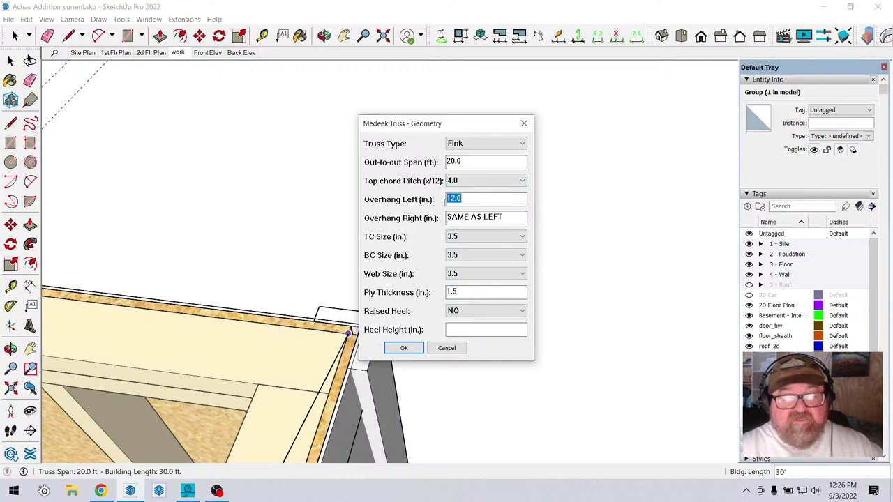
{"action": "type", "text": "16"}
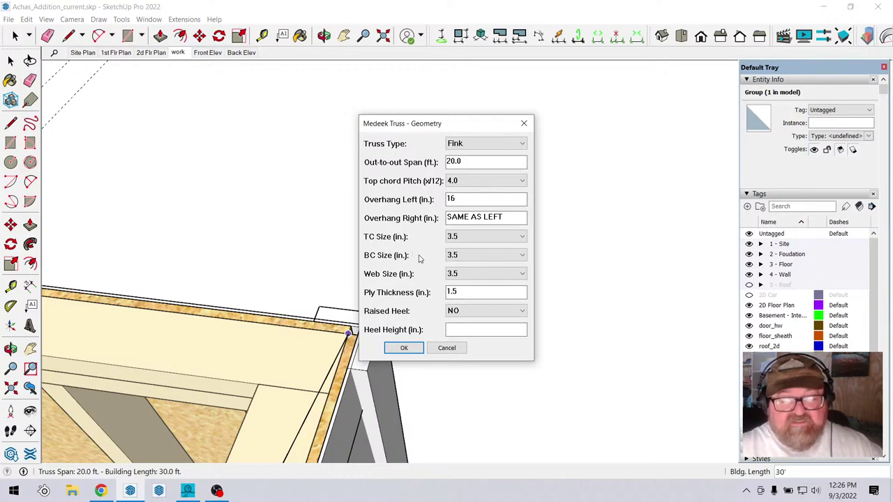
{"action": "left_click", "coordinate": [403, 347]}
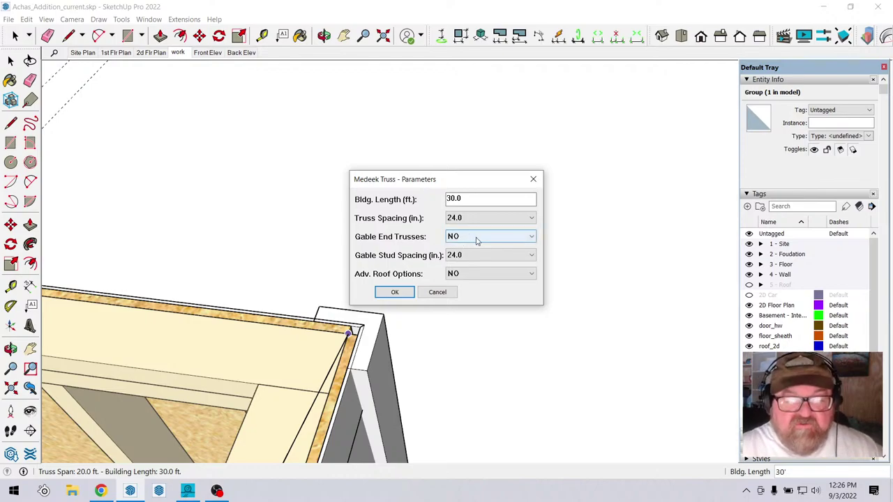
Set Gable End Trusses and Adv. Roof Options to YES in Parameters.
{"action": "left_click", "coordinate": [533, 239]}
{"action": "left_click", "coordinate": [521, 248]}
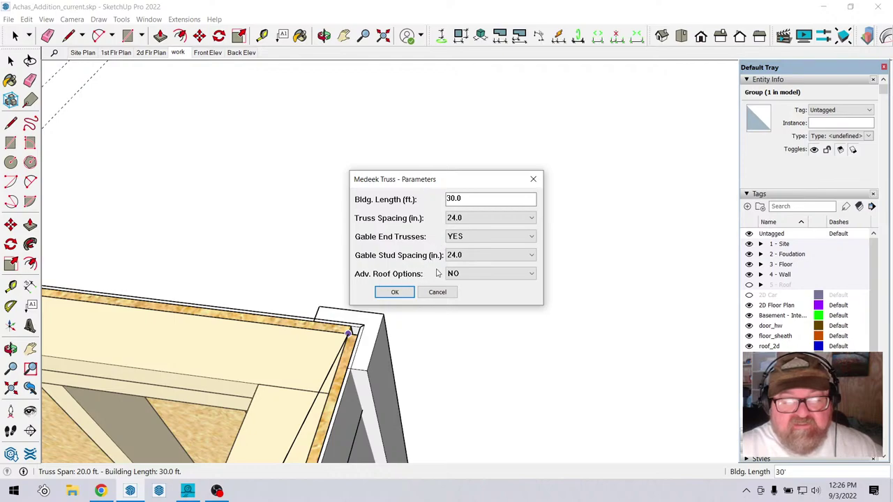
{"action": "left_click", "coordinate": [531, 273]}
{"action": "left_click", "coordinate": [519, 283]}
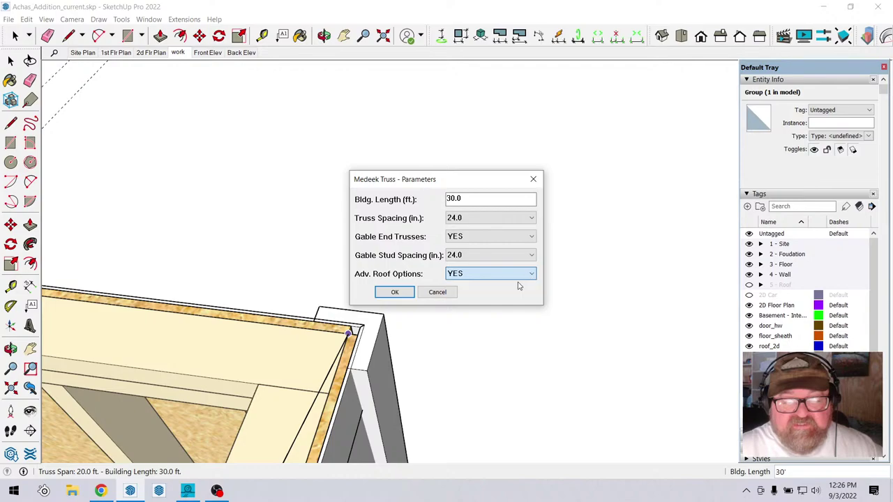
{"action": "left_click", "coordinate": [395, 293]}
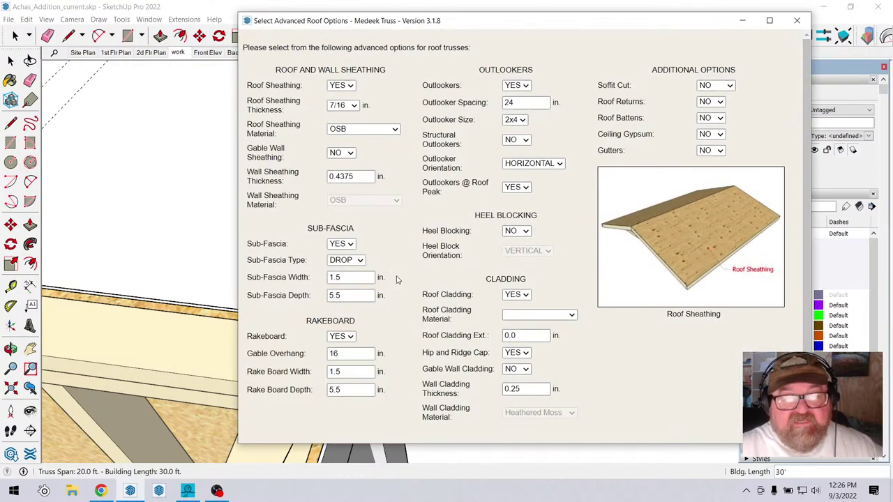
Close Advanced Roof Options, re-pick the rear corner and accept default Geometry and Parameters.
{"action": "scroll", "coordinate": [398, 279], "scroll_direction": "down", "scroll_amount": 3}
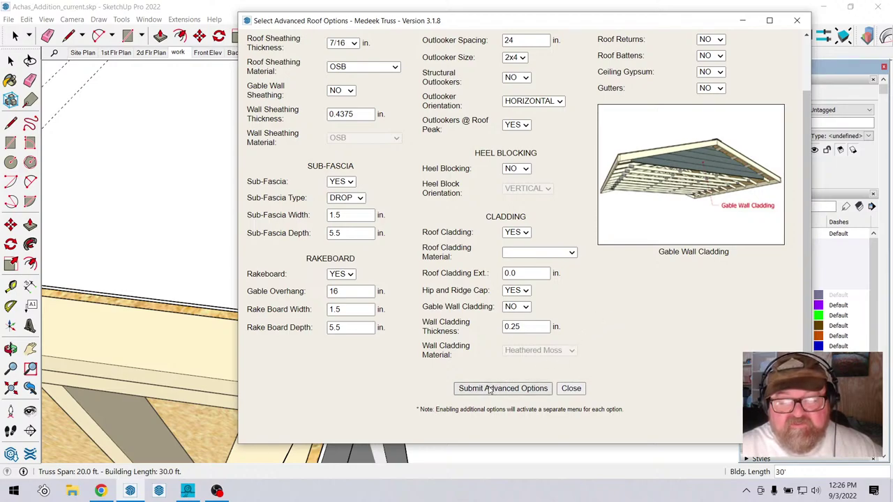
{"action": "left_click", "coordinate": [571, 390]}
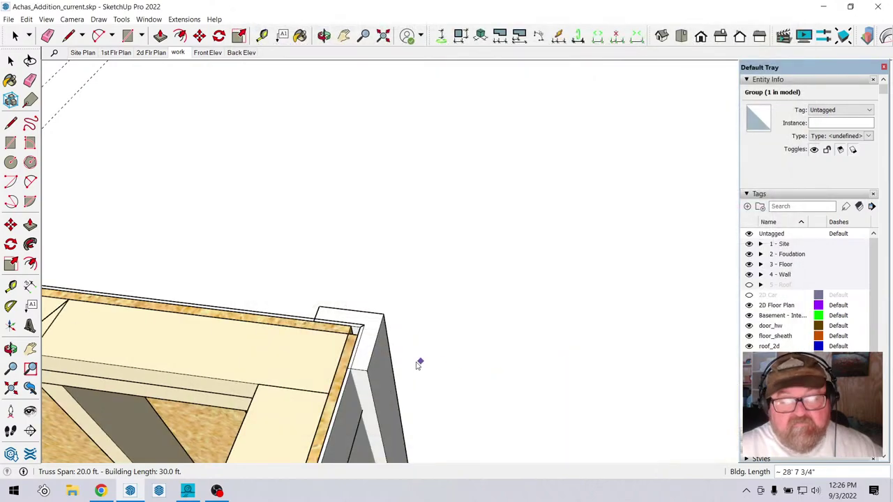
{"action": "left_click", "coordinate": [349, 335]}
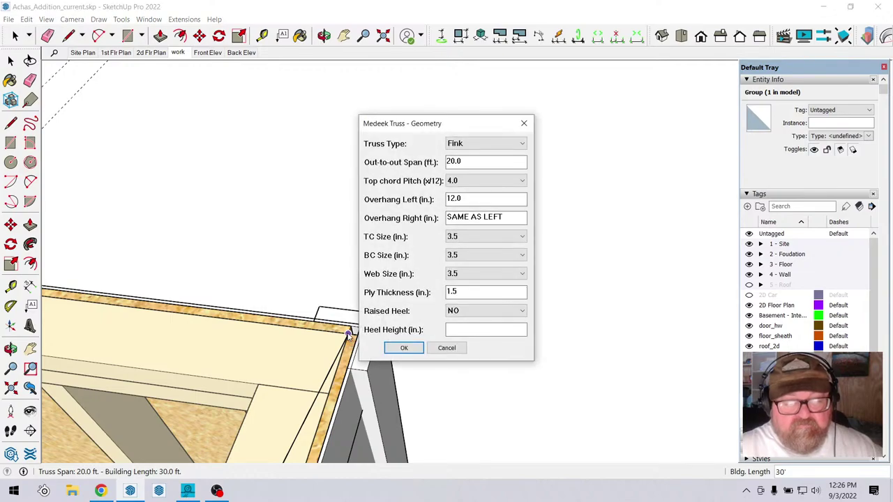
{"action": "left_click", "coordinate": [404, 348]}
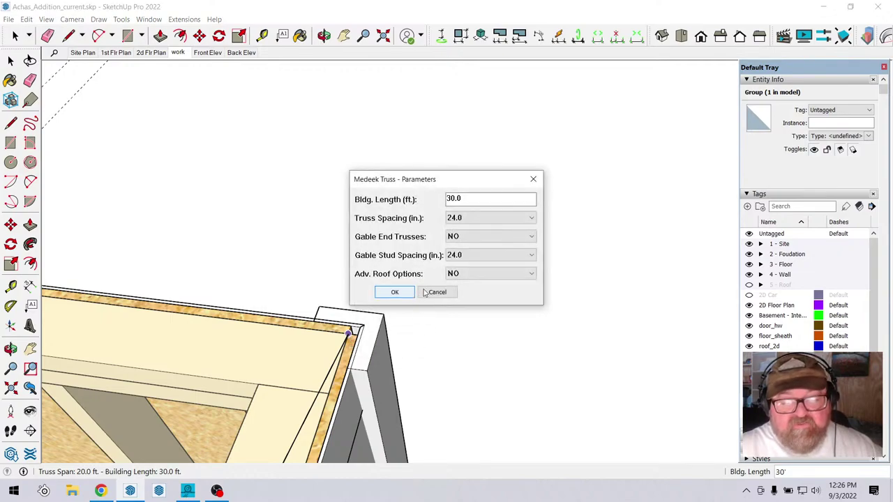
{"action": "left_click", "coordinate": [395, 292]}
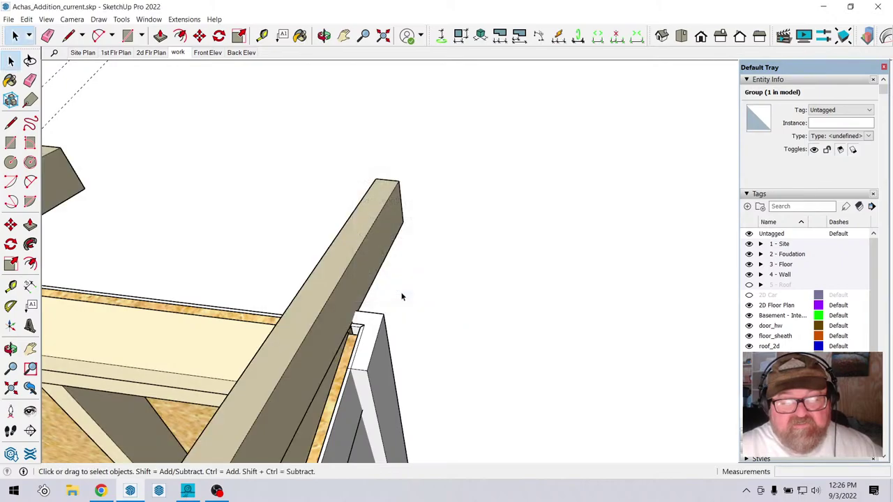
{"action": "scroll", "coordinate": [463, 189], "scroll_direction": "down", "scroll_amount": 10}
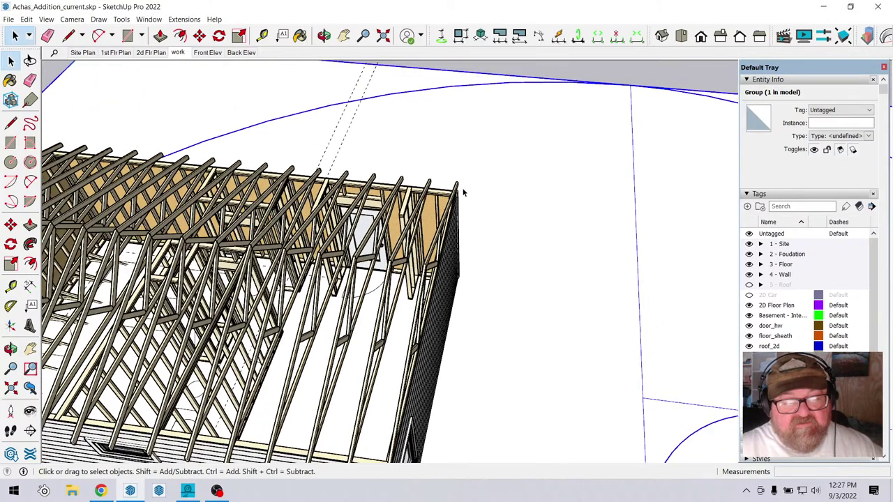
{"action": "scroll", "coordinate": [463, 192], "scroll_direction": "down", "scroll_amount": 4}
{"action": "scroll", "coordinate": [391, 230], "scroll_direction": "up", "scroll_amount": 4}
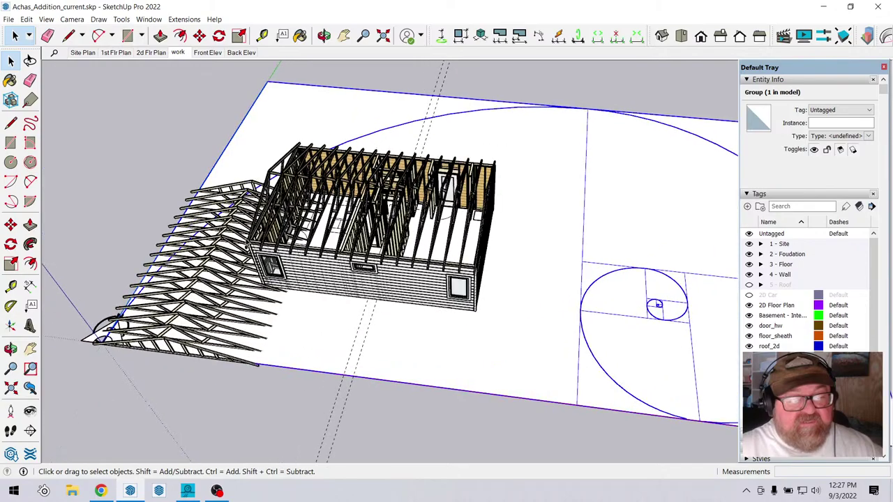
{"action": "left_click", "coordinate": [14, 35]}
{"action": "left_click", "coordinate": [185, 277]}
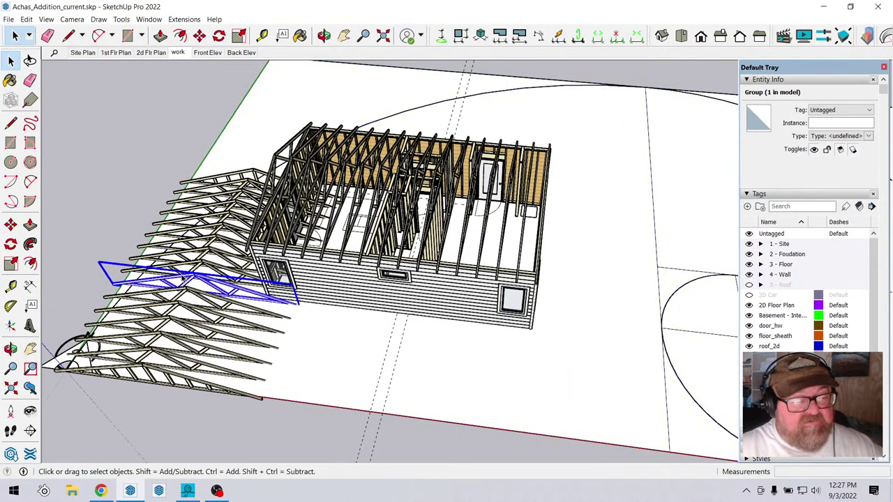
{"action": "left_click", "coordinate": [324, 35]}
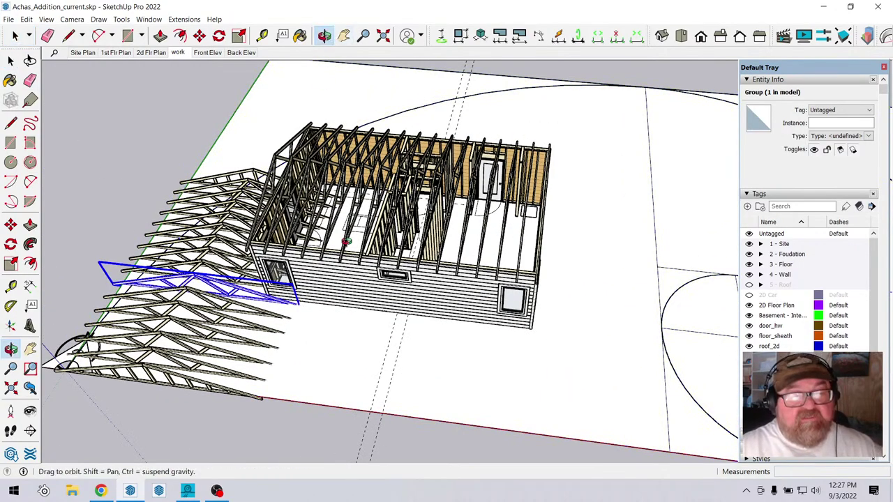
{"action": "left_click_drag", "start_coordinate": [390, 126], "coordinate": [452, 218]}
{"action": "key", "text": "space"}
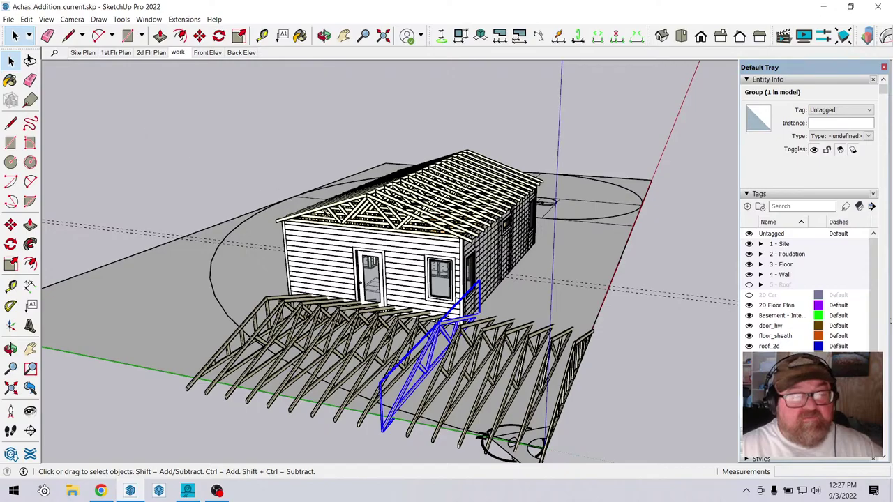
{"action": "left_click", "coordinate": [328, 213]}
{"action": "scroll", "coordinate": [258, 244], "scroll_direction": "down", "scroll_amount": 2}
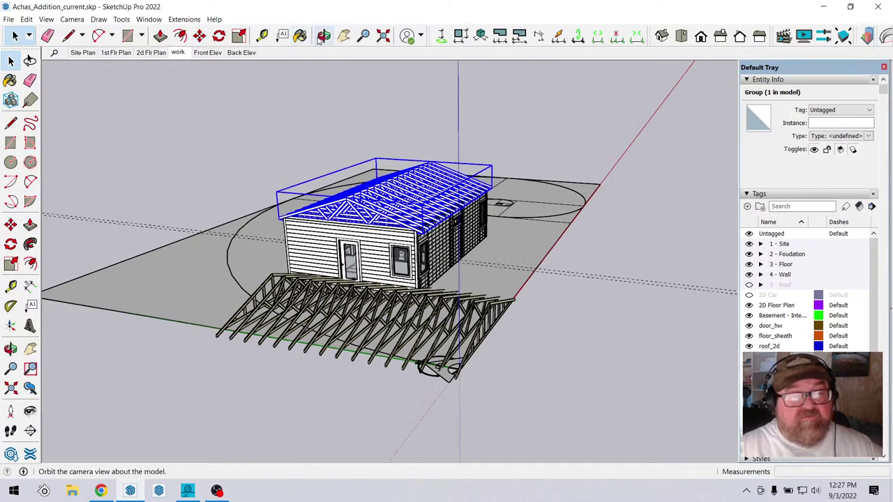
{"action": "left_click", "coordinate": [323, 36]}
{"action": "left_click_drag", "start_coordinate": [418, 209], "coordinate": [570, 276]}
{"action": "mouse_move", "coordinate": [526, 380]}
{"action": "left_mouse_down"}
{"action": "mouse_move", "coordinate": [668, 428]}
{"action": "mouse_move", "coordinate": [642, 411]}
{"action": "left_mouse_up"}
{"action": "left_click", "coordinate": [47, 35]}
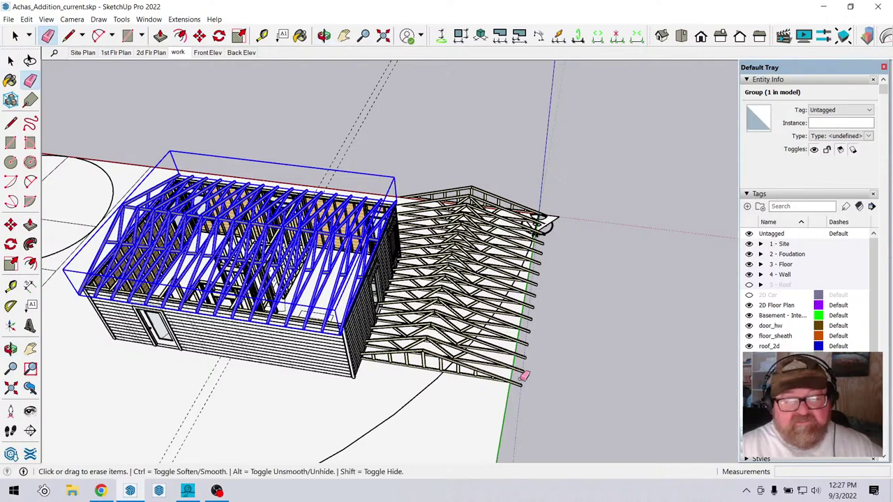
Erase the loose trusses lying beside the house with the Eraser.
{"action": "key", "text": "Escape"}
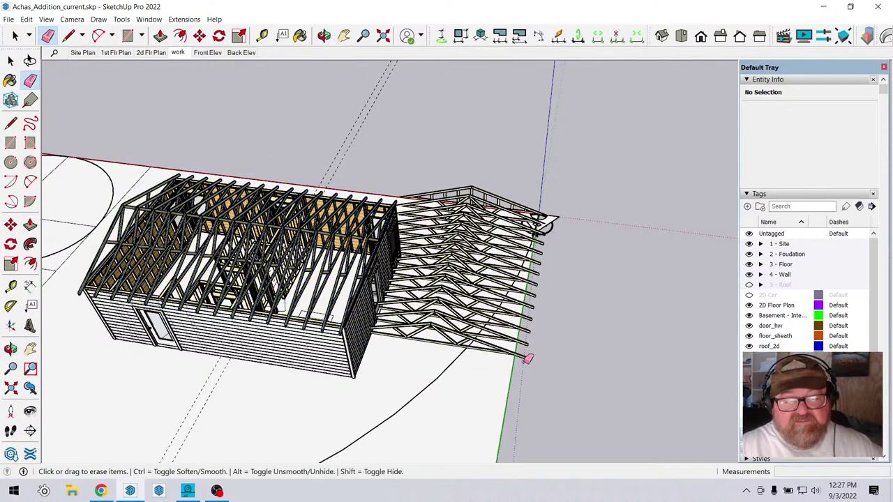
{"action": "left_click_drag", "start_coordinate": [526, 355], "coordinate": [548, 237]}
{"action": "scroll", "coordinate": [519, 184], "scroll_direction": "up", "scroll_amount": 3}
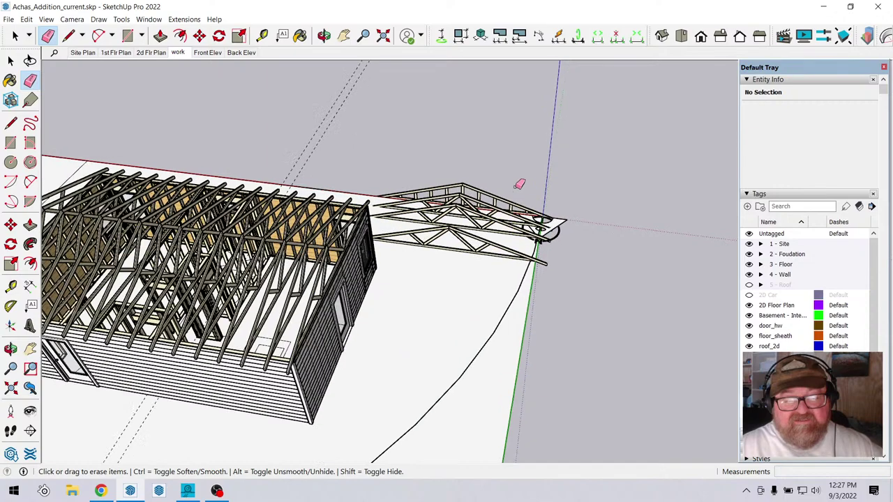
{"action": "left_click", "coordinate": [454, 194]}
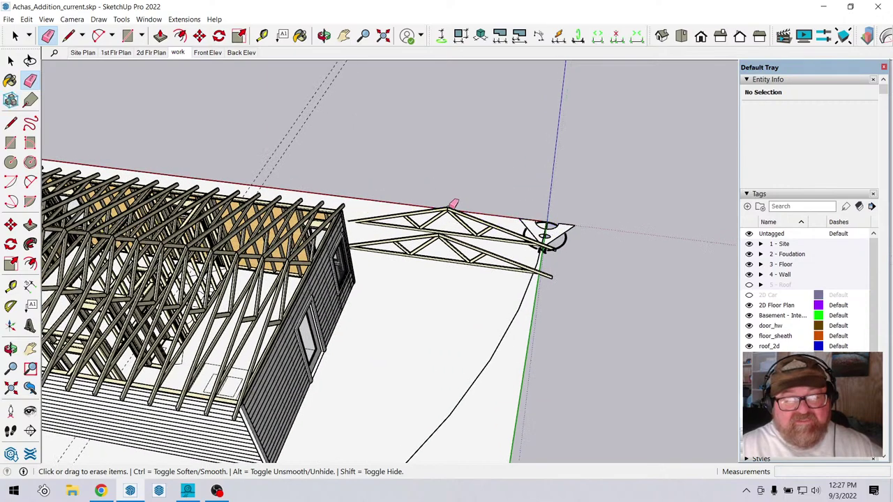
{"action": "left_click", "coordinate": [450, 213]}
{"action": "left_click", "coordinate": [446, 231]}
{"action": "scroll", "coordinate": [530, 254], "scroll_direction": "down", "scroll_amount": 2}
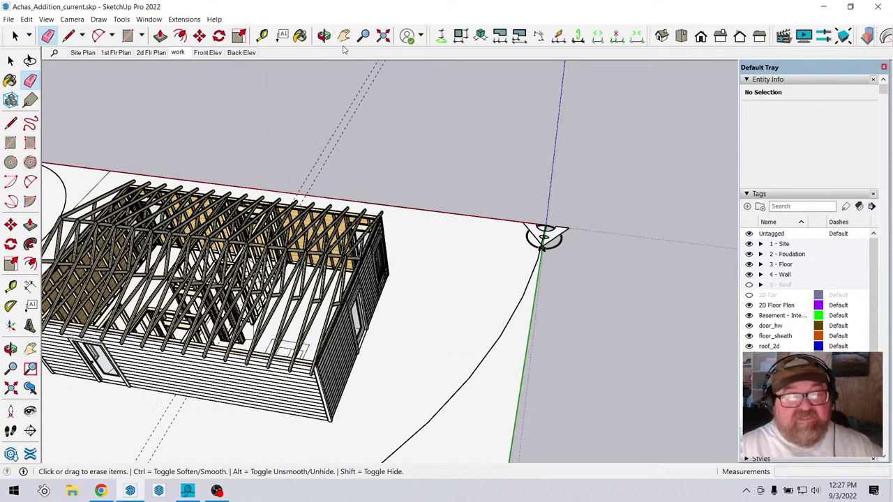
Orbit around the house to confirm only the roof truss assembly remains.
{"action": "left_click", "coordinate": [324, 35]}
{"action": "left_click_drag", "start_coordinate": [440, 390], "coordinate": [163, 359]}
{"action": "scroll", "coordinate": [628, 381], "scroll_direction": "down", "scroll_amount": 3}
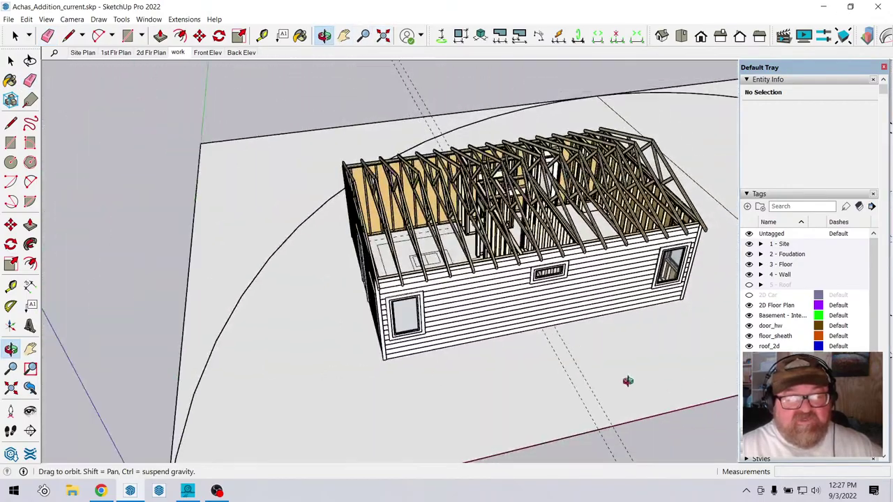
{"action": "left_click_drag", "start_coordinate": [415, 298], "coordinate": [307, 215]}
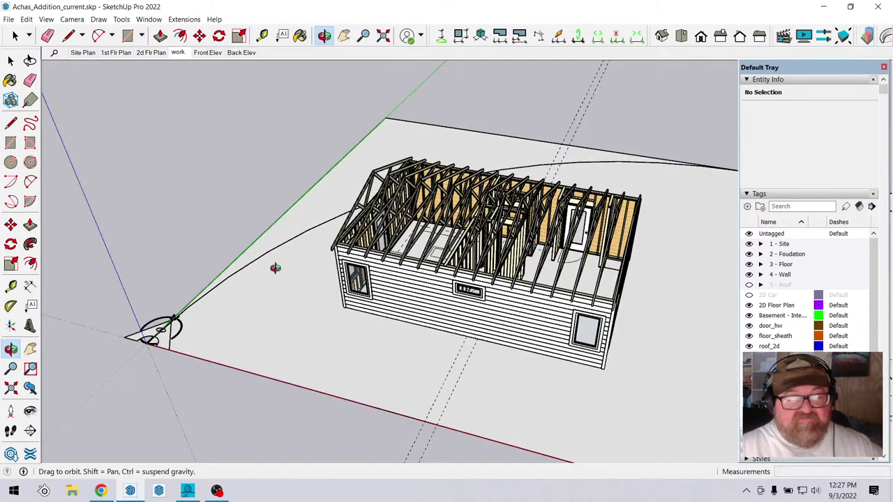
{"action": "scroll", "coordinate": [259, 291], "scroll_direction": "up", "scroll_amount": 3}
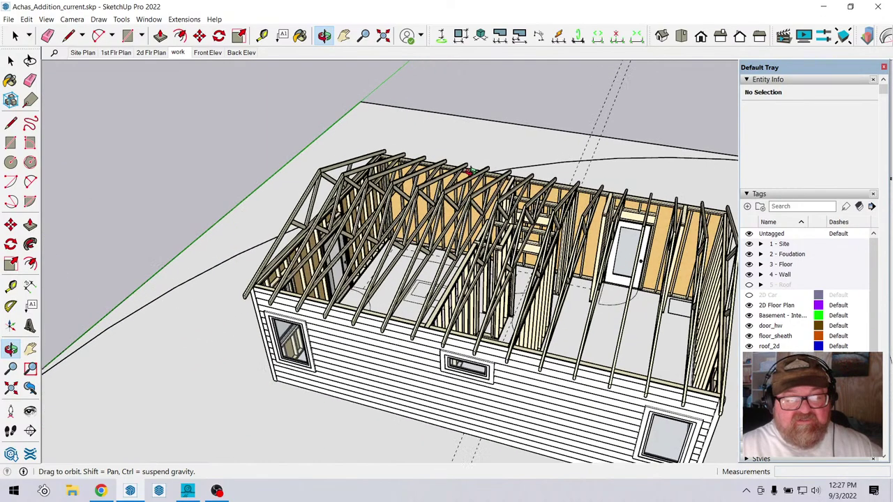
{"action": "scroll", "coordinate": [229, 319], "scroll_direction": "down", "scroll_amount": 1}
{"action": "scroll", "coordinate": [307, 316], "scroll_direction": "down", "scroll_amount": 2}
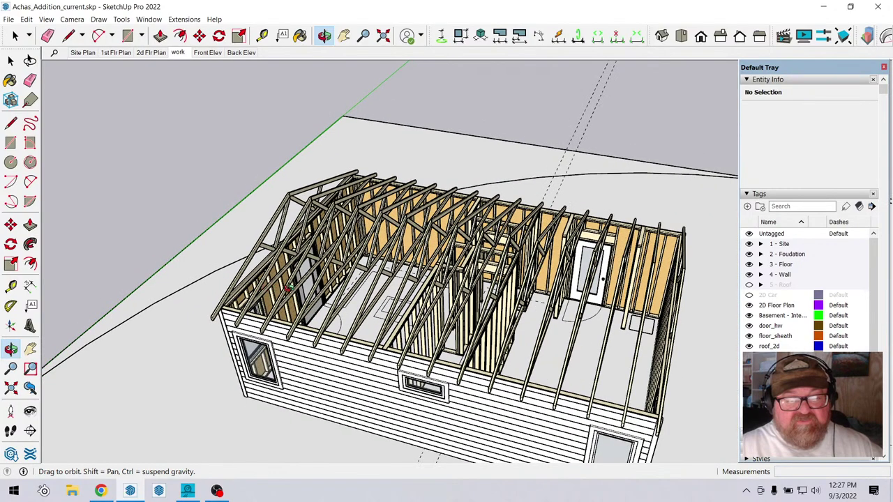
{"action": "left_click_drag", "start_coordinate": [420, 308], "coordinate": [480, 328]}
{"action": "scroll", "coordinate": [480, 328], "scroll_direction": "up", "scroll_amount": 2}
{"action": "scroll", "coordinate": [403, 306], "scroll_direction": "up", "scroll_amount": 2}
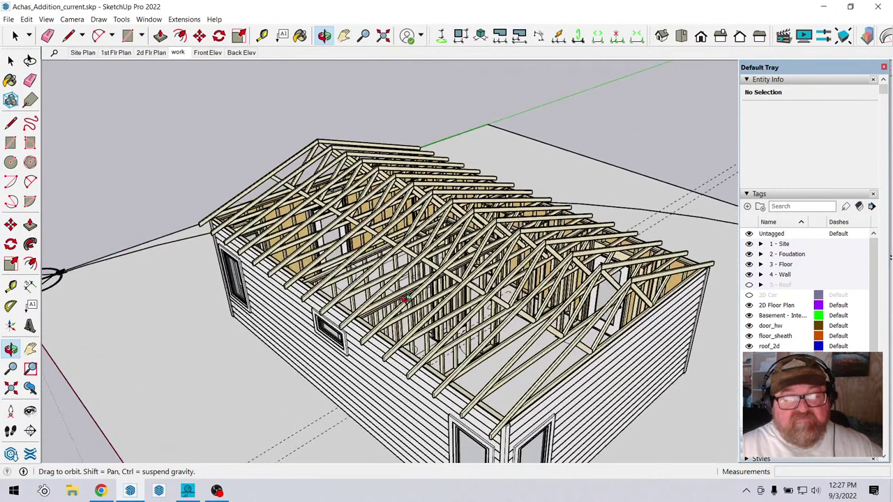
Select the roof truss assembly group.
{"action": "left_click", "coordinate": [17, 37]}
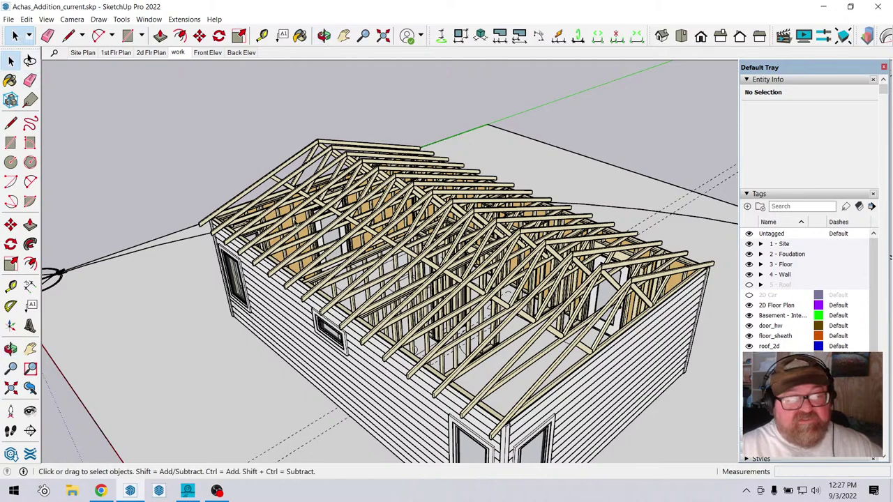
{"action": "scroll", "coordinate": [558, 300], "scroll_direction": "up", "scroll_amount": 2}
{"action": "scroll", "coordinate": [530, 293], "scroll_direction": "down", "scroll_amount": 2}
{"action": "scroll", "coordinate": [559, 300], "scroll_direction": "up", "scroll_amount": 1}
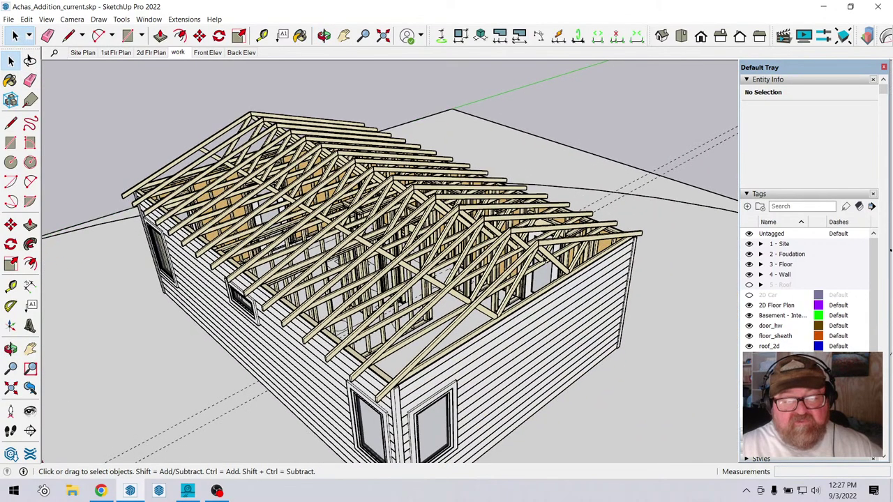
{"action": "left_click", "coordinate": [547, 255]}
Open the truss assembly's Edit settings and set Adv. Roof Options to YES.
{"action": "right_click", "coordinate": [538, 240]}
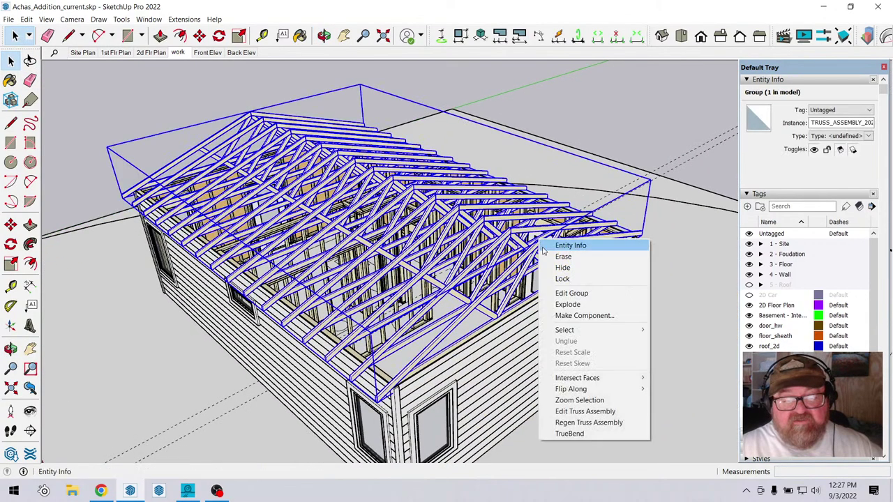
{"action": "left_click", "coordinate": [579, 411]}
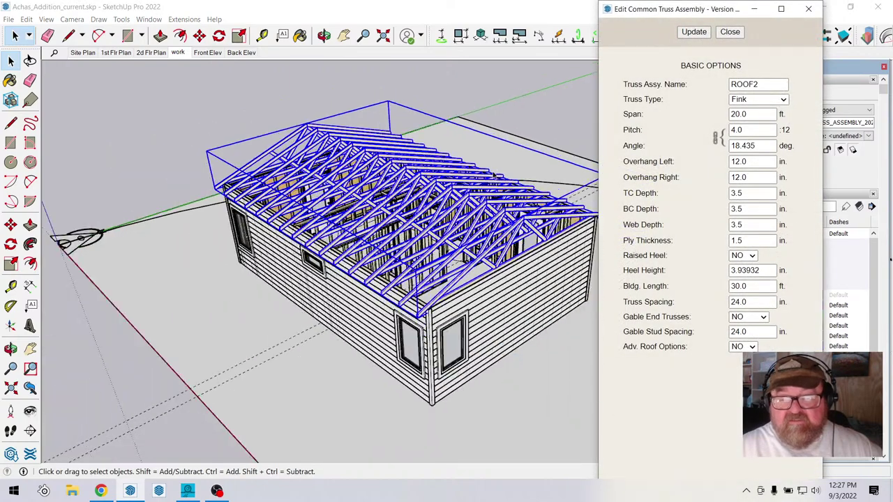
{"action": "left_click", "coordinate": [750, 347]}
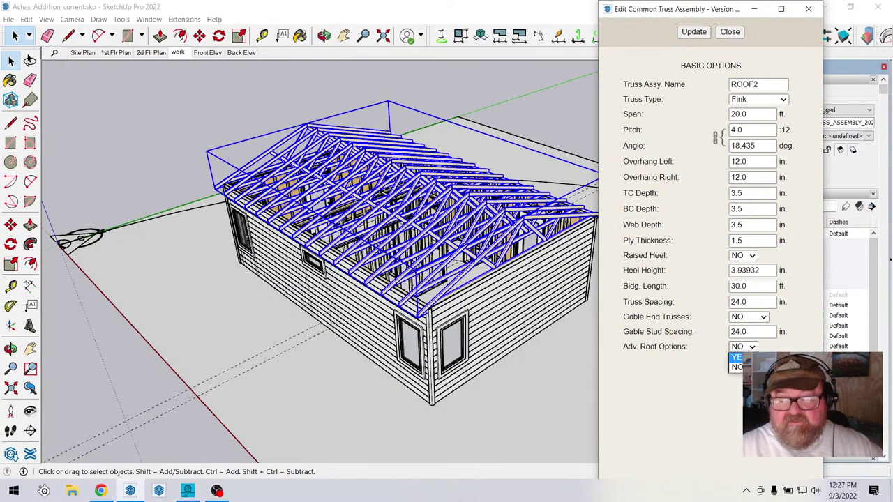
{"action": "left_click", "coordinate": [738, 366]}
{"action": "scroll", "coordinate": [659, 254], "scroll_direction": "down", "scroll_amount": 5}
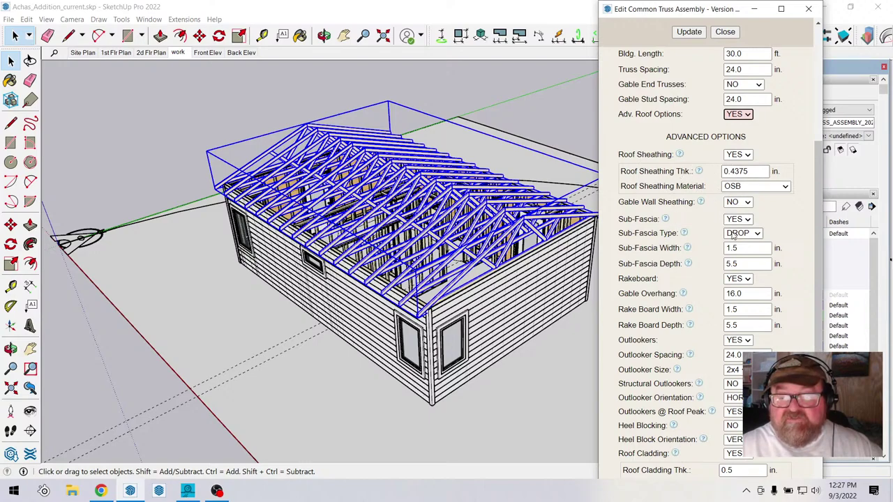
{"action": "scroll", "coordinate": [705, 268], "scroll_direction": "down", "scroll_amount": 3}
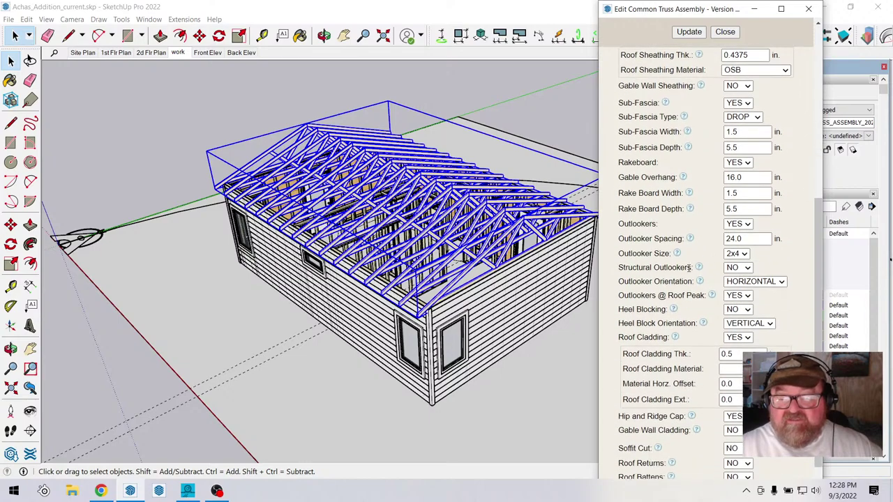
{"action": "scroll", "coordinate": [687, 272], "scroll_direction": "down", "scroll_amount": 1}
{"action": "scroll", "coordinate": [697, 256], "scroll_direction": "up", "scroll_amount": 2}
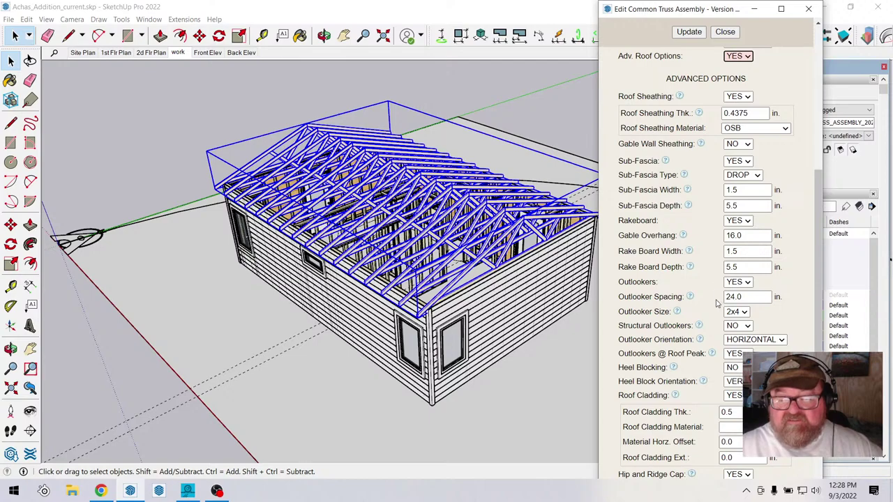
Turn on Structural Outlookers for the truss assembly.
{"action": "left_click", "coordinate": [746, 326]}
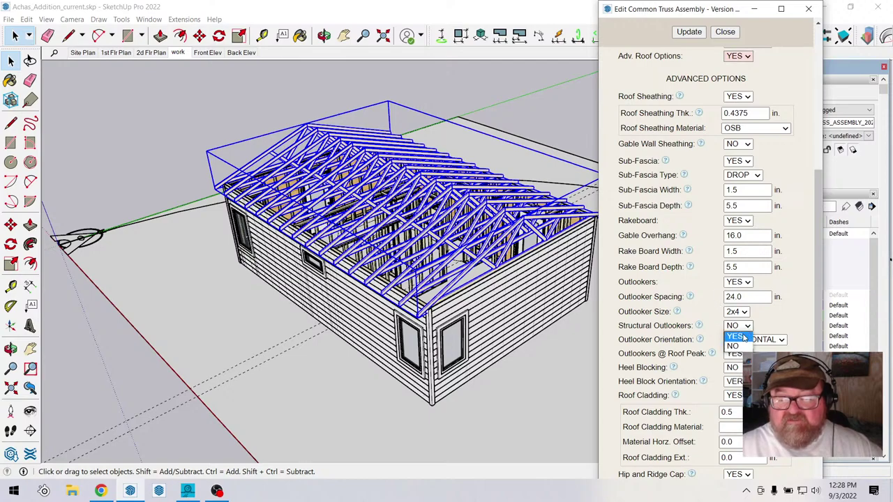
{"action": "left_click", "coordinate": [744, 341]}
{"action": "scroll", "coordinate": [719, 313], "scroll_direction": "down", "scroll_amount": 2}
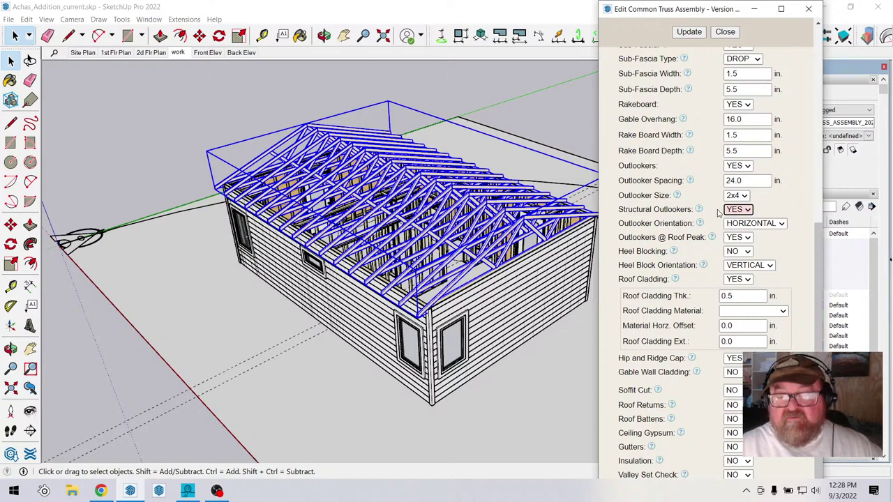
{"action": "scroll", "coordinate": [718, 214], "scroll_direction": "up", "scroll_amount": 1}
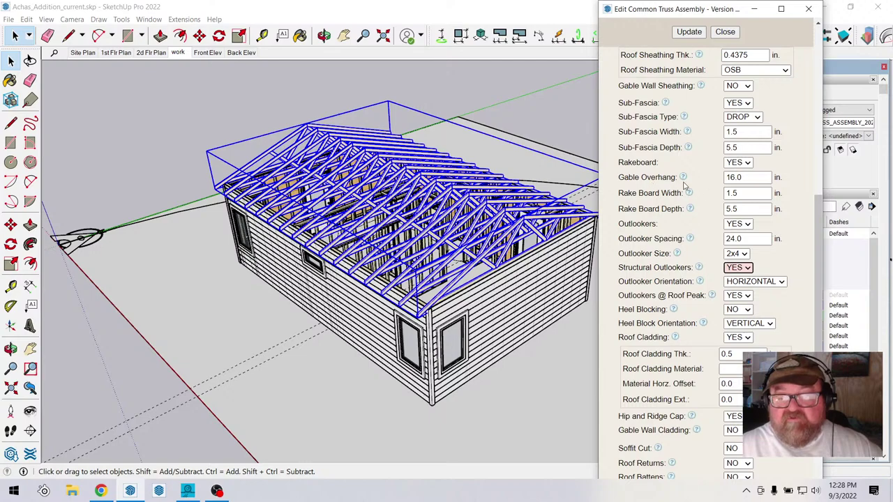
{"action": "scroll", "coordinate": [701, 237], "scroll_direction": "down", "scroll_amount": 2}
{"action": "scroll", "coordinate": [699, 235], "scroll_direction": "up", "scroll_amount": 3}
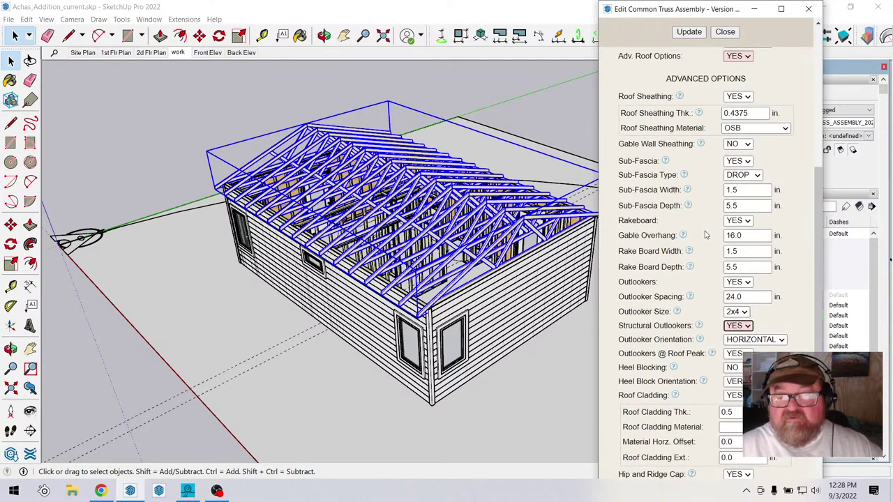
{"action": "scroll", "coordinate": [706, 237], "scroll_direction": "down", "scroll_amount": 4}
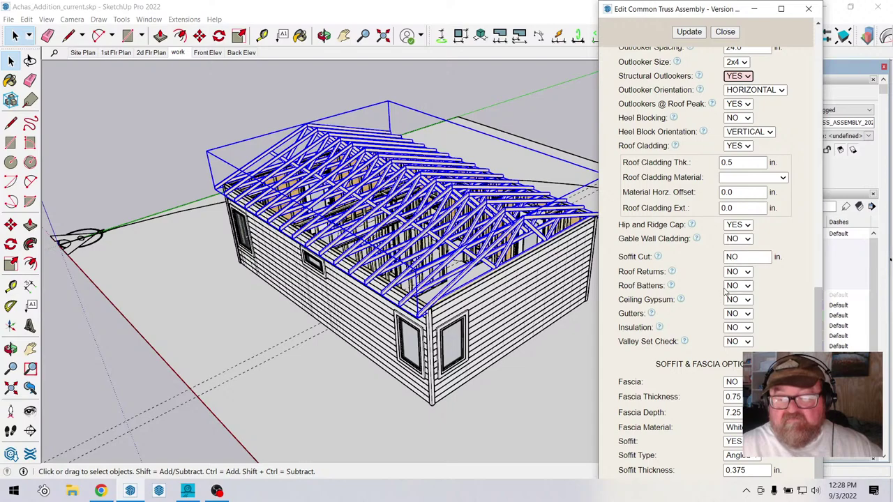
Set Gable Wall Cladding and Fascia to YES and update the assembly.
{"action": "left_click", "coordinate": [738, 239]}
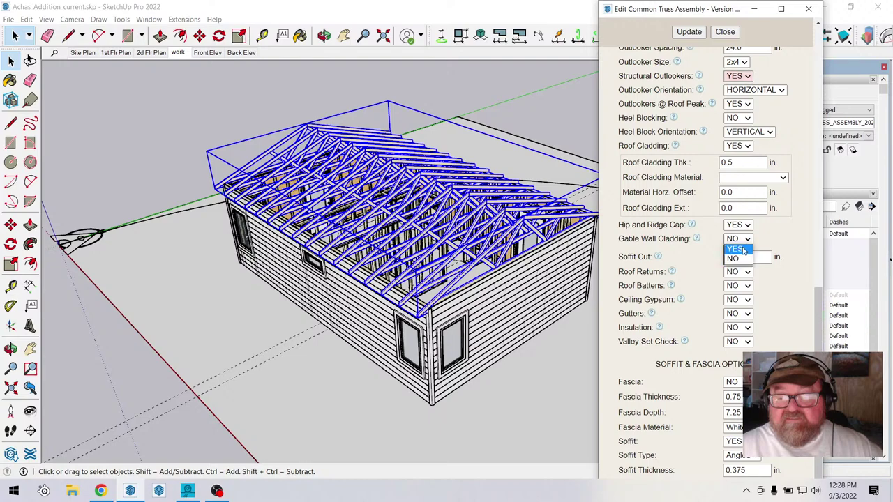
{"action": "left_click", "coordinate": [743, 252]}
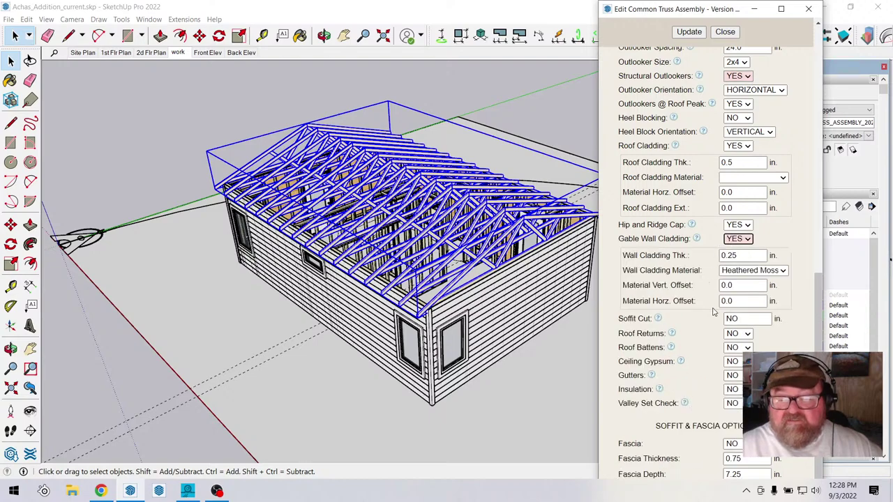
{"action": "scroll", "coordinate": [713, 312], "scroll_direction": "down", "scroll_amount": 2}
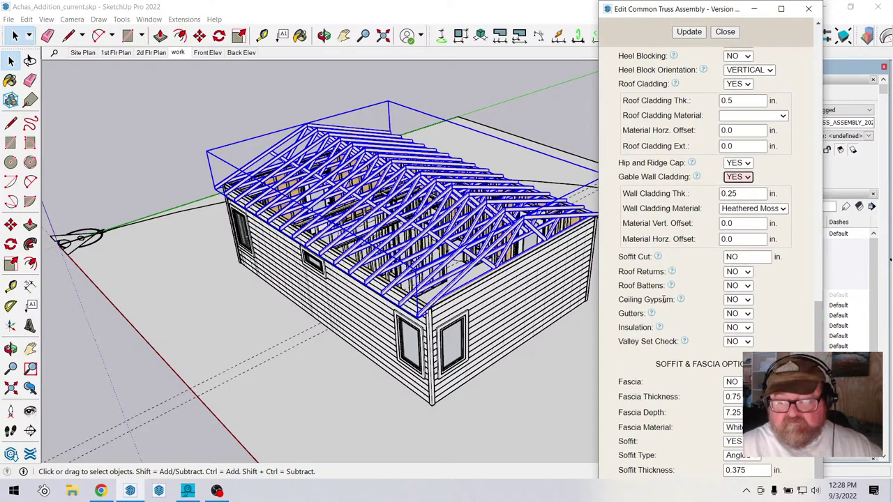
{"action": "left_click", "coordinate": [734, 382]}
{"action": "left_click", "coordinate": [732, 404]}
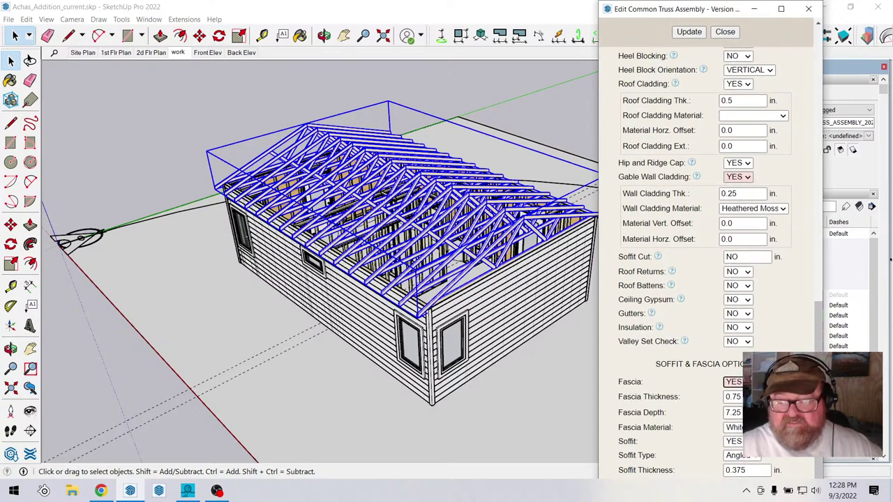
{"action": "left_click", "coordinate": [692, 32]}
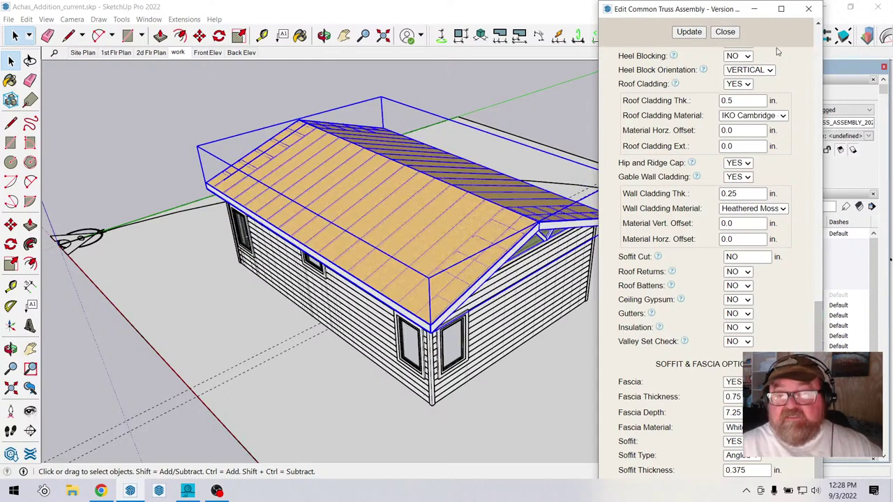
Choose IKO Cambridge - Charcoal Grey roof cladding, update the assembly, and close the editor.
{"action": "left_click", "coordinate": [780, 9]}
{"action": "scroll", "coordinate": [441, 251], "scroll_direction": "down", "scroll_amount": 1}
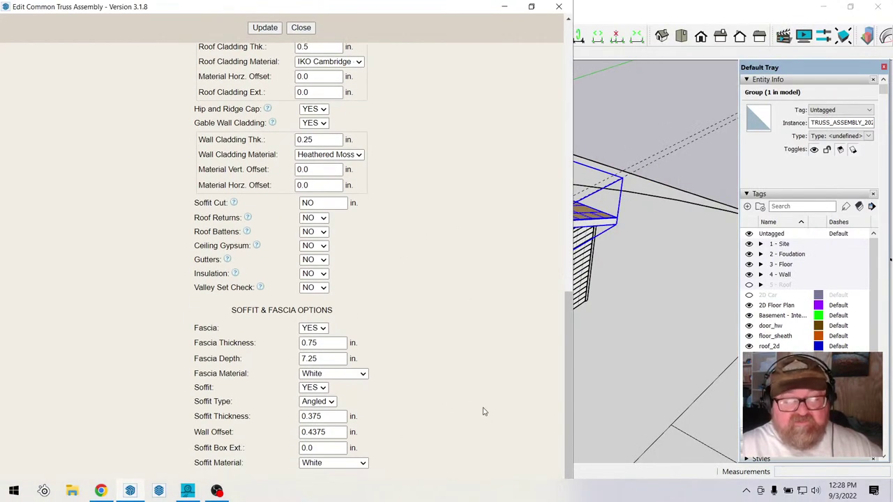
{"action": "scroll", "coordinate": [482, 411], "scroll_direction": "up", "scroll_amount": 6}
{"action": "scroll", "coordinate": [487, 319], "scroll_direction": "down", "scroll_amount": 4}
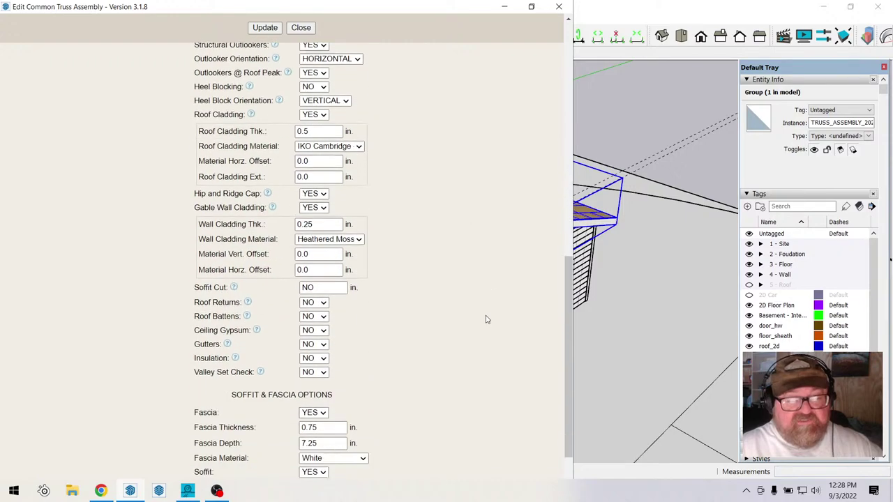
{"action": "scroll", "coordinate": [487, 319], "scroll_direction": "down", "scroll_amount": 2}
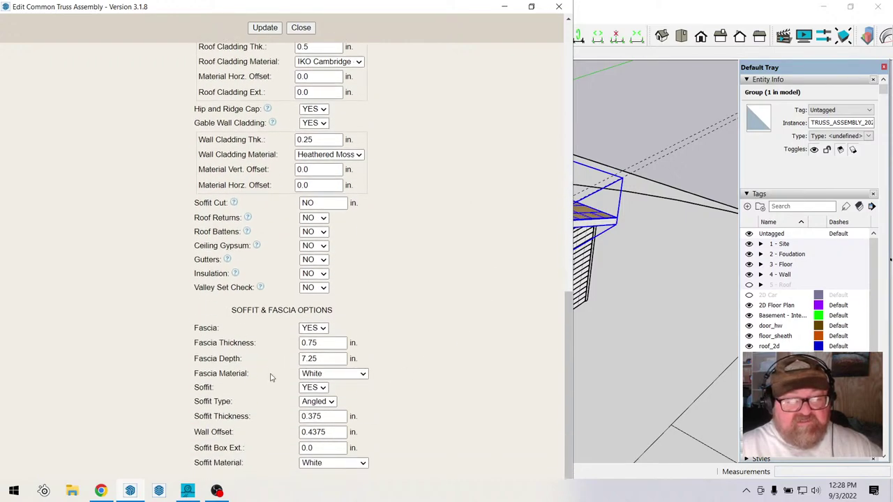
{"action": "scroll", "coordinate": [255, 269], "scroll_direction": "up", "scroll_amount": 4}
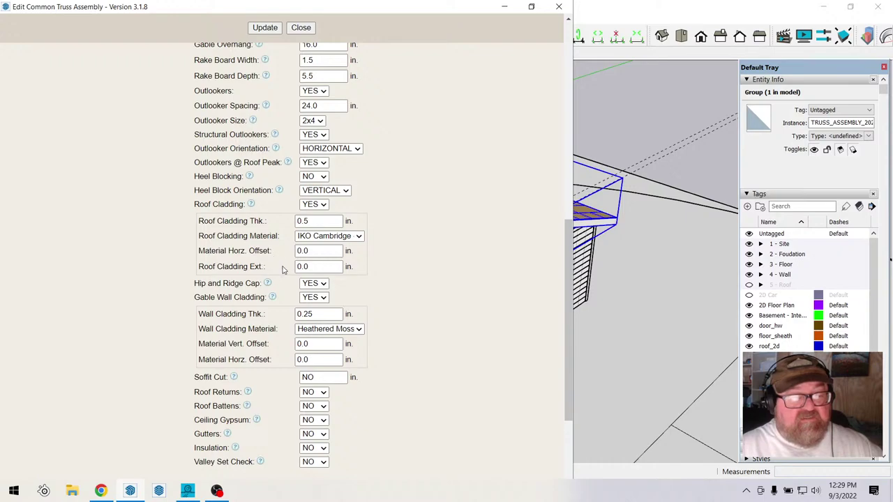
{"action": "scroll", "coordinate": [288, 235], "scroll_direction": "up", "scroll_amount": 4}
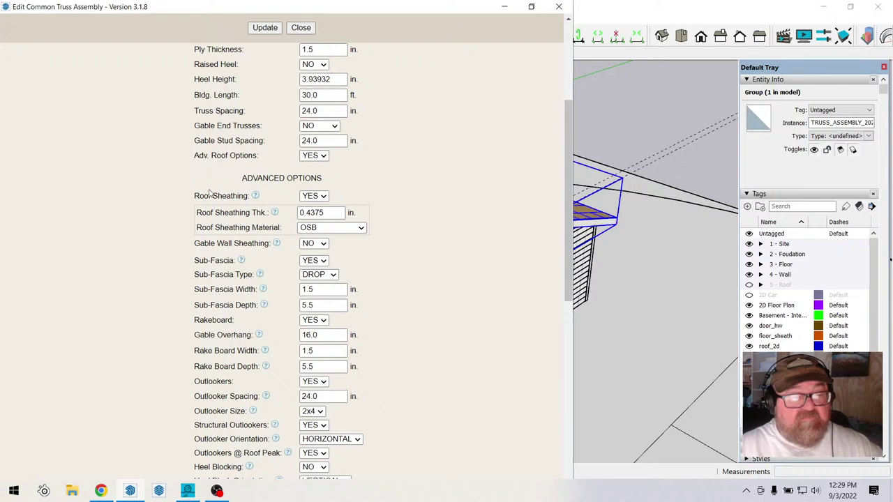
{"action": "scroll", "coordinate": [235, 187], "scroll_direction": "up", "scroll_amount": 2}
{"action": "scroll", "coordinate": [283, 210], "scroll_direction": "down", "scroll_amount": 4}
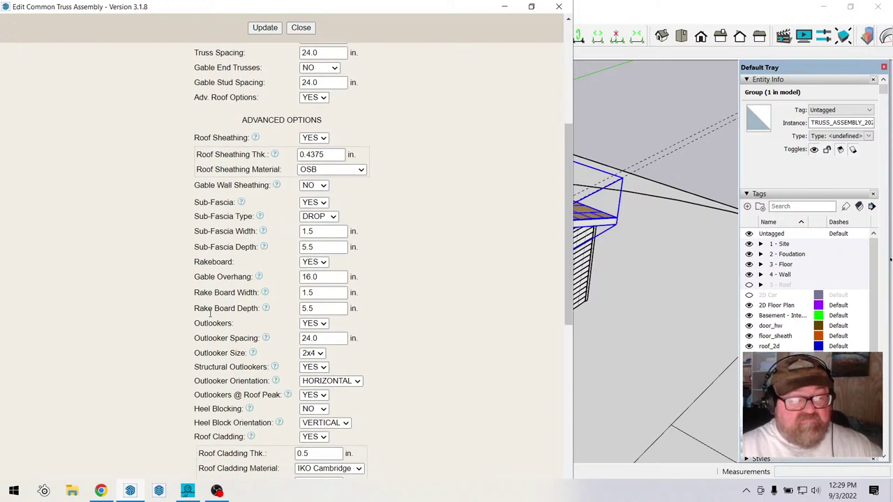
{"action": "scroll", "coordinate": [209, 340], "scroll_direction": "down", "scroll_amount": 4}
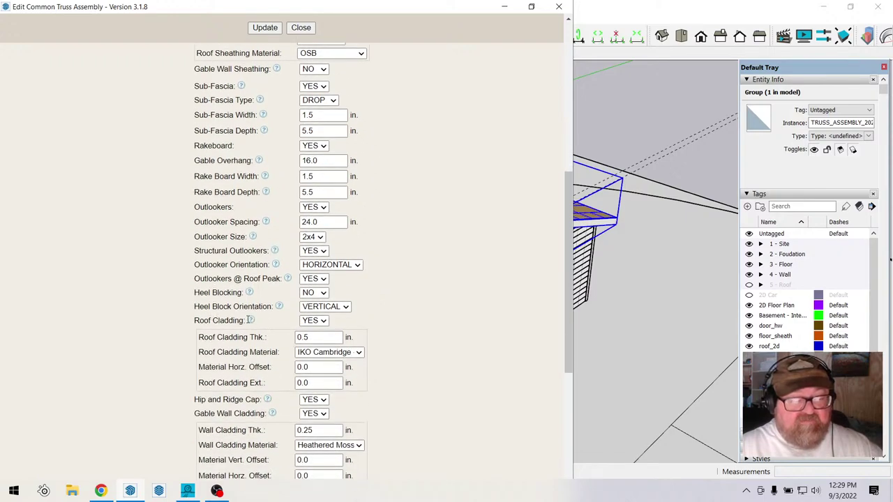
{"action": "scroll", "coordinate": [317, 320], "scroll_direction": "down", "scroll_amount": 6}
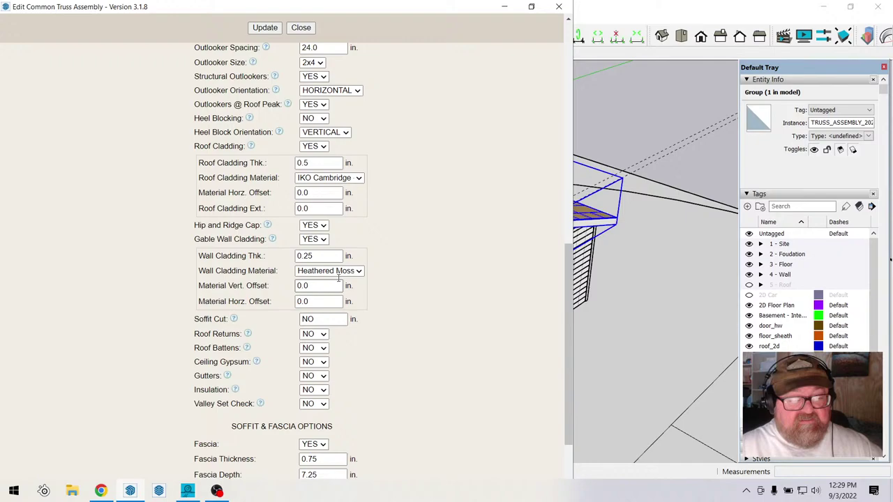
{"action": "left_click", "coordinate": [358, 178]}
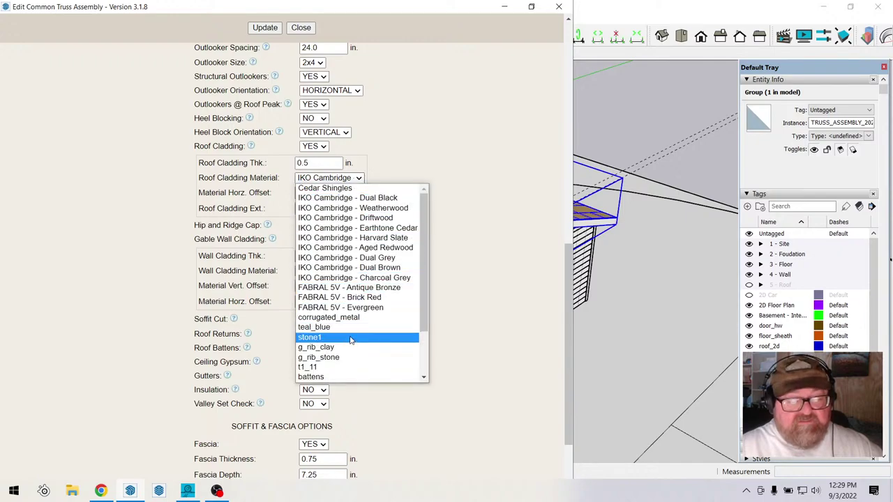
{"action": "left_click", "coordinate": [381, 279]}
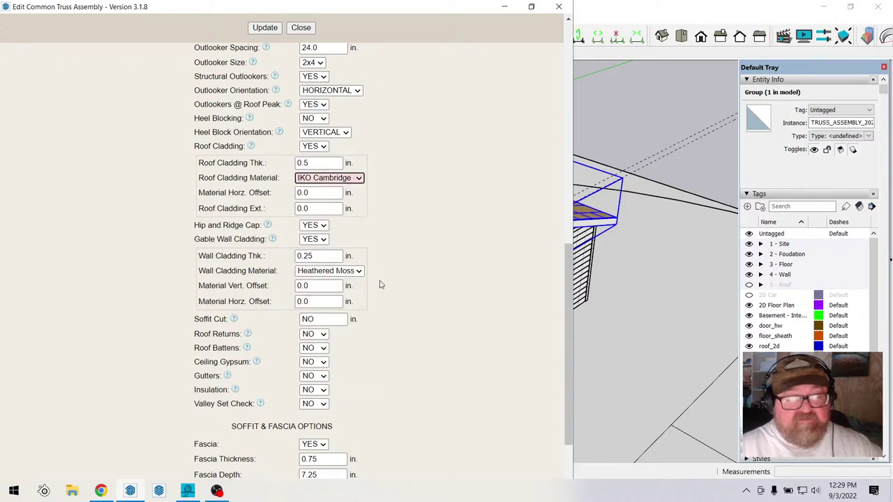
{"action": "left_click", "coordinate": [266, 30]}
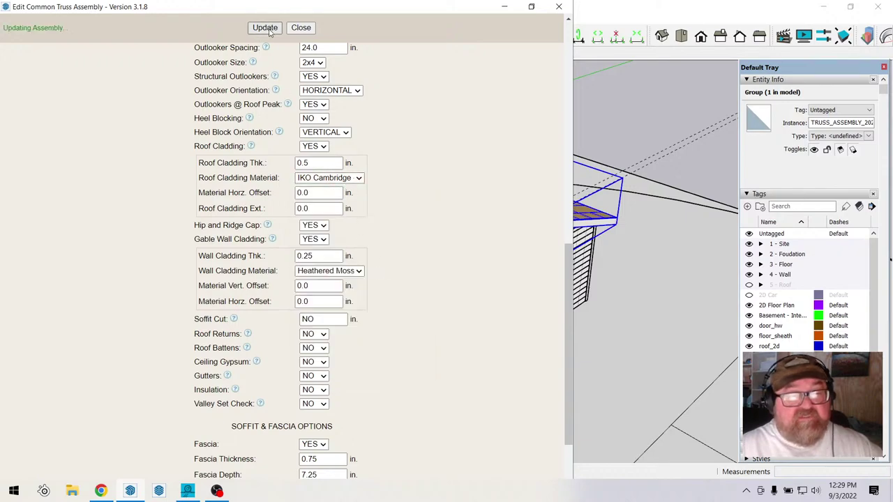
{"action": "left_click", "coordinate": [299, 29]}
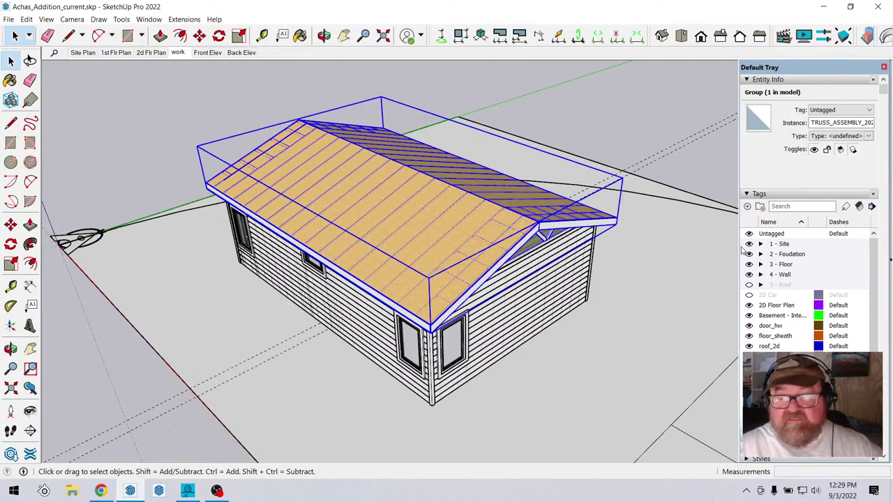
Turn on visibility of the 5 - Roof tag so the shingles appear.
{"action": "scroll", "coordinate": [791, 305], "scroll_direction": "down", "scroll_amount": 3}
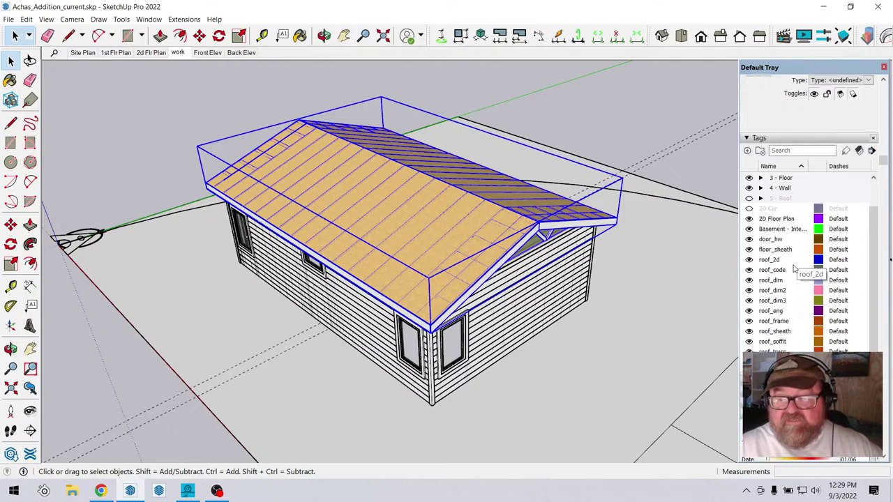
{"action": "scroll", "coordinate": [792, 276], "scroll_direction": "up", "scroll_amount": 2}
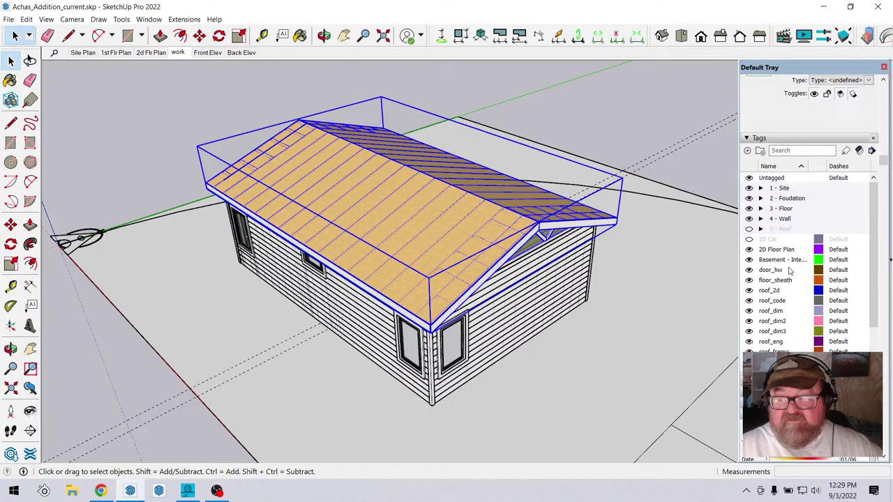
{"action": "left_click", "coordinate": [749, 230]}
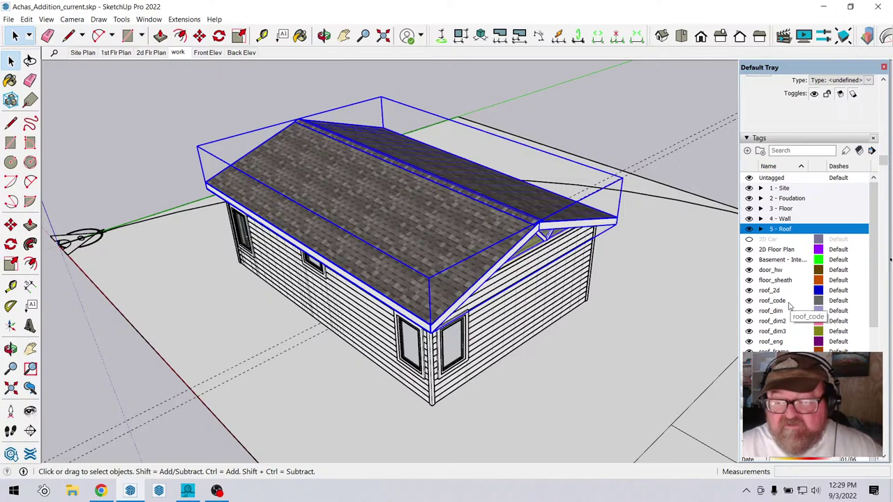
Move the tags roof_2d through roof_truss into the 5 - Roof folder and collapse it.
{"action": "left_click", "coordinate": [770, 291]}
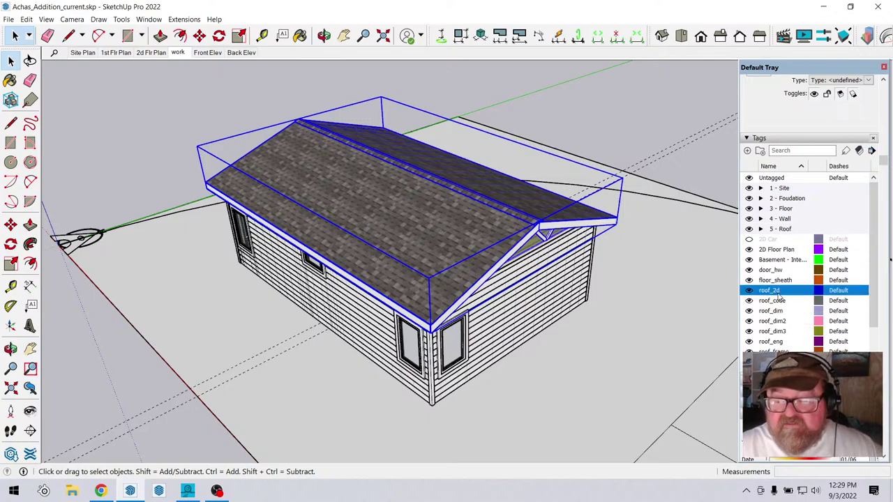
{"action": "scroll", "coordinate": [790, 333], "scroll_direction": "down", "scroll_amount": 3}
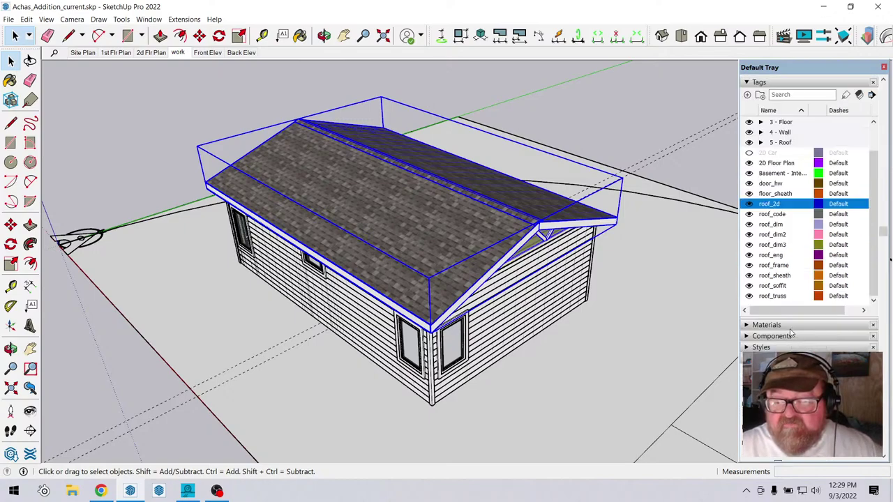
{"action": "left_click", "coordinate": [779, 296], "text": "shift"}
{"action": "scroll", "coordinate": [773, 219], "scroll_direction": "up", "scroll_amount": 3}
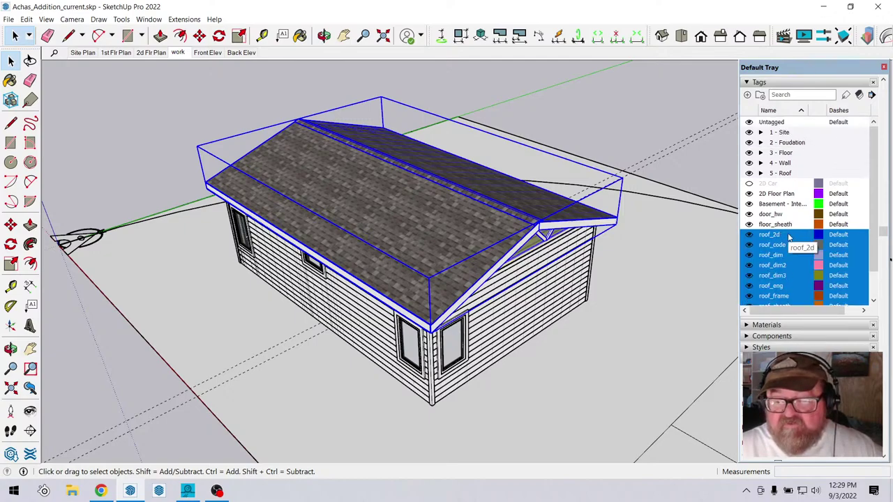
{"action": "left_click_drag", "start_coordinate": [790, 244], "coordinate": [791, 179]}
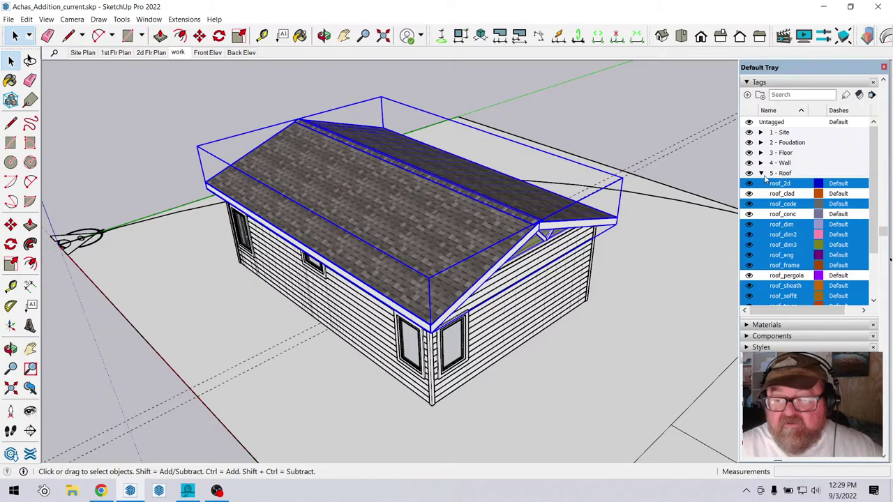
{"action": "left_click", "coordinate": [762, 174]}
Orbit down to a low side view to inspect the shingled roof.
{"action": "scroll", "coordinate": [499, 229], "scroll_direction": "up", "scroll_amount": 3}
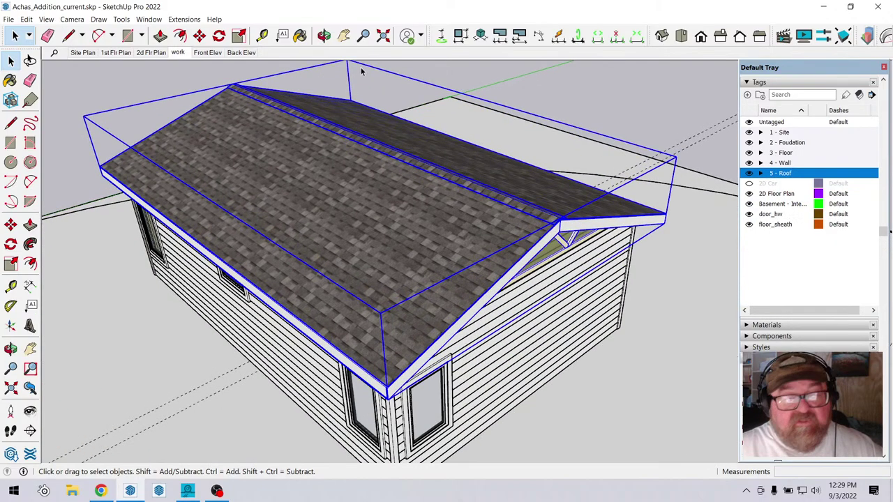
{"action": "left_click", "coordinate": [323, 36]}
{"action": "left_click_drag", "start_coordinate": [405, 130], "coordinate": [500, 204]}
{"action": "scroll", "coordinate": [576, 203], "scroll_direction": "up", "scroll_amount": 3}
{"action": "scroll", "coordinate": [609, 176], "scroll_direction": "down", "scroll_amount": 3}
{"action": "left_click", "coordinate": [15, 35]}
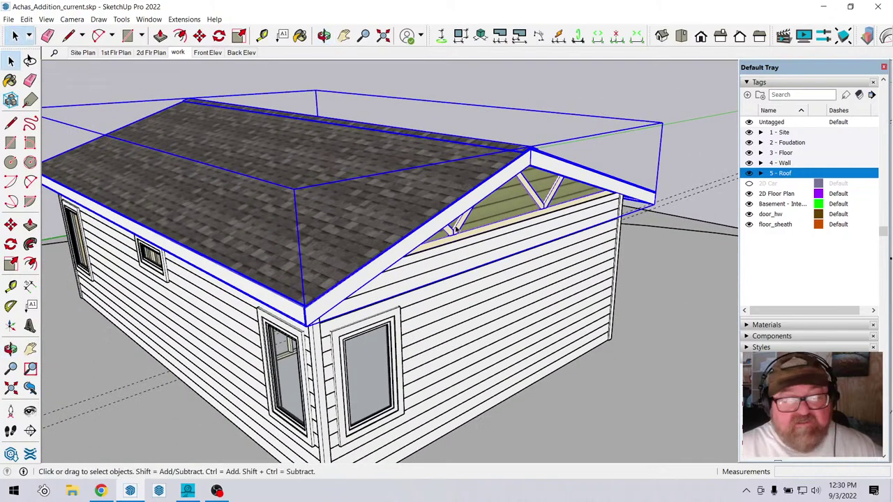
Set the truss assembly's Gable Wall Sheathing to YES to add 0.4375 in. OSB.
{"action": "right_click", "coordinate": [531, 194]}
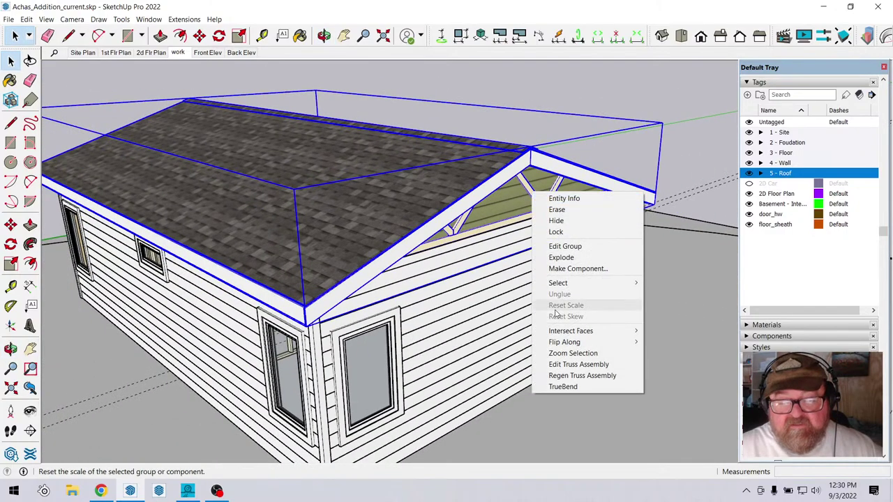
{"action": "left_click", "coordinate": [556, 364]}
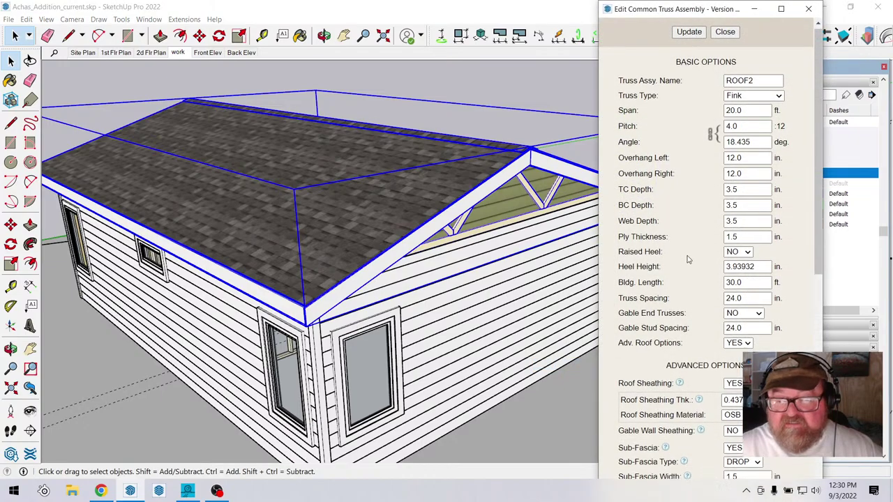
{"action": "scroll", "coordinate": [687, 257], "scroll_direction": "down", "scroll_amount": 7}
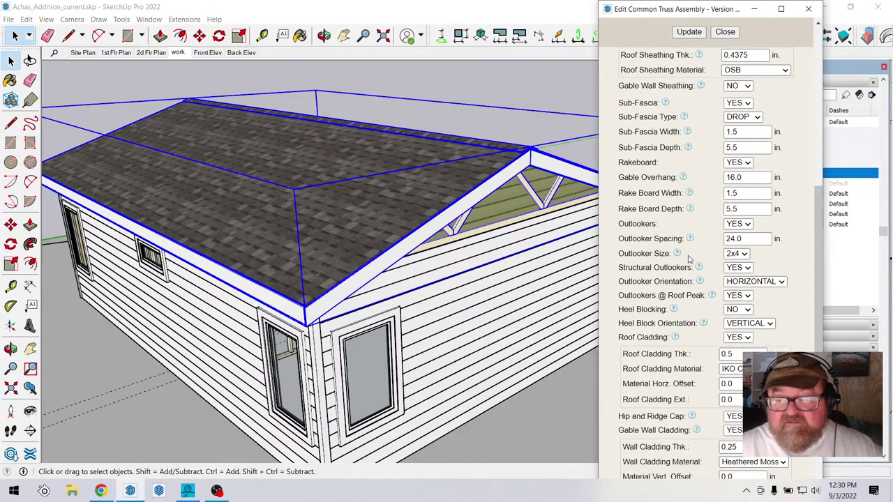
{"action": "scroll", "coordinate": [688, 258], "scroll_direction": "down", "scroll_amount": 6}
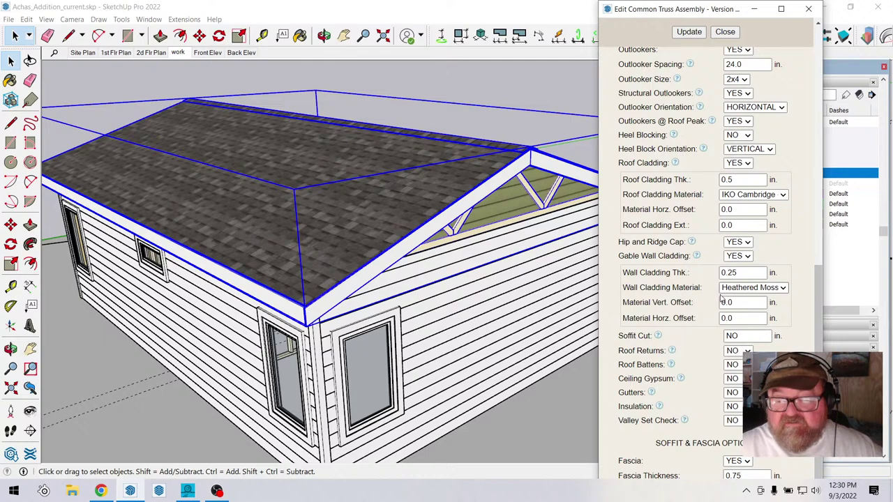
{"action": "scroll", "coordinate": [681, 300], "scroll_direction": "down", "scroll_amount": 3}
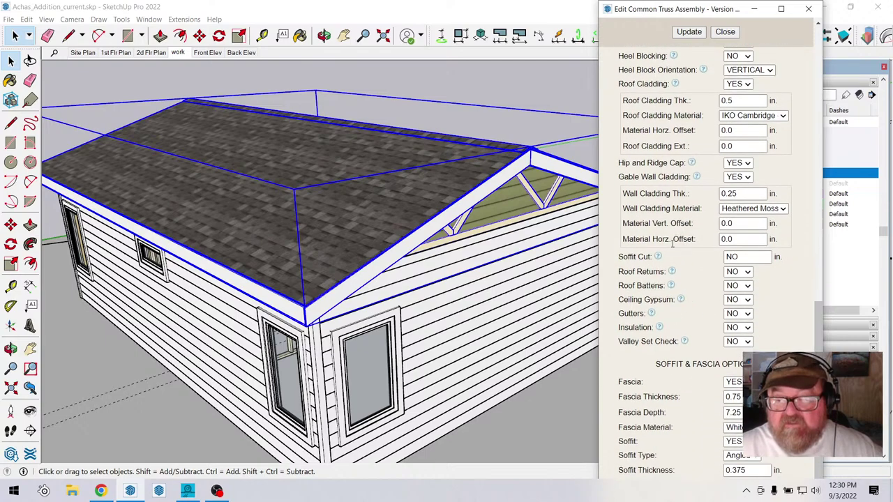
{"action": "left_click_drag", "start_coordinate": [660, 18], "coordinate": [661, 5]}
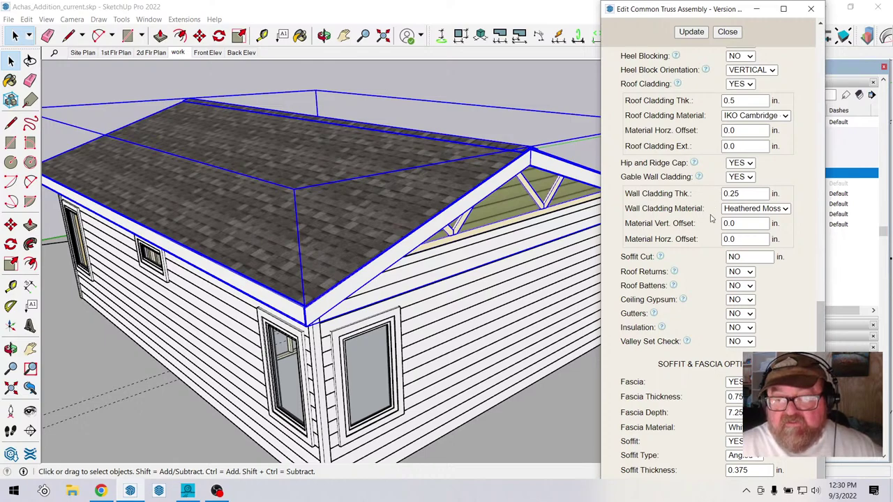
{"action": "scroll", "coordinate": [712, 300], "scroll_direction": "up", "scroll_amount": 5}
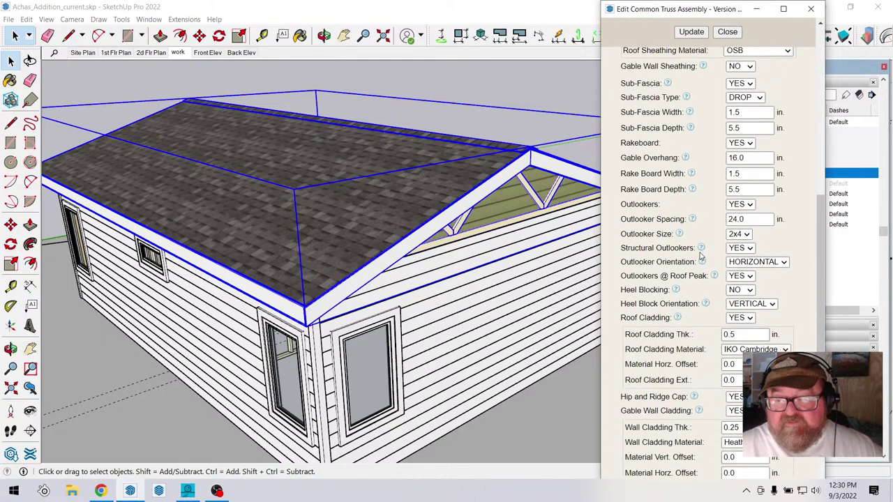
{"action": "scroll", "coordinate": [701, 256], "scroll_direction": "down", "scroll_amount": 1}
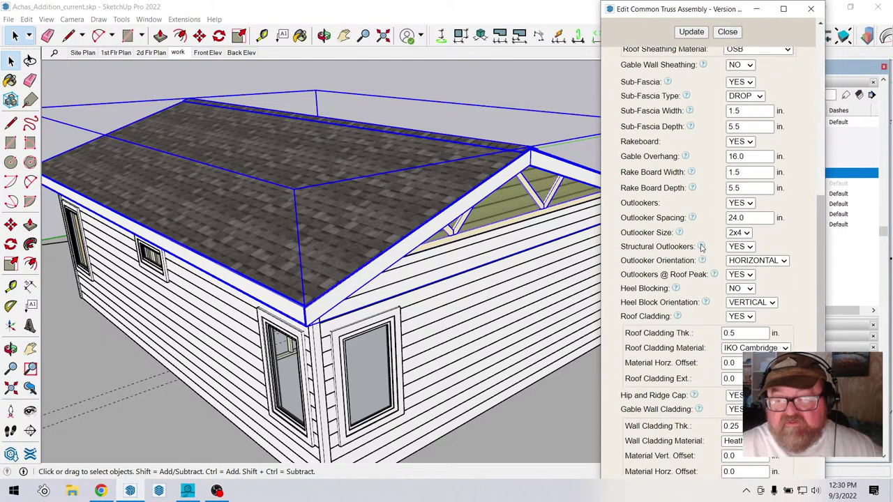
{"action": "scroll", "coordinate": [703, 244], "scroll_direction": "up", "scroll_amount": 3}
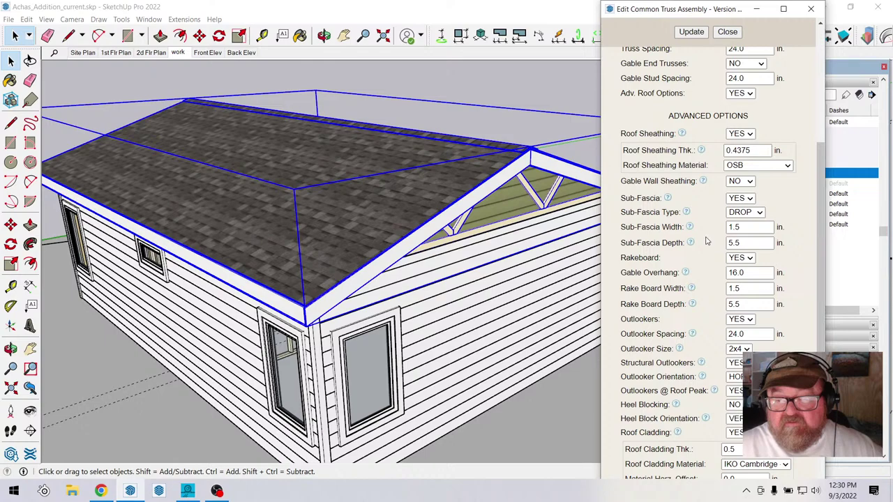
{"action": "scroll", "coordinate": [706, 240], "scroll_direction": "up", "scroll_amount": 2}
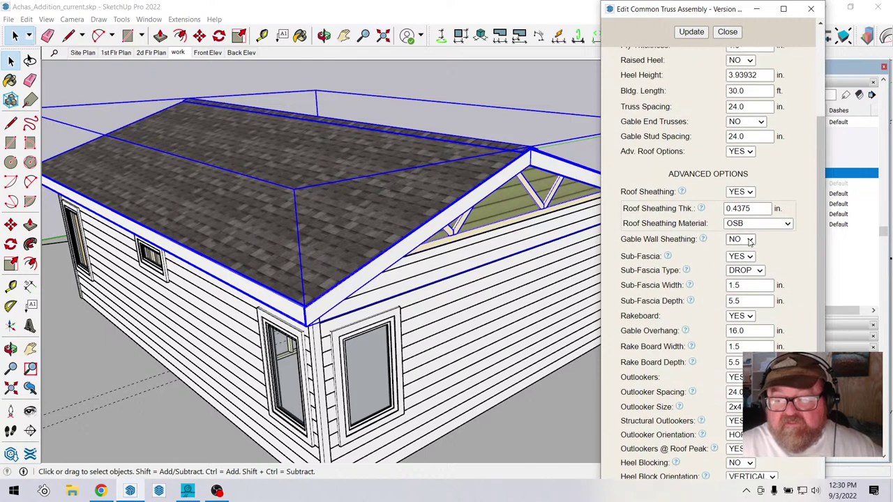
{"action": "left_click", "coordinate": [739, 239]}
{"action": "left_click", "coordinate": [736, 250]}
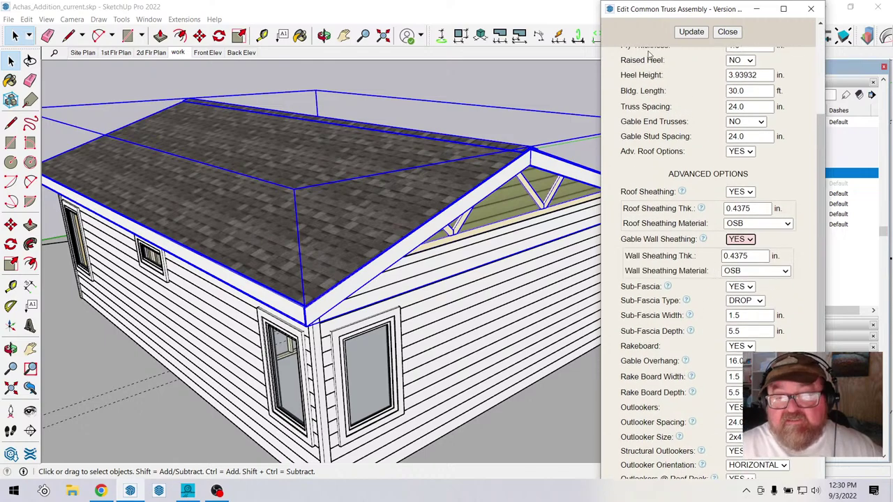
{"action": "left_click", "coordinate": [692, 32]}
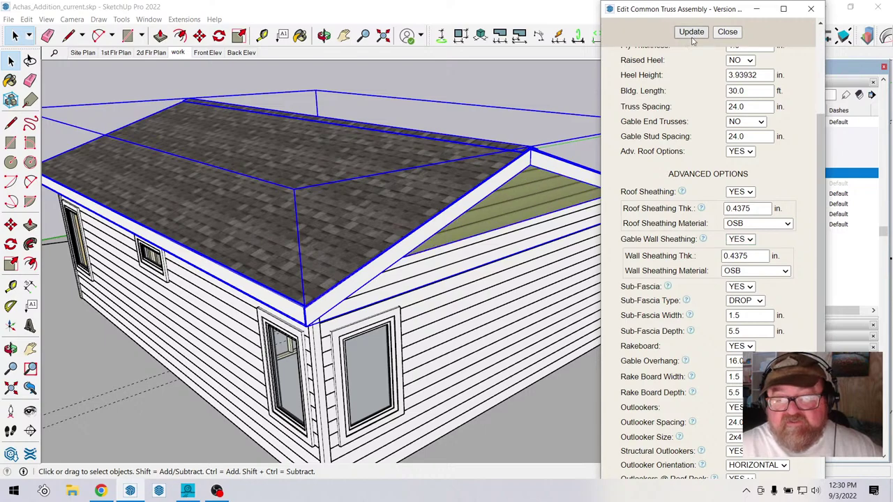
Set Gable End Trusses to YES and regenerate the truss assembly.
{"action": "scroll", "coordinate": [675, 148], "scroll_direction": "up", "scroll_amount": 1}
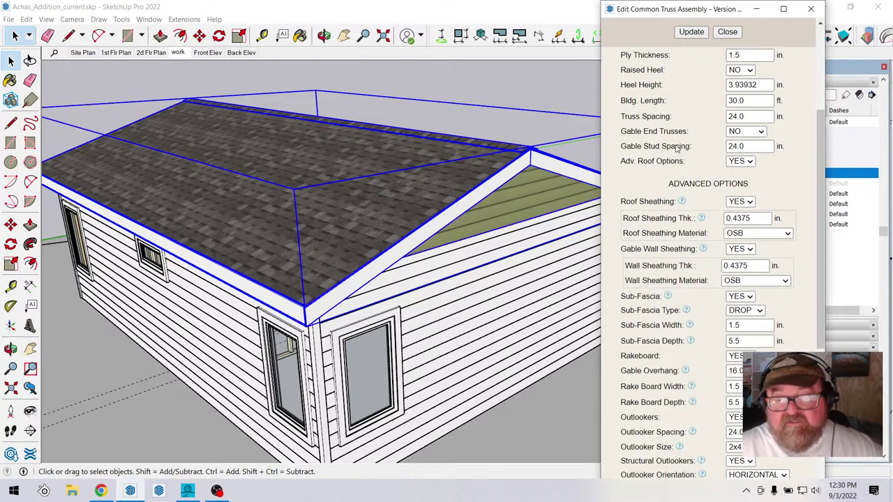
{"action": "scroll", "coordinate": [675, 148], "scroll_direction": "up", "scroll_amount": 5}
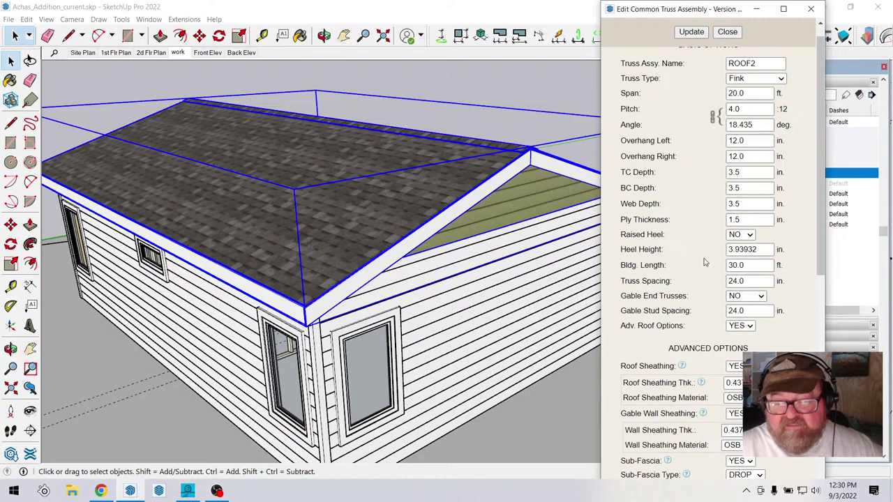
{"action": "left_click", "coordinate": [762, 296]}
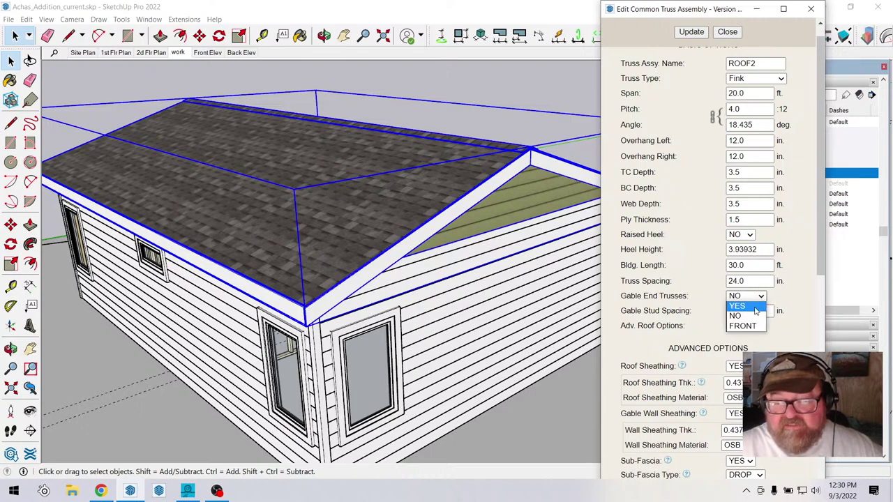
{"action": "left_click", "coordinate": [738, 306]}
{"action": "left_click", "coordinate": [692, 32]}
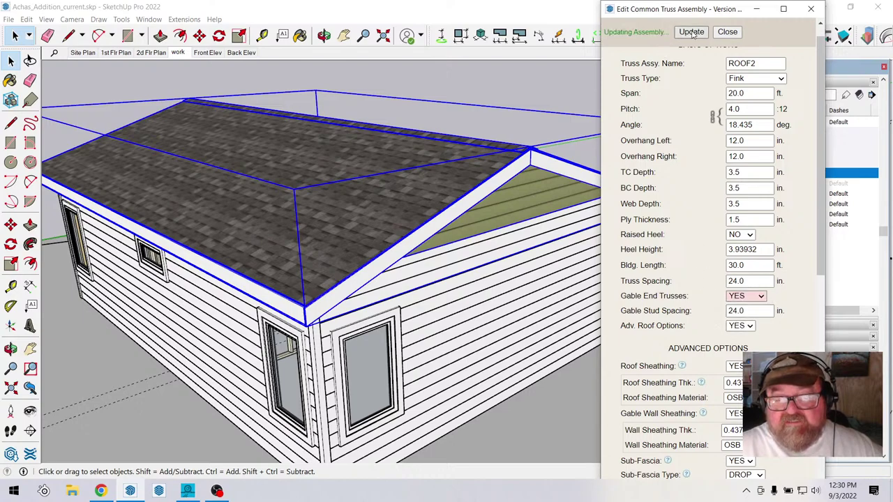
Change the gable Wall Cladding Material to lap_7.0, regenerate, and close the truss editor.
{"action": "scroll", "coordinate": [678, 250], "scroll_direction": "down", "scroll_amount": 12}
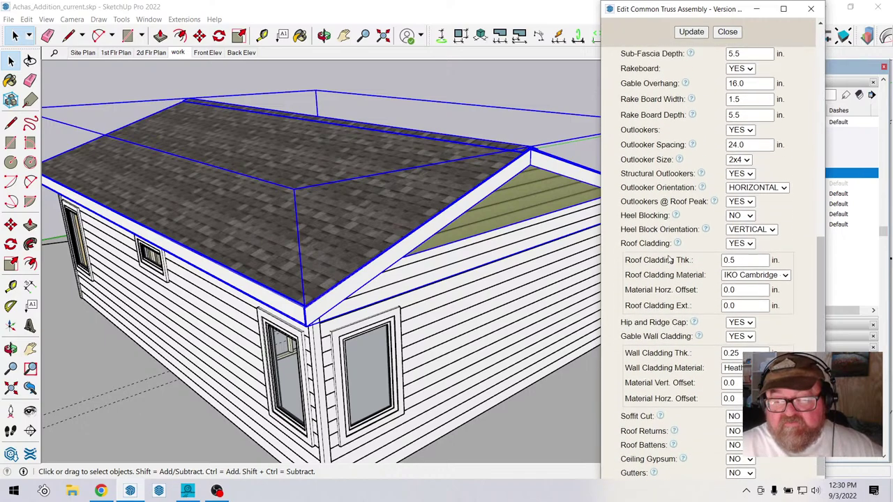
{"action": "scroll", "coordinate": [670, 259], "scroll_direction": "down", "scroll_amount": 1}
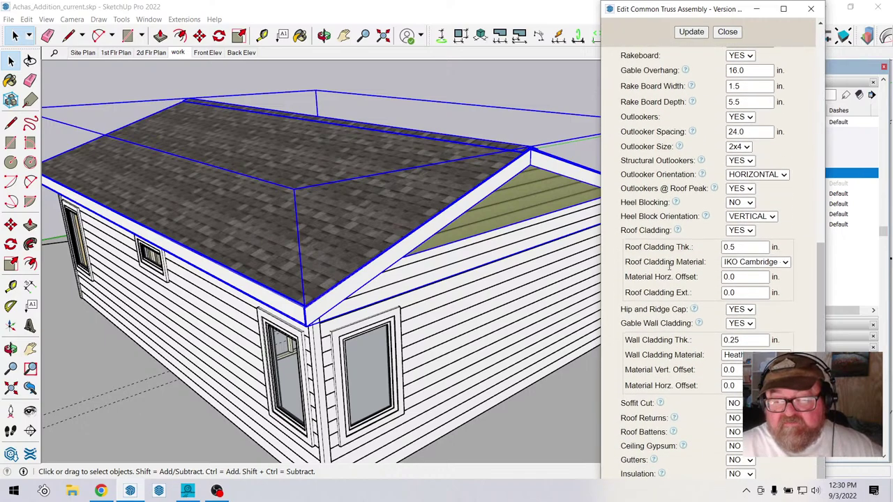
{"action": "left_click", "coordinate": [736, 355]}
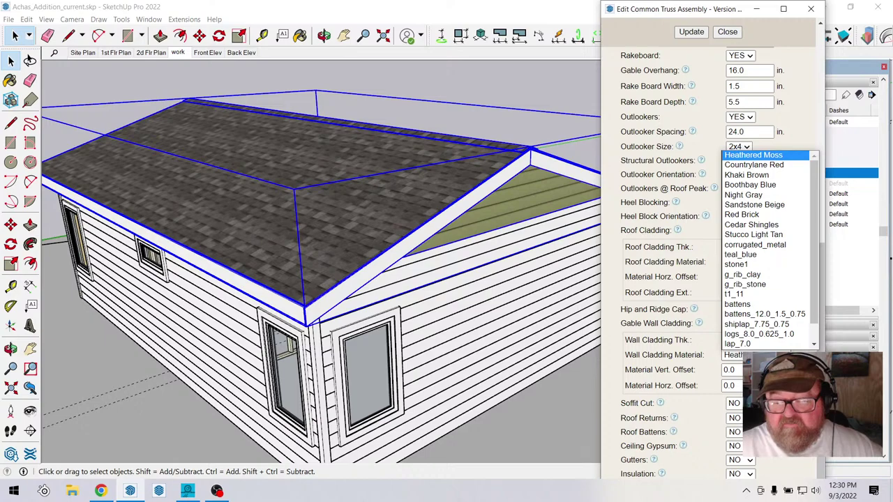
{"action": "left_click", "coordinate": [782, 344]}
{"action": "left_click", "coordinate": [693, 32]}
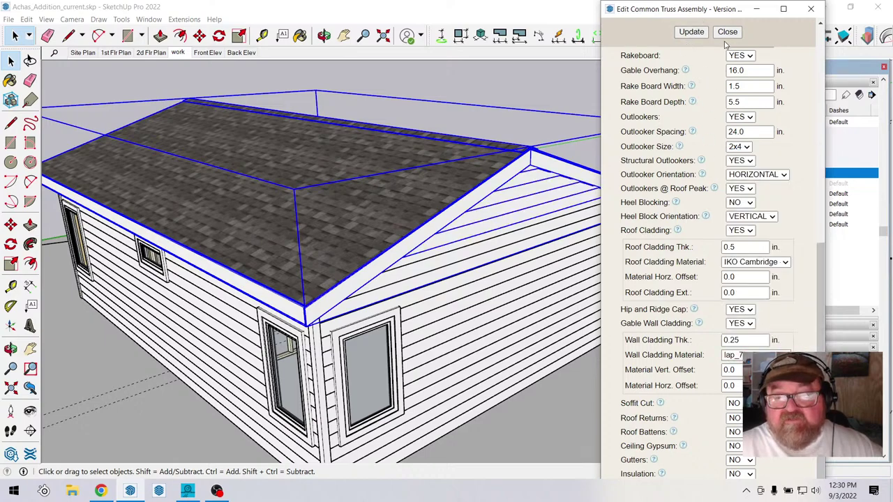
{"action": "left_click", "coordinate": [727, 32]}
{"action": "scroll", "coordinate": [479, 211], "scroll_direction": "down", "scroll_amount": 3}
{"action": "scroll", "coordinate": [542, 249], "scroll_direction": "up", "scroll_amount": 8}
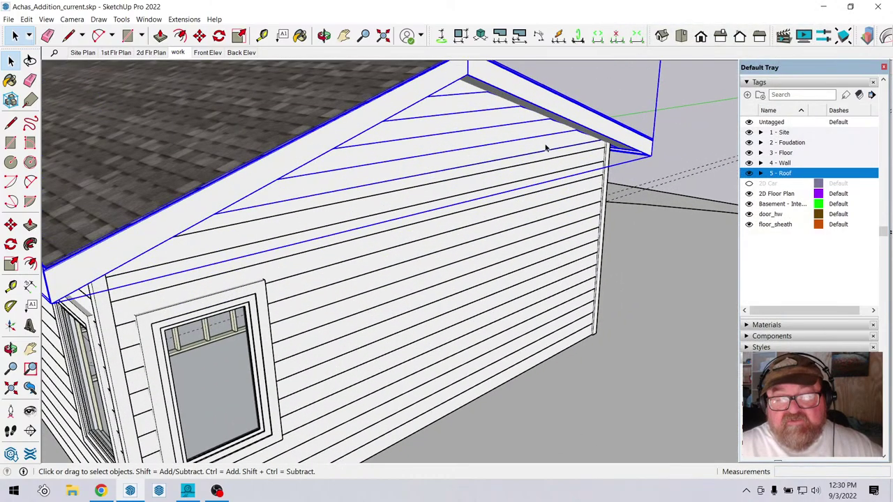
{"action": "scroll", "coordinate": [556, 156], "scroll_direction": "down", "scroll_amount": 2}
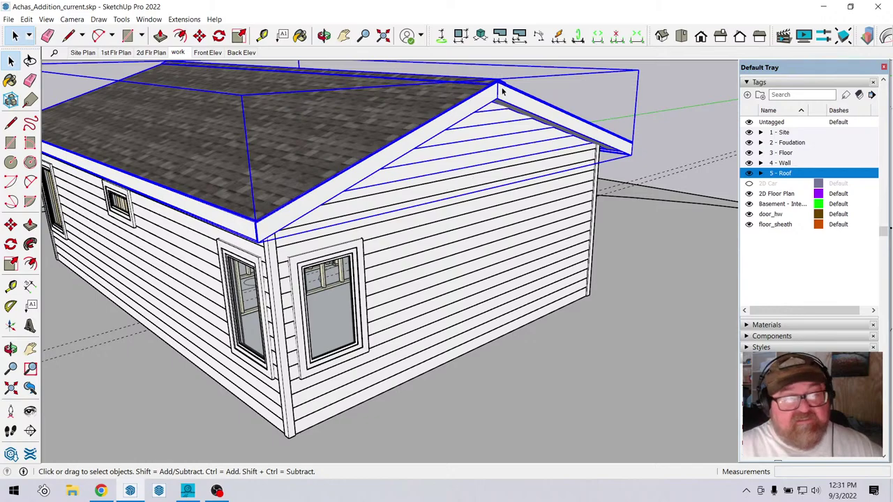
{"action": "left_click", "coordinate": [654, 81]}
{"action": "scroll", "coordinate": [486, 184], "scroll_direction": "up", "scroll_amount": 5}
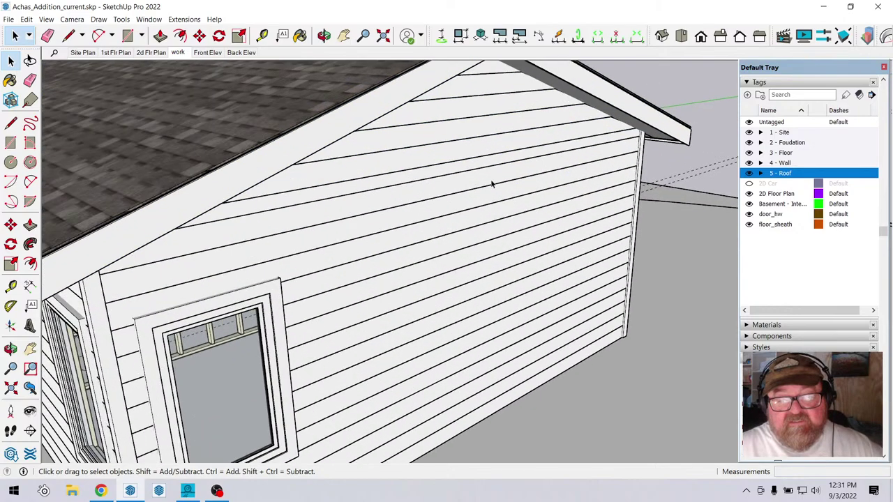
{"action": "left_click", "coordinate": [262, 36]}
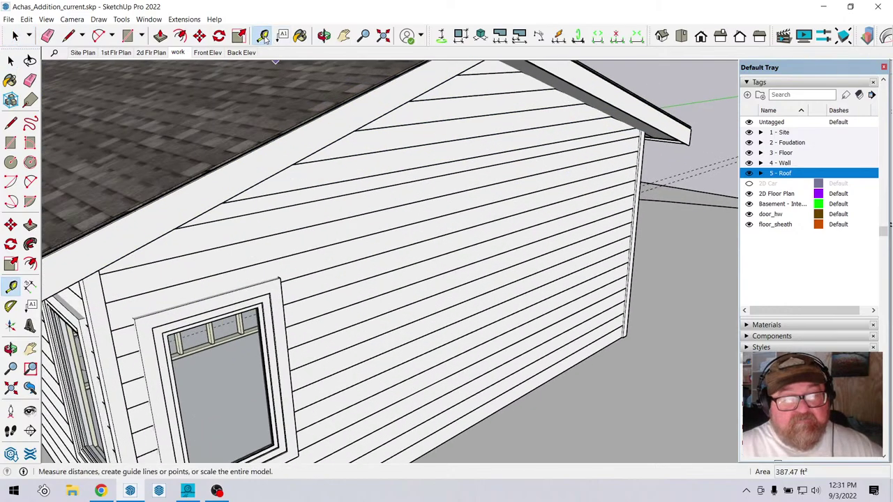
{"action": "scroll", "coordinate": [411, 166], "scroll_direction": "up", "scroll_amount": 3}
{"action": "left_click", "coordinate": [412, 171]}
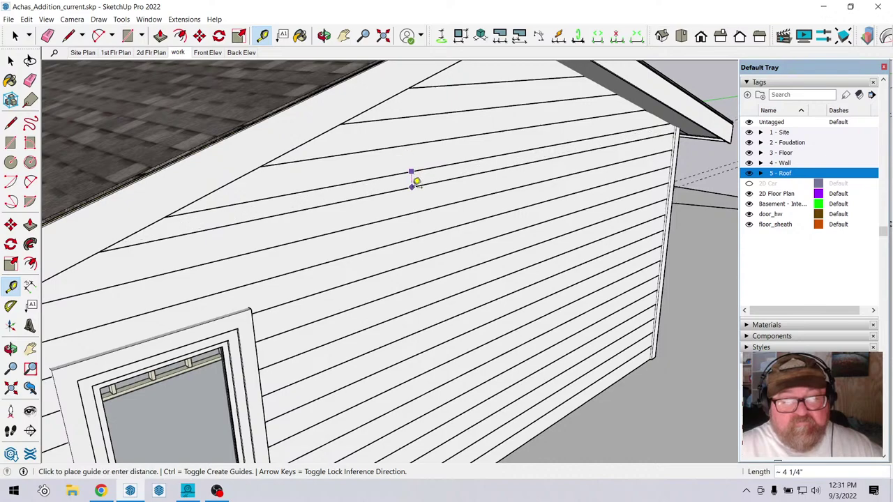
{"action": "left_click", "coordinate": [413, 182]}
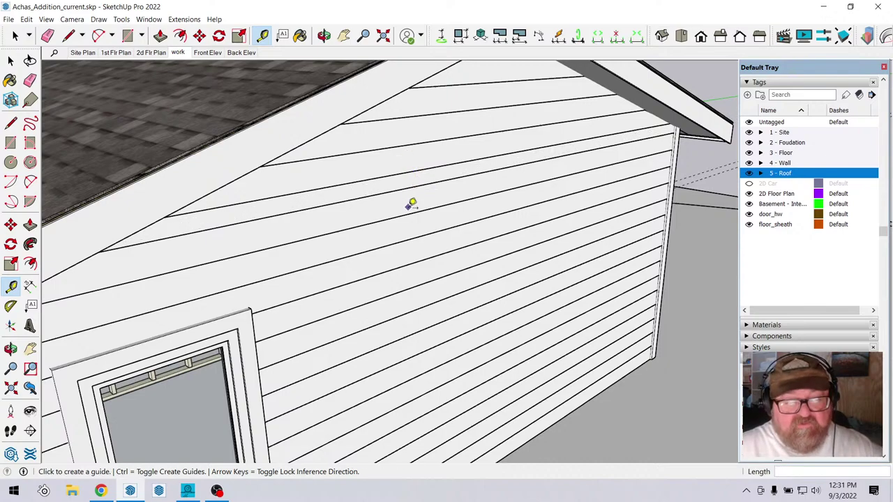
{"action": "left_click", "coordinate": [403, 215]}
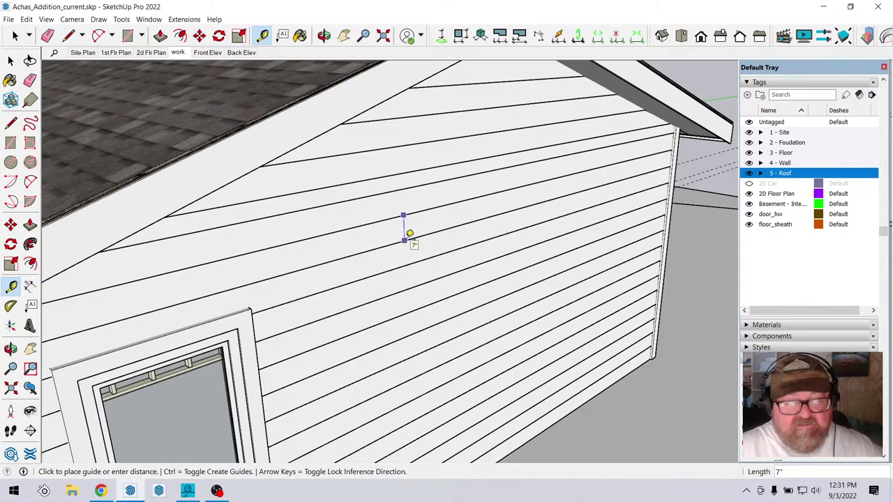
{"action": "left_click", "coordinate": [410, 233]}
{"action": "middle_click_drag", "start_coordinate": [464, 123], "coordinate": [475, 123]}
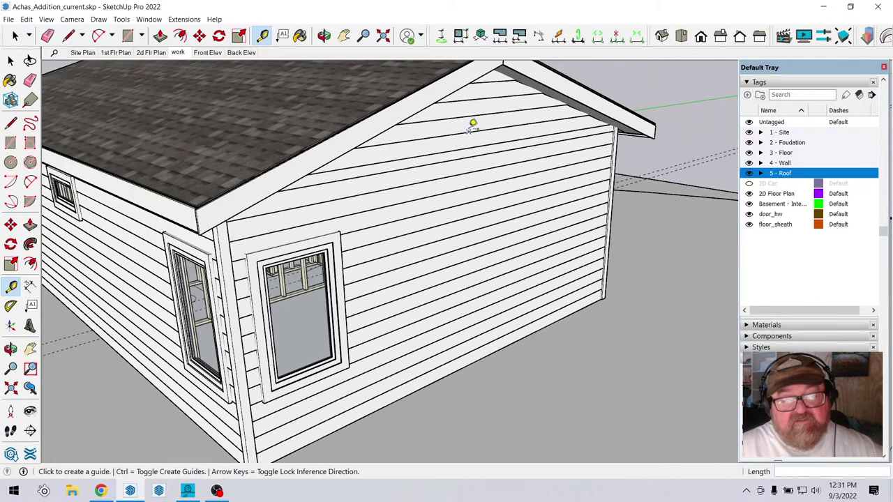
{"action": "left_click", "coordinate": [15, 35]}
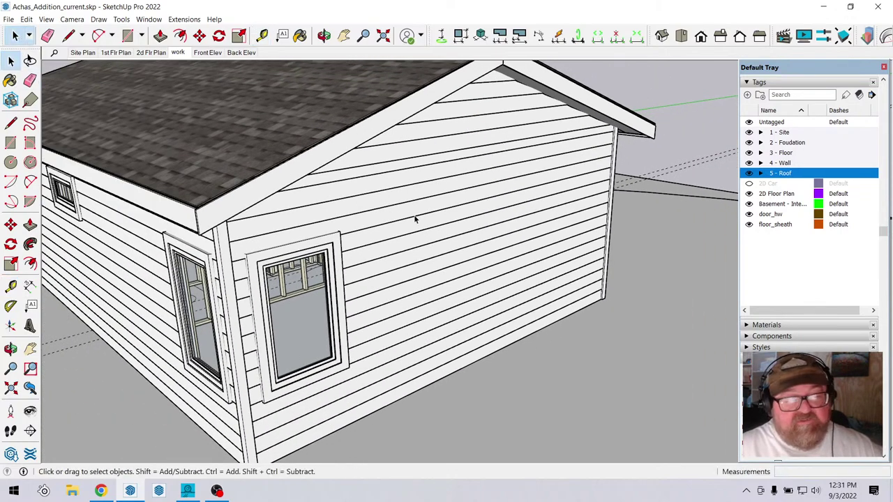
{"action": "left_click", "coordinate": [416, 219]}
Enter 2.5 as the wall assembly's Material Vert. Offset and regenerate the lap_7.0 siding.
{"action": "right_click", "coordinate": [416, 219]}
{"action": "left_click", "coordinate": [446, 384]}
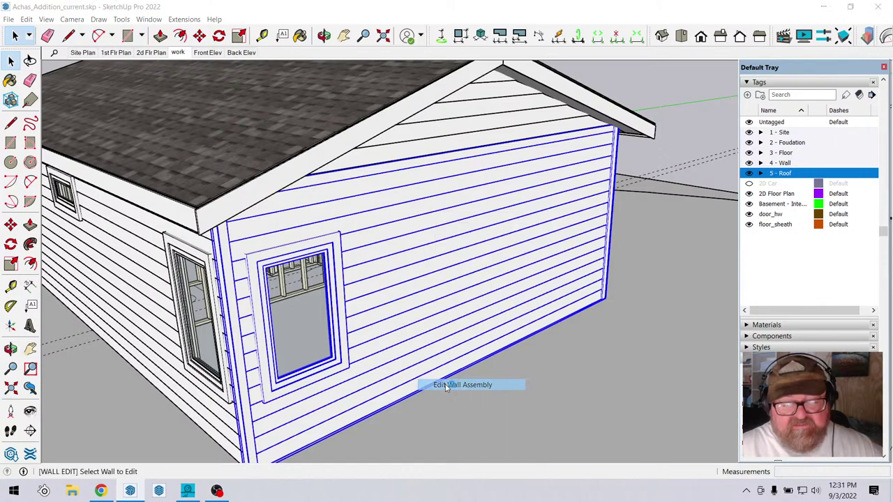
{"action": "scroll", "coordinate": [676, 278], "scroll_direction": "down", "scroll_amount": 5}
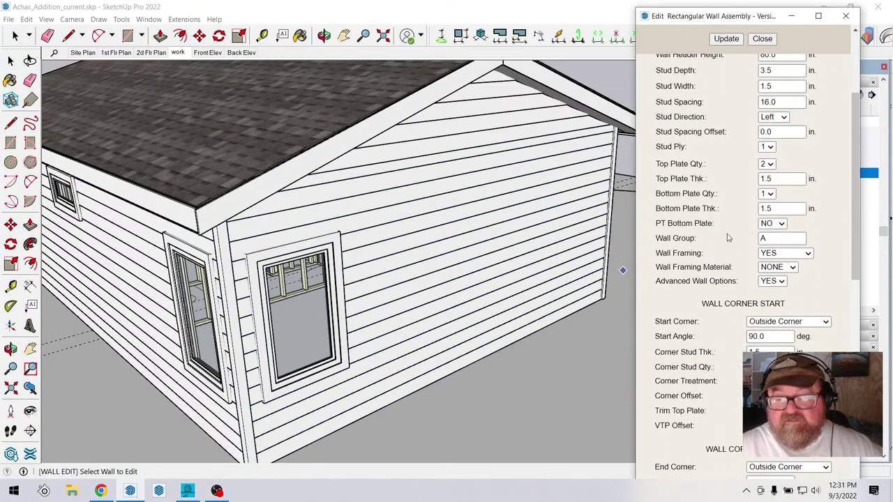
{"action": "scroll", "coordinate": [734, 332], "scroll_direction": "down", "scroll_amount": 2}
{"action": "scroll", "coordinate": [727, 334], "scroll_direction": "down", "scroll_amount": 2}
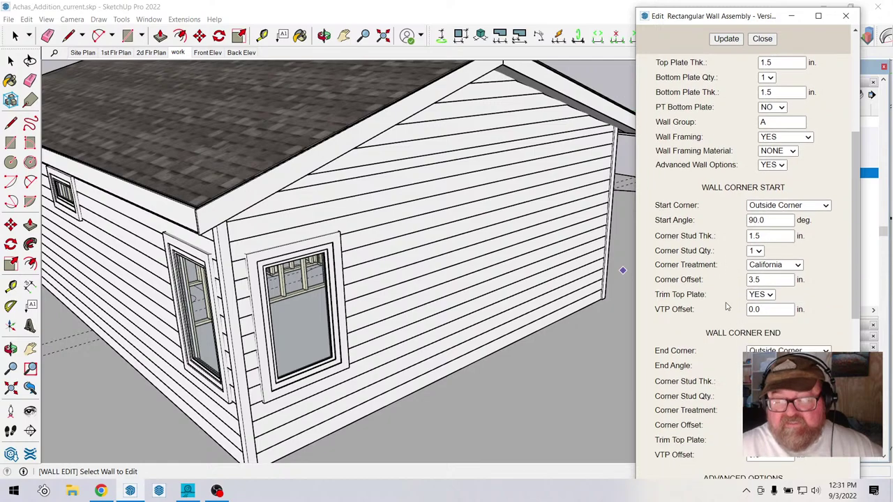
{"action": "scroll", "coordinate": [726, 293], "scroll_direction": "up", "scroll_amount": 4}
{"action": "scroll", "coordinate": [724, 254], "scroll_direction": "down", "scroll_amount": 4}
{"action": "scroll", "coordinate": [723, 254], "scroll_direction": "down", "scroll_amount": 5}
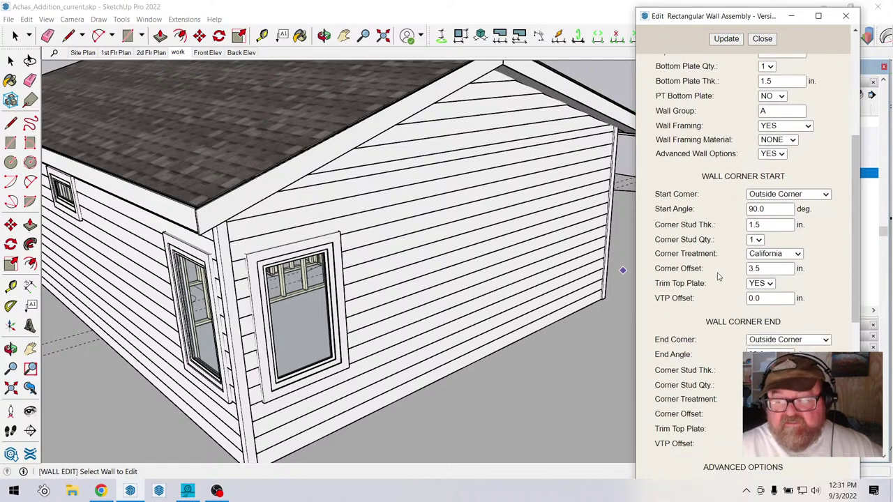
{"action": "scroll", "coordinate": [730, 278], "scroll_direction": "down", "scroll_amount": 8}
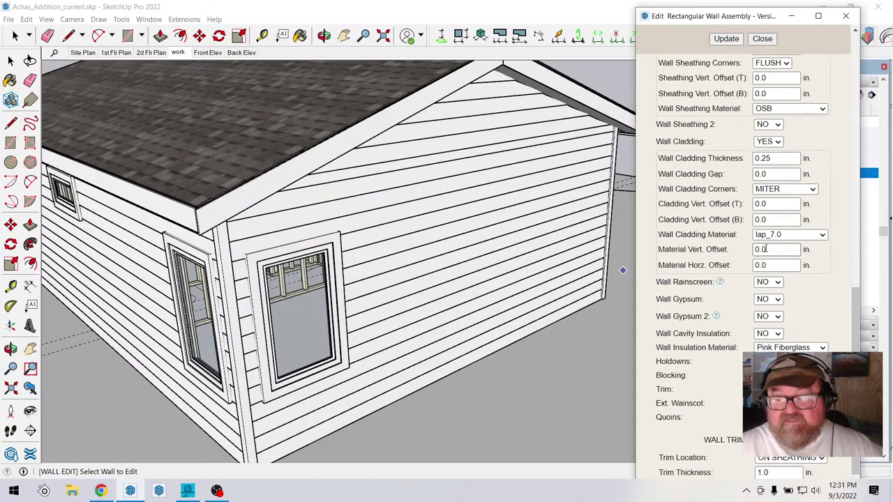
{"action": "left_click", "coordinate": [760, 249]}
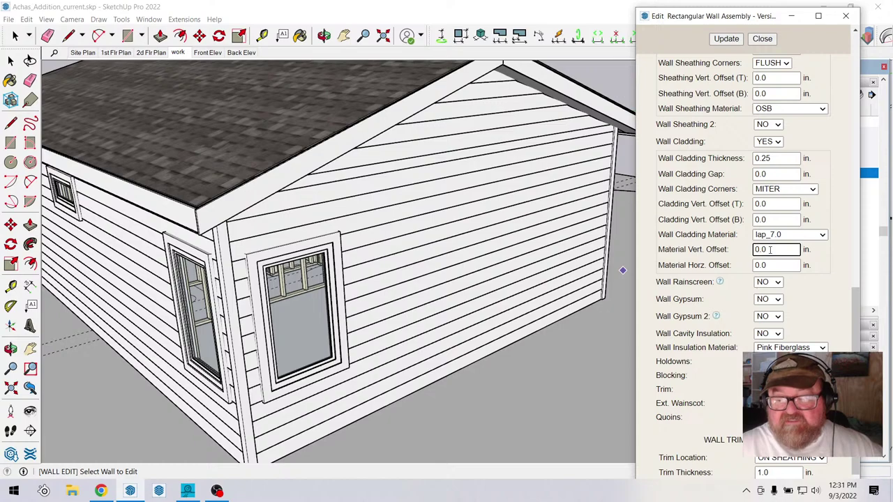
{"action": "left_click_drag", "start_coordinate": [770, 249], "coordinate": [749, 252]}
{"action": "type", "text": "2"}
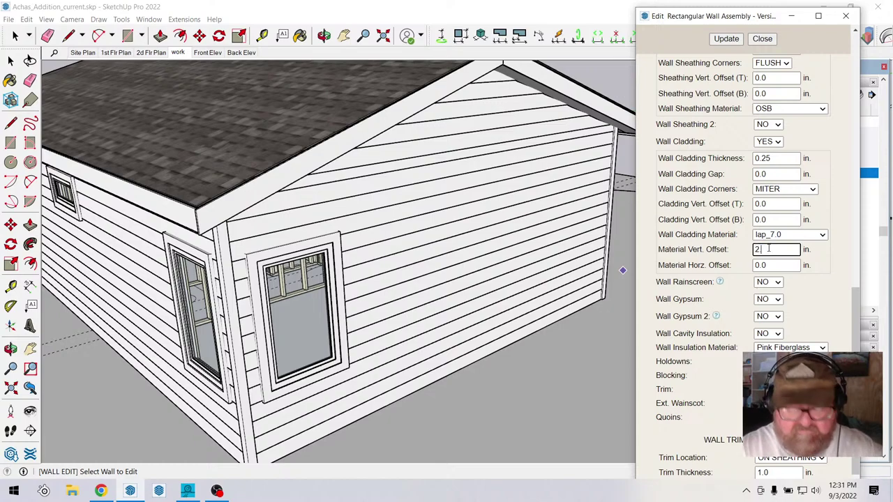
{"action": "type", "text": ".5"}
{"action": "left_click", "coordinate": [726, 39]}
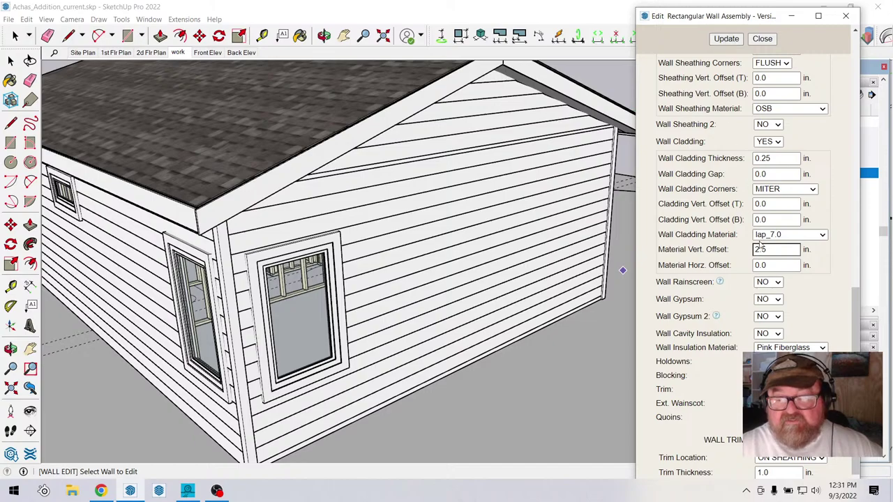
{"action": "scroll", "coordinate": [481, 162], "scroll_direction": "up", "scroll_amount": 6}
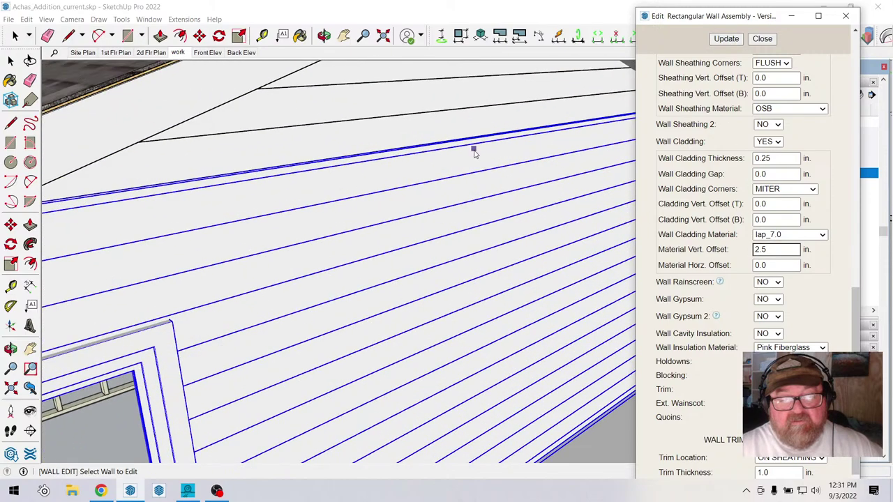
Tape-measure from a wall siding edge, then select the wall and dismiss its context menu.
{"action": "left_click", "coordinate": [262, 35]}
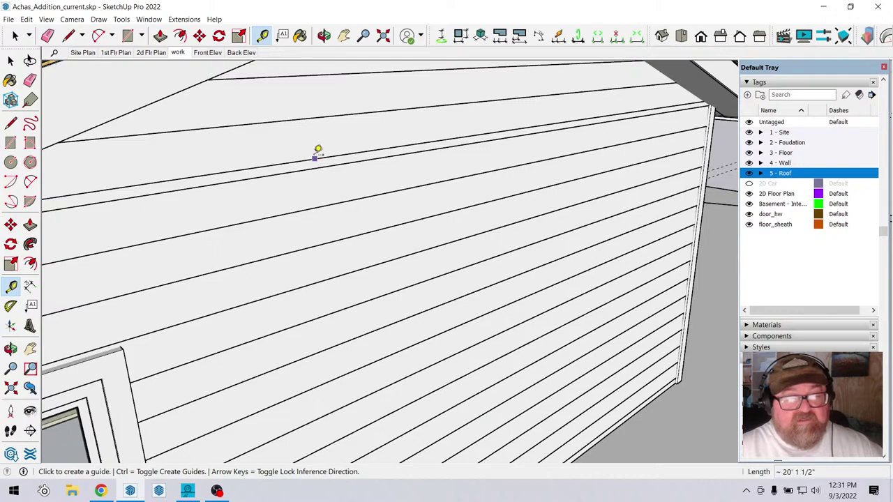
{"action": "left_click", "coordinate": [317, 159]}
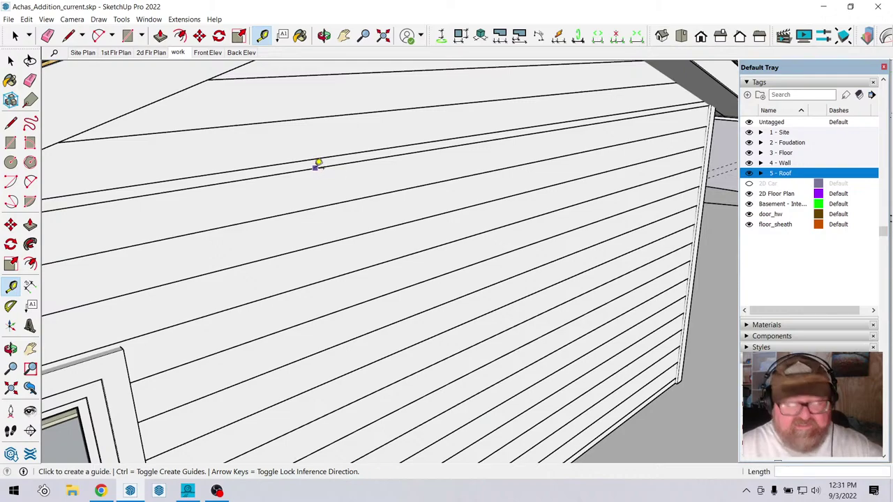
{"action": "scroll", "coordinate": [319, 166], "scroll_direction": "down", "scroll_amount": 5}
{"action": "key", "text": "space"}
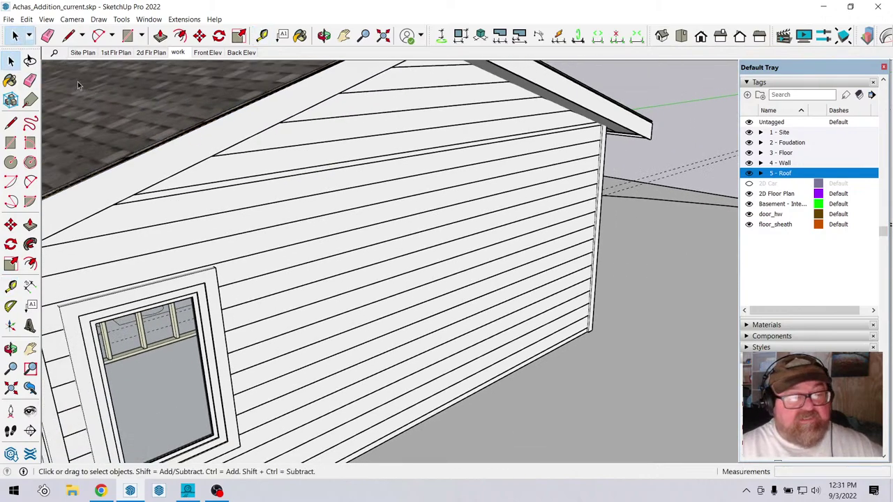
{"action": "left_click", "coordinate": [454, 199]}
{"action": "right_click", "coordinate": [454, 199]}
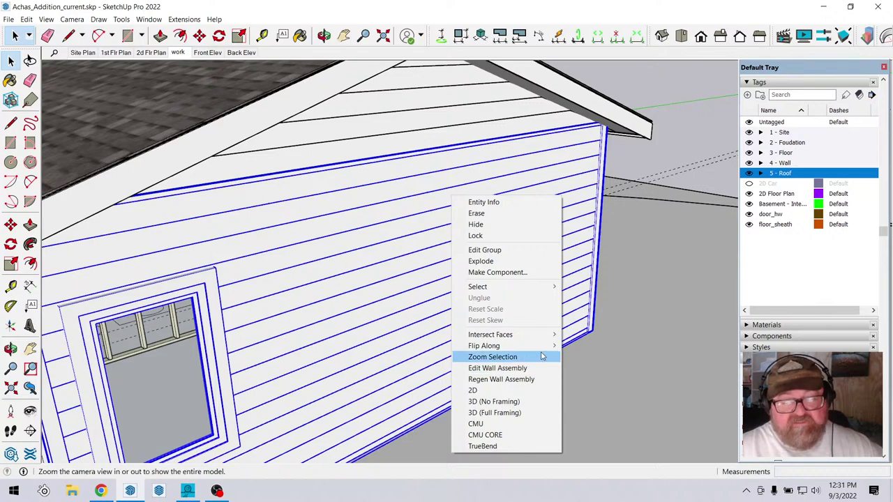
{"action": "left_click", "coordinate": [638, 288]}
{"action": "left_click", "coordinate": [637, 288]}
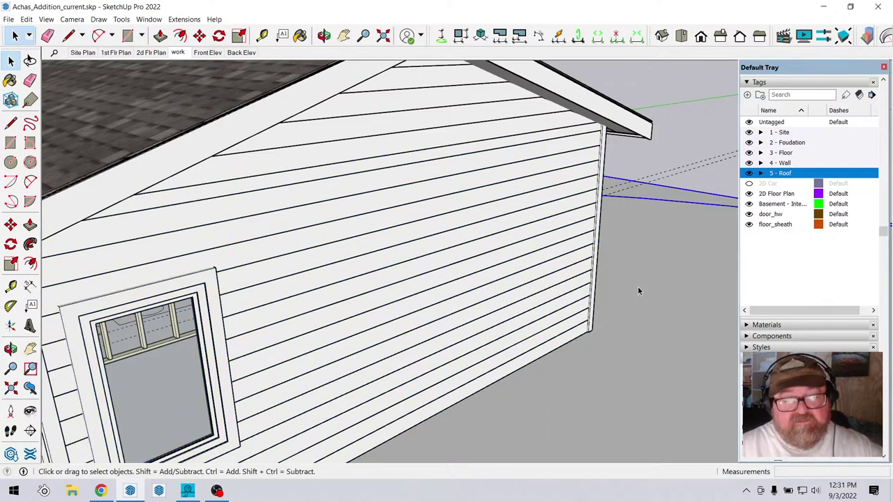
Measure a 7-inch course from a gable siding line, then reselect the wall assembly.
{"action": "left_click", "coordinate": [262, 36]}
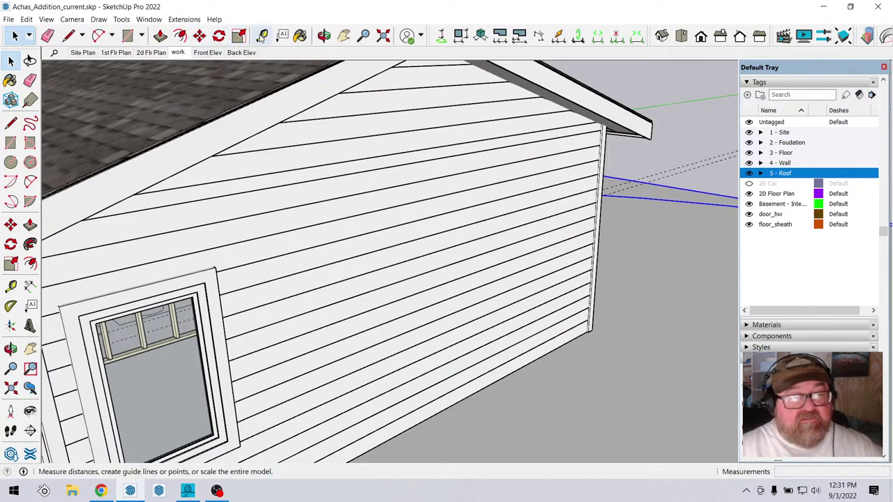
{"action": "scroll", "coordinate": [388, 157], "scroll_direction": "up", "scroll_amount": 2}
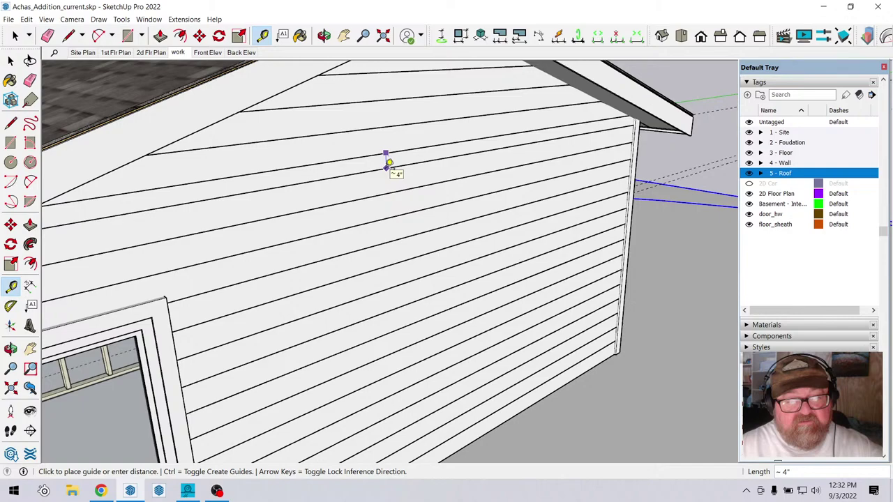
{"action": "key", "text": "Escape"}
{"action": "left_click", "coordinate": [374, 128]}
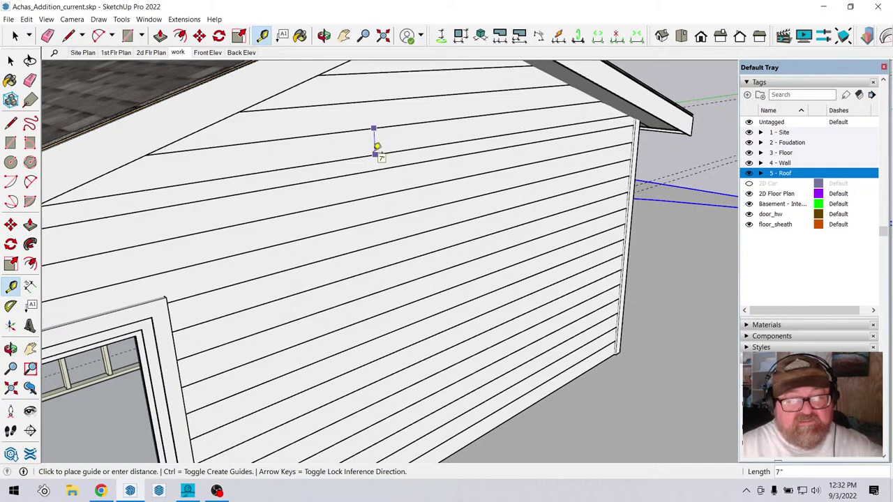
{"action": "key", "text": "Escape"}
{"action": "scroll", "coordinate": [301, 132], "scroll_direction": "down", "scroll_amount": 2}
{"action": "key", "text": "space"}
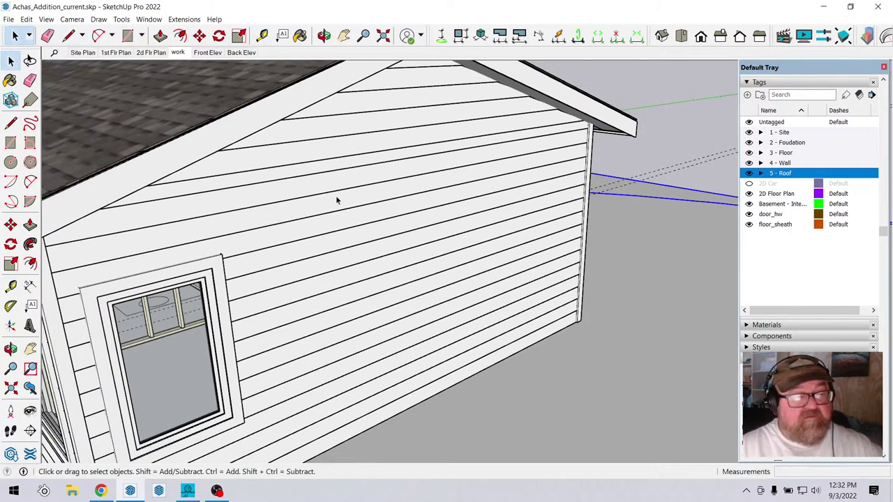
{"action": "left_click", "coordinate": [355, 207]}
Change the wall's Material Vert. Offset from 2.5 to -3 in., regenerate, and close.
{"action": "right_click", "coordinate": [355, 208]}
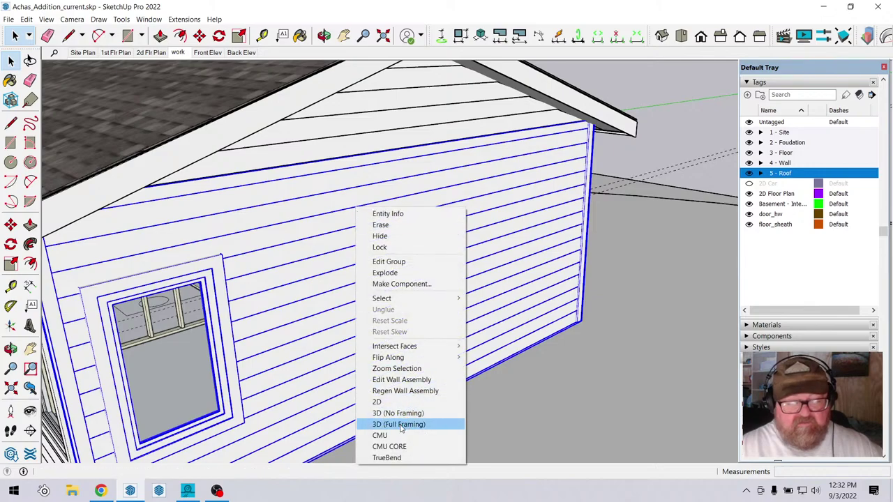
{"action": "left_click", "coordinate": [402, 380]}
{"action": "scroll", "coordinate": [712, 320], "scroll_direction": "down", "scroll_amount": 3}
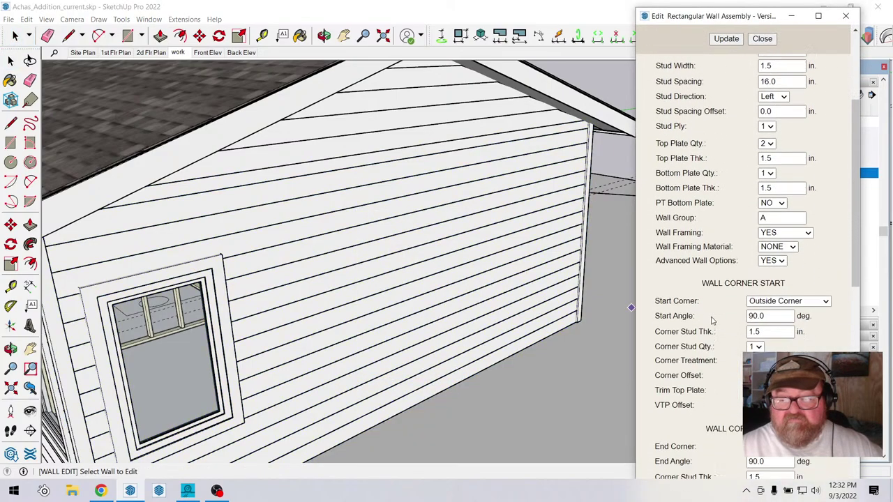
{"action": "scroll", "coordinate": [712, 321], "scroll_direction": "down", "scroll_amount": 10}
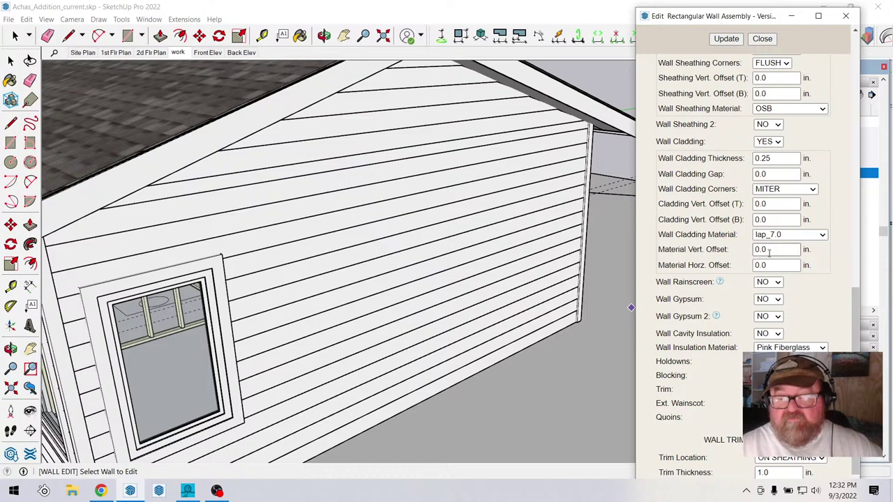
{"action": "left_click_drag", "start_coordinate": [764, 249], "coordinate": [754, 249]}
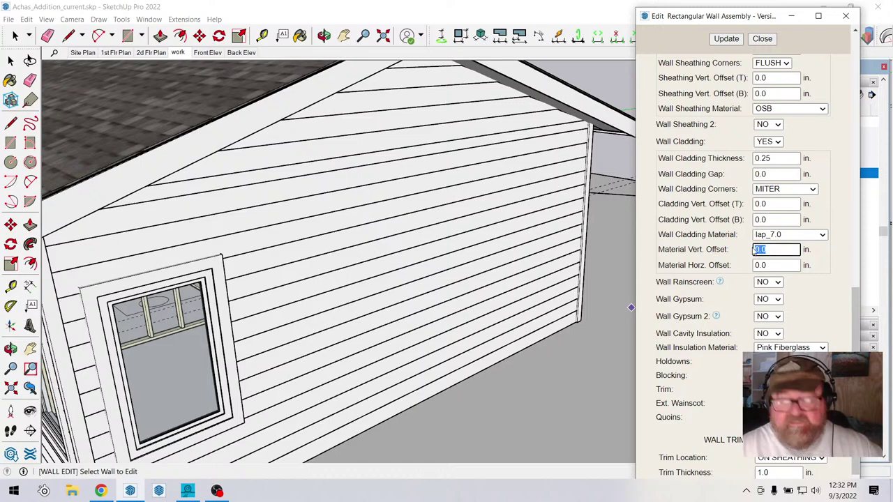
{"action": "type", "text": "3"}
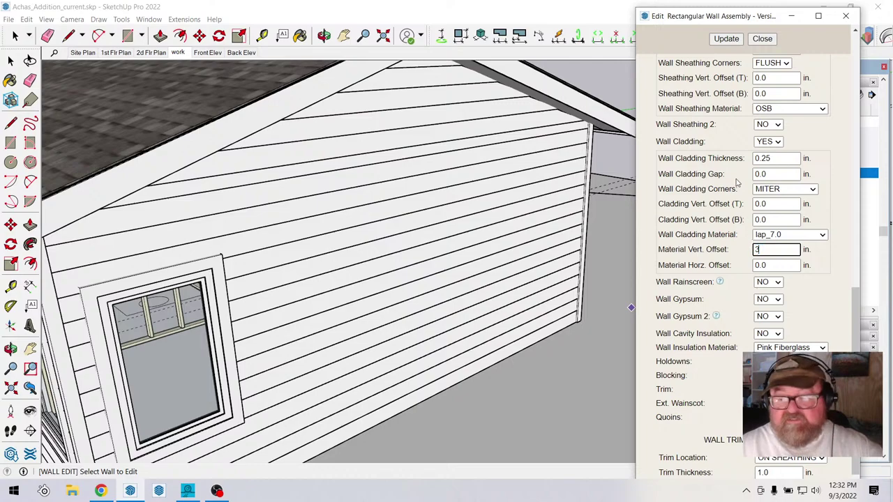
{"action": "left_click", "coordinate": [732, 40]}
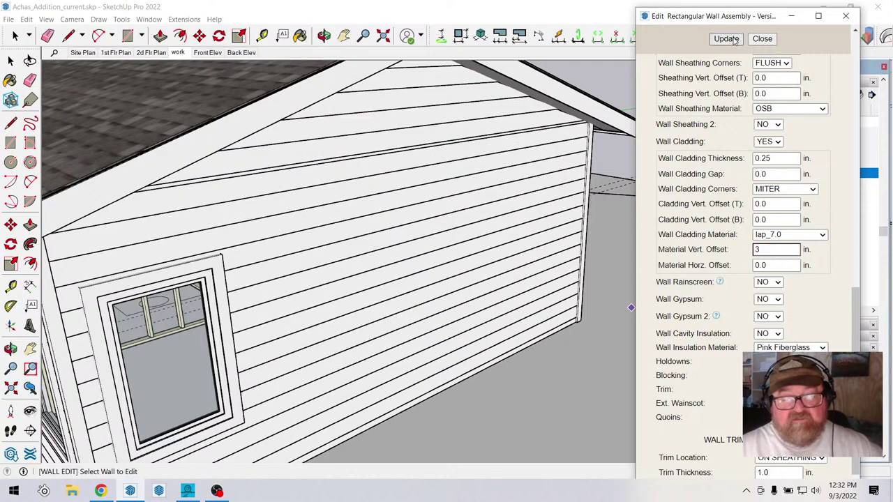
{"action": "left_click", "coordinate": [755, 251]}
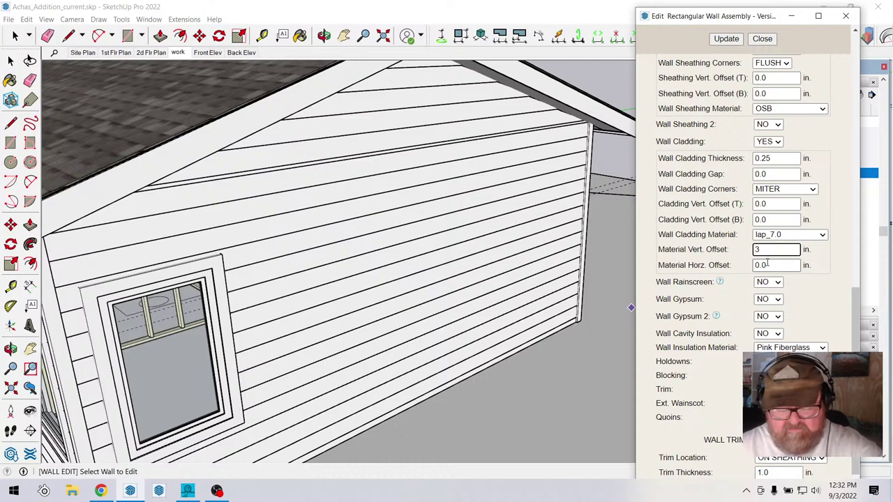
{"action": "type", "text": "-"}
{"action": "left_click", "coordinate": [727, 39]}
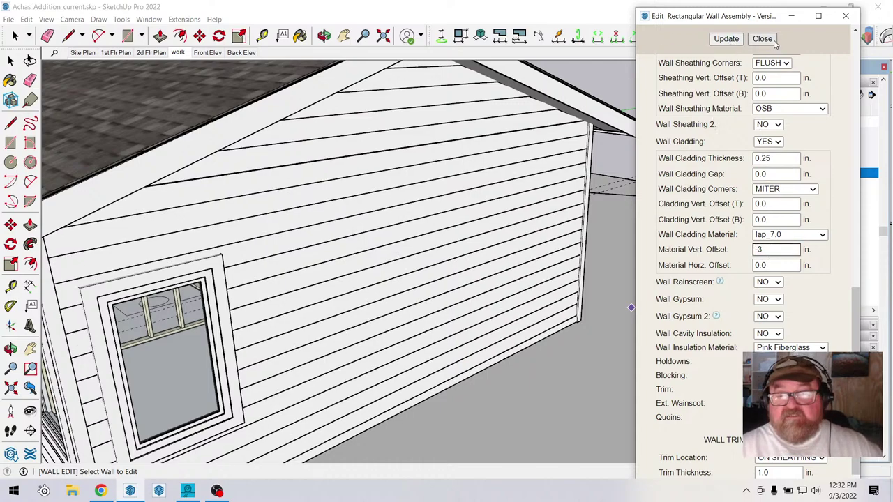
{"action": "left_click", "coordinate": [762, 39]}
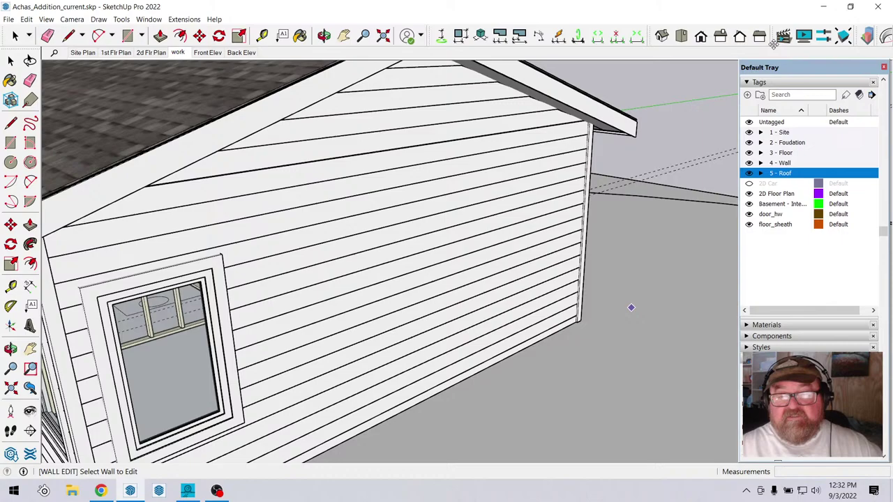
Orbit past the gable, window and door walls to check siding, then delete the ground plane.
{"action": "left_click", "coordinate": [324, 35]}
{"action": "left_click_drag", "start_coordinate": [391, 174], "coordinate": [532, 225]}
{"action": "left_click_drag", "start_coordinate": [303, 207], "coordinate": [155, 158]}
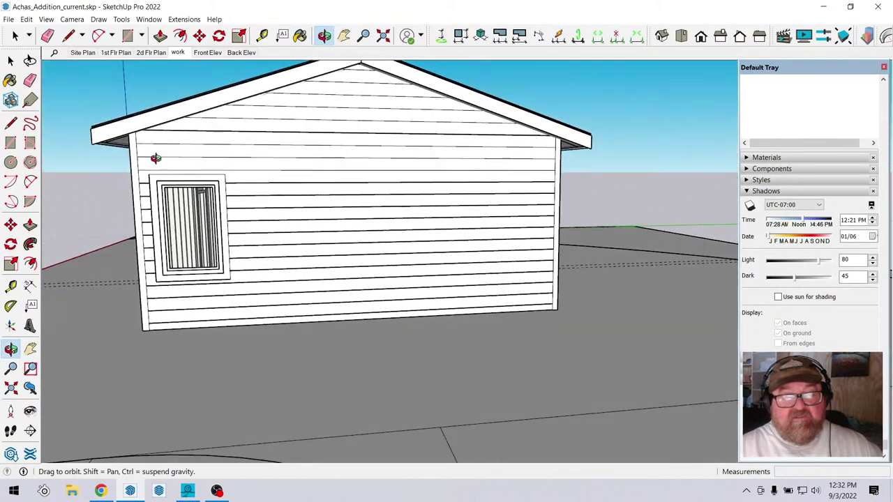
{"action": "left_click_drag", "start_coordinate": [364, 119], "coordinate": [492, 225]}
{"action": "scroll", "coordinate": [529, 236], "scroll_direction": "down", "scroll_amount": 5}
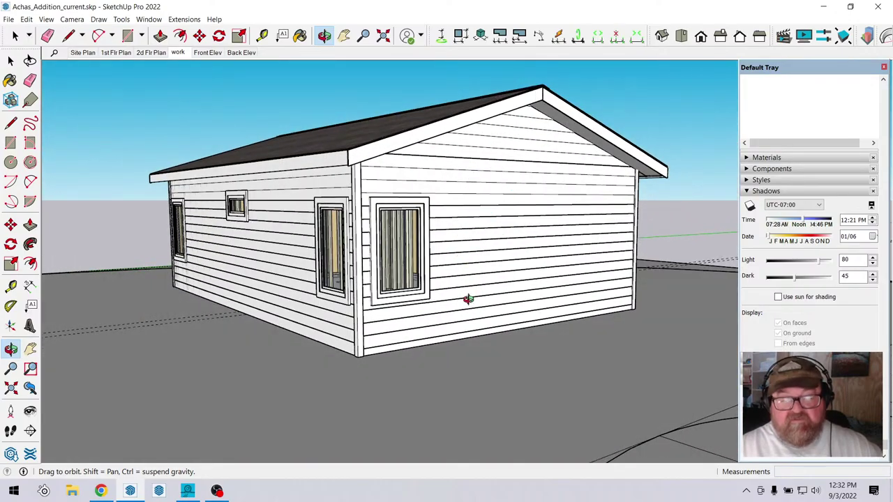
{"action": "left_click_drag", "start_coordinate": [468, 298], "coordinate": [376, 320]}
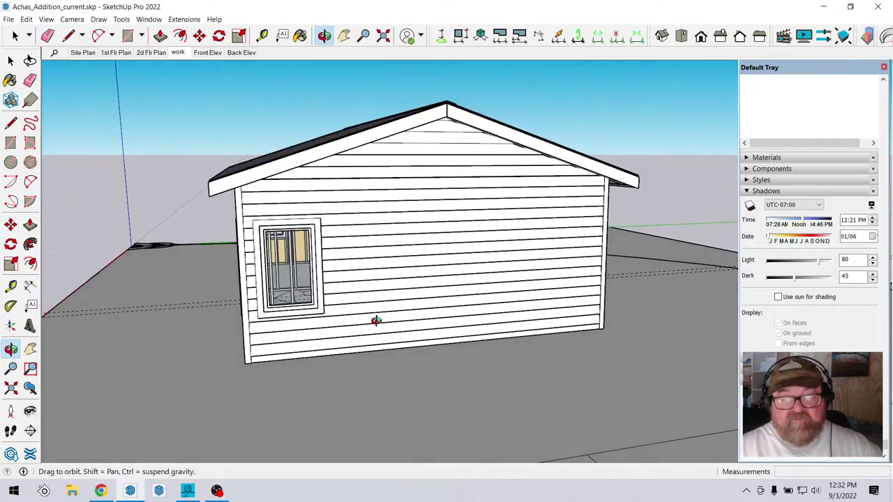
{"action": "left_click_drag", "start_coordinate": [371, 243], "coordinate": [398, 268]}
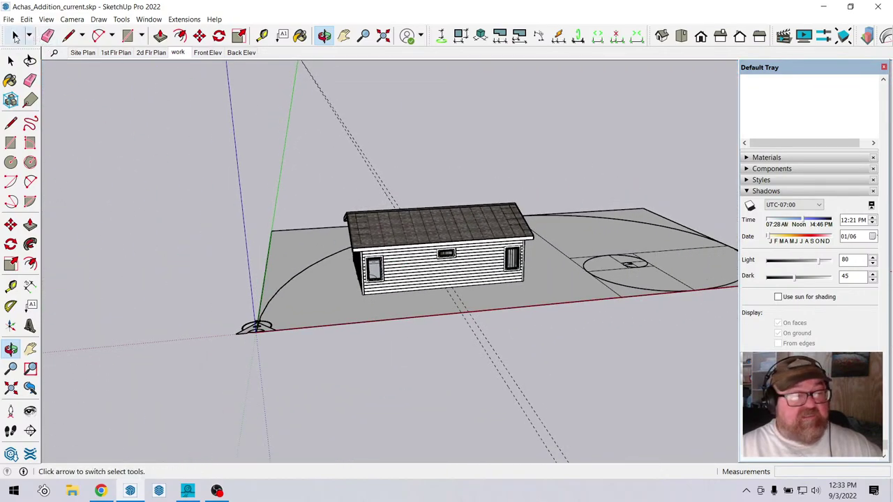
{"action": "left_click", "coordinate": [14, 36]}
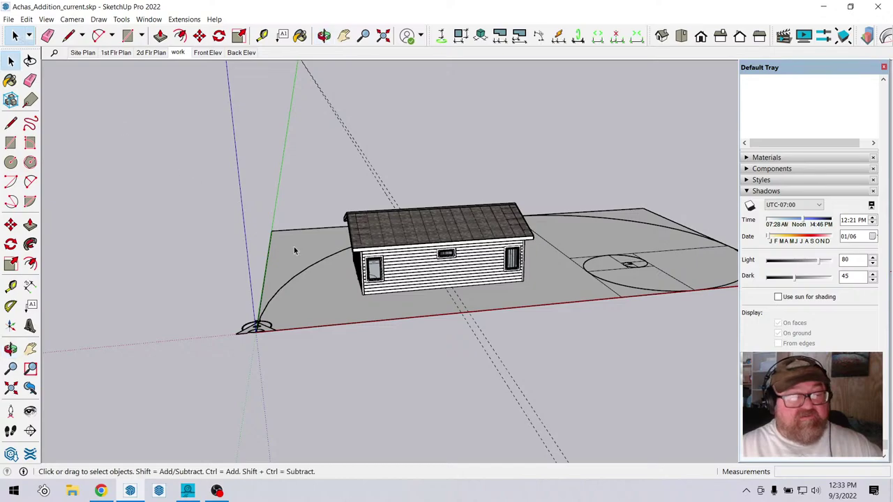
{"action": "key", "text": "Delete"}
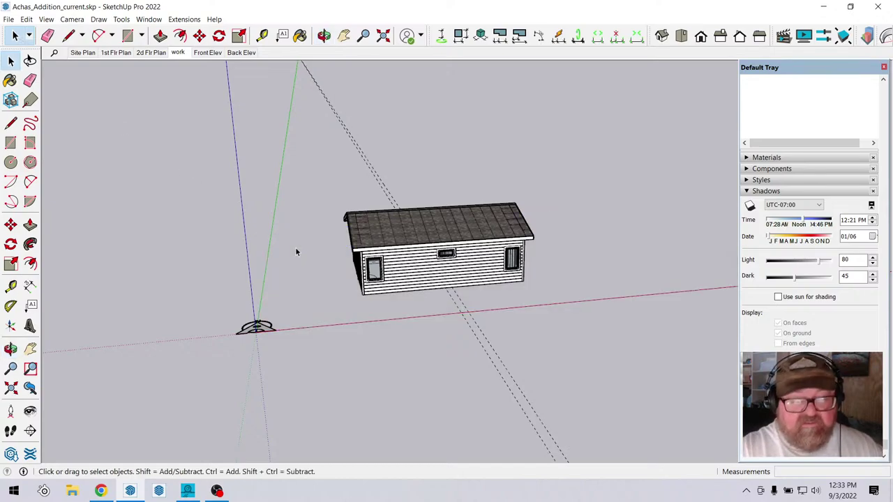
In Chrome, view the Medeek Design page, then the YouTube Studio live-stream dashboard.
{"action": "left_click", "coordinate": [101, 491]}
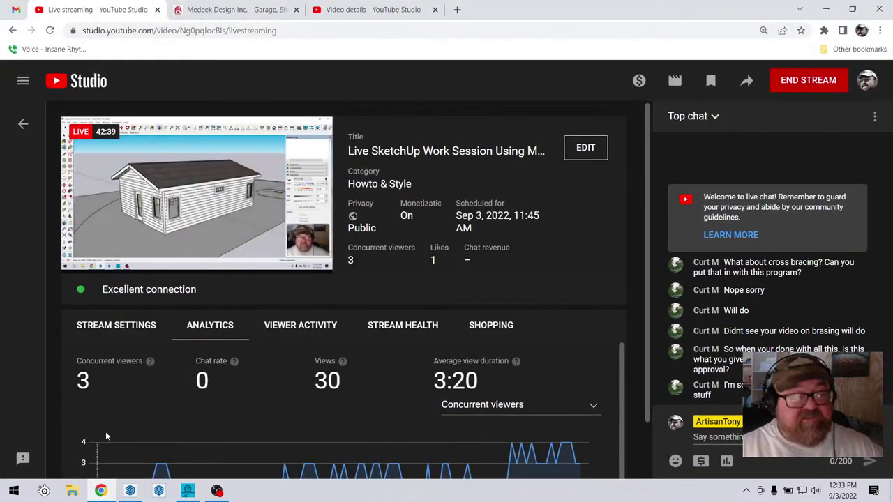
{"action": "left_click", "coordinate": [234, 9]}
{"action": "left_click", "coordinate": [111, 14]}
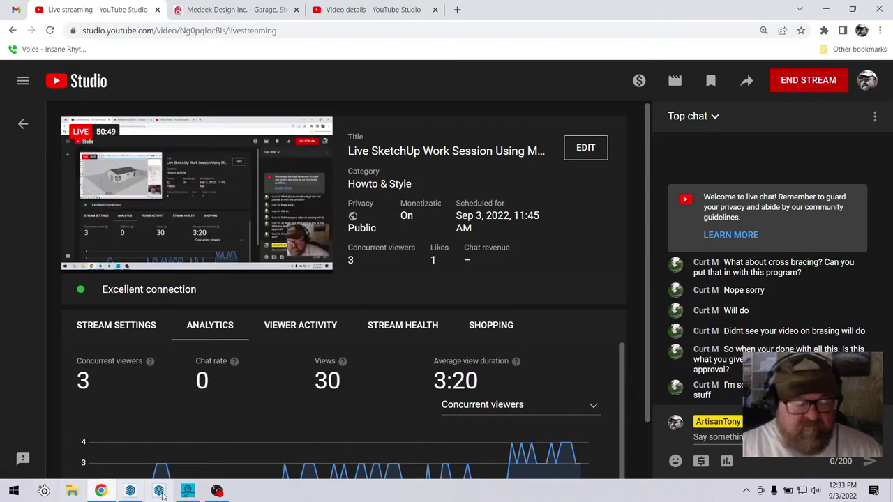
{"action": "left_click", "coordinate": [132, 492]}
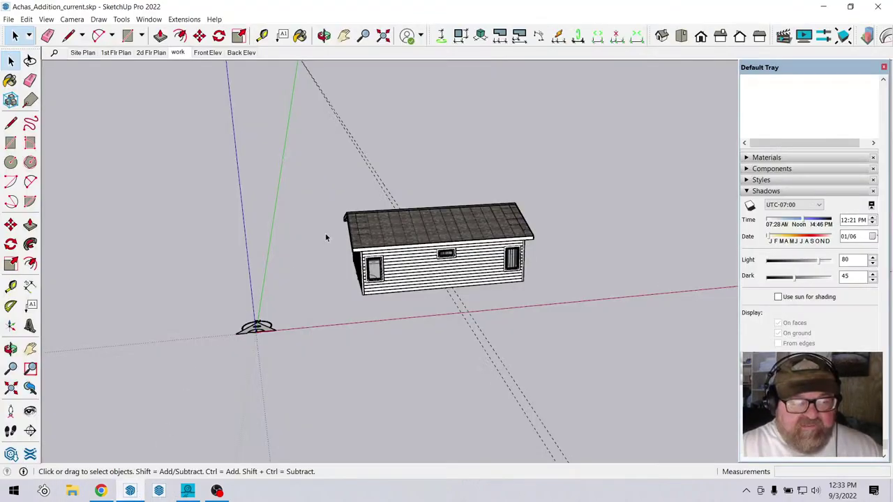
{"action": "scroll", "coordinate": [466, 259], "scroll_direction": "up", "scroll_amount": 3}
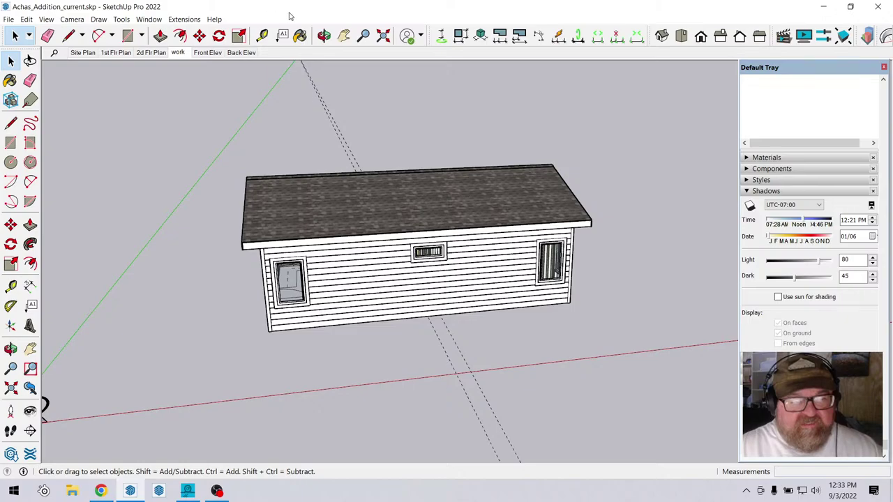
{"action": "left_click", "coordinate": [324, 36]}
{"action": "left_click_drag", "start_coordinate": [530, 174], "coordinate": [451, 131]}
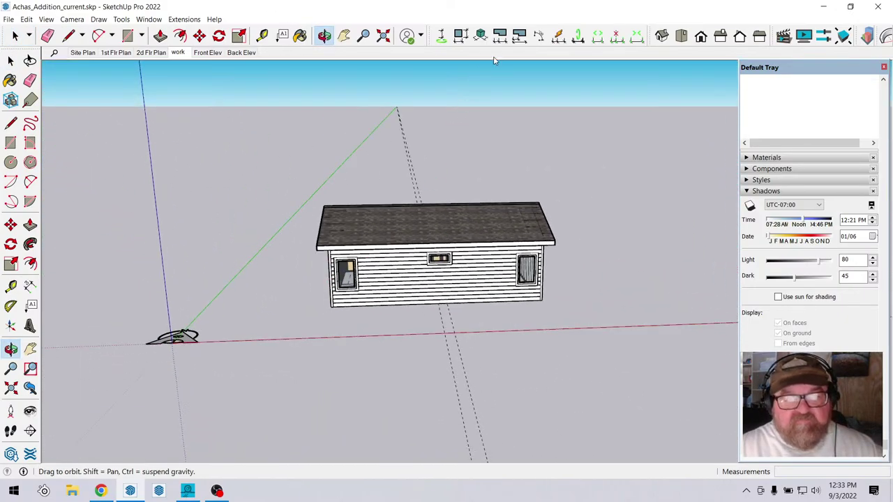
{"action": "left_click", "coordinate": [701, 39]}
{"action": "scroll", "coordinate": [670, 289], "scroll_direction": "up", "scroll_amount": 3}
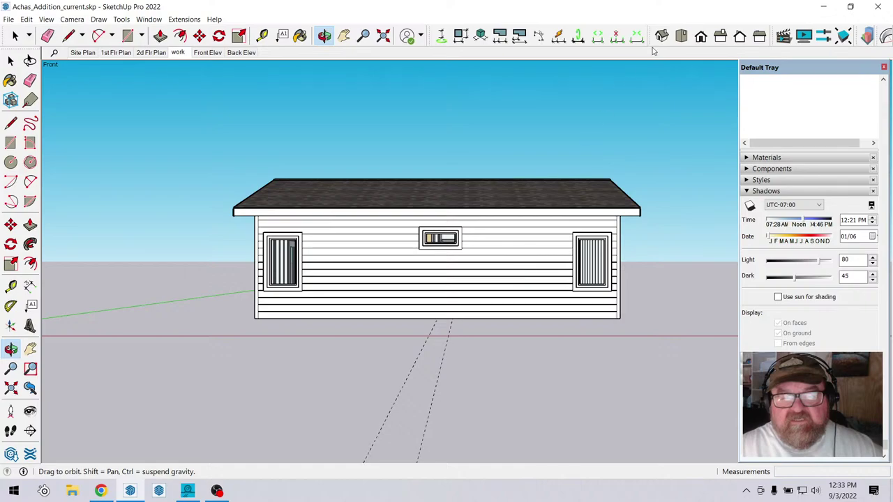
{"action": "left_click", "coordinate": [720, 36]}
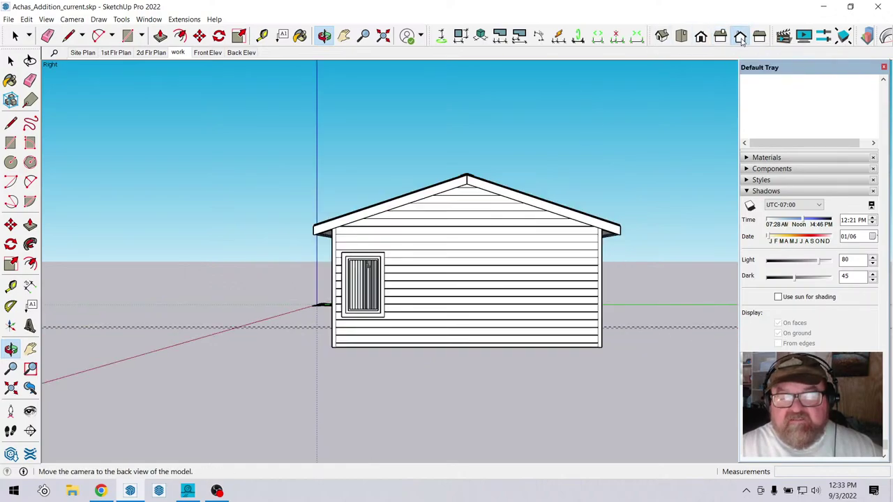
{"action": "left_click", "coordinate": [741, 38]}
{"action": "left_click", "coordinate": [759, 37]}
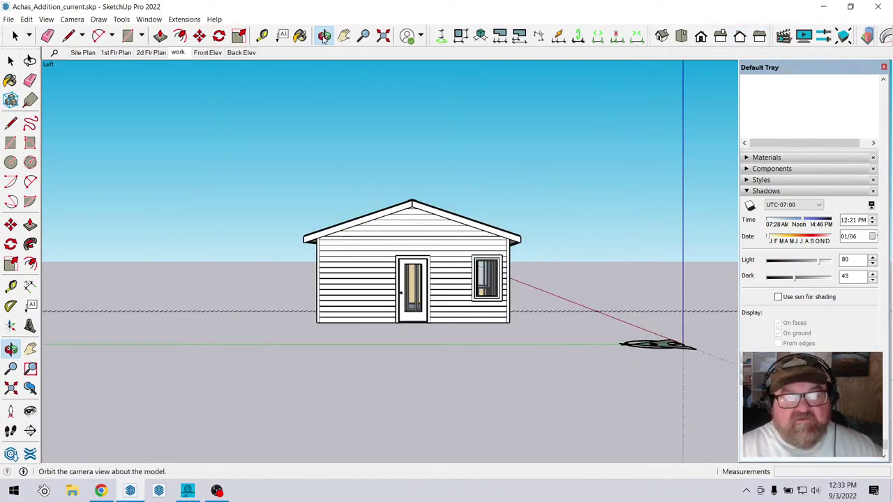
{"action": "left_click_drag", "start_coordinate": [346, 139], "coordinate": [490, 286]}
{"action": "left_click_drag", "start_coordinate": [418, 315], "coordinate": [393, 286]}
{"action": "scroll", "coordinate": [394, 286], "scroll_direction": "down", "scroll_amount": 5}
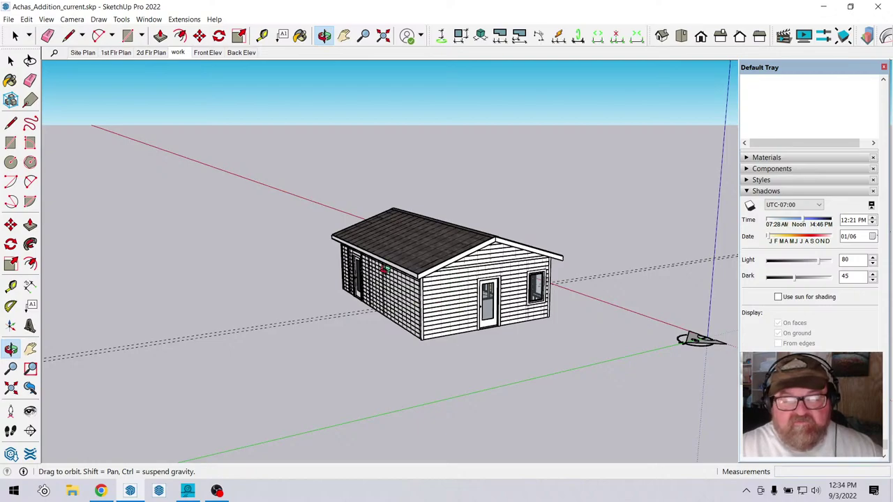
Expand the 4 - Wall tag folder, hide wall_frame, and orbit to the gable end.
{"action": "left_click", "coordinate": [748, 193]}
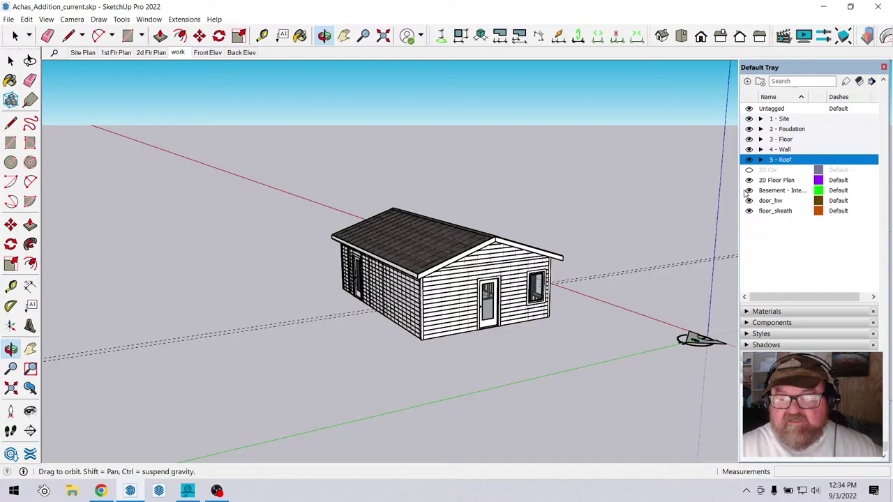
{"action": "left_click", "coordinate": [761, 149]}
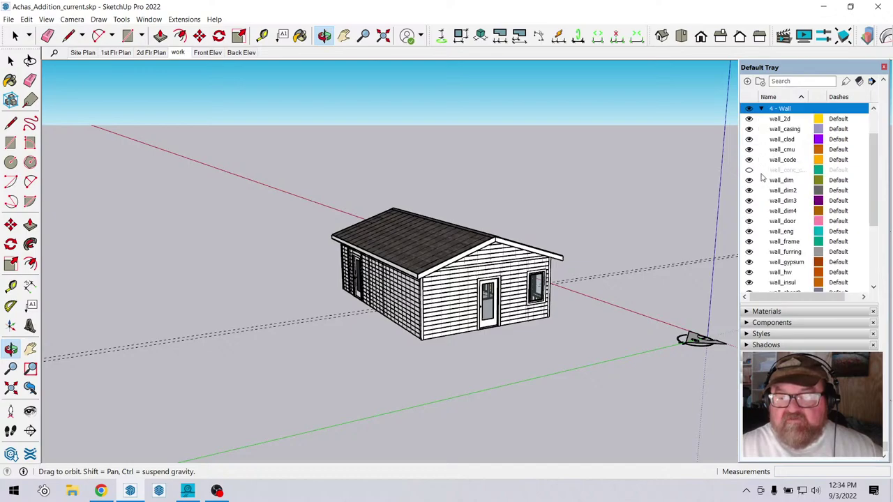
{"action": "left_click", "coordinate": [750, 242]}
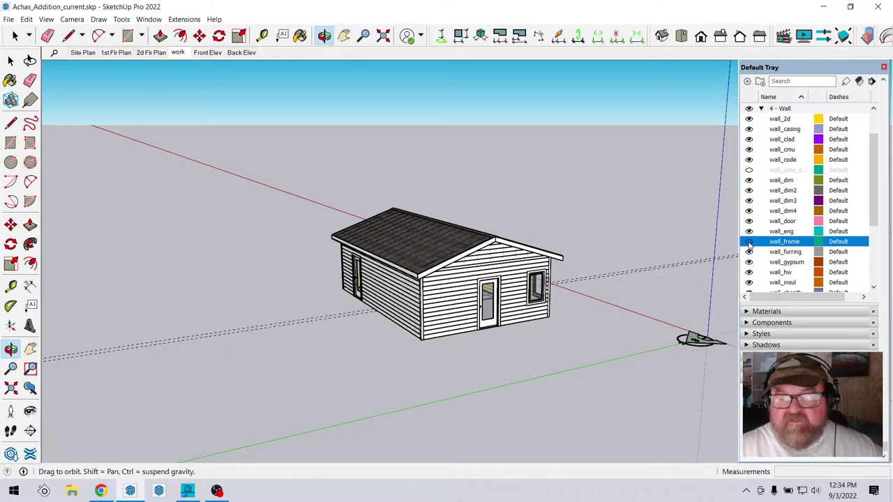
{"action": "left_click_drag", "start_coordinate": [459, 293], "coordinate": [512, 305]}
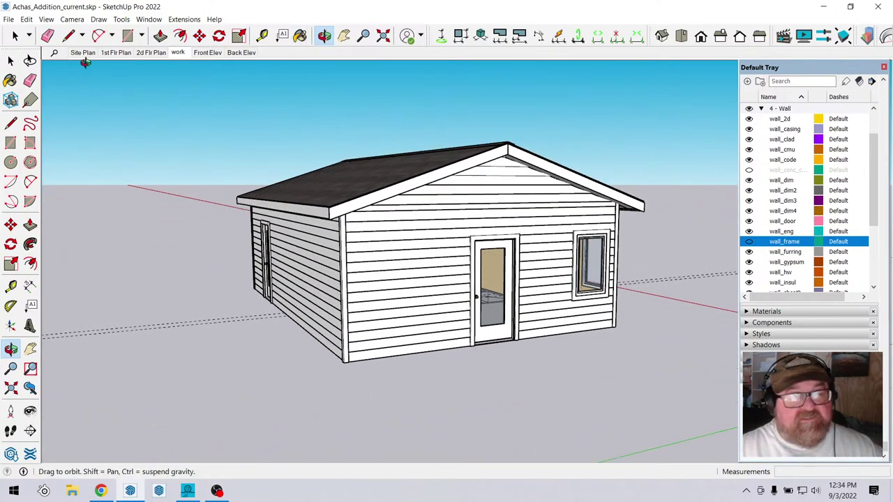
{"action": "left_click", "coordinate": [14, 36]}
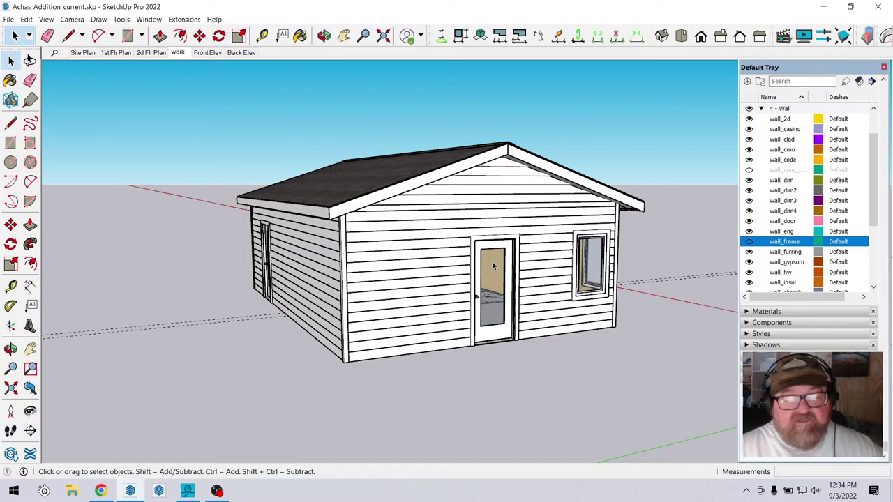
Sample the door glass's medeek_glass material and edit its colour to pale blue.
{"action": "left_click", "coordinate": [300, 35]}
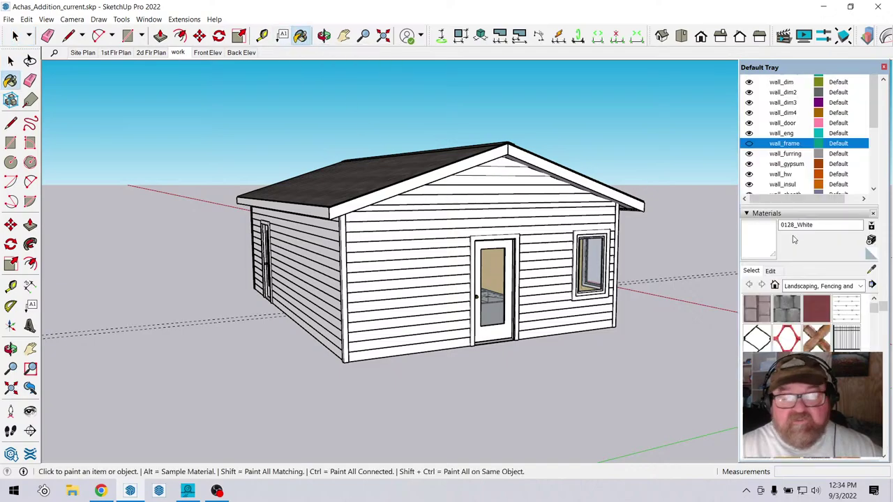
{"action": "left_click", "coordinate": [872, 269]}
{"action": "left_click", "coordinate": [491, 263]}
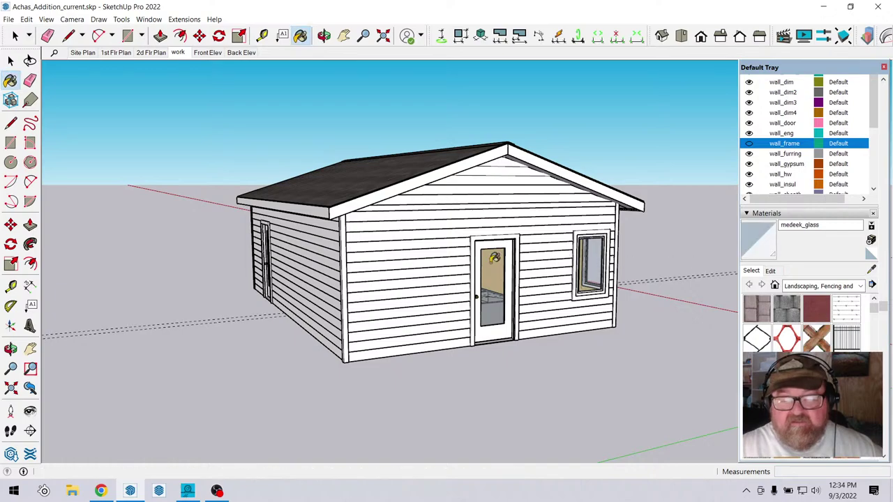
{"action": "left_click", "coordinate": [771, 271]}
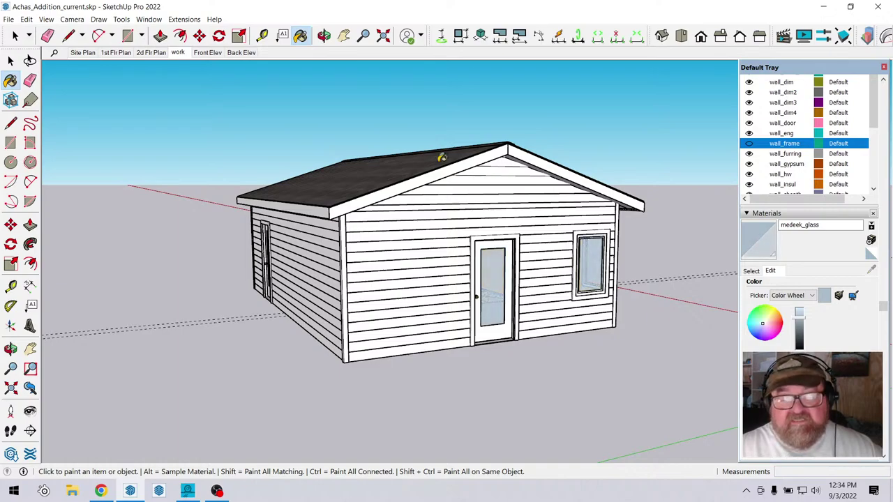
Orbit from the front to the long side wall to inspect the tinted glazing.
{"action": "left_click", "coordinate": [324, 35]}
{"action": "left_click_drag", "start_coordinate": [481, 315], "coordinate": [501, 315]}
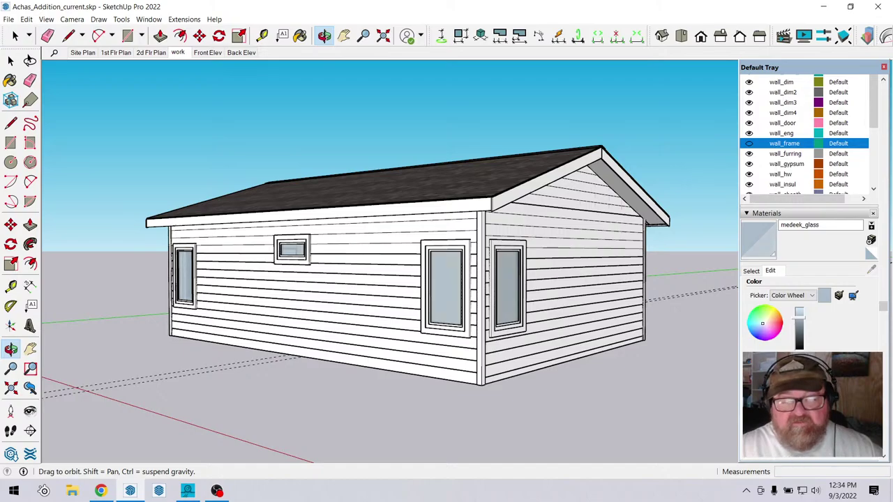
{"action": "left_click_drag", "start_coordinate": [501, 314], "coordinate": [362, 286]}
{"action": "left_click", "coordinate": [10, 61]}
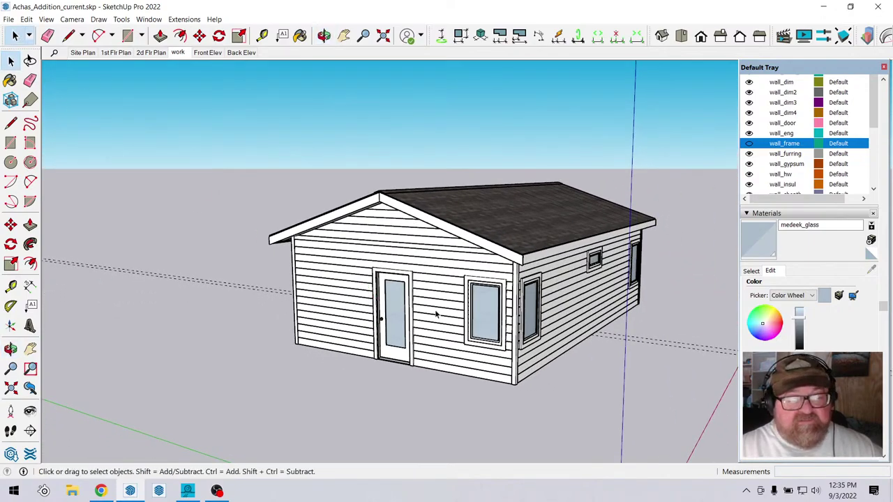
Set the door gable wall's siding material vertical offset to 11 in, after testing -3.
{"action": "left_click", "coordinate": [427, 305]}
{"action": "right_click", "coordinate": [427, 305]}
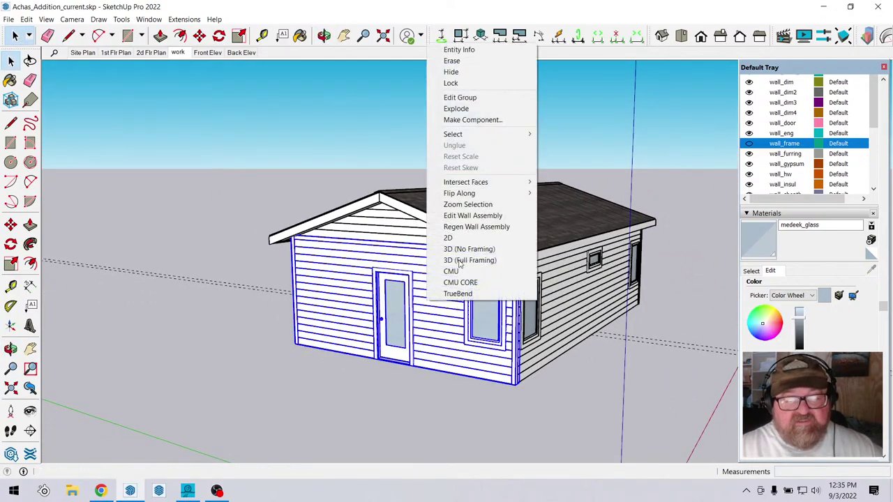
{"action": "left_click", "coordinate": [465, 219]}
{"action": "scroll", "coordinate": [723, 362], "scroll_direction": "down", "scroll_amount": 10}
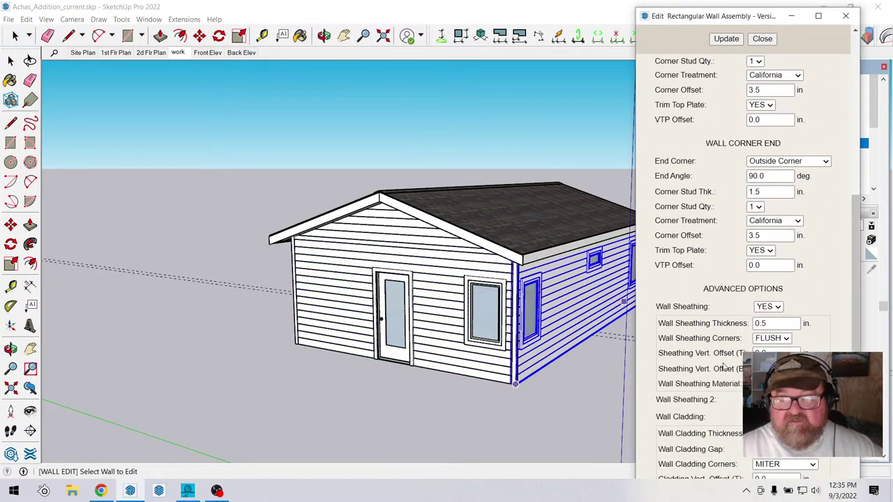
{"action": "scroll", "coordinate": [723, 362], "scroll_direction": "down", "scroll_amount": 1}
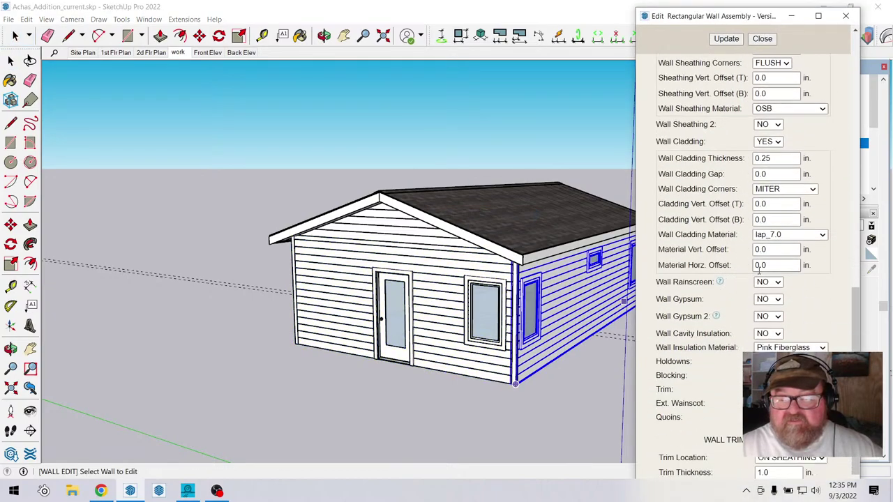
{"action": "left_click_drag", "start_coordinate": [770, 251], "coordinate": [752, 255]}
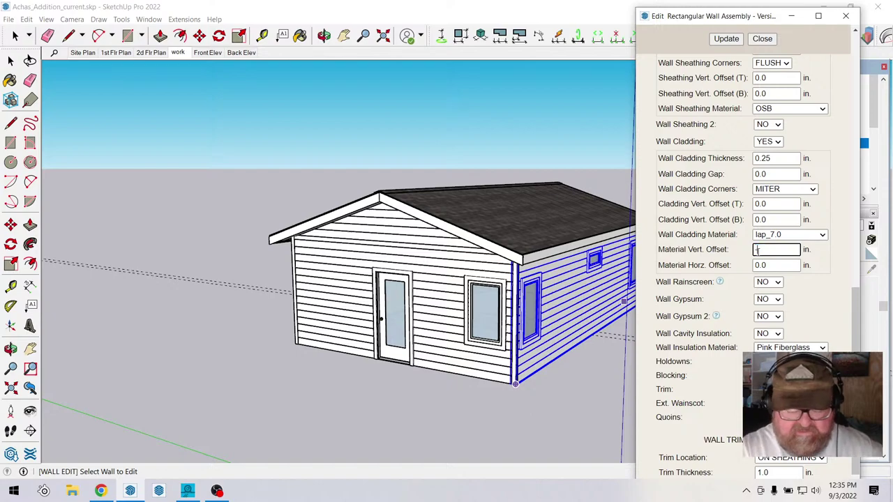
{"action": "left_click", "coordinate": [725, 38]}
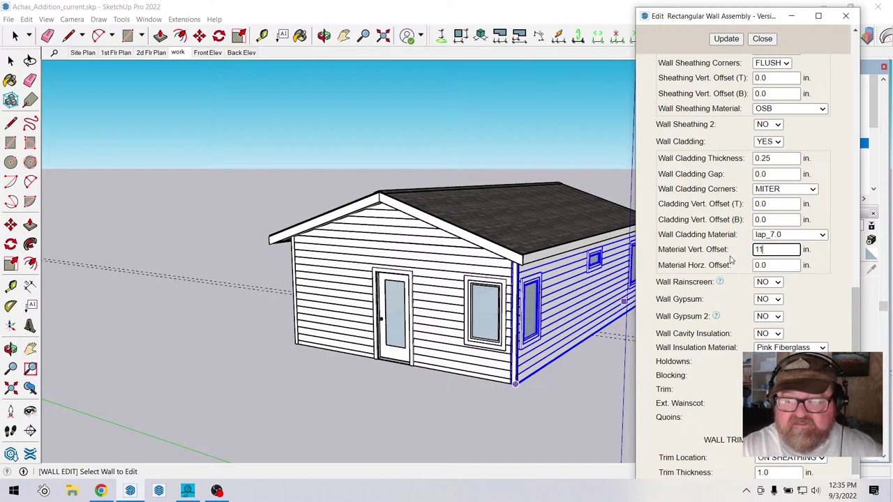
{"action": "left_click", "coordinate": [726, 39]}
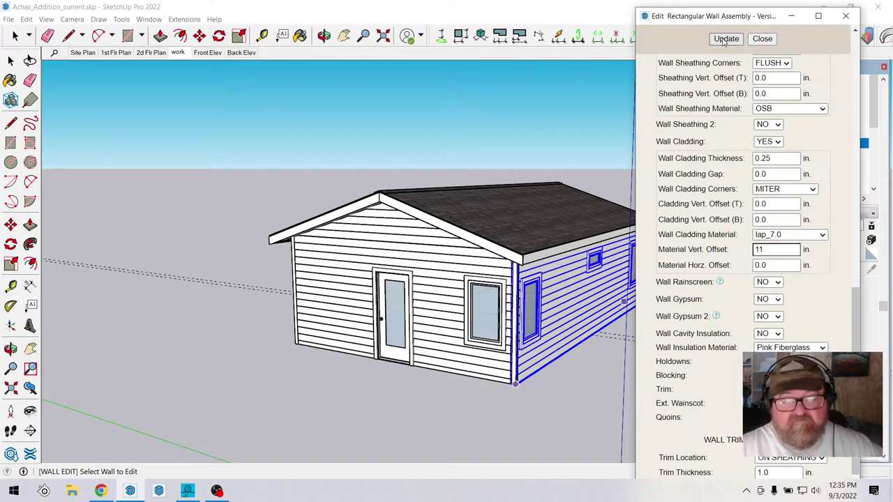
Orbit around and beneath the house to check the siding alignment.
{"action": "left_click", "coordinate": [324, 35]}
{"action": "mouse_move", "coordinate": [359, 201]}
{"action": "left_mouse_down"}
{"action": "mouse_move", "coordinate": [380, 263]}
{"action": "mouse_move", "coordinate": [194, 155]}
{"action": "mouse_move", "coordinate": [219, 221]}
{"action": "mouse_move", "coordinate": [333, 203]}
{"action": "mouse_move", "coordinate": [457, 279]}
{"action": "mouse_move", "coordinate": [453, 253]}
{"action": "mouse_move", "coordinate": [542, 273]}
{"action": "mouse_move", "coordinate": [287, 273]}
{"action": "left_mouse_up"}
{"action": "left_click_drag", "start_coordinate": [452, 339], "coordinate": [353, 312]}
{"action": "scroll", "coordinate": [353, 312], "scroll_direction": "up", "scroll_amount": 10}
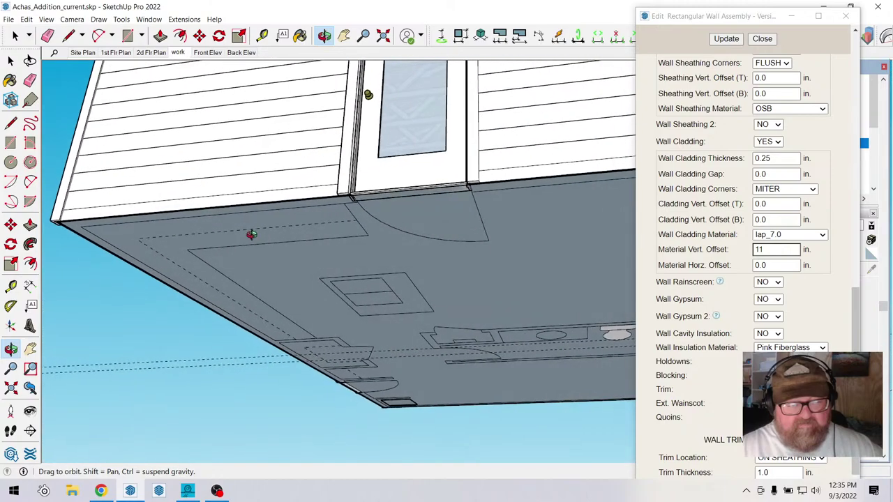
{"action": "left_click_drag", "start_coordinate": [252, 234], "coordinate": [279, 265]}
Zoom to the gable wall and apply an 11 in bottom cladding offset in its assembly.
{"action": "left_click", "coordinate": [12, 34]}
{"action": "left_click", "coordinate": [168, 159]}
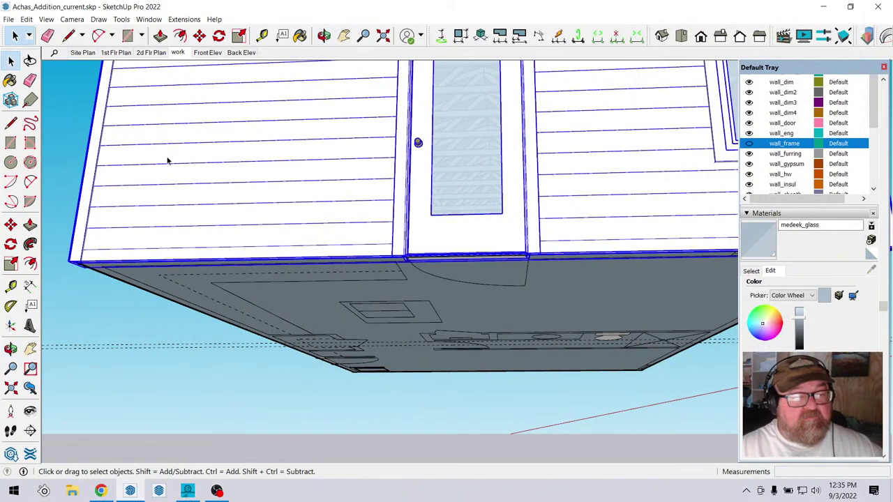
{"action": "right_click", "coordinate": [167, 160]}
{"action": "left_click", "coordinate": [216, 322]}
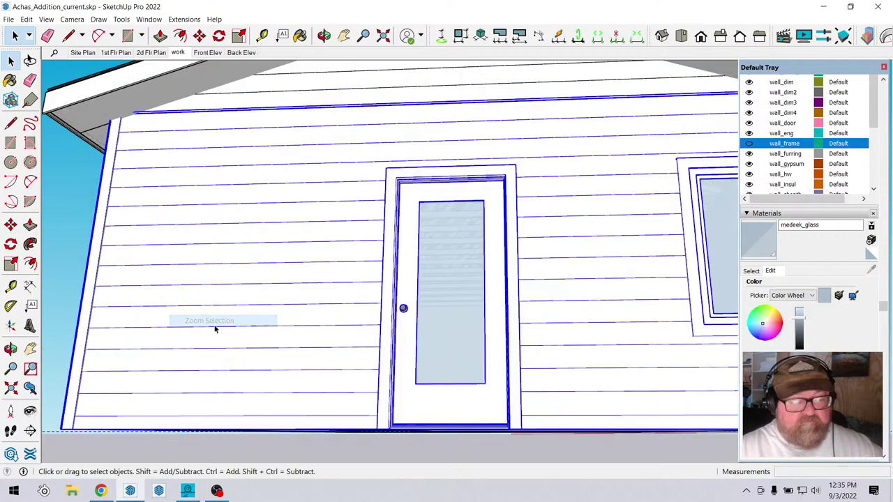
{"action": "scroll", "coordinate": [221, 208], "scroll_direction": "down", "scroll_amount": 3}
{"action": "right_click", "coordinate": [270, 286]}
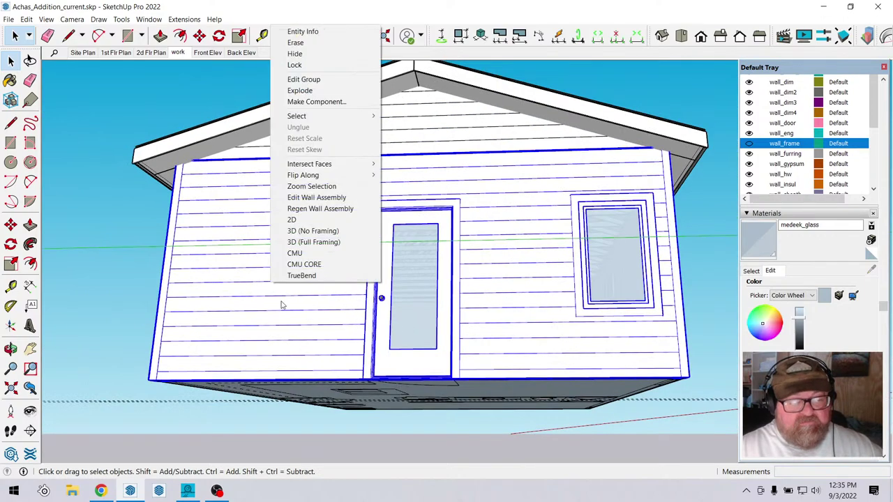
{"action": "left_click", "coordinate": [305, 198]}
{"action": "scroll", "coordinate": [719, 334], "scroll_direction": "down", "scroll_amount": 10}
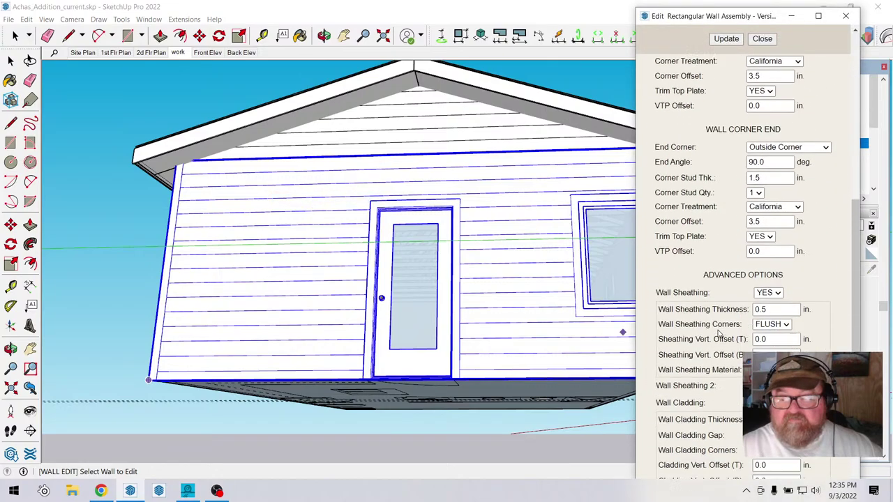
{"action": "scroll", "coordinate": [719, 334], "scroll_direction": "down", "scroll_amount": 5}
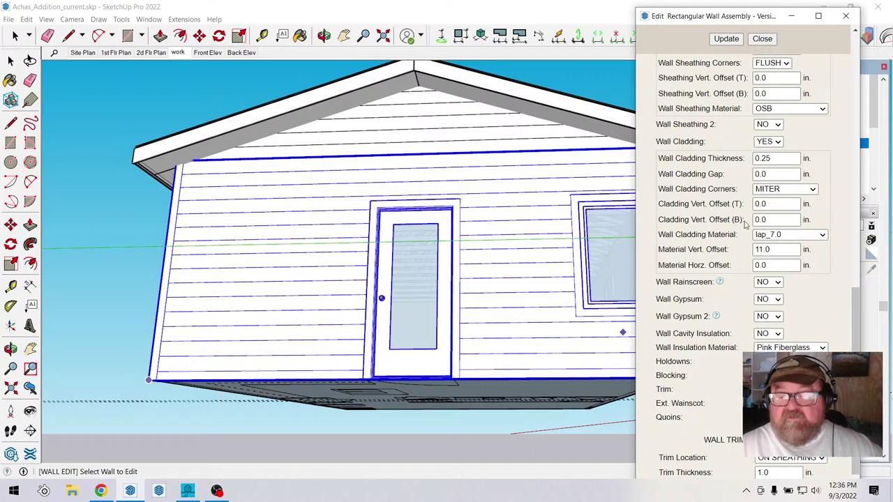
{"action": "double_click", "coordinate": [772, 219]}
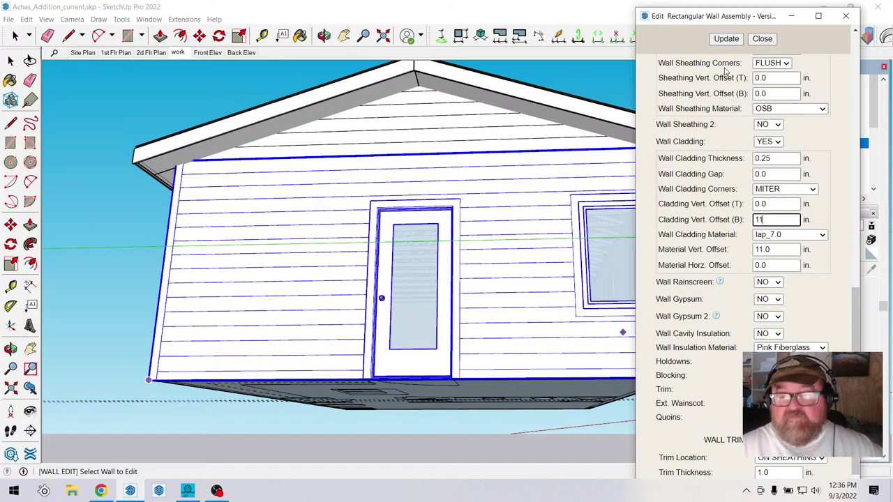
{"action": "left_click", "coordinate": [726, 39]}
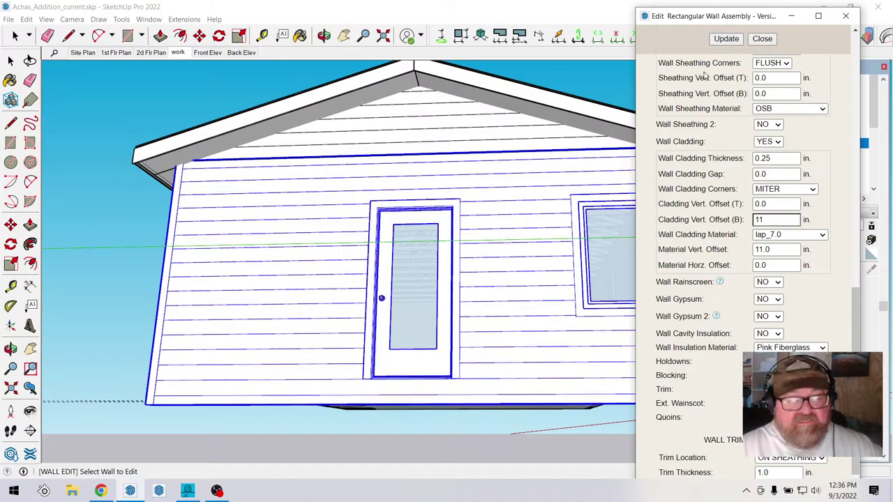
Orbit to inspect the siding along the side wall and corner.
{"action": "left_click", "coordinate": [324, 35]}
{"action": "left_click_drag", "start_coordinate": [309, 149], "coordinate": [383, 379]}
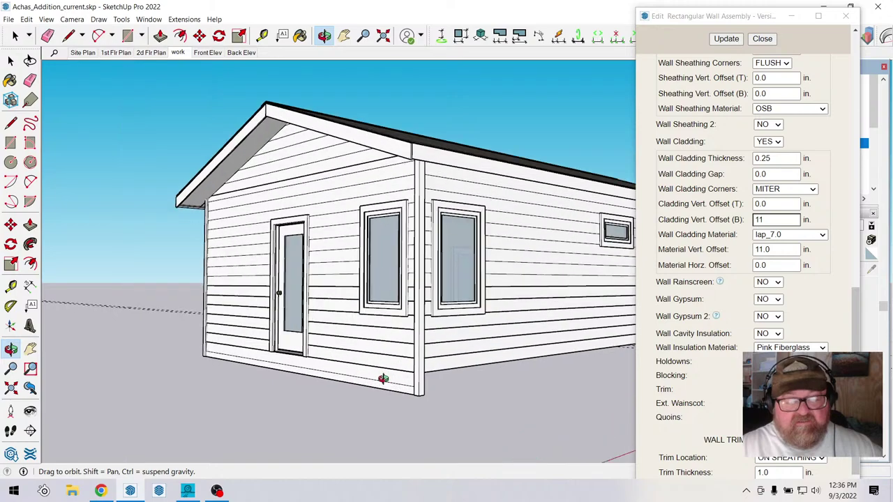
{"action": "scroll", "coordinate": [383, 378], "scroll_direction": "up", "scroll_amount": 3}
{"action": "scroll", "coordinate": [405, 355], "scroll_direction": "up", "scroll_amount": 3}
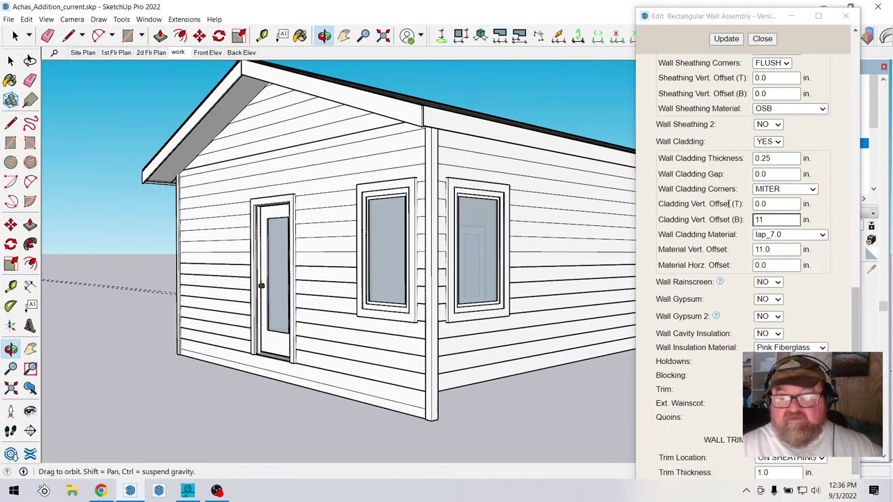
{"action": "left_click_drag", "start_coordinate": [332, 256], "coordinate": [372, 257]}
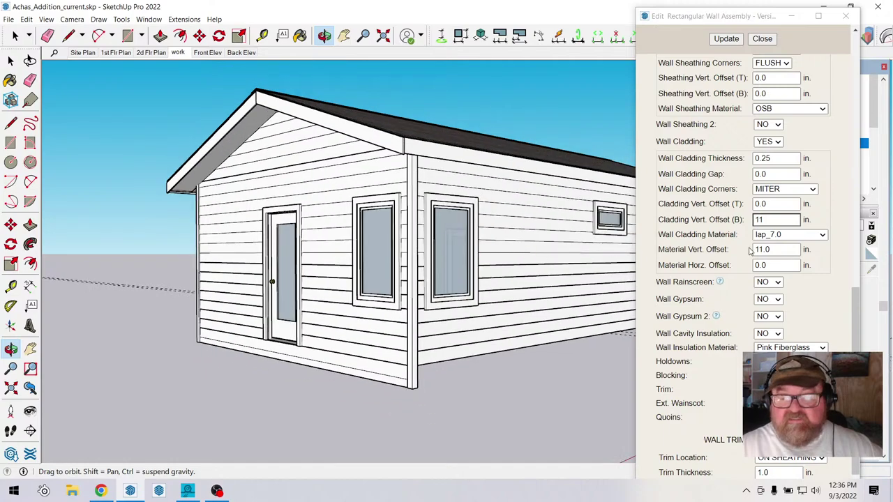
Test a -3 top cladding offset, restore it to 0, and close the editor.
{"action": "left_click", "coordinate": [764, 203]}
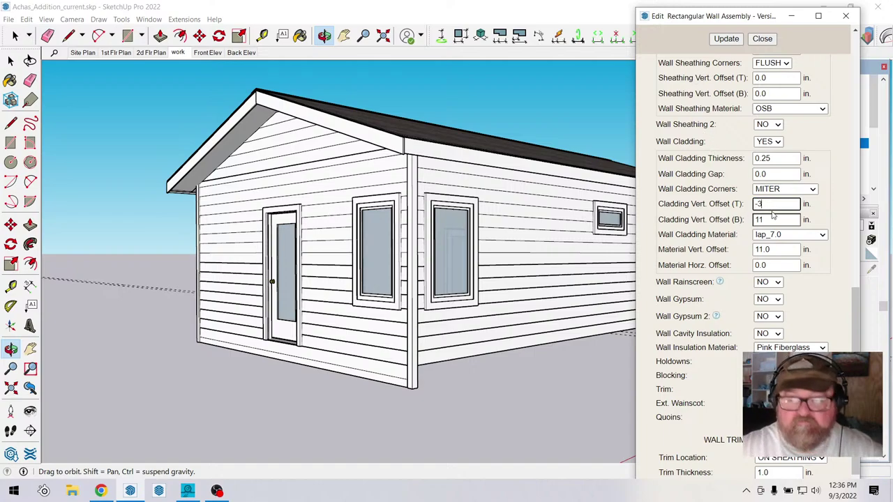
{"action": "left_click", "coordinate": [728, 39]}
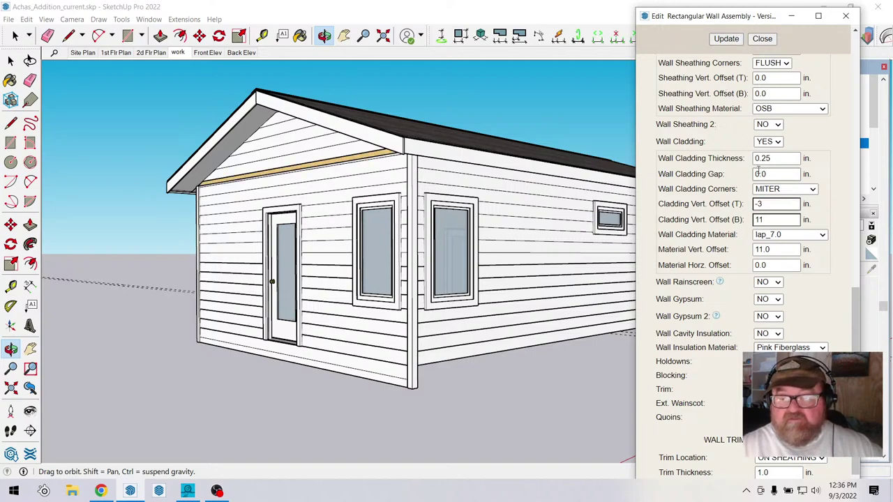
{"action": "left_click_drag", "start_coordinate": [767, 204], "coordinate": [750, 202]}
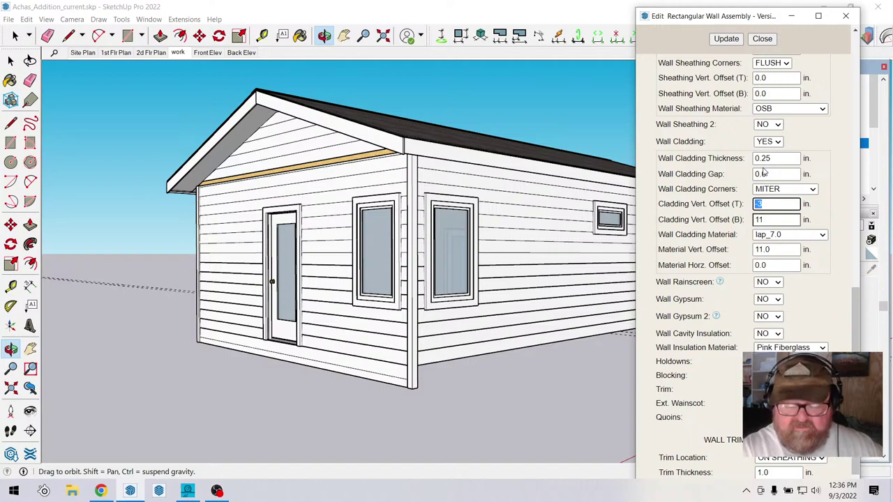
{"action": "type", "text": "0"}
{"action": "left_click", "coordinate": [724, 38]}
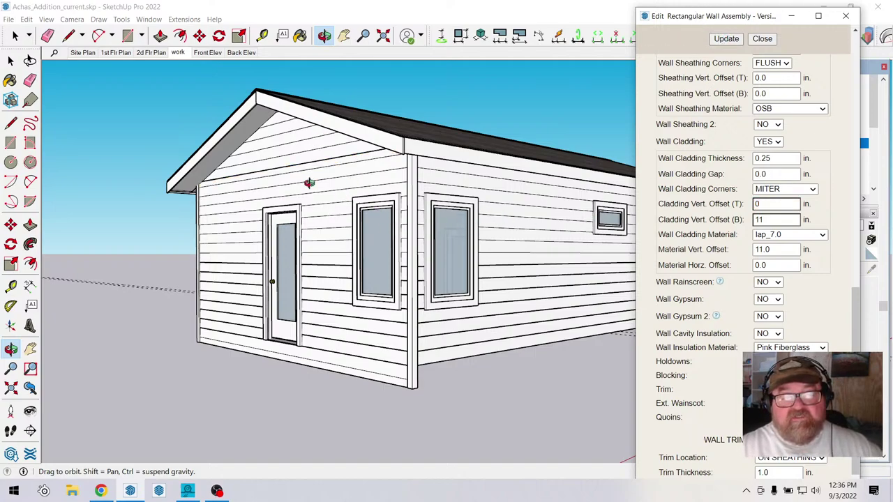
{"action": "left_click", "coordinate": [16, 38]}
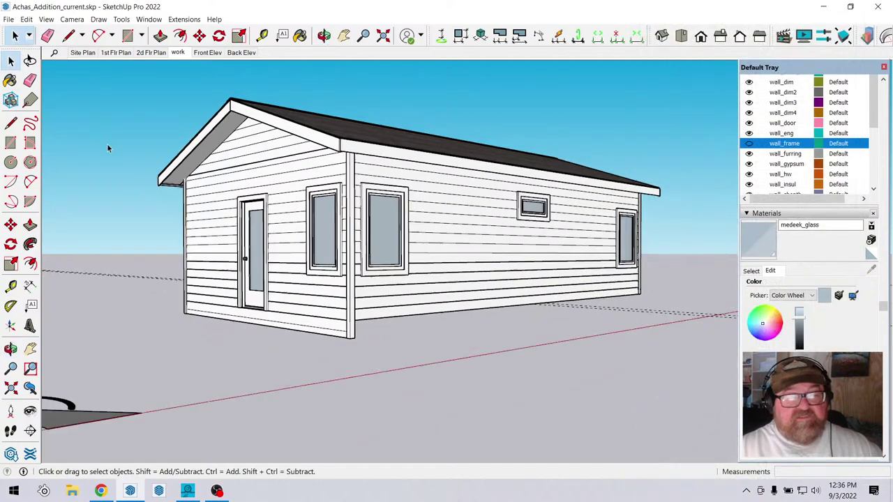
Set the long windowed side wall's bottom cladding offset to 11 in.
{"action": "left_click", "coordinate": [452, 270]}
{"action": "right_click", "coordinate": [452, 269]}
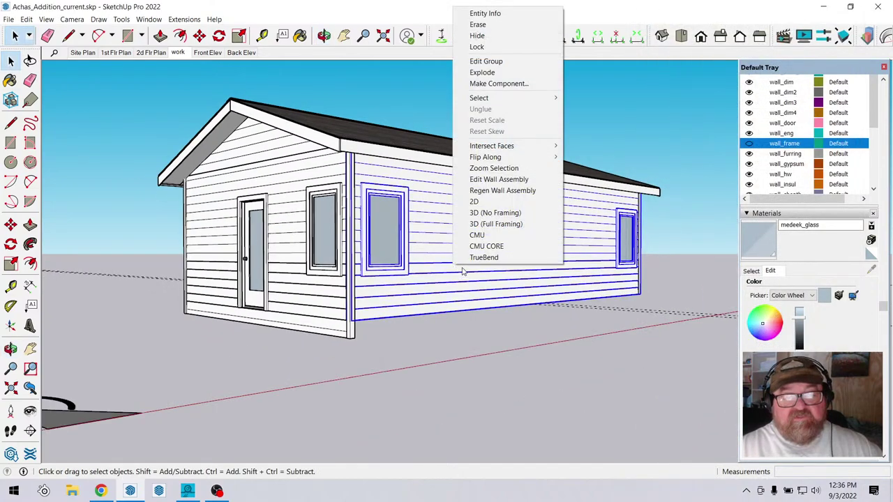
{"action": "left_click", "coordinate": [486, 183]}
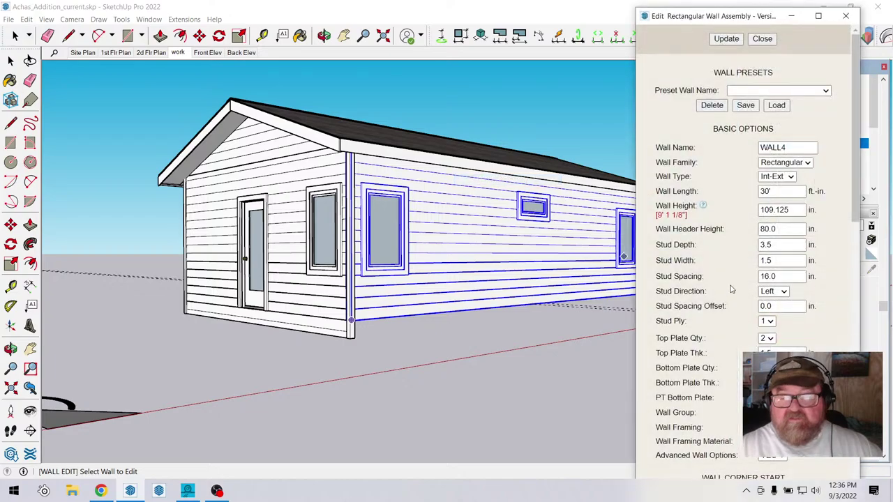
{"action": "scroll", "coordinate": [729, 290], "scroll_direction": "down", "scroll_amount": 5}
{"action": "scroll", "coordinate": [724, 367], "scroll_direction": "down", "scroll_amount": 2}
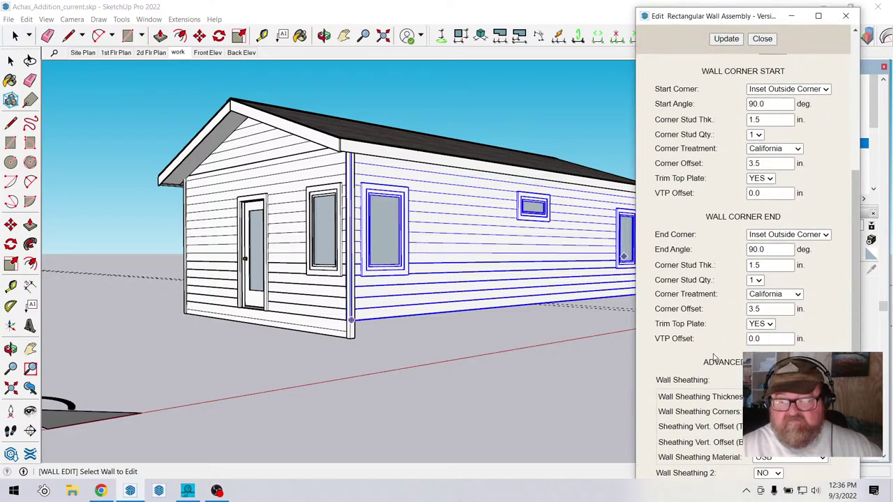
{"action": "scroll", "coordinate": [694, 322], "scroll_direction": "down", "scroll_amount": 4}
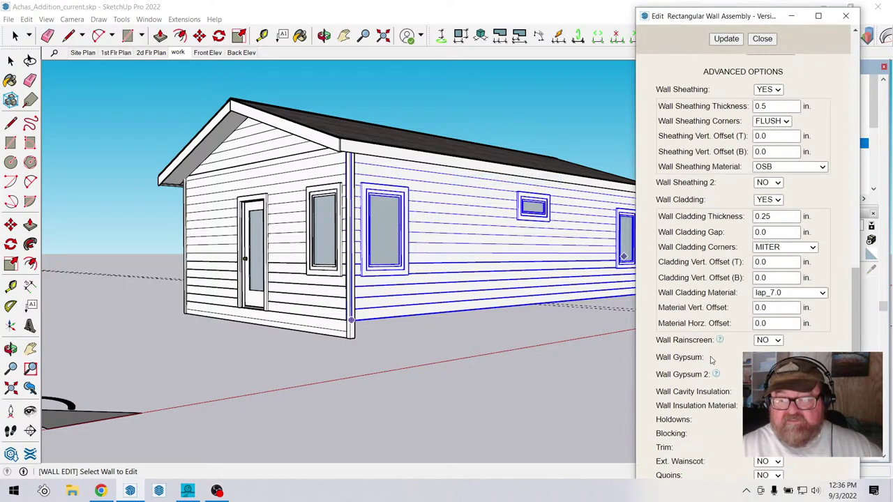
{"action": "left_click_drag", "start_coordinate": [765, 279], "coordinate": [745, 279]}
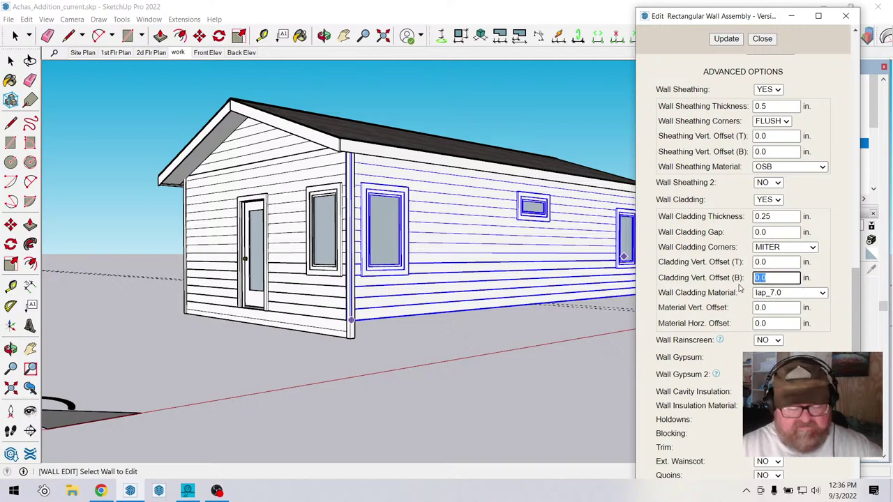
{"action": "type", "text": "11"}
{"action": "left_click", "coordinate": [733, 40]}
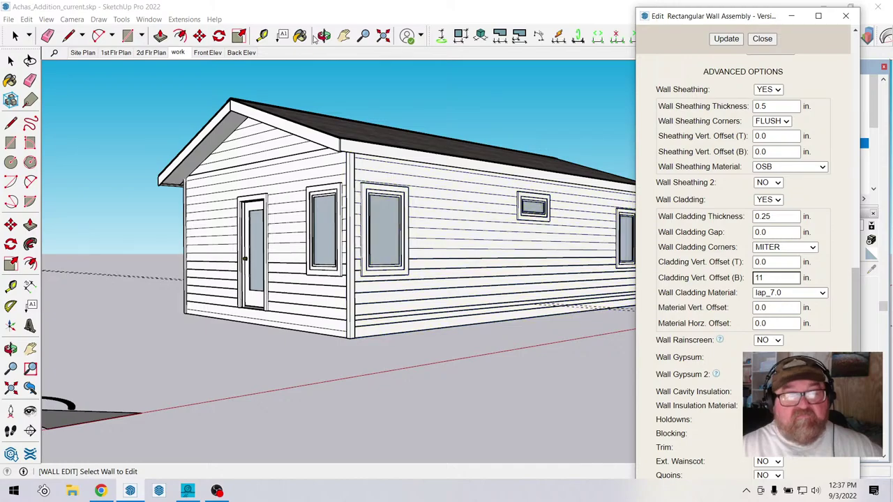
Orbit to view the opposite corner and select the window gable wall.
{"action": "left_click", "coordinate": [325, 37]}
{"action": "left_click_drag", "start_coordinate": [377, 231], "coordinate": [363, 343]}
{"action": "left_click", "coordinate": [15, 35]}
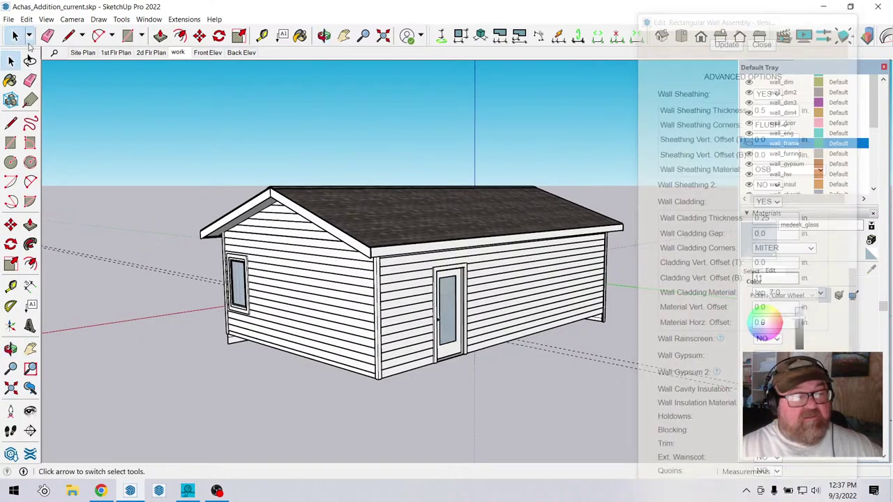
{"action": "left_click", "coordinate": [262, 297]}
Give the back gable wall an 11 in bottom cladding offset.
{"action": "right_click", "coordinate": [282, 304]}
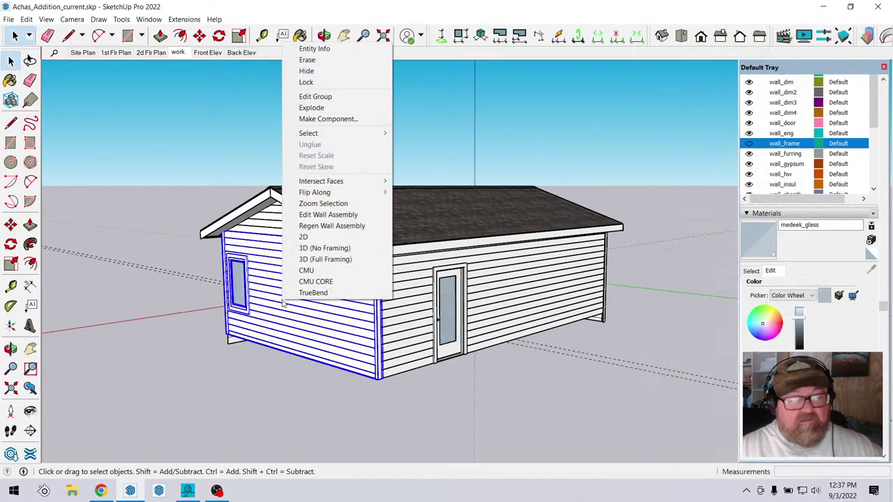
{"action": "left_click", "coordinate": [320, 214]}
{"action": "scroll", "coordinate": [729, 319], "scroll_direction": "down", "scroll_amount": 6}
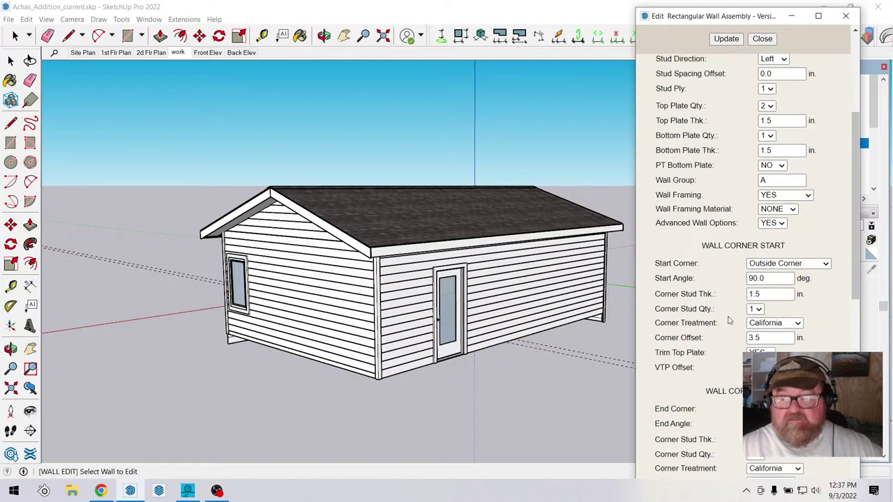
{"action": "scroll", "coordinate": [729, 274], "scroll_direction": "down", "scroll_amount": 10}
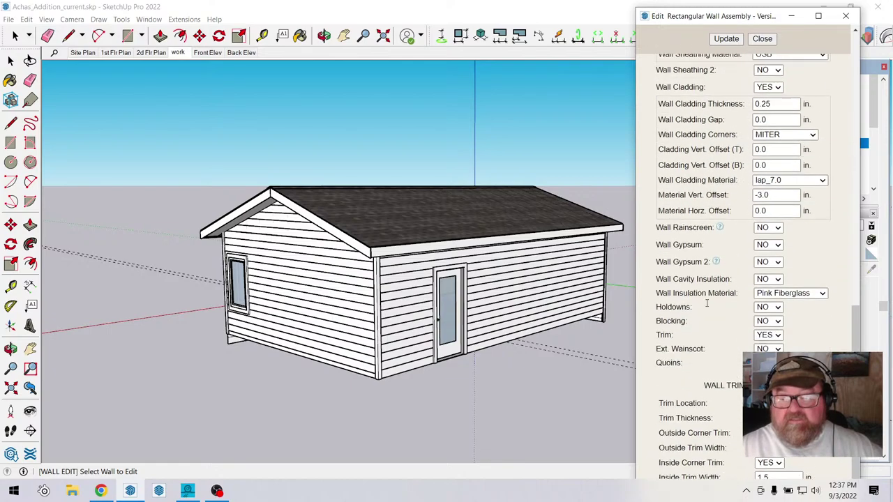
{"action": "scroll", "coordinate": [720, 279], "scroll_direction": "up", "scroll_amount": 3}
{"action": "double_click", "coordinate": [759, 219]}
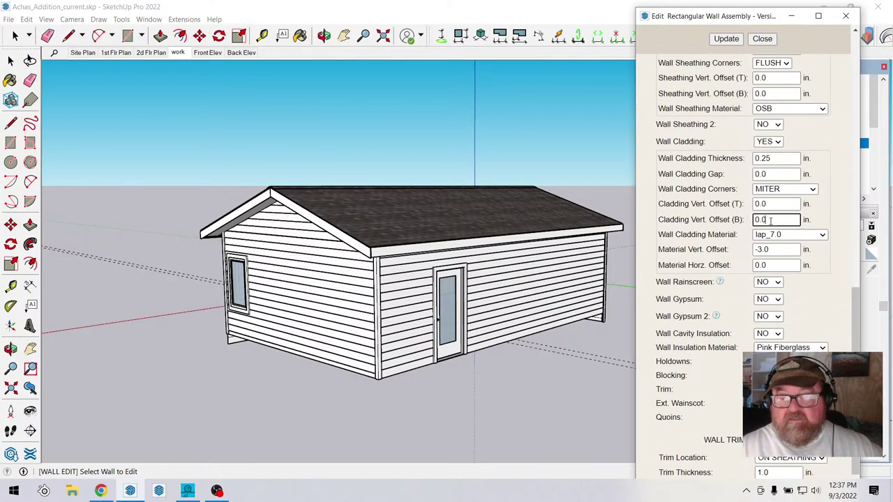
{"action": "type", "text": "11"}
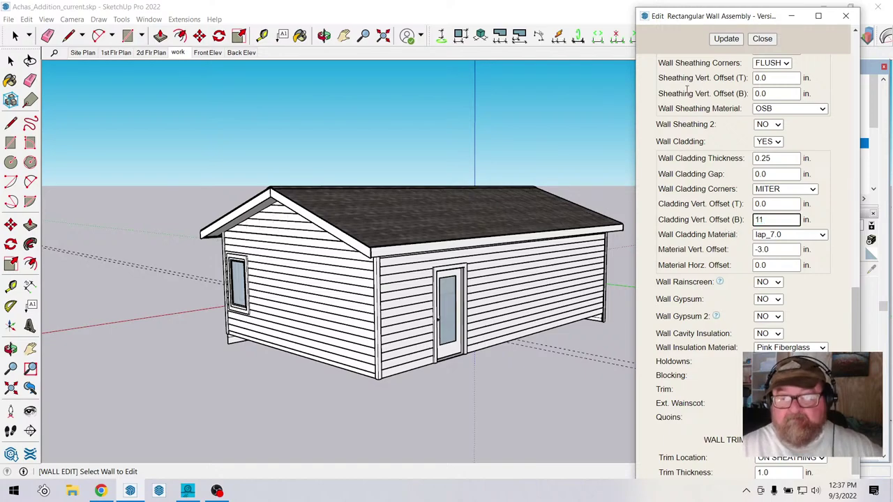
{"action": "left_click", "coordinate": [726, 39]}
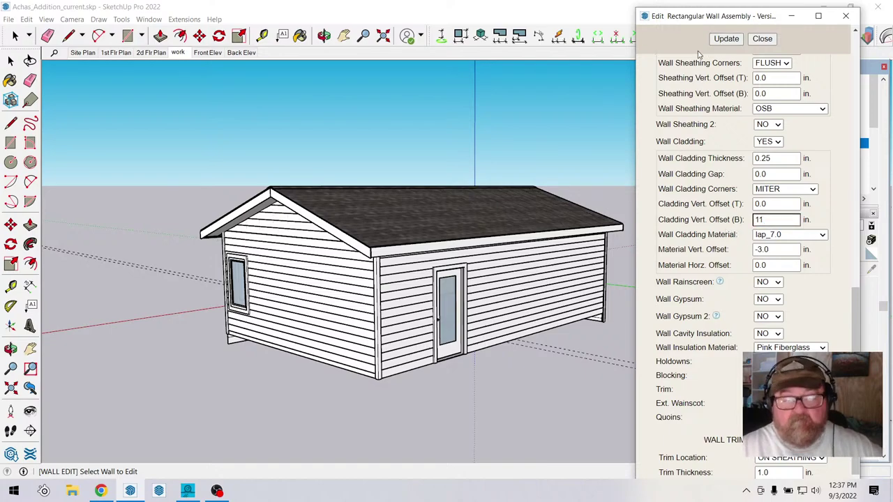
Give the 30' door wall, WALL6, an 11 in bottom cladding offset.
{"action": "left_click", "coordinate": [421, 337]}
{"action": "scroll", "coordinate": [741, 326], "scroll_direction": "down", "scroll_amount": 10}
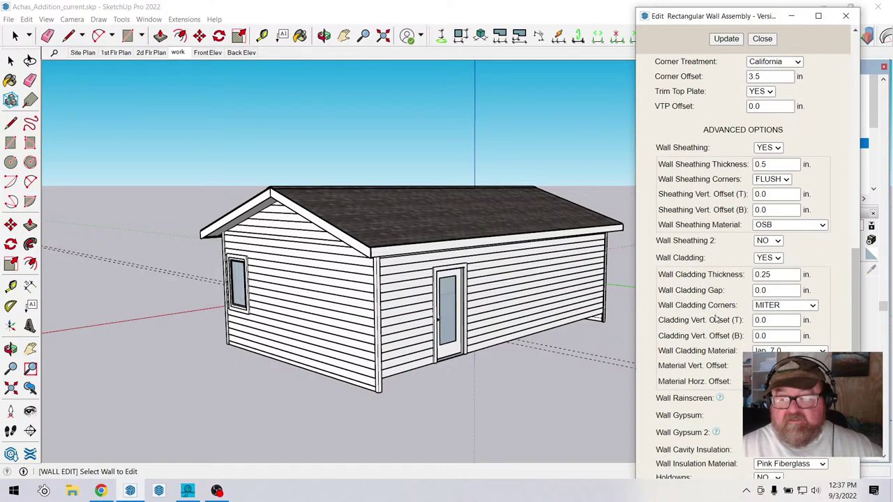
{"action": "scroll", "coordinate": [717, 317], "scroll_direction": "down", "scroll_amount": 3}
{"action": "left_click", "coordinate": [765, 220]}
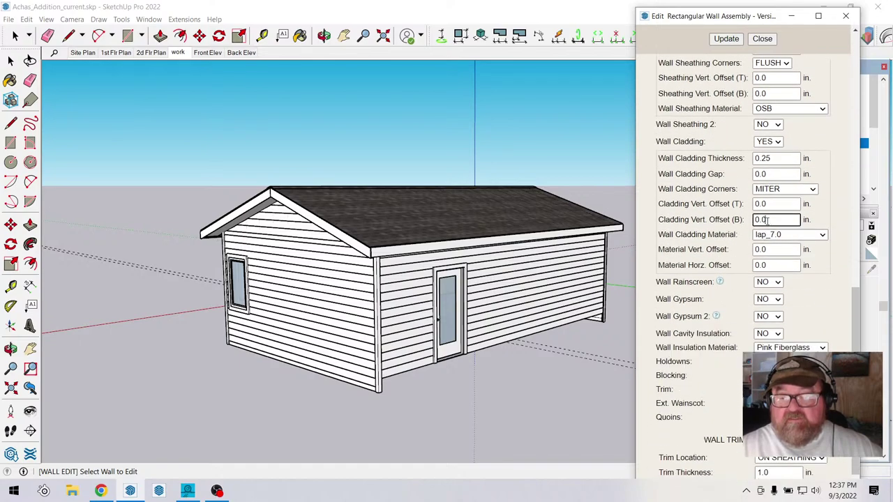
{"action": "double_click", "coordinate": [765, 220]}
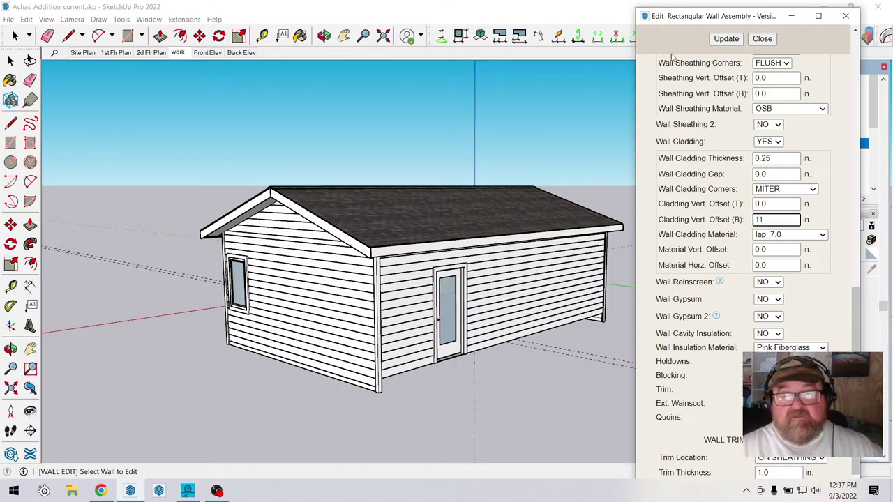
{"action": "left_click", "coordinate": [727, 39]}
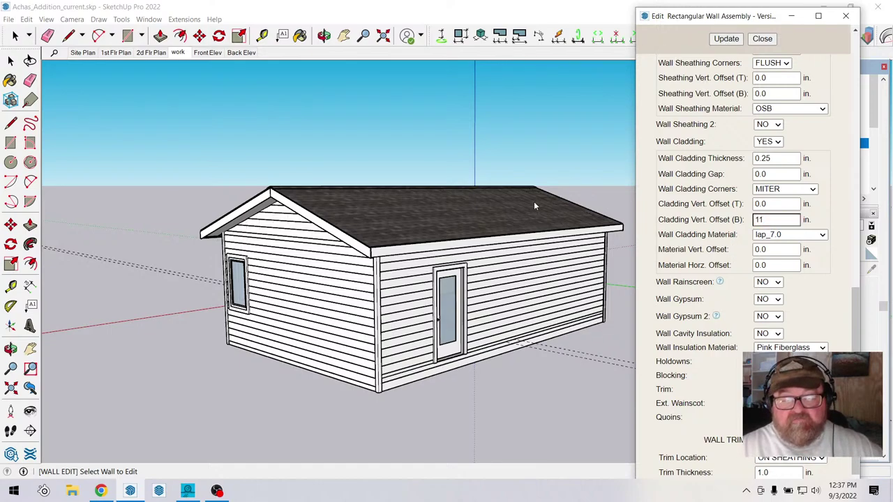
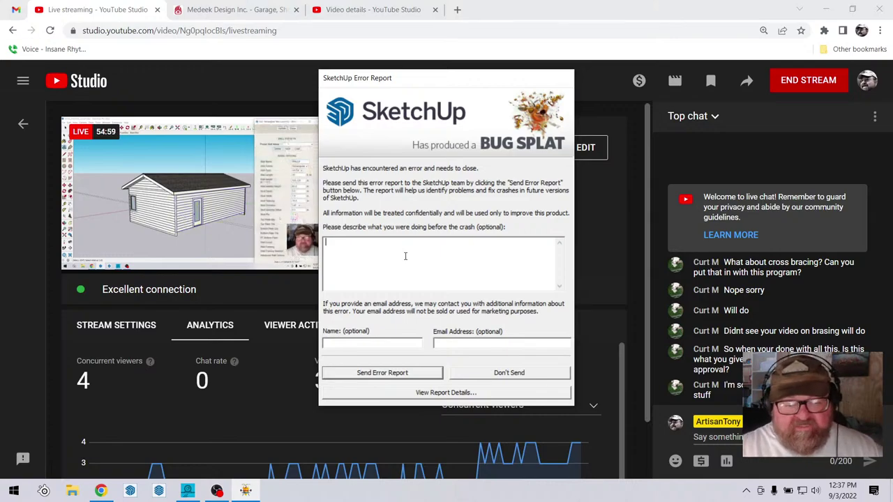
Dismiss the SketchUp crash report without sending it and minimize Chrome to reveal the desktop.
{"action": "left_click", "coordinate": [500, 375]}
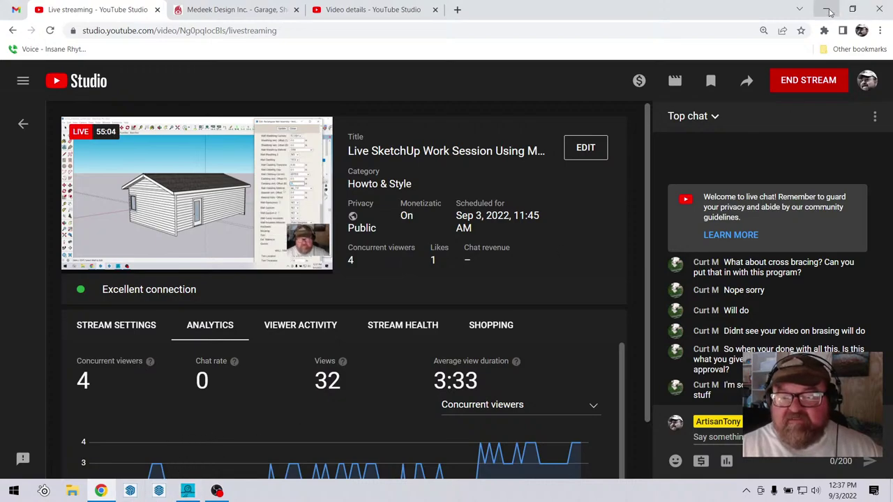
{"action": "left_click", "coordinate": [827, 10]}
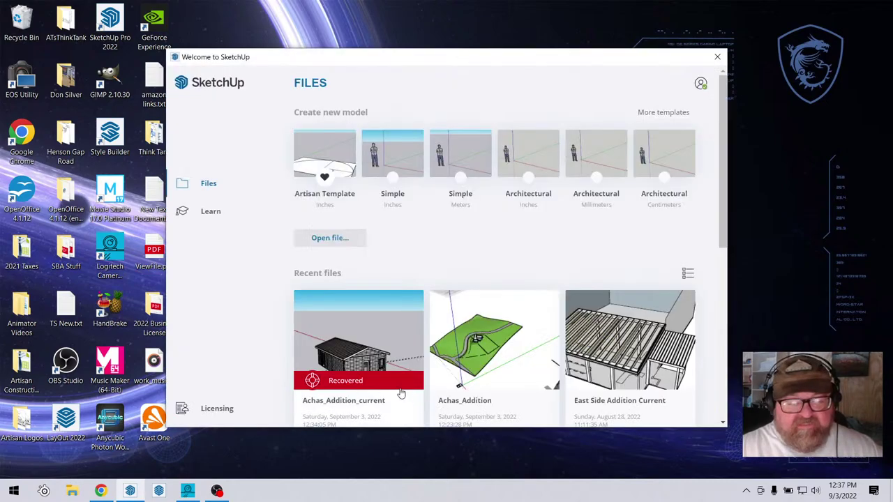
Open the recovered version of Achas_Addition_current from the Welcome to SketchUp window.
{"action": "left_click", "coordinate": [365, 371]}
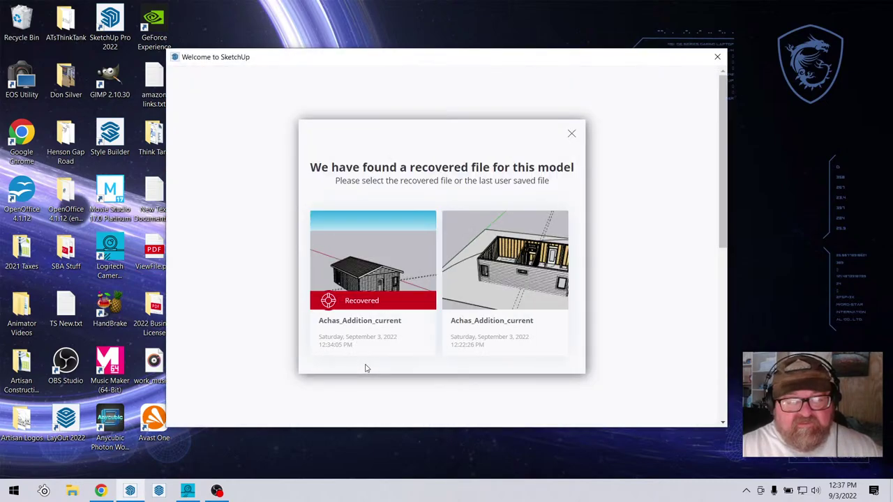
{"action": "left_click", "coordinate": [373, 288]}
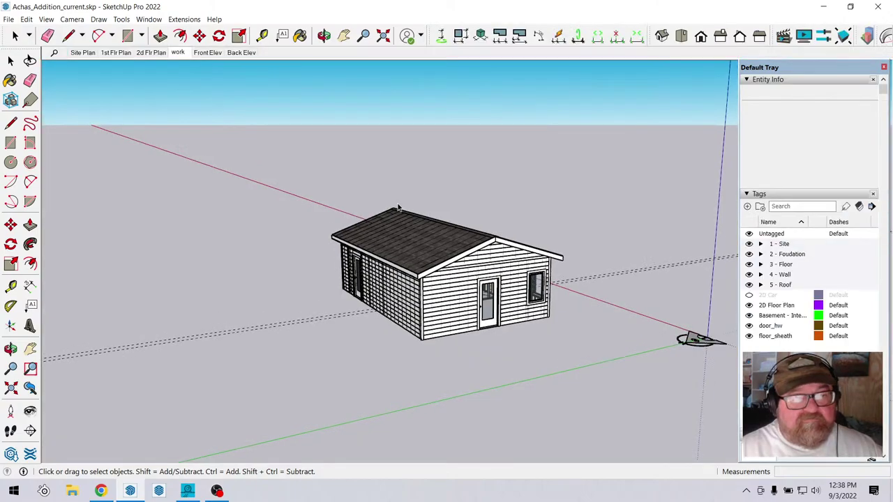
Hide the 5 - Roof and 4 - Wall tags and move door_hw into the 4 - Wall folder.
{"action": "left_click", "coordinate": [324, 35]}
{"action": "left_click_drag", "start_coordinate": [293, 223], "coordinate": [443, 292]}
{"action": "scroll", "coordinate": [372, 296], "scroll_direction": "down", "scroll_amount": 4}
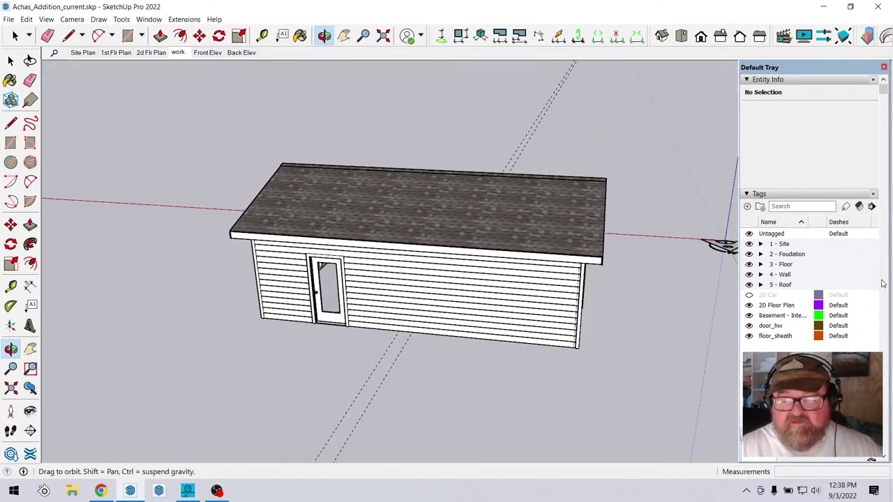
{"action": "left_click", "coordinate": [749, 285]}
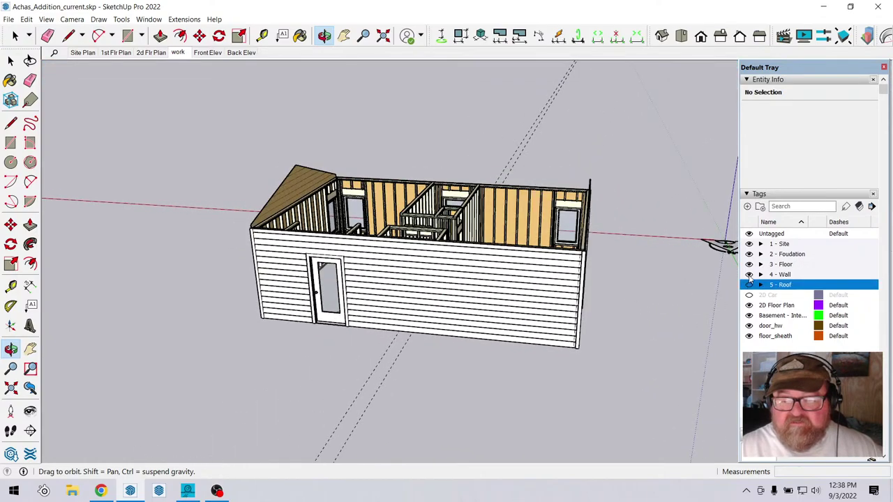
{"action": "left_click", "coordinate": [749, 274]}
{"action": "left_click_drag", "start_coordinate": [459, 284], "coordinate": [478, 285]}
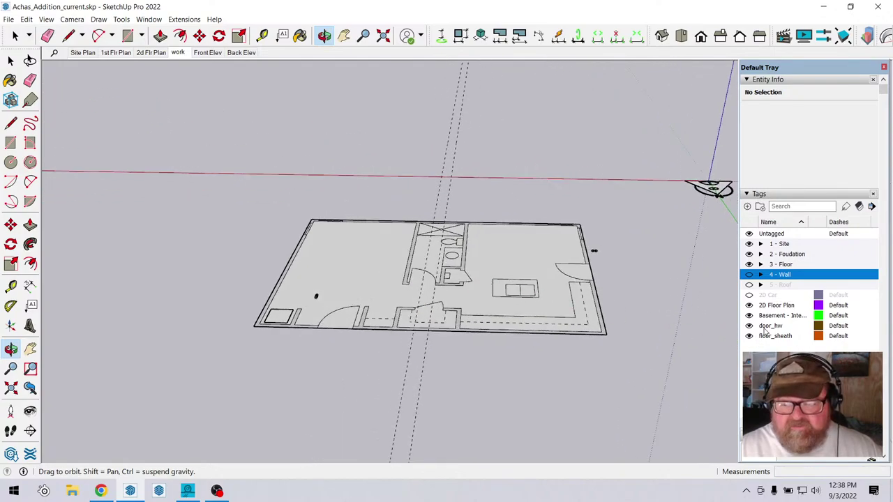
{"action": "left_click_drag", "start_coordinate": [765, 328], "coordinate": [781, 279]}
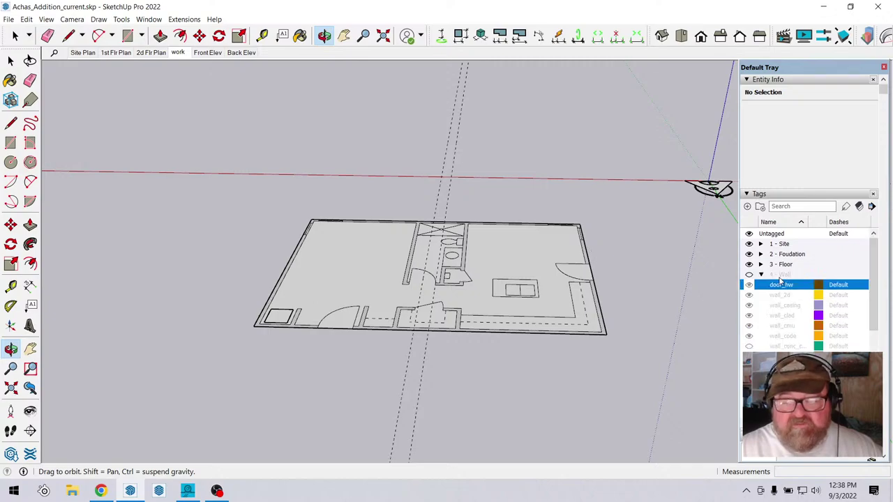
{"action": "left_click_drag", "start_coordinate": [351, 315], "coordinate": [365, 279]}
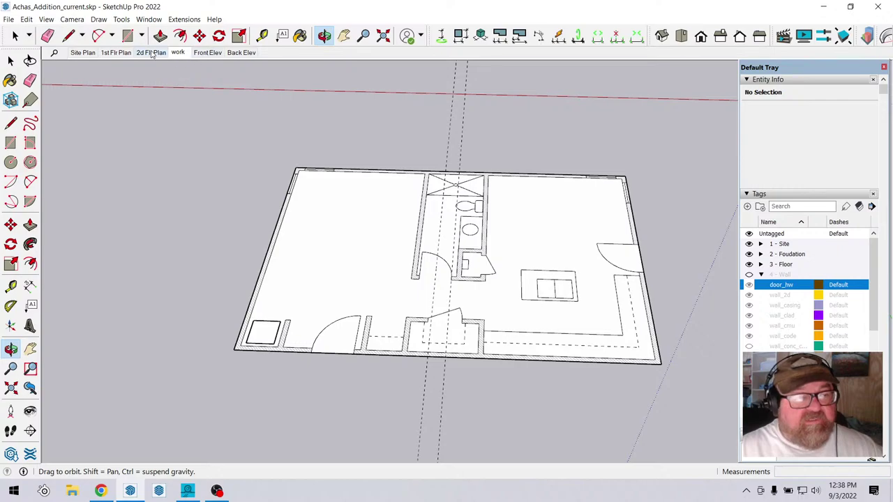
Draw a rectangle over the floor plan from its top-left to bottom-right corner.
{"action": "left_click", "coordinate": [127, 35]}
{"action": "scroll", "coordinate": [295, 160], "scroll_direction": "up", "scroll_amount": 3}
{"action": "scroll", "coordinate": [296, 164], "scroll_direction": "up", "scroll_amount": 1}
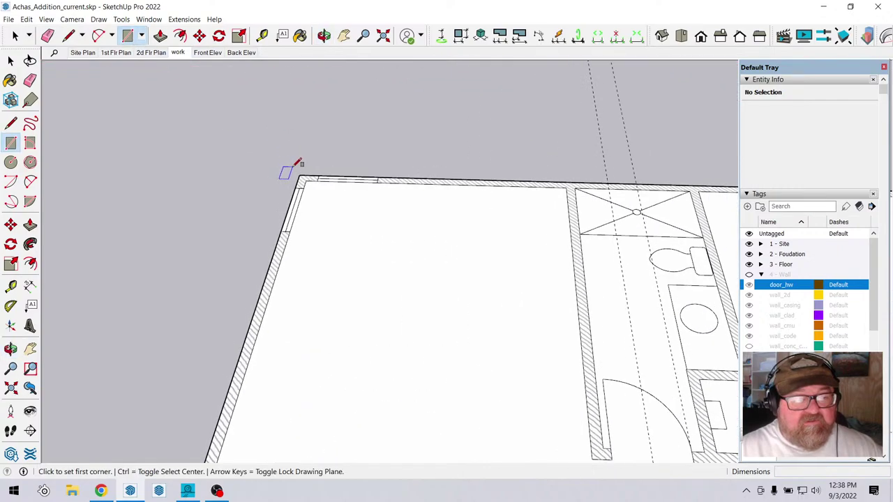
{"action": "scroll", "coordinate": [298, 163], "scroll_direction": "up", "scroll_amount": 1}
{"action": "left_click", "coordinate": [303, 178]}
{"action": "scroll", "coordinate": [123, 173], "scroll_direction": "down", "scroll_amount": 1}
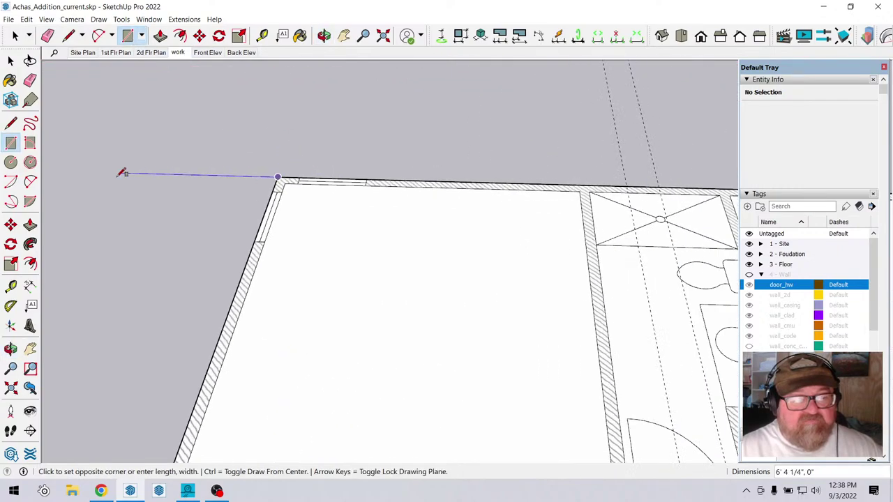
{"action": "scroll", "coordinate": [123, 173], "scroll_direction": "down", "scroll_amount": 5}
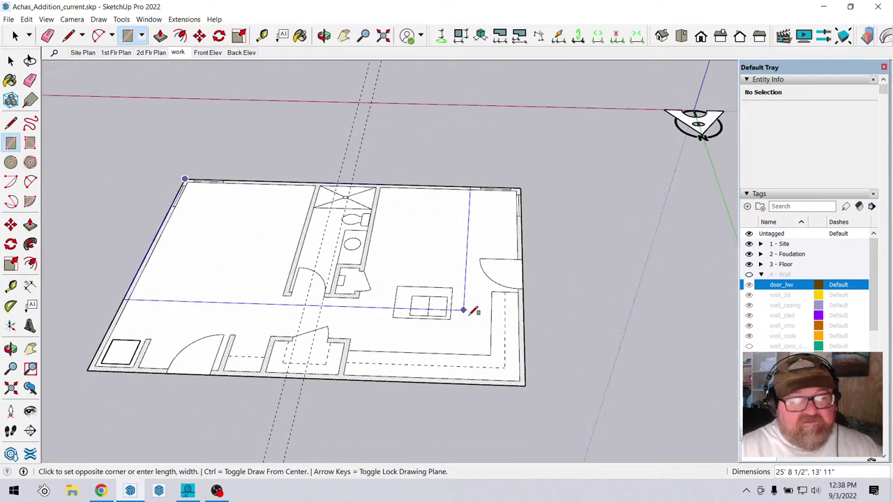
{"action": "left_click", "coordinate": [526, 382]}
{"action": "scroll", "coordinate": [613, 240], "scroll_direction": "down", "scroll_amount": 1}
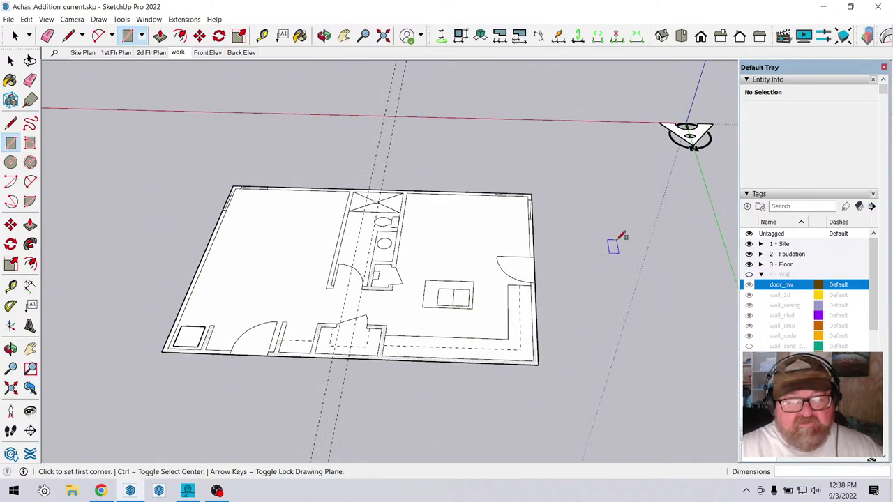
{"action": "scroll", "coordinate": [614, 241], "scroll_direction": "down", "scroll_amount": 1}
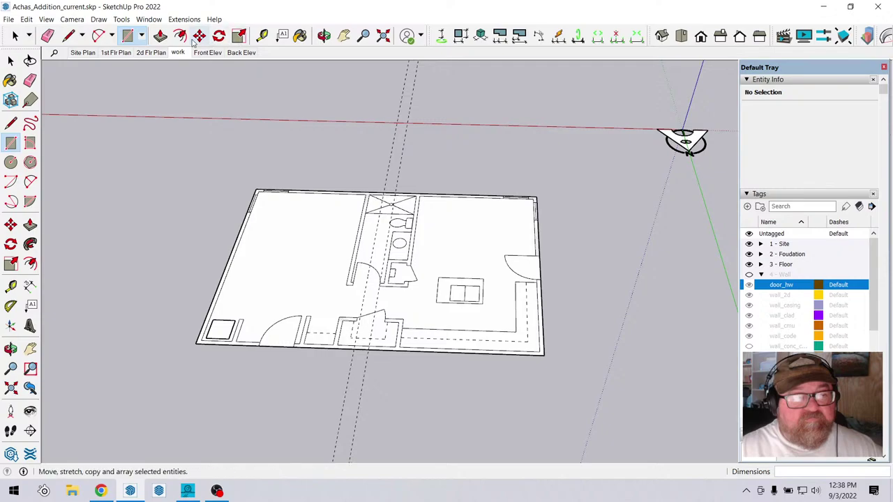
Push/Pull the rectangle down 8' to form the floor box.
{"action": "left_click", "coordinate": [161, 36]}
{"action": "left_click", "coordinate": [231, 322]}
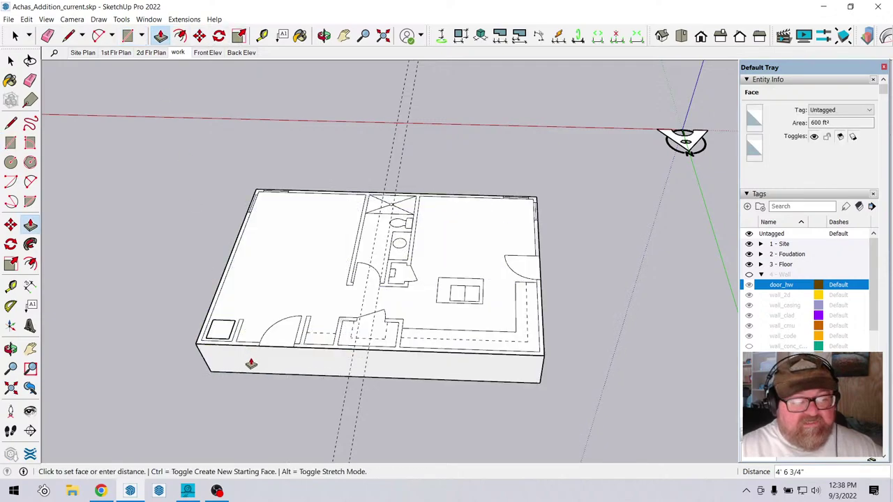
{"action": "left_click", "coordinate": [258, 385]}
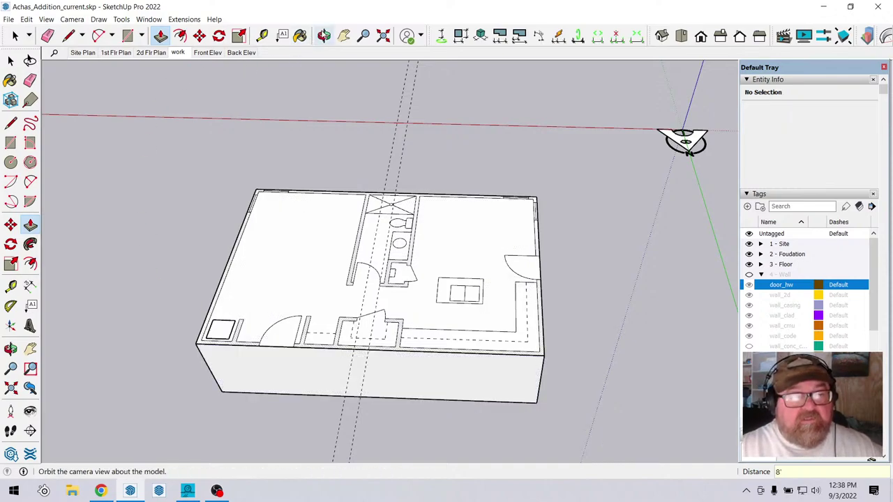
{"action": "left_click", "coordinate": [324, 36]}
{"action": "left_click_drag", "start_coordinate": [307, 230], "coordinate": [273, 272]}
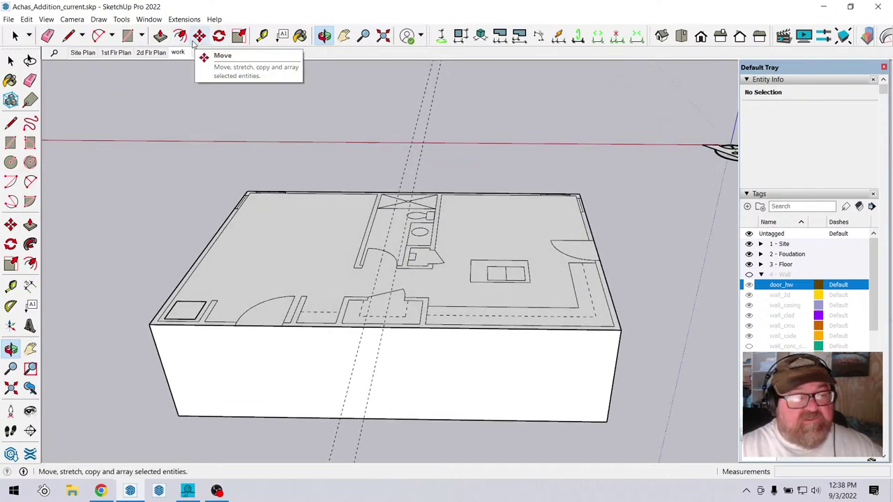
{"action": "left_click", "coordinate": [239, 36]}
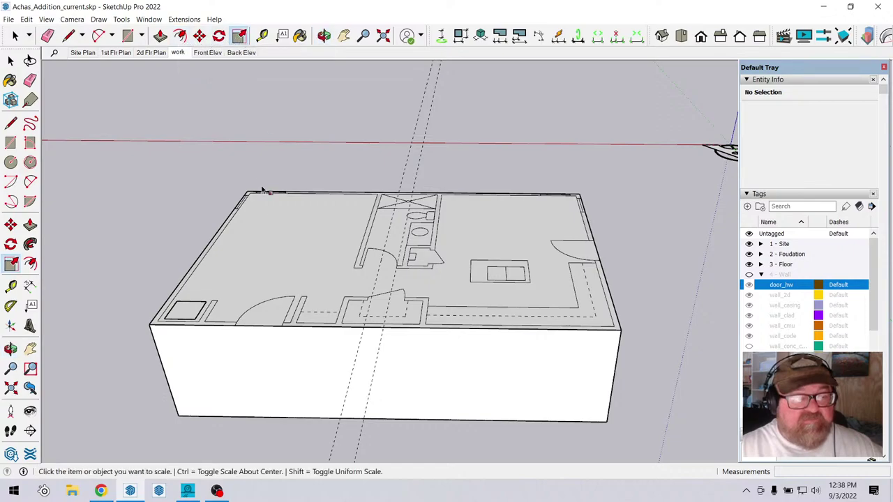
{"action": "left_click", "coordinate": [193, 309]}
{"action": "left_click", "coordinate": [199, 245]}
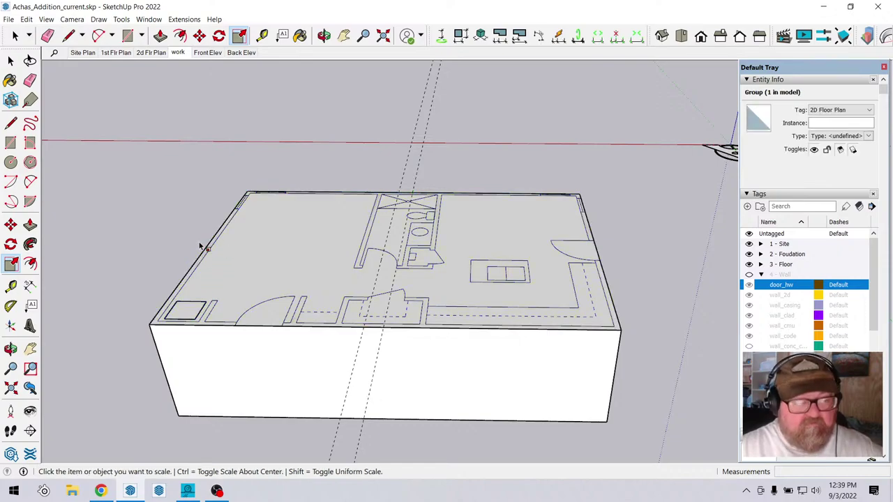
Offset the box's top face inward 7 5/8" and push the inner face down 8'.
{"action": "left_click", "coordinate": [180, 35]}
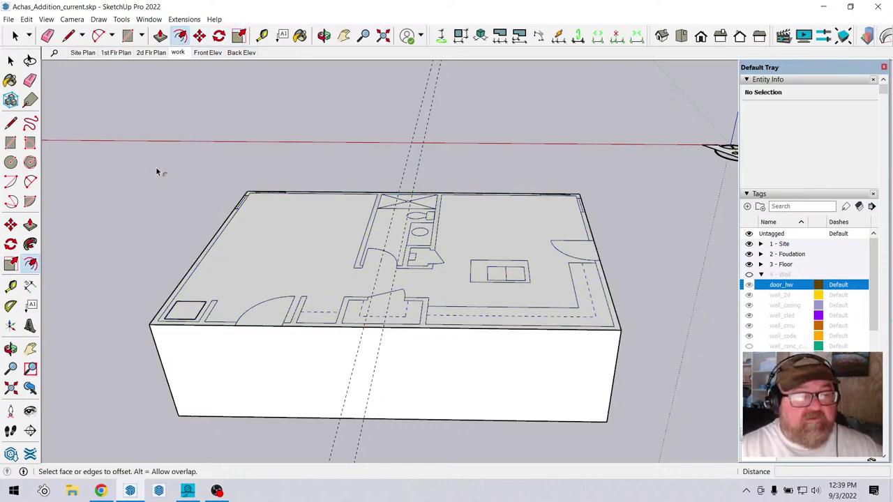
{"action": "left_click", "coordinate": [210, 254]}
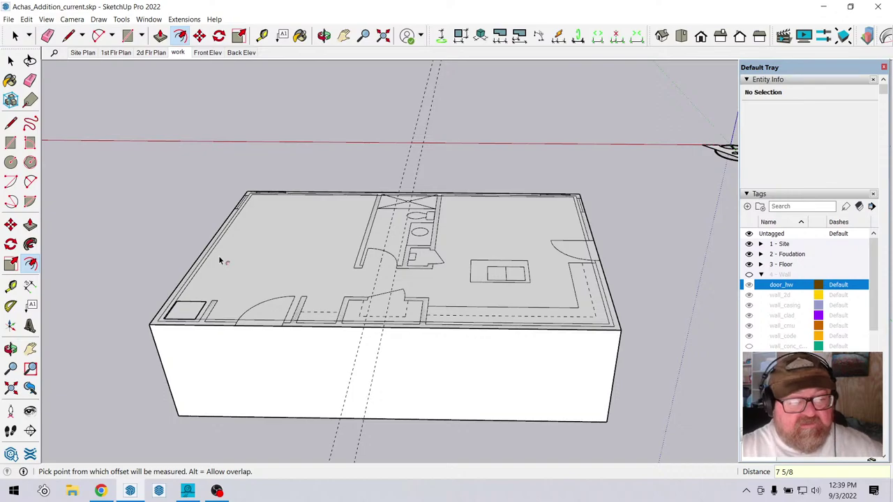
{"action": "left_click", "coordinate": [160, 35]}
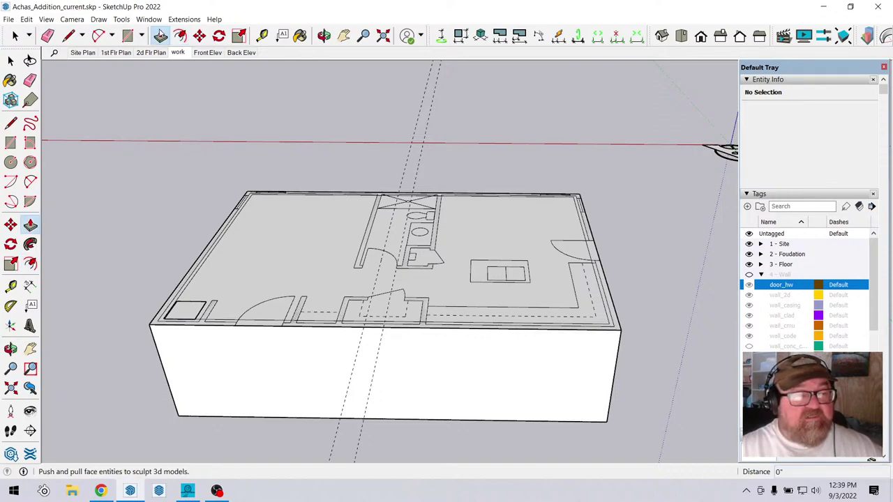
{"action": "left_click", "coordinate": [259, 245]}
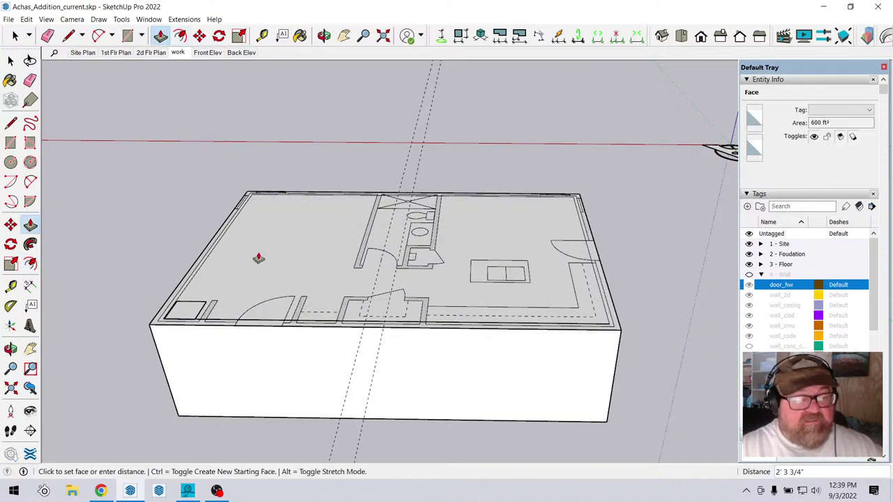
{"action": "left_click", "coordinate": [192, 412]}
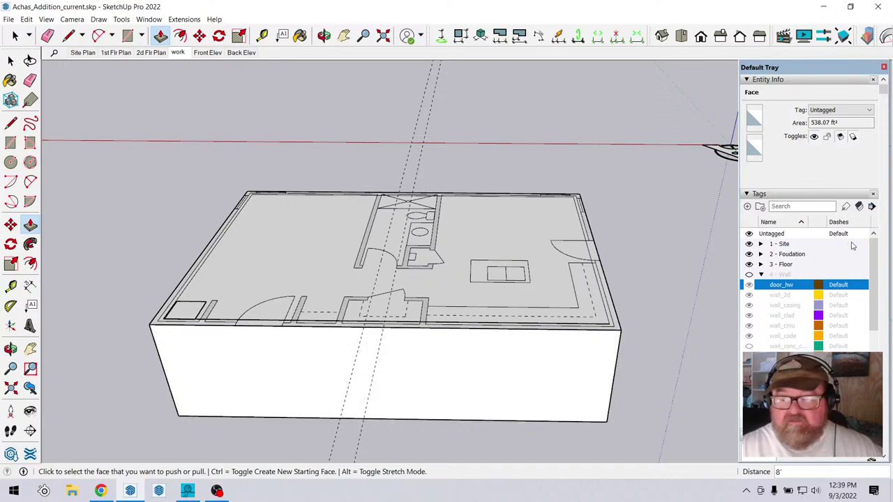
Select the 2D floor plan group on top of the box and delete it.
{"action": "left_click", "coordinate": [764, 265]}
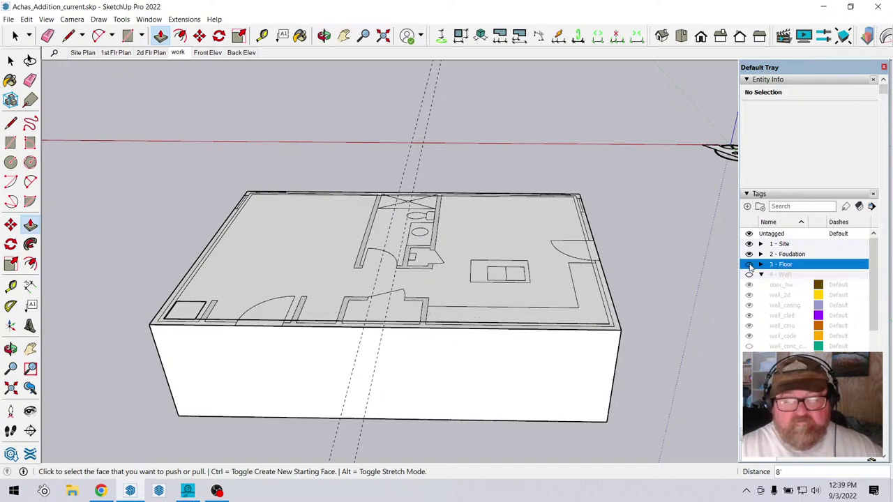
{"action": "key", "text": "space"}
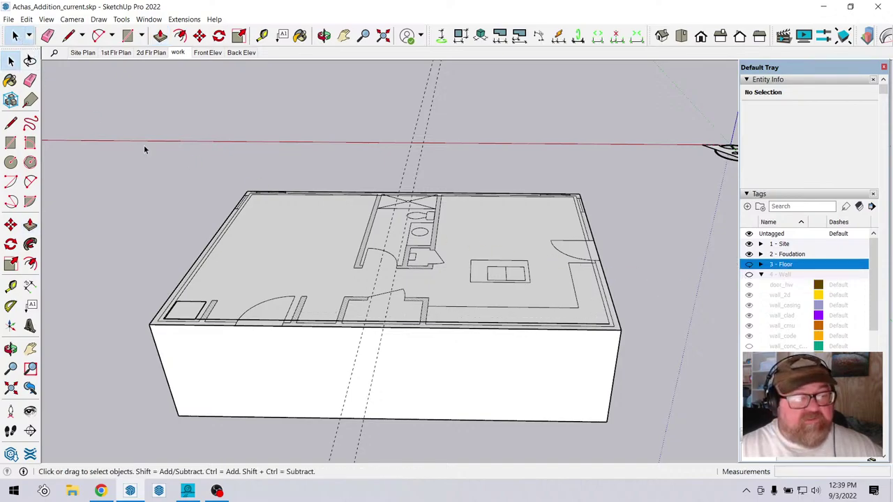
{"action": "left_click", "coordinate": [367, 238]}
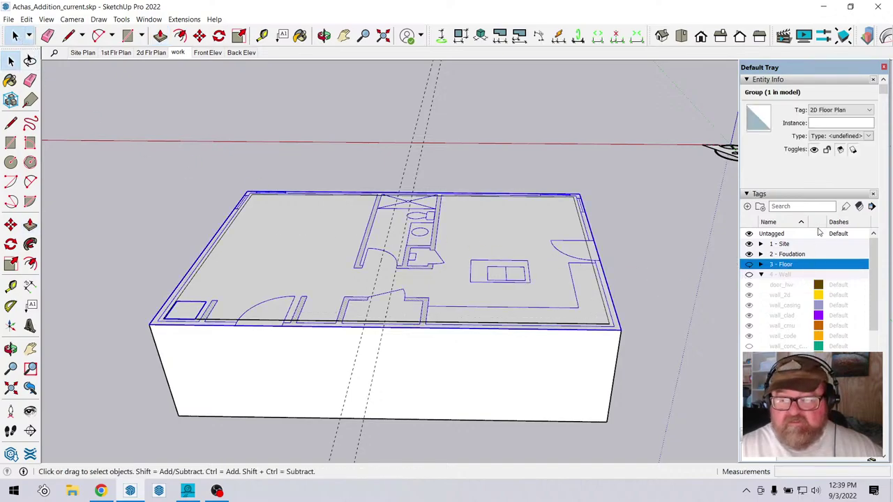
{"action": "scroll", "coordinate": [447, 178], "scroll_direction": "down", "scroll_amount": 1}
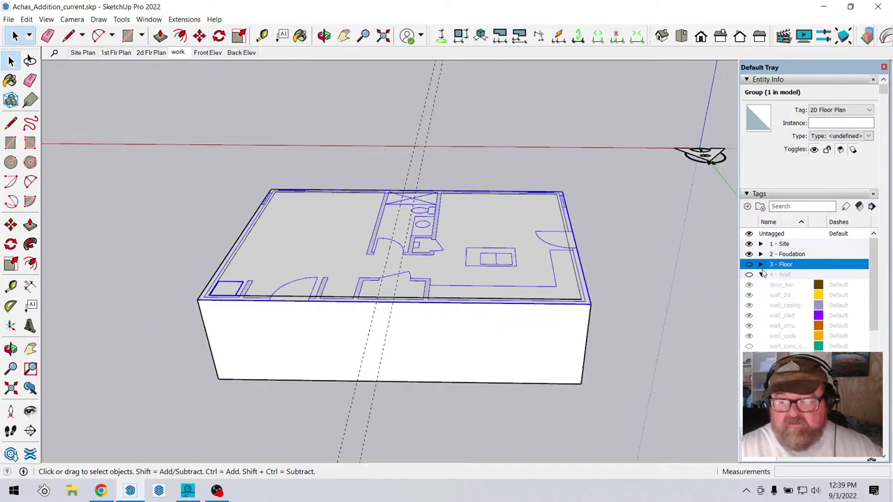
{"action": "left_click", "coordinate": [761, 265]}
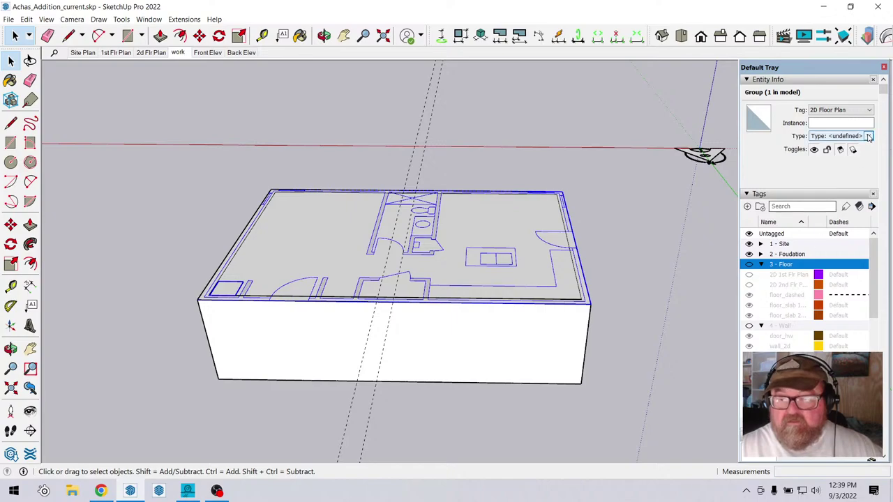
{"action": "left_click", "coordinate": [761, 264]}
{"action": "left_click_drag", "start_coordinate": [875, 277], "coordinate": [876, 349]}
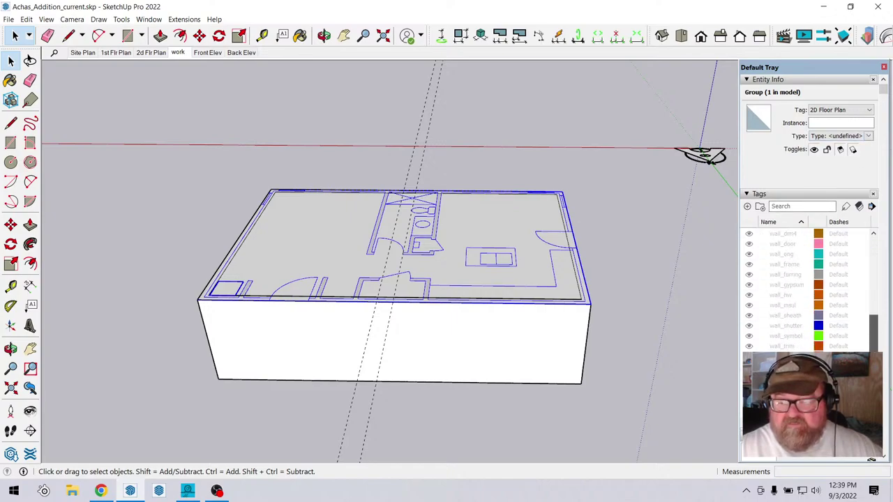
{"action": "key", "text": "Delete"}
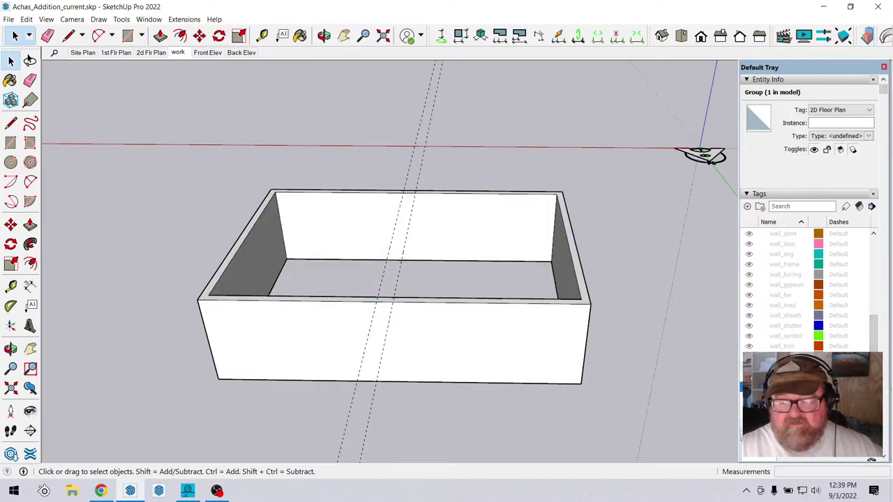
Erase the stray guide line and orbit around the open-topped box.
{"action": "left_click", "coordinate": [48, 35]}
{"action": "middle_click_drag", "start_coordinate": [410, 132], "coordinate": [404, 170]}
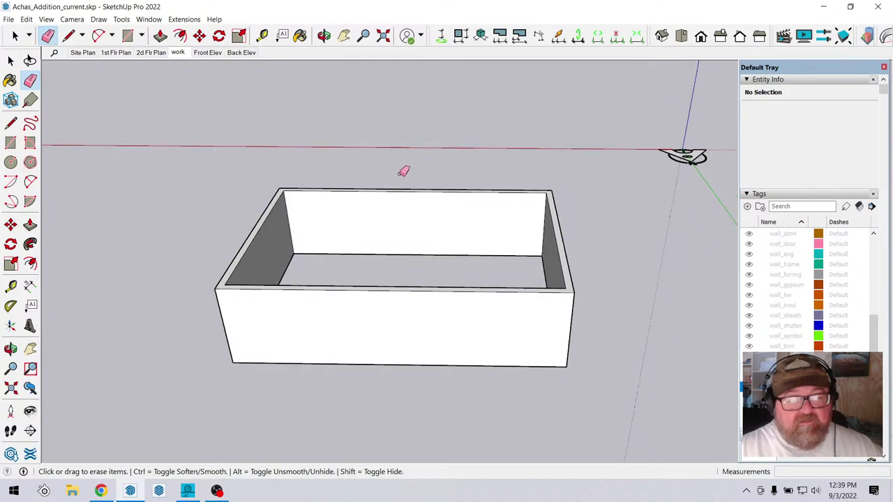
{"action": "left_click", "coordinate": [325, 35]}
{"action": "left_click_drag", "start_coordinate": [391, 280], "coordinate": [306, 264]}
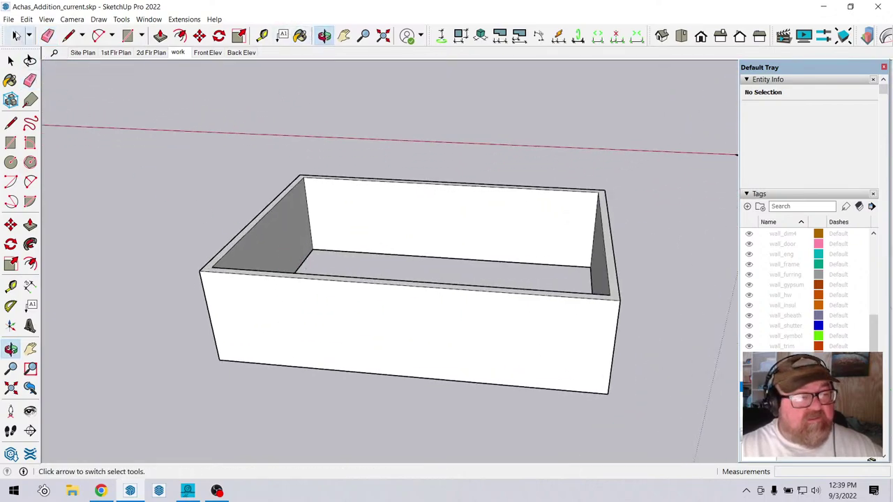
{"action": "left_click", "coordinate": [14, 35]}
{"action": "middle_click_drag", "start_coordinate": [178, 155], "coordinate": [231, 154]}
{"action": "left_click", "coordinate": [324, 35]}
{"action": "left_click_drag", "start_coordinate": [323, 181], "coordinate": [192, 195]}
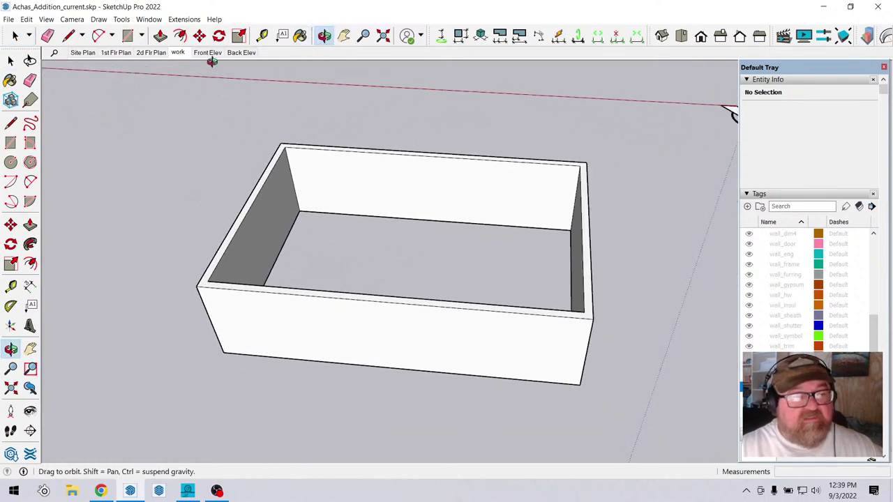
{"action": "left_click", "coordinate": [184, 19]}
Window-select the box walls and make them a group.
{"action": "mouse_move", "coordinate": [211, 126]}
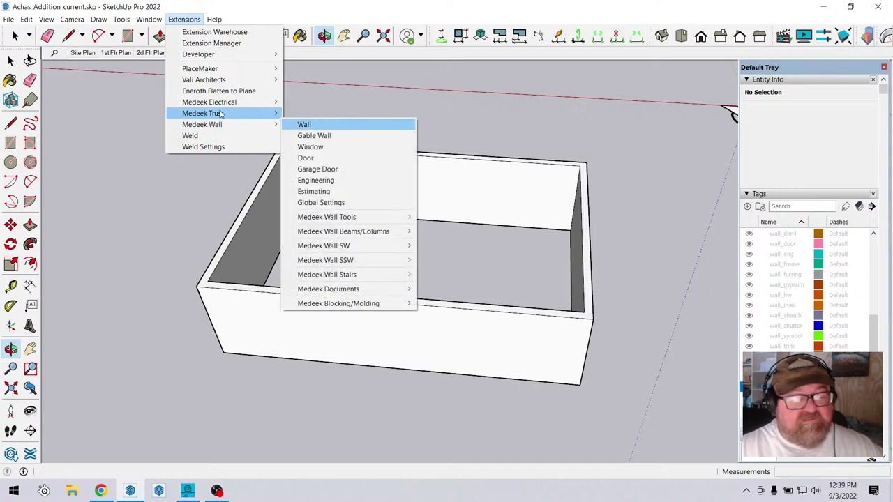
{"action": "left_click", "coordinate": [261, 9]}
{"action": "left_click_drag", "start_coordinate": [301, 202], "coordinate": [191, 143]}
{"action": "key", "text": "space"}
{"action": "left_click_drag", "start_coordinate": [307, 285], "coordinate": [614, 404]}
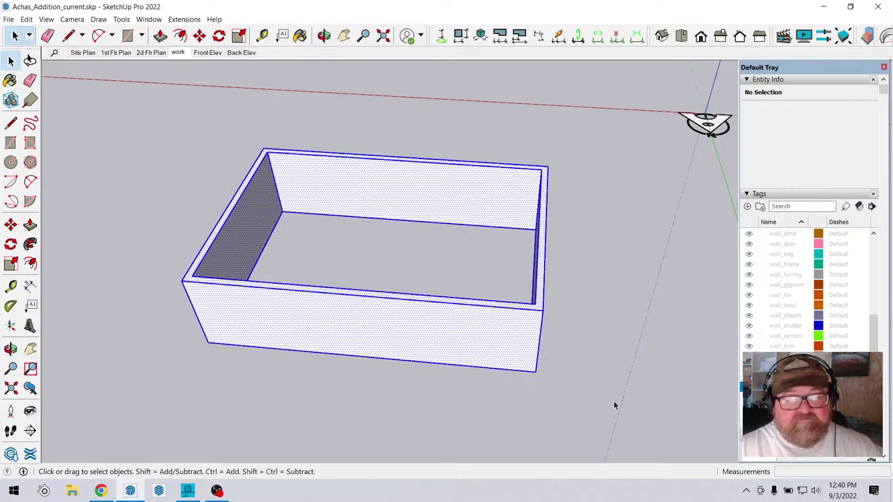
{"action": "right_click", "coordinate": [315, 194]}
{"action": "left_click", "coordinate": [342, 279]}
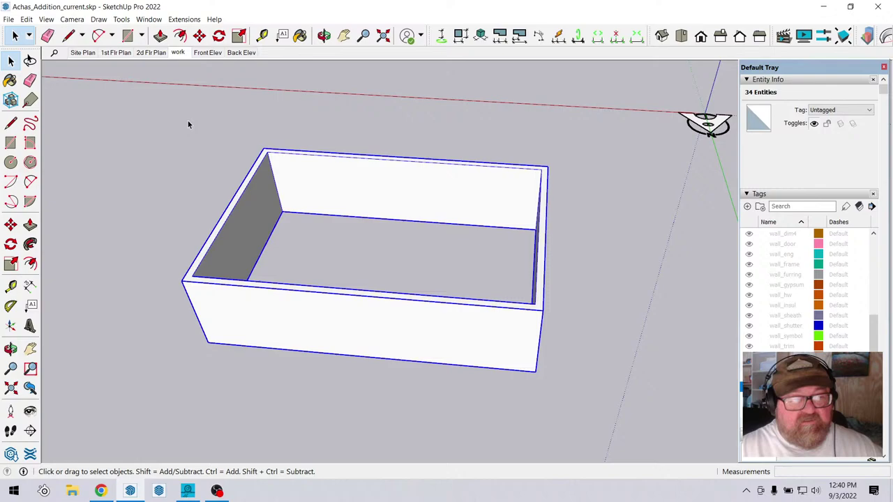
Draw a 600 ft² rectangle across the top corners to cap the box.
{"action": "left_click", "coordinate": [140, 35]}
{"action": "left_click", "coordinate": [138, 51]}
{"action": "scroll", "coordinate": [235, 123], "scroll_direction": "up", "scroll_amount": 1}
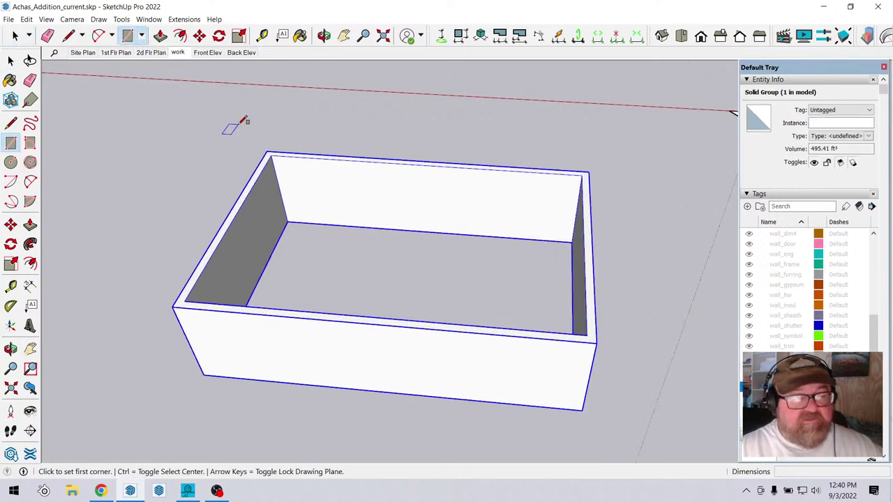
{"action": "left_click", "coordinate": [267, 151]}
{"action": "left_click", "coordinate": [598, 342]}
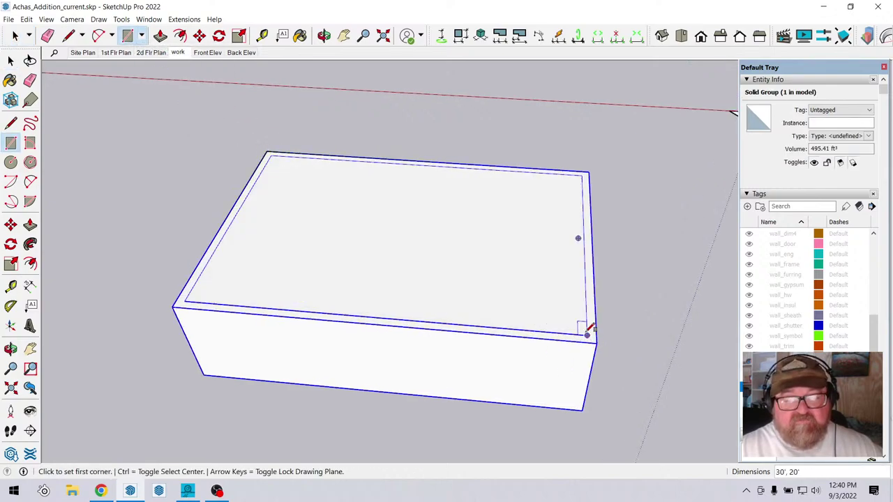
{"action": "scroll", "coordinate": [207, 114], "scroll_direction": "down", "scroll_amount": 1}
{"action": "scroll", "coordinate": [207, 114], "scroll_direction": "up", "scroll_amount": 1}
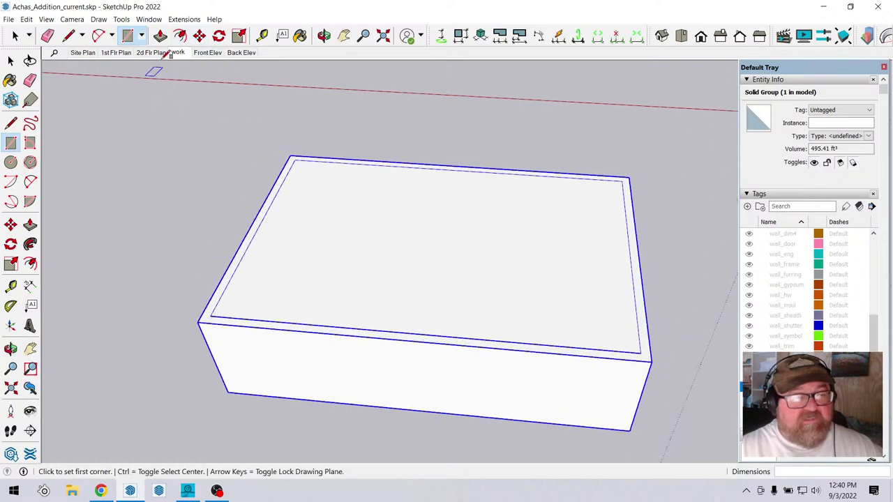
Start pulling the new top face upward with Push/Pull.
{"action": "left_click", "coordinate": [160, 35]}
{"action": "scroll", "coordinate": [233, 292], "scroll_direction": "up", "scroll_amount": 1}
{"action": "scroll", "coordinate": [237, 287], "scroll_direction": "up", "scroll_amount": 1}
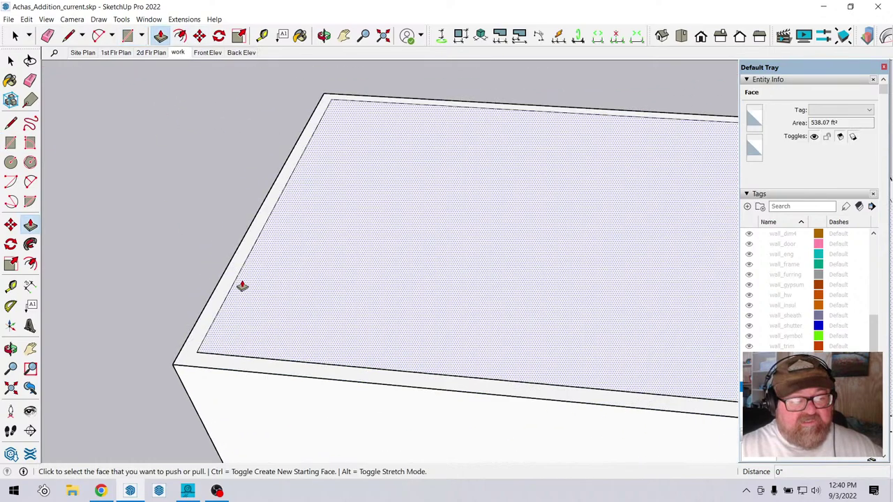
{"action": "scroll", "coordinate": [271, 301], "scroll_direction": "down", "scroll_amount": 1}
{"action": "left_click", "coordinate": [270, 298]}
{"action": "left_click", "coordinate": [269, 294]}
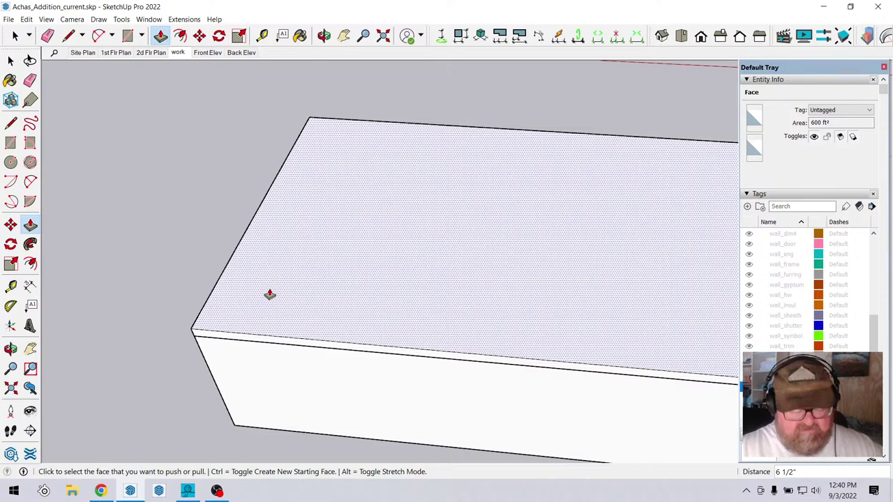
Make the top slab 1 1/2" thick.
{"action": "type", "text": "1.5"}
{"action": "key", "text": "Return"}
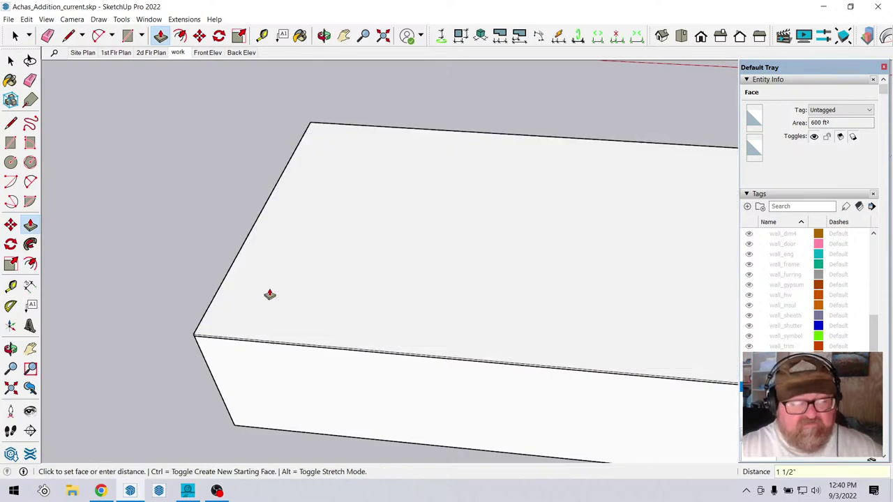
{"action": "left_click", "coordinate": [324, 35]}
{"action": "left_click_drag", "start_coordinate": [342, 104], "coordinate": [196, 325]}
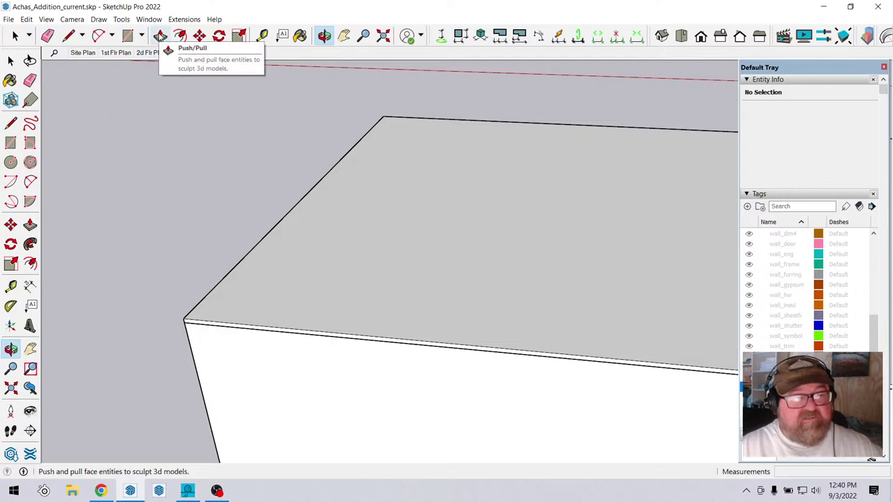
Pull the top face up 1' 4" (16), then bring Chrome to the front.
{"action": "left_click", "coordinate": [160, 36]}
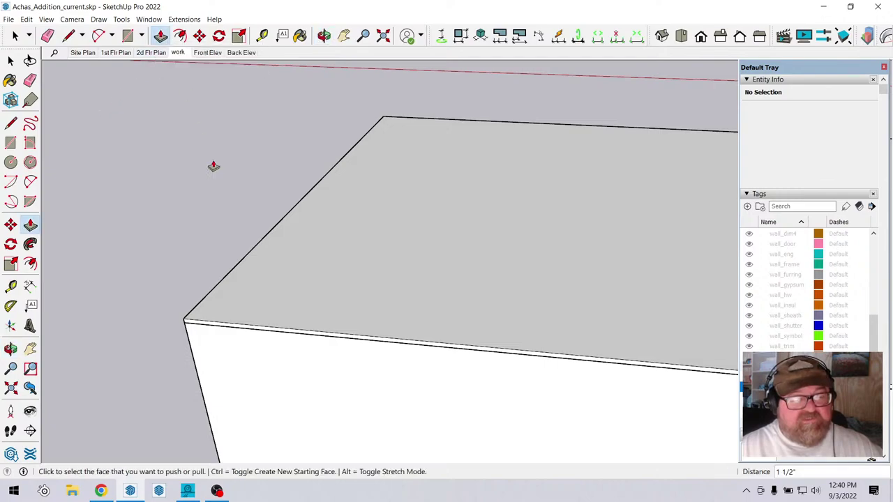
{"action": "left_click_drag", "start_coordinate": [249, 305], "coordinate": [247, 277]}
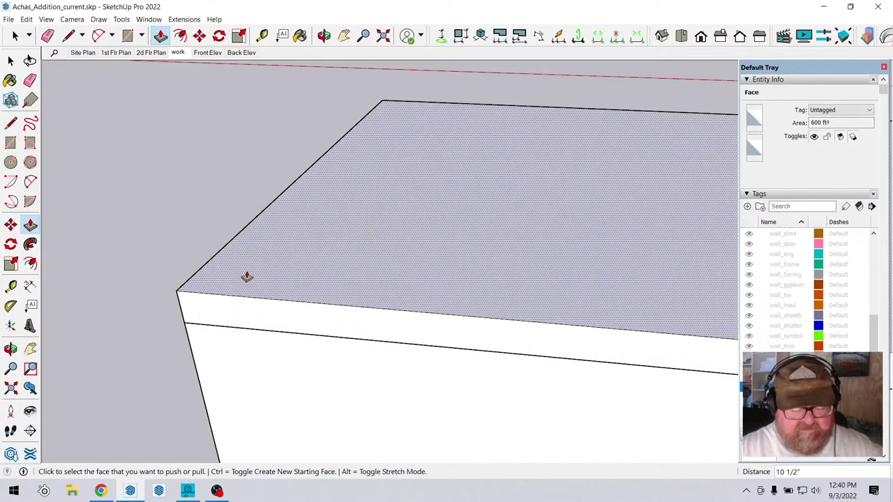
{"action": "type", "text": "16"}
{"action": "key", "text": "Return"}
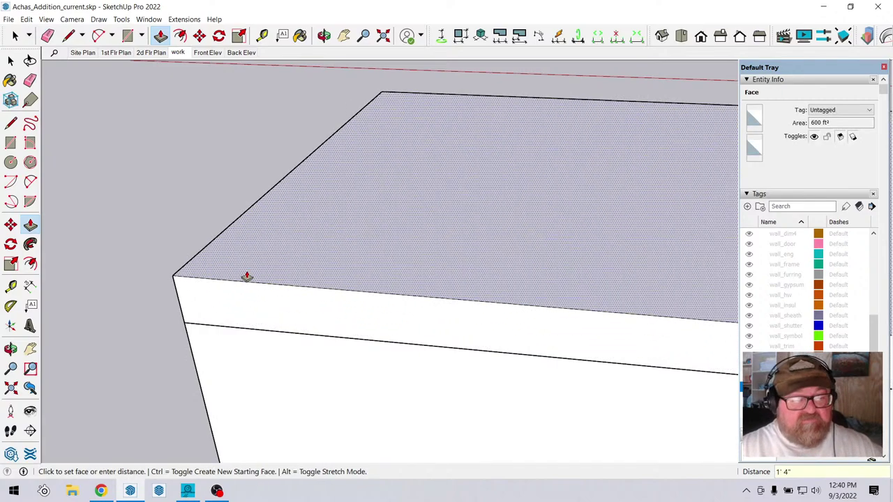
{"action": "left_click", "coordinate": [101, 492]}
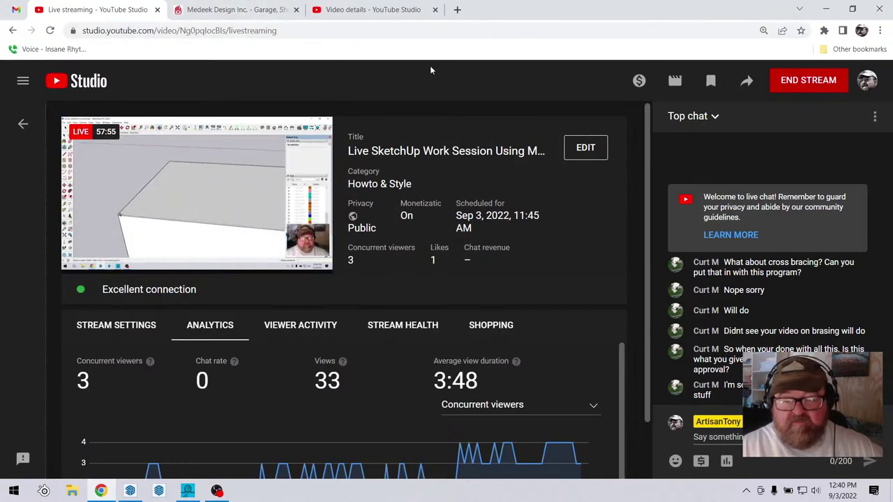
Close the Video details tab and Google 'tji span tables' in a new tab.
{"action": "left_click", "coordinate": [389, 10]}
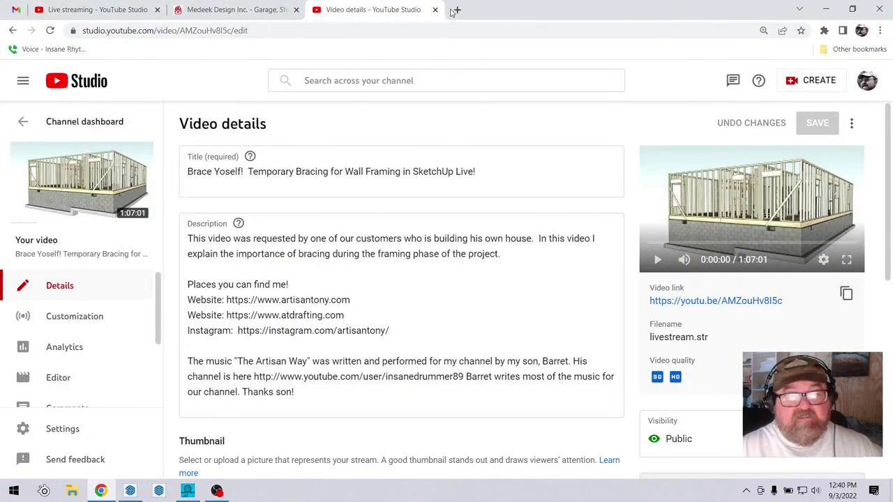
{"action": "left_click", "coordinate": [436, 10]}
{"action": "left_click", "coordinate": [318, 10]}
{"action": "left_click", "coordinate": [374, 248]}
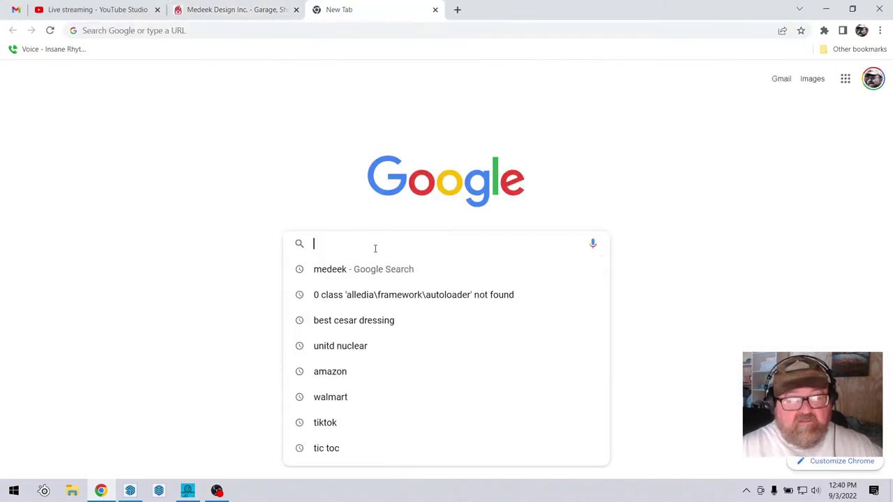
{"action": "type", "text": "tj"}
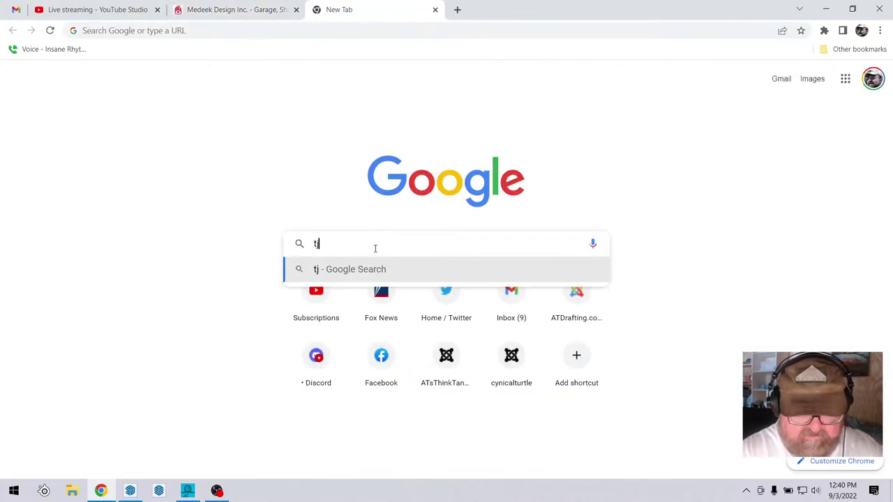
{"action": "type", "text": "i span "}
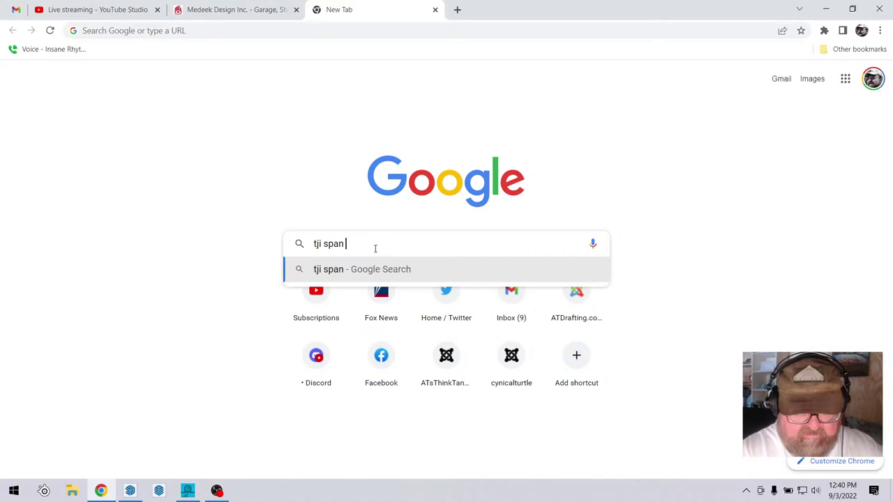
{"action": "type", "text": "tabel"}
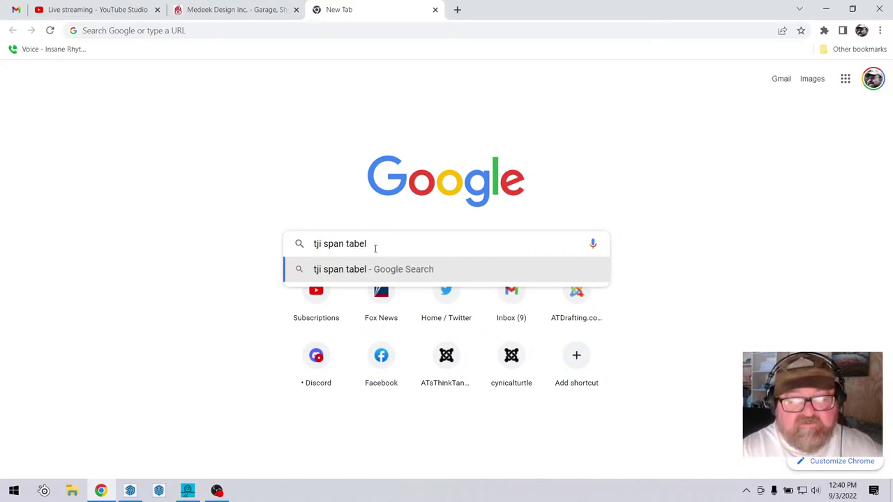
{"action": "key", "text": "BackSpace"}
{"action": "key", "text": "BackSpace"}
{"action": "type", "text": "les"}
{"action": "key", "text": "Return"}
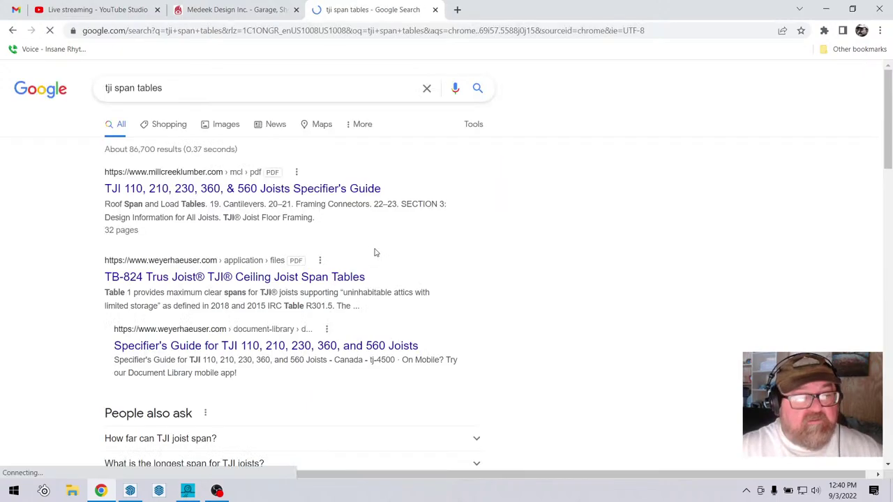
Open the TJI joist Specifier's Guide PDF and scroll through its floor span tables.
{"action": "left_click", "coordinate": [130, 190]}
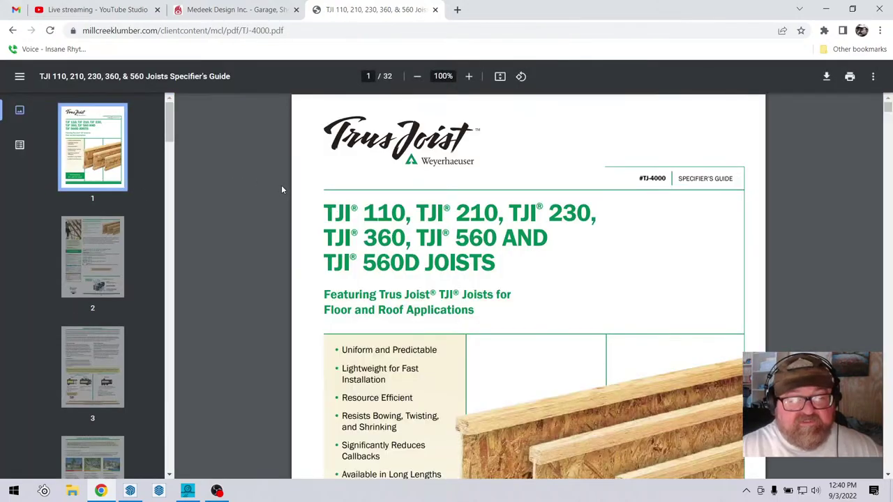
{"action": "scroll", "coordinate": [286, 189], "scroll_direction": "down", "scroll_amount": 3}
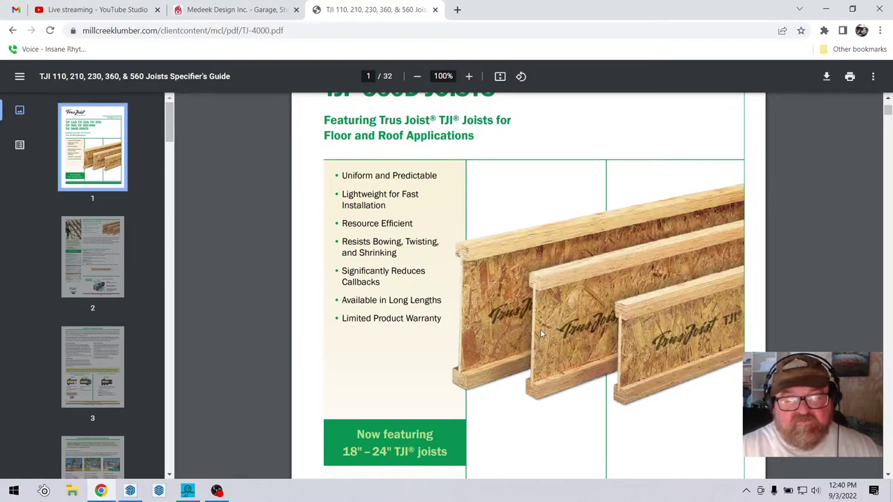
{"action": "scroll", "coordinate": [476, 305], "scroll_direction": "up", "scroll_amount": 2}
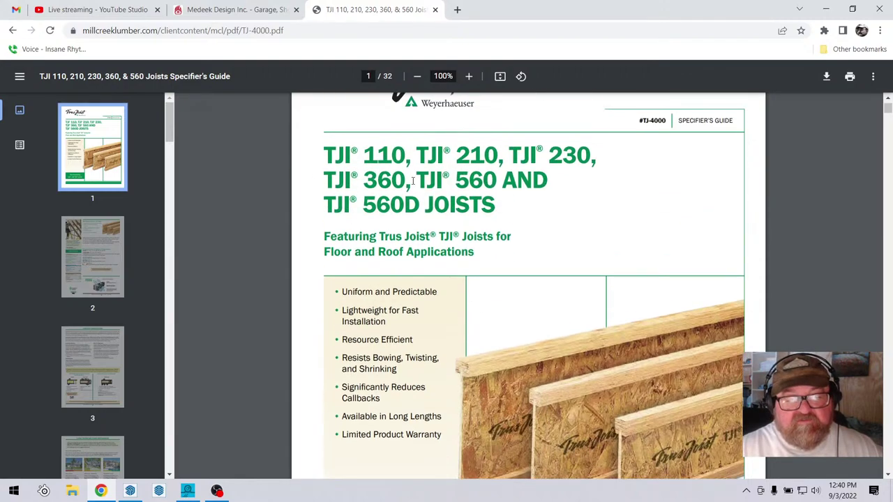
{"action": "scroll", "coordinate": [429, 343], "scroll_direction": "up", "scroll_amount": 1}
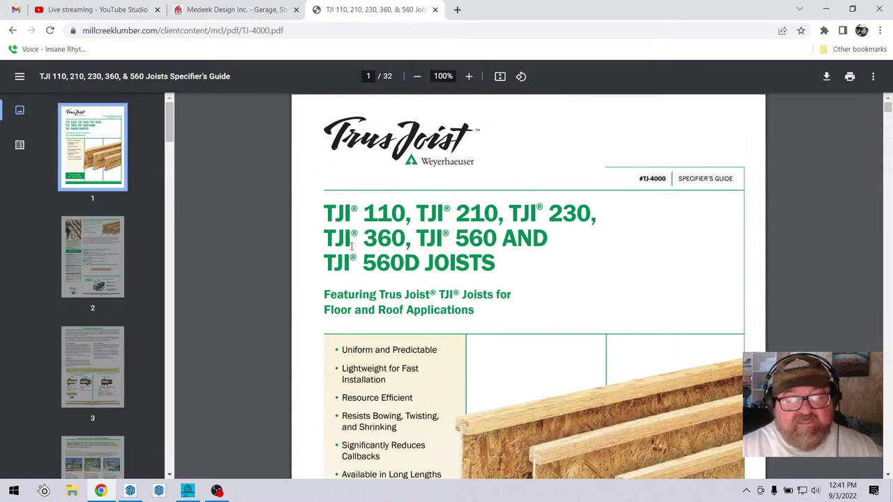
{"action": "scroll", "coordinate": [351, 246], "scroll_direction": "down", "scroll_amount": 3}
{"action": "scroll", "coordinate": [415, 229], "scroll_direction": "up", "scroll_amount": 3}
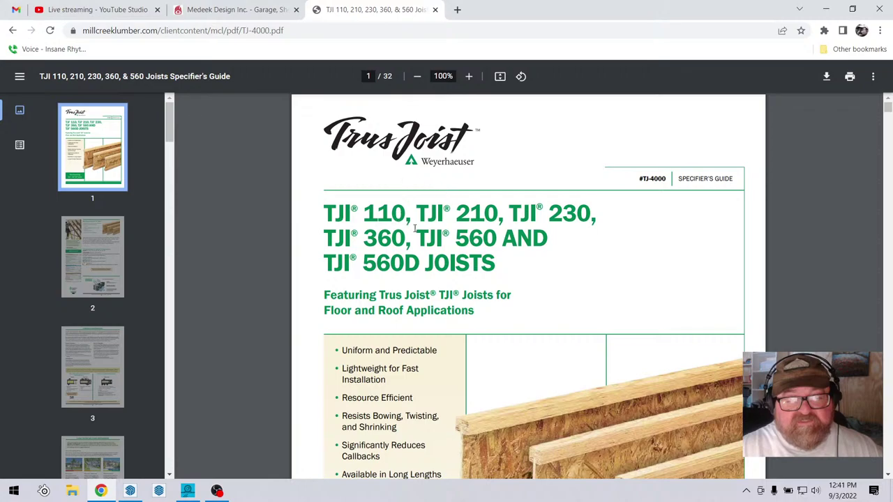
{"action": "scroll", "coordinate": [434, 244], "scroll_direction": "down", "scroll_amount": 3}
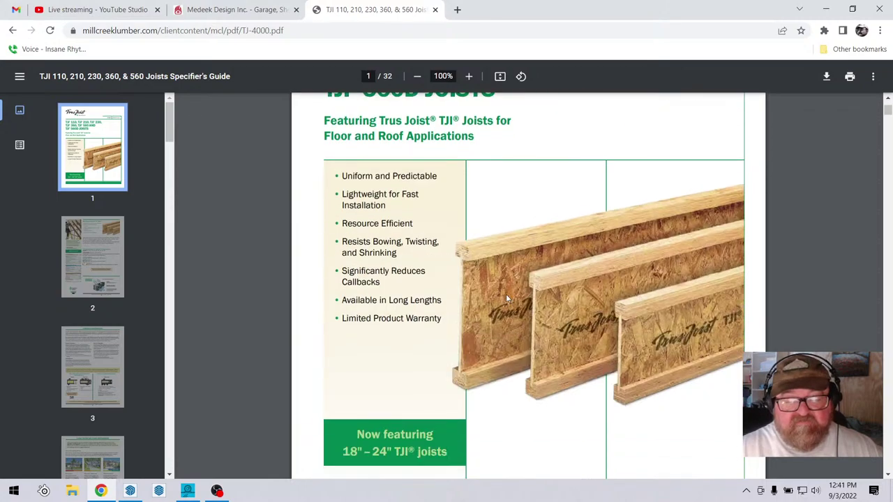
{"action": "scroll", "coordinate": [311, 292], "scroll_direction": "down", "scroll_amount": 15}
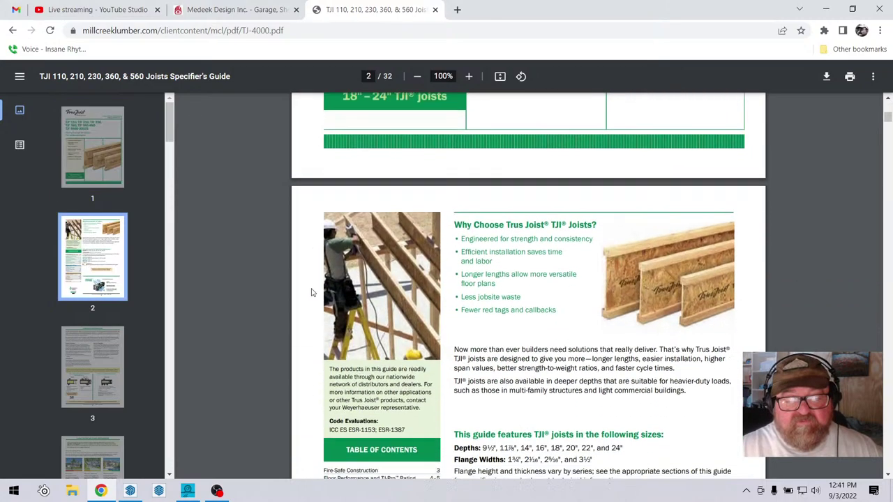
{"action": "scroll", "coordinate": [311, 294], "scroll_direction": "down", "scroll_amount": 9}
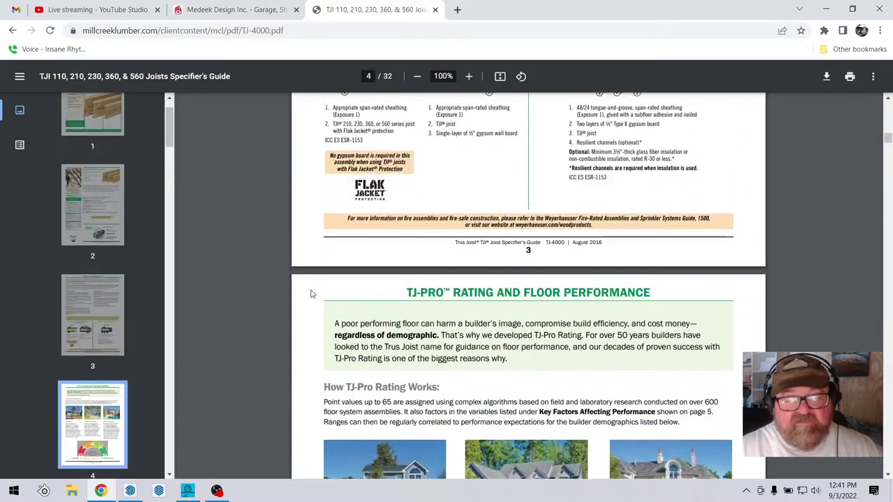
{"action": "scroll", "coordinate": [313, 292], "scroll_direction": "up", "scroll_amount": 3}
{"action": "scroll", "coordinate": [312, 292], "scroll_direction": "down", "scroll_amount": 15}
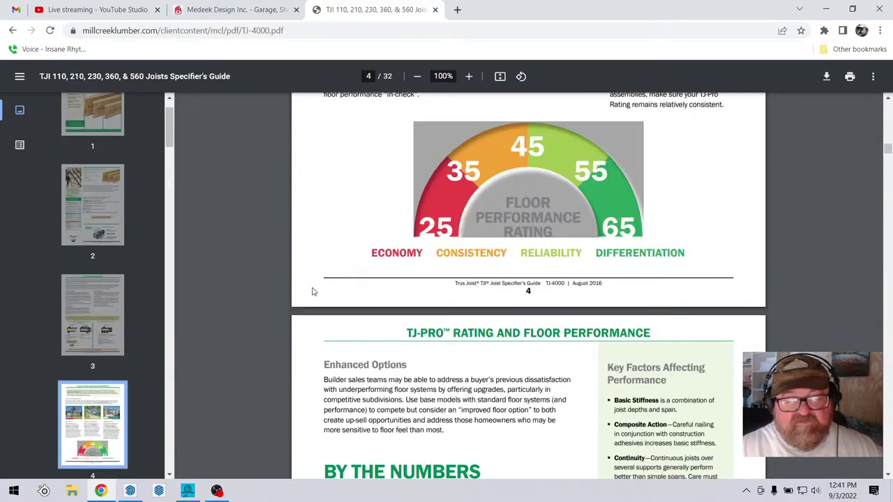
{"action": "scroll", "coordinate": [312, 291], "scroll_direction": "down", "scroll_amount": 5}
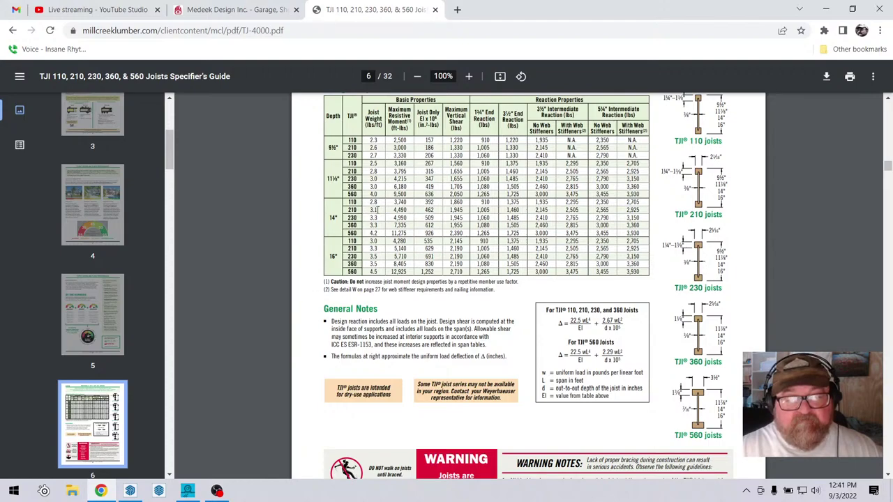
{"action": "scroll", "coordinate": [376, 218], "scroll_direction": "down", "scroll_amount": 10}
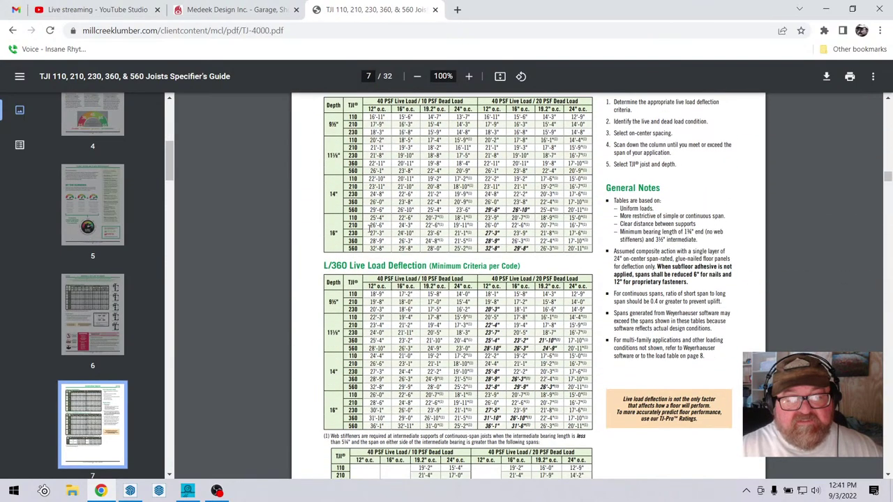
{"action": "scroll", "coordinate": [388, 183], "scroll_direction": "up", "scroll_amount": 2, "text": "ctrl"}
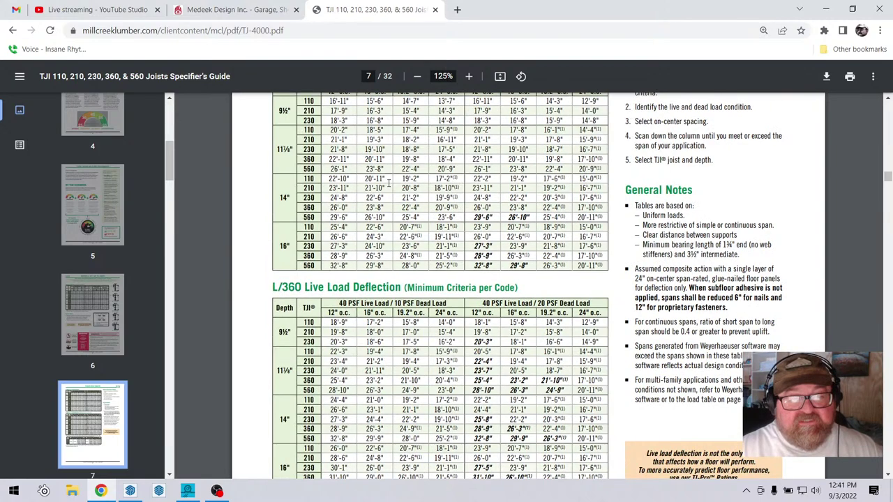
{"action": "scroll", "coordinate": [375, 189], "scroll_direction": "up", "scroll_amount": 2}
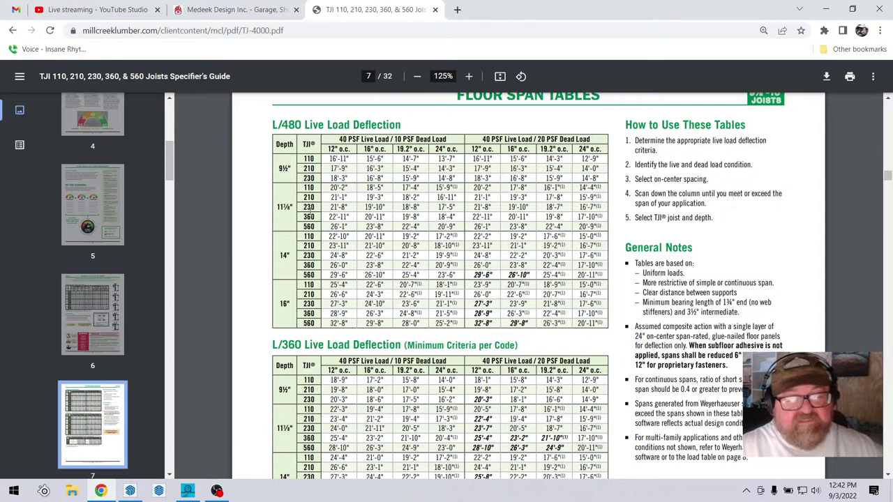
Scroll back to study the design property tables, then return to SketchUp.
{"action": "scroll", "coordinate": [337, 217], "scroll_direction": "up", "scroll_amount": 6}
{"action": "scroll", "coordinate": [337, 217], "scroll_direction": "up", "scroll_amount": 3}
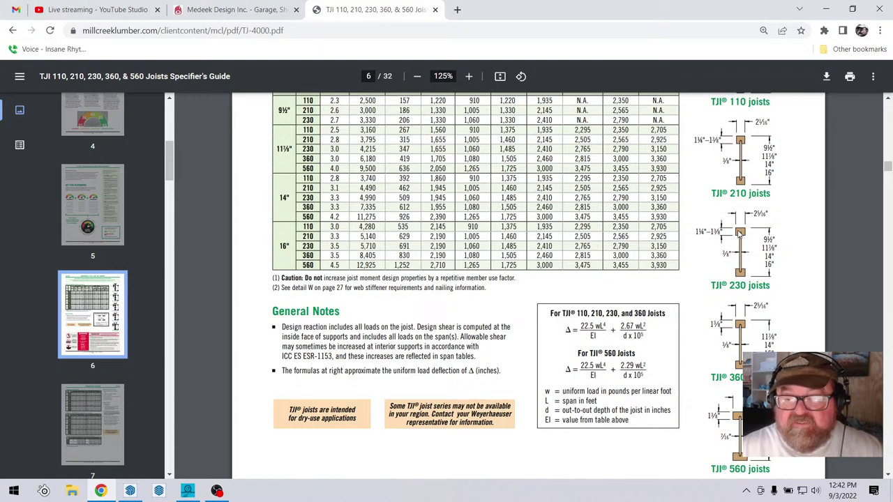
{"action": "scroll", "coordinate": [741, 167], "scroll_direction": "up", "scroll_amount": 1}
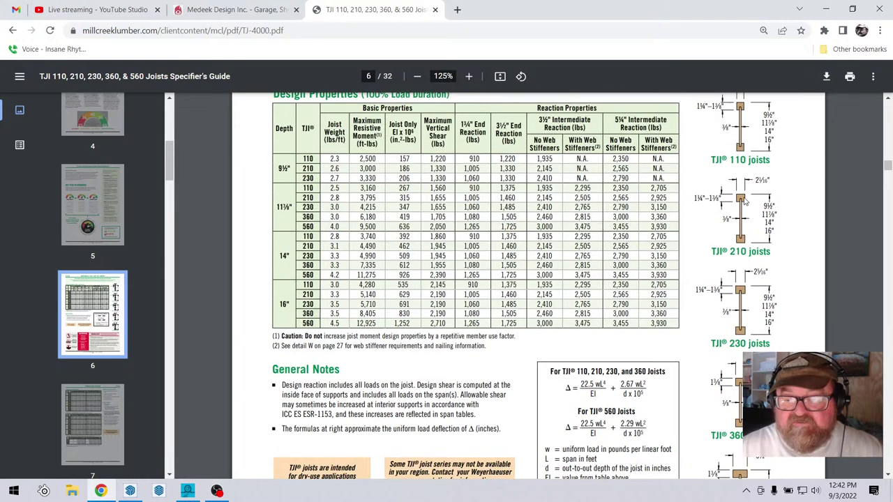
{"action": "scroll", "coordinate": [745, 201], "scroll_direction": "up", "scroll_amount": 1}
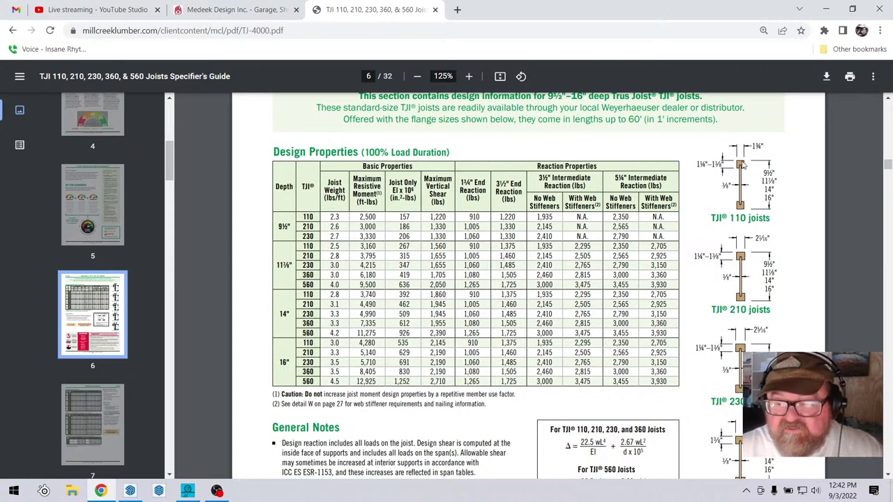
{"action": "scroll", "coordinate": [743, 188], "scroll_direction": "down", "scroll_amount": 5}
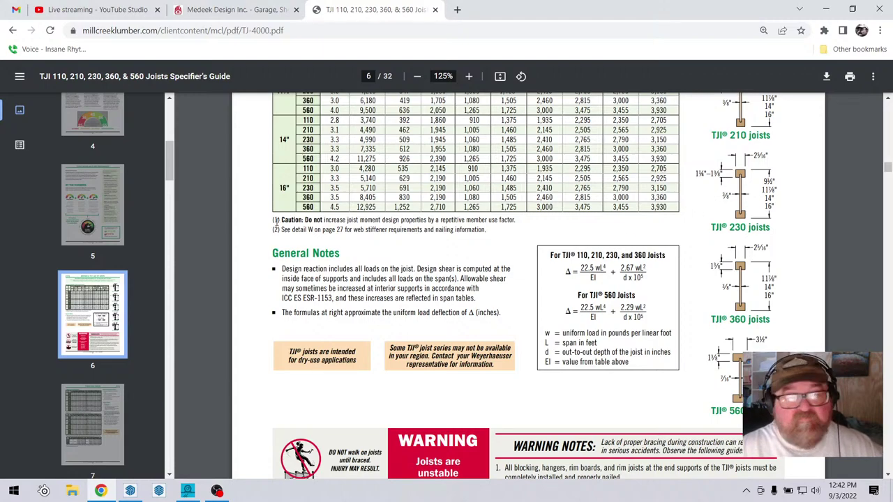
{"action": "left_click", "coordinate": [130, 491]}
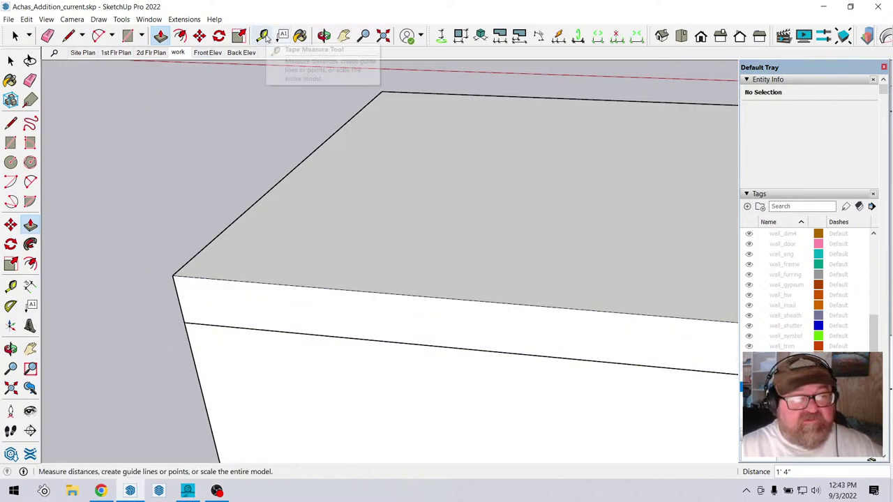
Cancel the pending Push/Pull, offset the top face inward 5.5", and push the inner face down.
{"action": "key", "text": "Escape"}
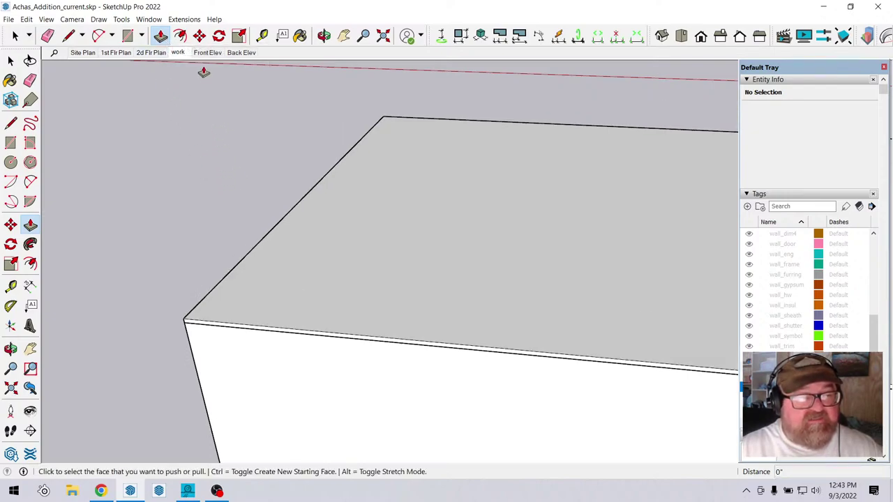
{"action": "left_click", "coordinate": [180, 35]}
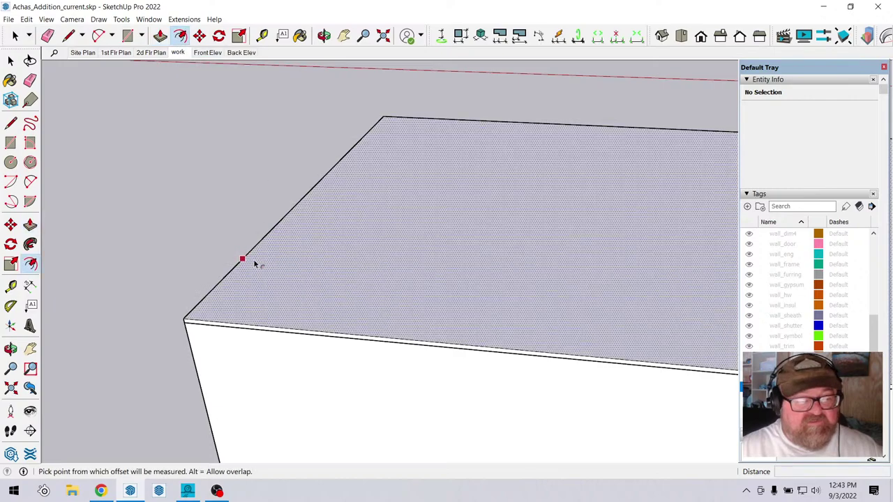
{"action": "left_click", "coordinate": [255, 263]}
{"action": "left_click", "coordinate": [257, 265]}
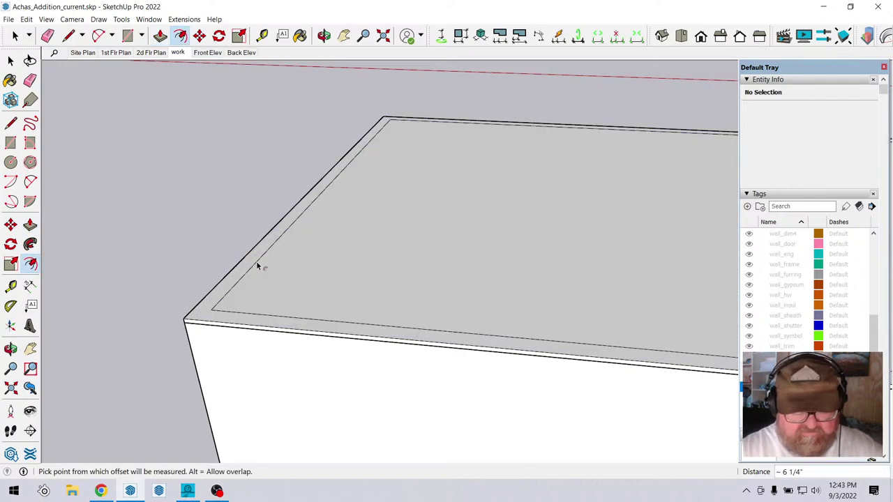
{"action": "key", "text": "Return"}
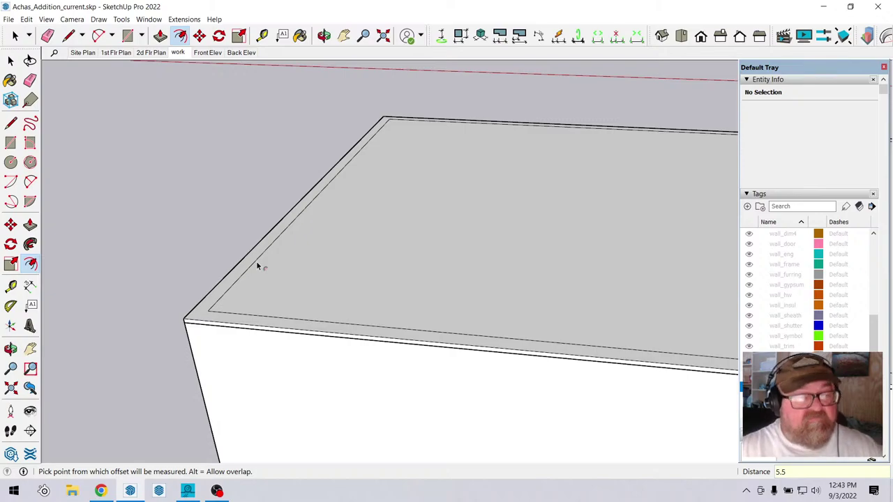
{"action": "left_click", "coordinate": [160, 35]}
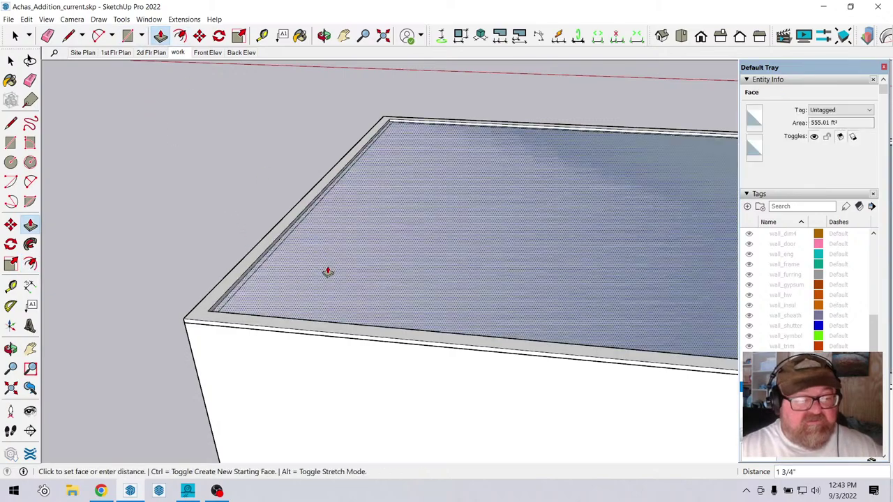
{"action": "left_click", "coordinate": [194, 327]}
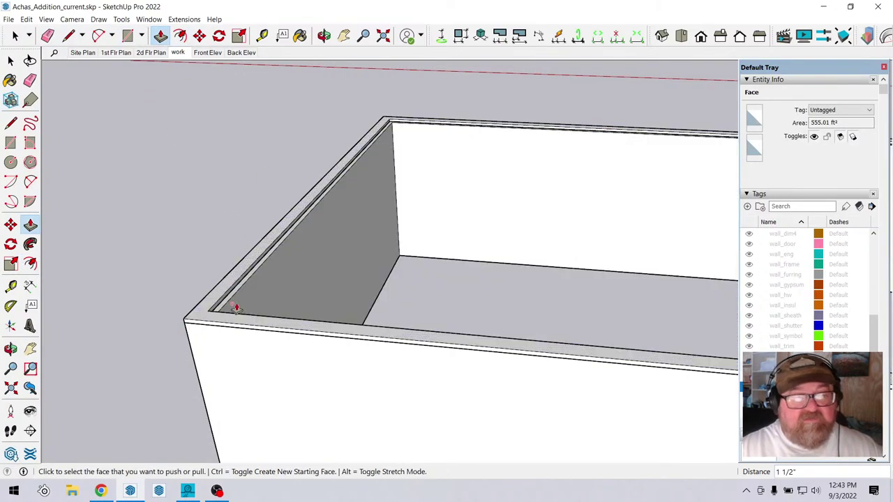
Select all the connected rim geometry and make it a group.
{"action": "left_click", "coordinate": [14, 36]}
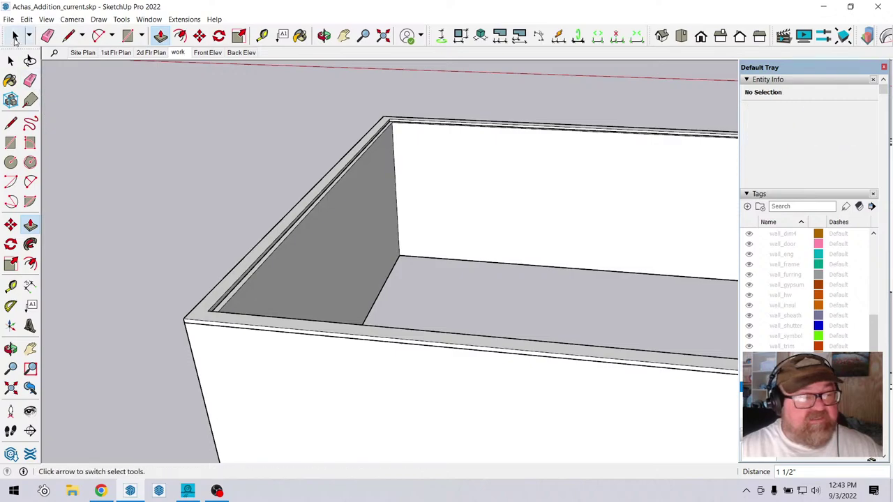
{"action": "triple_click", "coordinate": [217, 293]}
{"action": "right_click", "coordinate": [216, 293]}
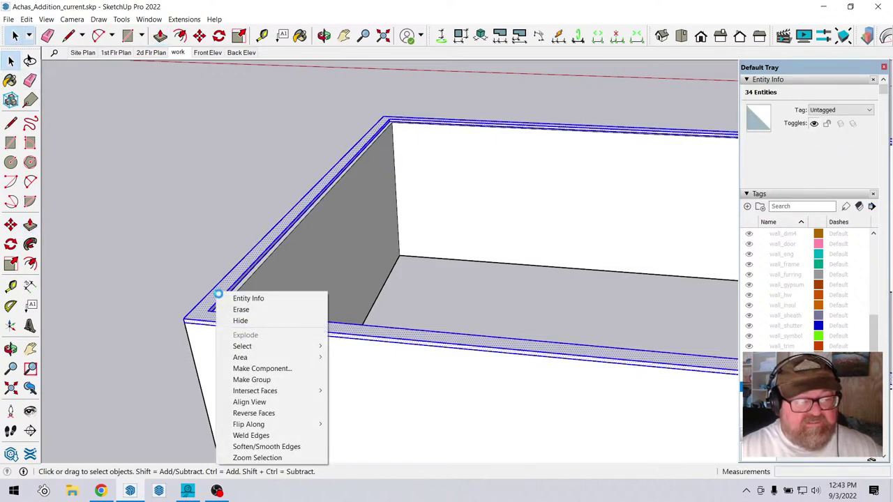
{"action": "left_click", "coordinate": [237, 380]}
Orbit to look down into the box's corner.
{"action": "middle_click_drag", "start_coordinate": [162, 283], "coordinate": [136, 243]}
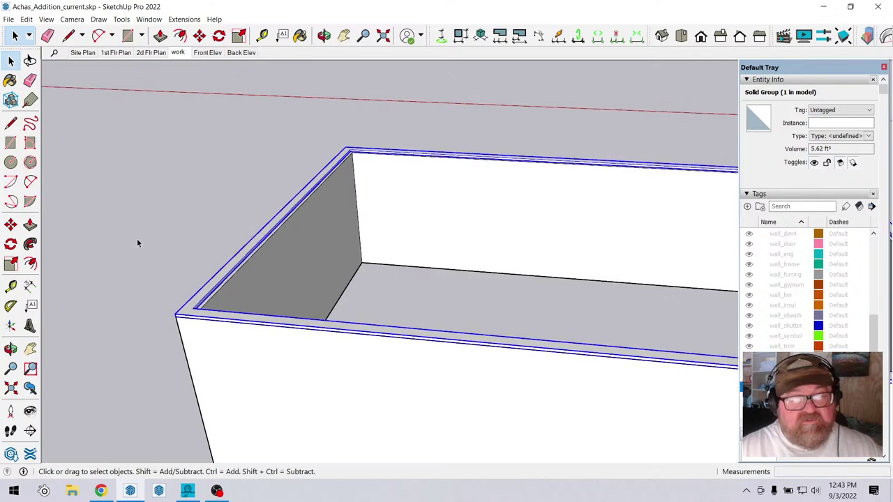
{"action": "scroll", "coordinate": [162, 248], "scroll_direction": "down", "scroll_amount": 3}
{"action": "scroll", "coordinate": [170, 298], "scroll_direction": "up", "scroll_amount": 4}
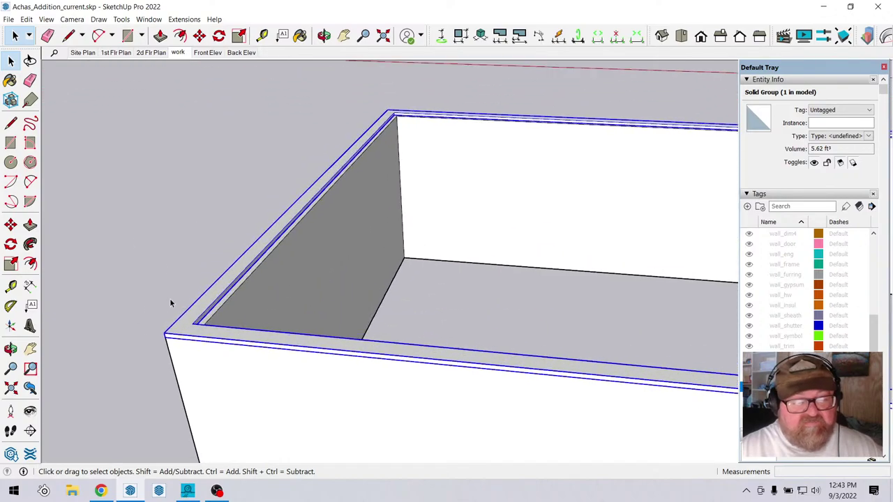
{"action": "left_click", "coordinate": [323, 36]}
{"action": "left_click_drag", "start_coordinate": [333, 172], "coordinate": [236, 286]}
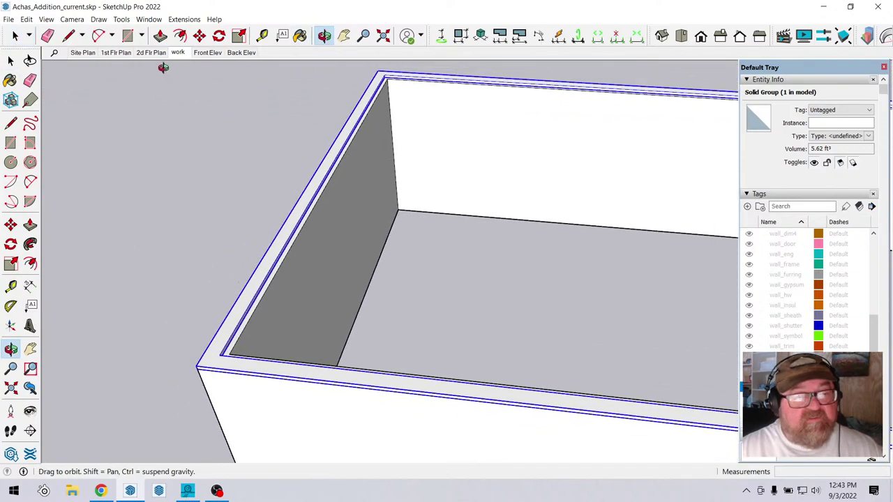
{"action": "left_click", "coordinate": [127, 36]}
{"action": "scroll", "coordinate": [479, 104], "scroll_direction": "up", "scroll_amount": 3}
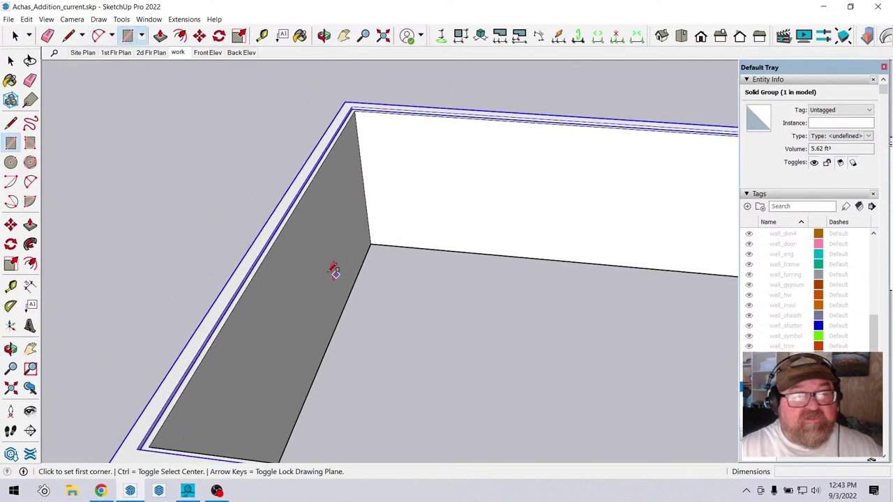
Draw a rectangle across the box top from one corner to the far corner.
{"action": "left_click", "coordinate": [345, 104]}
{"action": "scroll", "coordinate": [234, 132], "scroll_direction": "down", "scroll_amount": 1}
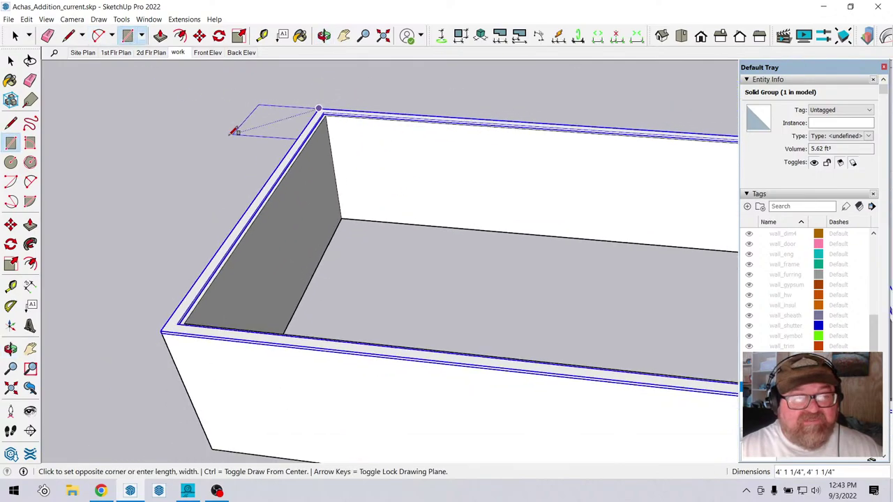
{"action": "scroll", "coordinate": [235, 131], "scroll_direction": "down", "scroll_amount": 4}
{"action": "scroll", "coordinate": [648, 302], "scroll_direction": "up", "scroll_amount": 6}
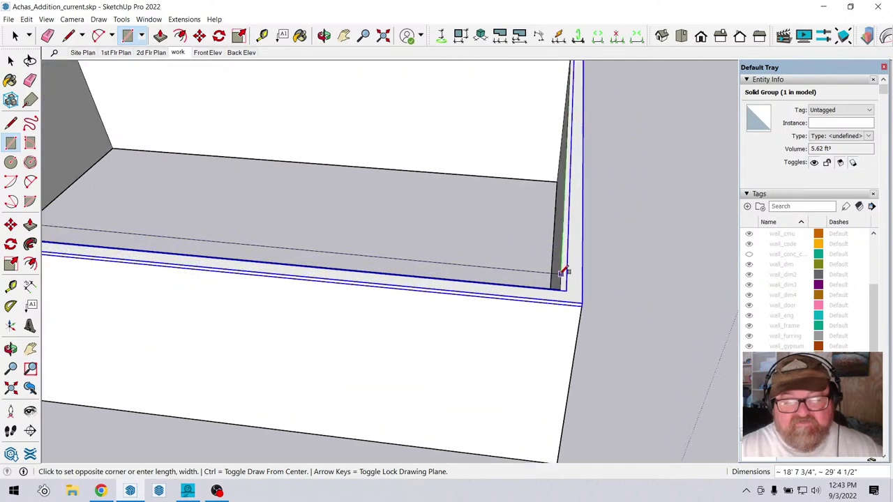
{"action": "left_click", "coordinate": [585, 309]}
{"action": "scroll", "coordinate": [680, 328], "scroll_direction": "down", "scroll_amount": 3}
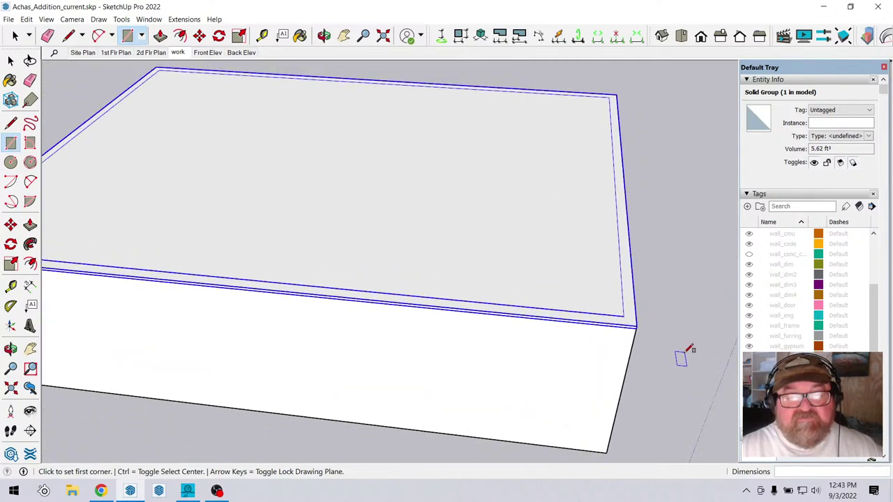
{"action": "scroll", "coordinate": [684, 358], "scroll_direction": "down", "scroll_amount": 4}
{"action": "scroll", "coordinate": [261, 301], "scroll_direction": "up", "scroll_amount": 6}
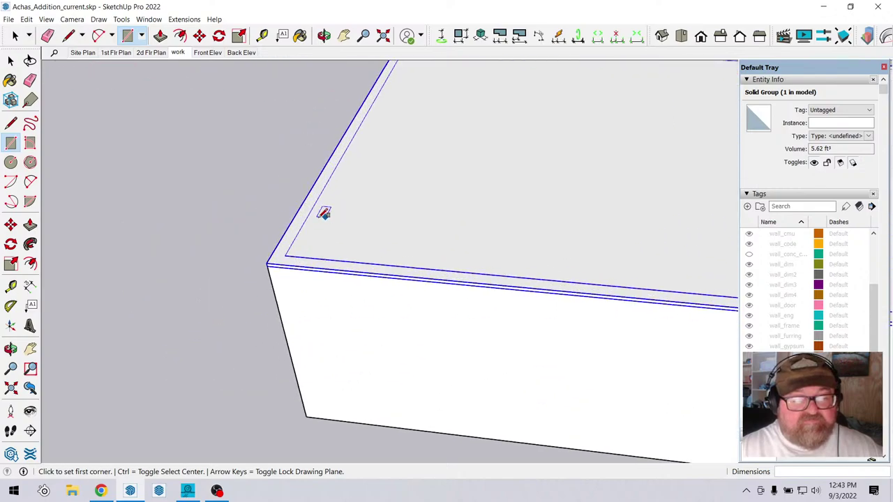
{"action": "scroll", "coordinate": [323, 212], "scroll_direction": "up", "scroll_amount": 1}
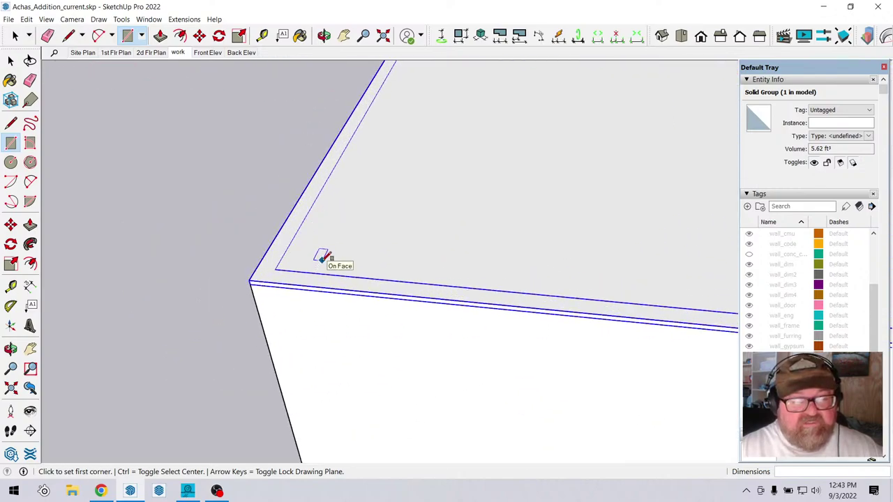
{"action": "scroll", "coordinate": [304, 254], "scroll_direction": "up", "scroll_amount": 1}
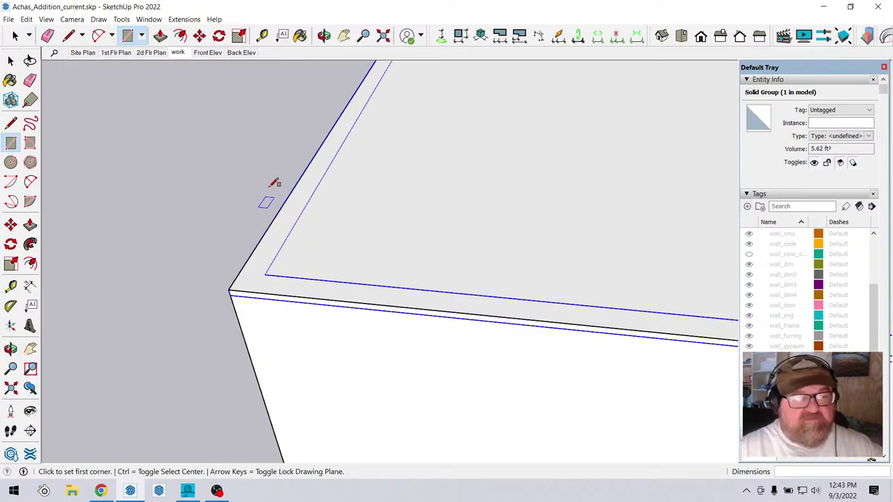
Make a trial offset on the top face and adjust its height with Push/Pull.
{"action": "left_click", "coordinate": [180, 36]}
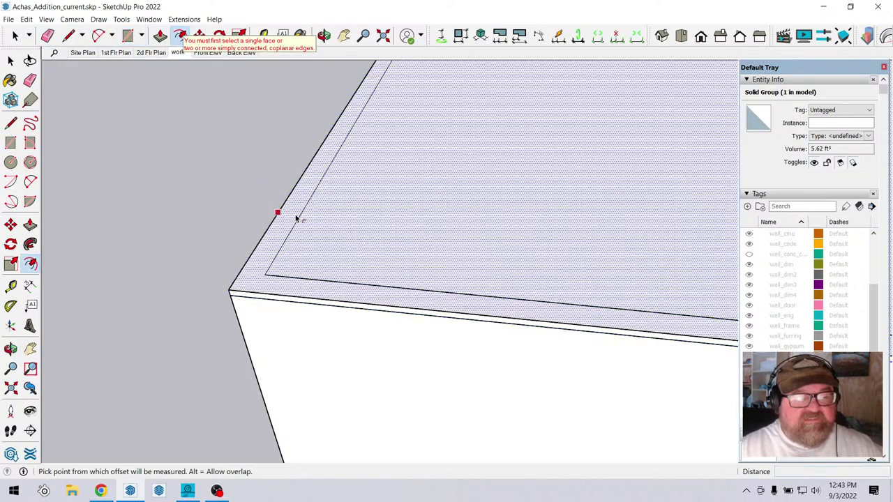
{"action": "left_click", "coordinate": [313, 240]}
{"action": "left_click", "coordinate": [302, 201]}
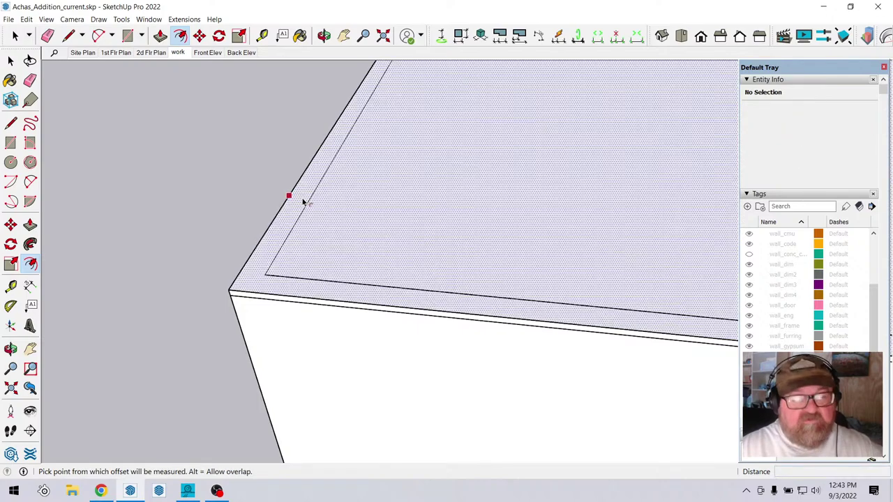
{"action": "left_click", "coordinate": [161, 36]}
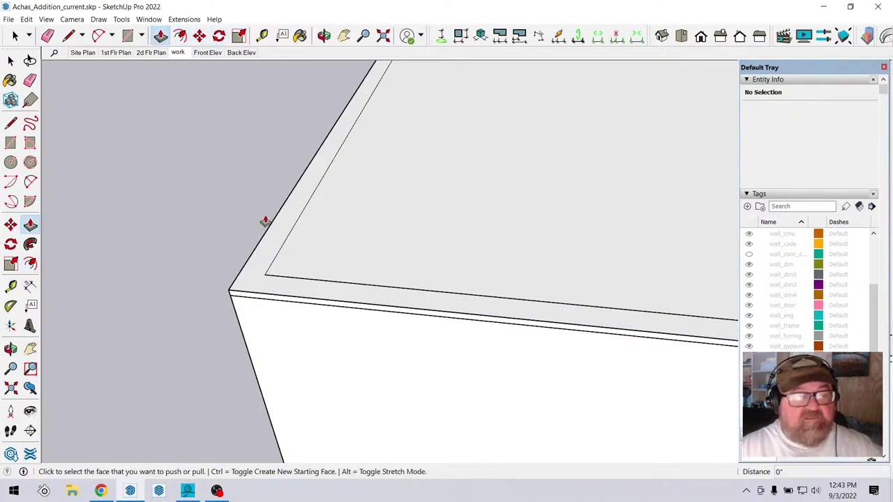
{"action": "left_click", "coordinate": [301, 245]}
{"action": "left_click", "coordinate": [292, 209]}
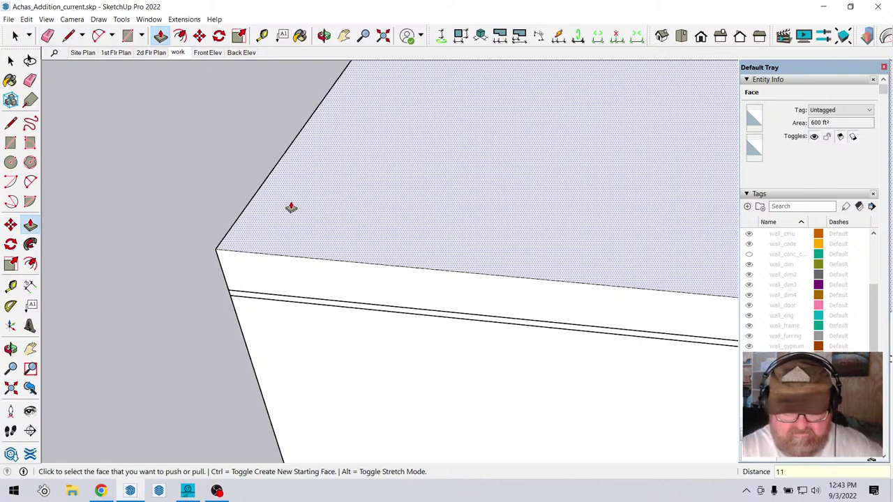
{"action": "left_click", "coordinate": [291, 208]}
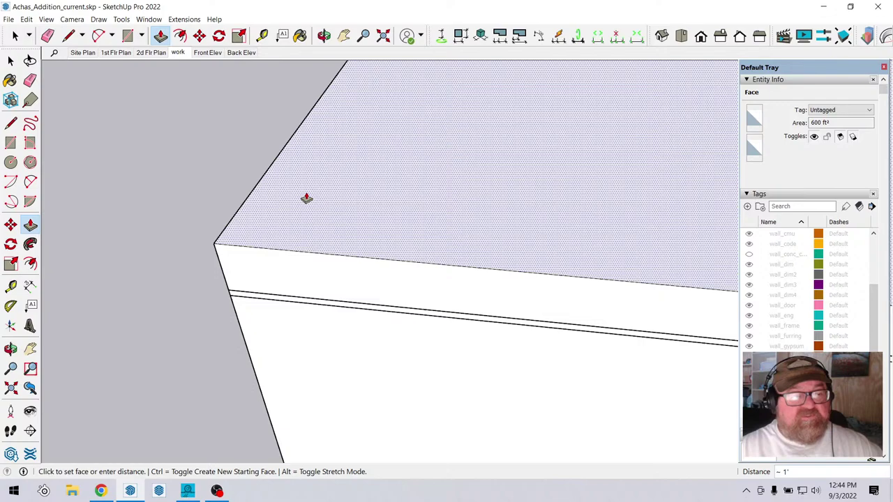
Offset the top face 1 inch inward and push the inner face down to hollow the box.
{"action": "left_click", "coordinate": [180, 36]}
{"action": "left_click", "coordinate": [283, 202]}
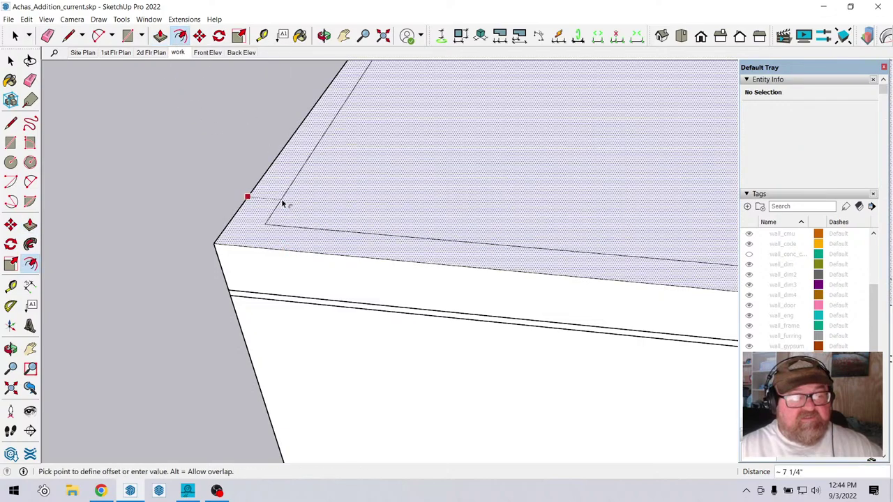
{"action": "left_click", "coordinate": [282, 204]}
{"action": "type", "text": "1"}
{"action": "key", "text": "Return"}
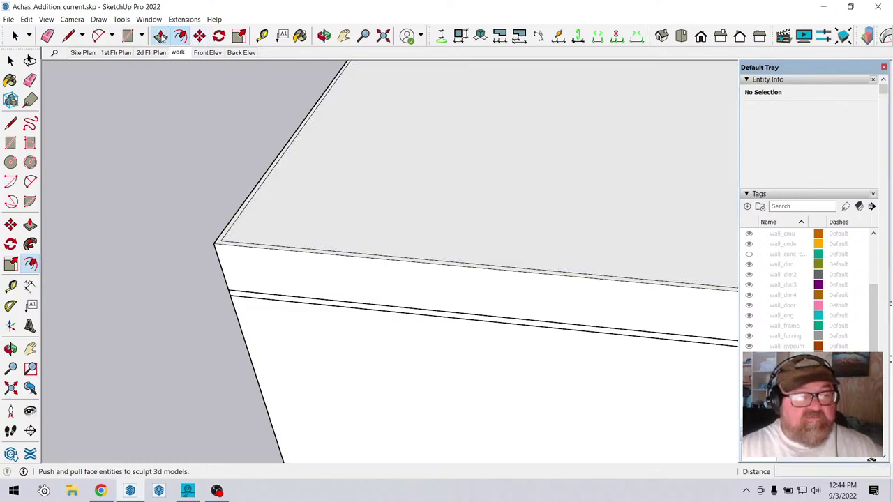
{"action": "left_click", "coordinate": [161, 36]}
{"action": "left_click", "coordinate": [259, 211]}
{"action": "left_click", "coordinate": [246, 299]}
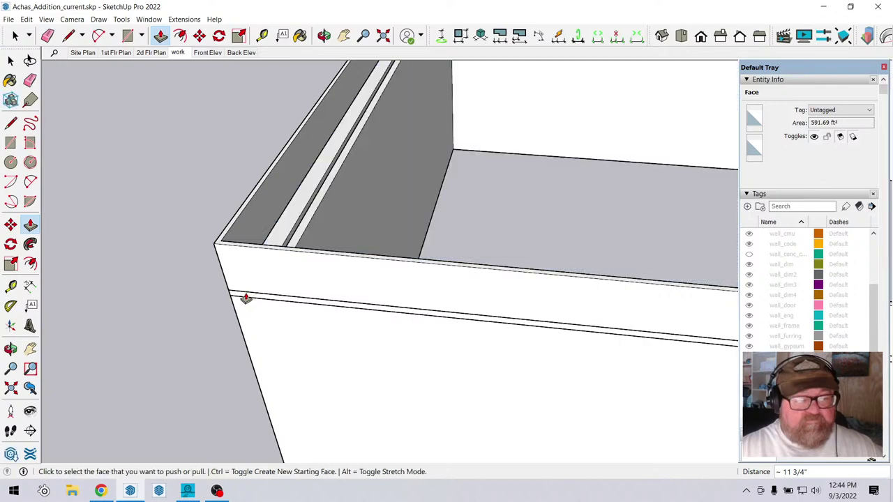
{"action": "scroll", "coordinate": [78, 183], "scroll_direction": "down", "scroll_amount": 1}
{"action": "key", "text": "space"}
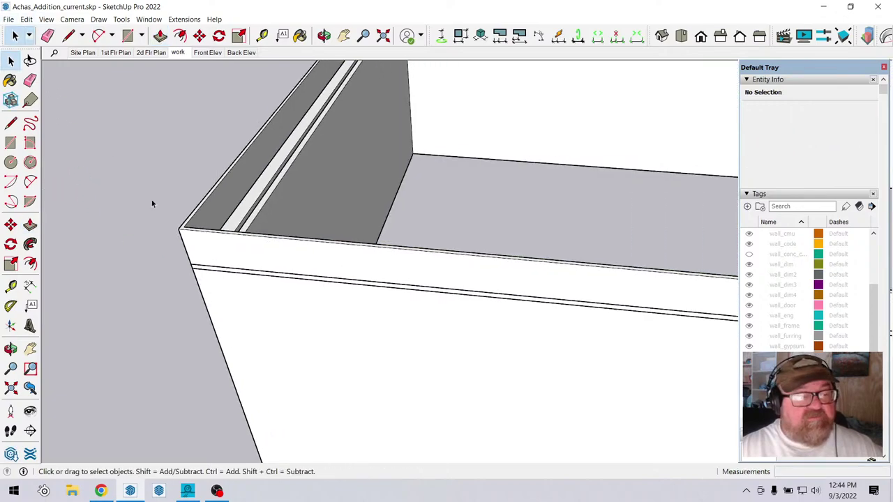
Group all the connected perimeter wall geometry into a single solid group.
{"action": "triple_click", "coordinate": [197, 244]}
{"action": "right_click", "coordinate": [196, 241]}
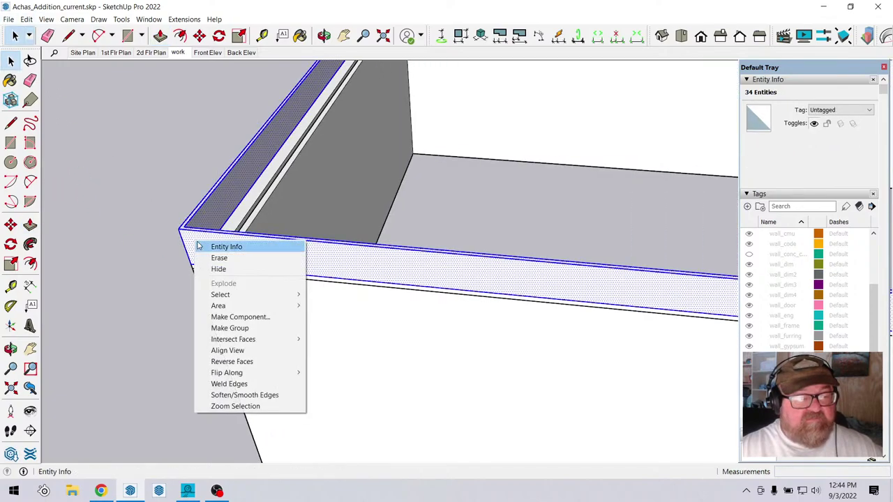
{"action": "left_click", "coordinate": [236, 327]}
{"action": "mouse_move", "coordinate": [166, 257]}
{"action": "middle_mouse_down"}
{"action": "mouse_move", "coordinate": [236, 268]}
{"action": "mouse_move", "coordinate": [175, 245]}
{"action": "middle_mouse_up"}
{"action": "scroll", "coordinate": [177, 242], "scroll_direction": "up", "scroll_amount": 2}
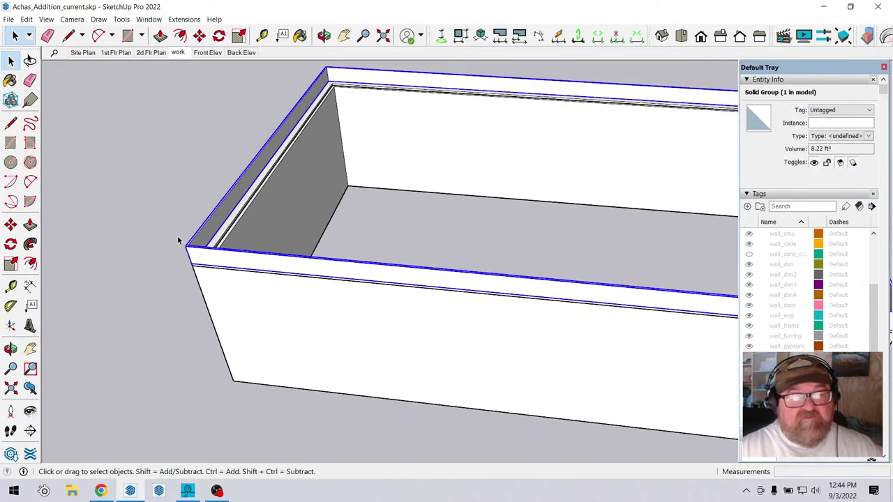
{"action": "scroll", "coordinate": [251, 171], "scroll_direction": "down", "scroll_amount": 1}
{"action": "scroll", "coordinate": [221, 262], "scroll_direction": "up", "scroll_amount": 4}
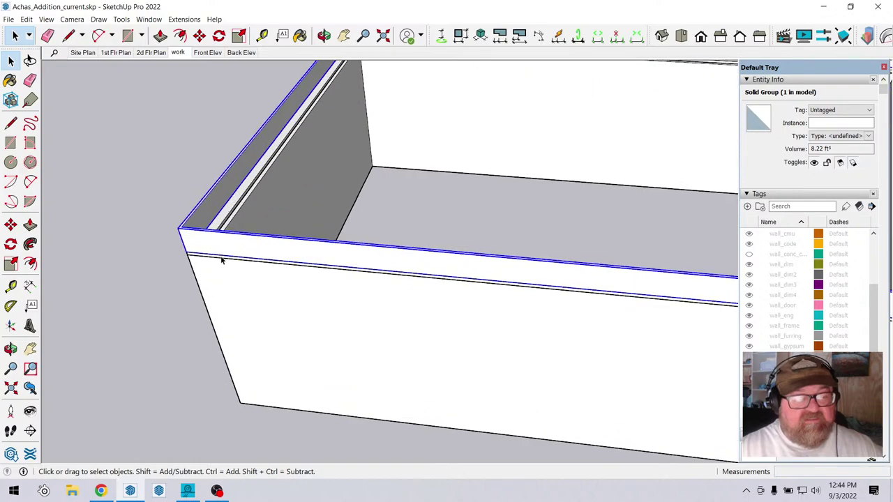
{"action": "scroll", "coordinate": [221, 255], "scroll_direction": "up", "scroll_amount": 3}
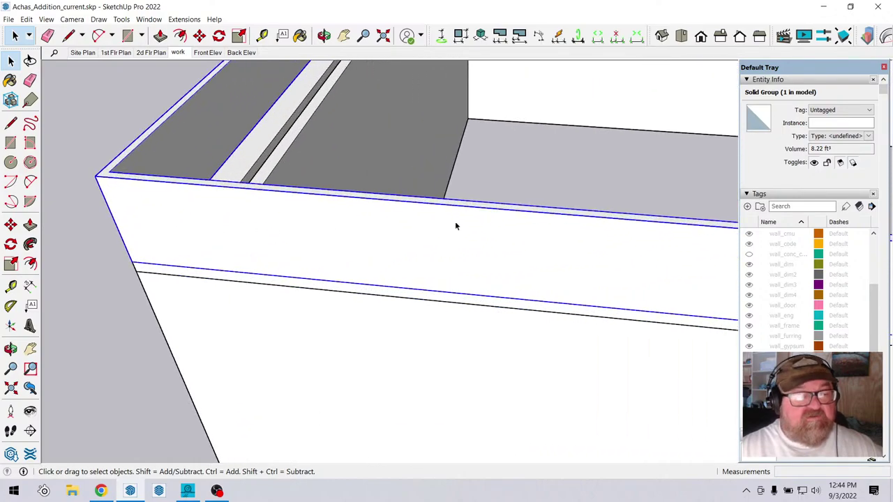
{"action": "scroll", "coordinate": [263, 227], "scroll_direction": "up", "scroll_amount": 2}
{"action": "scroll", "coordinate": [262, 227], "scroll_direction": "up", "scroll_amount": 1}
Draw a 1 1/4" deep by 2 1/2" wide rectangle below the box's top edge and select it.
{"action": "left_click", "coordinate": [68, 36]}
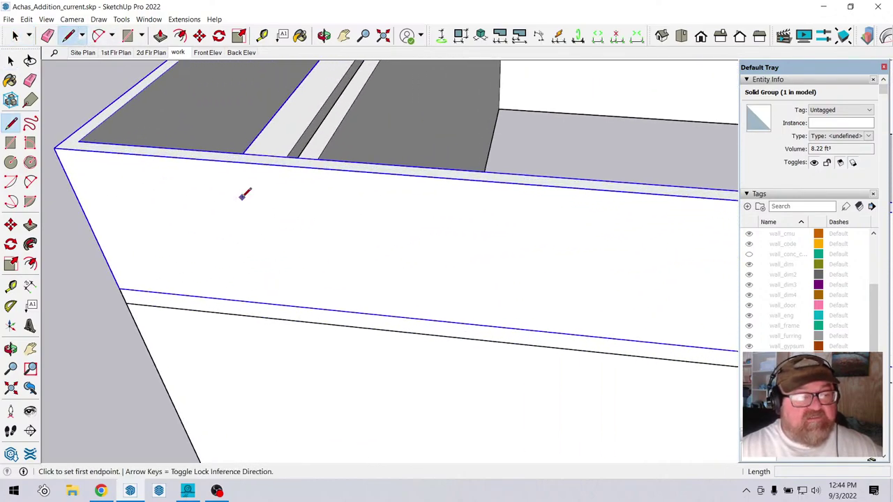
{"action": "left_click", "coordinate": [252, 163]}
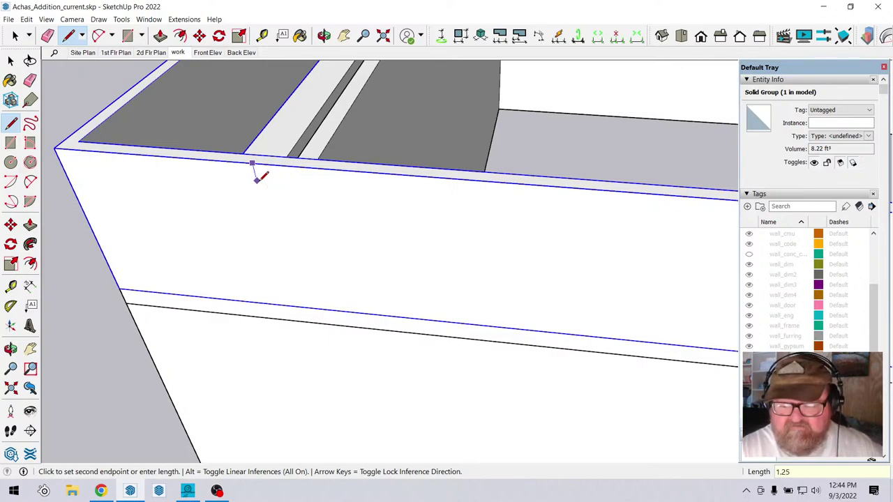
{"action": "left_click", "coordinate": [256, 180]}
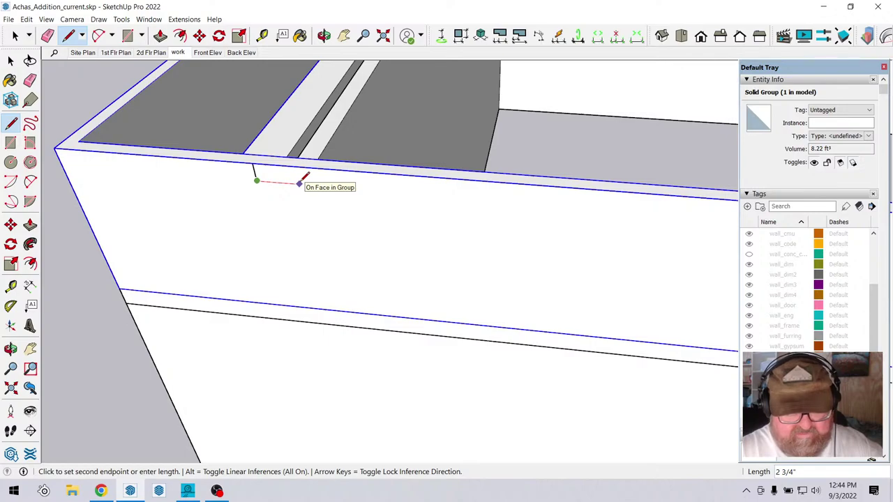
{"action": "key", "text": "Return"}
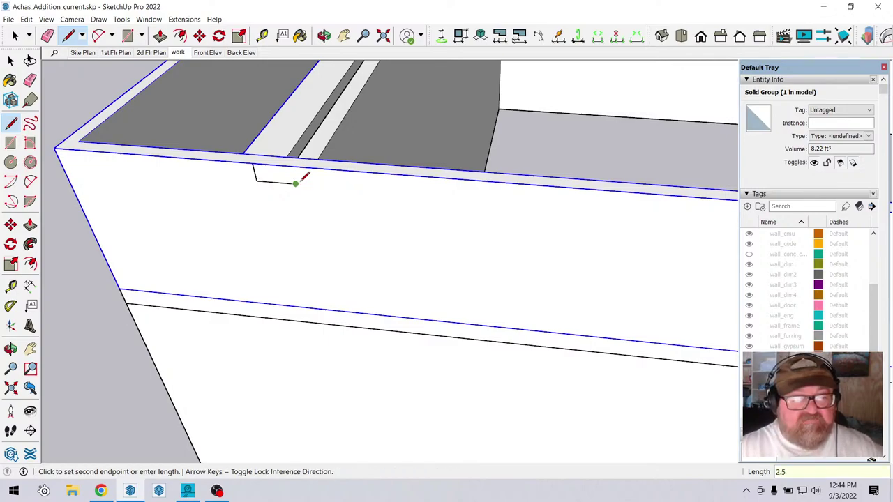
{"action": "left_click", "coordinate": [292, 166]}
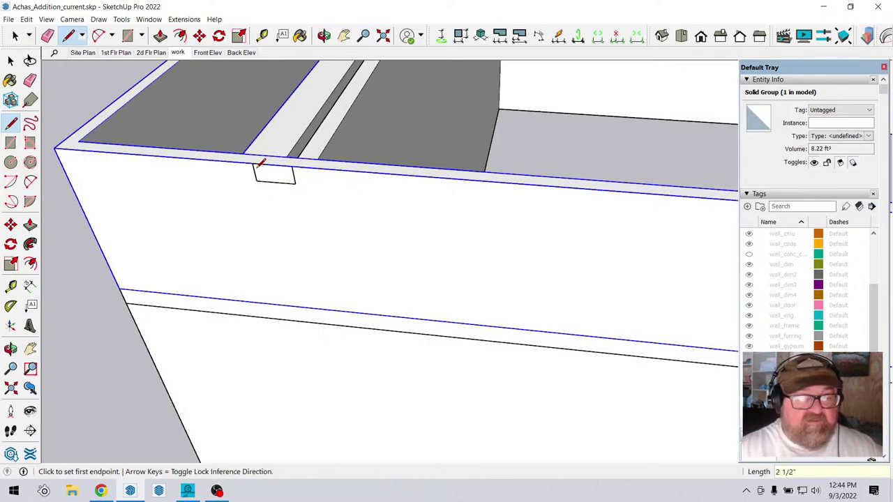
{"action": "left_click", "coordinate": [14, 35]}
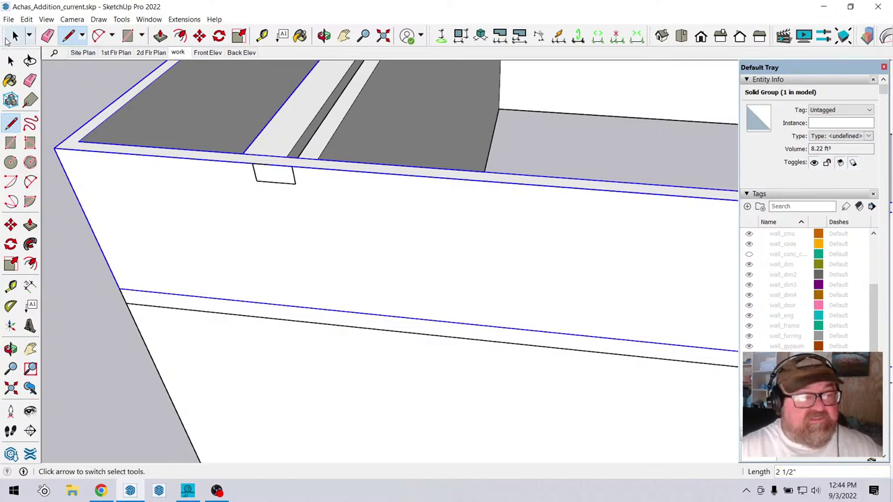
{"action": "left_click_drag", "start_coordinate": [236, 164], "coordinate": [304, 195]}
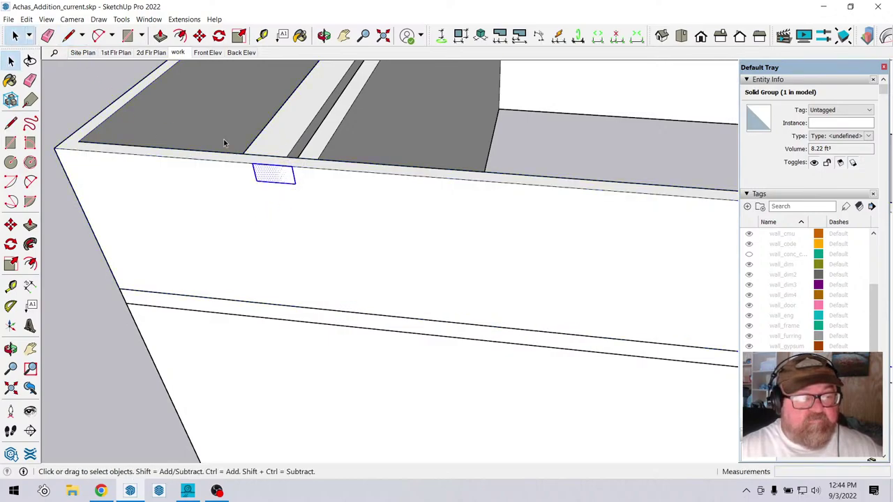
Copy the small rectangle down to the lower edge line as the bottom flange.
{"action": "left_click", "coordinate": [199, 36]}
{"action": "left_click", "coordinate": [258, 180]}
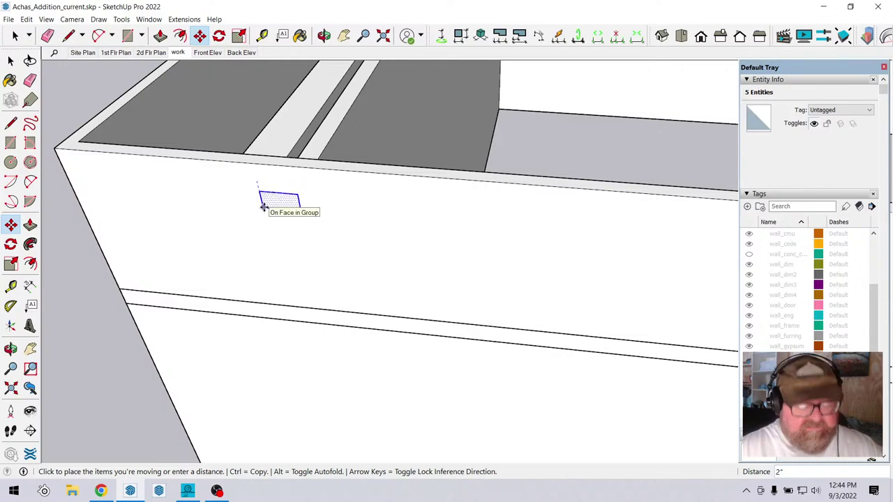
{"action": "key", "text": "ctrl"}
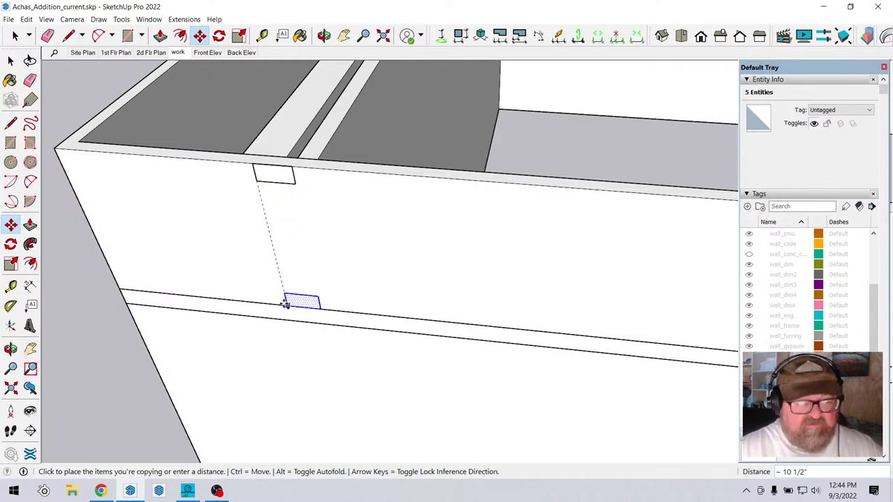
{"action": "left_click", "coordinate": [286, 303]}
{"action": "scroll", "coordinate": [232, 204], "scroll_direction": "up", "scroll_amount": 4}
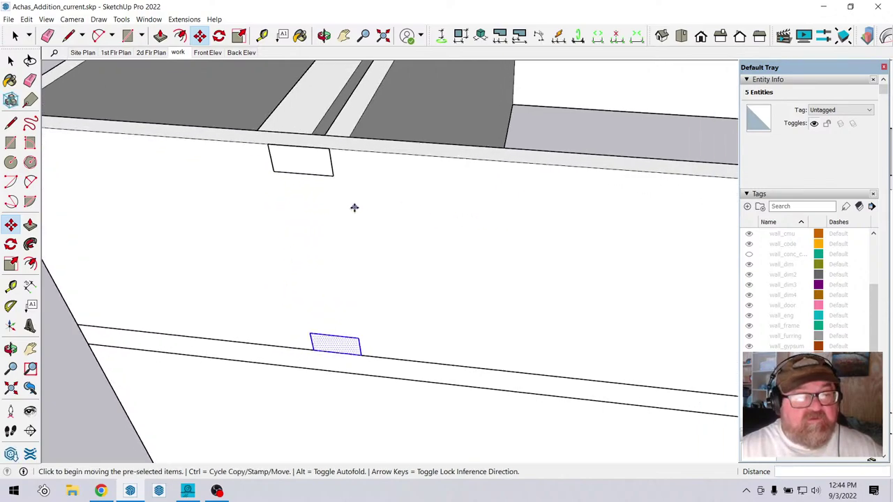
Add guides parallel to the flange edge, the second one 1/2 inch over.
{"action": "left_click", "coordinate": [262, 36]}
{"action": "scroll", "coordinate": [323, 196], "scroll_direction": "up", "scroll_amount": 1}
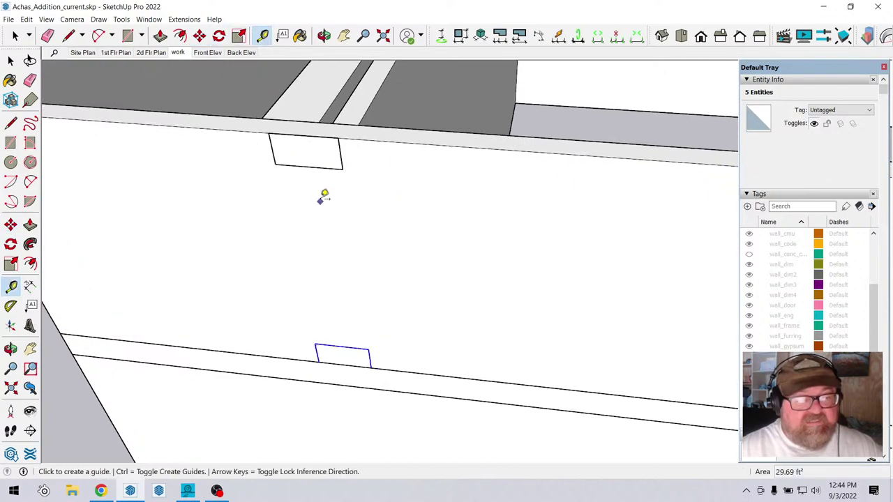
{"action": "left_click", "coordinate": [342, 153]}
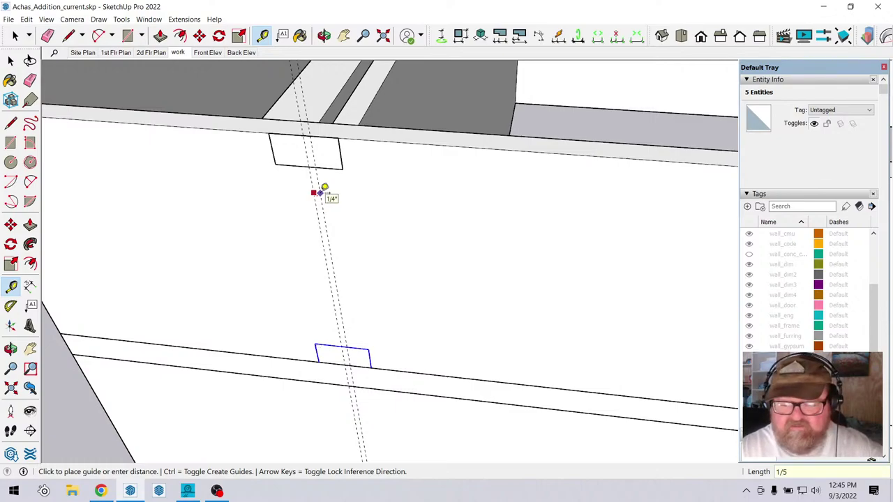
{"action": "left_click", "coordinate": [322, 190]}
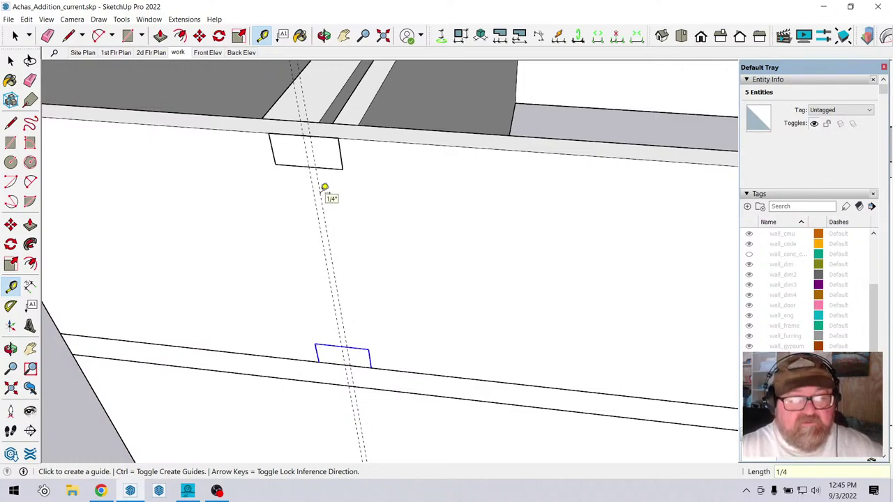
{"action": "left_click", "coordinate": [322, 190]}
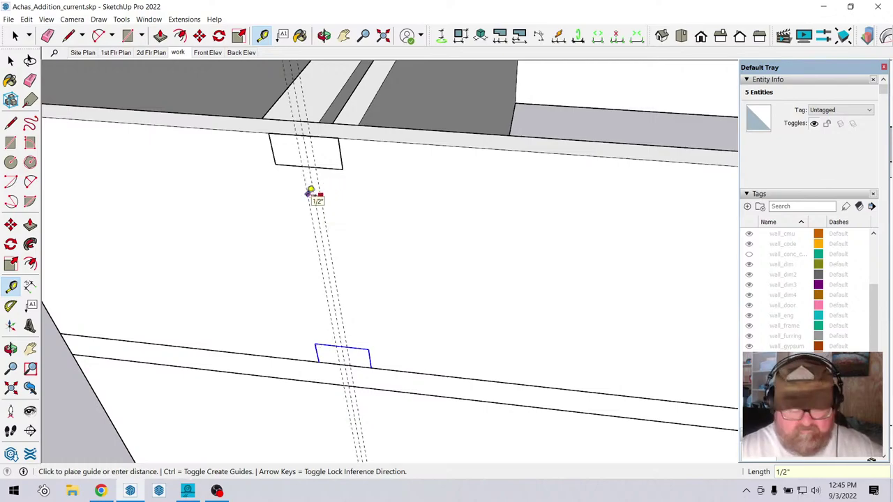
{"action": "type", "text": "1/2"}
{"action": "key", "text": "Return"}
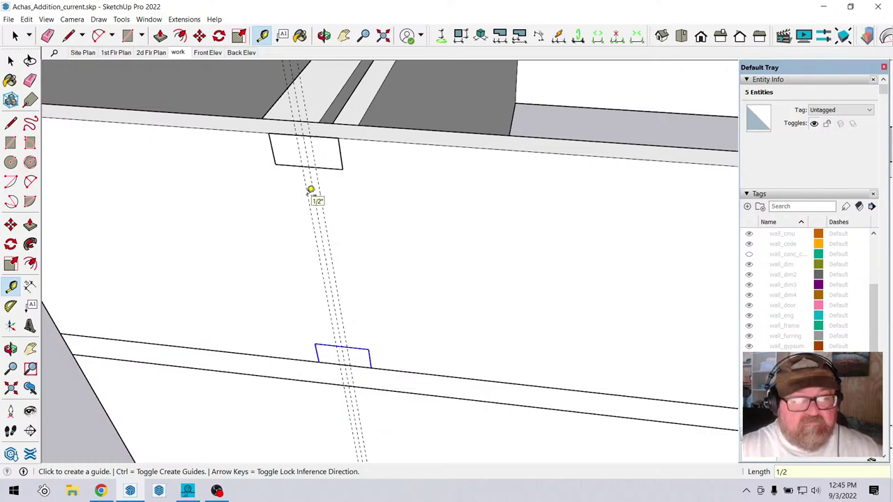
Draw two web lines from the top flange down to the bottom flange.
{"action": "left_click", "coordinate": [68, 36]}
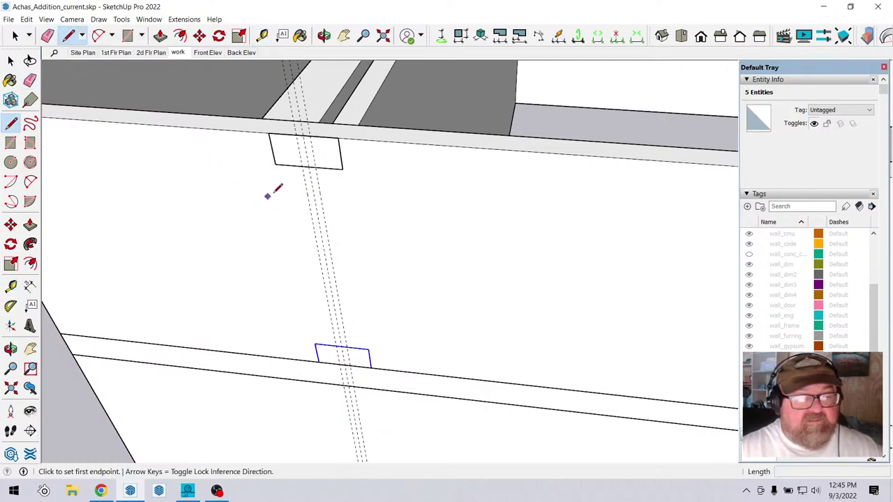
{"action": "left_click", "coordinate": [304, 167]}
{"action": "left_click", "coordinate": [335, 345]}
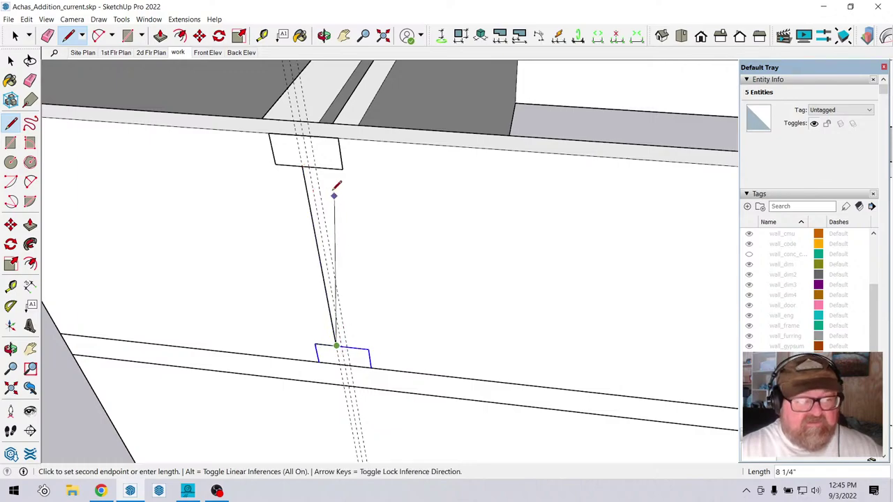
{"action": "key", "text": "Escape"}
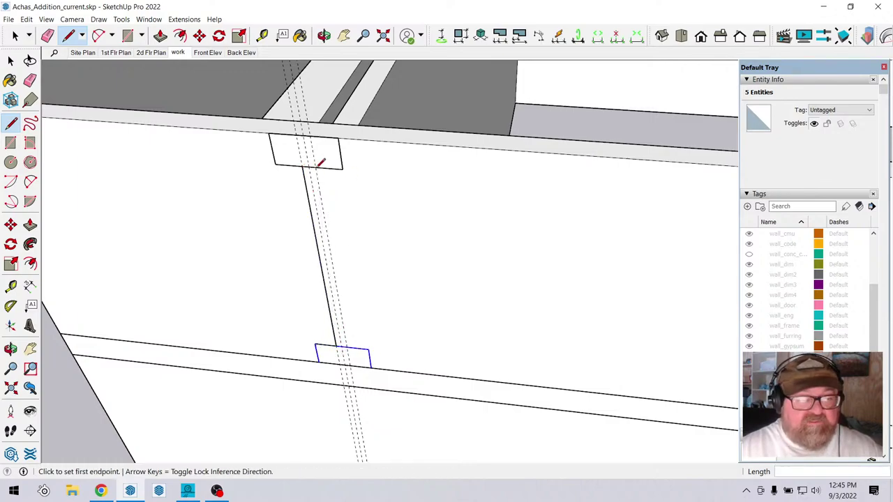
{"action": "left_click", "coordinate": [318, 167]}
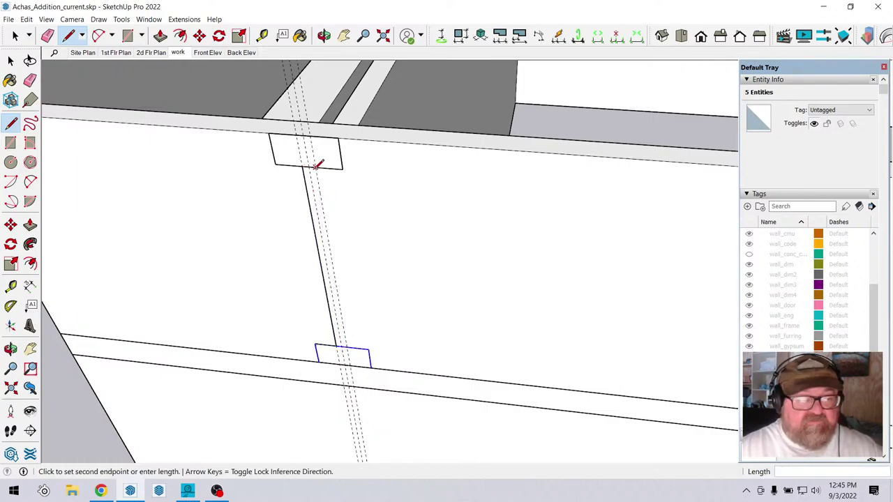
{"action": "left_click", "coordinate": [346, 346]}
{"action": "scroll", "coordinate": [383, 250], "scroll_direction": "down", "scroll_amount": 2}
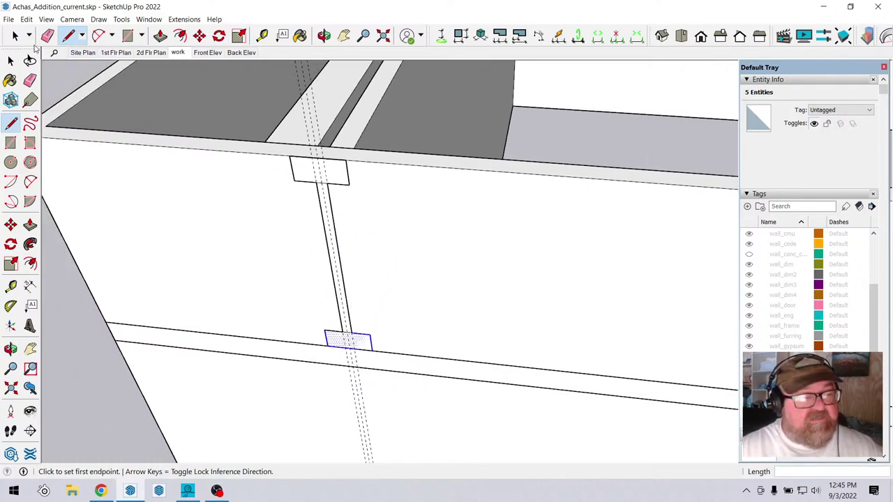
{"action": "left_click", "coordinate": [15, 36]}
Orbit to face the joist profile squarely and window-select the whole profile.
{"action": "left_click", "coordinate": [324, 36]}
{"action": "mouse_move", "coordinate": [344, 174]}
{"action": "left_mouse_down"}
{"action": "mouse_move", "coordinate": [482, 150]}
{"action": "mouse_move", "coordinate": [407, 245]}
{"action": "mouse_move", "coordinate": [355, 221]}
{"action": "left_mouse_up"}
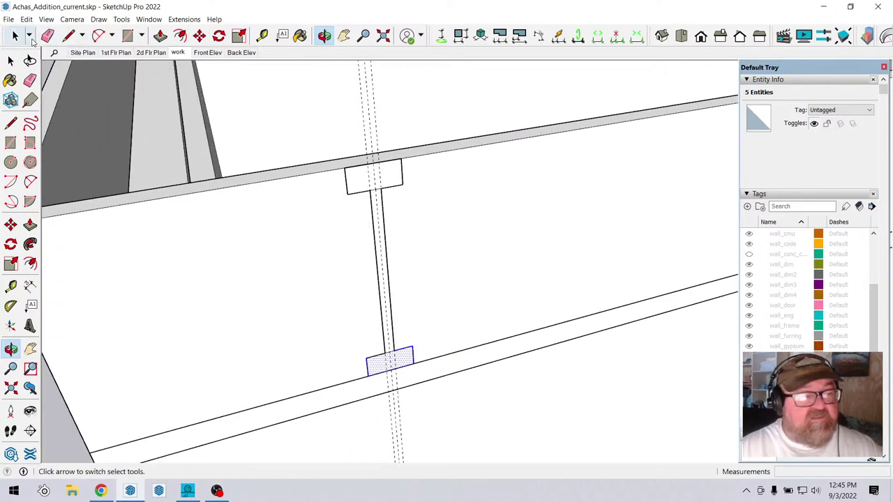
{"action": "left_click", "coordinate": [14, 36]}
{"action": "scroll", "coordinate": [398, 249], "scroll_direction": "up", "scroll_amount": 2}
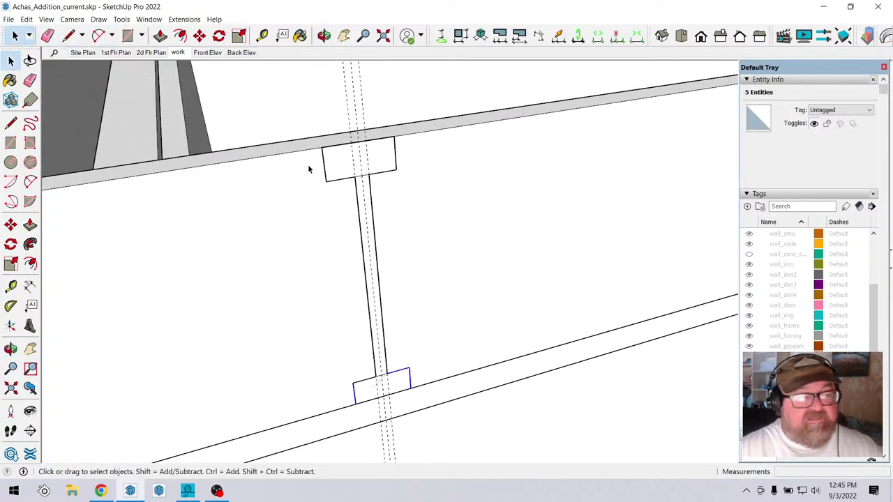
{"action": "scroll", "coordinate": [328, 166], "scroll_direction": "down", "scroll_amount": 1}
{"action": "left_click_drag", "start_coordinate": [313, 125], "coordinate": [437, 353]}
Make the joist profile edges a group and open it for editing.
{"action": "triple_click", "coordinate": [370, 257]}
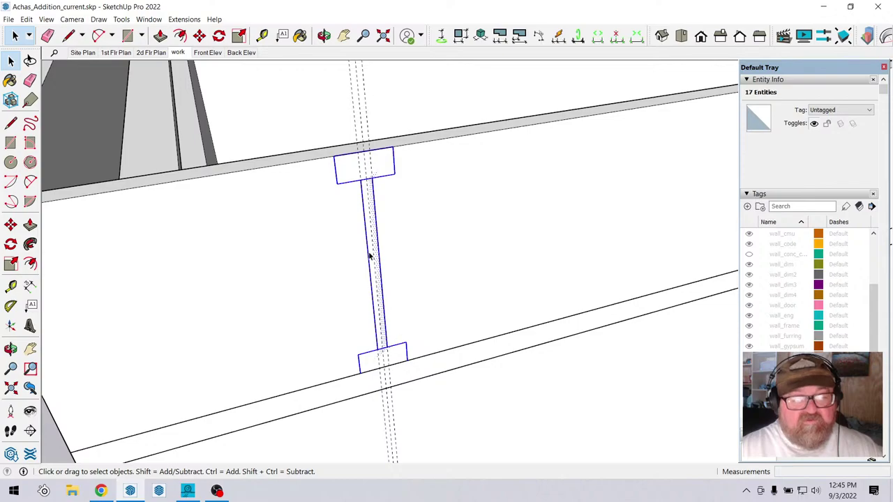
{"action": "right_click", "coordinate": [373, 175]}
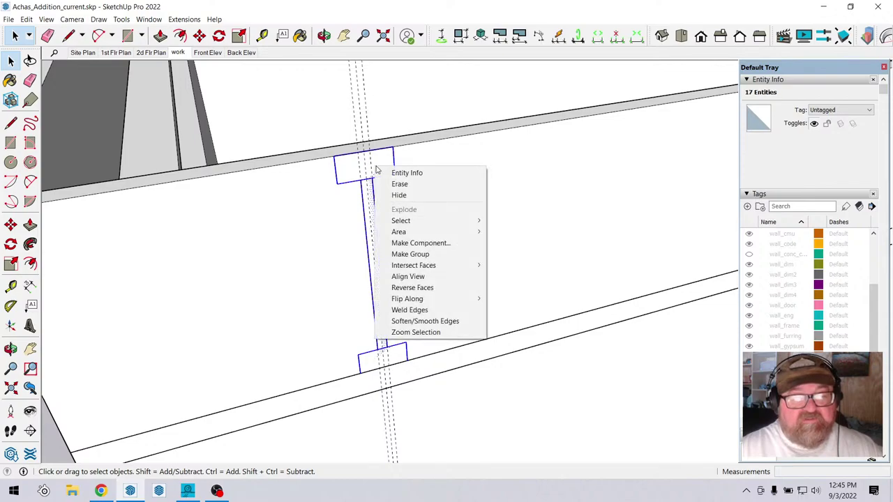
{"action": "left_click", "coordinate": [408, 255]}
{"action": "double_click", "coordinate": [376, 178]}
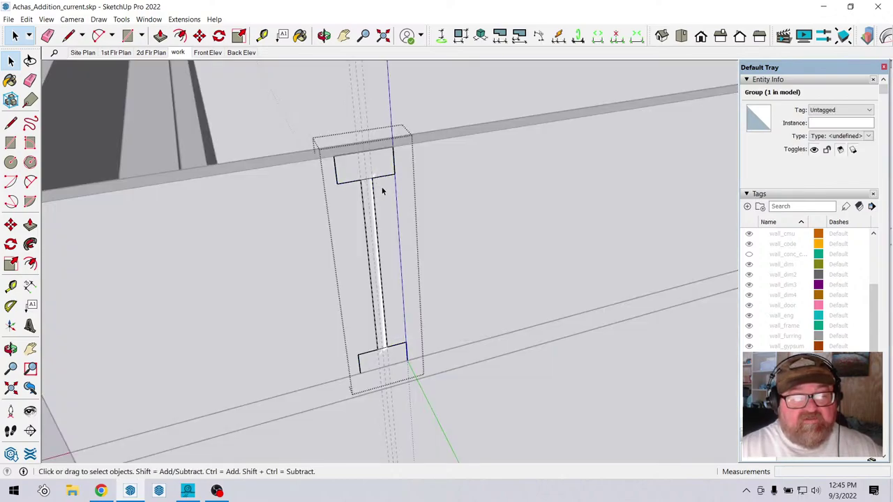
{"action": "scroll", "coordinate": [374, 184], "scroll_direction": "up", "scroll_amount": 4}
Erase the edges between the web and both flanges, then leave the group.
{"action": "left_click", "coordinate": [48, 35]}
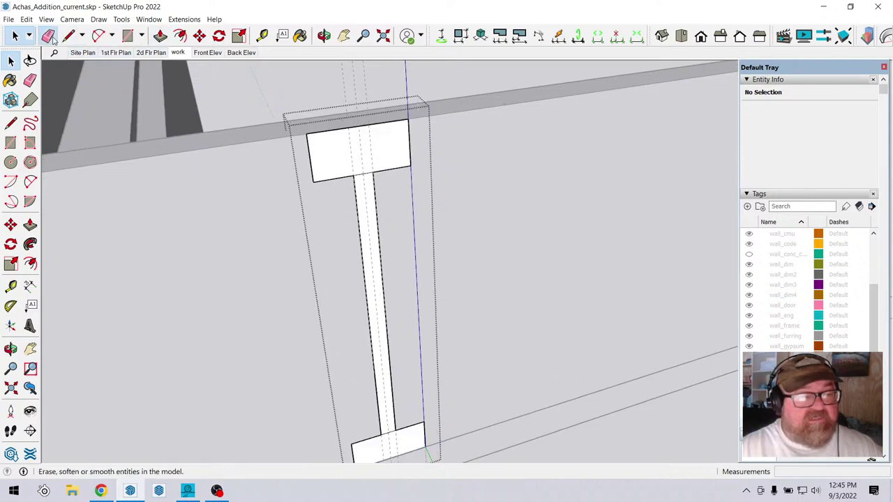
{"action": "scroll", "coordinate": [339, 154], "scroll_direction": "up", "scroll_amount": 2}
{"action": "left_click", "coordinate": [381, 173]}
{"action": "scroll", "coordinate": [379, 139], "scroll_direction": "down", "scroll_amount": 4}
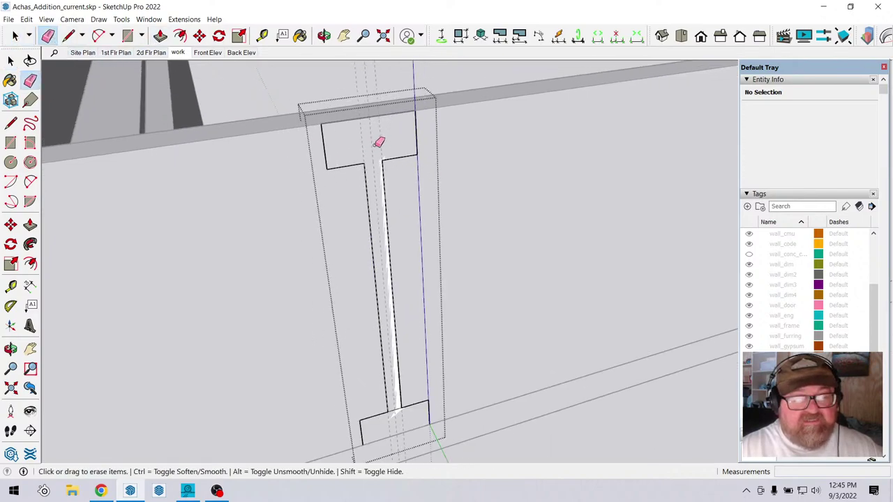
{"action": "scroll", "coordinate": [385, 353], "scroll_direction": "up", "scroll_amount": 4}
{"action": "left_click", "coordinate": [399, 303]}
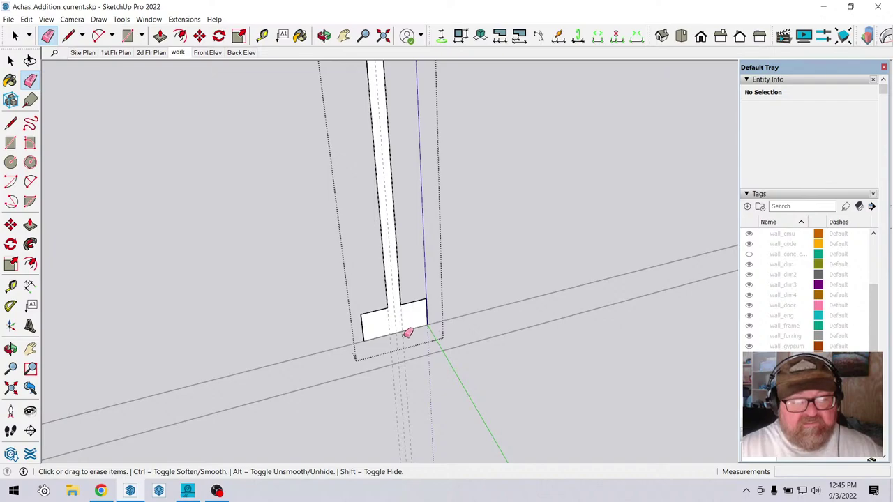
{"action": "scroll", "coordinate": [390, 338], "scroll_direction": "down", "scroll_amount": 3}
{"action": "middle_click_drag", "start_coordinate": [379, 342], "coordinate": [209, 328]}
{"action": "left_click", "coordinate": [14, 35]}
{"action": "left_click", "coordinate": [270, 152]}
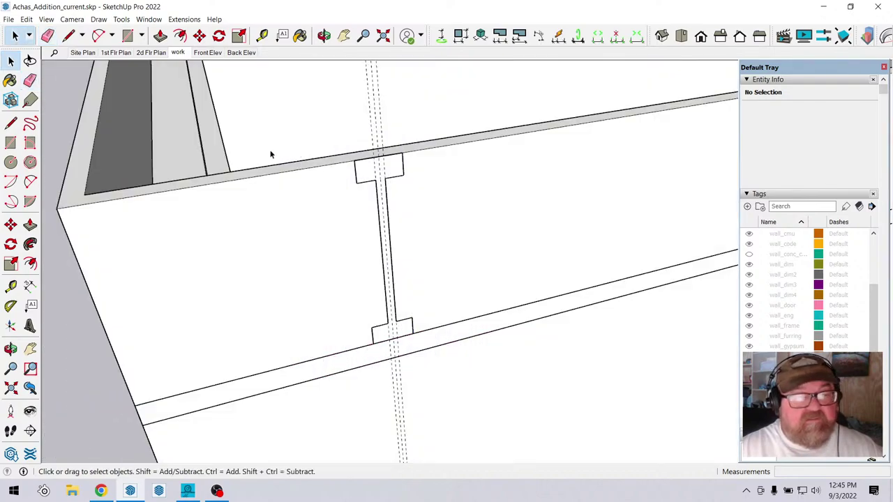
Reopen the I-joist group for editing and orbit around the profile.
{"action": "left_click", "coordinate": [367, 195]}
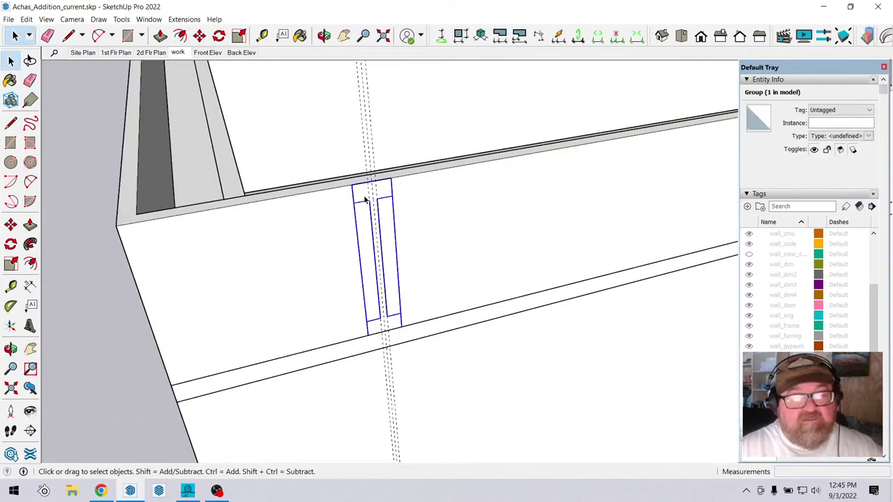
{"action": "double_click", "coordinate": [367, 196]}
{"action": "middle_click_drag", "start_coordinate": [367, 196], "coordinate": [322, 205]}
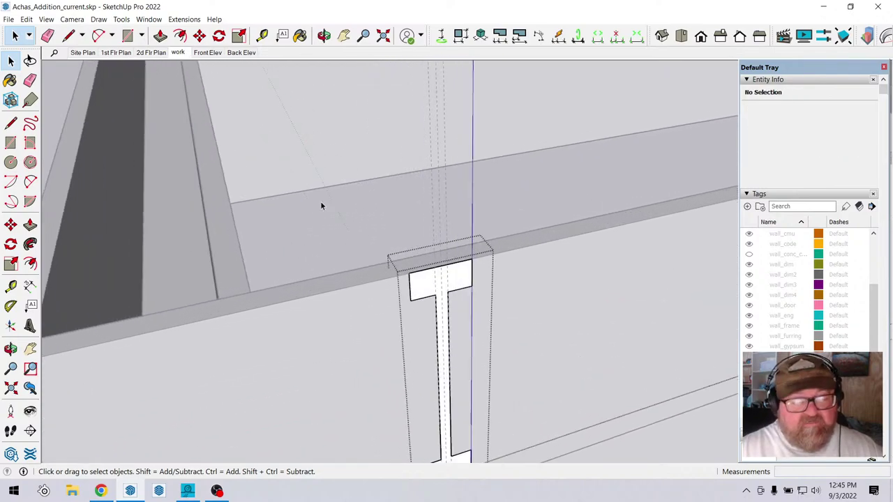
{"action": "scroll", "coordinate": [481, 359], "scroll_direction": "down", "scroll_amount": 4}
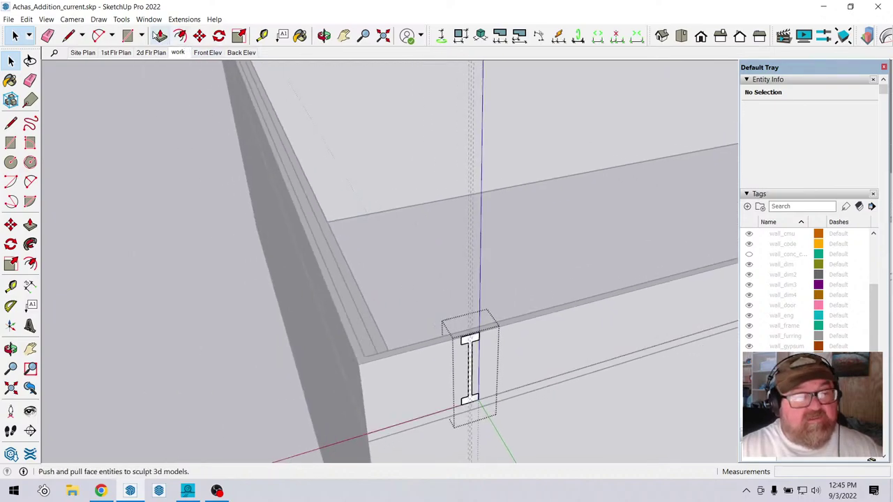
Push/Pull the I-shaped face about 19' 11" along the wall.
{"action": "left_click", "coordinate": [160, 36]}
{"action": "left_click", "coordinate": [469, 342]}
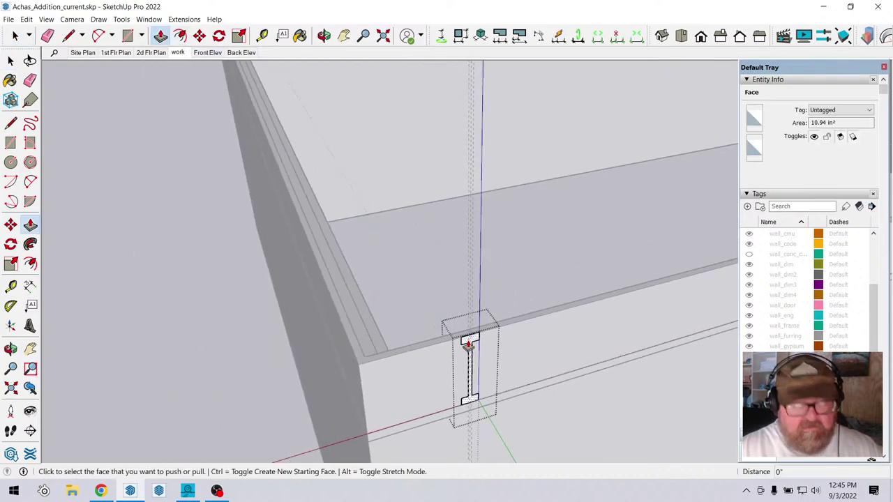
{"action": "left_click", "coordinate": [469, 342]}
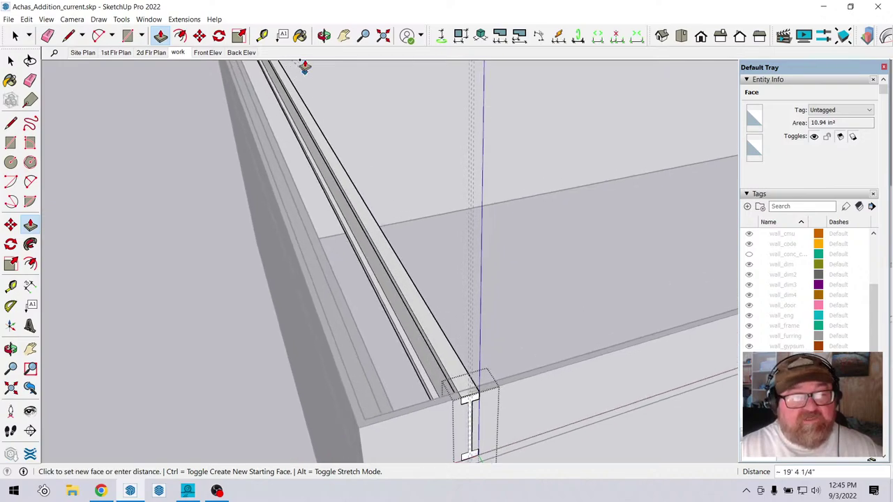
{"action": "scroll", "coordinate": [305, 65], "scroll_direction": "up", "scroll_amount": 1}
{"action": "left_click", "coordinate": [276, 73]}
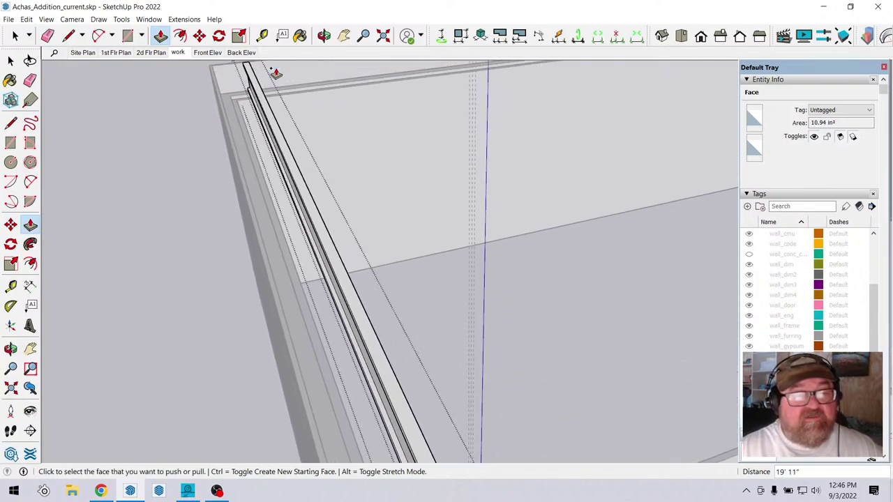
{"action": "scroll", "coordinate": [275, 74], "scroll_direction": "down", "scroll_amount": 2}
{"action": "scroll", "coordinate": [265, 90], "scroll_direction": "up", "scroll_amount": 2}
Lengthen the joist's near end face by 1 inch.
{"action": "middle_click_drag", "start_coordinate": [272, 94], "coordinate": [333, 265]}
{"action": "scroll", "coordinate": [314, 251], "scroll_direction": "up", "scroll_amount": 3}
{"action": "scroll", "coordinate": [314, 251], "scroll_direction": "up", "scroll_amount": 5}
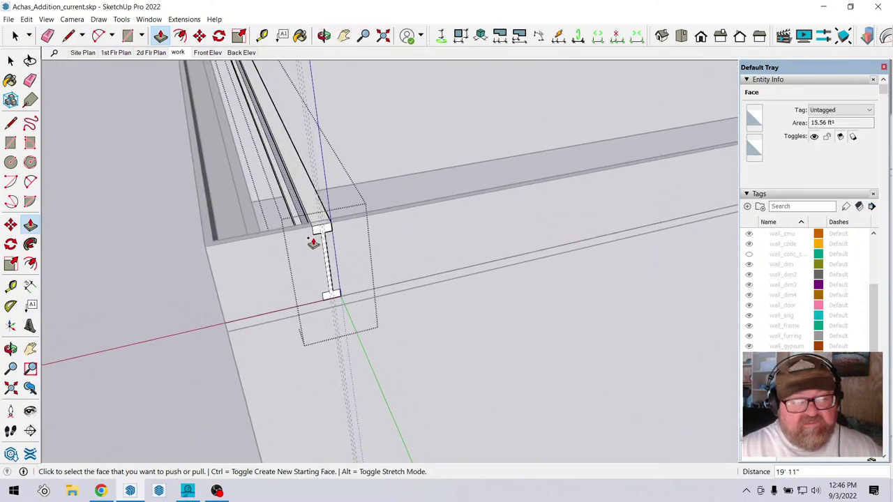
{"action": "scroll", "coordinate": [316, 237], "scroll_direction": "up", "scroll_amount": 2}
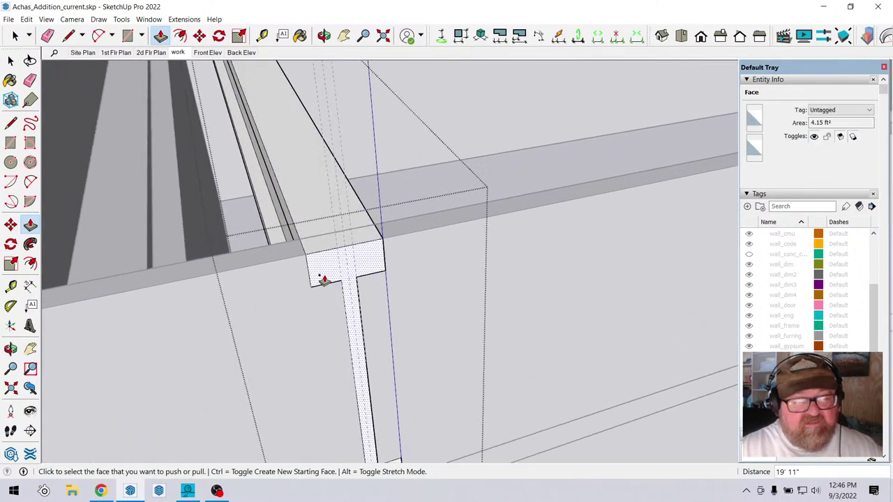
{"action": "left_click", "coordinate": [319, 272]}
{"action": "left_click", "coordinate": [301, 244]}
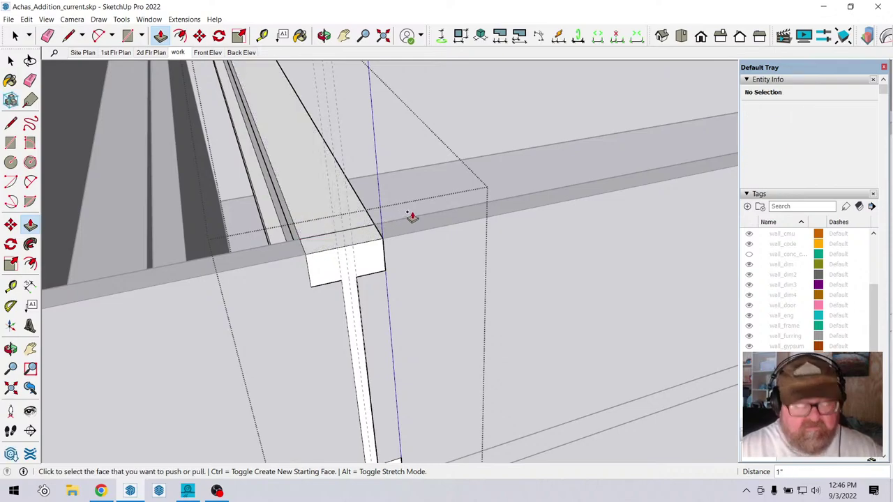
Push/Pull the joist's far end face out slightly to lengthen it.
{"action": "left_click", "coordinate": [324, 35]}
{"action": "left_click_drag", "start_coordinate": [428, 238], "coordinate": [501, 313]}
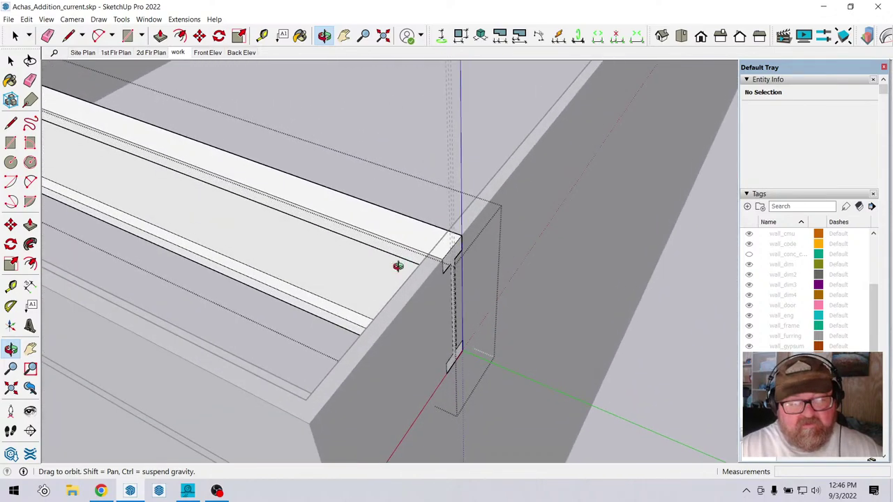
{"action": "left_click", "coordinate": [160, 35]}
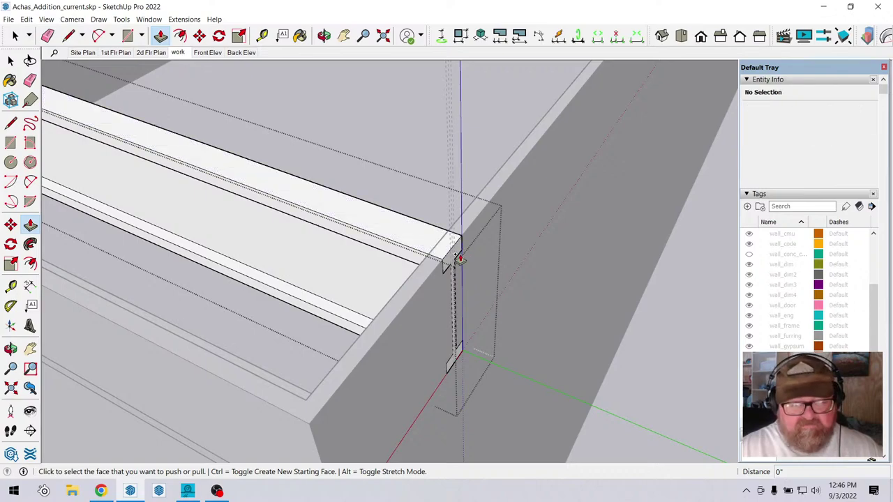
{"action": "left_click", "coordinate": [452, 258]}
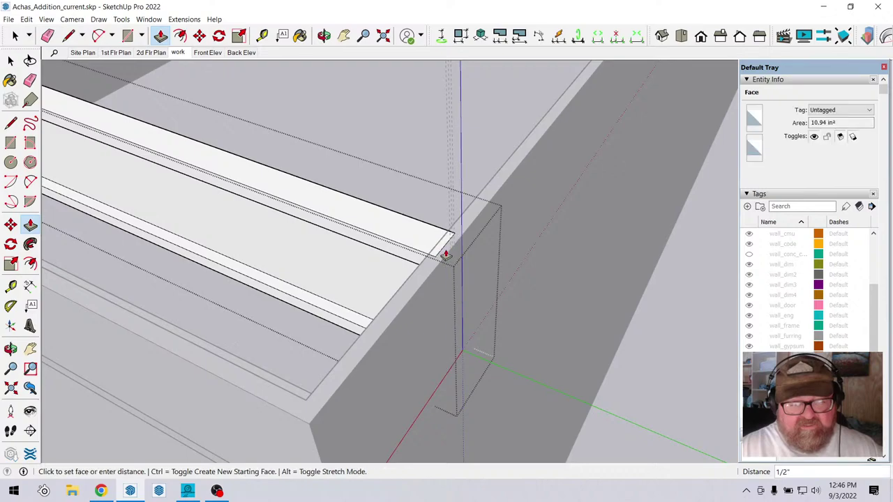
{"action": "left_click", "coordinate": [431, 256]}
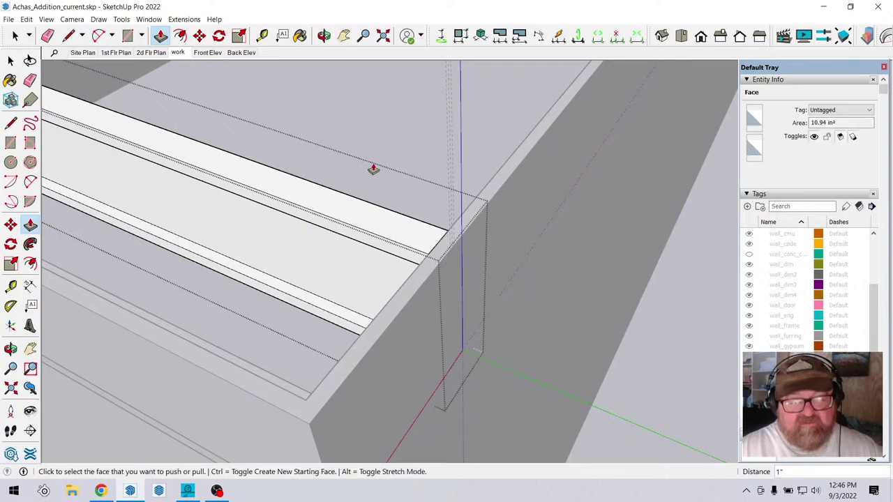
Orbit around the joist end and wall to check the extruded joist.
{"action": "key", "text": "o"}
{"action": "left_click_drag", "start_coordinate": [409, 239], "coordinate": [390, 410]}
{"action": "key", "text": "space"}
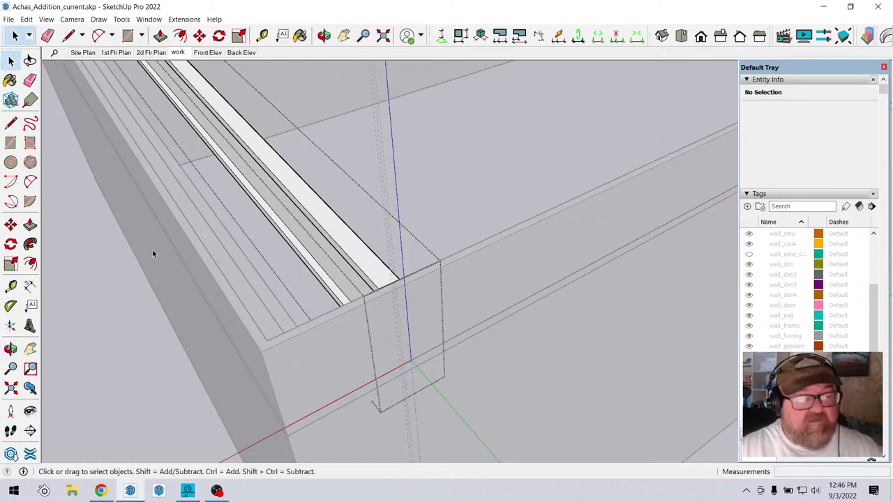
{"action": "middle_click_drag", "start_coordinate": [154, 254], "coordinate": [447, 338]}
{"action": "key", "text": "o"}
{"action": "left_click_drag", "start_coordinate": [310, 92], "coordinate": [344, 323]}
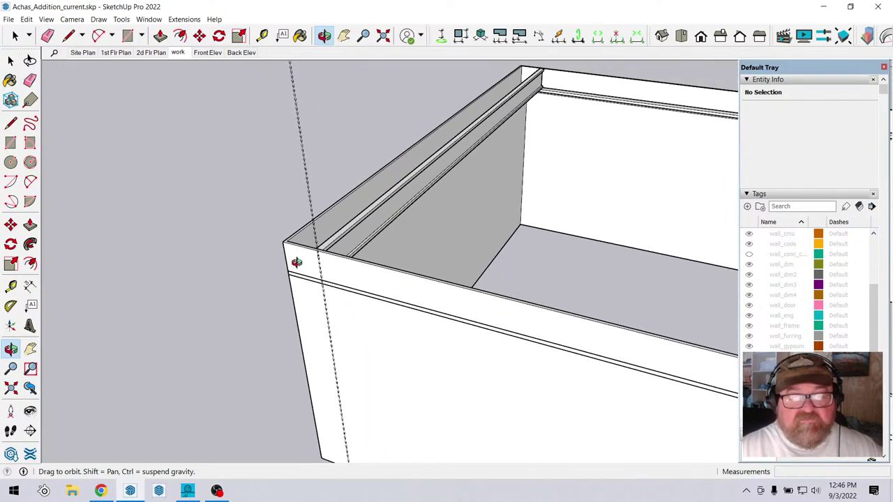
Delete all existing guide lines via Edit > Delete Guides.
{"action": "left_click_drag", "start_coordinate": [297, 262], "coordinate": [372, 281]}
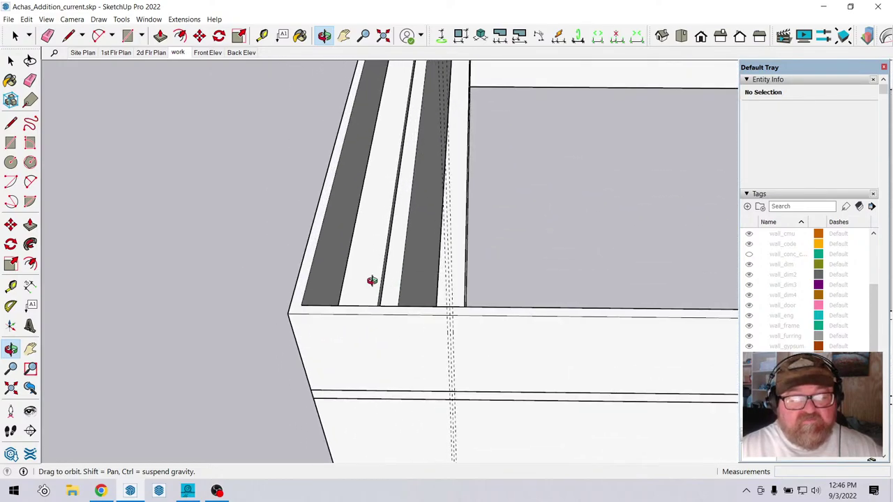
{"action": "left_click", "coordinate": [26, 19]}
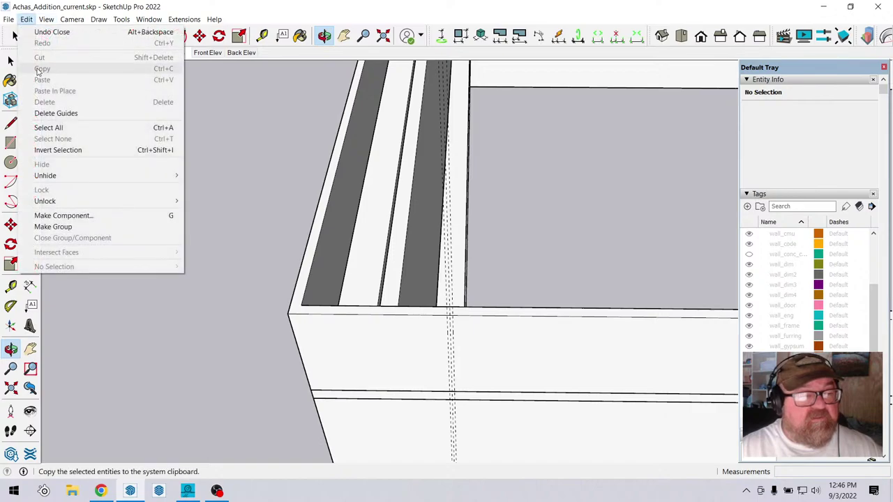
{"action": "left_click", "coordinate": [51, 113]}
{"action": "left_click_drag", "start_coordinate": [54, 110], "coordinate": [357, 276]}
Place a guide 16 inches out from the joist edge.
{"action": "left_click", "coordinate": [263, 36]}
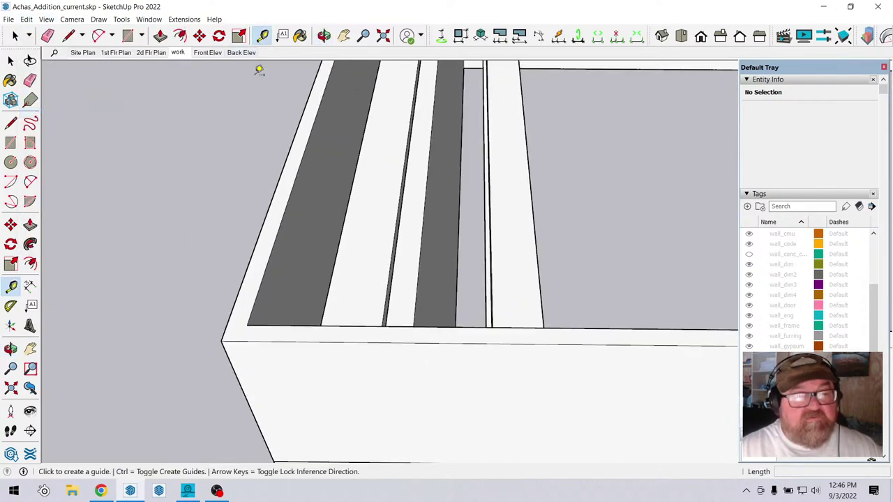
{"action": "left_click", "coordinate": [229, 318]}
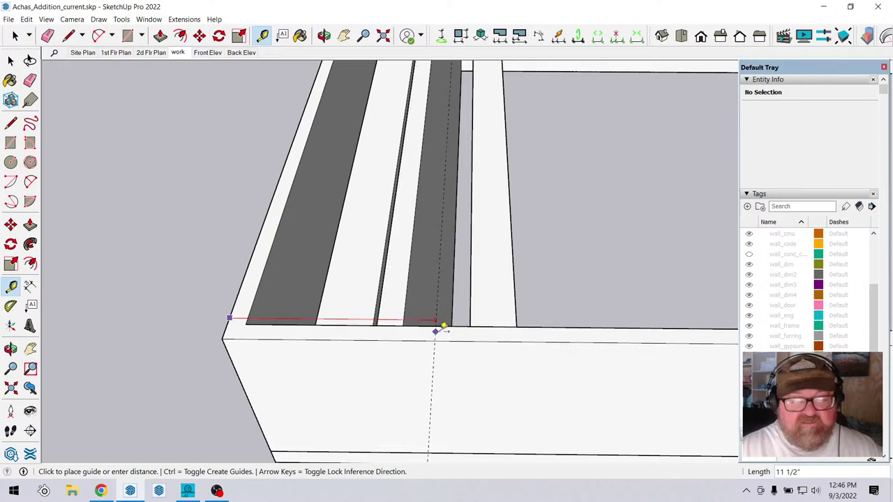
{"action": "type", "text": "1"}
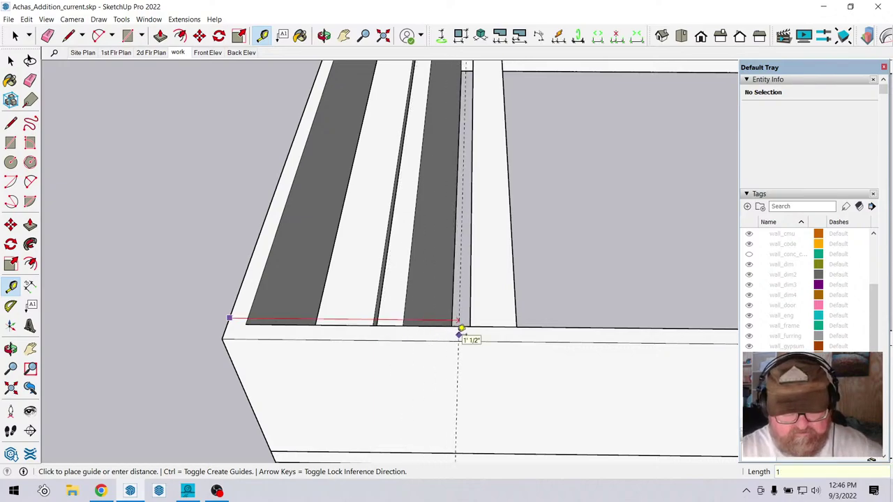
{"action": "type", "text": "6"}
{"action": "key", "text": "Return"}
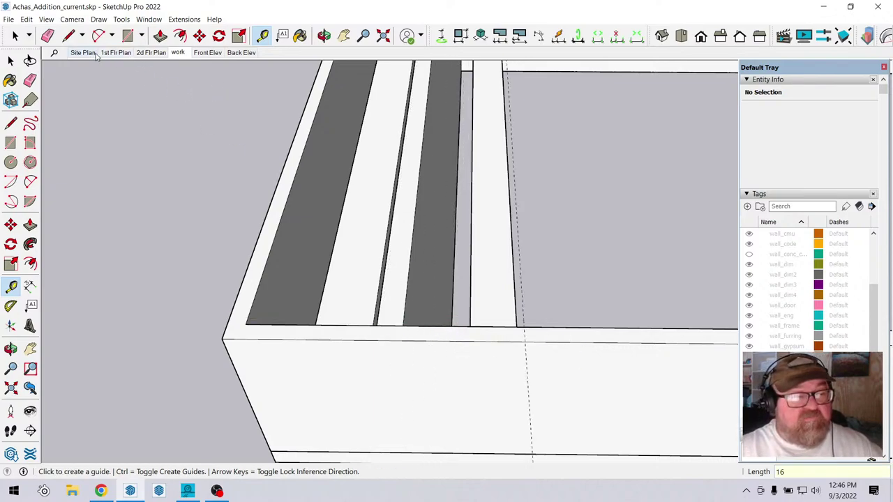
Move the joist group from its bottom edge over to the new 16-inch guide.
{"action": "left_click", "coordinate": [15, 36]}
{"action": "middle_click_drag", "start_coordinate": [217, 237], "coordinate": [246, 262]}
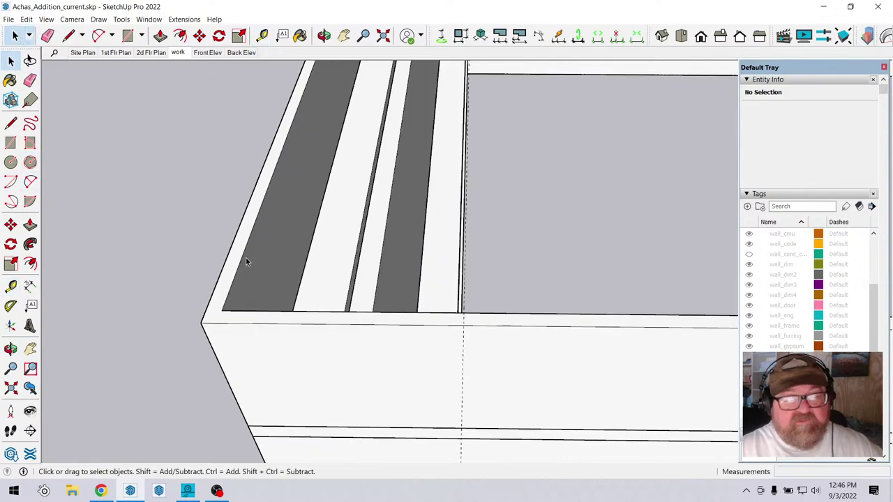
{"action": "left_click", "coordinate": [439, 306]}
{"action": "scroll", "coordinate": [455, 307], "scroll_direction": "up", "scroll_amount": 3}
{"action": "left_click", "coordinate": [200, 36]}
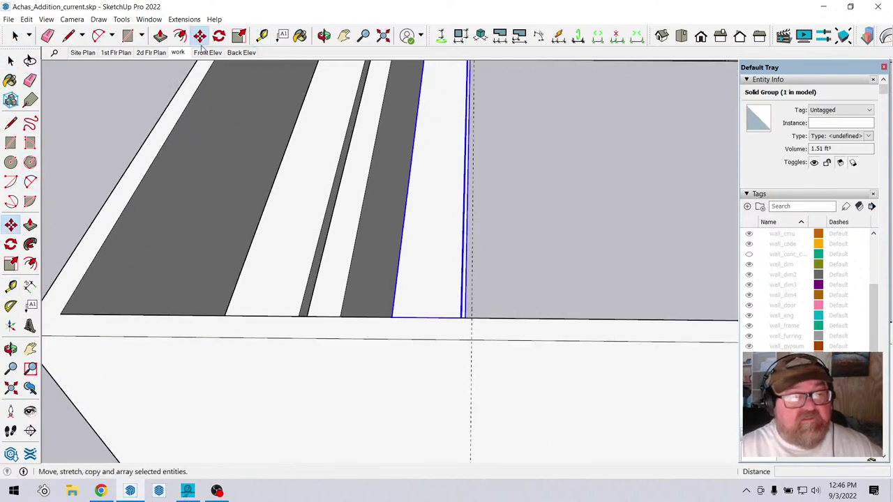
{"action": "left_click", "coordinate": [419, 318]}
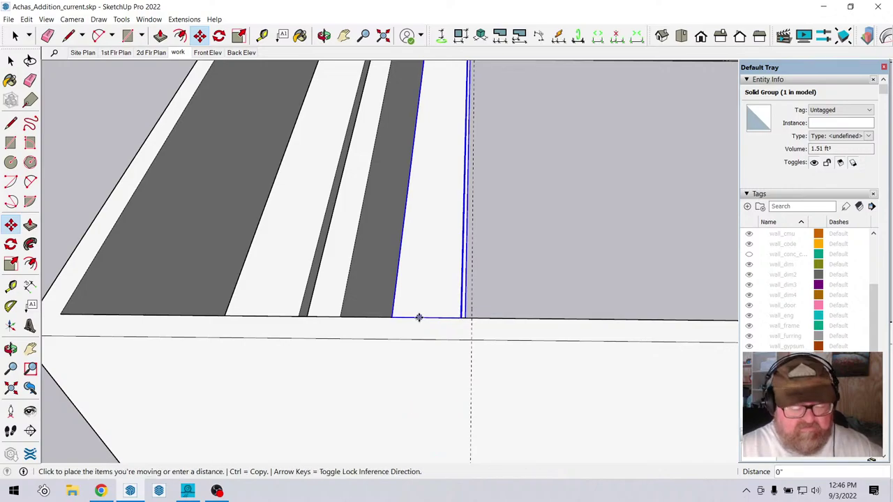
{"action": "key", "text": "Escape"}
{"action": "left_click", "coordinate": [421, 317]}
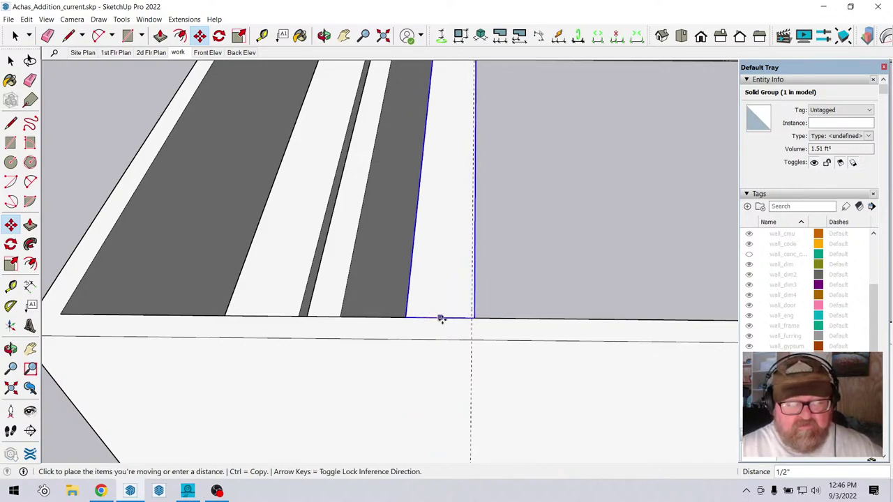
{"action": "left_click", "coordinate": [472, 317]}
{"action": "scroll", "coordinate": [387, 340], "scroll_direction": "down", "scroll_amount": 3}
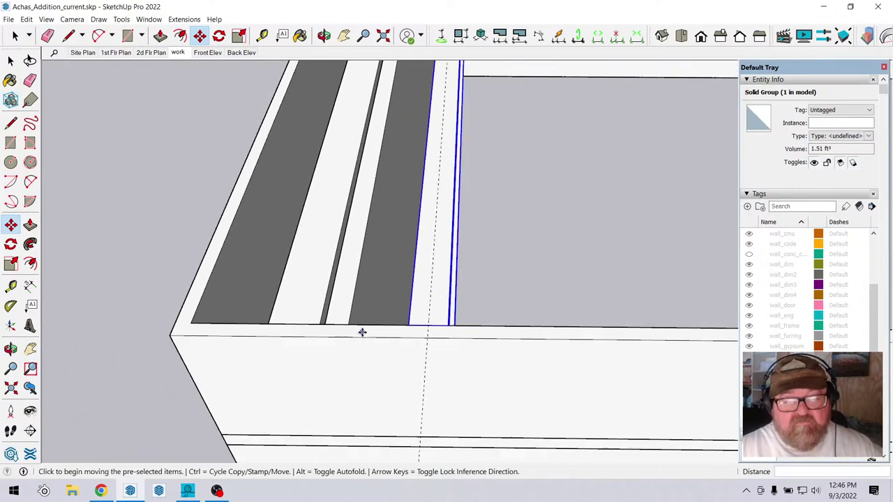
{"action": "scroll", "coordinate": [239, 328], "scroll_direction": "down", "scroll_amount": 2}
{"action": "scroll", "coordinate": [314, 303], "scroll_direction": "up", "scroll_amount": 1}
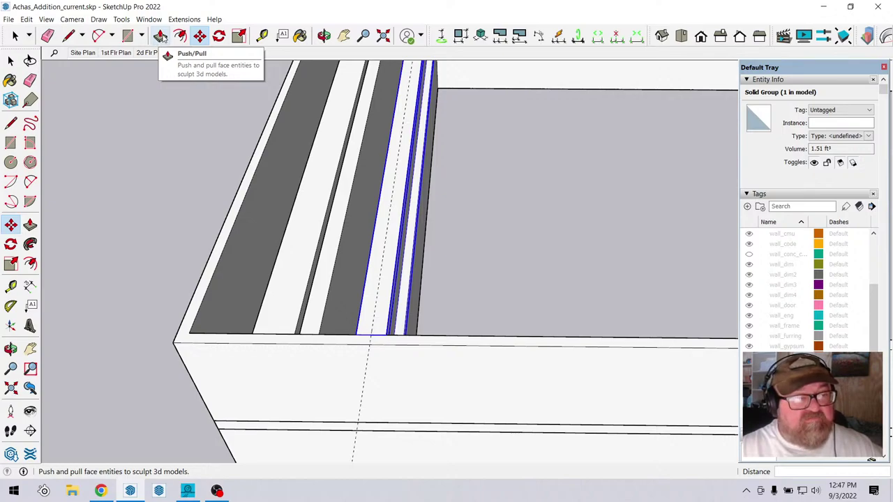
{"action": "left_click", "coordinate": [15, 36]}
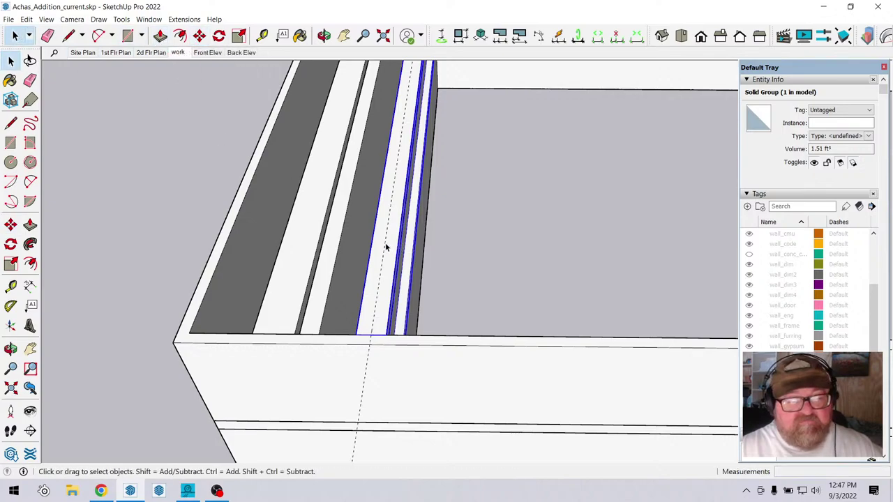
{"action": "left_click", "coordinate": [200, 35]}
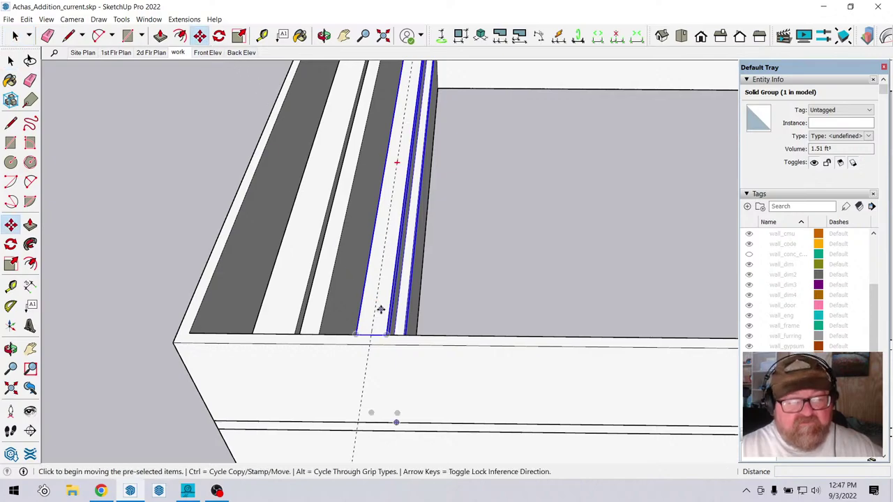
{"action": "scroll", "coordinate": [381, 314], "scroll_direction": "up", "scroll_amount": 3}
{"action": "left_click", "coordinate": [388, 346]}
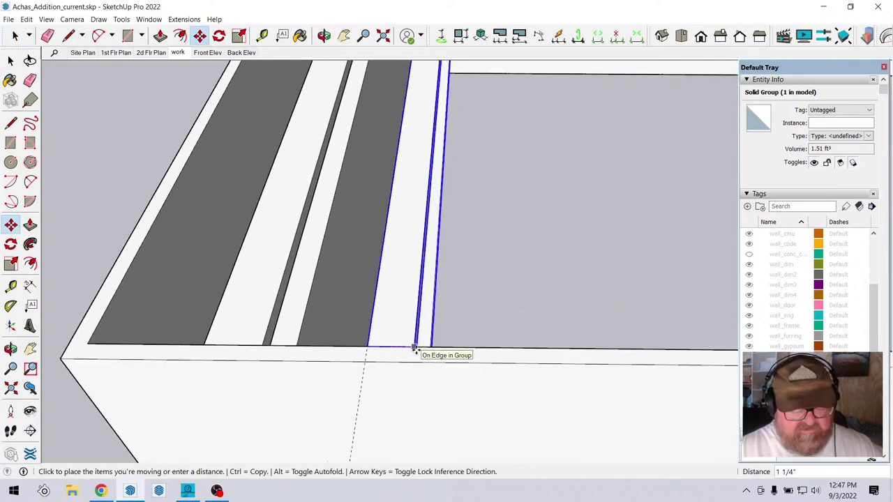
{"action": "key", "text": "ctrl"}
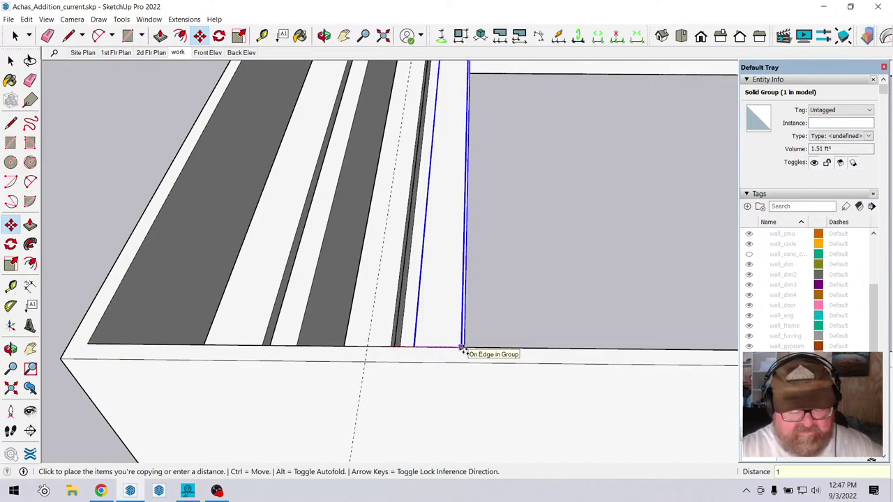
{"action": "key", "text": "Return"}
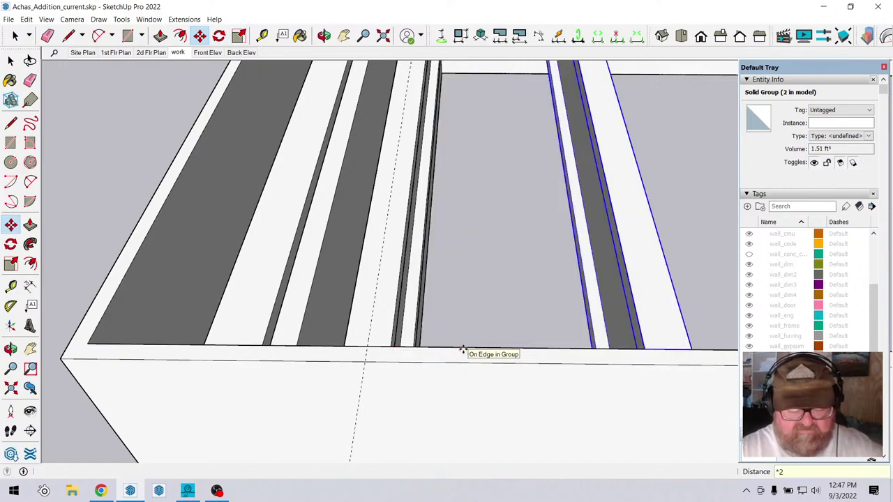
{"action": "type", "text": "*25"}
{"action": "key", "text": "Return"}
{"action": "key", "text": "ctrl+t"}
{"action": "scroll", "coordinate": [265, 313], "scroll_direction": "down", "scroll_amount": 3}
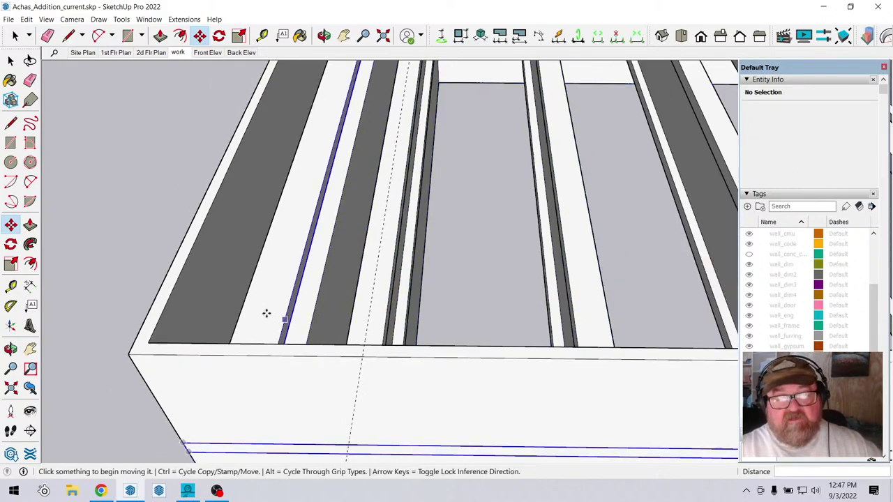
{"action": "scroll", "coordinate": [116, 293], "scroll_direction": "down", "scroll_amount": 5}
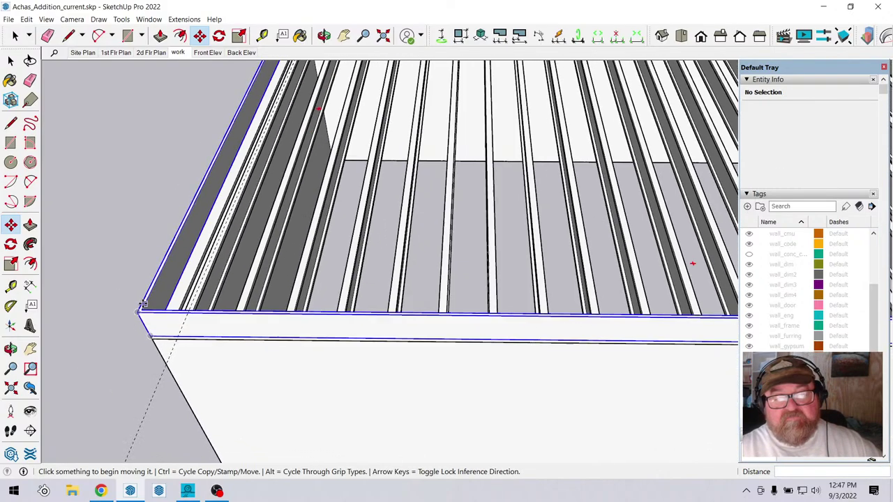
{"action": "scroll", "coordinate": [143, 307], "scroll_direction": "down", "scroll_amount": 4}
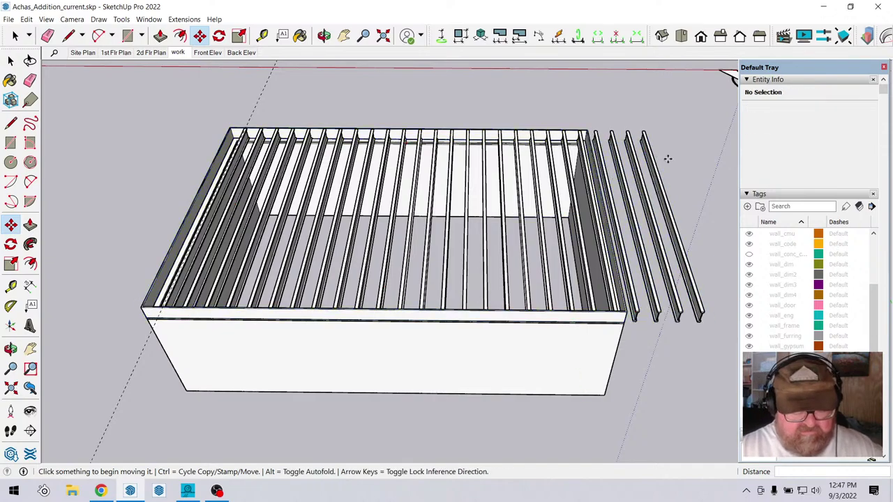
{"action": "key", "text": "ctrl+z"}
Turn the joist group into a component named 'tji'.
{"action": "scroll", "coordinate": [267, 236], "scroll_direction": "up", "scroll_amount": 5}
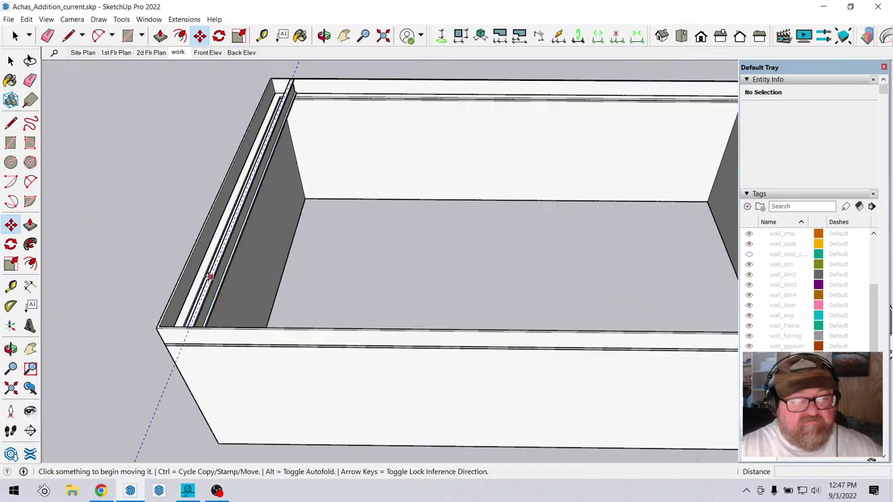
{"action": "scroll", "coordinate": [267, 236], "scroll_direction": "up", "scroll_amount": 1}
{"action": "left_click", "coordinate": [10, 61]}
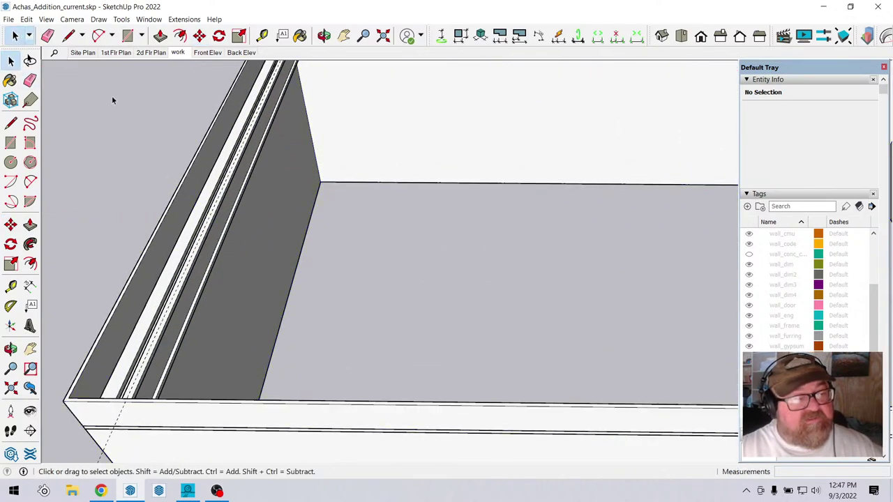
{"action": "scroll", "coordinate": [188, 269], "scroll_direction": "up", "scroll_amount": 1}
{"action": "scroll", "coordinate": [188, 268], "scroll_direction": "up", "scroll_amount": 1}
{"action": "right_click", "coordinate": [209, 249]}
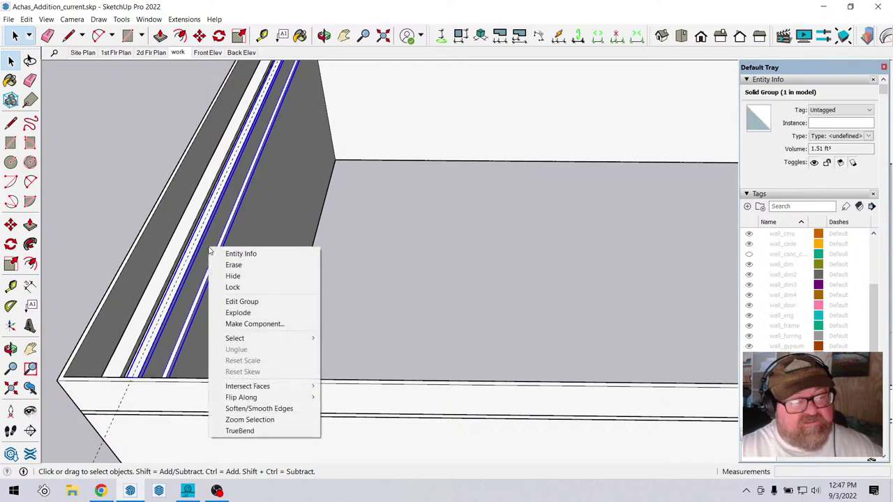
{"action": "left_click", "coordinate": [230, 324]}
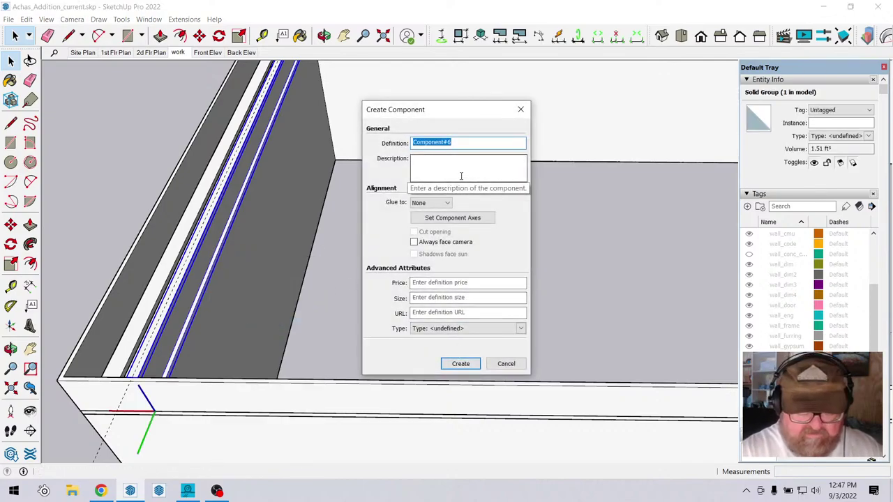
{"action": "type", "text": "tji"}
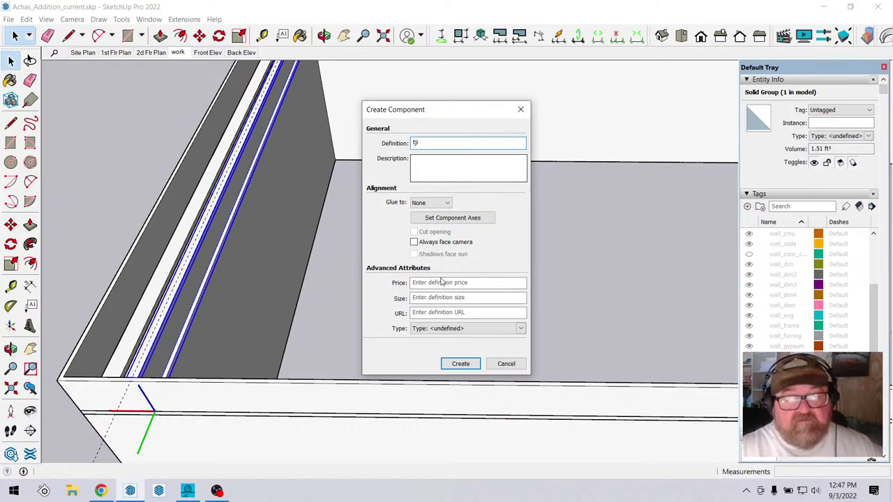
{"action": "left_click", "coordinate": [460, 363]}
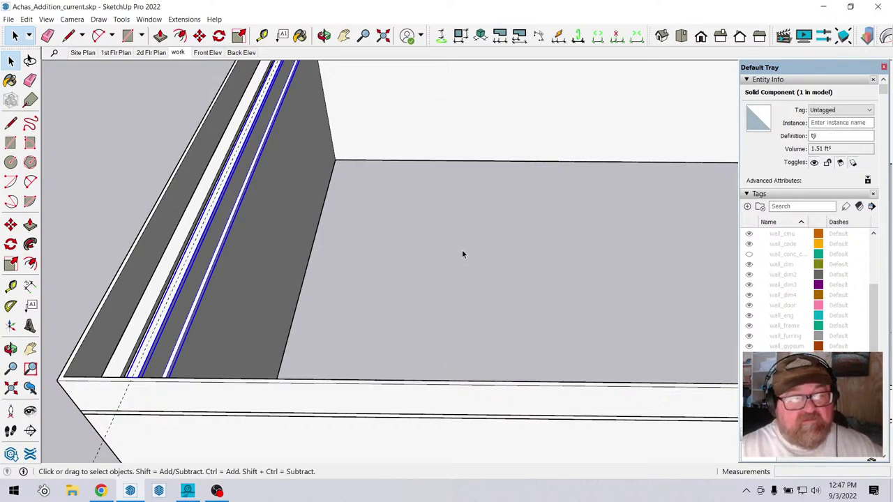
Copy the tji joist 16 inches over and repeat it 21 times across the floor box.
{"action": "scroll", "coordinate": [195, 361], "scroll_direction": "down", "scroll_amount": 2}
{"action": "scroll", "coordinate": [201, 341], "scroll_direction": "up", "scroll_amount": 4}
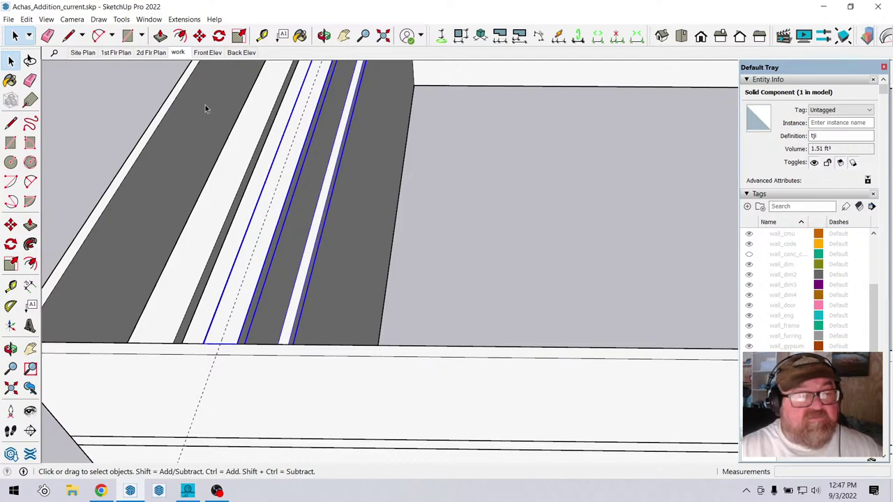
{"action": "left_click", "coordinate": [199, 35]}
{"action": "scroll", "coordinate": [230, 292], "scroll_direction": "up", "scroll_amount": 1}
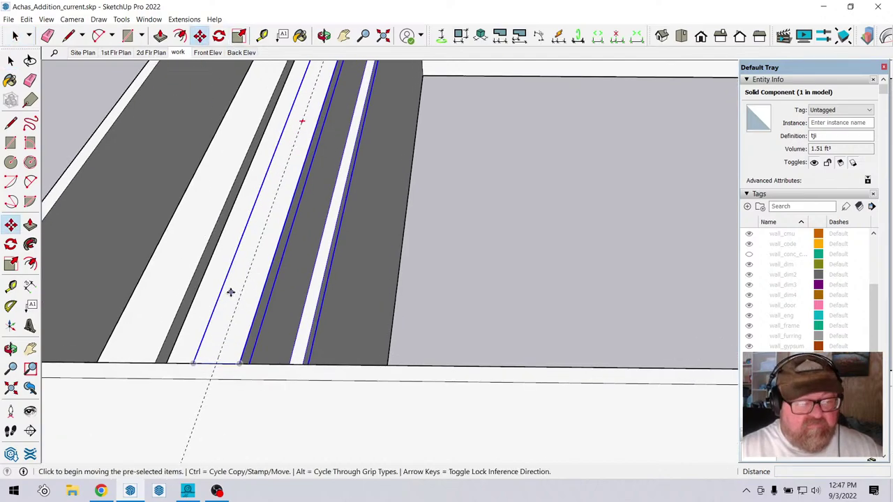
{"action": "left_click", "coordinate": [216, 363]}
{"action": "key", "text": "ctrl"}
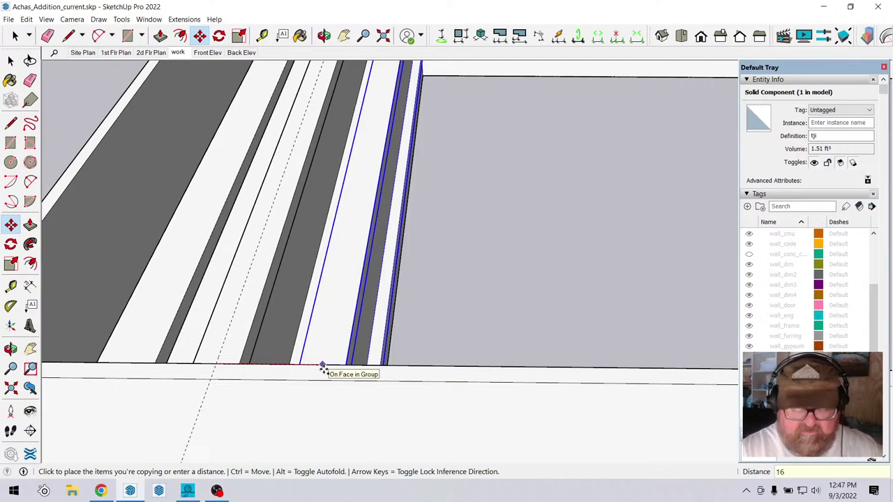
{"action": "key", "text": "Return"}
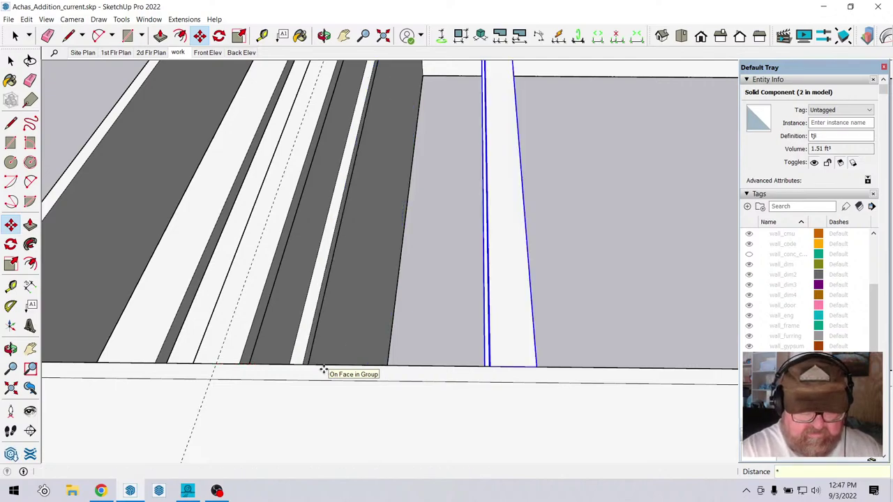
{"action": "key", "text": "Return"}
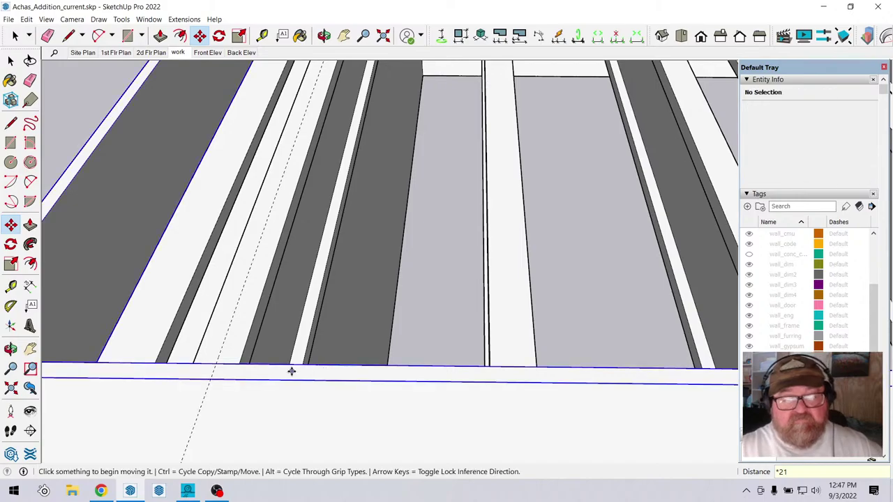
{"action": "middle_click_drag", "start_coordinate": [291, 370], "coordinate": [106, 360]}
{"action": "scroll", "coordinate": [106, 359], "scroll_direction": "down", "scroll_amount": 6}
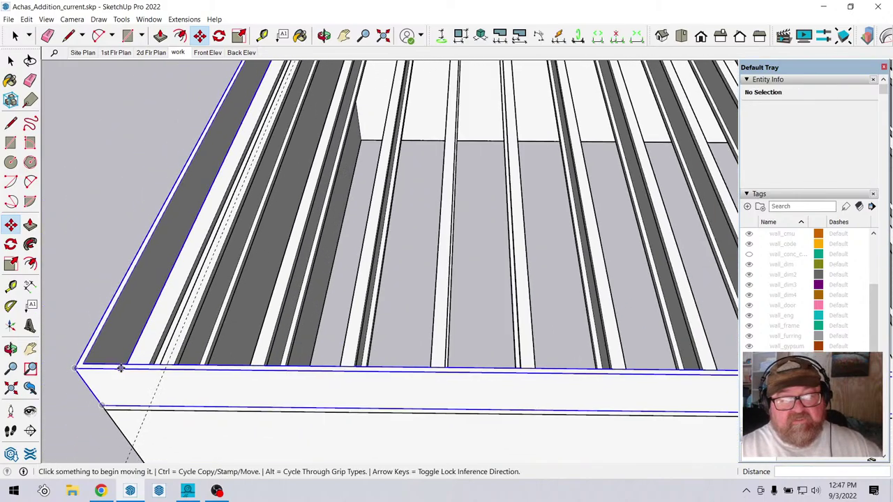
{"action": "scroll", "coordinate": [158, 375], "scroll_direction": "down", "scroll_amount": 2}
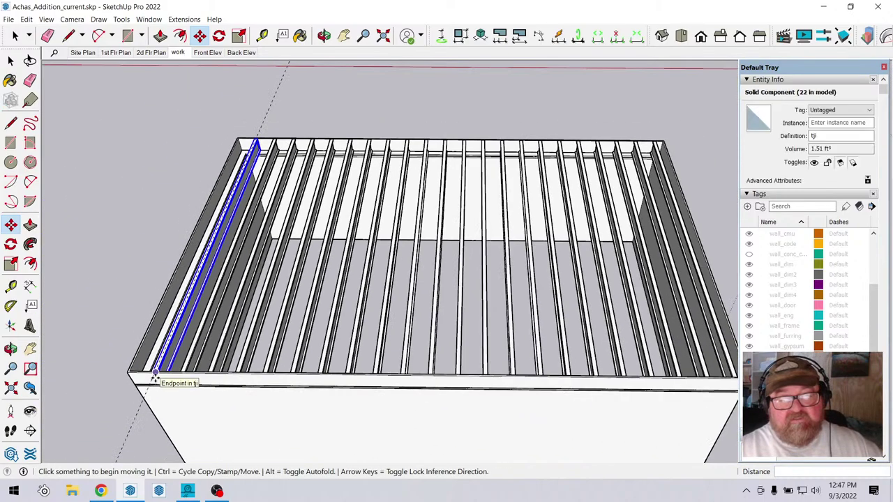
{"action": "left_click", "coordinate": [48, 35]}
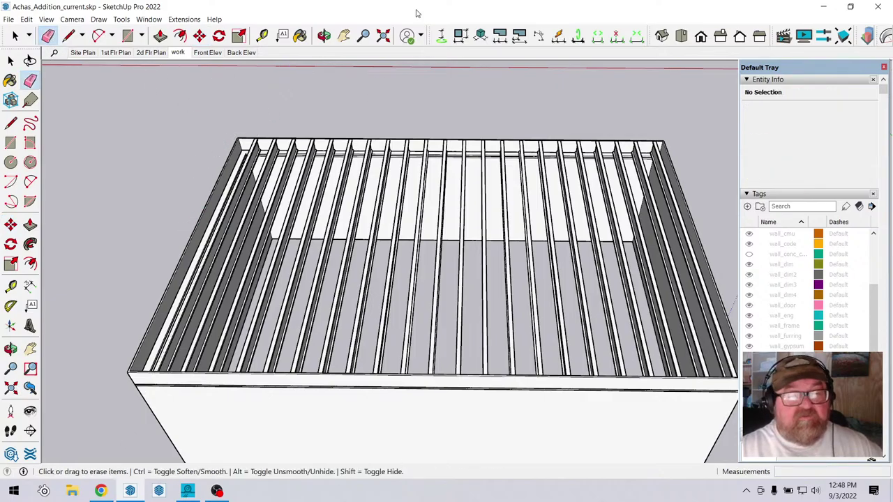
From an oblique view, crossing-select most joists and add the nearby missed ones.
{"action": "left_click", "coordinate": [324, 35]}
{"action": "left_click_drag", "start_coordinate": [479, 263], "coordinate": [221, 164]}
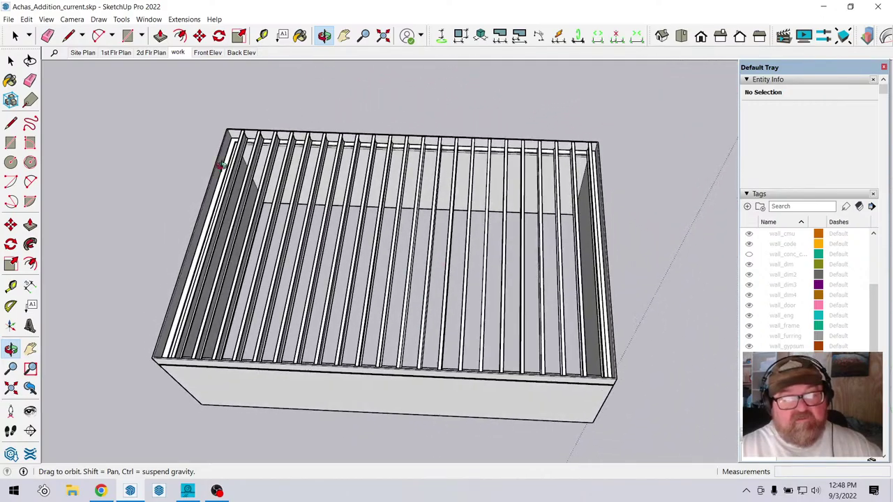
{"action": "left_click", "coordinate": [15, 36]}
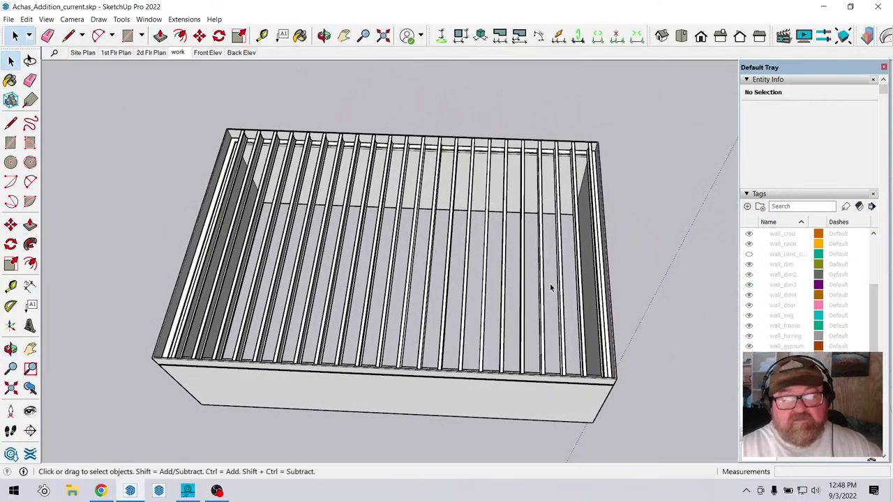
{"action": "left_click_drag", "start_coordinate": [261, 254], "coordinate": [260, 255]}
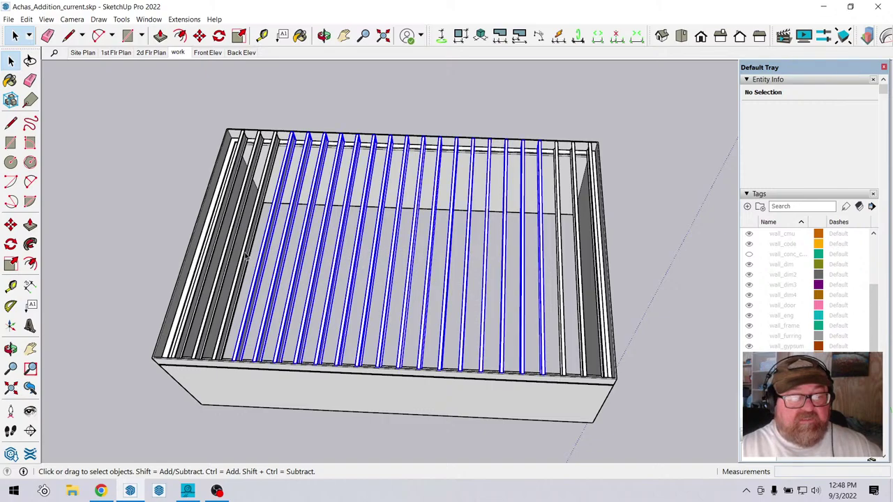
{"action": "scroll", "coordinate": [203, 300], "scroll_direction": "up", "scroll_amount": 3}
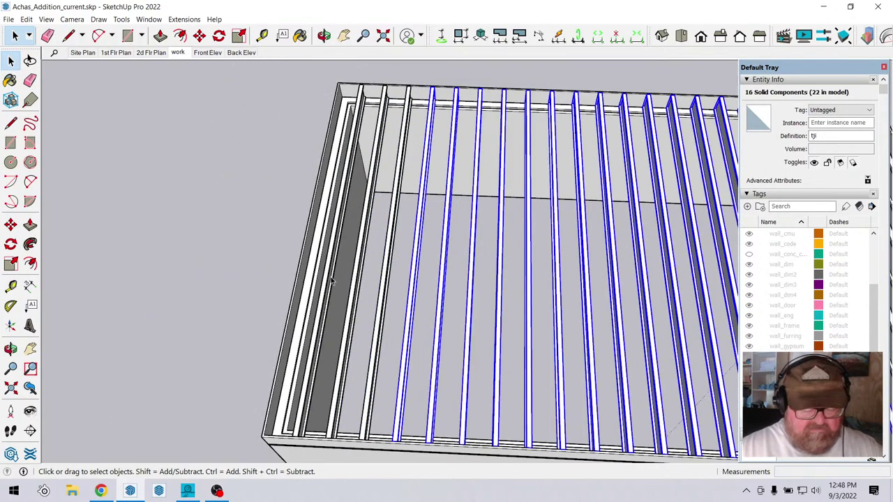
{"action": "left_click", "coordinate": [394, 237], "text": "ctrl"}
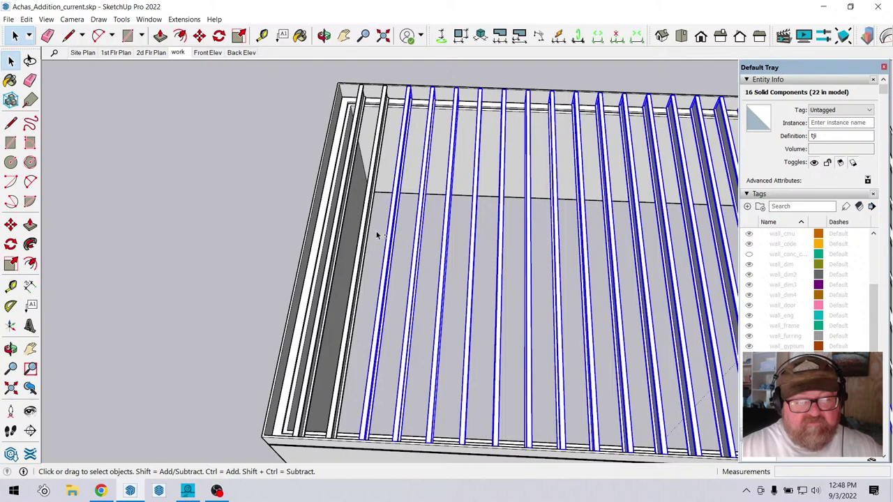
{"action": "left_click", "coordinate": [368, 227], "text": "ctrl"}
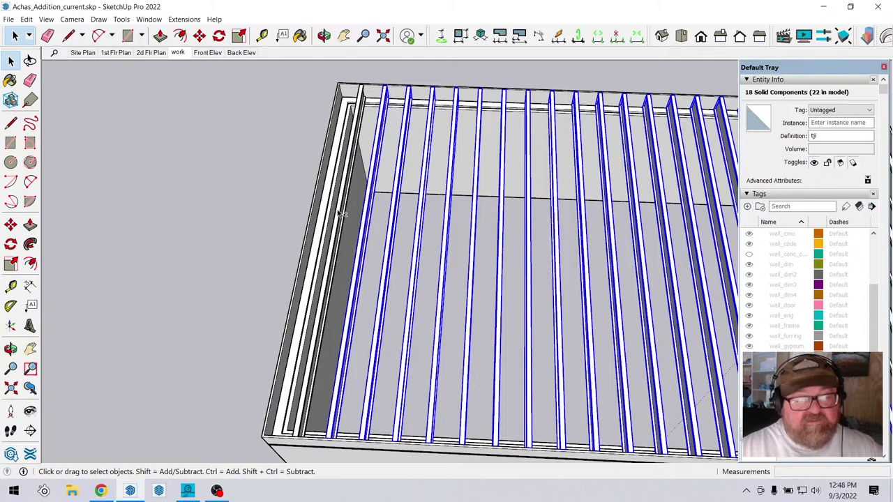
{"action": "left_click", "coordinate": [342, 214], "text": "ctrl"}
{"action": "scroll", "coordinate": [166, 237], "scroll_direction": "down", "scroll_amount": 5}
{"action": "scroll", "coordinate": [602, 237], "scroll_direction": "up", "scroll_amount": 5}
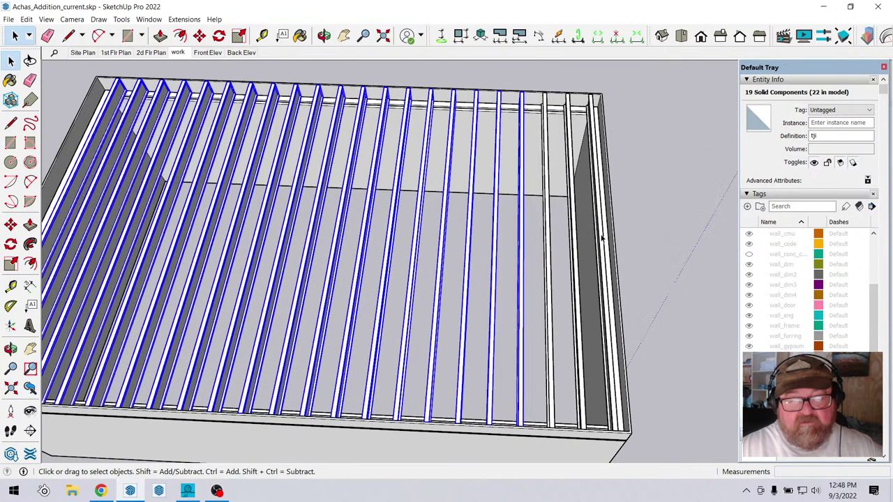
Add the last right-edge joists to complete 22 selected and dismiss the autosave error.
{"action": "left_click", "coordinate": [549, 180], "text": "ctrl"}
{"action": "left_click", "coordinate": [569, 183], "text": "ctrl"}
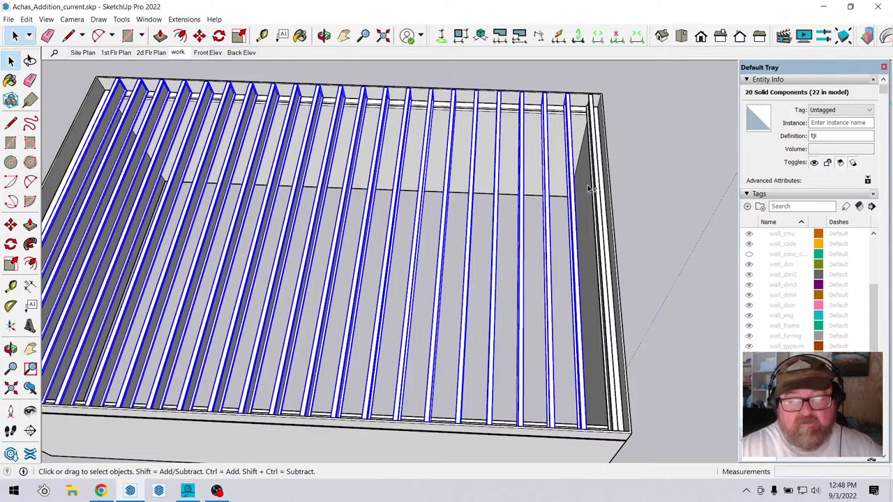
{"action": "left_click", "coordinate": [596, 180], "text": "ctrl"}
{"action": "scroll", "coordinate": [597, 180], "scroll_direction": "down", "scroll_amount": 3}
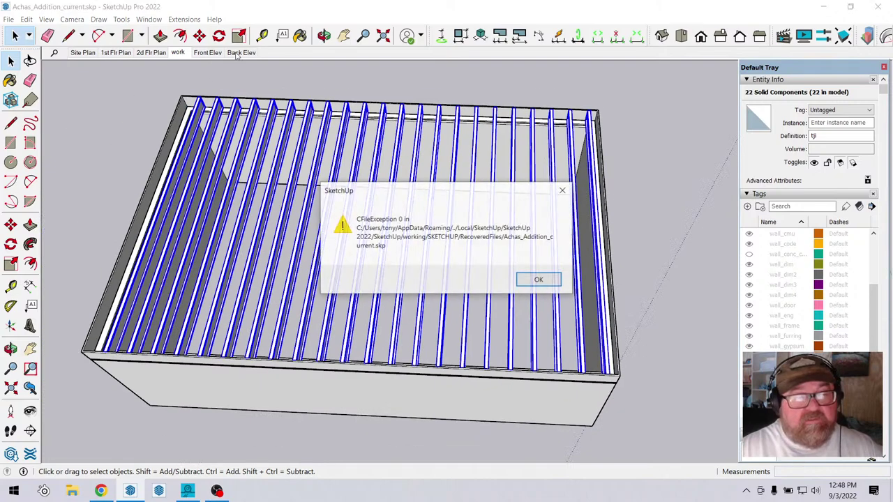
{"action": "left_click", "coordinate": [528, 280]}
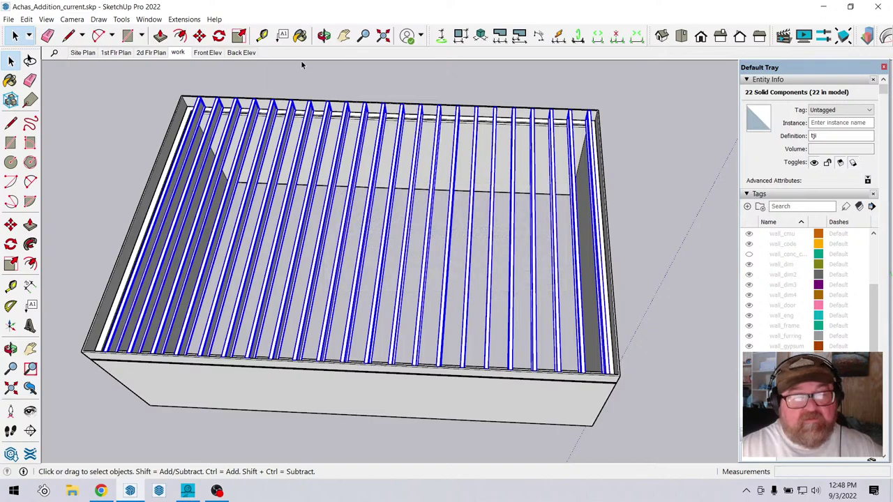
{"action": "left_click", "coordinate": [324, 36]}
{"action": "left_click_drag", "start_coordinate": [342, 79], "coordinate": [253, 147]}
{"action": "scroll", "coordinate": [252, 149], "scroll_direction": "up", "scroll_amount": 3}
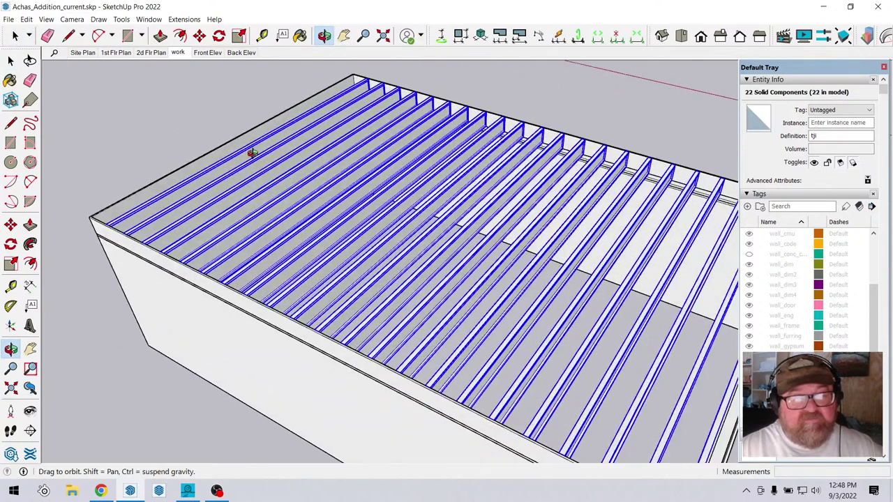
{"action": "key", "text": "space"}
{"action": "scroll", "coordinate": [55, 106], "scroll_direction": "down", "scroll_amount": 1}
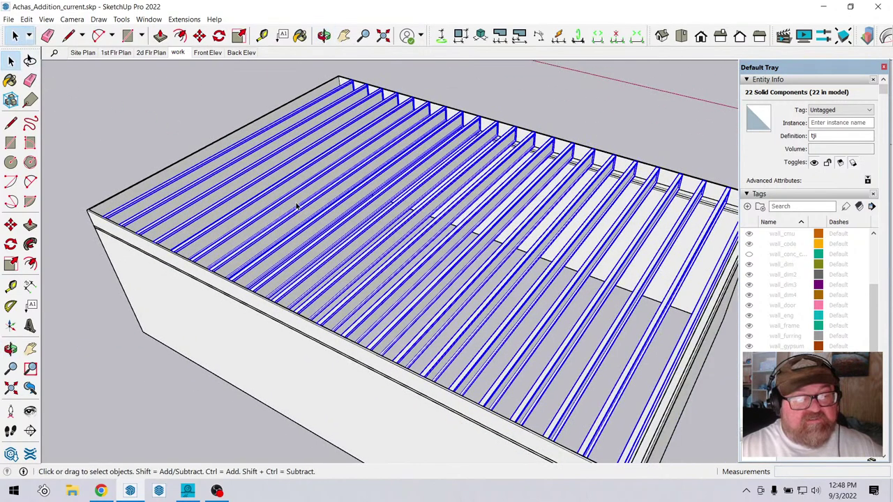
Make the 22 selected joists into one group.
{"action": "right_click", "coordinate": [296, 206]}
{"action": "mouse_move", "coordinate": [323, 263]}
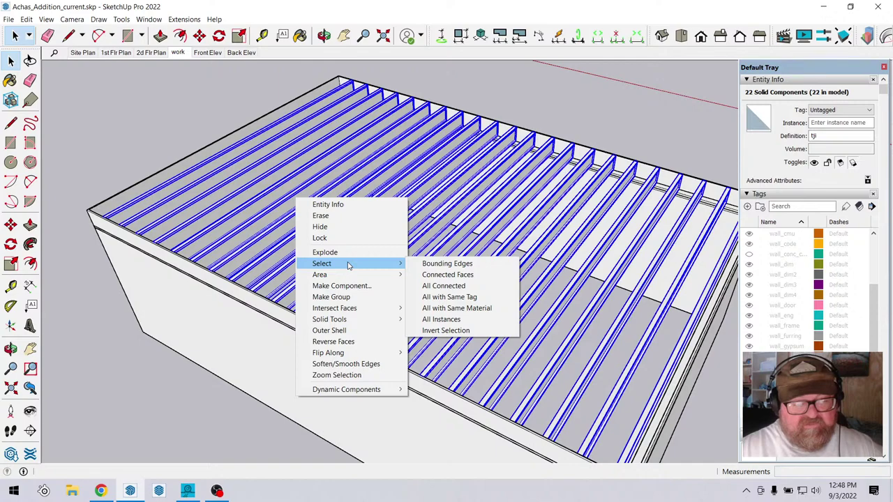
{"action": "left_click", "coordinate": [342, 297]}
Save the model over Achas_Addition_current.skp, replacing the existing file.
{"action": "left_click", "coordinate": [10, 19]}
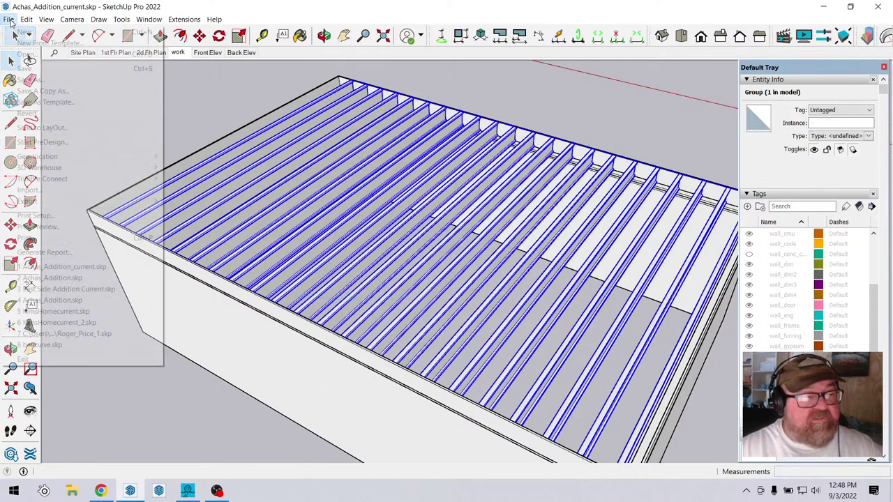
{"action": "left_click", "coordinate": [27, 67]}
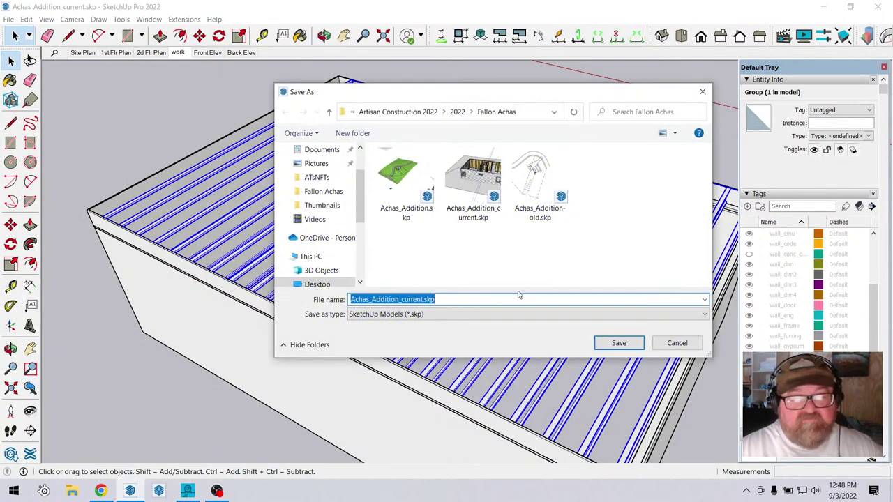
{"action": "left_click", "coordinate": [619, 343]}
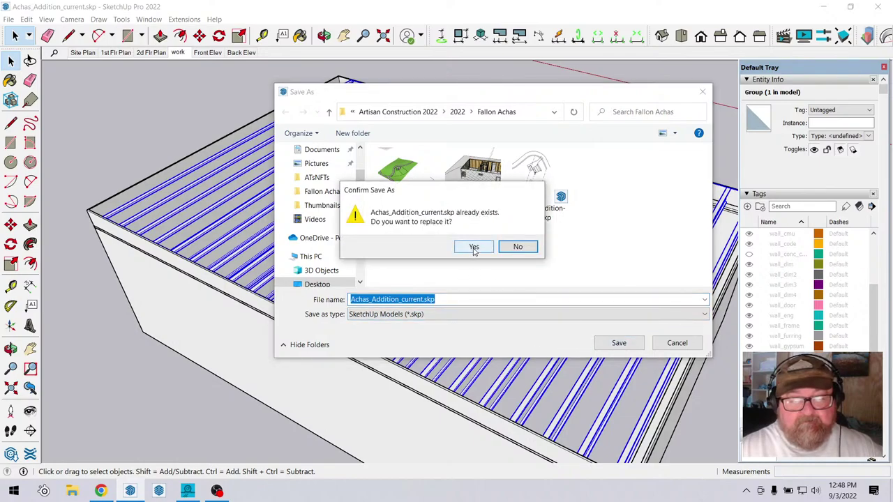
{"action": "left_click", "coordinate": [473, 248]}
{"action": "scroll", "coordinate": [207, 212], "scroll_direction": "down", "scroll_amount": 2}
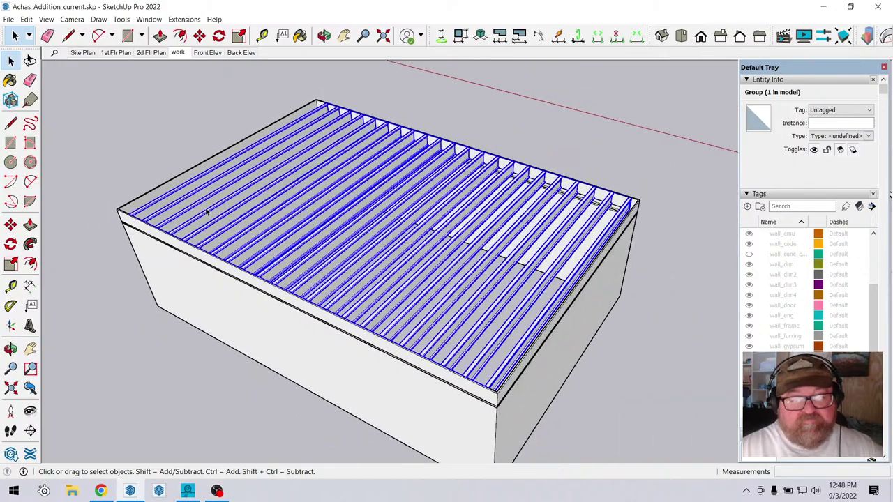
From an overhead angle, show the 2D Floor Plan linework and collapse the 4 - Wall folder.
{"action": "scroll", "coordinate": [322, 209], "scroll_direction": "up", "scroll_amount": 2}
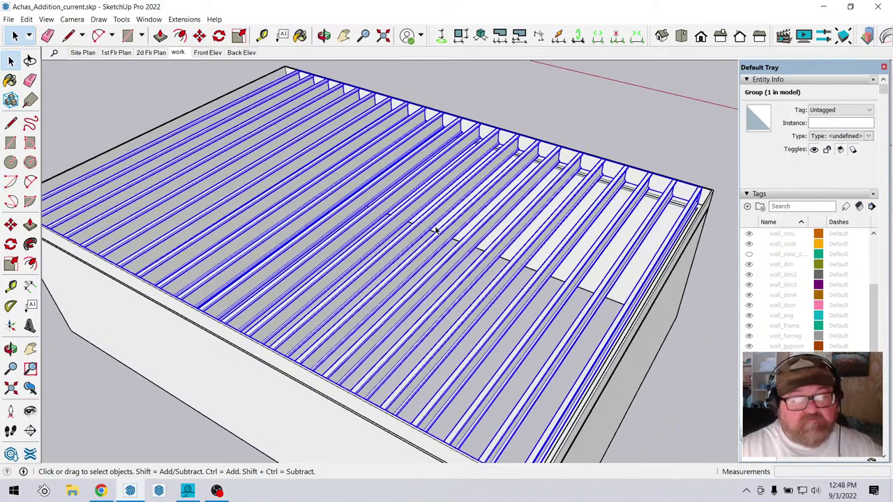
{"action": "left_click", "coordinate": [324, 36]}
{"action": "left_click_drag", "start_coordinate": [422, 197], "coordinate": [526, 275]}
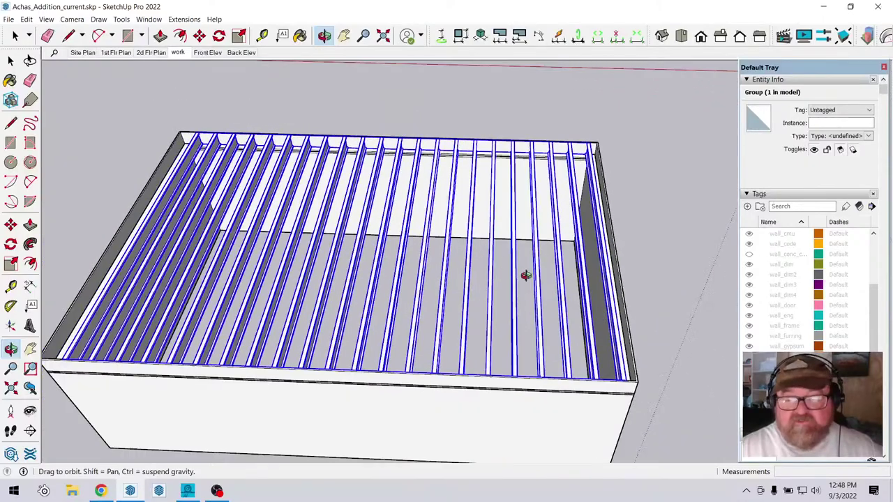
{"action": "scroll", "coordinate": [755, 268], "scroll_direction": "down", "scroll_amount": 3}
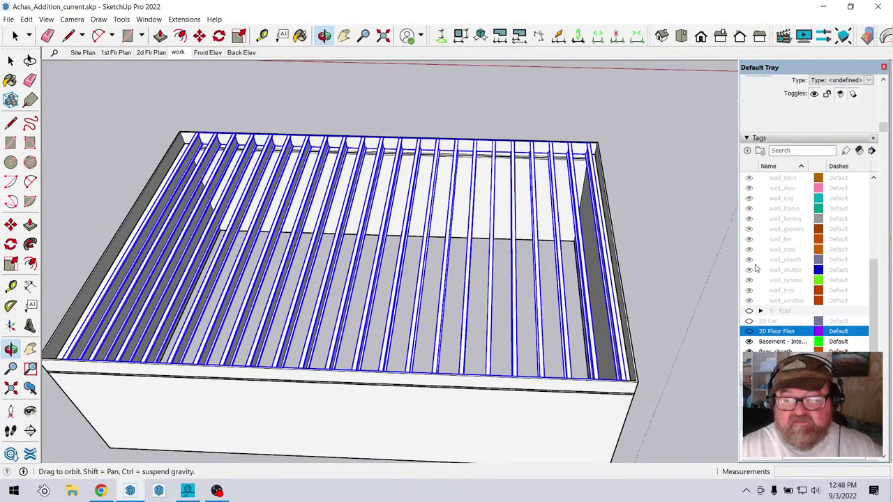
{"action": "left_click", "coordinate": [749, 332]}
{"action": "scroll", "coordinate": [774, 274], "scroll_direction": "up", "scroll_amount": 4}
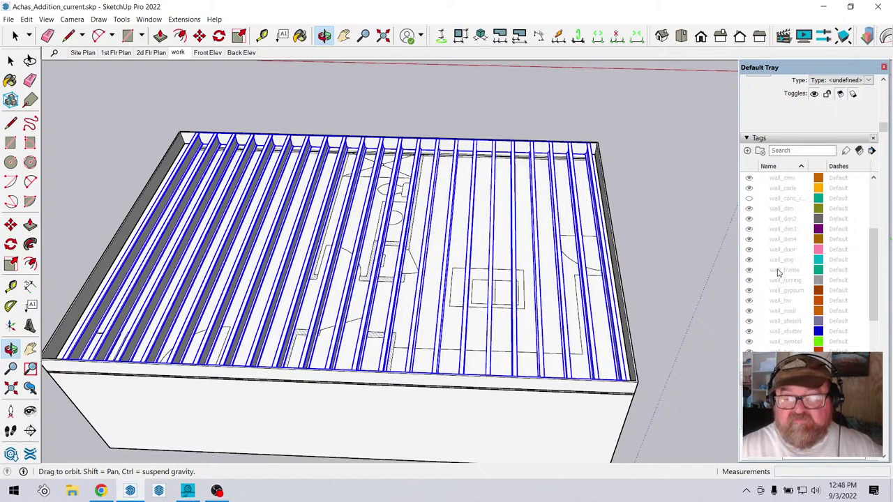
{"action": "left_click", "coordinate": [762, 188]}
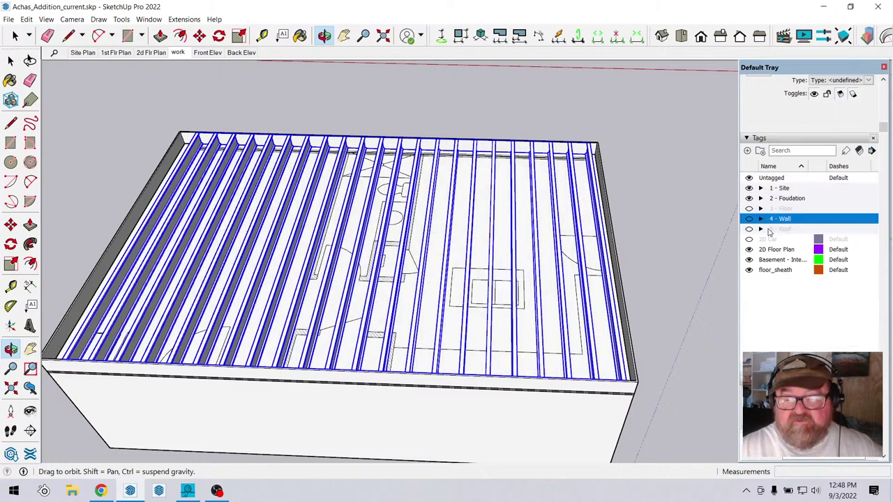
{"action": "scroll", "coordinate": [767, 251], "scroll_direction": "up", "scroll_amount": 2}
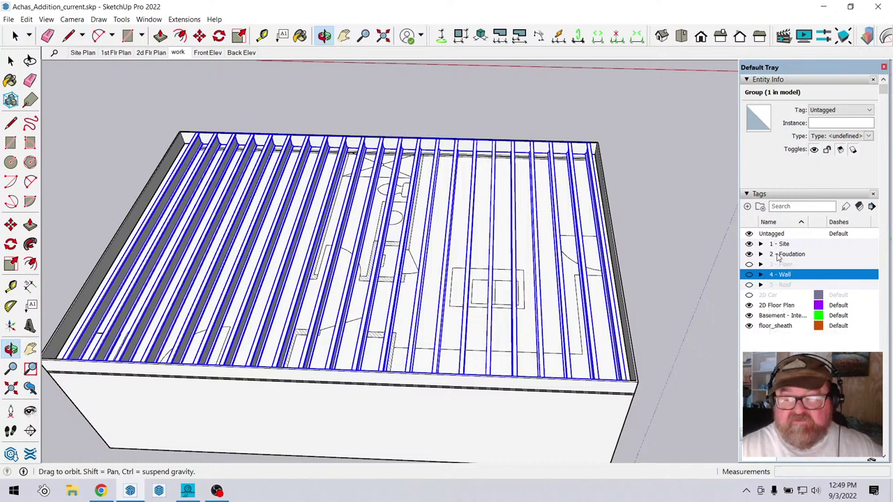
Move the 2D Floor Plan tag into 3 - Floor, make that folder visible, and orbit in close.
{"action": "left_click", "coordinate": [773, 307]}
{"action": "left_click_drag", "start_coordinate": [773, 307], "coordinate": [784, 268]}
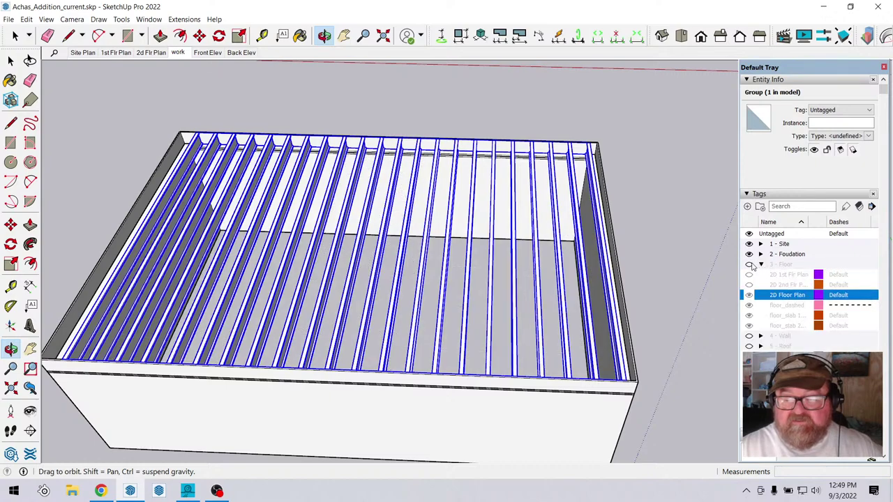
{"action": "left_click", "coordinate": [749, 265]}
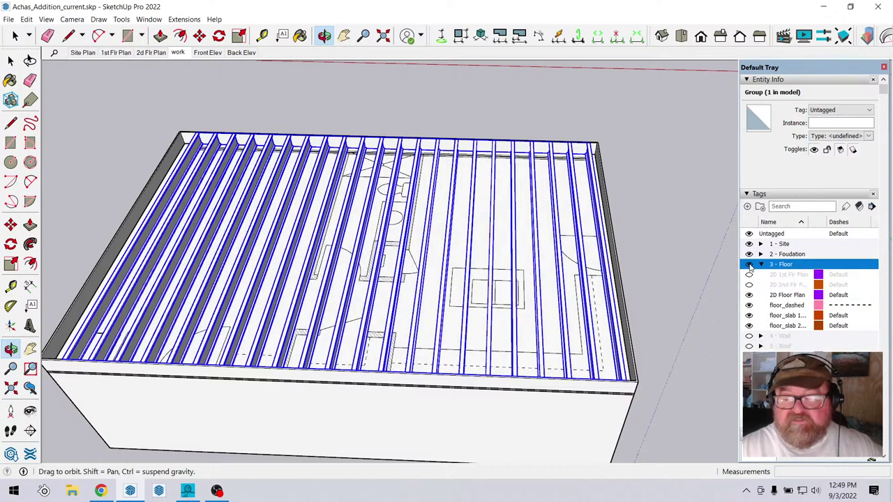
{"action": "left_click", "coordinate": [749, 265]}
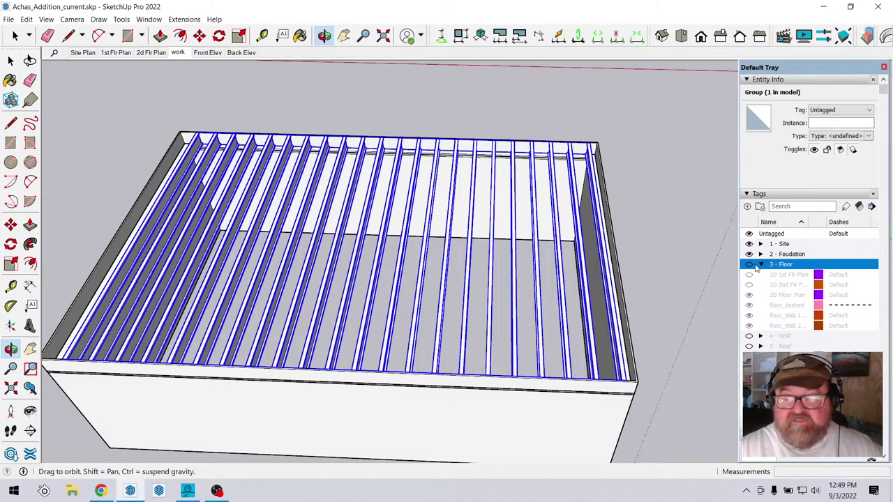
{"action": "left_click", "coordinate": [750, 265]}
{"action": "left_click_drag", "start_coordinate": [430, 241], "coordinate": [404, 286]}
{"action": "scroll", "coordinate": [404, 282], "scroll_direction": "up", "scroll_amount": 3}
{"action": "left_click_drag", "start_coordinate": [447, 289], "coordinate": [444, 187]}
{"action": "left_click_drag", "start_coordinate": [450, 221], "coordinate": [470, 255]}
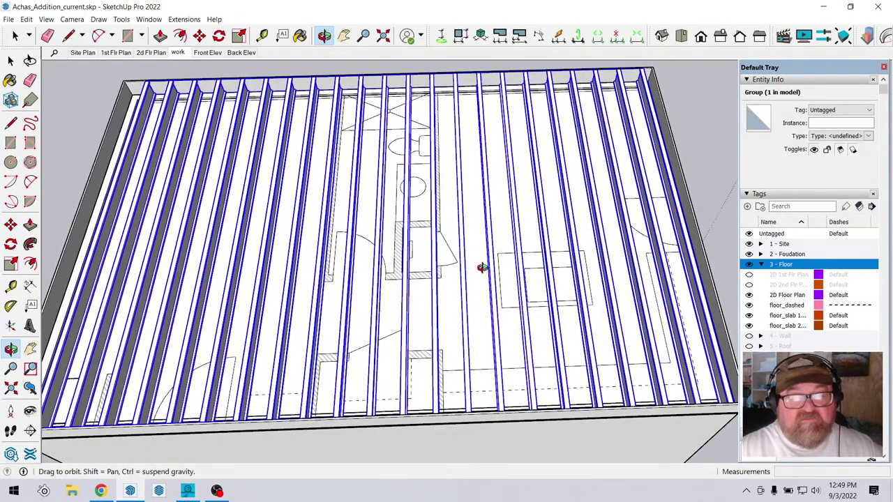
{"action": "scroll", "coordinate": [425, 147], "scroll_direction": "up", "scroll_amount": 10}
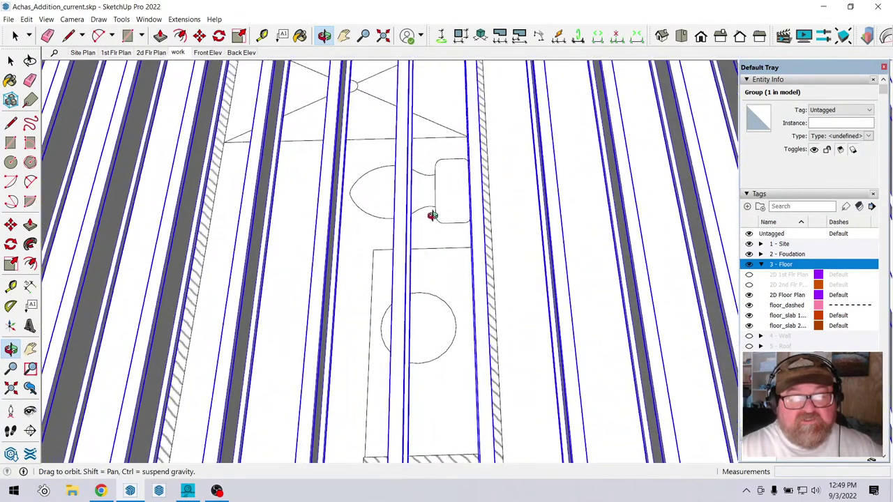
{"action": "left_click_drag", "start_coordinate": [433, 215], "coordinate": [604, 198]}
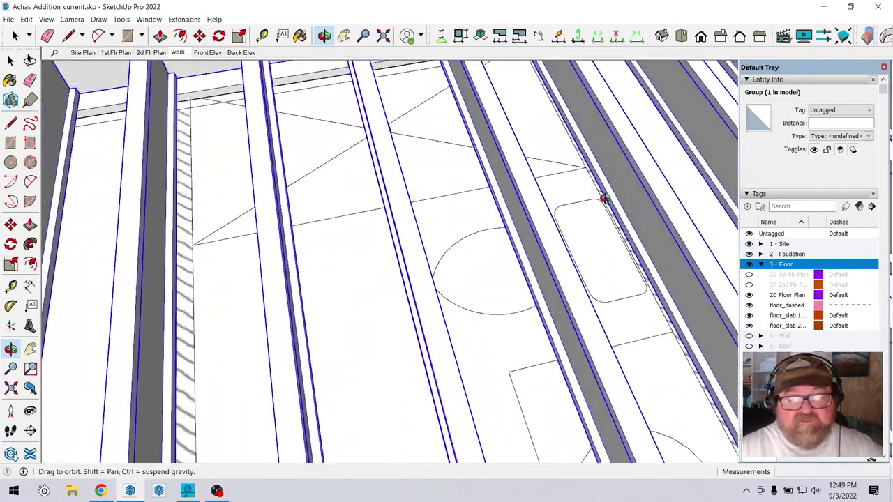
Place a guide line 12 inches from the joist edge.
{"action": "scroll", "coordinate": [604, 198], "scroll_direction": "up", "scroll_amount": 5}
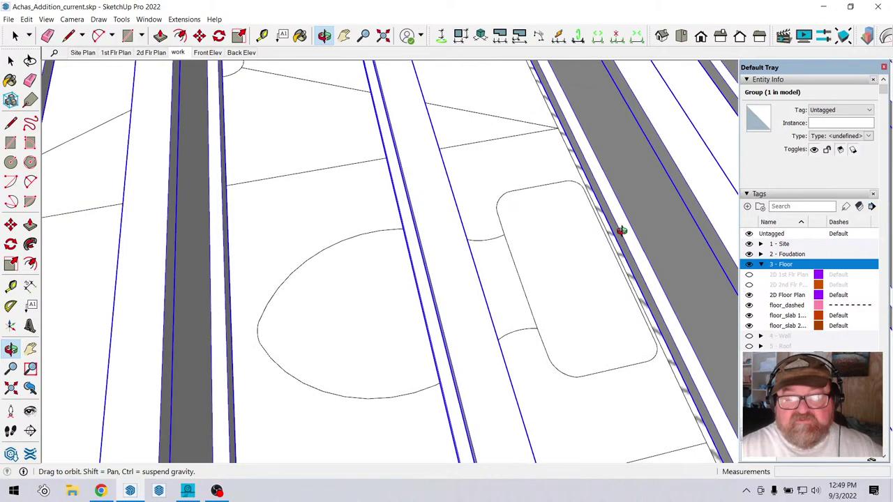
{"action": "scroll", "coordinate": [621, 230], "scroll_direction": "up", "scroll_amount": 2}
{"action": "left_click", "coordinate": [262, 35]}
{"action": "scroll", "coordinate": [594, 239], "scroll_direction": "up", "scroll_amount": 3}
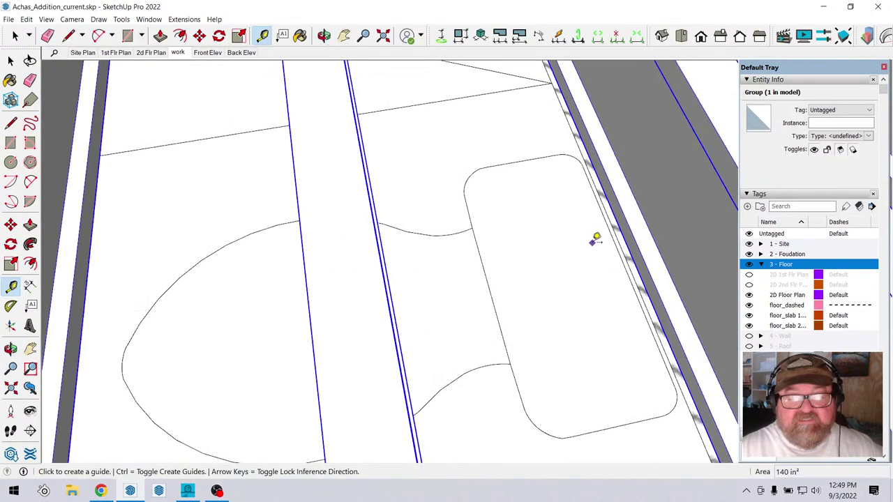
{"action": "left_click", "coordinate": [621, 235]}
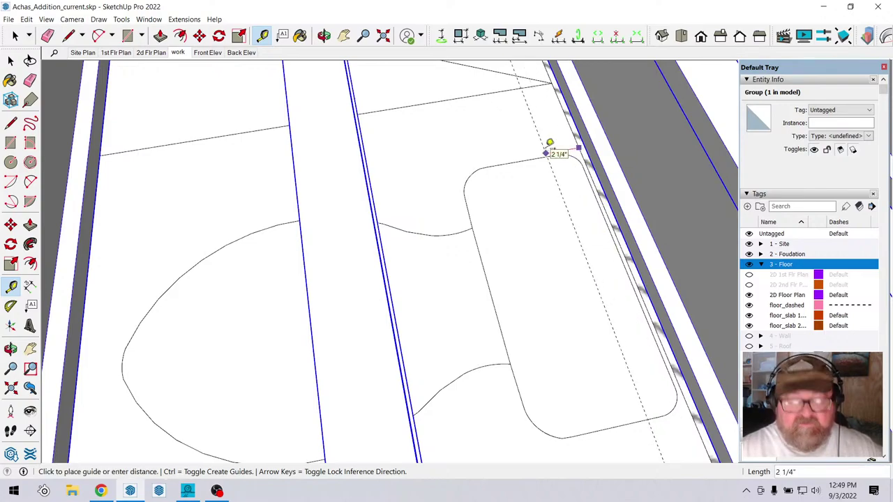
{"action": "type", "text": "12"}
{"action": "key", "text": "Return"}
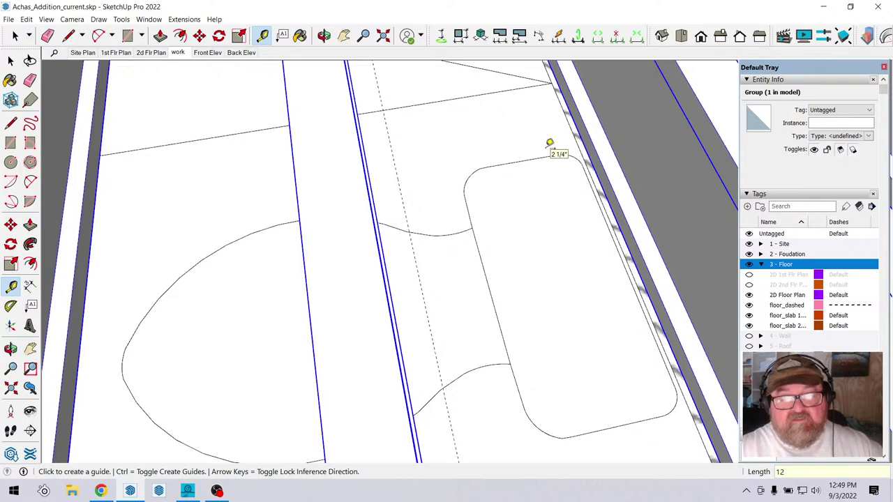
Add a second guide from the dashed guide against the joist edge.
{"action": "left_click", "coordinate": [324, 36]}
{"action": "left_click_drag", "start_coordinate": [444, 172], "coordinate": [411, 255]}
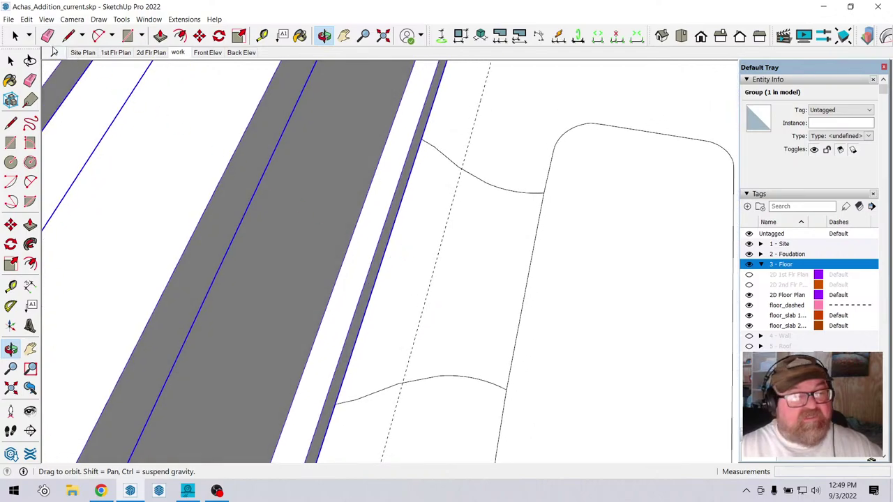
{"action": "left_click", "coordinate": [262, 35]}
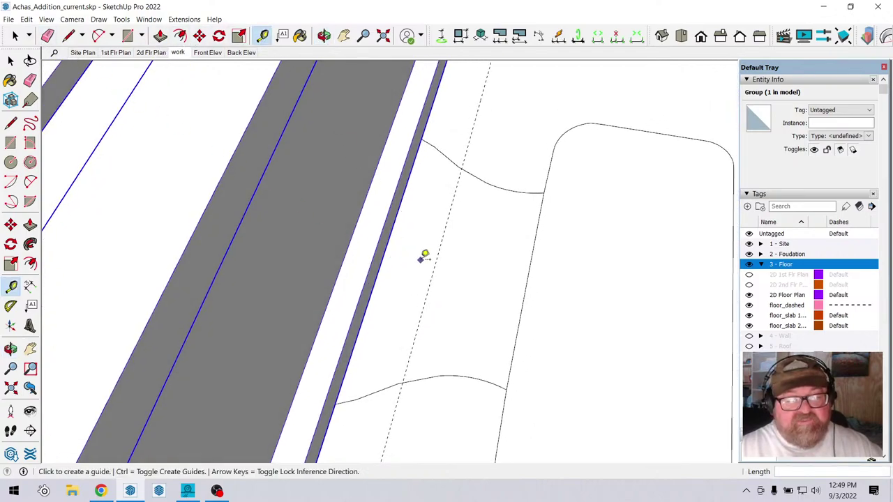
{"action": "left_click", "coordinate": [435, 263]}
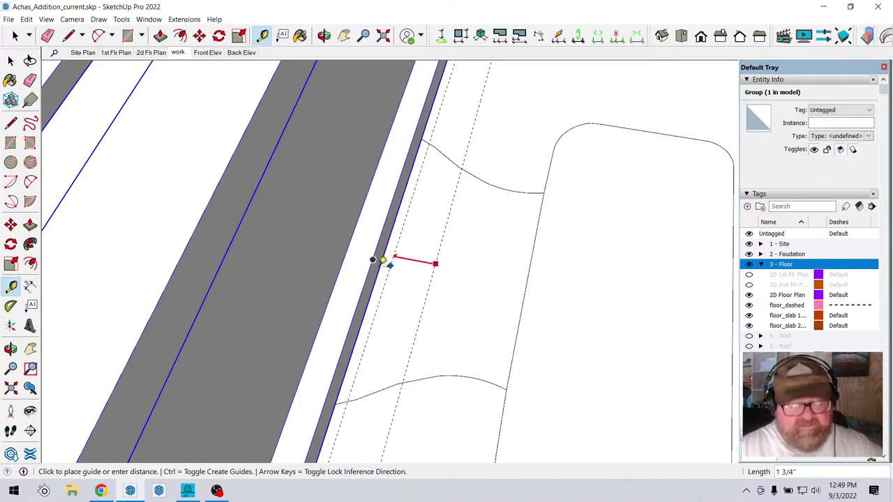
{"action": "left_click", "coordinate": [383, 260]}
{"action": "scroll", "coordinate": [532, 342], "scroll_direction": "down", "scroll_amount": 5}
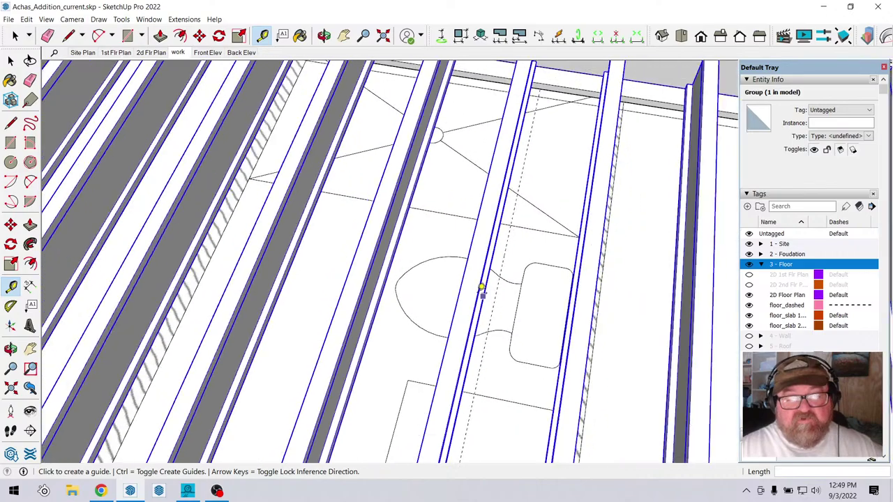
{"action": "scroll", "coordinate": [475, 283], "scroll_direction": "down", "scroll_amount": 6}
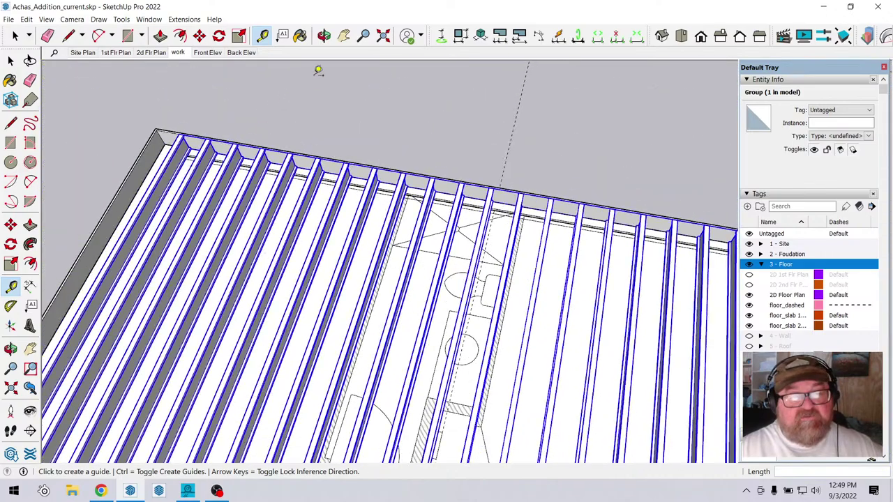
Tilt the view down onto the floor-joist group.
{"action": "left_click", "coordinate": [324, 35]}
{"action": "left_click_drag", "start_coordinate": [344, 233], "coordinate": [649, 406]}
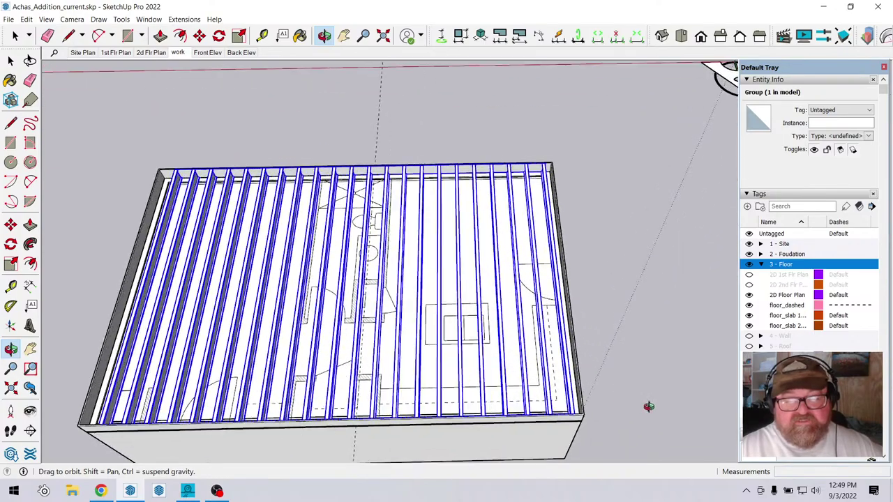
{"action": "scroll", "coordinate": [579, 402], "scroll_direction": "up", "scroll_amount": 8}
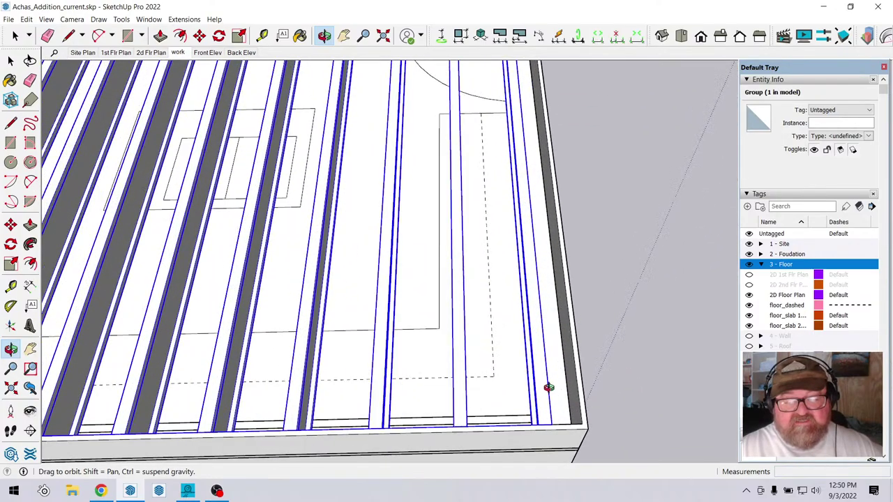
{"action": "scroll", "coordinate": [546, 389], "scroll_direction": "down", "scroll_amount": 10}
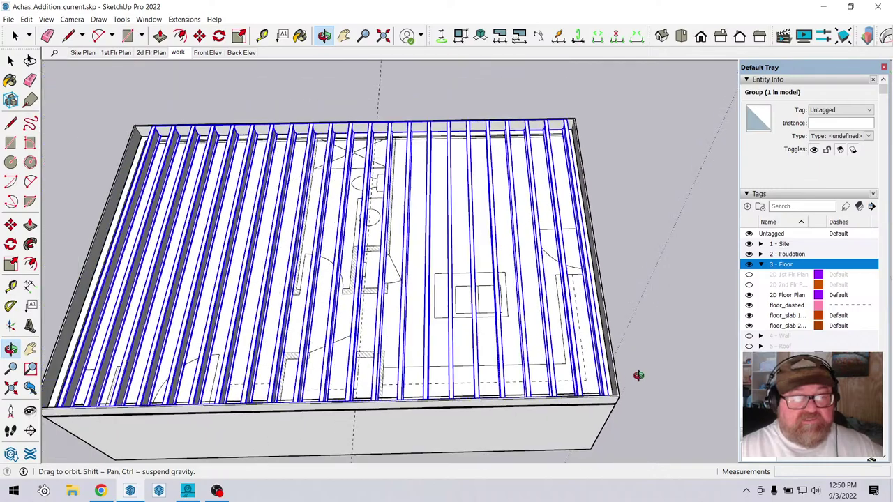
{"action": "scroll", "coordinate": [231, 370], "scroll_direction": "up", "scroll_amount": 3}
{"action": "left_click", "coordinate": [9, 19]}
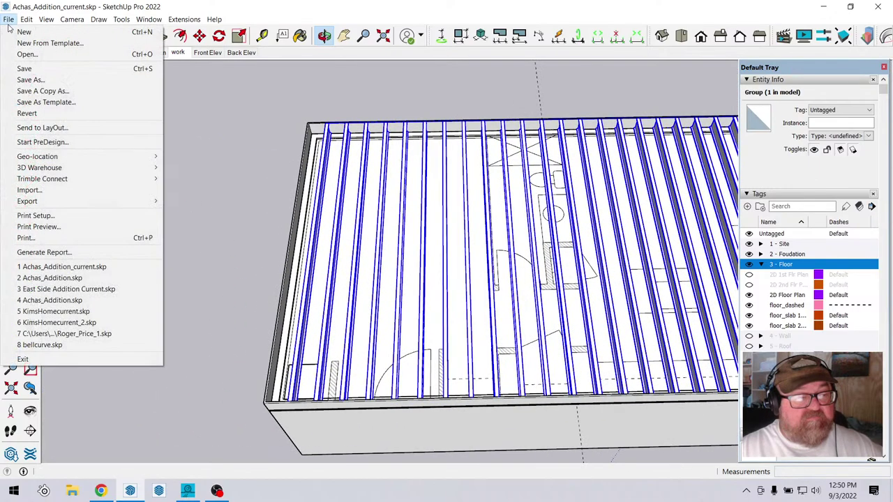
{"action": "left_click", "coordinate": [171, 9]}
Move the joist group about 2 inches sideways from its bottom edge.
{"action": "key", "text": "space"}
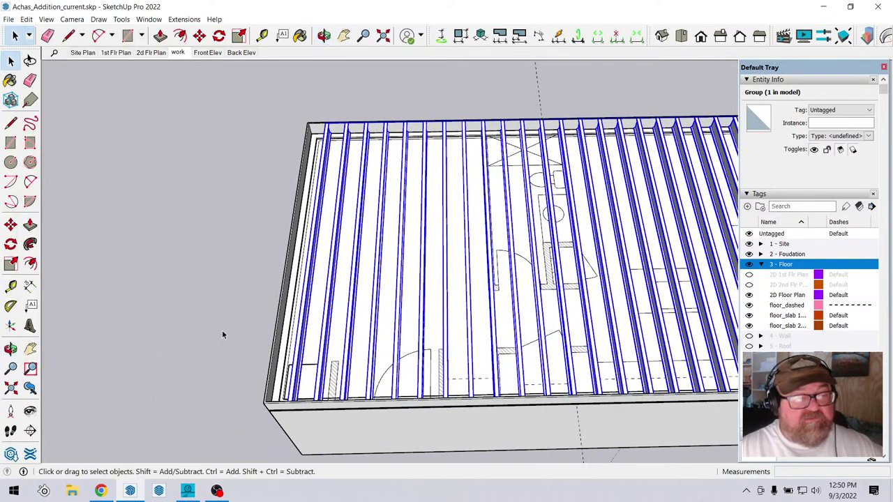
{"action": "scroll", "coordinate": [284, 377], "scroll_direction": "up", "scroll_amount": 2}
{"action": "scroll", "coordinate": [293, 364], "scroll_direction": "up", "scroll_amount": 3}
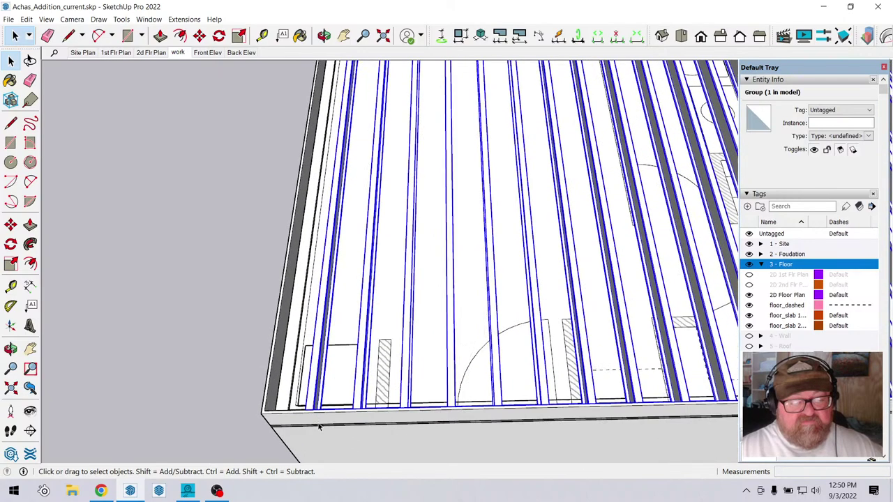
{"action": "key", "text": "m"}
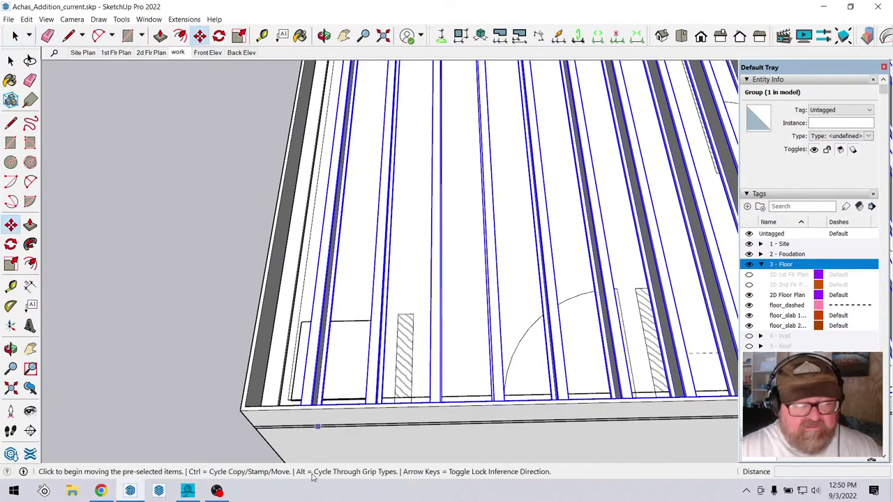
{"action": "scroll", "coordinate": [297, 411], "scroll_direction": "up", "scroll_amount": 4}
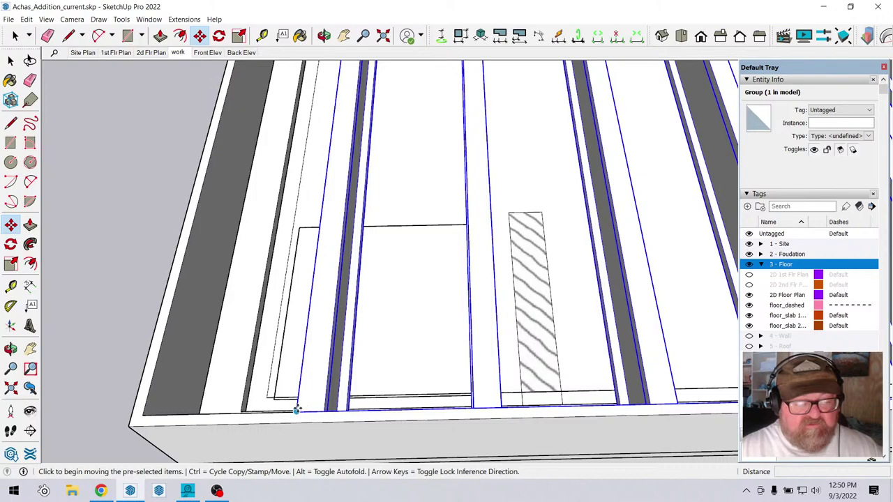
{"action": "left_click", "coordinate": [296, 410]}
{"action": "left_click", "coordinate": [287, 413]}
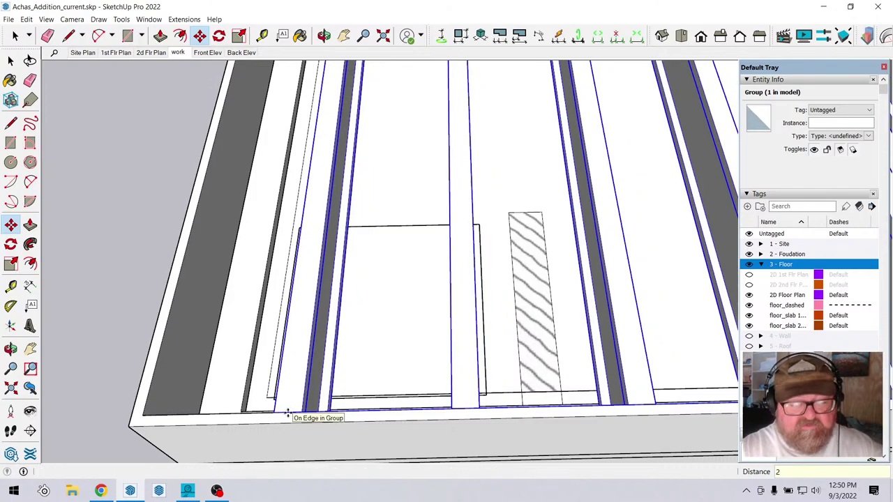
{"action": "scroll", "coordinate": [229, 412], "scroll_direction": "down", "scroll_amount": 3}
{"action": "scroll", "coordinate": [175, 399], "scroll_direction": "down", "scroll_amount": 6}
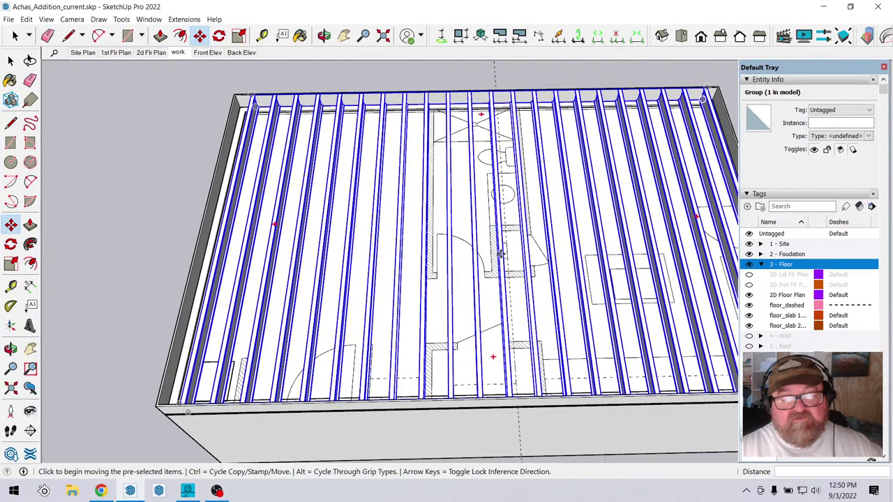
{"action": "left_click", "coordinate": [324, 35]}
{"action": "scroll", "coordinate": [489, 140], "scroll_direction": "up", "scroll_amount": 5}
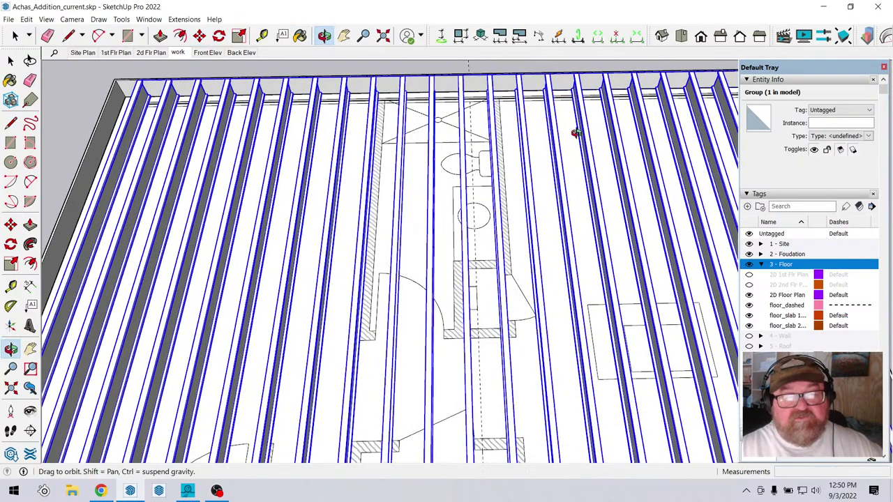
{"action": "left_click_drag", "start_coordinate": [448, 139], "coordinate": [435, 193]}
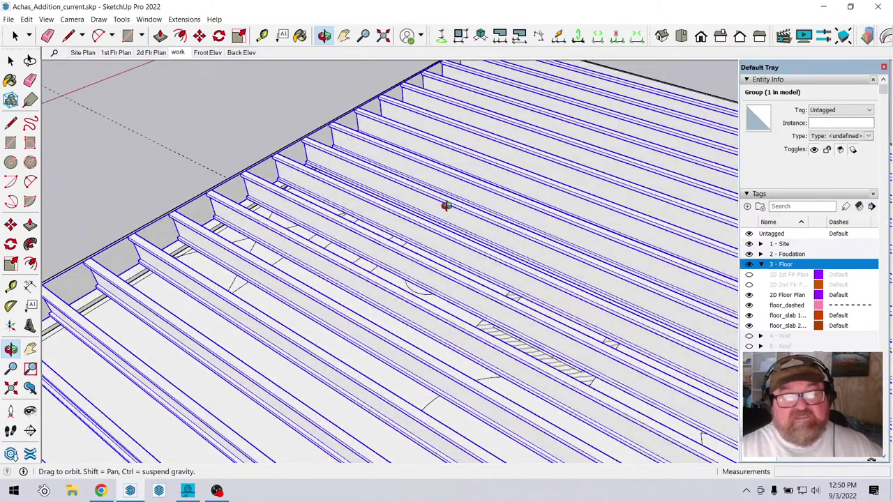
{"action": "scroll", "coordinate": [375, 211], "scroll_direction": "up", "scroll_amount": 2}
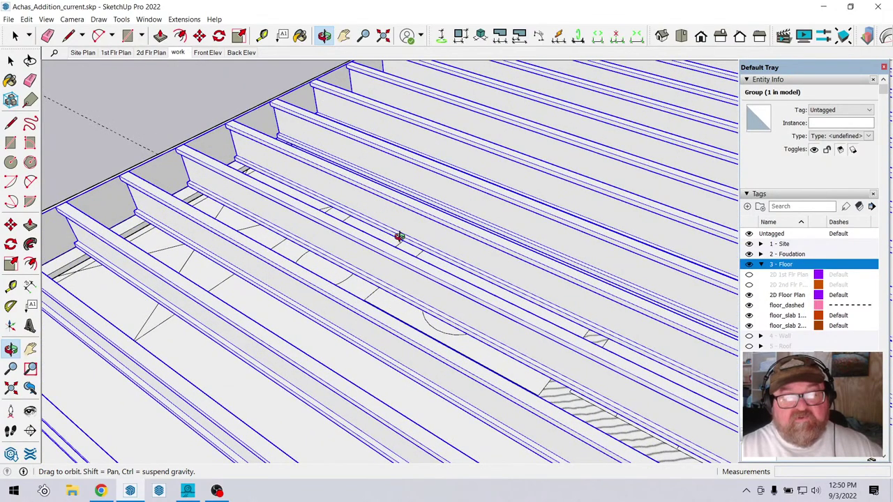
{"action": "left_click_drag", "start_coordinate": [404, 231], "coordinate": [289, 209]}
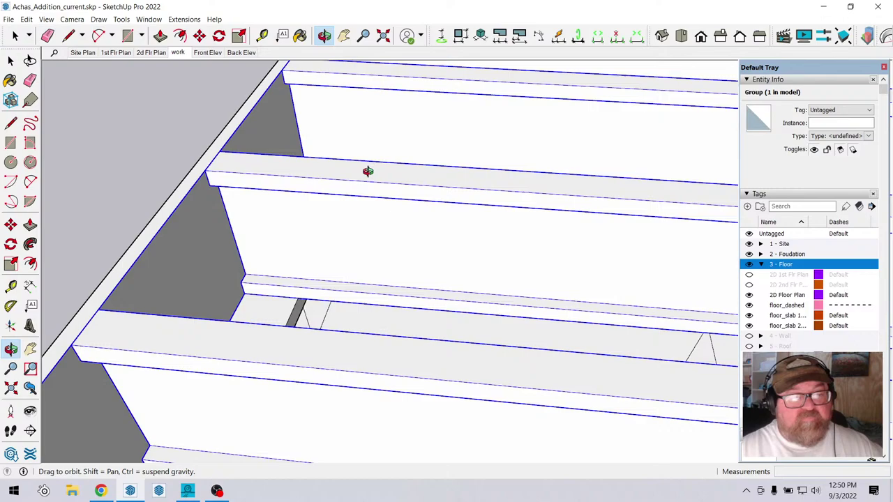
{"action": "left_click_drag", "start_coordinate": [368, 172], "coordinate": [257, 161]}
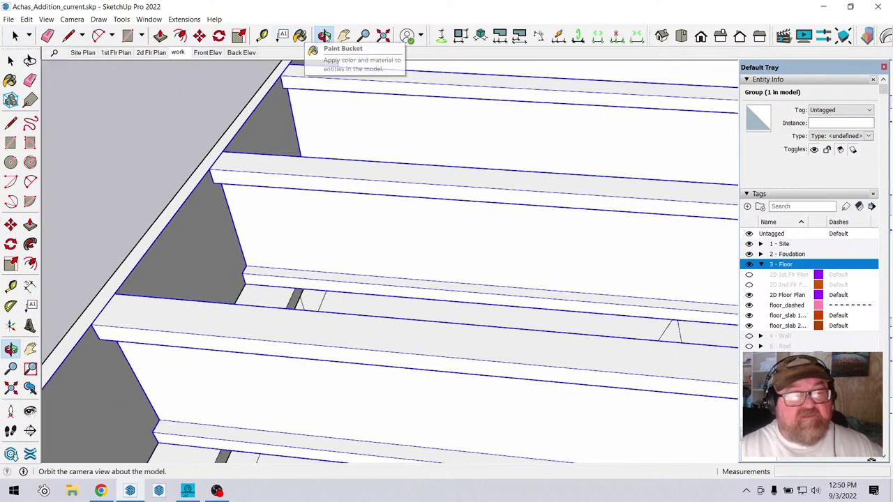
{"action": "mouse_move", "coordinate": [432, 229]}
{"action": "left_mouse_down"}
{"action": "mouse_move", "coordinate": [261, 223]}
{"action": "mouse_move", "coordinate": [212, 274]}
{"action": "mouse_move", "coordinate": [374, 186]}
{"action": "mouse_move", "coordinate": [359, 200]}
{"action": "mouse_move", "coordinate": [323, 349]}
{"action": "mouse_move", "coordinate": [381, 395]}
{"action": "mouse_move", "coordinate": [426, 265]}
{"action": "mouse_move", "coordinate": [437, 200]}
{"action": "mouse_move", "coordinate": [428, 200]}
{"action": "mouse_move", "coordinate": [430, 224]}
{"action": "left_mouse_up"}
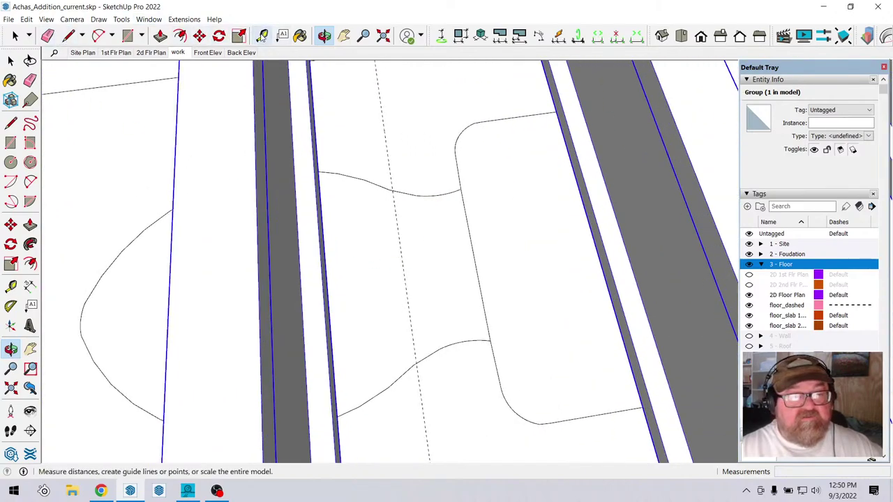
Offset a new guide line 2 inches from the existing guide.
{"action": "left_click", "coordinate": [261, 35]}
{"action": "left_click", "coordinate": [401, 240]}
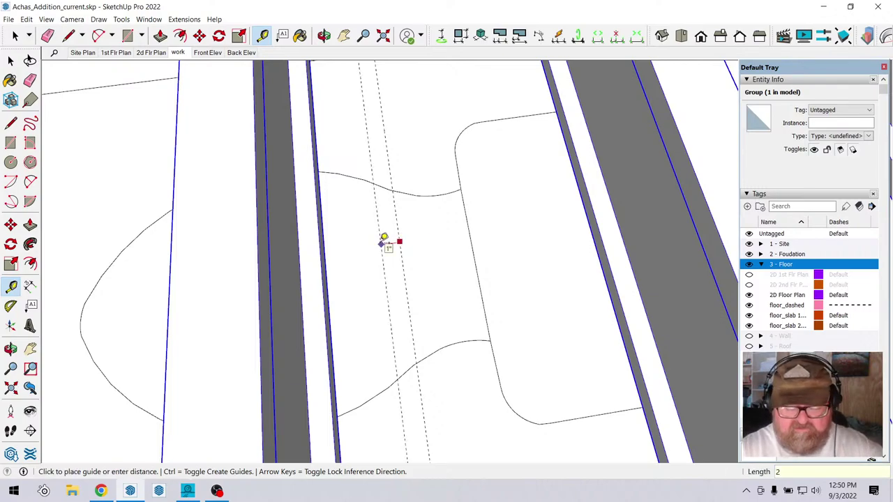
{"action": "key", "text": "Return"}
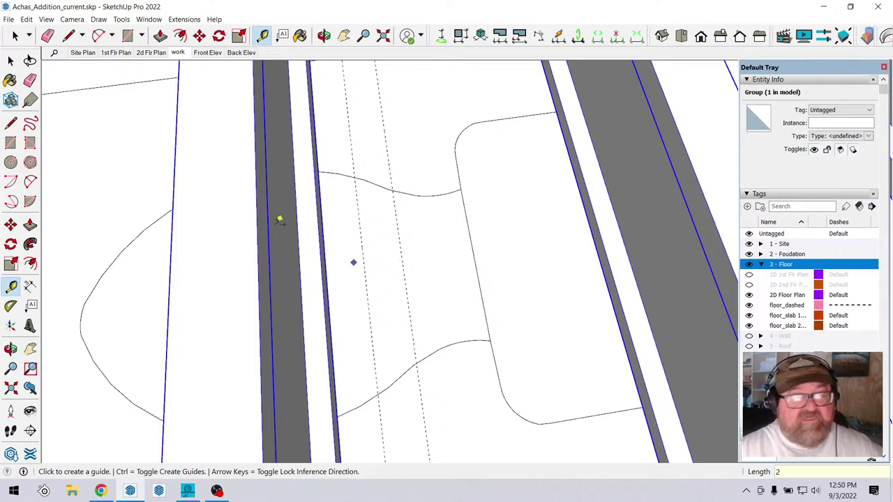
Erase the dashed guide lines over the toilet.
{"action": "left_click", "coordinate": [48, 35]}
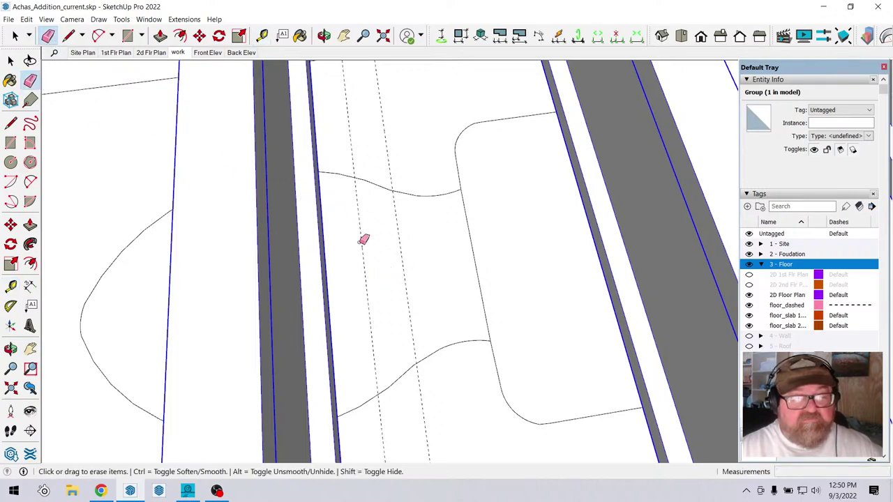
{"action": "left_click", "coordinate": [401, 245]}
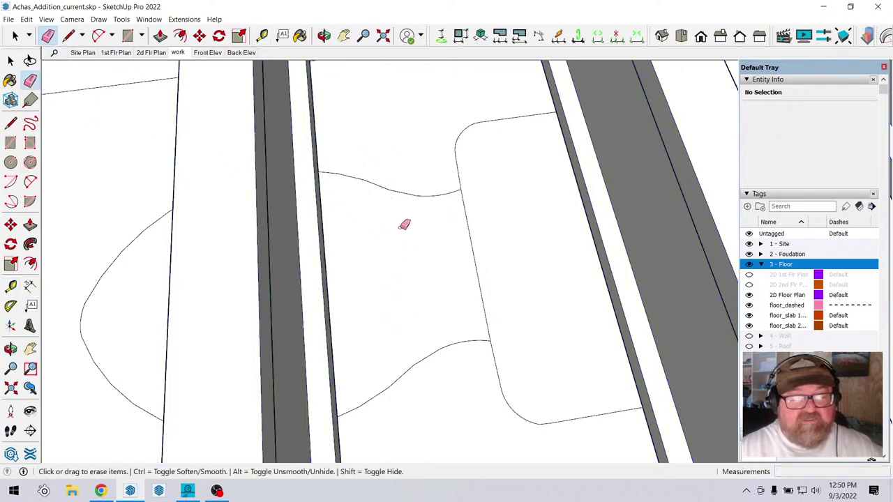
{"action": "middle_click_drag", "start_coordinate": [405, 226], "coordinate": [390, 210]}
{"action": "scroll", "coordinate": [389, 210], "scroll_direction": "down", "scroll_amount": 5}
{"action": "scroll", "coordinate": [453, 166], "scroll_direction": "down", "scroll_amount": 4}
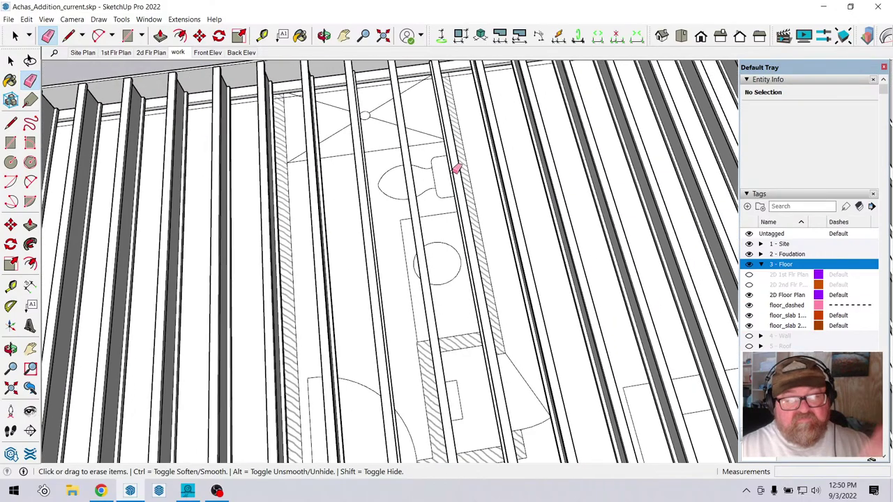
{"action": "scroll", "coordinate": [452, 168], "scroll_direction": "down", "scroll_amount": 5}
Orbit to the whole floor box and measure 1' 3/4" from its inner edge to the first joist.
{"action": "key", "text": "o"}
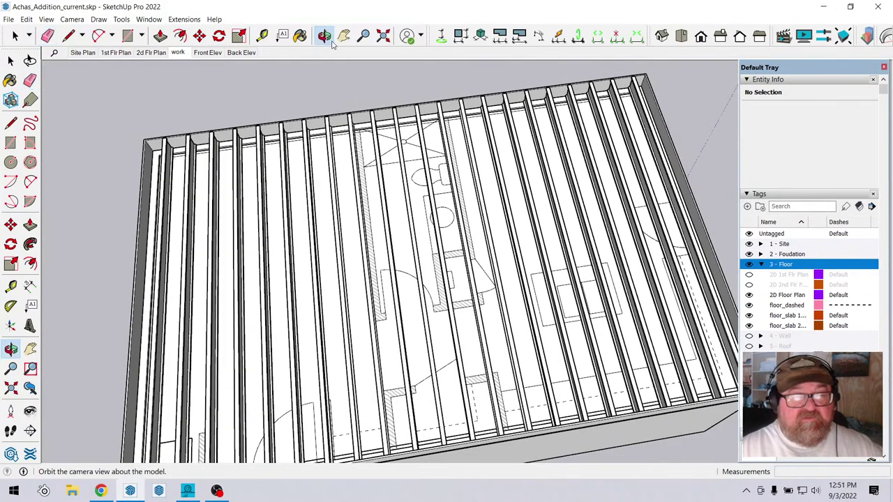
{"action": "left_click_drag", "start_coordinate": [439, 175], "coordinate": [398, 189]}
{"action": "scroll", "coordinate": [193, 265], "scroll_direction": "up", "scroll_amount": 4}
{"action": "scroll", "coordinate": [247, 280], "scroll_direction": "down", "scroll_amount": 4}
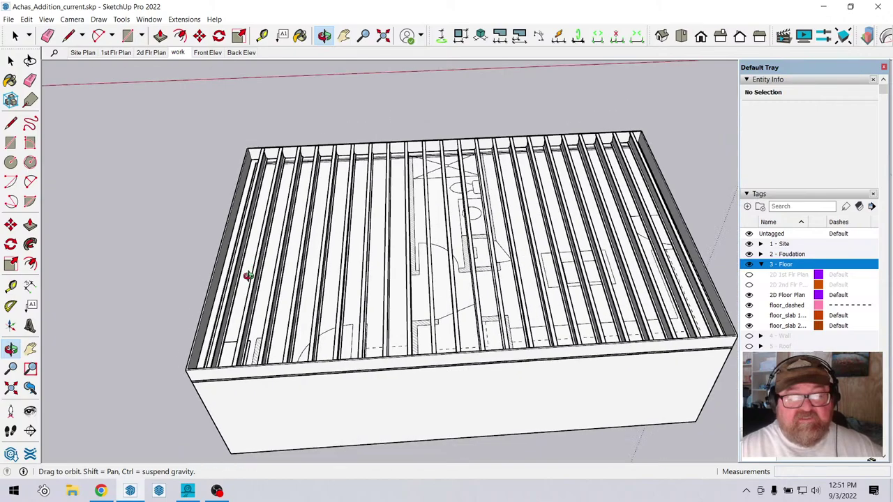
{"action": "scroll", "coordinate": [197, 359], "scroll_direction": "up", "scroll_amount": 3}
{"action": "scroll", "coordinate": [198, 359], "scroll_direction": "up", "scroll_amount": 5}
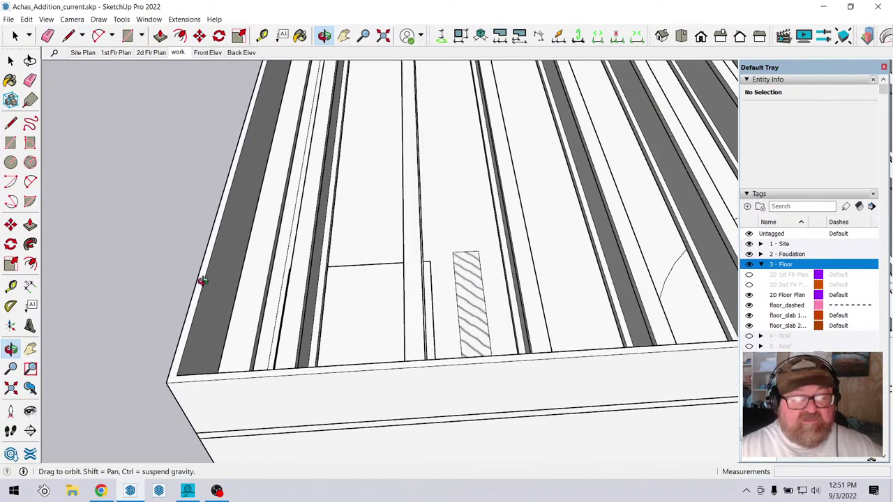
{"action": "left_click", "coordinate": [262, 35]}
{"action": "scroll", "coordinate": [178, 327], "scroll_direction": "up", "scroll_amount": 3}
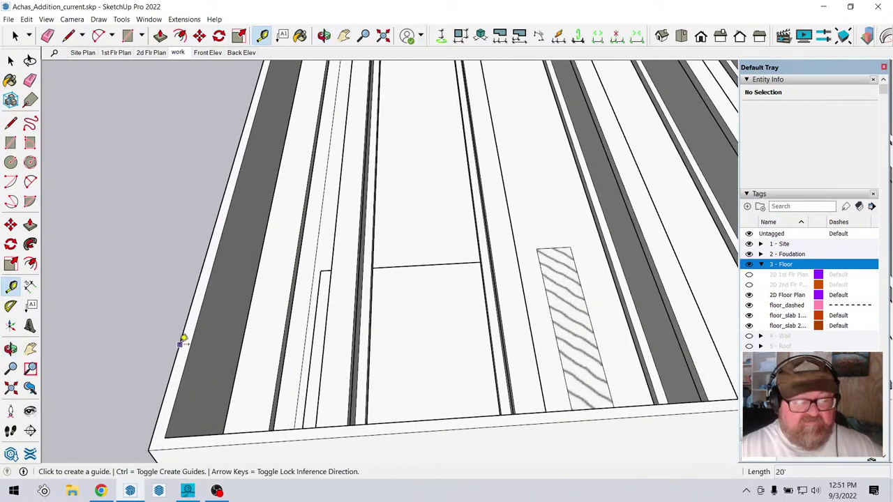
{"action": "left_click", "coordinate": [179, 345]}
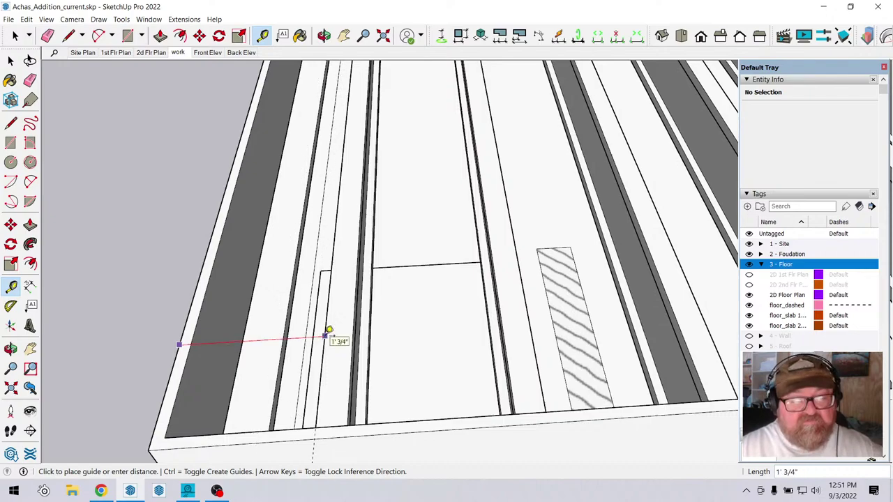
{"action": "left_click", "coordinate": [320, 406]}
{"action": "scroll", "coordinate": [289, 412], "scroll_direction": "down", "scroll_amount": 5}
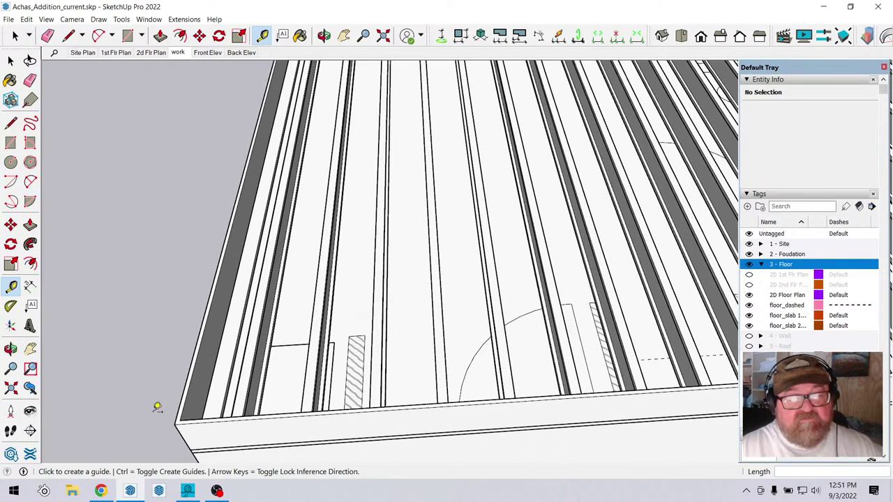
{"action": "scroll", "coordinate": [148, 402], "scroll_direction": "down", "scroll_amount": 5}
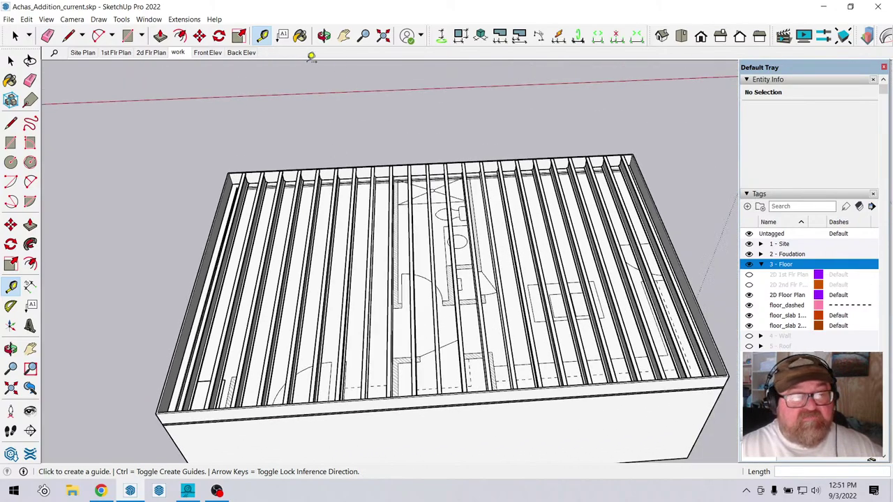
{"action": "left_click", "coordinate": [324, 36]}
{"action": "left_click_drag", "start_coordinate": [328, 231], "coordinate": [491, 355]}
{"action": "scroll", "coordinate": [523, 391], "scroll_direction": "up", "scroll_amount": 4}
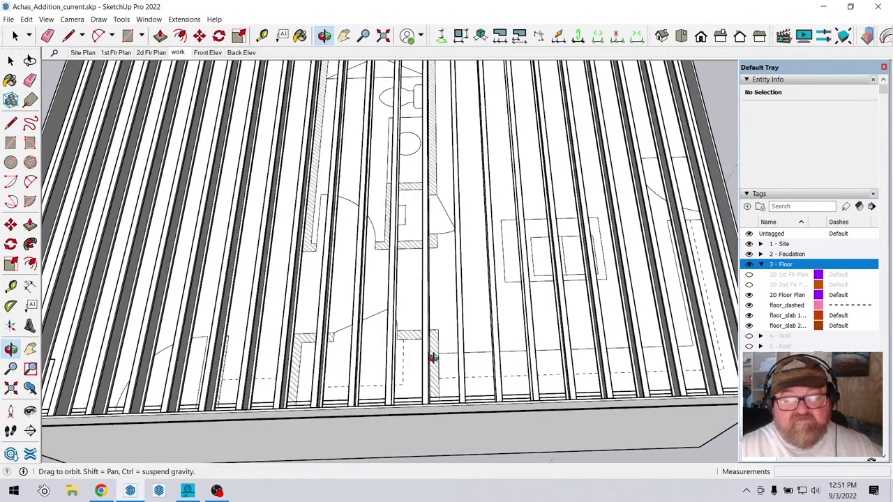
{"action": "scroll", "coordinate": [554, 372], "scroll_direction": "down", "scroll_amount": 3}
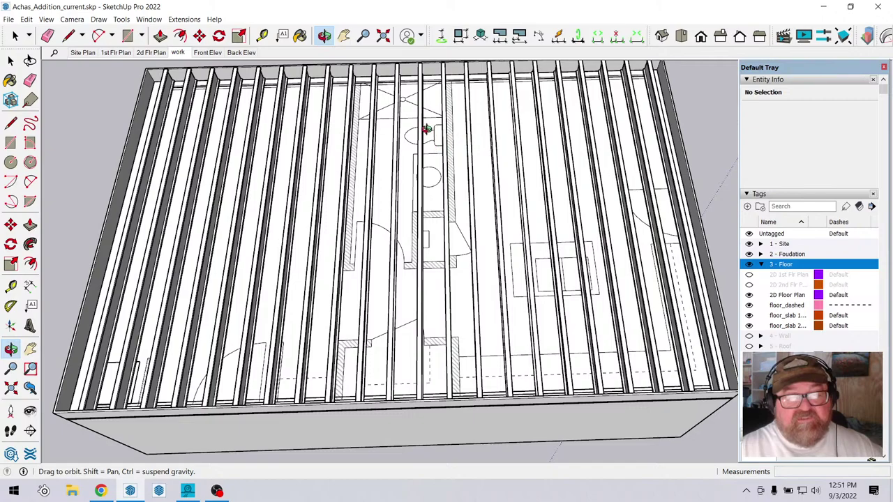
{"action": "scroll", "coordinate": [425, 131], "scroll_direction": "up", "scroll_amount": 2}
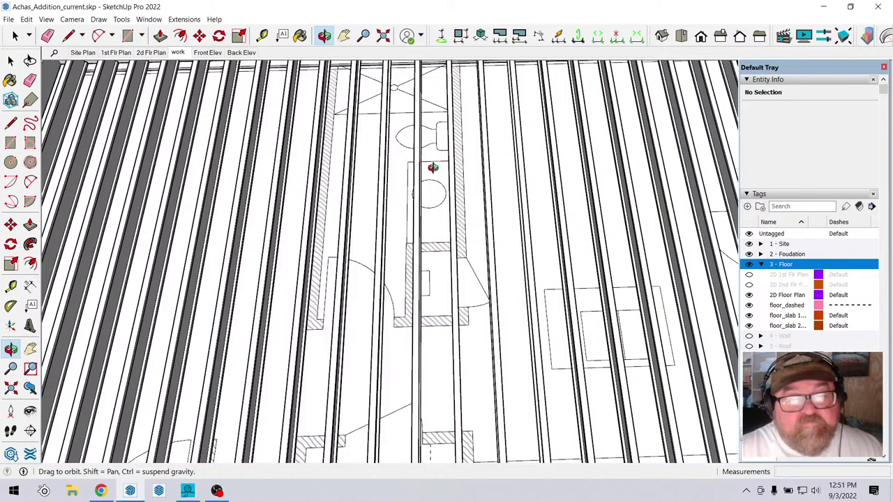
{"action": "scroll", "coordinate": [439, 168], "scroll_direction": "down", "scroll_amount": 2}
{"action": "scroll", "coordinate": [365, 127], "scroll_direction": "down", "scroll_amount": 3}
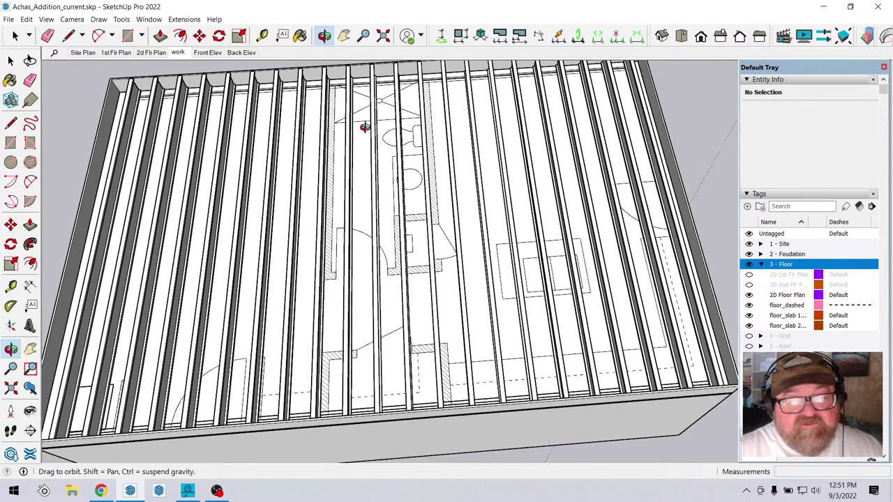
{"action": "scroll", "coordinate": [408, 127], "scroll_direction": "up", "scroll_amount": 2}
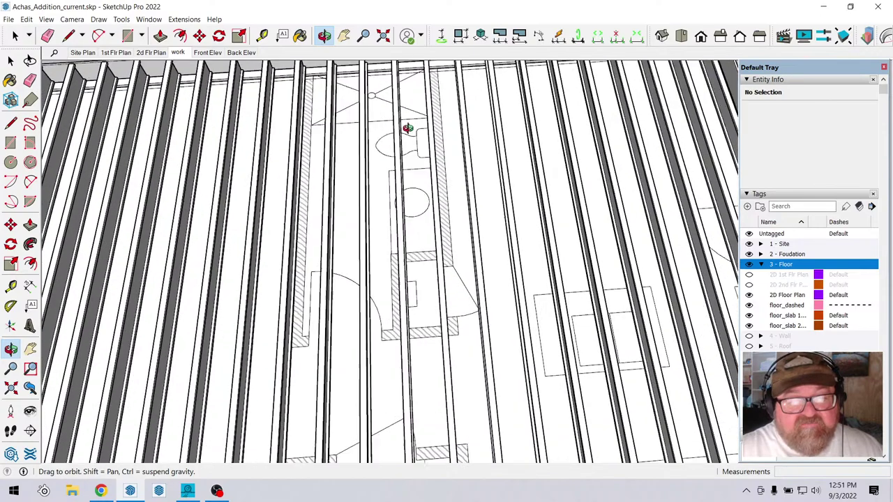
{"action": "scroll", "coordinate": [412, 161], "scroll_direction": "down", "scroll_amount": 5}
{"action": "left_click_drag", "start_coordinate": [411, 160], "coordinate": [158, 289]}
{"action": "scroll", "coordinate": [104, 338], "scroll_direction": "up", "scroll_amount": 2}
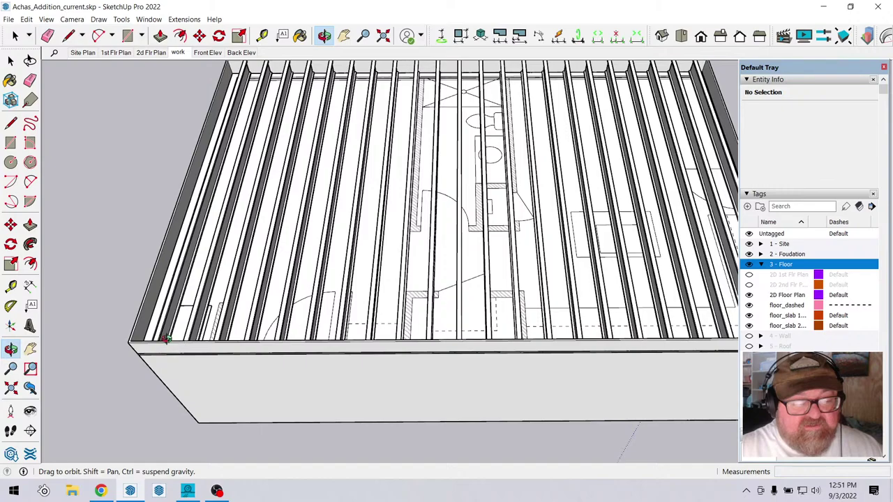
{"action": "scroll", "coordinate": [290, 359], "scroll_direction": "down", "scroll_amount": 2}
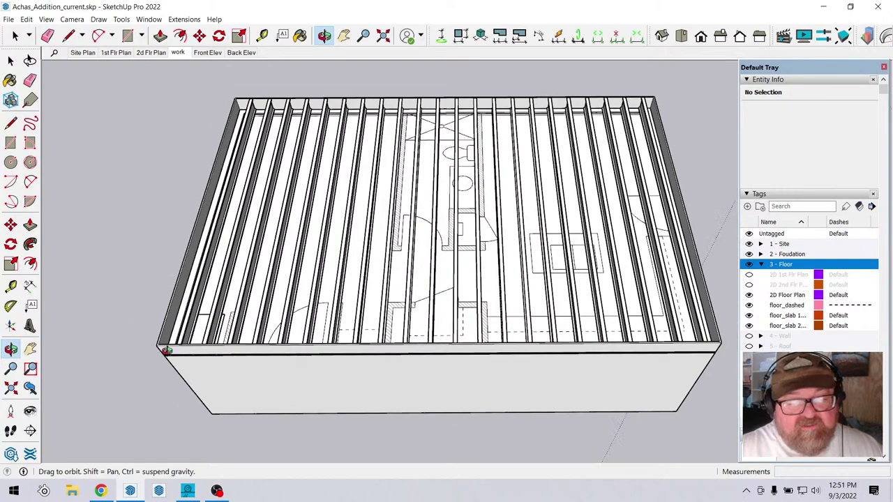
{"action": "scroll", "coordinate": [116, 338], "scroll_direction": "up", "scroll_amount": 1}
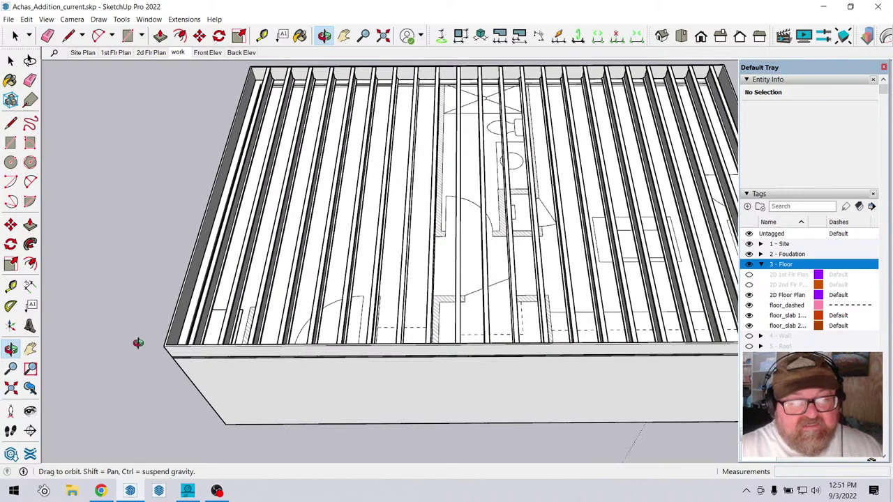
{"action": "scroll", "coordinate": [361, 358], "scroll_direction": "down", "scroll_amount": 2}
{"action": "scroll", "coordinate": [192, 356], "scroll_direction": "up", "scroll_amount": 5}
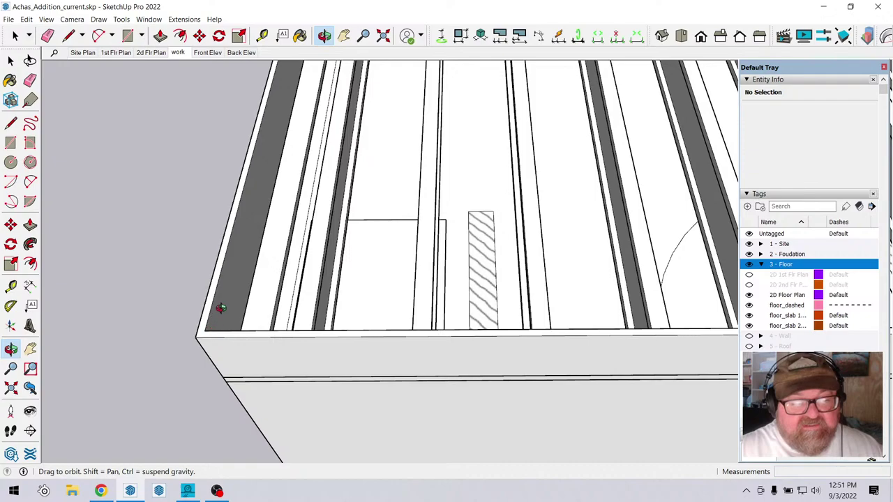
{"action": "scroll", "coordinate": [220, 307], "scroll_direction": "up", "scroll_amount": 1}
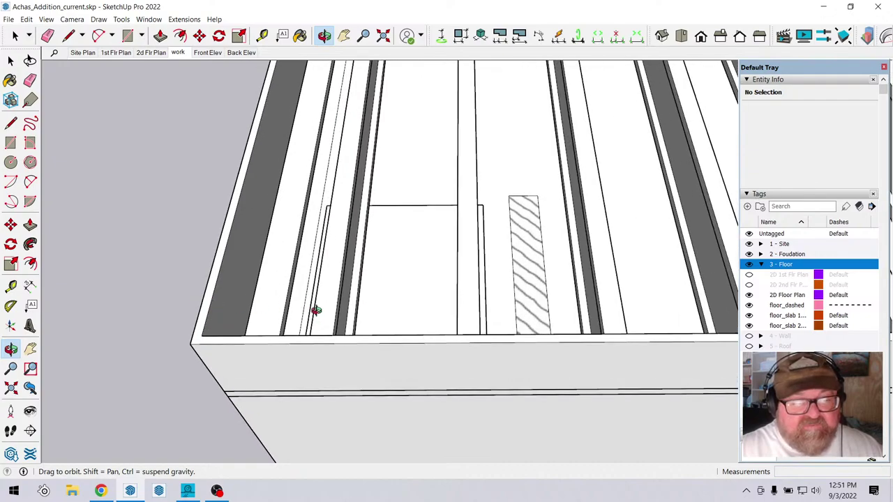
{"action": "left_click_drag", "start_coordinate": [225, 333], "coordinate": [134, 224]}
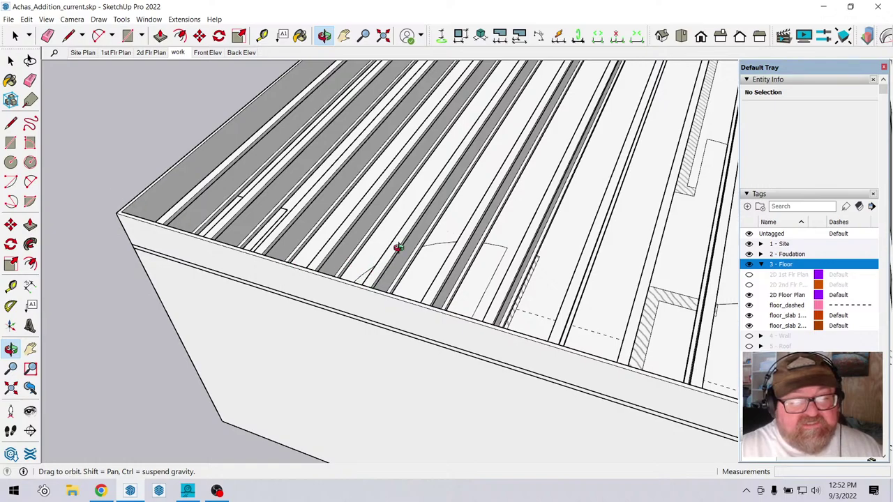
{"action": "left_click", "coordinate": [262, 36]}
{"action": "scroll", "coordinate": [134, 189], "scroll_direction": "up", "scroll_amount": 2}
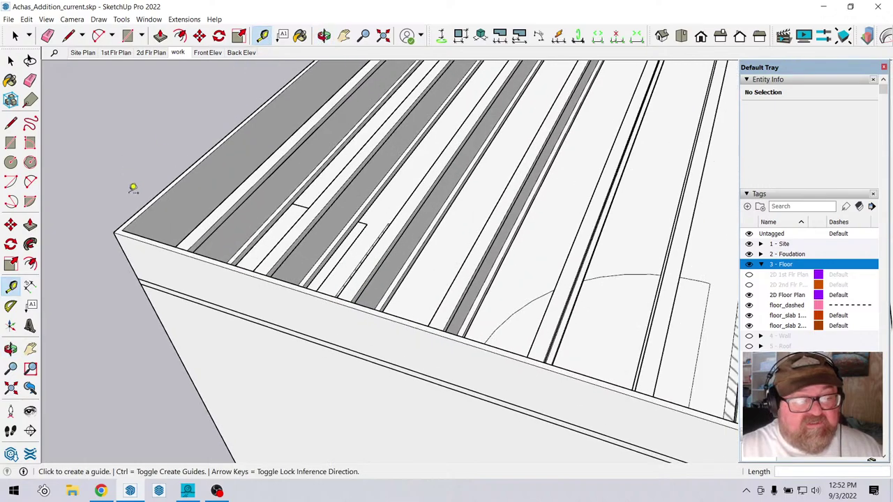
{"action": "left_click", "coordinate": [151, 201]}
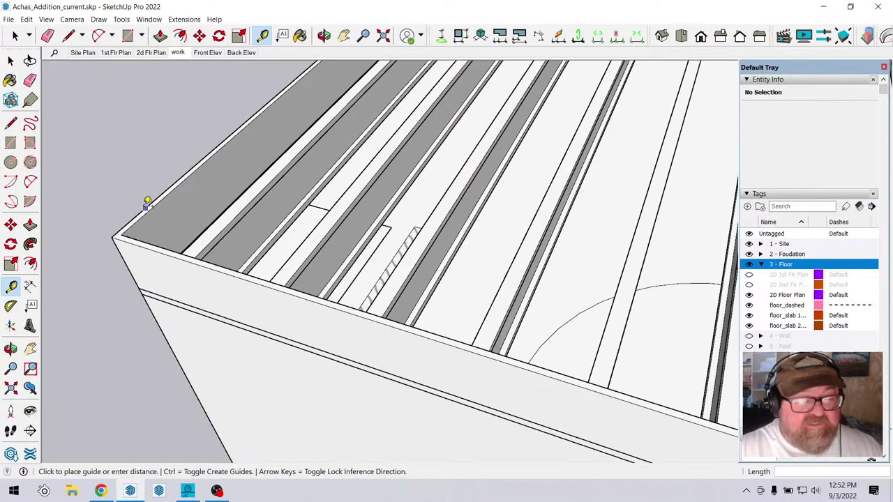
{"action": "scroll", "coordinate": [166, 225], "scroll_direction": "down", "scroll_amount": 2}
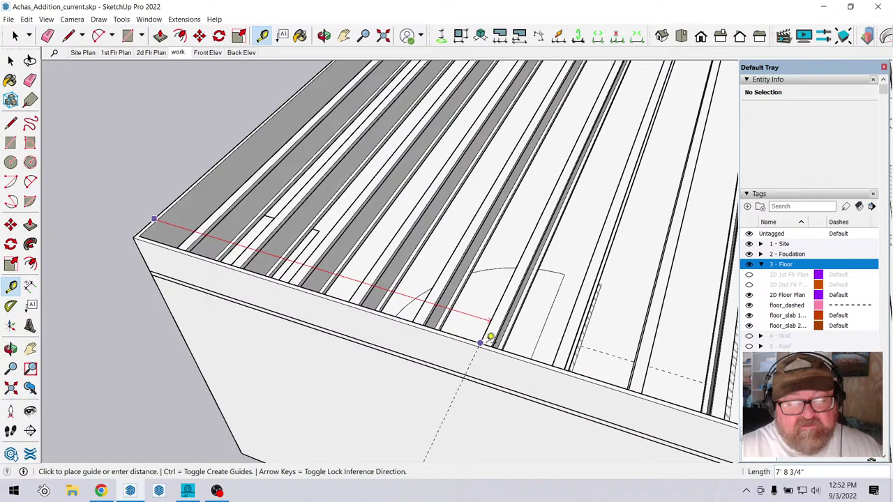
{"action": "scroll", "coordinate": [489, 334], "scroll_direction": "up", "scroll_amount": 2}
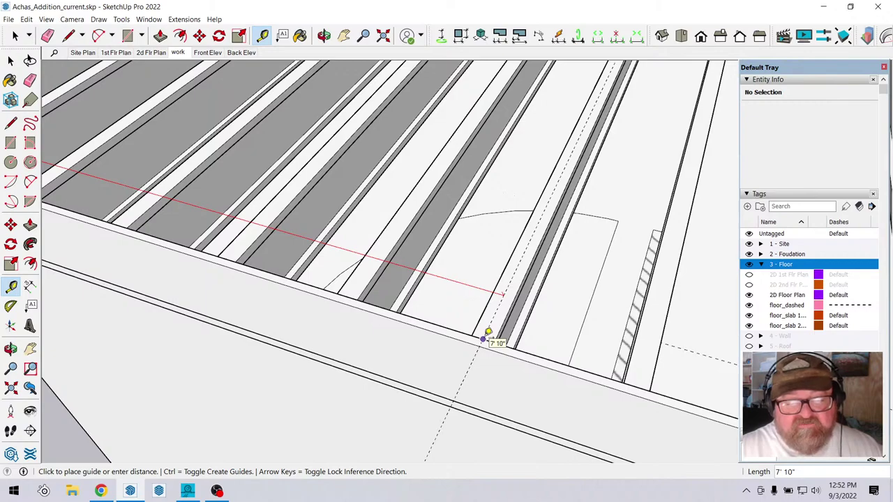
{"action": "left_click", "coordinate": [486, 334]}
{"action": "scroll", "coordinate": [486, 300], "scroll_direction": "down", "scroll_amount": 5}
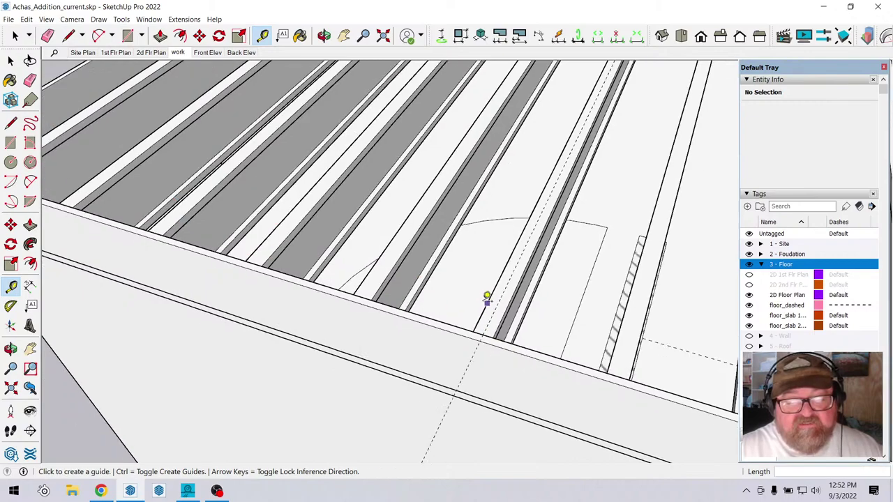
{"action": "scroll", "coordinate": [267, 279], "scroll_direction": "down", "scroll_amount": 5}
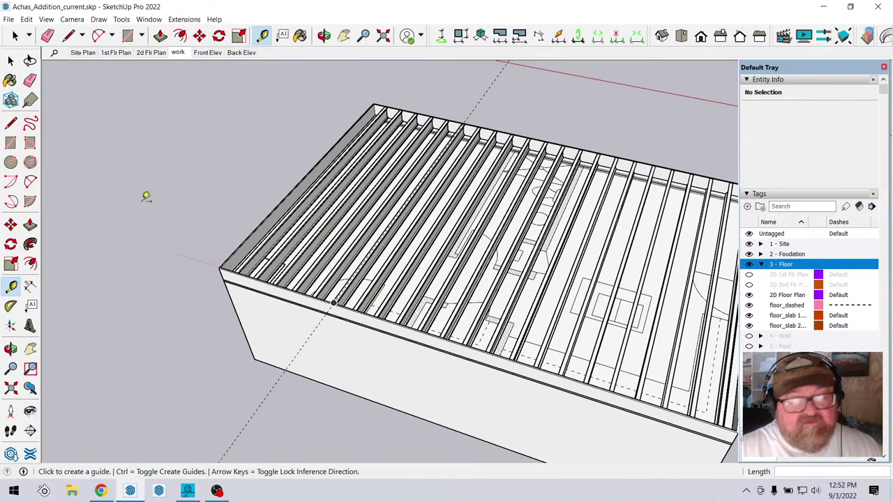
{"action": "key", "text": "e"}
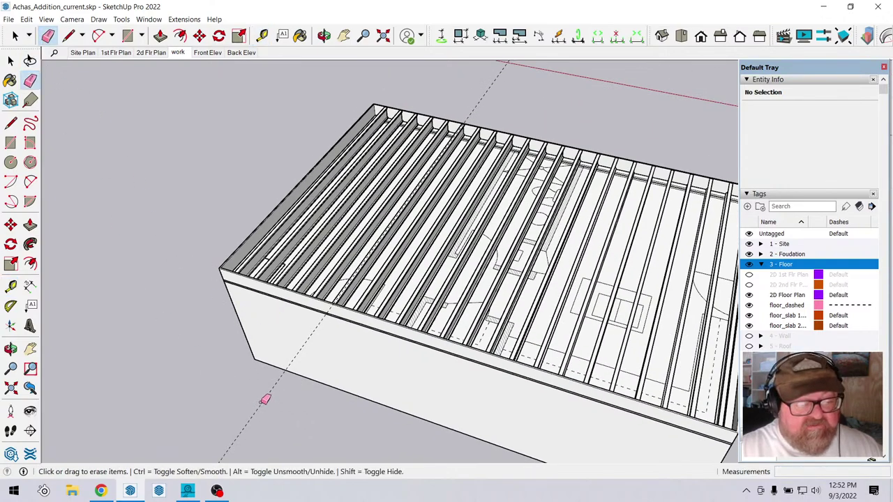
{"action": "left_click", "coordinate": [324, 36]}
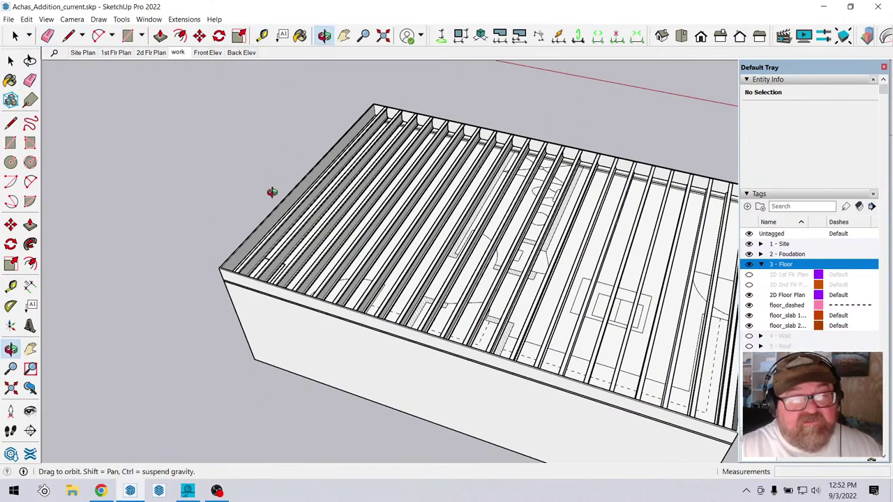
{"action": "left_click_drag", "start_coordinate": [273, 193], "coordinate": [464, 276]}
{"action": "scroll", "coordinate": [474, 211], "scroll_direction": "up", "scroll_amount": 3}
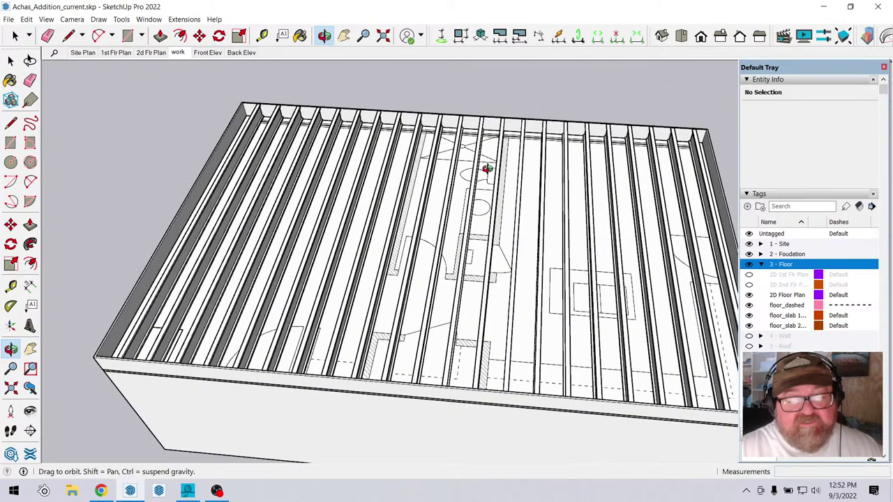
{"action": "mouse_move", "coordinate": [475, 169]}
{"action": "left_mouse_down"}
{"action": "mouse_move", "coordinate": [472, 183]}
{"action": "mouse_move", "coordinate": [479, 162]}
{"action": "left_mouse_up"}
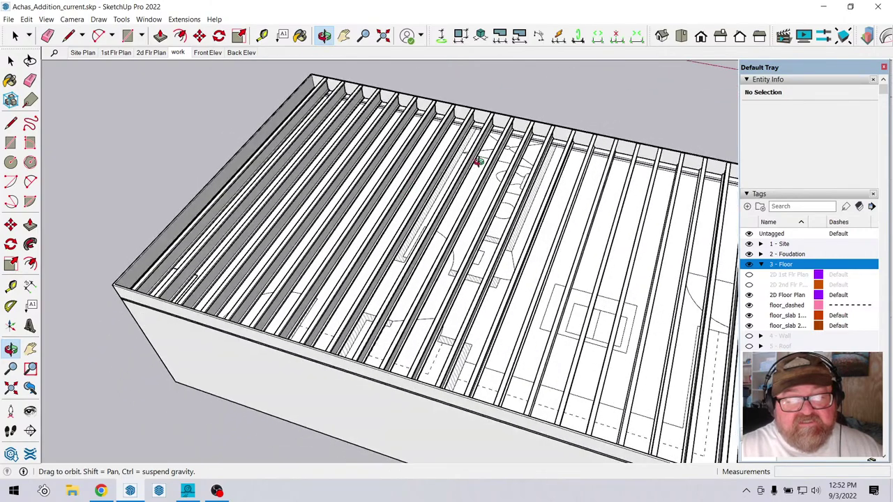
{"action": "left_click_drag", "start_coordinate": [513, 169], "coordinate": [560, 209]}
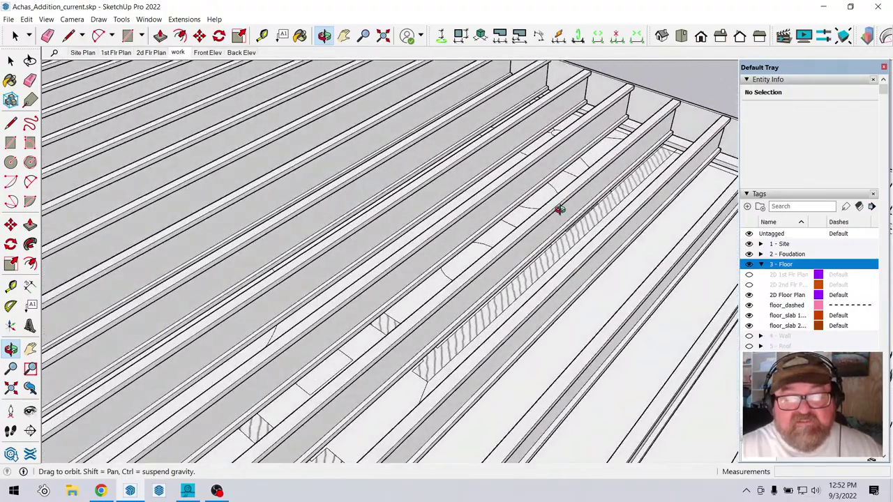
{"action": "scroll", "coordinate": [471, 232], "scroll_direction": "down", "scroll_amount": 3}
{"action": "left_click_drag", "start_coordinate": [335, 249], "coordinate": [562, 273]}
{"action": "scroll", "coordinate": [563, 272], "scroll_direction": "down", "scroll_amount": 5}
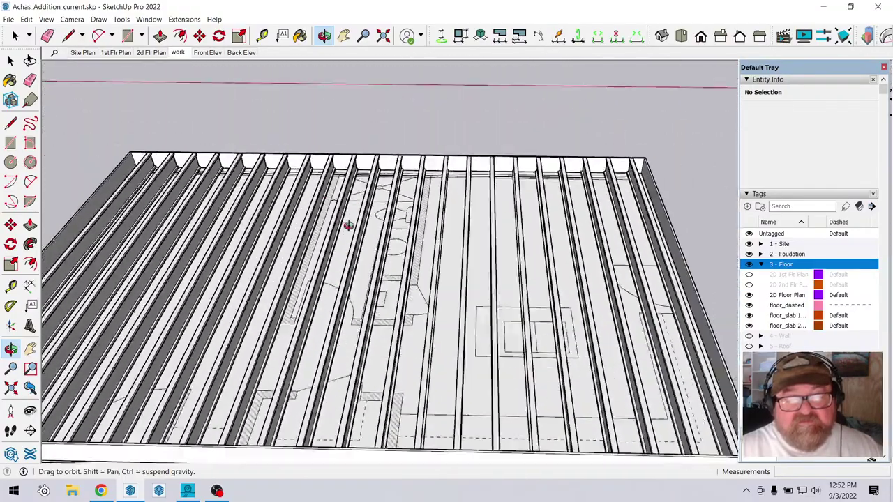
{"action": "scroll", "coordinate": [439, 247], "scroll_direction": "down", "scroll_amount": 2}
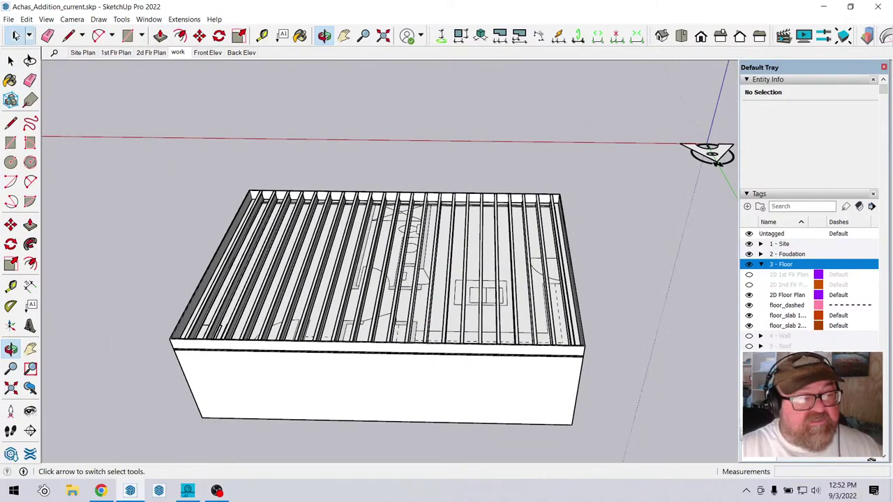
Move the 2D Floor Plan group up 3/4" on the blue axis so it sits on the joists.
{"action": "key", "text": "space"}
{"action": "left_click", "coordinate": [370, 312]}
{"action": "scroll", "coordinate": [140, 379], "scroll_direction": "up", "scroll_amount": 5}
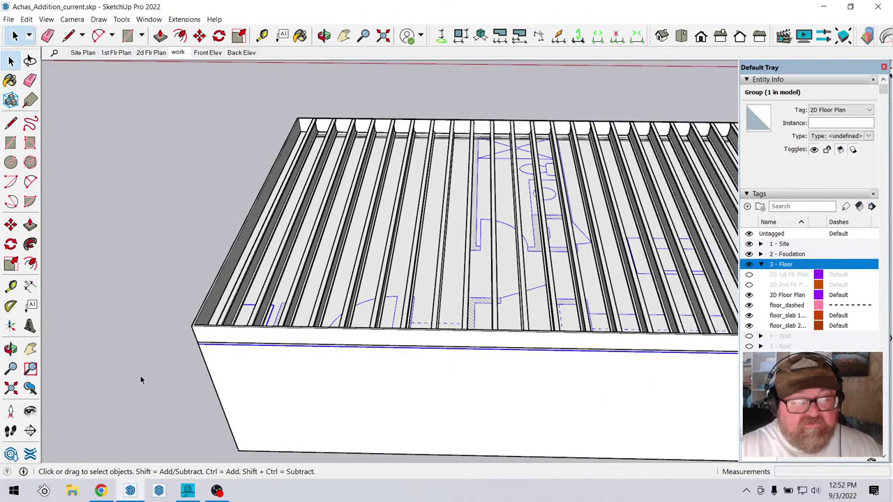
{"action": "left_click", "coordinate": [207, 38]}
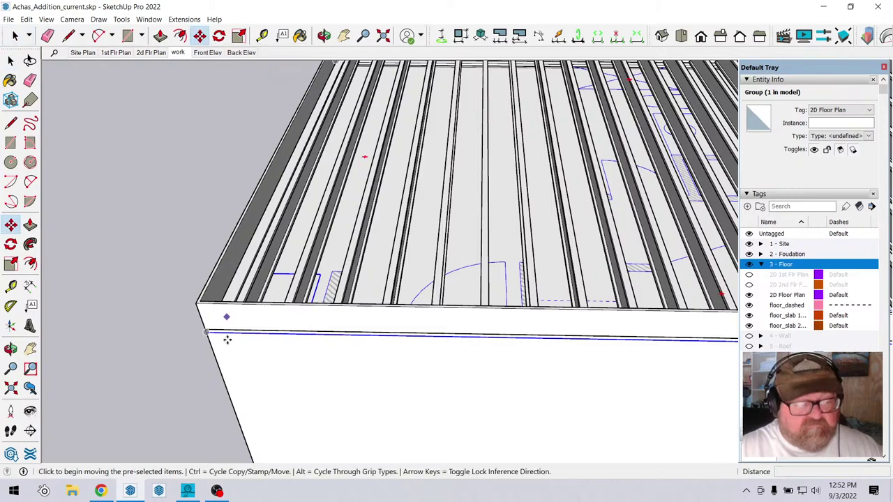
{"action": "scroll", "coordinate": [207, 335], "scroll_direction": "up", "scroll_amount": 1}
{"action": "left_click", "coordinate": [206, 333]}
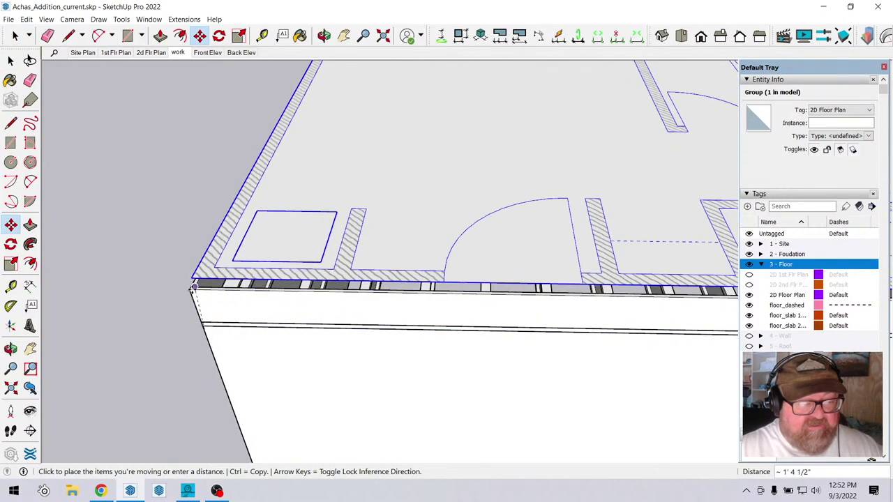
{"action": "left_click", "coordinate": [201, 321]}
{"action": "scroll", "coordinate": [199, 300], "scroll_direction": "up", "scroll_amount": 2}
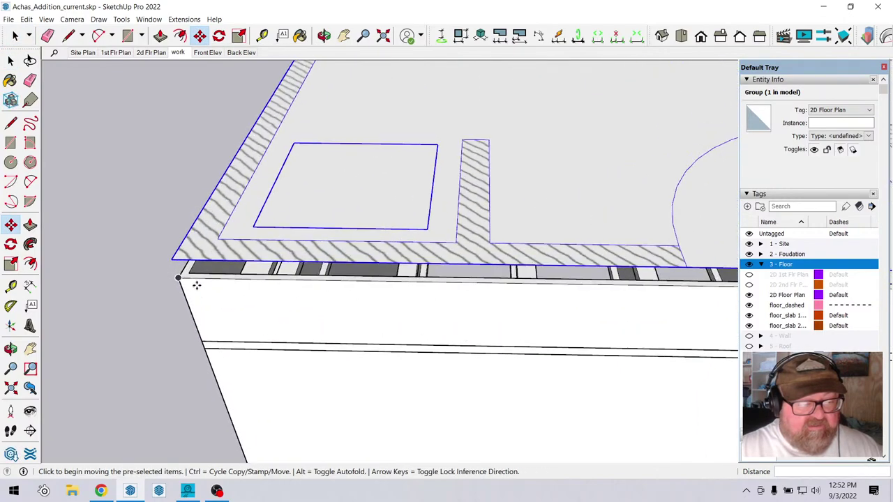
{"action": "left_click", "coordinate": [172, 258]}
{"action": "left_click", "coordinate": [173, 276]}
{"action": "scroll", "coordinate": [174, 284], "scroll_direction": "up", "scroll_amount": 1}
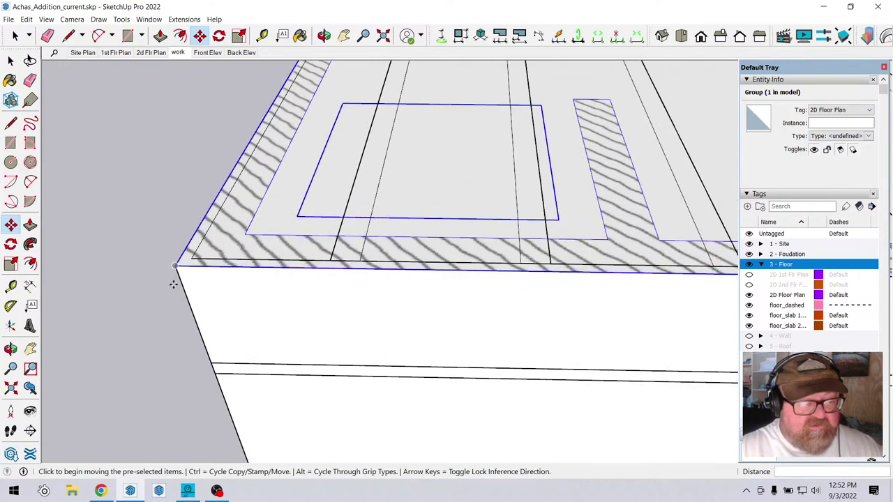
{"action": "left_click", "coordinate": [176, 265]}
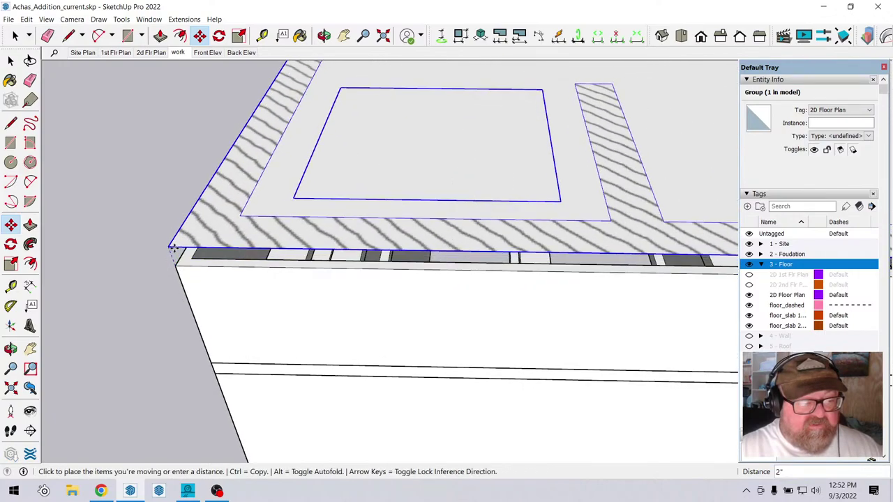
{"action": "type", "text": "3"}
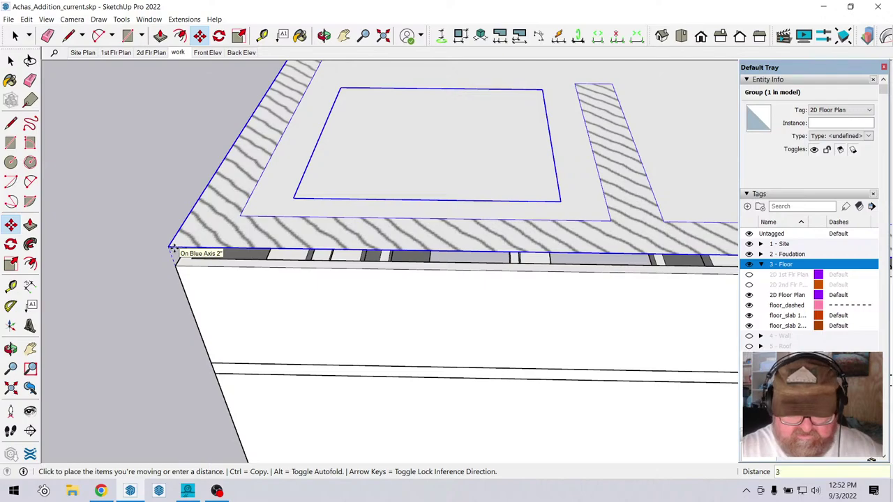
{"action": "type", "text": "/4"}
{"action": "key", "text": "Return"}
Hide the 3 - Floor tags and orbit to inspect the bare joists.
{"action": "scroll", "coordinate": [173, 251], "scroll_direction": "down", "scroll_amount": 1}
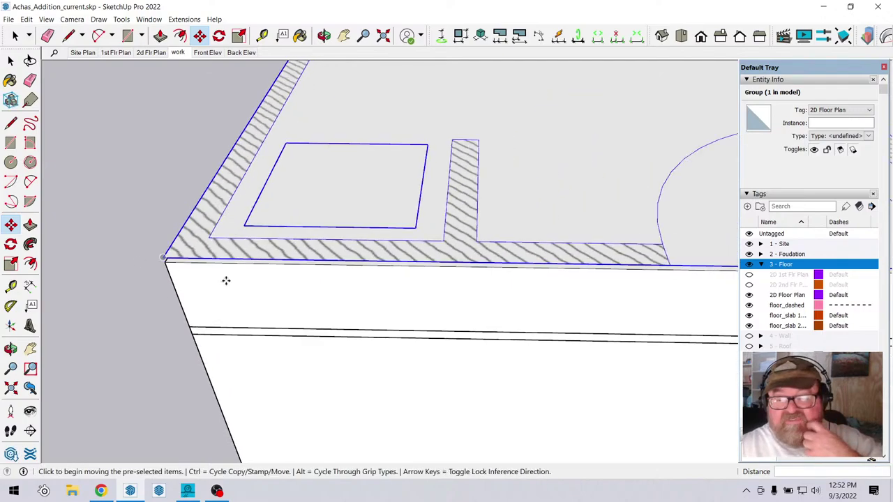
{"action": "left_click", "coordinate": [749, 265]}
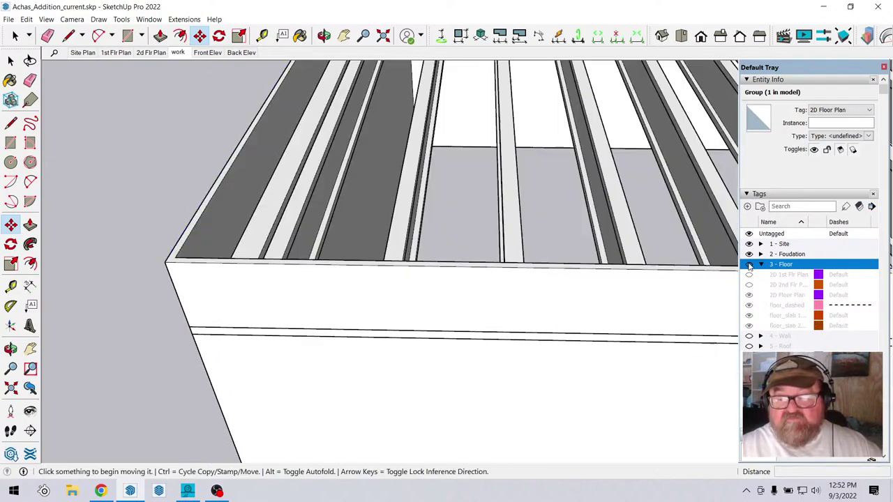
{"action": "middle_click_drag", "start_coordinate": [156, 361], "coordinate": [122, 366]}
{"action": "scroll", "coordinate": [122, 365], "scroll_direction": "down", "scroll_amount": 4}
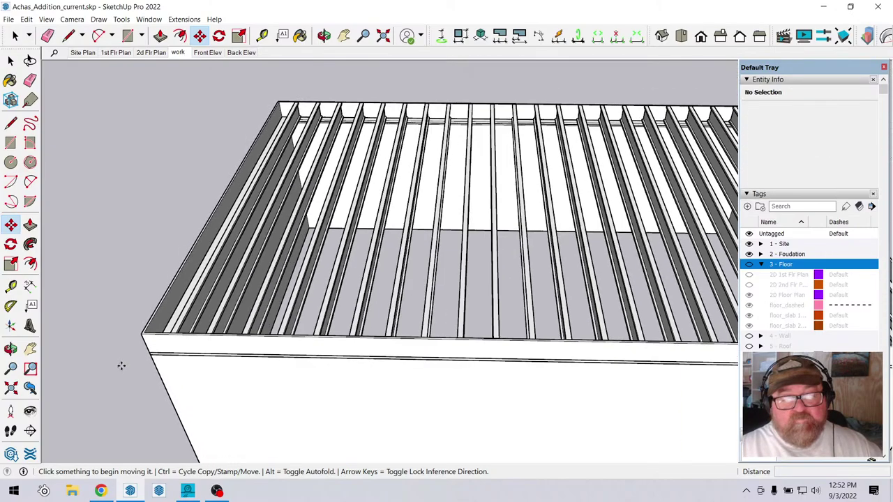
{"action": "scroll", "coordinate": [172, 360], "scroll_direction": "down", "scroll_amount": 1}
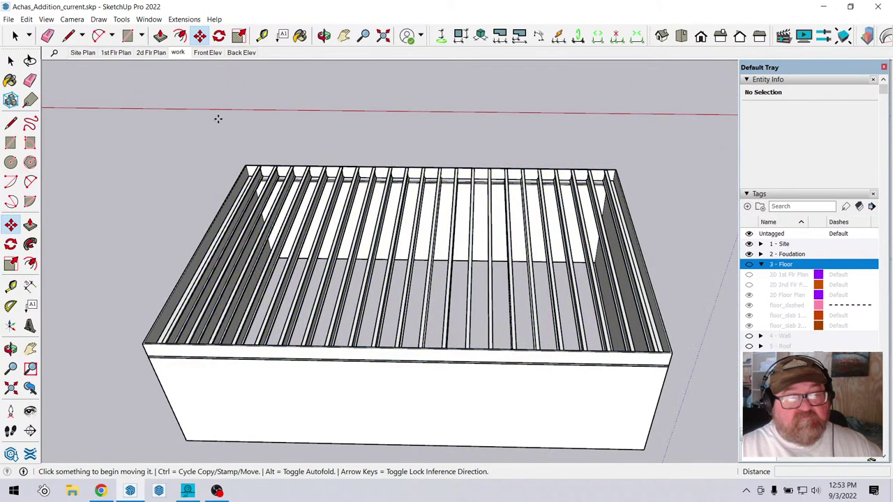
{"action": "scroll", "coordinate": [227, 170], "scroll_direction": "up", "scroll_amount": 2}
{"action": "left_click", "coordinate": [324, 36]}
{"action": "left_click_drag", "start_coordinate": [293, 265], "coordinate": [323, 326]}
{"action": "left_click_drag", "start_coordinate": [367, 377], "coordinate": [289, 126]}
{"action": "scroll", "coordinate": [233, 127], "scroll_direction": "up", "scroll_amount": 5}
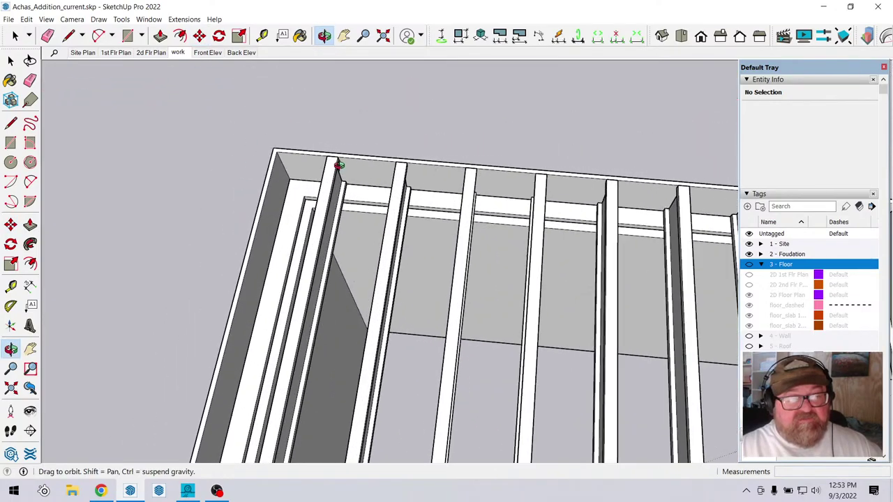
{"action": "scroll", "coordinate": [319, 158], "scroll_direction": "up", "scroll_amount": 1}
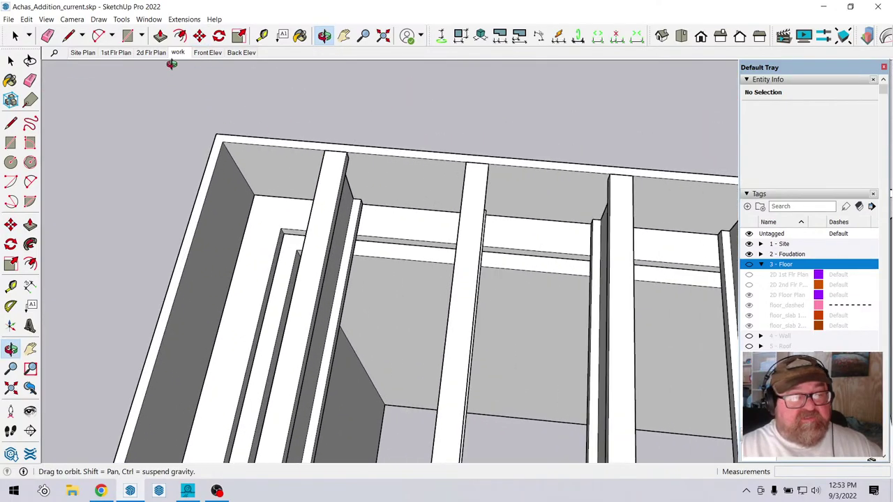
Draw a rectangle over the box top from the back-left to the front-right corner.
{"action": "left_click", "coordinate": [129, 36]}
{"action": "left_click", "coordinate": [223, 132]}
{"action": "scroll", "coordinate": [175, 130], "scroll_direction": "down", "scroll_amount": 4}
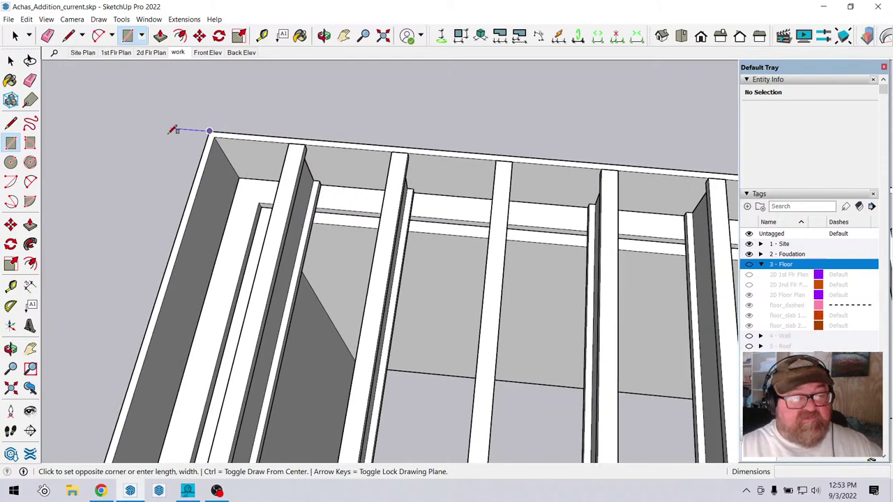
{"action": "scroll", "coordinate": [156, 131], "scroll_direction": "down", "scroll_amount": 6}
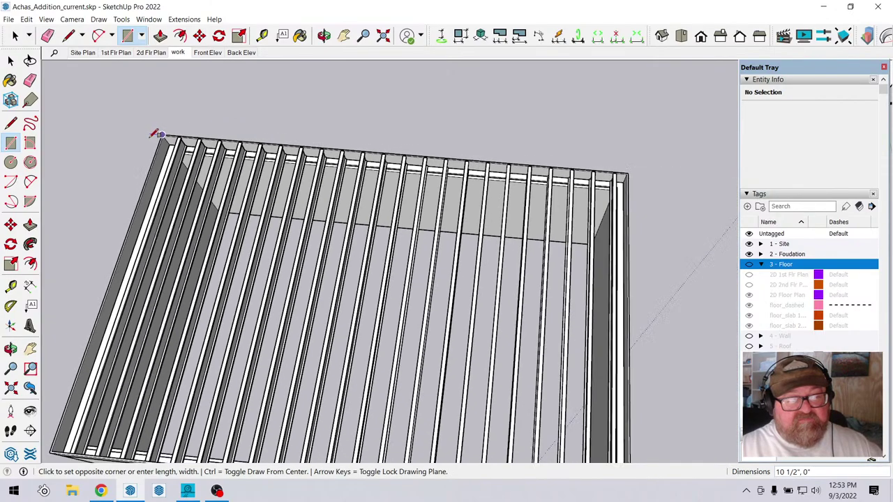
{"action": "scroll", "coordinate": [454, 407], "scroll_direction": "up", "scroll_amount": 3}
{"action": "scroll", "coordinate": [452, 406], "scroll_direction": "up", "scroll_amount": 5}
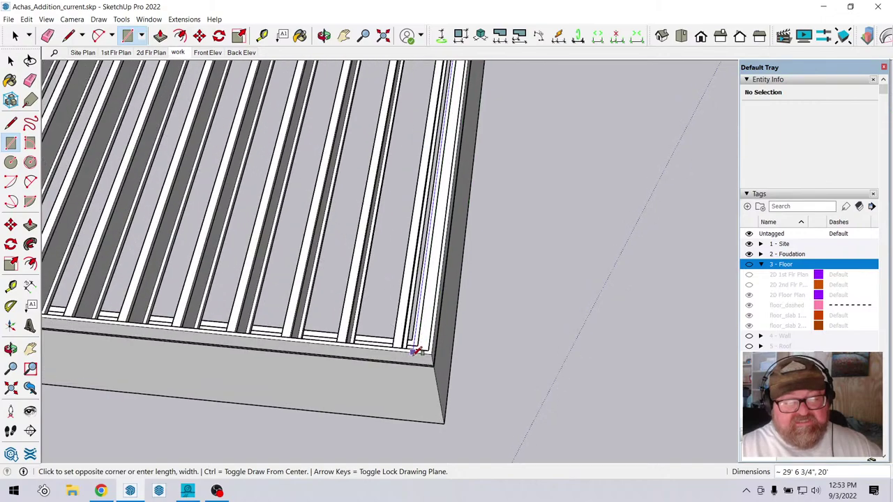
{"action": "scroll", "coordinate": [447, 345], "scroll_direction": "up", "scroll_amount": 1}
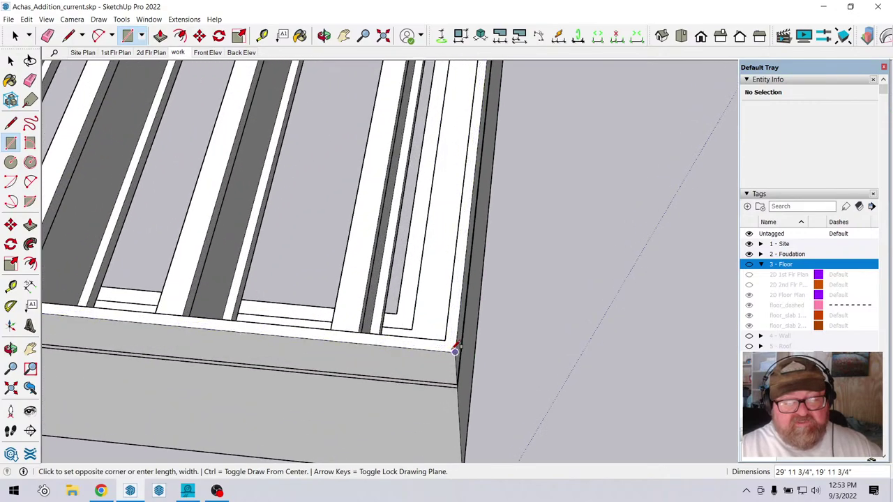
{"action": "left_click", "coordinate": [454, 351]}
Push/Pull the rectangle face up 3/4" to form the subfloor sheet.
{"action": "left_click", "coordinate": [323, 36]}
{"action": "left_click_drag", "start_coordinate": [279, 230], "coordinate": [252, 180]}
{"action": "left_click", "coordinate": [160, 36]}
{"action": "left_click", "coordinate": [291, 230]}
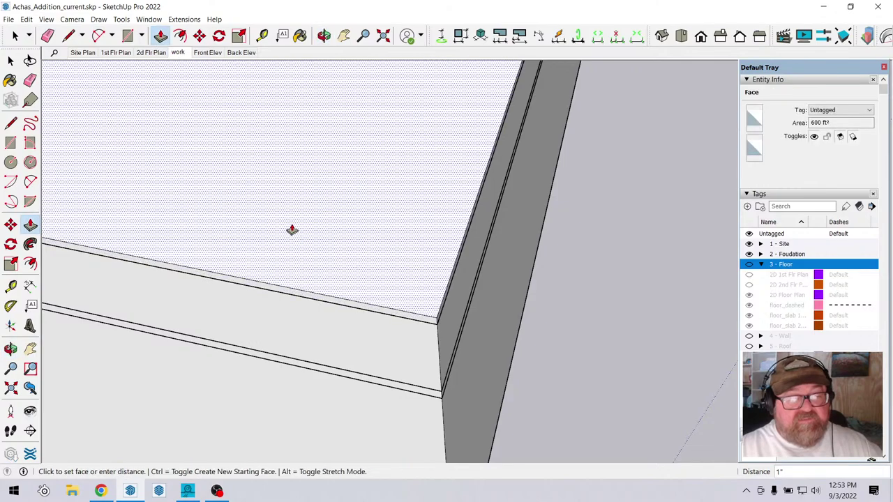
{"action": "type", "text": "1"}
{"action": "key", "text": "Return"}
{"action": "type", "text": "3/4"}
{"action": "key", "text": "Return"}
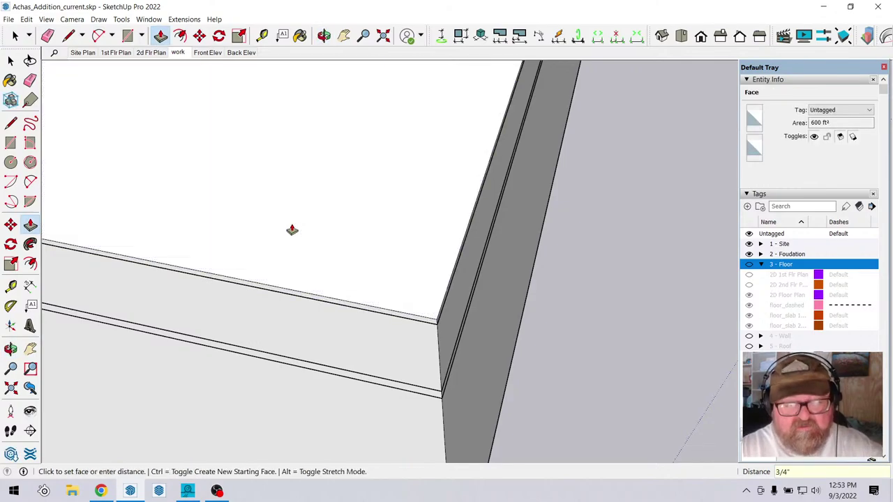
{"action": "middle_click_drag", "start_coordinate": [292, 230], "coordinate": [307, 246]}
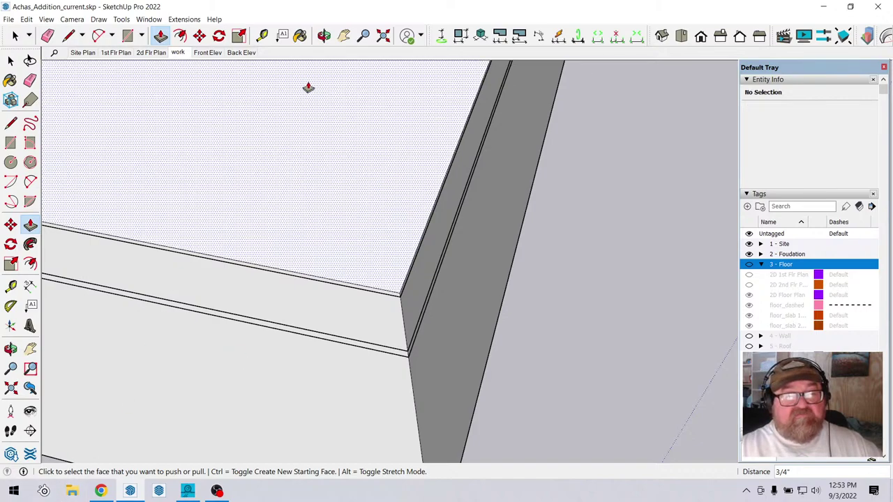
Orbit below the sheet and start measuring down from its top edge.
{"action": "left_click", "coordinate": [324, 35]}
{"action": "left_click_drag", "start_coordinate": [328, 279], "coordinate": [331, 320]}
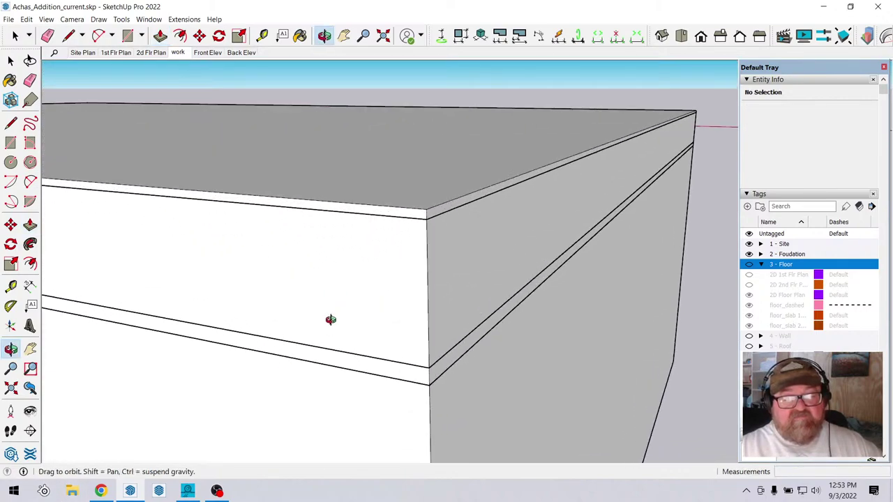
{"action": "left_click", "coordinate": [261, 36]}
{"action": "left_click", "coordinate": [368, 203]}
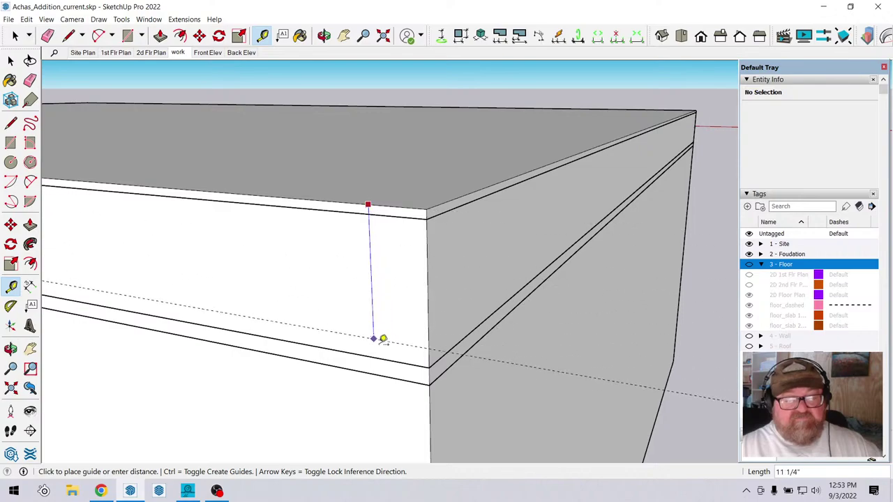
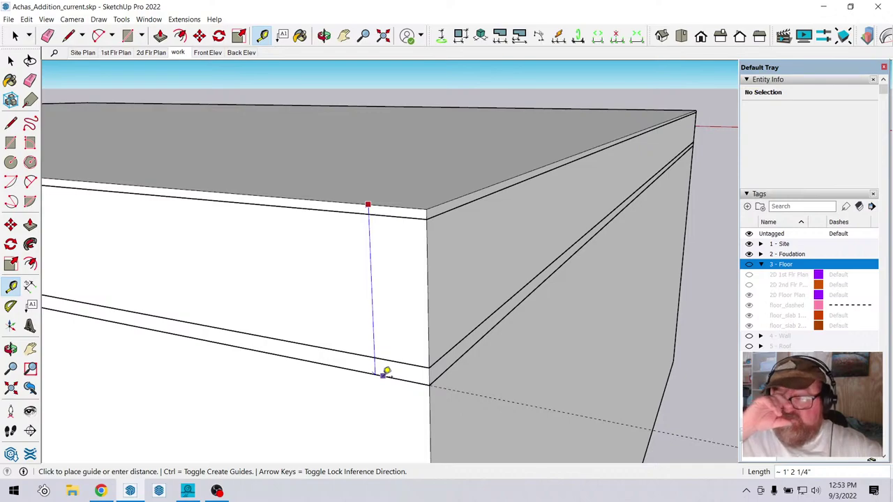
Group all 22 pieces of the box and turn on the 4 - Wall tag.
{"action": "left_click", "coordinate": [386, 372]}
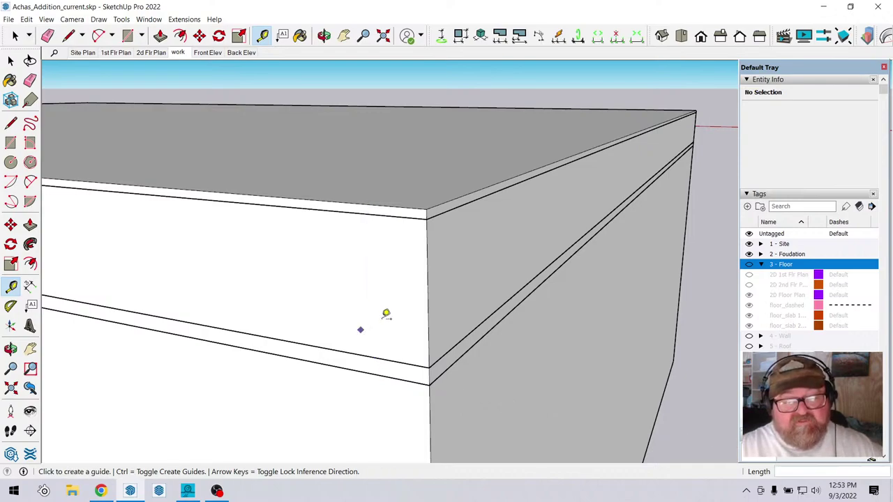
{"action": "middle_click_drag", "start_coordinate": [386, 314], "coordinate": [797, 300]}
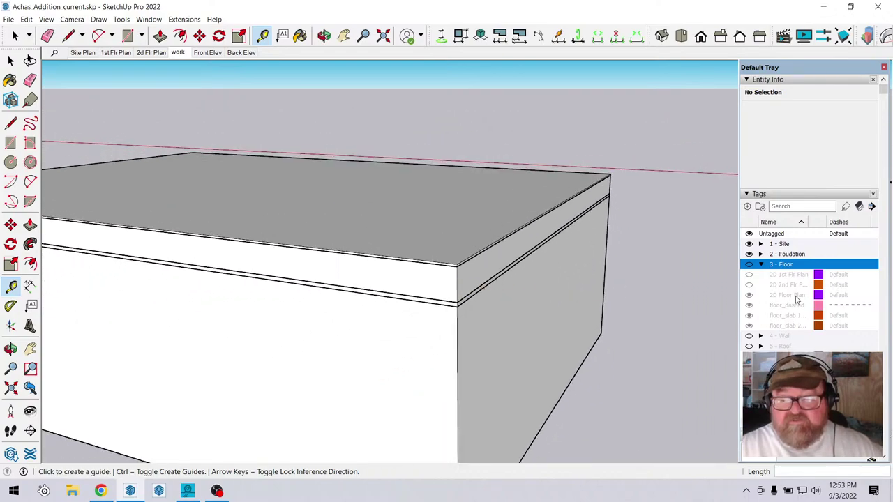
{"action": "scroll", "coordinate": [522, 279], "scroll_direction": "down", "scroll_amount": 5}
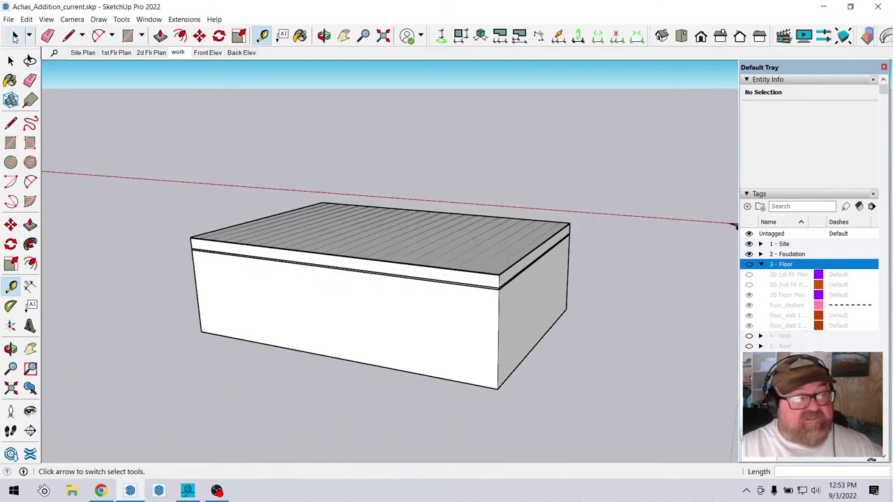
{"action": "left_click", "coordinate": [15, 35]}
{"action": "left_click_drag", "start_coordinate": [166, 152], "coordinate": [617, 424]}
{"action": "left_click", "coordinate": [617, 425]}
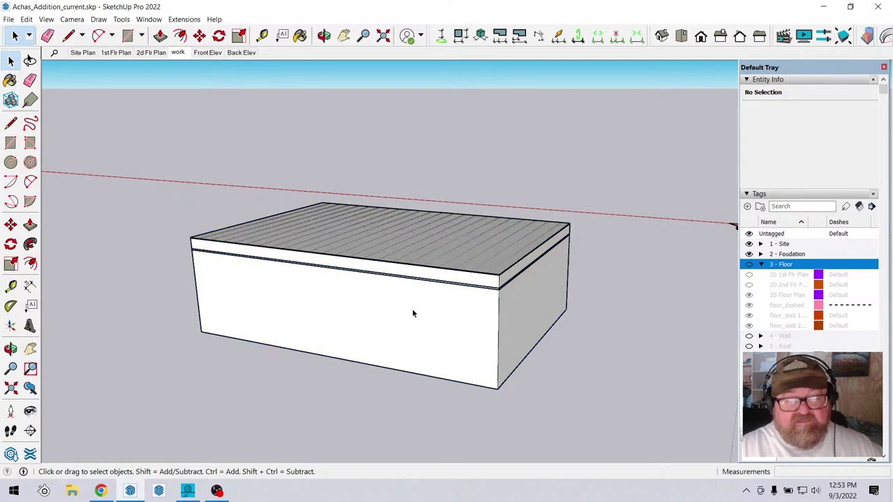
{"action": "left_click_drag", "start_coordinate": [138, 163], "coordinate": [638, 434]}
{"action": "right_click", "coordinate": [424, 311]}
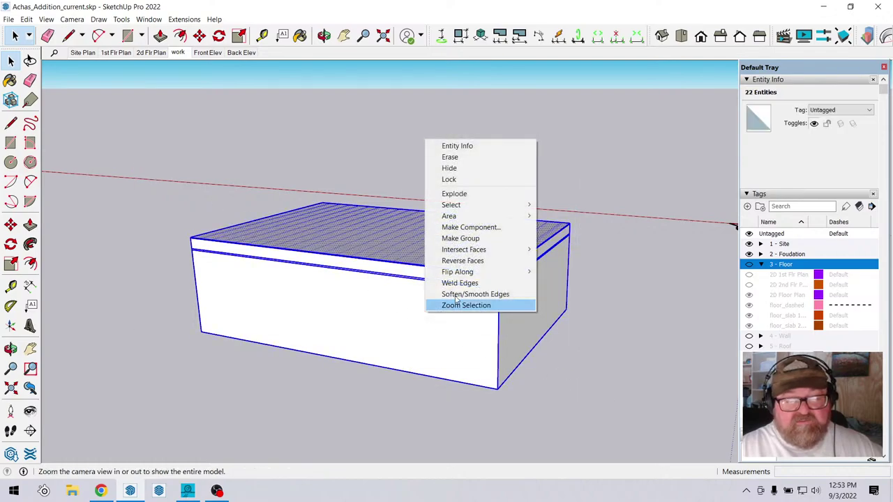
{"action": "left_click", "coordinate": [461, 238]}
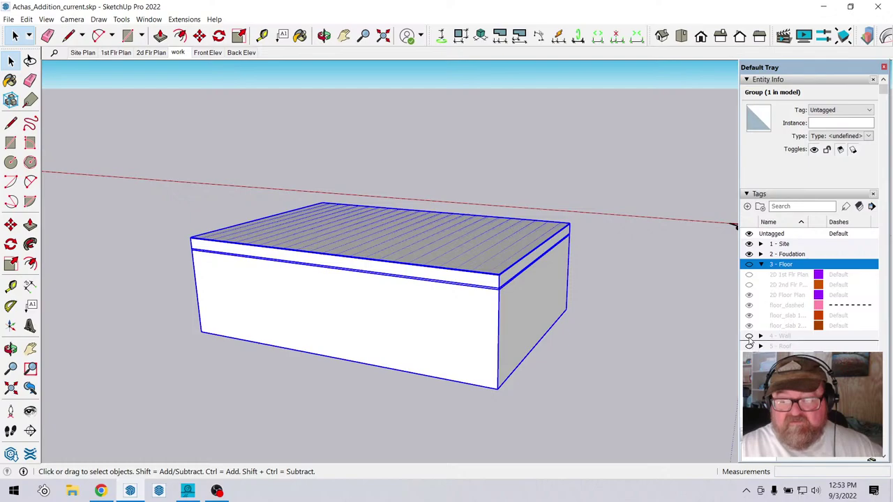
{"action": "left_click", "coordinate": [749, 336]}
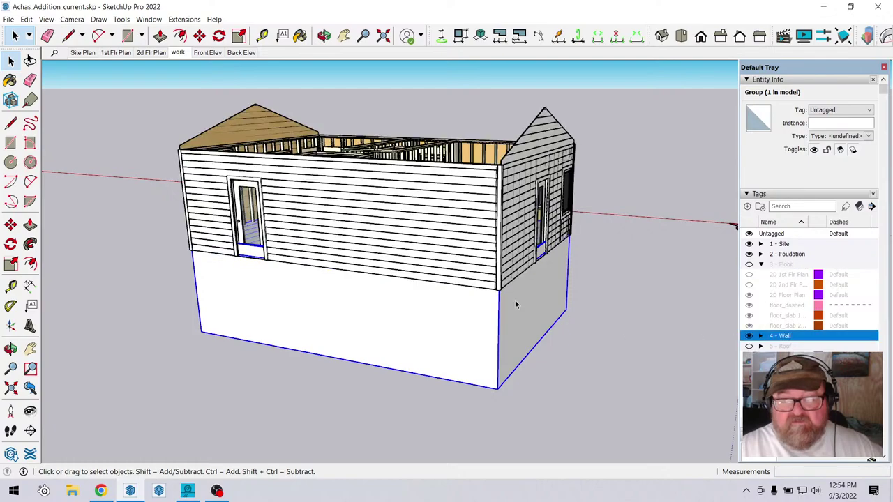
Move the box group down along the blue axis beneath the sided walls.
{"action": "left_click", "coordinate": [199, 35]}
{"action": "left_click", "coordinate": [219, 282]}
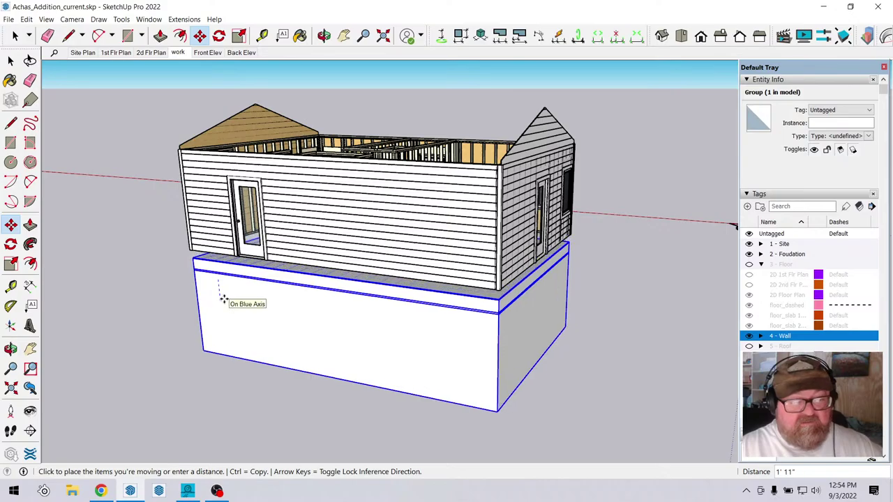
{"action": "left_click", "coordinate": [223, 299]}
{"action": "middle_click_drag", "start_coordinate": [226, 299], "coordinate": [298, 156]}
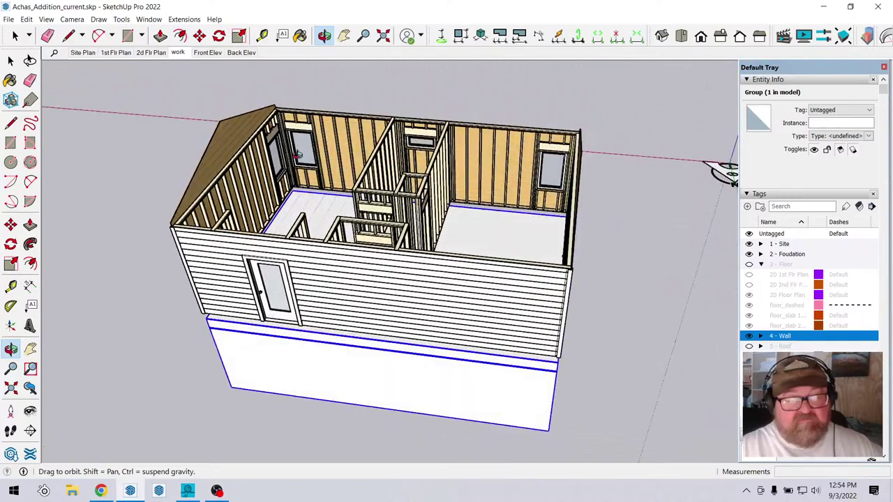
{"action": "scroll", "coordinate": [298, 156], "scroll_direction": "up", "scroll_amount": 2}
{"action": "middle_click_drag", "start_coordinate": [208, 130], "coordinate": [137, 355]}
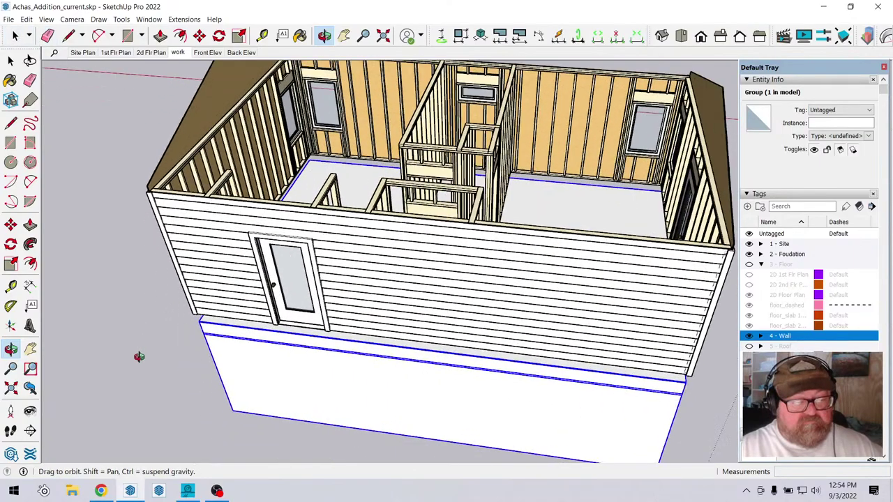
{"action": "scroll", "coordinate": [179, 349], "scroll_direction": "up", "scroll_amount": 5}
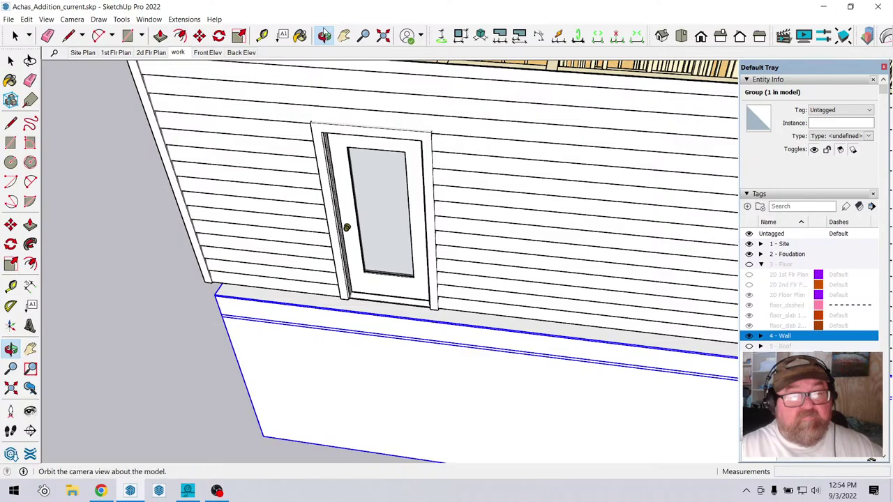
{"action": "middle_click_drag", "start_coordinate": [331, 64], "coordinate": [215, 152]}
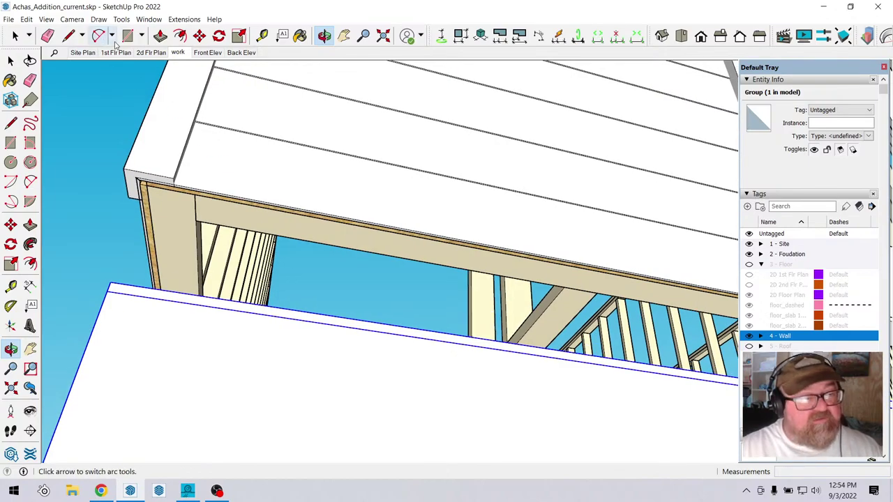
Orbit along the wall to the gable end to inspect the box's corners.
{"action": "left_click", "coordinate": [200, 34]}
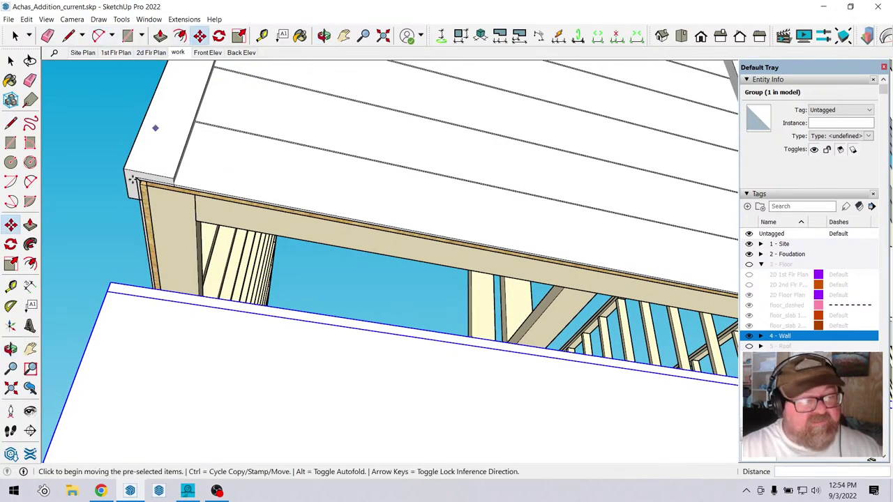
{"action": "left_click", "coordinate": [110, 282]}
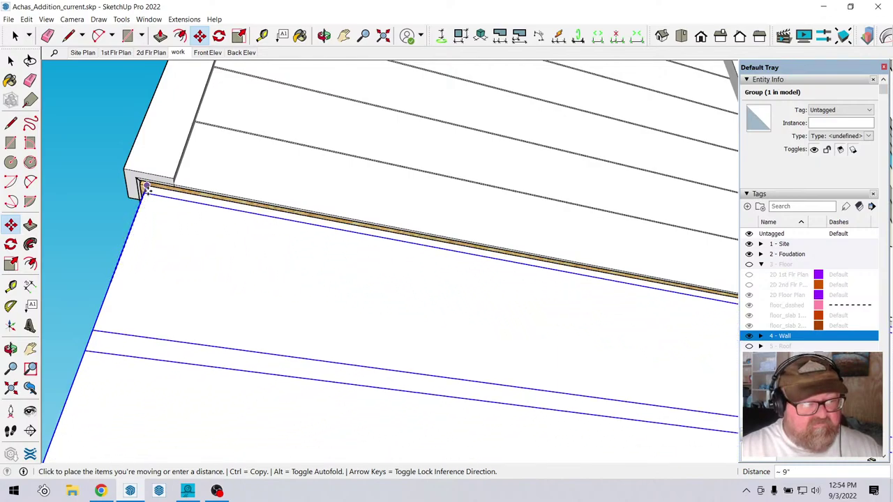
{"action": "scroll", "coordinate": [145, 186], "scroll_direction": "up", "scroll_amount": 5}
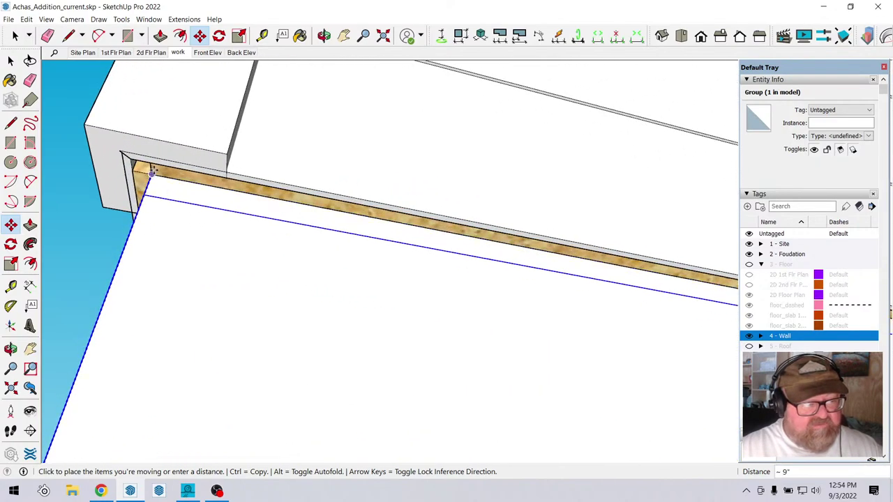
{"action": "key", "text": "Escape"}
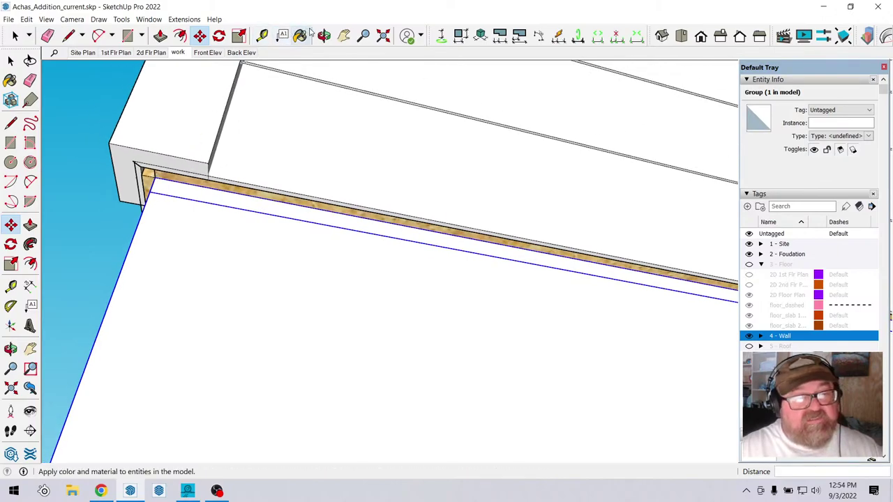
{"action": "left_click", "coordinate": [324, 36]}
{"action": "left_click_drag", "start_coordinate": [255, 186], "coordinate": [501, 293]}
{"action": "left_click_drag", "start_coordinate": [491, 337], "coordinate": [396, 343]}
{"action": "scroll", "coordinate": [161, 323], "scroll_direction": "up", "scroll_amount": 10}
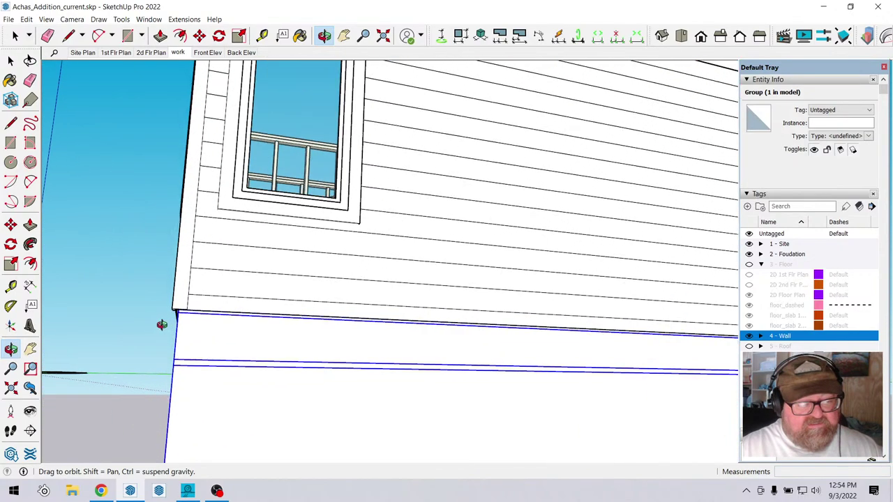
{"action": "scroll", "coordinate": [280, 211], "scroll_direction": "down", "scroll_amount": 5}
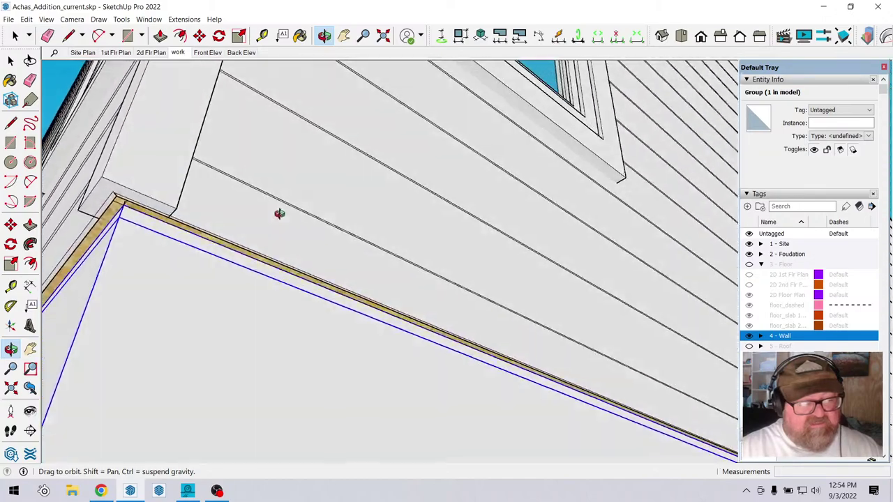
{"action": "scroll", "coordinate": [207, 274], "scroll_direction": "up", "scroll_amount": 5}
{"action": "left_click_drag", "start_coordinate": [207, 273], "coordinate": [296, 197]}
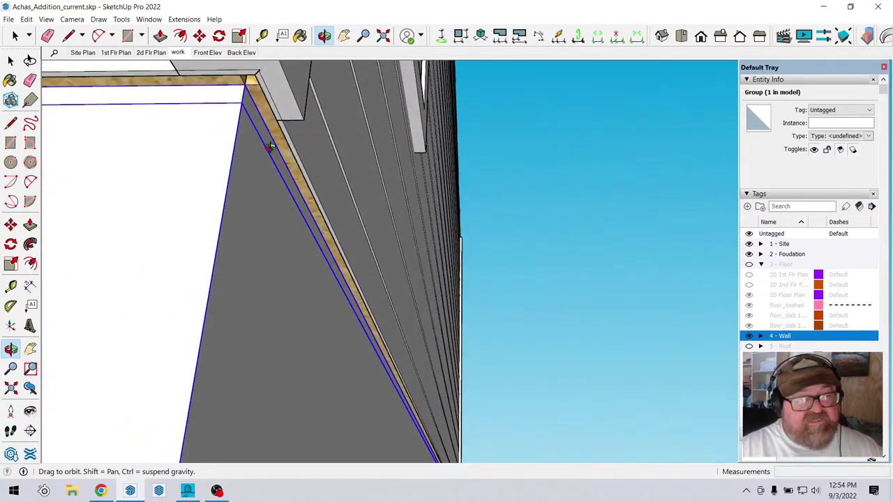
{"action": "left_click_drag", "start_coordinate": [269, 147], "coordinate": [204, 63]}
Move the box about 3/4" so its top corner meets the wall base.
{"action": "left_click", "coordinate": [200, 35]}
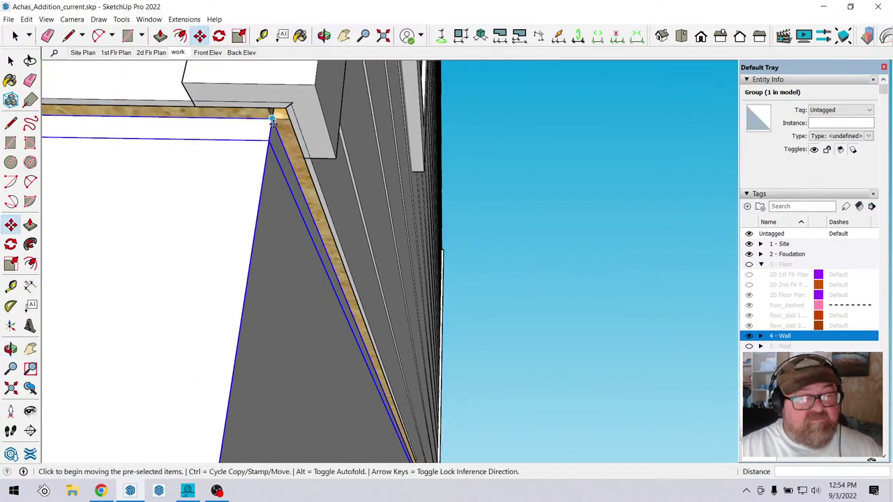
{"action": "left_click", "coordinate": [273, 119]}
{"action": "left_click", "coordinate": [276, 167]}
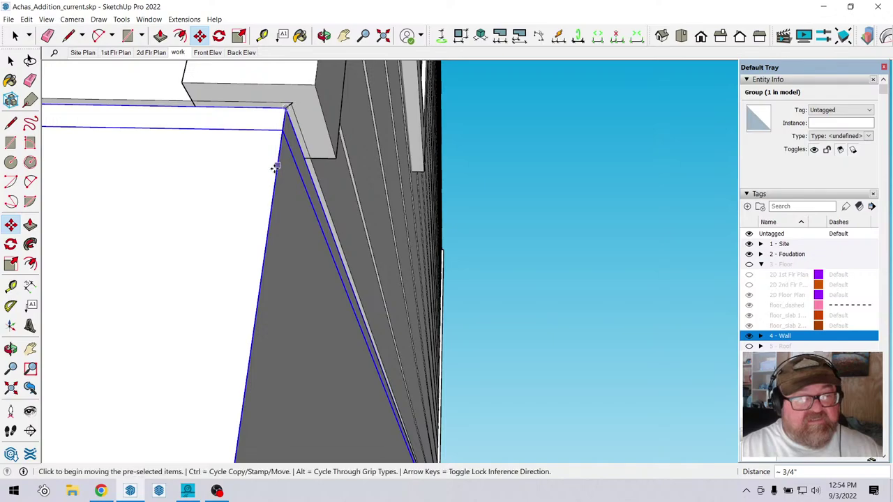
{"action": "scroll", "coordinate": [276, 209], "scroll_direction": "down", "scroll_amount": 2}
{"action": "left_click", "coordinate": [324, 36]}
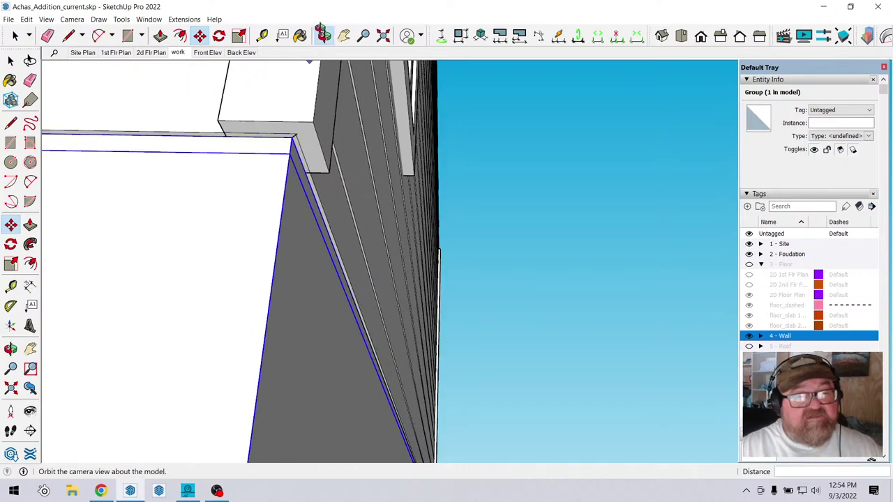
{"action": "left_click_drag", "start_coordinate": [433, 210], "coordinate": [478, 246]}
{"action": "left_click_drag", "start_coordinate": [238, 289], "coordinate": [209, 112]}
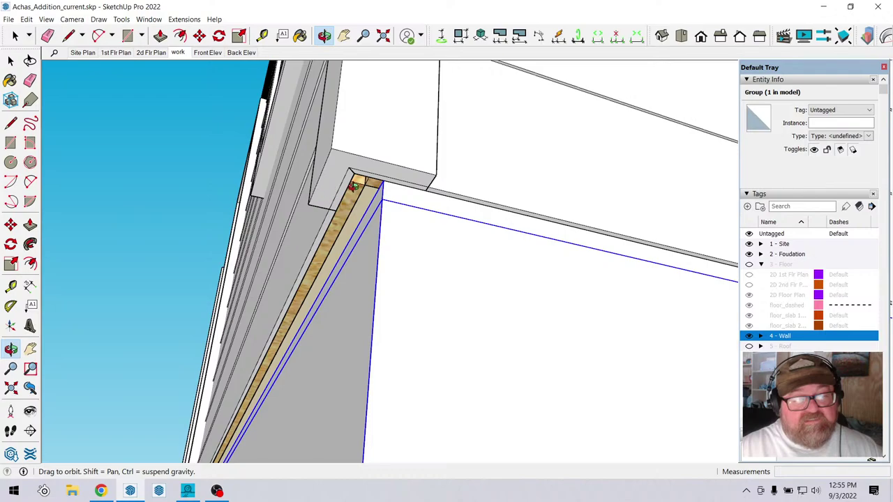
Start a measurement at the eave corner and orbit to check the wall base.
{"action": "left_click", "coordinate": [263, 36]}
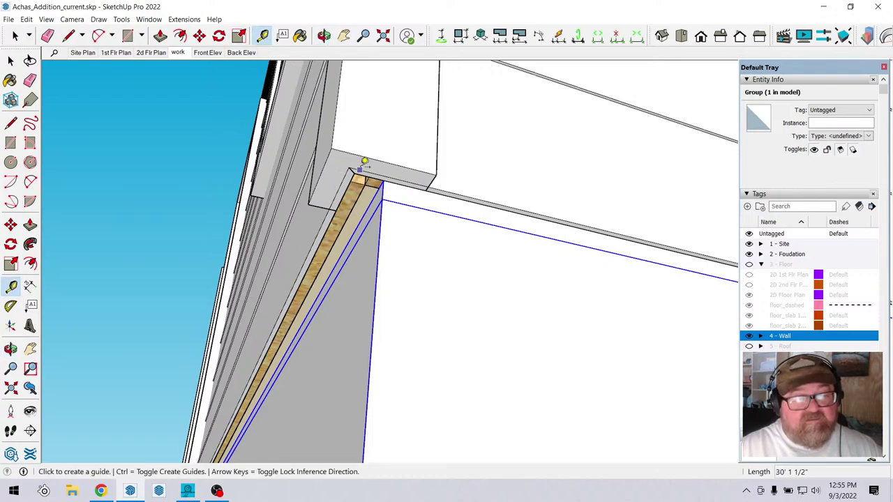
{"action": "left_click", "coordinate": [364, 184]}
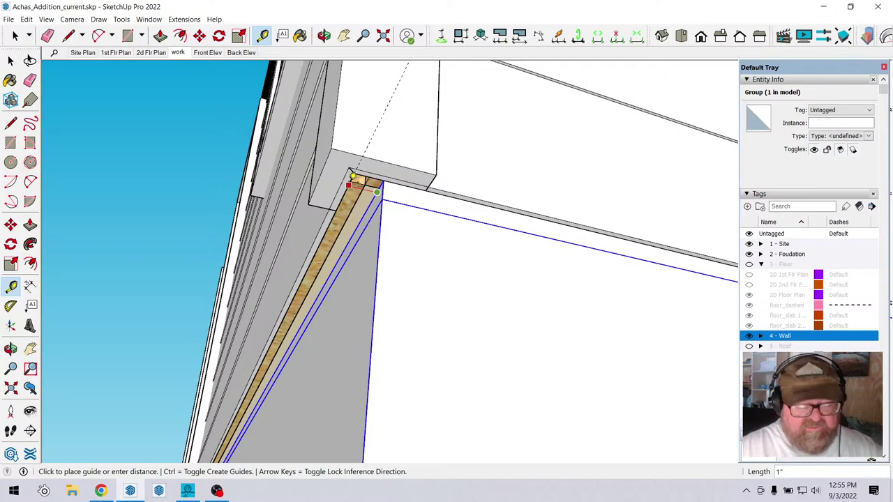
{"action": "middle_click_drag", "start_coordinate": [353, 175], "coordinate": [425, 198]}
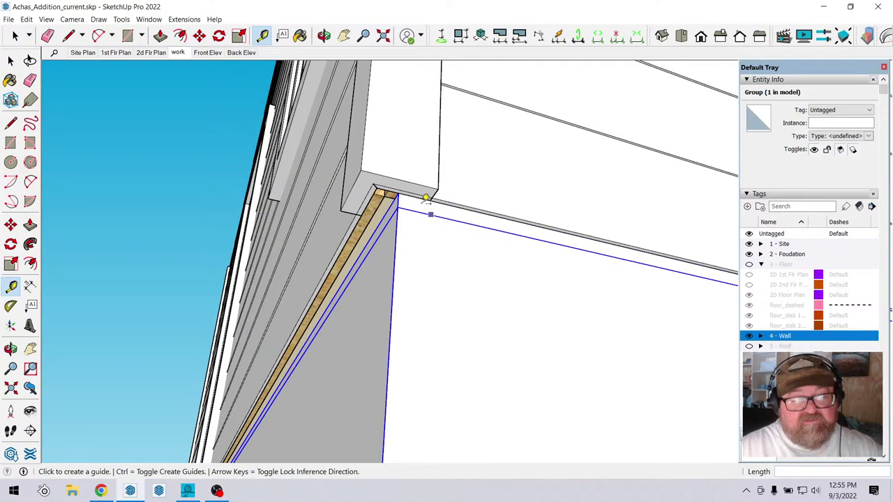
{"action": "left_click", "coordinate": [324, 36]}
{"action": "mouse_move", "coordinate": [432, 279]}
{"action": "left_mouse_down"}
{"action": "mouse_move", "coordinate": [480, 251]}
{"action": "mouse_move", "coordinate": [492, 213]}
{"action": "mouse_move", "coordinate": [523, 295]}
{"action": "mouse_move", "coordinate": [502, 286]}
{"action": "left_mouse_up"}
{"action": "mouse_move", "coordinate": [239, 249]}
{"action": "left_mouse_down"}
{"action": "mouse_move", "coordinate": [428, 231]}
{"action": "mouse_move", "coordinate": [540, 105]}
{"action": "mouse_move", "coordinate": [584, 108]}
{"action": "mouse_move", "coordinate": [590, 148]}
{"action": "mouse_move", "coordinate": [591, 116]}
{"action": "mouse_move", "coordinate": [463, 124]}
{"action": "mouse_move", "coordinate": [432, 245]}
{"action": "mouse_move", "coordinate": [393, 298]}
{"action": "mouse_move", "coordinate": [406, 298]}
{"action": "mouse_move", "coordinate": [377, 375]}
{"action": "mouse_move", "coordinate": [265, 399]}
{"action": "mouse_move", "coordinate": [372, 324]}
{"action": "mouse_move", "coordinate": [401, 261]}
{"action": "mouse_move", "coordinate": [394, 248]}
{"action": "left_mouse_up"}
{"action": "scroll", "coordinate": [409, 309], "scroll_direction": "down", "scroll_amount": 8}
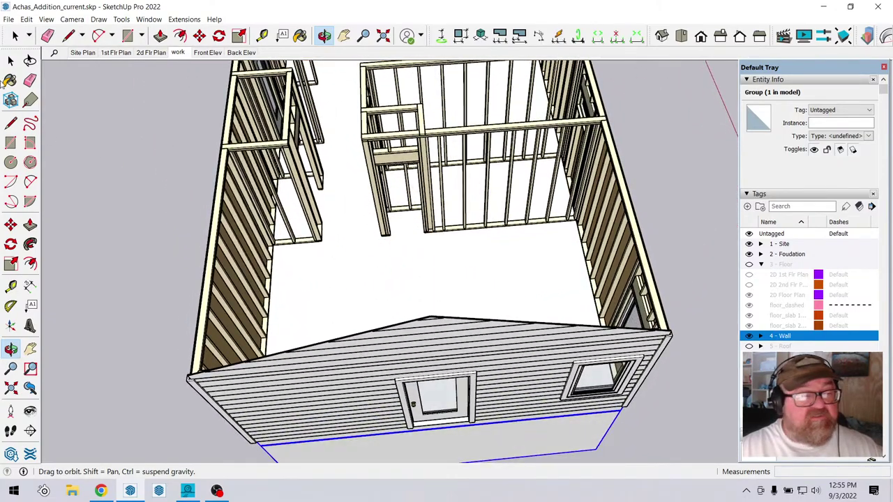
Clear the selection and orbit to a high corner view of the framed walls.
{"action": "left_click", "coordinate": [14, 35]}
{"action": "middle_click_drag", "start_coordinate": [140, 105], "coordinate": [296, 208]}
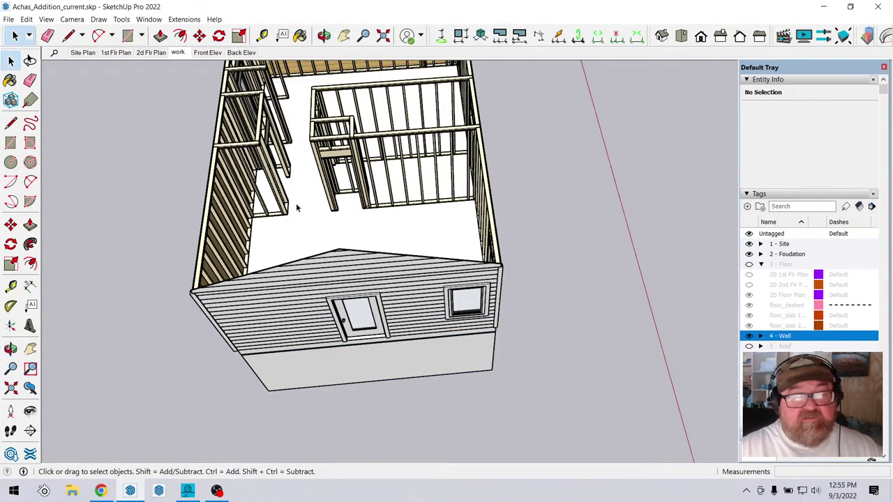
{"action": "left_click", "coordinate": [324, 39]}
{"action": "left_click_drag", "start_coordinate": [391, 91], "coordinate": [512, 126]}
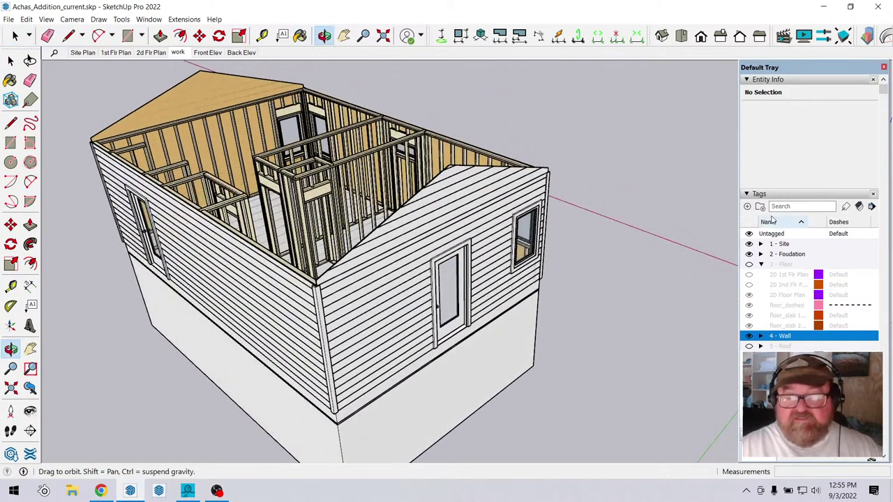
Show the 5 - Roof tag, hide 3 - Floor, and review the sides and gable end.
{"action": "left_click", "coordinate": [762, 266]}
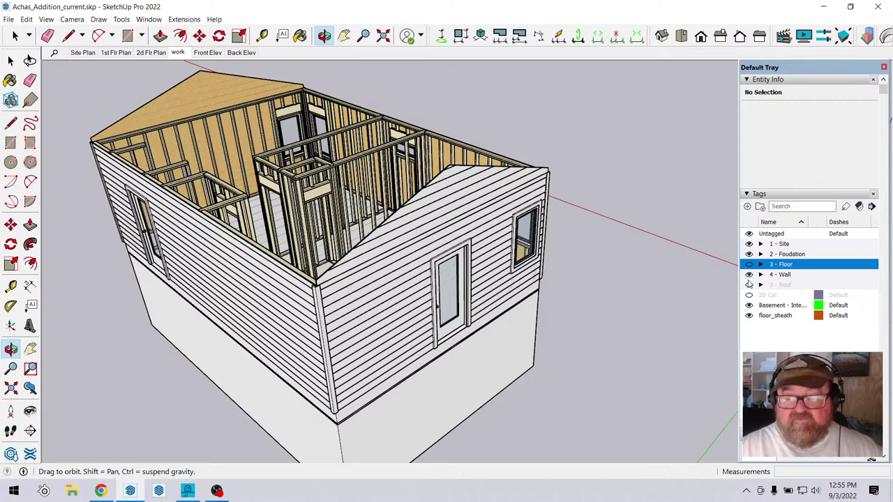
{"action": "left_click", "coordinate": [750, 285]}
{"action": "left_click_drag", "start_coordinate": [447, 244], "coordinate": [410, 318]}
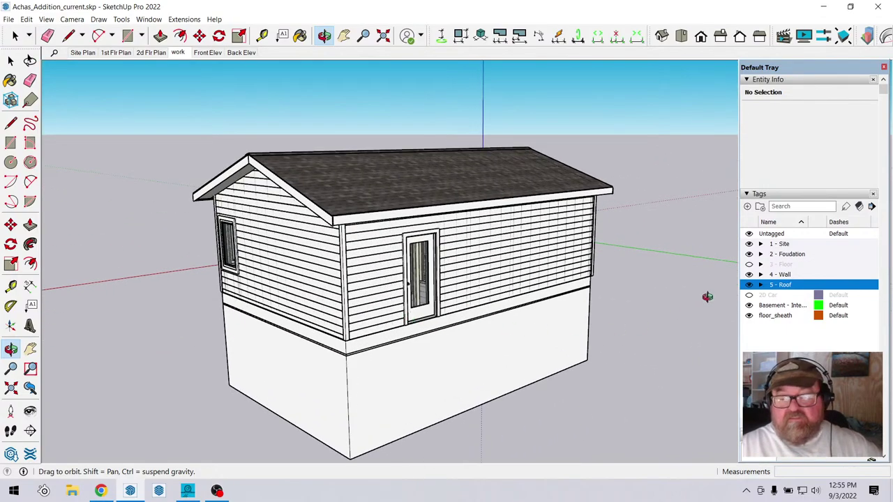
{"action": "left_click", "coordinate": [761, 275]}
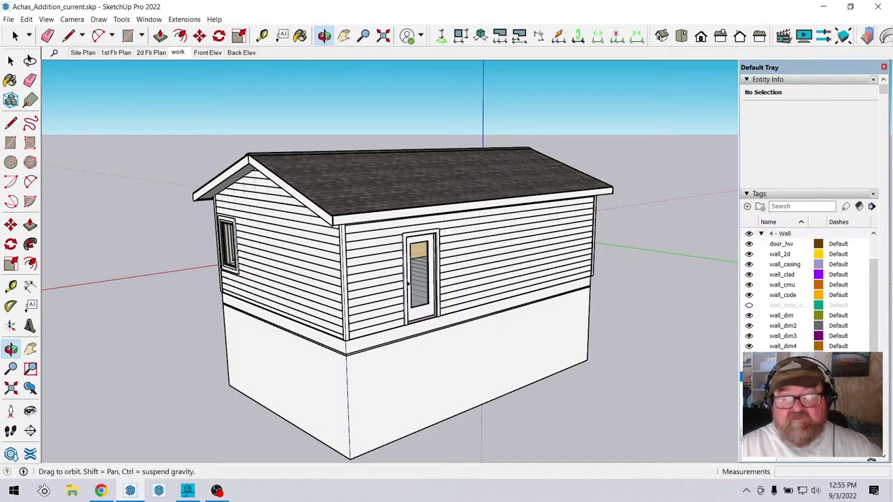
{"action": "left_click_drag", "start_coordinate": [390, 281], "coordinate": [331, 244]}
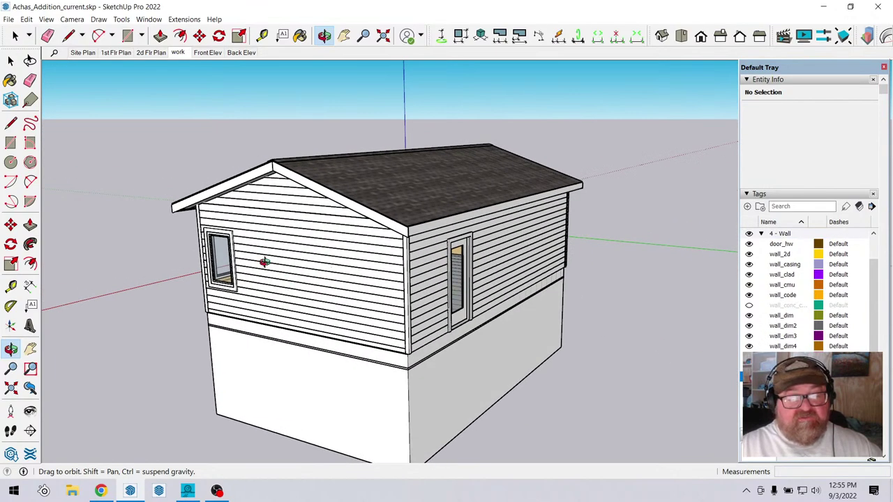
{"action": "left_click_drag", "start_coordinate": [265, 262], "coordinate": [368, 262]}
{"action": "left_click_drag", "start_coordinate": [389, 295], "coordinate": [365, 281]}
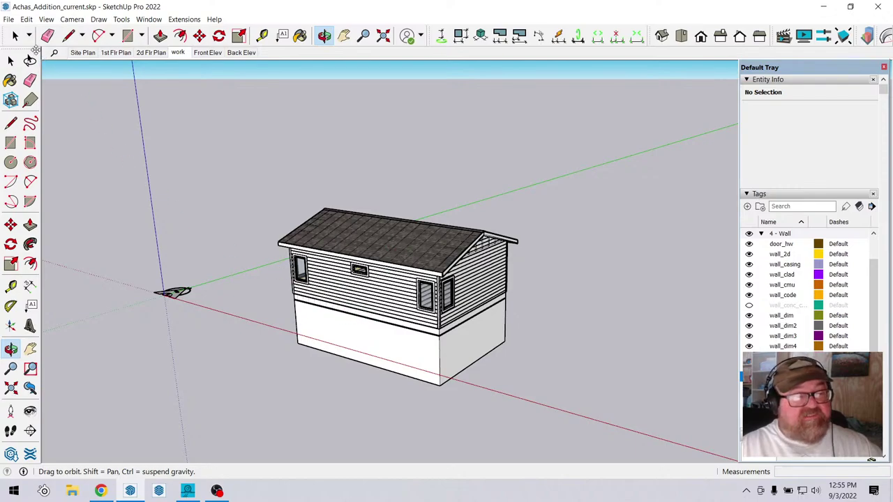
Combine the six house groups into one group and copy it.
{"action": "left_click", "coordinate": [15, 36]}
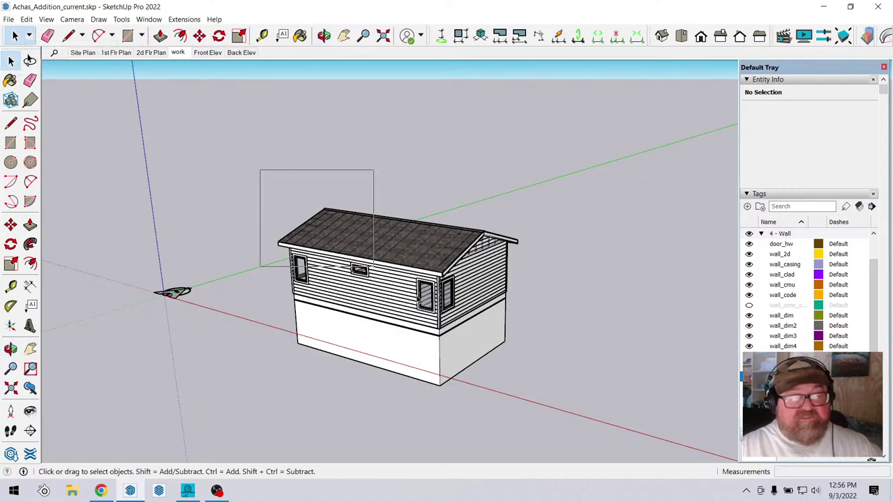
{"action": "left_click_drag", "start_coordinate": [373, 268], "coordinate": [569, 416]}
{"action": "right_click", "coordinate": [380, 338]}
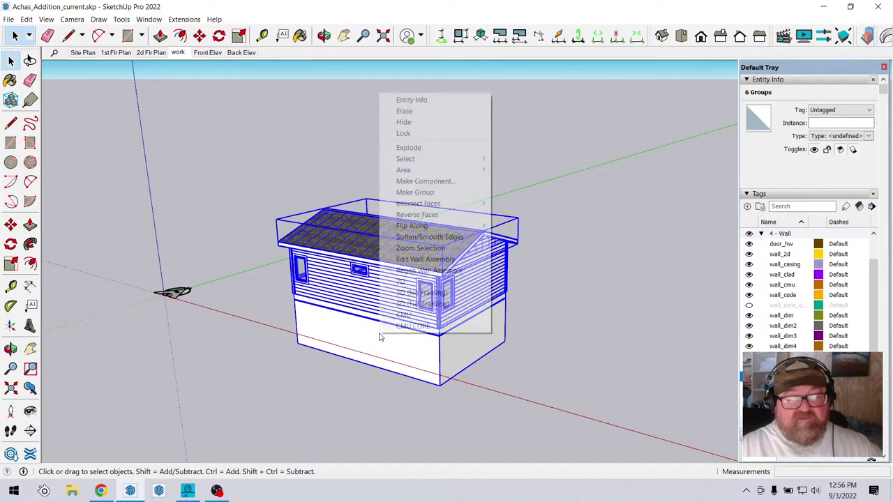
{"action": "left_click", "coordinate": [418, 192]}
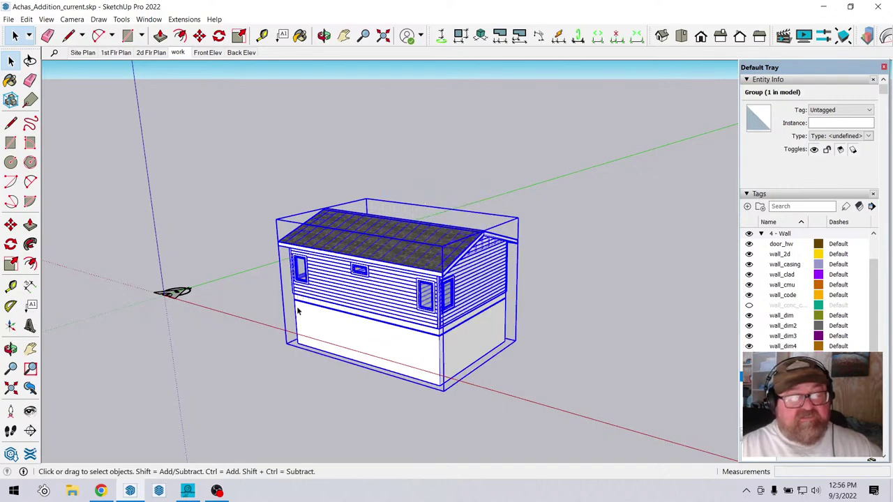
{"action": "left_click", "coordinate": [27, 19]}
{"action": "left_click", "coordinate": [40, 68]}
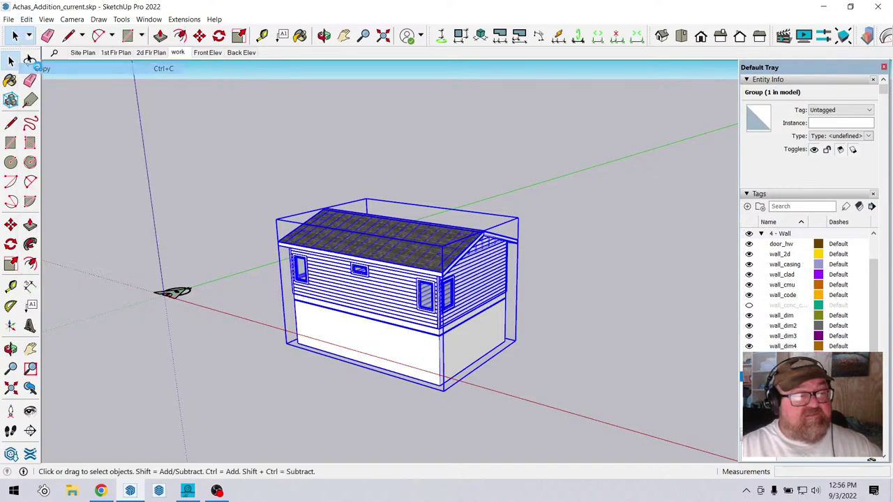
Open the recent model Achas_Addition.skp, answering the save prompt.
{"action": "left_click", "coordinate": [9, 19]}
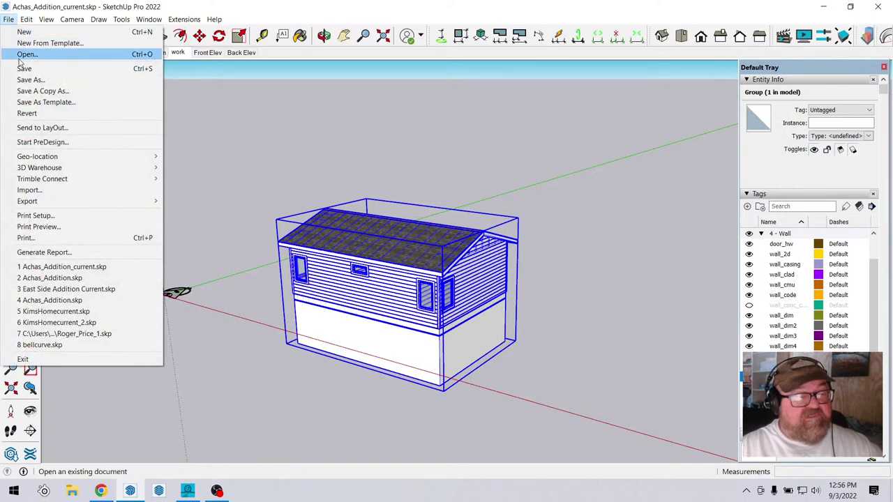
{"action": "left_click", "coordinate": [73, 278]}
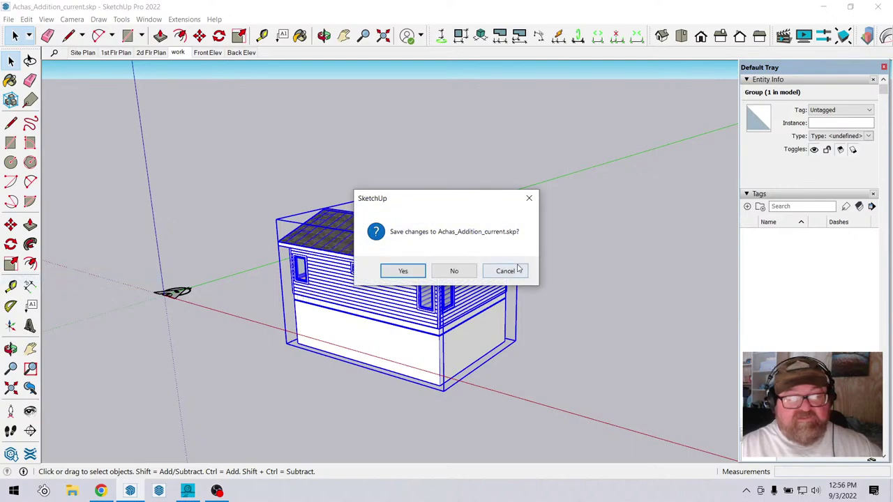
{"action": "left_click", "coordinate": [405, 271]}
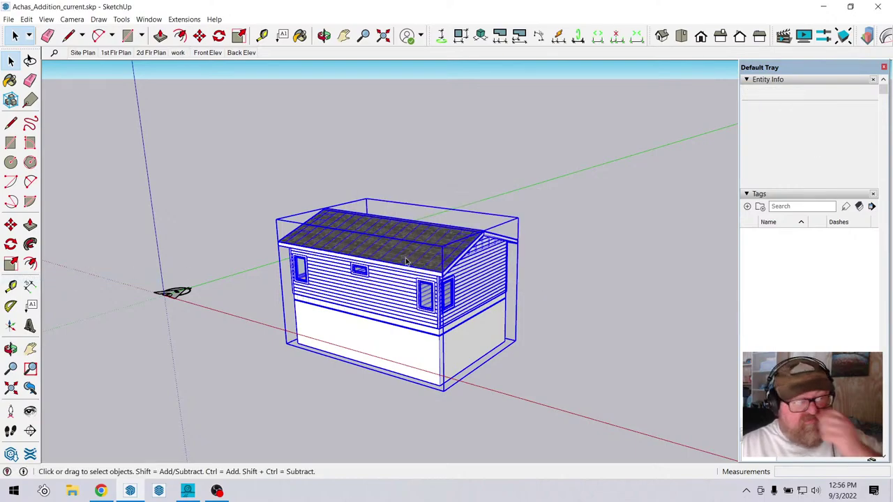
{"action": "scroll", "coordinate": [389, 194], "scroll_direction": "up", "scroll_amount": 5}
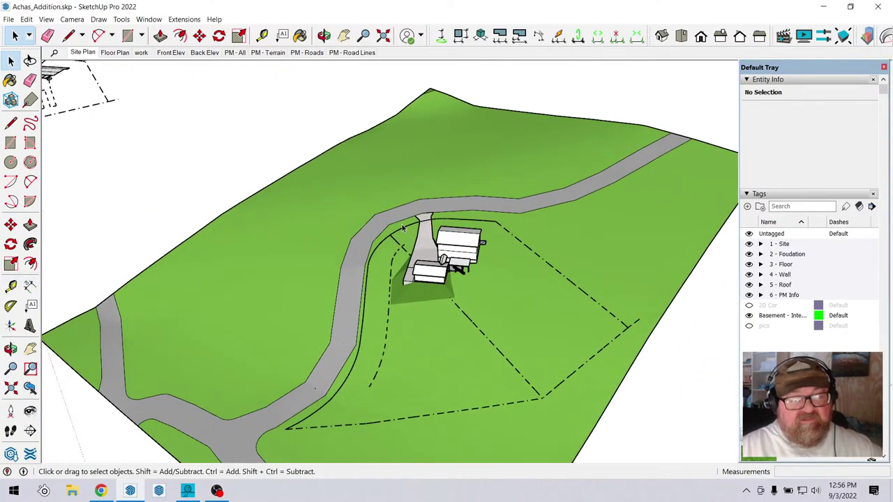
Paste the copied addition and place it beside the existing house.
{"action": "scroll", "coordinate": [405, 234], "scroll_direction": "up", "scroll_amount": 4}
{"action": "scroll", "coordinate": [409, 267], "scroll_direction": "down", "scroll_amount": 2}
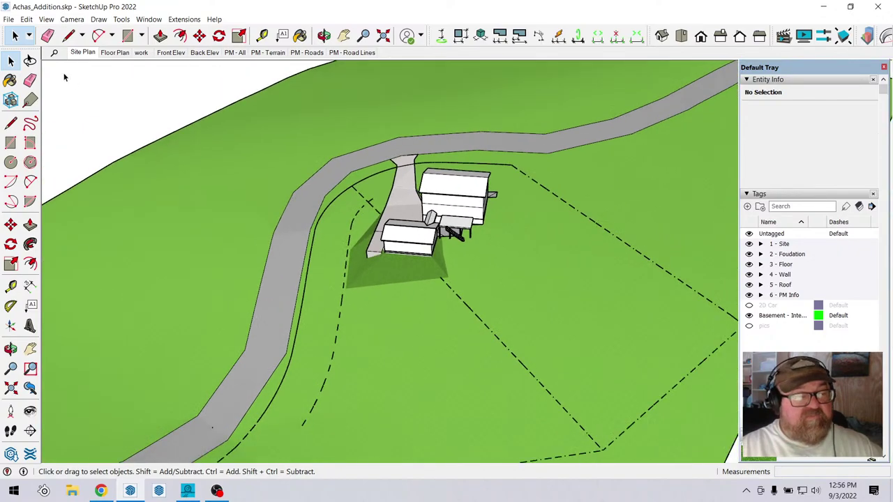
{"action": "left_click", "coordinate": [27, 20]}
{"action": "left_click", "coordinate": [34, 80]}
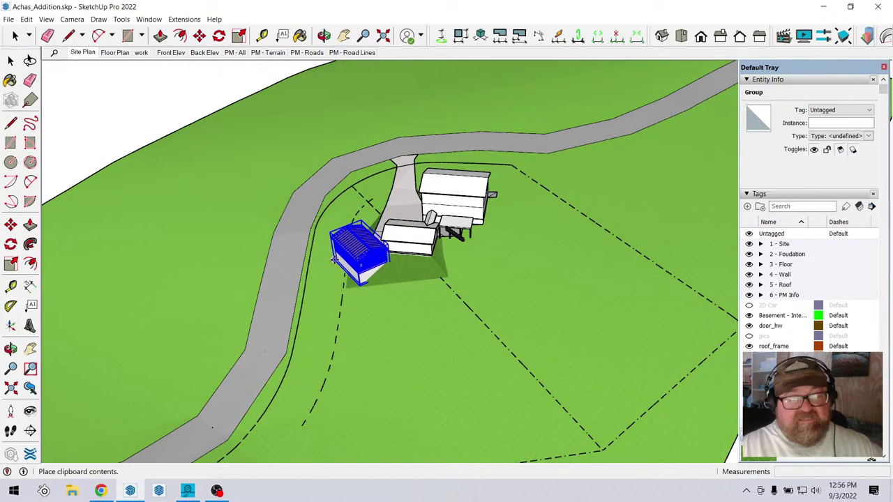
{"action": "left_click", "coordinate": [325, 260]}
{"action": "scroll", "coordinate": [404, 255], "scroll_direction": "up", "scroll_amount": 6}
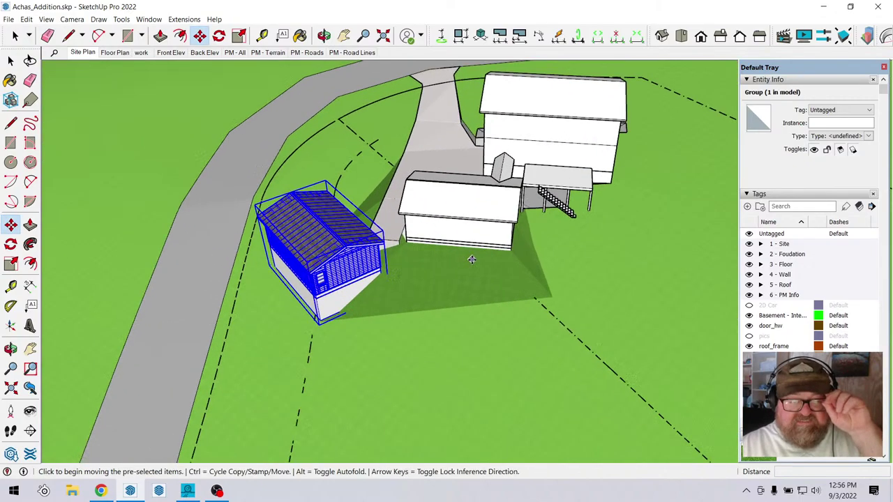
Orbit around the addition and house, then select the existing white house group.
{"action": "left_click", "coordinate": [324, 35]}
{"action": "left_click_drag", "start_coordinate": [300, 150], "coordinate": [235, 138]}
{"action": "left_click", "coordinate": [6, 37]}
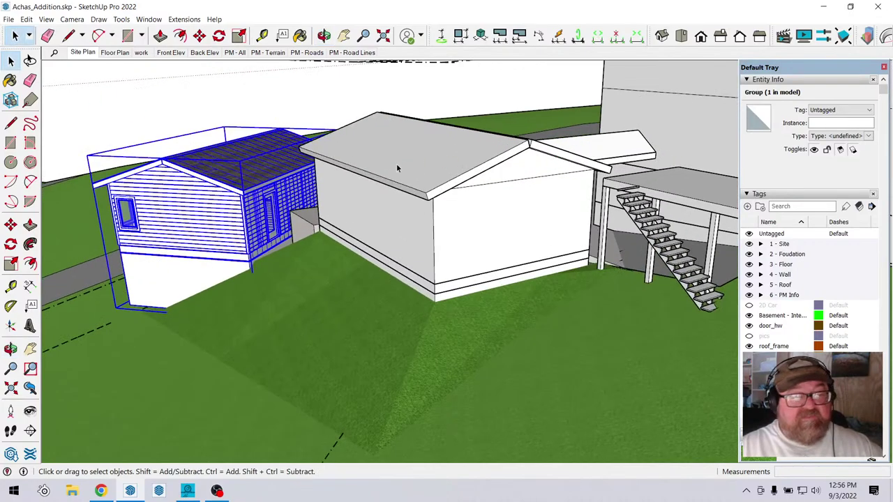
{"action": "left_click", "coordinate": [405, 167]}
Tape-measure the lower and upper trim bands at the existing house's wall base.
{"action": "scroll", "coordinate": [405, 171], "scroll_direction": "up", "scroll_amount": 5}
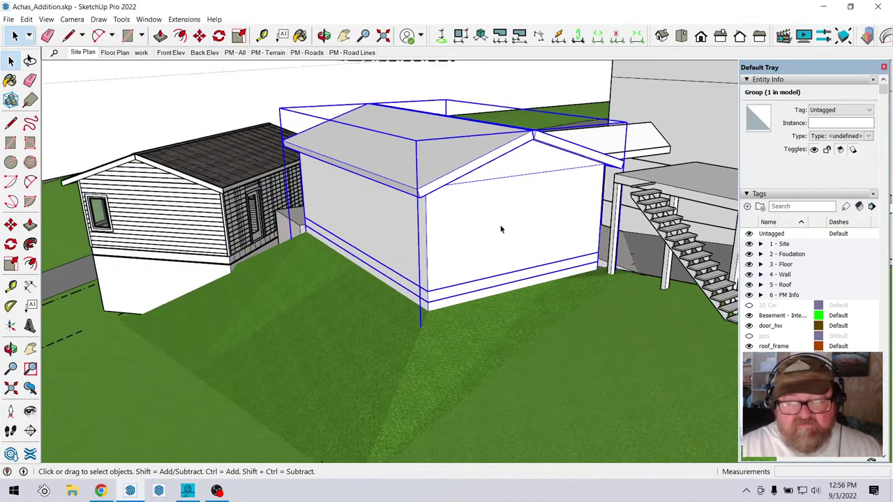
{"action": "key", "text": "t"}
{"action": "scroll", "coordinate": [396, 197], "scroll_direction": "up", "scroll_amount": 2}
{"action": "scroll", "coordinate": [326, 215], "scroll_direction": "down", "scroll_amount": 5}
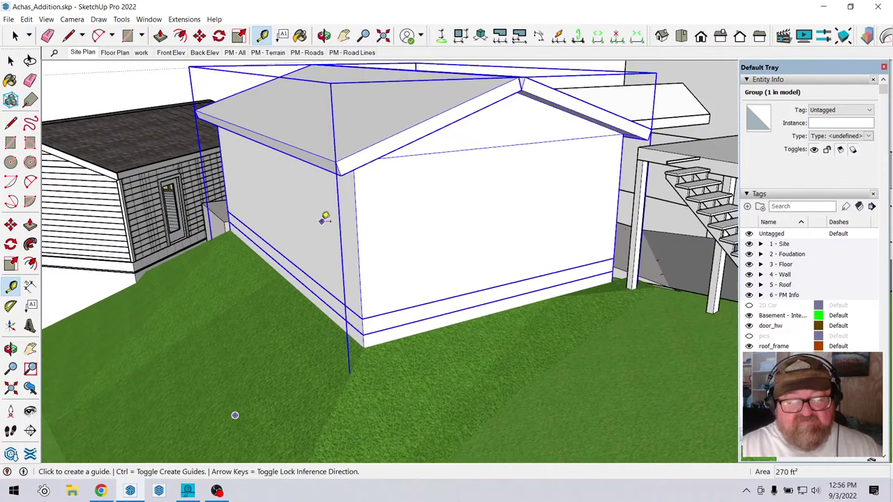
{"action": "scroll", "coordinate": [482, 313], "scroll_direction": "up", "scroll_amount": 6}
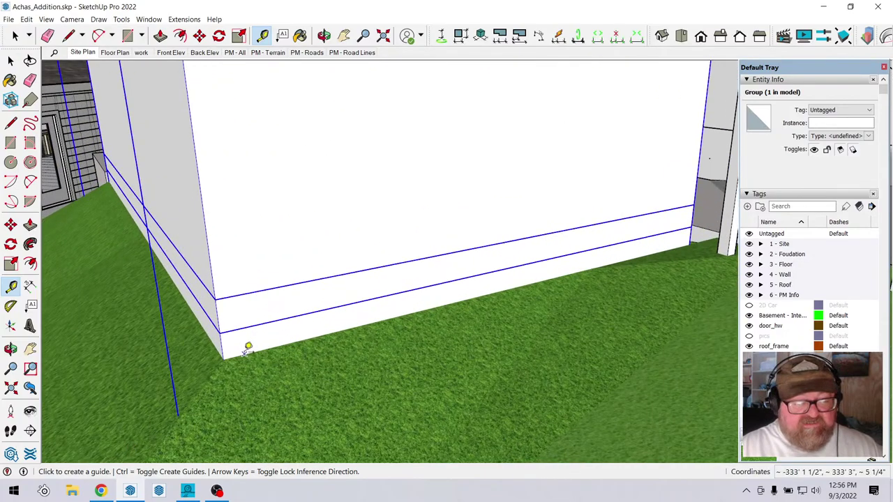
{"action": "left_click", "coordinate": [244, 351]}
{"action": "left_click", "coordinate": [242, 334]}
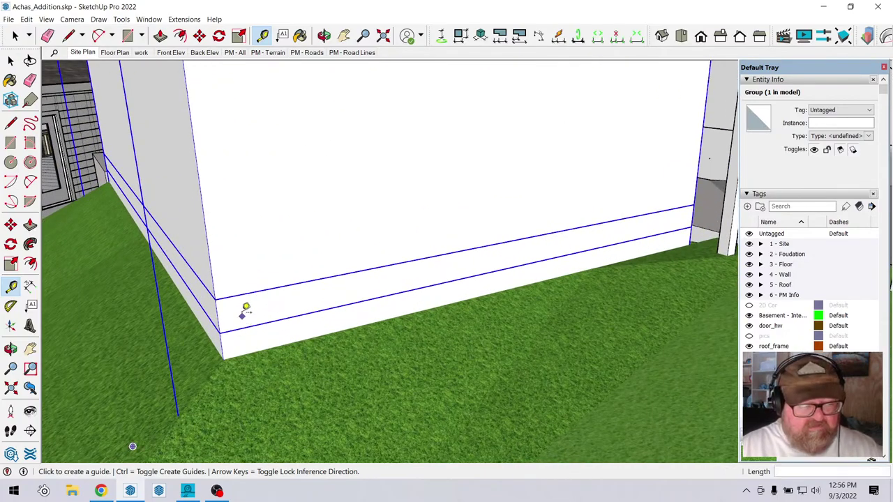
{"action": "left_click", "coordinate": [241, 294]}
{"action": "left_click", "coordinate": [245, 323]}
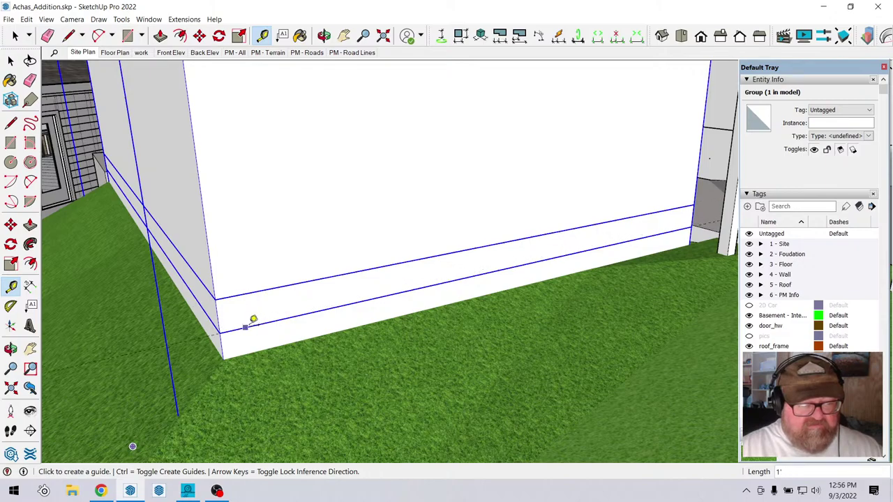
{"action": "middle_click_drag", "start_coordinate": [251, 319], "coordinate": [369, 318]}
{"action": "scroll", "coordinate": [374, 319], "scroll_direction": "down", "scroll_amount": 3}
{"action": "scroll", "coordinate": [129, 142], "scroll_direction": "down", "scroll_amount": 2}
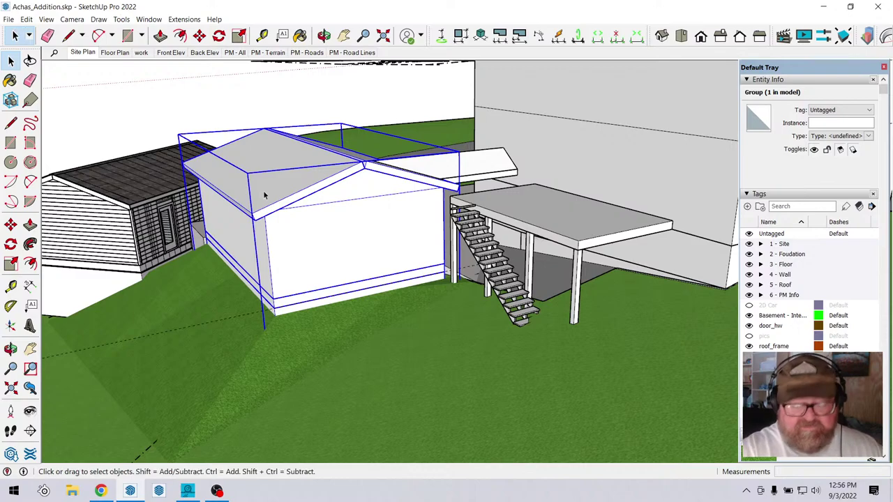
{"action": "key", "text": "Delete"}
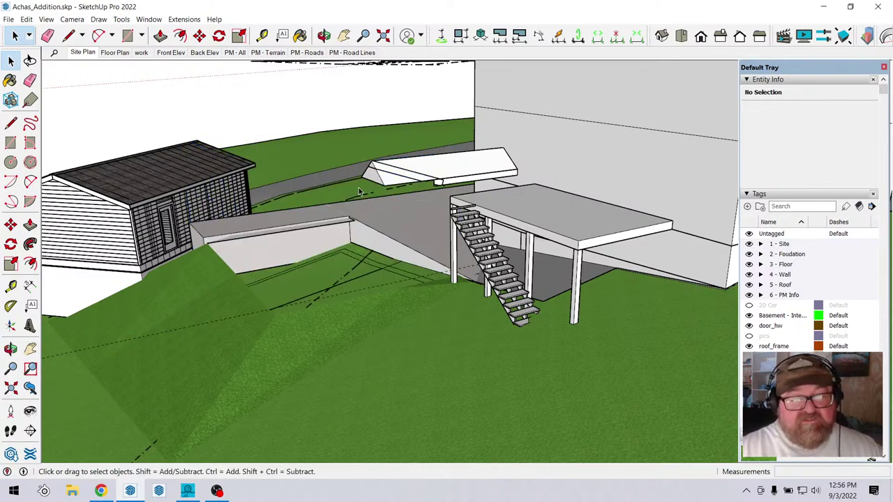
{"action": "middle_click_drag", "start_coordinate": [357, 63], "coordinate": [472, 200]}
{"action": "scroll", "coordinate": [472, 200], "scroll_direction": "down", "scroll_amount": 6}
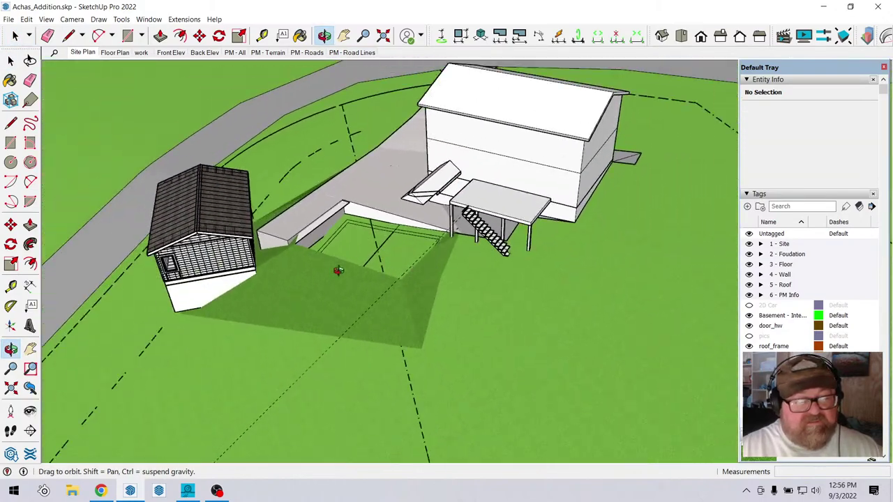
{"action": "scroll", "coordinate": [296, 261], "scroll_direction": "up", "scroll_amount": 4}
{"action": "middle_click_drag", "start_coordinate": [297, 261], "coordinate": [363, 235]}
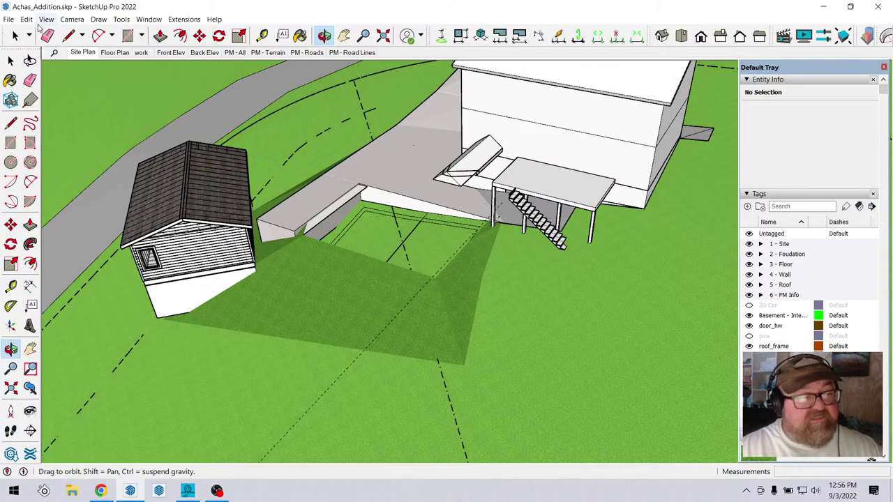
{"action": "left_click", "coordinate": [14, 34]}
{"action": "scroll", "coordinate": [422, 291], "scroll_direction": "down", "scroll_amount": 1}
{"action": "scroll", "coordinate": [260, 292], "scroll_direction": "up", "scroll_amount": 1}
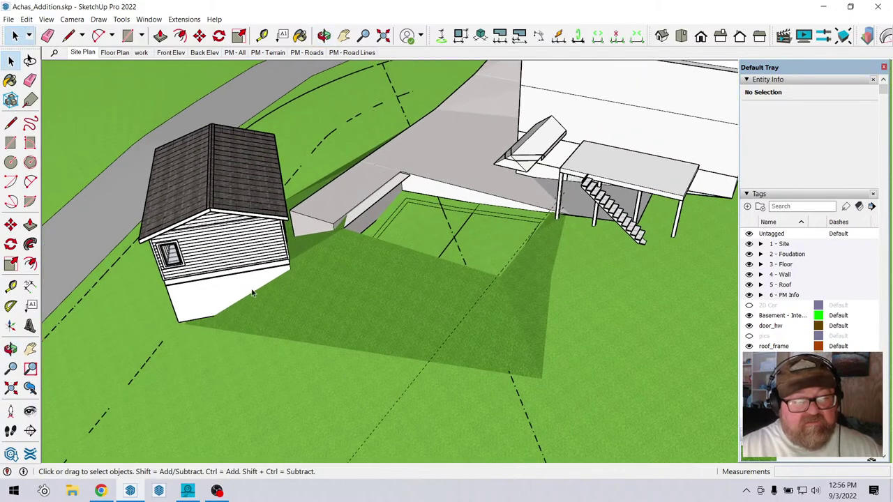
{"action": "left_click", "coordinate": [213, 290]}
{"action": "scroll", "coordinate": [216, 278], "scroll_direction": "up", "scroll_amount": 3}
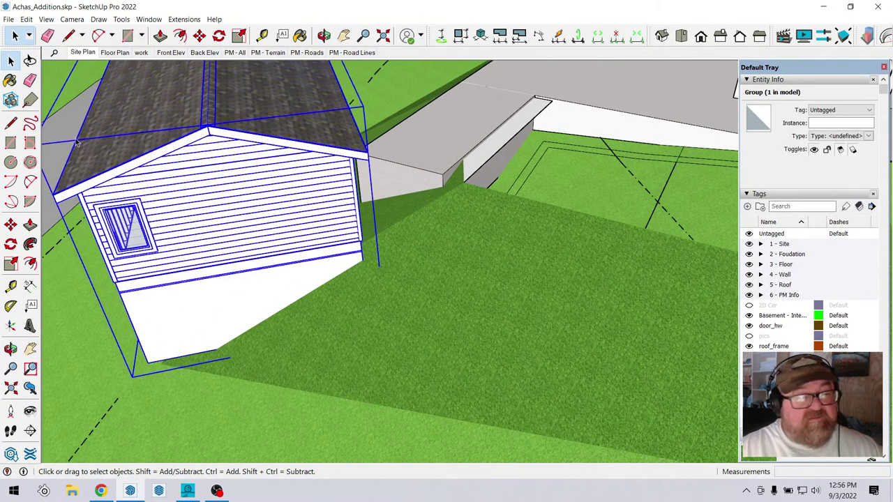
{"action": "left_click", "coordinate": [199, 37]}
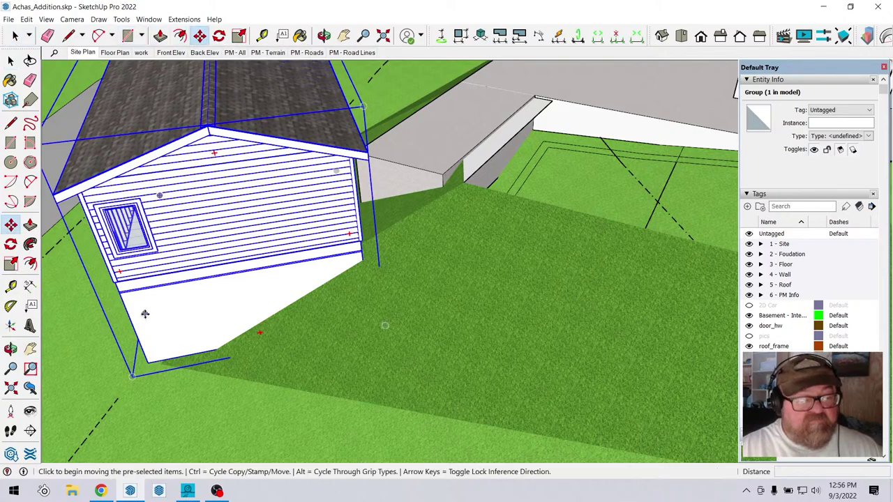
{"action": "left_click", "coordinate": [122, 297]}
{"action": "scroll", "coordinate": [122, 296], "scroll_direction": "down", "scroll_amount": 3}
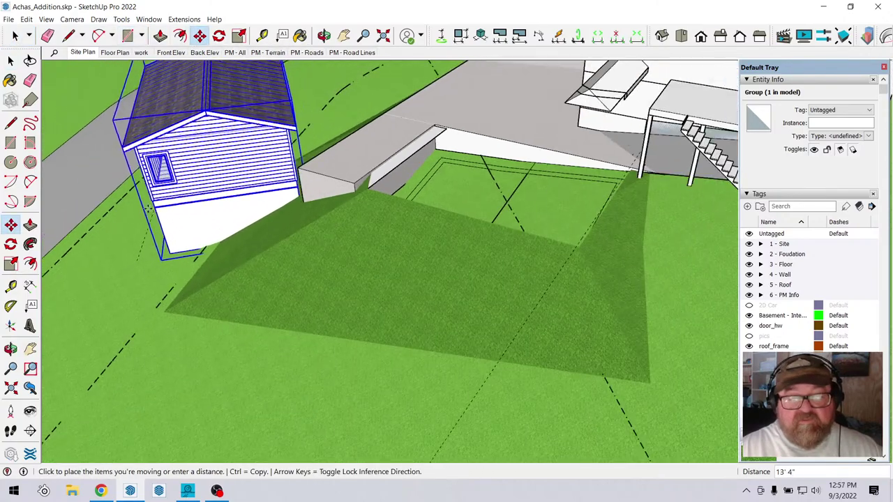
{"action": "scroll", "coordinate": [129, 217], "scroll_direction": "up", "scroll_amount": 3}
{"action": "scroll", "coordinate": [129, 217], "scroll_direction": "down", "scroll_amount": 4}
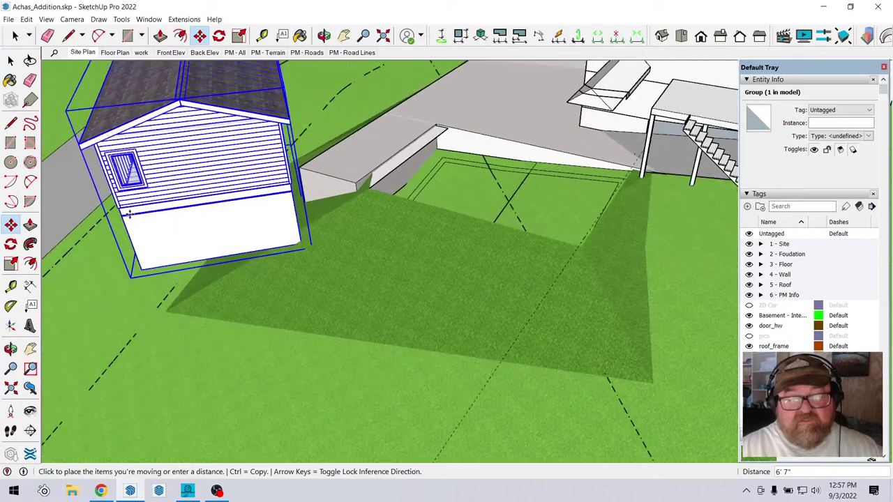
{"action": "key", "text": "Escape"}
{"action": "scroll", "coordinate": [284, 254], "scroll_direction": "up", "scroll_amount": 3}
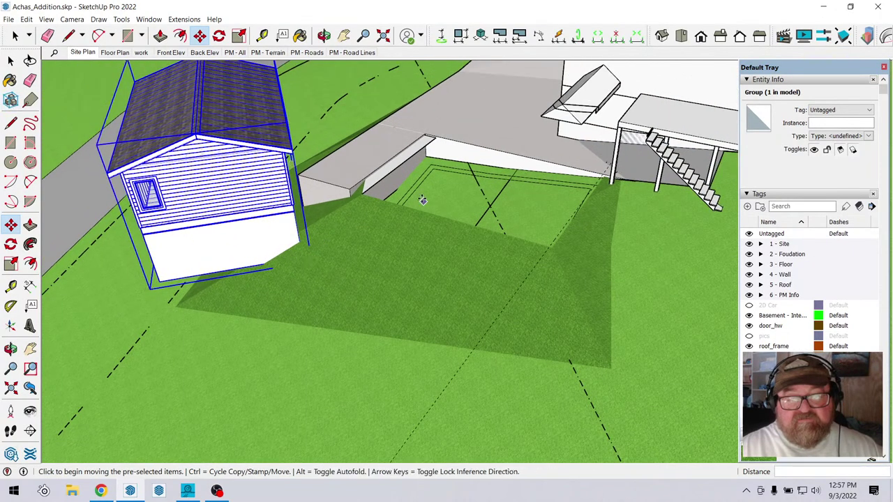
Place a dashed guide line off the deck post edge.
{"action": "left_click", "coordinate": [263, 36]}
{"action": "scroll", "coordinate": [636, 97], "scroll_direction": "up", "scroll_amount": 3}
{"action": "scroll", "coordinate": [637, 98], "scroll_direction": "up", "scroll_amount": 4}
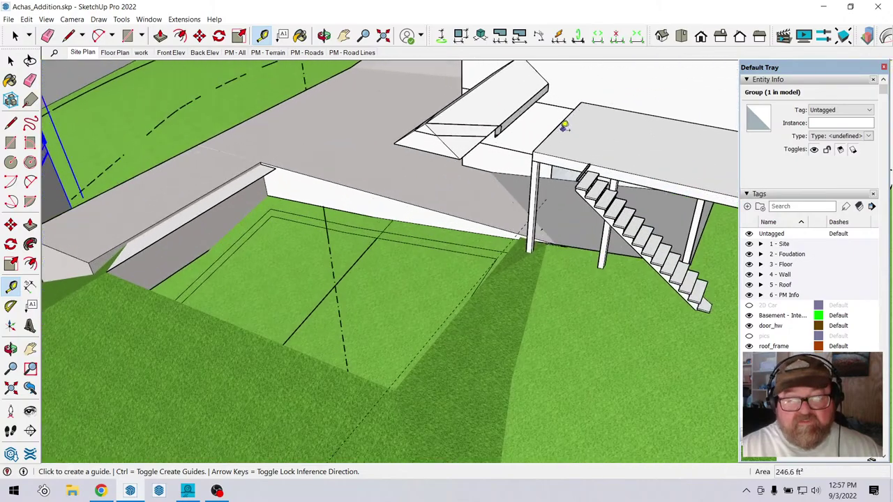
{"action": "left_click", "coordinate": [558, 157]}
{"action": "scroll", "coordinate": [531, 244], "scroll_direction": "up", "scroll_amount": 2}
{"action": "scroll", "coordinate": [548, 259], "scroll_direction": "up", "scroll_amount": 1}
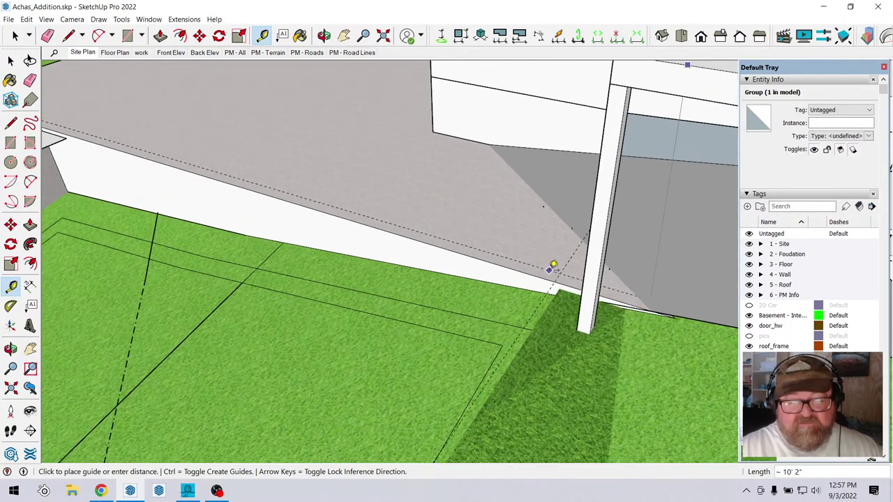
{"action": "left_click", "coordinate": [555, 280]}
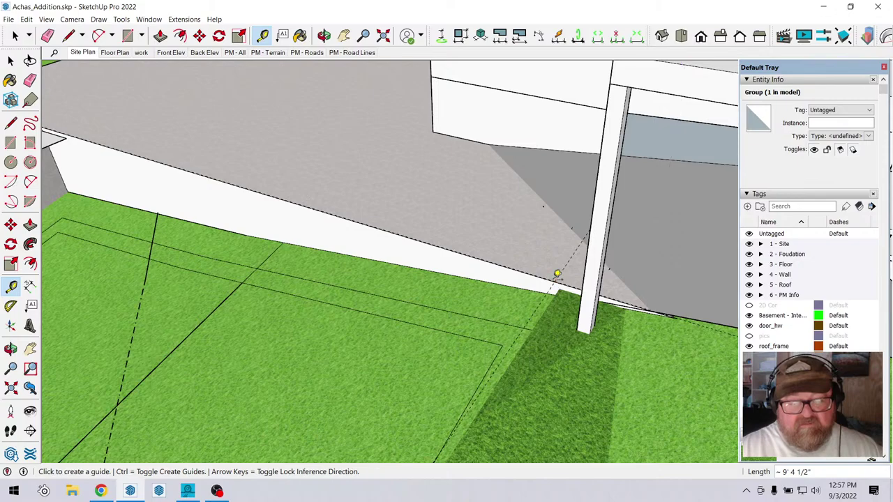
{"action": "left_click", "coordinate": [547, 278]}
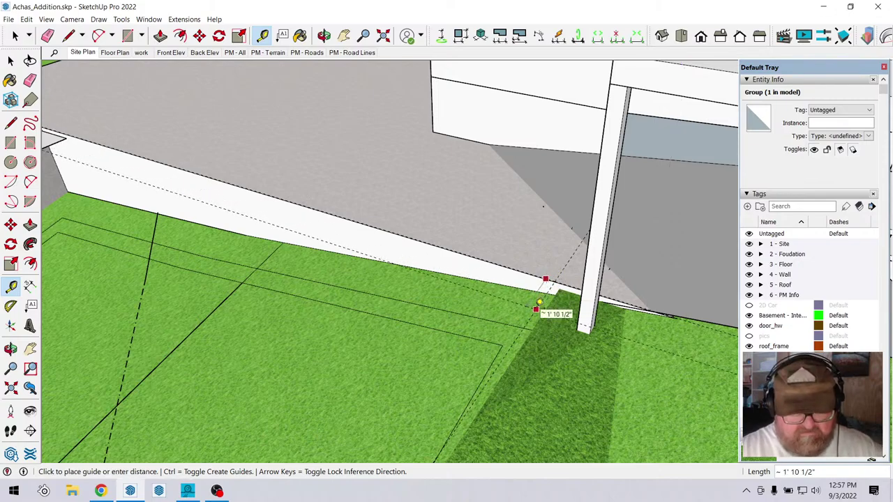
{"action": "key", "text": "Return"}
Add a guide 20' out from the retaining wall edge.
{"action": "scroll", "coordinate": [540, 302], "scroll_direction": "up", "scroll_amount": 2}
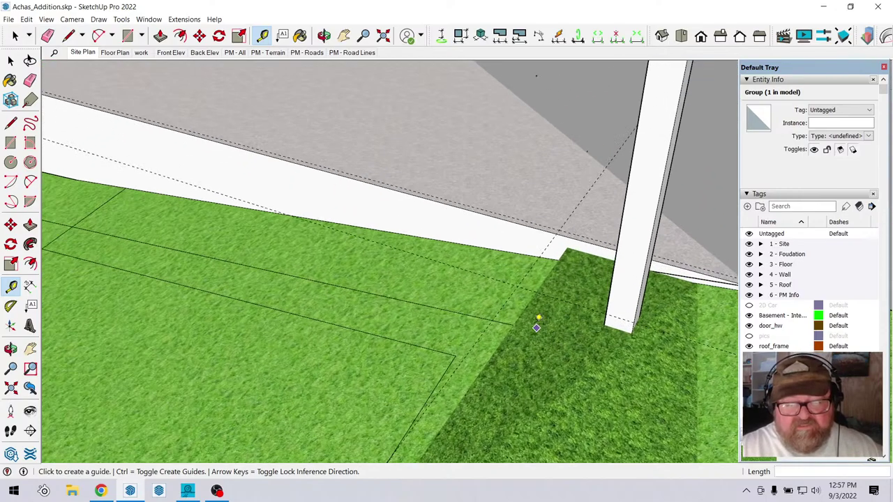
{"action": "scroll", "coordinate": [577, 180], "scroll_direction": "down", "scroll_amount": 4}
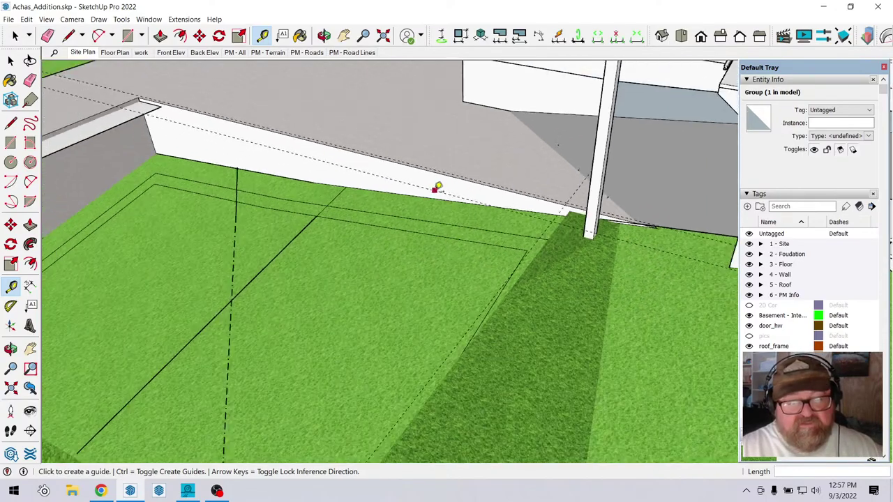
{"action": "left_click", "coordinate": [435, 187]}
{"action": "scroll", "coordinate": [454, 190], "scroll_direction": "down", "scroll_amount": 2}
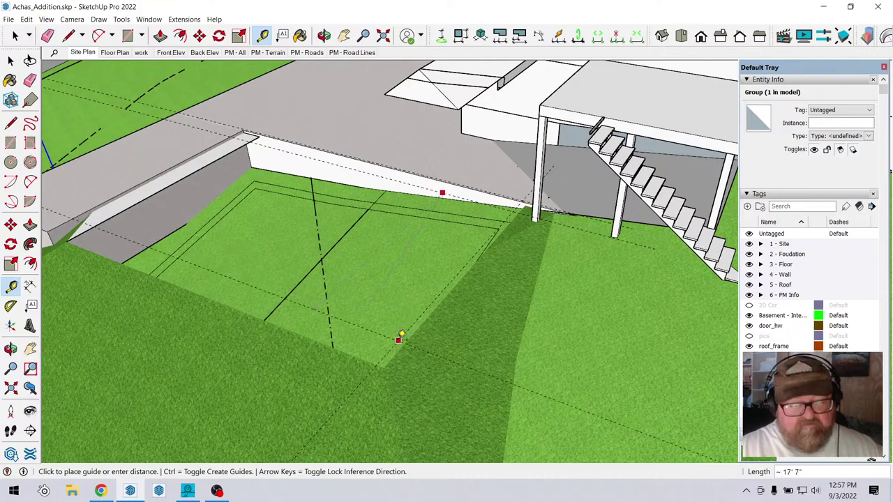
{"action": "type", "text": "20"}
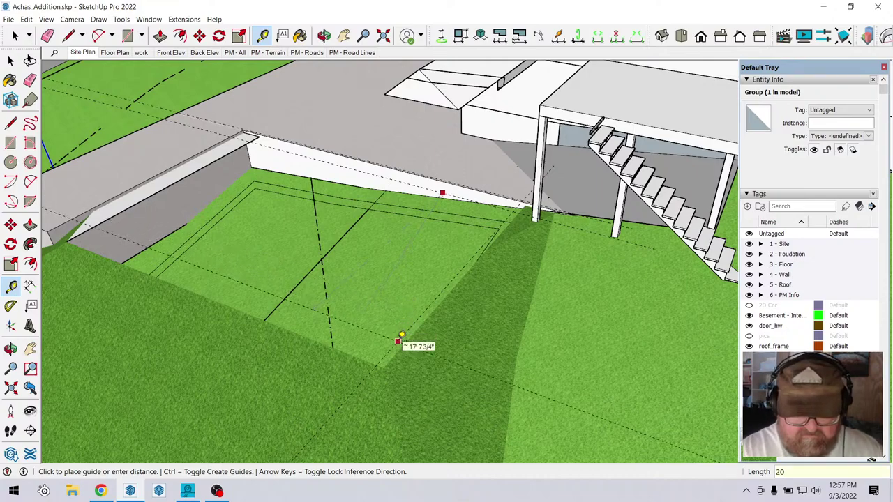
{"action": "type", "text": "'"}
{"action": "key", "text": "Return"}
{"action": "scroll", "coordinate": [402, 336], "scroll_direction": "up", "scroll_amount": 6}
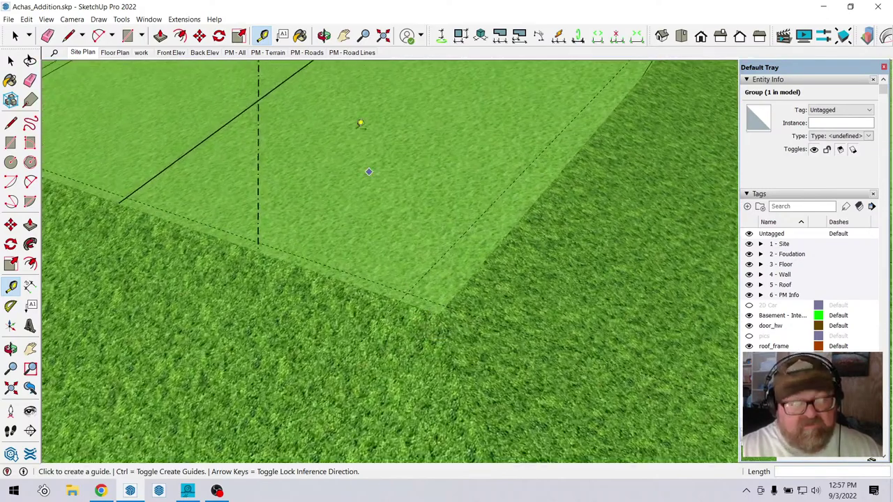
Orbit around the lawn pad rectangle toward the sided house and stairs.
{"action": "left_click", "coordinate": [325, 35]}
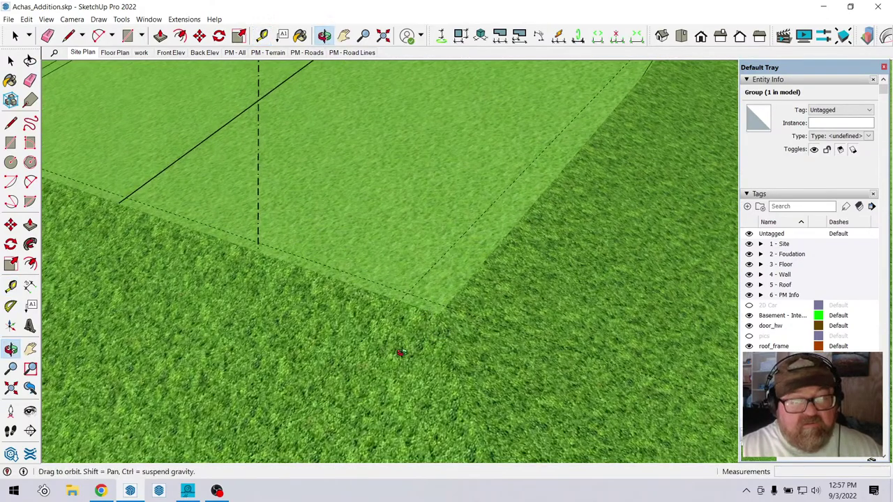
{"action": "left_click_drag", "start_coordinate": [346, 263], "coordinate": [409, 269]}
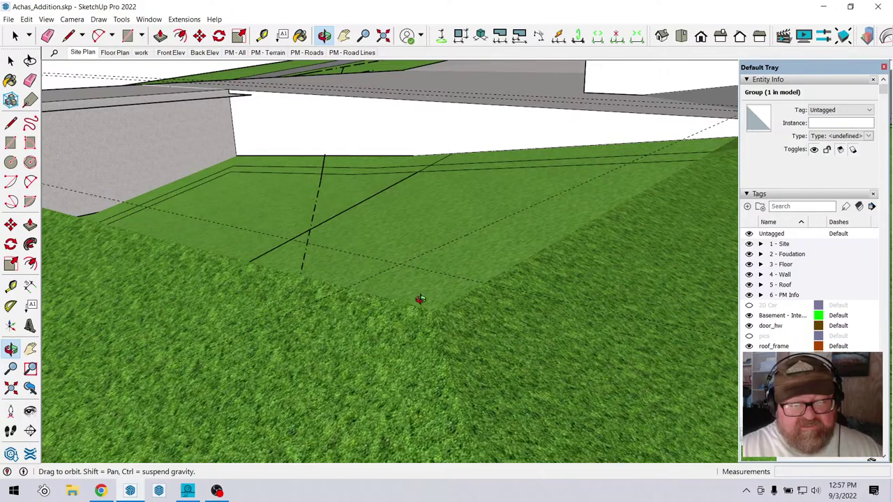
{"action": "left_click_drag", "start_coordinate": [419, 299], "coordinate": [384, 305]}
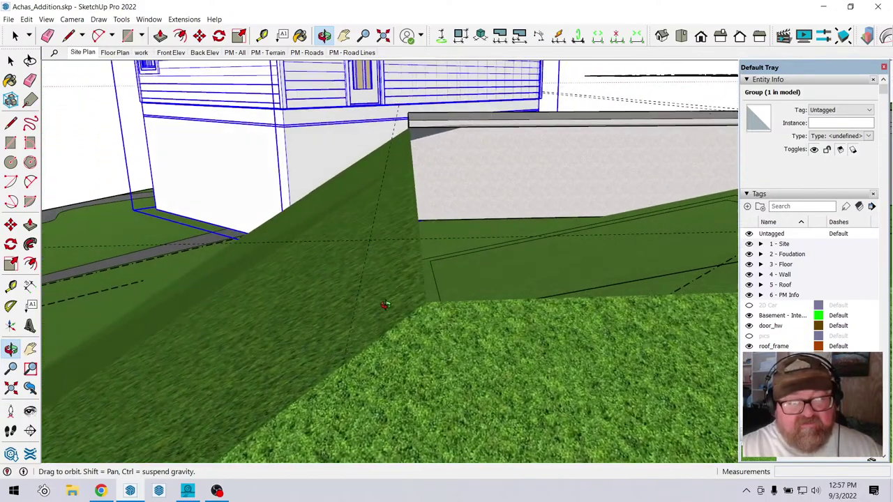
{"action": "left_click_drag", "start_coordinate": [407, 263], "coordinate": [363, 328]}
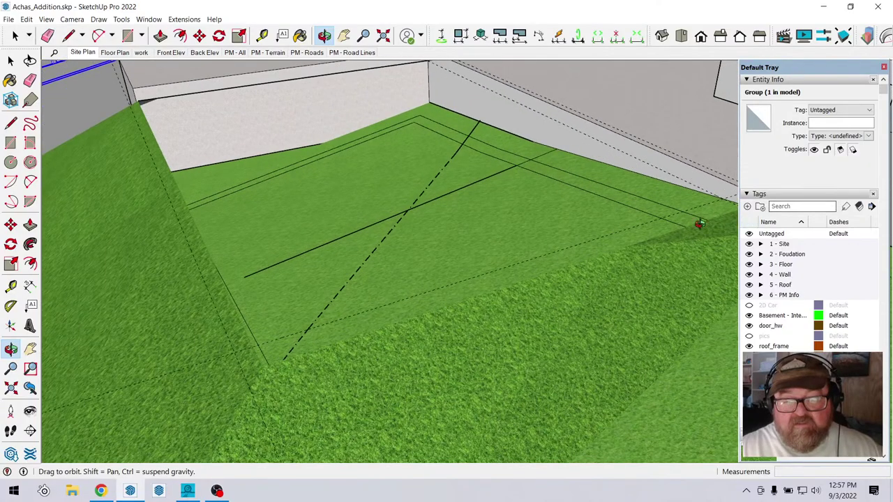
{"action": "left_click_drag", "start_coordinate": [700, 223], "coordinate": [636, 225]}
{"action": "left_click_drag", "start_coordinate": [337, 341], "coordinate": [168, 317]}
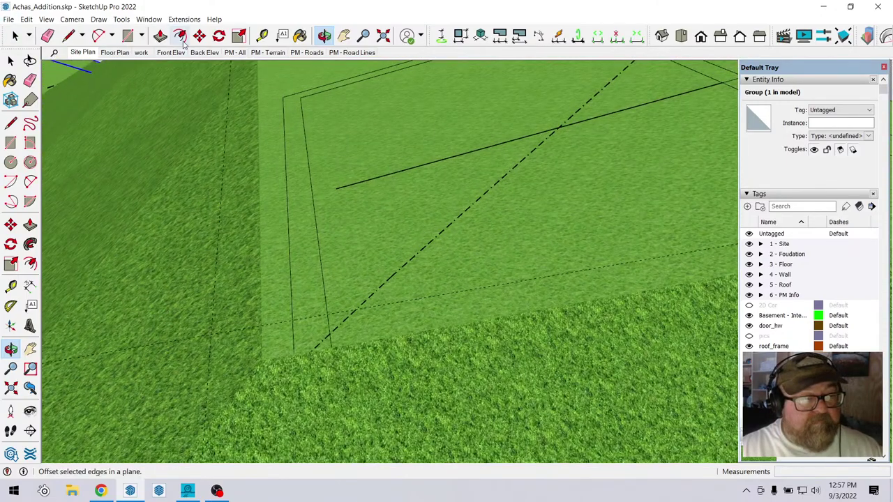
Start a guide from the existing guide line, then orbit and zoom to the white wall corner.
{"action": "left_click", "coordinate": [10, 286]}
{"action": "left_click", "coordinate": [215, 304]}
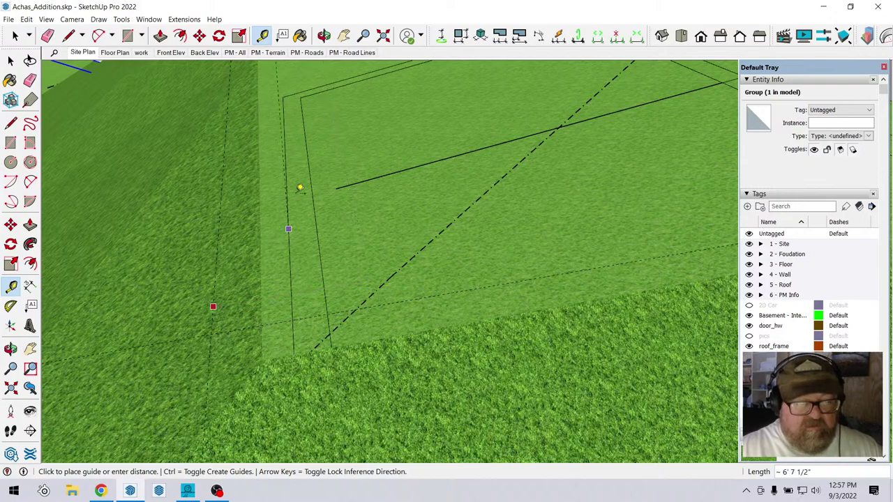
{"action": "left_click", "coordinate": [324, 36]}
{"action": "left_click_drag", "start_coordinate": [314, 180], "coordinate": [406, 313]}
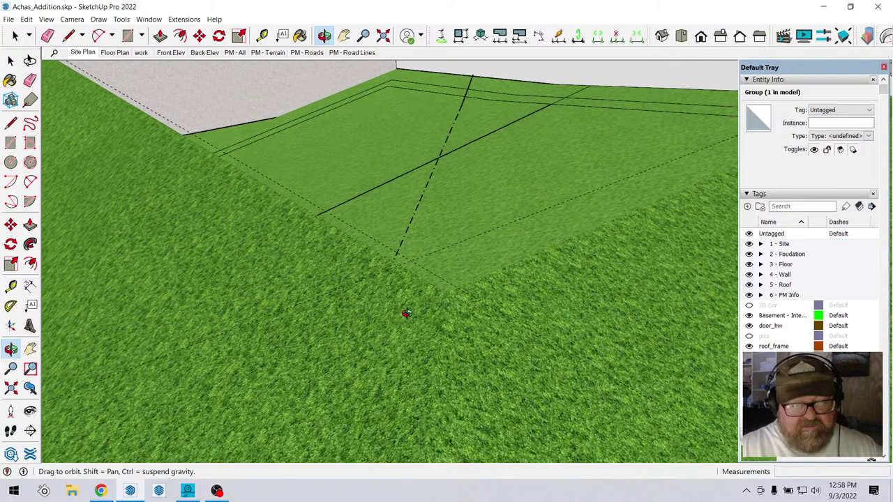
{"action": "scroll", "coordinate": [407, 313], "scroll_direction": "down", "scroll_amount": 5}
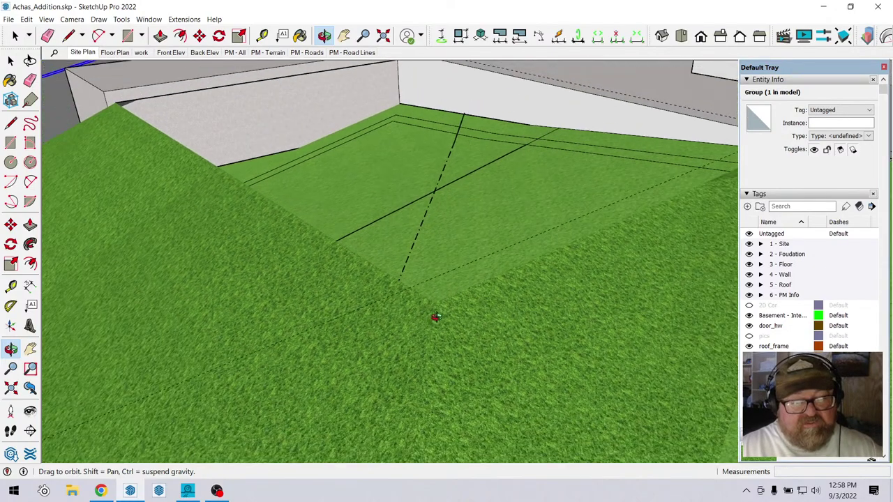
{"action": "scroll", "coordinate": [433, 323], "scroll_direction": "down", "scroll_amount": 3}
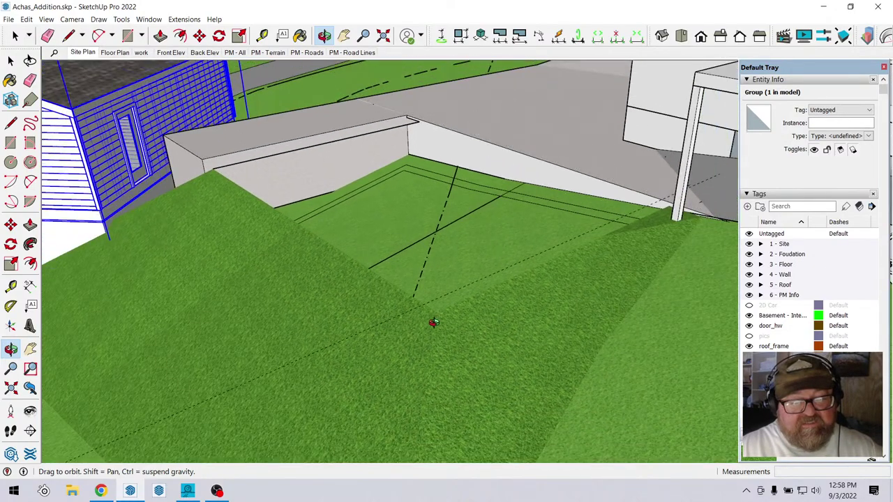
{"action": "scroll", "coordinate": [434, 322], "scroll_direction": "up", "scroll_amount": 4}
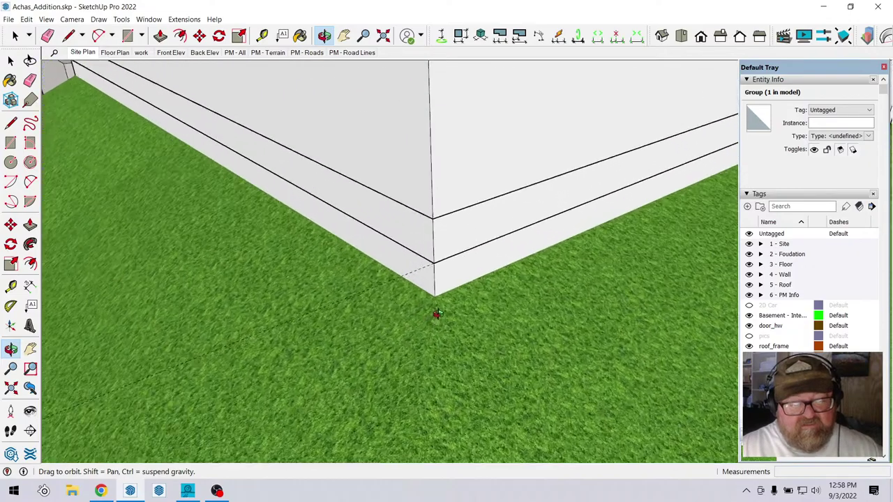
{"action": "scroll", "coordinate": [277, 79], "scroll_direction": "up", "scroll_amount": 2}
Pick up the wall group with Move, then cancel so it stays put.
{"action": "left_click", "coordinate": [14, 36]}
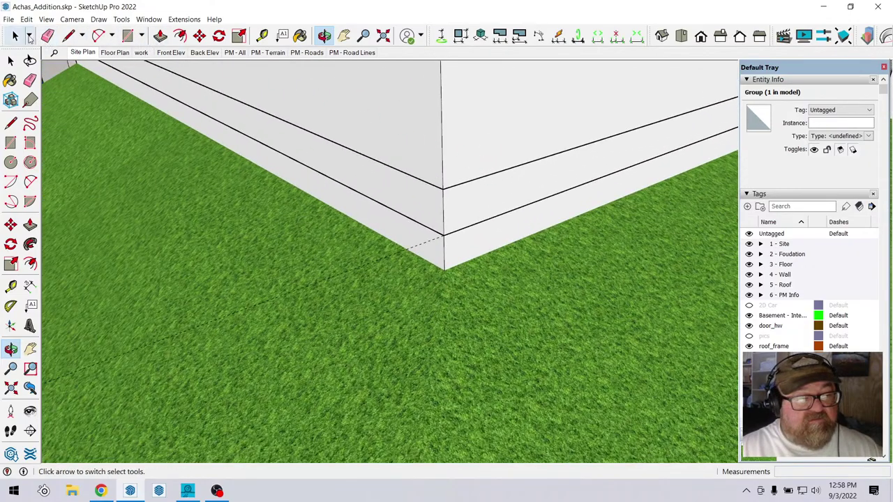
{"action": "scroll", "coordinate": [367, 144], "scroll_direction": "up", "scroll_amount": 2}
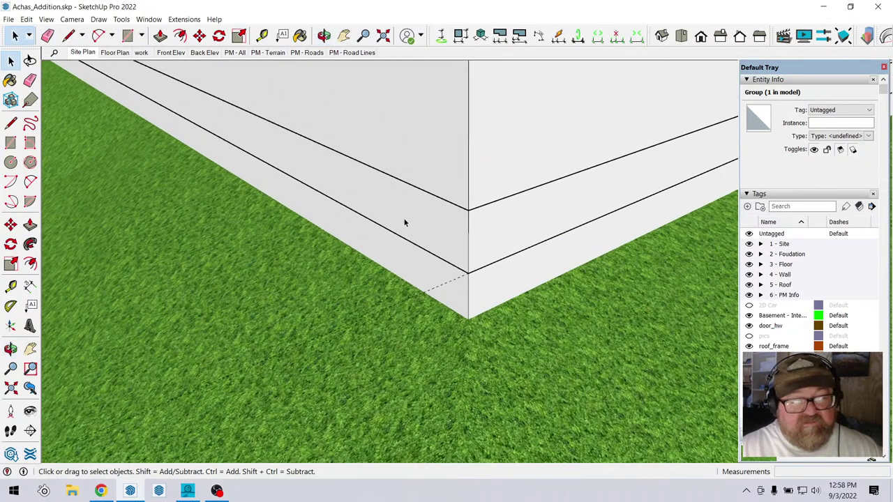
{"action": "left_click", "coordinate": [199, 35]}
{"action": "left_click", "coordinate": [460, 253]}
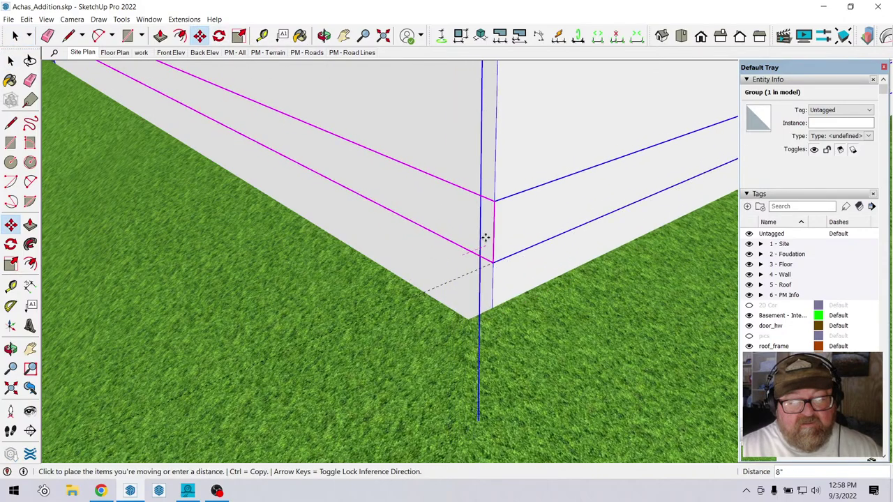
{"action": "key", "text": "Escape"}
{"action": "scroll", "coordinate": [480, 276], "scroll_direction": "up", "scroll_amount": 4}
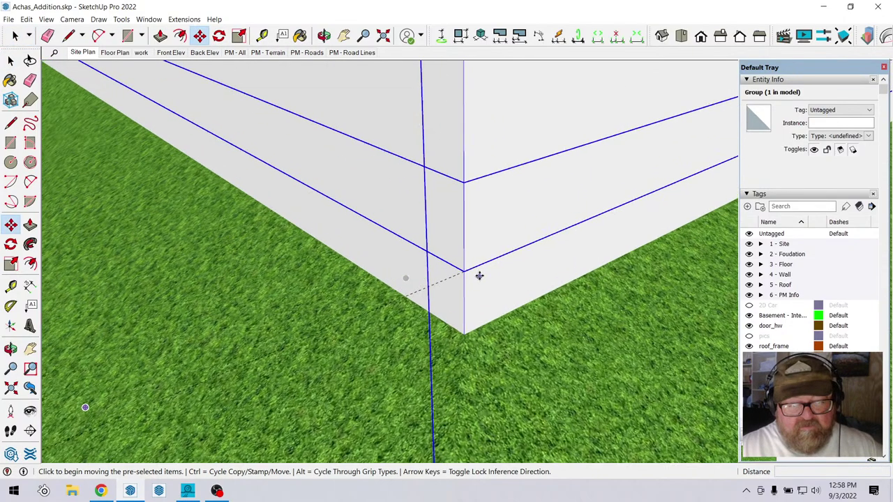
Place a guide 1' out from the wall corner and delete the white addition block.
{"action": "left_click", "coordinate": [69, 36]}
{"action": "left_click", "coordinate": [262, 35]}
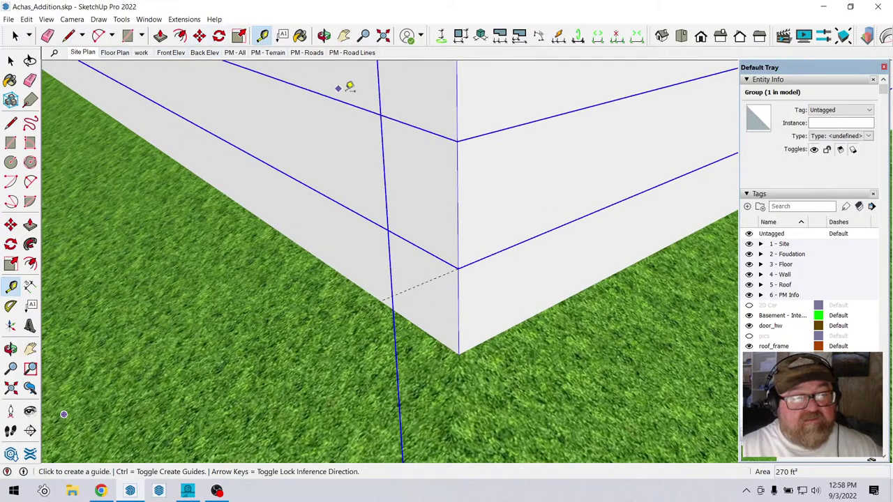
{"action": "left_click", "coordinate": [412, 119]}
{"action": "left_click", "coordinate": [445, 251]}
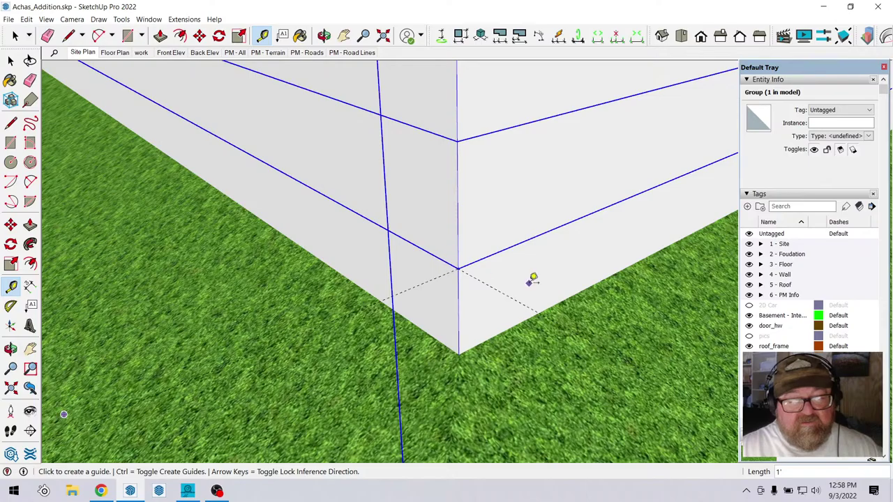
{"action": "scroll", "coordinate": [532, 279], "scroll_direction": "down", "scroll_amount": 6}
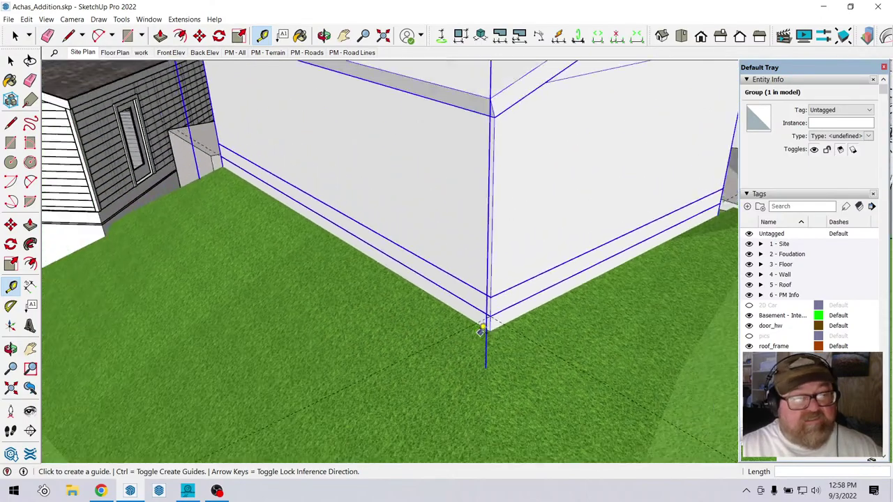
{"action": "scroll", "coordinate": [481, 332], "scroll_direction": "down", "scroll_amount": 3}
{"action": "key", "text": "space"}
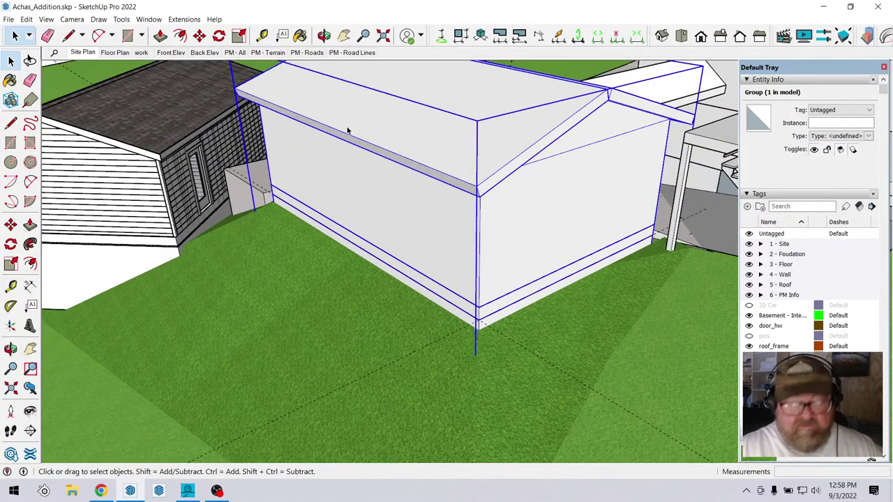
{"action": "key", "text": "Delete"}
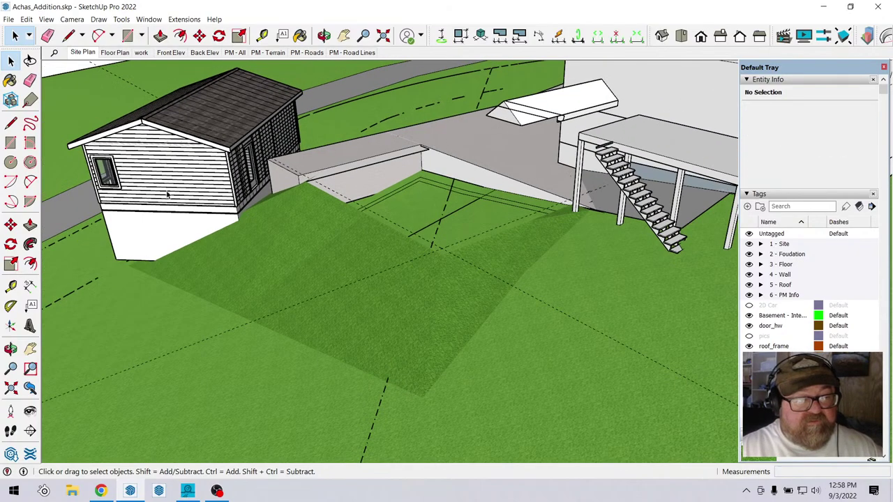
Move the addition group so its bottom corner snaps onto the foundation block's corner.
{"action": "left_click", "coordinate": [165, 195]}
{"action": "left_click", "coordinate": [200, 35]}
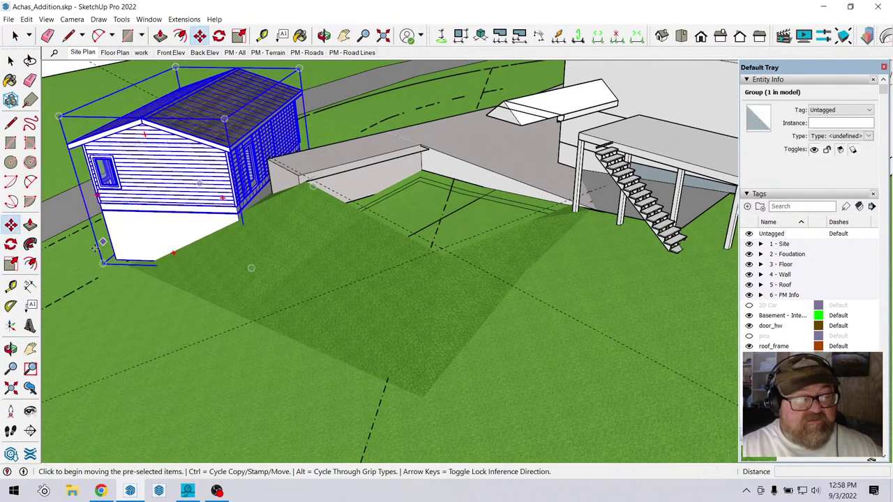
{"action": "left_click", "coordinate": [104, 262]}
{"action": "scroll", "coordinate": [444, 232], "scroll_direction": "up", "scroll_amount": 4}
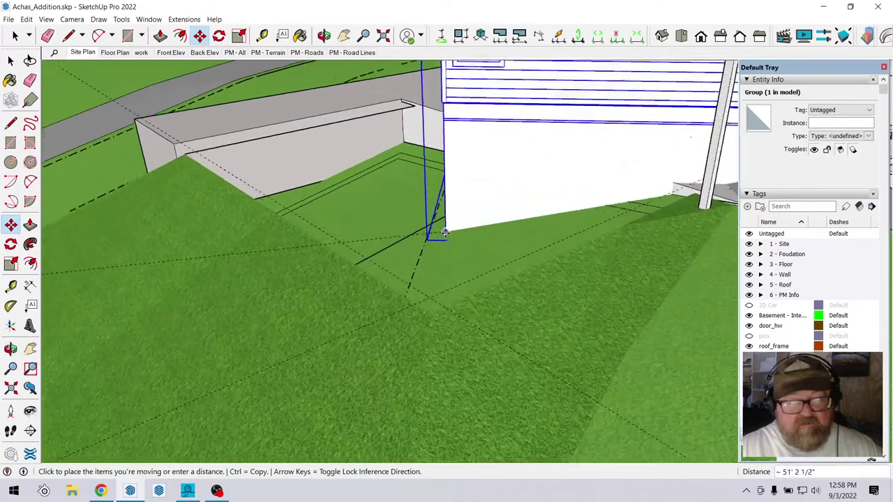
{"action": "scroll", "coordinate": [445, 232], "scroll_direction": "up", "scroll_amount": 5}
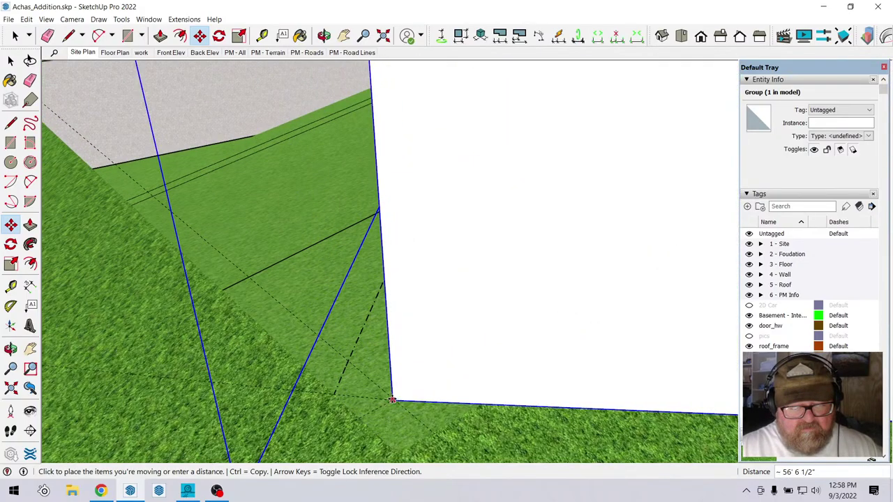
{"action": "left_click", "coordinate": [393, 400]}
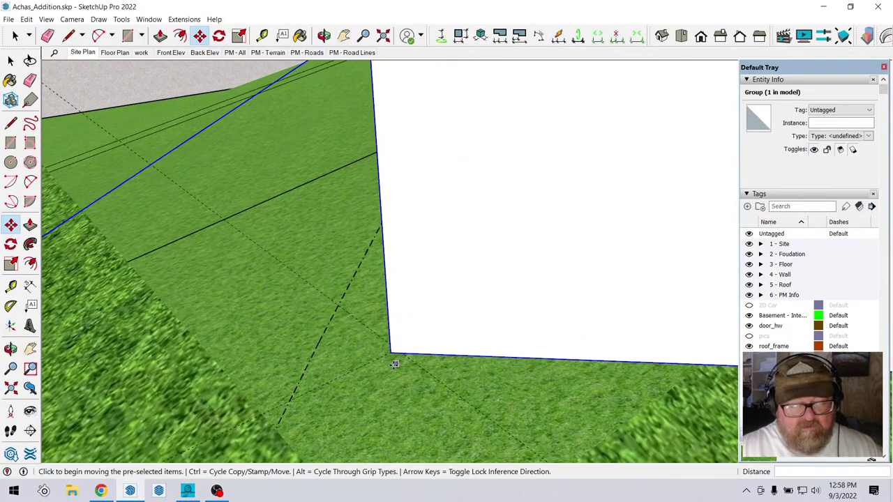
{"action": "left_click", "coordinate": [389, 352]}
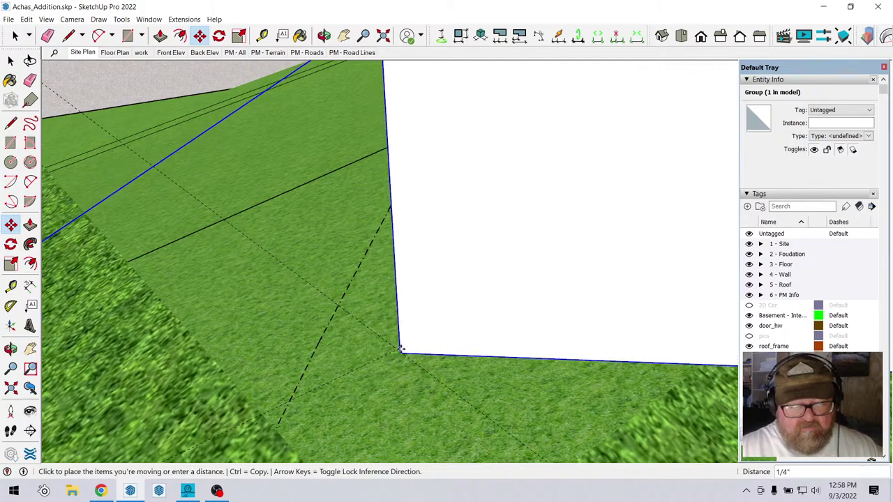
Place the wall group at the corner, then undo an accidental move of the white foundation block.
{"action": "left_click", "coordinate": [405, 364]}
{"action": "middle_click_drag", "start_coordinate": [404, 364], "coordinate": [372, 82]}
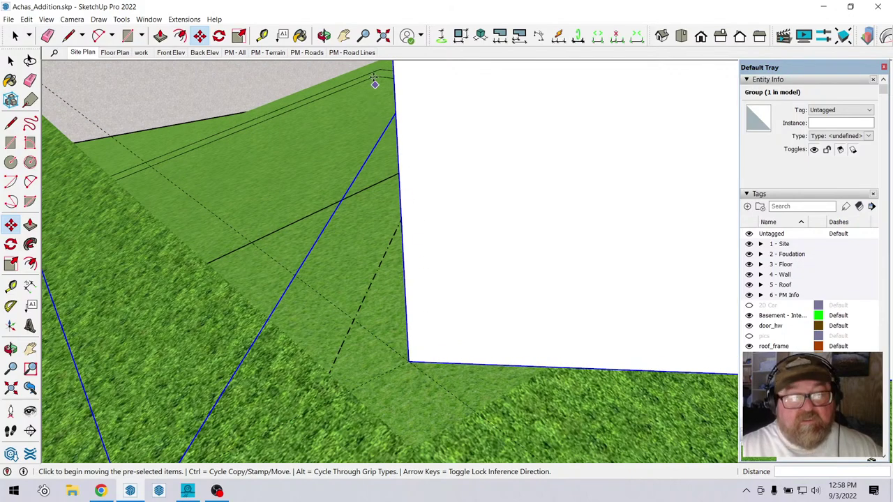
{"action": "left_click", "coordinate": [344, 83]}
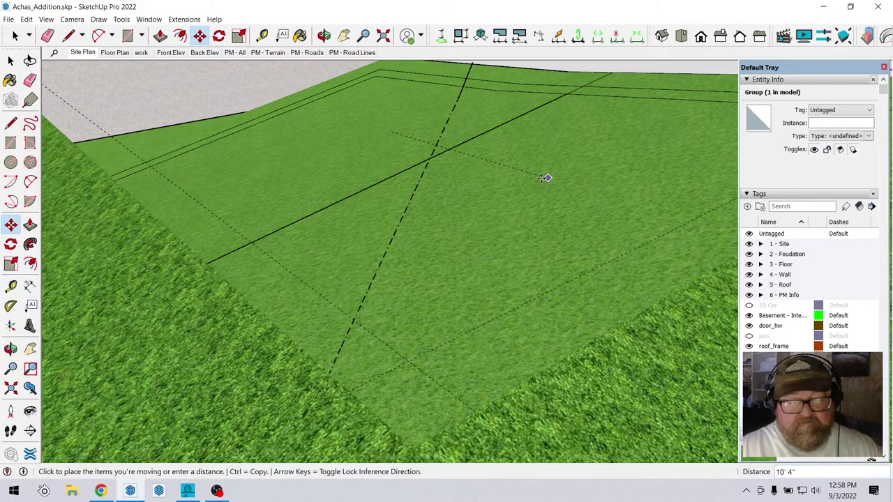
{"action": "left_click", "coordinate": [486, 179]}
{"action": "key", "text": "ctrl+z"}
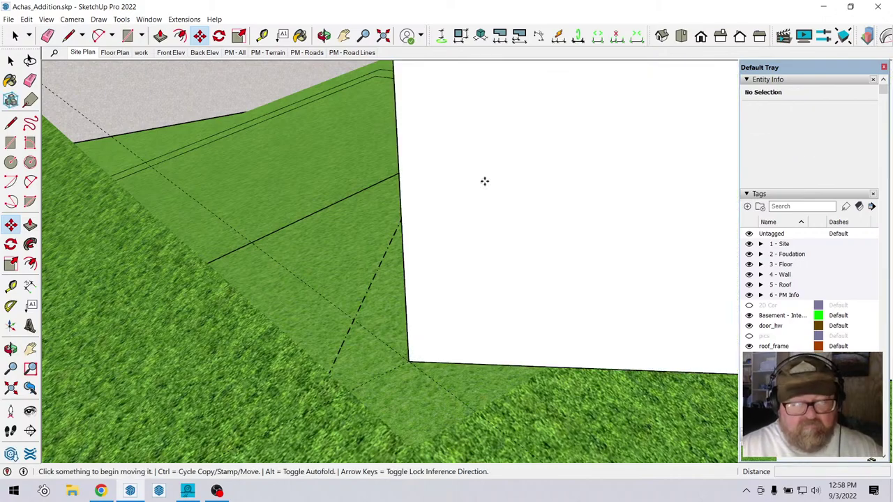
Try rotating the white foundation block about its corner.
{"action": "mouse_move", "coordinate": [485, 180]}
{"action": "middle_mouse_down"}
{"action": "mouse_move", "coordinate": [581, 249]}
{"action": "mouse_move", "coordinate": [476, 271]}
{"action": "middle_mouse_up"}
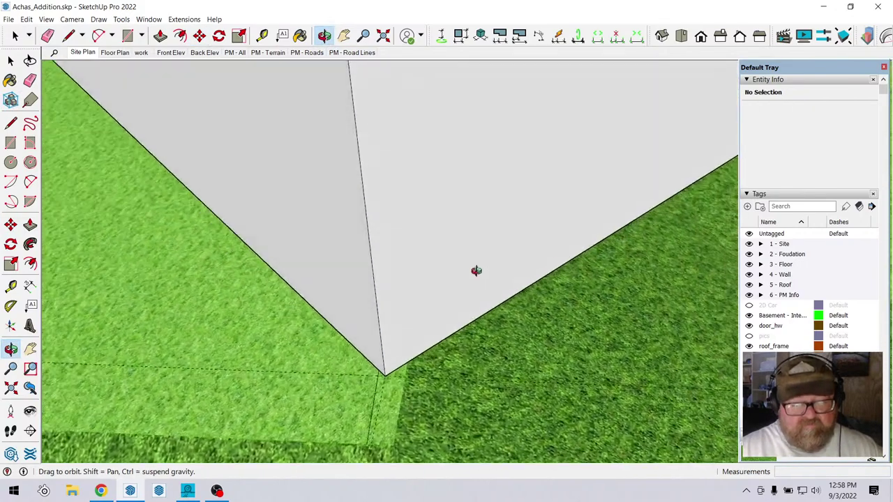
{"action": "left_click", "coordinate": [219, 35]}
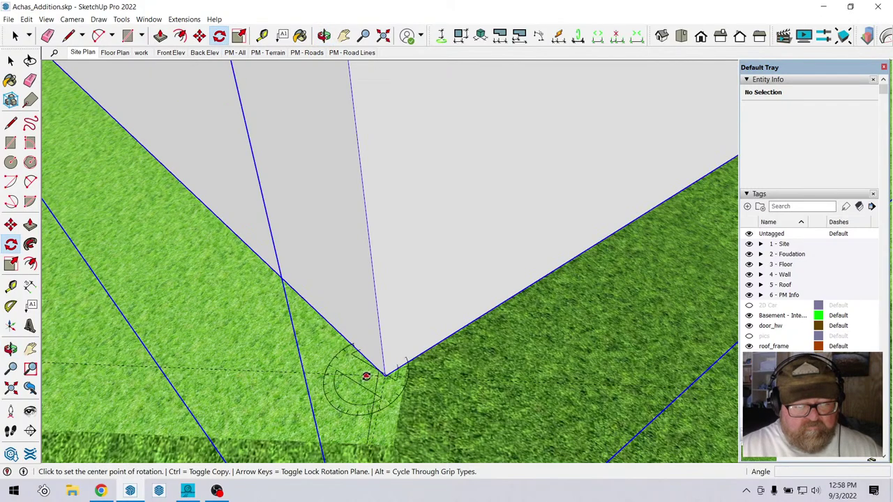
{"action": "left_click", "coordinate": [384, 377]}
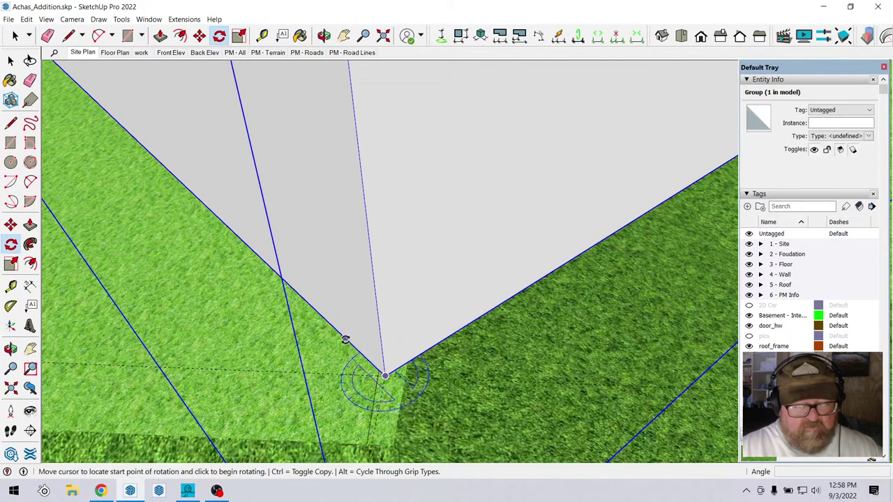
{"action": "left_click", "coordinate": [345, 339]}
{"action": "left_click", "coordinate": [327, 374]}
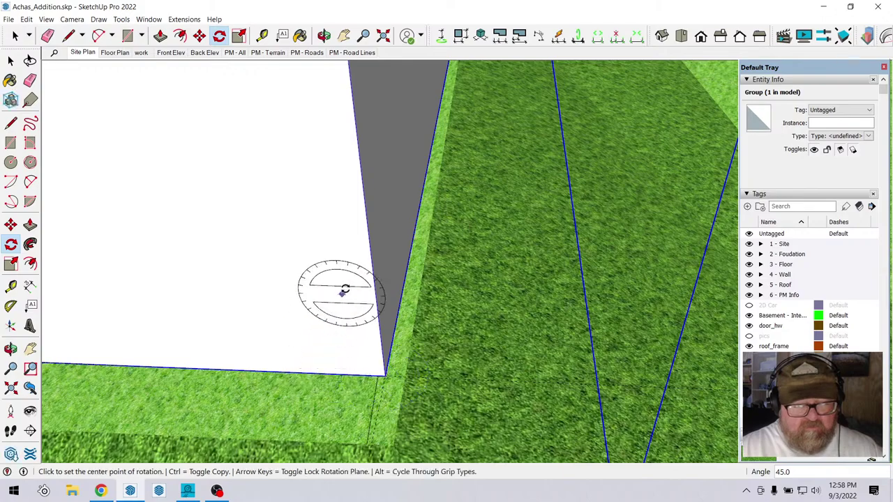
Leave the block in place and shift the clad wall group slightly right onto its corner.
{"action": "middle_click_drag", "start_coordinate": [343, 291], "coordinate": [166, 66]}
{"action": "key", "text": "m"}
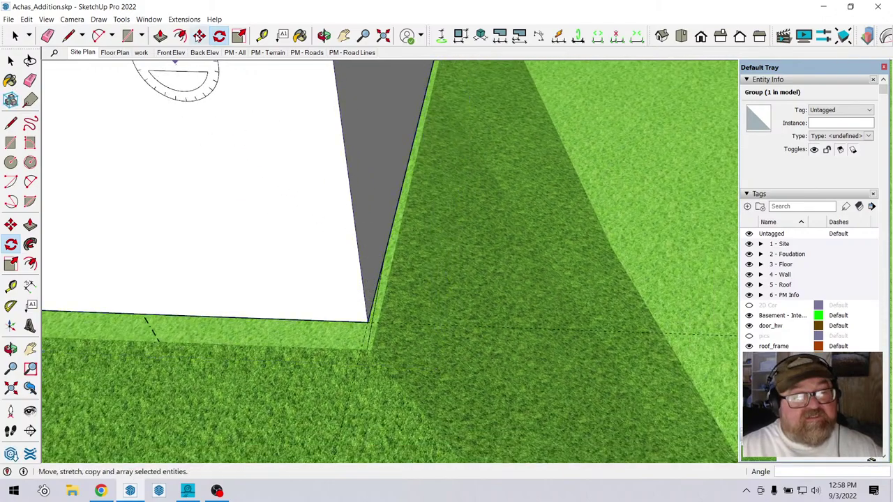
{"action": "left_click", "coordinate": [294, 142]}
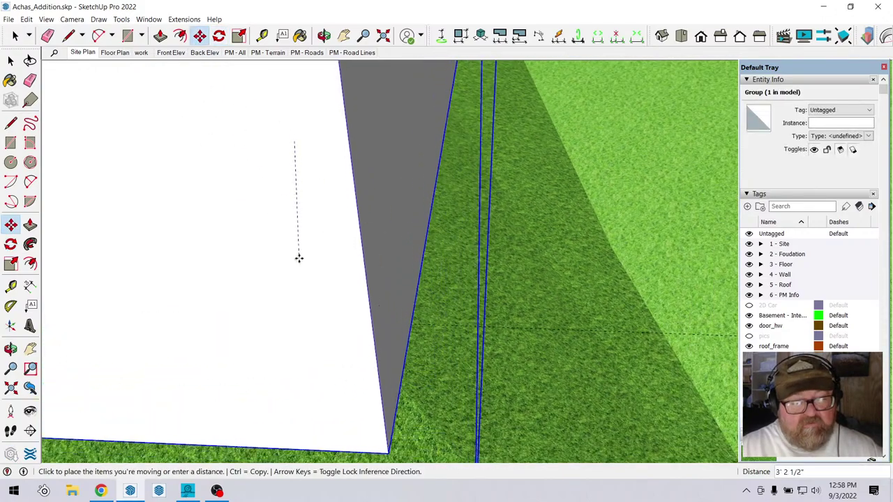
{"action": "left_click", "coordinate": [321, 284]}
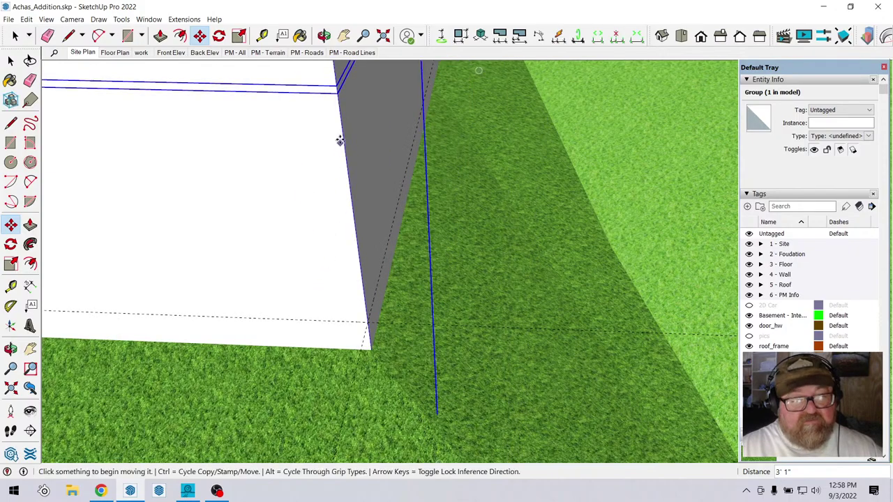
{"action": "left_click", "coordinate": [339, 98]}
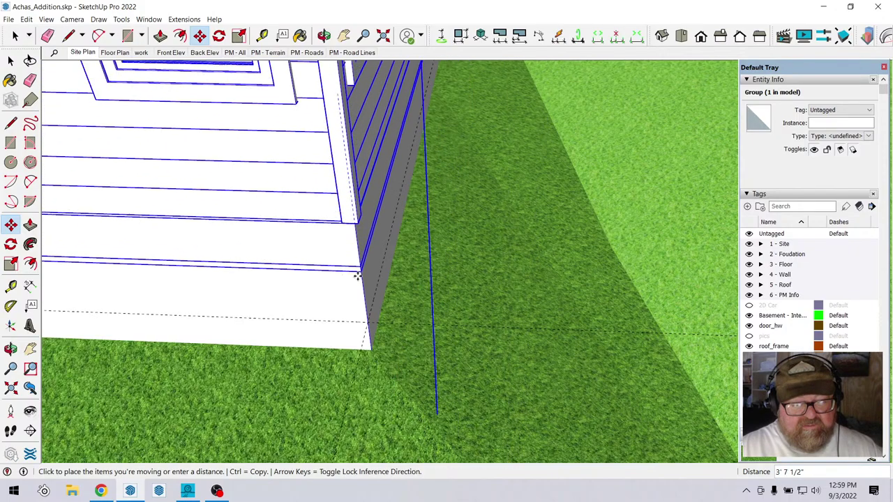
{"action": "left_click", "coordinate": [375, 320]}
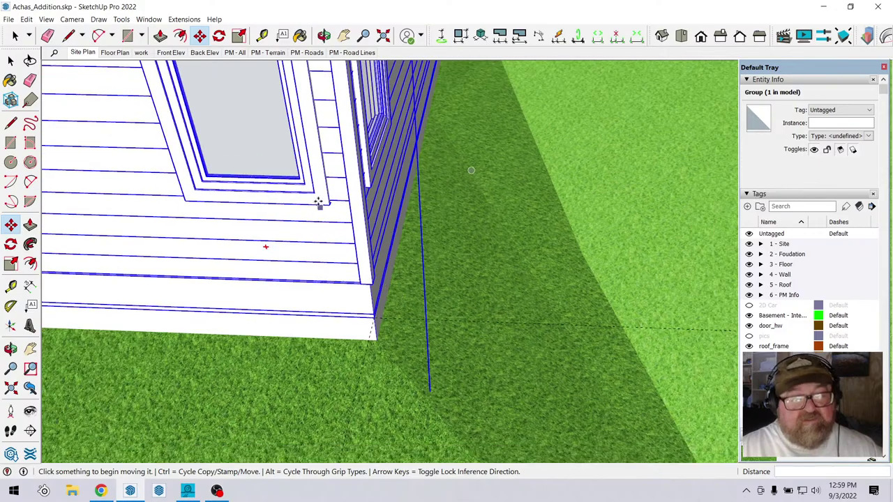
{"action": "left_click", "coordinate": [324, 35]}
{"action": "left_click_drag", "start_coordinate": [391, 265], "coordinate": [449, 154]}
Orbit to the porch, open the porch group and select its nested beam piece.
{"action": "scroll", "coordinate": [449, 155], "scroll_direction": "up", "scroll_amount": 3}
{"action": "left_click_drag", "start_coordinate": [463, 153], "coordinate": [582, 149]}
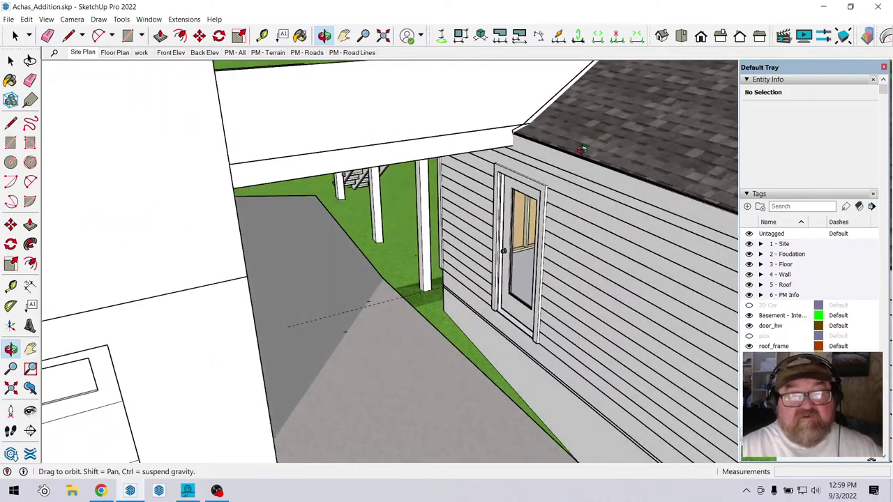
{"action": "left_click_drag", "start_coordinate": [458, 145], "coordinate": [300, 140]}
{"action": "left_click", "coordinate": [14, 36]}
{"action": "left_click", "coordinate": [320, 97]}
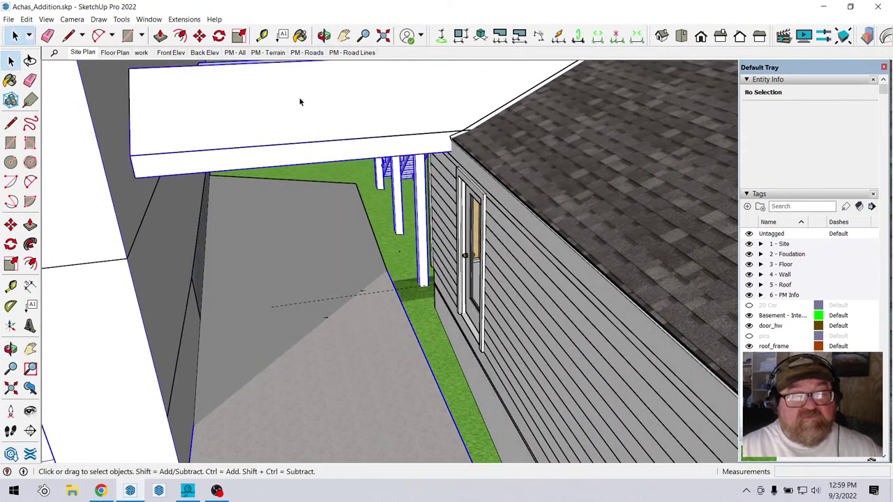
{"action": "double_click", "coordinate": [210, 110]}
{"action": "left_click", "coordinate": [205, 144]}
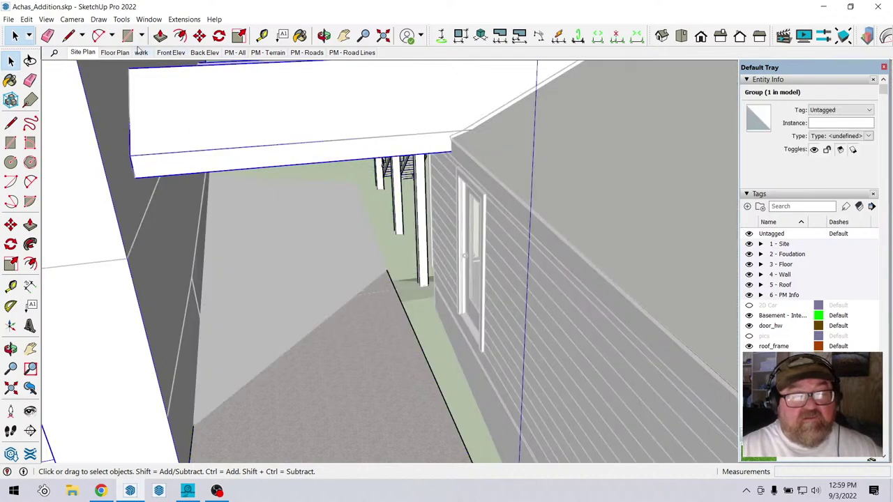
Move the beam piece about 2 inches lower against the wall.
{"action": "left_click", "coordinate": [200, 36]}
{"action": "scroll", "coordinate": [447, 143], "scroll_direction": "up", "scroll_amount": 5}
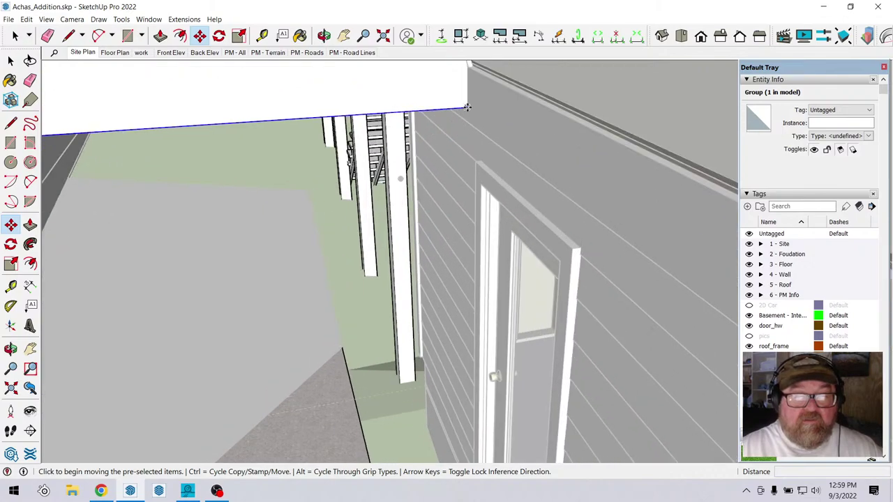
{"action": "left_click", "coordinate": [466, 108]}
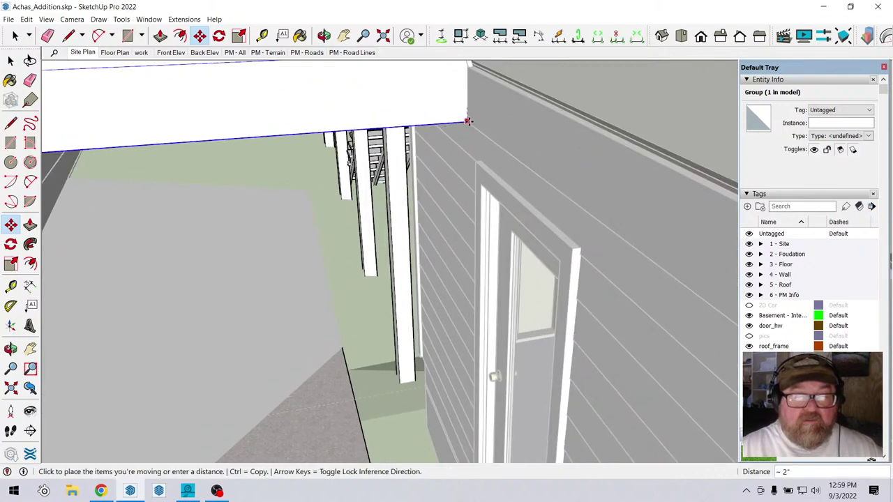
{"action": "left_click", "coordinate": [469, 122]}
Clear the selection and orbit down to review the addition's long side wall.
{"action": "middle_click_drag", "start_coordinate": [479, 132], "coordinate": [546, 89]}
{"action": "left_click", "coordinate": [14, 35]}
{"action": "left_click", "coordinate": [578, 70]}
{"action": "scroll", "coordinate": [234, 229], "scroll_direction": "down", "scroll_amount": 6}
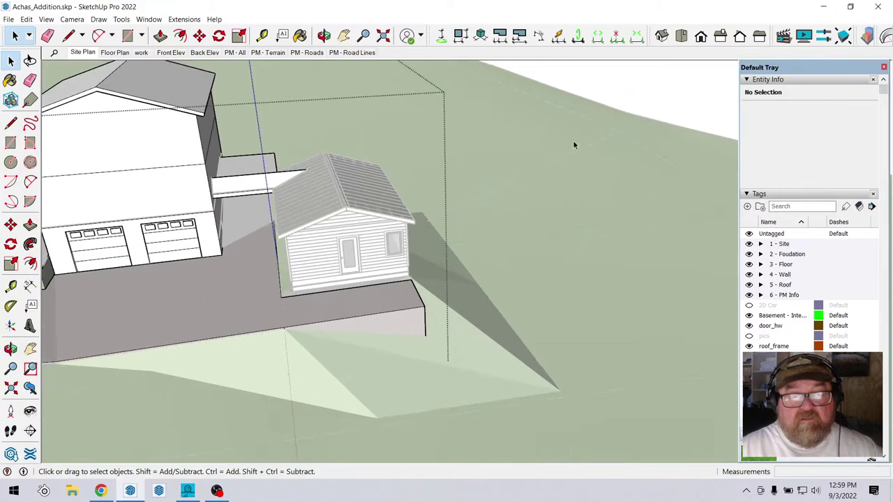
{"action": "scroll", "coordinate": [209, 267], "scroll_direction": "up", "scroll_amount": 2}
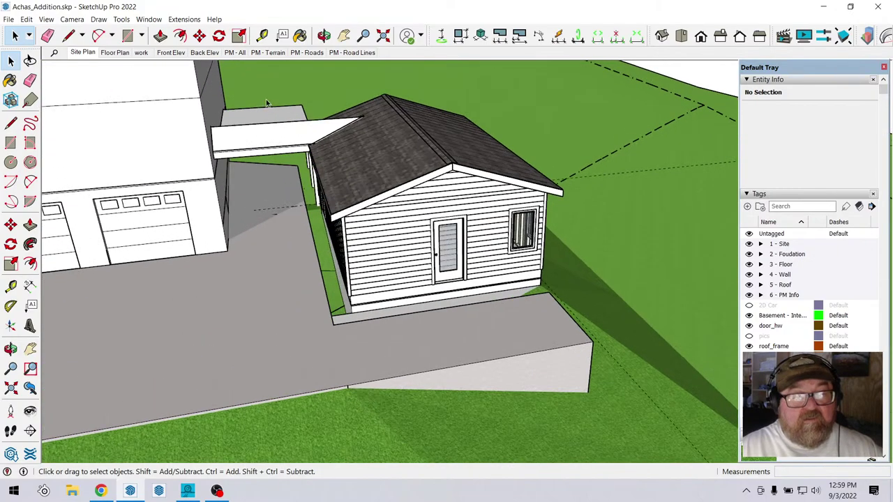
{"action": "left_click", "coordinate": [323, 35]}
{"action": "left_click_drag", "start_coordinate": [390, 286], "coordinate": [302, 257]}
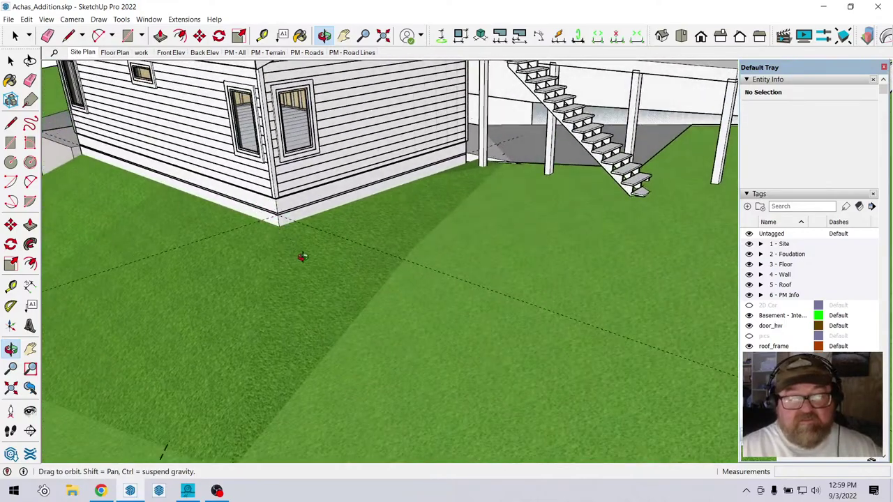
Expand the 4 - Wall tag folder and select the wall_frame tag.
{"action": "left_click", "coordinate": [760, 275]}
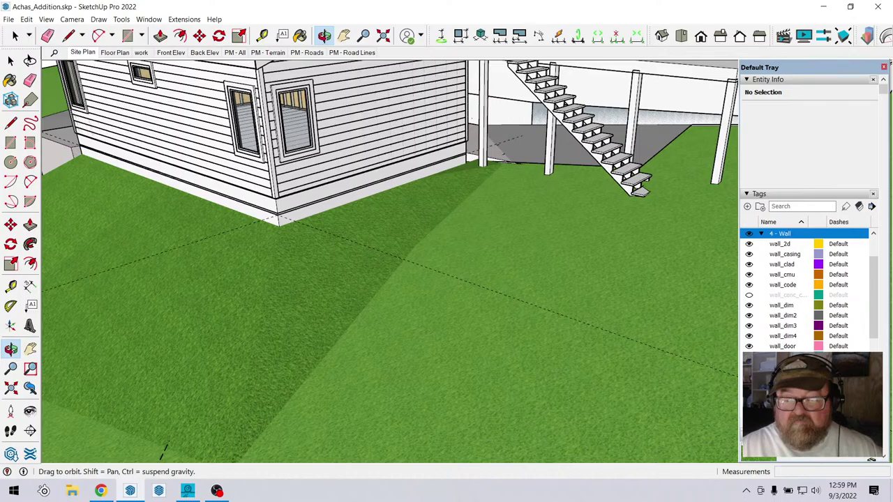
{"action": "scroll", "coordinate": [802, 293], "scroll_direction": "down", "scroll_amount": 3}
{"action": "left_click", "coordinate": [784, 274]}
{"action": "scroll", "coordinate": [251, 273], "scroll_direction": "up", "scroll_amount": 2}
{"action": "scroll", "coordinate": [296, 155], "scroll_direction": "up", "scroll_amount": 2}
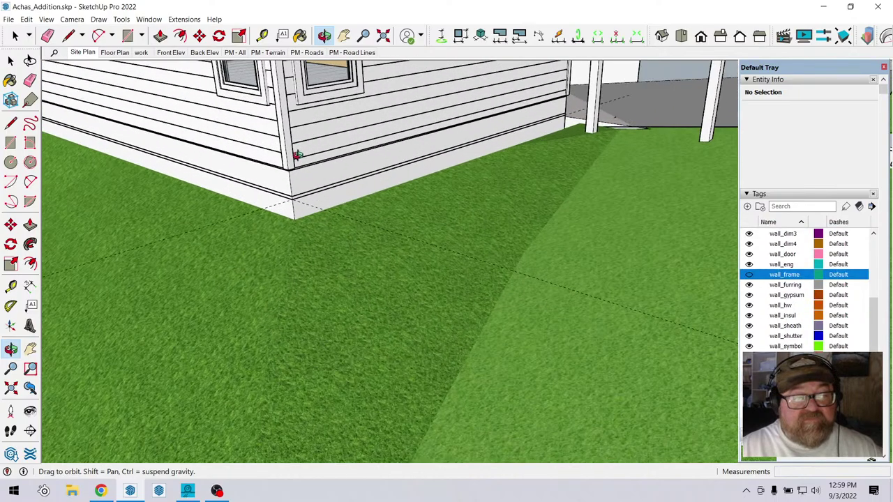
{"action": "scroll", "coordinate": [296, 155], "scroll_direction": "up", "scroll_amount": 5}
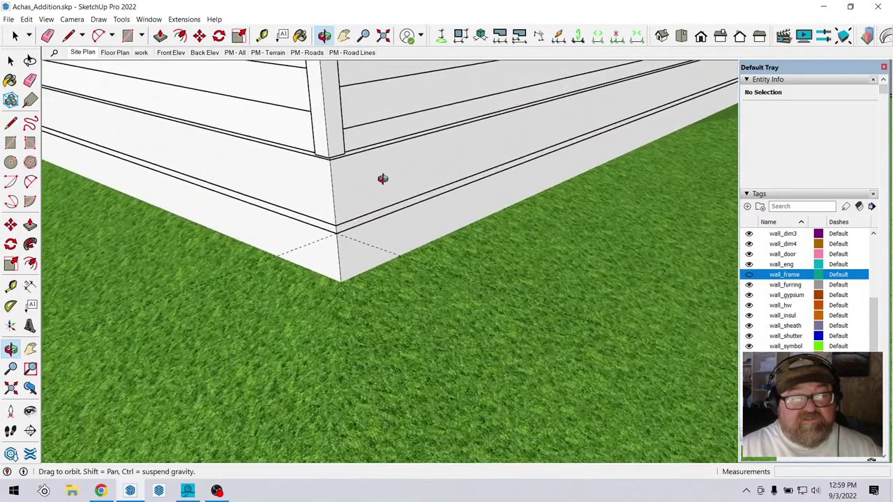
Start a guide from the siding's bottom edge toward the base trim, then abandon it.
{"action": "left_click", "coordinate": [262, 35]}
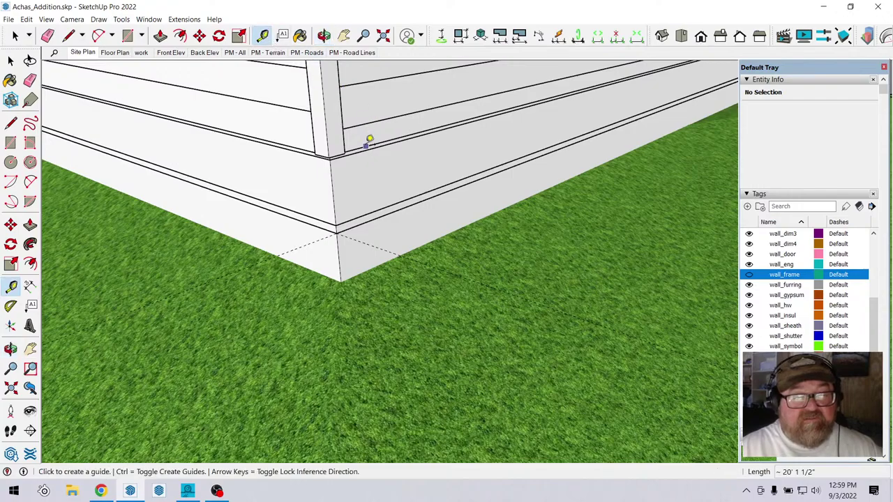
{"action": "left_click", "coordinate": [366, 147]}
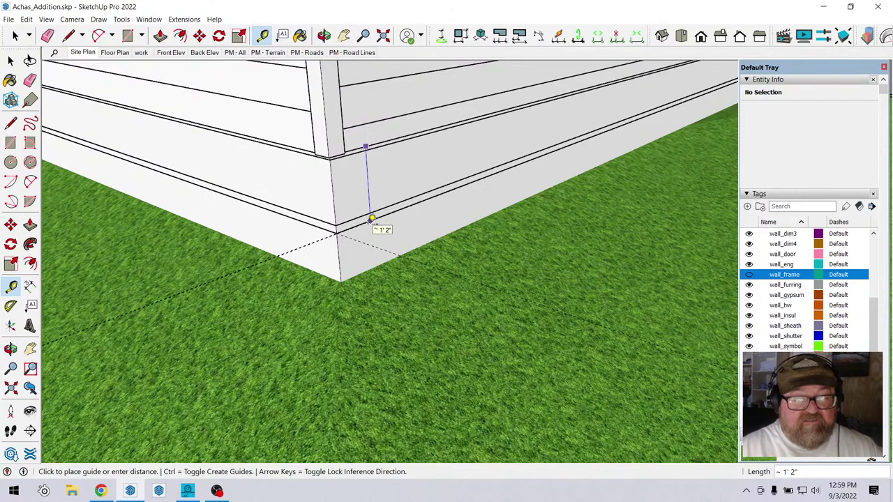
{"action": "left_click", "coordinate": [372, 219]}
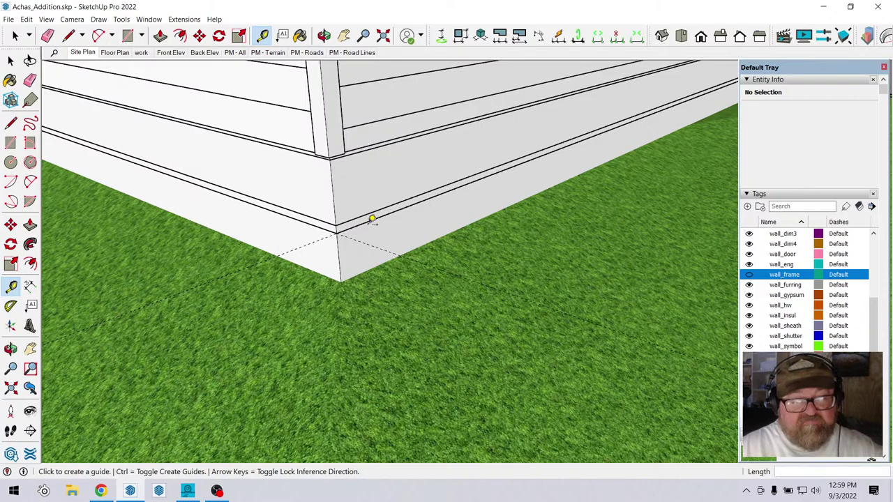
{"action": "middle_click_drag", "start_coordinate": [372, 216], "coordinate": [269, 240]}
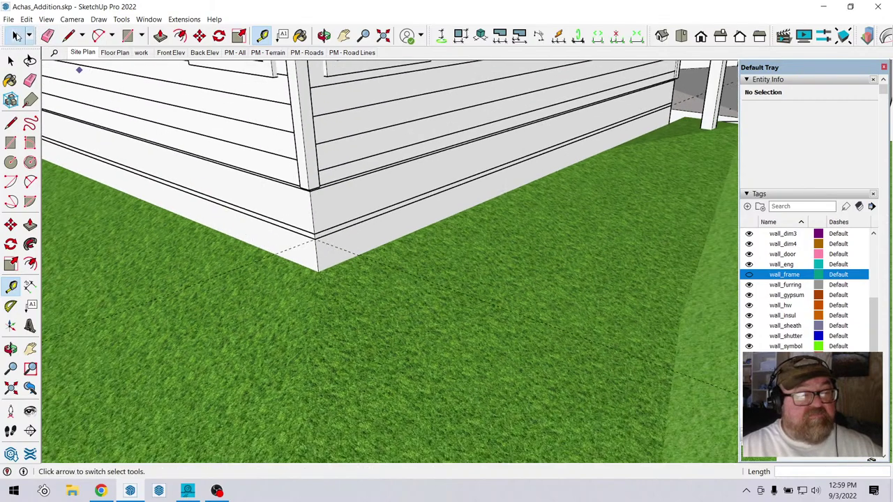
Select the corner wall group and choose Edit Group from its context menu.
{"action": "left_click", "coordinate": [14, 35]}
{"action": "left_click", "coordinate": [348, 136]}
{"action": "right_click", "coordinate": [347, 134]}
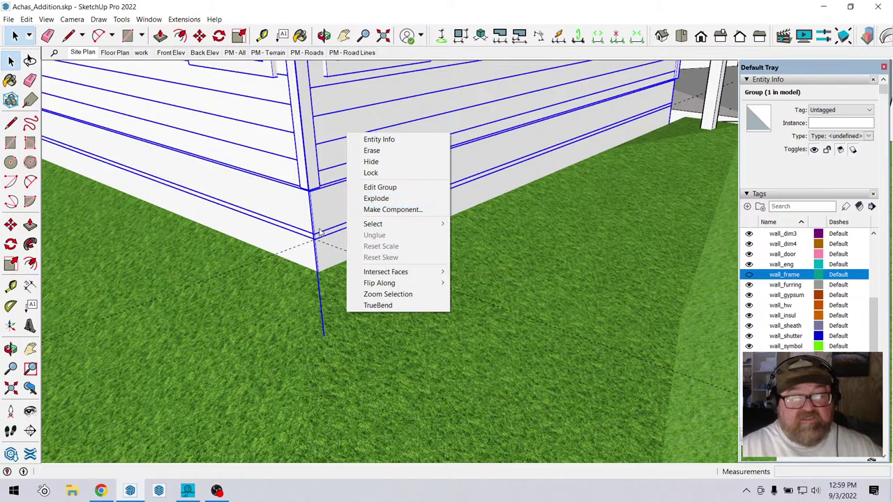
{"action": "left_click", "coordinate": [380, 187]}
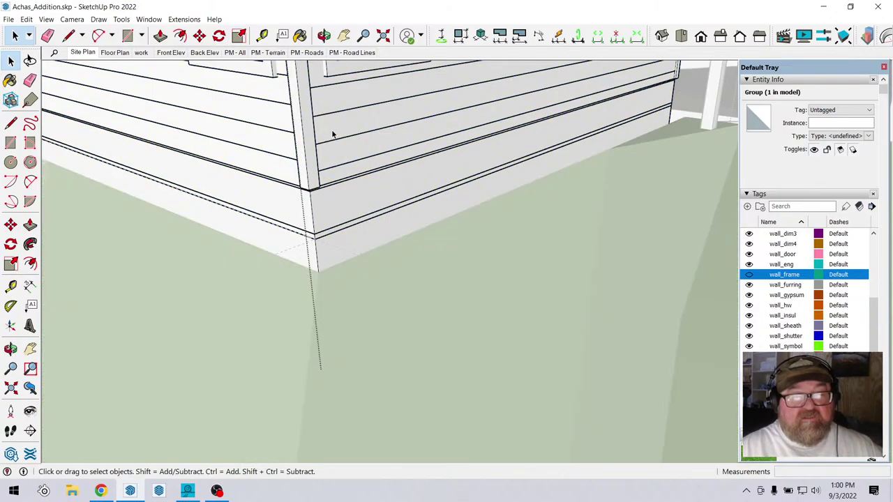
Set the first wall's Cladding Vert. Offset (B) to 15 in and update it.
{"action": "right_click", "coordinate": [332, 134]}
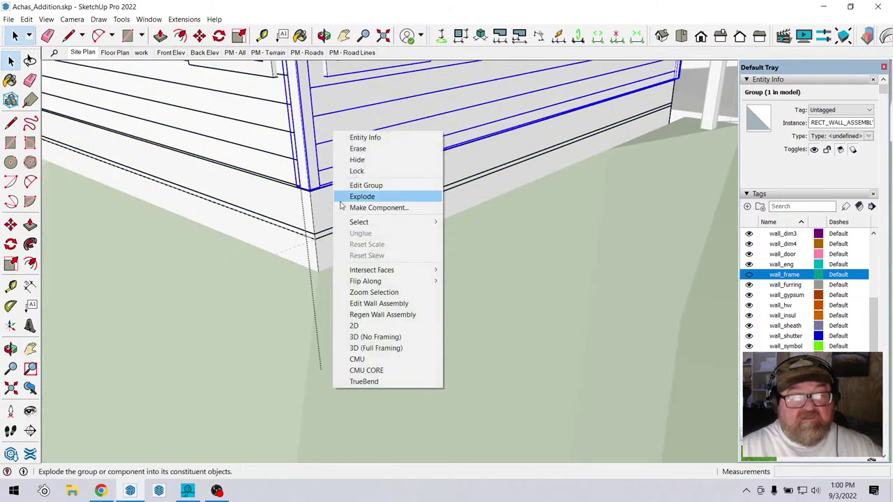
{"action": "left_click", "coordinate": [365, 305]}
{"action": "scroll", "coordinate": [746, 297], "scroll_direction": "down", "scroll_amount": 5}
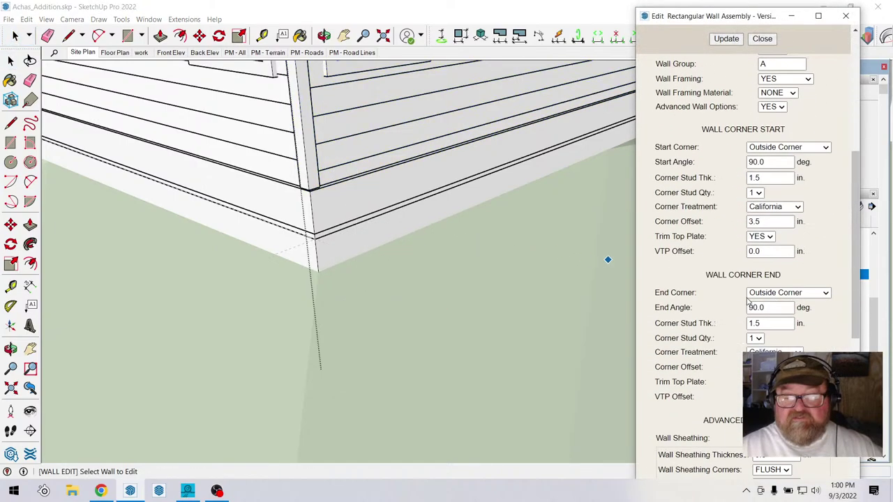
{"action": "scroll", "coordinate": [748, 300], "scroll_direction": "down", "scroll_amount": 6}
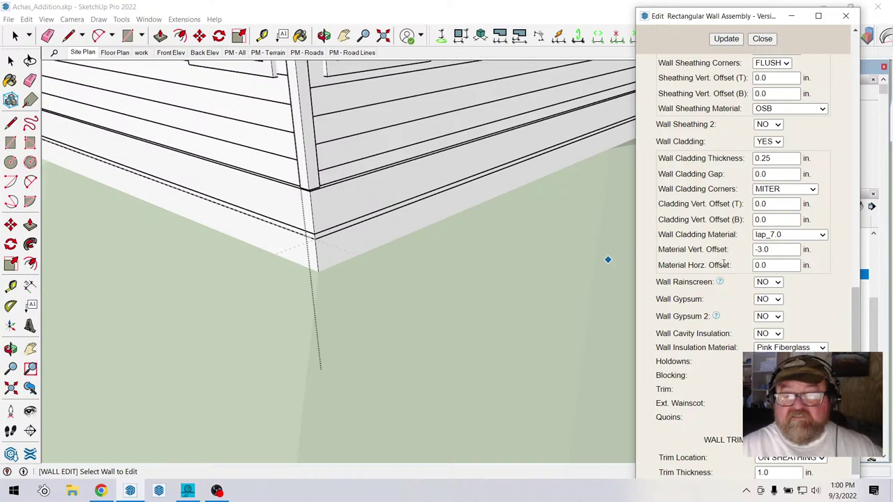
{"action": "left_click_drag", "start_coordinate": [771, 220], "coordinate": [748, 220]}
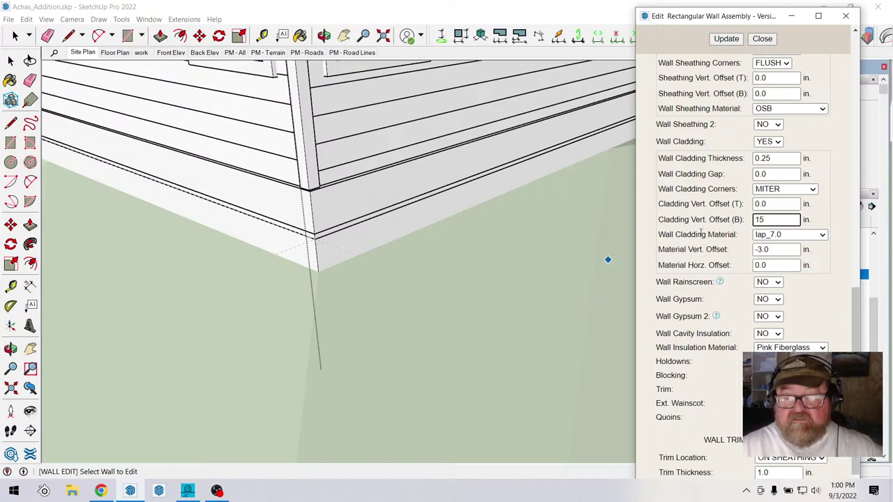
{"action": "left_click", "coordinate": [724, 40]}
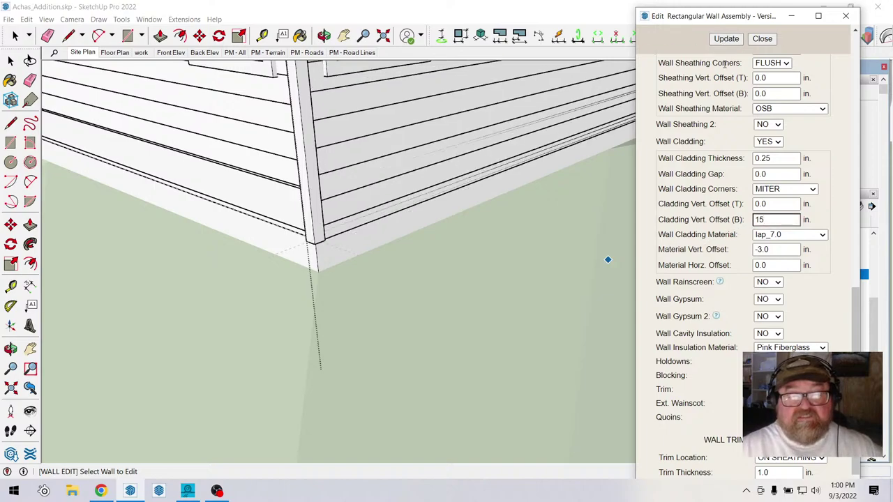
Select the adjoining wall and apply the same 15 in. bottom cladding offset.
{"action": "scroll", "coordinate": [411, 262], "scroll_direction": "down", "scroll_amount": 4}
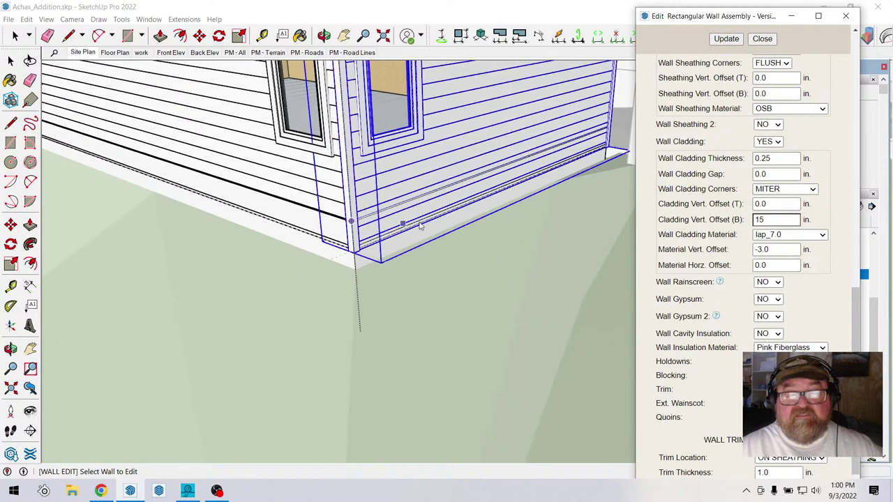
{"action": "scroll", "coordinate": [422, 225], "scroll_direction": "up", "scroll_amount": 2}
{"action": "scroll", "coordinate": [331, 226], "scroll_direction": "down", "scroll_amount": 2}
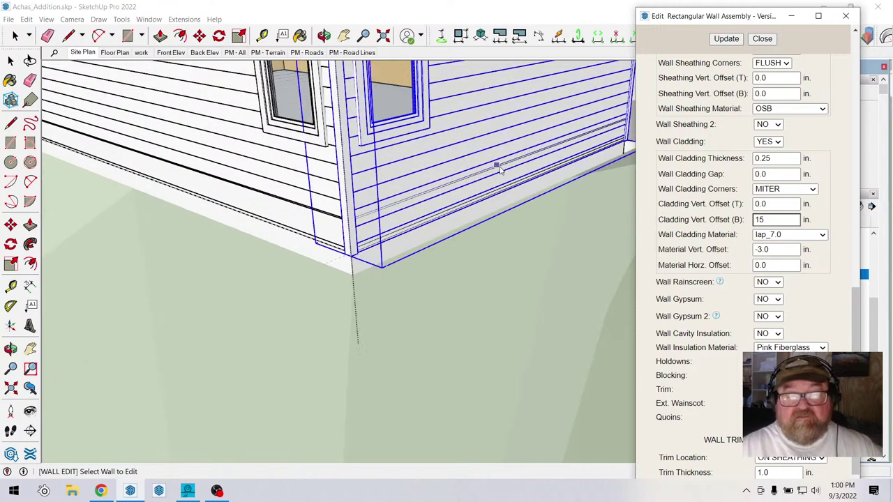
{"action": "left_click", "coordinate": [262, 175]}
{"action": "scroll", "coordinate": [711, 318], "scroll_direction": "down", "scroll_amount": 7}
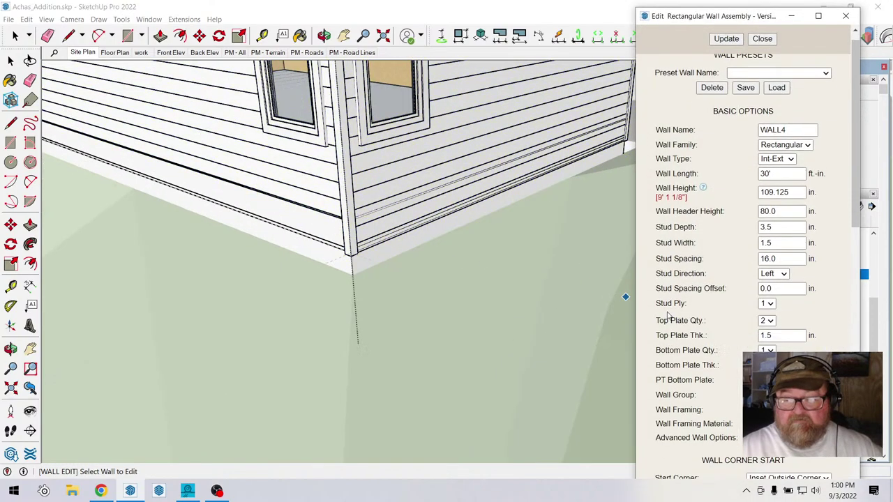
{"action": "scroll", "coordinate": [705, 305], "scroll_direction": "down", "scroll_amount": 3}
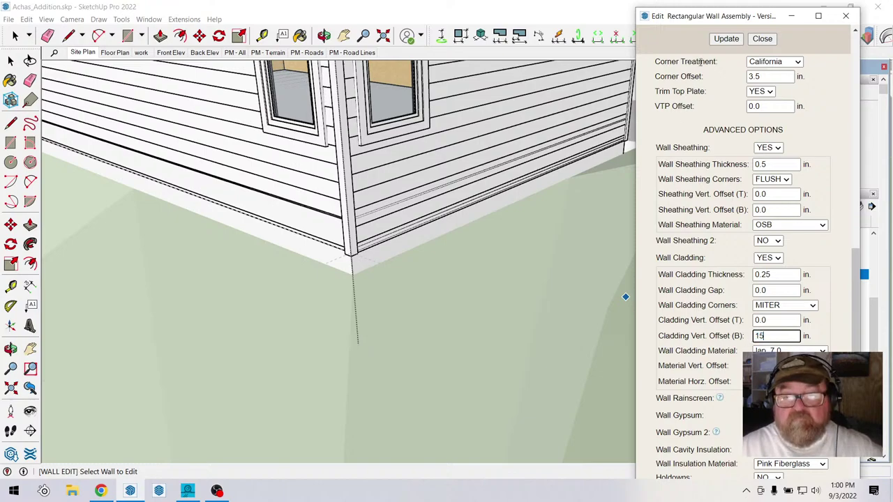
{"action": "left_click", "coordinate": [726, 39]}
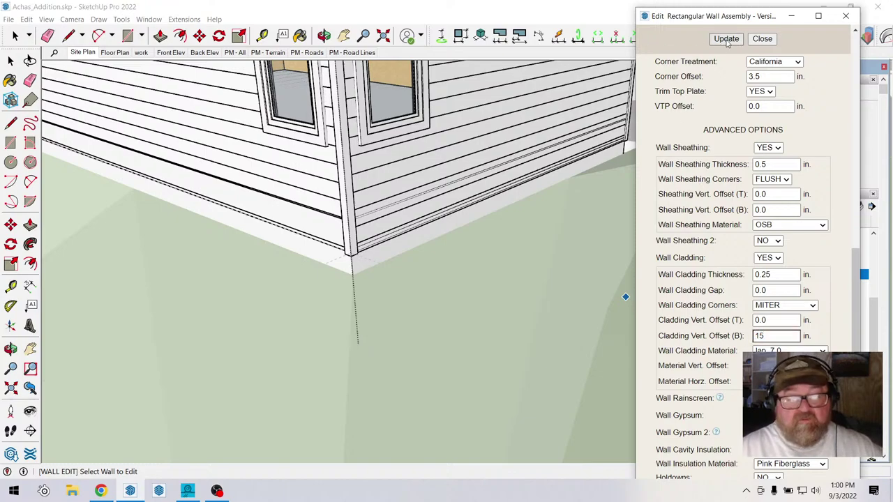
Orbit to face the long wall with the door.
{"action": "left_click", "coordinate": [323, 36]}
{"action": "left_click", "coordinate": [284, 135]}
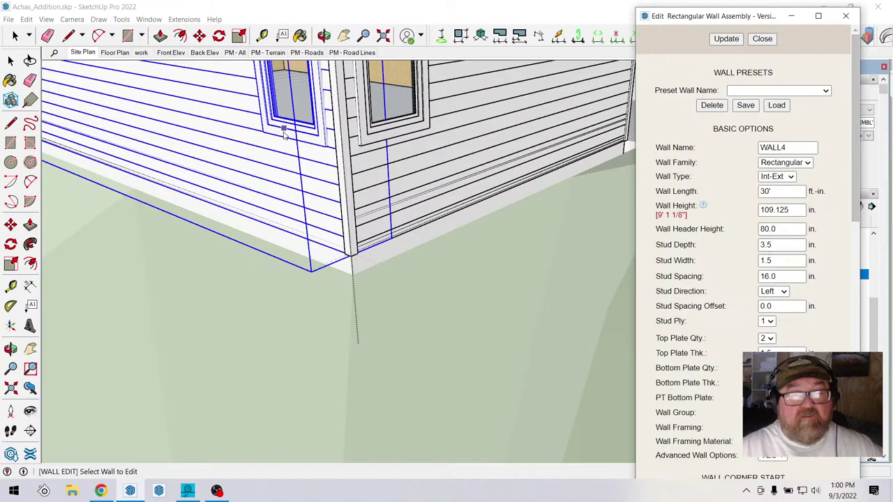
{"action": "left_click", "coordinate": [323, 35]}
{"action": "left_click_drag", "start_coordinate": [363, 112], "coordinate": [367, 171]}
{"action": "right_click", "coordinate": [375, 204]}
Set the door wall's Cladding Vert. Offset (B) to 15 in and update it.
{"action": "left_click", "coordinate": [389, 213]}
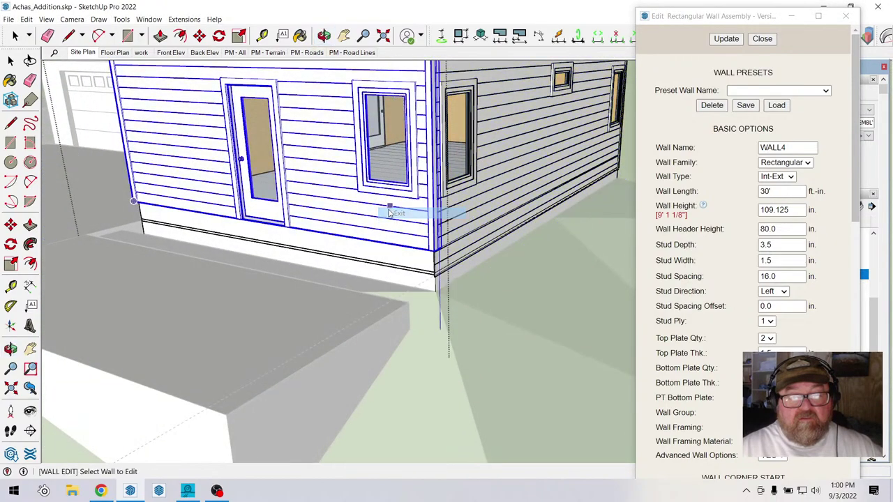
{"action": "scroll", "coordinate": [716, 284], "scroll_direction": "down", "scroll_amount": 4}
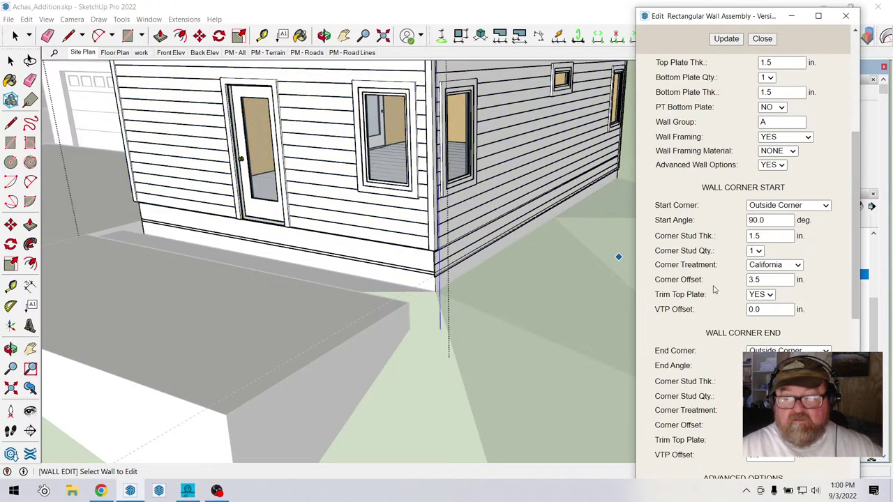
{"action": "scroll", "coordinate": [715, 289], "scroll_direction": "down", "scroll_amount": 8}
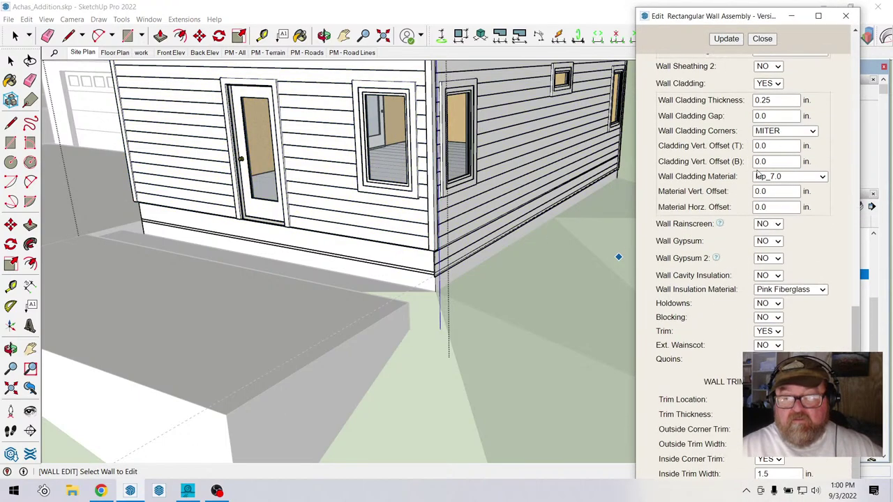
{"action": "left_click_drag", "start_coordinate": [766, 161], "coordinate": [749, 163]}
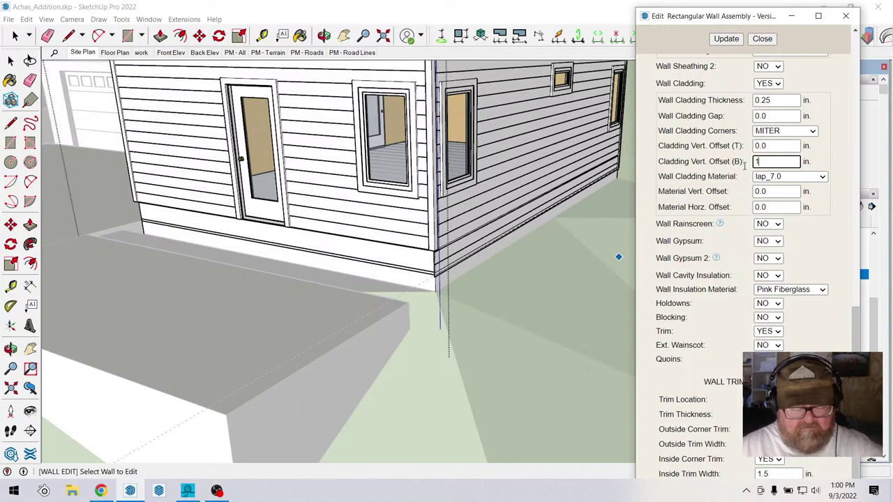
{"action": "left_click", "coordinate": [726, 39]}
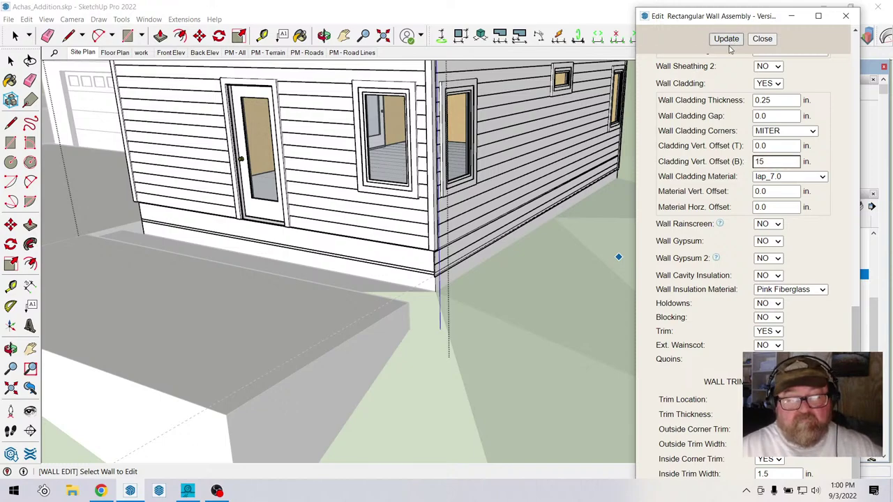
Apply the 15 in. offset to the side wall, then close the wall assembly editor.
{"action": "left_click", "coordinate": [324, 35]}
{"action": "left_click_drag", "start_coordinate": [300, 139], "coordinate": [528, 200]}
{"action": "right_click", "coordinate": [528, 202]}
{"action": "left_click", "coordinate": [551, 207]}
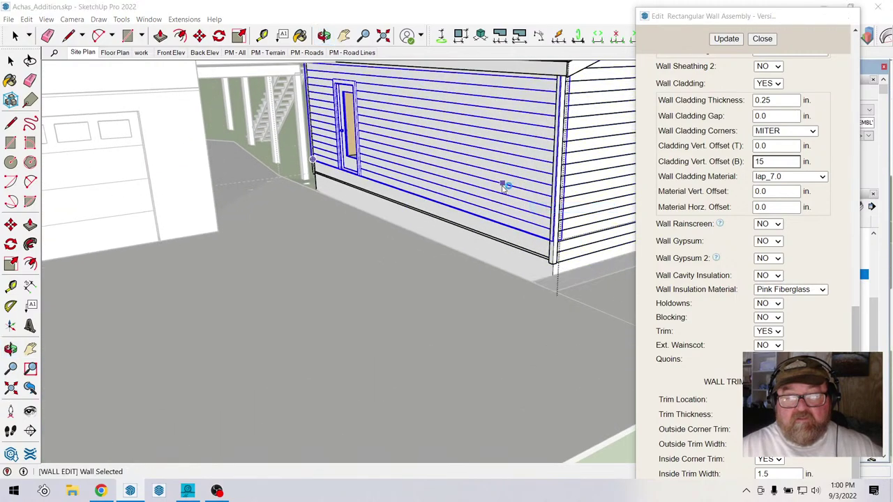
{"action": "scroll", "coordinate": [703, 286], "scroll_direction": "down", "scroll_amount": 3}
{"action": "scroll", "coordinate": [703, 286], "scroll_direction": "down", "scroll_amount": 6}
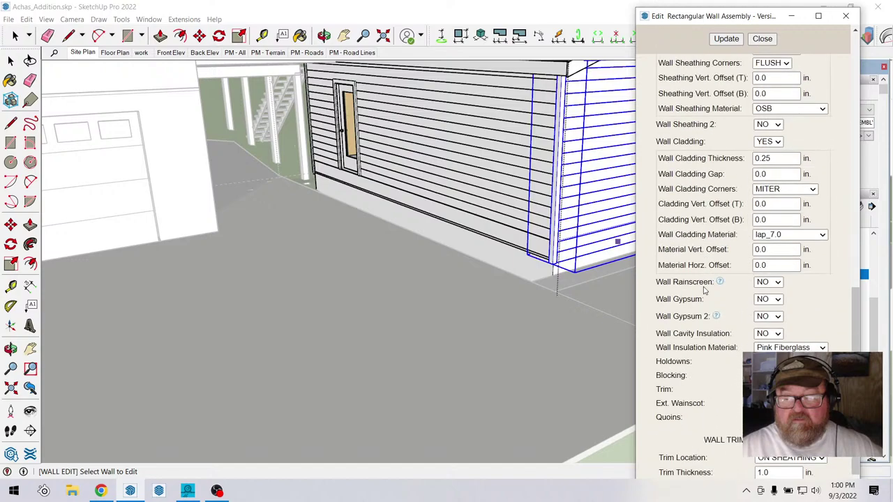
{"action": "left_click_drag", "start_coordinate": [773, 220], "coordinate": [745, 222]}
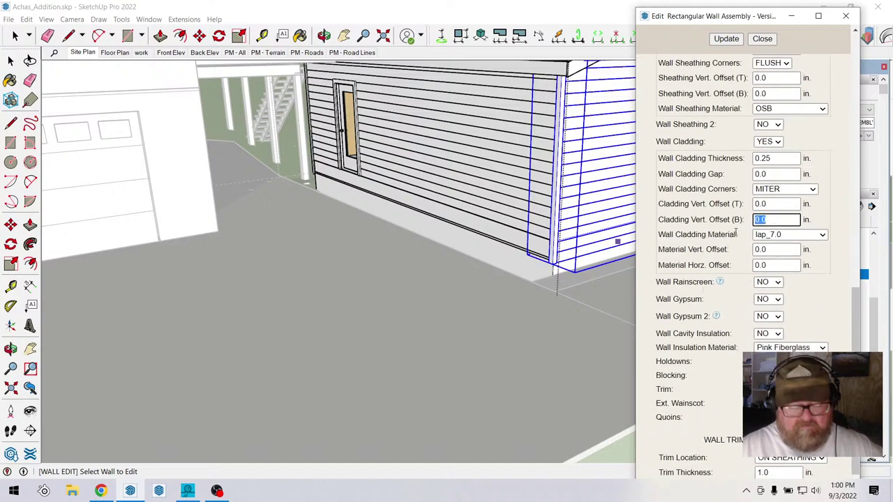
{"action": "left_click", "coordinate": [726, 39]}
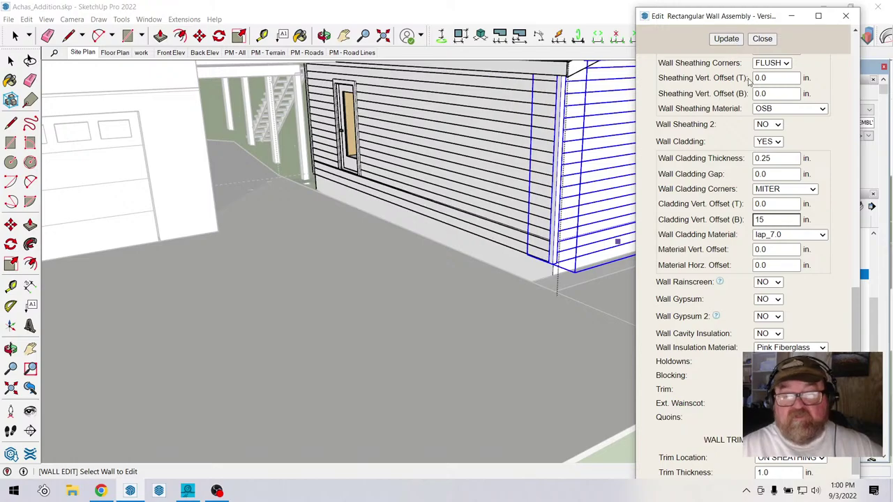
{"action": "left_click", "coordinate": [762, 38]}
{"action": "middle_click_drag", "start_coordinate": [480, 349], "coordinate": [579, 181]}
Orbit to a low front view of the addition's base.
{"action": "left_click", "coordinate": [324, 35]}
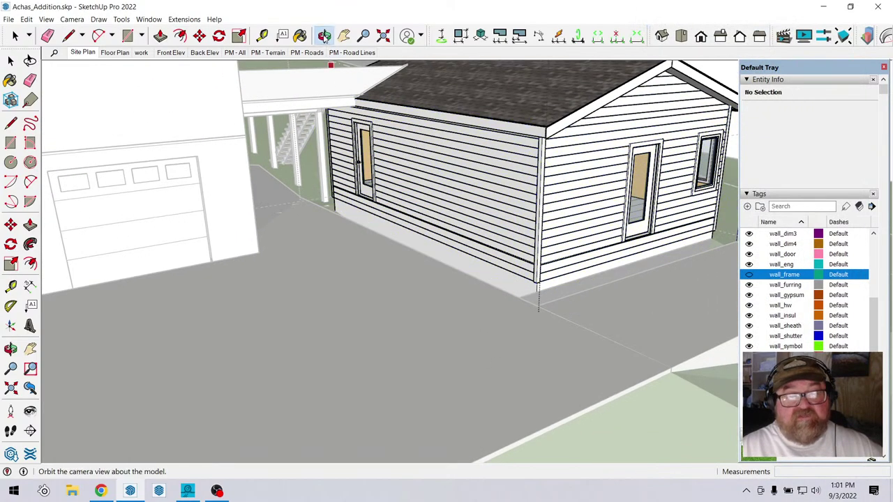
{"action": "left_click_drag", "start_coordinate": [453, 223], "coordinate": [351, 262]}
{"action": "scroll", "coordinate": [767, 279], "scroll_direction": "down", "scroll_amount": 10}
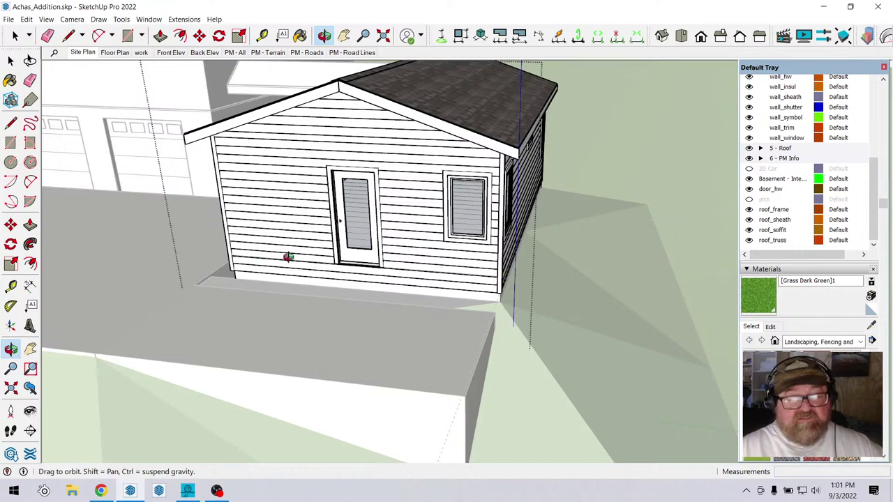
{"action": "scroll", "coordinate": [794, 222], "scroll_direction": "up", "scroll_amount": 10}
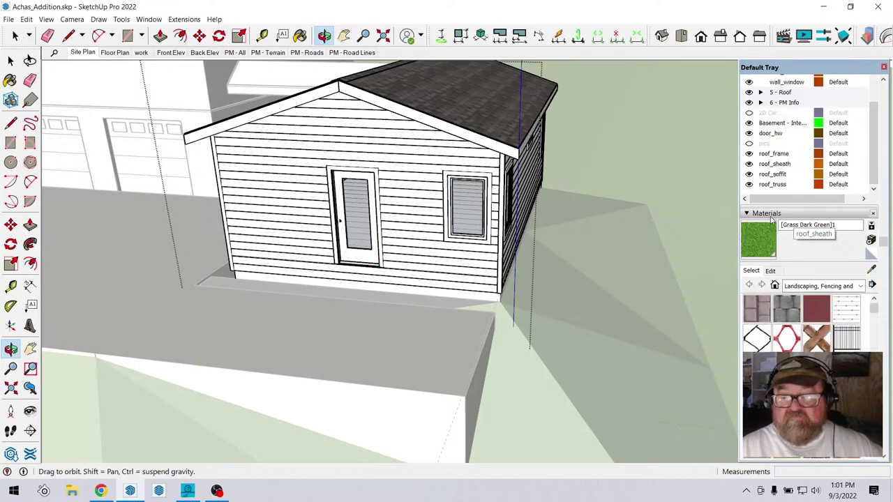
Hide the 2D Floor Plan tag under 3 - Floor, then orbit to the long side wall.
{"action": "left_click", "coordinate": [772, 212]}
{"action": "scroll", "coordinate": [772, 212], "scroll_direction": "up", "scroll_amount": 3}
{"action": "scroll", "coordinate": [772, 212], "scroll_direction": "up", "scroll_amount": 5}
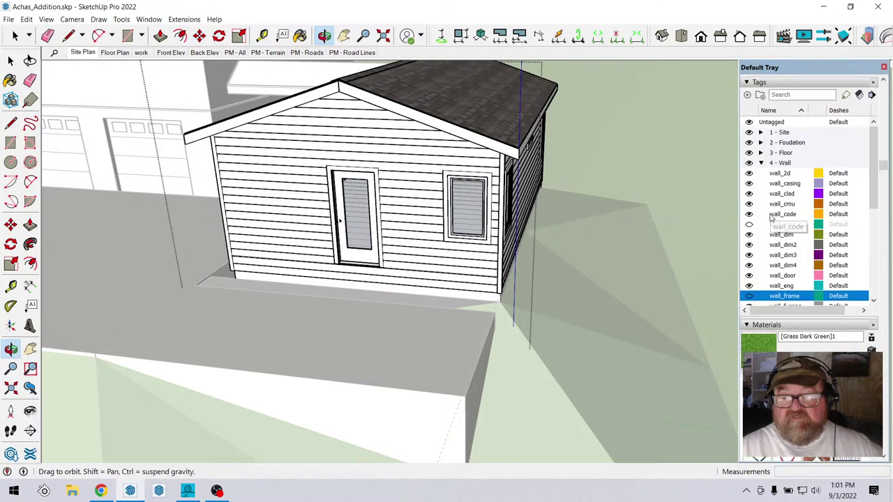
{"action": "left_click", "coordinate": [761, 152]}
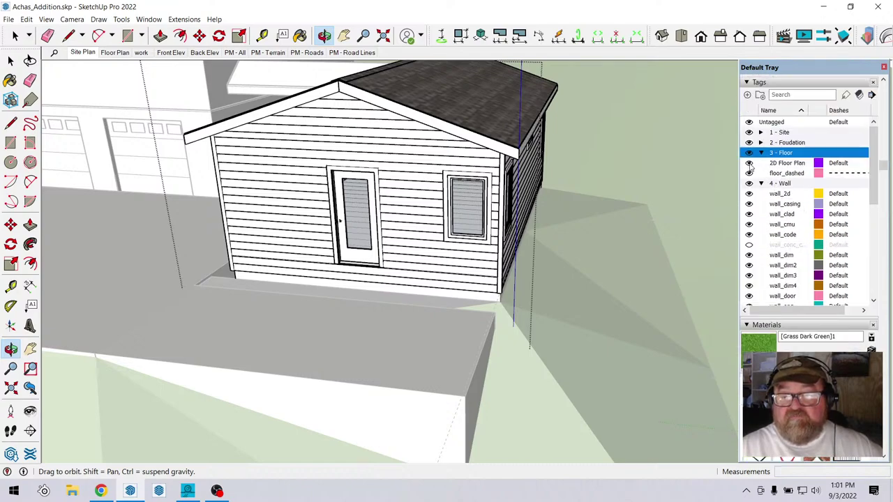
{"action": "left_click", "coordinate": [749, 164]}
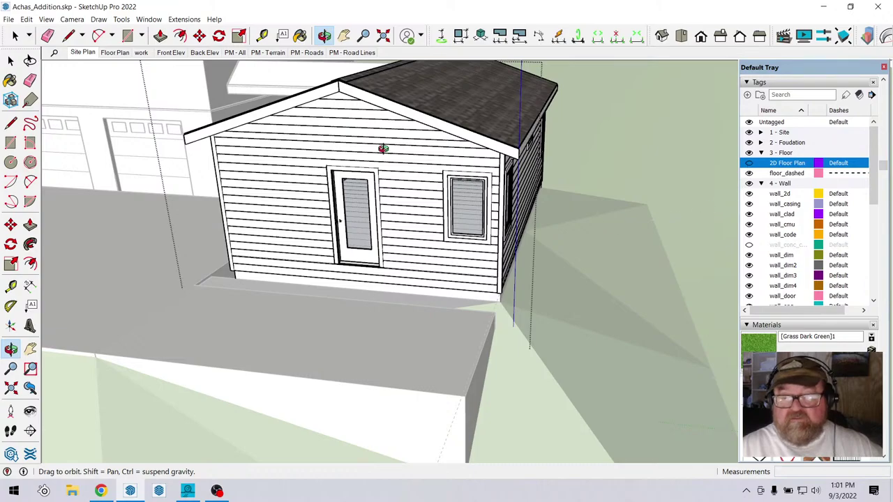
{"action": "left_click_drag", "start_coordinate": [501, 196], "coordinate": [195, 199]}
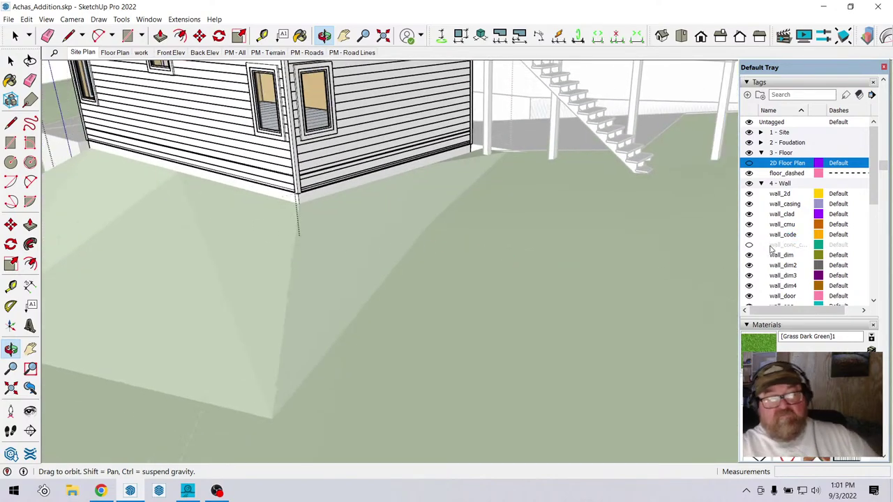
Zoom in close on the bottom lap siding boards, facing the siding squarely.
{"action": "left_click_drag", "start_coordinate": [395, 140], "coordinate": [332, 145]}
{"action": "scroll", "coordinate": [332, 145], "scroll_direction": "up", "scroll_amount": 6}
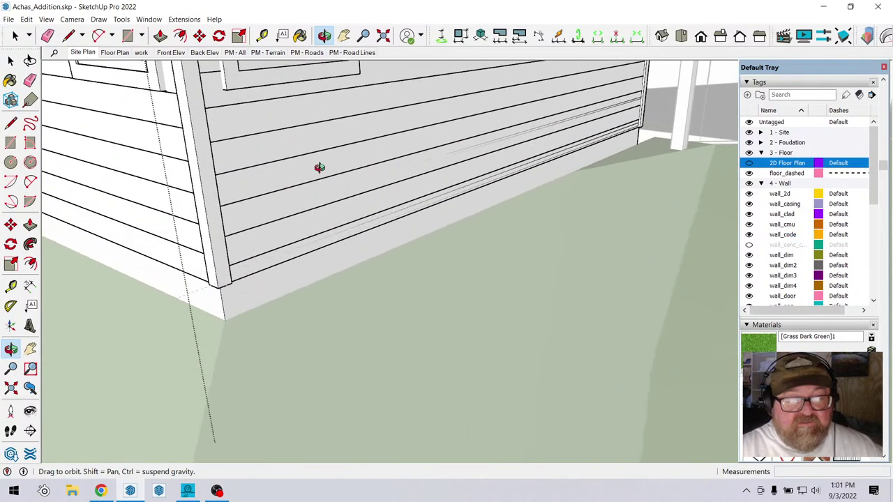
{"action": "left_click_drag", "start_coordinate": [311, 212], "coordinate": [260, 178]}
{"action": "scroll", "coordinate": [341, 191], "scroll_direction": "down", "scroll_amount": 8}
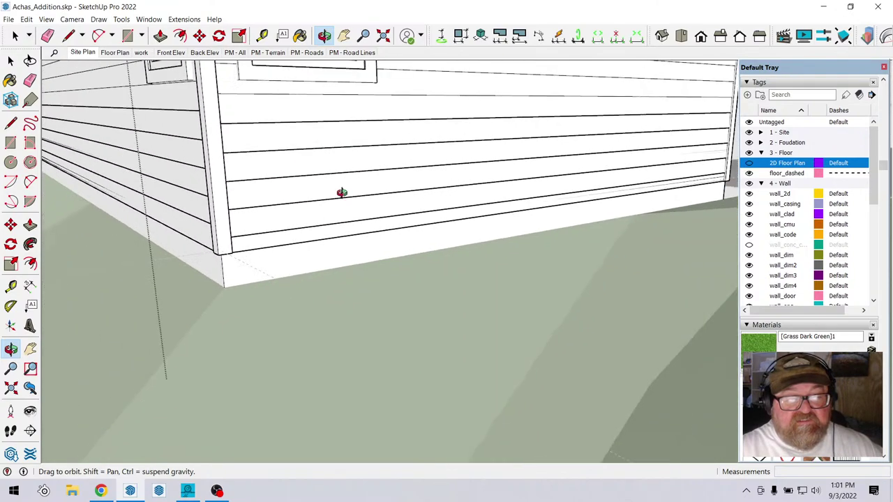
{"action": "scroll", "coordinate": [341, 194], "scroll_direction": "down", "scroll_amount": 2}
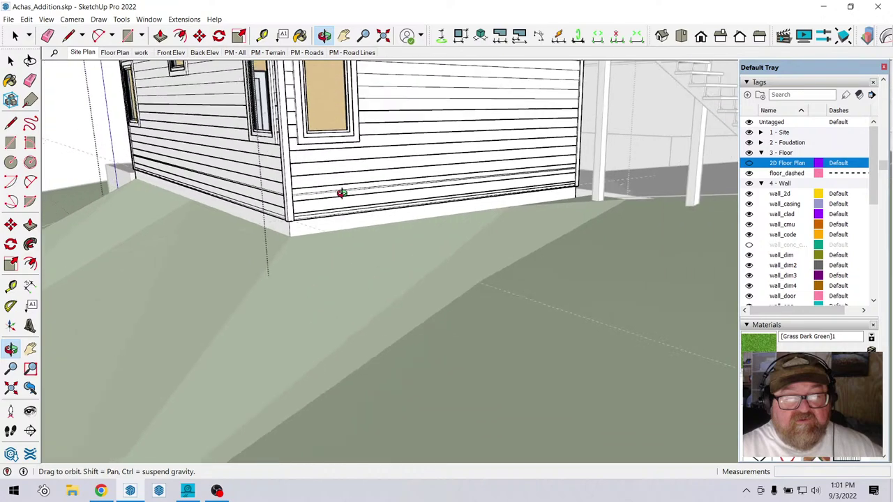
{"action": "scroll", "coordinate": [323, 192], "scroll_direction": "up", "scroll_amount": 6}
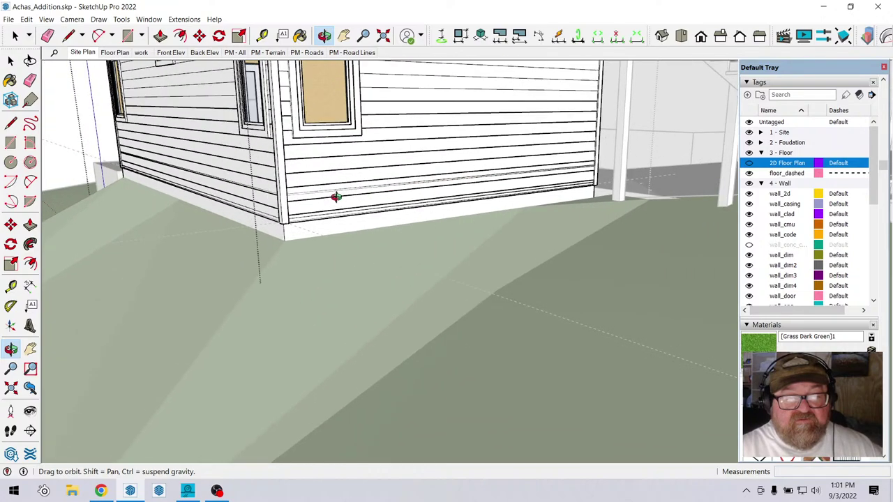
{"action": "scroll", "coordinate": [320, 194], "scroll_direction": "down", "scroll_amount": 6}
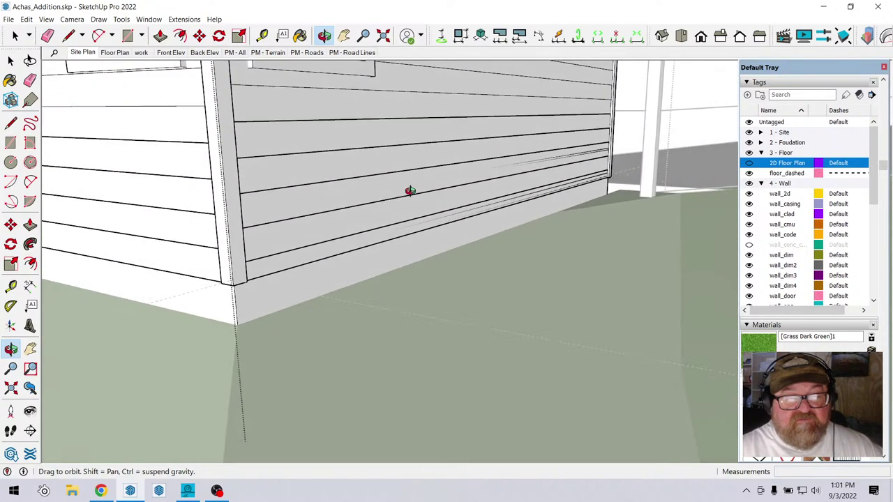
Back out to a raised corner view showing both windowed walls and the stairs.
{"action": "left_click_drag", "start_coordinate": [251, 211], "coordinate": [326, 231]}
{"action": "scroll", "coordinate": [342, 238], "scroll_direction": "up", "scroll_amount": 2}
{"action": "scroll", "coordinate": [315, 245], "scroll_direction": "up", "scroll_amount": 3}
{"action": "scroll", "coordinate": [370, 153], "scroll_direction": "down", "scroll_amount": 3}
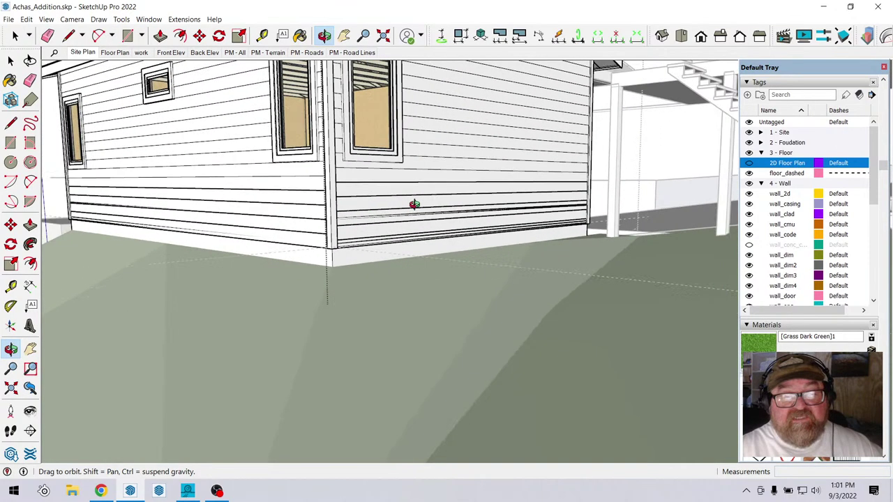
{"action": "left_click_drag", "start_coordinate": [412, 203], "coordinate": [458, 183]}
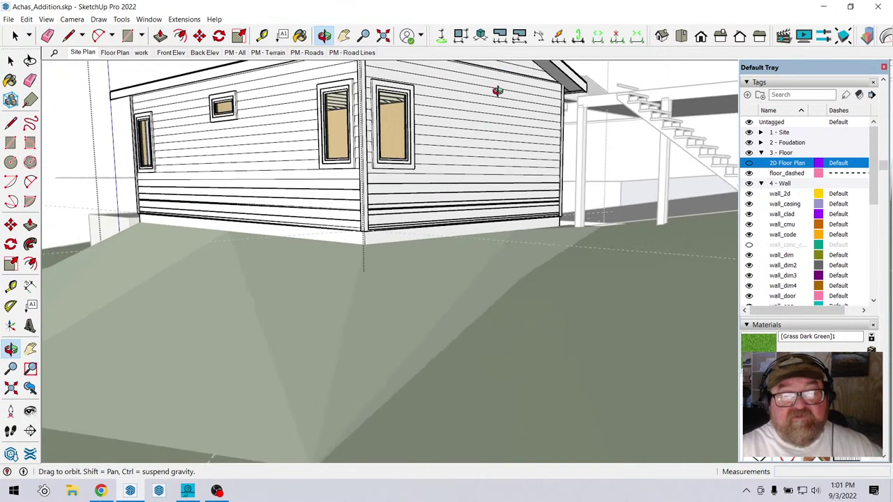
{"action": "left_click_drag", "start_coordinate": [452, 184], "coordinate": [463, 69]}
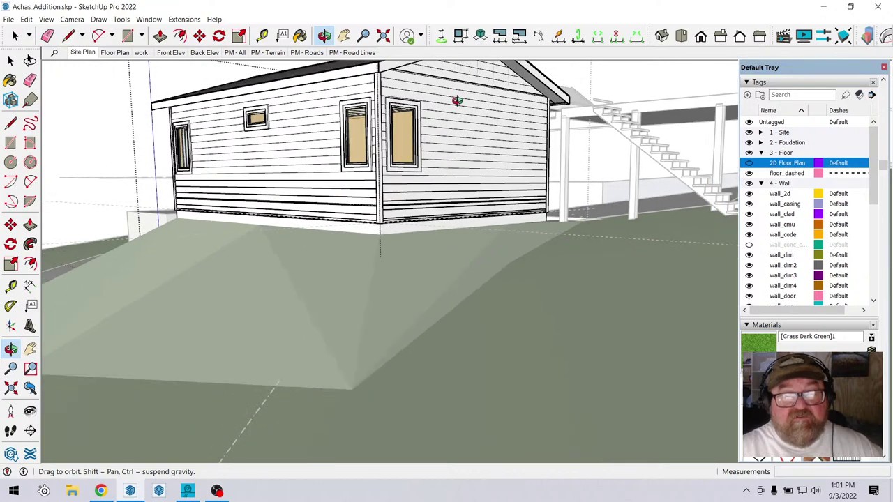
{"action": "scroll", "coordinate": [454, 103], "scroll_direction": "up", "scroll_amount": 3}
{"action": "scroll", "coordinate": [397, 265], "scroll_direction": "up", "scroll_amount": 2}
{"action": "scroll", "coordinate": [395, 282], "scroll_direction": "up", "scroll_amount": 1}
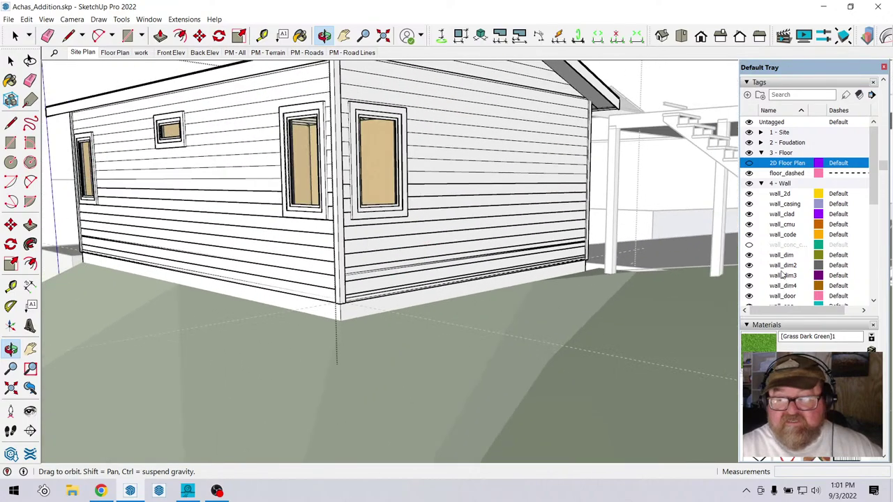
Change the right wall's lap_7.0 Material Vert. Offset from -3.0 to 0 in, update and close.
{"action": "left_click", "coordinate": [14, 35]}
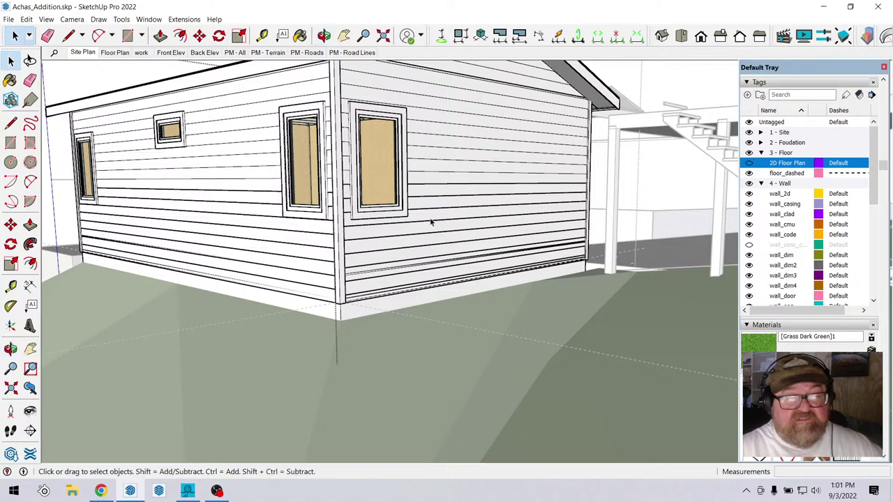
{"action": "left_click", "coordinate": [431, 222]}
{"action": "right_click", "coordinate": [430, 222]}
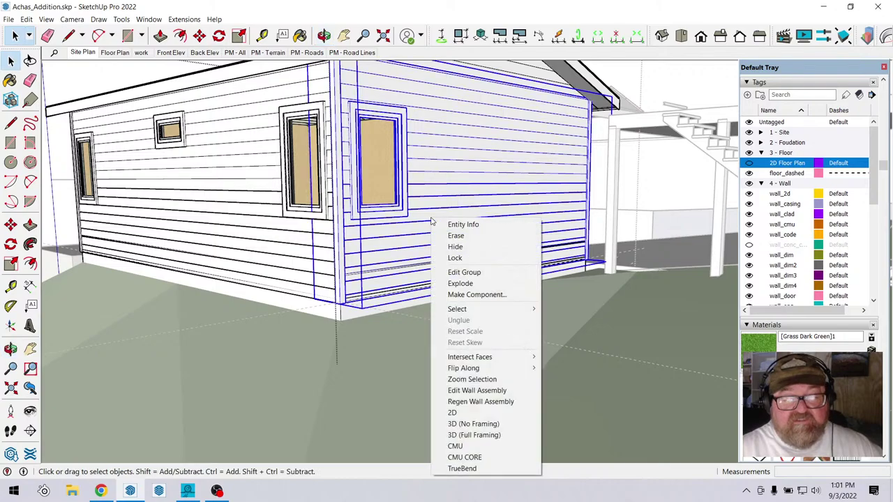
{"action": "left_click", "coordinate": [476, 389]}
{"action": "scroll", "coordinate": [745, 302], "scroll_direction": "down", "scroll_amount": 10}
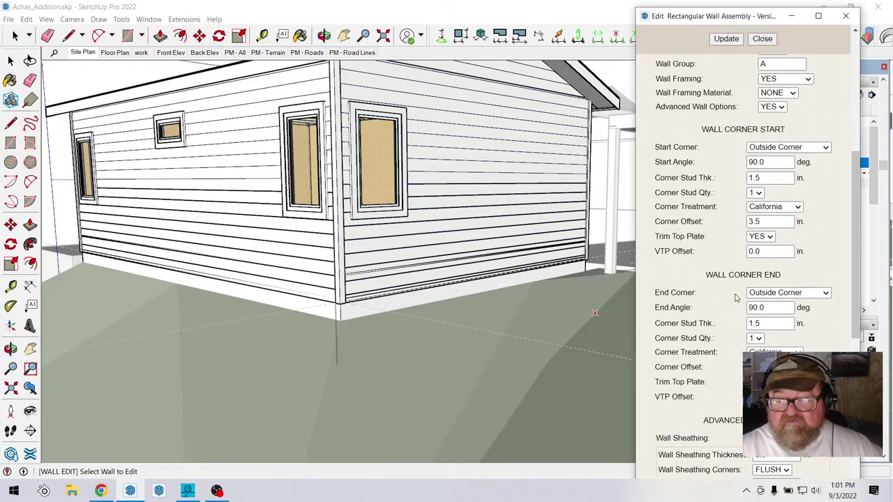
{"action": "scroll", "coordinate": [728, 294], "scroll_direction": "down", "scroll_amount": 3}
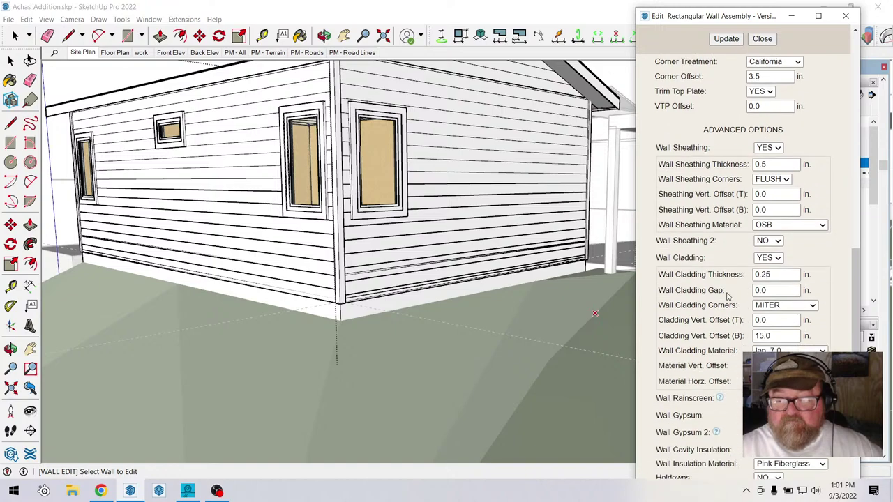
{"action": "scroll", "coordinate": [728, 296], "scroll_direction": "down", "scroll_amount": 3}
{"action": "left_click_drag", "start_coordinate": [774, 250], "coordinate": [755, 251]}
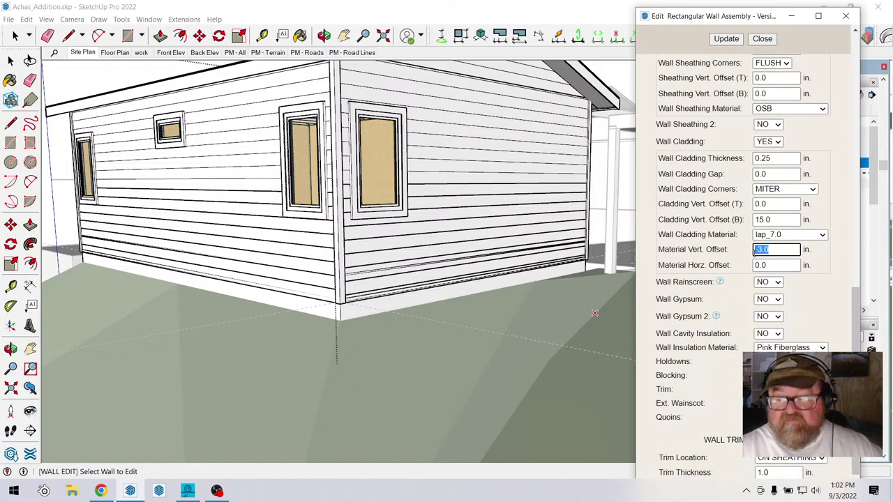
{"action": "type", "text": "0"}
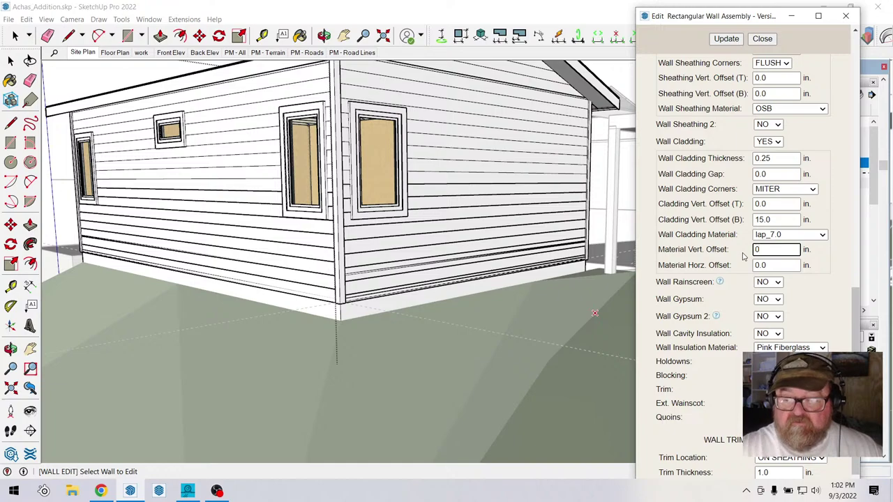
{"action": "left_click", "coordinate": [718, 38]}
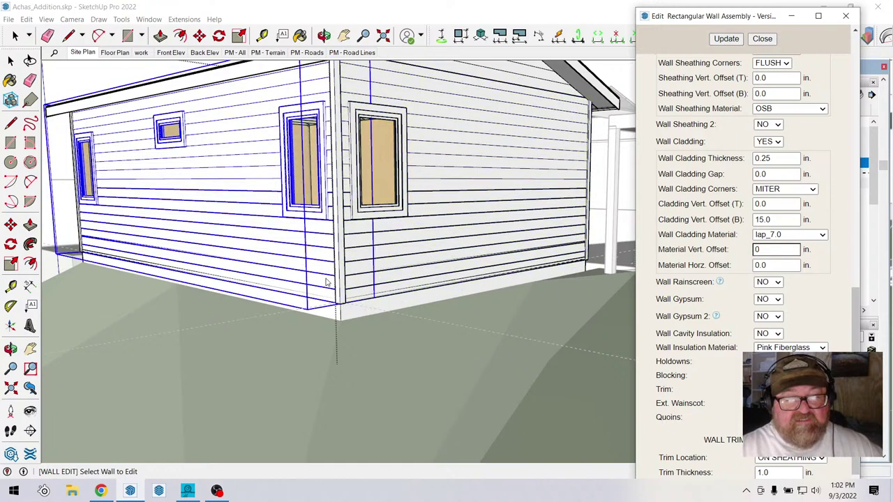
{"action": "left_click", "coordinate": [762, 38]}
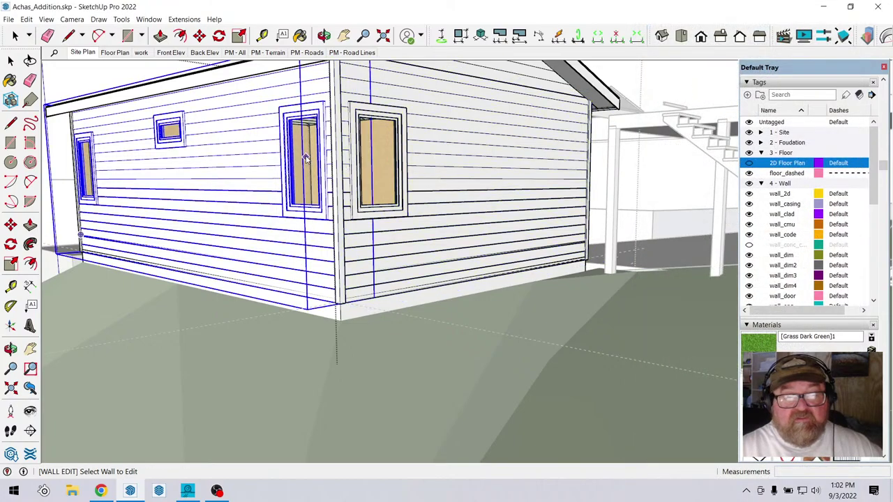
{"action": "left_click", "coordinate": [324, 34]}
Swing the view past the gable end to the door wall, then switch to Select and zoom in.
{"action": "left_click_drag", "start_coordinate": [385, 125], "coordinate": [404, 88]}
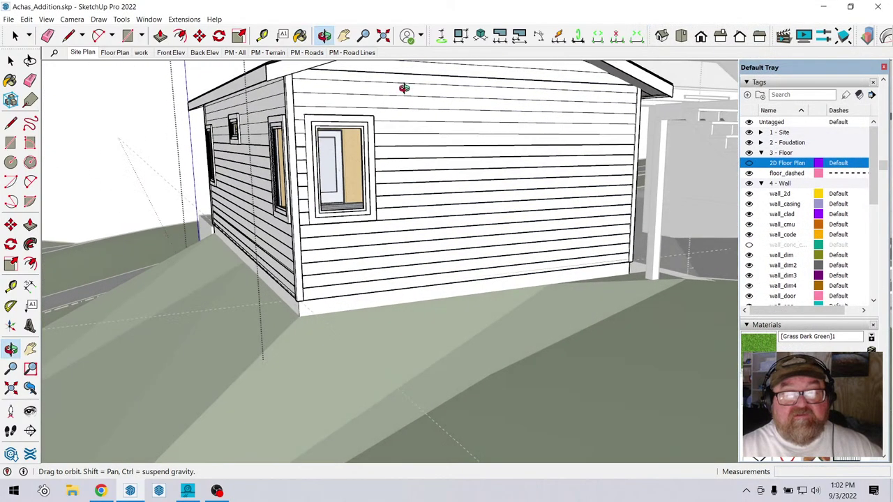
{"action": "left_click_drag", "start_coordinate": [399, 192], "coordinate": [490, 198]}
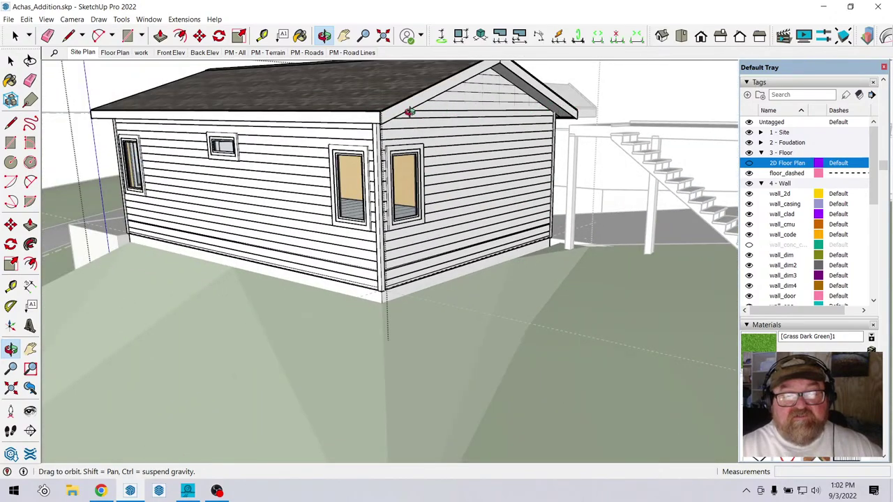
{"action": "left_click_drag", "start_coordinate": [317, 173], "coordinate": [439, 187]}
{"action": "left_click_drag", "start_coordinate": [229, 191], "coordinate": [453, 187]}
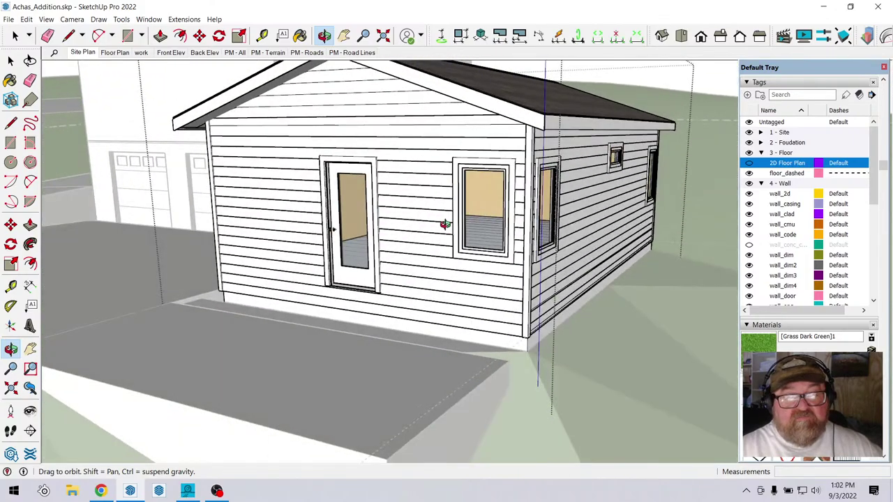
{"action": "left_click_drag", "start_coordinate": [445, 224], "coordinate": [374, 207]}
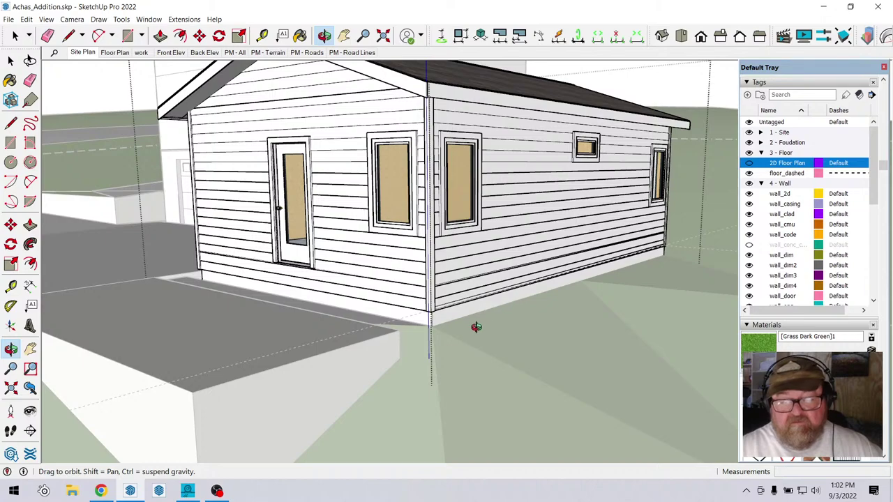
{"action": "key", "text": "space"}
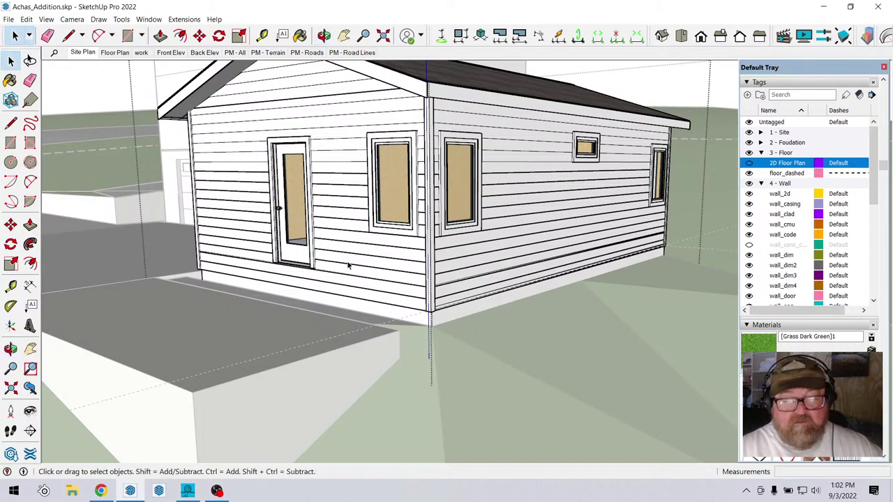
{"action": "scroll", "coordinate": [372, 272], "scroll_direction": "up", "scroll_amount": 4}
Review the door wall's assembly settings (lap_7.0 cladding, 15 in. bottom offset) and close the editor.
{"action": "right_click", "coordinate": [371, 270]}
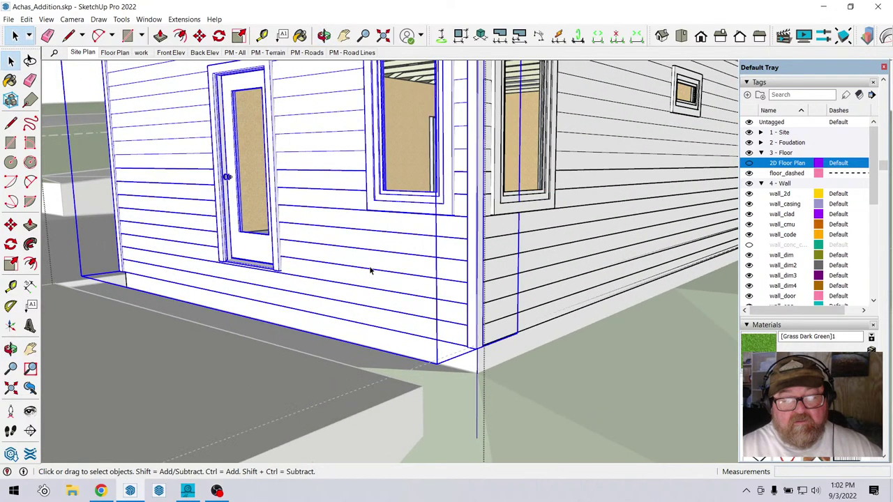
{"action": "left_click", "coordinate": [412, 181]}
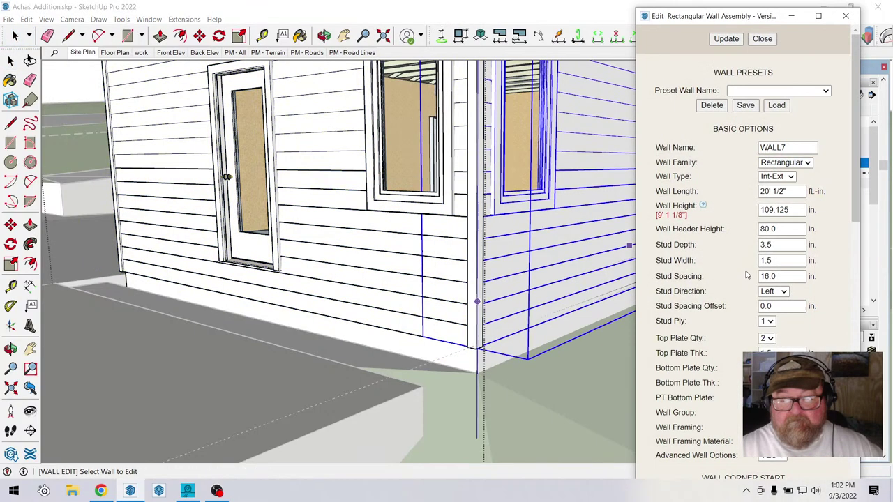
{"action": "scroll", "coordinate": [721, 304], "scroll_direction": "down", "scroll_amount": 5}
{"action": "scroll", "coordinate": [721, 305], "scroll_direction": "down", "scroll_amount": 5}
{"action": "scroll", "coordinate": [720, 299], "scroll_direction": "up", "scroll_amount": 9}
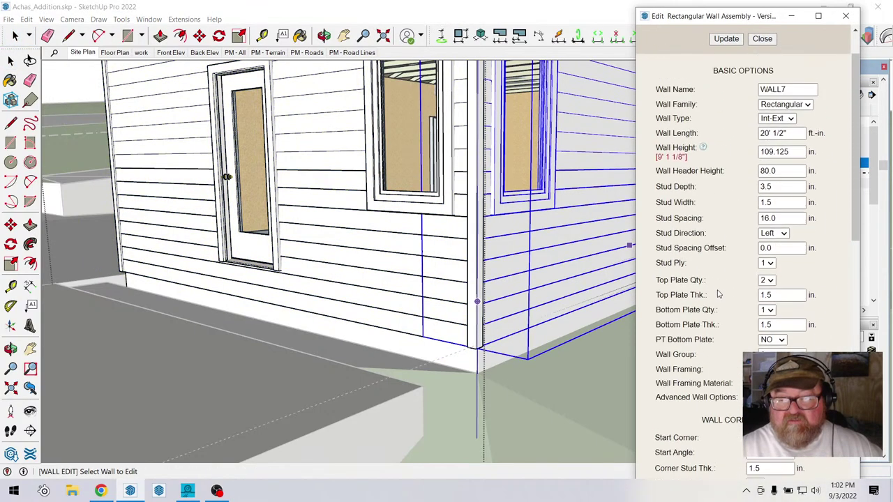
{"action": "scroll", "coordinate": [717, 313], "scroll_direction": "down", "scroll_amount": 3}
{"action": "scroll", "coordinate": [710, 307], "scroll_direction": "down", "scroll_amount": 3}
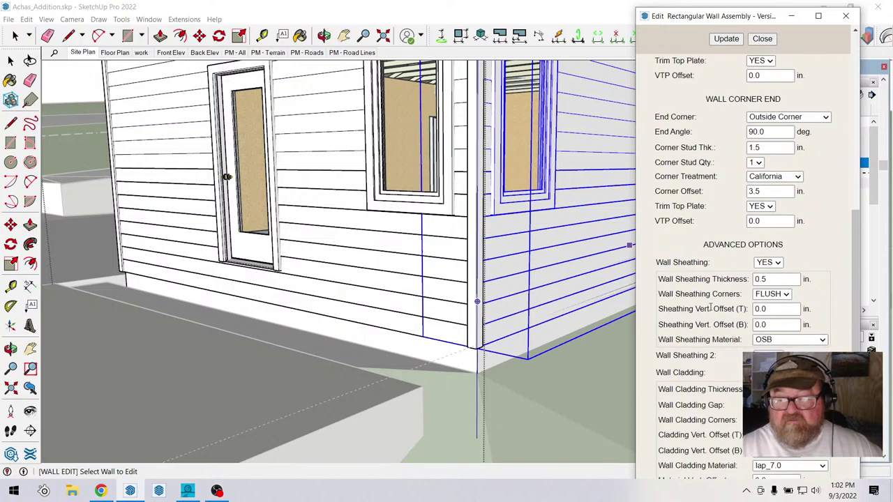
{"action": "scroll", "coordinate": [712, 299], "scroll_direction": "up", "scroll_amount": 1}
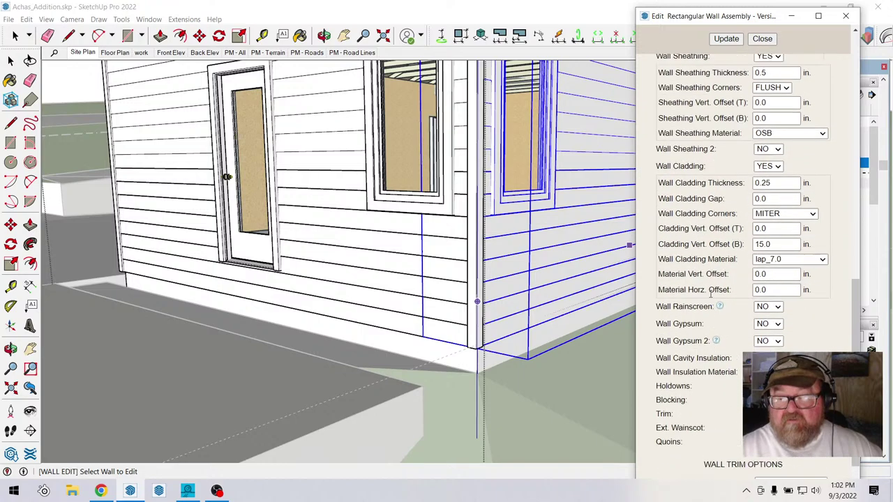
{"action": "scroll", "coordinate": [745, 277], "scroll_direction": "up", "scroll_amount": 2}
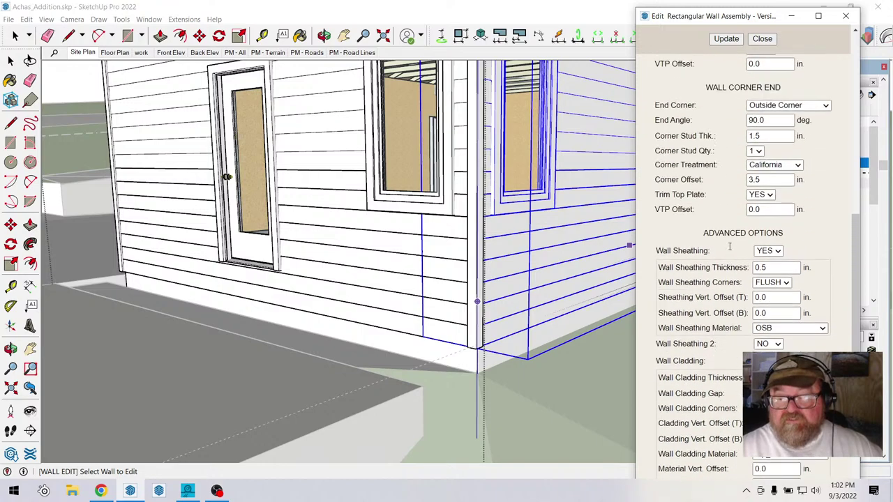
{"action": "scroll", "coordinate": [733, 265], "scroll_direction": "down", "scroll_amount": 6}
{"action": "scroll", "coordinate": [721, 255], "scroll_direction": "down", "scroll_amount": 1}
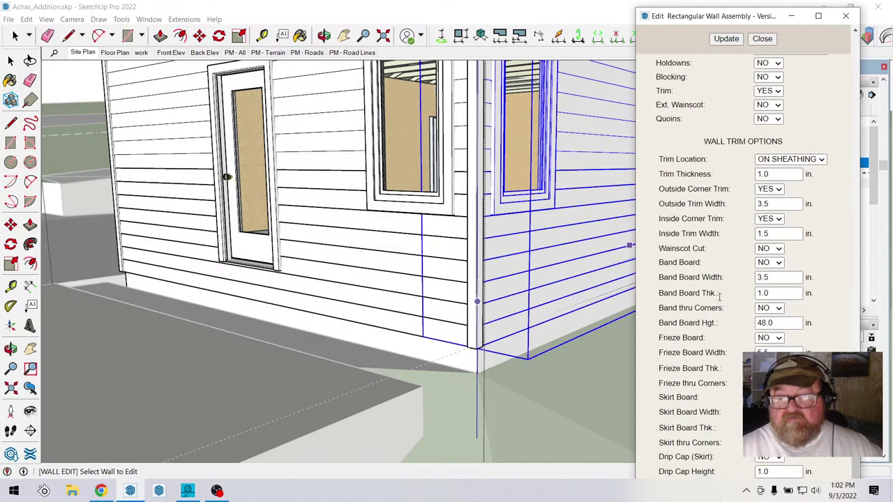
{"action": "scroll", "coordinate": [715, 290], "scroll_direction": "up", "scroll_amount": 3}
{"action": "scroll", "coordinate": [708, 237], "scroll_direction": "up", "scroll_amount": 2}
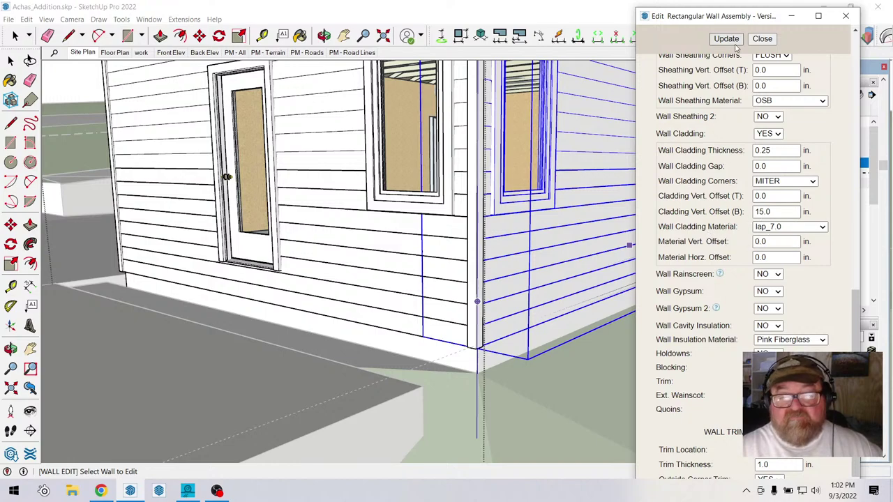
{"action": "left_click", "coordinate": [762, 38]}
{"action": "scroll", "coordinate": [340, 110], "scroll_direction": "down", "scroll_amount": 6}
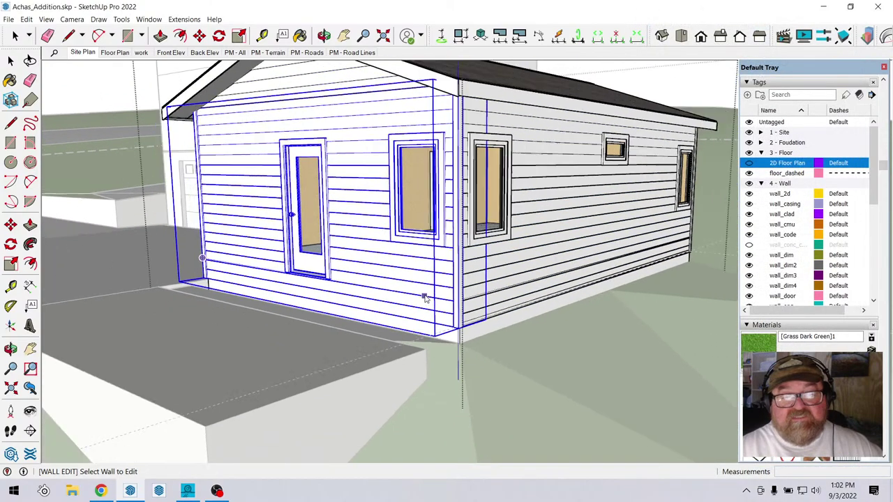
Orbit around the addition to view its gable end, front and the garage building.
{"action": "middle_click_drag", "start_coordinate": [340, 279], "coordinate": [434, 321]}
{"action": "left_click", "coordinate": [14, 35]}
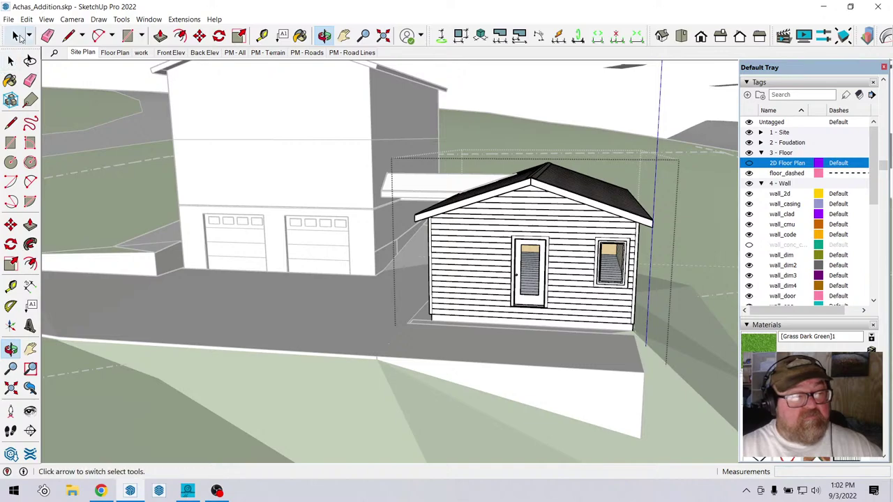
{"action": "middle_click_drag", "start_coordinate": [94, 70], "coordinate": [223, 156]}
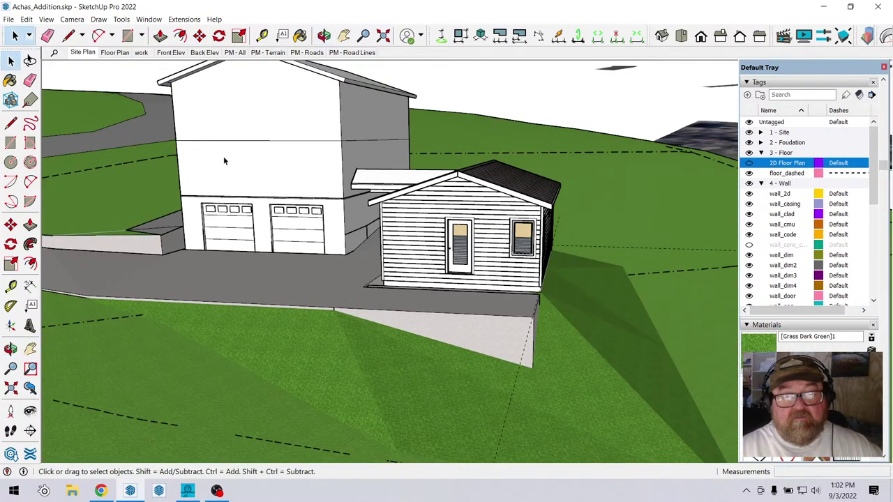
{"action": "left_click", "coordinate": [324, 35]}
{"action": "left_click_drag", "start_coordinate": [430, 206], "coordinate": [348, 203]}
Look down on the addition, collapse the 4 - Wall tag group and expand 5 - Roof.
{"action": "scroll", "coordinate": [348, 204], "scroll_direction": "up", "scroll_amount": 6}
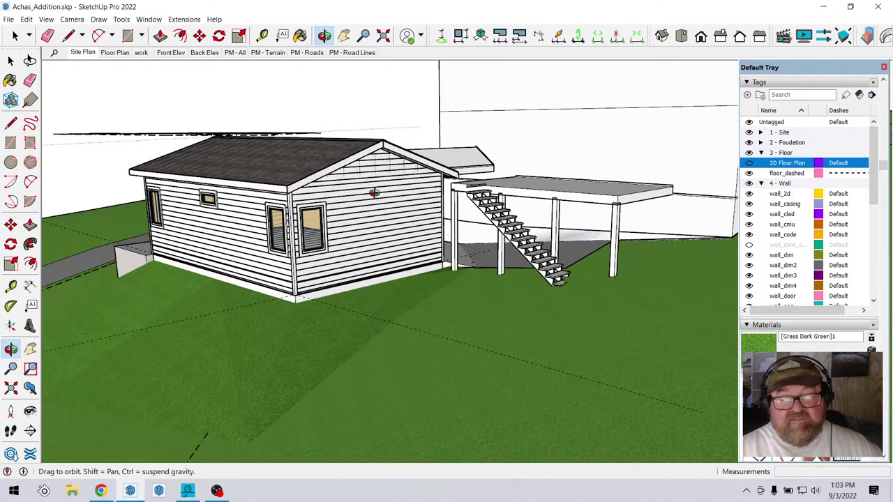
{"action": "scroll", "coordinate": [370, 213], "scroll_direction": "down", "scroll_amount": 3}
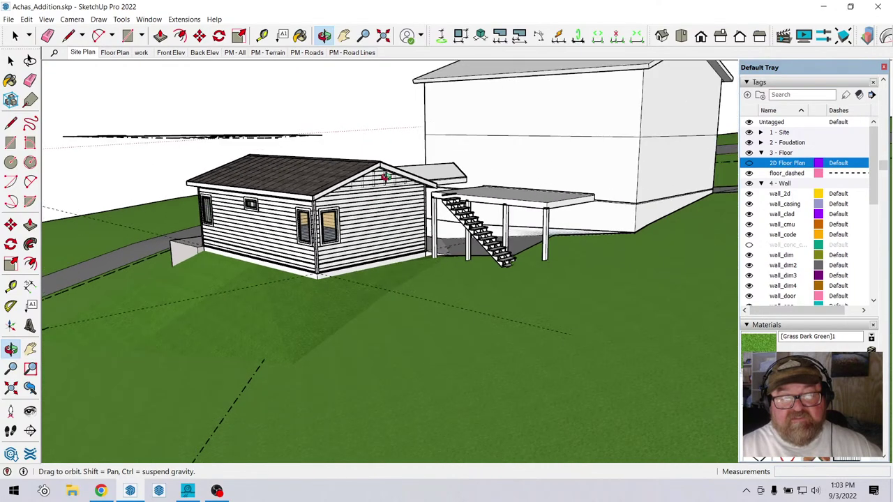
{"action": "left_click_drag", "start_coordinate": [366, 183], "coordinate": [567, 232]}
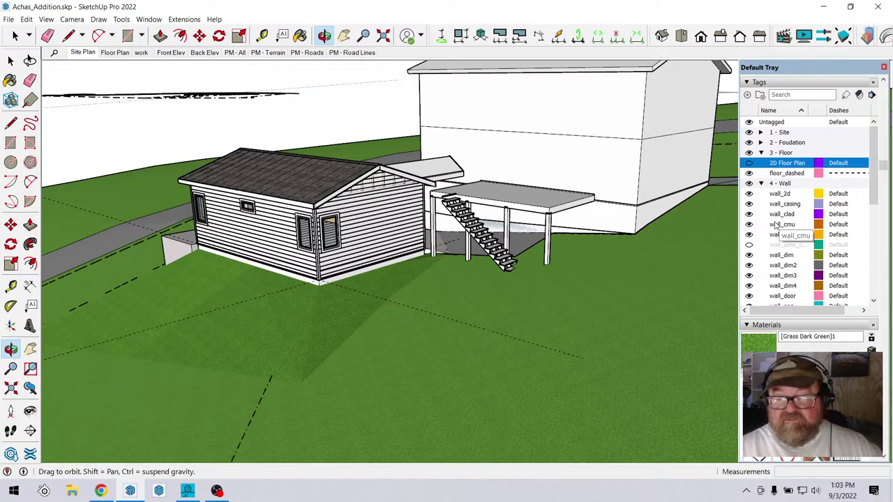
{"action": "left_click", "coordinate": [761, 183]}
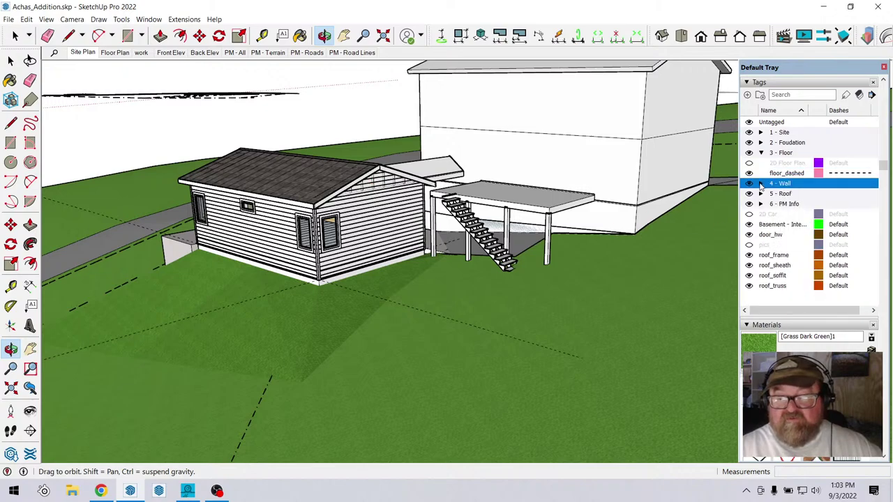
{"action": "left_click", "coordinate": [762, 194]}
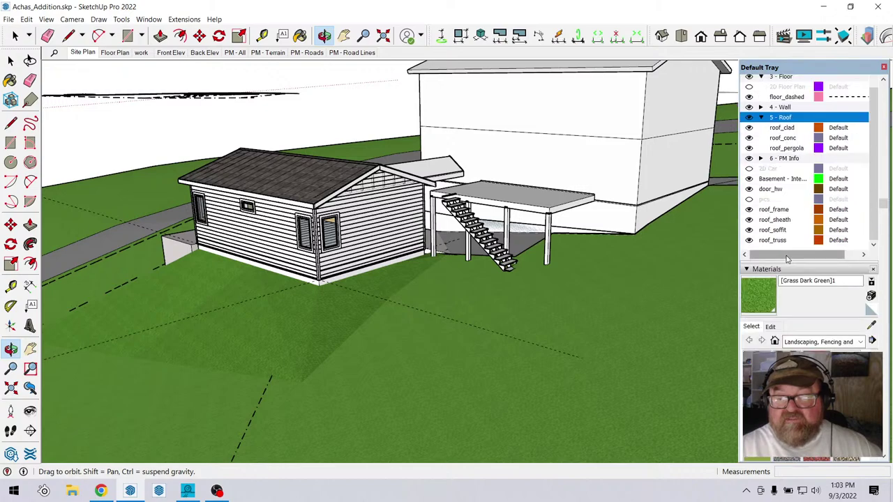
Hide the roof_frame and roof_truss tags and bring the gable end forward.
{"action": "left_click", "coordinate": [749, 210]}
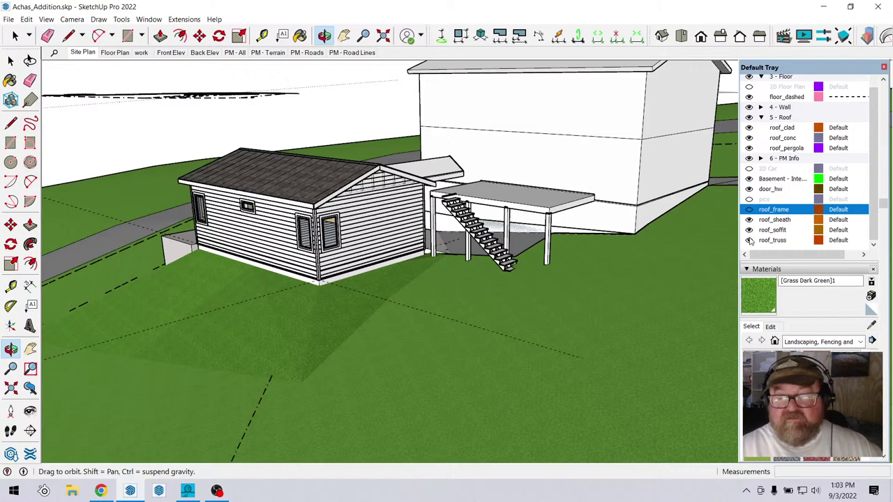
{"action": "left_click", "coordinate": [749, 240]}
{"action": "left_click_drag", "start_coordinate": [420, 217], "coordinate": [318, 141]}
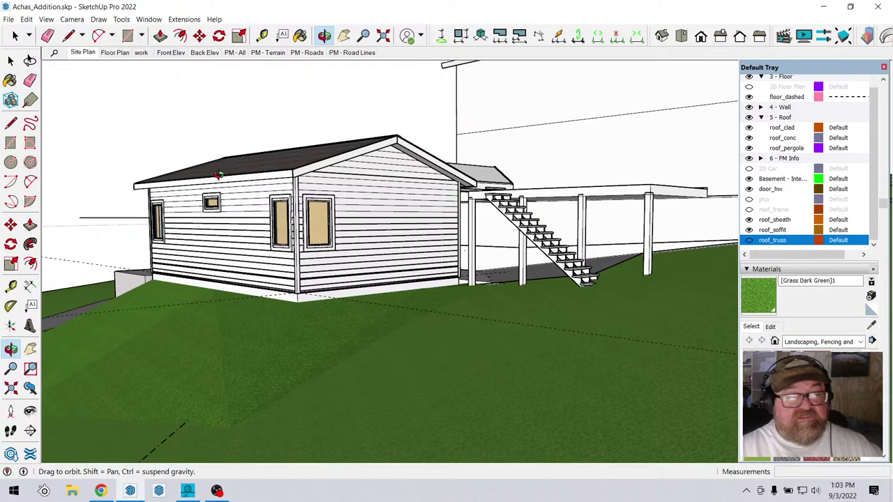
Move in on the addition's side wall and bring up the Back Elev scene's options.
{"action": "left_click_drag", "start_coordinate": [432, 185], "coordinate": [455, 190]}
{"action": "scroll", "coordinate": [454, 189], "scroll_direction": "down", "scroll_amount": 5}
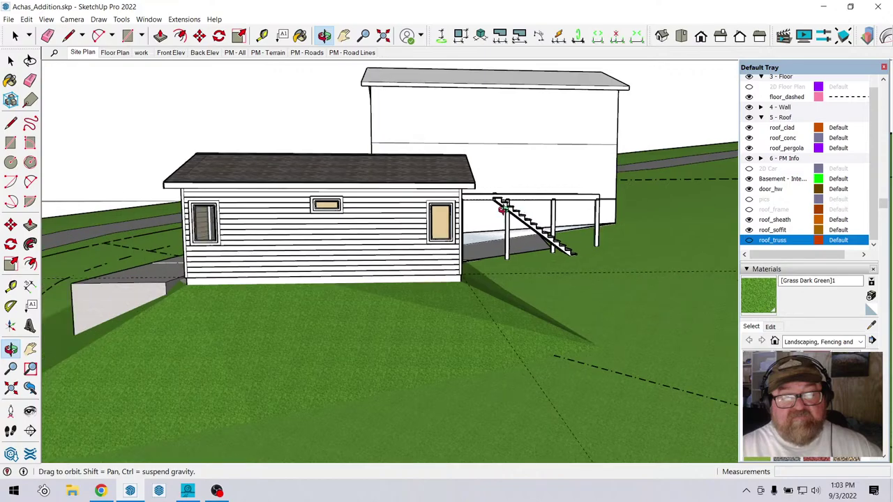
{"action": "left_click_drag", "start_coordinate": [444, 207], "coordinate": [449, 200]}
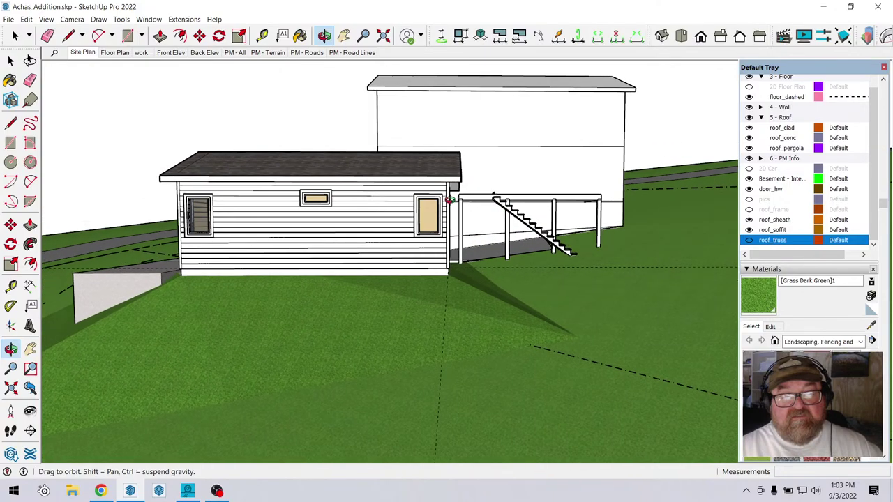
{"action": "right_click", "coordinate": [205, 53]}
Update the Back Elev scene with the current tag visibility, confirming the style warning.
{"action": "left_click", "coordinate": [230, 96]}
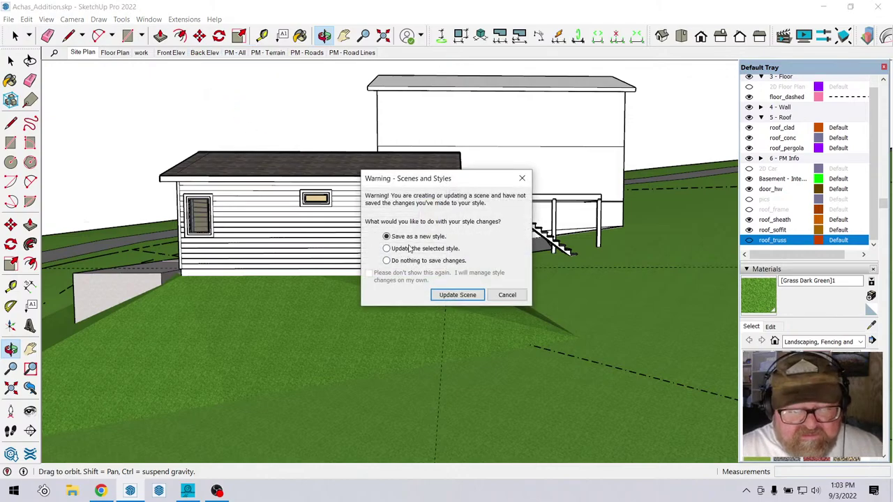
{"action": "left_click", "coordinate": [458, 294]}
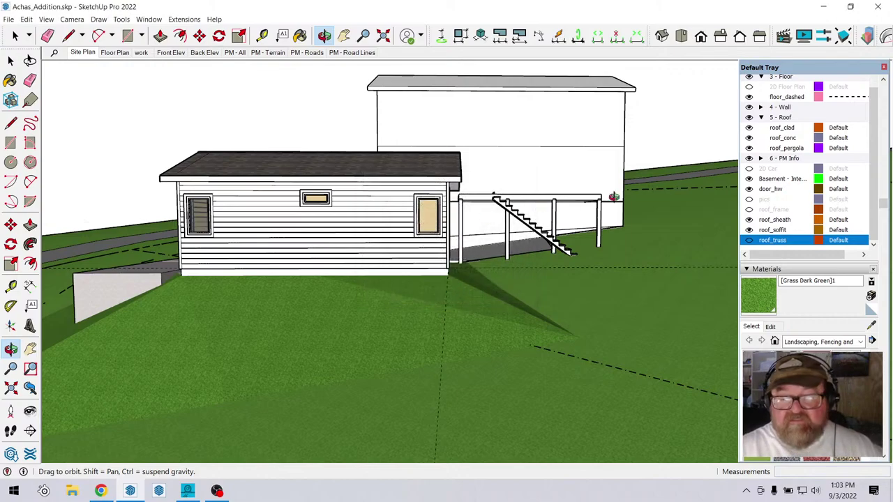
{"action": "left_click_drag", "start_coordinate": [460, 222], "coordinate": [240, 213]}
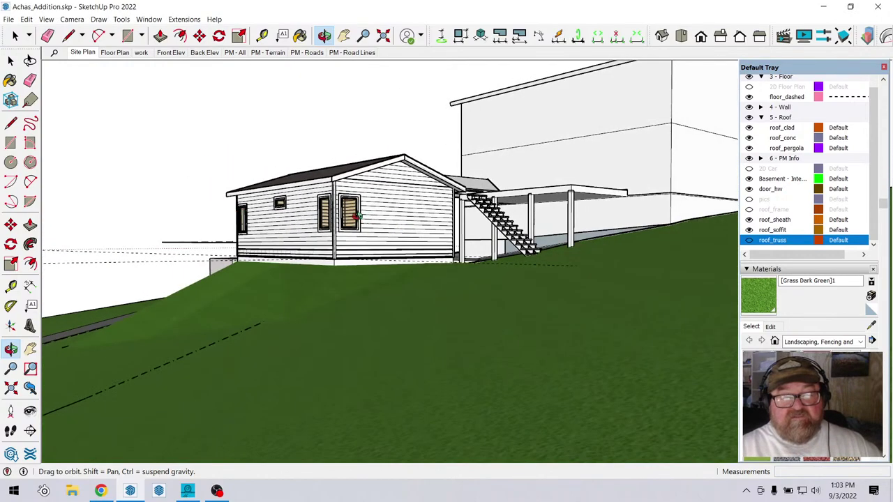
Orbit around the addition and garage, then zoom out over the whole lot.
{"action": "left_click_drag", "start_coordinate": [354, 214], "coordinate": [262, 175]}
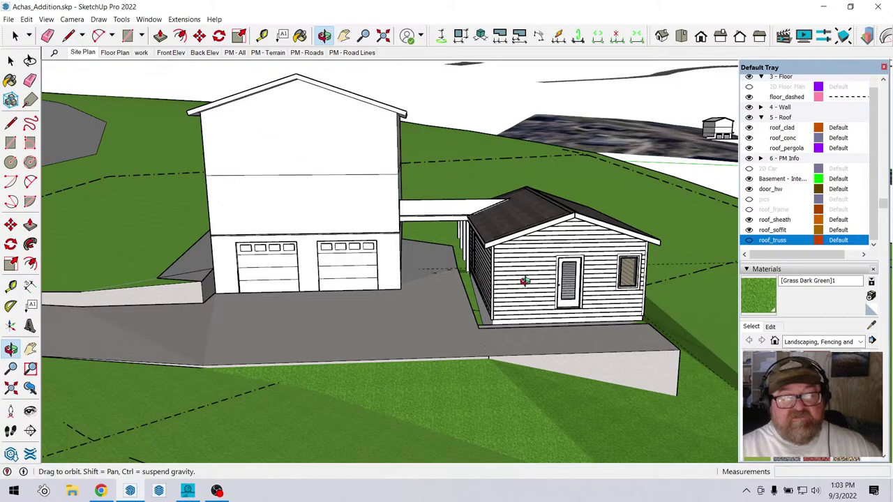
{"action": "left_click_drag", "start_coordinate": [487, 288], "coordinate": [478, 261]}
{"action": "left_click_drag", "start_coordinate": [370, 241], "coordinate": [382, 276]}
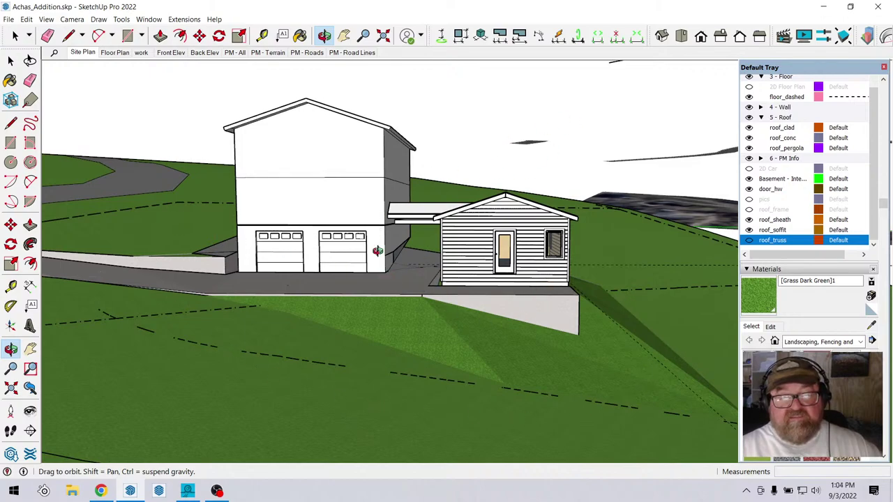
{"action": "left_click_drag", "start_coordinate": [485, 265], "coordinate": [324, 318]}
{"action": "scroll", "coordinate": [441, 281], "scroll_direction": "down", "scroll_amount": 5}
{"action": "scroll", "coordinate": [324, 318], "scroll_direction": "down", "scroll_amount": 4}
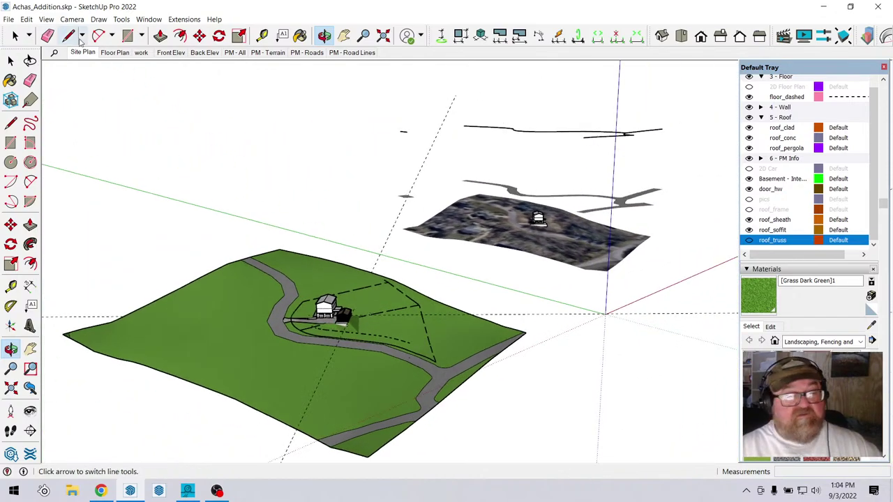
Select the terrain image, toggle the 6 - PM Info tags off and back on, and zoom in.
{"action": "left_click", "coordinate": [17, 37]}
{"action": "left_click", "coordinate": [459, 217]}
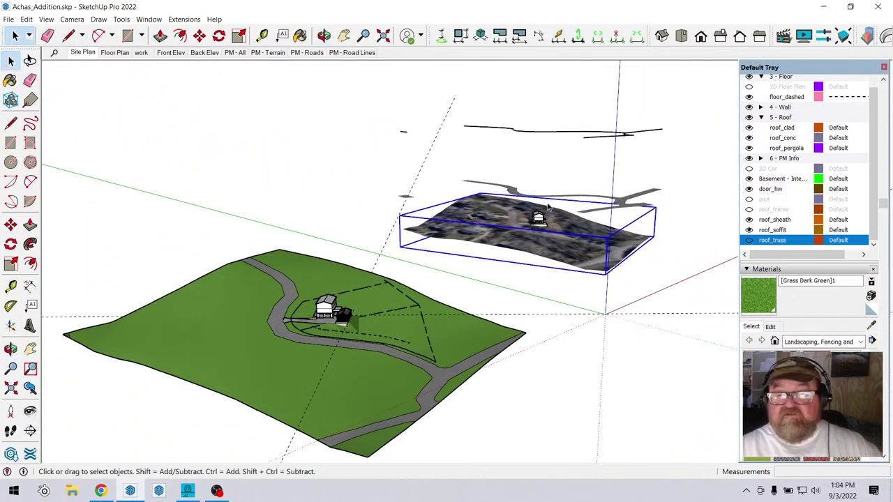
{"action": "scroll", "coordinate": [801, 312], "scroll_direction": "down", "scroll_amount": 3}
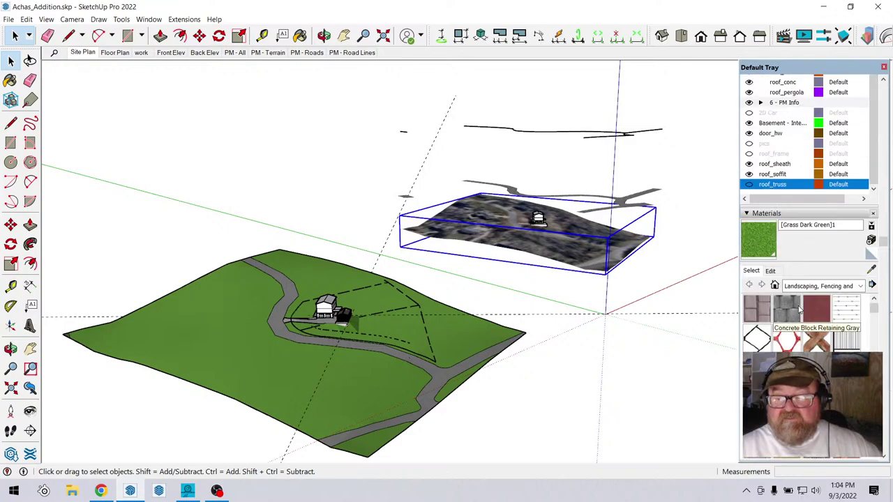
{"action": "scroll", "coordinate": [795, 173], "scroll_direction": "up", "scroll_amount": 1}
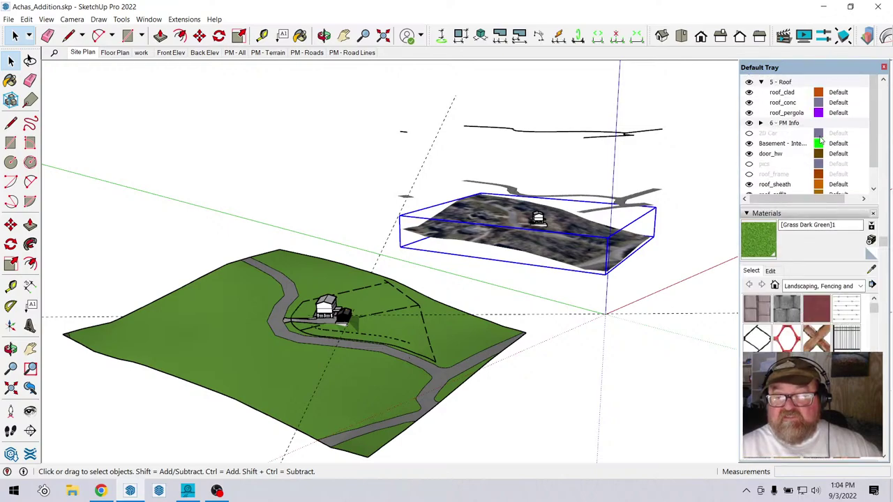
{"action": "left_click", "coordinate": [761, 124]}
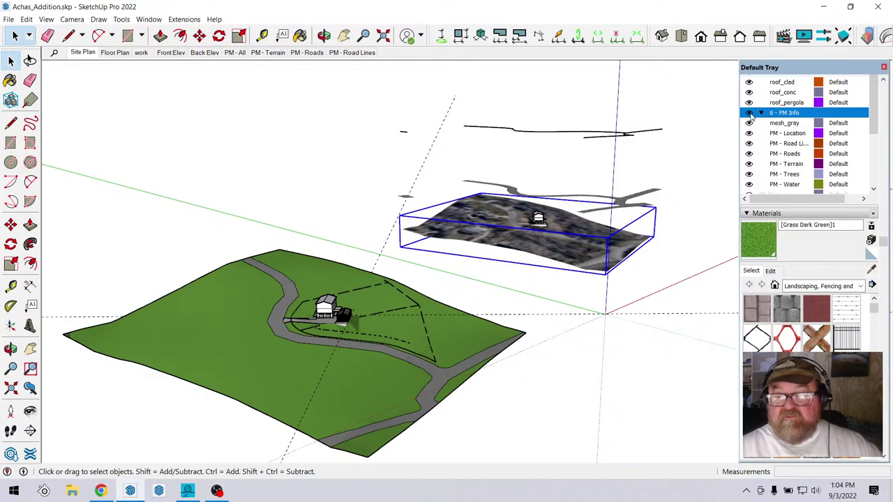
{"action": "left_click", "coordinate": [749, 113]}
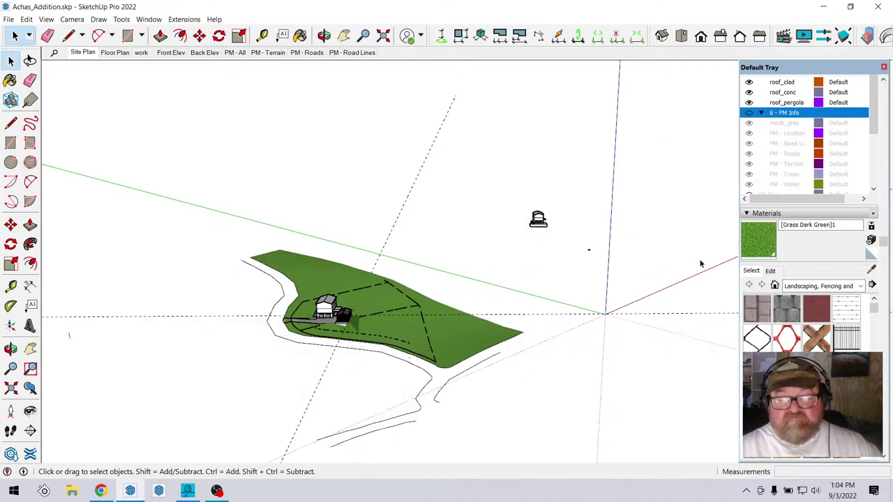
{"action": "left_click", "coordinate": [750, 113]}
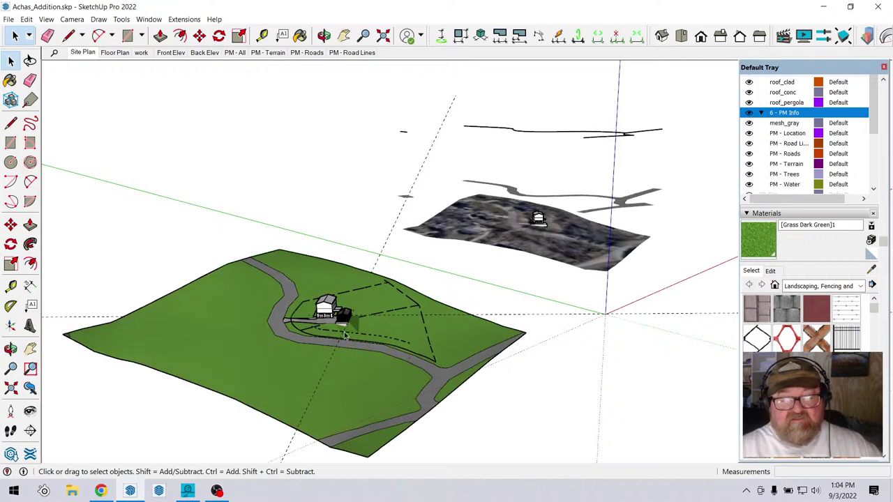
{"action": "scroll", "coordinate": [344, 335], "scroll_direction": "up", "scroll_amount": 6}
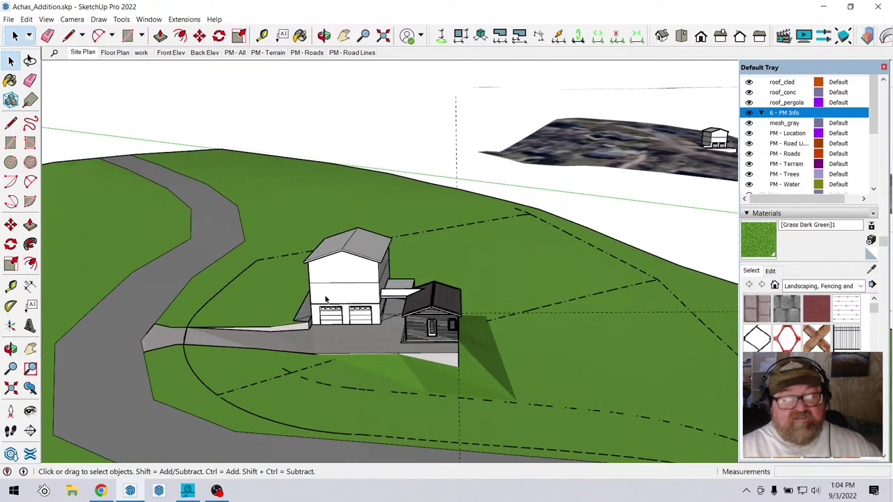
Orbit down to eye level facing the house and delete all guides from the model.
{"action": "left_click", "coordinate": [325, 35]}
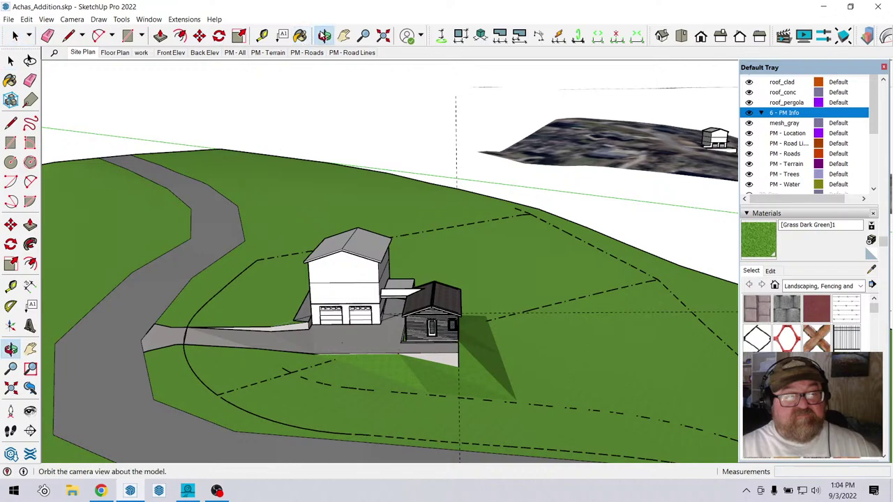
{"action": "left_click_drag", "start_coordinate": [359, 320], "coordinate": [172, 149]}
{"action": "left_click", "coordinate": [26, 19]}
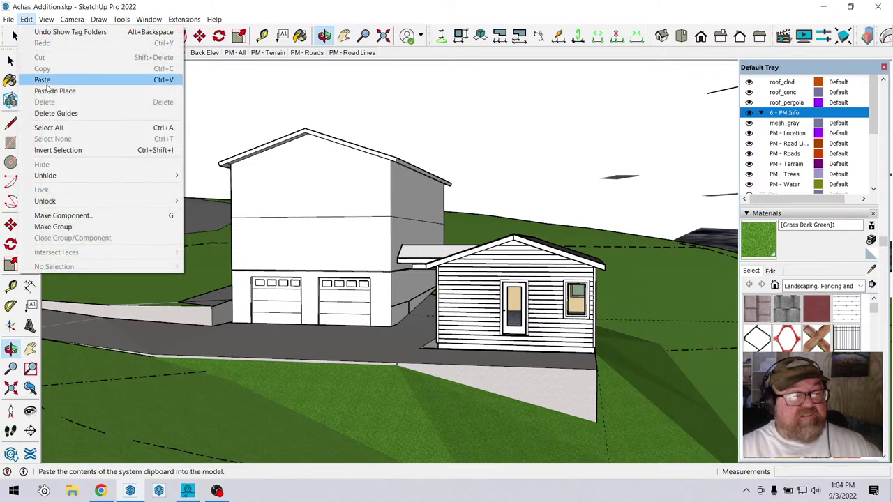
{"action": "left_click", "coordinate": [49, 113]}
{"action": "scroll", "coordinate": [170, 170], "scroll_direction": "down", "scroll_amount": 3}
{"action": "scroll", "coordinate": [377, 261], "scroll_direction": "up", "scroll_amount": 5}
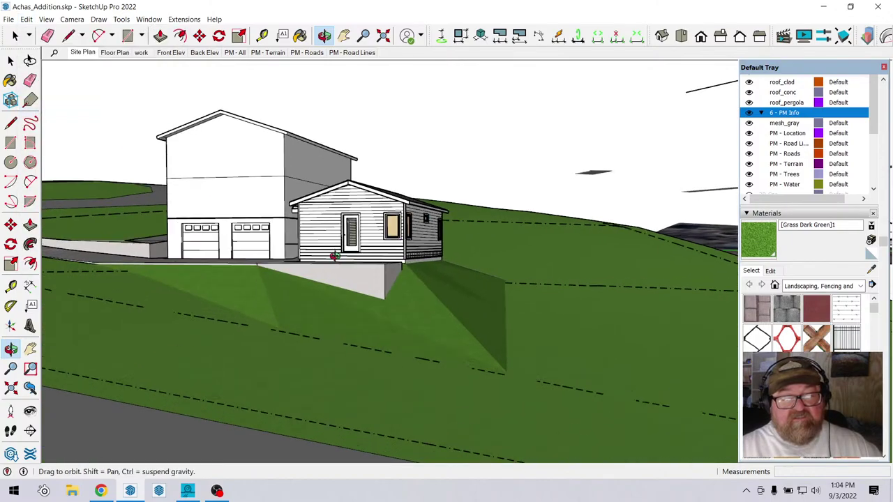
Orbit over the addition's roof, side and front, then bring up the web browser.
{"action": "left_click_drag", "start_coordinate": [297, 273], "coordinate": [300, 249]}
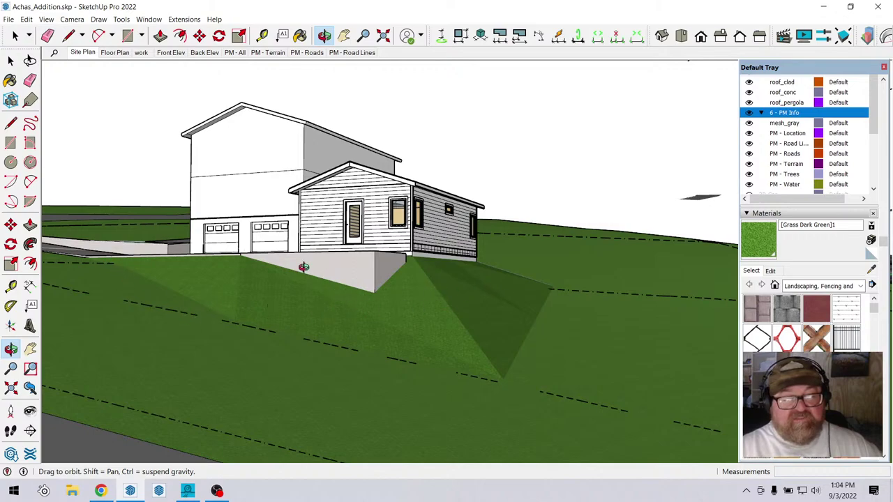
{"action": "left_click_drag", "start_coordinate": [322, 263], "coordinate": [200, 297]}
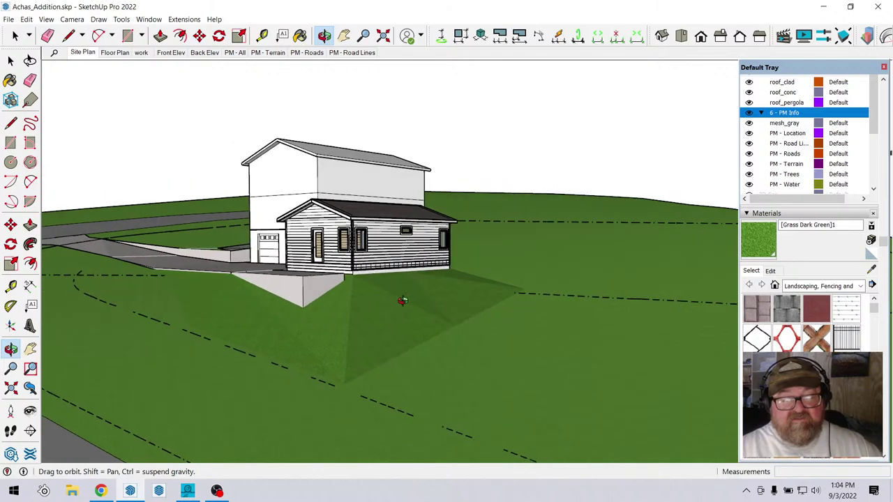
{"action": "left_click_drag", "start_coordinate": [287, 313], "coordinate": [503, 342]}
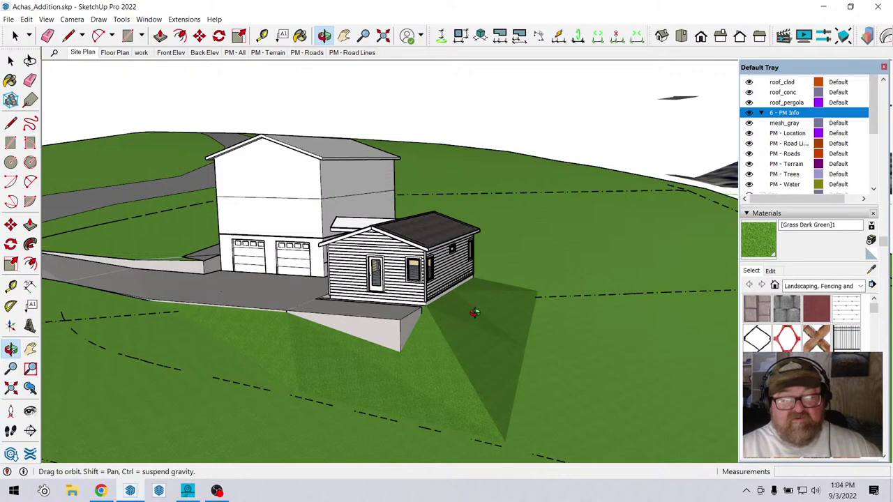
{"action": "left_click_drag", "start_coordinate": [304, 322], "coordinate": [408, 295]}
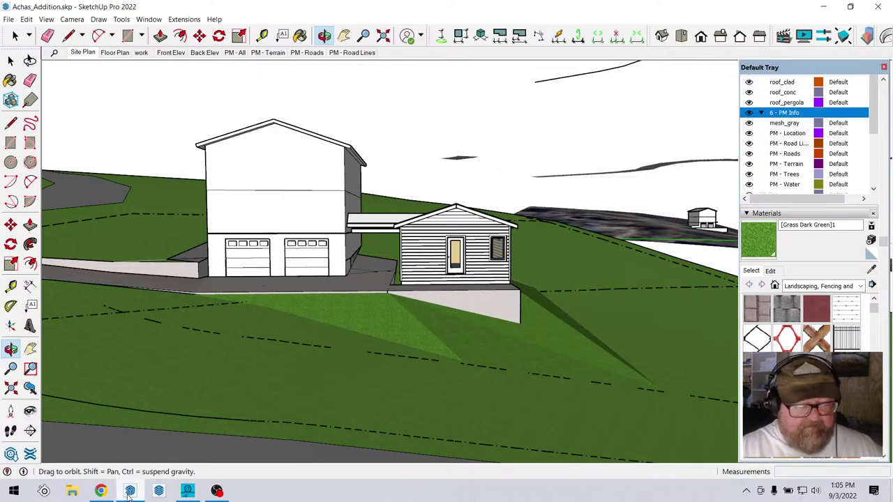
{"action": "left_click", "coordinate": [101, 491]}
Switch from the Medeek Design site to the YouTube Studio livestreaming page.
{"action": "left_click", "coordinate": [204, 7]}
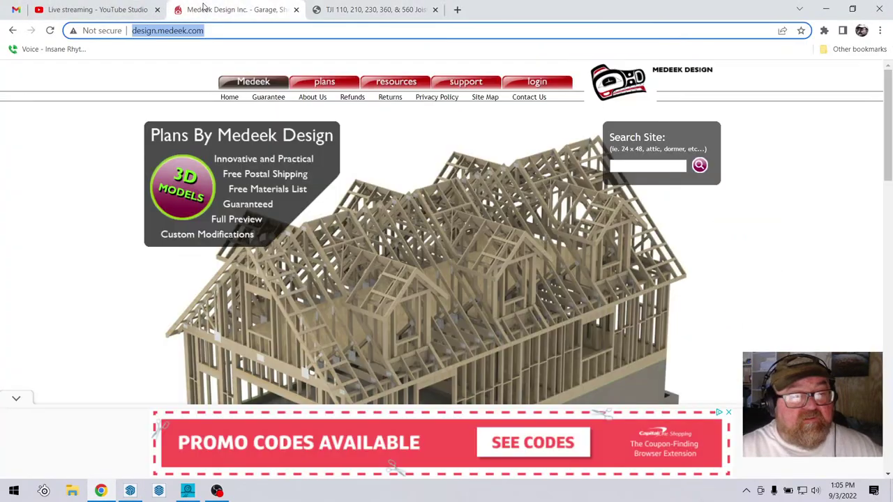
{"action": "left_click", "coordinate": [132, 9]}
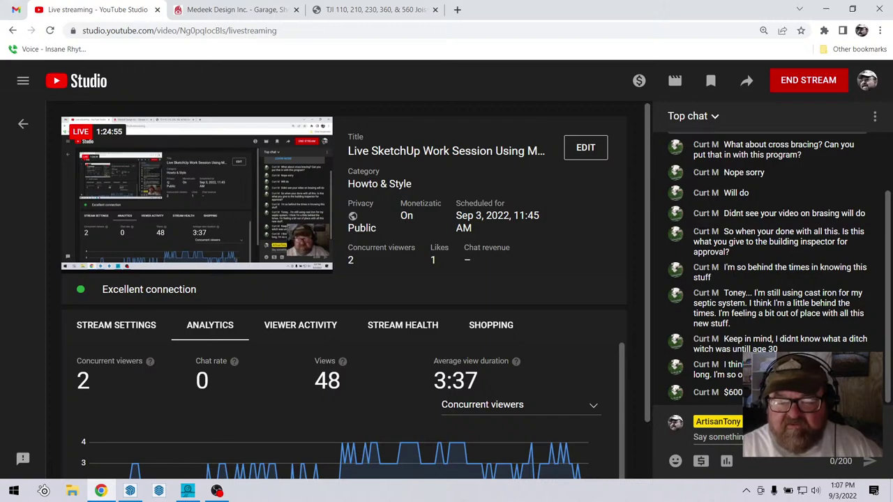
Return to SketchUp for a higher angled view of the house, then back to the livestream.
{"action": "left_click", "coordinate": [130, 494]}
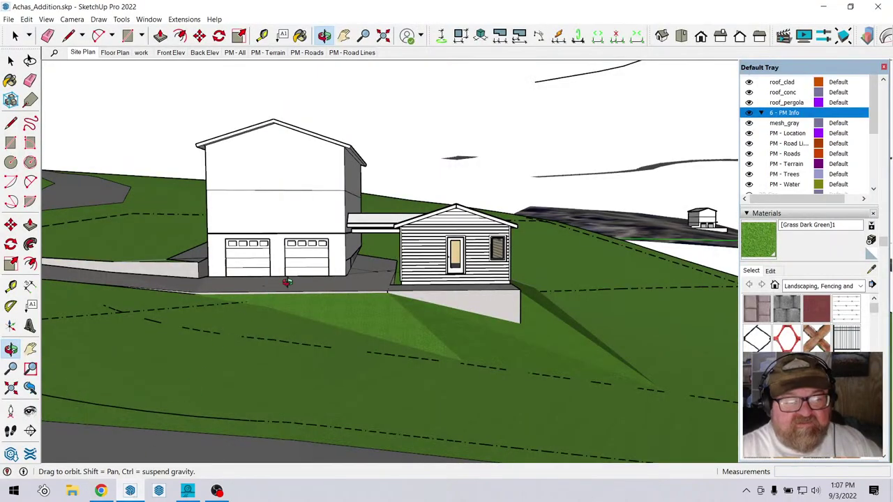
{"action": "left_click_drag", "start_coordinate": [307, 232], "coordinate": [293, 287]}
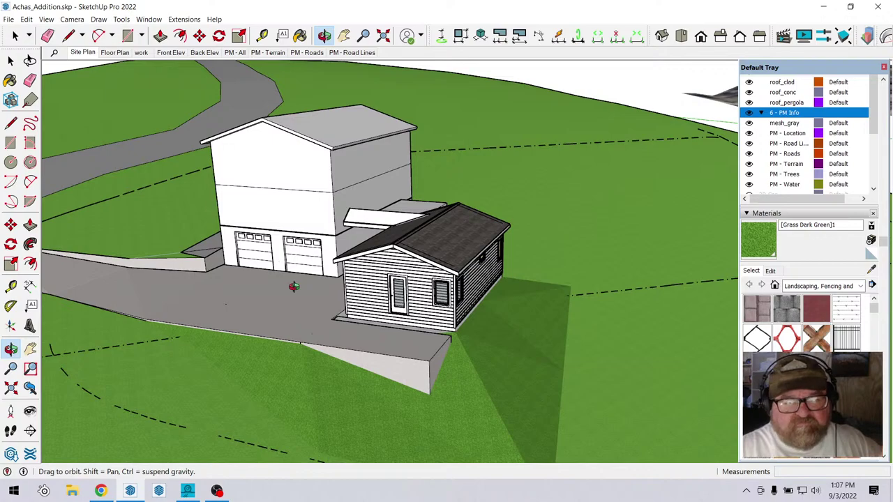
{"action": "left_click", "coordinate": [101, 491]}
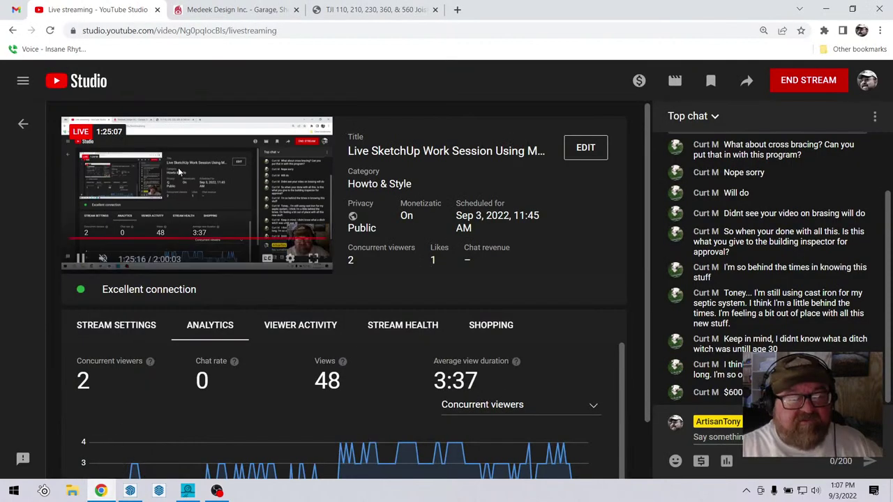
Search Google for 'plastic septic flots out' in a new tab.
{"action": "left_click", "coordinate": [457, 9]}
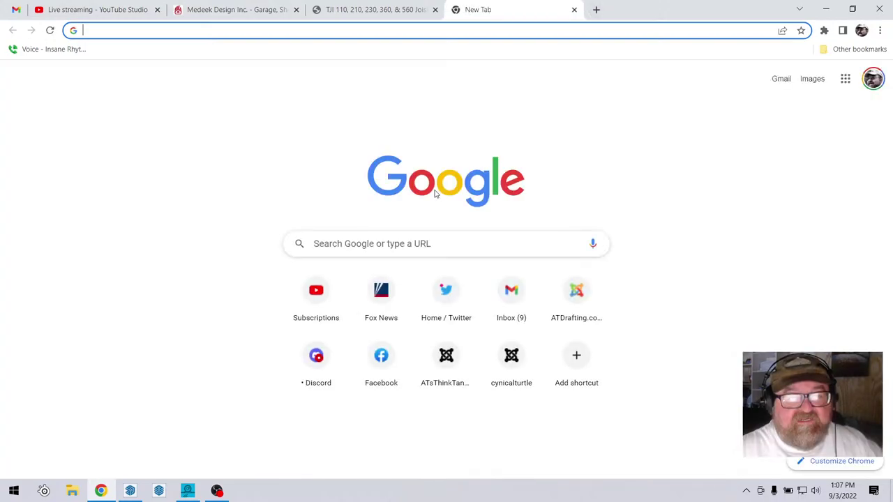
{"action": "left_click", "coordinate": [406, 240]}
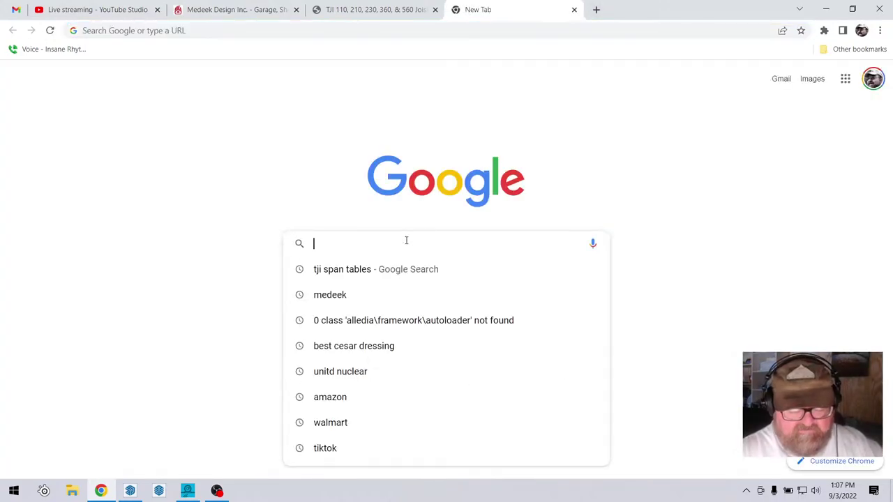
{"action": "type", "text": "plastic"}
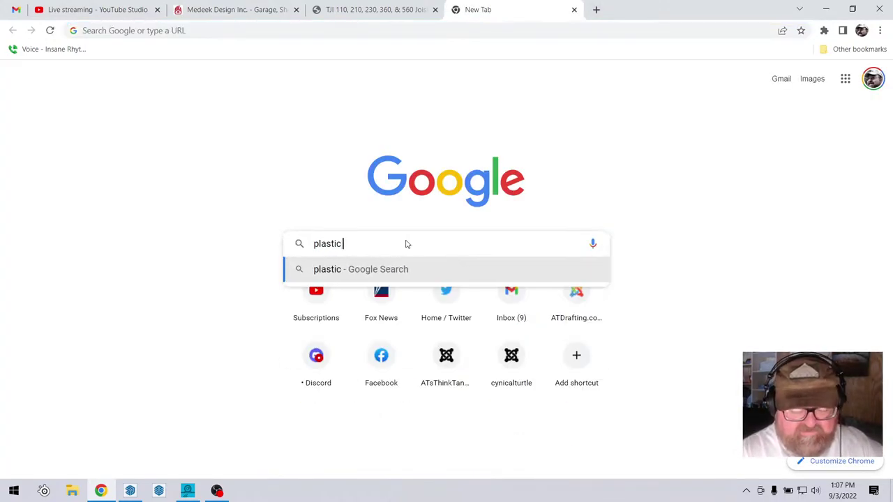
{"action": "type", "text": " septic"}
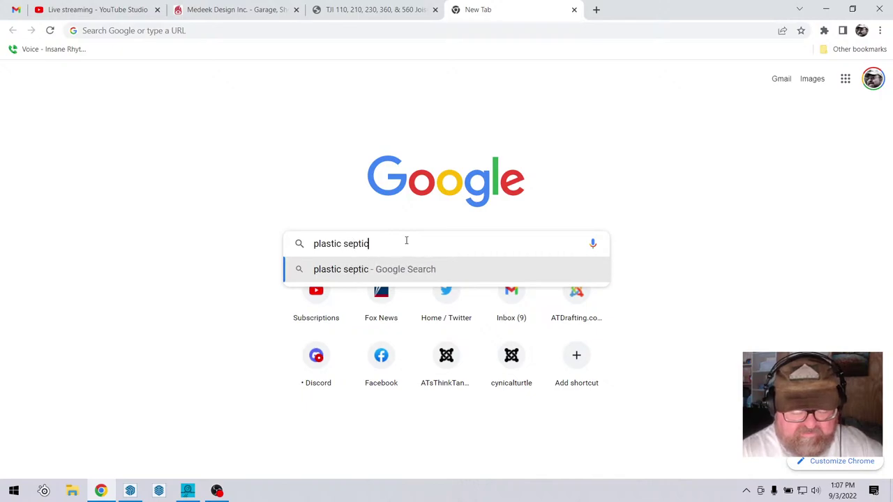
{"action": "type", "text": " flot"}
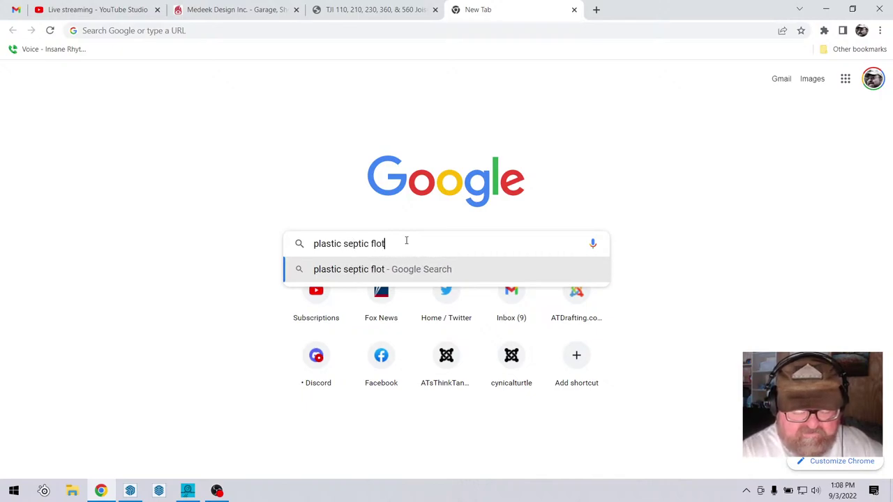
{"action": "type", "text": "s out"}
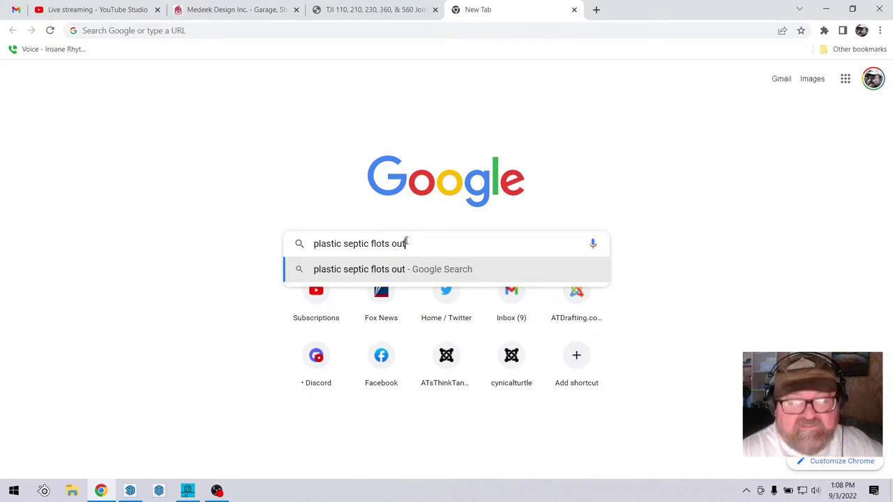
{"action": "key", "text": "Return"}
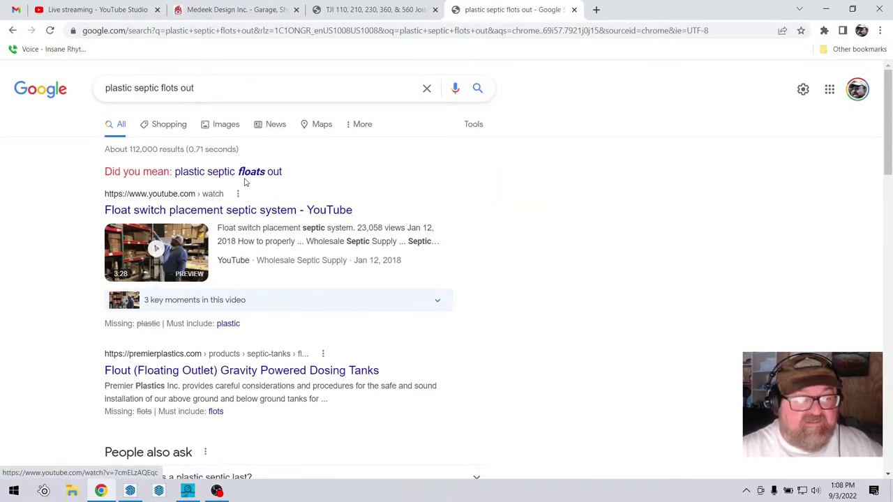
Switch to the corrected 'plastic septic floats out' search and show its image results.
{"action": "left_click", "coordinate": [253, 173]}
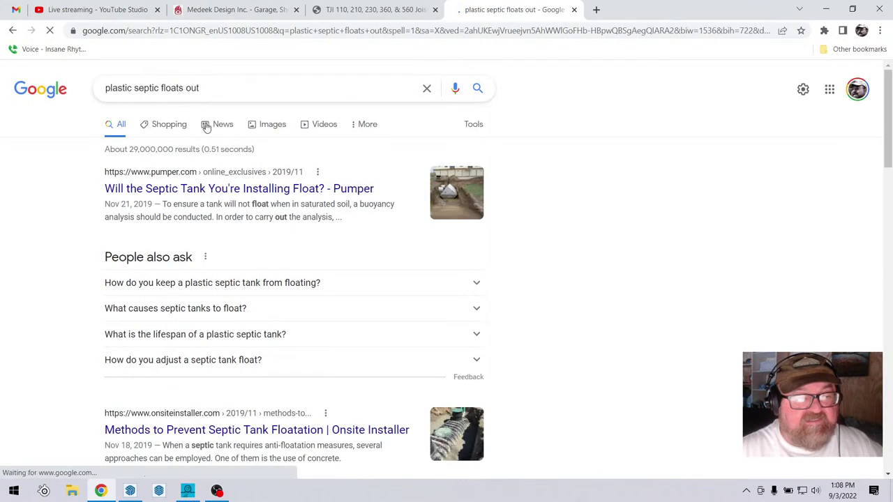
{"action": "left_click", "coordinate": [263, 124]}
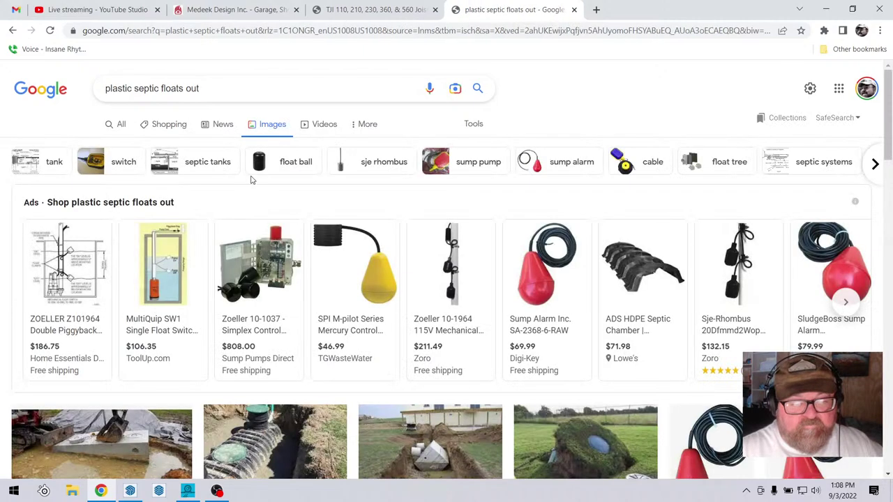
{"action": "scroll", "coordinate": [323, 270], "scroll_direction": "down", "scroll_amount": 3}
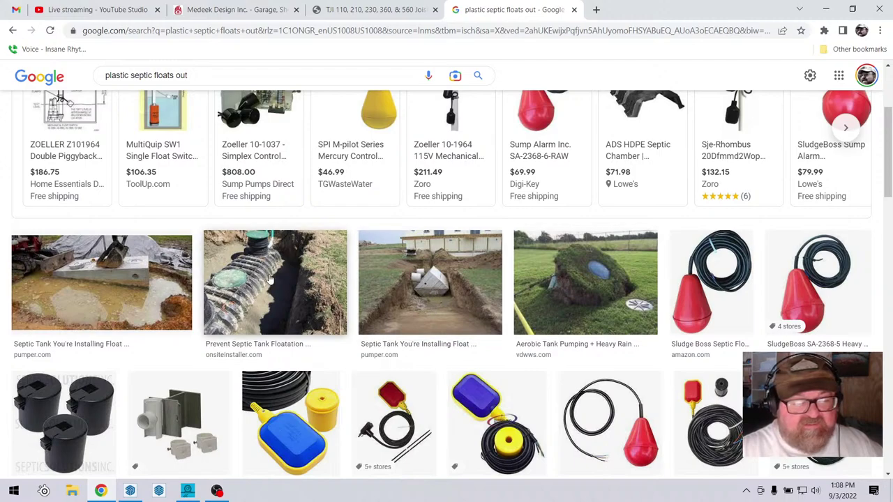
Preview septic tank photos, including one lifted in its trench, and scroll through the images.
{"action": "left_click", "coordinate": [129, 277]}
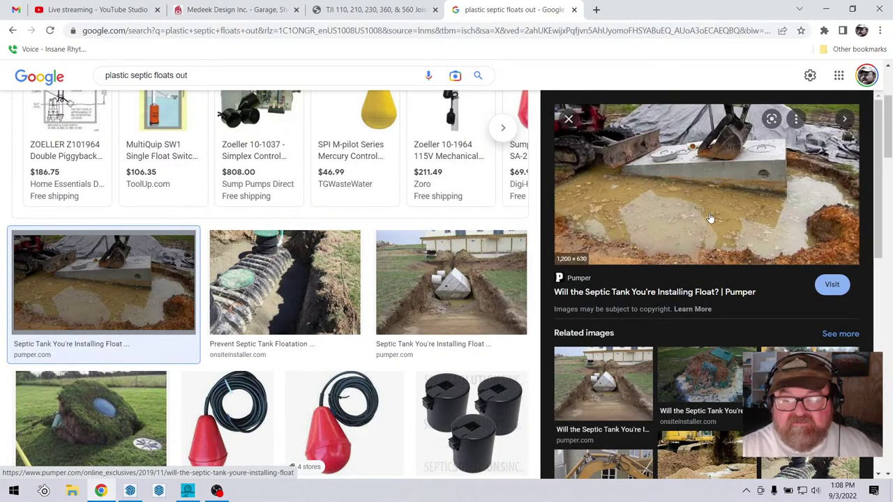
{"action": "left_click", "coordinate": [450, 288]}
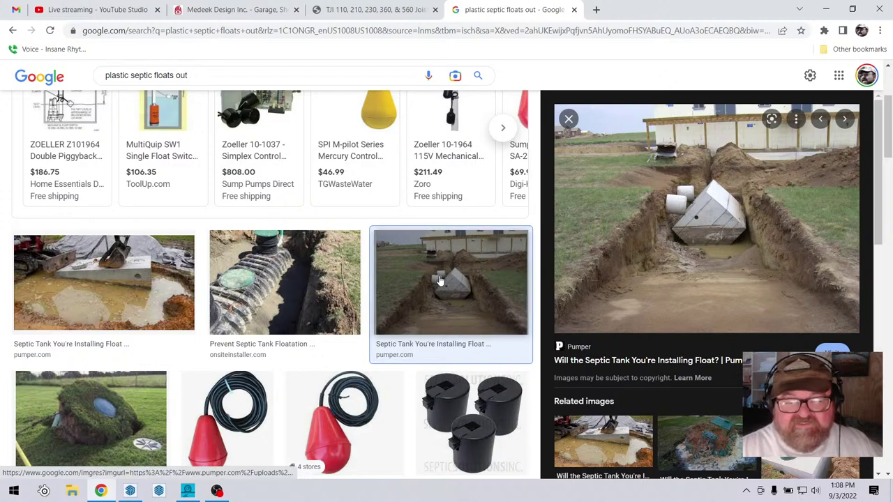
{"action": "scroll", "coordinate": [169, 305], "scroll_direction": "down", "scroll_amount": 3}
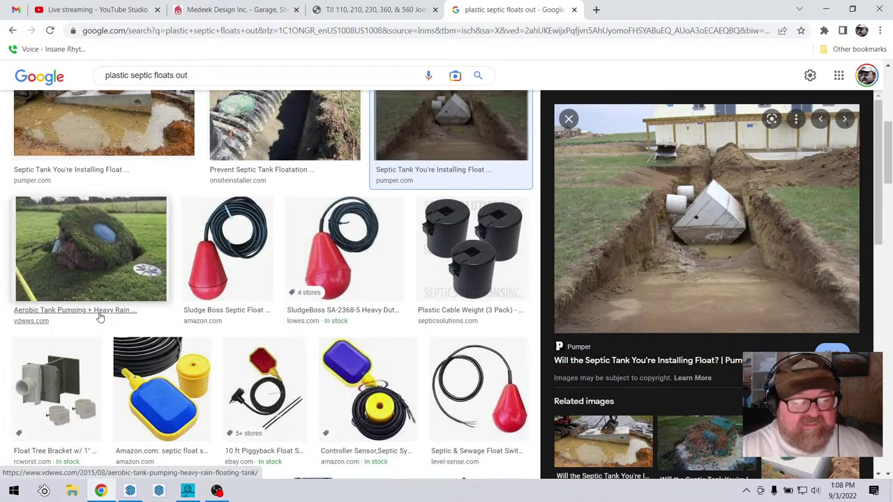
{"action": "scroll", "coordinate": [258, 166], "scroll_direction": "up", "scroll_amount": 1}
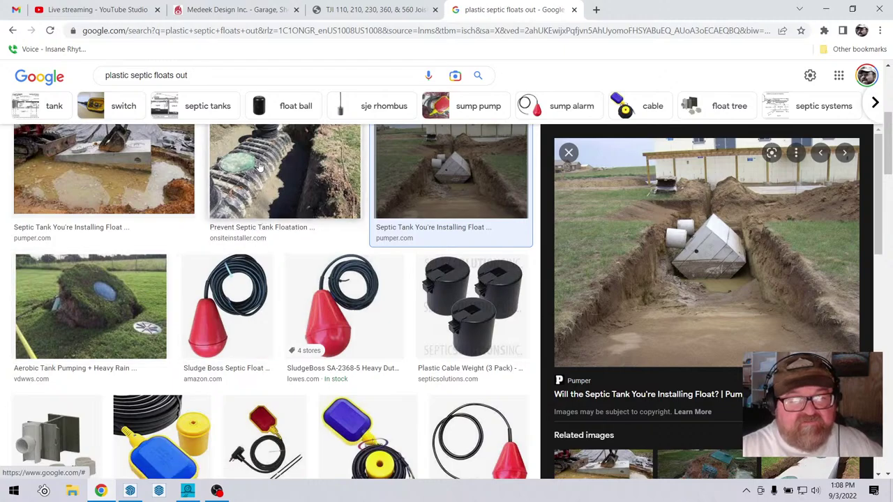
{"action": "scroll", "coordinate": [108, 325], "scroll_direction": "down", "scroll_amount": 2}
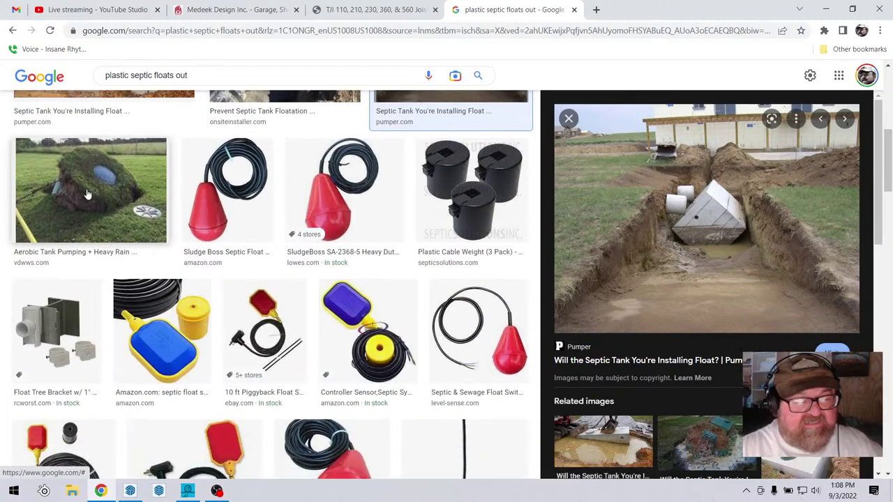
{"action": "scroll", "coordinate": [114, 318], "scroll_direction": "down", "scroll_amount": 4}
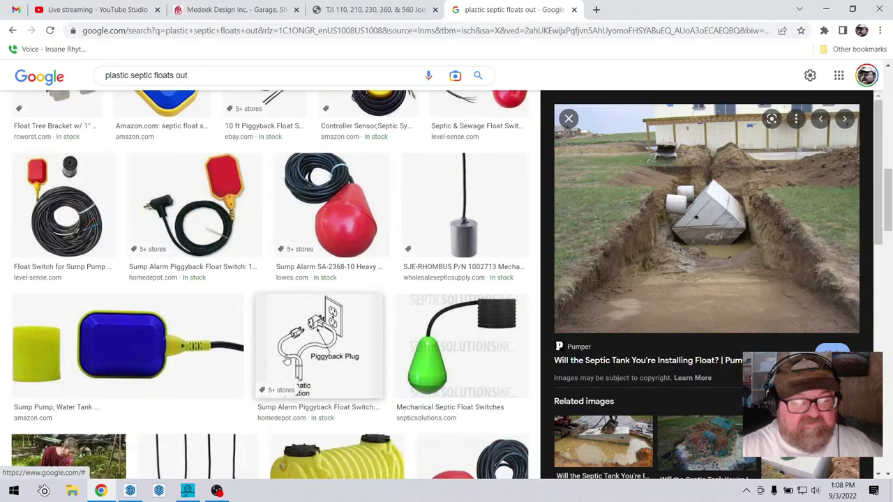
{"action": "scroll", "coordinate": [286, 359], "scroll_direction": "down", "scroll_amount": 1}
{"action": "scroll", "coordinate": [265, 359], "scroll_direction": "down", "scroll_amount": 1}
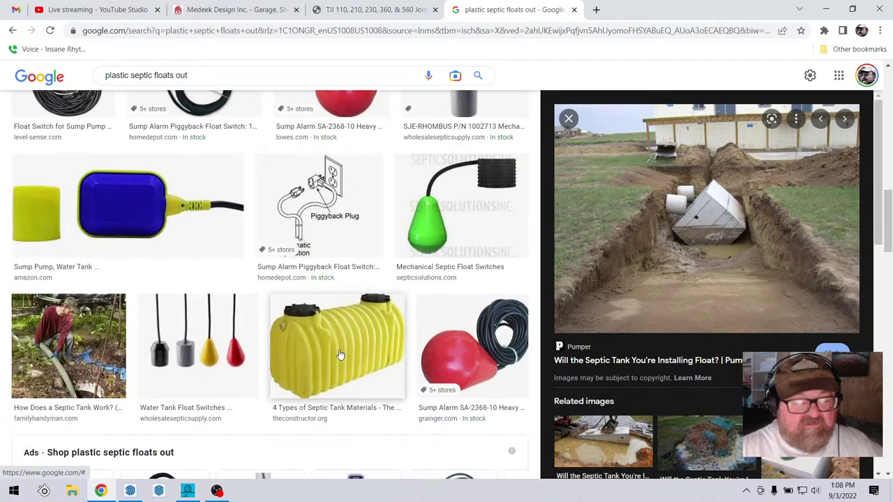
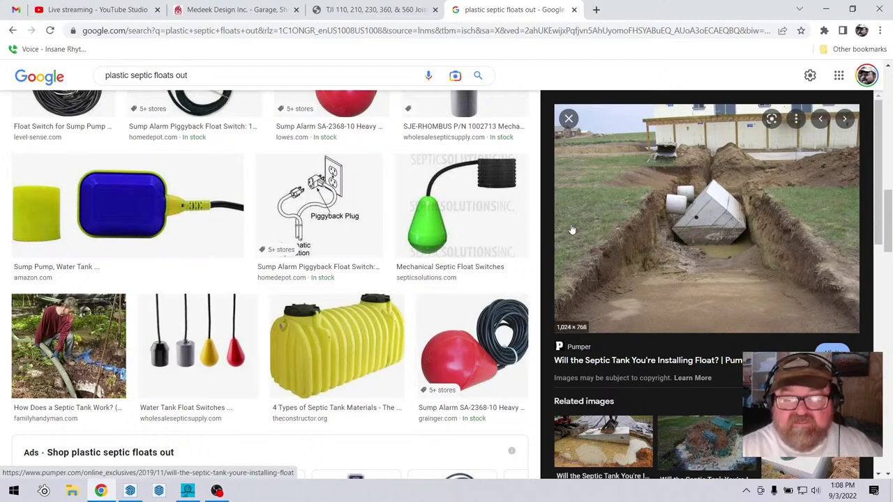
Leave the 'plastic septic floats' image results and return to the Achas_Addition.skp model in SketchUp.
{"action": "scroll", "coordinate": [255, 325], "scroll_direction": "down", "scroll_amount": 4}
{"action": "scroll", "coordinate": [255, 324], "scroll_direction": "up", "scroll_amount": 5}
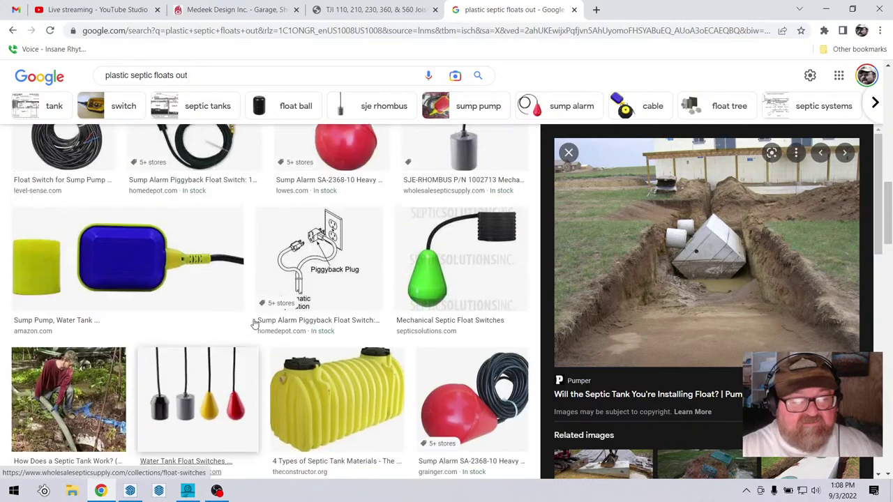
{"action": "scroll", "coordinate": [255, 325], "scroll_direction": "up", "scroll_amount": 6}
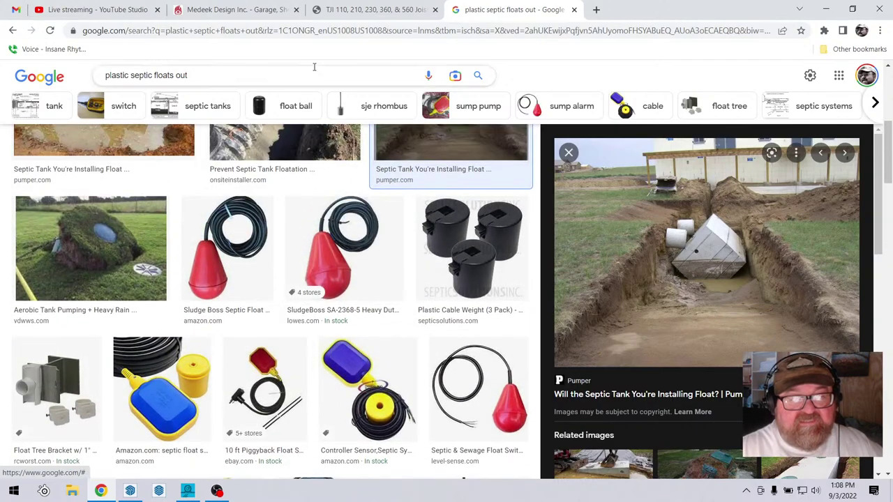
{"action": "left_click", "coordinate": [129, 491]}
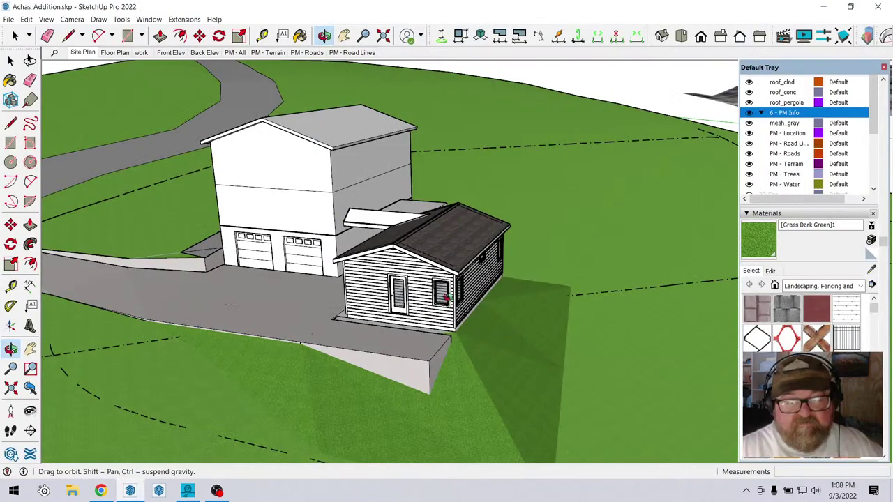
Go to the top-down Site Plan scene showing the lot, road, buildings and septic field.
{"action": "left_click_drag", "start_coordinate": [497, 299], "coordinate": [390, 293]}
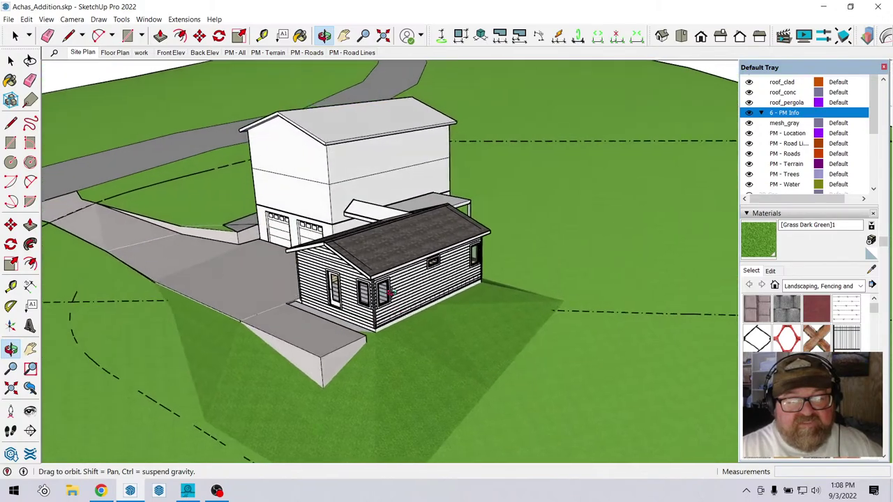
{"action": "scroll", "coordinate": [390, 293], "scroll_direction": "down", "scroll_amount": 5}
{"action": "scroll", "coordinate": [373, 353], "scroll_direction": "down", "scroll_amount": 5}
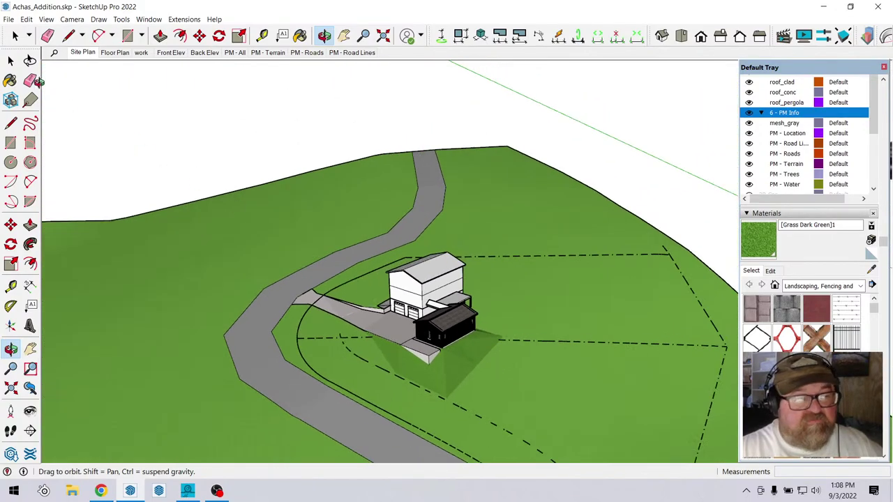
{"action": "left_click", "coordinate": [83, 53]}
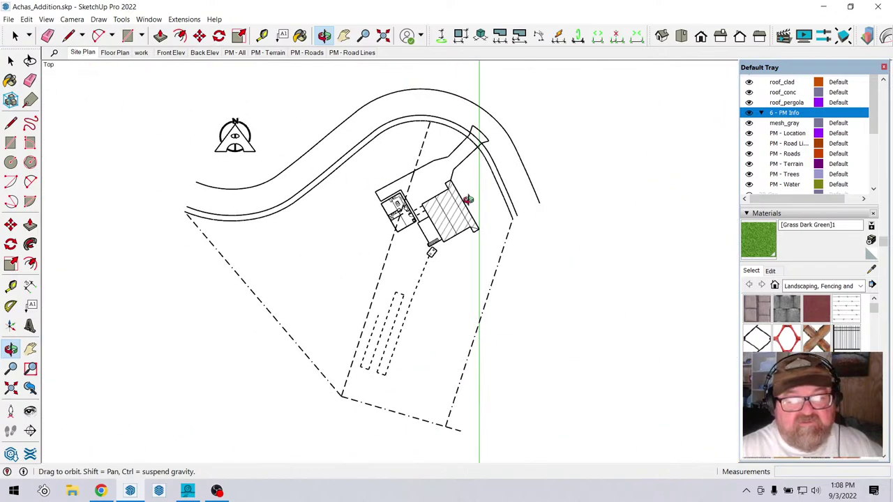
Hide the model axes from the View menu.
{"action": "scroll", "coordinate": [468, 200], "scroll_direction": "up", "scroll_amount": 2}
{"action": "left_click", "coordinate": [47, 18]}
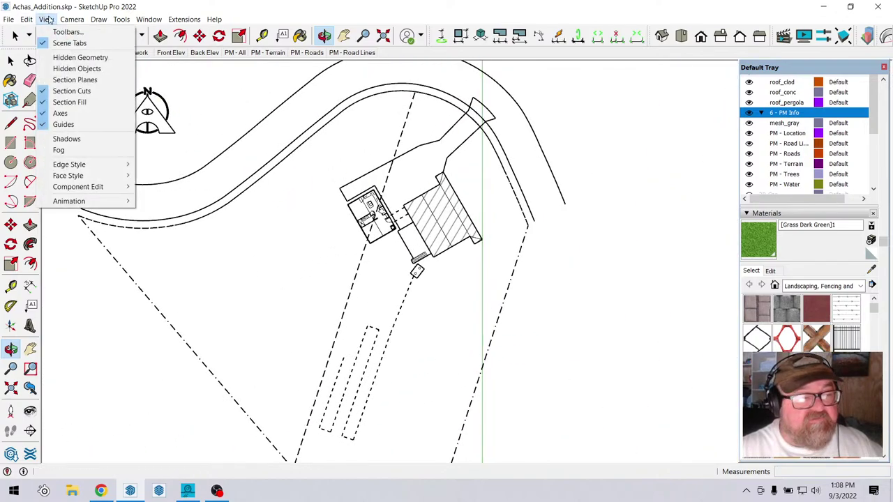
{"action": "left_click", "coordinate": [60, 114]}
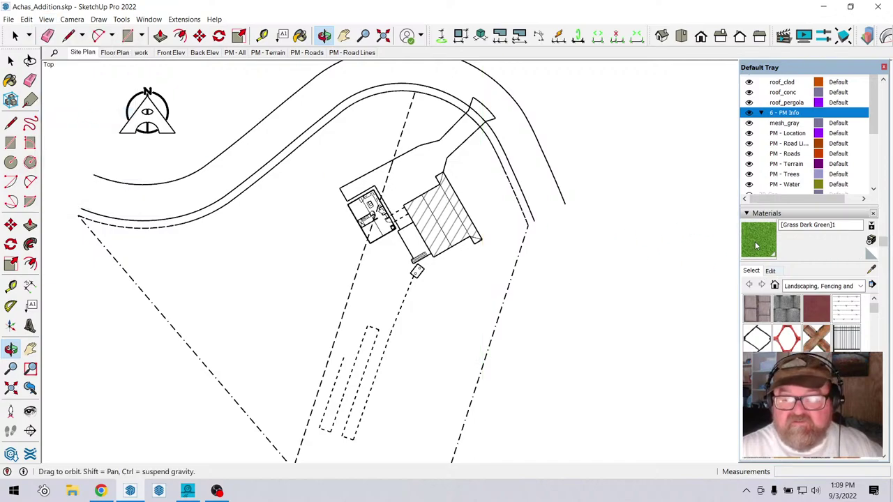
Collapse the Materials and Shadows panels and expand the Styles panel in the Default Tray.
{"action": "left_click", "coordinate": [747, 214]}
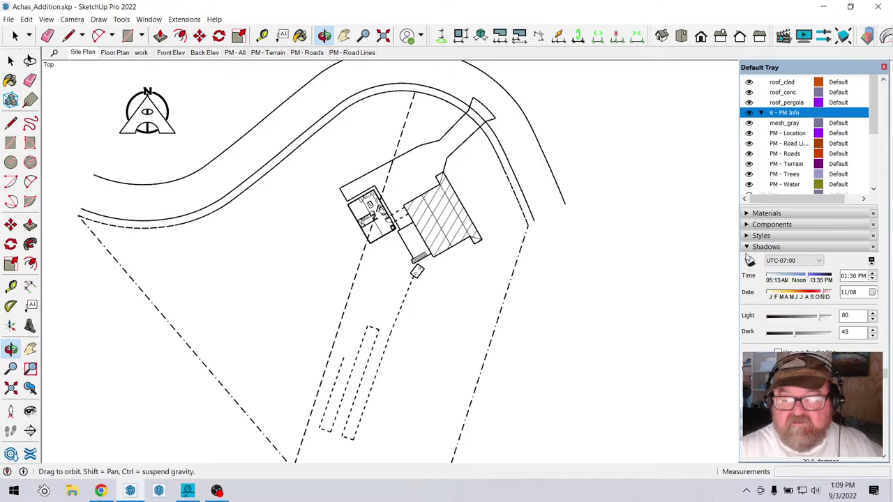
{"action": "left_click", "coordinate": [747, 246]}
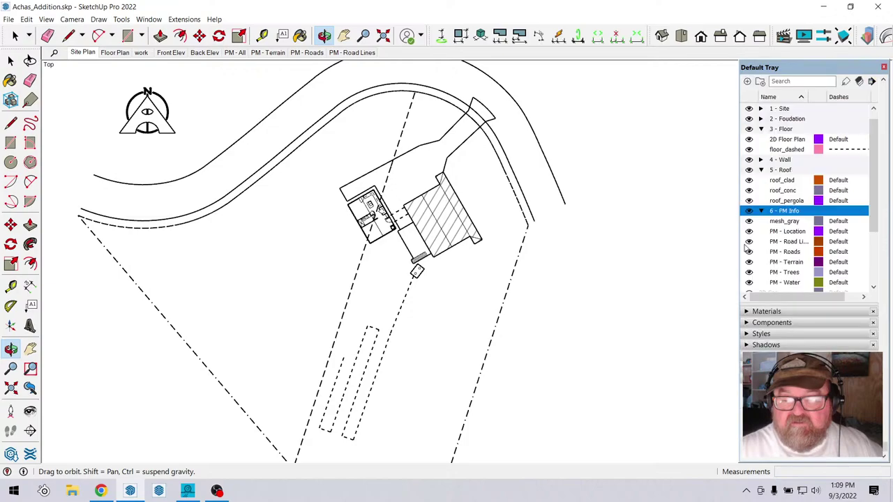
{"action": "left_click", "coordinate": [747, 335]}
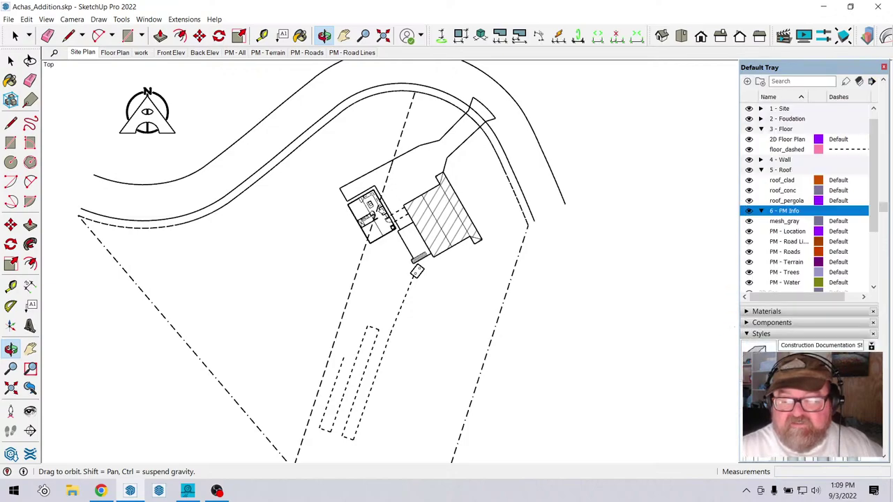
Orbit the site plan around the house, rotating the north arrow.
{"action": "scroll", "coordinate": [378, 377], "scroll_direction": "up", "scroll_amount": 2}
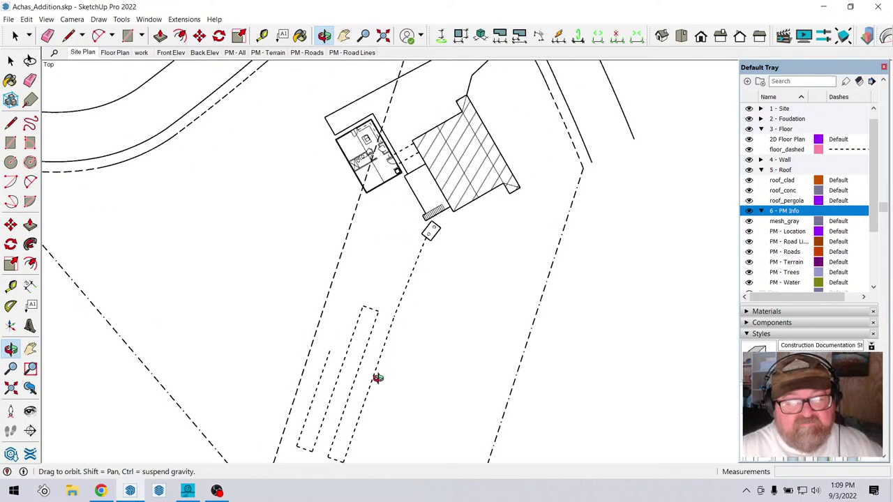
{"action": "scroll", "coordinate": [389, 125], "scroll_direction": "up", "scroll_amount": 3}
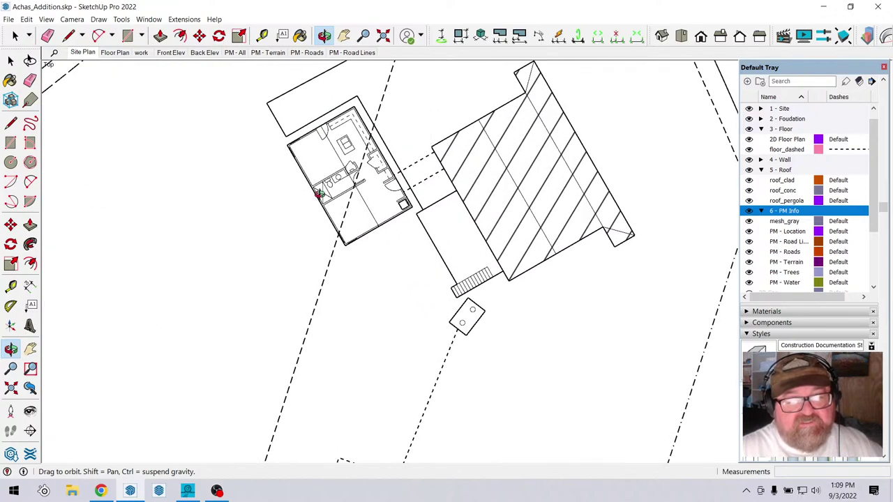
{"action": "left_click_drag", "start_coordinate": [485, 289], "coordinate": [463, 312]}
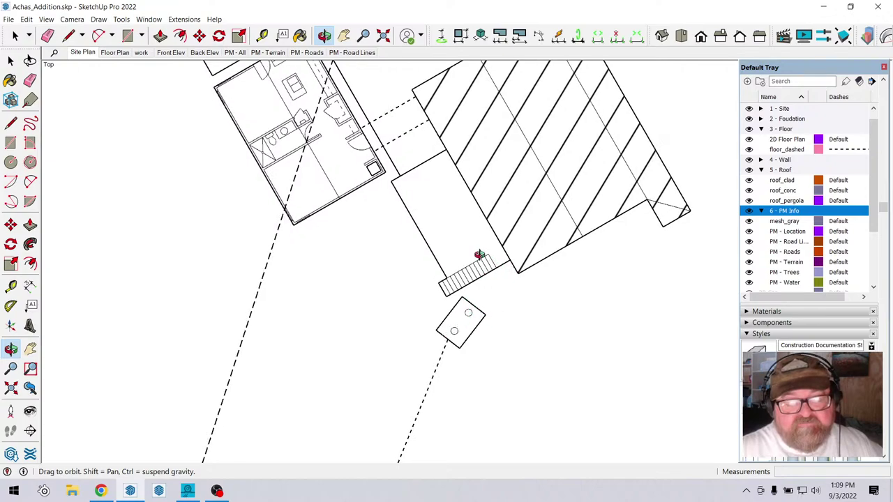
{"action": "scroll", "coordinate": [480, 254], "scroll_direction": "down", "scroll_amount": 6}
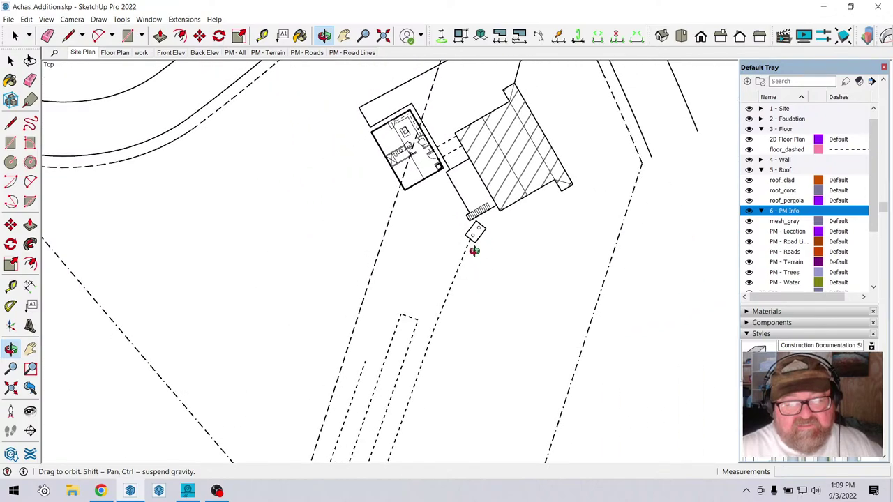
{"action": "left_click_drag", "start_coordinate": [439, 312], "coordinate": [479, 233]}
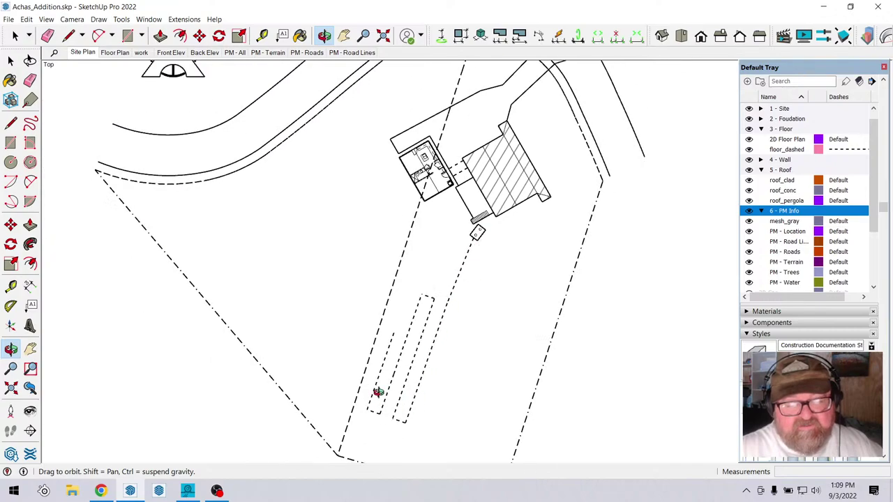
{"action": "scroll", "coordinate": [417, 287], "scroll_direction": "up", "scroll_amount": 4}
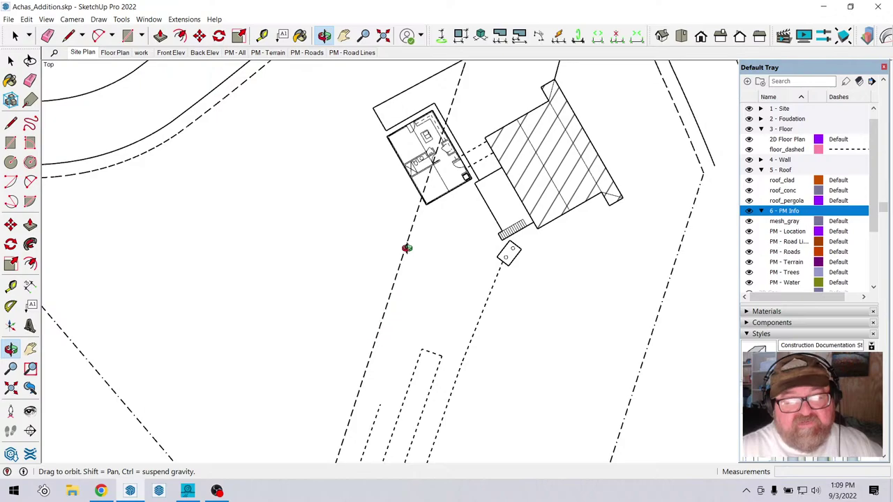
{"action": "scroll", "coordinate": [406, 263], "scroll_direction": "down", "scroll_amount": 2}
{"action": "left_click_drag", "start_coordinate": [406, 263], "coordinate": [432, 191]}
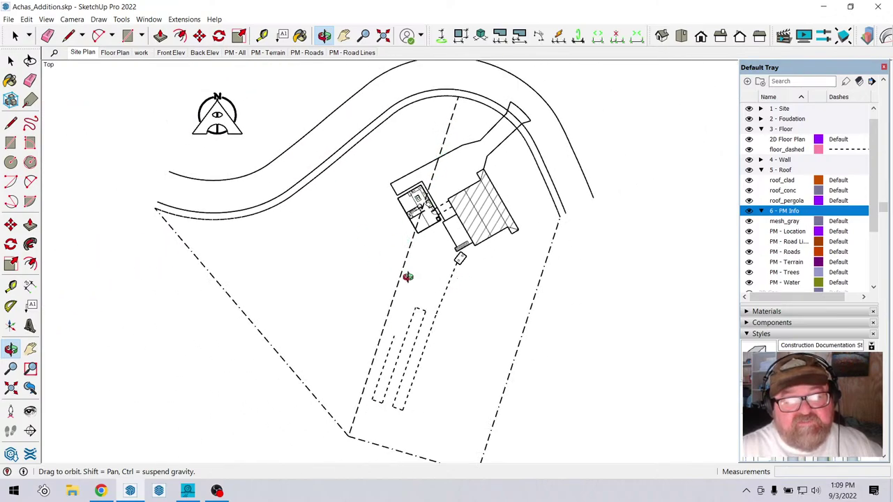
{"action": "scroll", "coordinate": [413, 192], "scroll_direction": "up", "scroll_amount": 3}
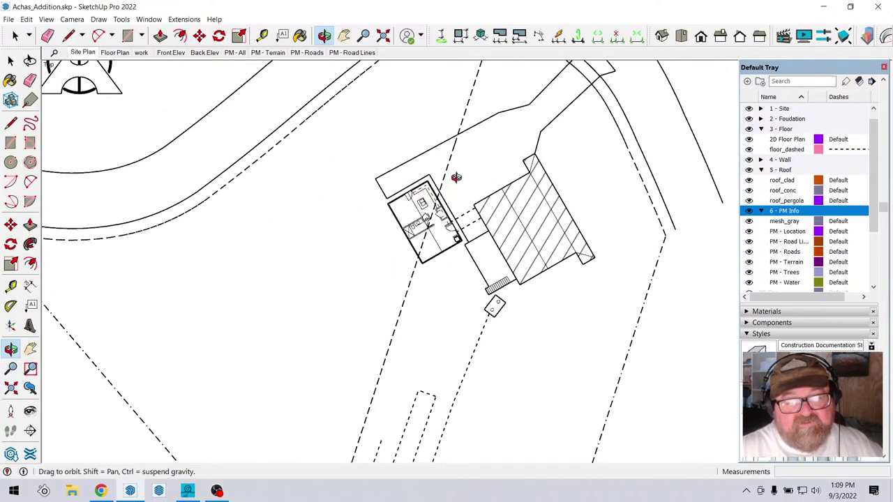
{"action": "left_click_drag", "start_coordinate": [457, 177], "coordinate": [479, 136]}
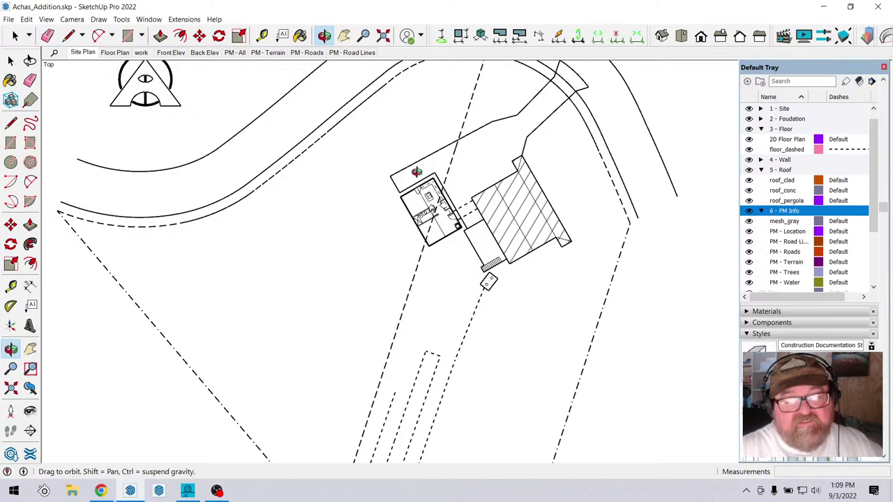
Zoom out and reorient the plan to show the whole lot and curving road.
{"action": "scroll", "coordinate": [517, 199], "scroll_direction": "up", "scroll_amount": 3}
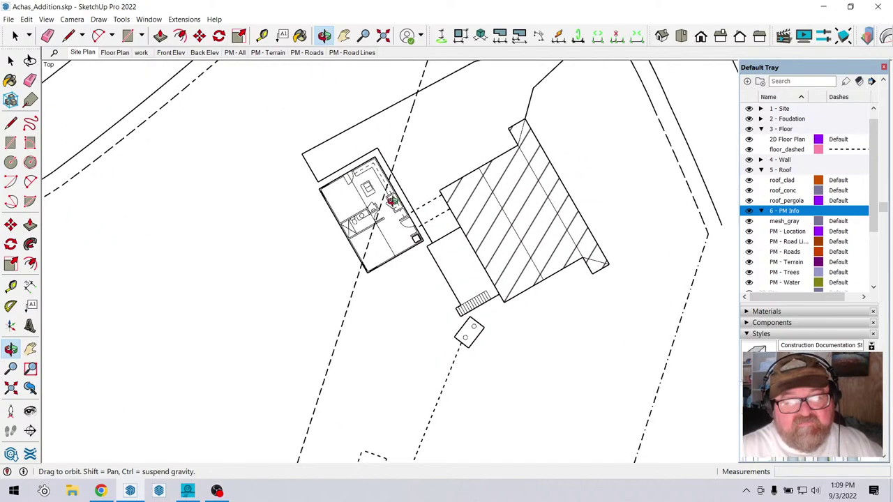
{"action": "scroll", "coordinate": [467, 238], "scroll_direction": "up", "scroll_amount": 1}
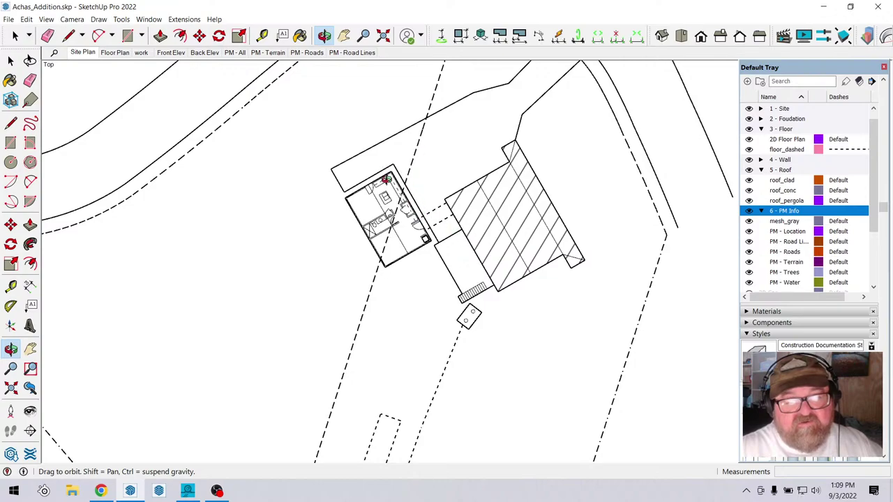
{"action": "scroll", "coordinate": [462, 258], "scroll_direction": "down", "scroll_amount": 2}
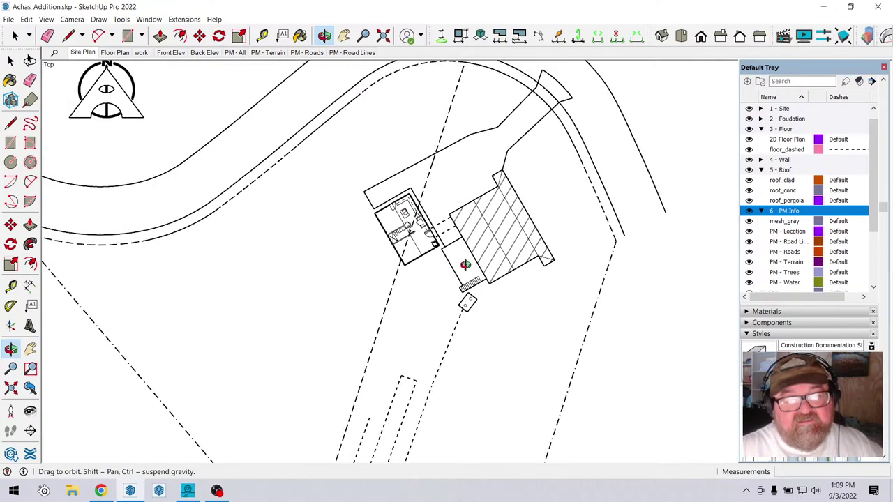
{"action": "scroll", "coordinate": [474, 236], "scroll_direction": "up", "scroll_amount": 2}
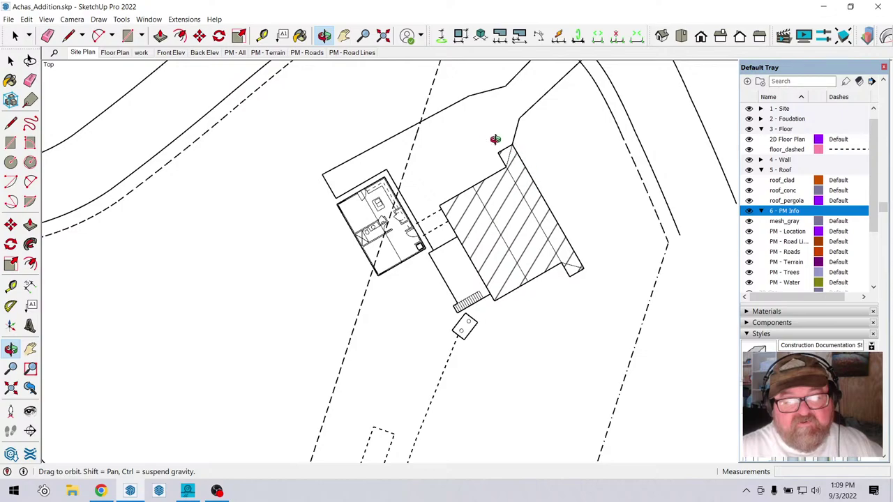
{"action": "scroll", "coordinate": [493, 235], "scroll_direction": "up", "scroll_amount": 2}
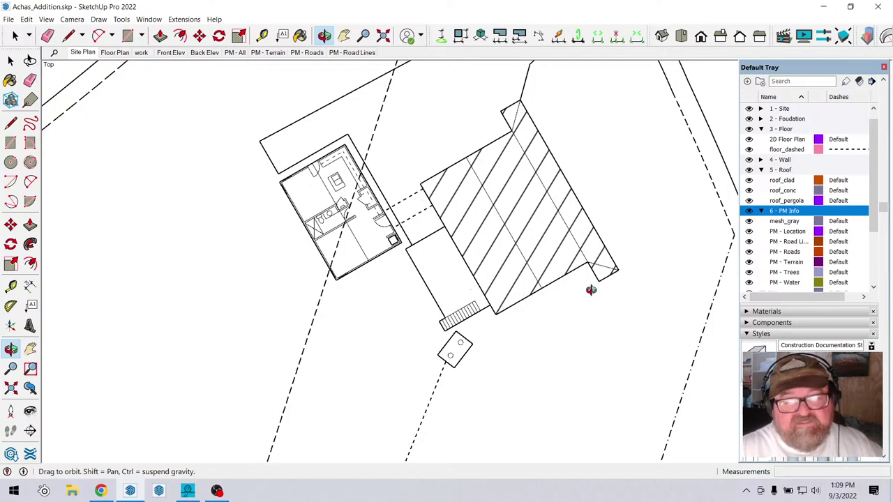
{"action": "scroll", "coordinate": [355, 219], "scroll_direction": "up", "scroll_amount": 3}
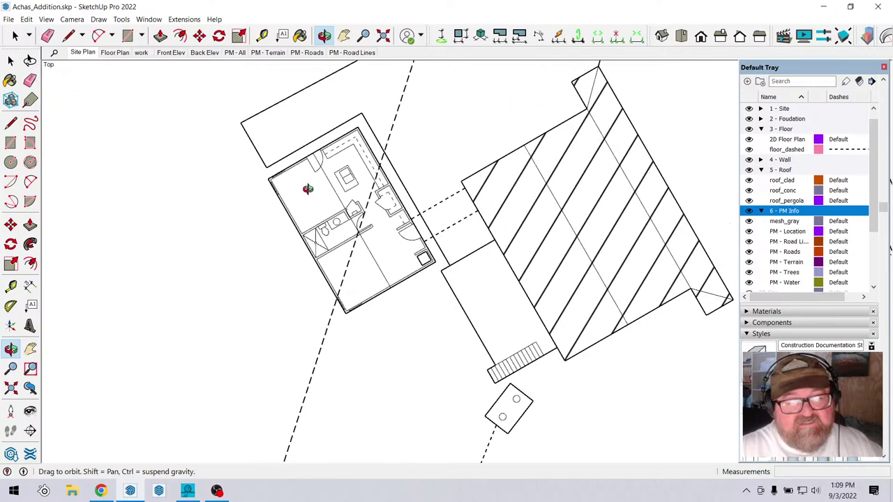
{"action": "scroll", "coordinate": [524, 249], "scroll_direction": "down", "scroll_amount": 1}
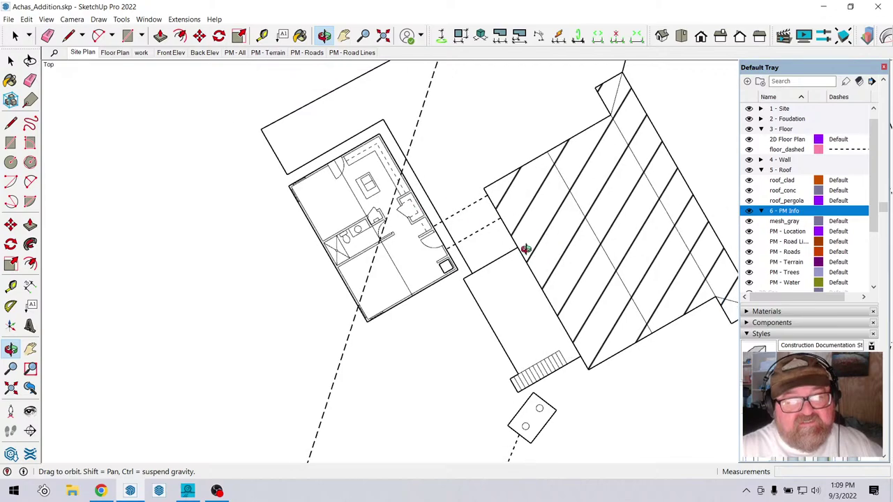
{"action": "scroll", "coordinate": [325, 80], "scroll_direction": "up", "scroll_amount": 2}
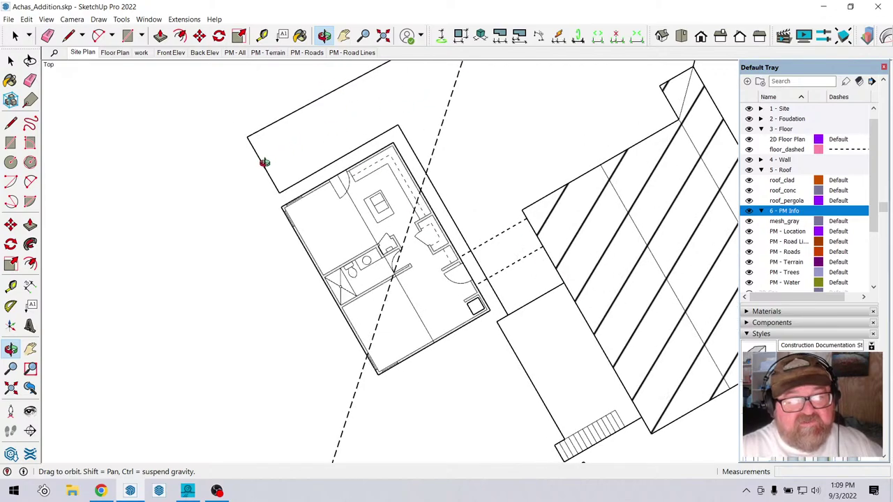
{"action": "scroll", "coordinate": [411, 155], "scroll_direction": "down", "scroll_amount": 2}
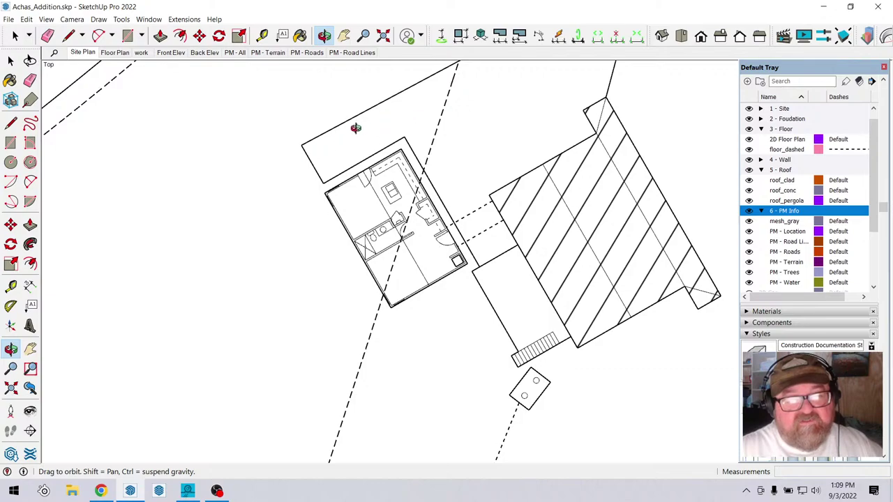
{"action": "left_click_drag", "start_coordinate": [386, 147], "coordinate": [425, 151]}
{"action": "left_click_drag", "start_coordinate": [499, 223], "coordinate": [315, 182]}
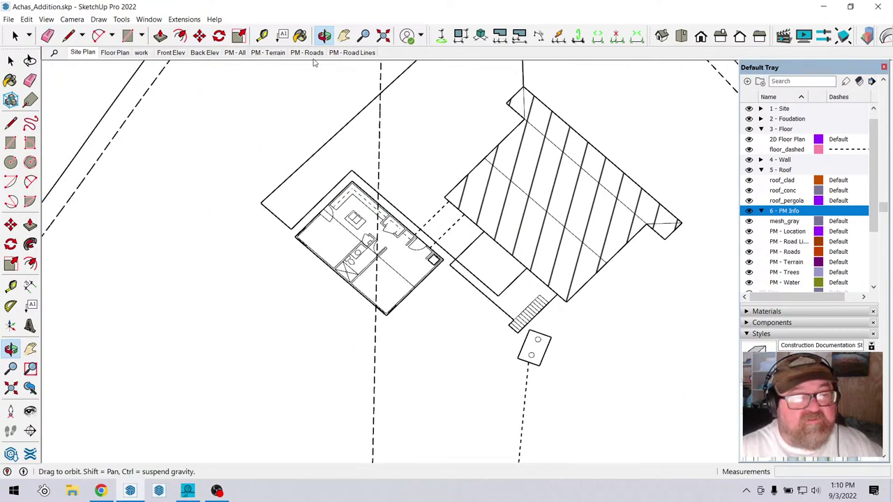
{"action": "left_click_drag", "start_coordinate": [314, 64], "coordinate": [244, 146]}
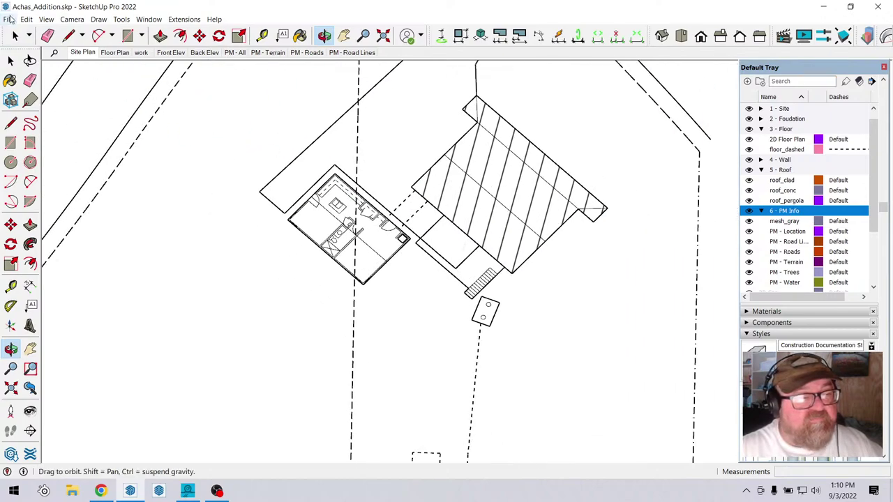
{"action": "scroll", "coordinate": [418, 243], "scroll_direction": "down", "scroll_amount": 3}
{"action": "scroll", "coordinate": [377, 234], "scroll_direction": "down", "scroll_amount": 2}
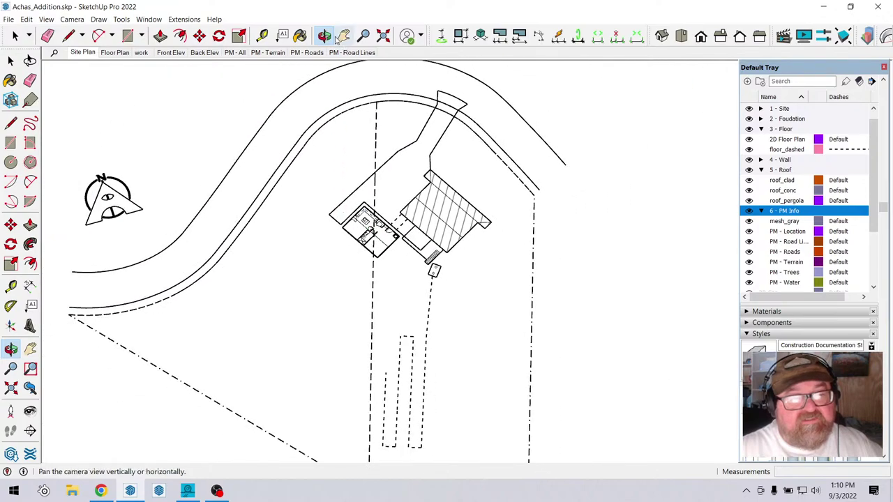
Tilt into 3D and switch the camera to Perspective, framing the addition on green terrain.
{"action": "scroll", "coordinate": [287, 202], "scroll_direction": "down", "scroll_amount": 2}
{"action": "left_click_drag", "start_coordinate": [287, 202], "coordinate": [612, 446]}
{"action": "scroll", "coordinate": [513, 231], "scroll_direction": "up", "scroll_amount": 8}
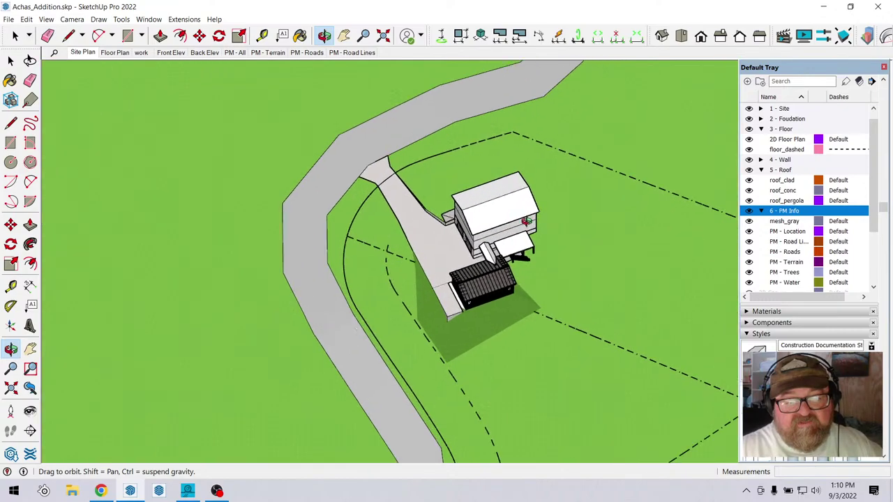
{"action": "left_click_drag", "start_coordinate": [501, 214], "coordinate": [508, 144]}
{"action": "scroll", "coordinate": [419, 253], "scroll_direction": "up", "scroll_amount": 3}
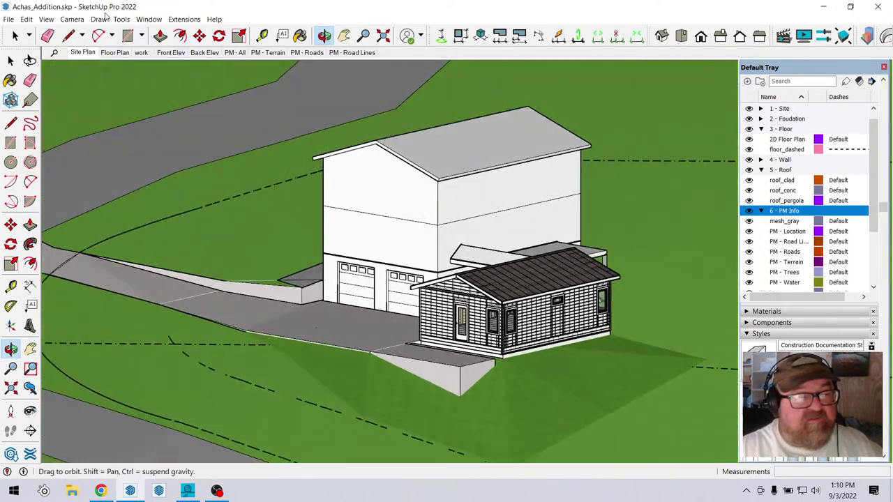
{"action": "left_click", "coordinate": [76, 18]}
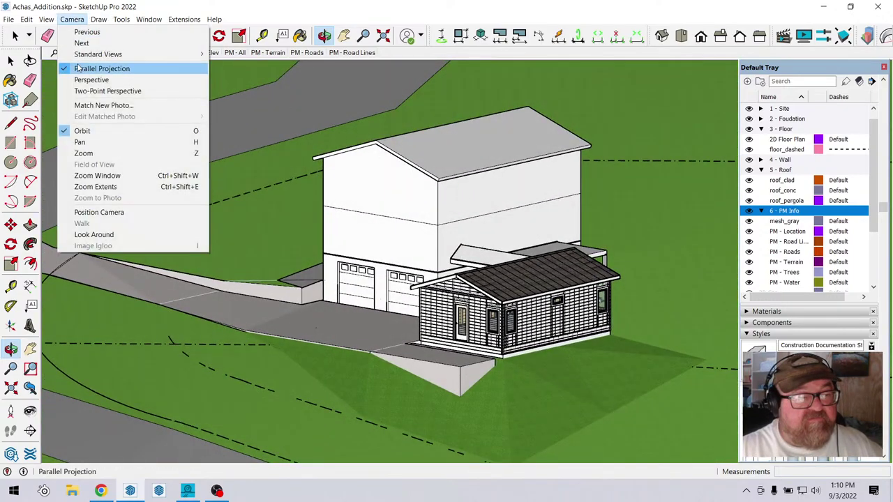
{"action": "left_click", "coordinate": [79, 79]}
{"action": "scroll", "coordinate": [365, 202], "scroll_direction": "down", "scroll_amount": 10}
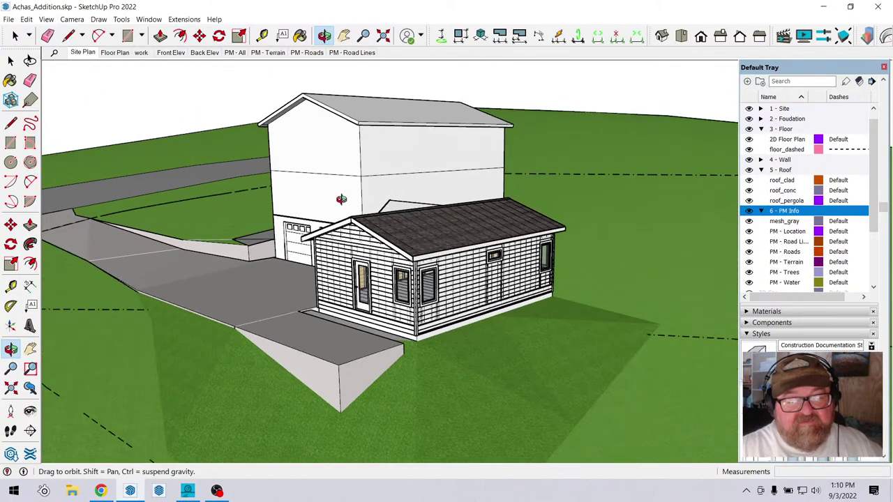
{"action": "left_click_drag", "start_coordinate": [376, 268], "coordinate": [416, 256]}
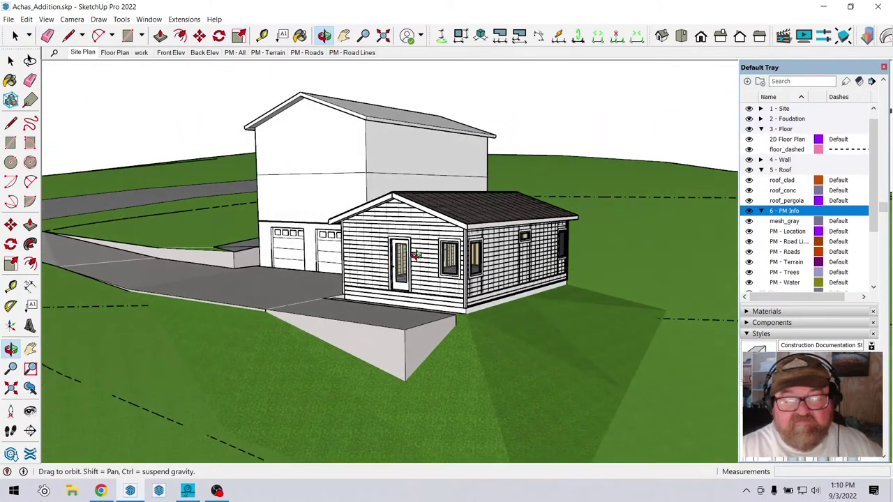
Go to the work scene and turn the view toward the addition's side.
{"action": "left_click", "coordinate": [141, 53]}
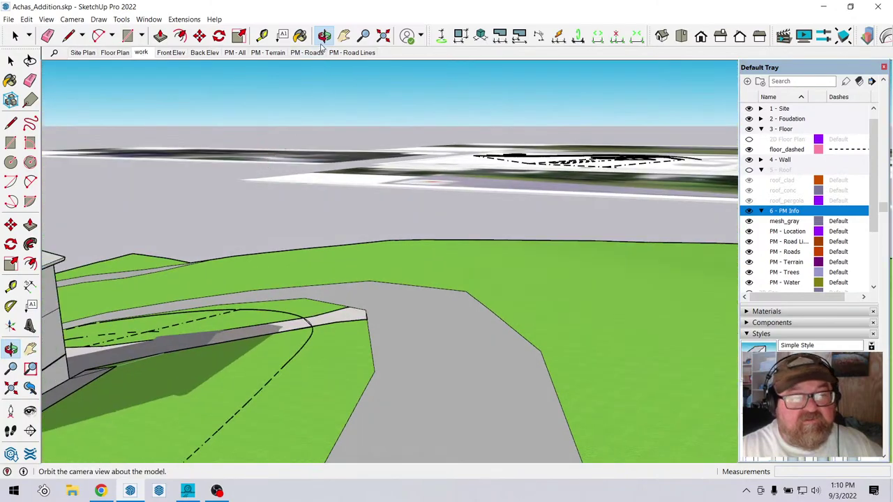
{"action": "left_click_drag", "start_coordinate": [363, 126], "coordinate": [464, 257]}
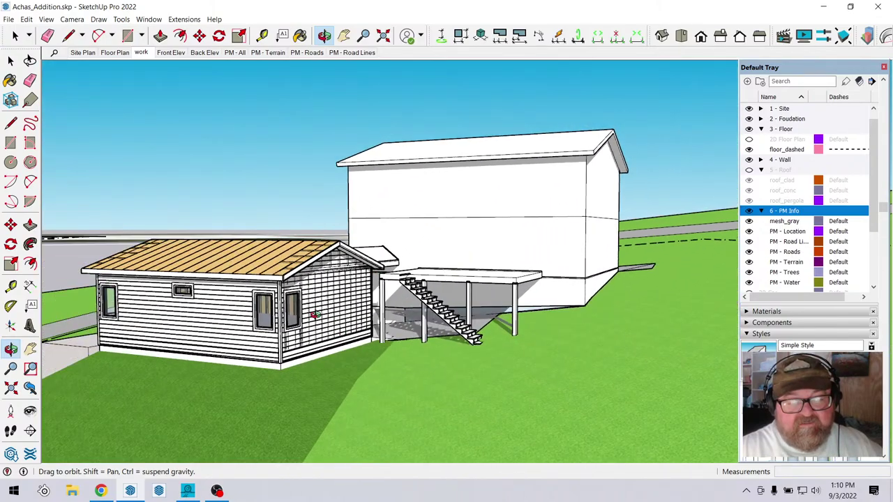
{"action": "left_click_drag", "start_coordinate": [313, 316], "coordinate": [272, 307]}
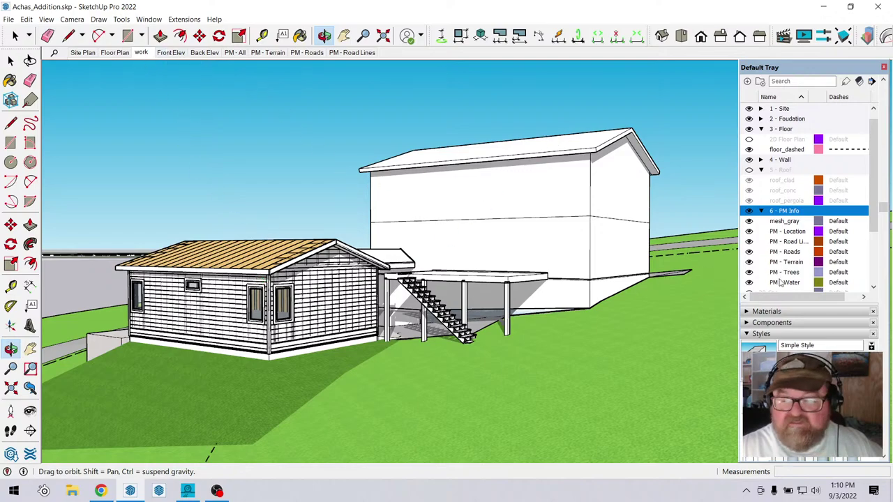
Show the 5 - Roof tag and hide the wall_frame, roof_frame and roof_truss tags.
{"action": "left_click", "coordinate": [749, 171]}
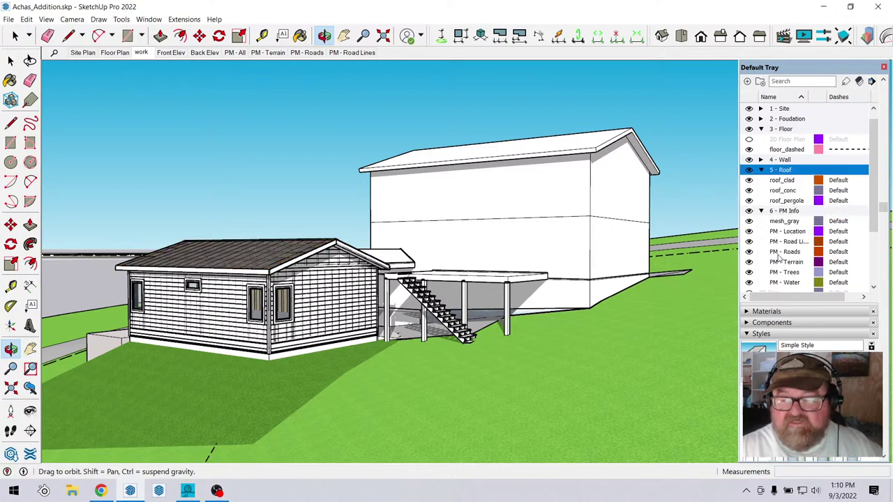
{"action": "left_click", "coordinate": [761, 160]}
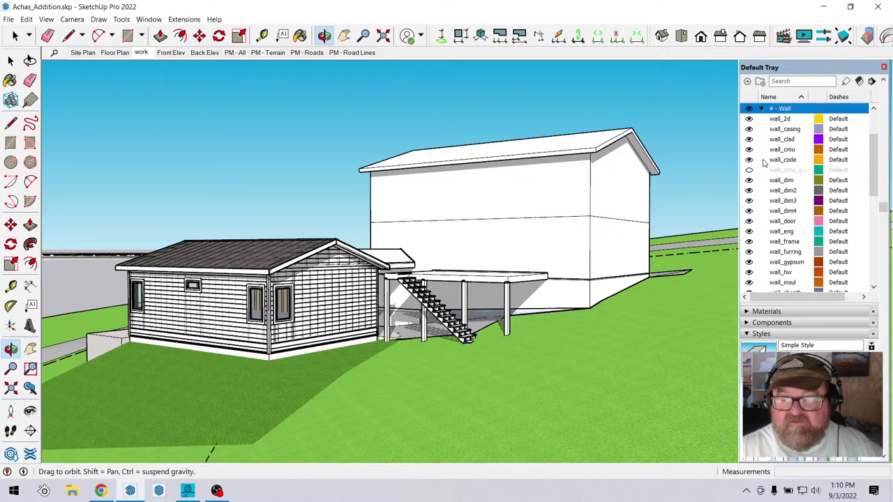
{"action": "left_click", "coordinate": [749, 242]}
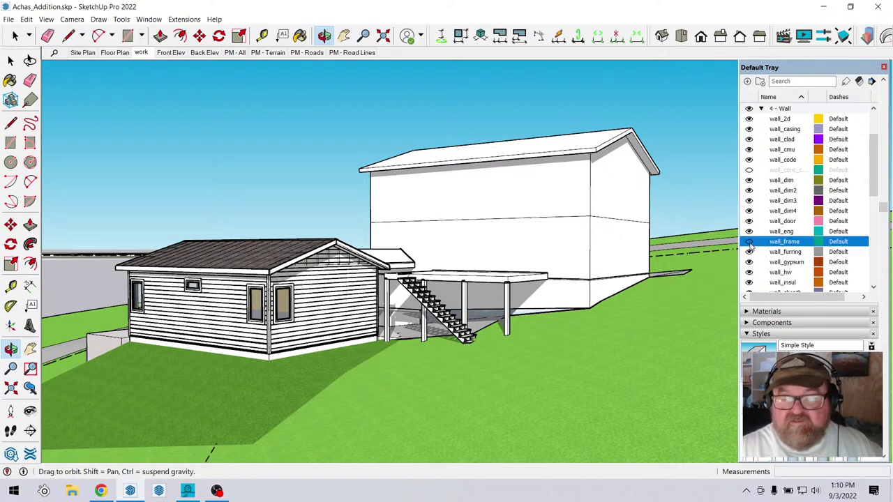
{"action": "scroll", "coordinate": [763, 243], "scroll_direction": "down", "scroll_amount": 4}
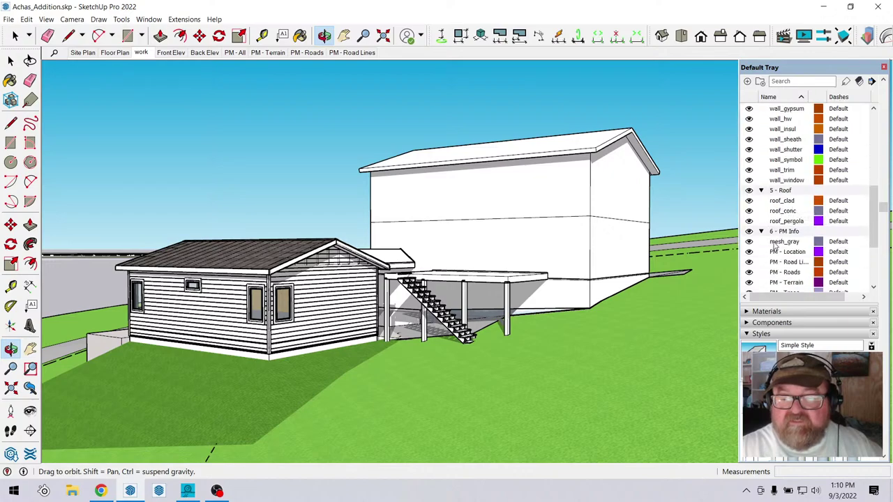
{"action": "scroll", "coordinate": [774, 244], "scroll_direction": "down", "scroll_amount": 3}
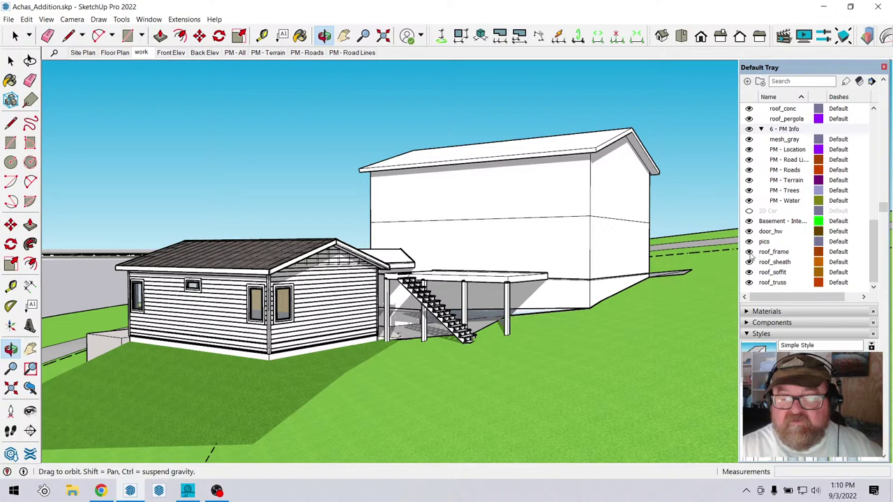
{"action": "left_click", "coordinate": [750, 254]}
{"action": "left_click", "coordinate": [750, 283]}
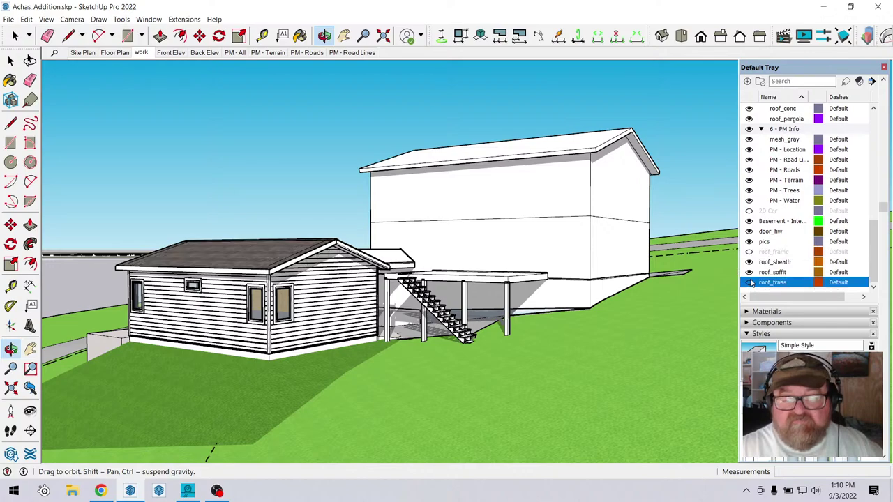
Update the work scene with the current view and tag settings.
{"action": "right_click", "coordinate": [140, 55]}
{"action": "left_click", "coordinate": [157, 96]}
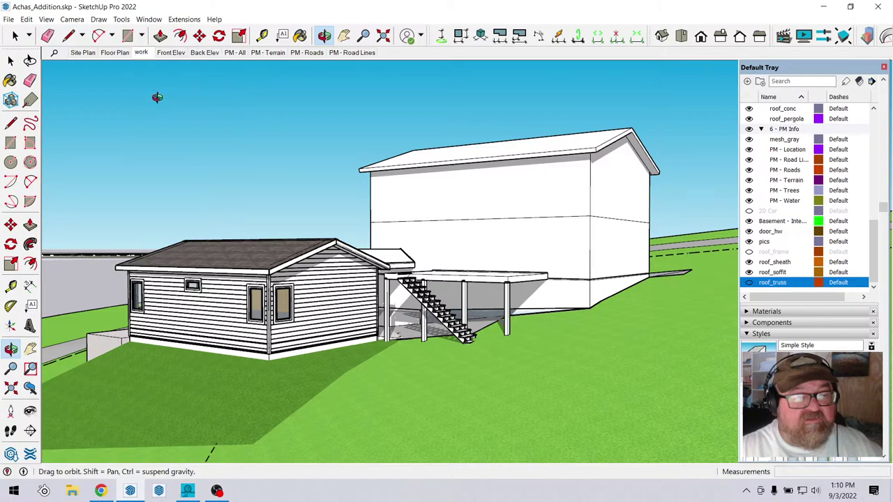
{"action": "left_click_drag", "start_coordinate": [518, 241], "coordinate": [552, 277]}
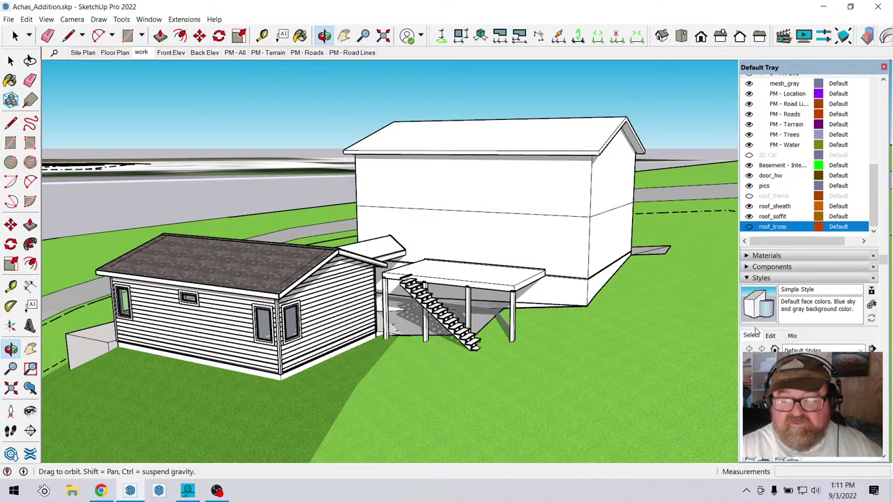
Swap the Styles panel for Shadows and update the work scene with the new view.
{"action": "left_click", "coordinate": [746, 279]}
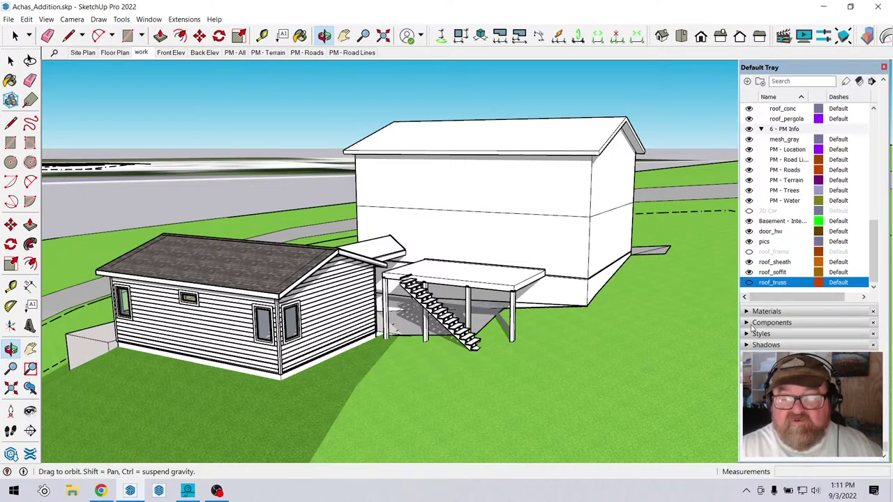
{"action": "left_click", "coordinate": [747, 345]}
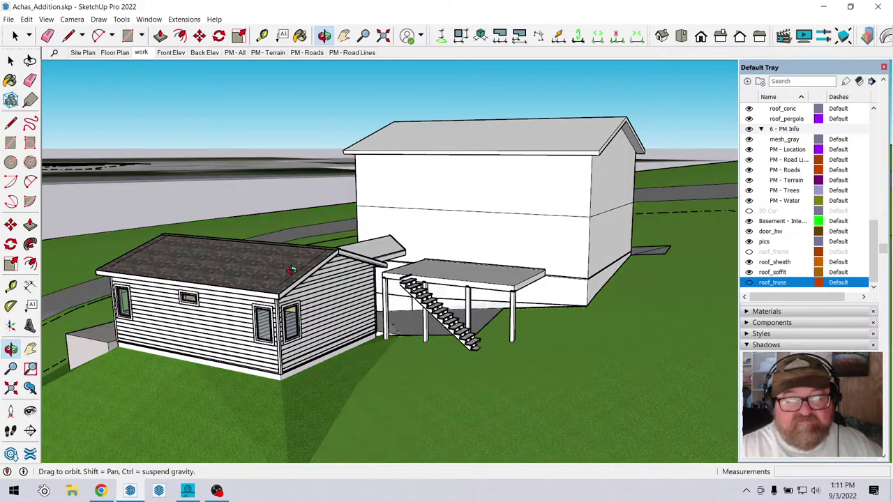
{"action": "left_click_drag", "start_coordinate": [292, 270], "coordinate": [425, 294]}
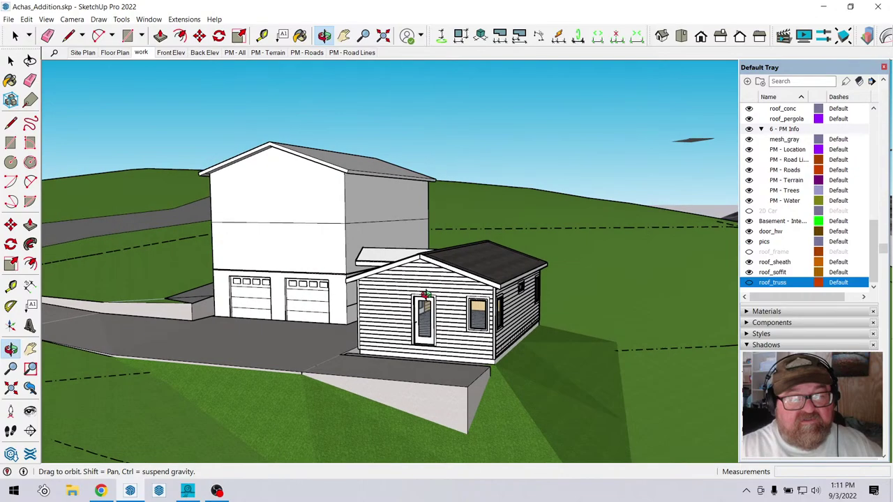
{"action": "right_click", "coordinate": [143, 56]}
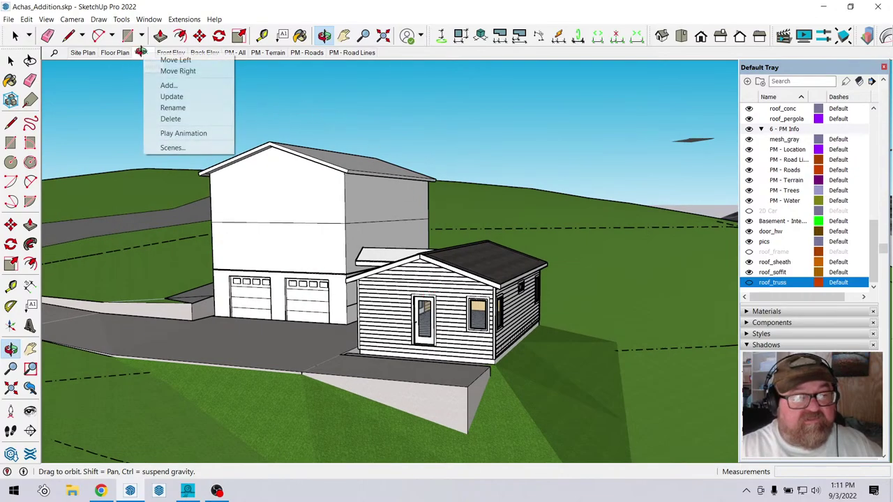
{"action": "left_click", "coordinate": [167, 95]}
Orbit and zoom around the house, garage and deck from above.
{"action": "scroll", "coordinate": [366, 257], "scroll_direction": "down", "scroll_amount": 3}
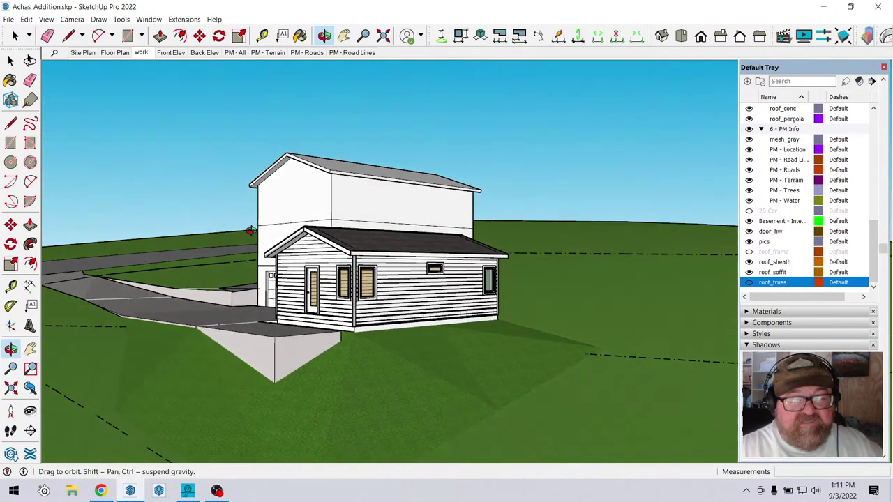
{"action": "left_click_drag", "start_coordinate": [258, 230], "coordinate": [286, 202]}
{"action": "scroll", "coordinate": [404, 233], "scroll_direction": "up", "scroll_amount": 3}
{"action": "left_click_drag", "start_coordinate": [405, 232], "coordinate": [230, 312]}
{"action": "left_click_drag", "start_coordinate": [389, 252], "coordinate": [441, 312]}
{"action": "scroll", "coordinate": [459, 331], "scroll_direction": "up", "scroll_amount": 3}
{"action": "scroll", "coordinate": [578, 244], "scroll_direction": "up", "scroll_amount": 3}
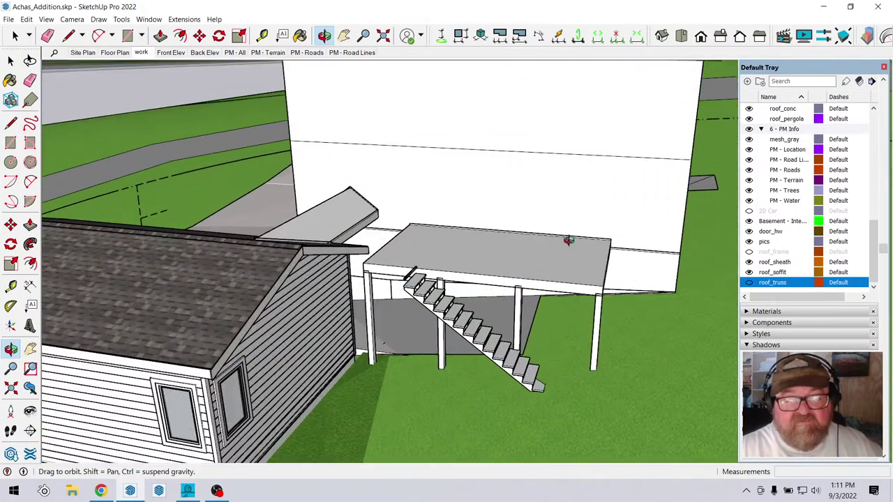
{"action": "left_click_drag", "start_coordinate": [446, 233], "coordinate": [438, 320]}
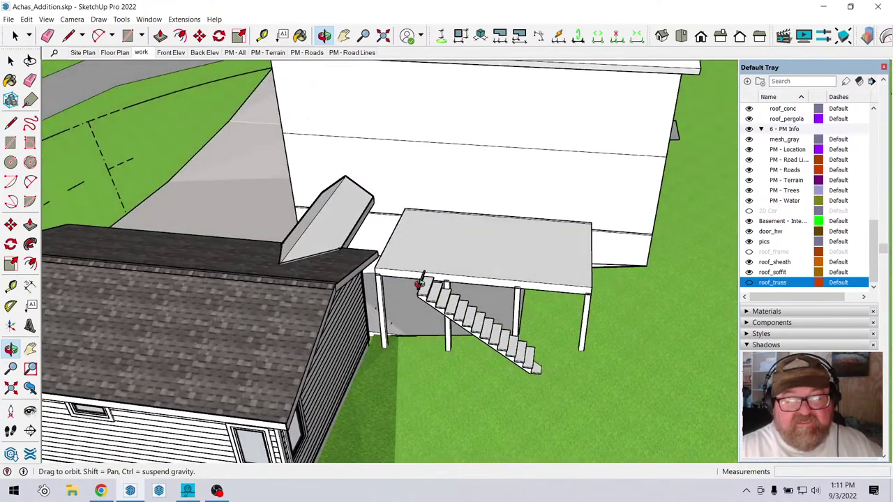
Orbit to the far side and close in on the breezeway roof and side door.
{"action": "left_click_drag", "start_coordinate": [362, 261], "coordinate": [718, 230]}
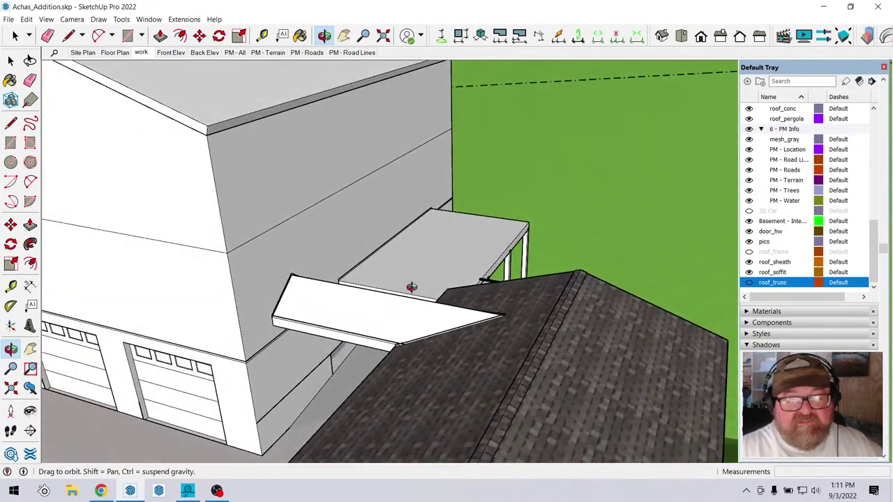
{"action": "left_click_drag", "start_coordinate": [376, 352], "coordinate": [322, 250]}
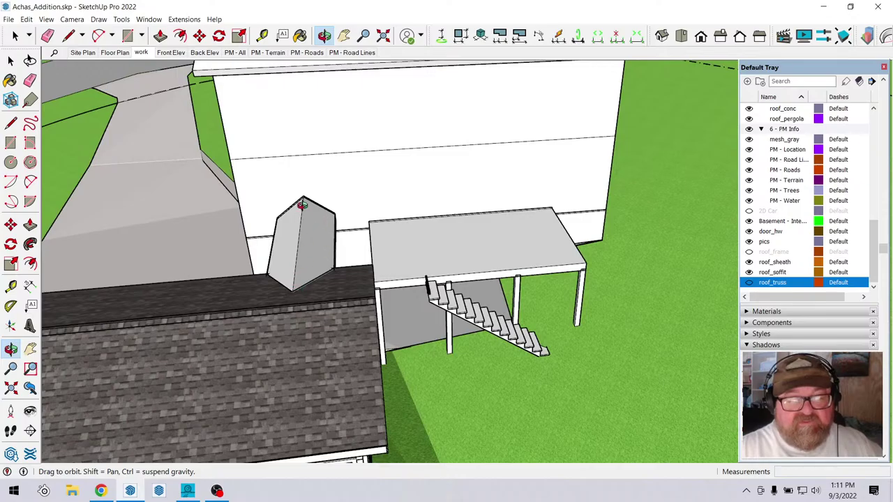
{"action": "left_click_drag", "start_coordinate": [302, 205], "coordinate": [561, 257]}
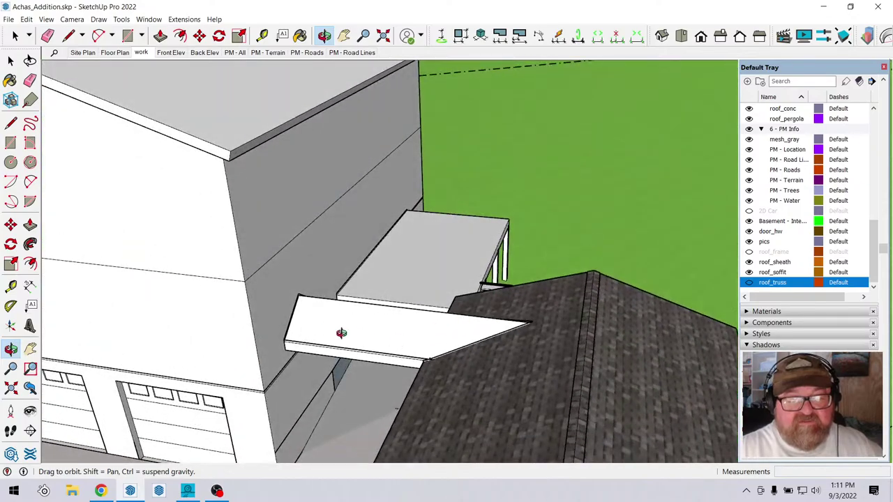
{"action": "left_click_drag", "start_coordinate": [341, 333], "coordinate": [405, 288]}
{"action": "left_click_drag", "start_coordinate": [340, 272], "coordinate": [425, 309]}
{"action": "scroll", "coordinate": [488, 310], "scroll_direction": "up", "scroll_amount": 5}
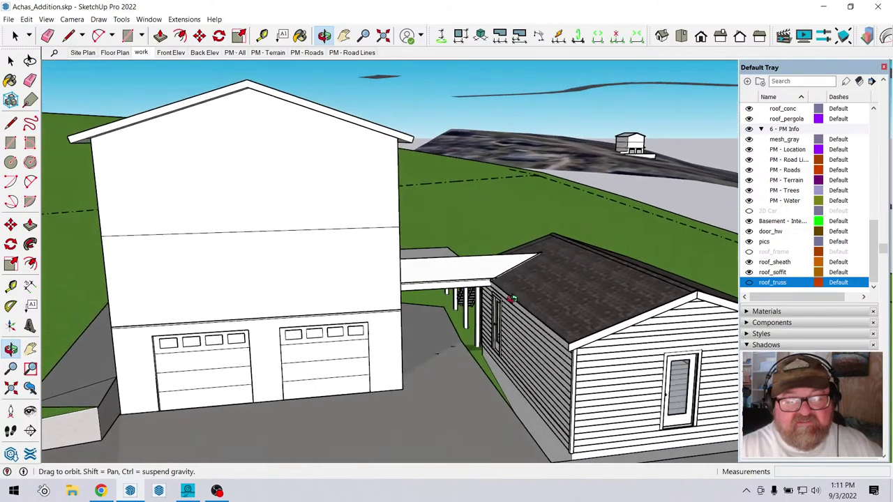
{"action": "scroll", "coordinate": [516, 311], "scroll_direction": "up", "scroll_amount": 3}
{"action": "scroll", "coordinate": [628, 324], "scroll_direction": "up", "scroll_amount": 6}
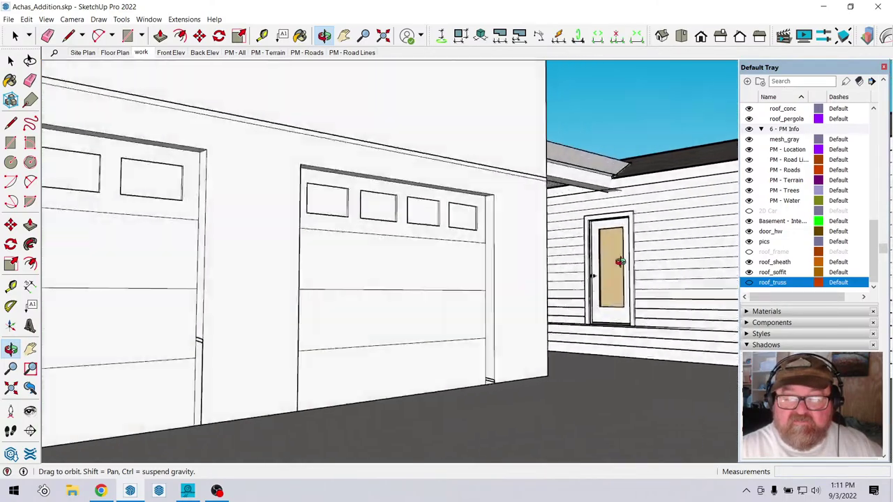
{"action": "left_click_drag", "start_coordinate": [620, 261], "coordinate": [595, 302]}
Open the breezeway roof group for editing.
{"action": "left_click", "coordinate": [14, 35]}
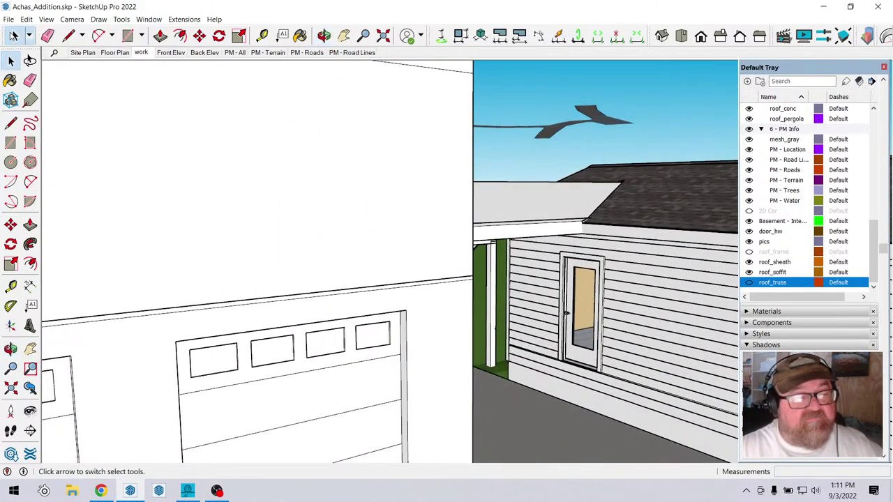
{"action": "left_click", "coordinate": [510, 223]}
{"action": "double_click", "coordinate": [510, 224]}
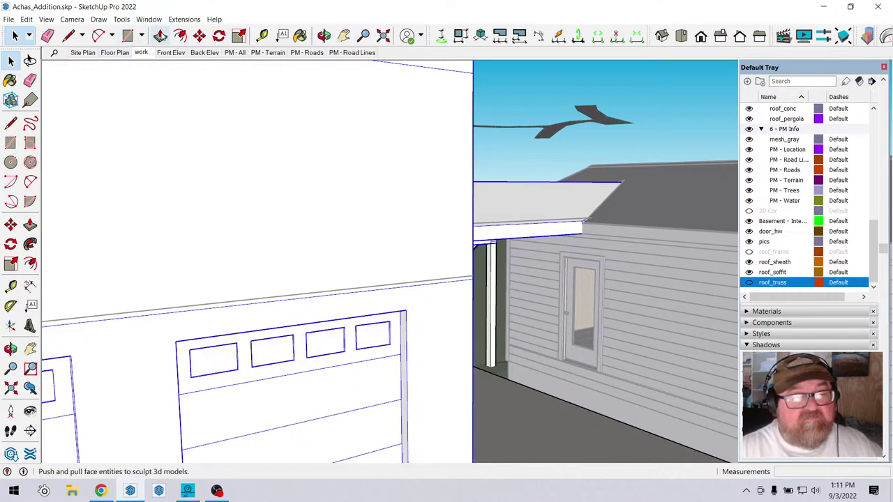
{"action": "left_click", "coordinate": [200, 35]}
{"action": "middle_click_drag", "start_coordinate": [530, 266], "coordinate": [558, 263]}
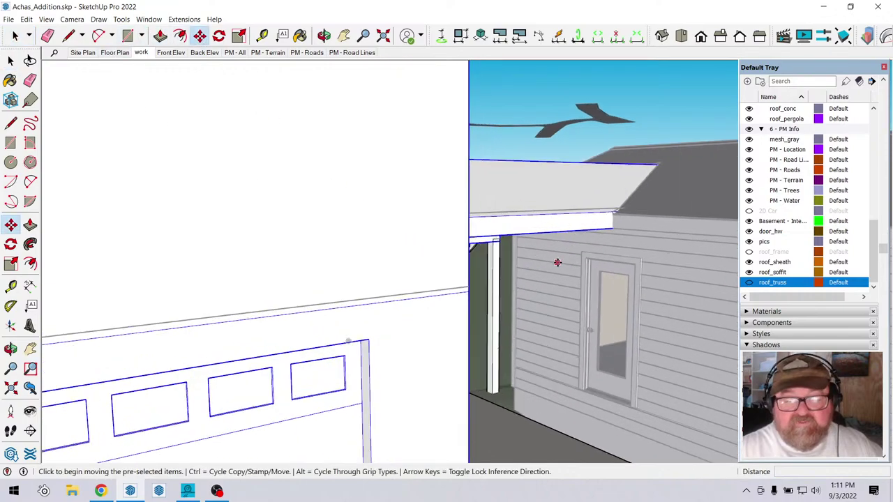
{"action": "left_click", "coordinate": [613, 230]}
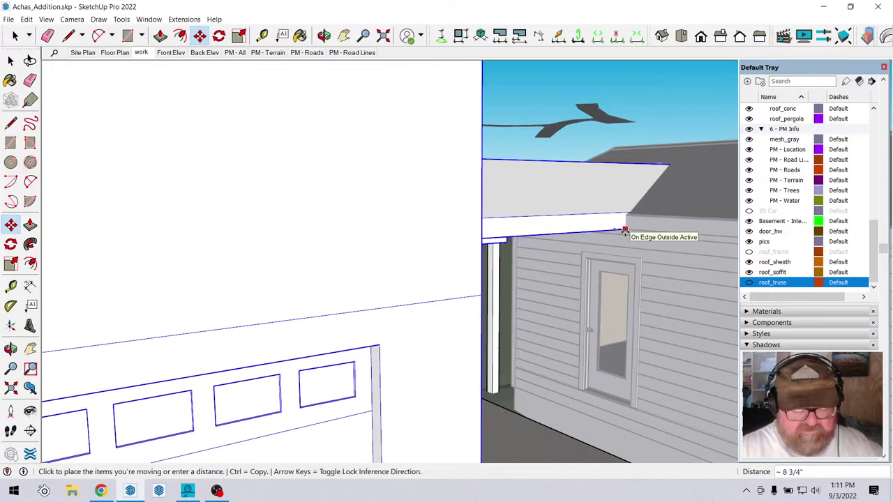
{"action": "key", "text": "Escape"}
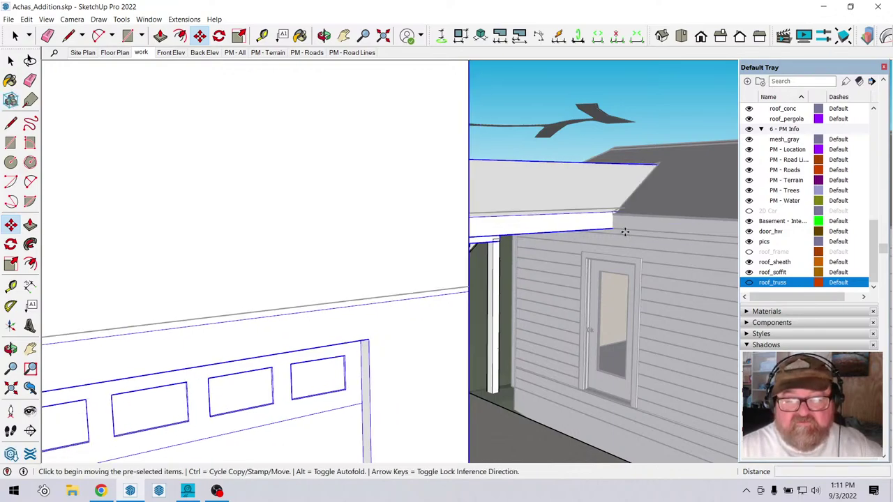
Move the soffit pieces and then the roof about 2'4" to the addition's wall edge.
{"action": "left_click", "coordinate": [11, 61]}
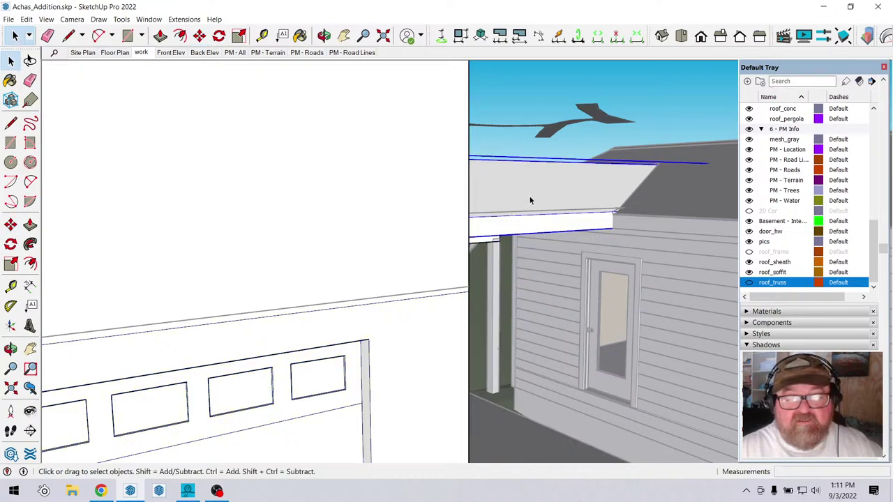
{"action": "left_click", "coordinate": [199, 36]}
{"action": "left_click", "coordinate": [613, 227]}
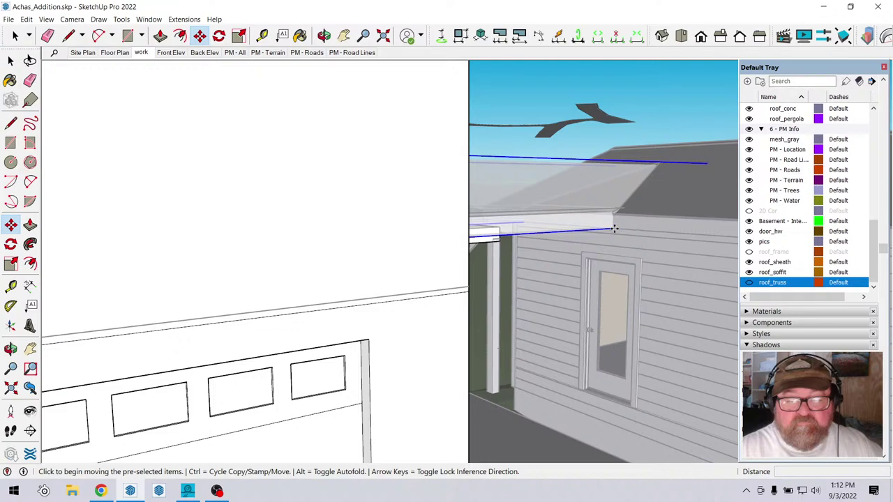
{"action": "left_click", "coordinate": [614, 226]}
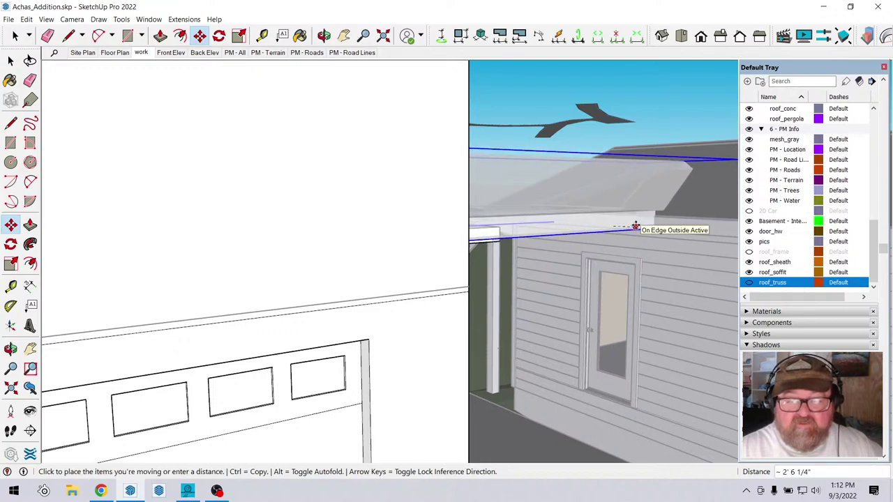
{"action": "left_click", "coordinate": [635, 226]}
{"action": "scroll", "coordinate": [628, 225], "scroll_direction": "up", "scroll_amount": 5}
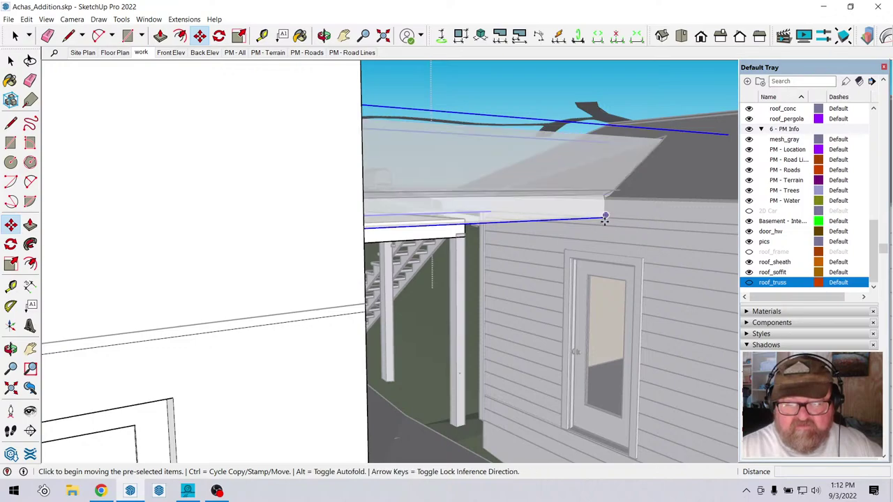
{"action": "left_click", "coordinate": [603, 219]}
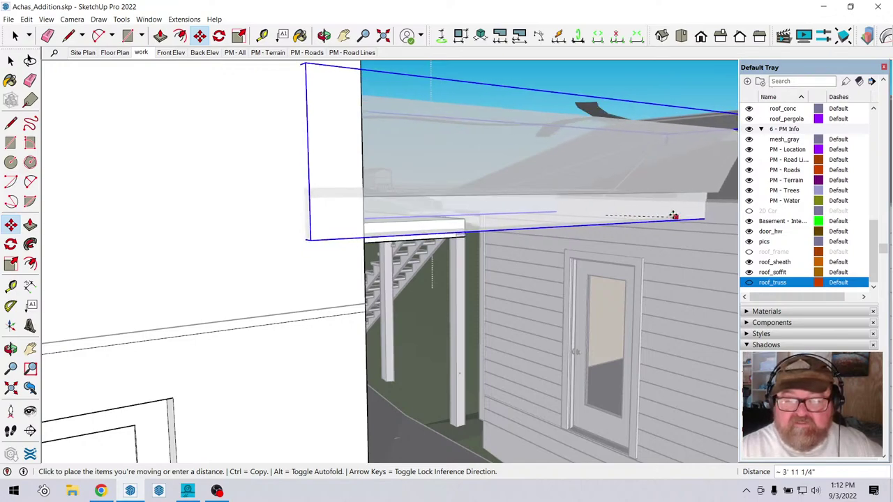
{"action": "left_click", "coordinate": [638, 218]}
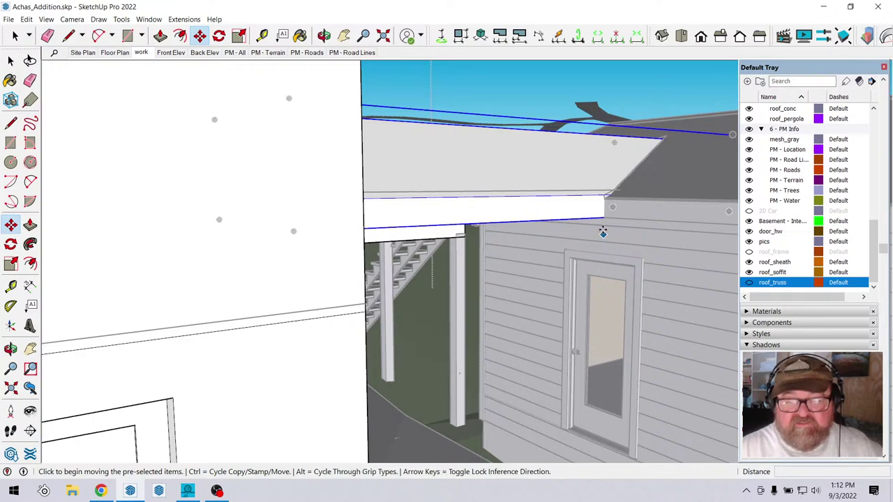
Add a vertical guide through the side door's frame corner.
{"action": "left_click", "coordinate": [259, 37]}
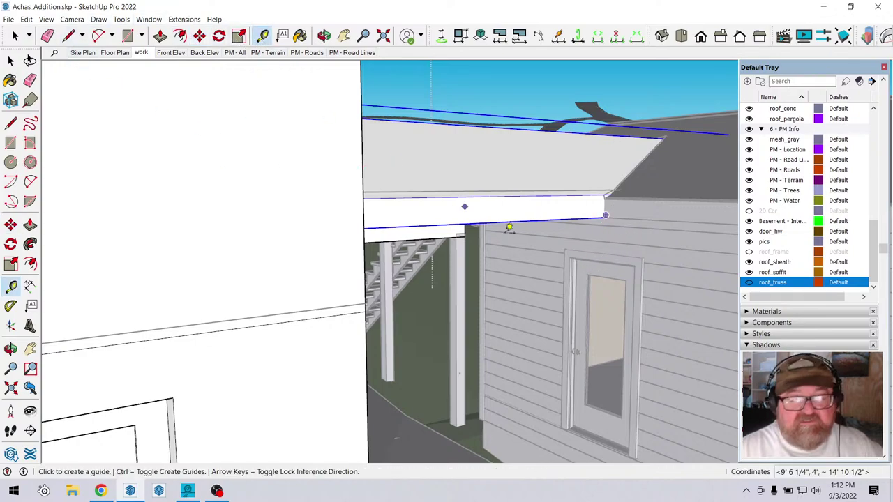
{"action": "left_click", "coordinate": [641, 270]}
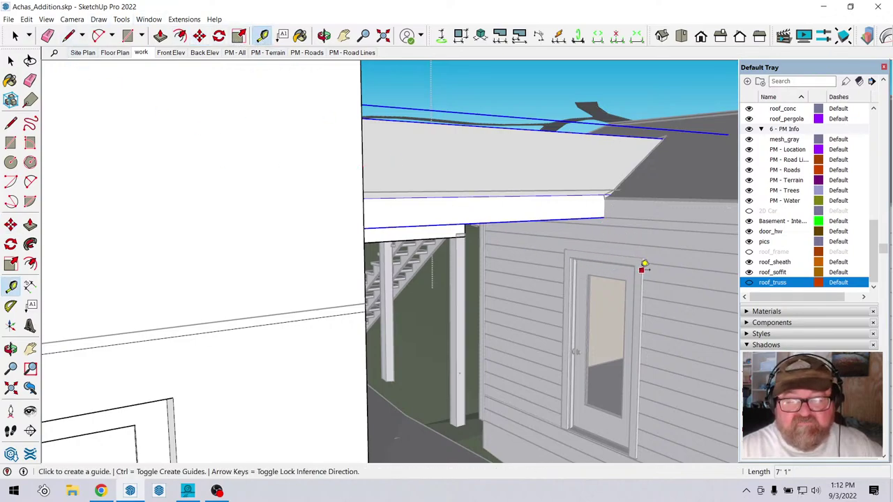
{"action": "left_click", "coordinate": [611, 208]}
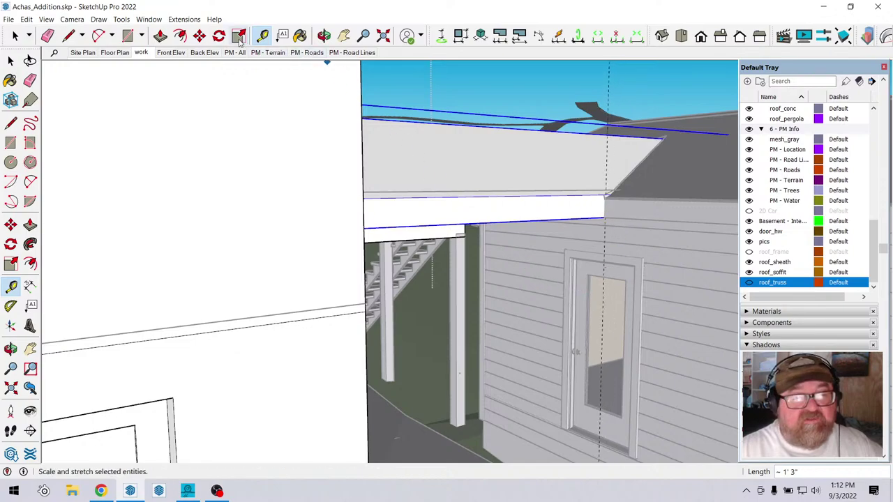
Move the breezeway roof pieces 6 1/4" over toward the addition.
{"action": "left_click", "coordinate": [199, 36]}
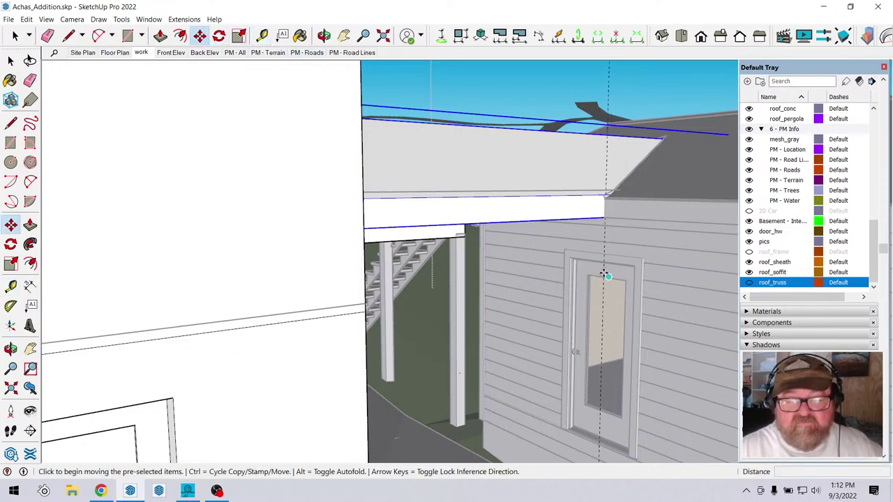
{"action": "scroll", "coordinate": [600, 269], "scroll_direction": "up", "scroll_amount": 2}
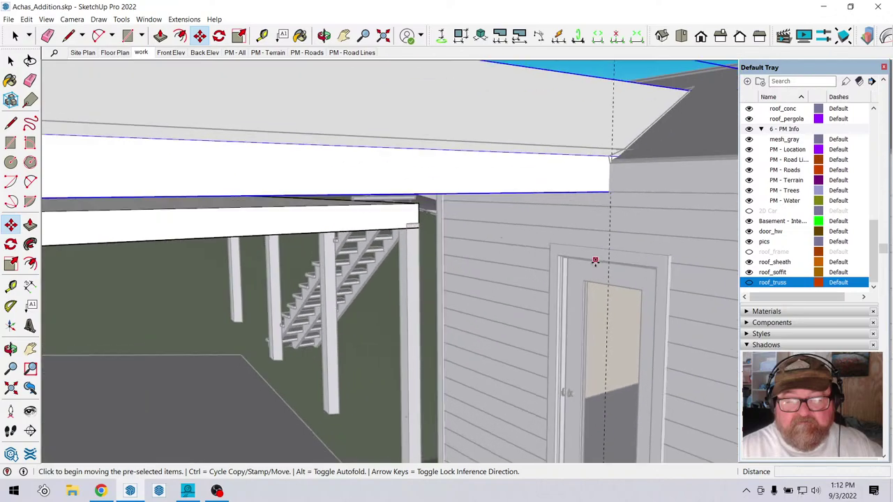
{"action": "left_click", "coordinate": [323, 35]}
{"action": "left_click_drag", "start_coordinate": [554, 231], "coordinate": [650, 219]}
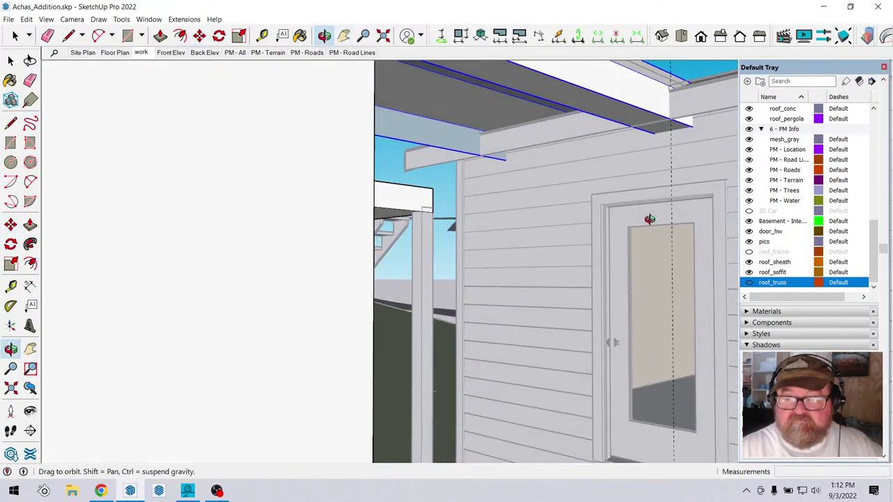
{"action": "left_click", "coordinate": [199, 36]}
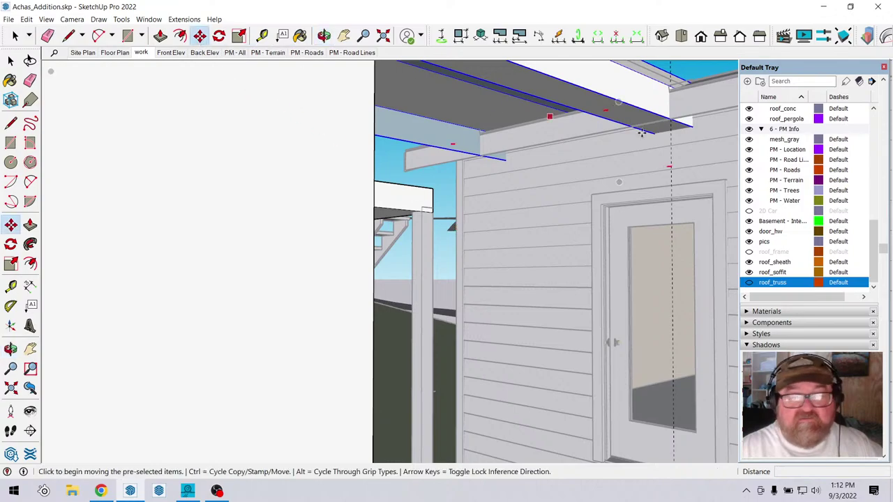
{"action": "left_click", "coordinate": [692, 126]}
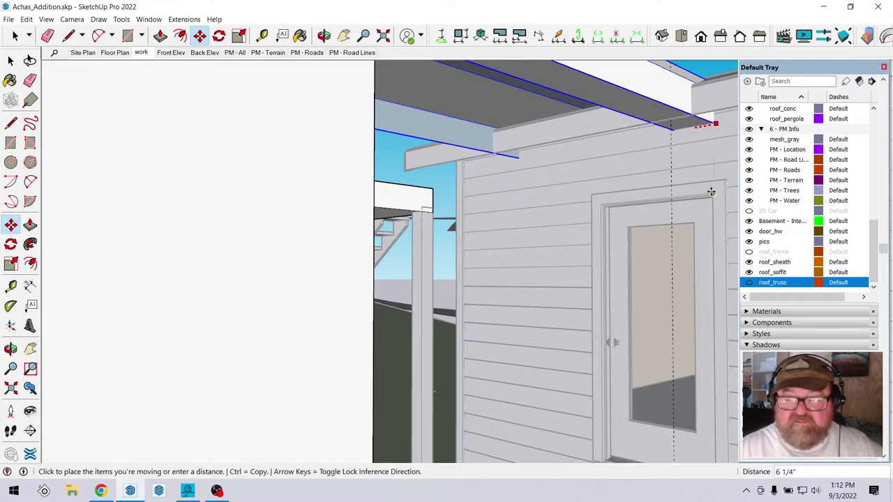
{"action": "left_click", "coordinate": [712, 182]}
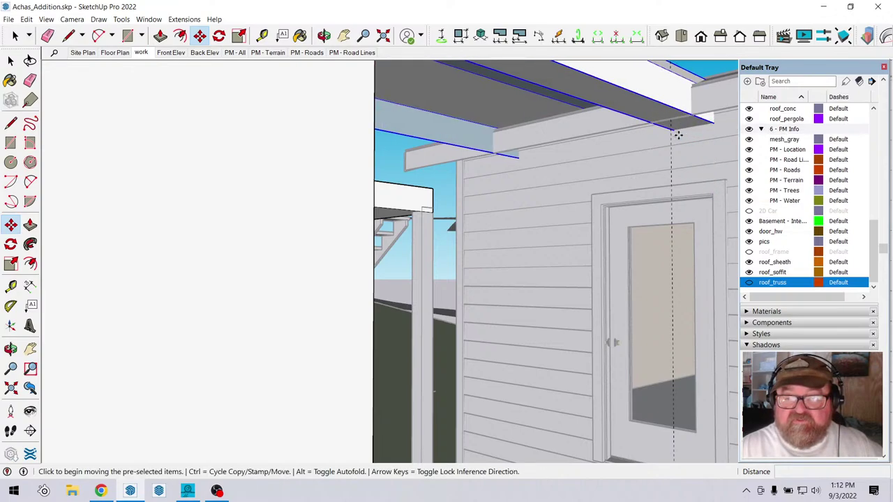
Move the roof pieces a further 12 inches along the red axis.
{"action": "left_click", "coordinate": [683, 131]}
{"action": "type", "text": "1"}
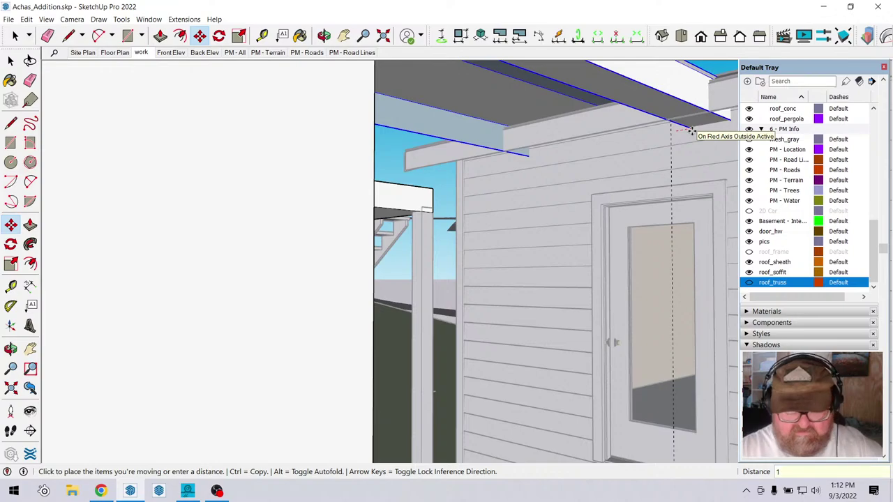
{"action": "type", "text": "2"}
{"action": "key", "text": "Return"}
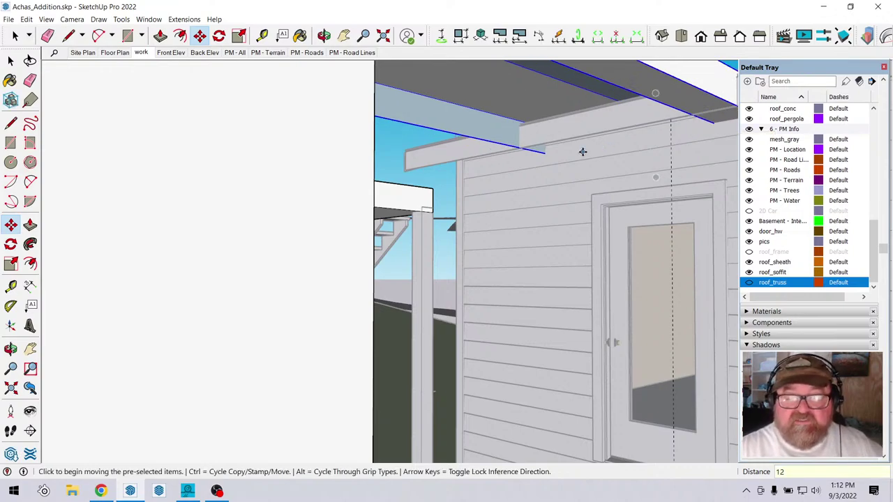
{"action": "scroll", "coordinate": [522, 149], "scroll_direction": "down", "scroll_amount": 3}
Orbit around the soffit over the entry.
{"action": "left_click", "coordinate": [325, 35]}
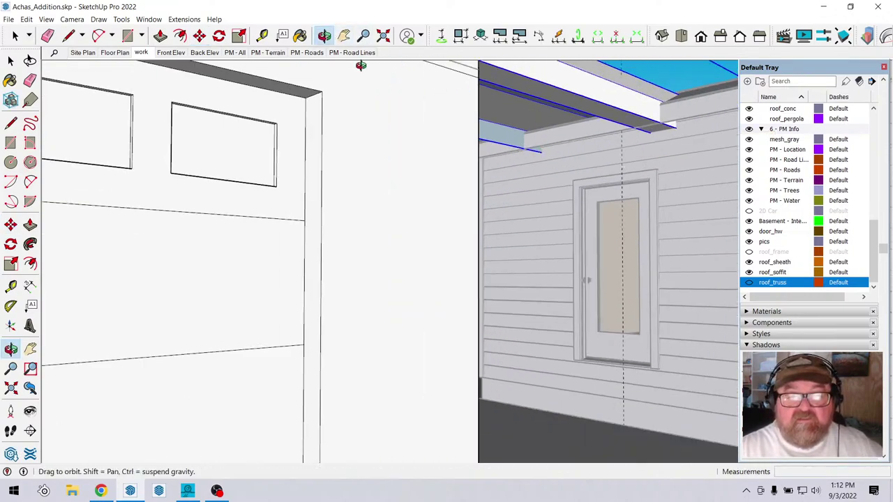
{"action": "left_click_drag", "start_coordinate": [575, 136], "coordinate": [558, 299]}
{"action": "scroll", "coordinate": [558, 299], "scroll_direction": "down", "scroll_amount": 8}
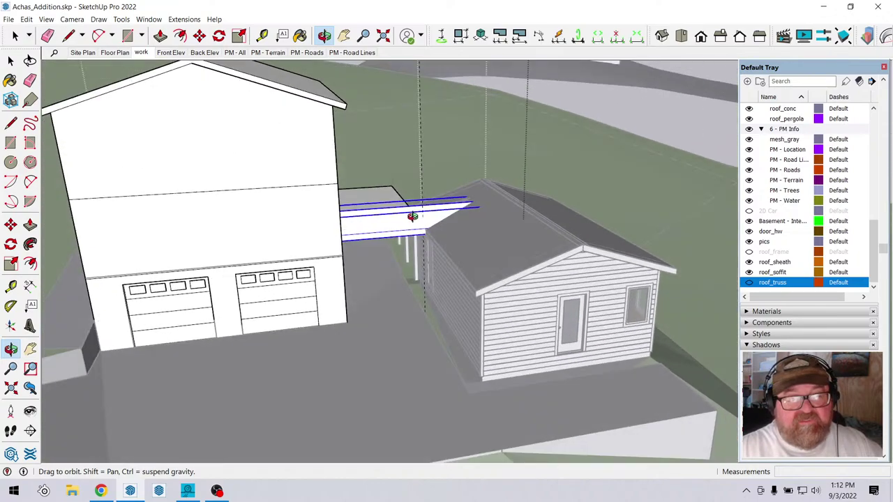
{"action": "scroll", "coordinate": [413, 216], "scroll_direction": "down", "scroll_amount": 2}
Swing around to the addition's front and collapse the 6 - PM Info tag folder.
{"action": "left_click", "coordinate": [10, 60]}
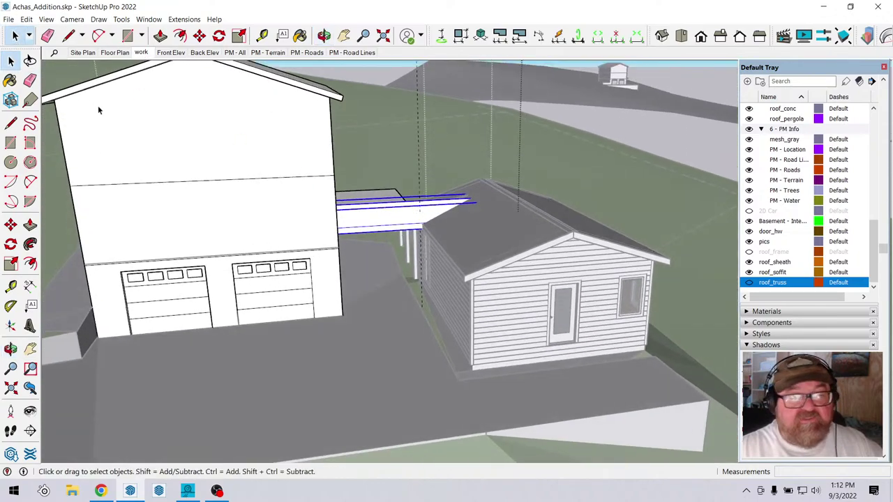
{"action": "scroll", "coordinate": [469, 128], "scroll_direction": "down", "scroll_amount": 2}
{"action": "scroll", "coordinate": [469, 128], "scroll_direction": "down", "scroll_amount": 3}
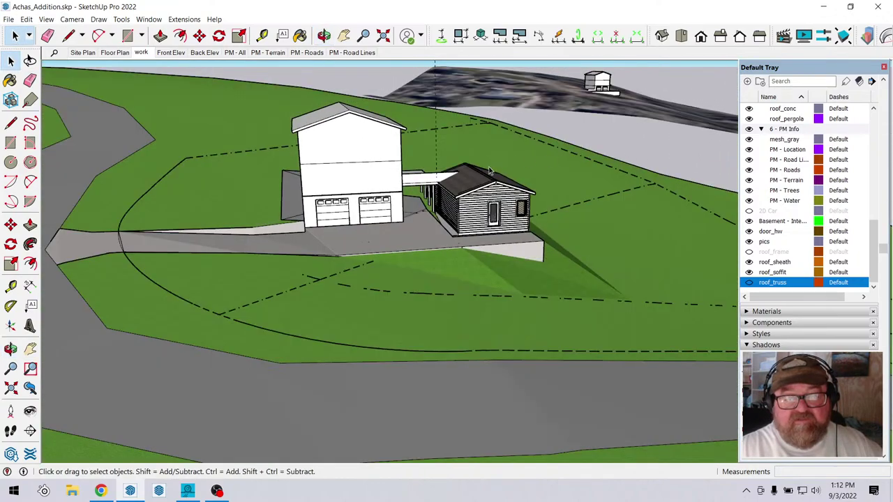
{"action": "scroll", "coordinate": [480, 185], "scroll_direction": "up", "scroll_amount": 5}
{"action": "scroll", "coordinate": [481, 185], "scroll_direction": "down", "scroll_amount": 2}
{"action": "left_click", "coordinate": [324, 36]}
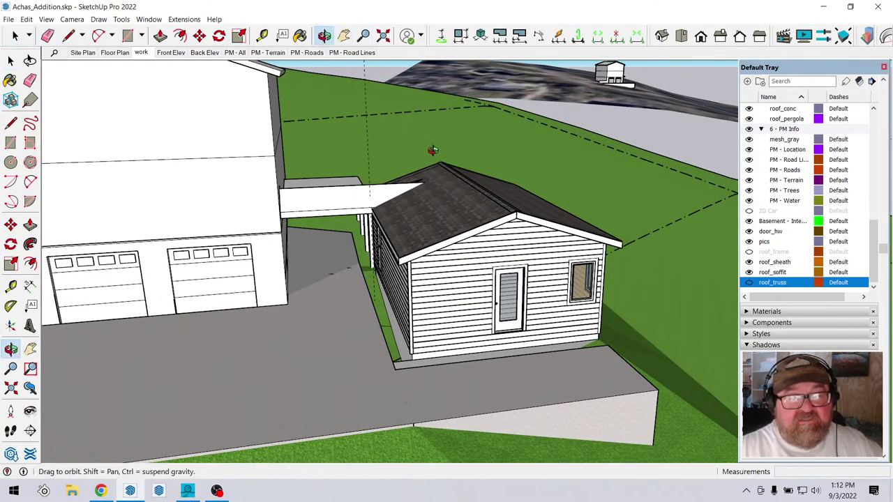
{"action": "left_click_drag", "start_coordinate": [429, 153], "coordinate": [678, 270]}
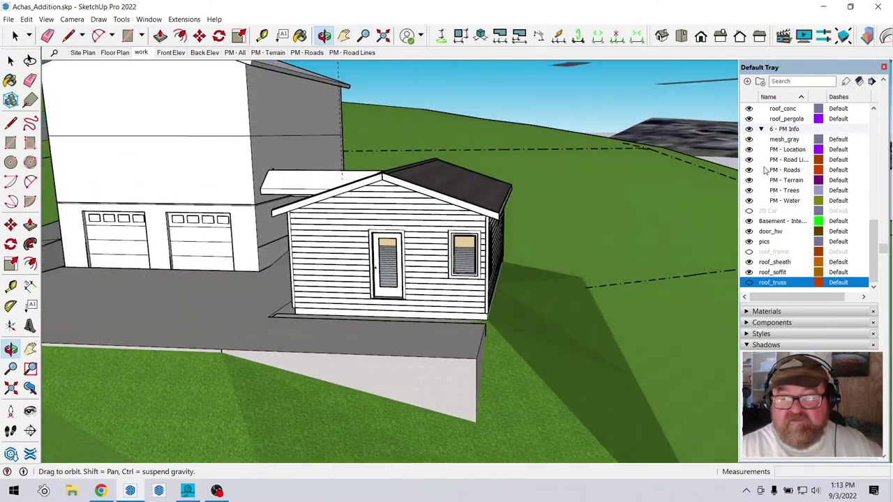
{"action": "left_click", "coordinate": [761, 130]}
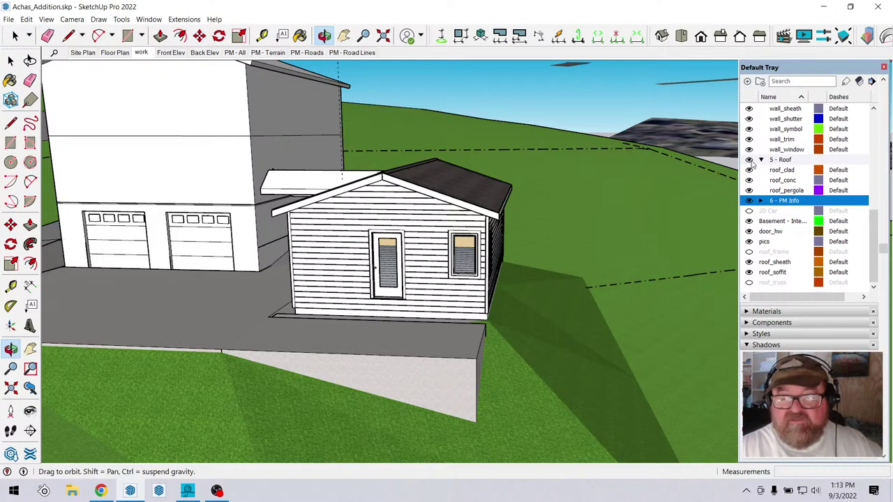
Hide and reshow the 5 - Roof tags twice to check what they control.
{"action": "left_click", "coordinate": [750, 160]}
{"action": "left_click", "coordinate": [749, 160]}
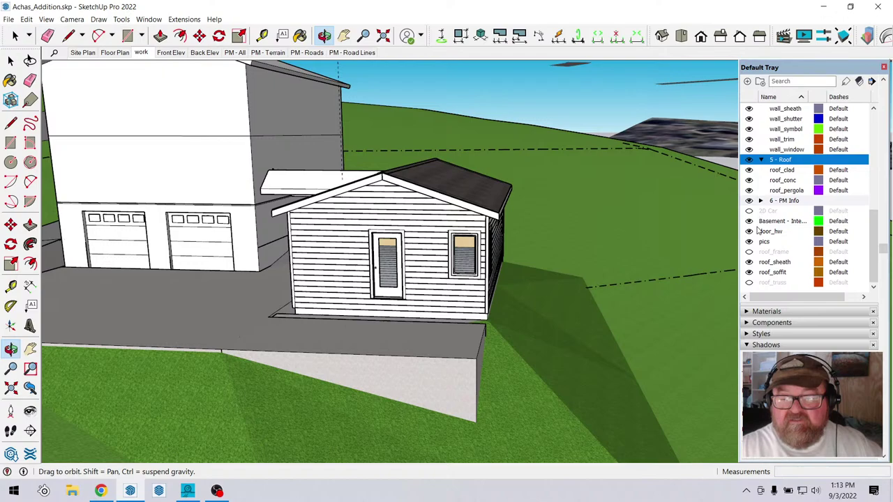
{"action": "scroll", "coordinate": [765, 272], "scroll_direction": "down", "scroll_amount": 3}
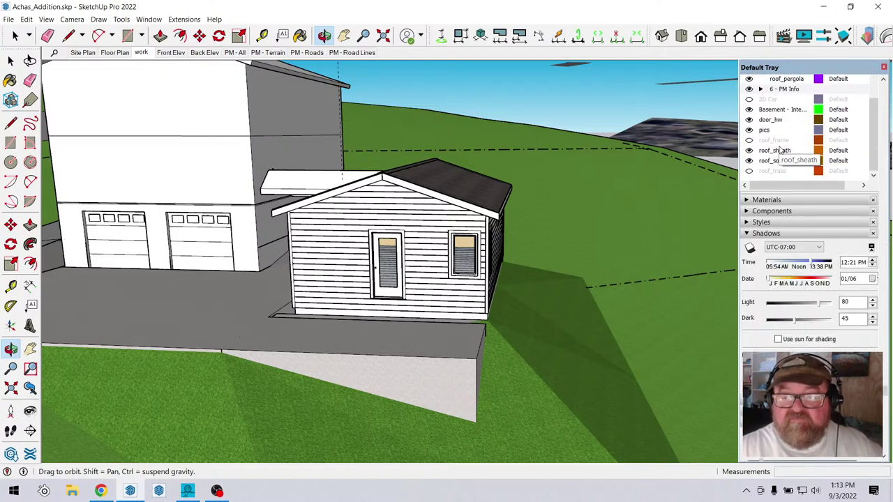
{"action": "scroll", "coordinate": [771, 175], "scroll_direction": "up", "scroll_amount": 4}
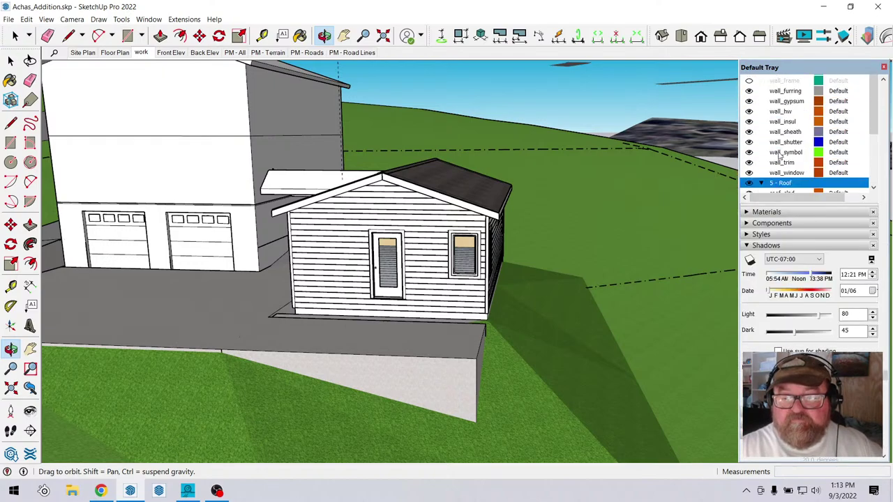
{"action": "scroll", "coordinate": [780, 159], "scroll_direction": "down", "scroll_amount": 1}
{"action": "left_click", "coordinate": [750, 152]}
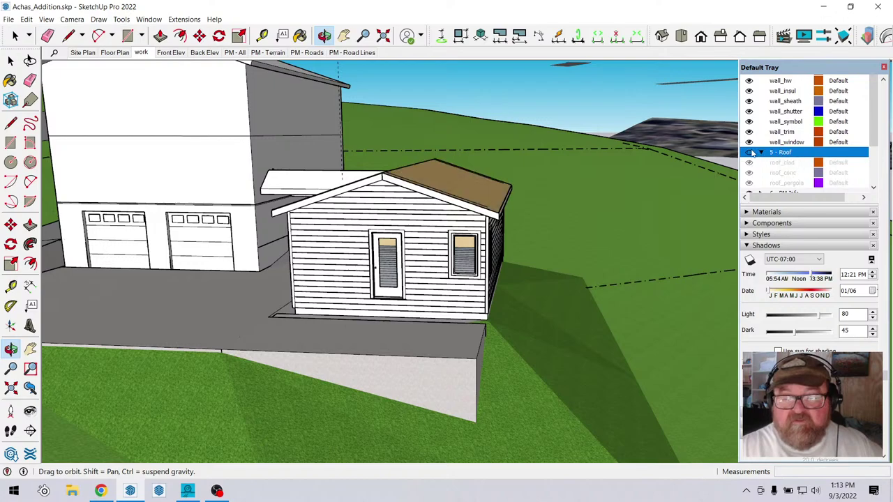
{"action": "left_click", "coordinate": [750, 152]}
{"action": "scroll", "coordinate": [785, 138], "scroll_direction": "down", "scroll_amount": 3}
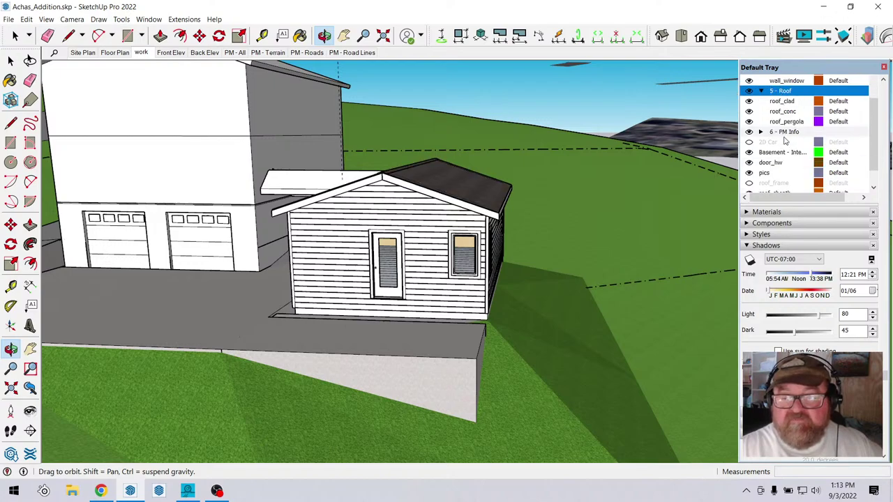
Rearrange tags in the Tags list and collapse the 4 - Wall folder.
{"action": "mouse_move", "coordinate": [783, 157]}
{"action": "left_mouse_down"}
{"action": "mouse_move", "coordinate": [785, 180]}
{"action": "mouse_move", "coordinate": [770, 167]}
{"action": "mouse_move", "coordinate": [780, 60]}
{"action": "mouse_move", "coordinate": [774, 163]}
{"action": "left_mouse_up"}
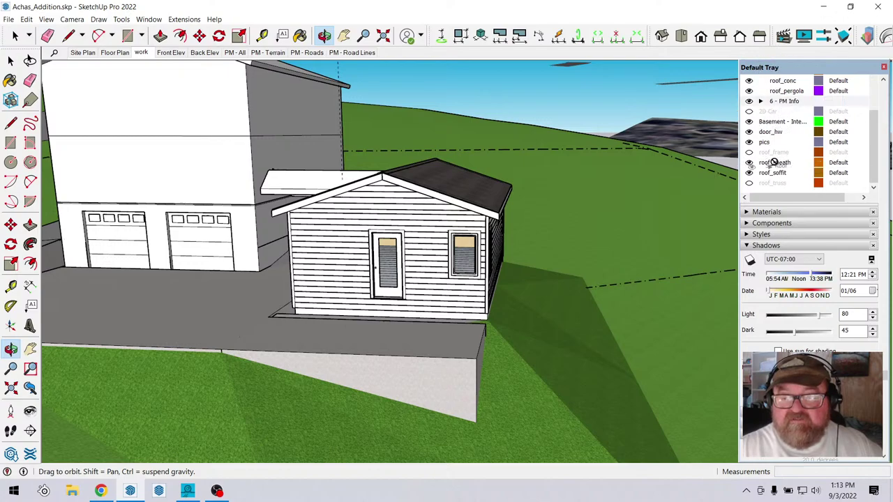
{"action": "scroll", "coordinate": [764, 112], "scroll_direction": "up", "scroll_amount": 1}
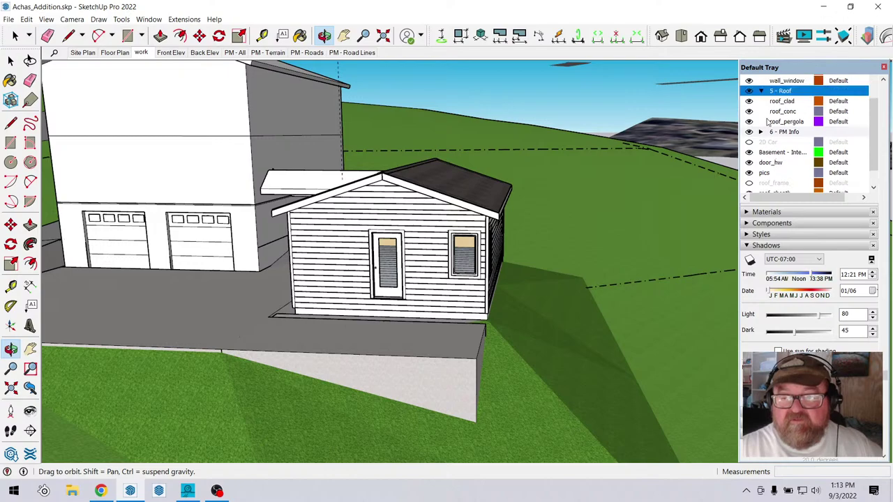
{"action": "left_click_drag", "start_coordinate": [771, 172], "coordinate": [792, 97]}
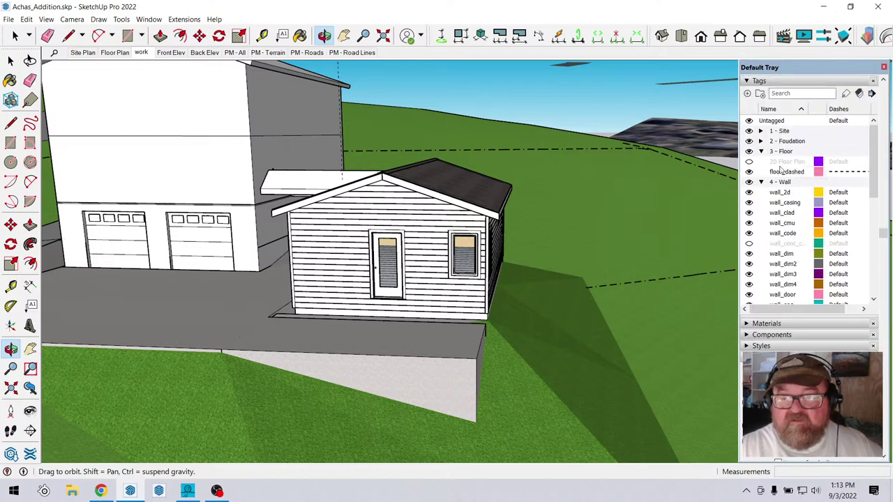
{"action": "left_click", "coordinate": [762, 182]}
{"action": "scroll", "coordinate": [775, 202], "scroll_direction": "down", "scroll_amount": 1}
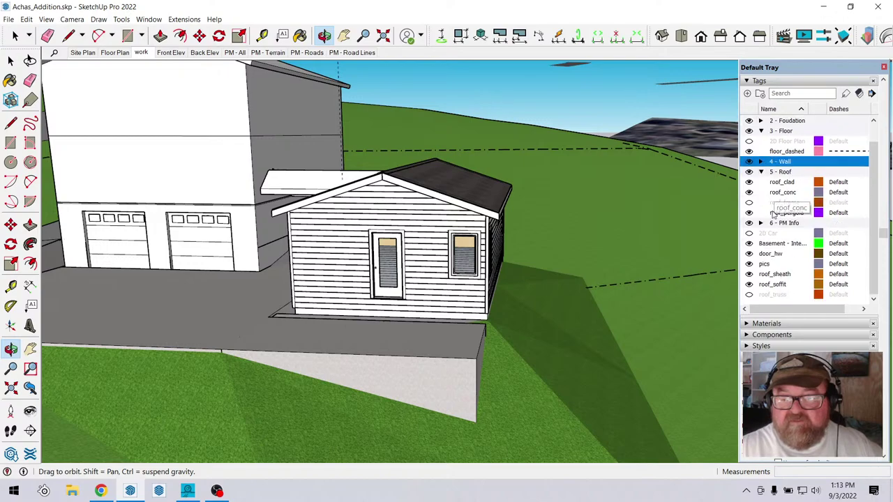
Move roof_sheath and roof_soffit into the 5 - Roof folder, then collapse it.
{"action": "left_click", "coordinate": [780, 274]}
{"action": "left_click_drag", "start_coordinate": [780, 275], "coordinate": [793, 179]}
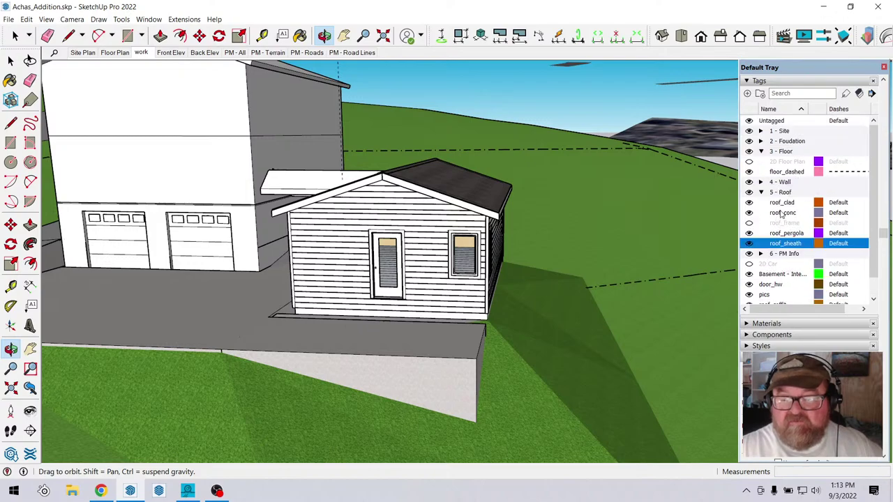
{"action": "scroll", "coordinate": [780, 302], "scroll_direction": "down", "scroll_amount": 2}
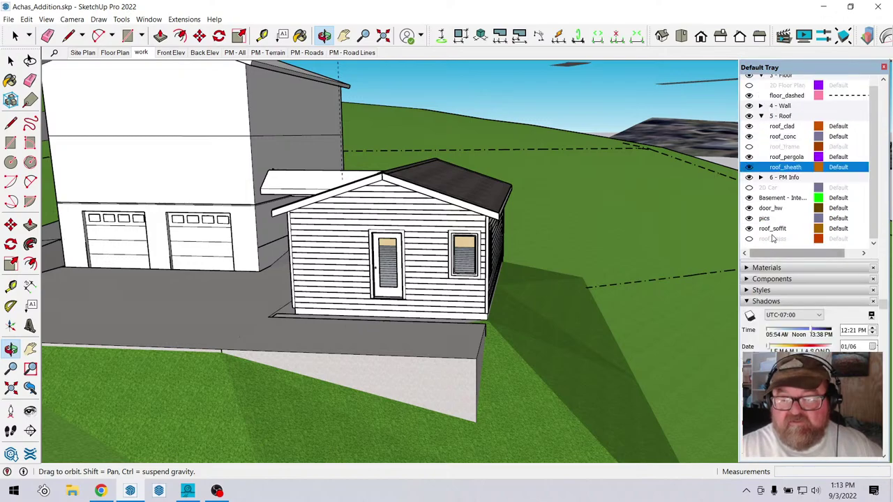
{"action": "left_click", "coordinate": [781, 230]}
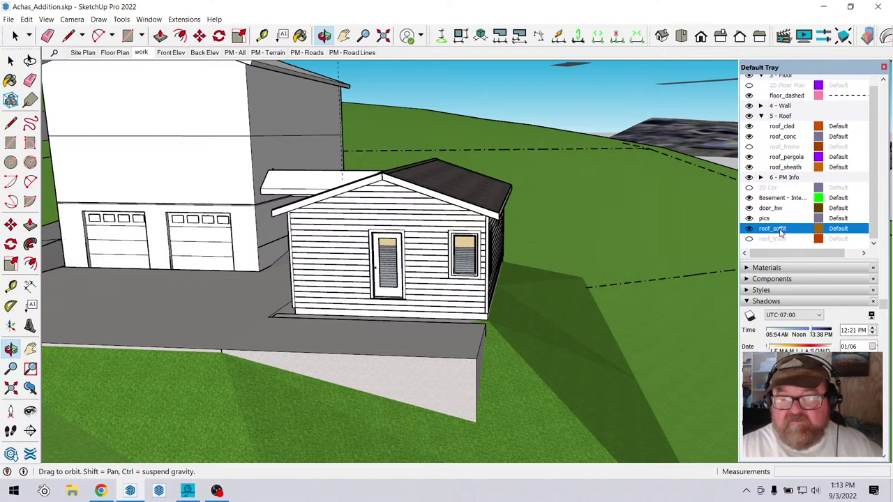
{"action": "left_click_drag", "start_coordinate": [781, 232], "coordinate": [795, 120]}
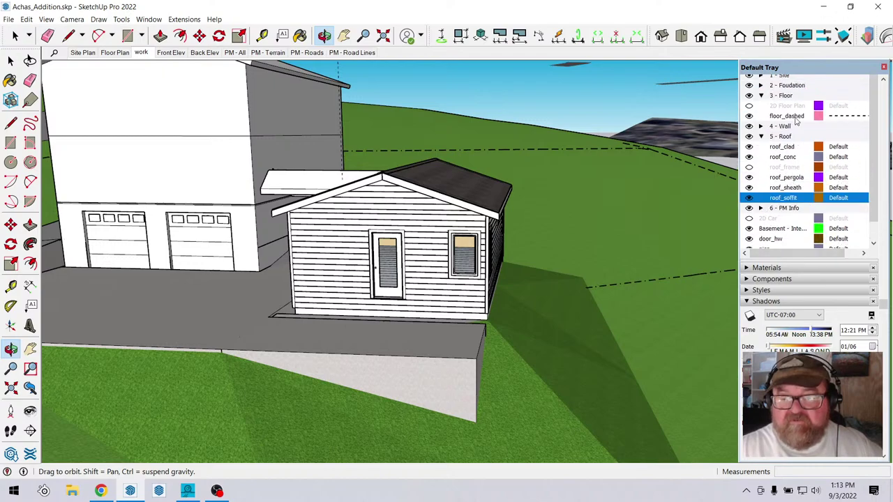
{"action": "left_click", "coordinate": [761, 137]}
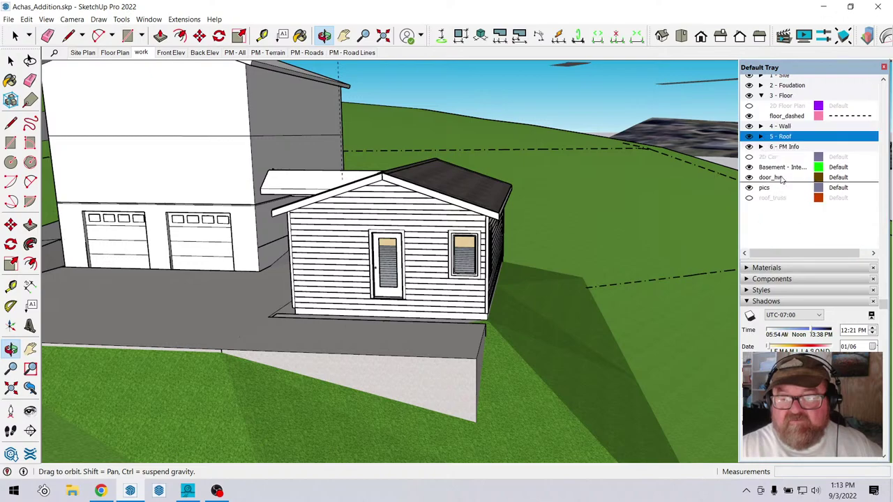
Move door_hw into the 4 - Wall folder and collapse that folder.
{"action": "left_click_drag", "start_coordinate": [782, 179], "coordinate": [783, 129]}
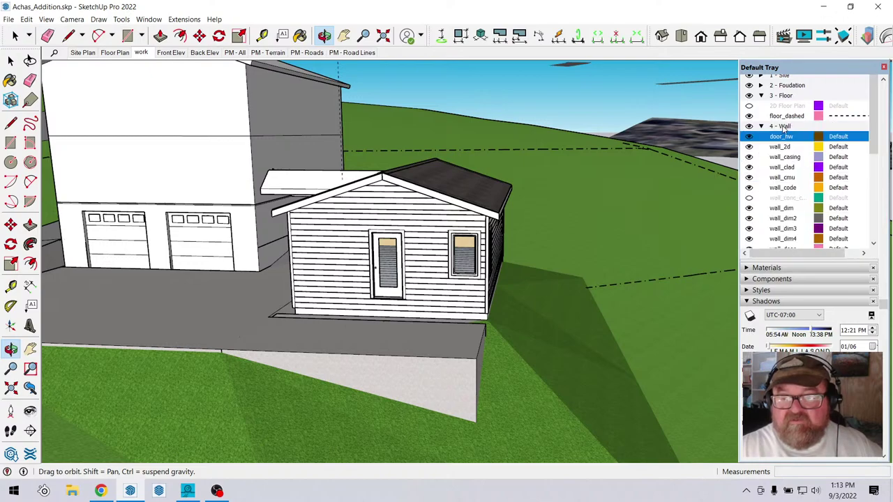
{"action": "left_click", "coordinate": [762, 126]}
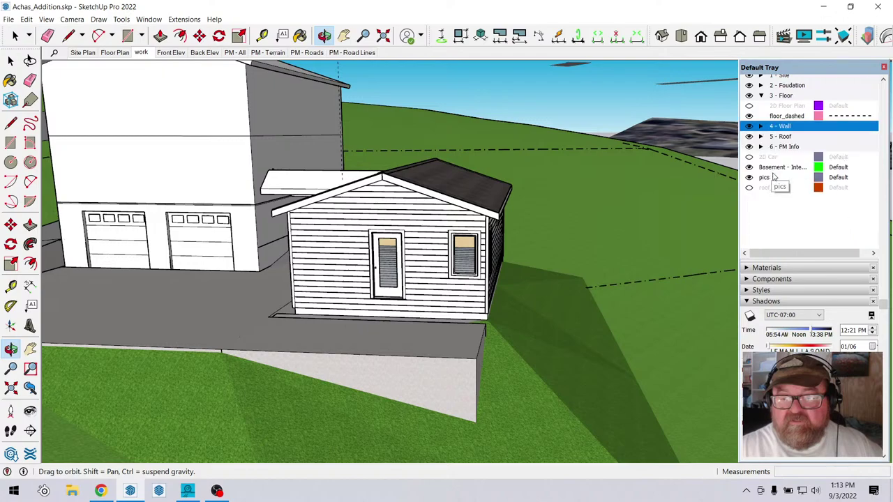
{"action": "scroll", "coordinate": [778, 200], "scroll_direction": "up", "scroll_amount": 2}
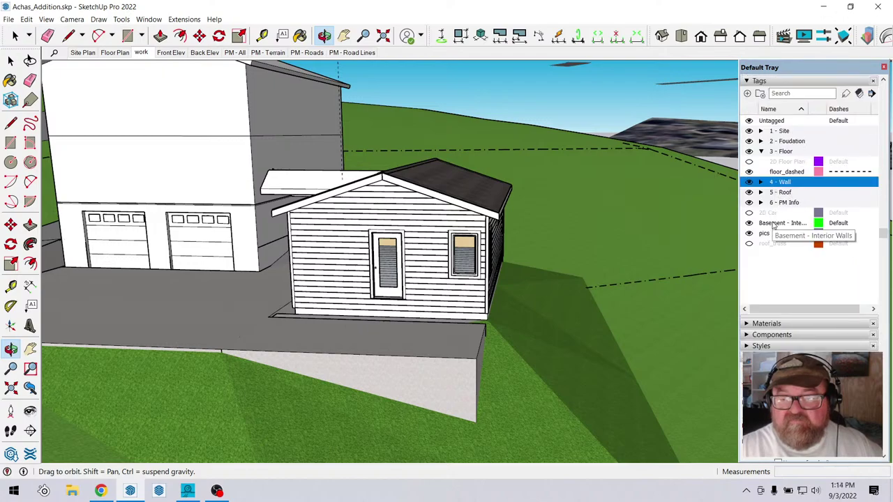
Open the Basement - Interior Walls tag name for editing but leave it unchanged.
{"action": "left_click", "coordinate": [773, 223]}
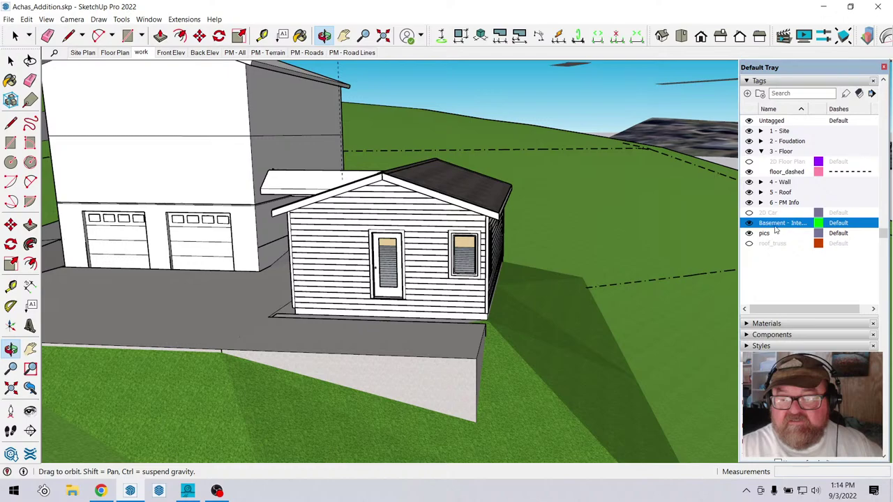
{"action": "left_click", "coordinate": [773, 223]}
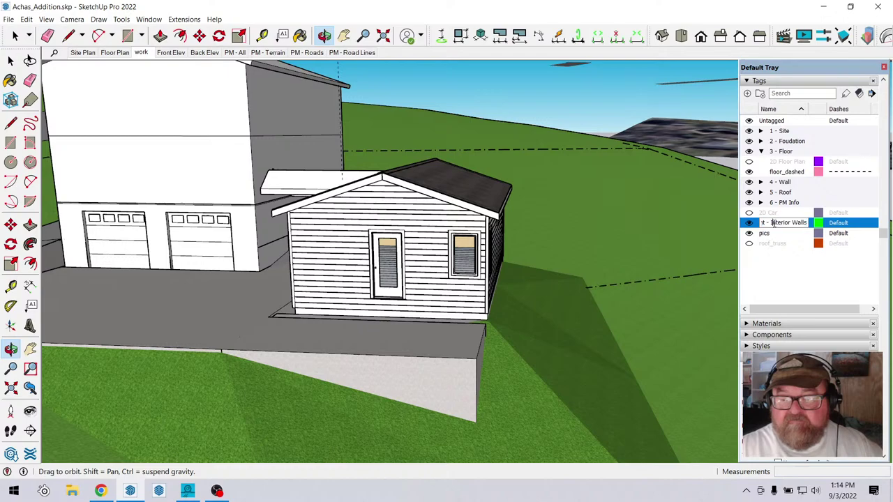
{"action": "left_click", "coordinate": [785, 263]}
Cancel deleting the Basement - Interior Walls tag, then collapse the 3 - Floor group.
{"action": "left_click", "coordinate": [776, 222]}
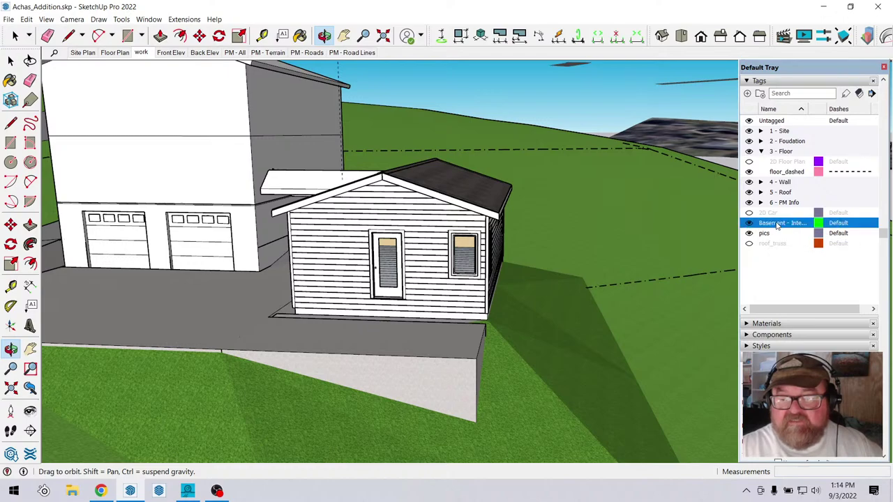
{"action": "right_click", "coordinate": [777, 223]}
{"action": "left_click", "coordinate": [808, 237]}
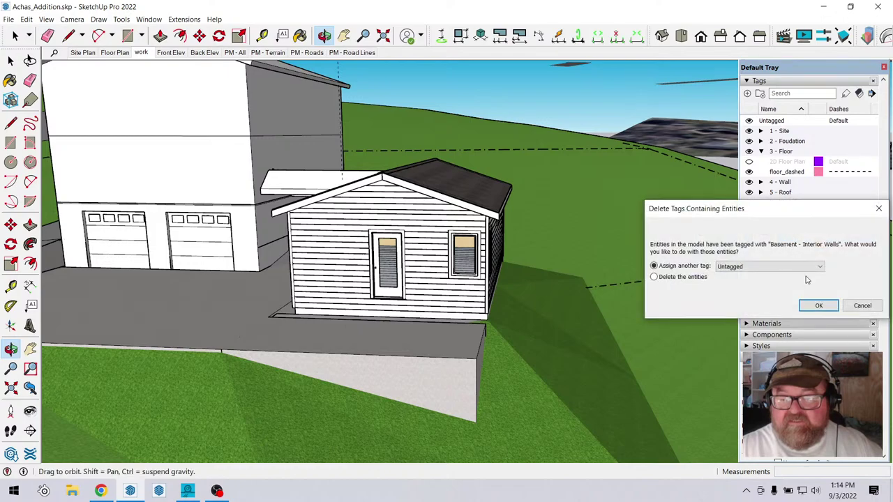
{"action": "left_click", "coordinate": [861, 307]}
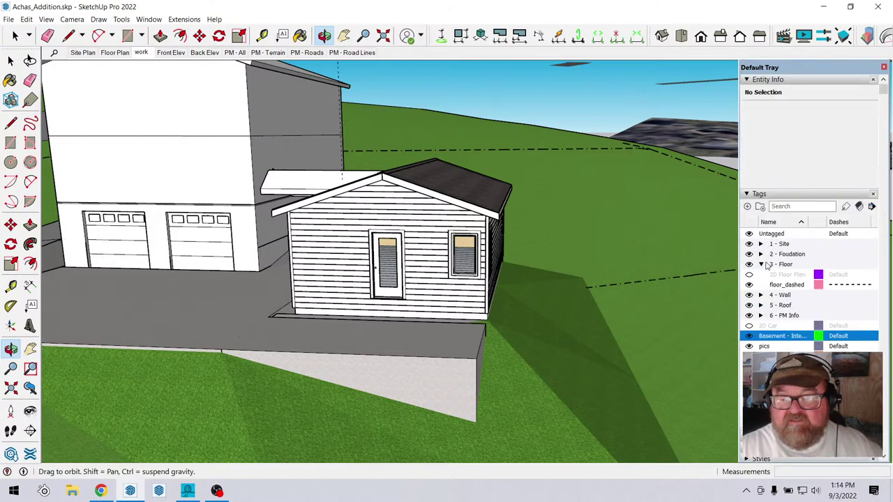
{"action": "left_click", "coordinate": [763, 264]}
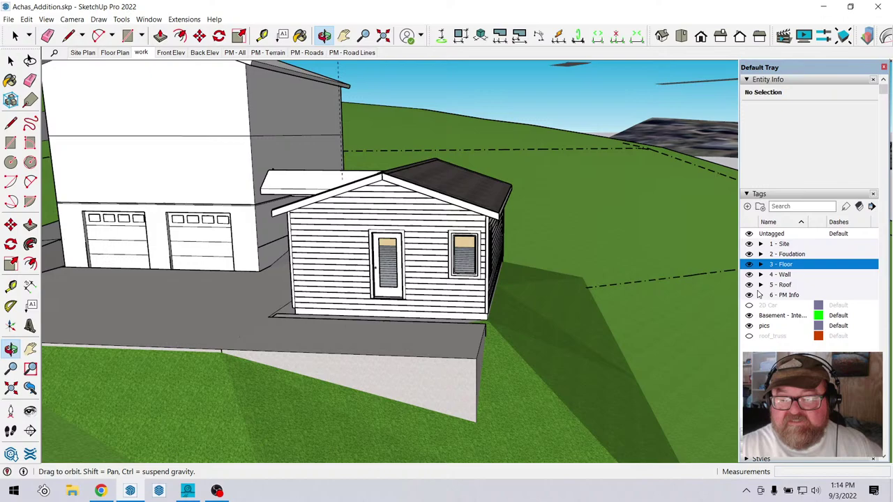
{"action": "left_click", "coordinate": [793, 348]}
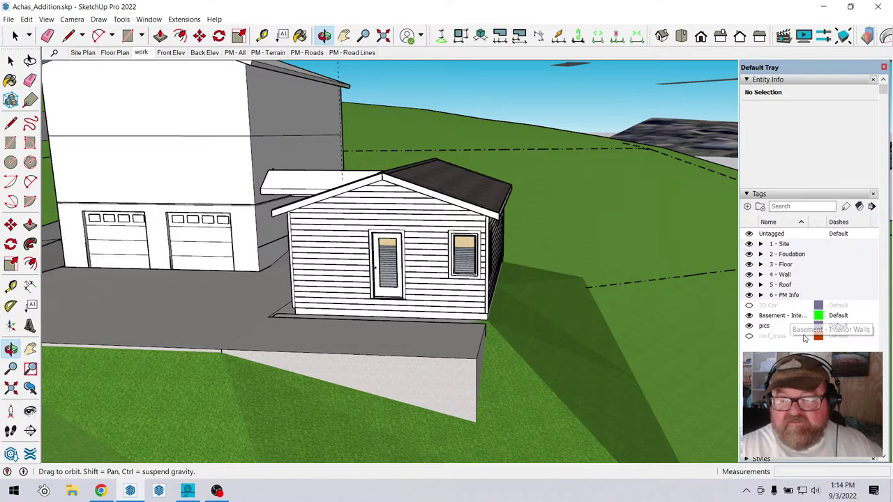
Hide the roof, expand 4 - Wall, and turn on wall_frame to reveal the interior studs.
{"action": "left_click", "coordinate": [749, 285]}
{"action": "left_click_drag", "start_coordinate": [423, 200], "coordinate": [579, 295]}
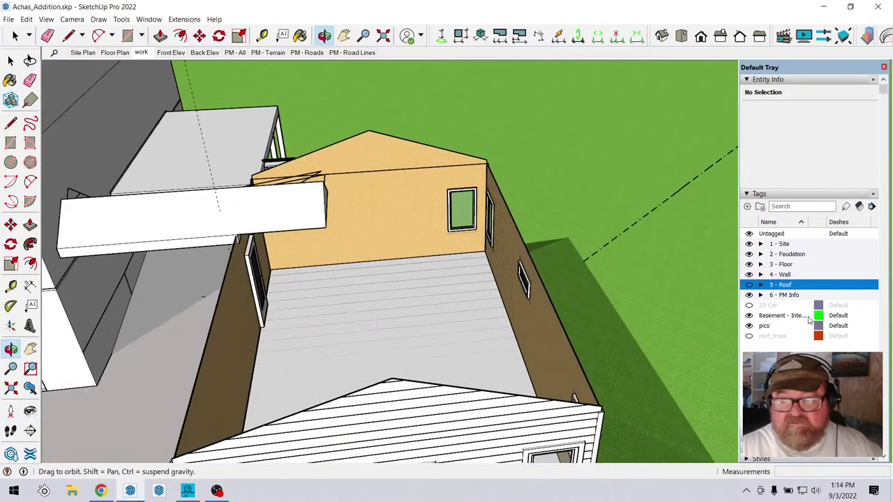
{"action": "left_click", "coordinate": [762, 275]}
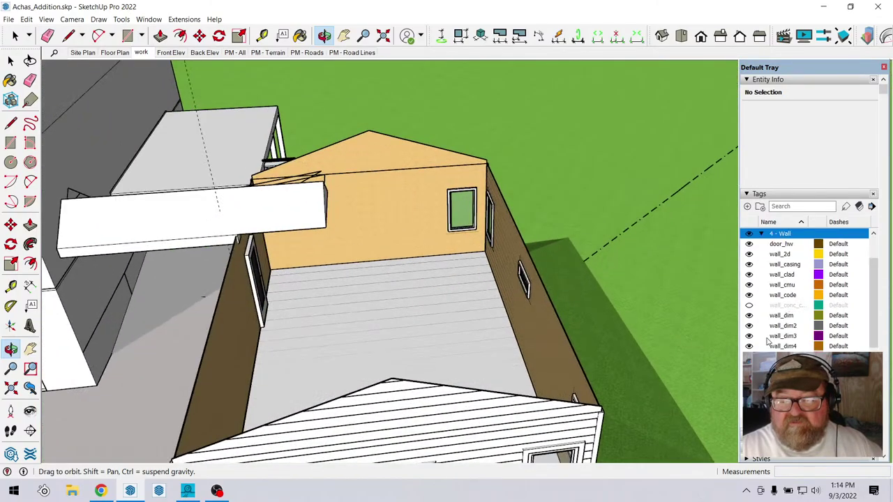
{"action": "scroll", "coordinate": [766, 338], "scroll_direction": "down", "scroll_amount": 2}
{"action": "left_click", "coordinate": [749, 316]}
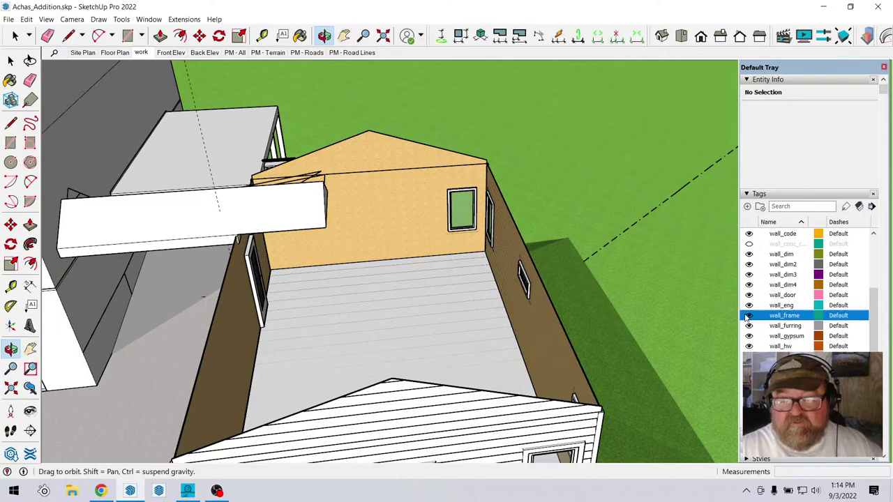
{"action": "left_click_drag", "start_coordinate": [453, 279], "coordinate": [423, 302]}
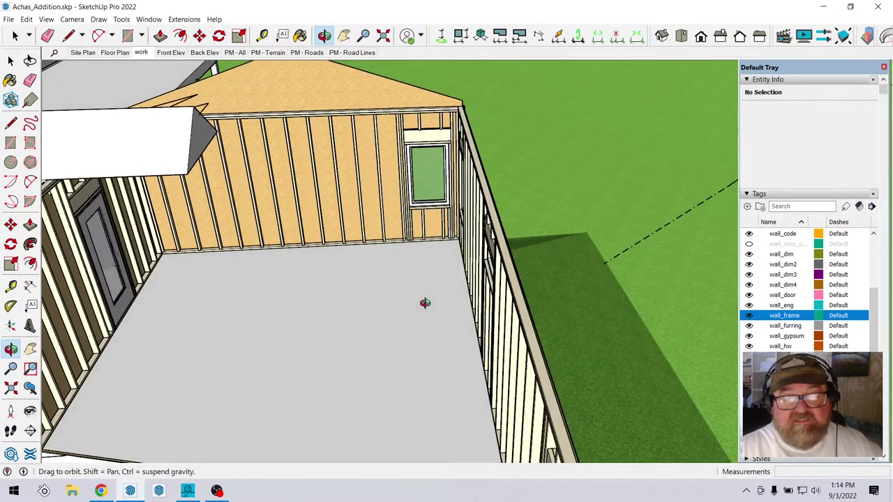
Orbit round to view the addition's sided front wall.
{"action": "scroll", "coordinate": [786, 340], "scroll_direction": "down", "scroll_amount": 2}
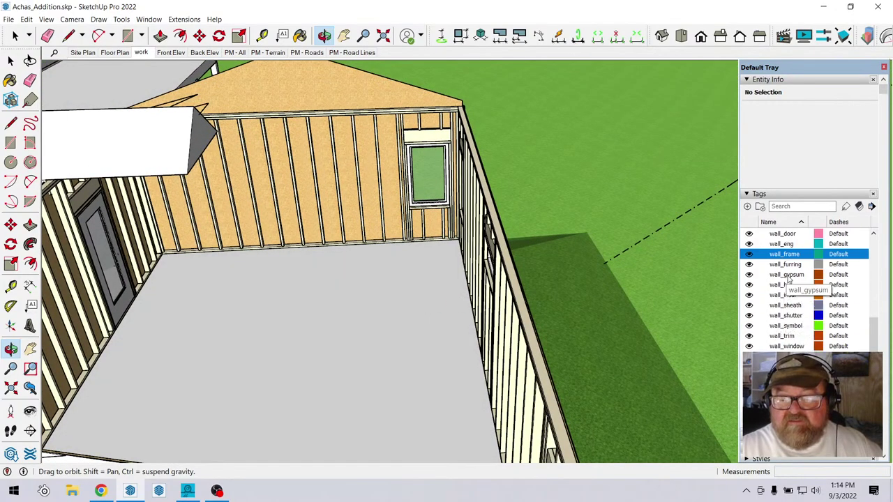
{"action": "scroll", "coordinate": [784, 300], "scroll_direction": "up", "scroll_amount": 3}
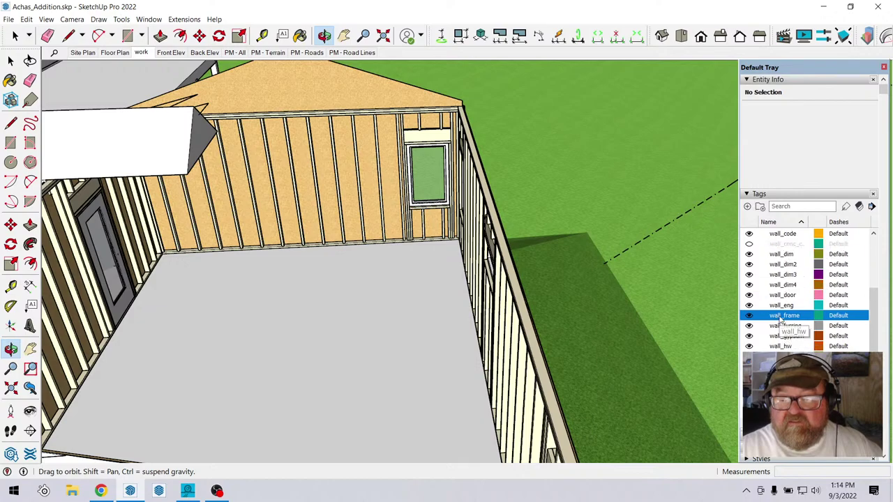
{"action": "scroll", "coordinate": [782, 318], "scroll_direction": "up", "scroll_amount": 1}
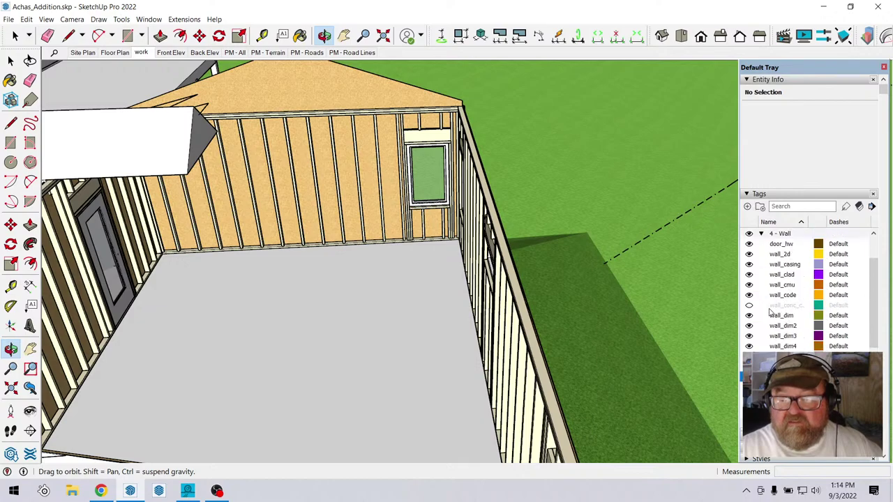
{"action": "scroll", "coordinate": [771, 296], "scroll_direction": "up", "scroll_amount": 1}
{"action": "scroll", "coordinate": [778, 300], "scroll_direction": "down", "scroll_amount": 5}
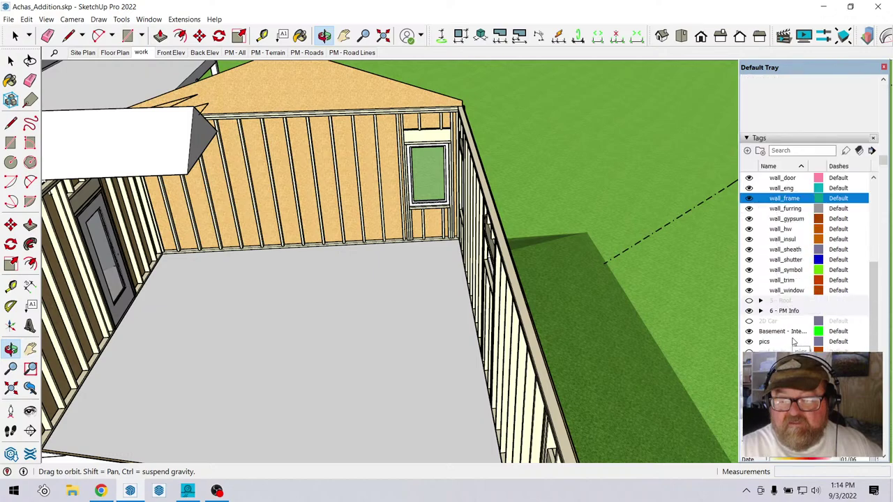
{"action": "scroll", "coordinate": [796, 300], "scroll_direction": "down", "scroll_amount": 1}
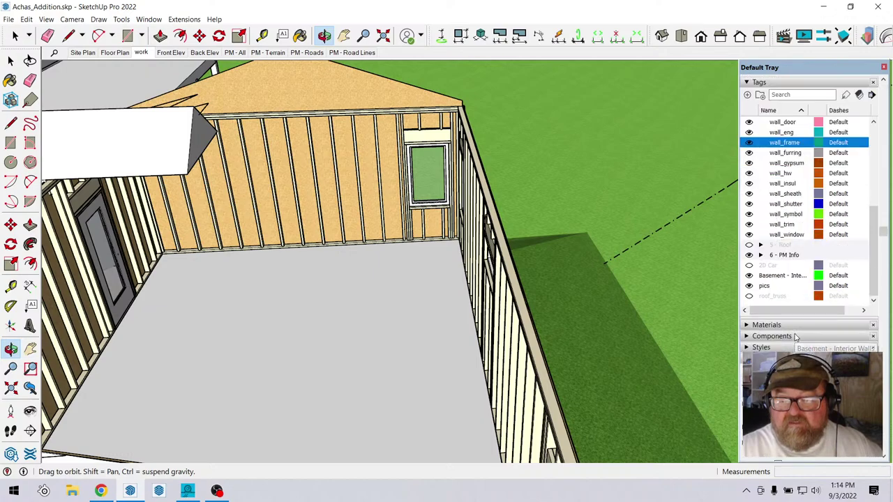
{"action": "scroll", "coordinate": [795, 300], "scroll_direction": "up", "scroll_amount": 2}
{"action": "left_click_drag", "start_coordinate": [368, 258], "coordinate": [395, 286]}
{"action": "scroll", "coordinate": [778, 258], "scroll_direction": "up", "scroll_amount": 10}
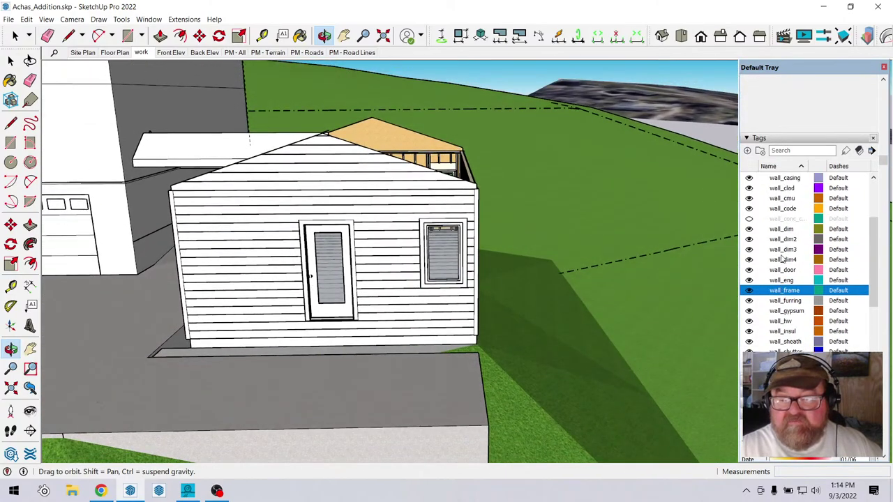
Collapse 4 - Wall, make the 5 - Roof tag visible, and orbit to a corner view.
{"action": "left_click", "coordinate": [762, 275]}
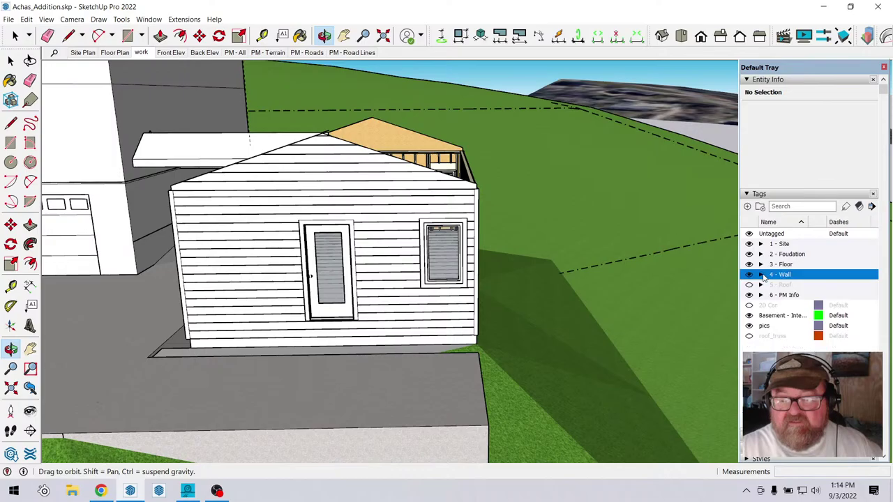
{"action": "left_click", "coordinate": [761, 284]}
{"action": "left_click", "coordinate": [749, 284]}
{"action": "scroll", "coordinate": [785, 298], "scroll_direction": "down", "scroll_amount": 3}
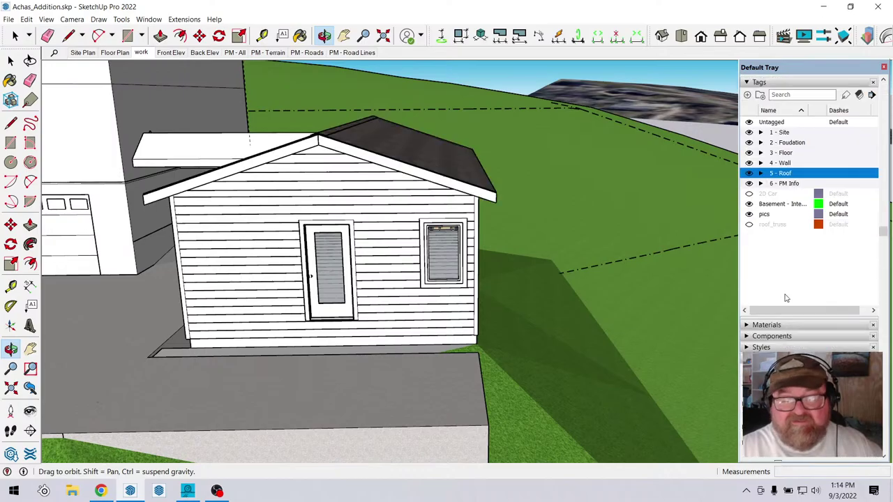
{"action": "middle_click_drag", "start_coordinate": [364, 257], "coordinate": [414, 259]}
Jump to the work scene and orbit around the back, gable, side wall and stairs.
{"action": "left_click", "coordinate": [148, 55]}
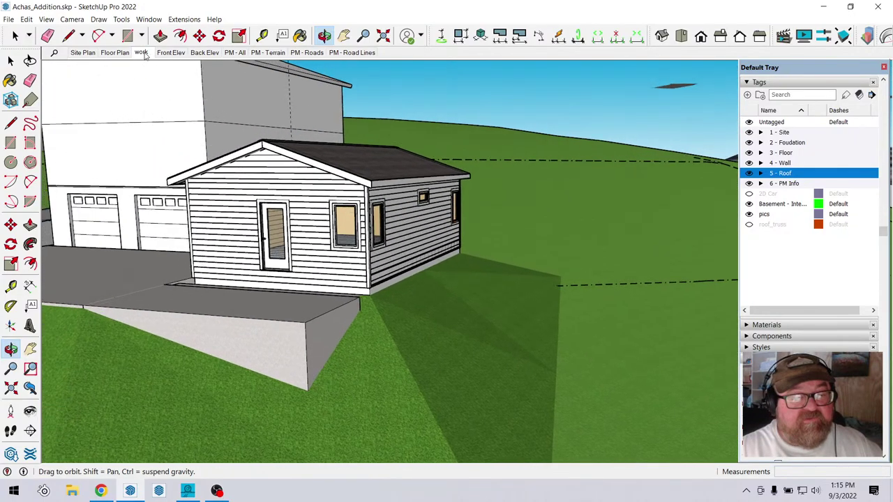
{"action": "left_click_drag", "start_coordinate": [408, 294], "coordinate": [447, 277]}
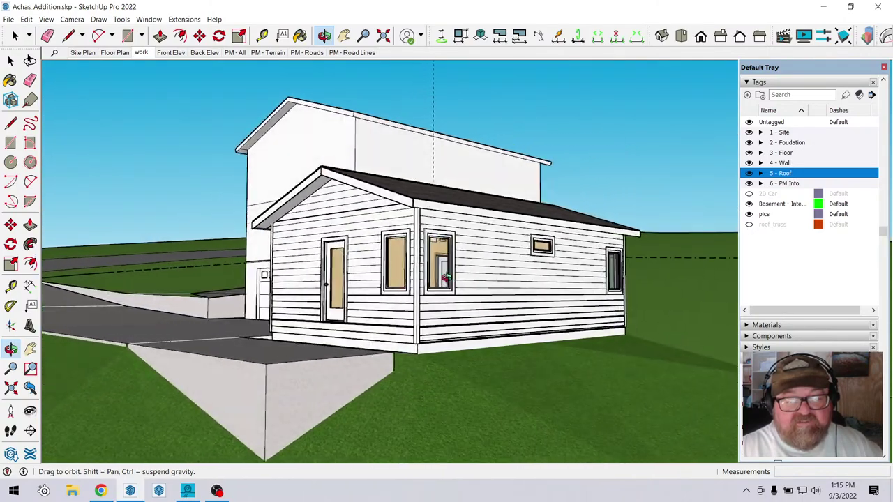
{"action": "left_click_drag", "start_coordinate": [379, 272], "coordinate": [351, 299]}
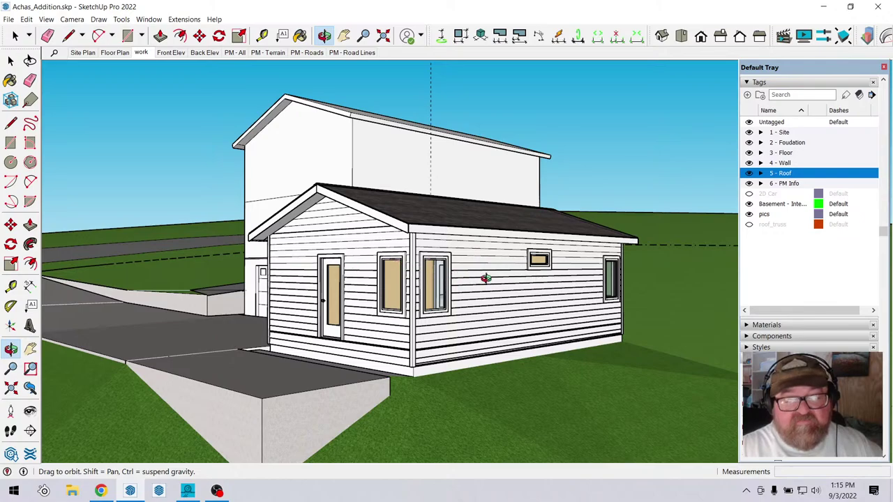
{"action": "left_click_drag", "start_coordinate": [492, 285], "coordinate": [321, 296]}
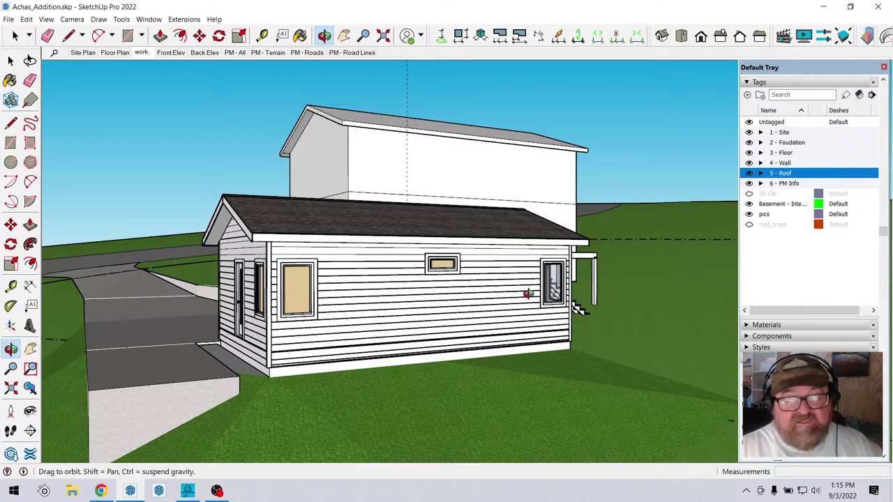
{"action": "left_click_drag", "start_coordinate": [341, 290], "coordinate": [417, 323]}
{"action": "left_click", "coordinate": [185, 19]}
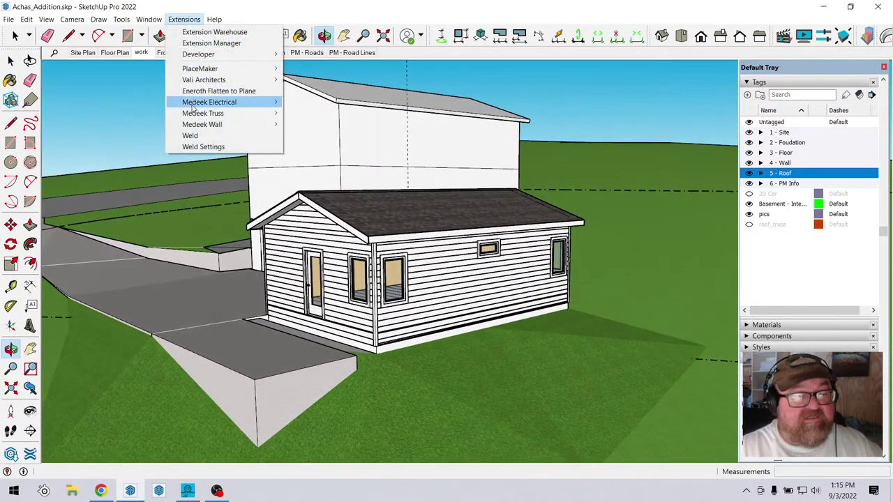
{"action": "left_click", "coordinate": [187, 6]}
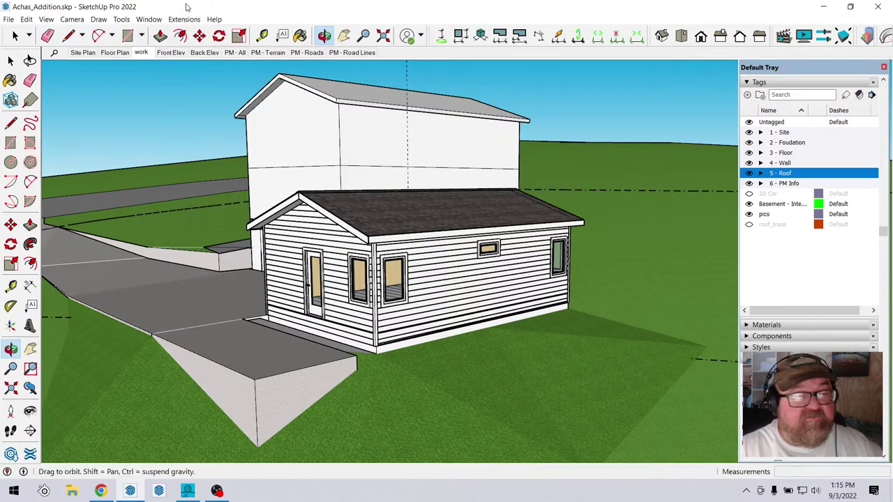
Bring Chrome forward and switch to the Live streaming - YouTube Studio tab.
{"action": "left_click", "coordinate": [104, 490]}
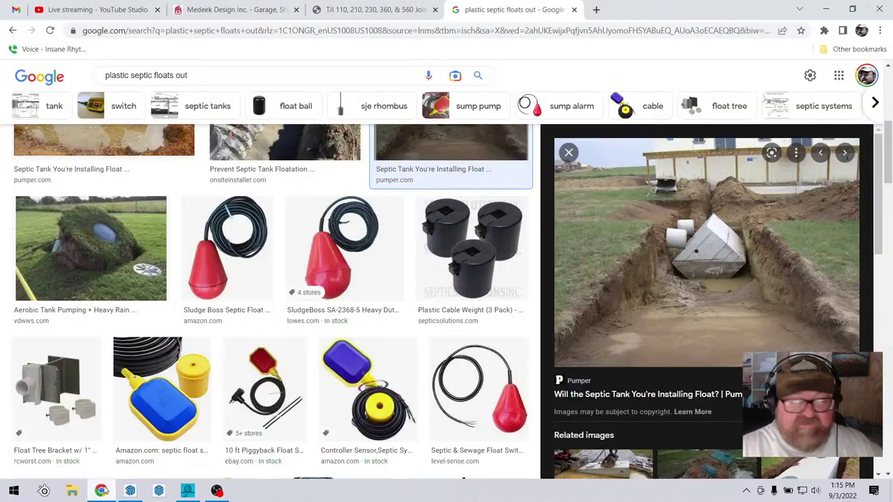
{"action": "left_click", "coordinate": [98, 10]}
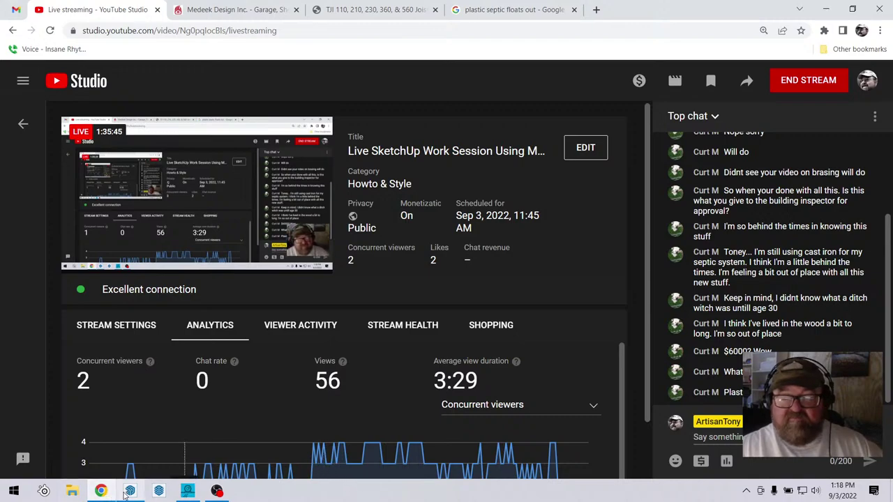
{"action": "mouse_move", "coordinate": [129, 490]}
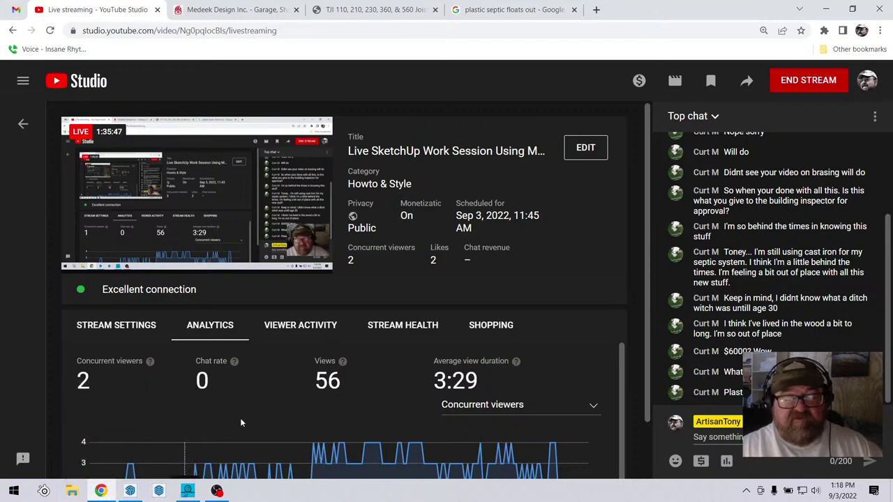
{"action": "left_click", "coordinate": [129, 490]}
{"action": "left_click_drag", "start_coordinate": [408, 251], "coordinate": [375, 272]}
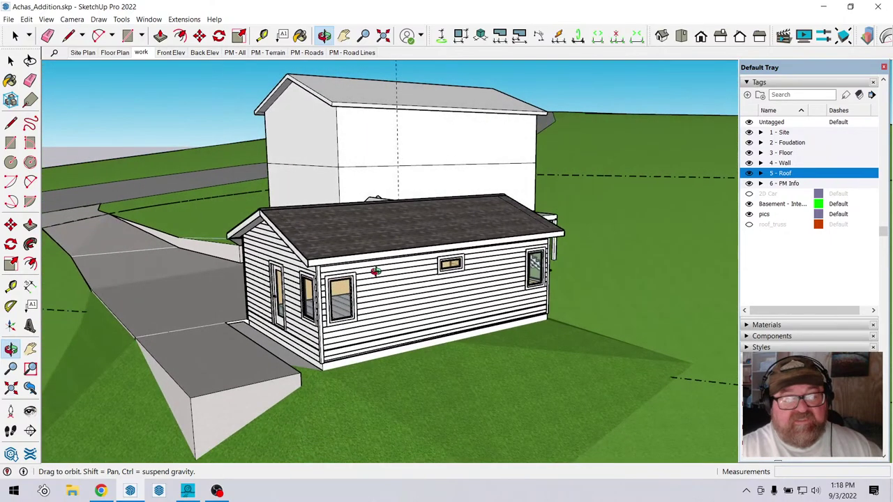
{"action": "left_click", "coordinate": [106, 491]}
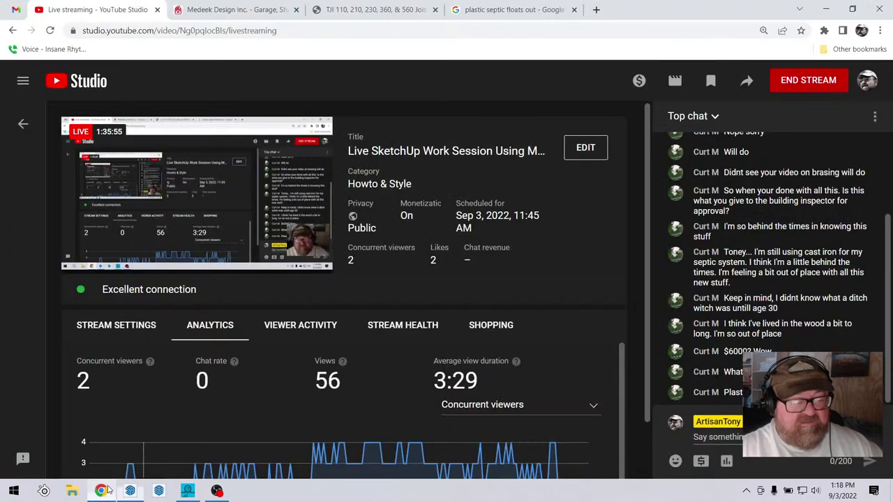
Switch to the Medeek Design site and log in with the saved account.
{"action": "left_click", "coordinate": [236, 10]}
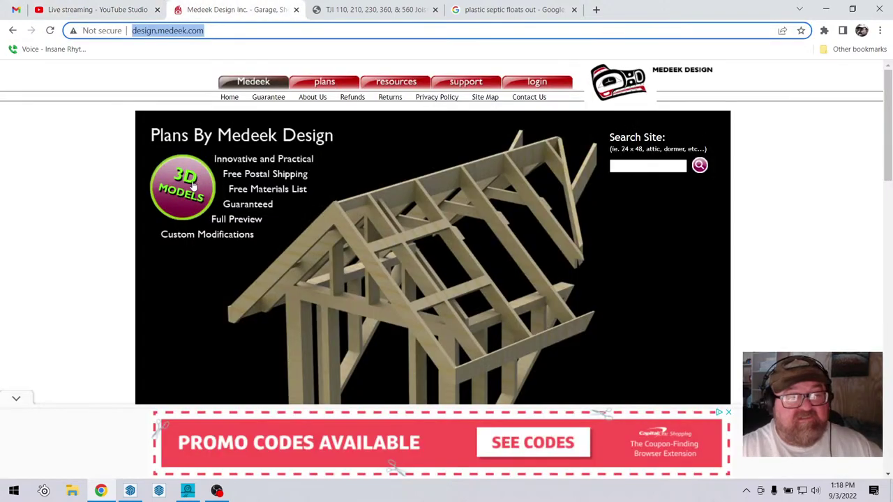
{"action": "scroll", "coordinate": [60, 209], "scroll_direction": "down", "scroll_amount": 2}
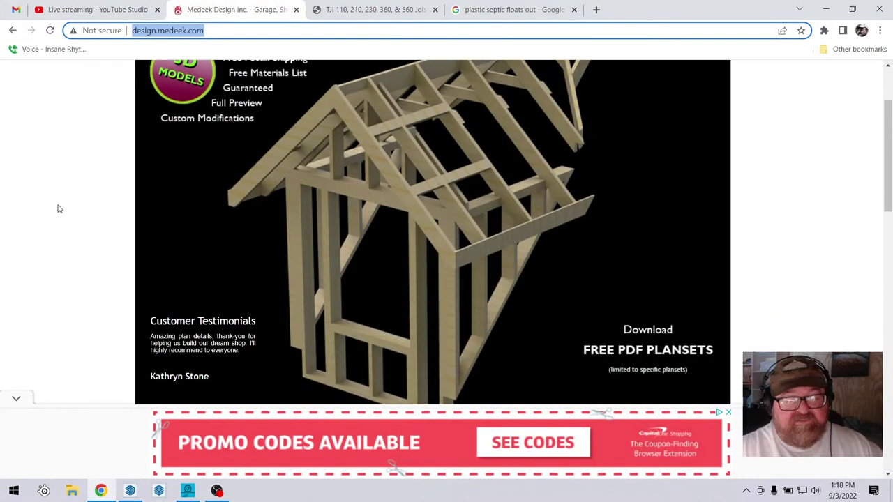
{"action": "scroll", "coordinate": [59, 209], "scroll_direction": "up", "scroll_amount": 2}
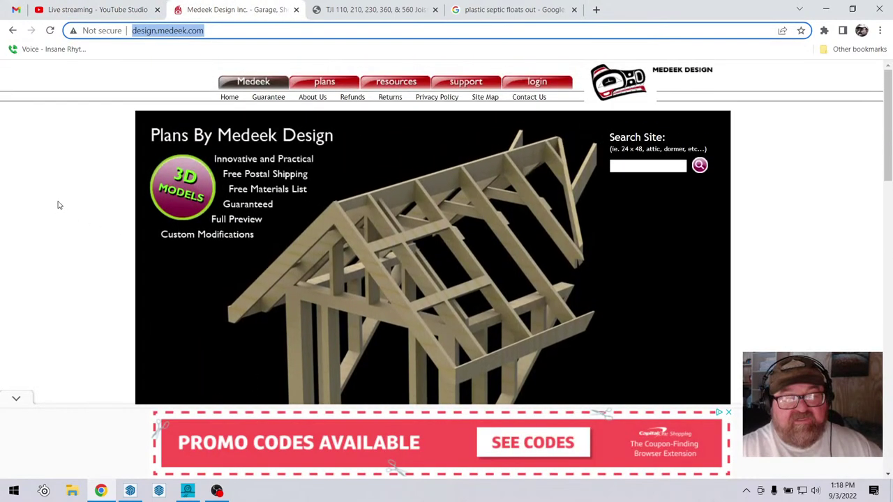
{"action": "left_click", "coordinate": [549, 86]}
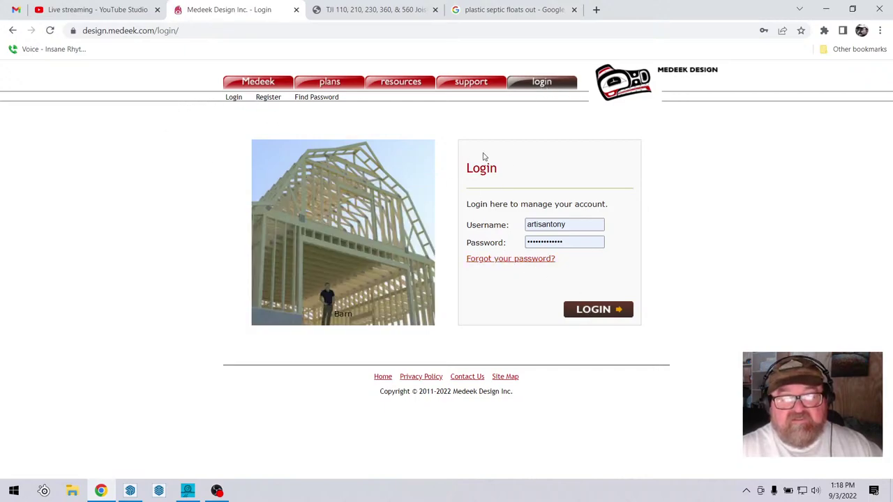
{"action": "left_click", "coordinate": [594, 312]}
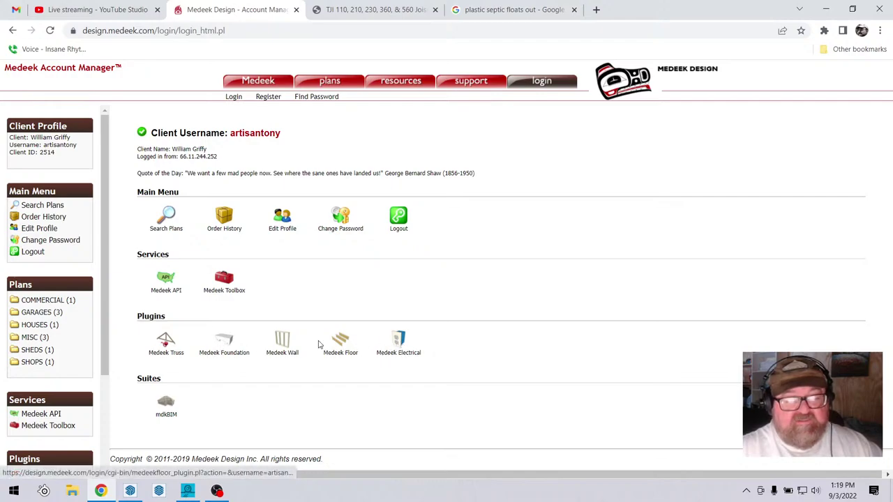
Open the Medeek Floor Plugin page, then close the Medeek and TJI joist guide tabs.
{"action": "left_click", "coordinate": [340, 341]}
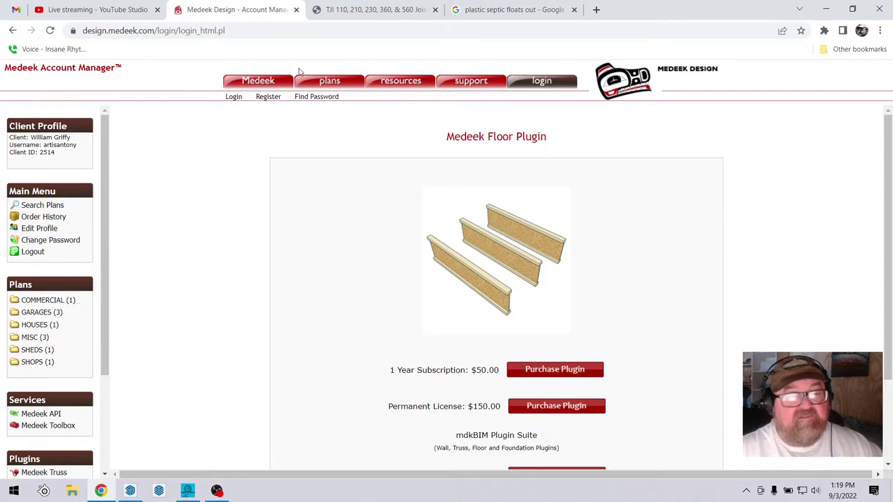
{"action": "left_click", "coordinate": [296, 9]}
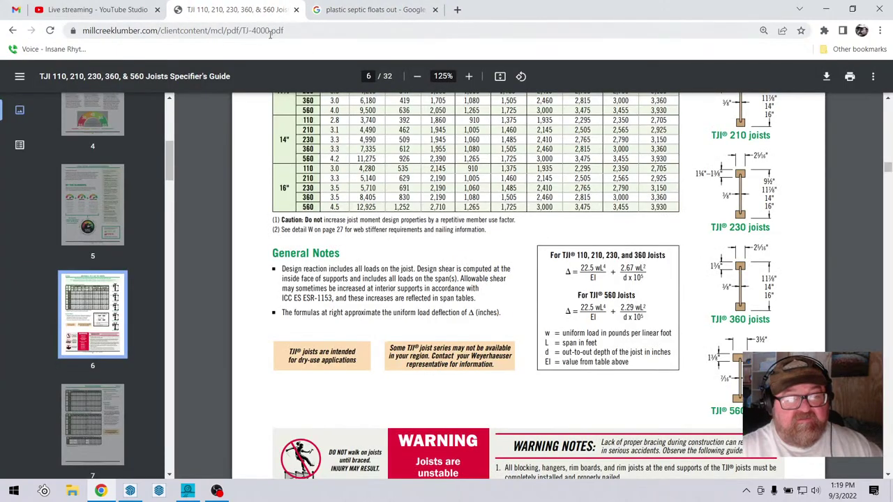
{"action": "left_click", "coordinate": [296, 9]}
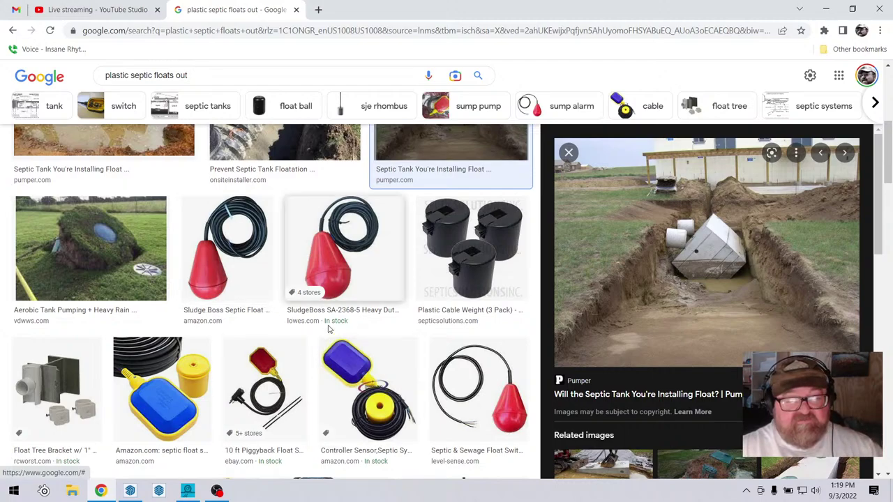
Return to SketchUp and orbit to view the addition's long side, door and gable end.
{"action": "left_click", "coordinate": [130, 490]}
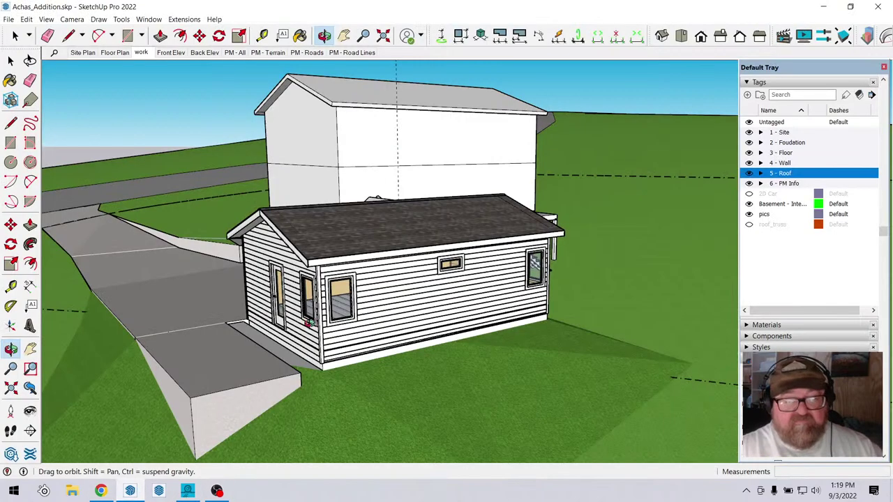
{"action": "mouse_move", "coordinate": [358, 284]}
{"action": "left_mouse_down"}
{"action": "mouse_move", "coordinate": [427, 245]}
{"action": "mouse_move", "coordinate": [539, 292]}
{"action": "mouse_move", "coordinate": [669, 296]}
{"action": "mouse_move", "coordinate": [551, 282]}
{"action": "mouse_move", "coordinate": [538, 216]}
{"action": "mouse_move", "coordinate": [552, 267]}
{"action": "left_mouse_up"}
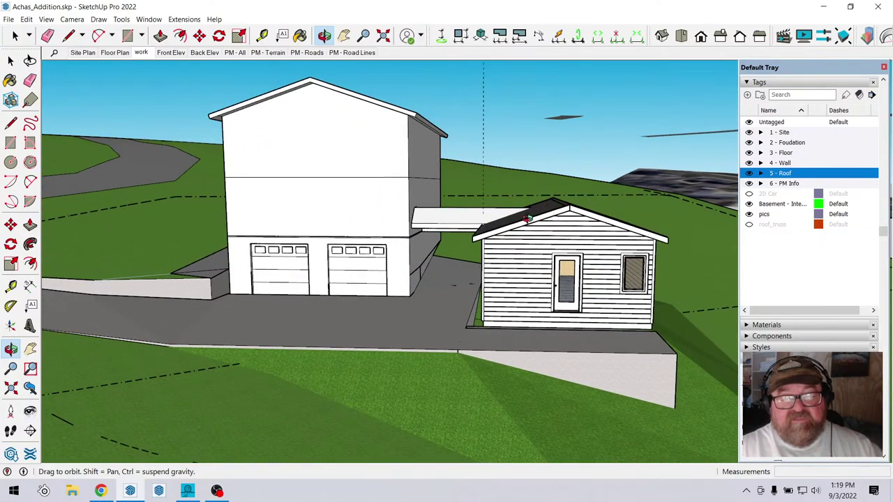
{"action": "left_click_drag", "start_coordinate": [552, 250], "coordinate": [508, 239]}
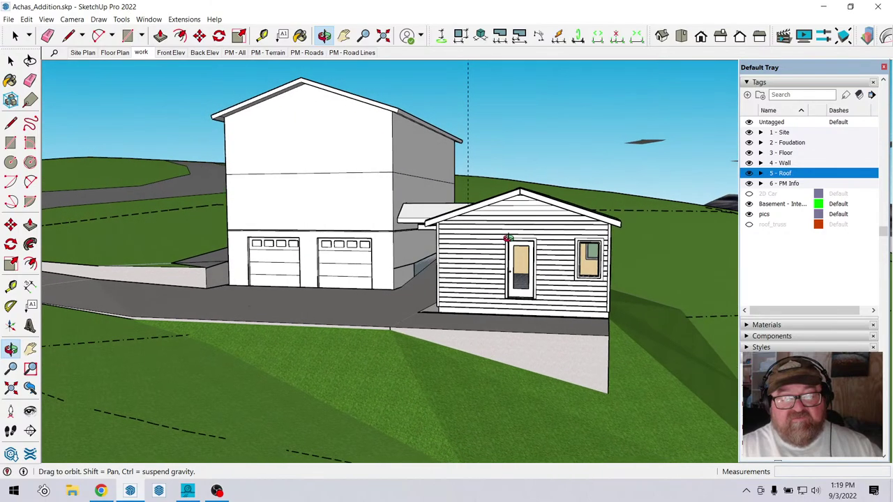
{"action": "left_click_drag", "start_coordinate": [553, 278], "coordinate": [360, 278]}
{"action": "left_click_drag", "start_coordinate": [442, 275], "coordinate": [547, 272]}
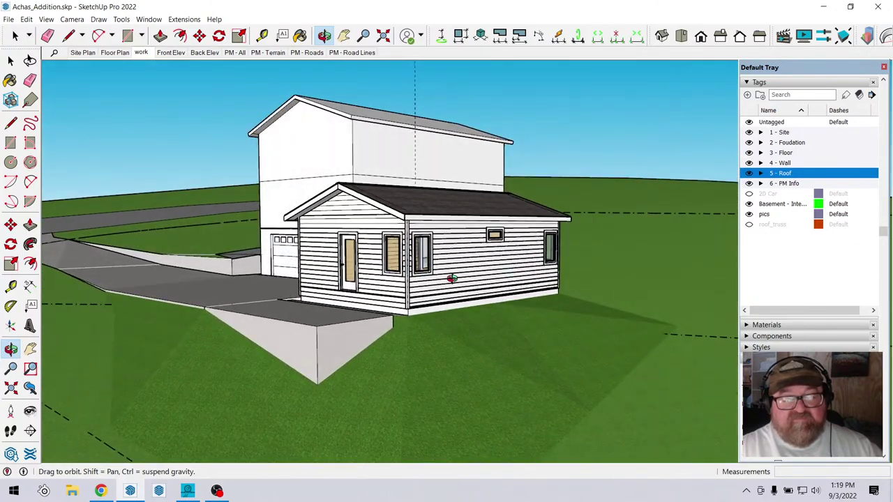
{"action": "left_click_drag", "start_coordinate": [444, 284], "coordinate": [715, 221]}
{"action": "scroll", "coordinate": [409, 297], "scroll_direction": "down", "scroll_amount": 5}
Orbit and zoom around the site to a frontal view of the street-view house photo.
{"action": "scroll", "coordinate": [682, 244], "scroll_direction": "down", "scroll_amount": 5}
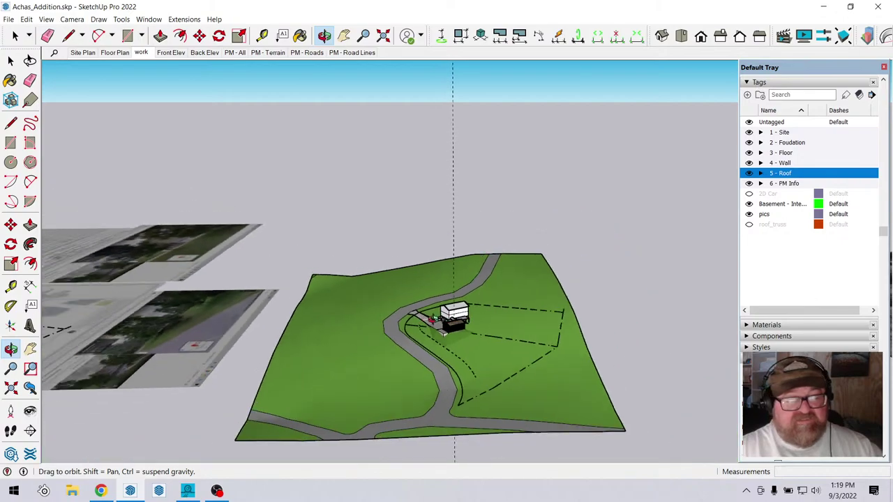
{"action": "left_click_drag", "start_coordinate": [675, 190], "coordinate": [277, 428]}
{"action": "scroll", "coordinate": [275, 150], "scroll_direction": "up", "scroll_amount": 5}
{"action": "scroll", "coordinate": [275, 150], "scroll_direction": "up", "scroll_amount": 3}
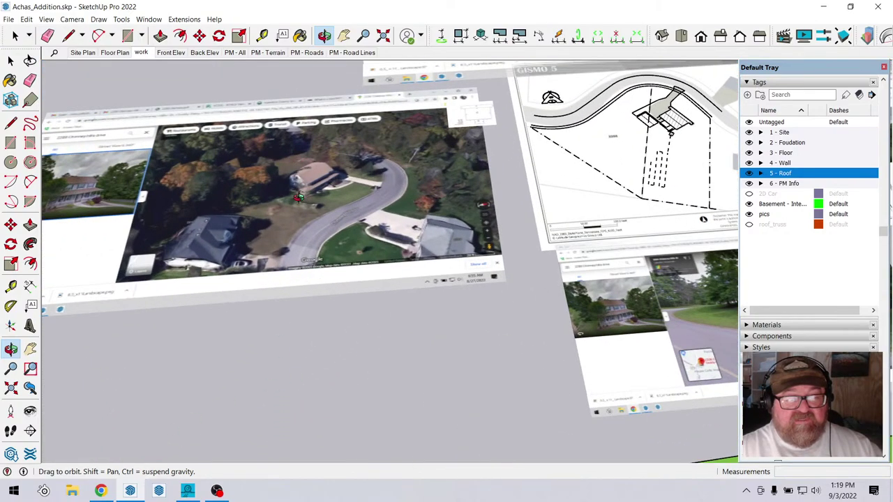
{"action": "scroll", "coordinate": [298, 198], "scroll_direction": "down", "scroll_amount": 3}
{"action": "left_click_drag", "start_coordinate": [375, 323], "coordinate": [454, 72]}
{"action": "scroll", "coordinate": [481, 217], "scroll_direction": "up", "scroll_amount": 8}
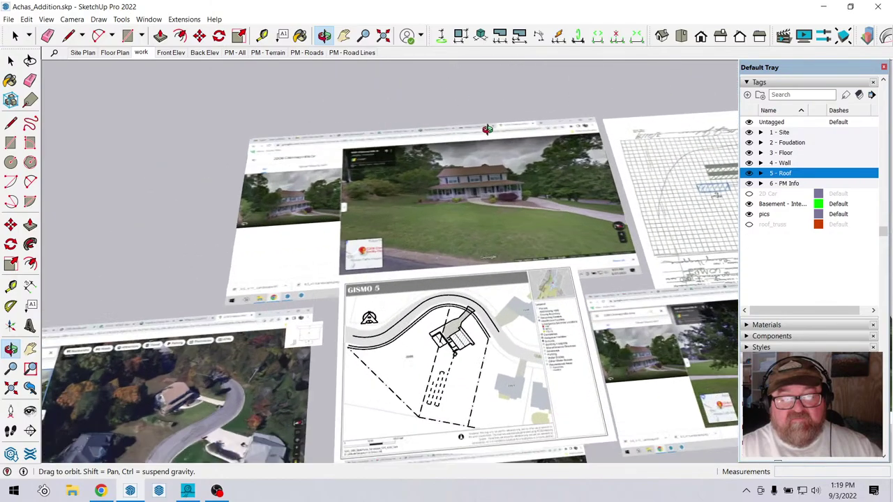
{"action": "scroll", "coordinate": [481, 217], "scroll_direction": "up", "scroll_amount": 2}
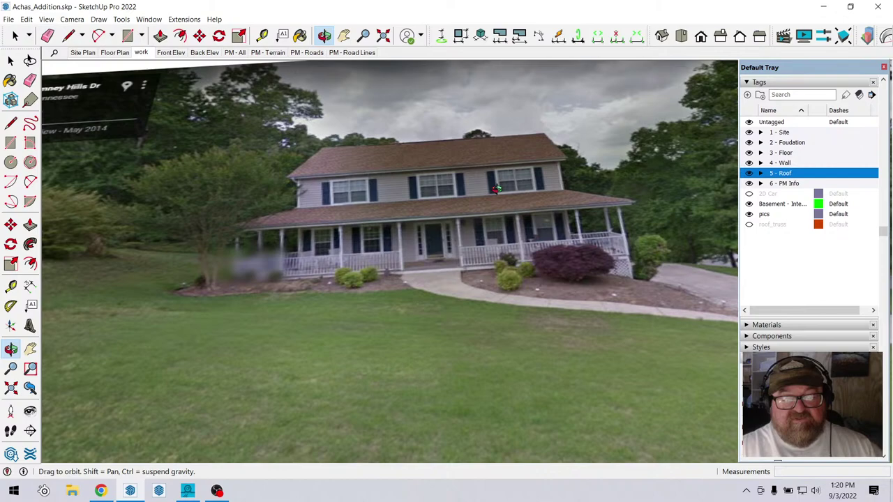
{"action": "left_click_drag", "start_coordinate": [524, 267], "coordinate": [490, 274]}
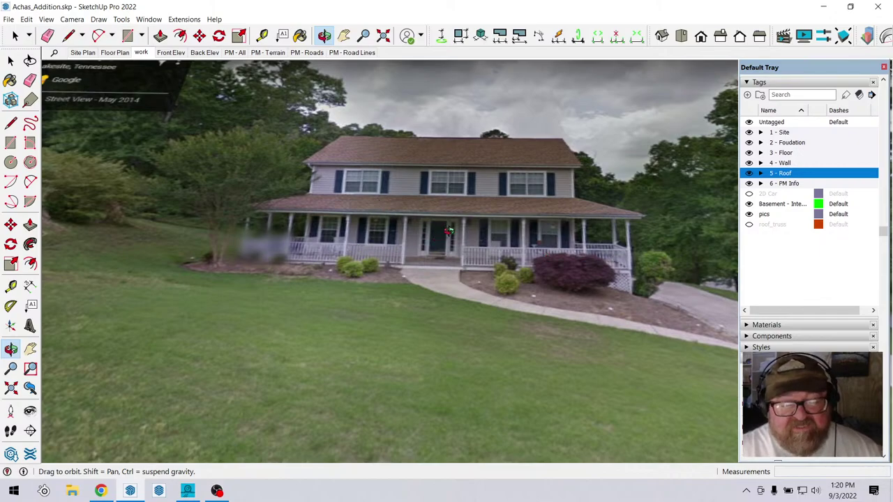
Step through three reference-image scenes with Page Down, then pull back toward the plan.
{"action": "key", "text": "Page_Down"}
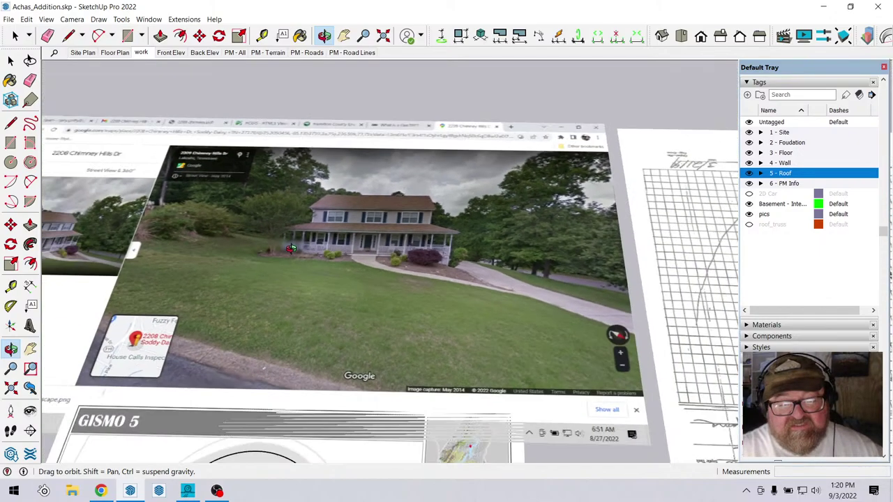
{"action": "key", "text": "Page_Down"}
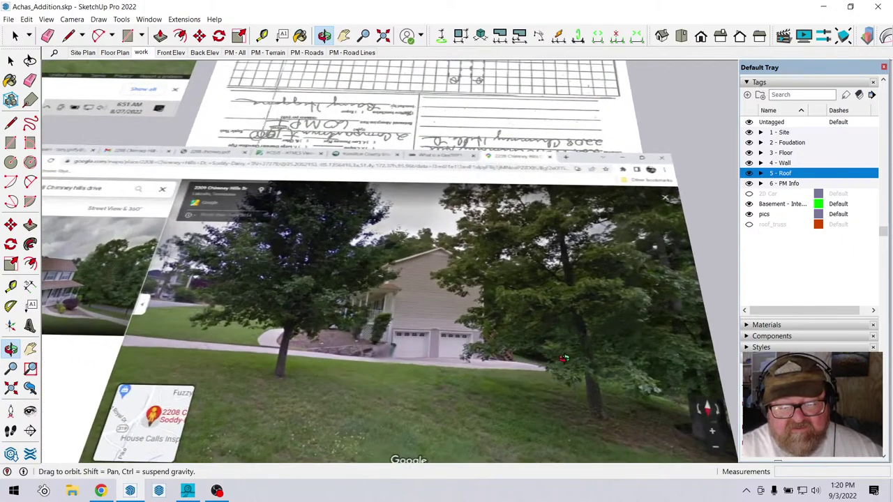
{"action": "key", "text": "Page_Down"}
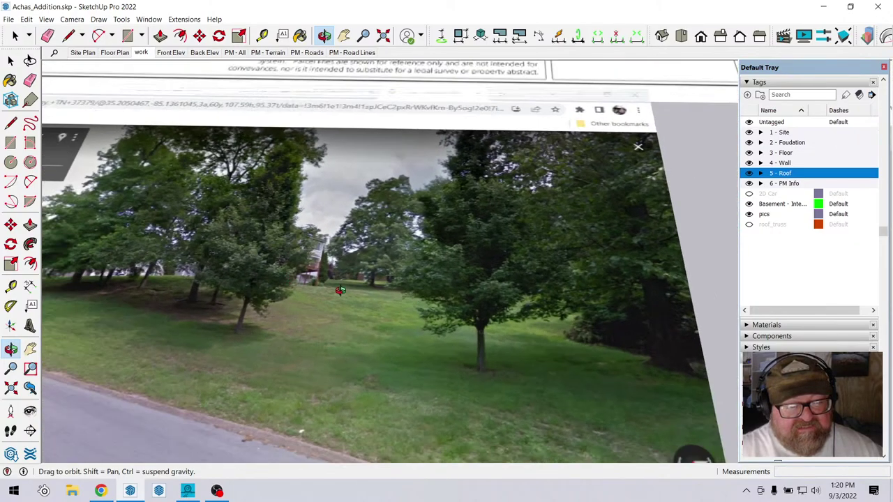
{"action": "left_click_drag", "start_coordinate": [340, 290], "coordinate": [259, 271]}
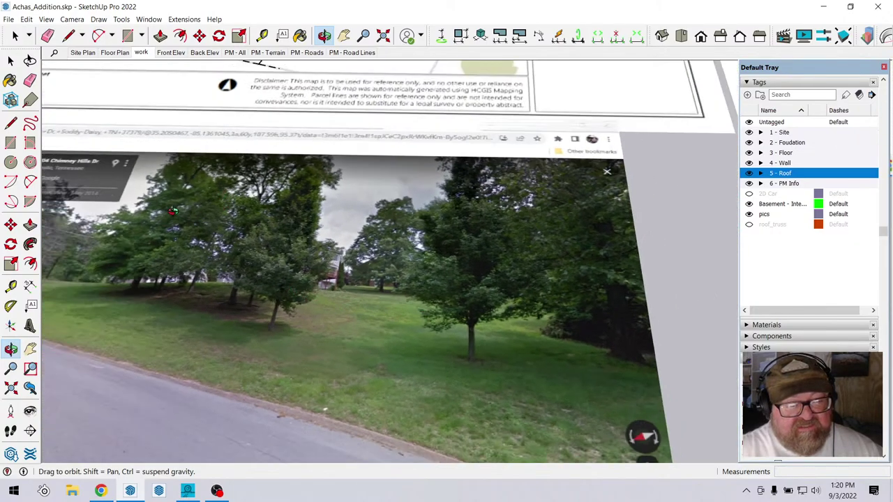
{"action": "scroll", "coordinate": [333, 282], "scroll_direction": "down", "scroll_amount": 5}
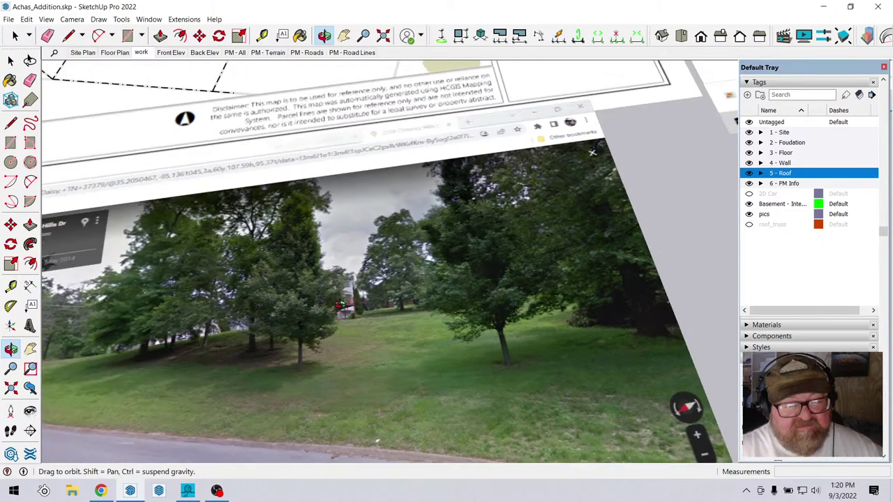
{"action": "scroll", "coordinate": [344, 282], "scroll_direction": "down", "scroll_amount": 6}
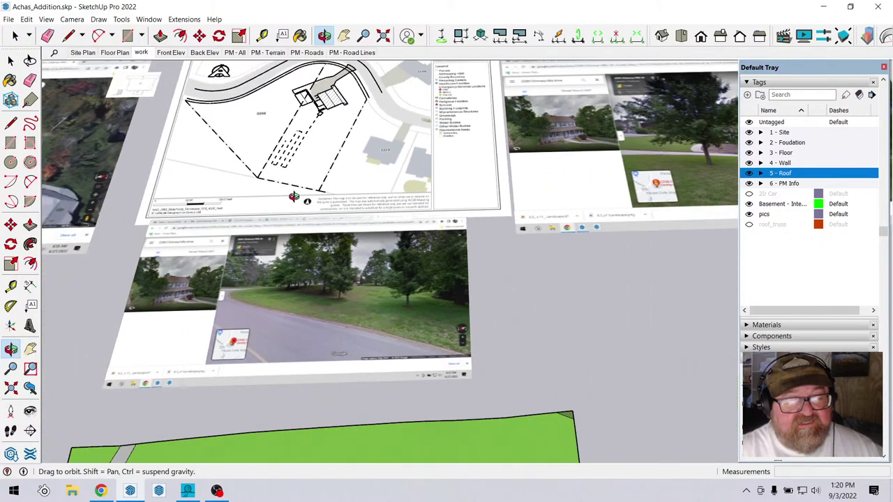
{"action": "scroll", "coordinate": [237, 180], "scroll_direction": "up", "scroll_amount": 10}
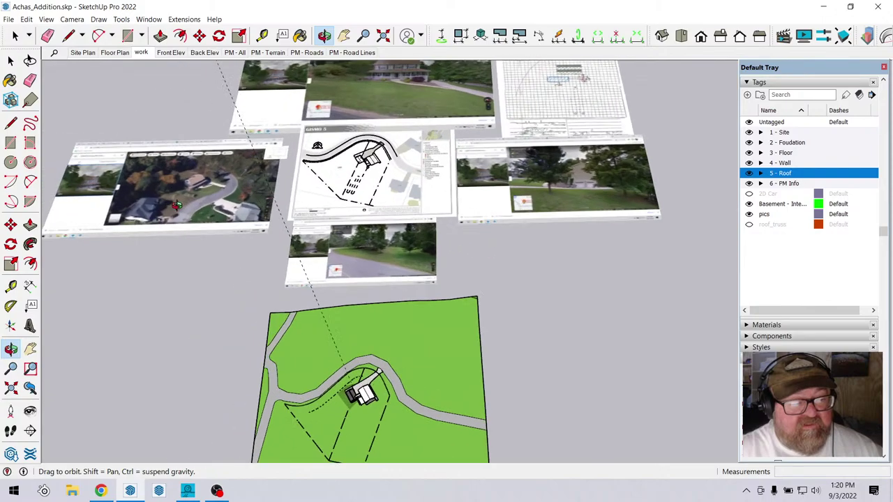
{"action": "scroll", "coordinate": [238, 181], "scroll_direction": "up", "scroll_amount": 3}
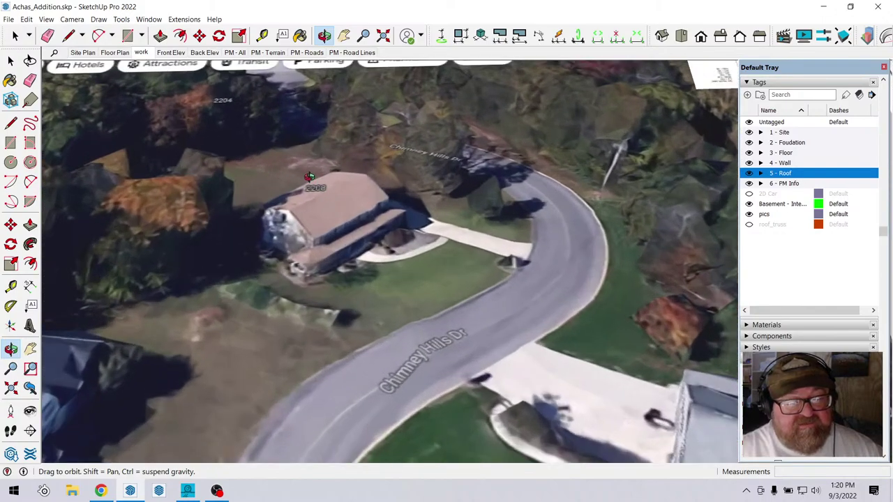
{"action": "scroll", "coordinate": [309, 176], "scroll_direction": "down", "scroll_amount": 8}
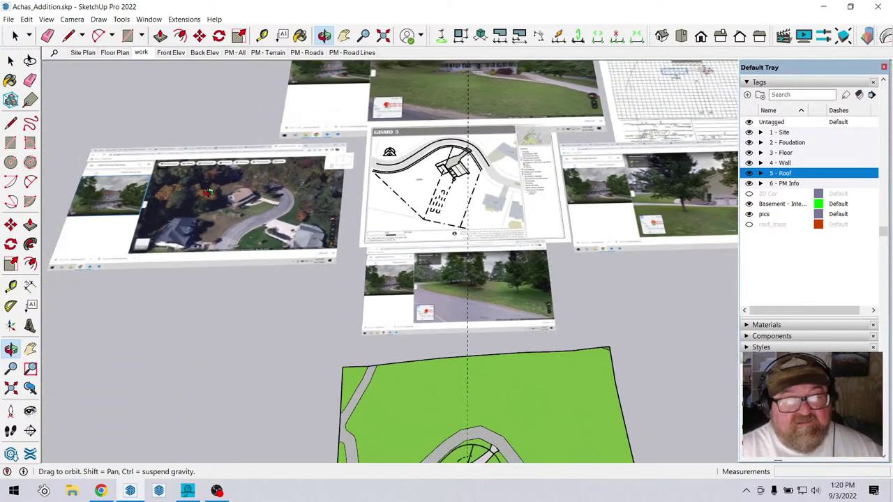
{"action": "scroll", "coordinate": [208, 192], "scroll_direction": "down", "scroll_amount": 3}
Orbit down to a near-horizon view of the lot, house and addition, then return to Chrome.
{"action": "left_click_drag", "start_coordinate": [208, 192], "coordinate": [522, 263]}
{"action": "scroll", "coordinate": [300, 339], "scroll_direction": "up", "scroll_amount": 6}
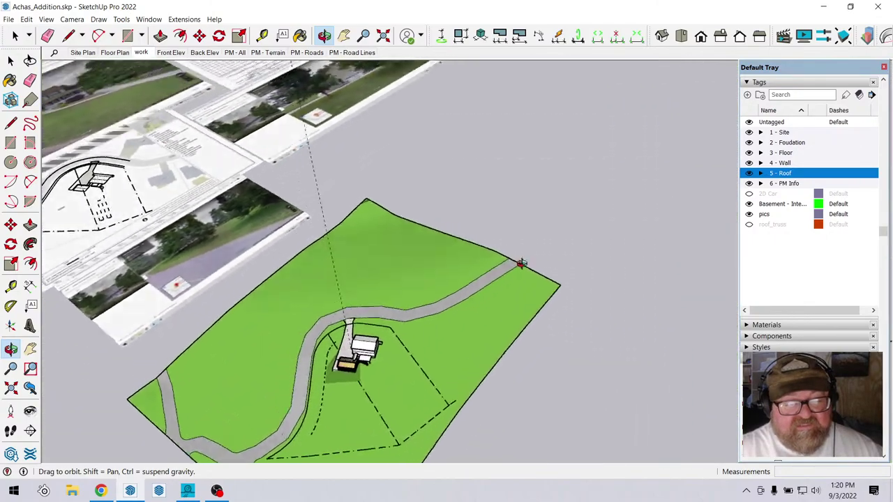
{"action": "scroll", "coordinate": [336, 366], "scroll_direction": "up", "scroll_amount": 10}
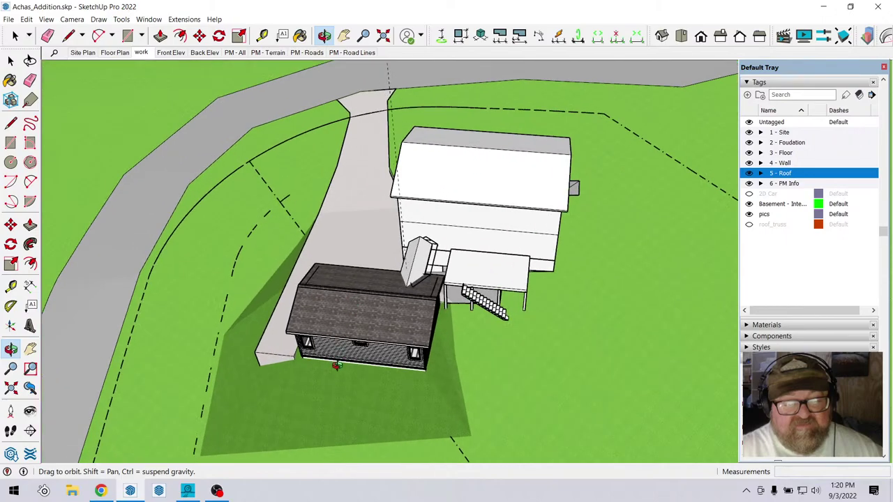
{"action": "left_click_drag", "start_coordinate": [337, 367], "coordinate": [474, 240]}
{"action": "left_click_drag", "start_coordinate": [432, 305], "coordinate": [404, 284]}
{"action": "left_click_drag", "start_coordinate": [418, 371], "coordinate": [419, 293]}
{"action": "scroll", "coordinate": [418, 289], "scroll_direction": "up", "scroll_amount": 5}
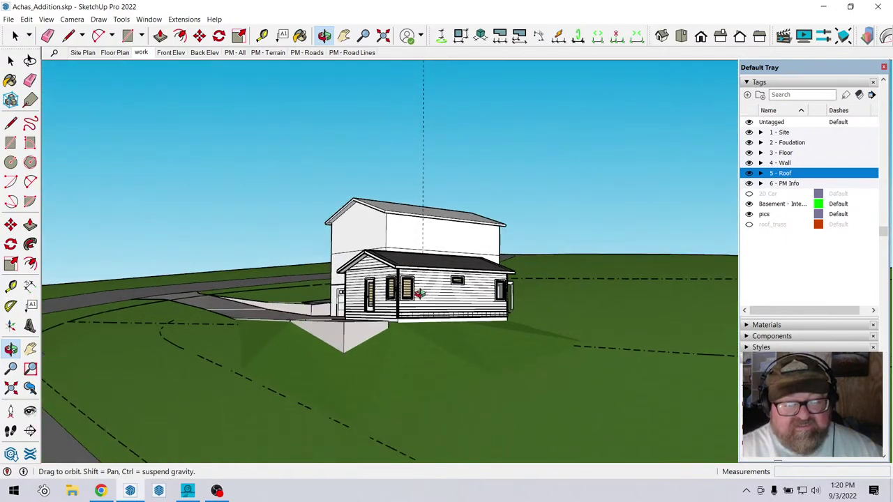
{"action": "left_click", "coordinate": [101, 491]}
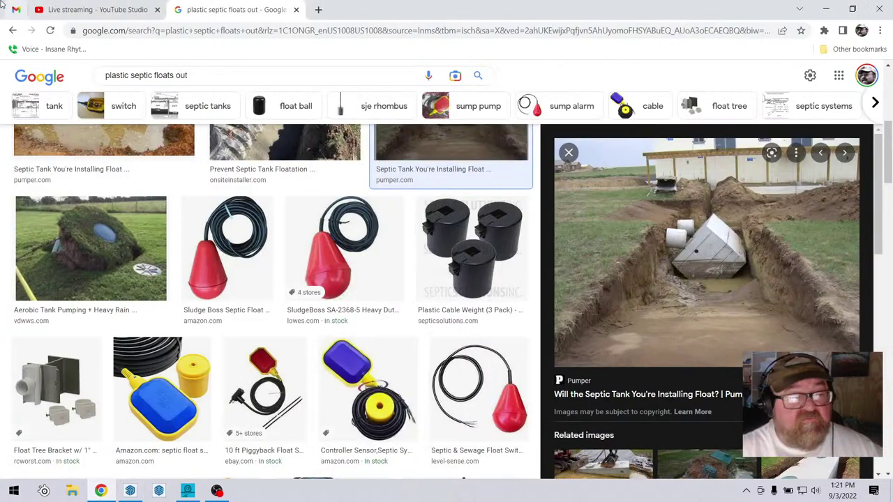
Open the YouTube Studio live dashboard and bring up the End Stream confirmation.
{"action": "left_click", "coordinate": [64, 9]}
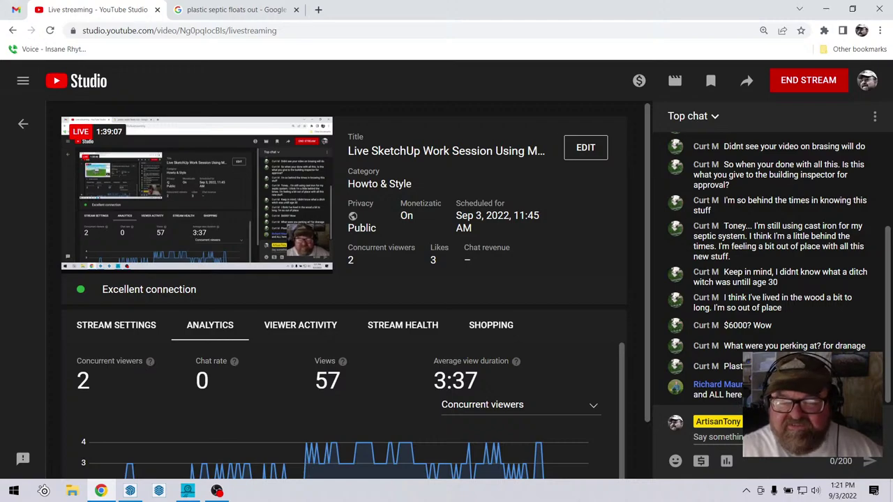
{"action": "left_click", "coordinate": [806, 81]}
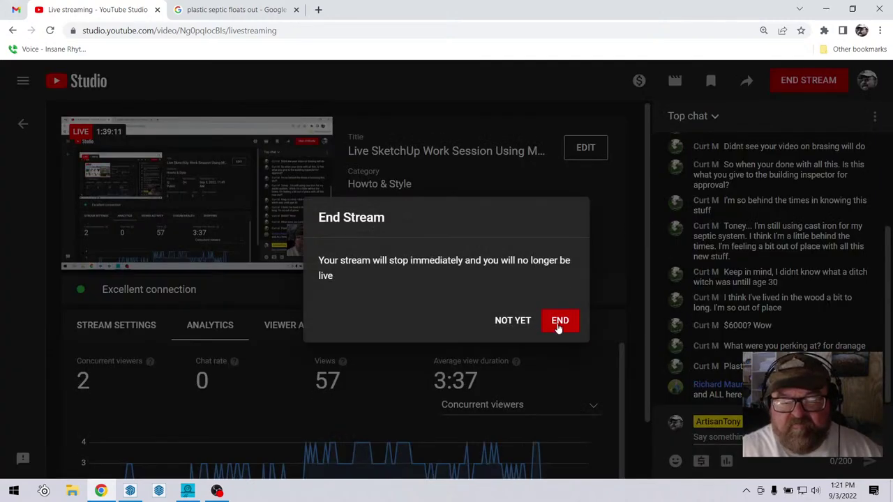